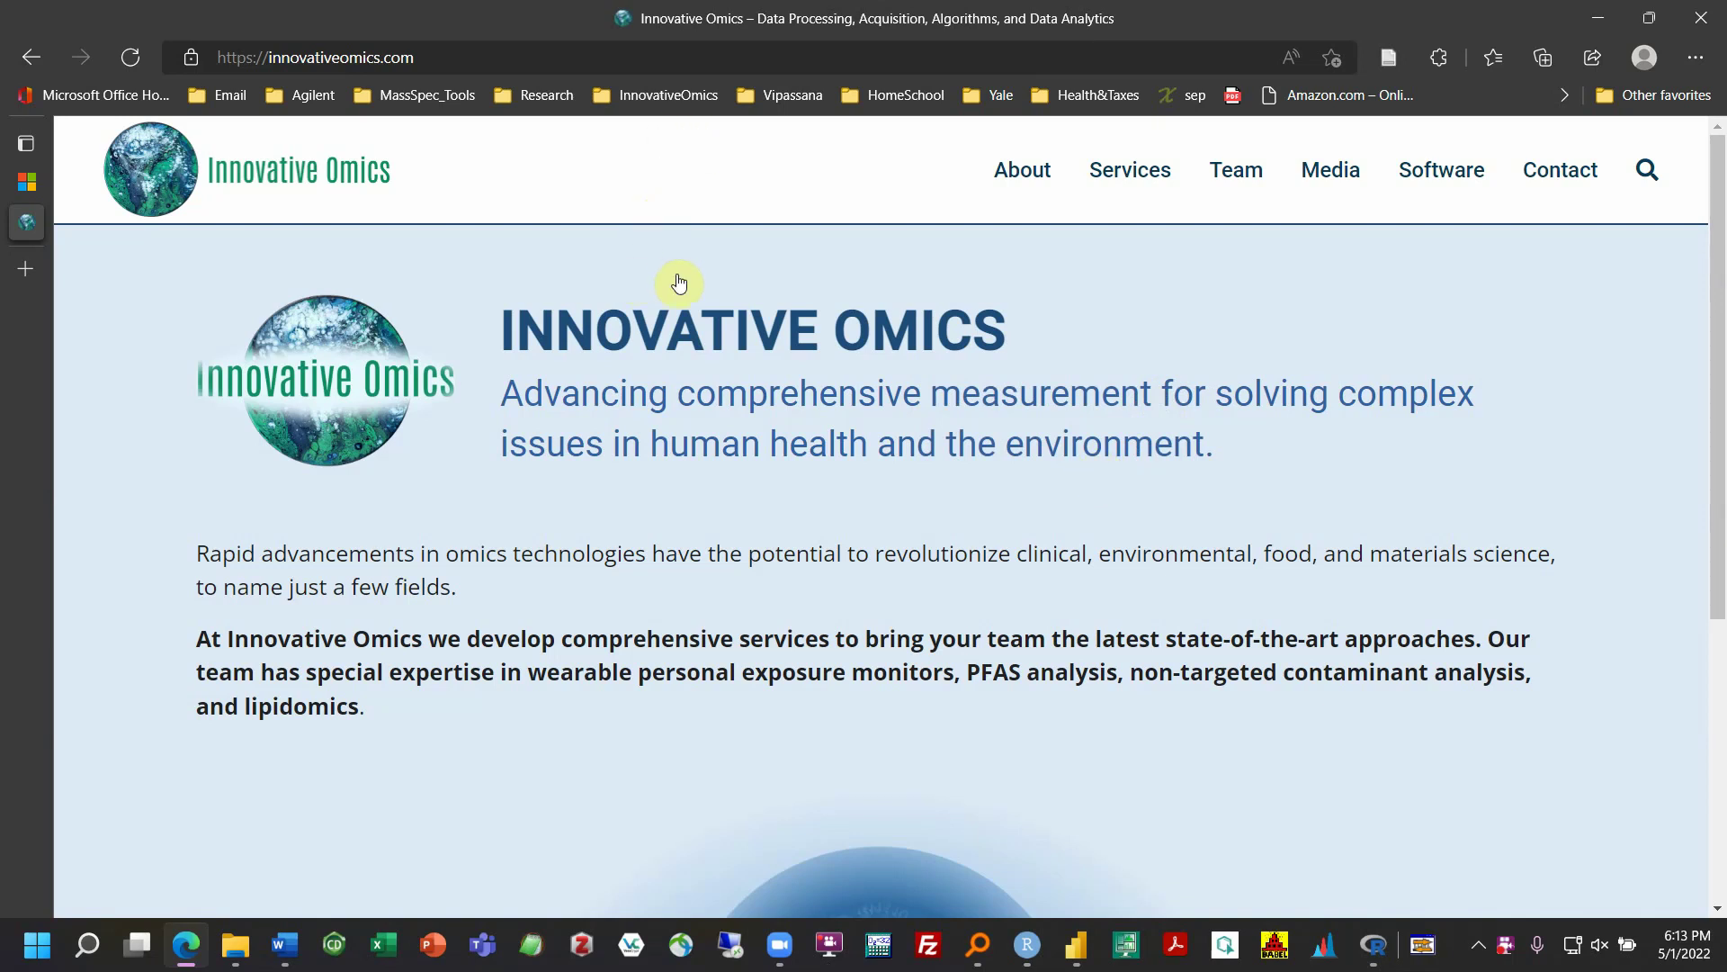
Open the FluoroMatch (LC) page among the Innovative Omics software and review its description, licences and download options
left_click(1431, 175)
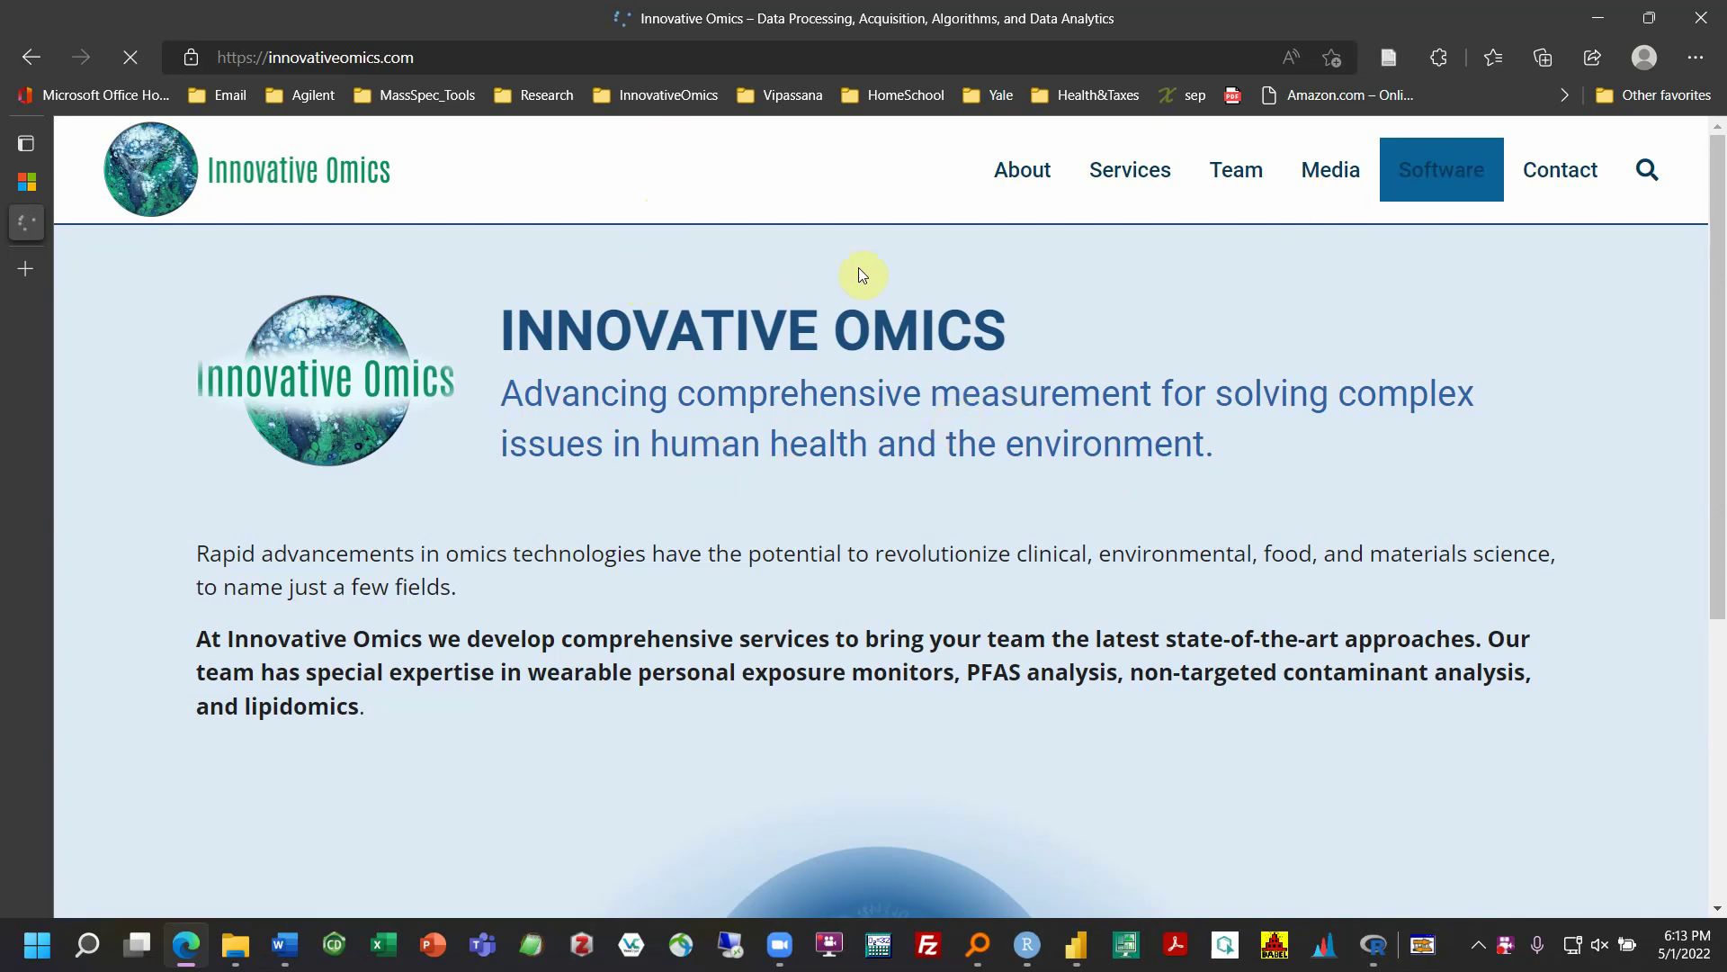
scroll(297, 581, "down", 1)
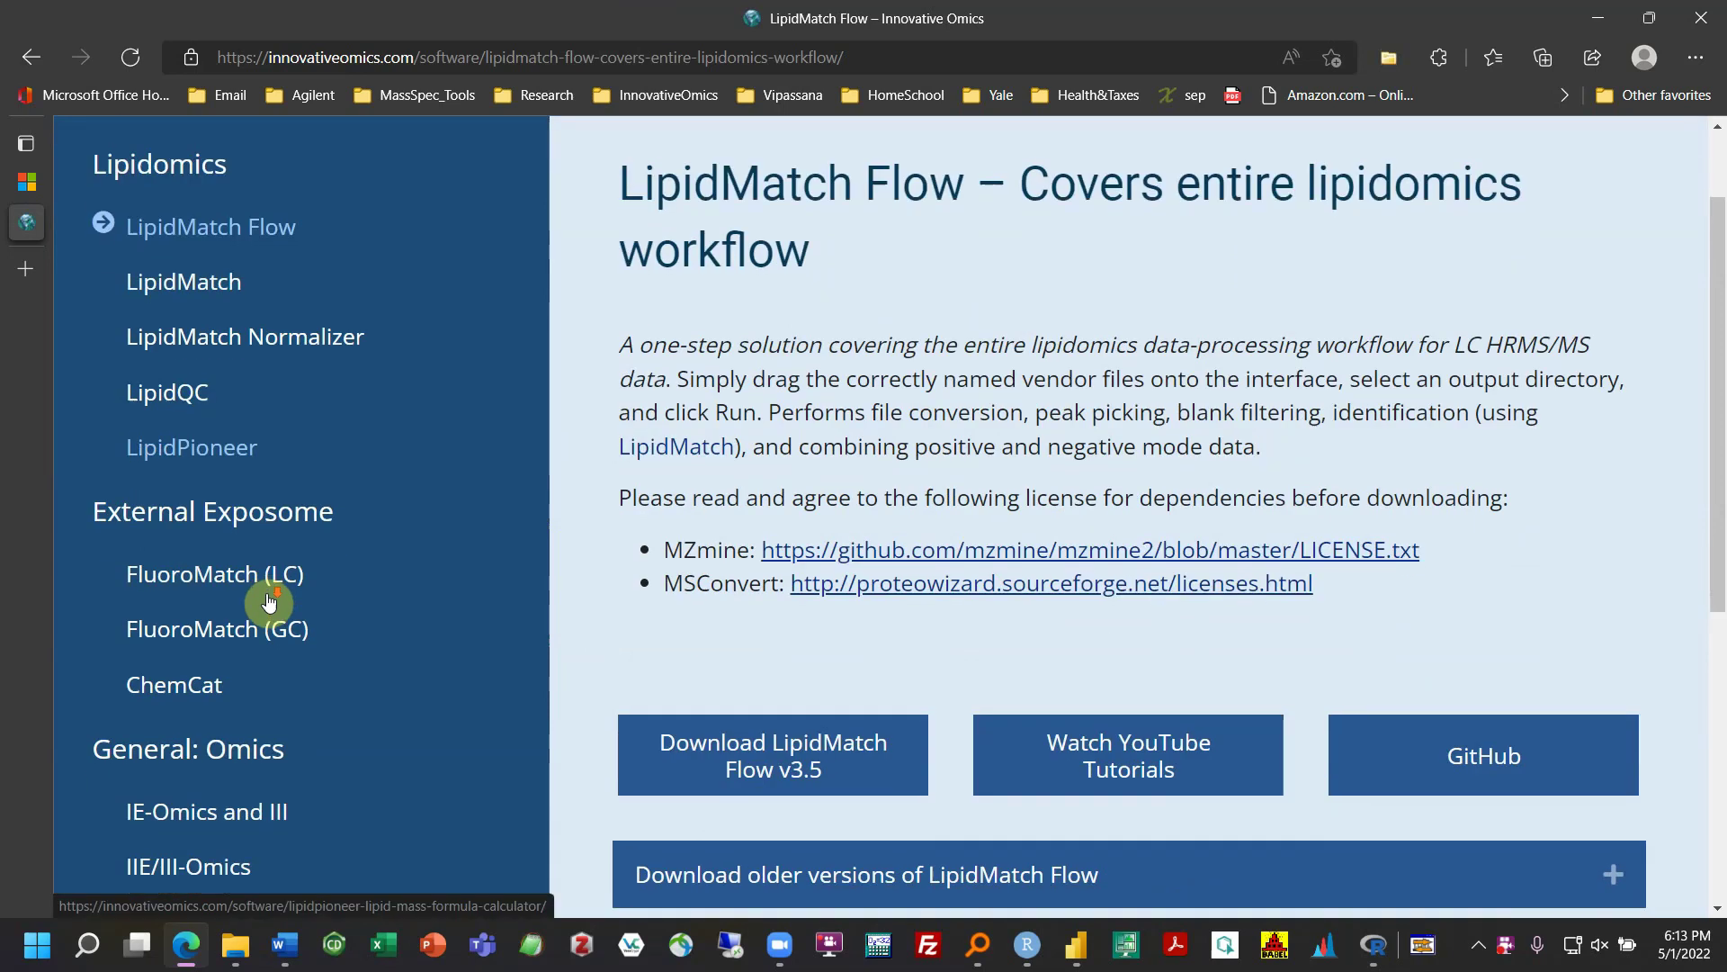
left_click(251, 591)
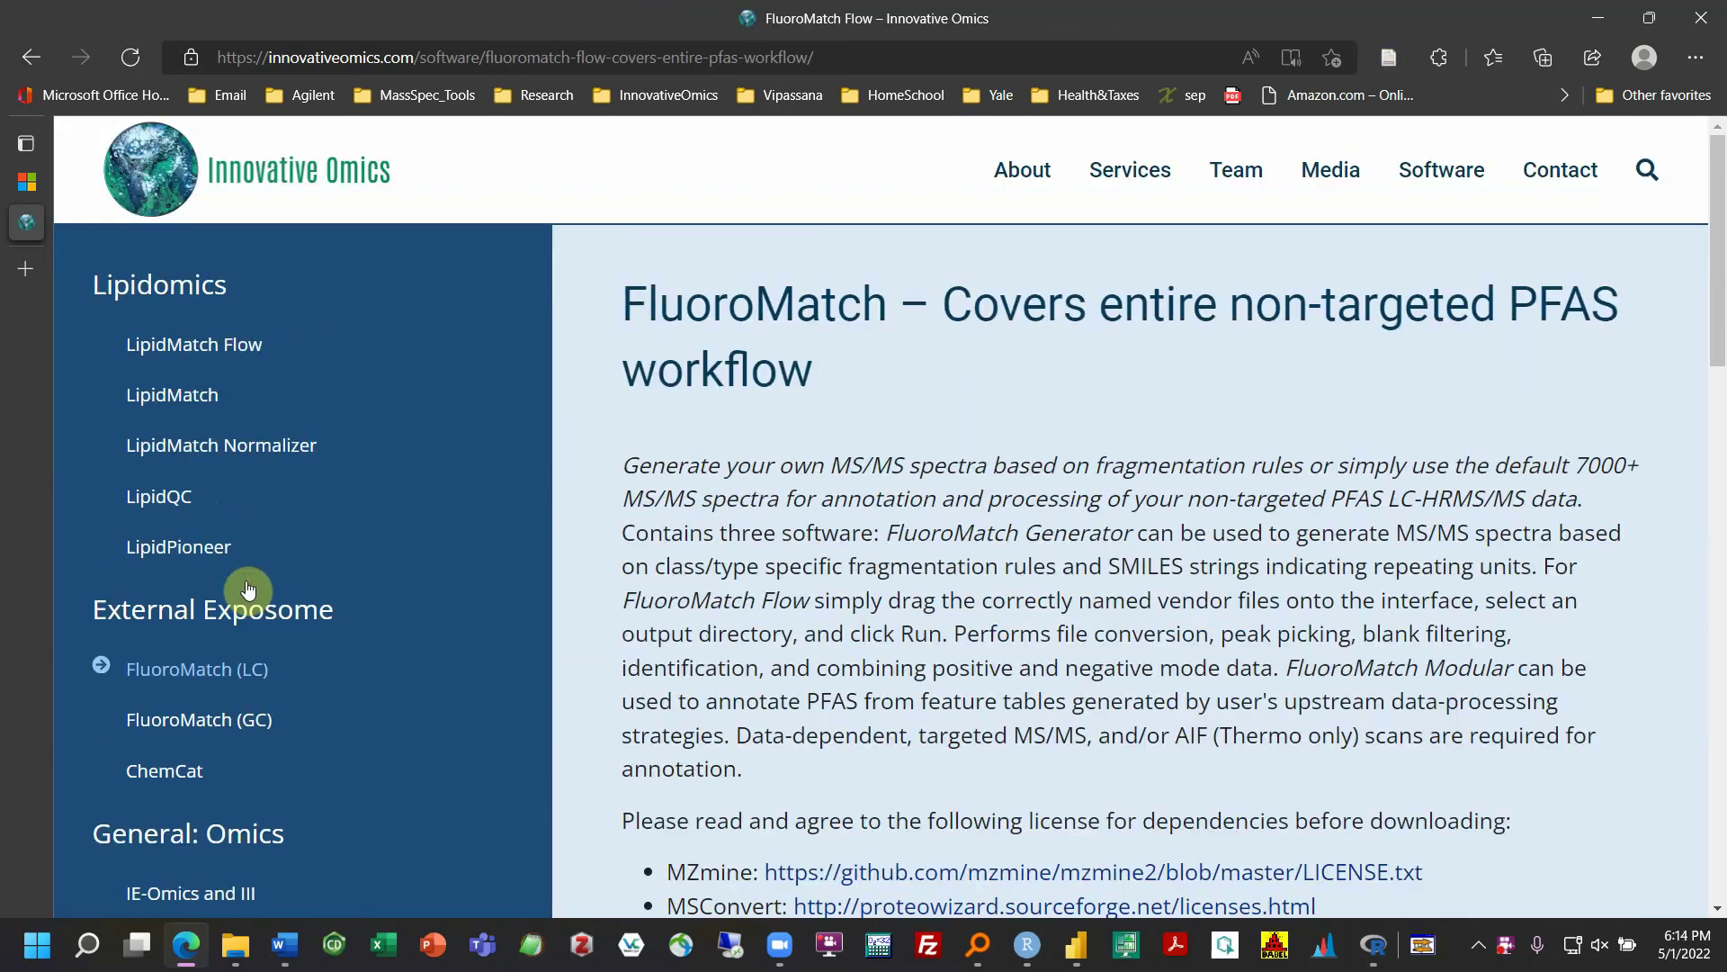
scroll(931, 351, "down", 4)
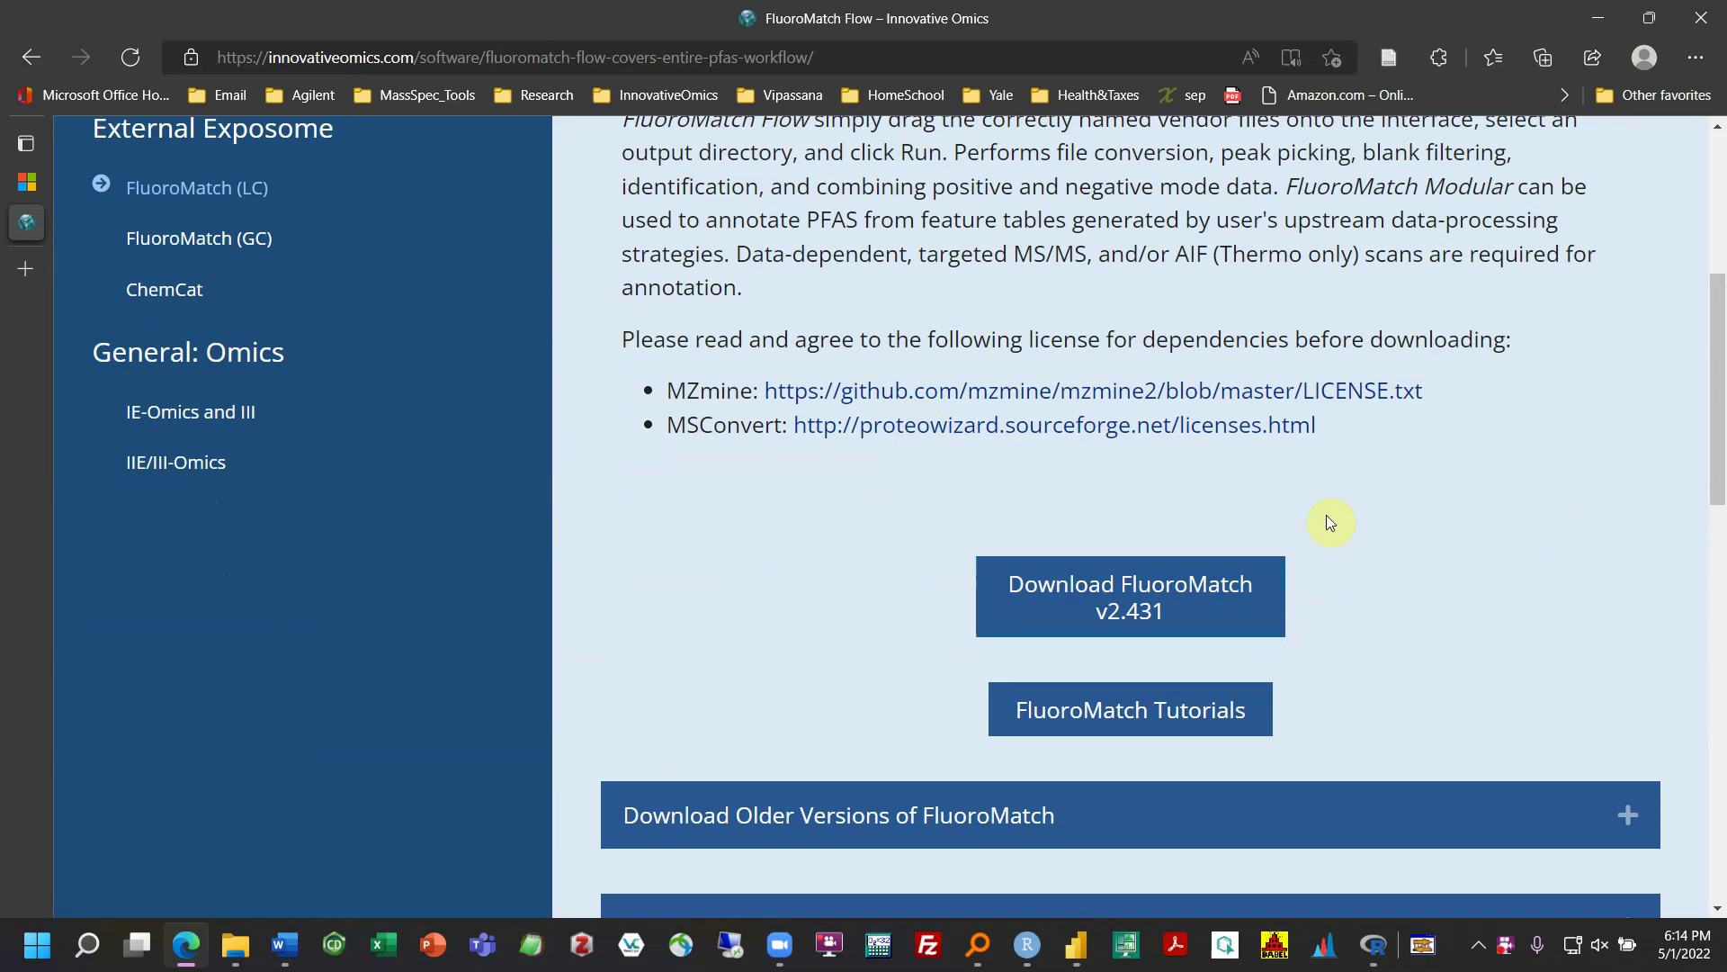
scroll(1107, 555, "up", 3)
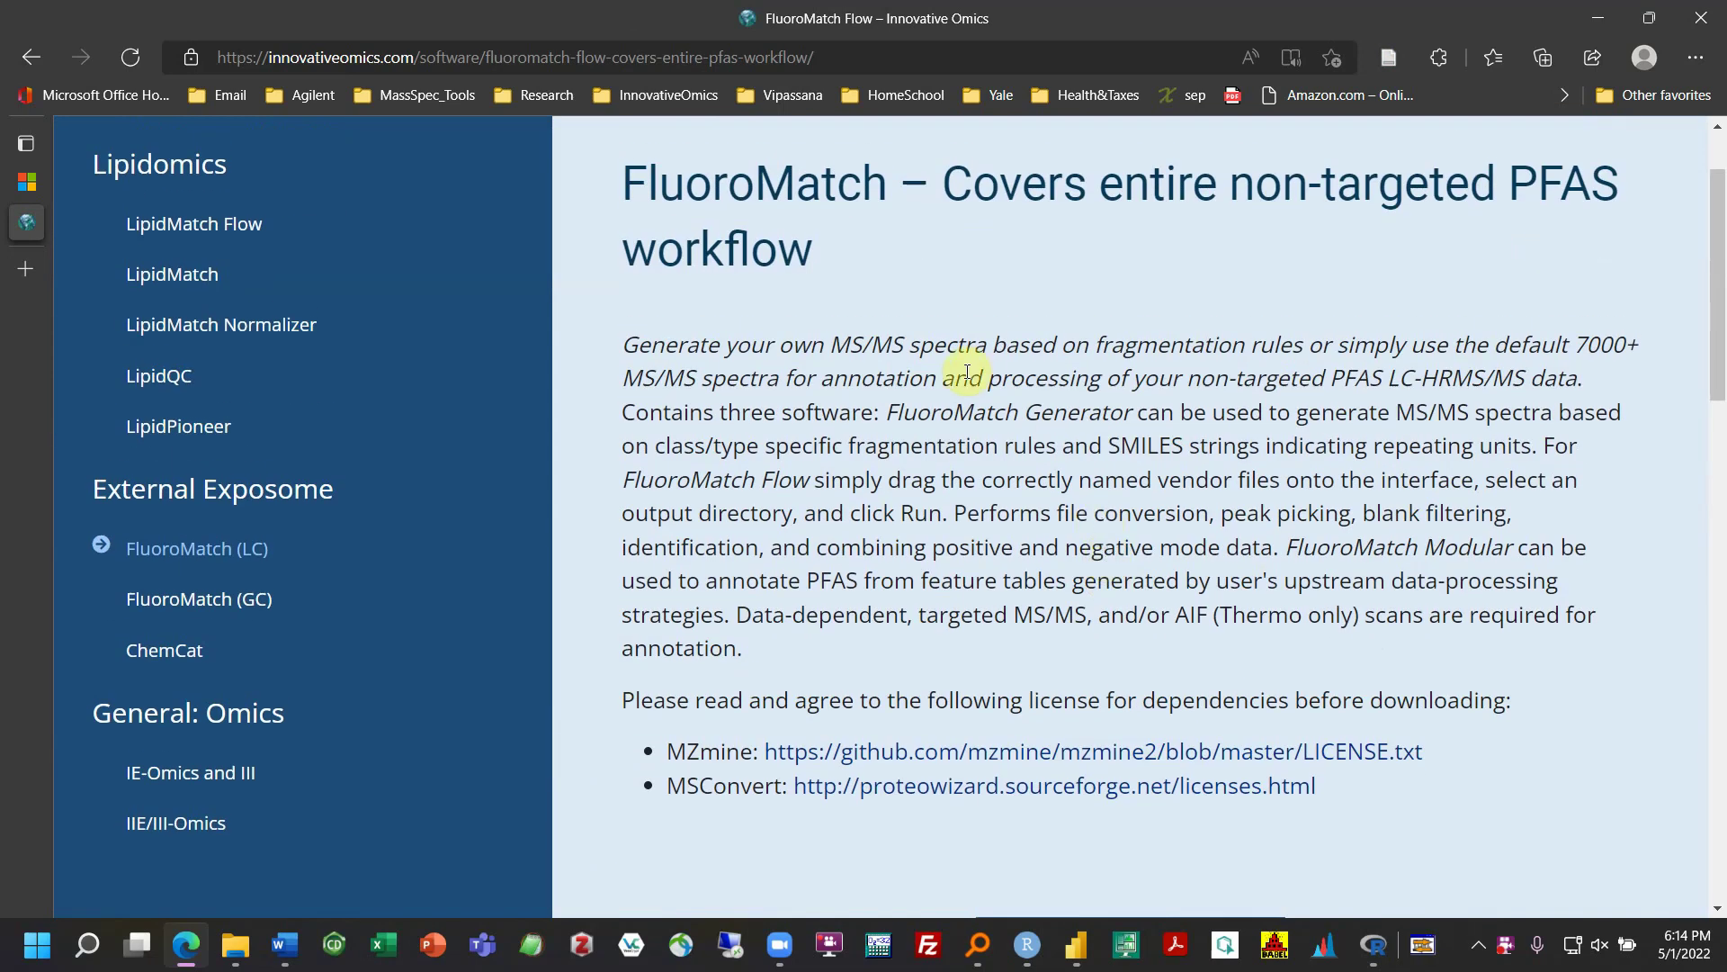
scroll(967, 372, "up", 1)
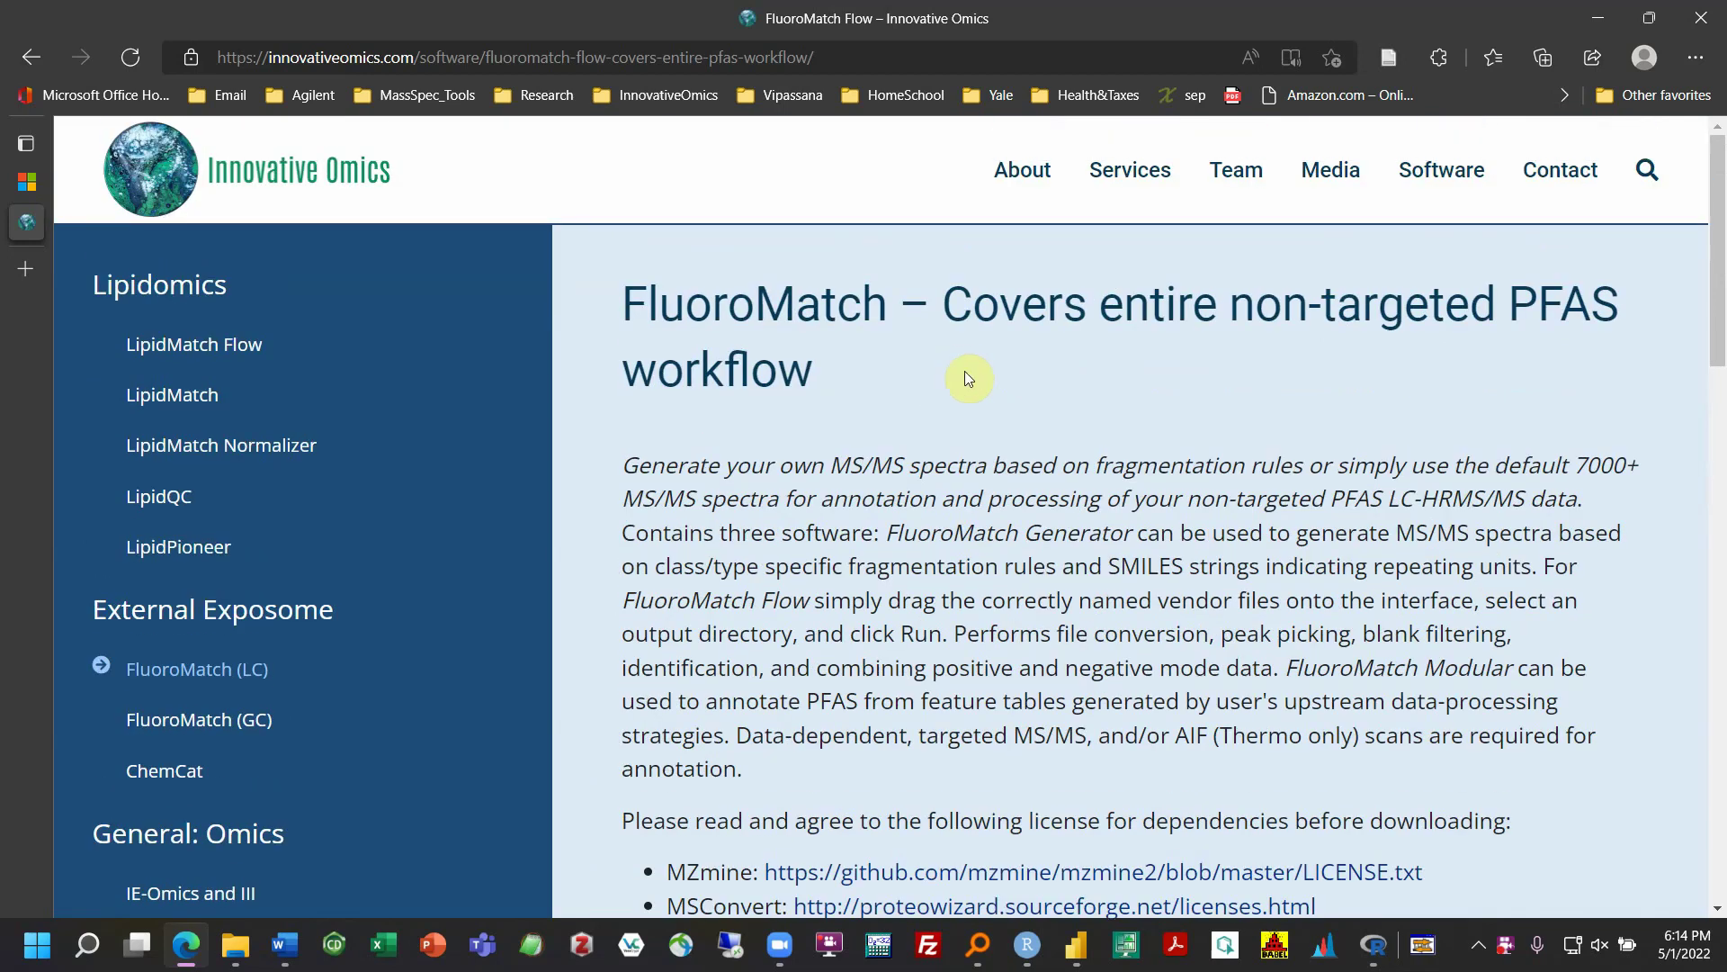
mouse_move(26, 180)
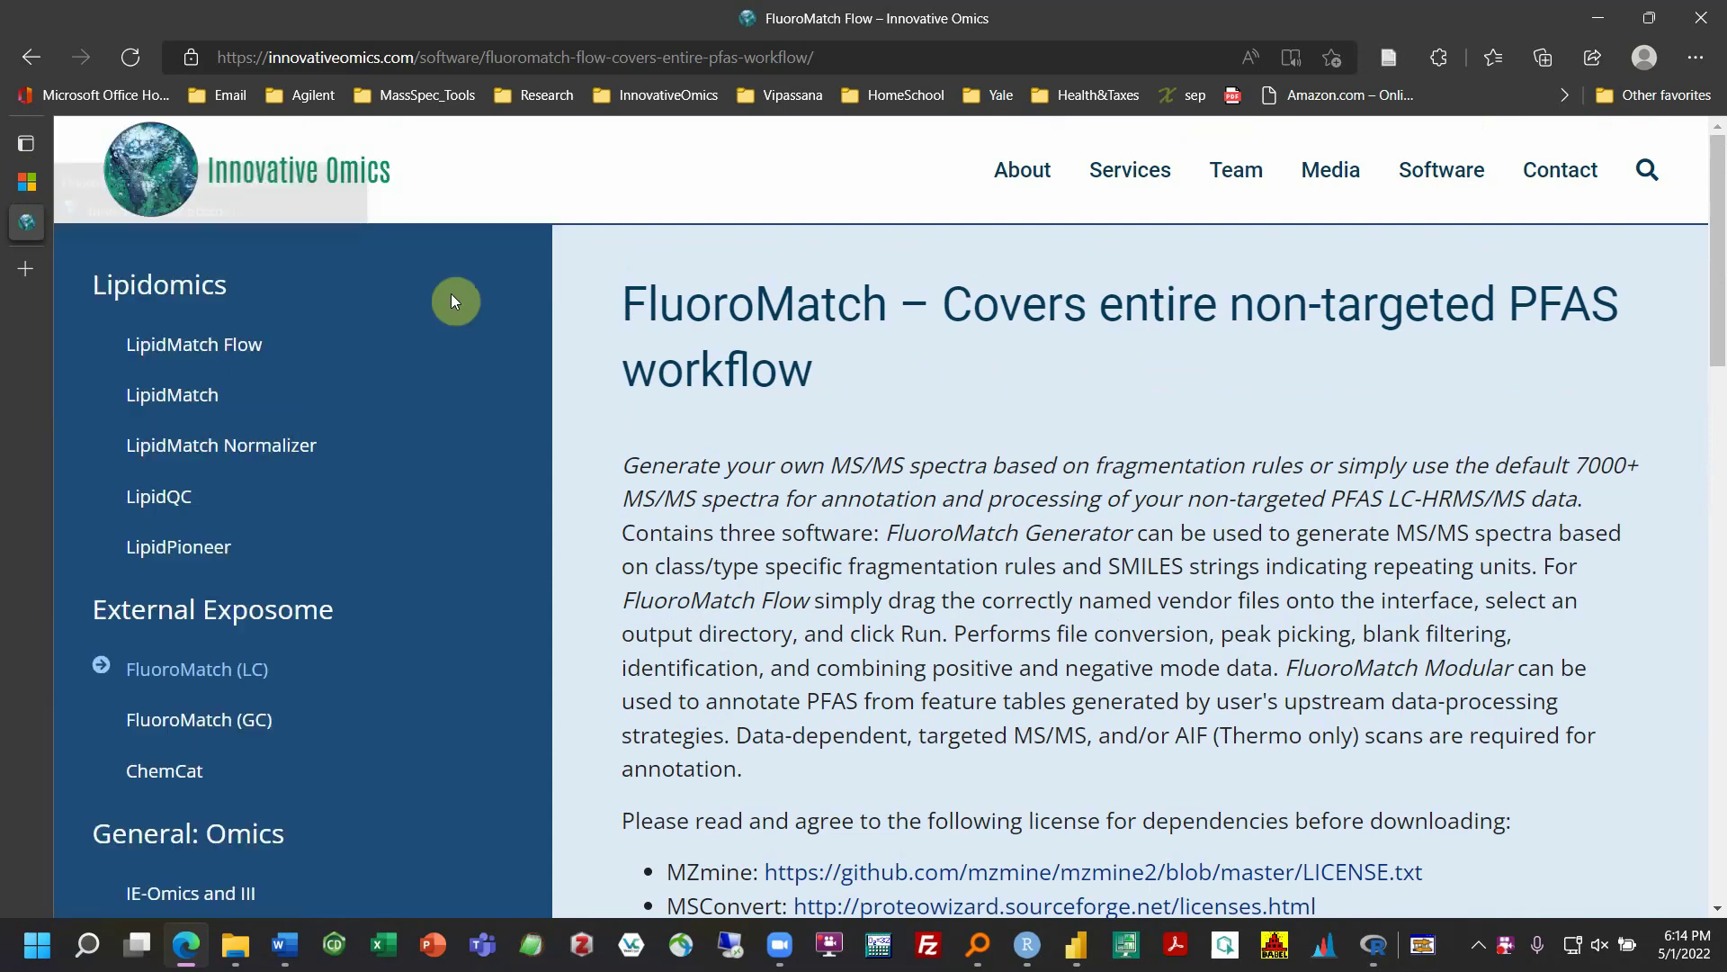
scroll(888, 360, "down", 1)
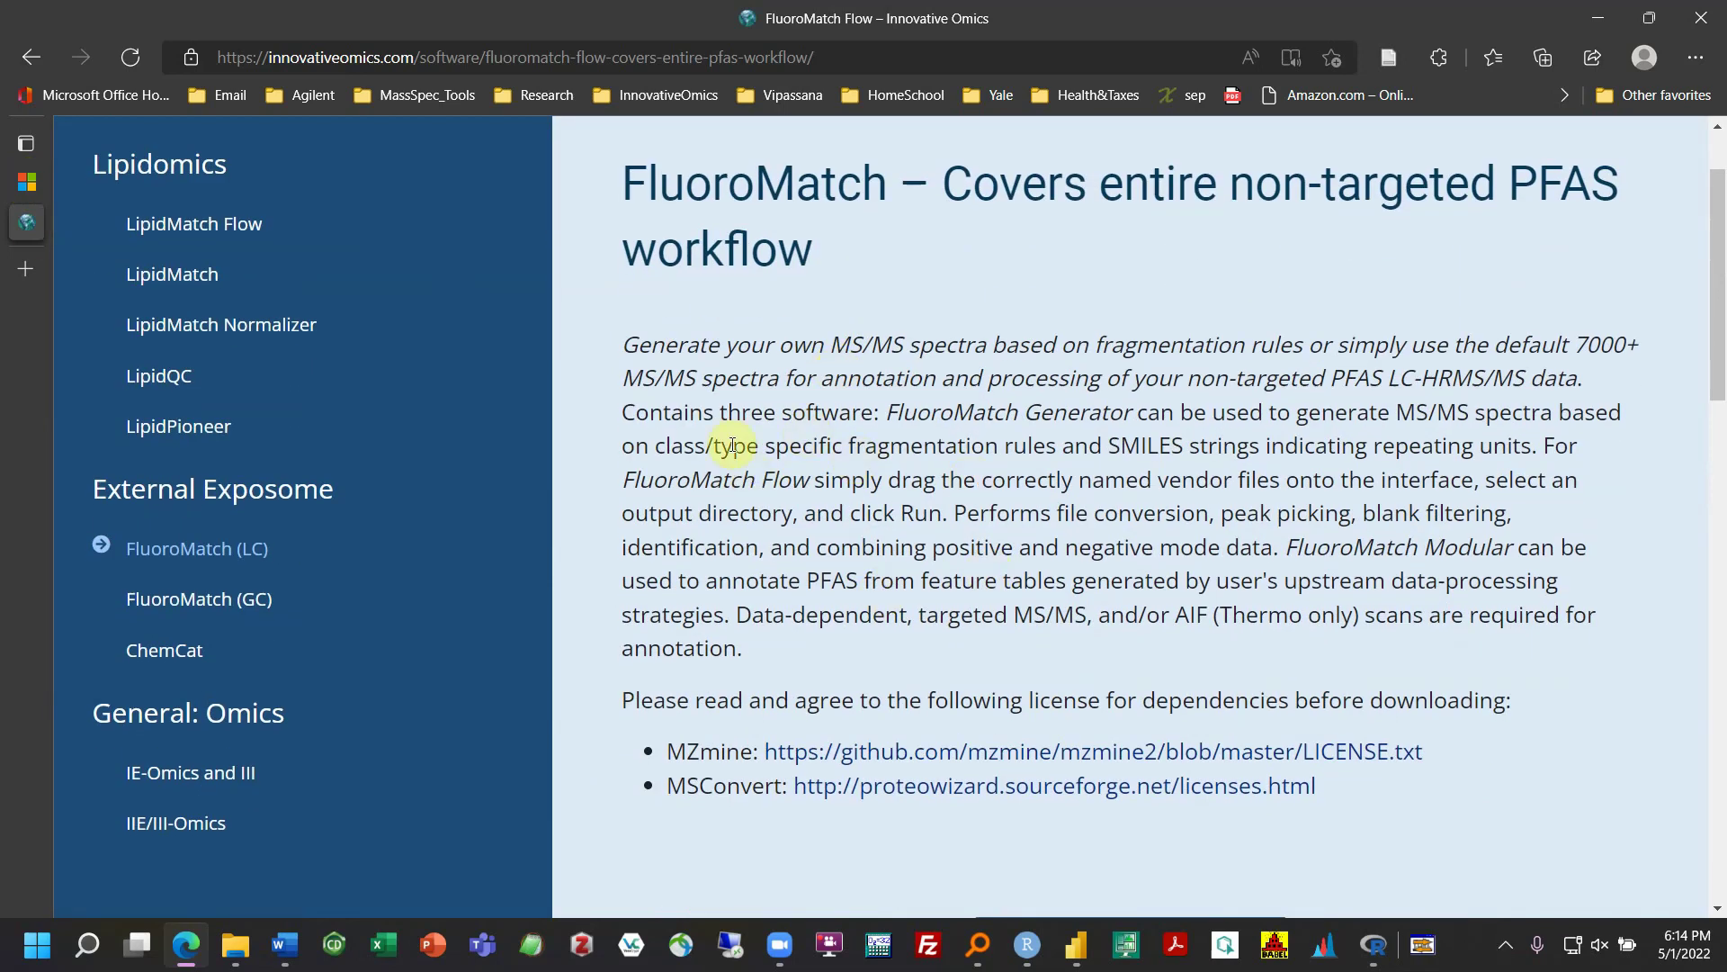
Switch to the Power BI Desktop web page, view its free download's Microsoft Store listing, and close the listing
left_click(29, 188)
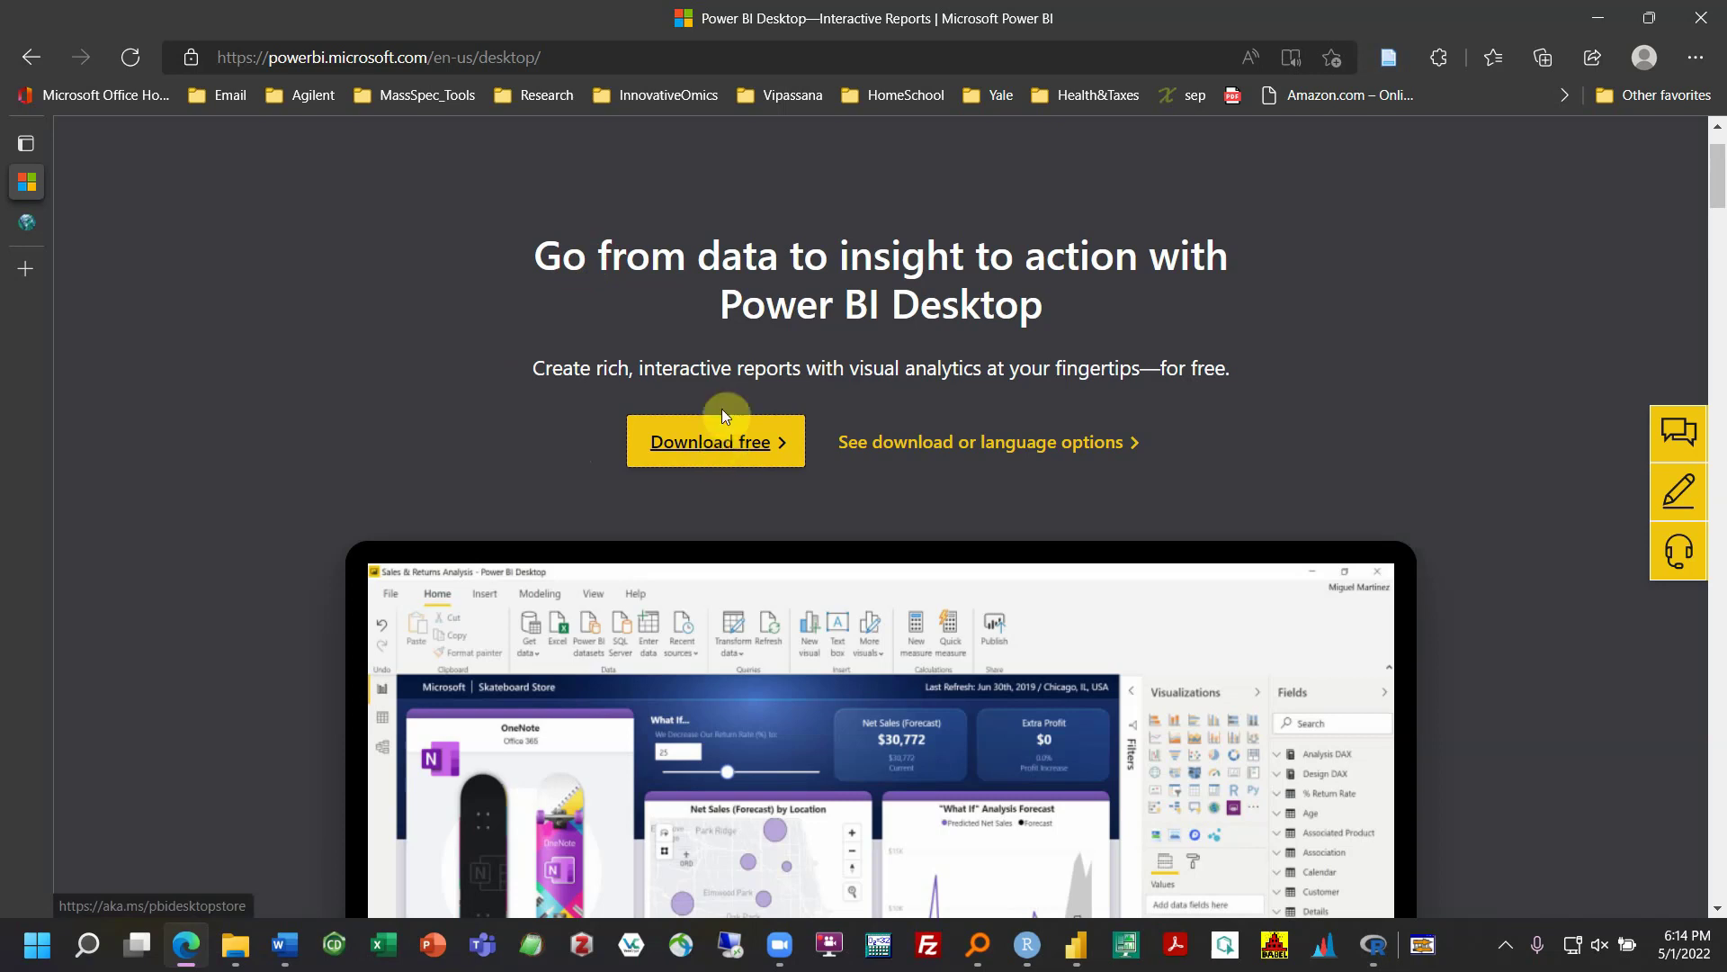
left_click_drag(270, 56, 560, 56)
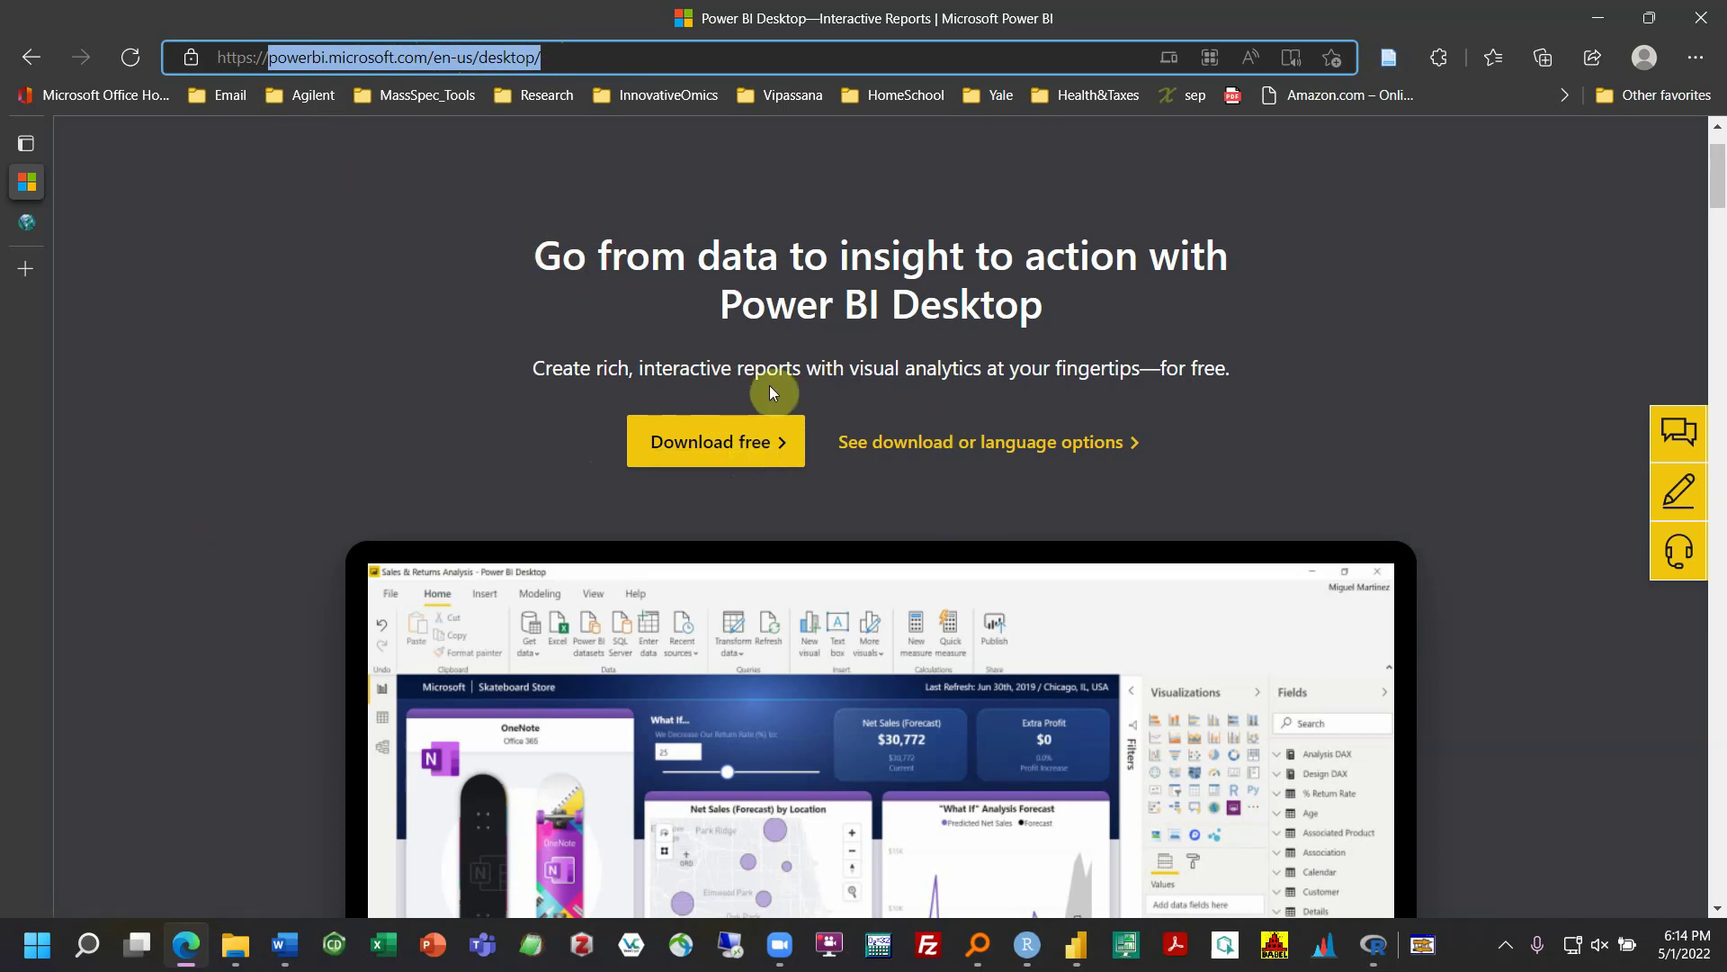
left_click(725, 442)
left_click(986, 232)
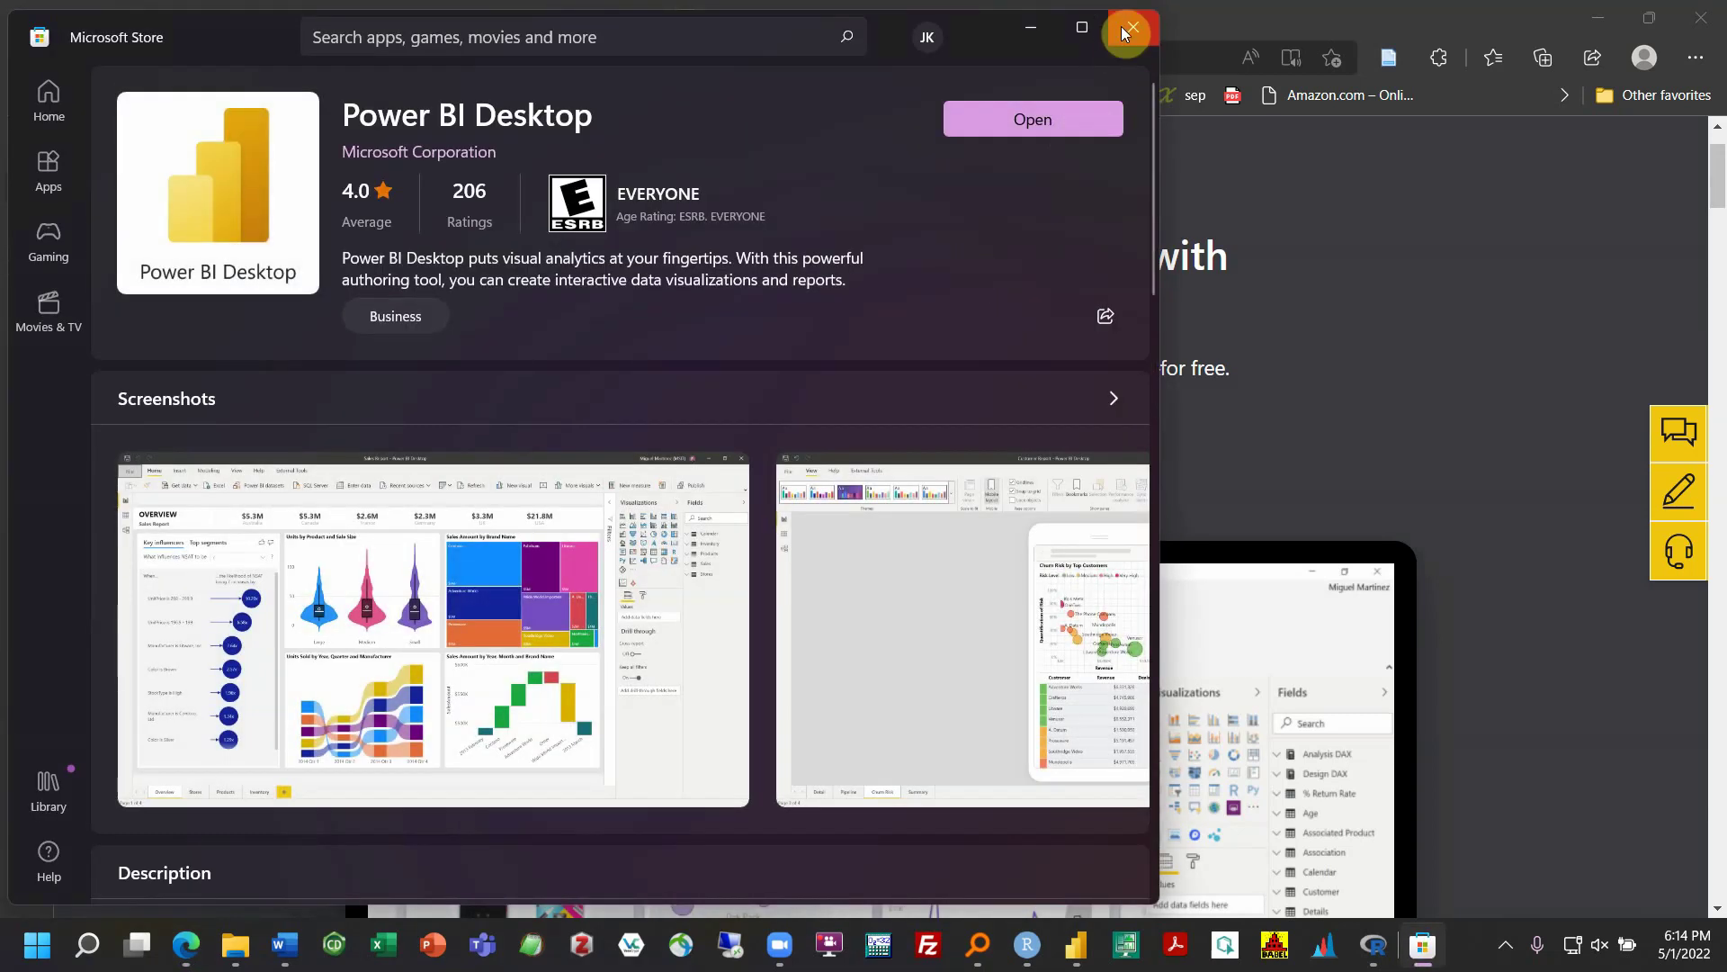
left_click(1124, 33)
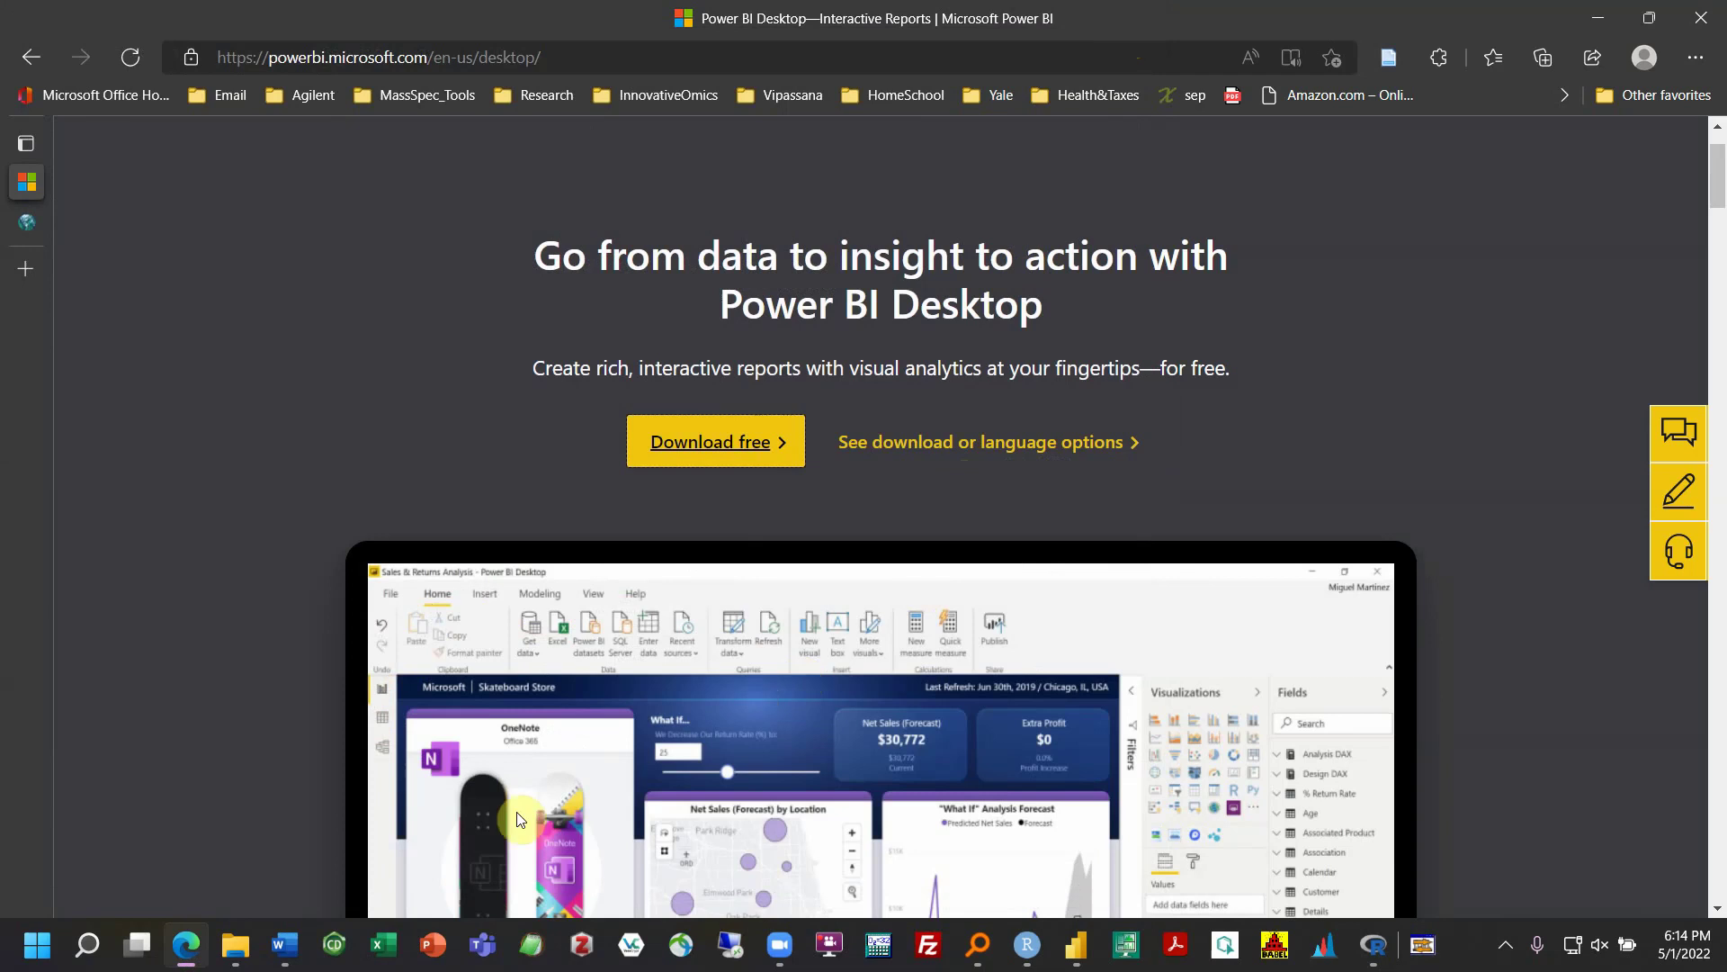
Switch to File Explorer and open the FluoroMatch_Visualizer folder inside FluoroMatch-2.6
mouse_move(238, 949)
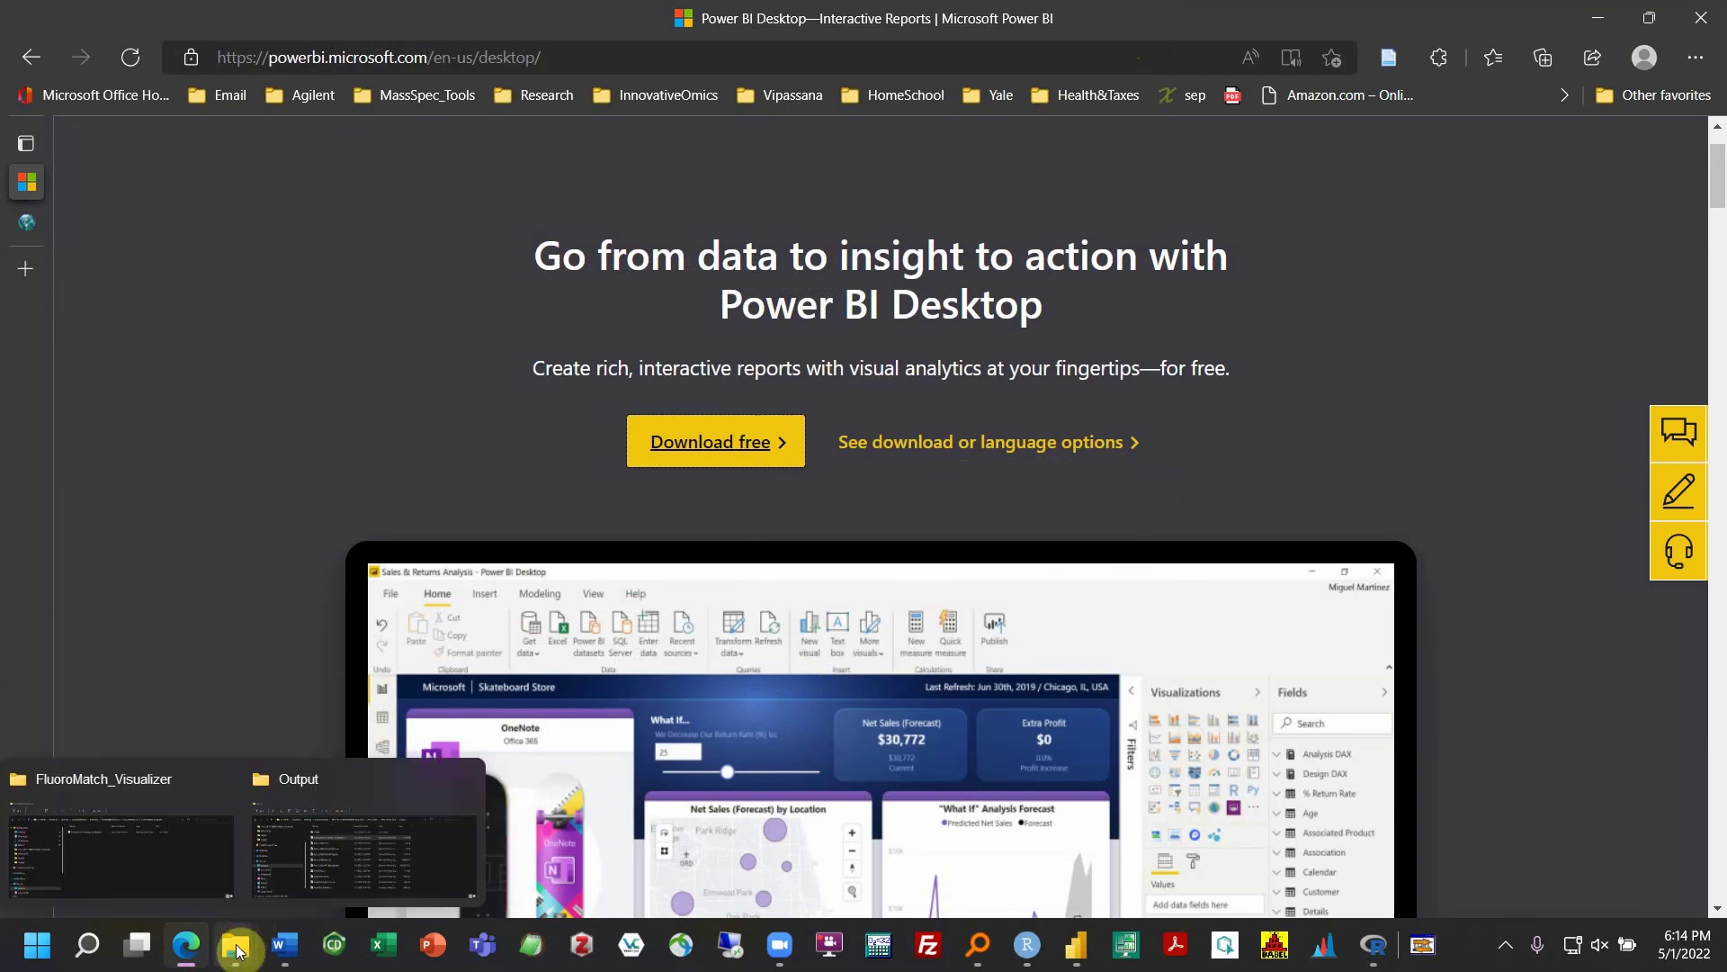
left_click(174, 839)
left_click(1189, 170)
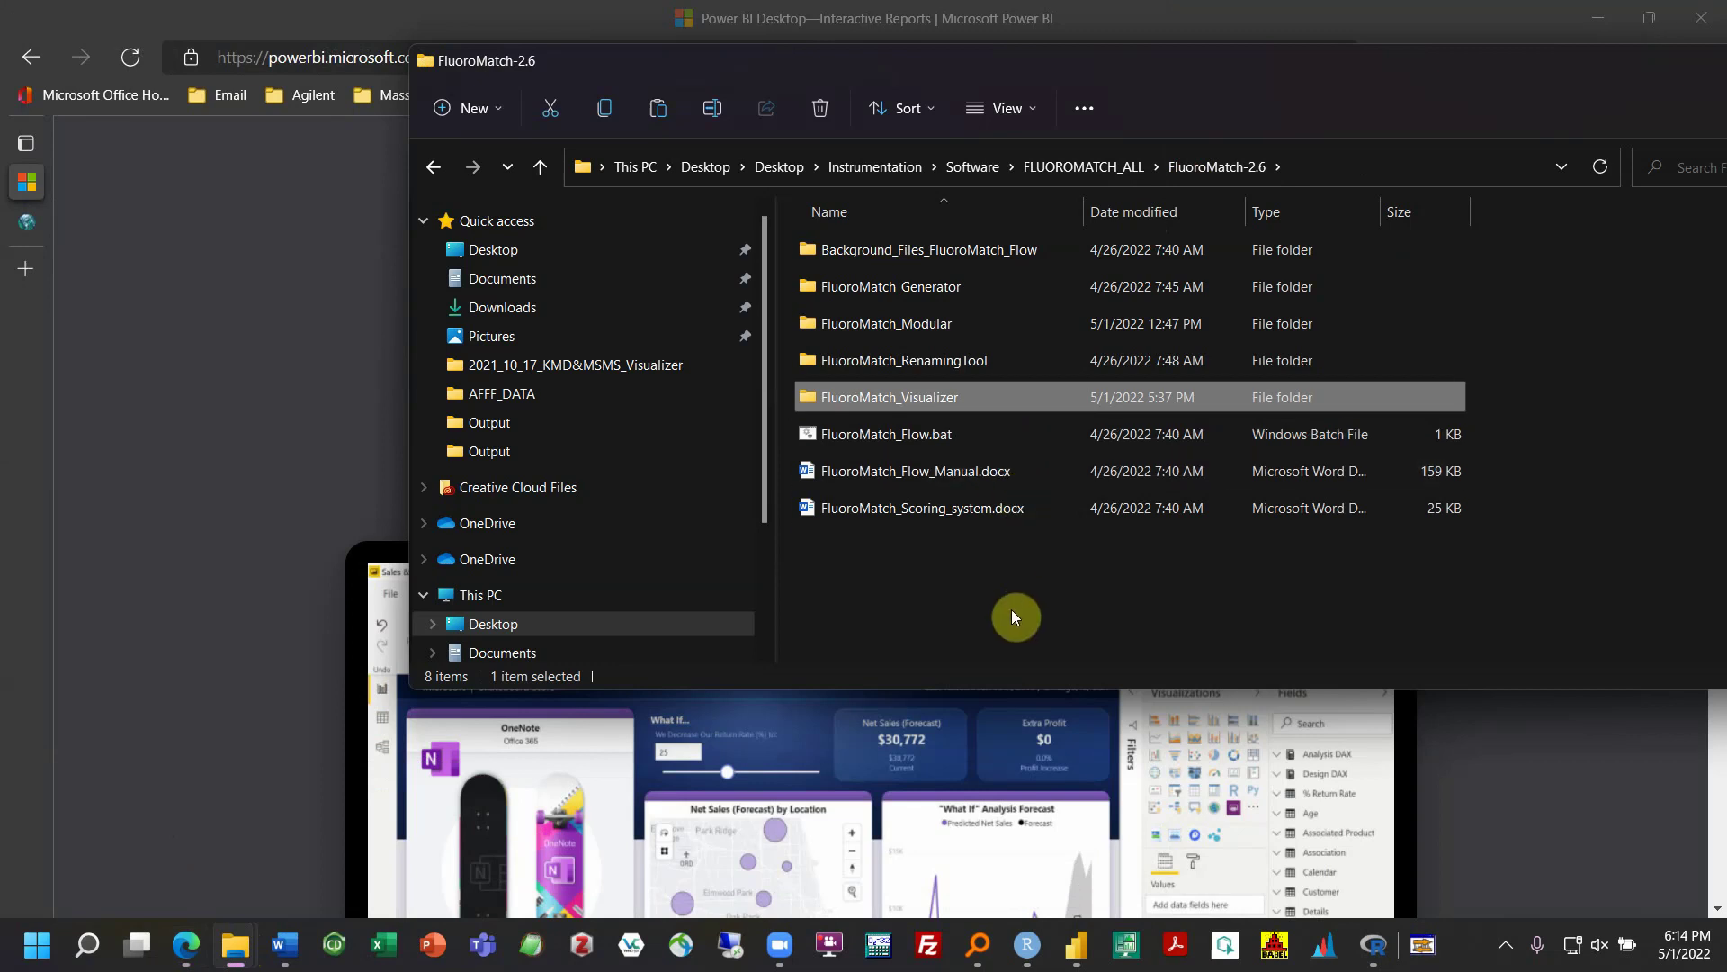
double_click(914, 397)
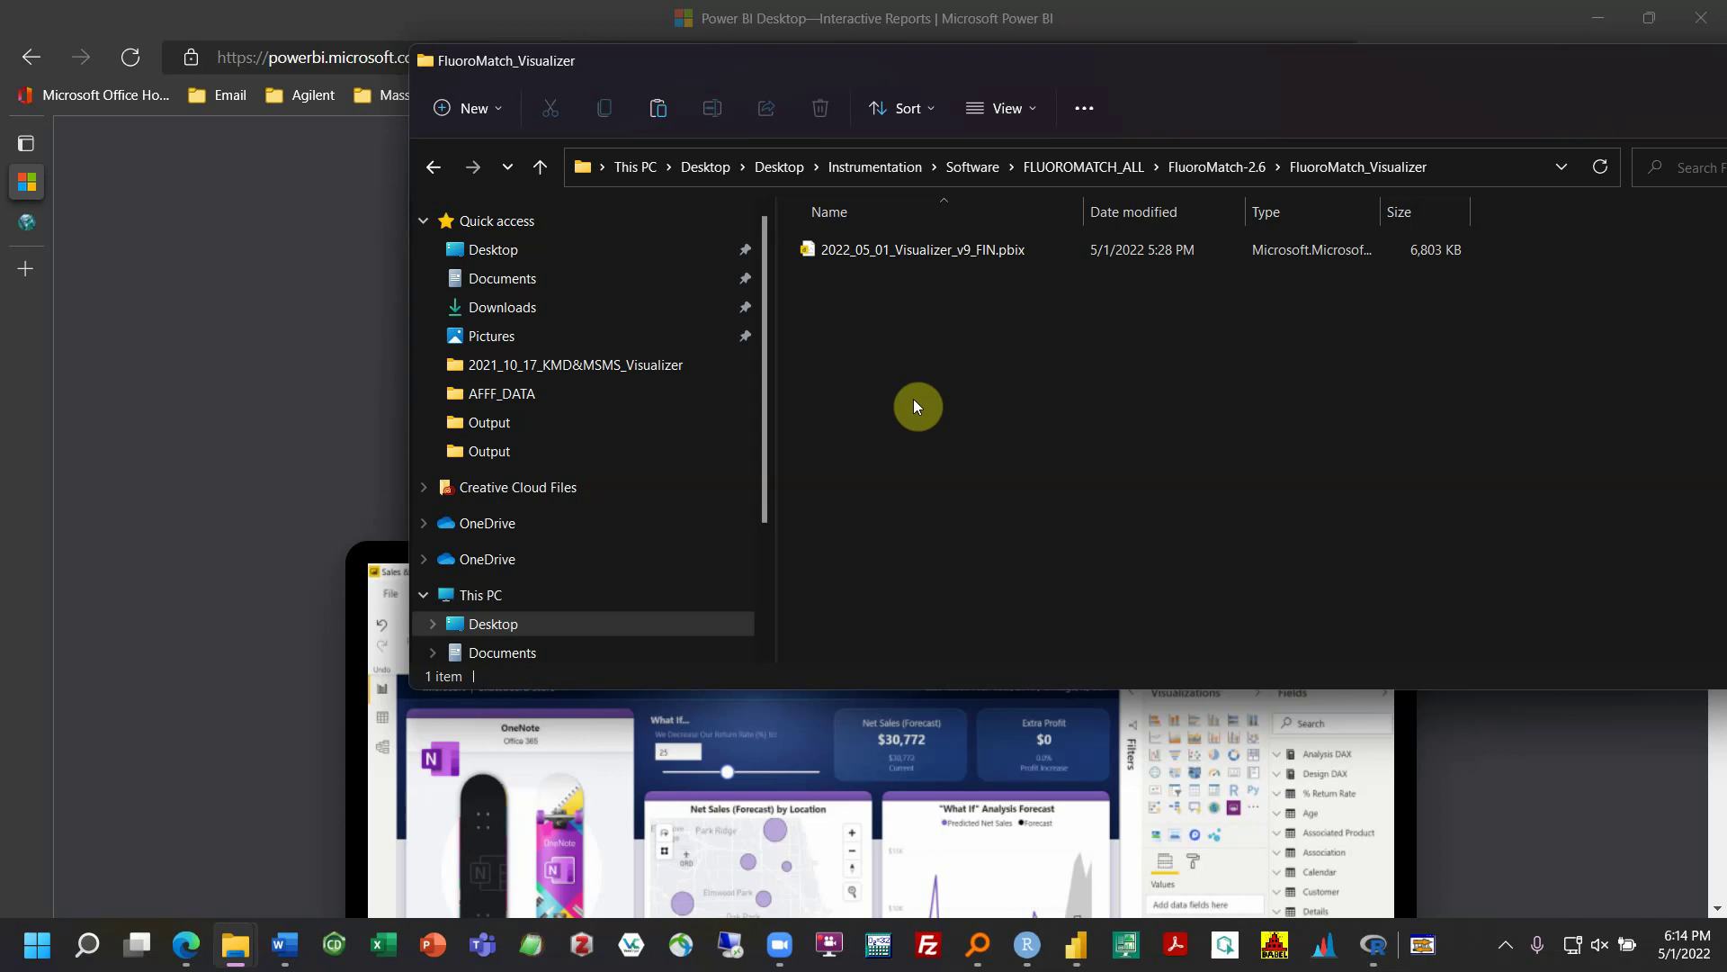
Check which programs are offered for opening 2022_05_01_Visualizer_v9_FIN.pbix, without launching any of them
left_click(916, 261)
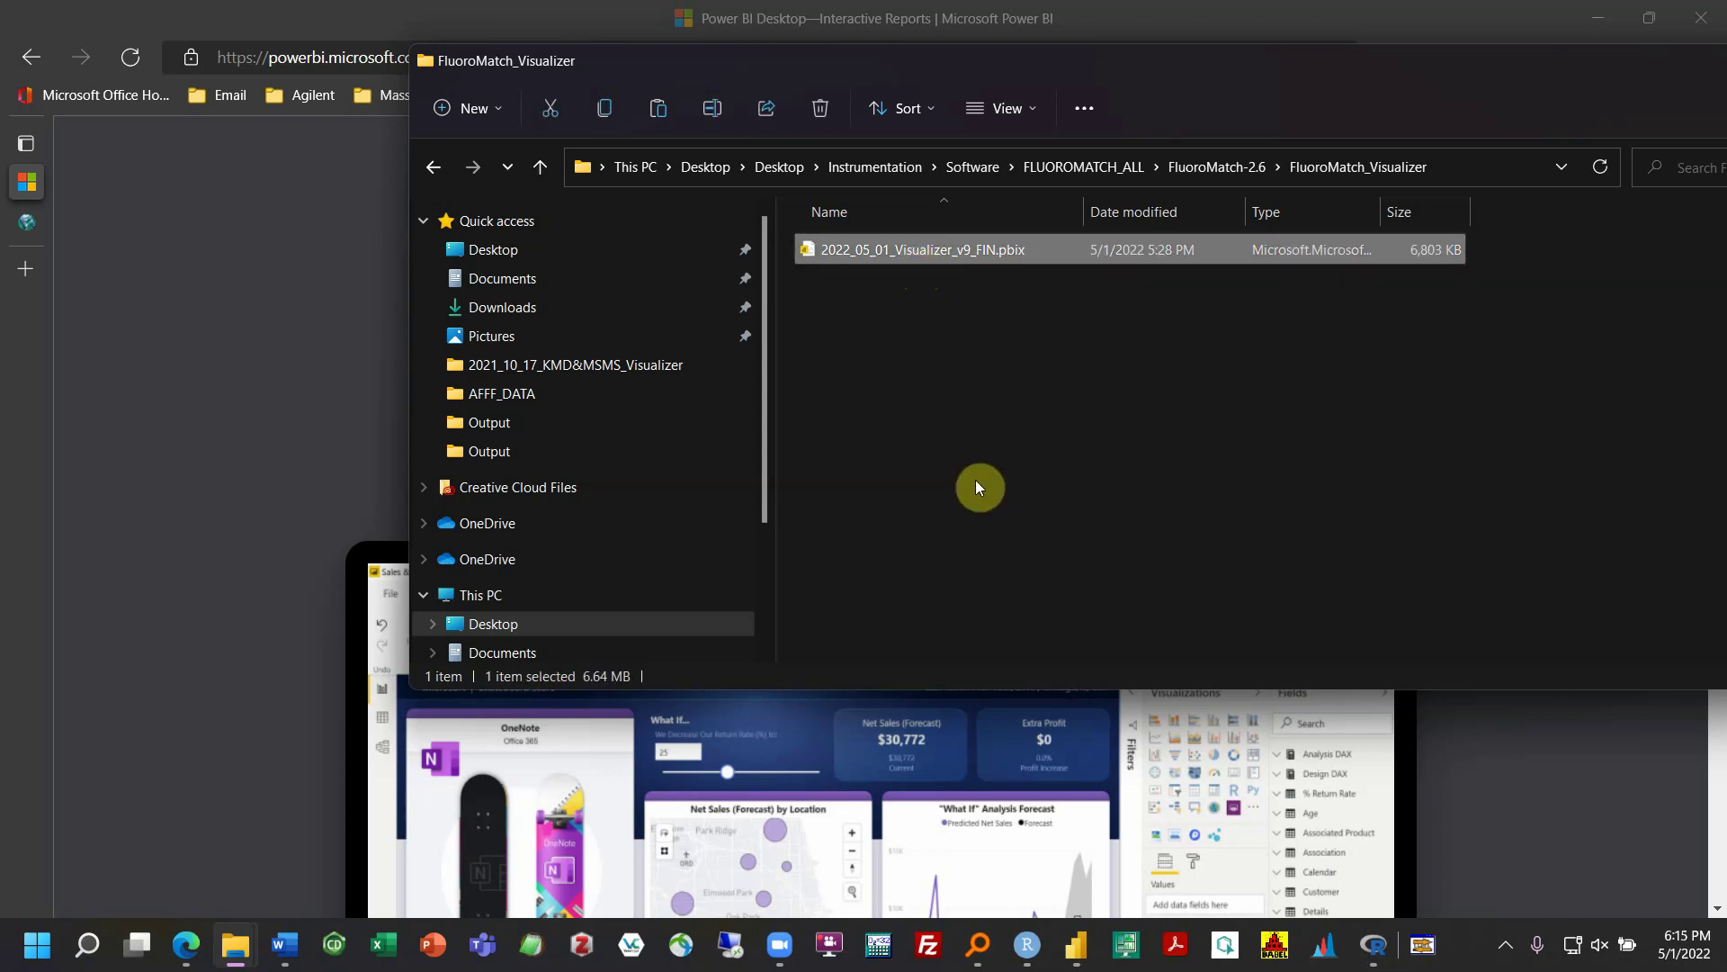
right_click(951, 261)
left_click(936, 248)
right_click(936, 254)
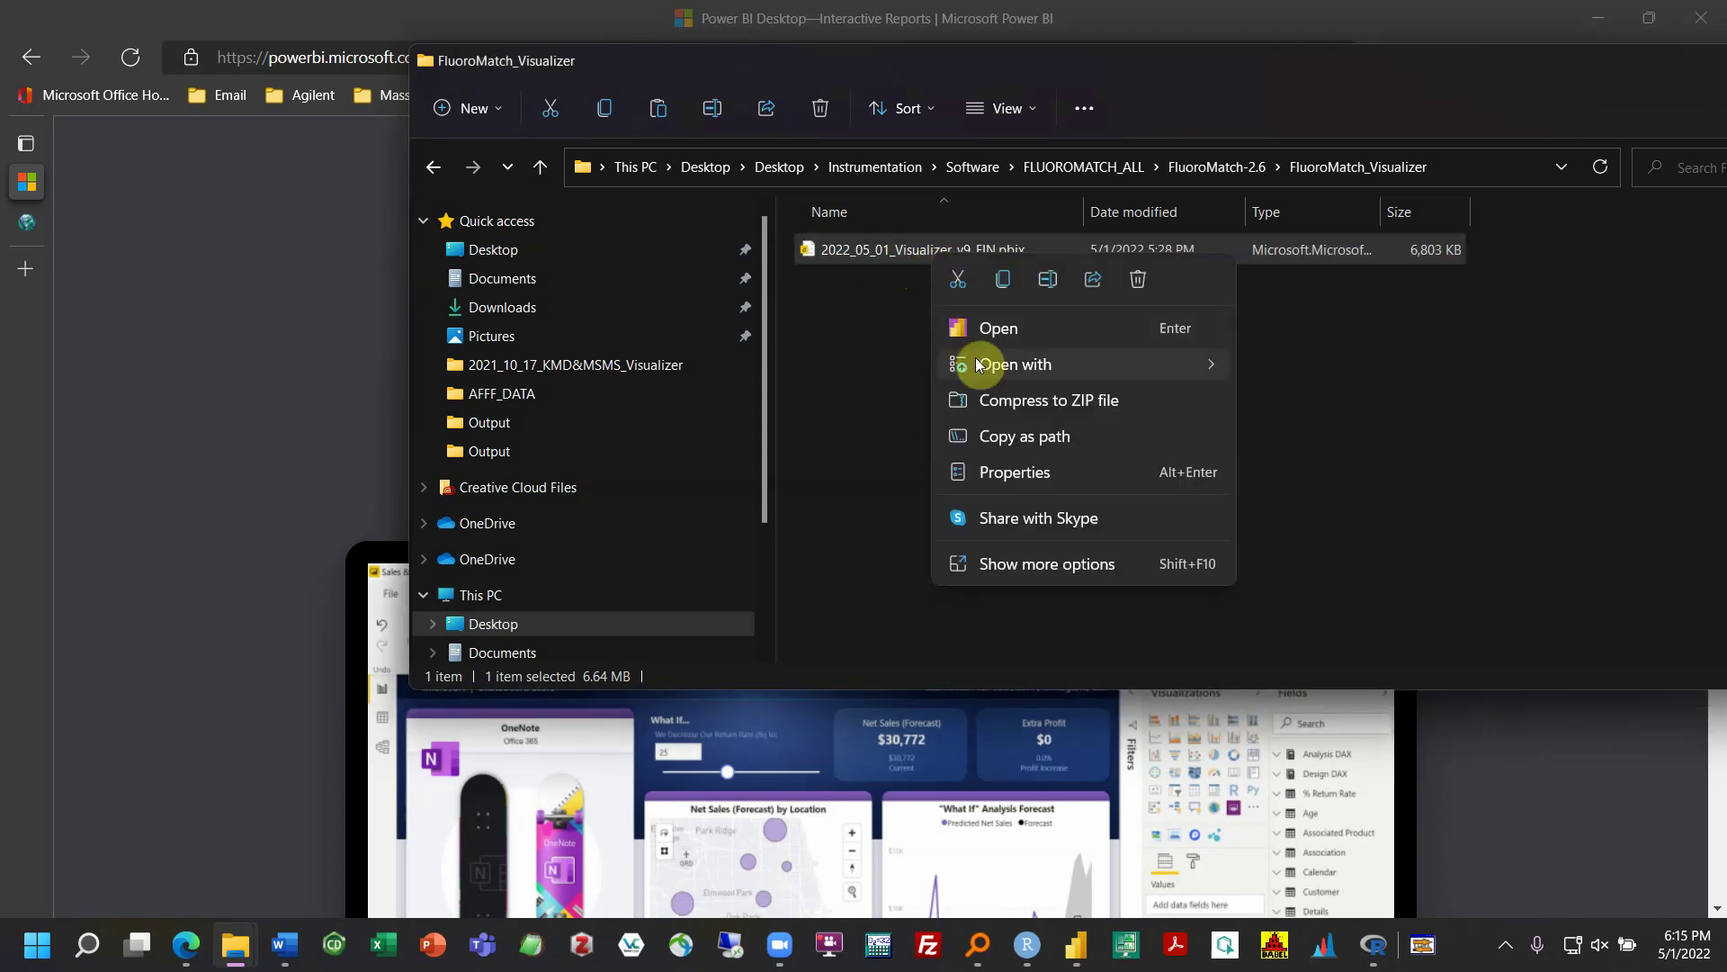
mouse_move(979, 365)
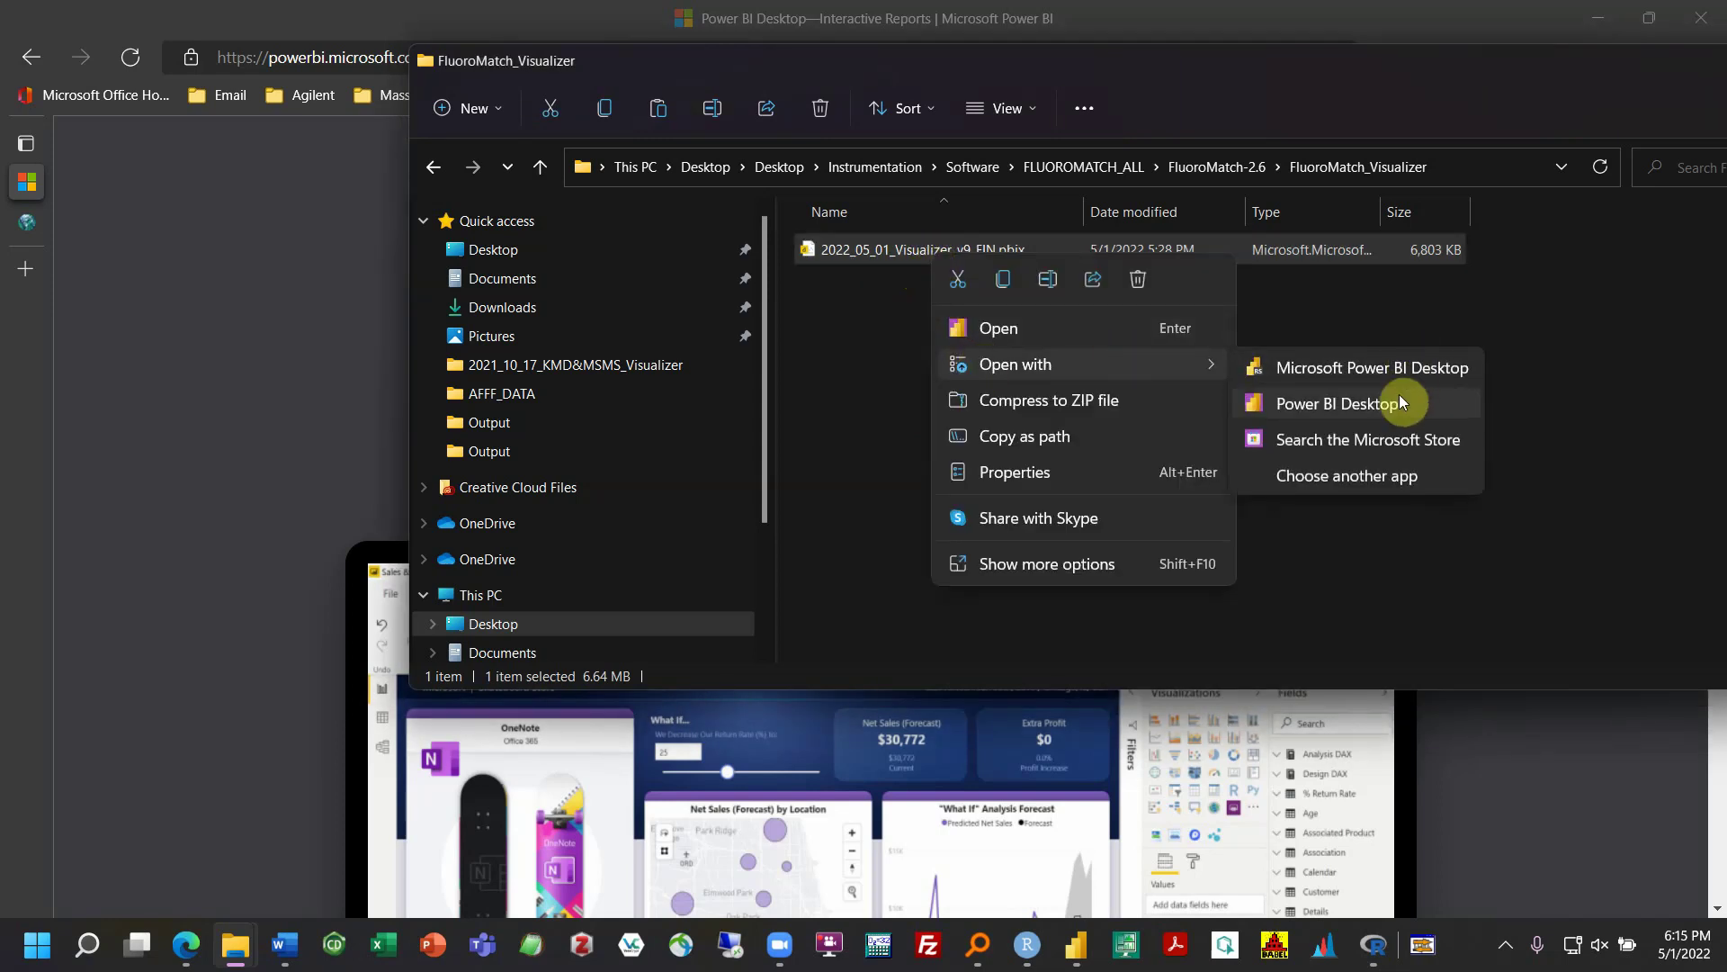
left_click(910, 423)
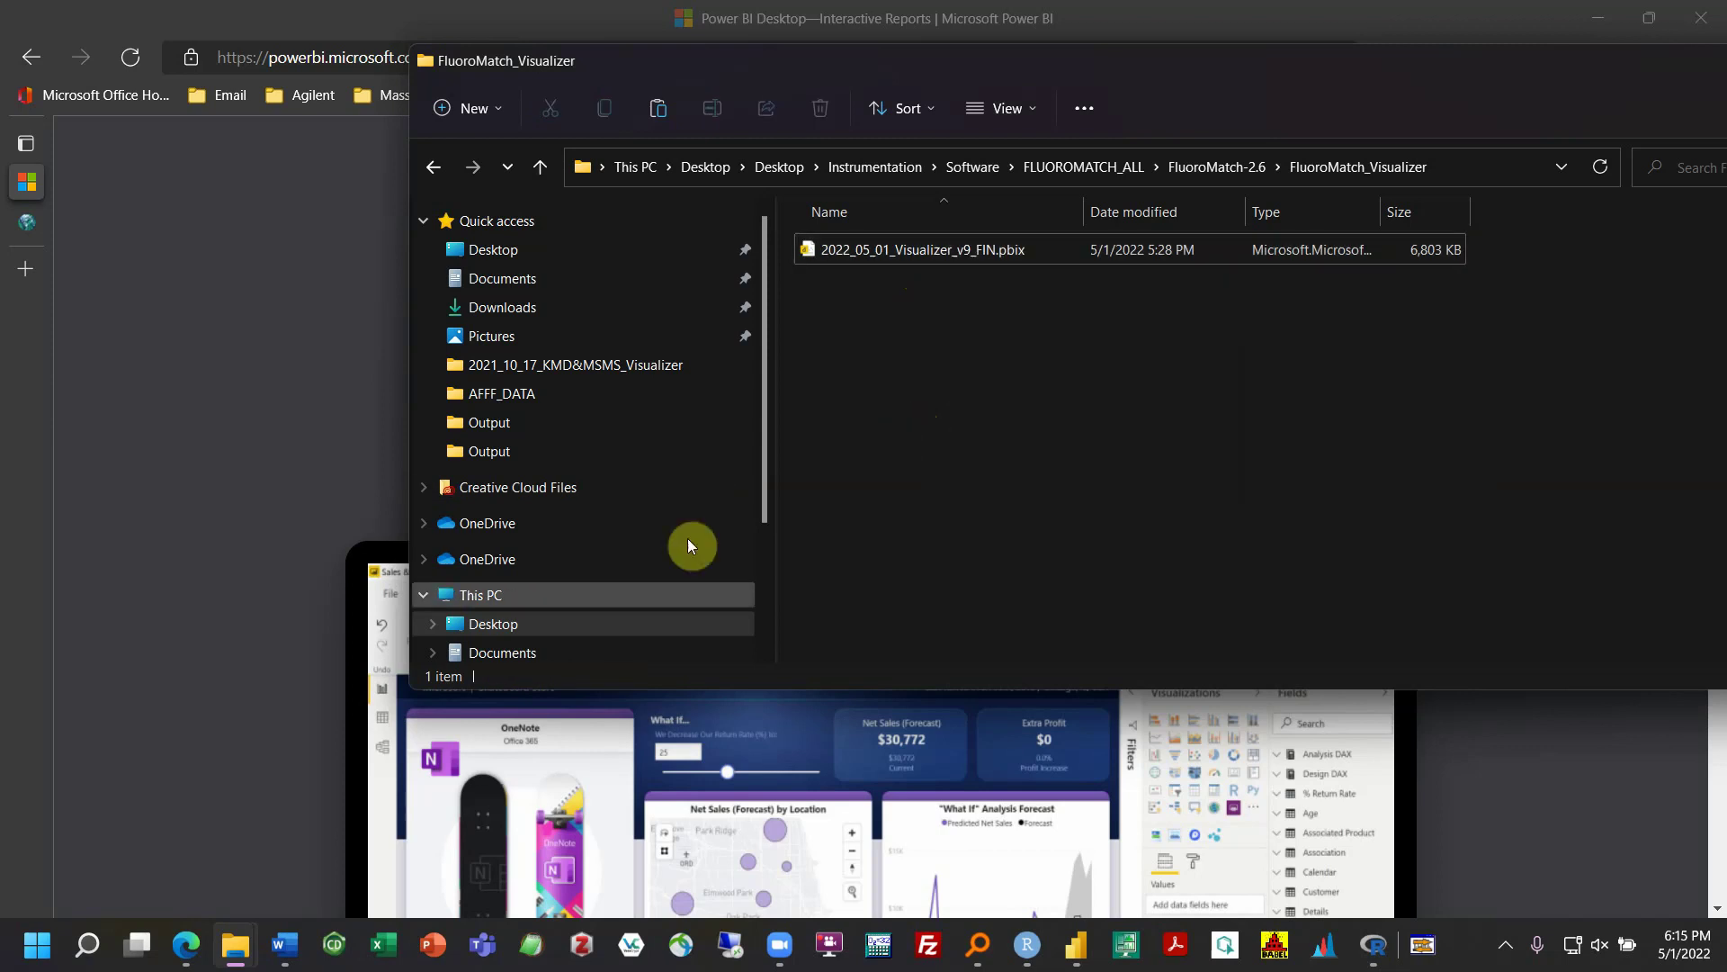
Switch to the visualizer report in Power BI Desktop and examine the neg_rawmsms.csv and negided_fin.csv entries in its data source settings
left_click(1079, 957)
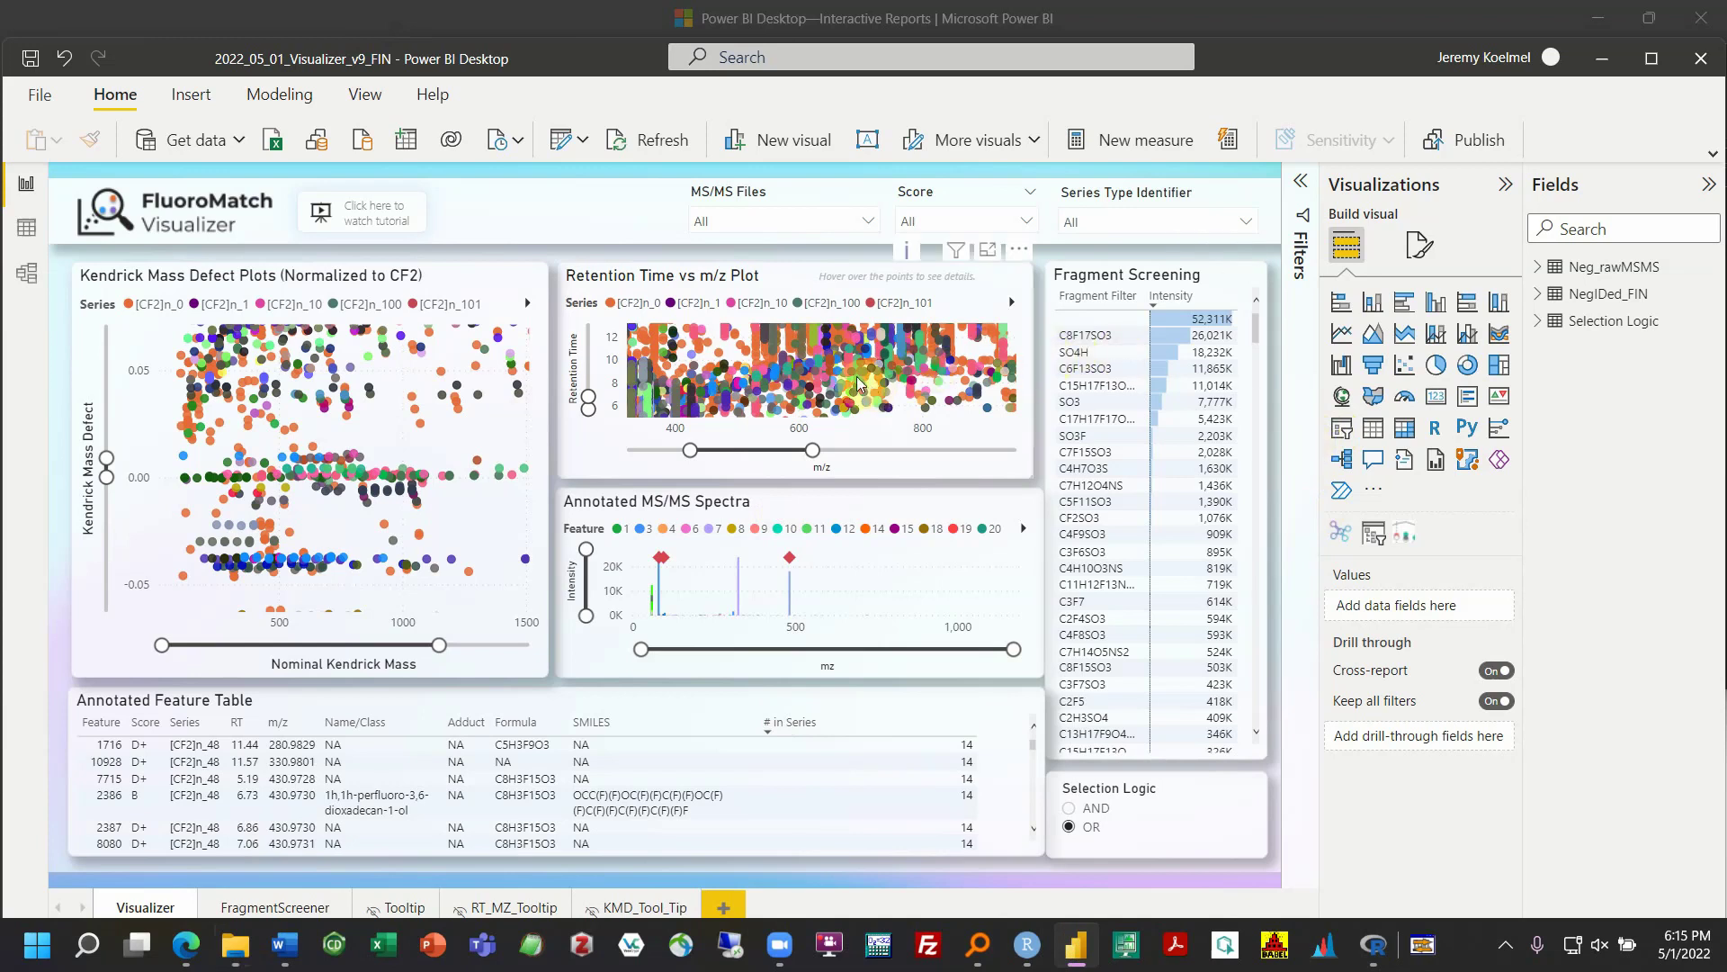
left_click(580, 144)
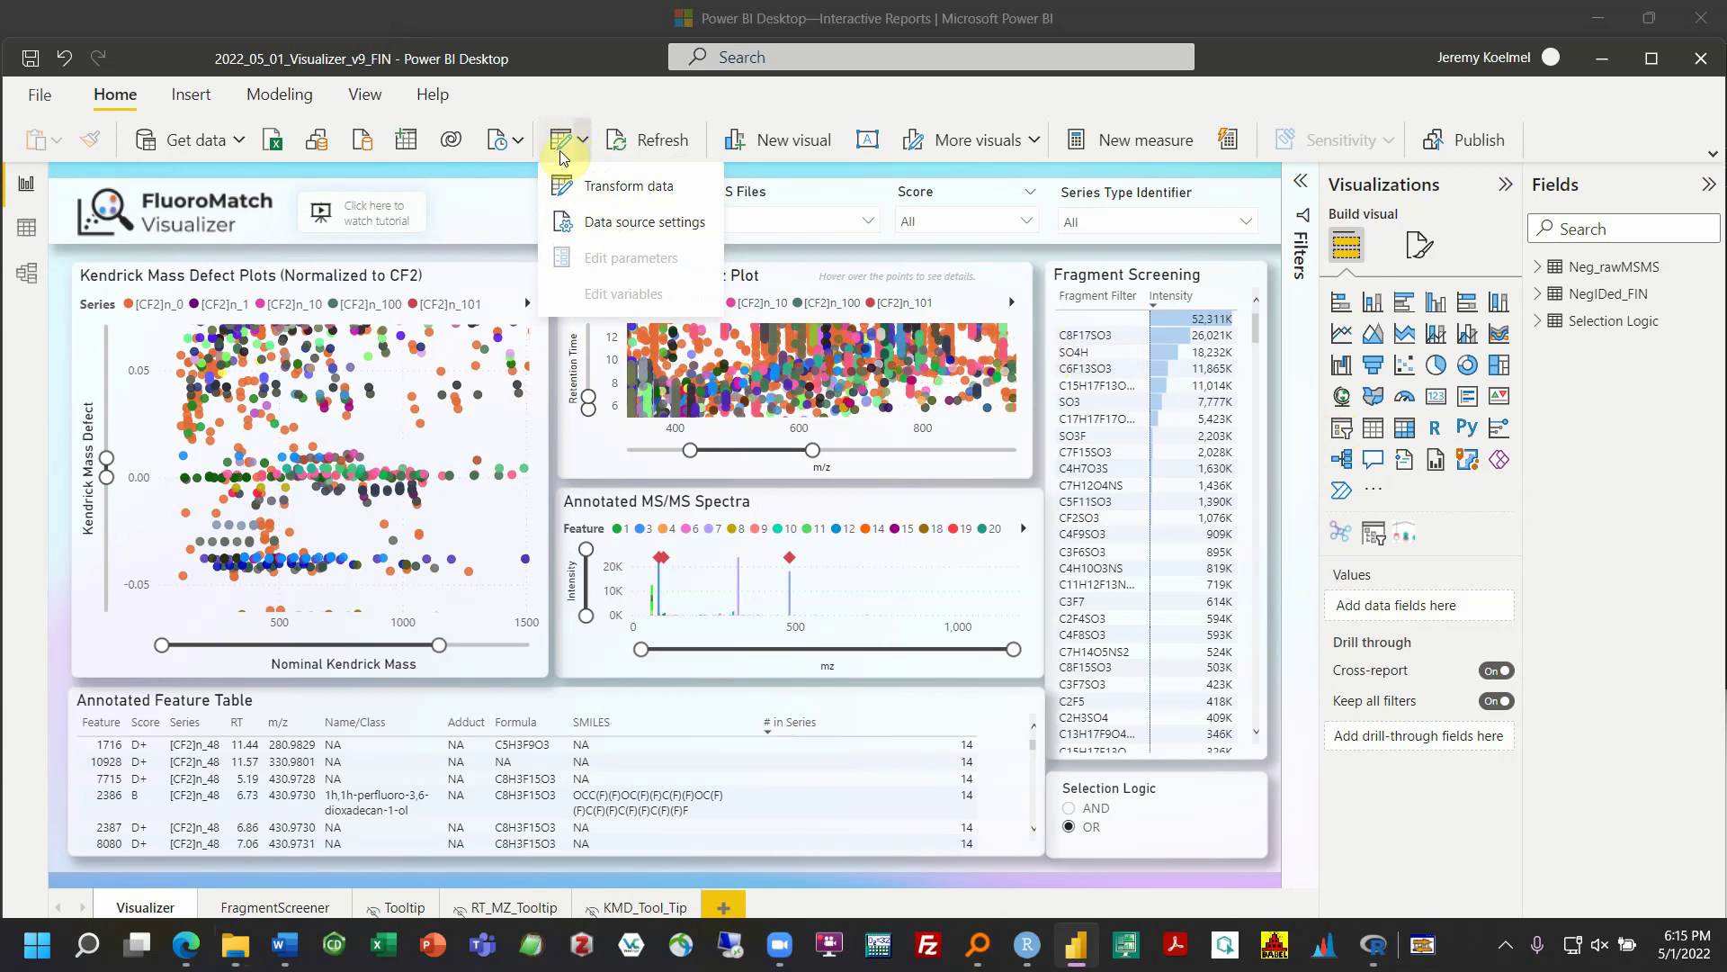
left_click(589, 223)
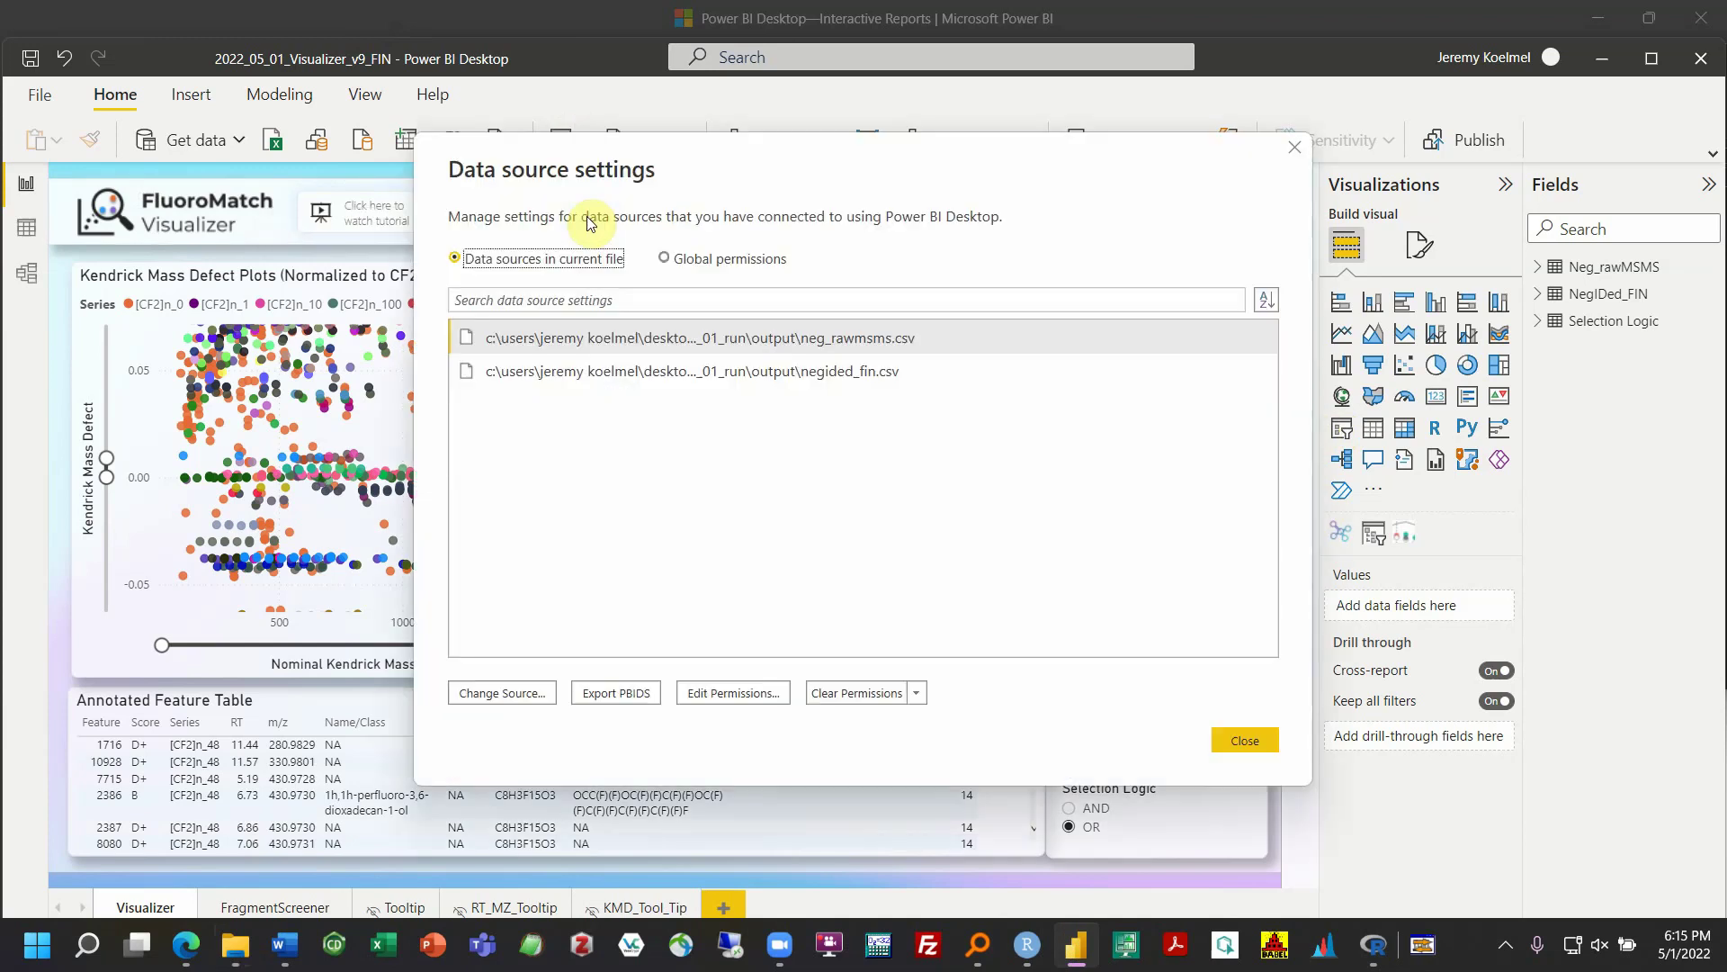
left_click(752, 346)
left_click(796, 372)
left_click(818, 345)
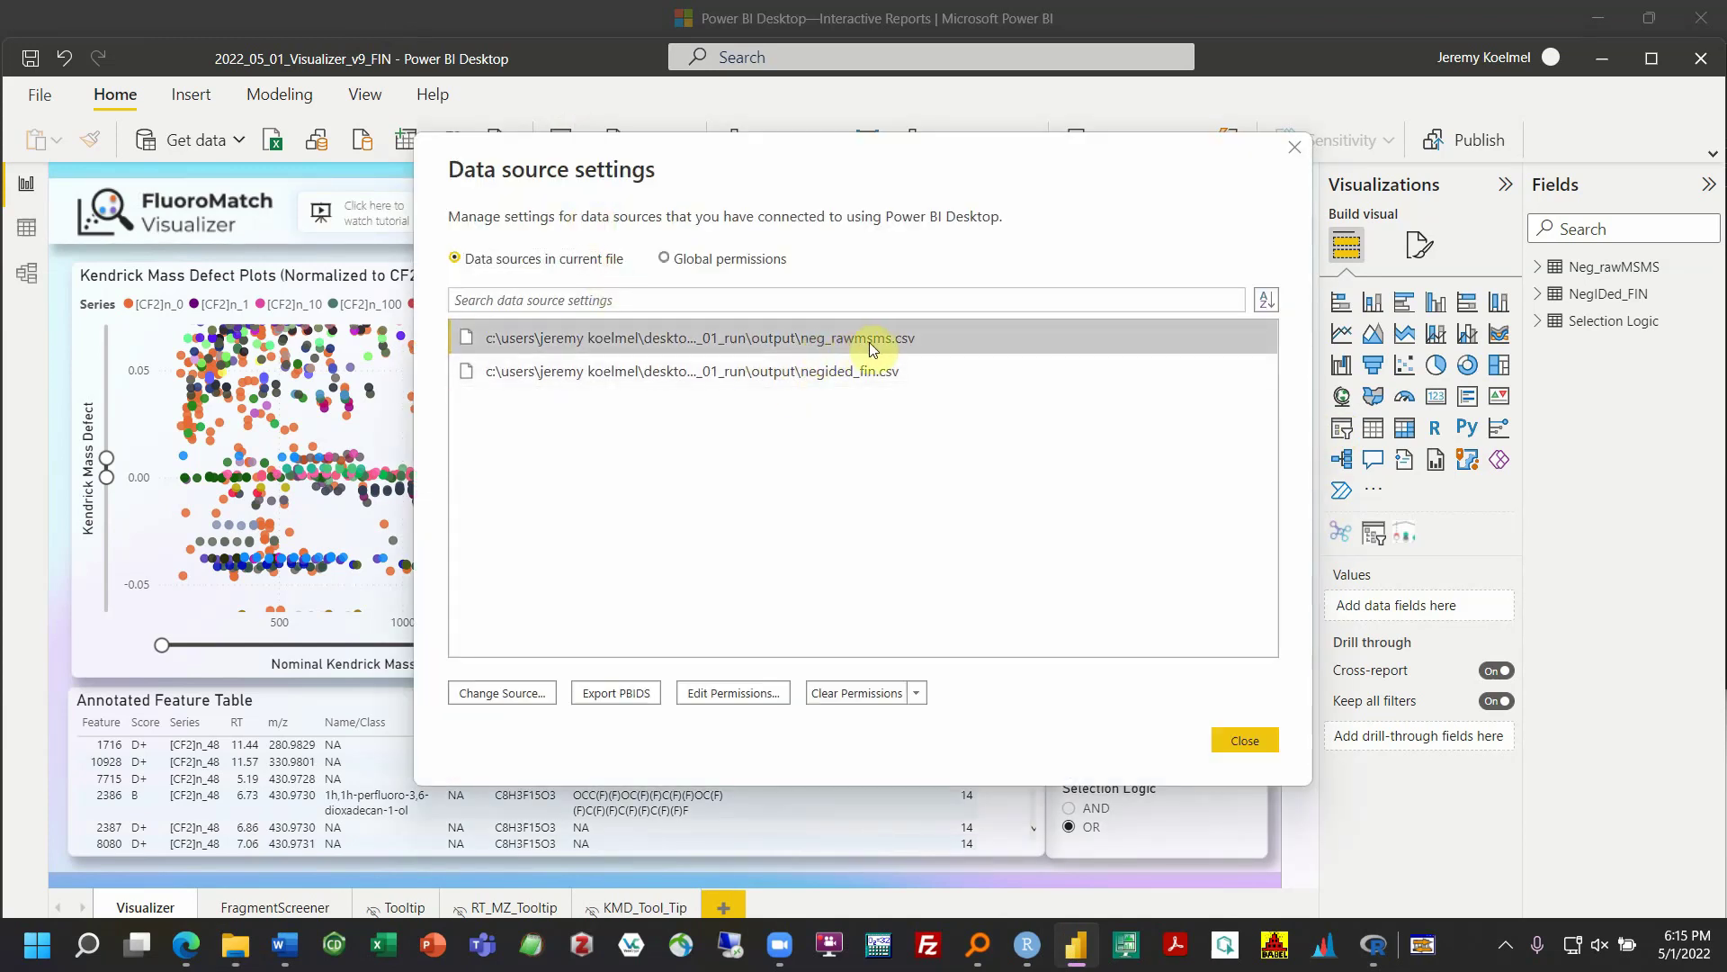
left_click(827, 379)
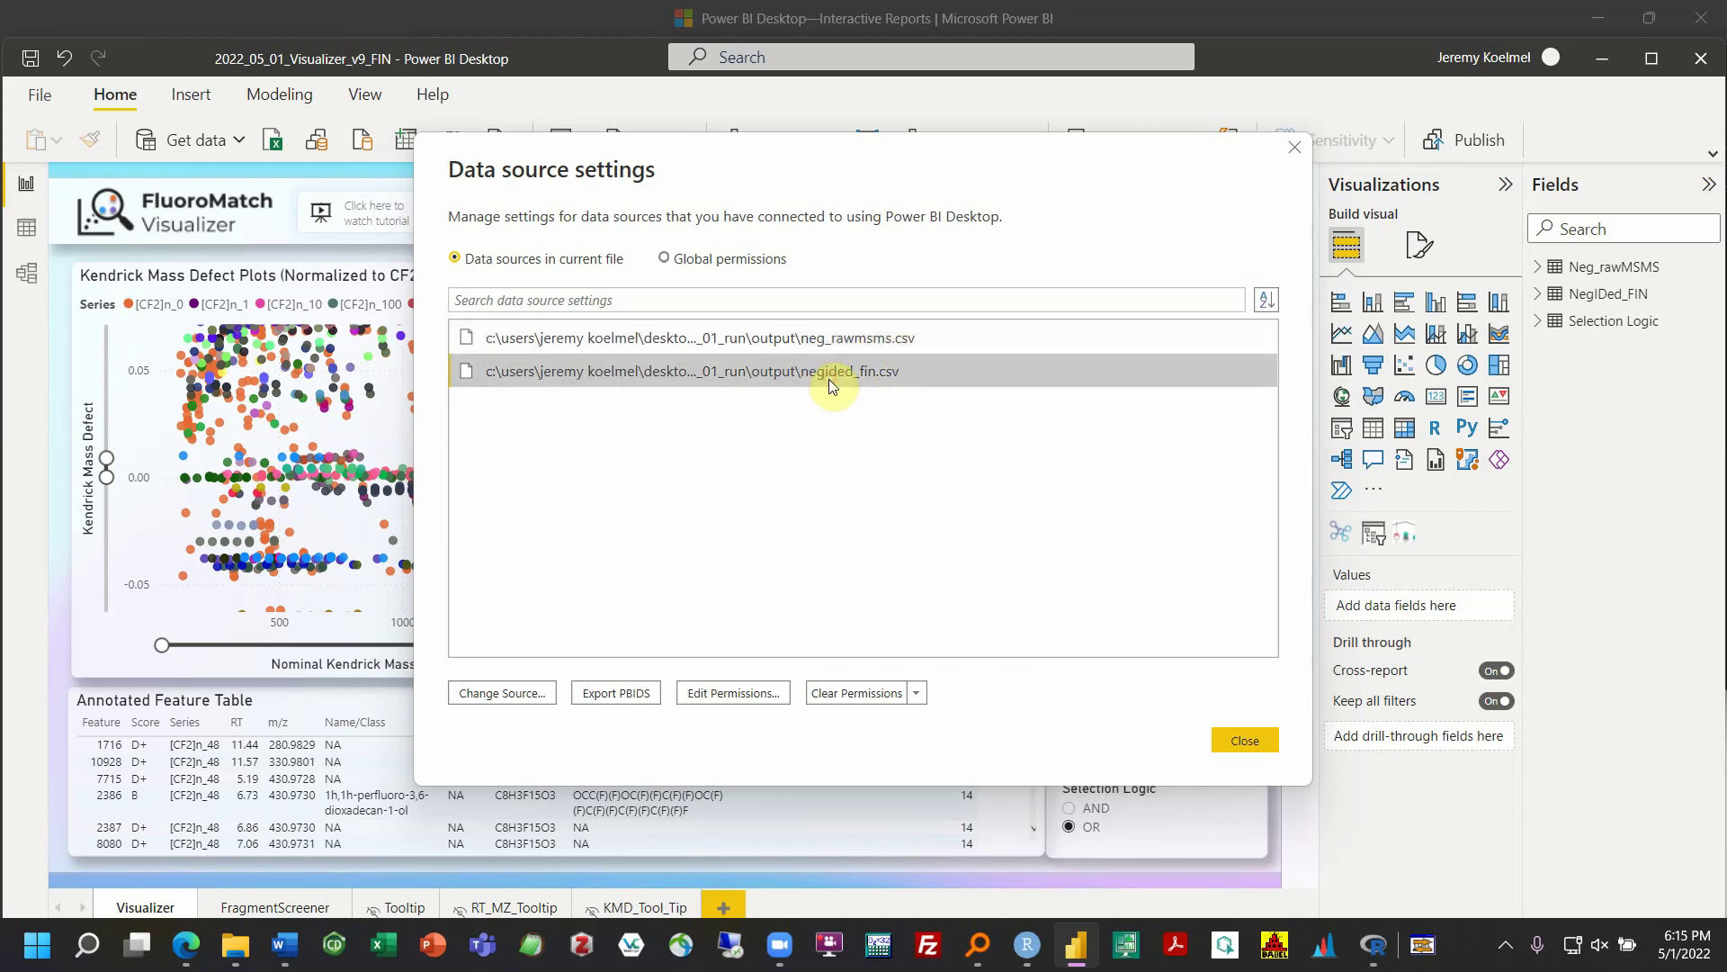
Try pointing the neg_rawmsms.csv data source to Neg_rawMSMS.csv in the 2022_05_01_Run Output folder, and cancel the change
left_click(855, 344)
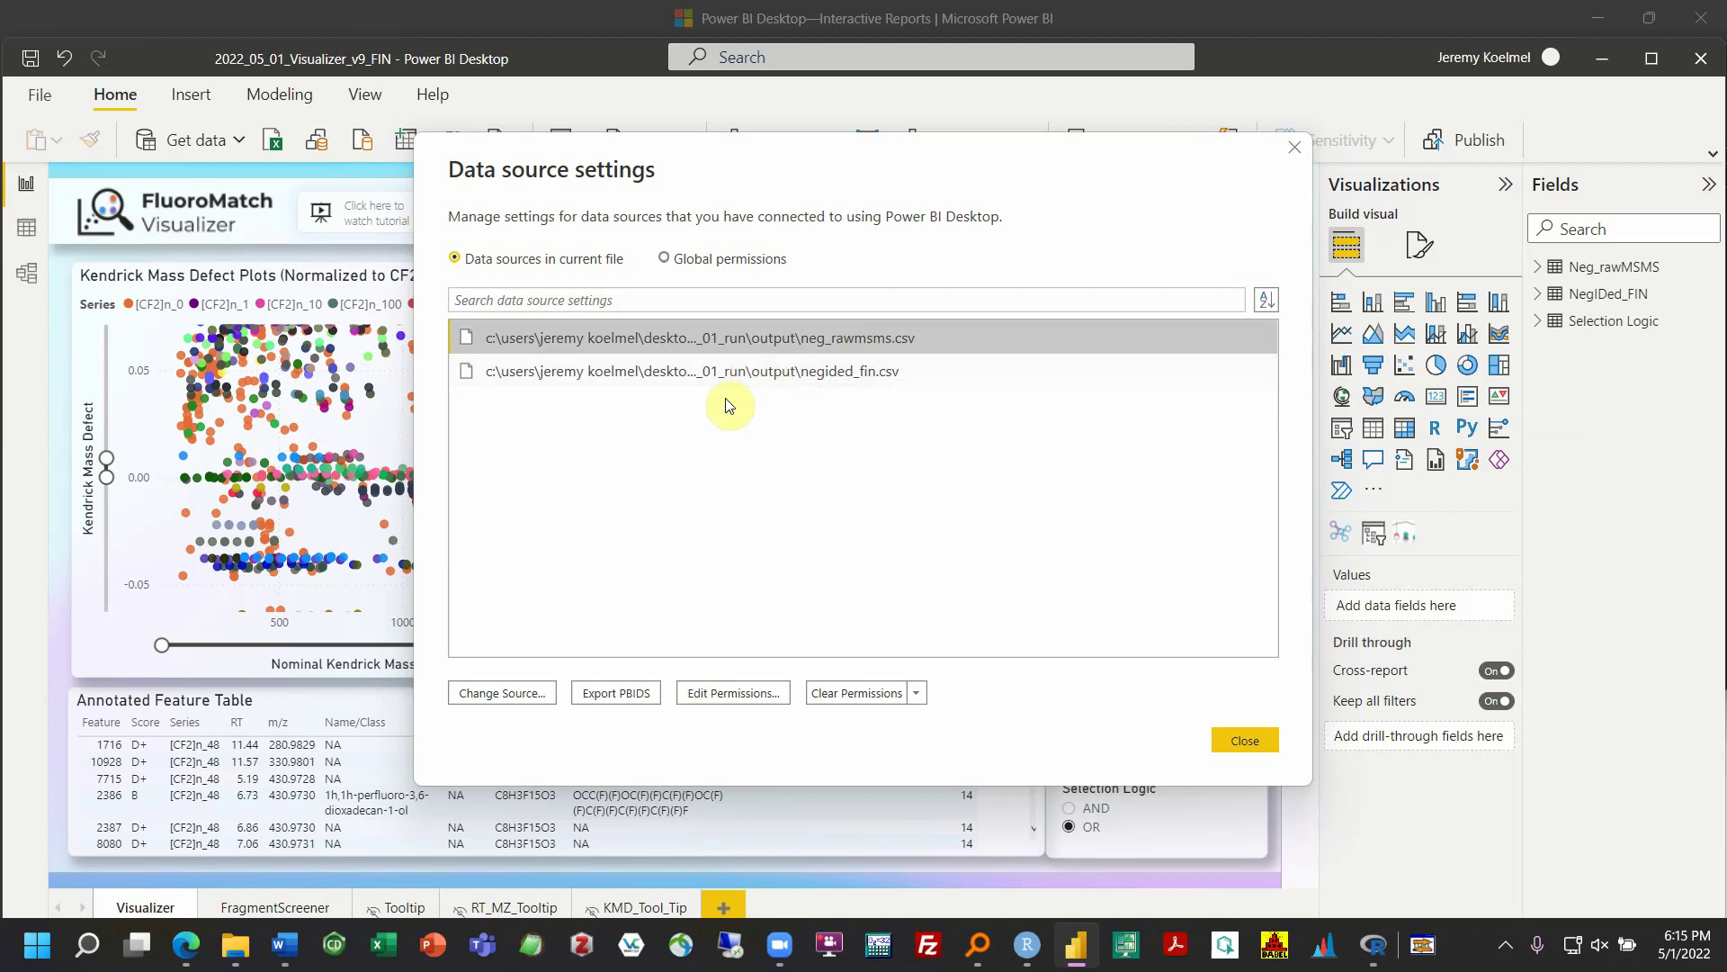
left_click(509, 697)
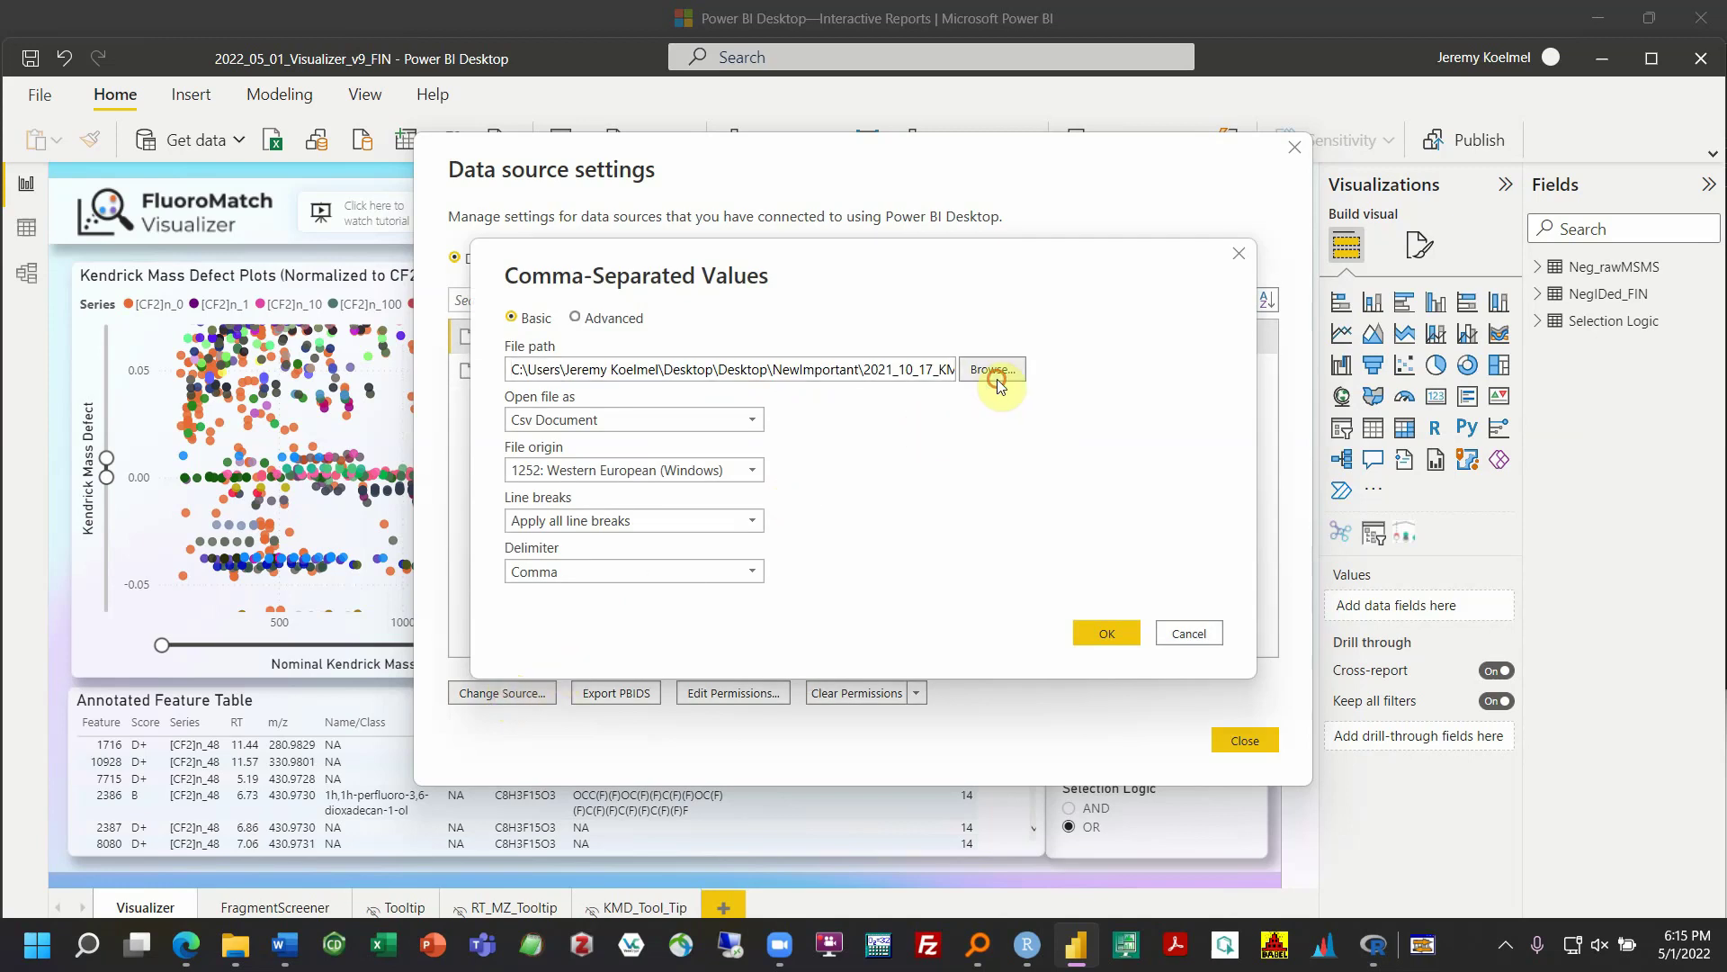
left_click(997, 380)
scroll(1051, 403, "down", 1)
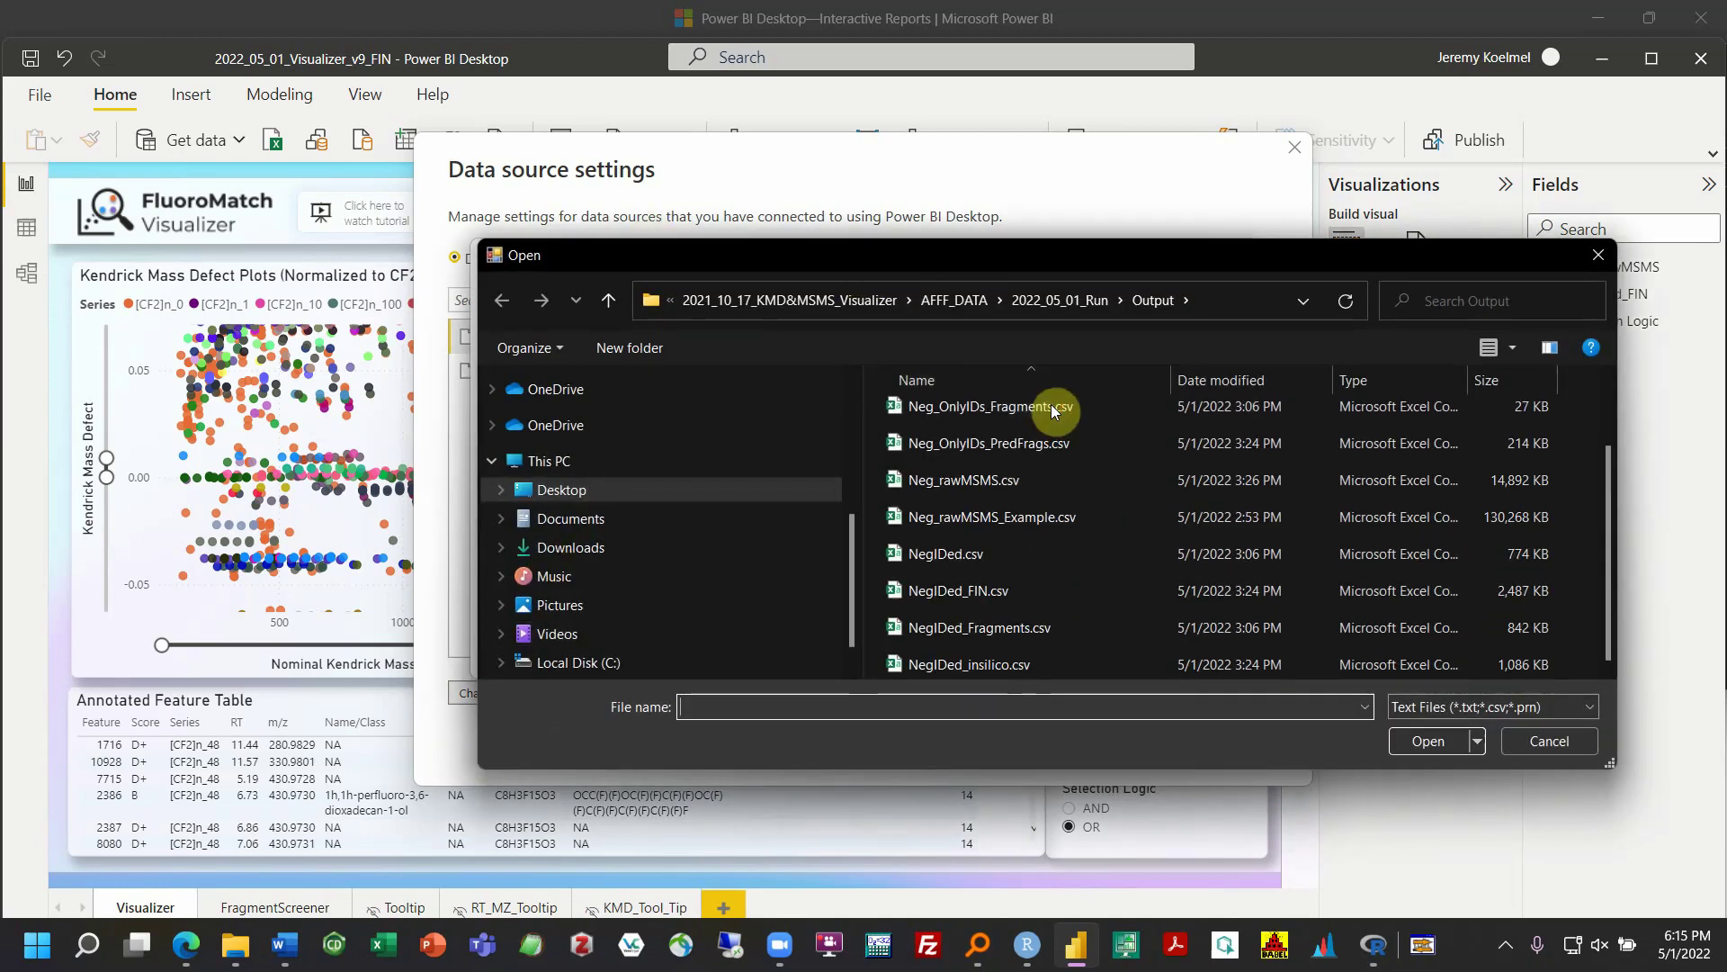
left_click(988, 488)
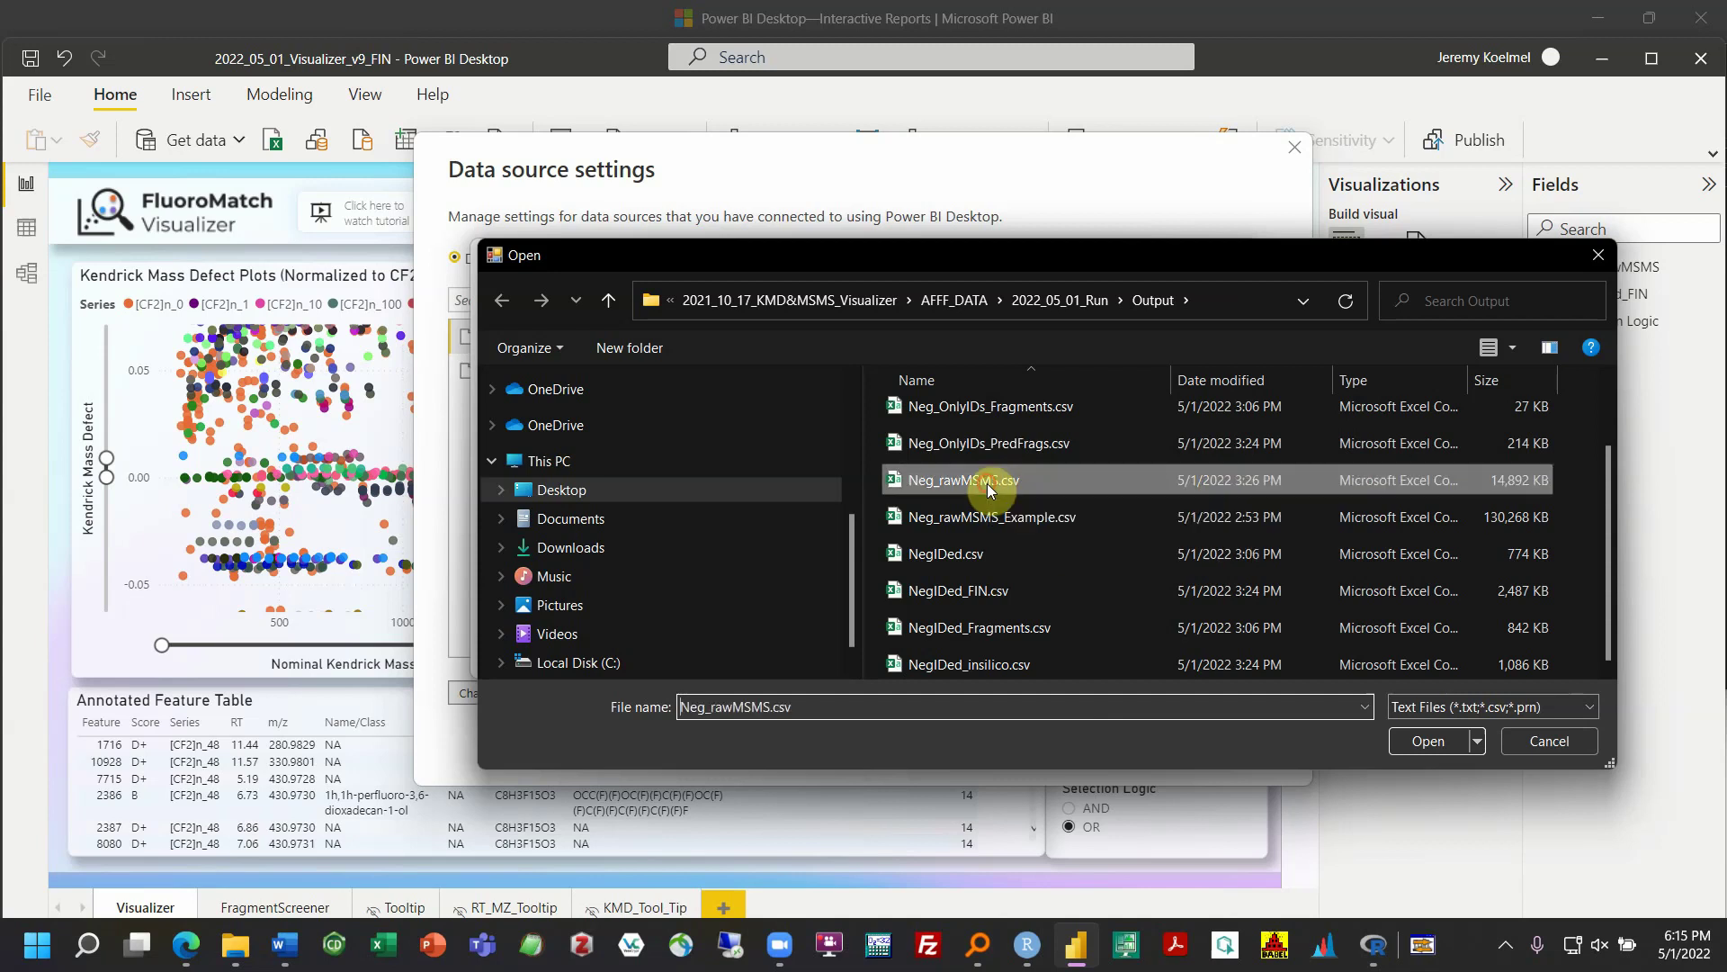
left_click(1403, 743)
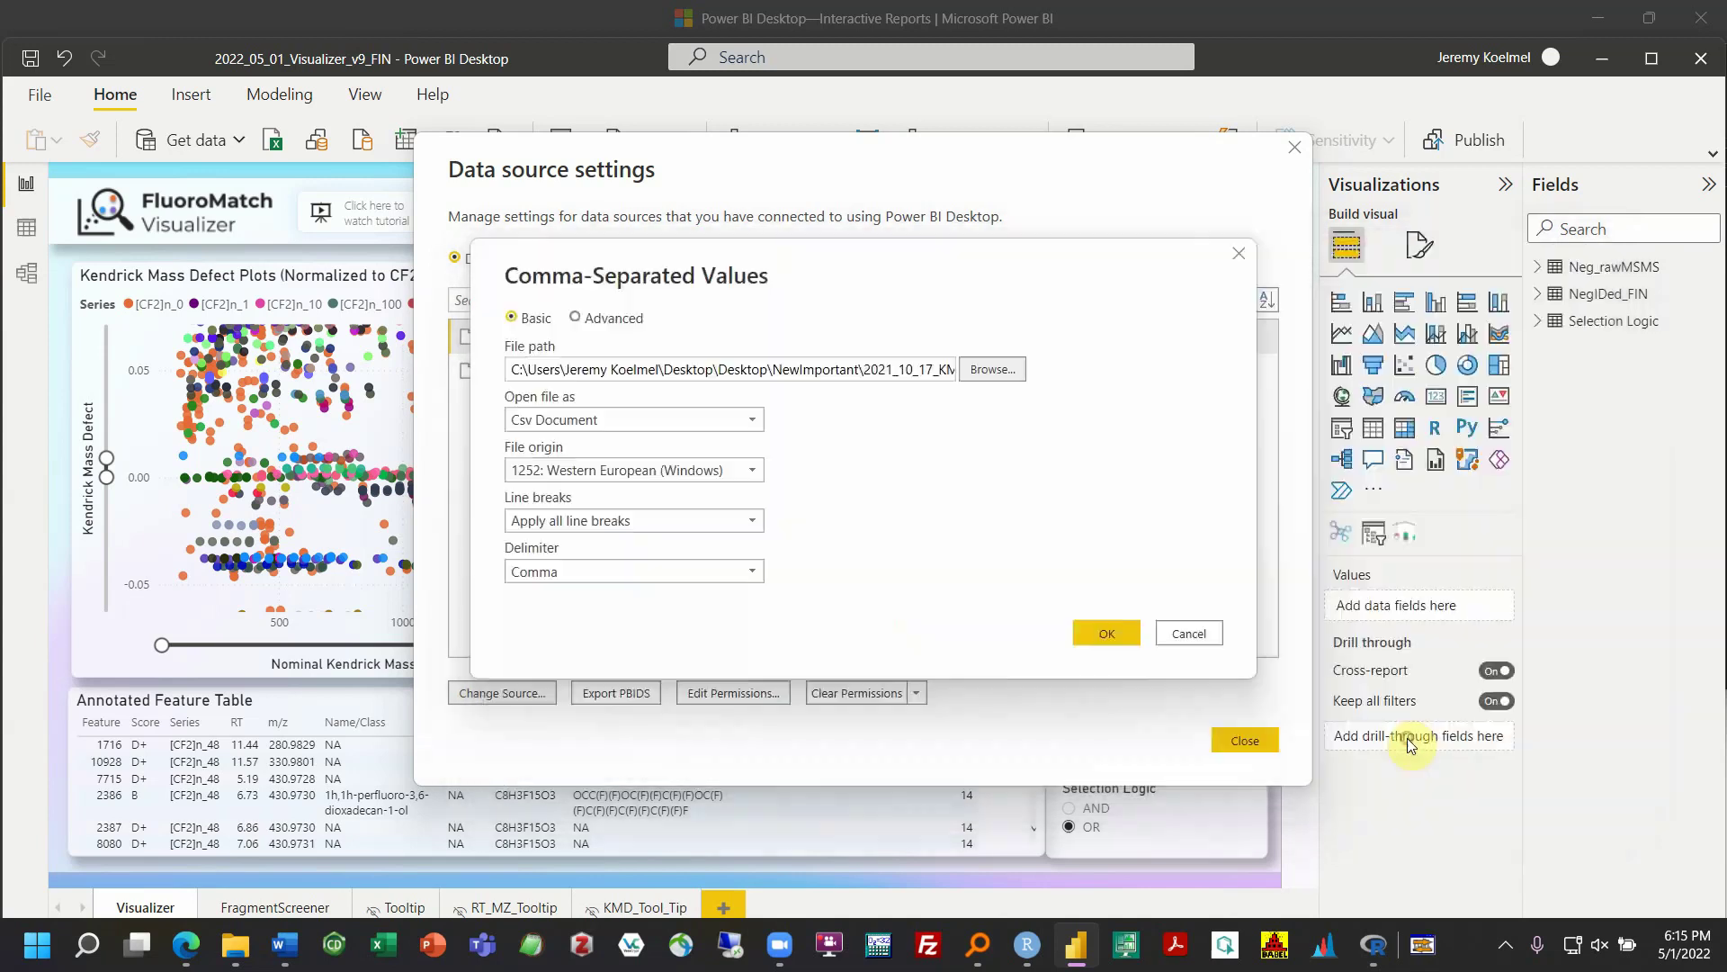
left_click(1163, 638)
Try pointing the negided_fin.csv data source to NegIDed_FIN.csv, cancel the change, and close the data source settings
left_click(735, 376)
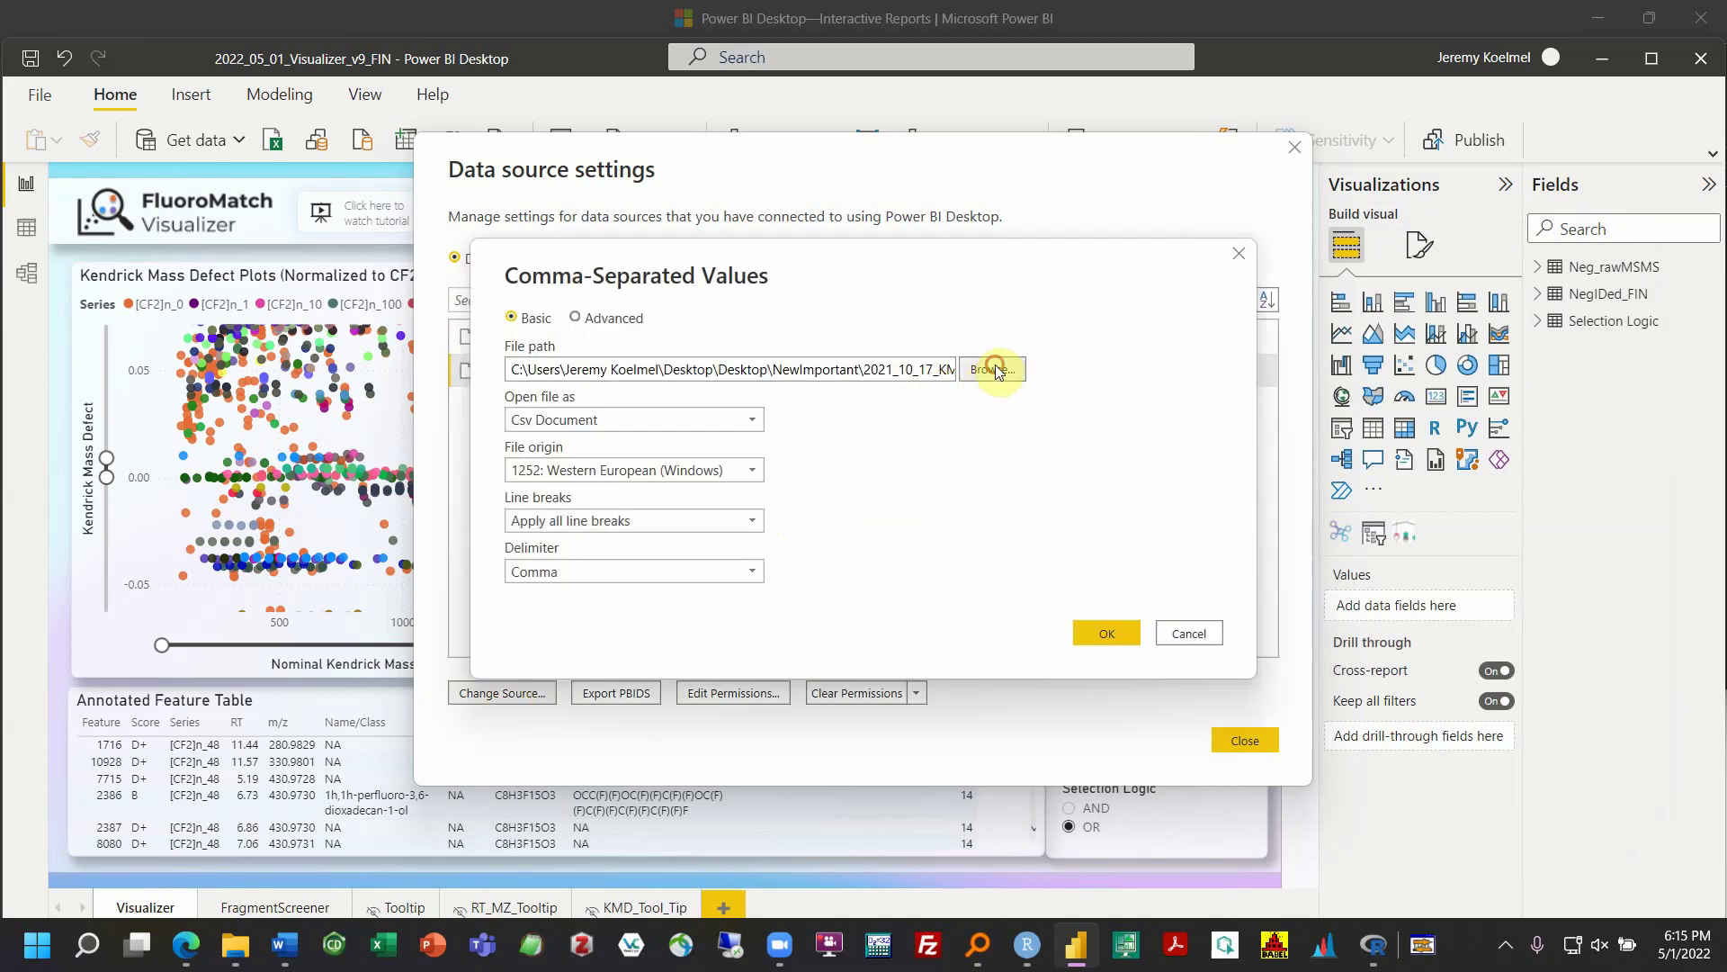
left_click(994, 364)
scroll(1036, 482, "down", 1)
left_click(986, 586)
left_click(1418, 738)
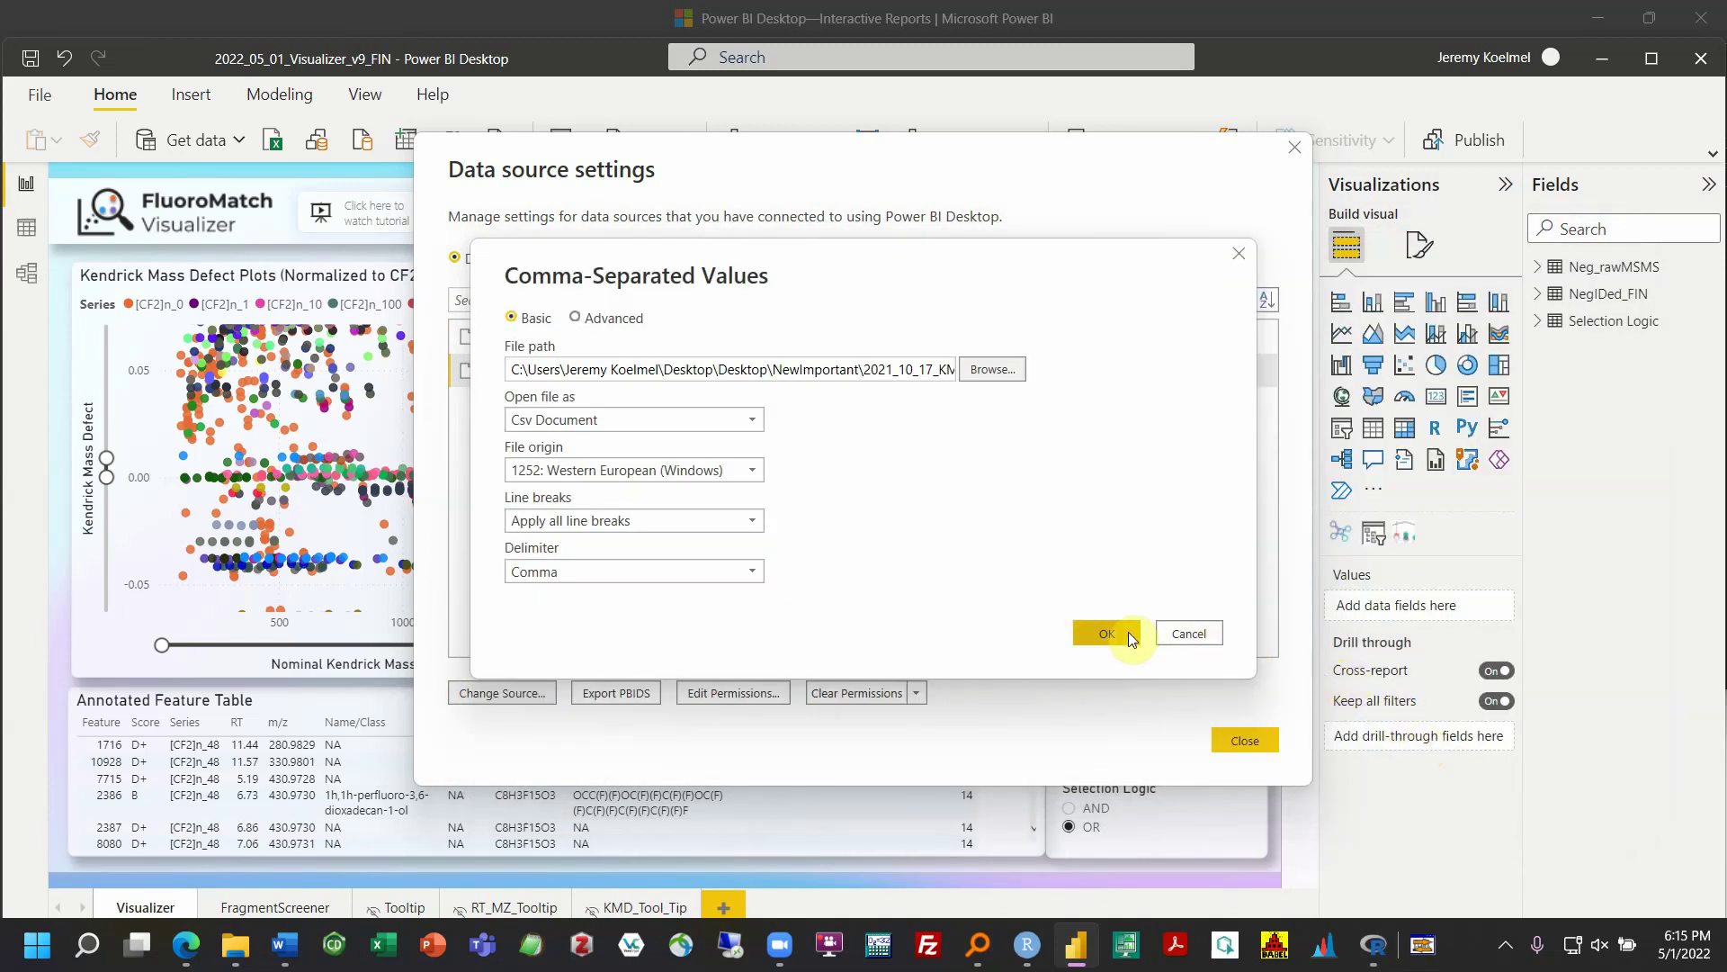
left_click(1196, 635)
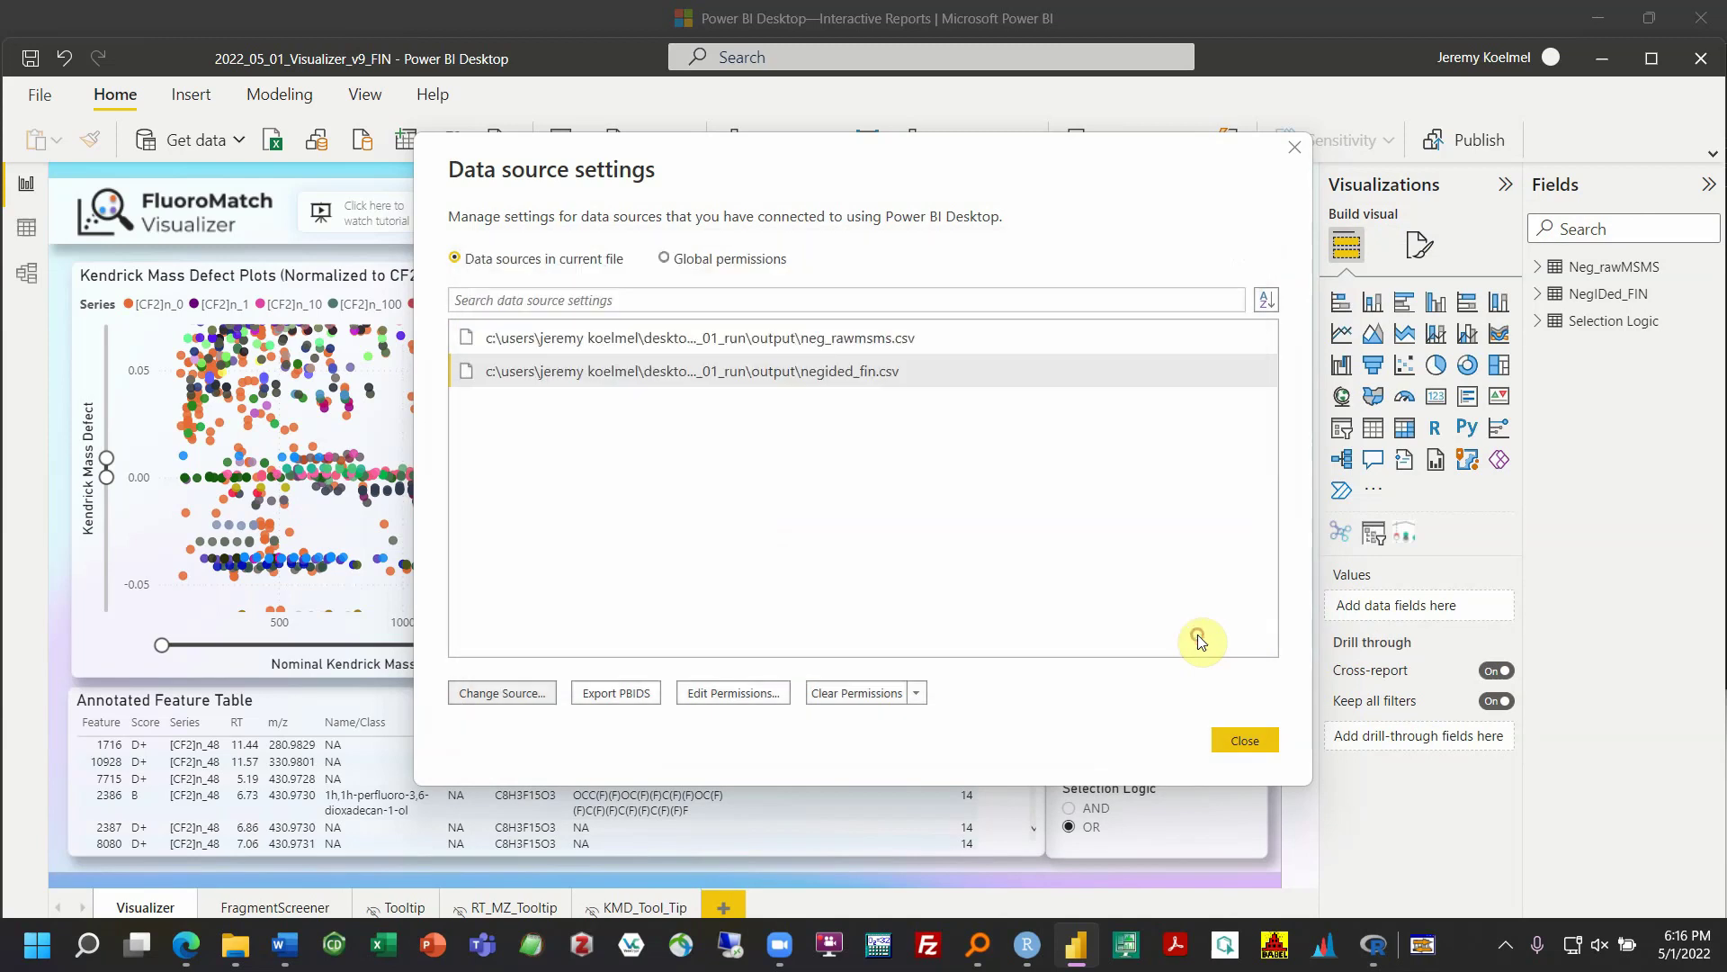
left_click(1228, 741)
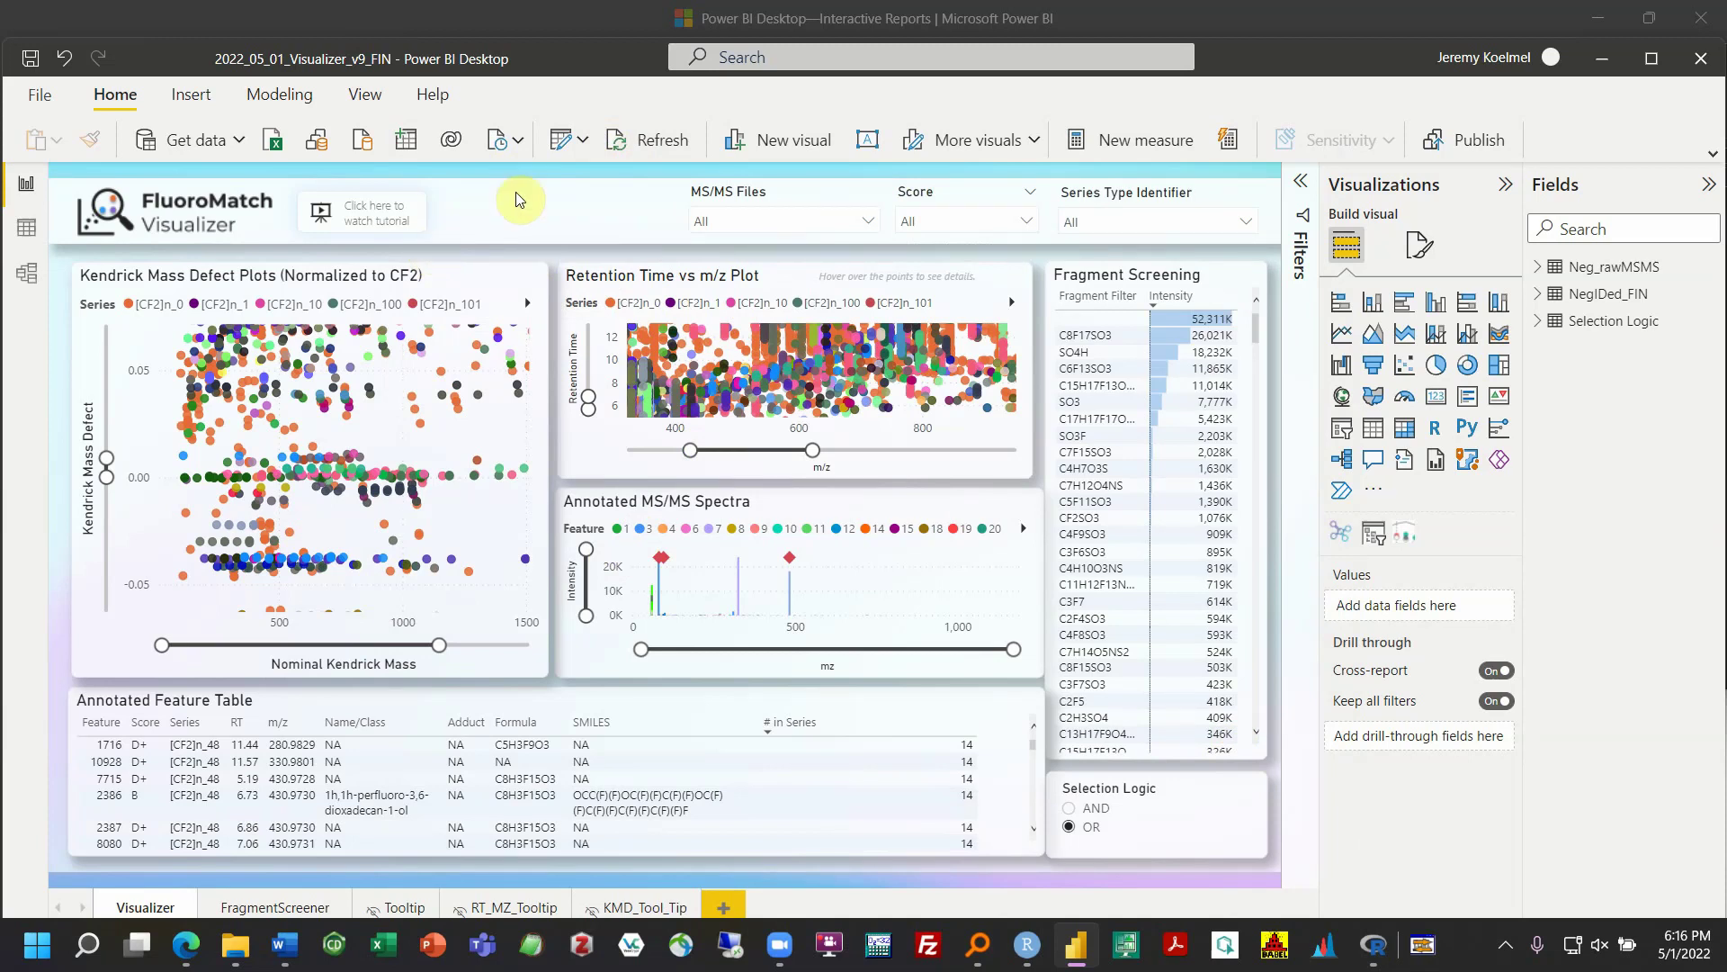
Open the report's queries in the Power Query Editor and display the Neg_rawMSMS table
left_click(561, 143)
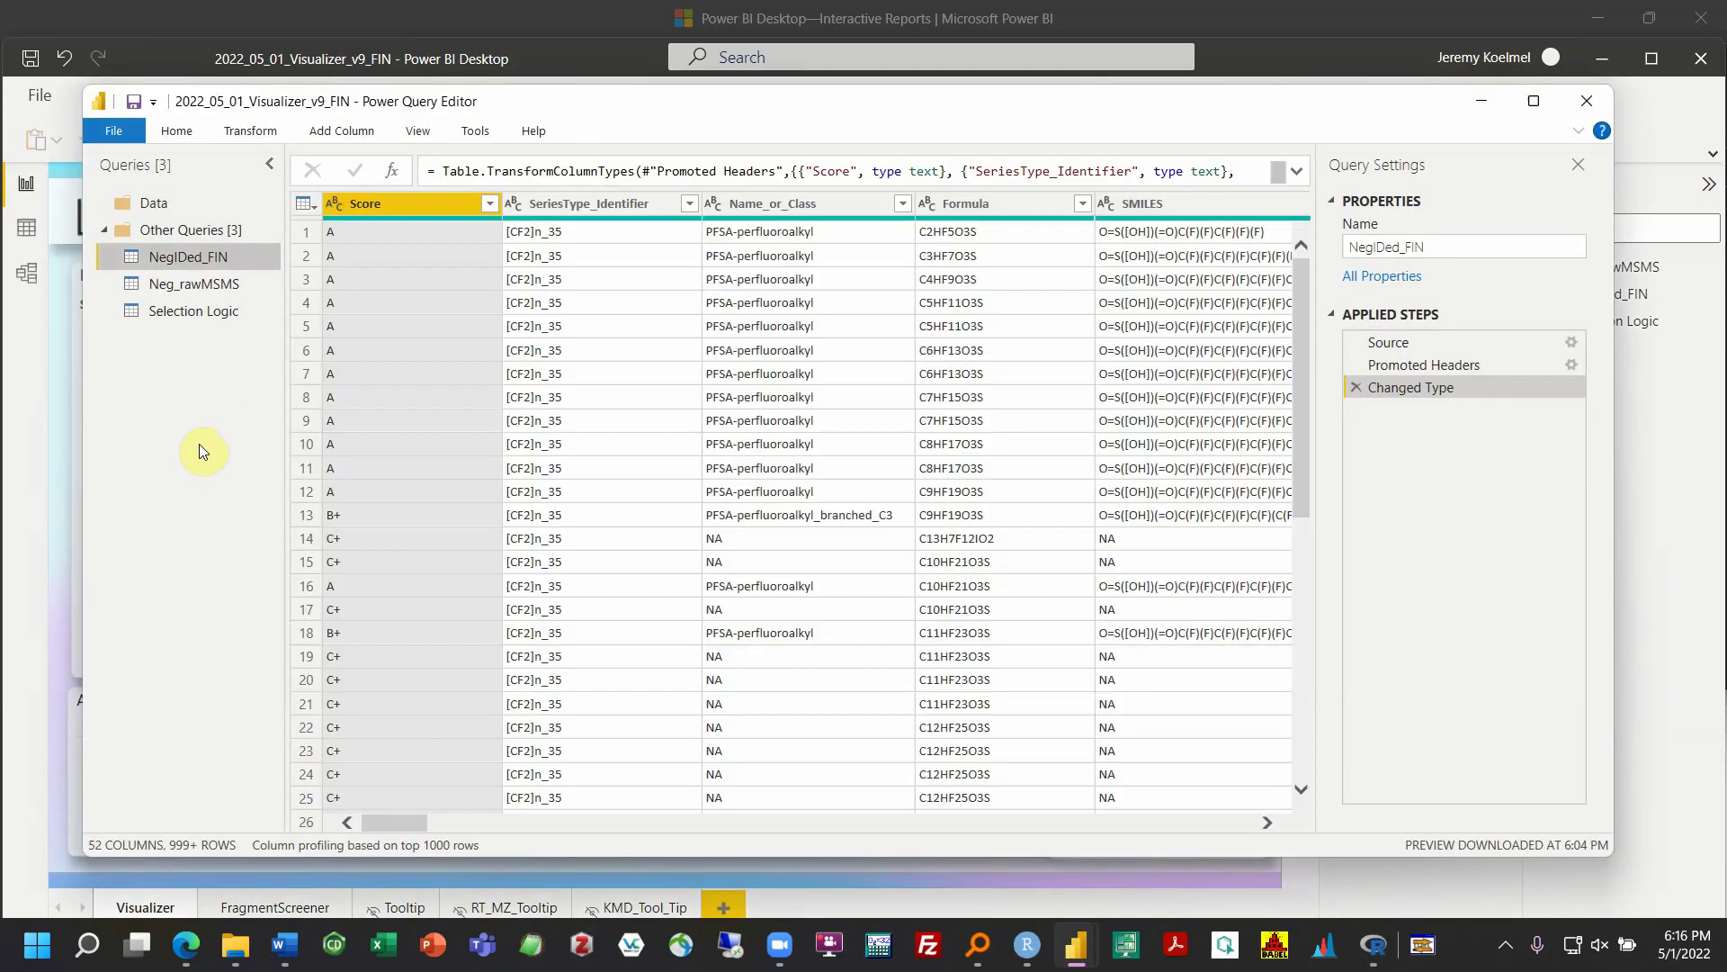
left_click(207, 282)
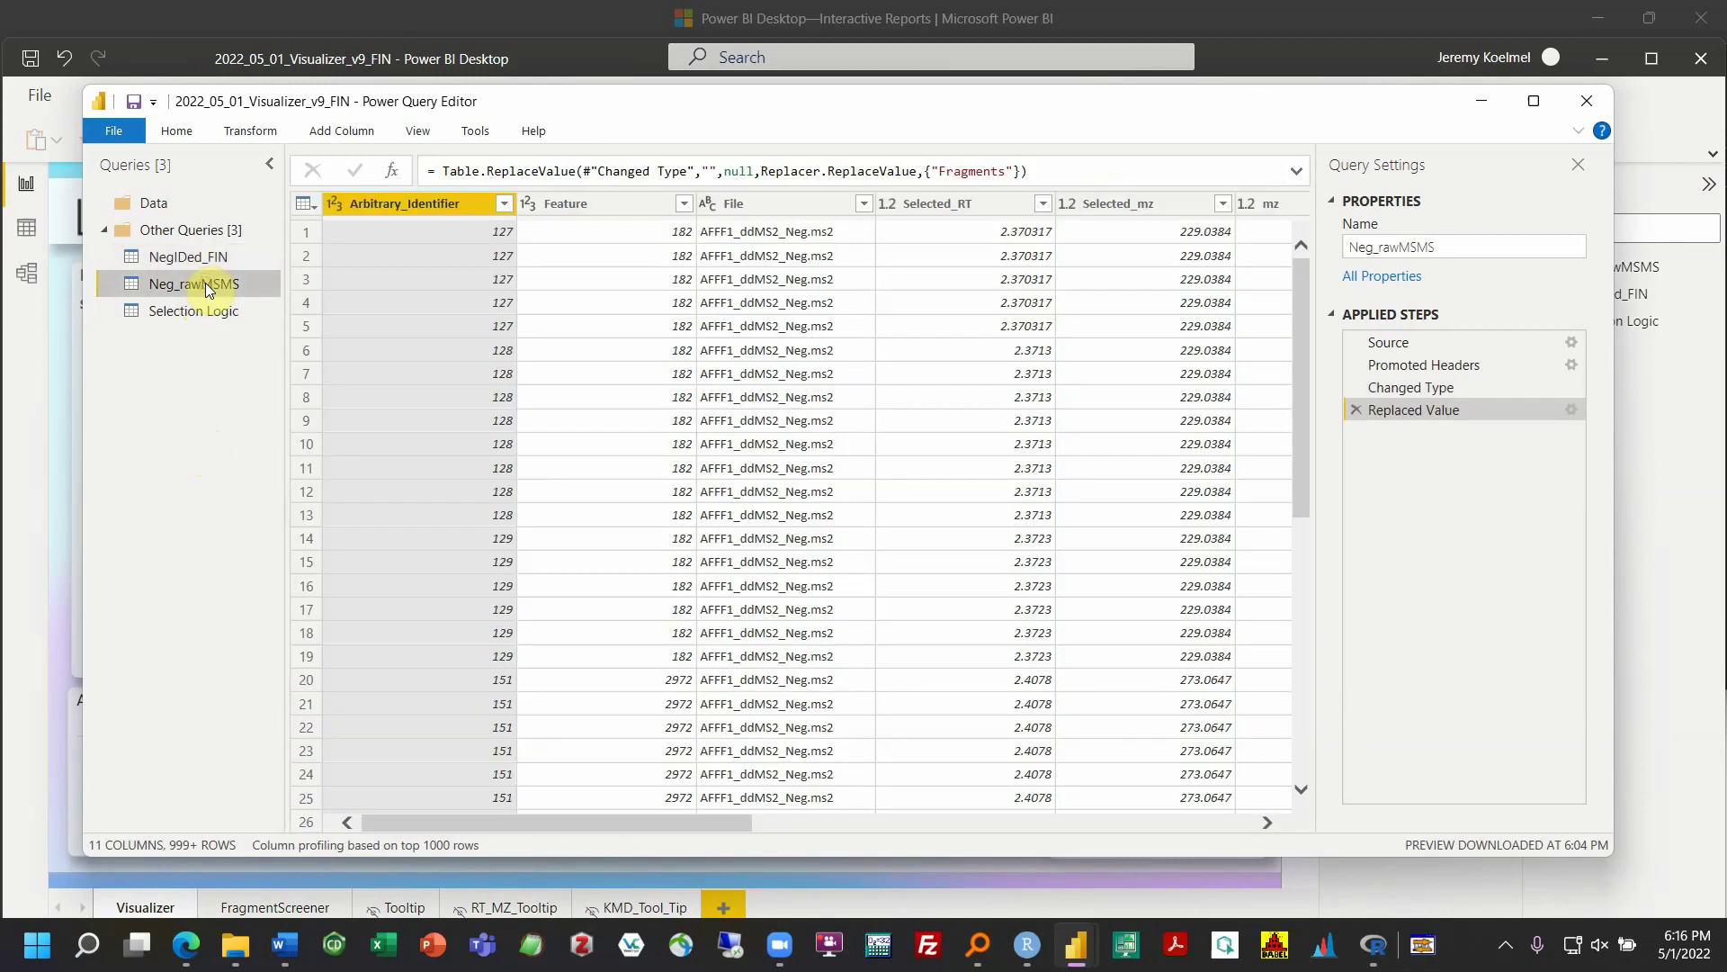
Examine the applied steps of the Neg_rawMSMS query, including the ppm_Error column type in Changed Type, and close the Power Query Editor
left_click(1295, 171)
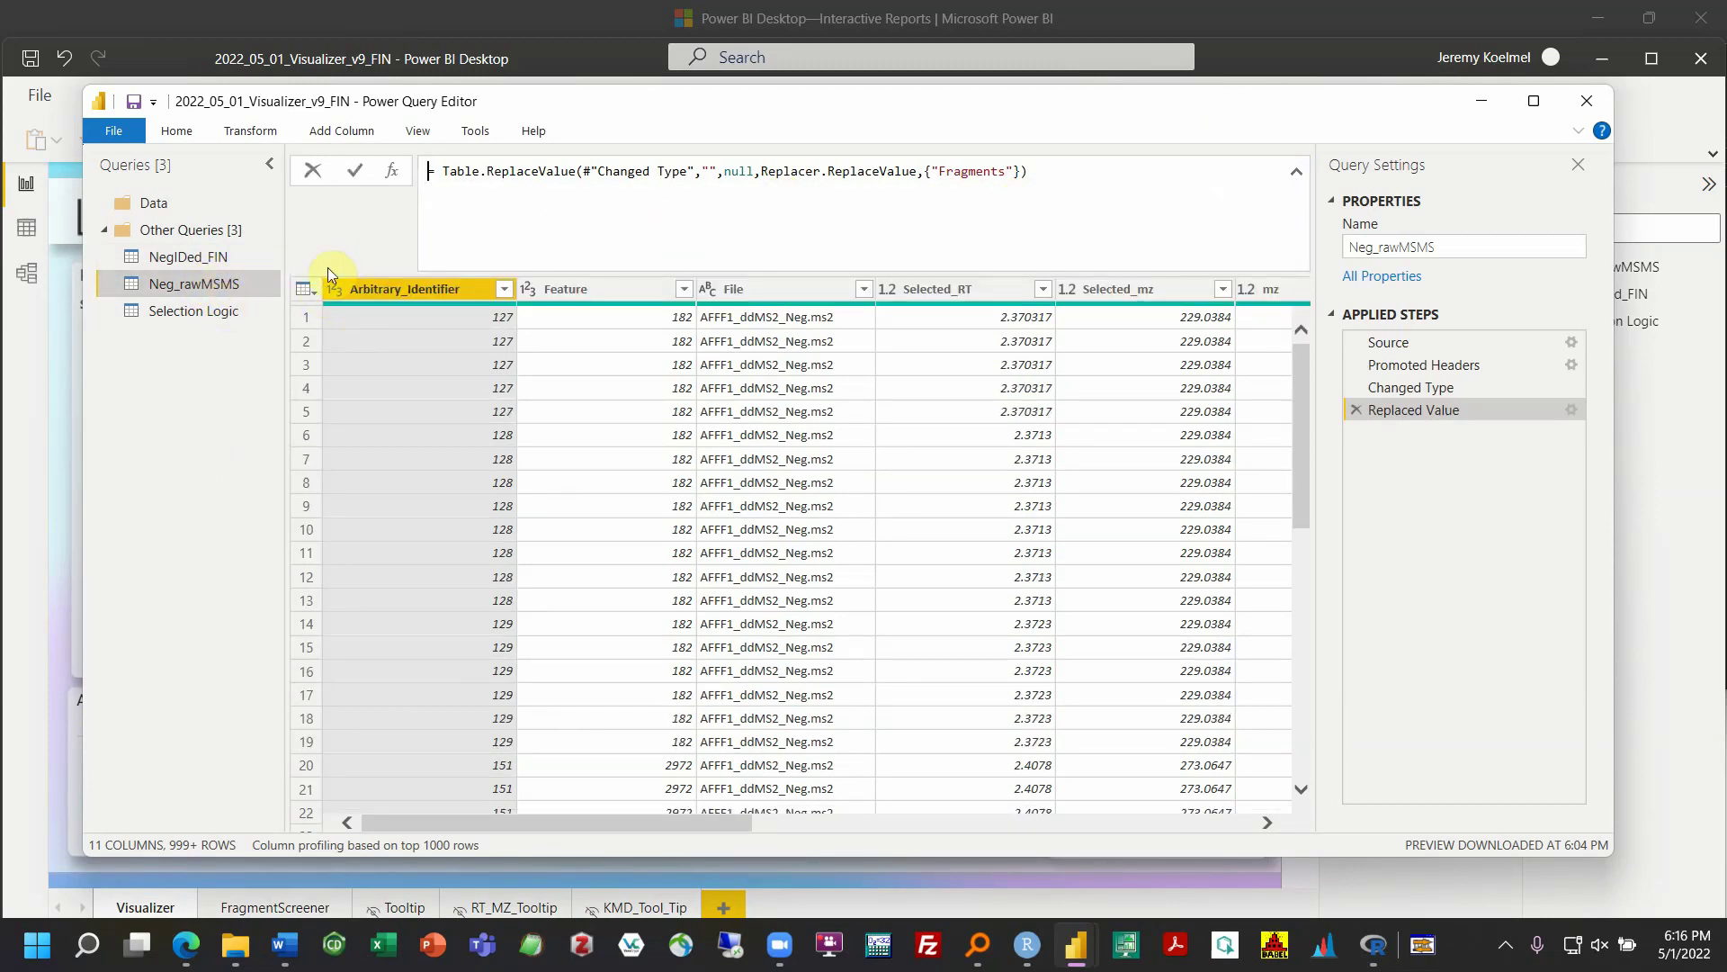
left_click(1413, 343)
left_click(1411, 367)
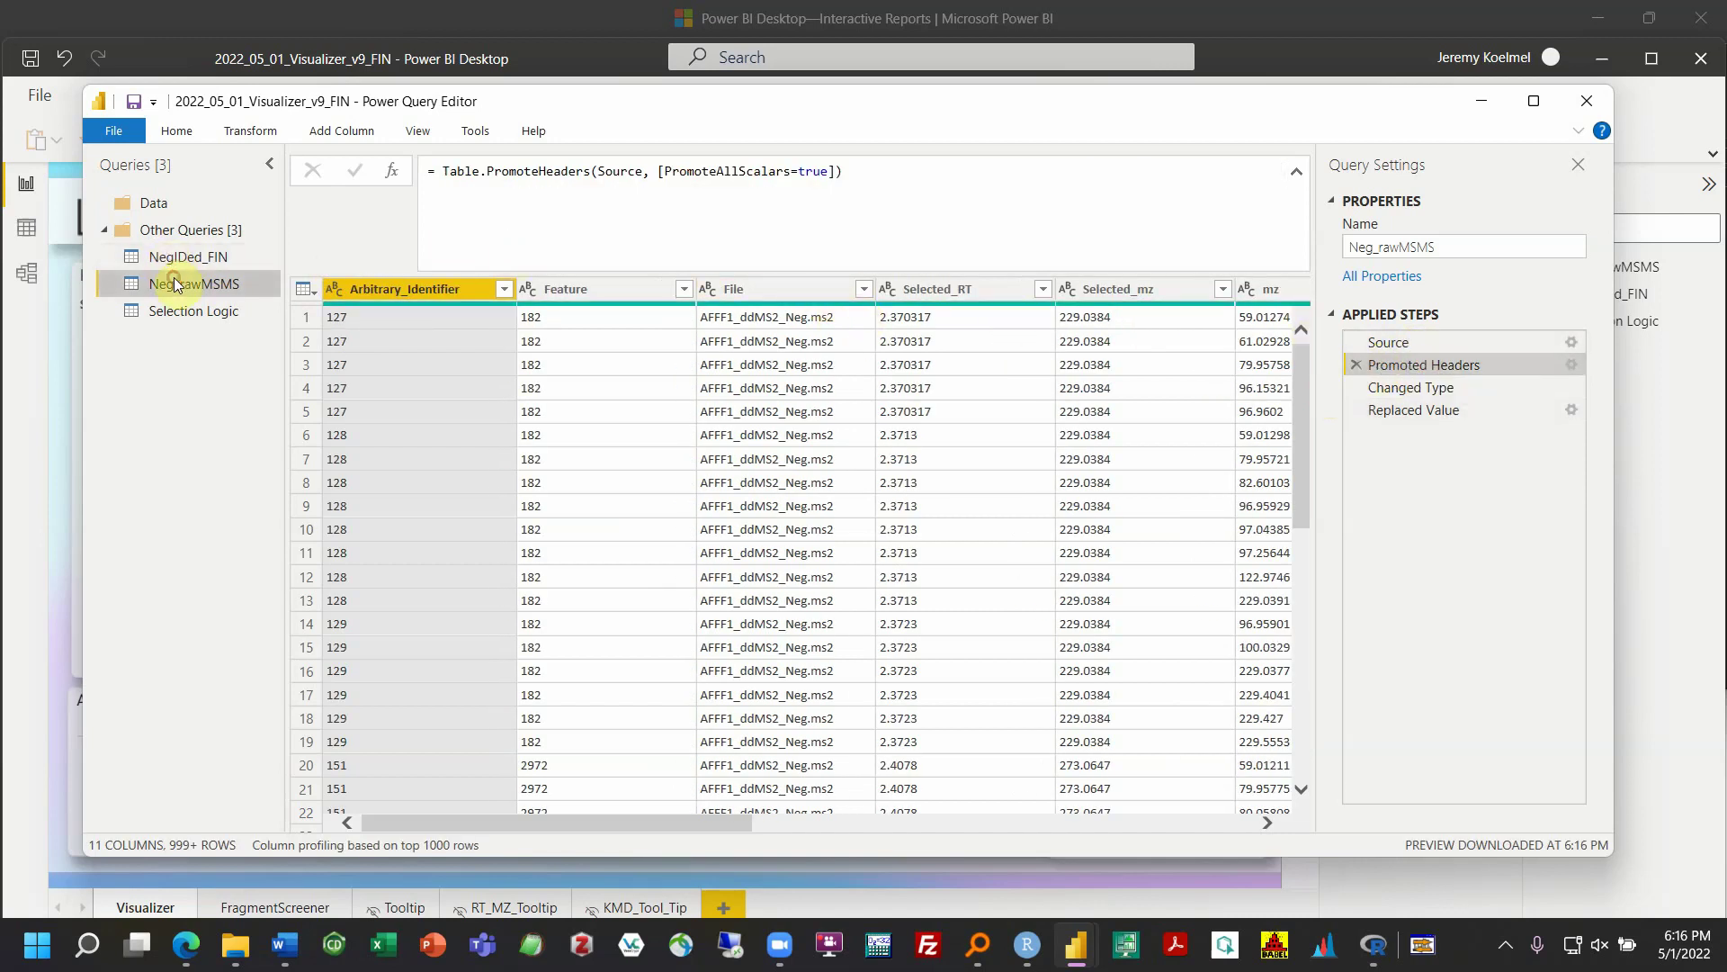
left_click(1423, 389)
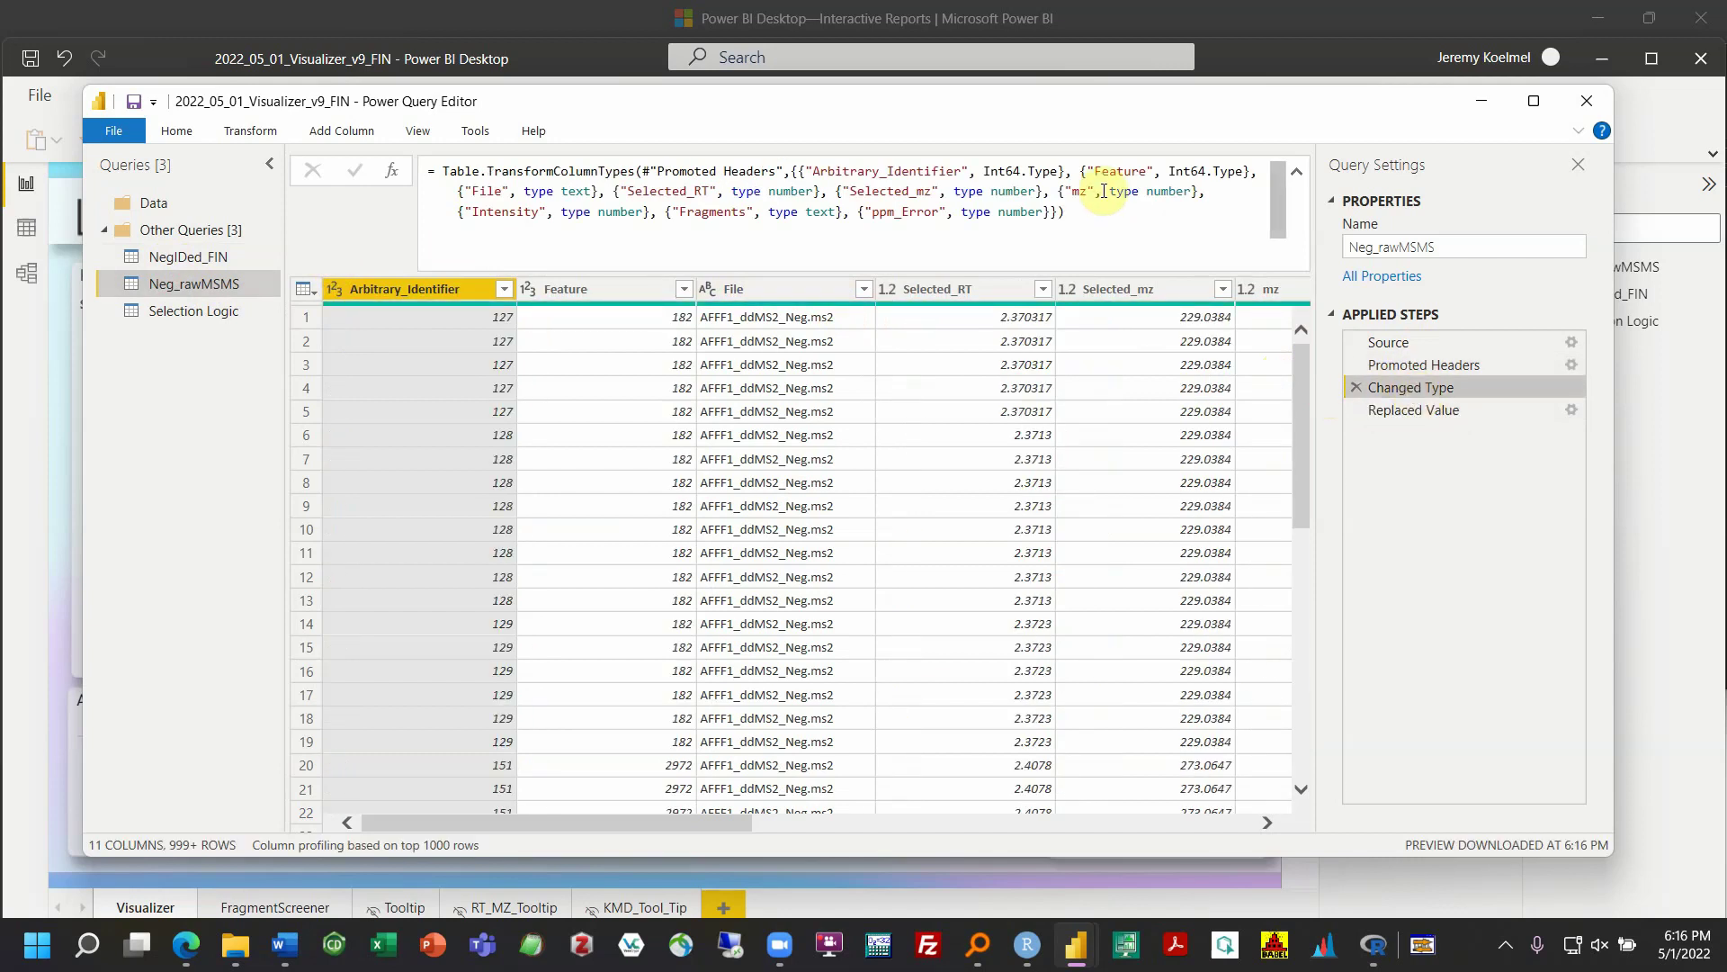
left_click(886, 212)
double_click(886, 211)
left_click_drag(861, 211, 1051, 213)
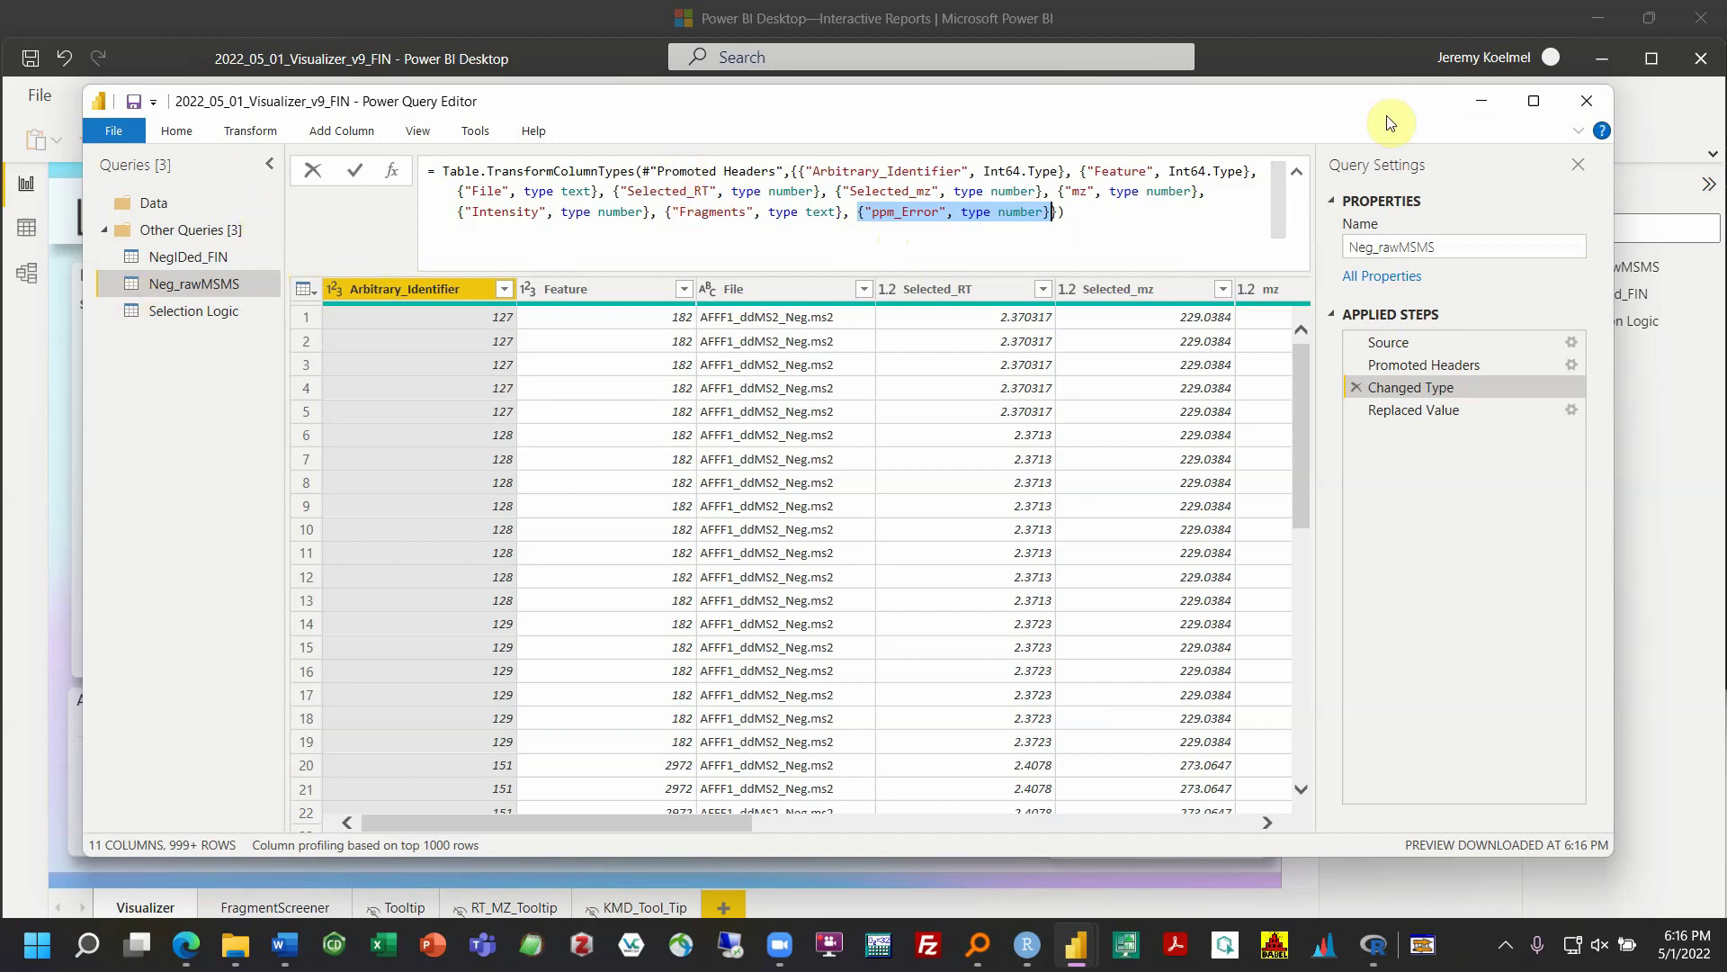
left_click(1582, 99)
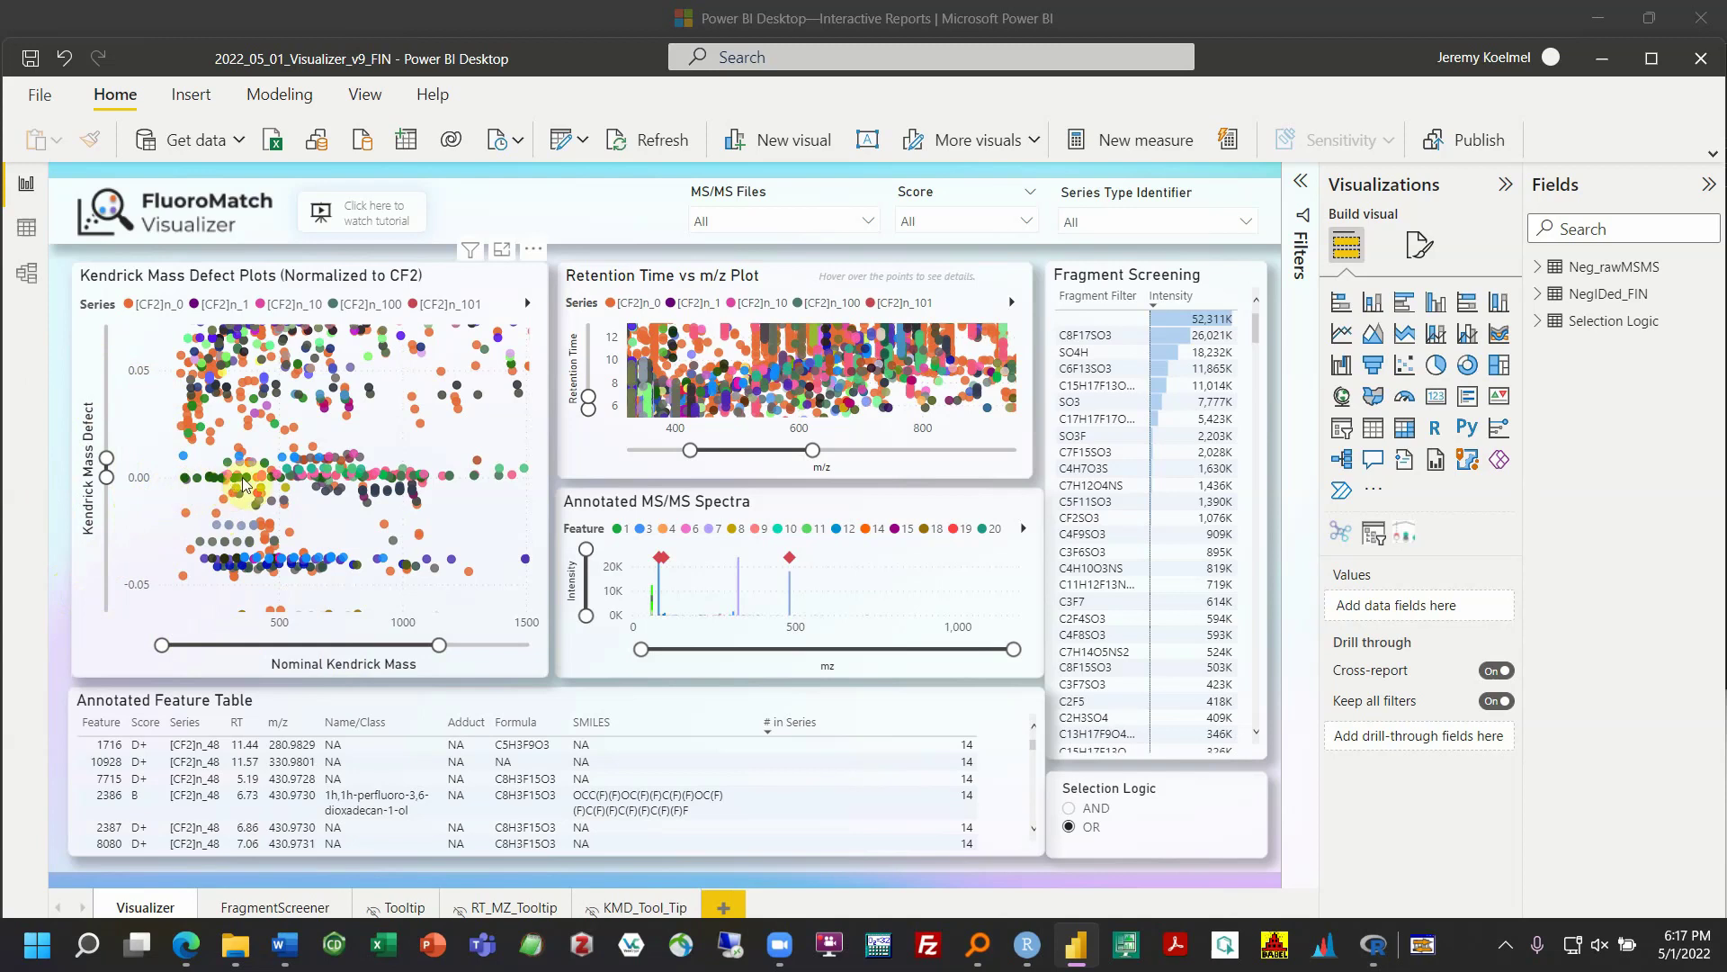
View feature details of points in the Kendrick mass defect plot and select a point belonging to series [CF2]n_35
mouse_move(476, 480)
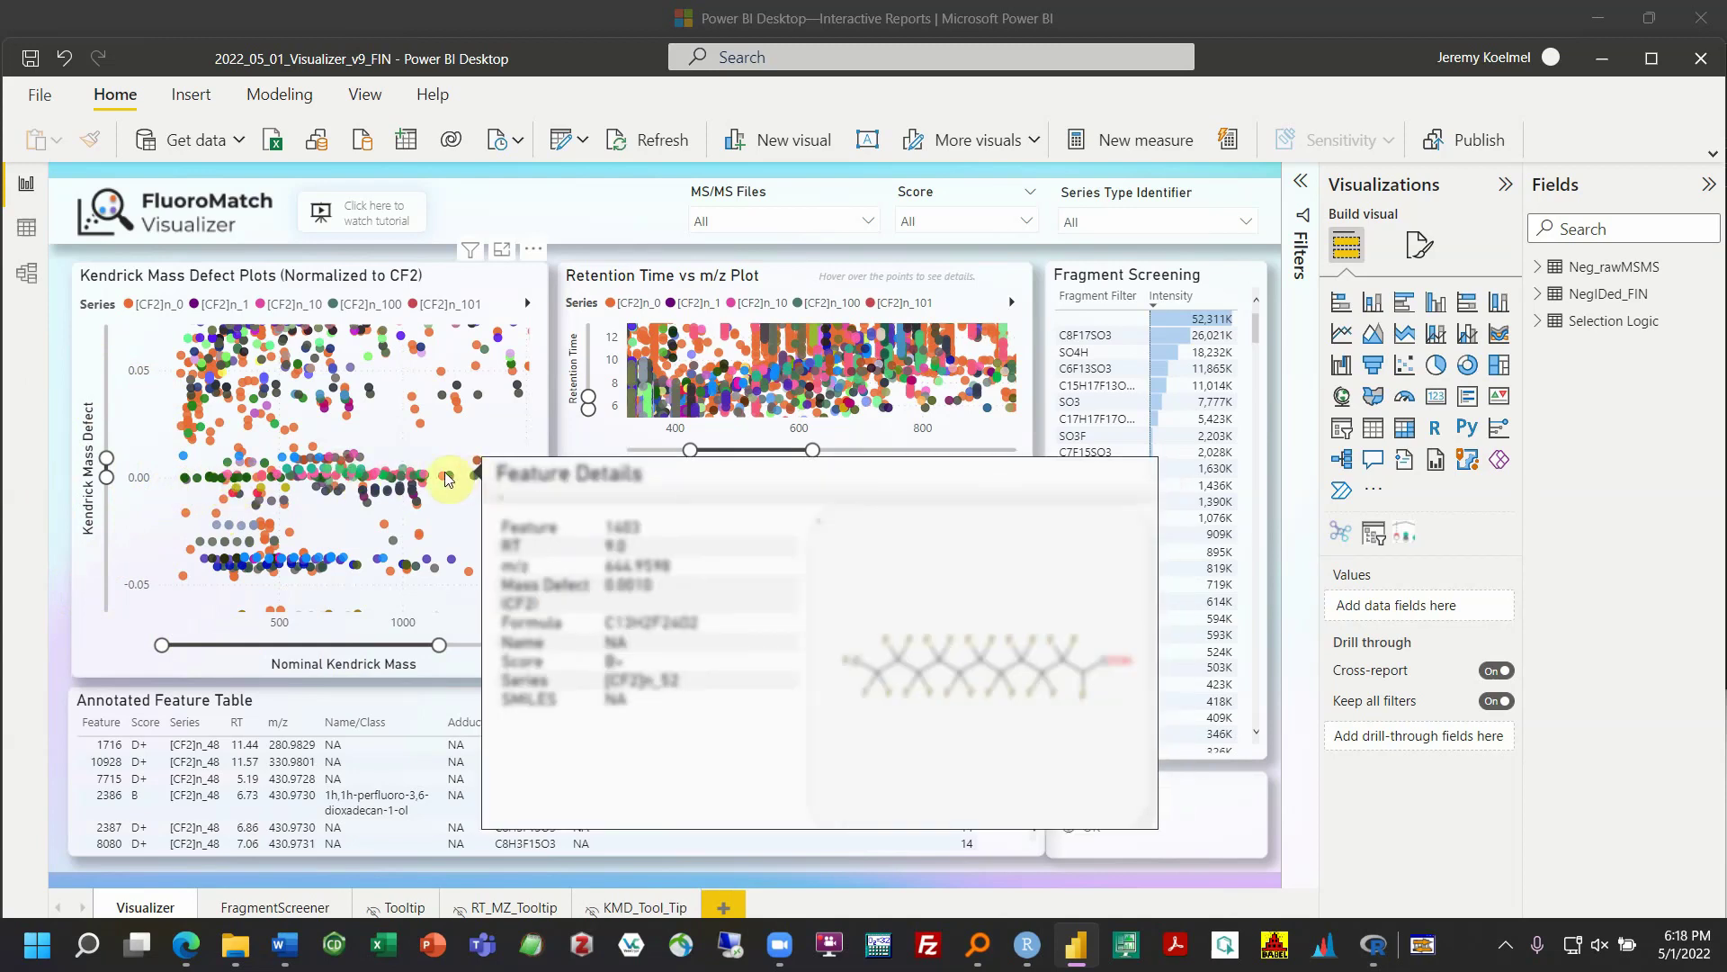
mouse_move(388, 580)
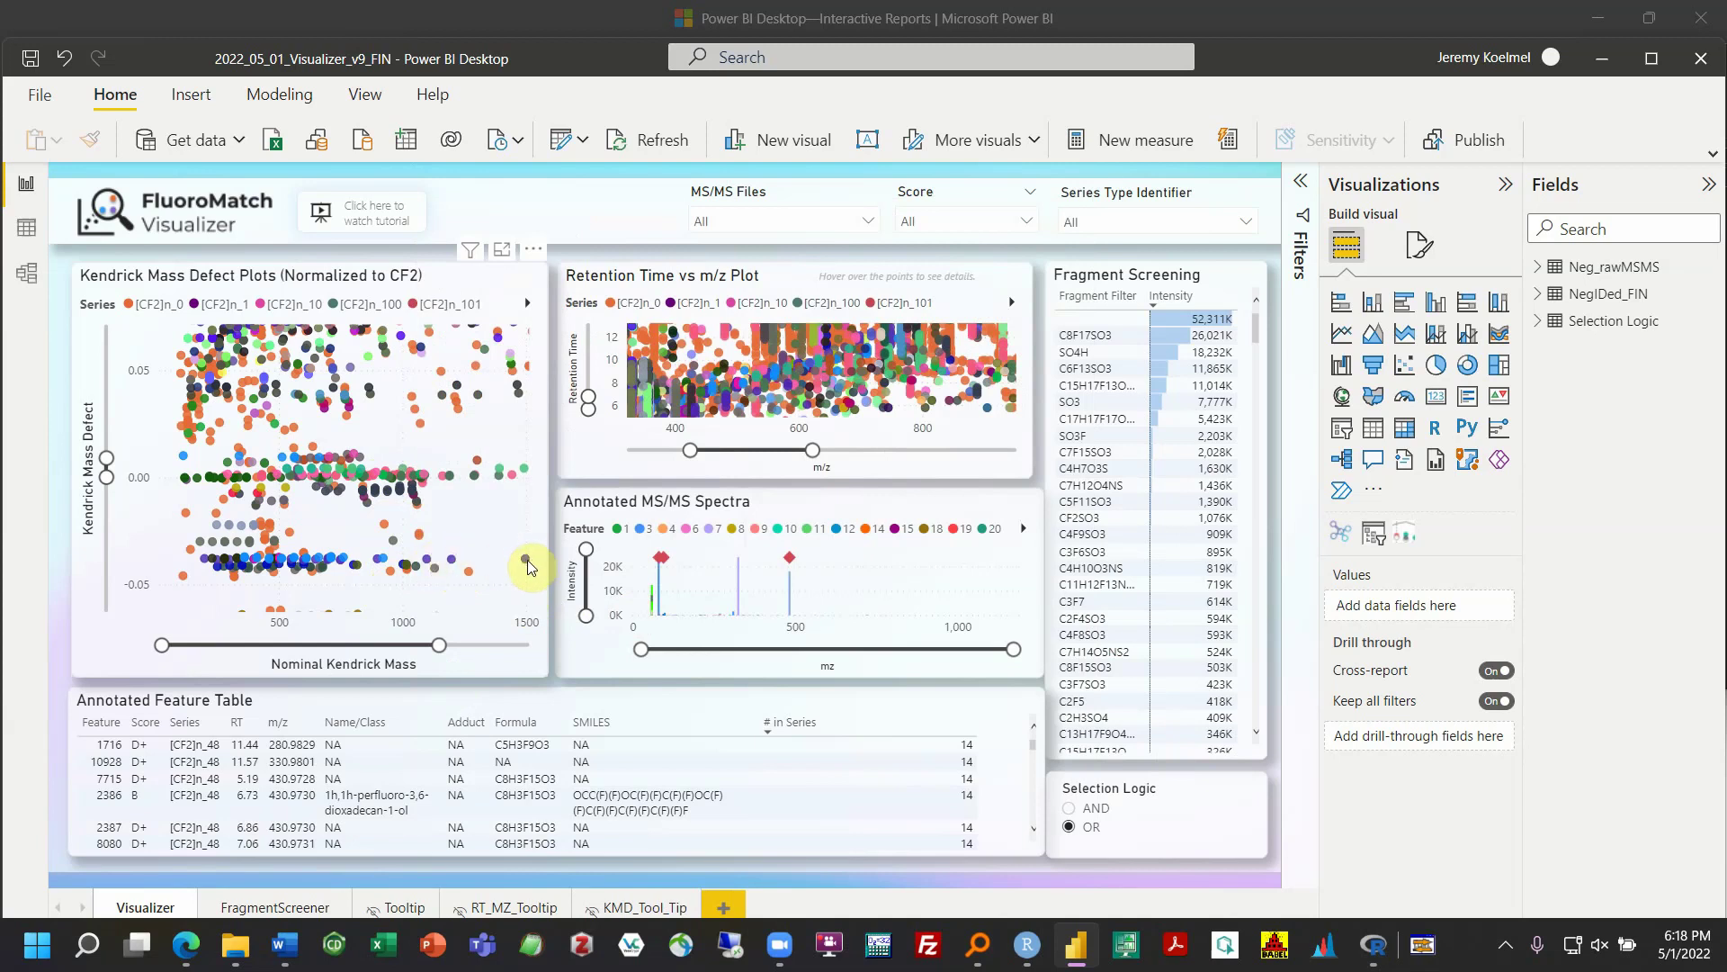
mouse_move(452, 565)
left_click(429, 554)
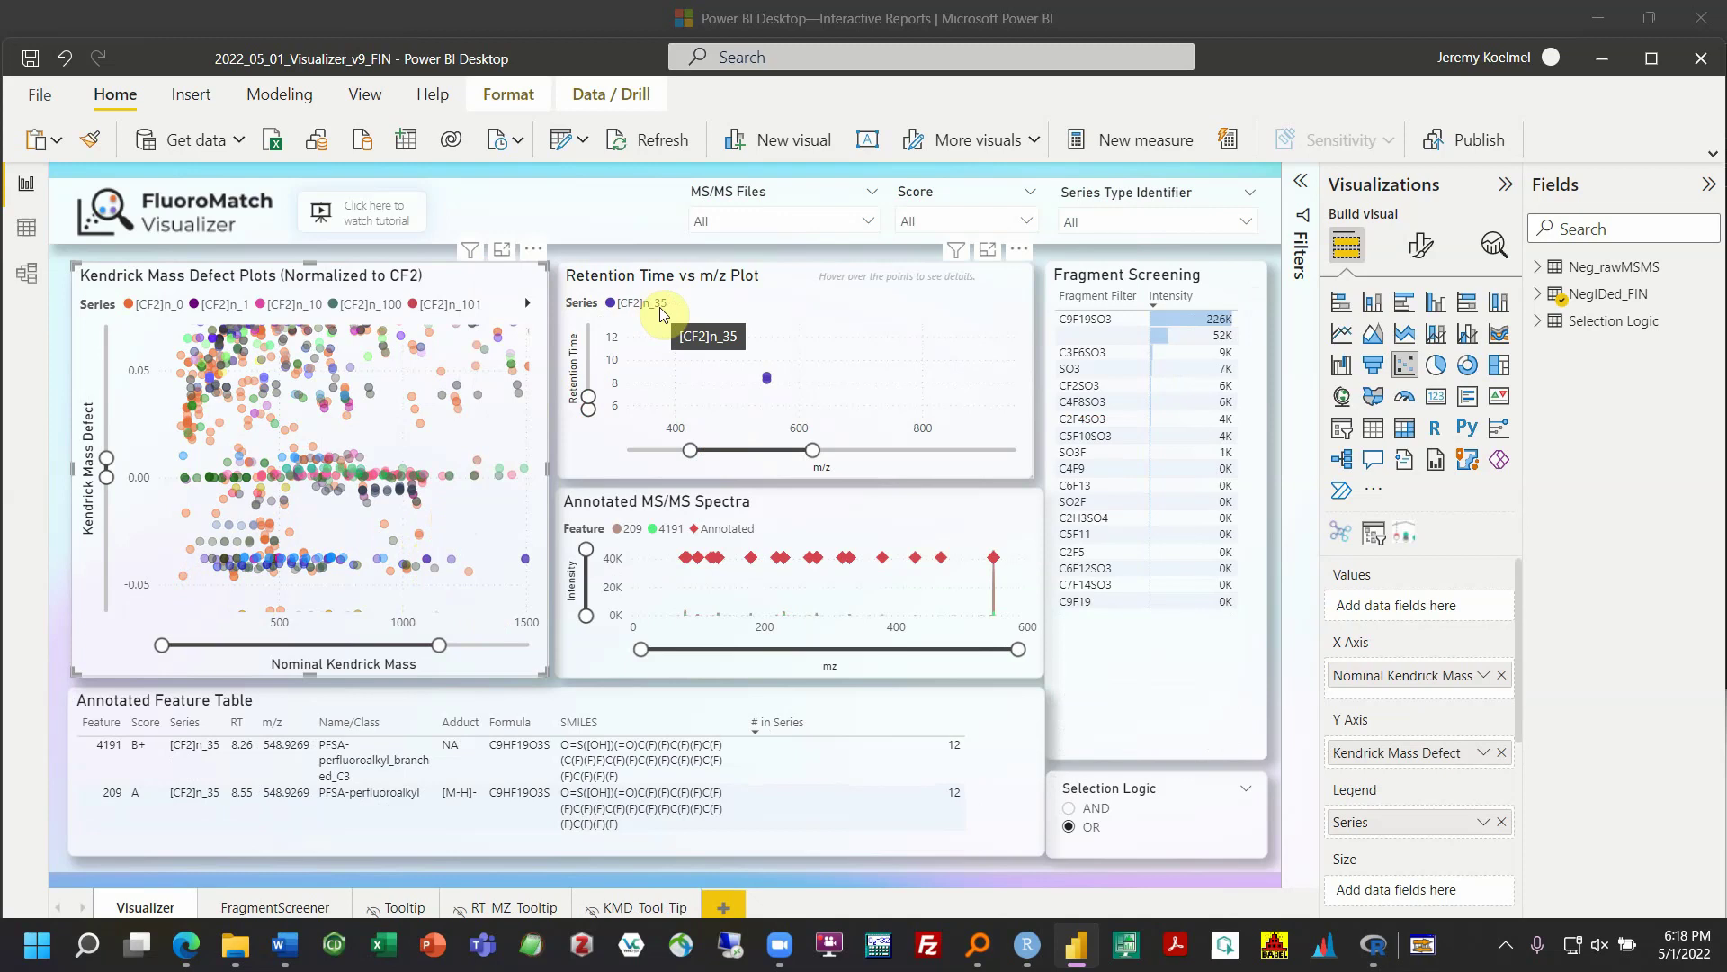
Filter the report by series type identifier [CF2]n_35, searching for 35, and clear the point selection in the Kendrick mass defect plot
left_click(1139, 223)
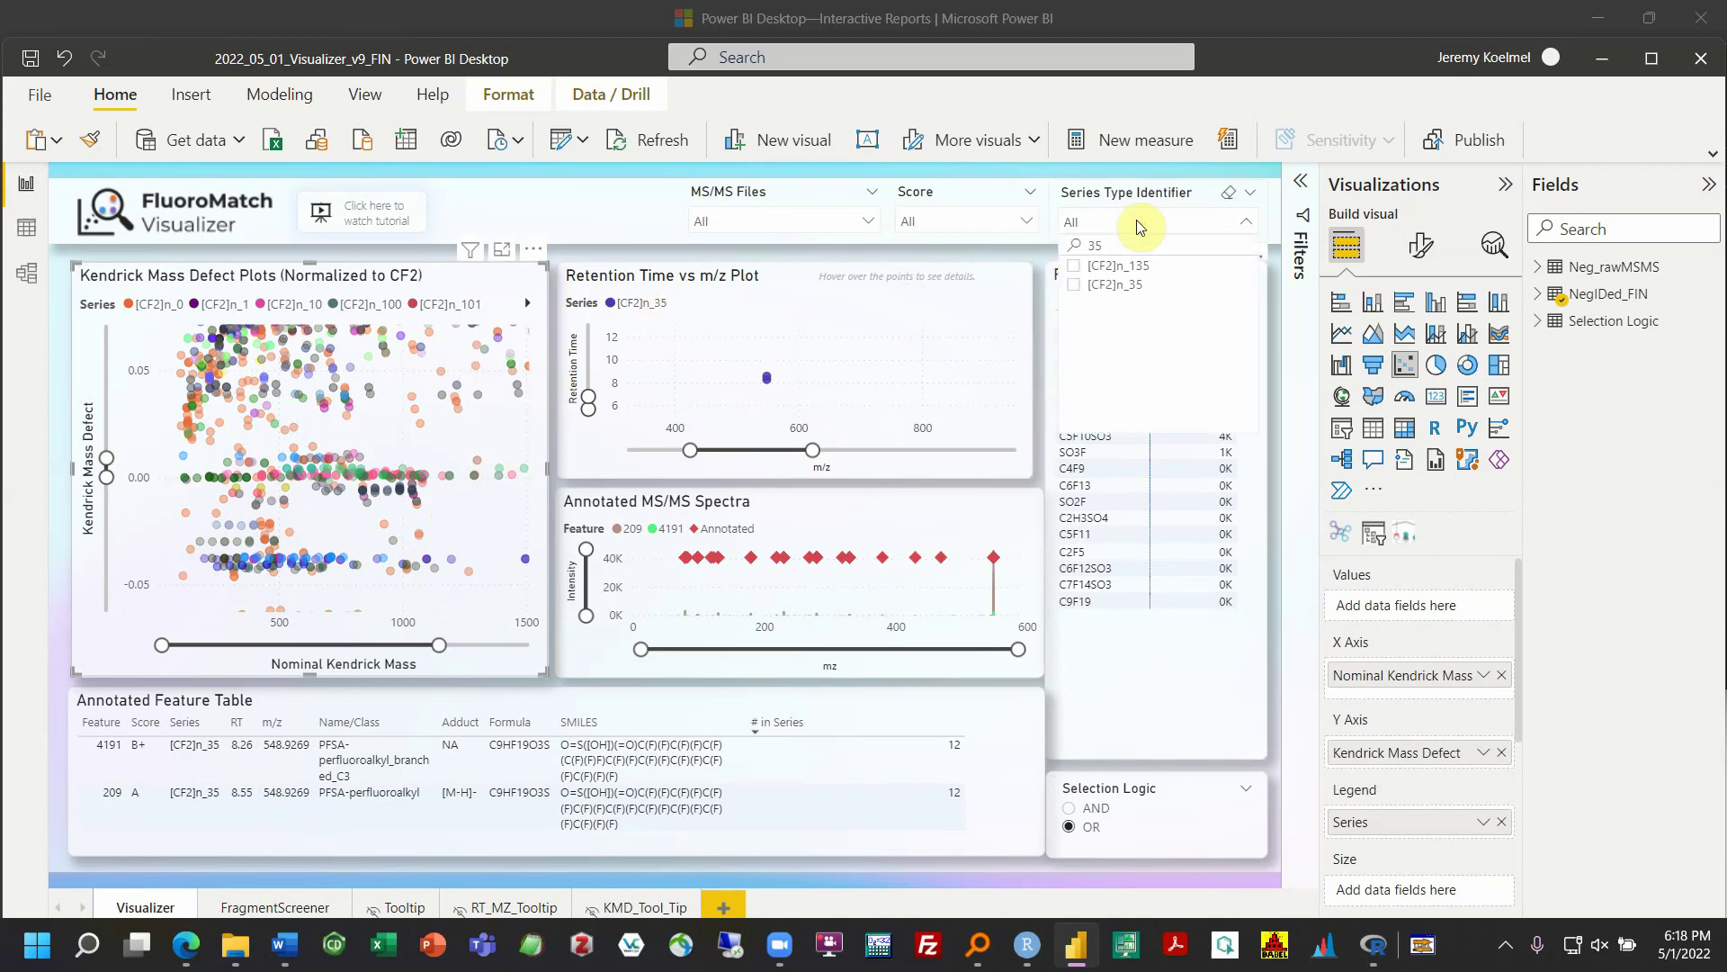
double_click(1095, 245)
type("35")
left_click(1074, 287)
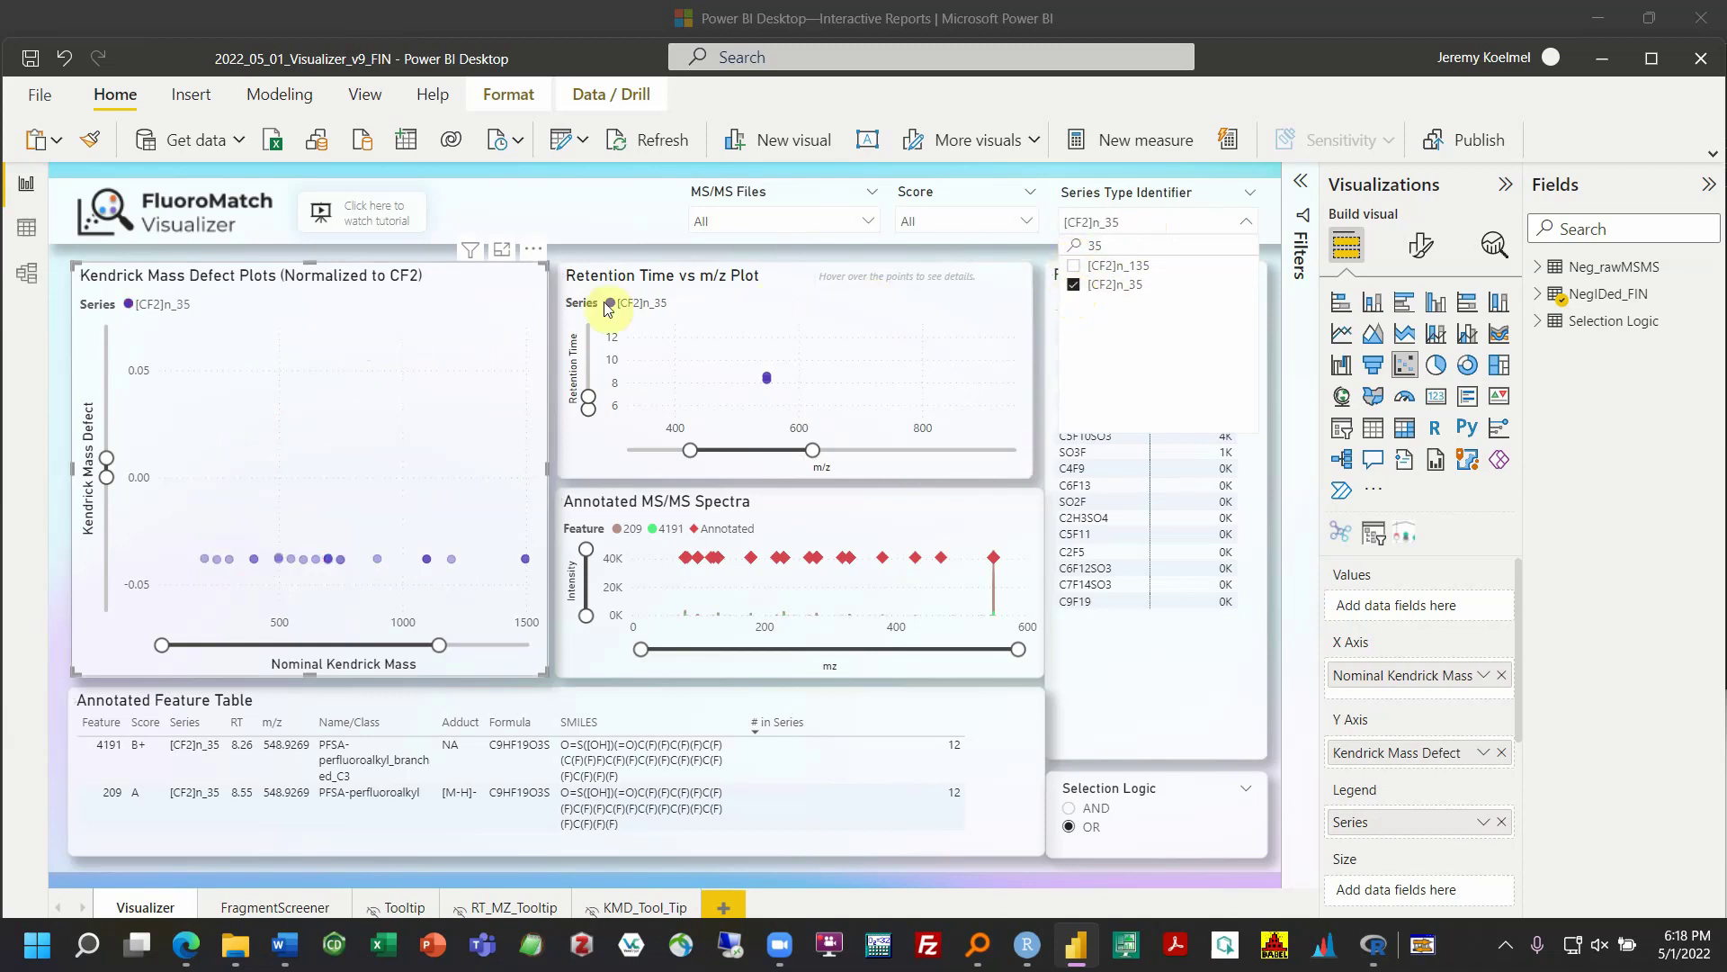
left_click(506, 316)
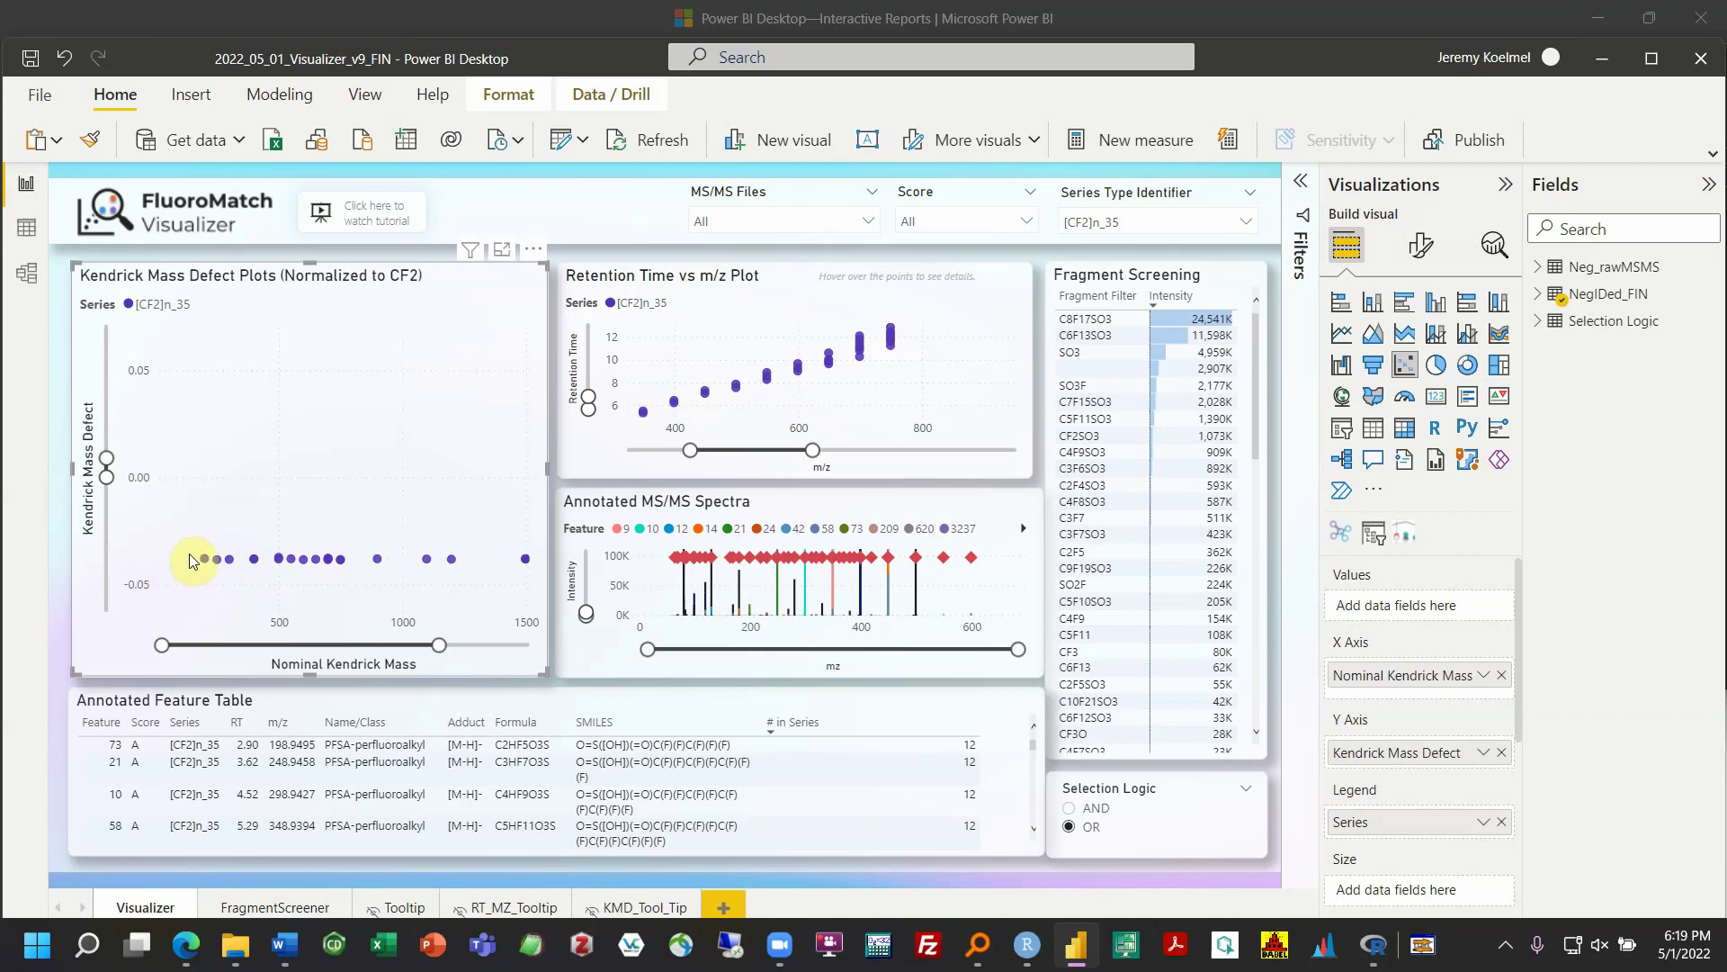
View feature details in both scatter plots and select the feature at m/z 398.9366 in the Retention Time vs m/z plot
mouse_move(203, 558)
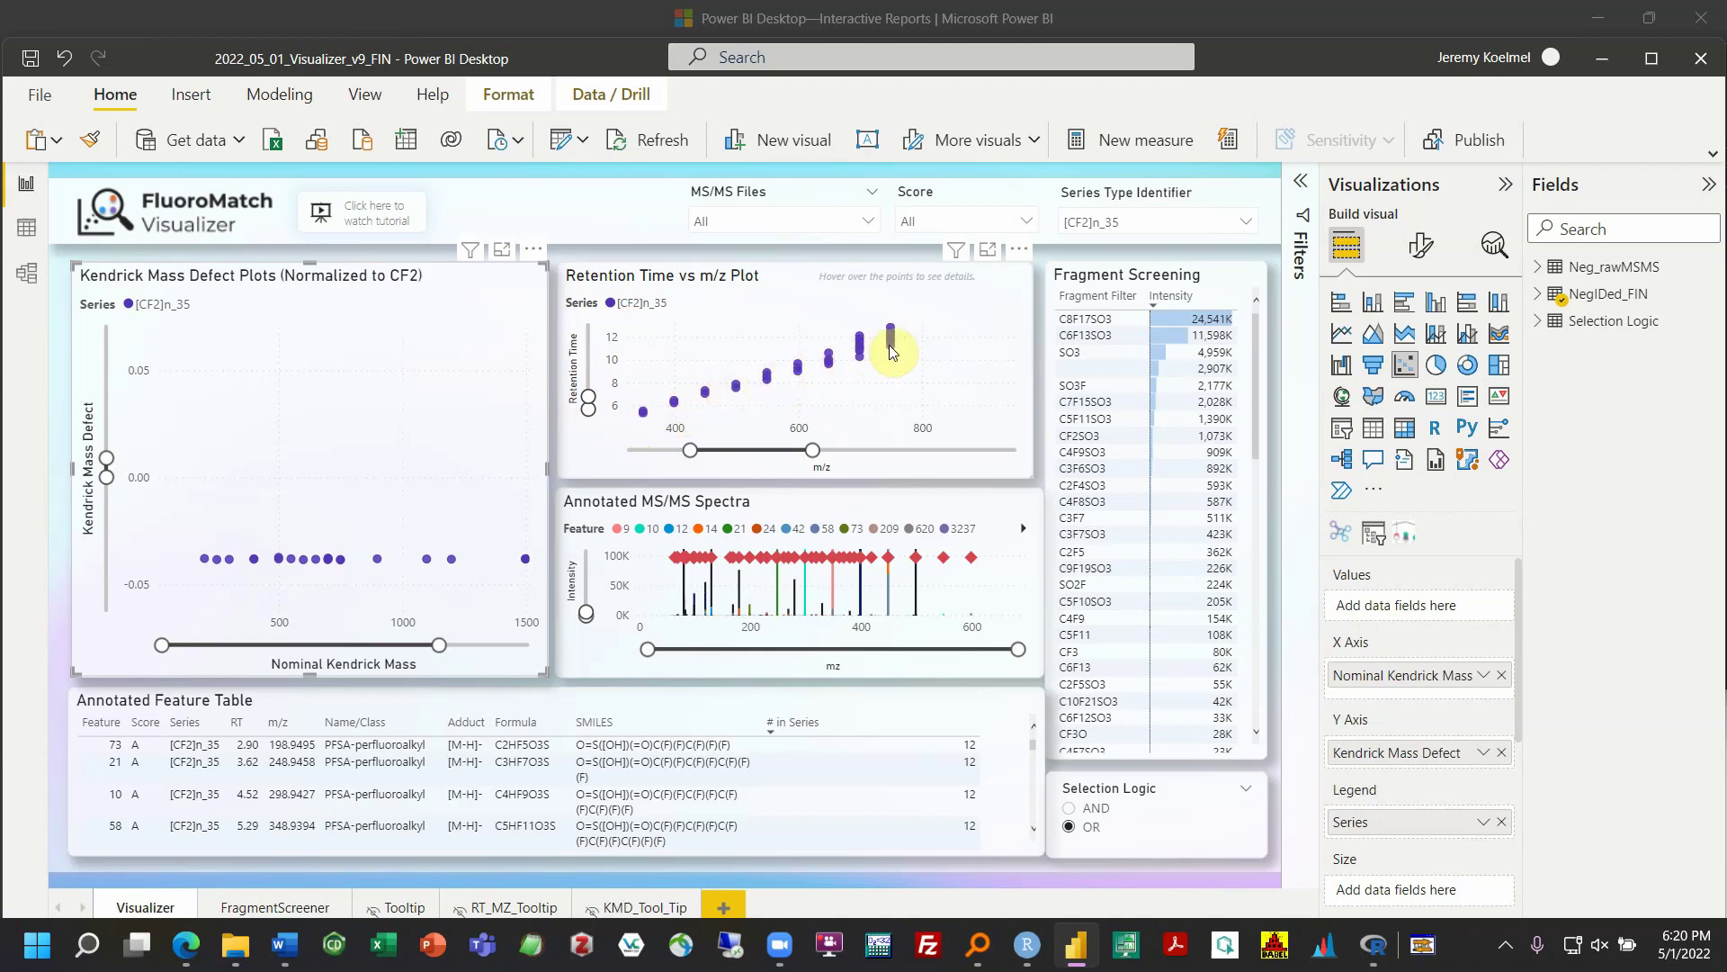
mouse_move(891, 344)
mouse_move(677, 402)
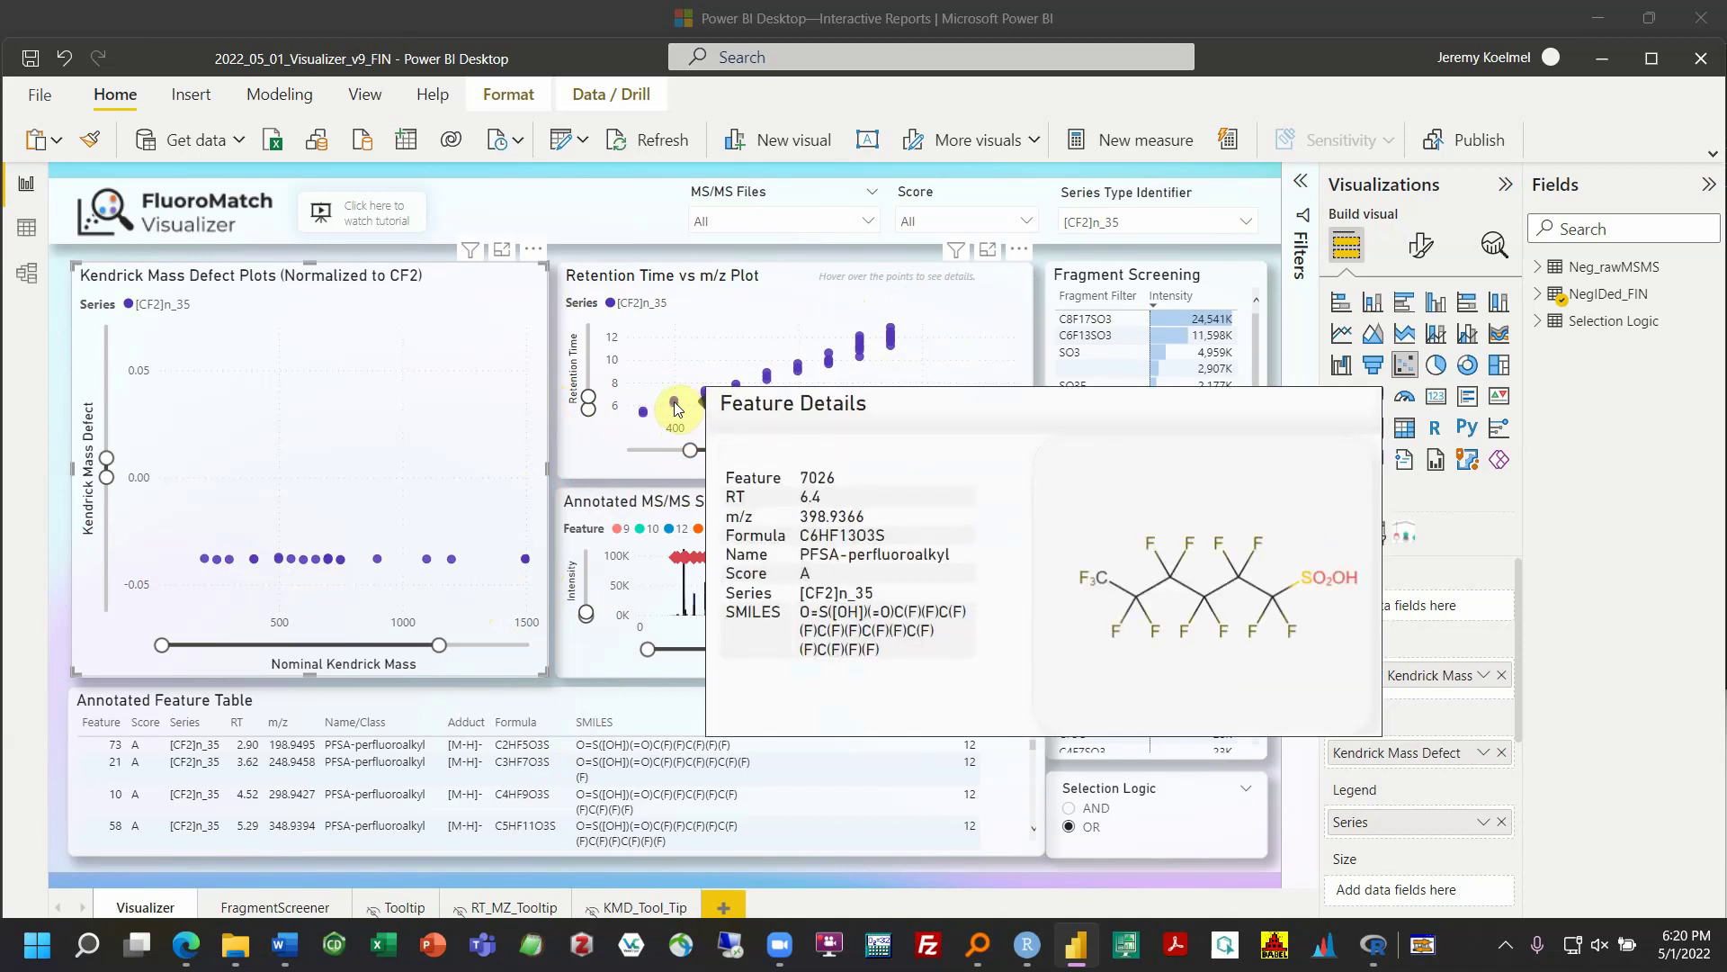
left_click(676, 403)
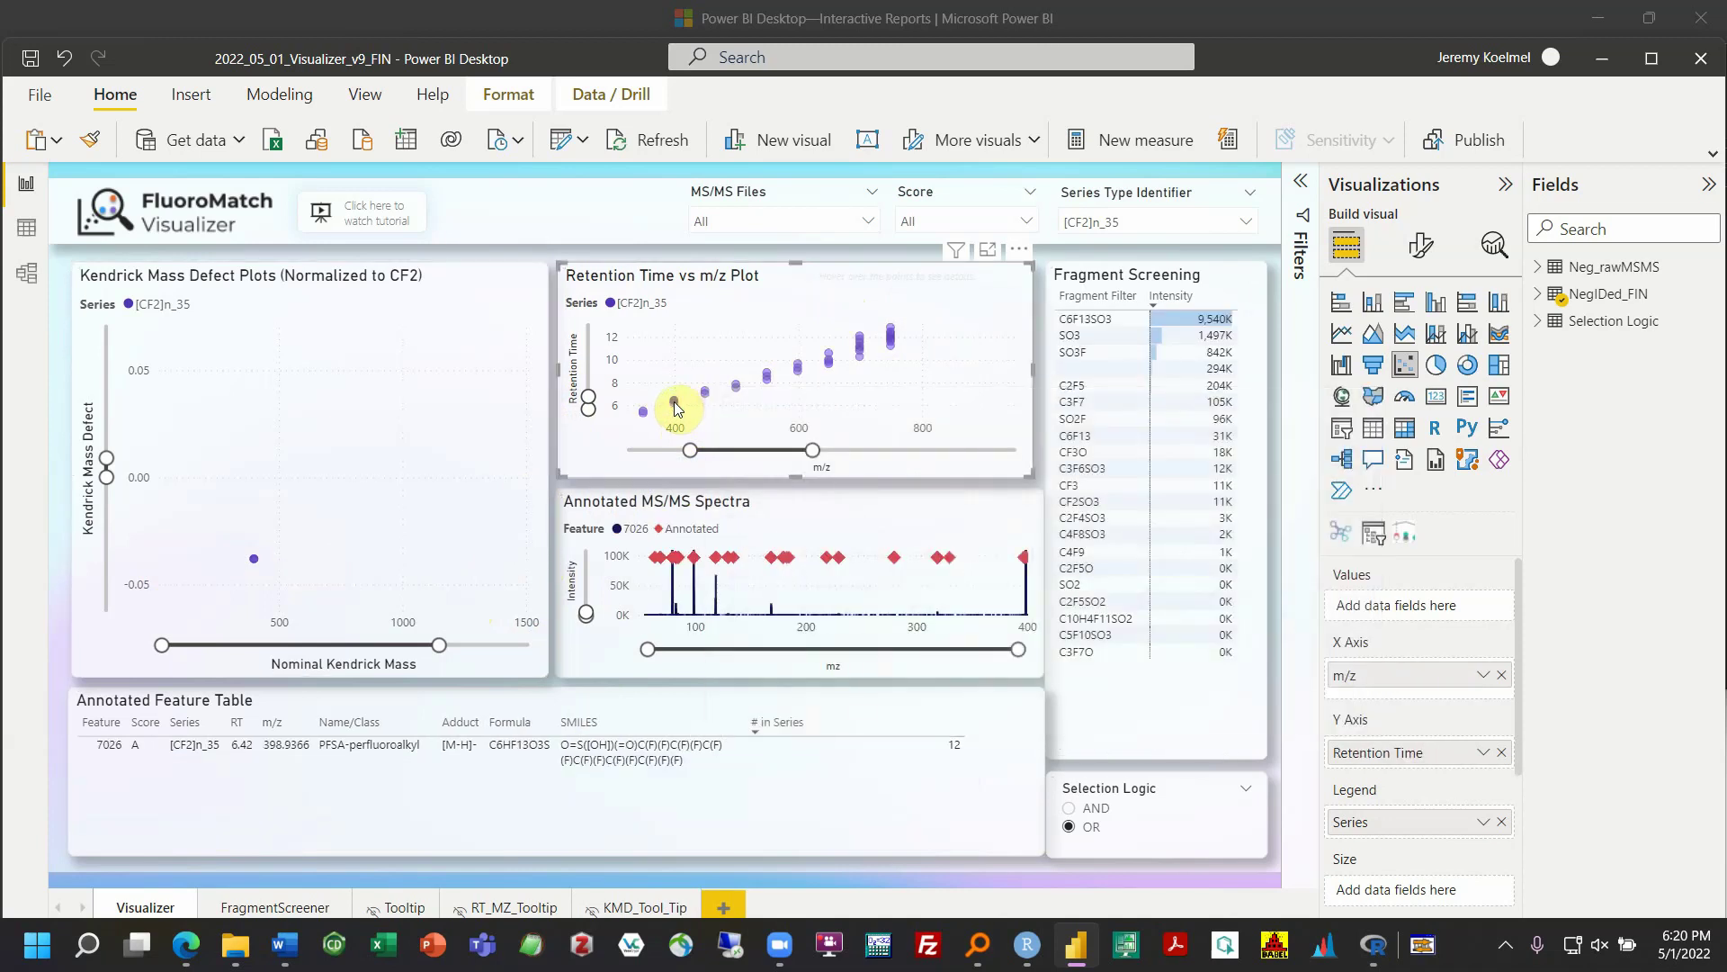
Rescale the MS/MS spectrum's intensity axis to about 0.5M and slightly narrow the m/z and nominal Kendrick mass ranges of the scatter plots
left_click(586, 609)
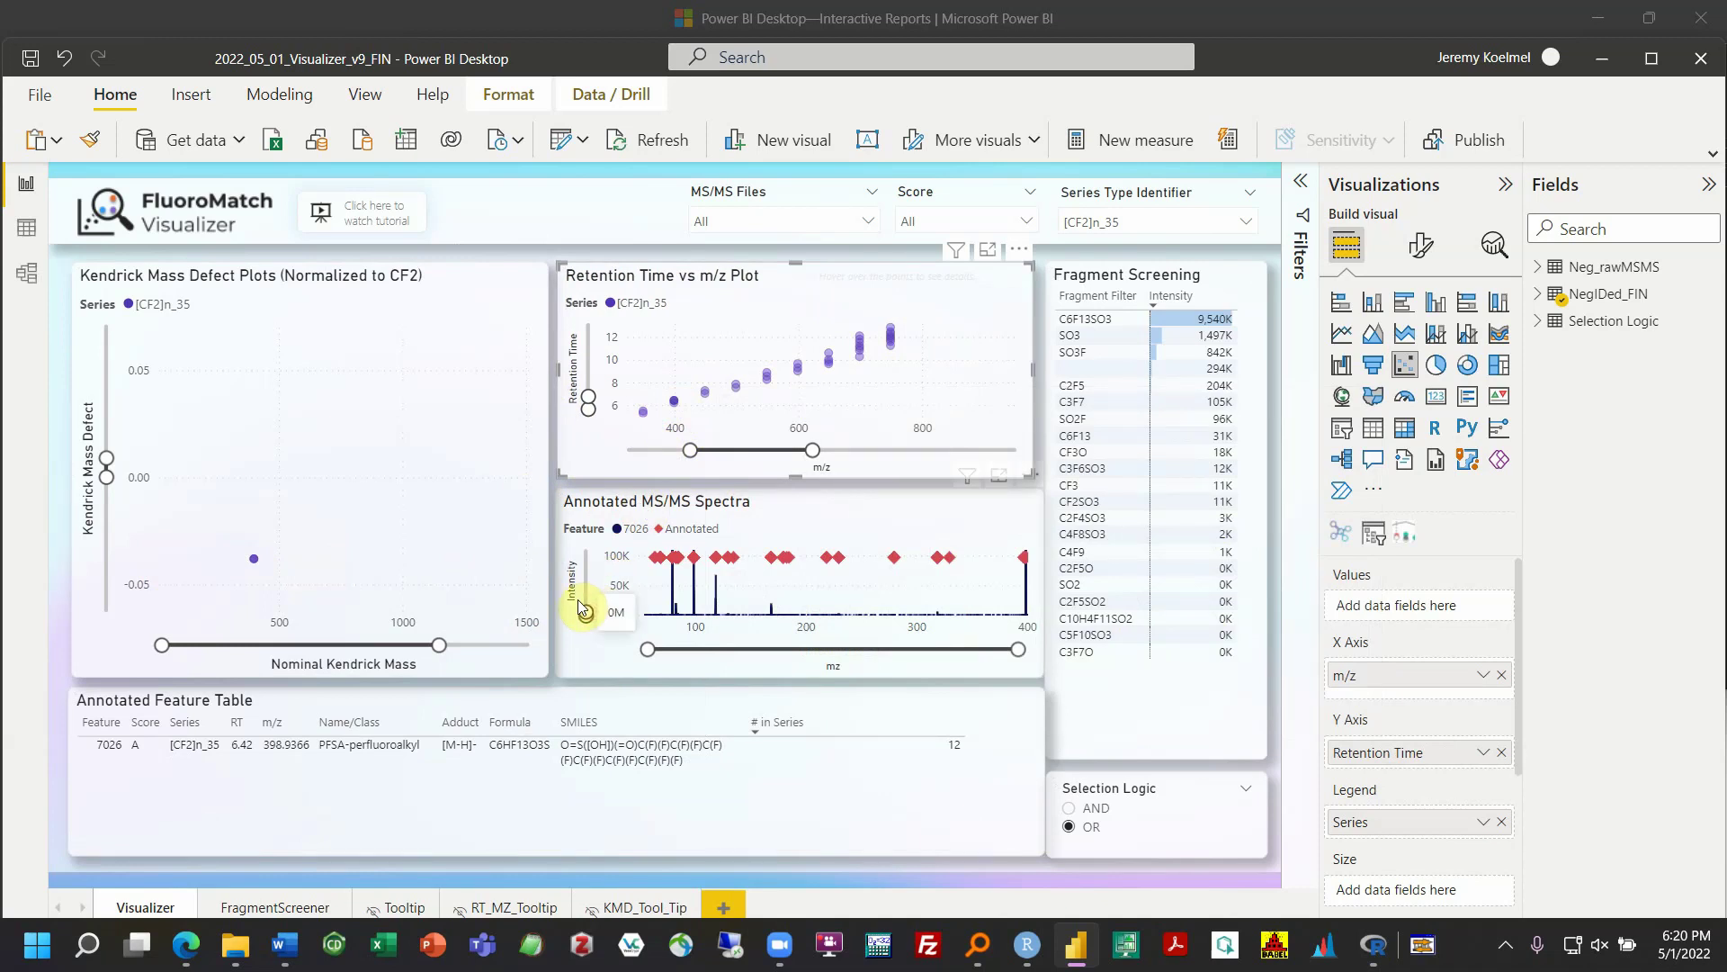
left_click(663, 423)
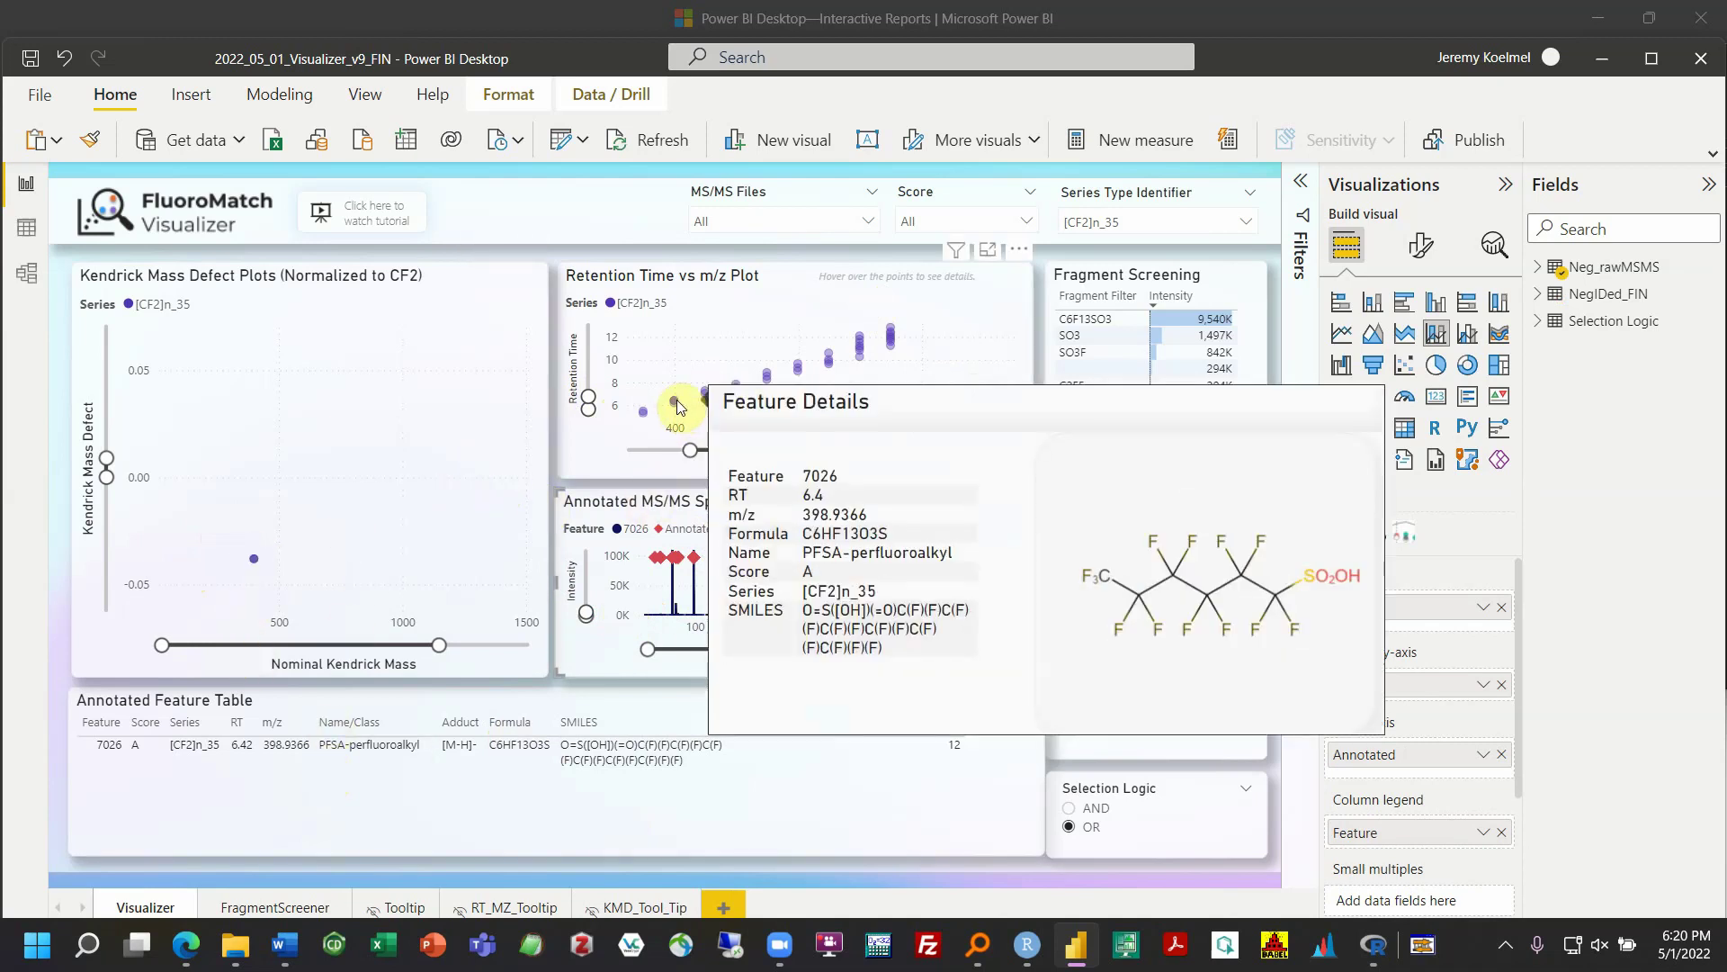
mouse_move(586, 614)
left_mouse_down()
mouse_move(577, 580)
mouse_move(580, 594)
left_mouse_up()
left_click_drag(808, 439, 790, 450)
mouse_move(162, 645)
left_mouse_down()
mouse_move(206, 643)
mouse_move(159, 647)
left_mouse_up()
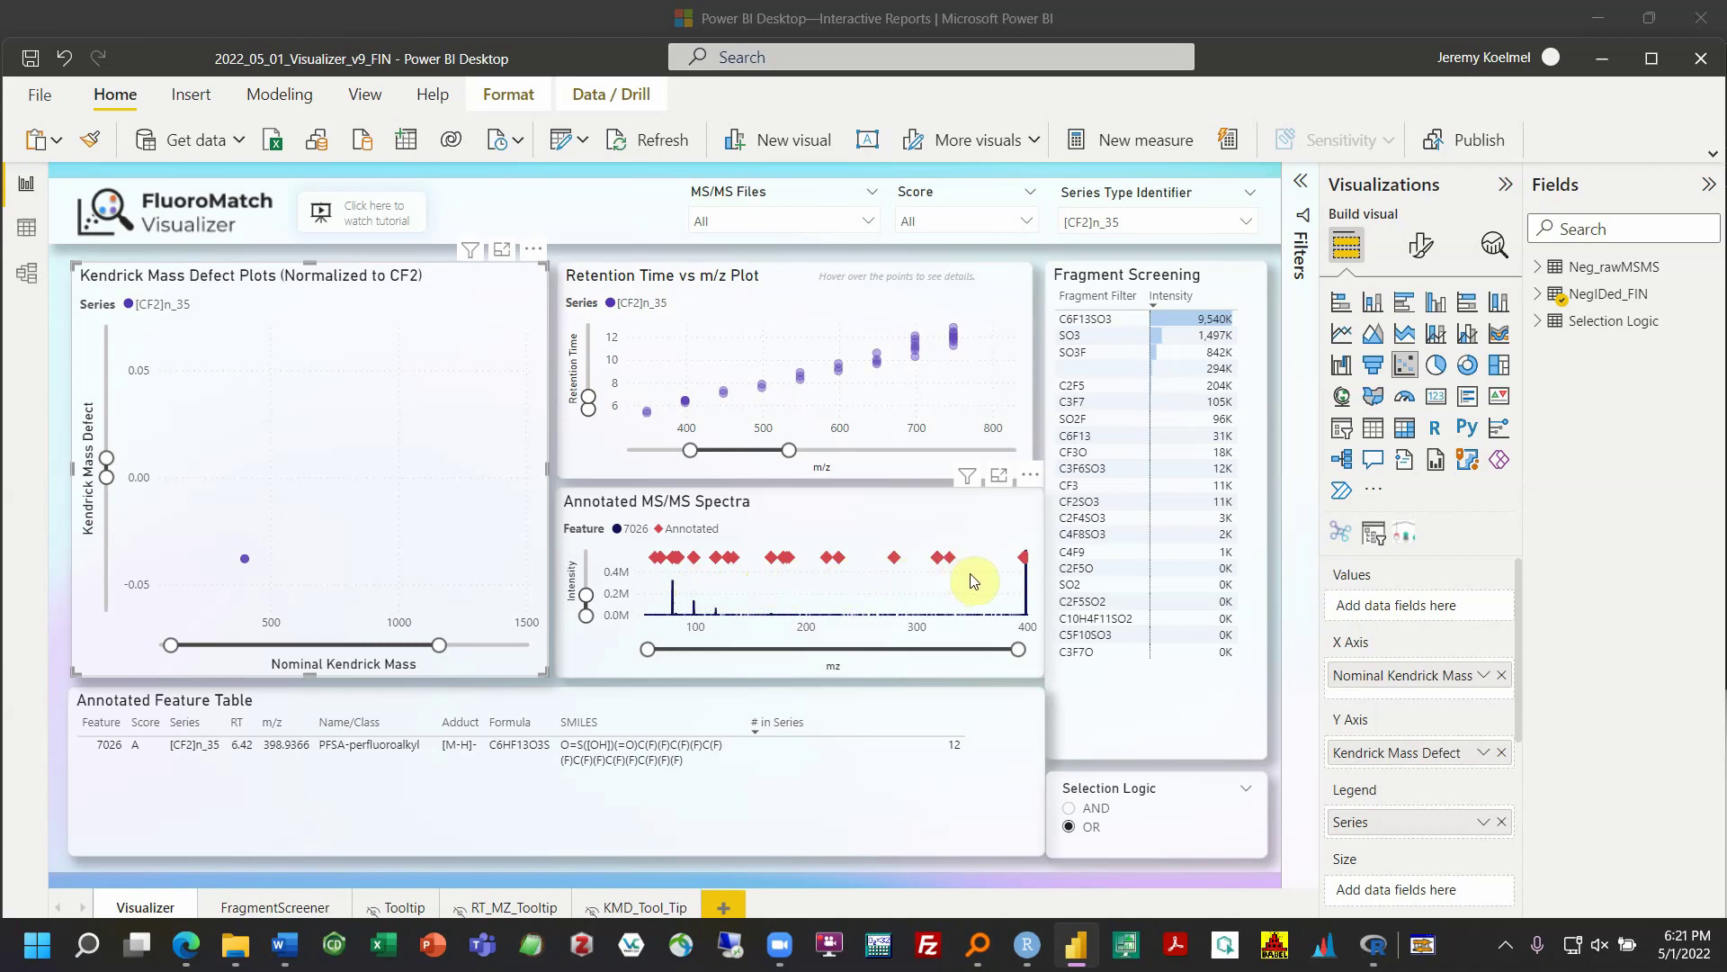
left_click_drag(585, 595, 586, 615)
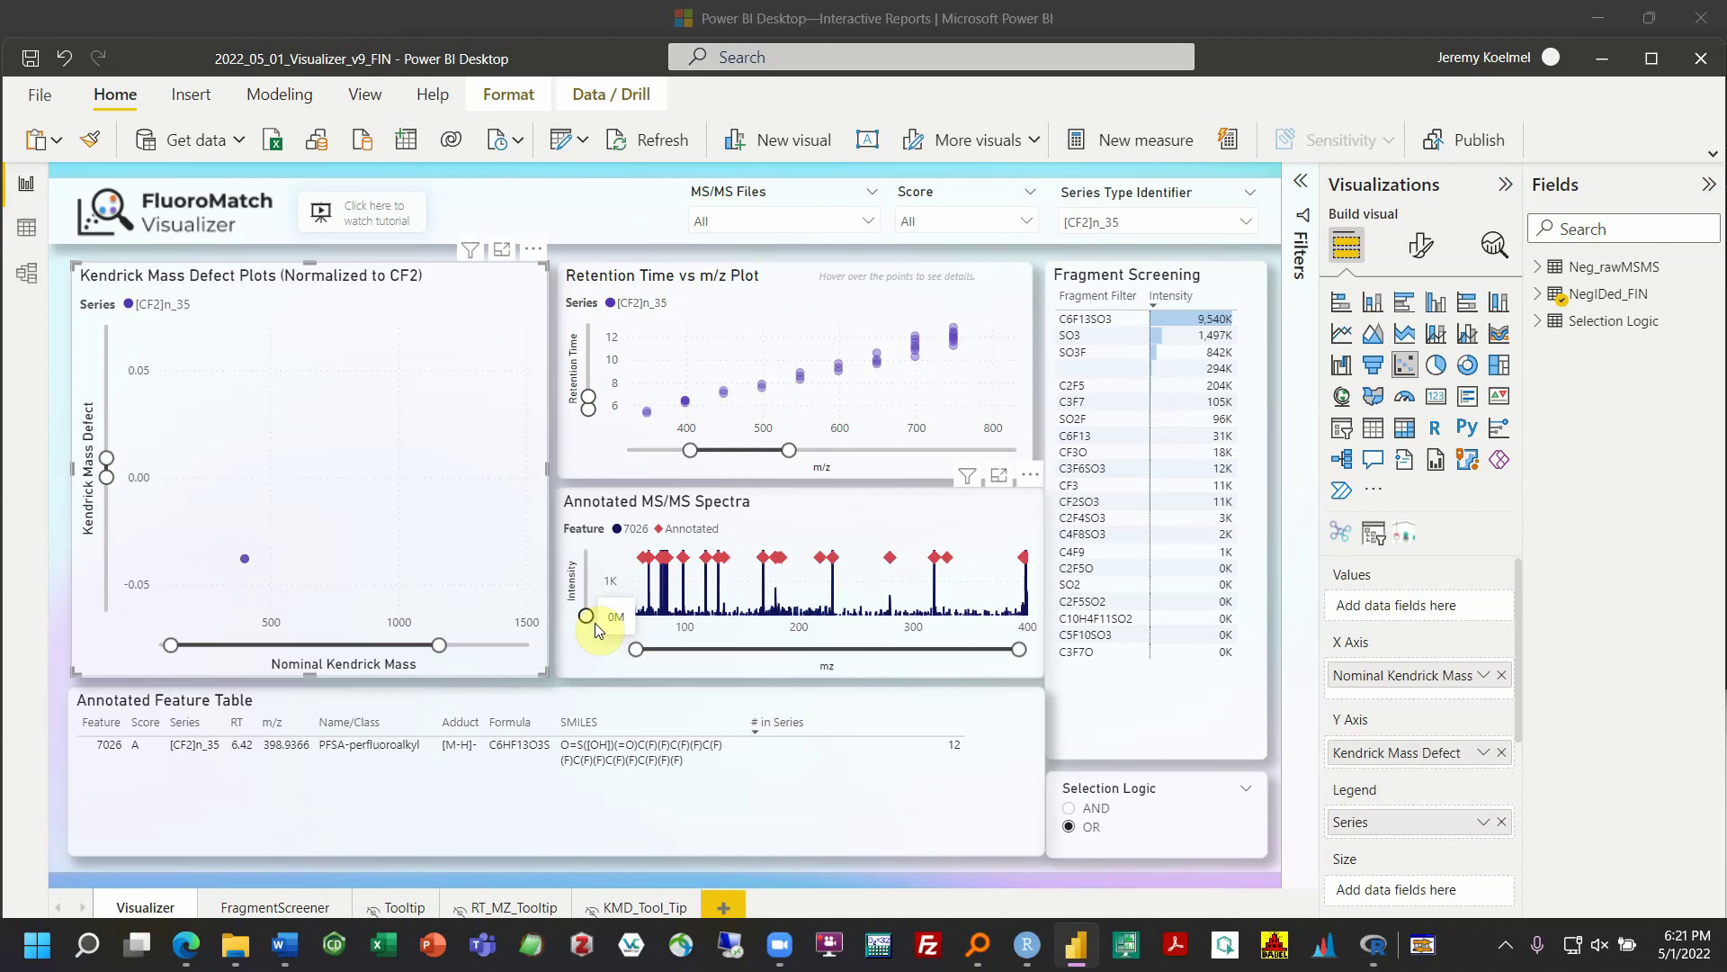
left_click_drag(586, 615, 587, 592)
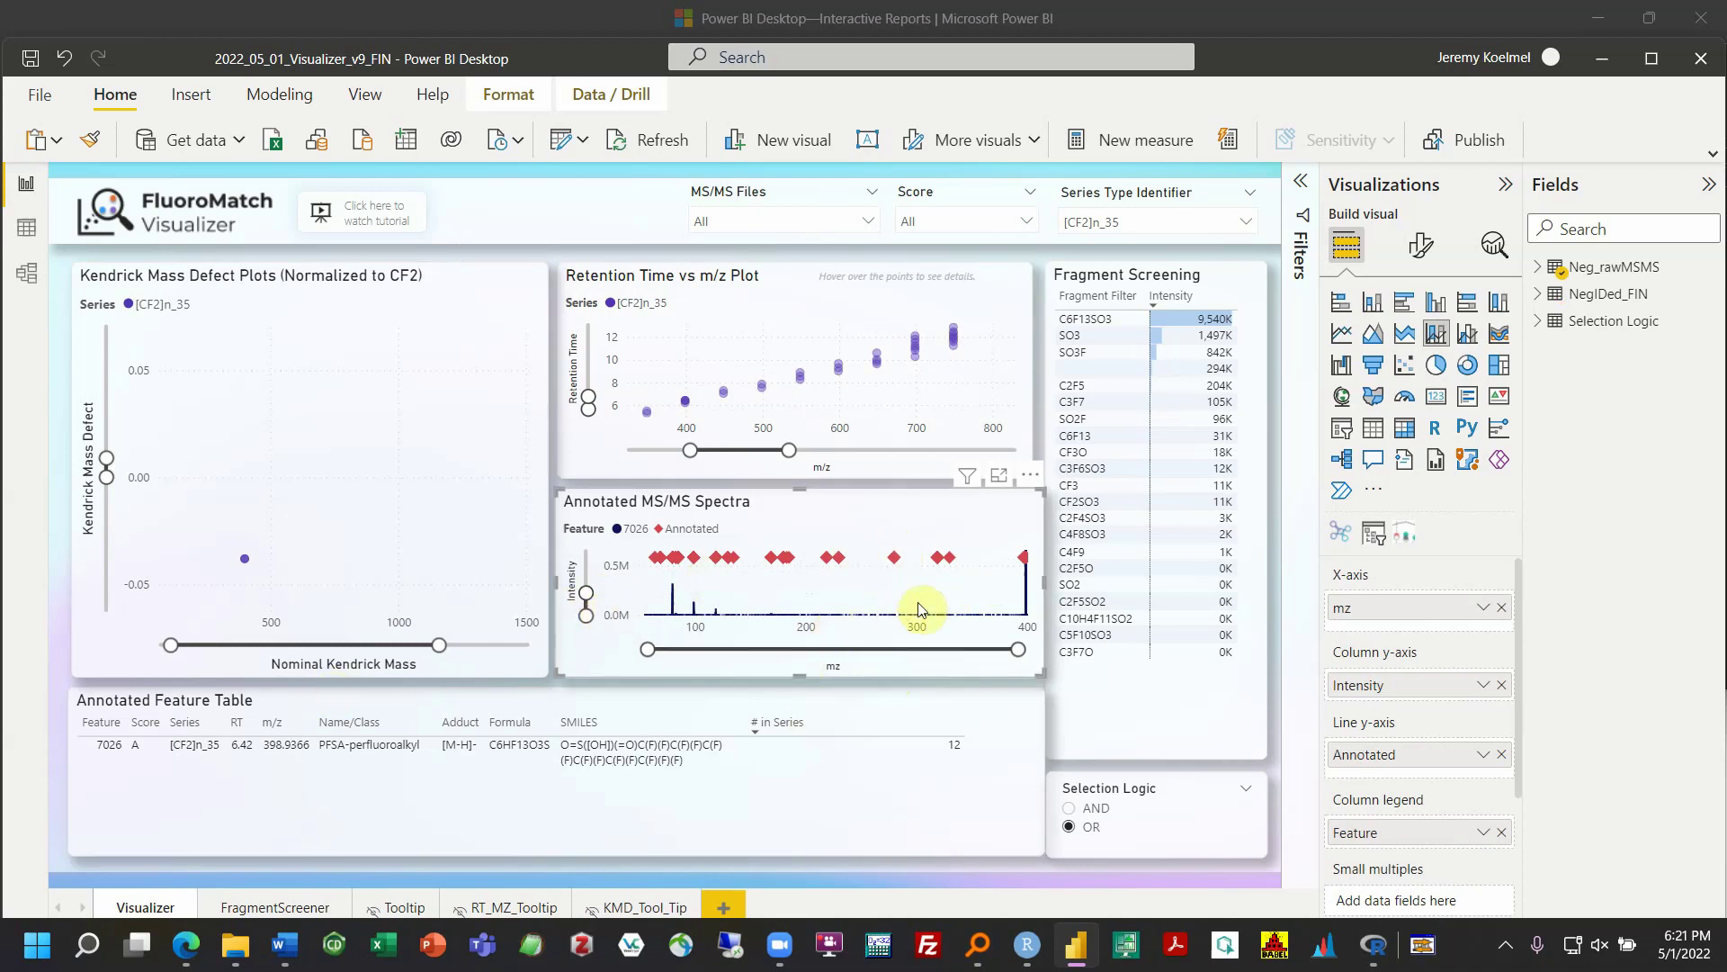
Examine the fragment details of the annotated peaks in the MS/MS spectrum and the selected feature's SMILES in the feature table
mouse_move(895, 563)
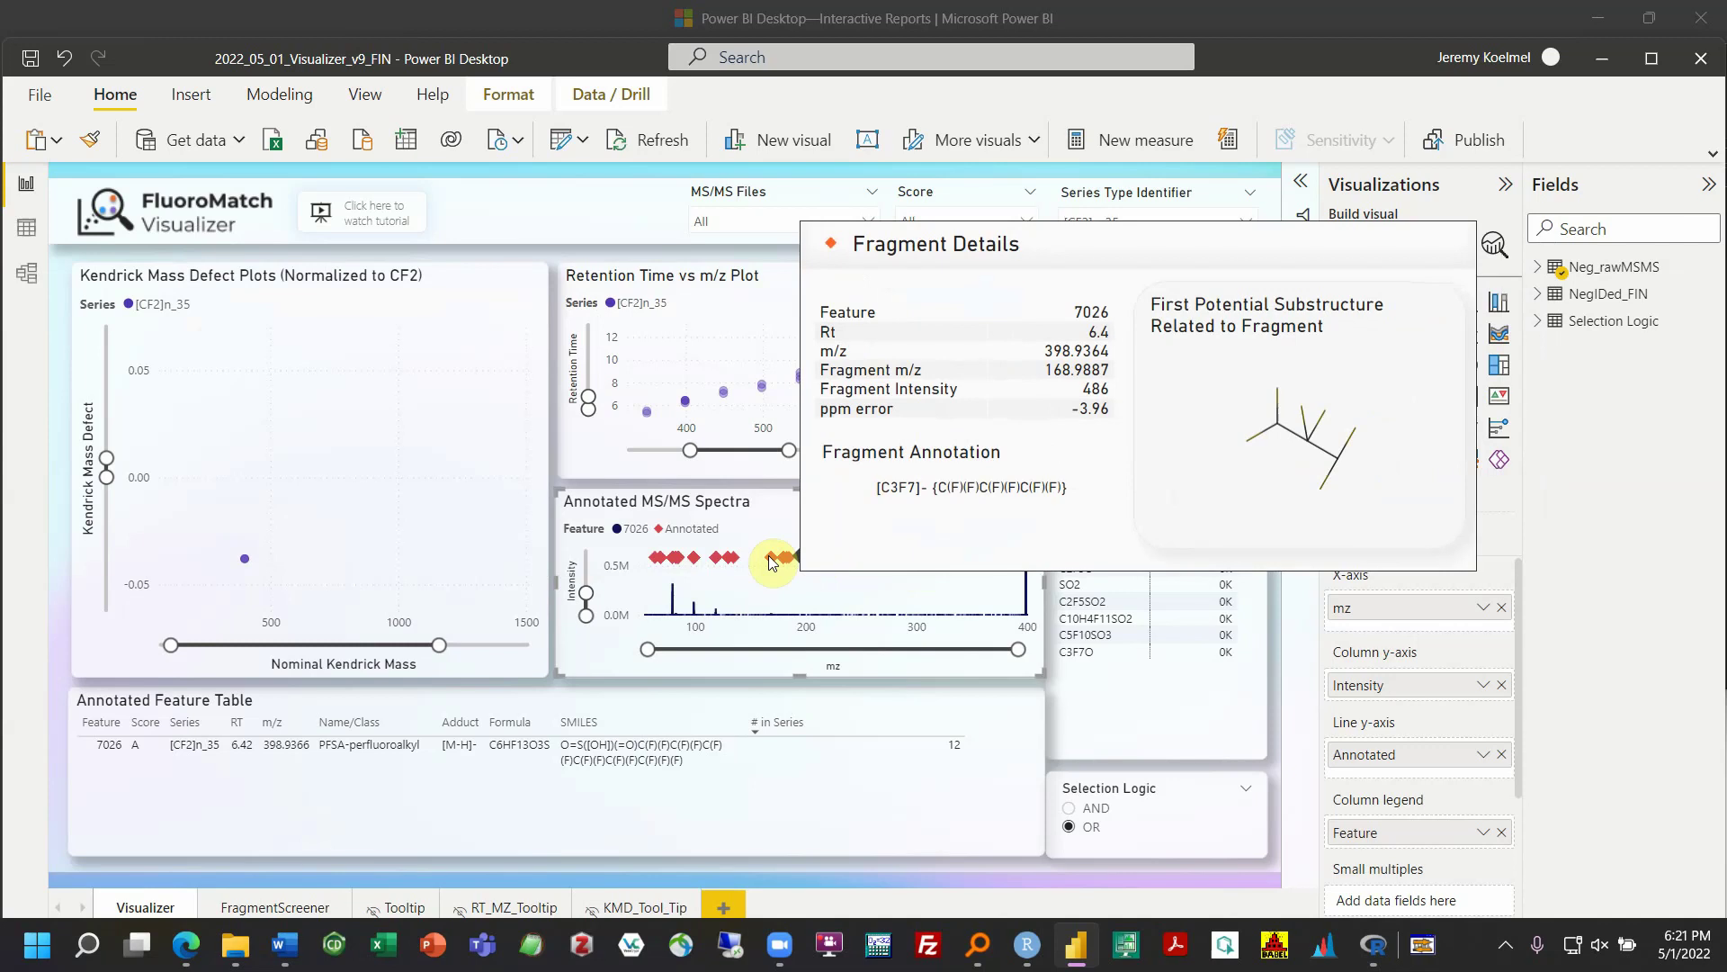
mouse_move(677, 596)
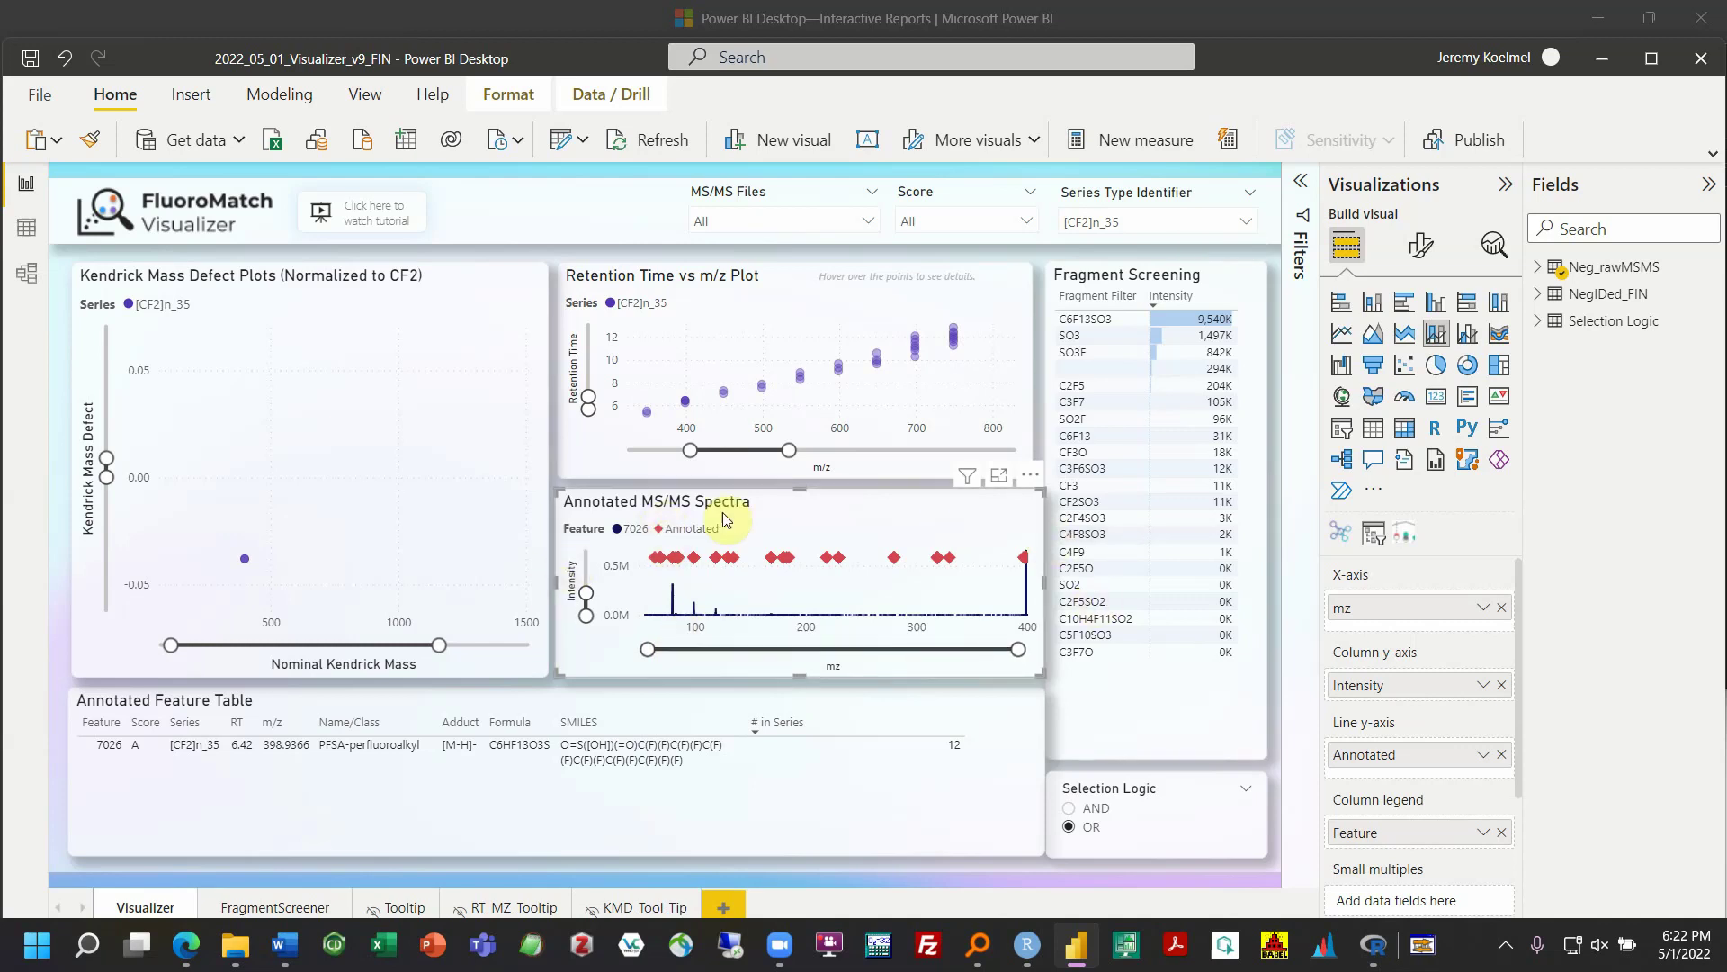
mouse_move(607, 622)
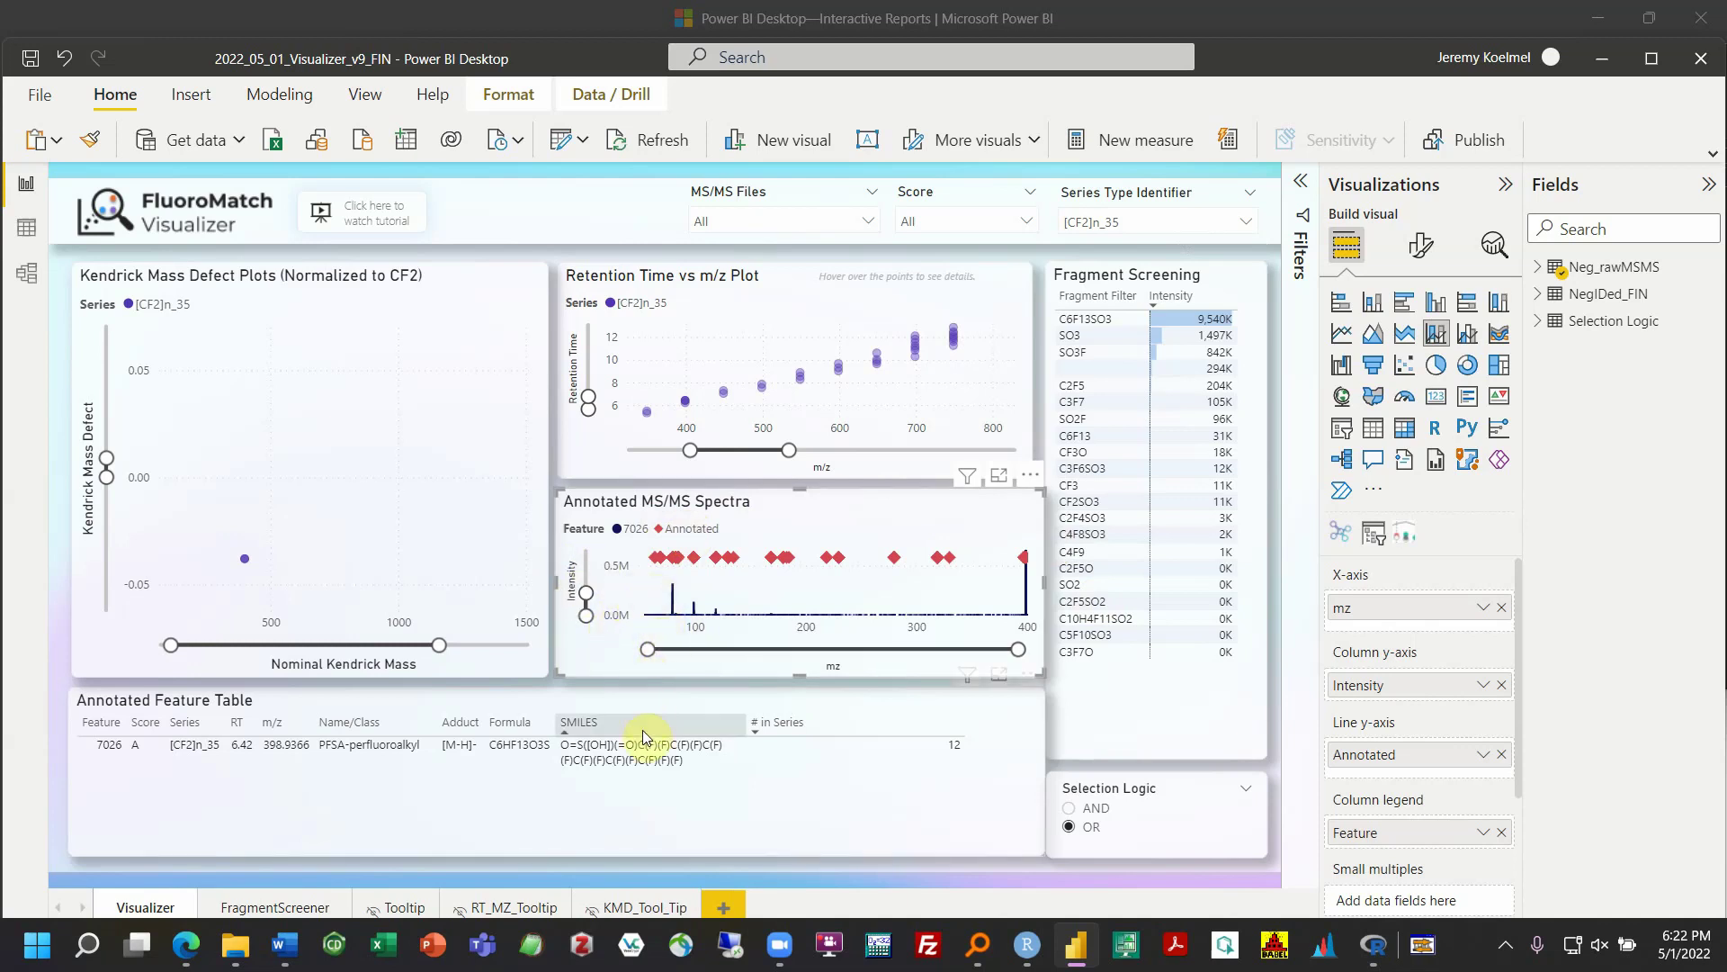
mouse_move(648, 750)
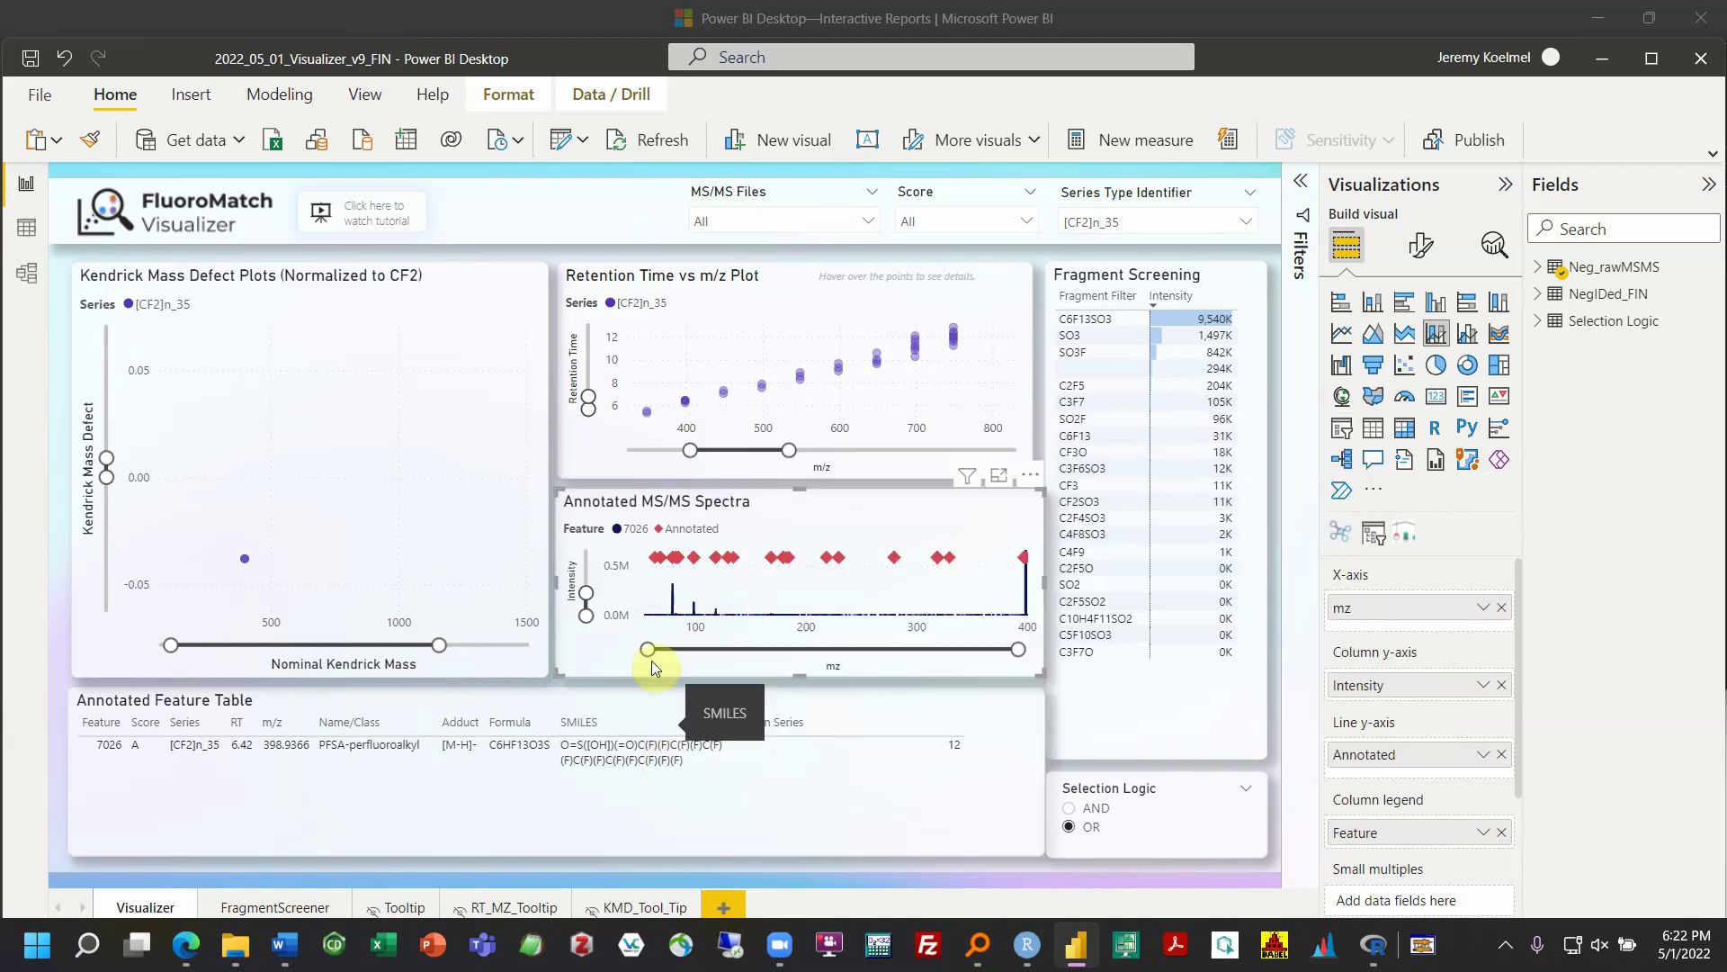
View the spectra of the features at m/z 448.9334 and 498.9309 from the Retention Time vs m/z plot, and clear the selection
left_click(724, 395)
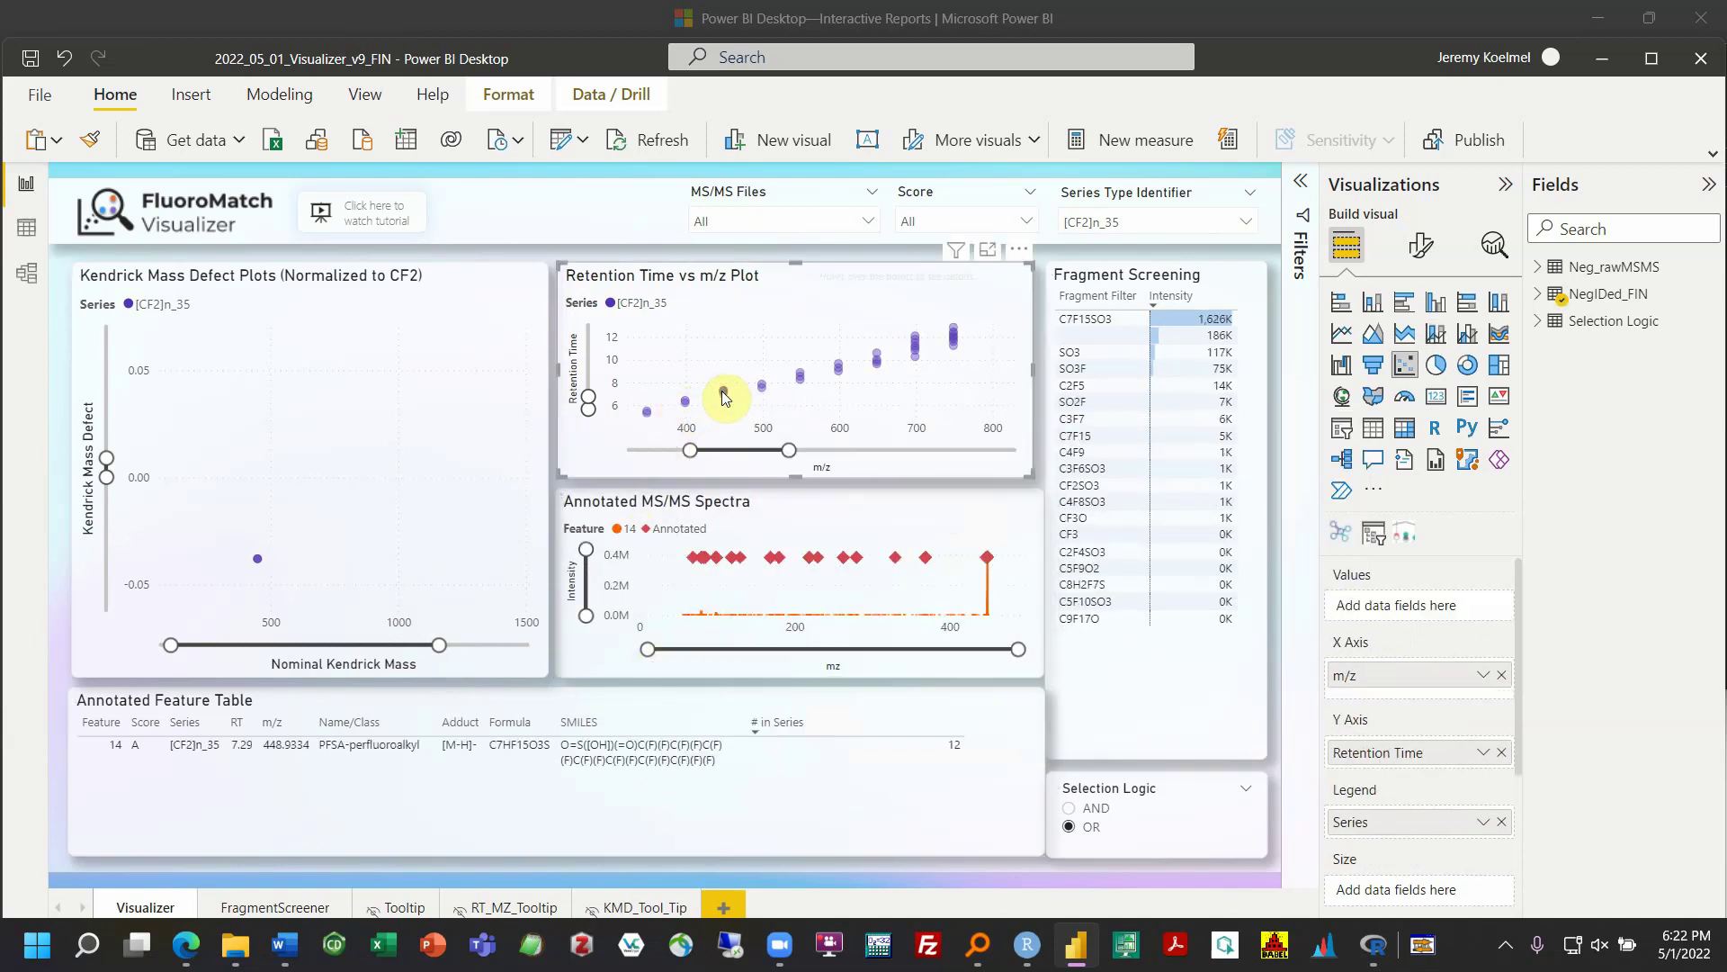
left_click(762, 386)
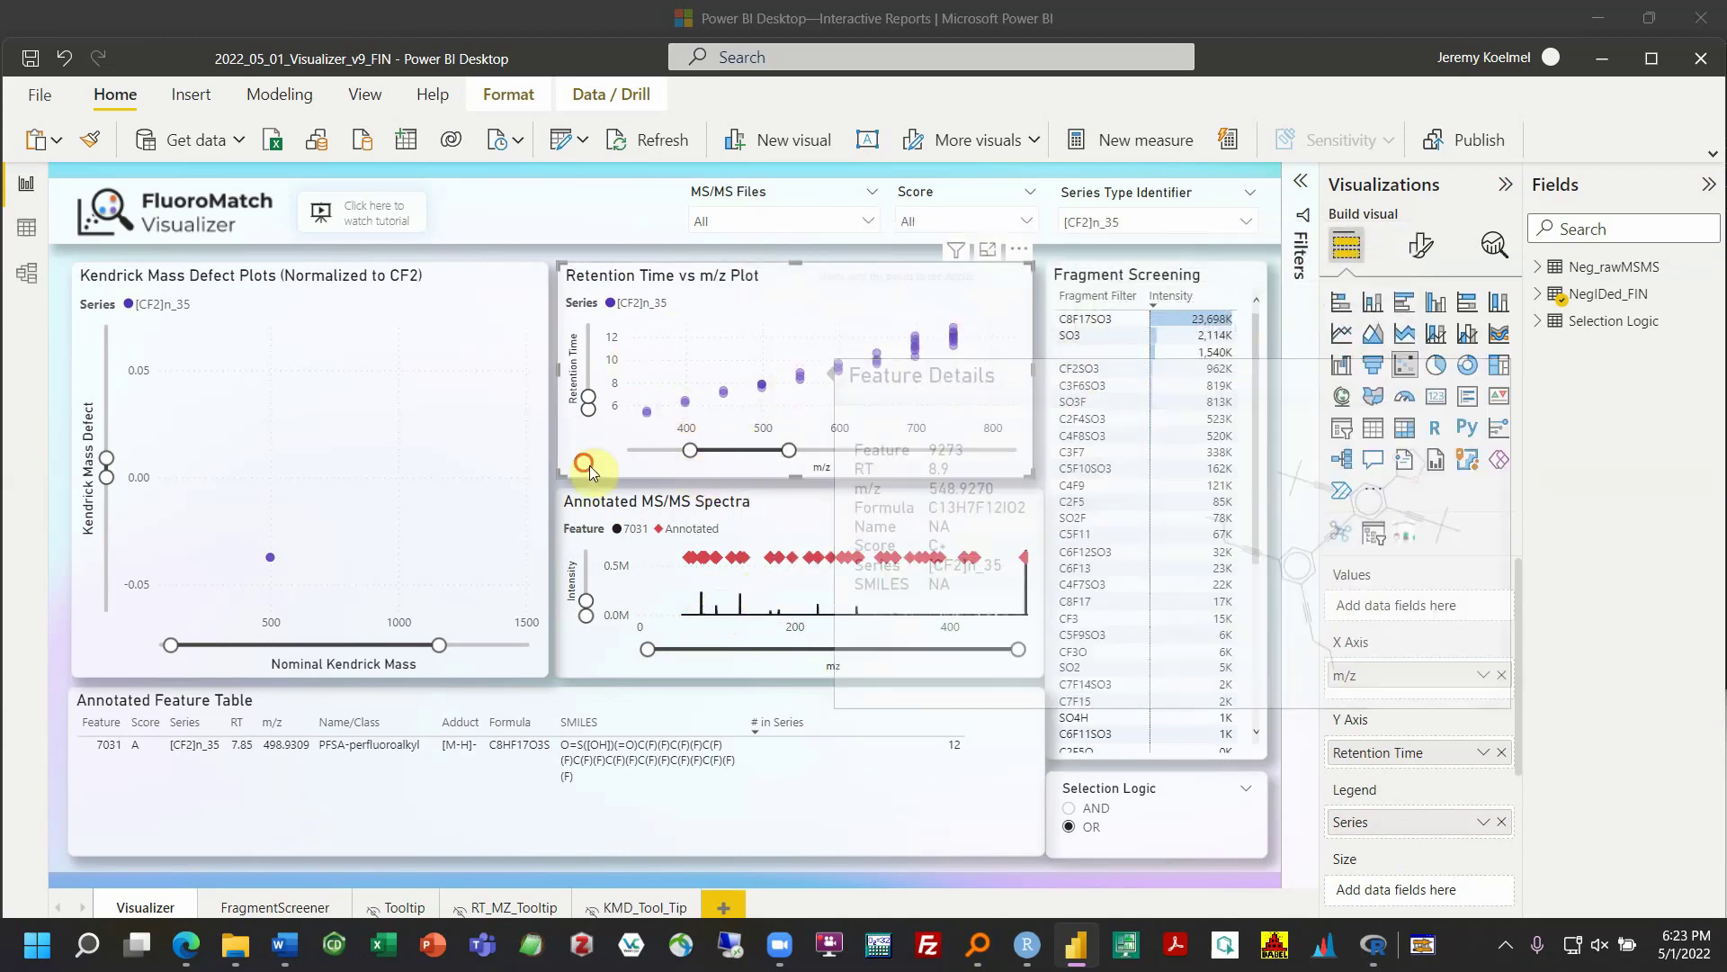
left_click(535, 502)
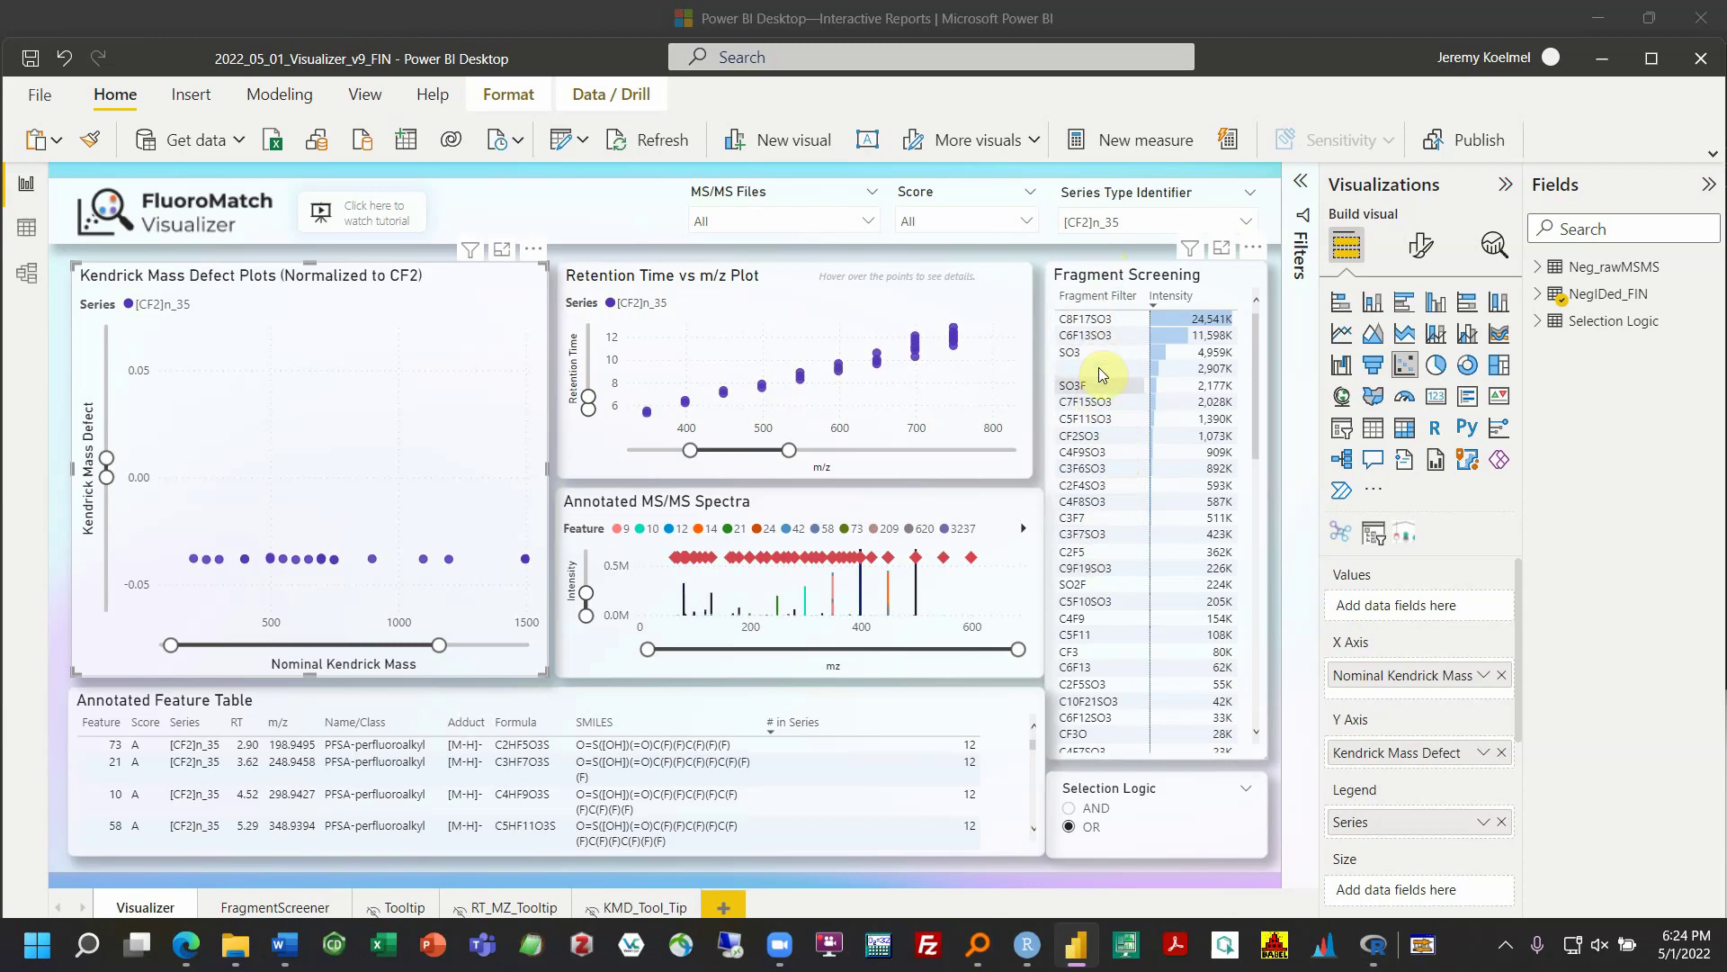
Screen the features by fragments SO3F and SO3 together, with the selection logic set to AND
left_click(1098, 390)
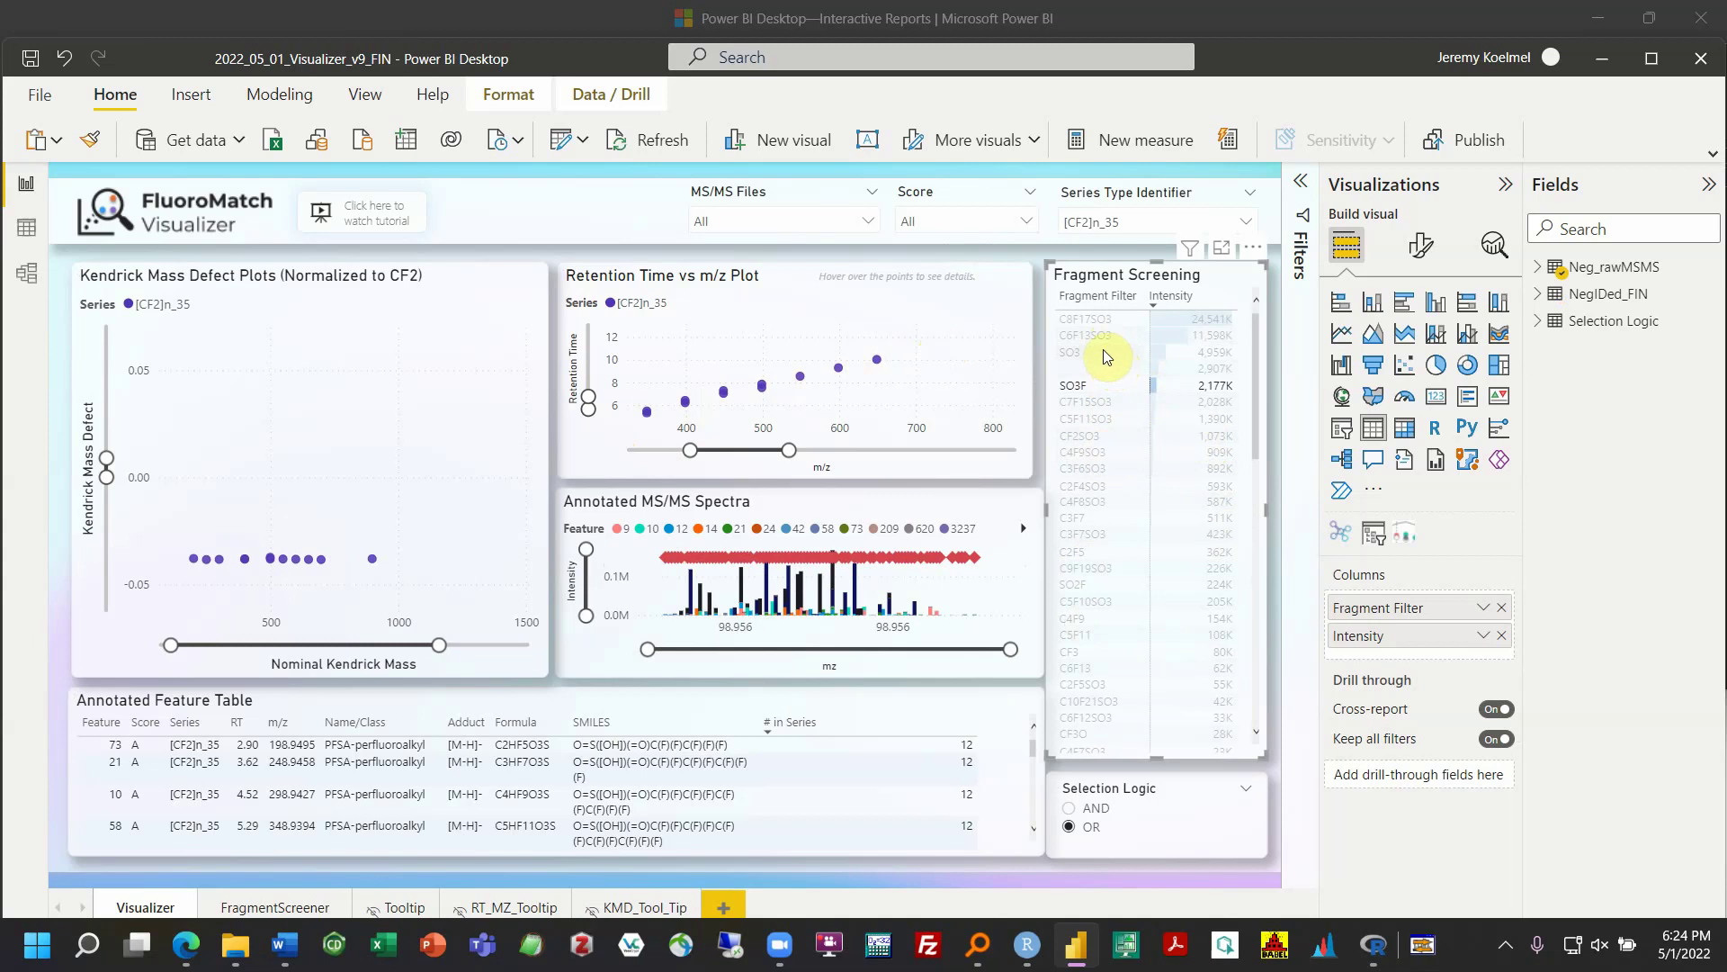
left_click(1082, 357, "ctrl")
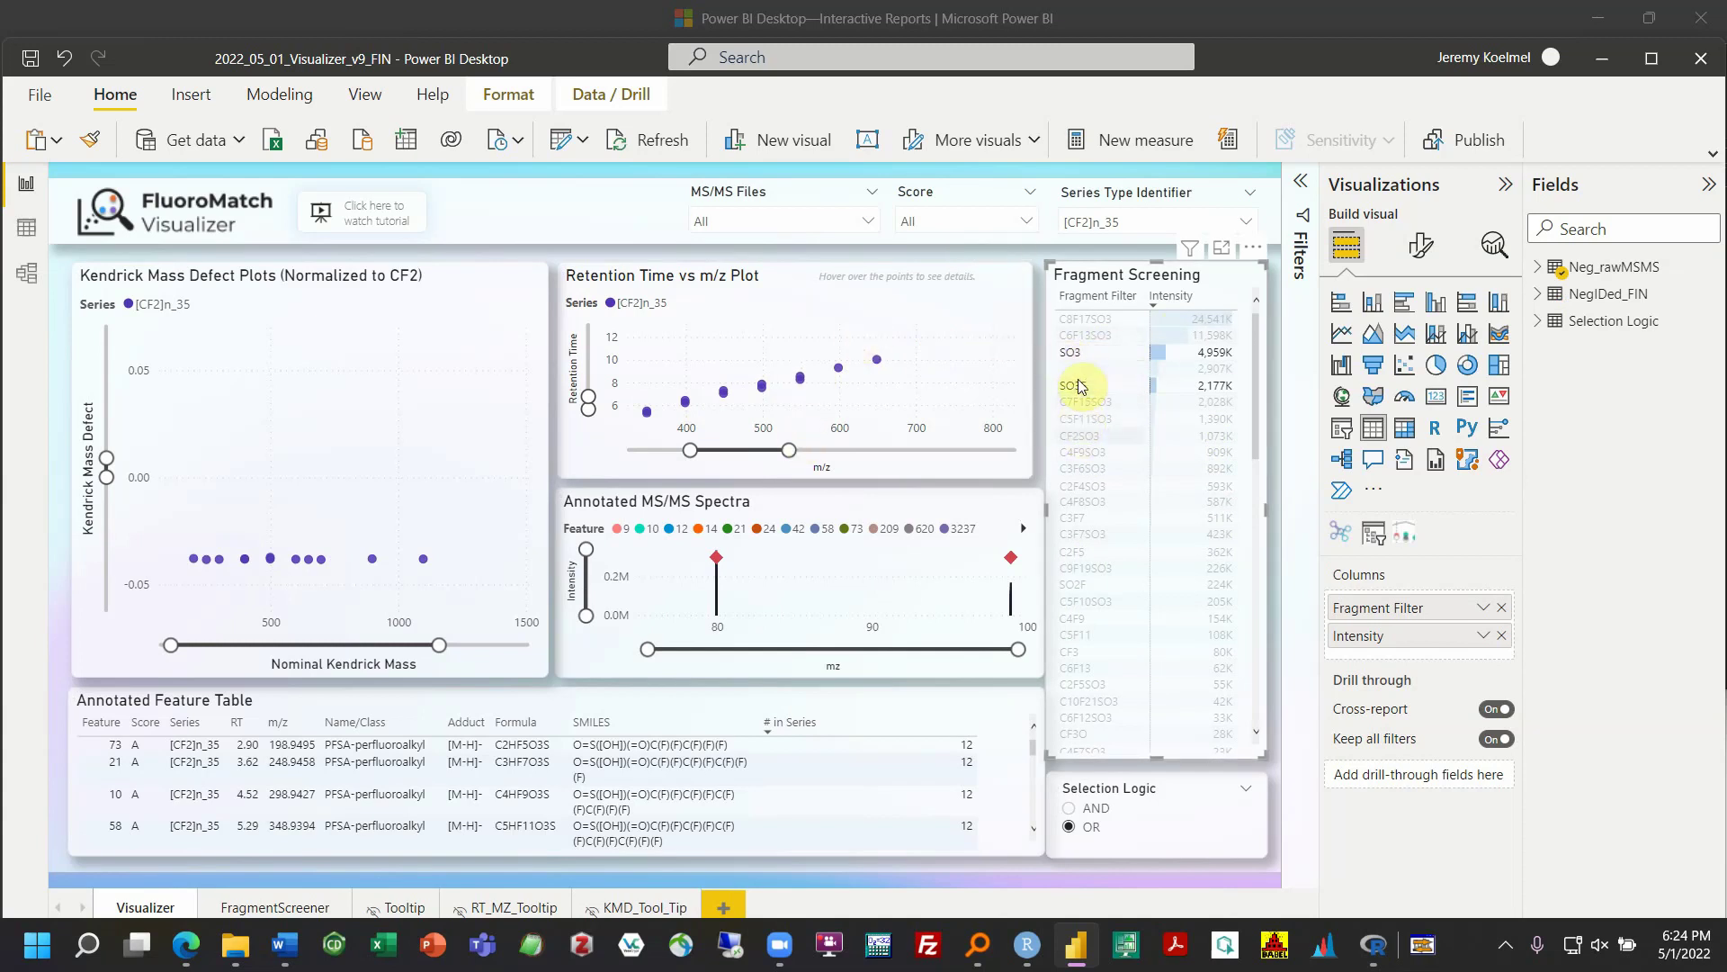
left_click(1069, 809)
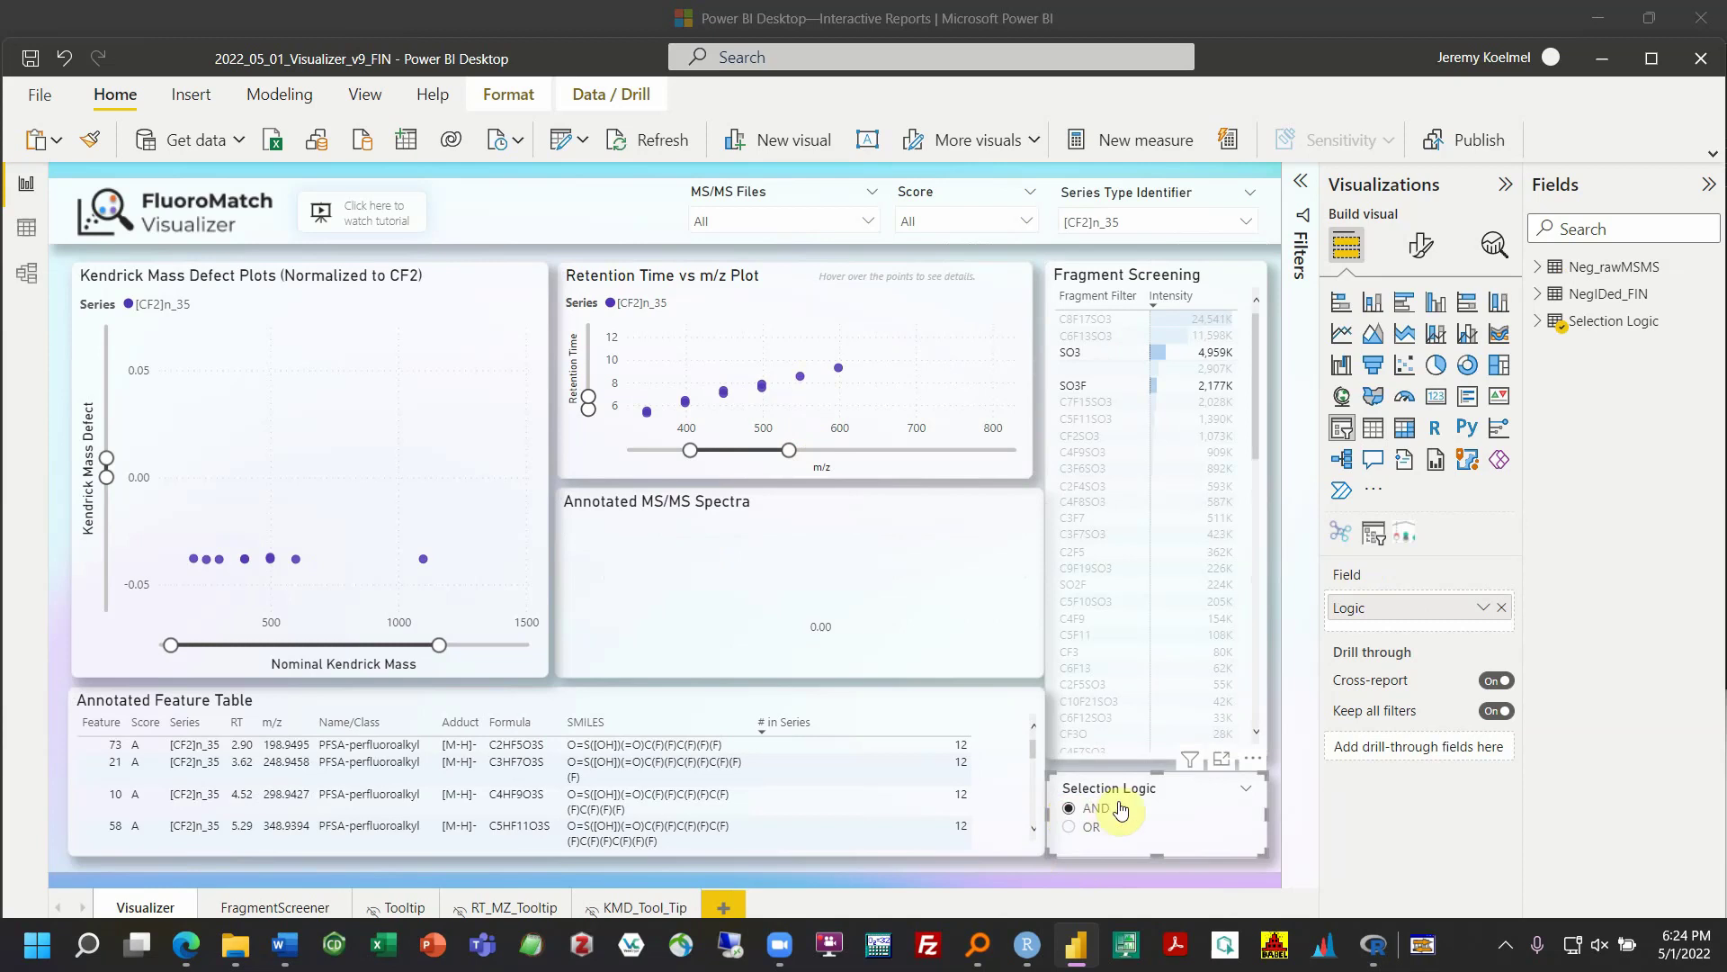
Add fragments C3F7 and C2F5 to the fragment screening selection and set the selection logic to OR
left_click(1083, 516)
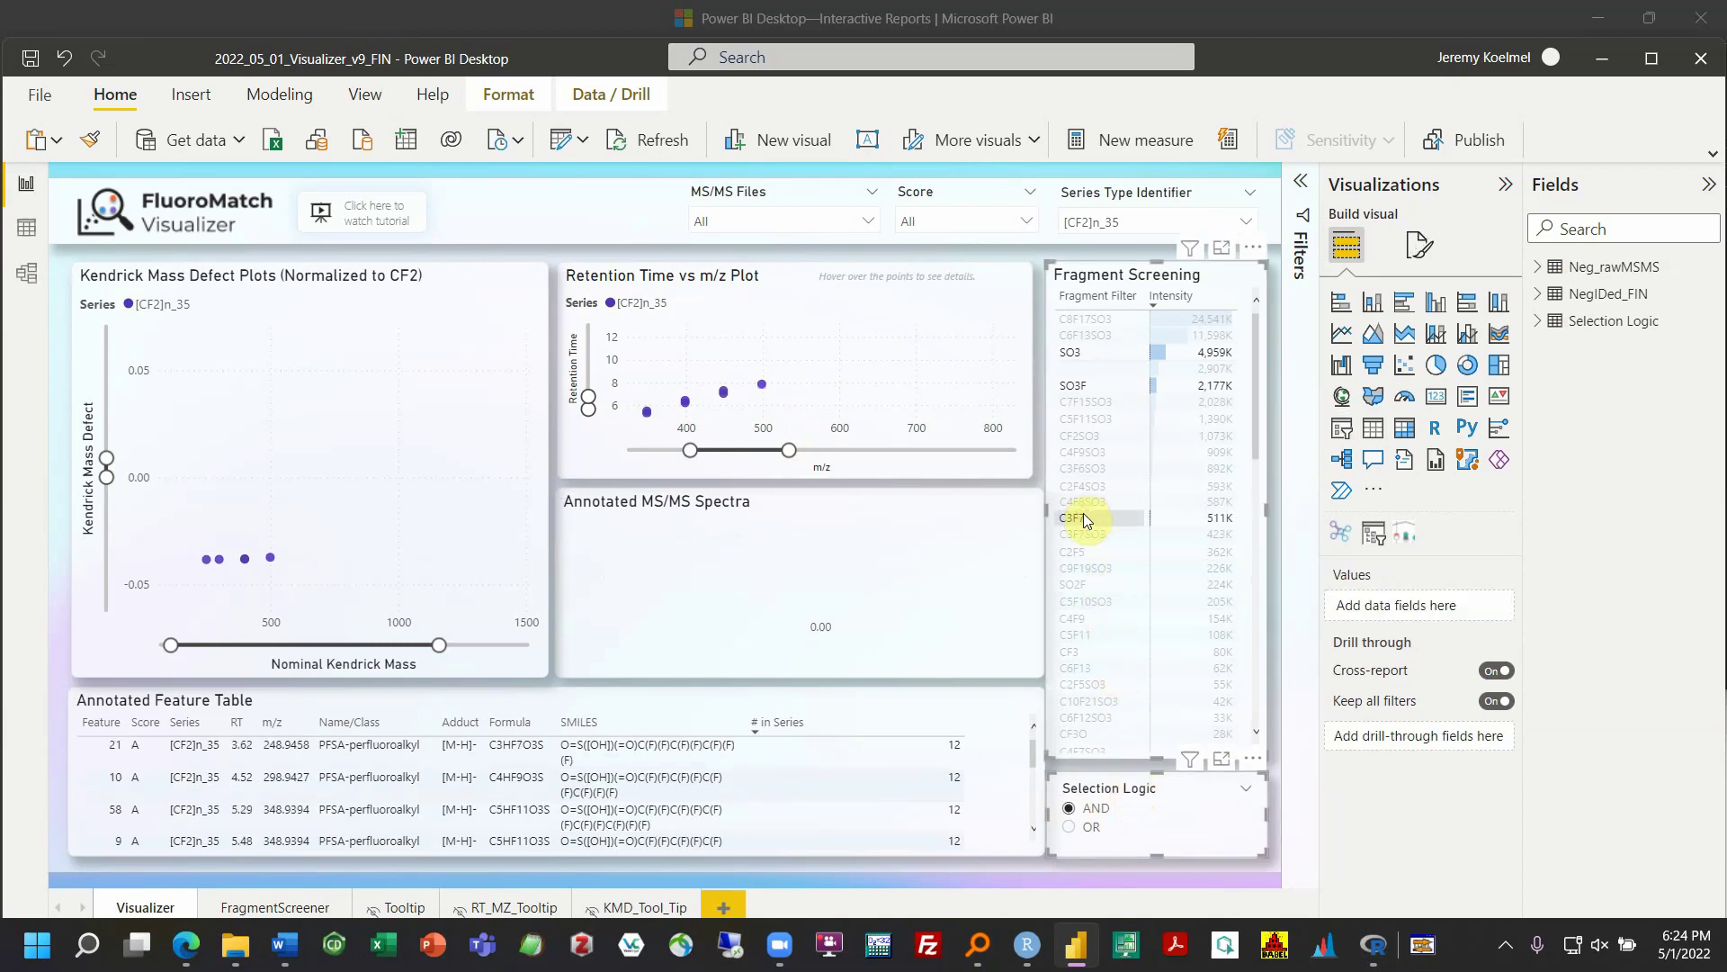
left_click(1089, 553, "ctrl")
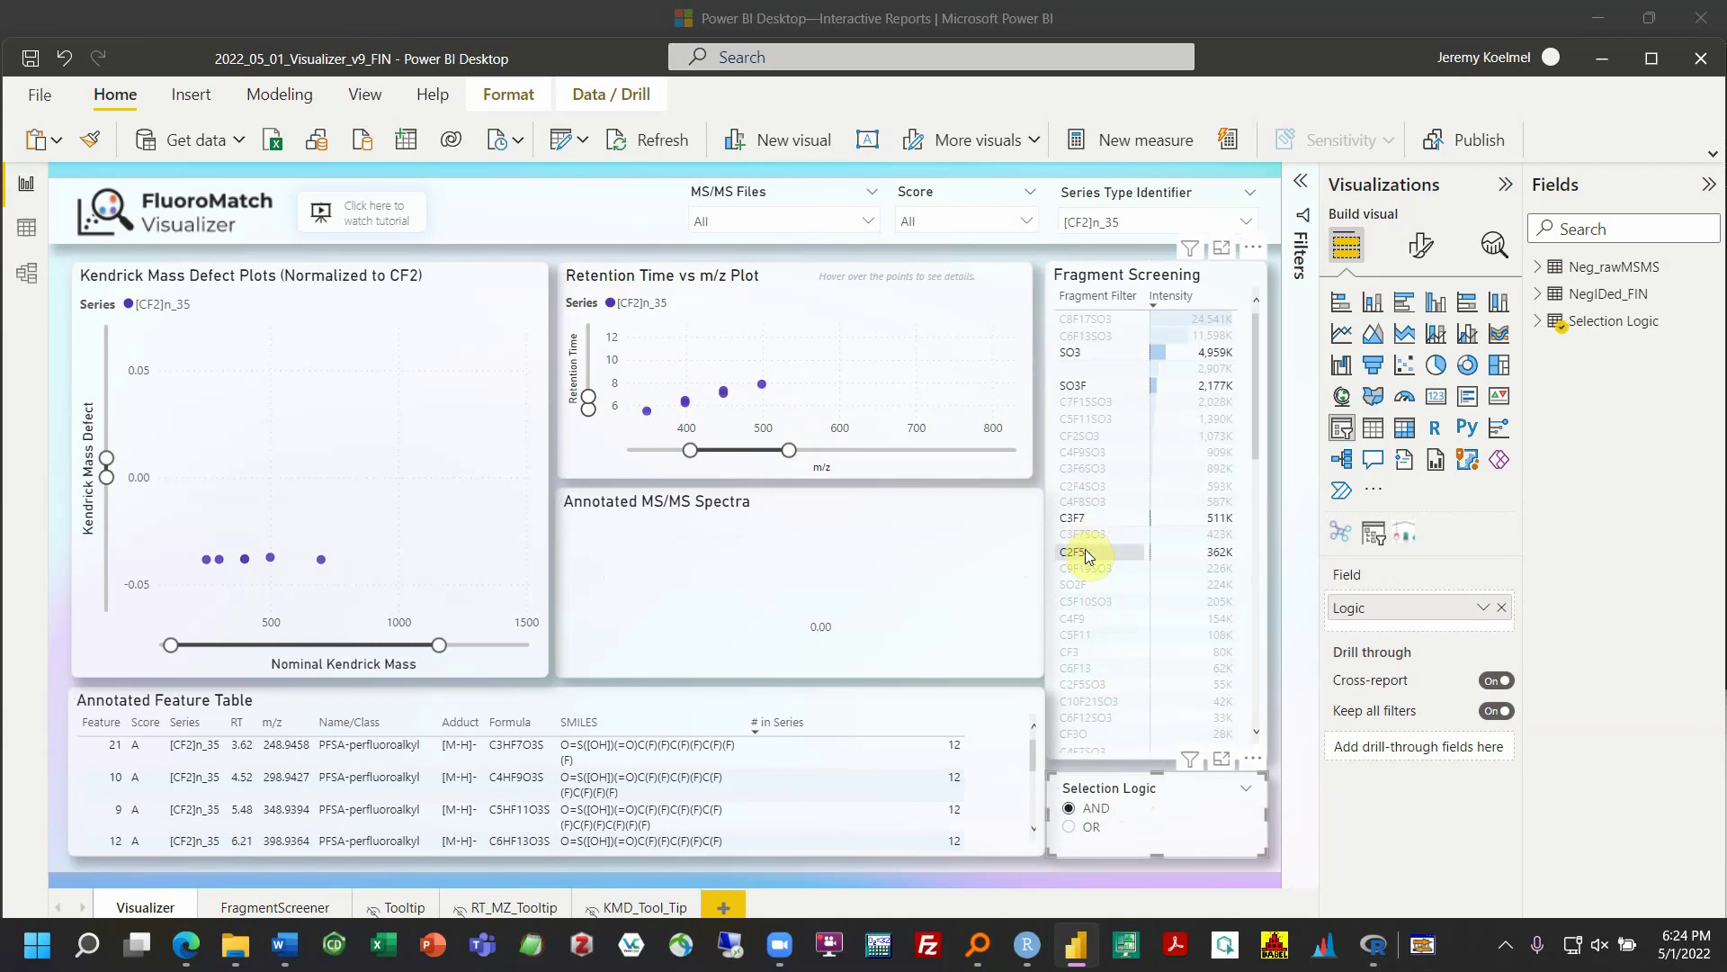
left_click(1070, 826)
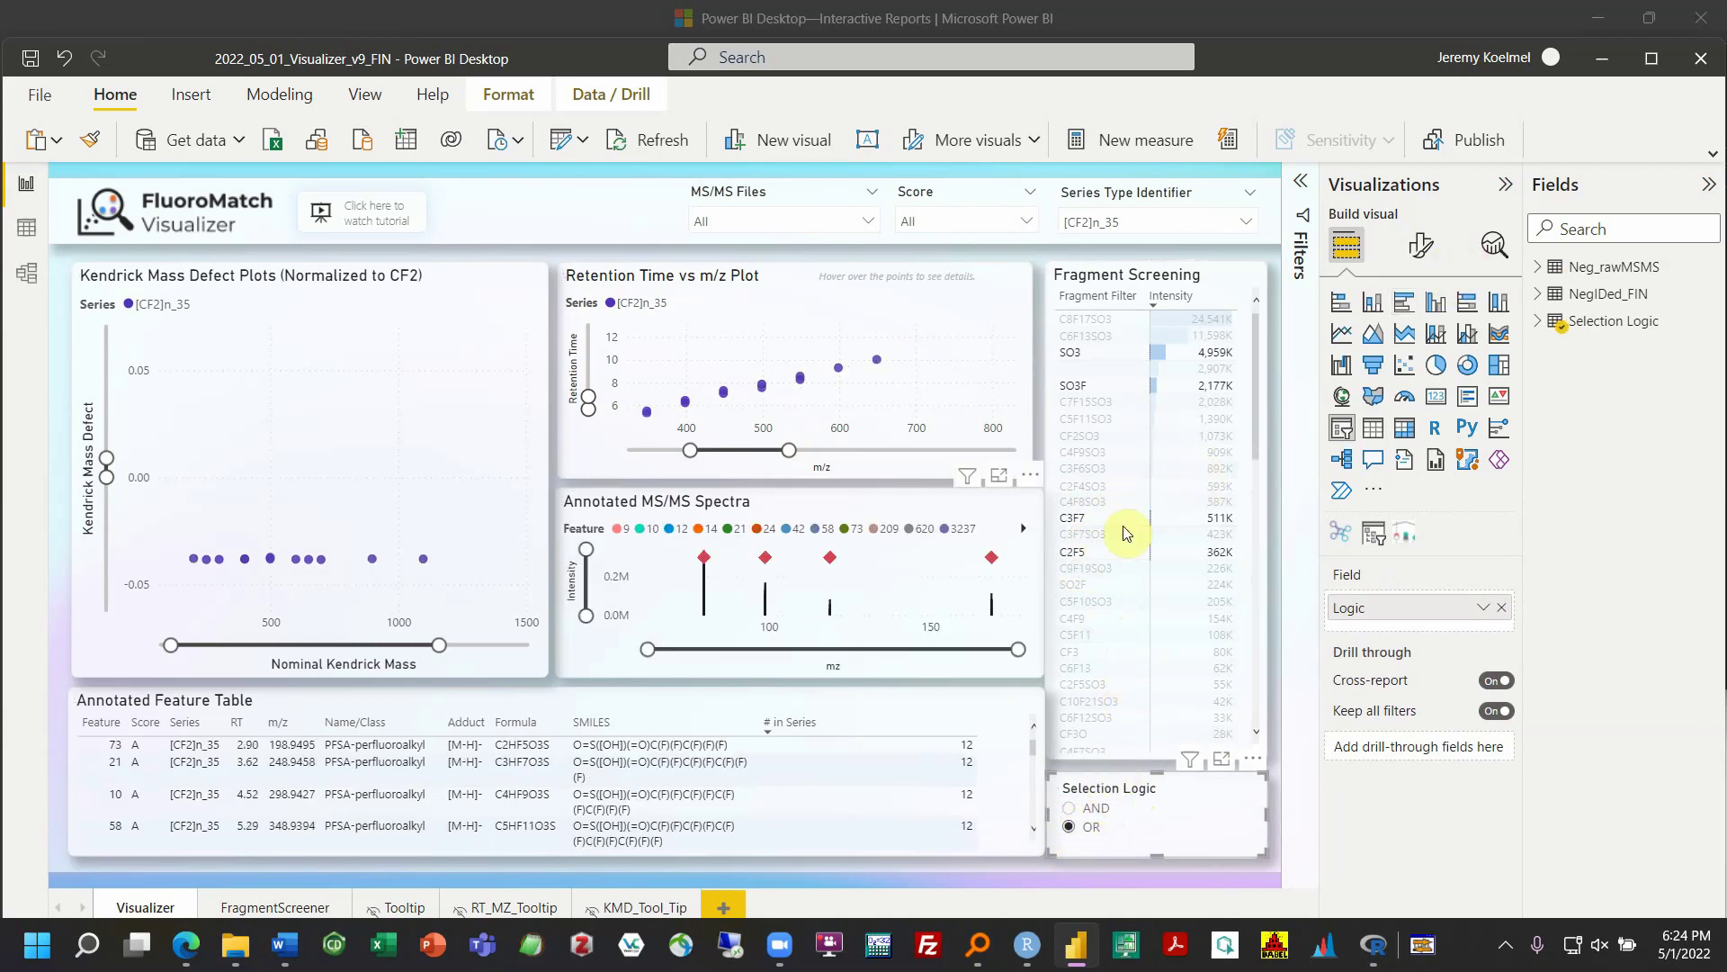
Sort the Annotated Feature Table by SMILES in ascending order
left_click(520, 662)
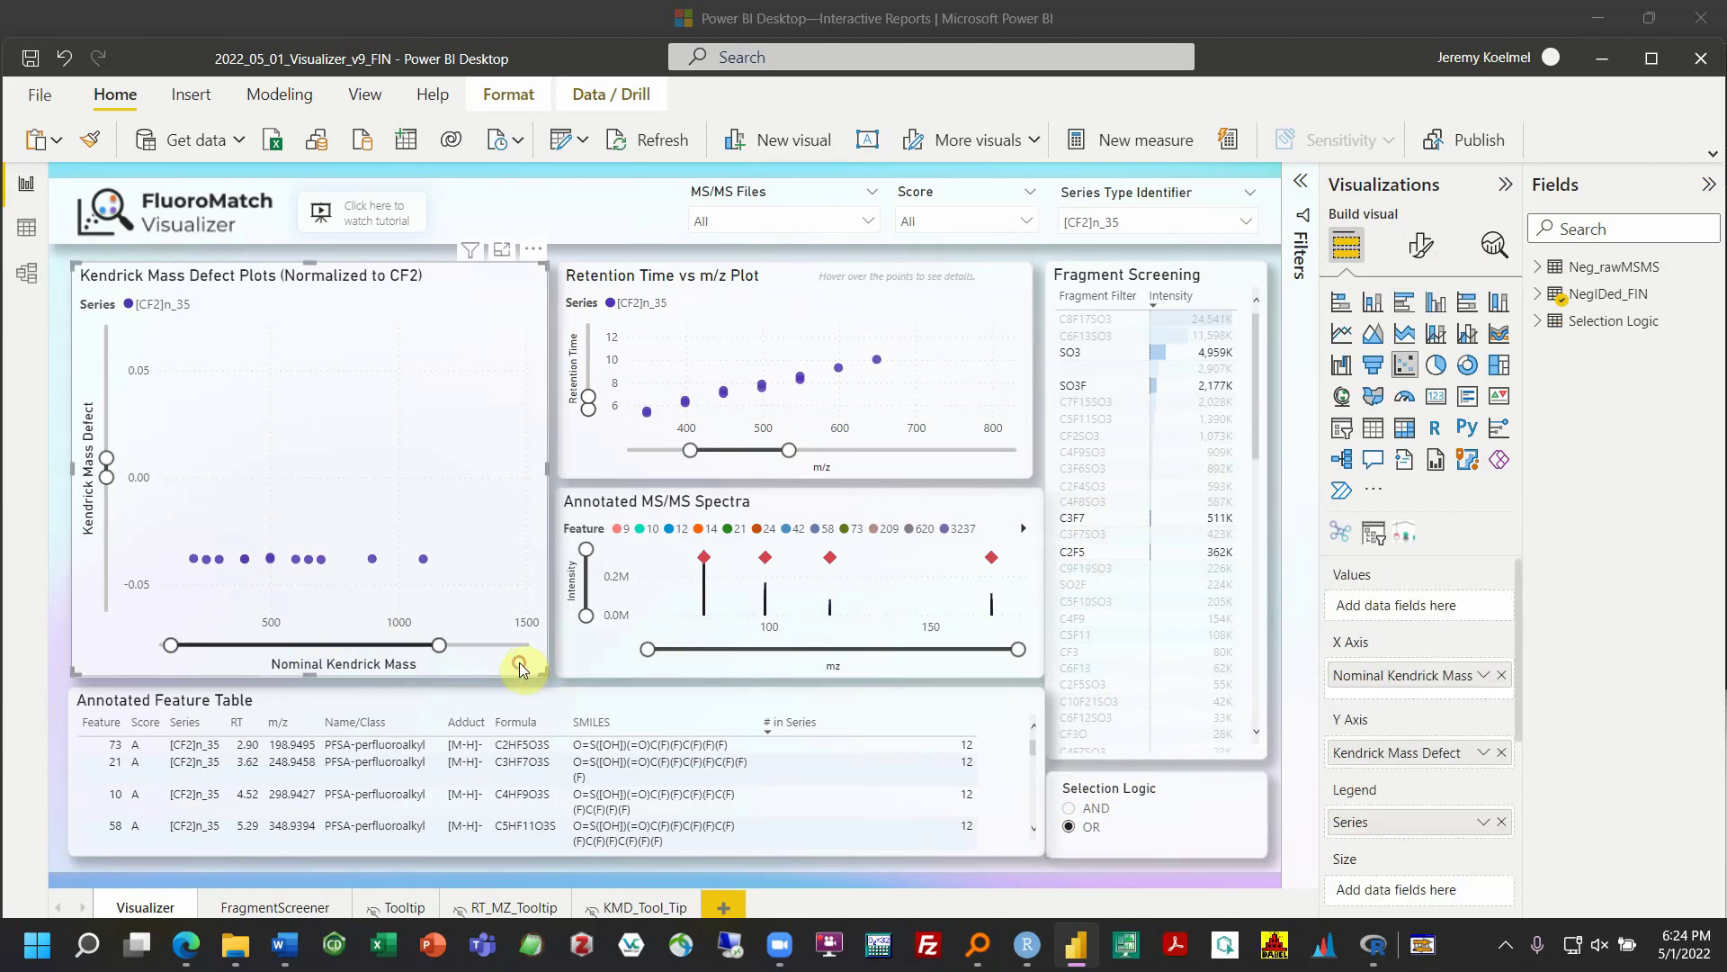
left_click(598, 655)
left_click(623, 715)
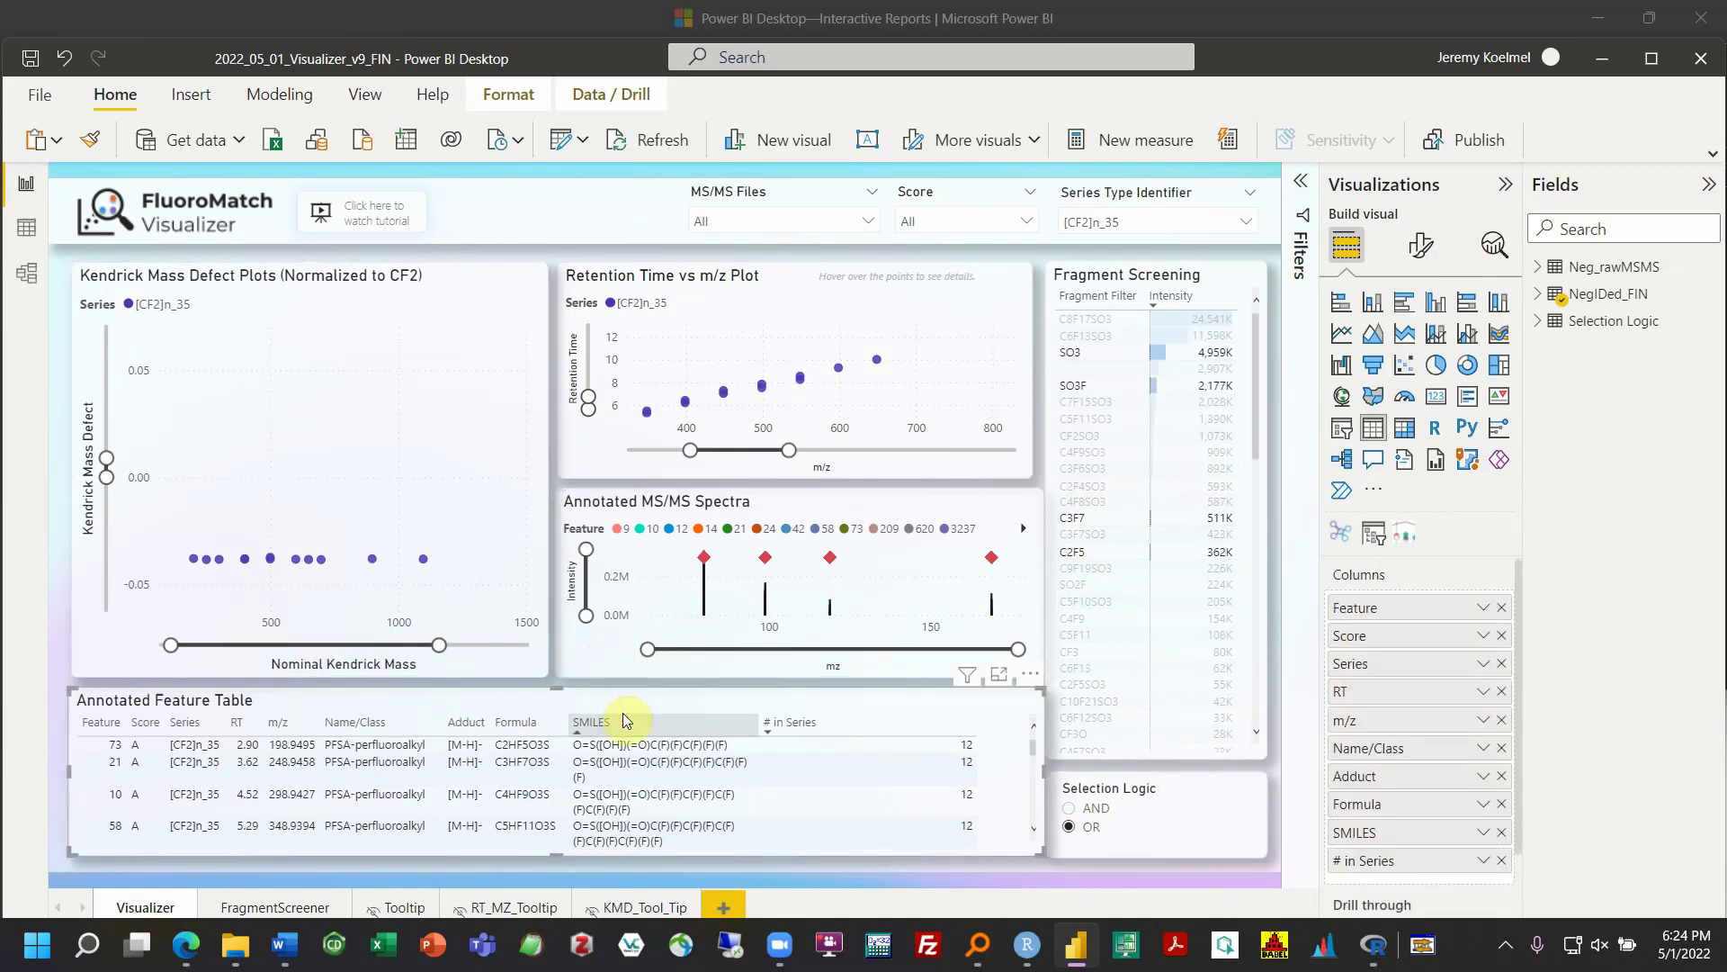
left_click(623, 715)
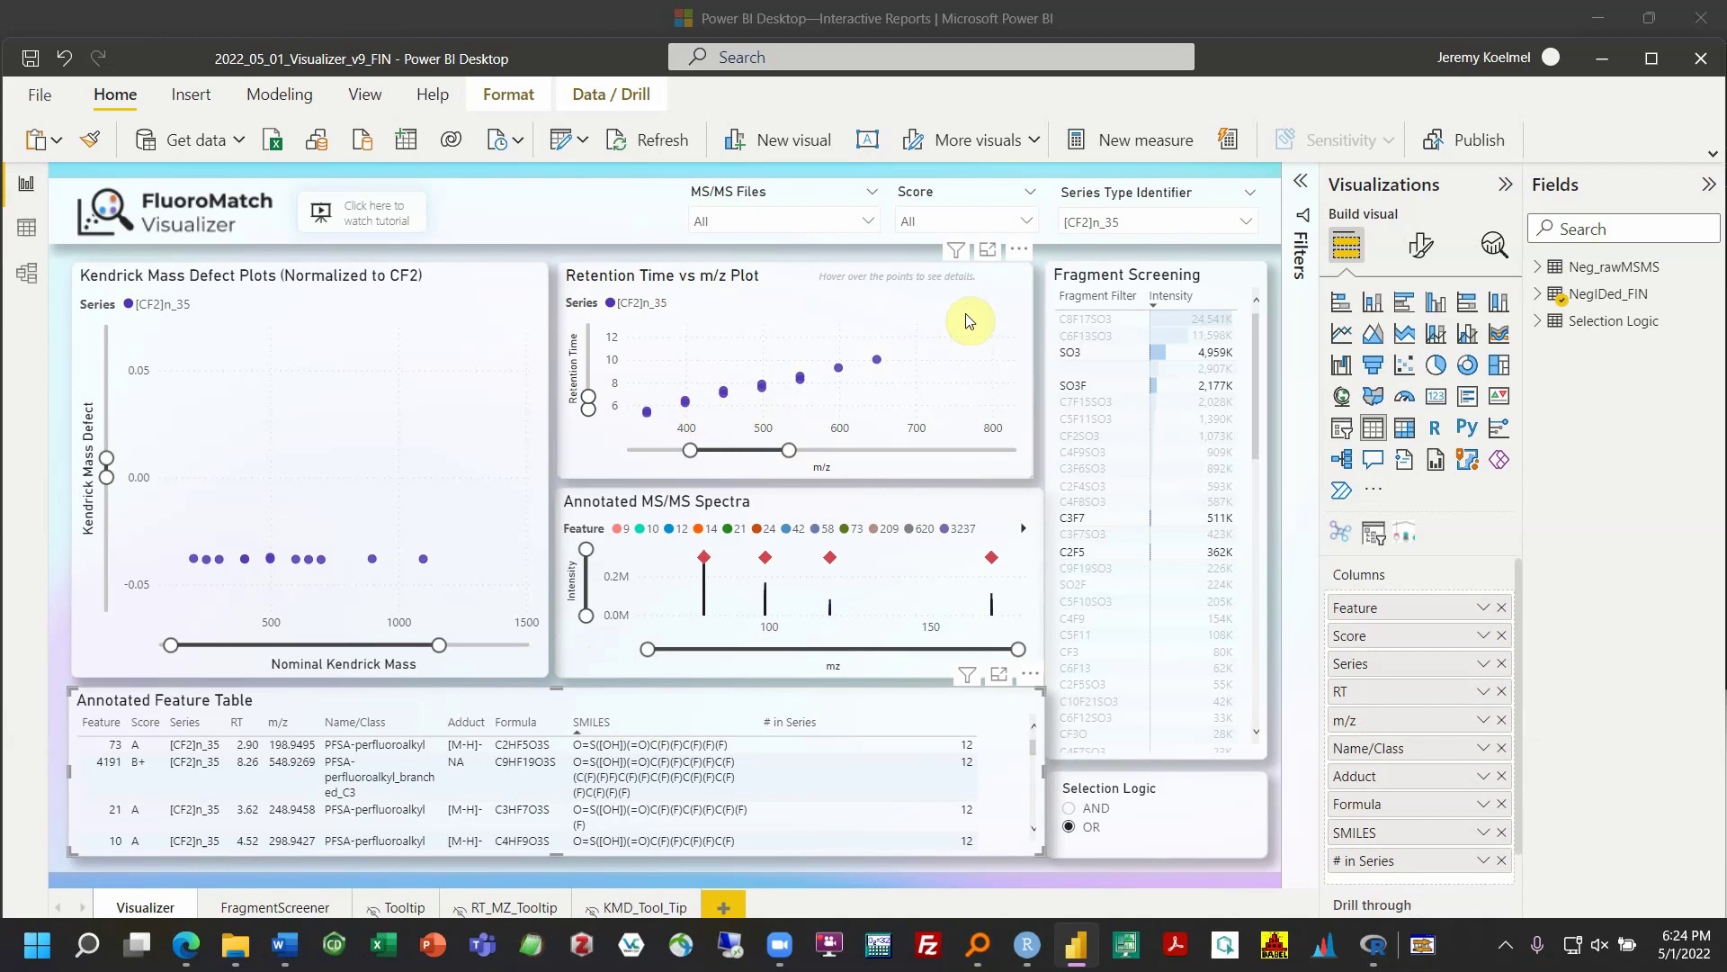
Switch the selection logic to AND and back to OR, and clear the fragment screening selection
left_click(1234, 278)
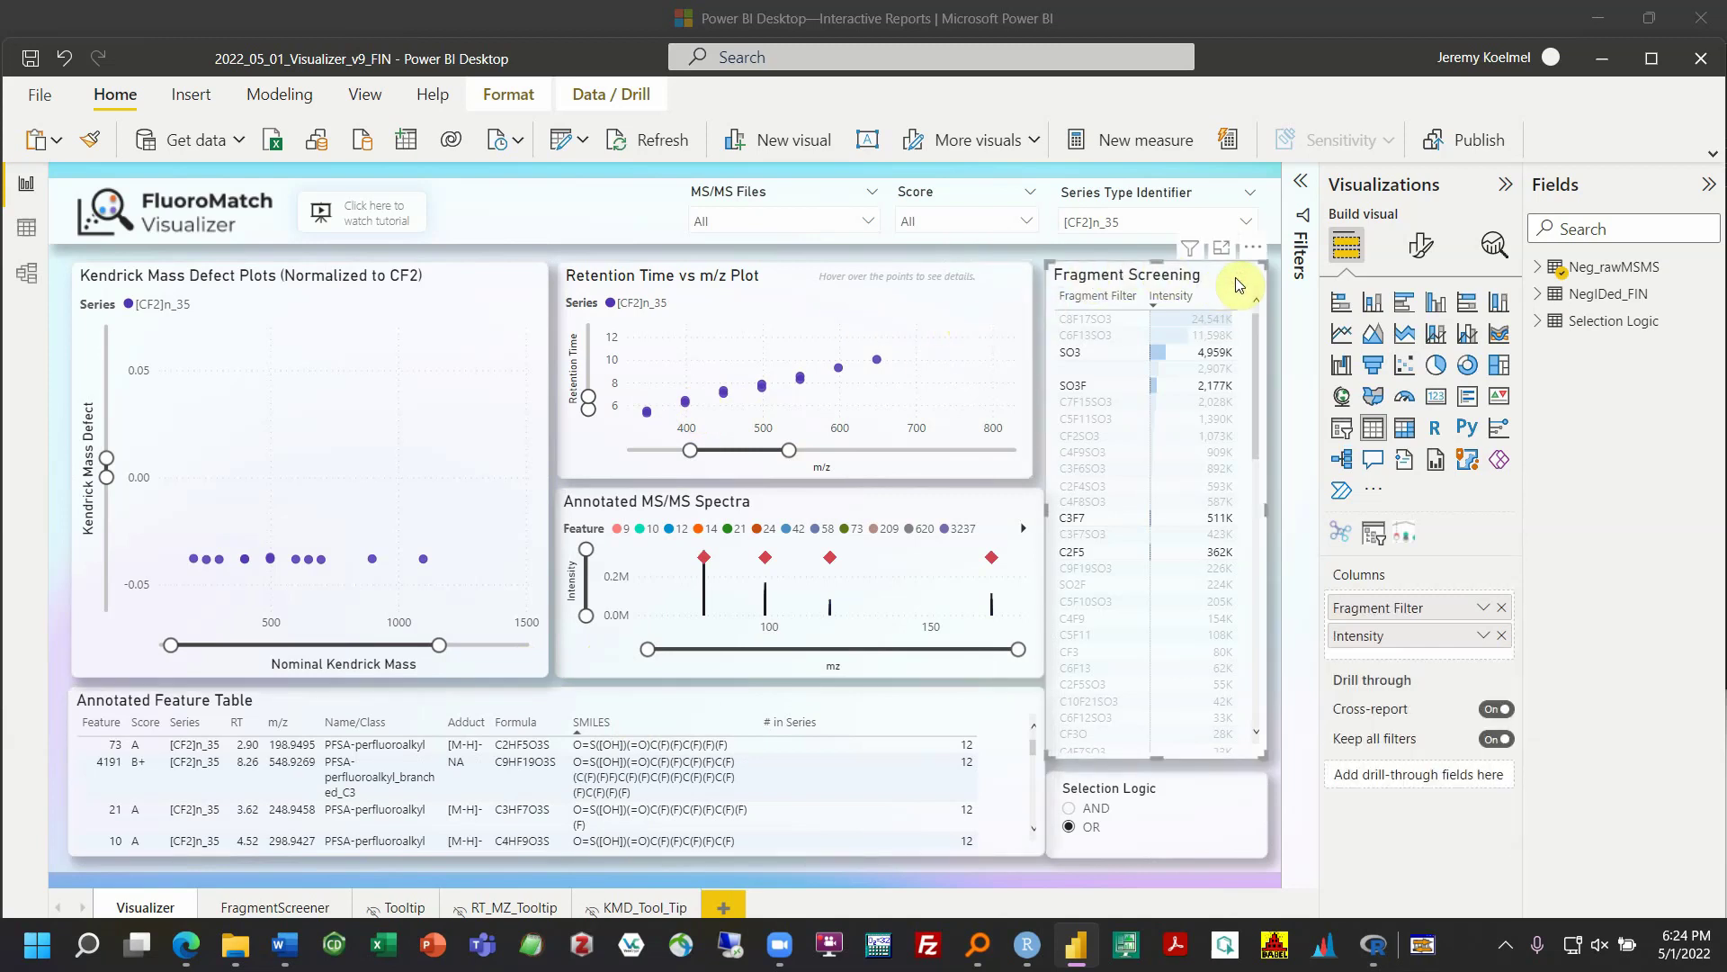
left_click(1070, 808)
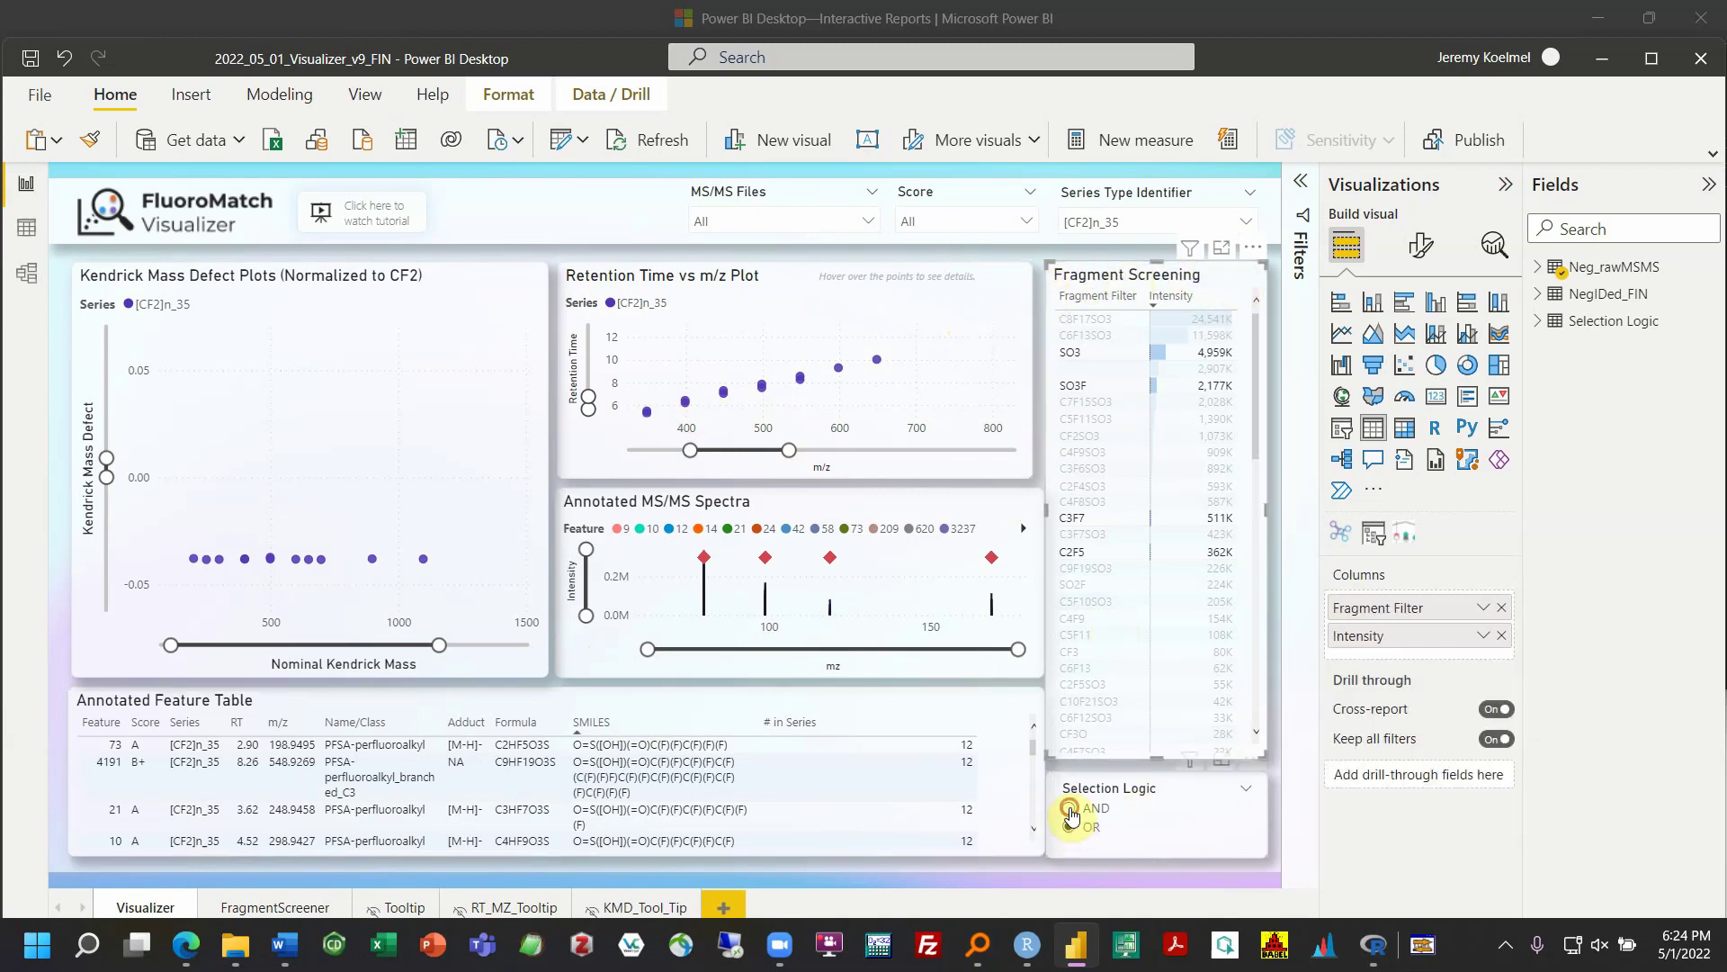
left_click(1070, 826)
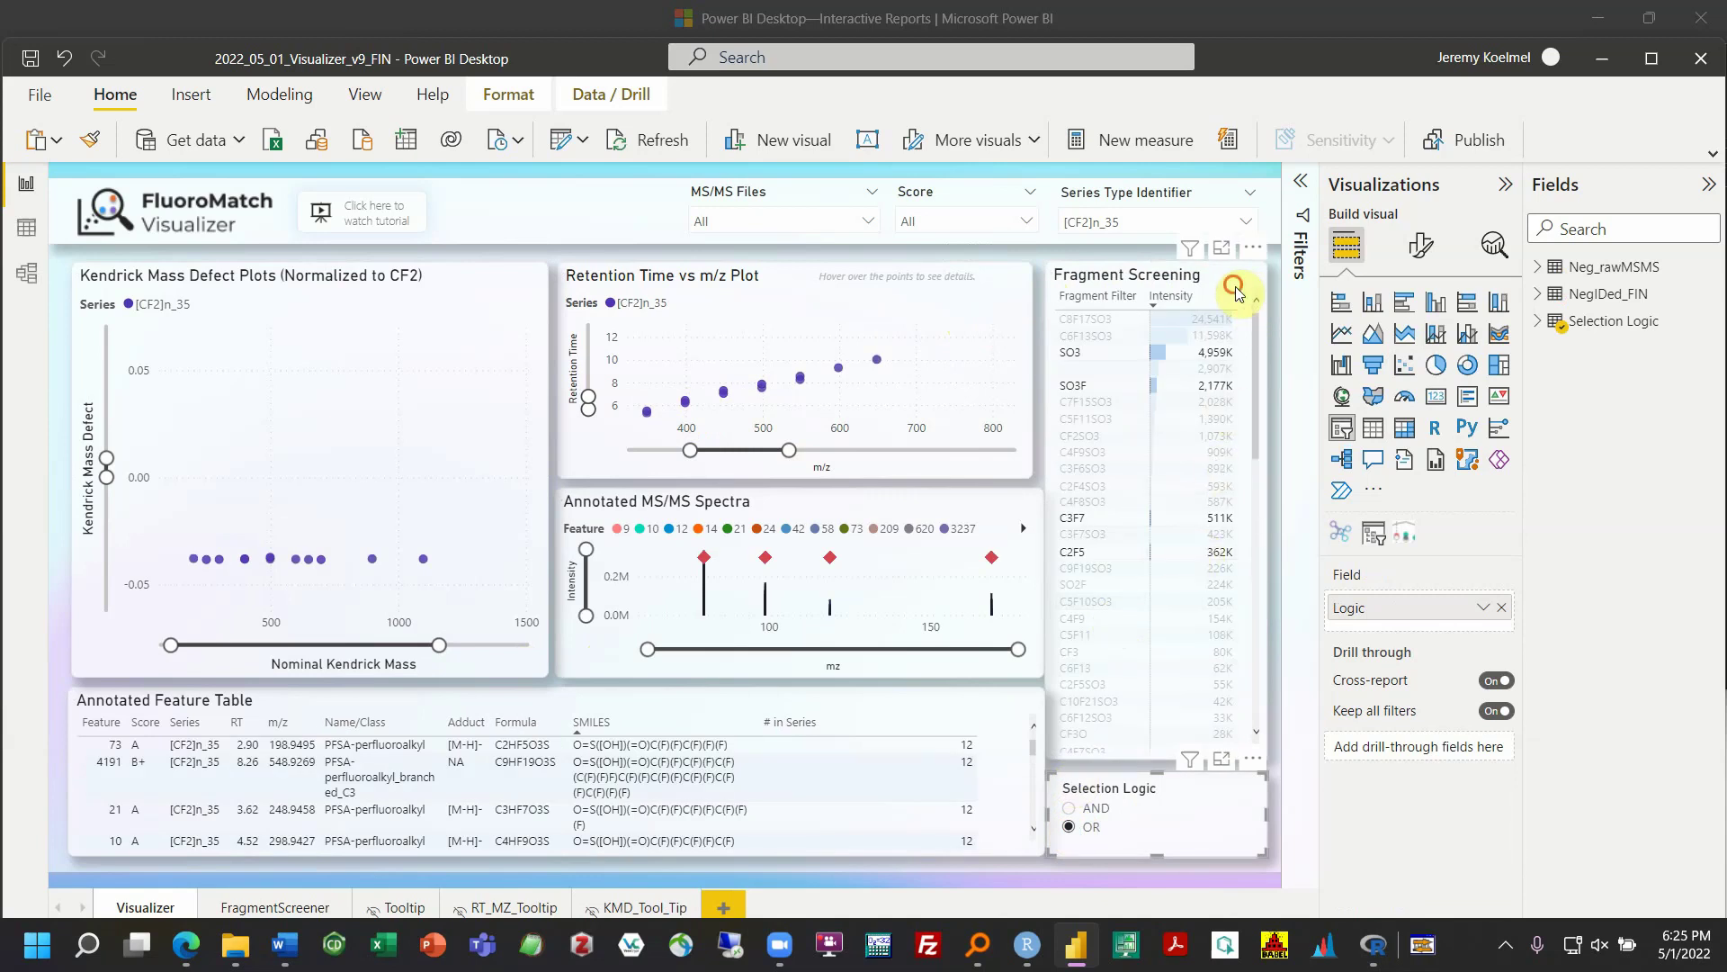
left_click(1016, 315)
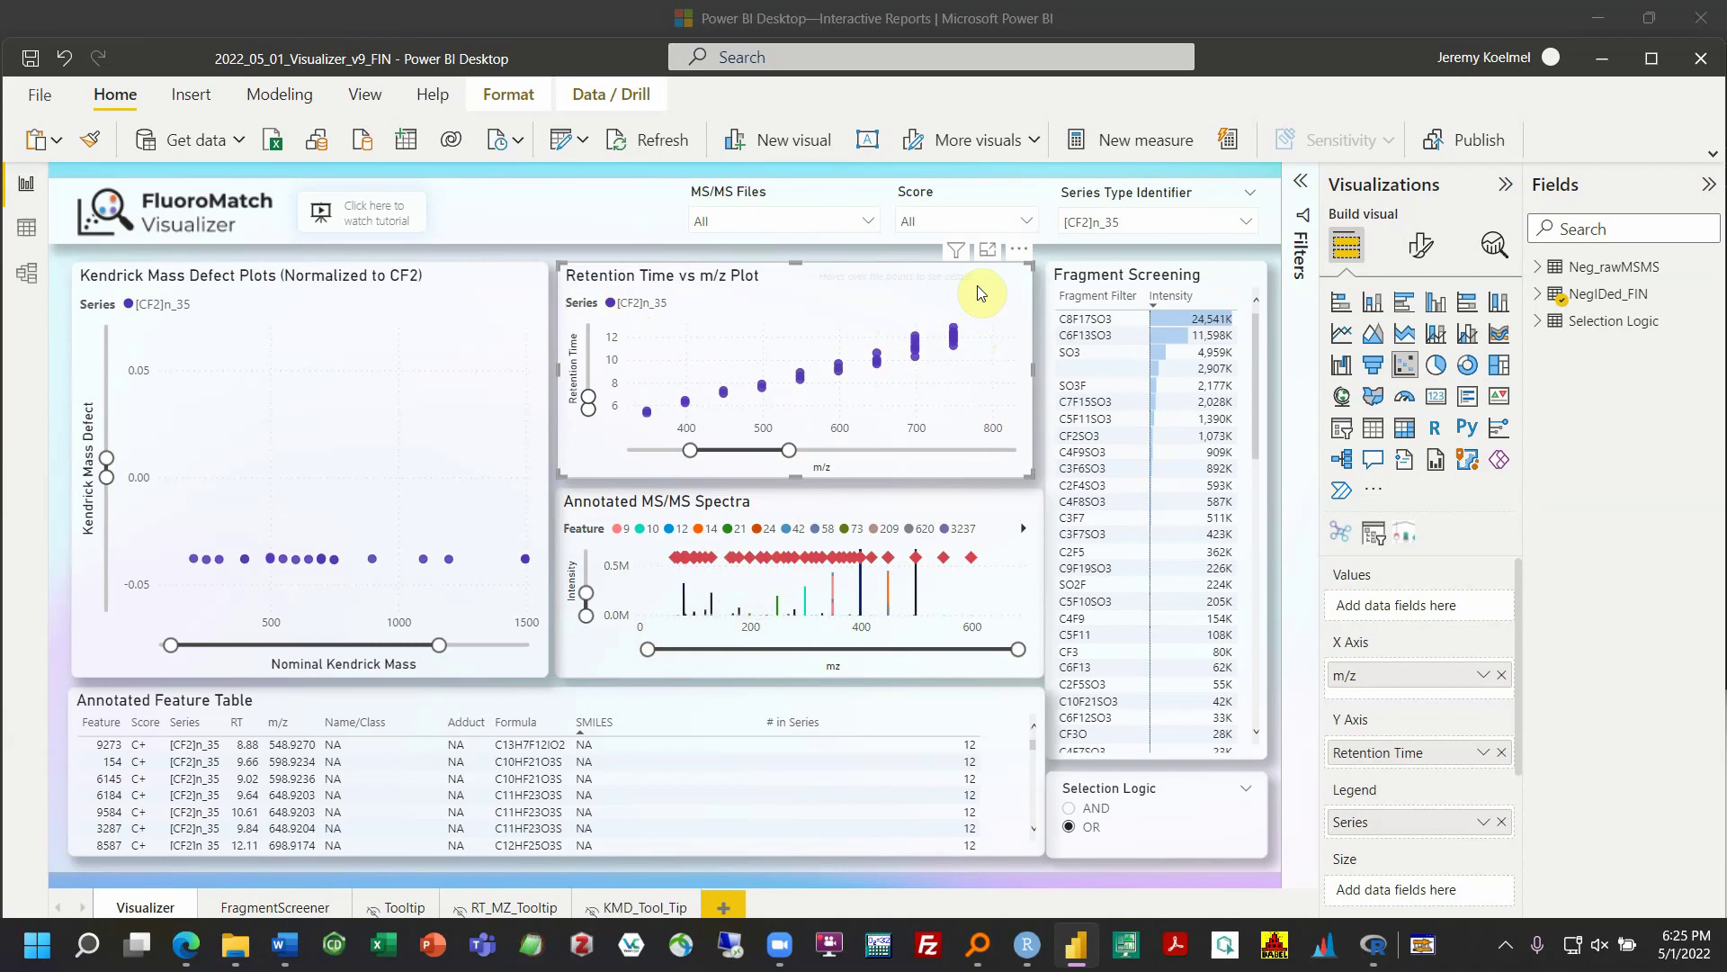
Switch to PowerPoint, start a blank presentation and delete the title and subtitle placeholders from its slide
left_click(436, 952)
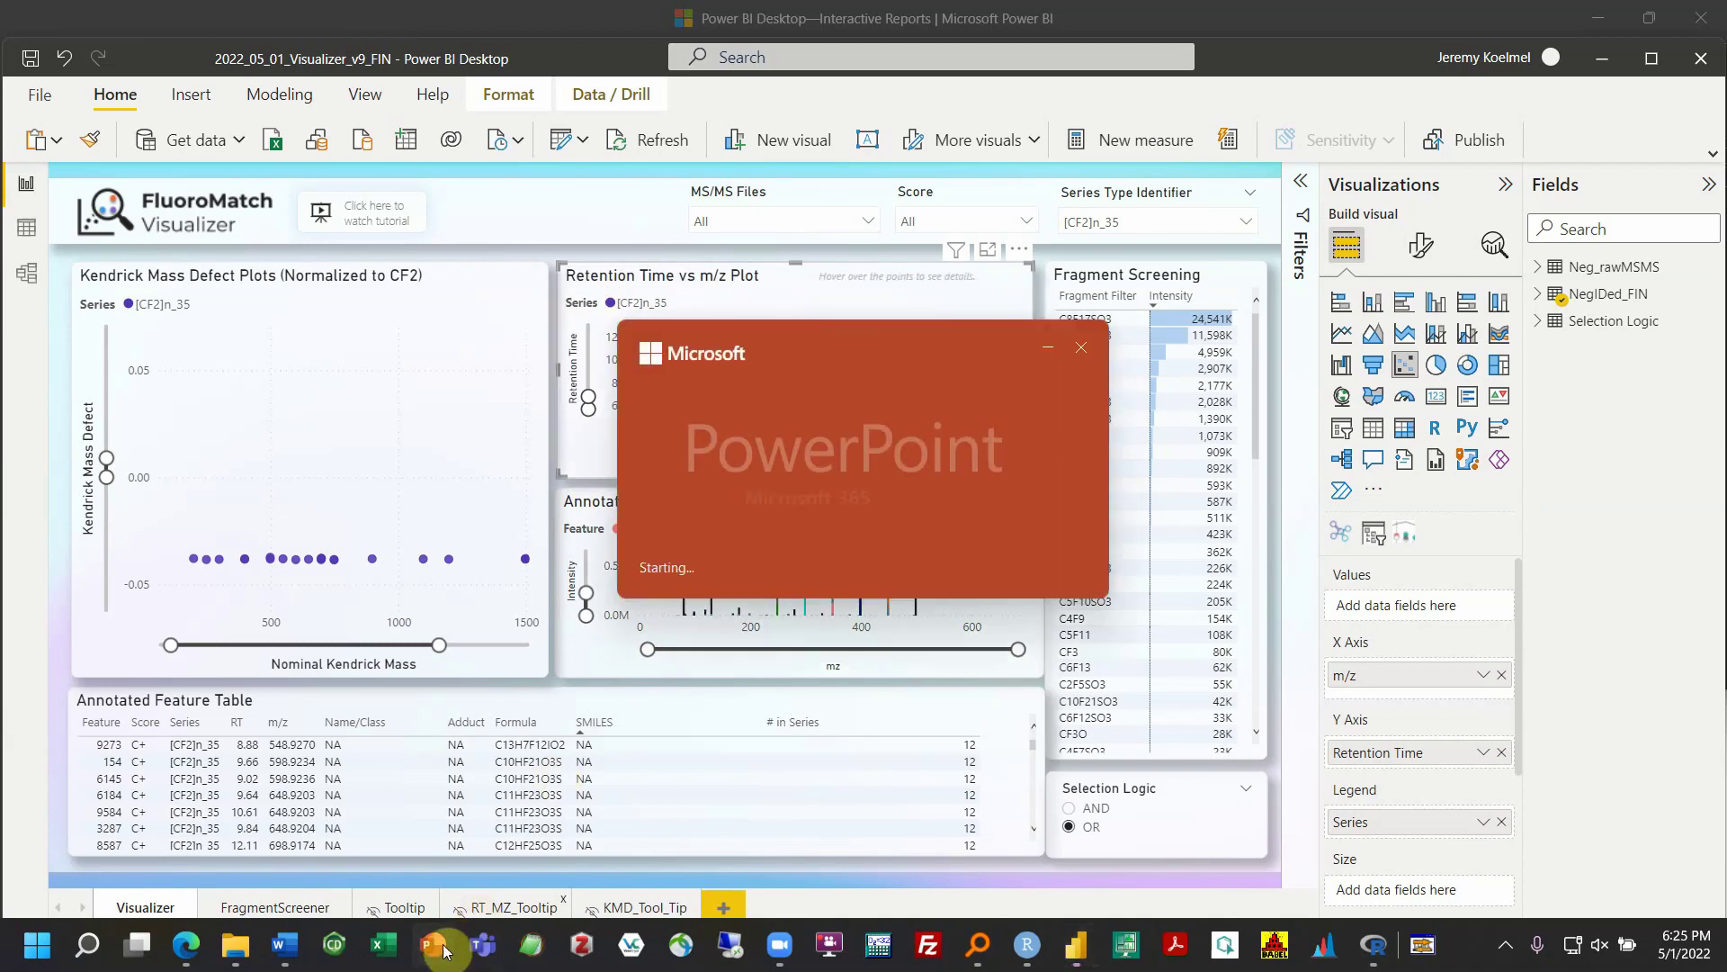
left_click(468, 342)
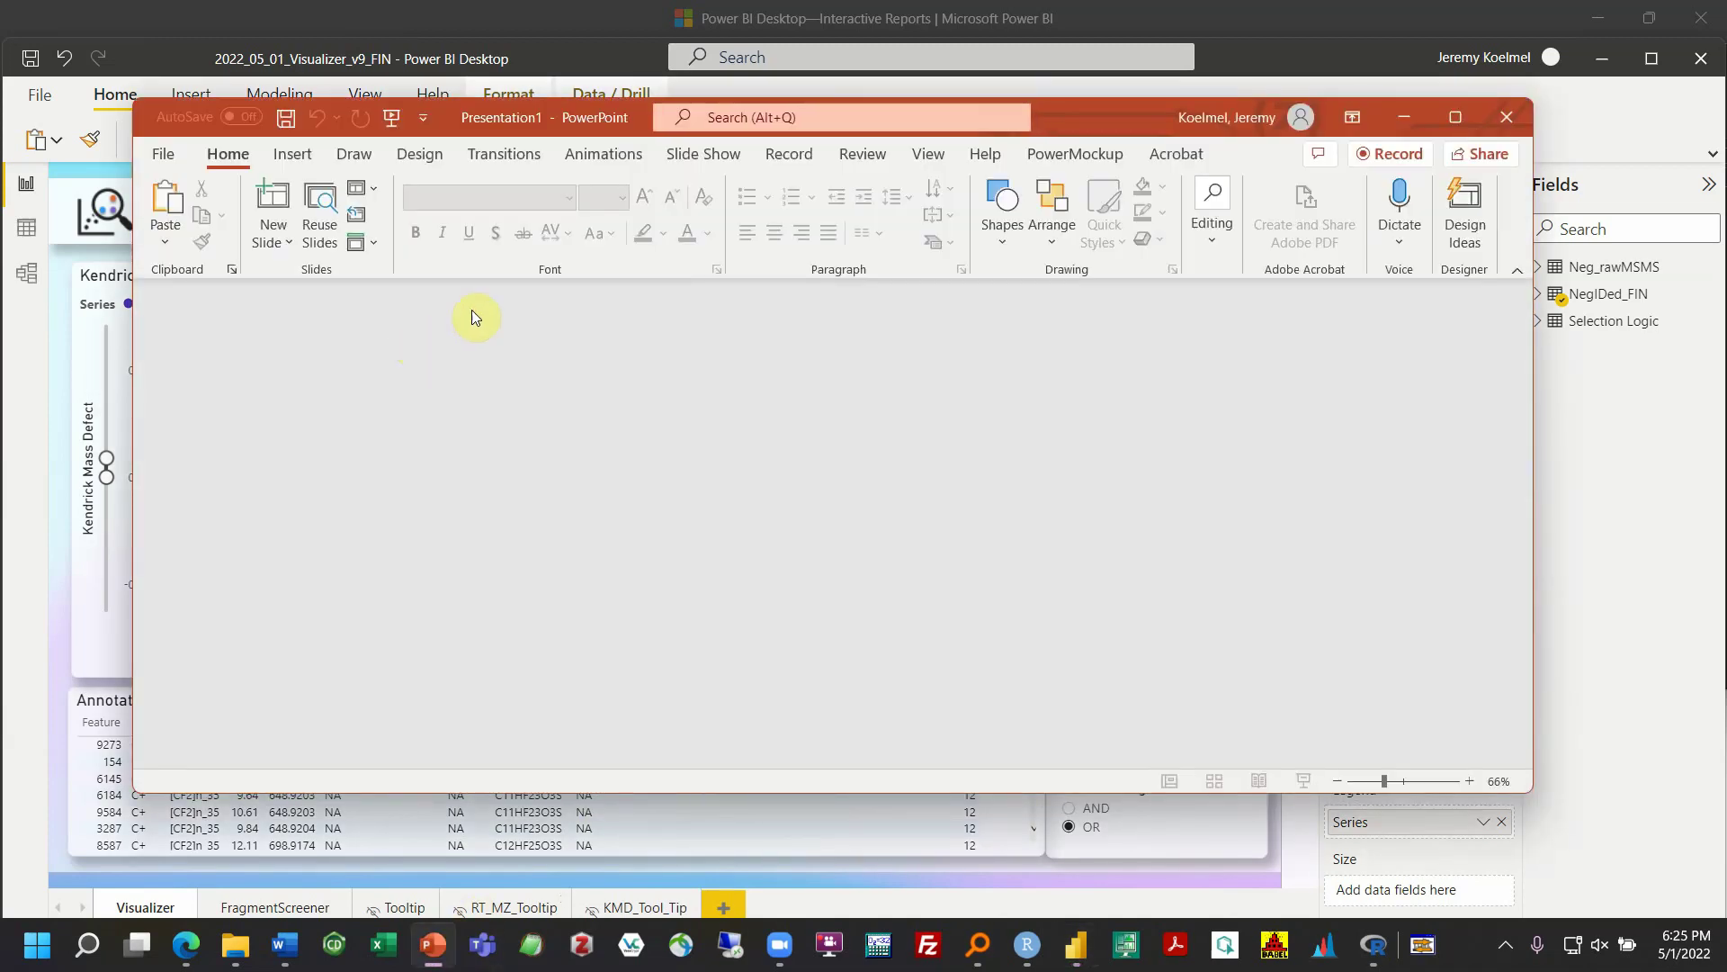
left_click_drag(489, 126, 611, 342)
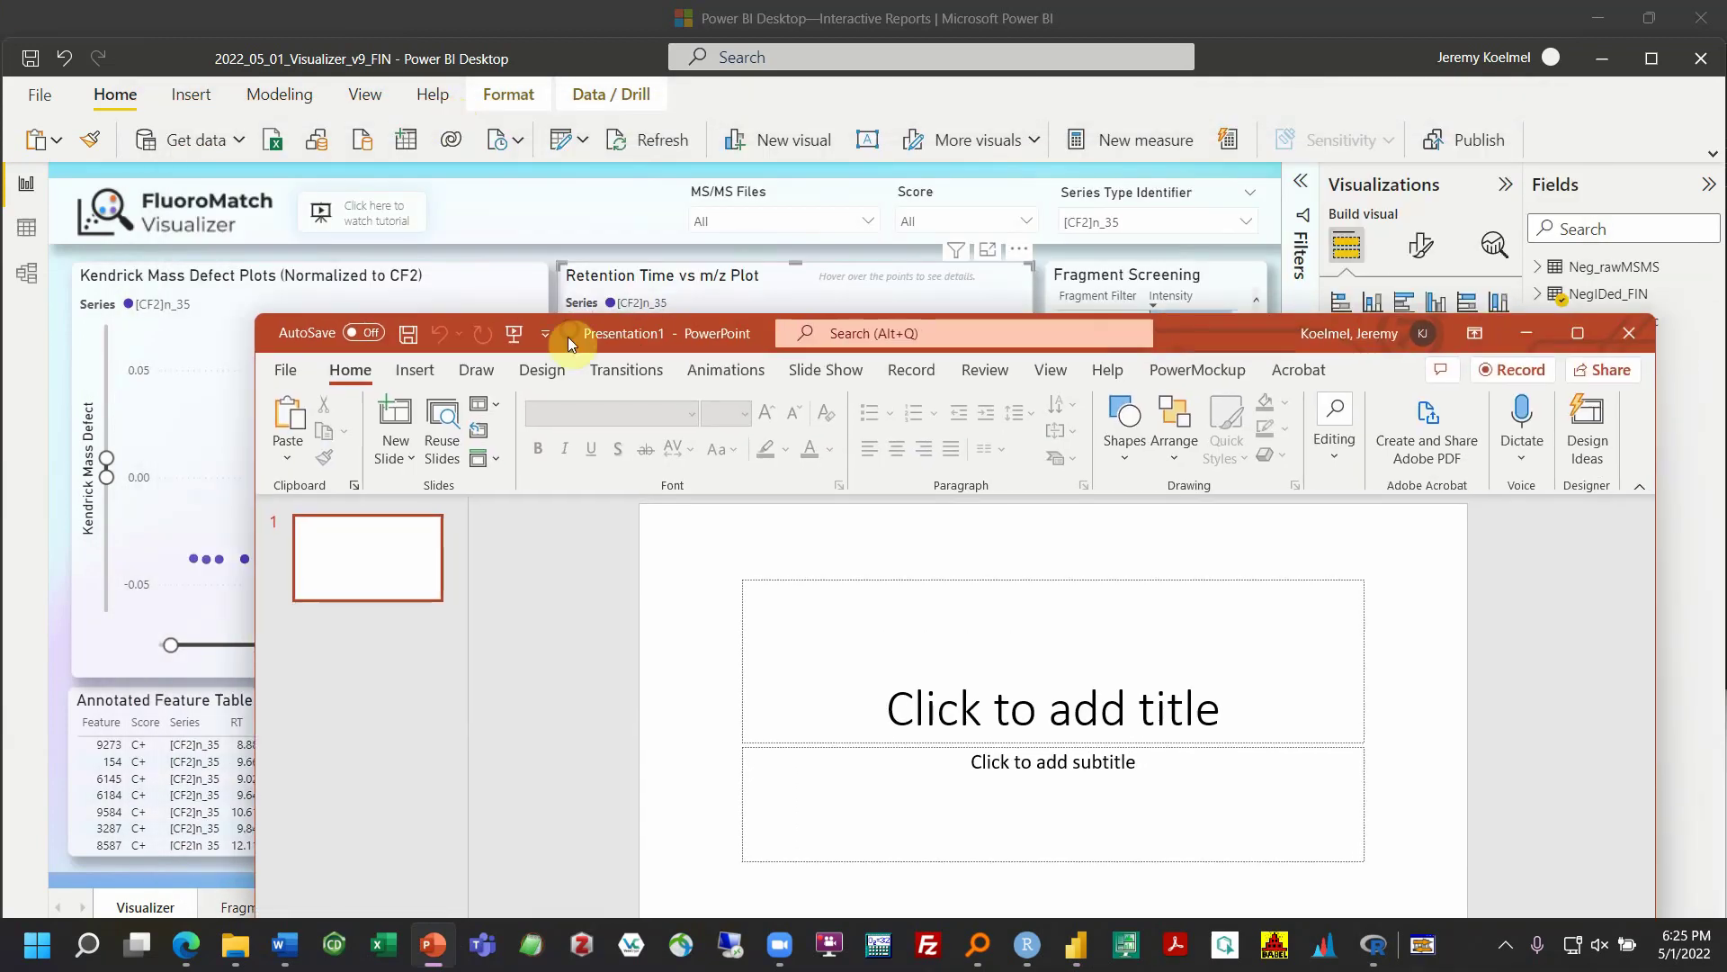
left_click(732, 579)
left_click_drag(514, 540, 1314, 913)
key("Delete")
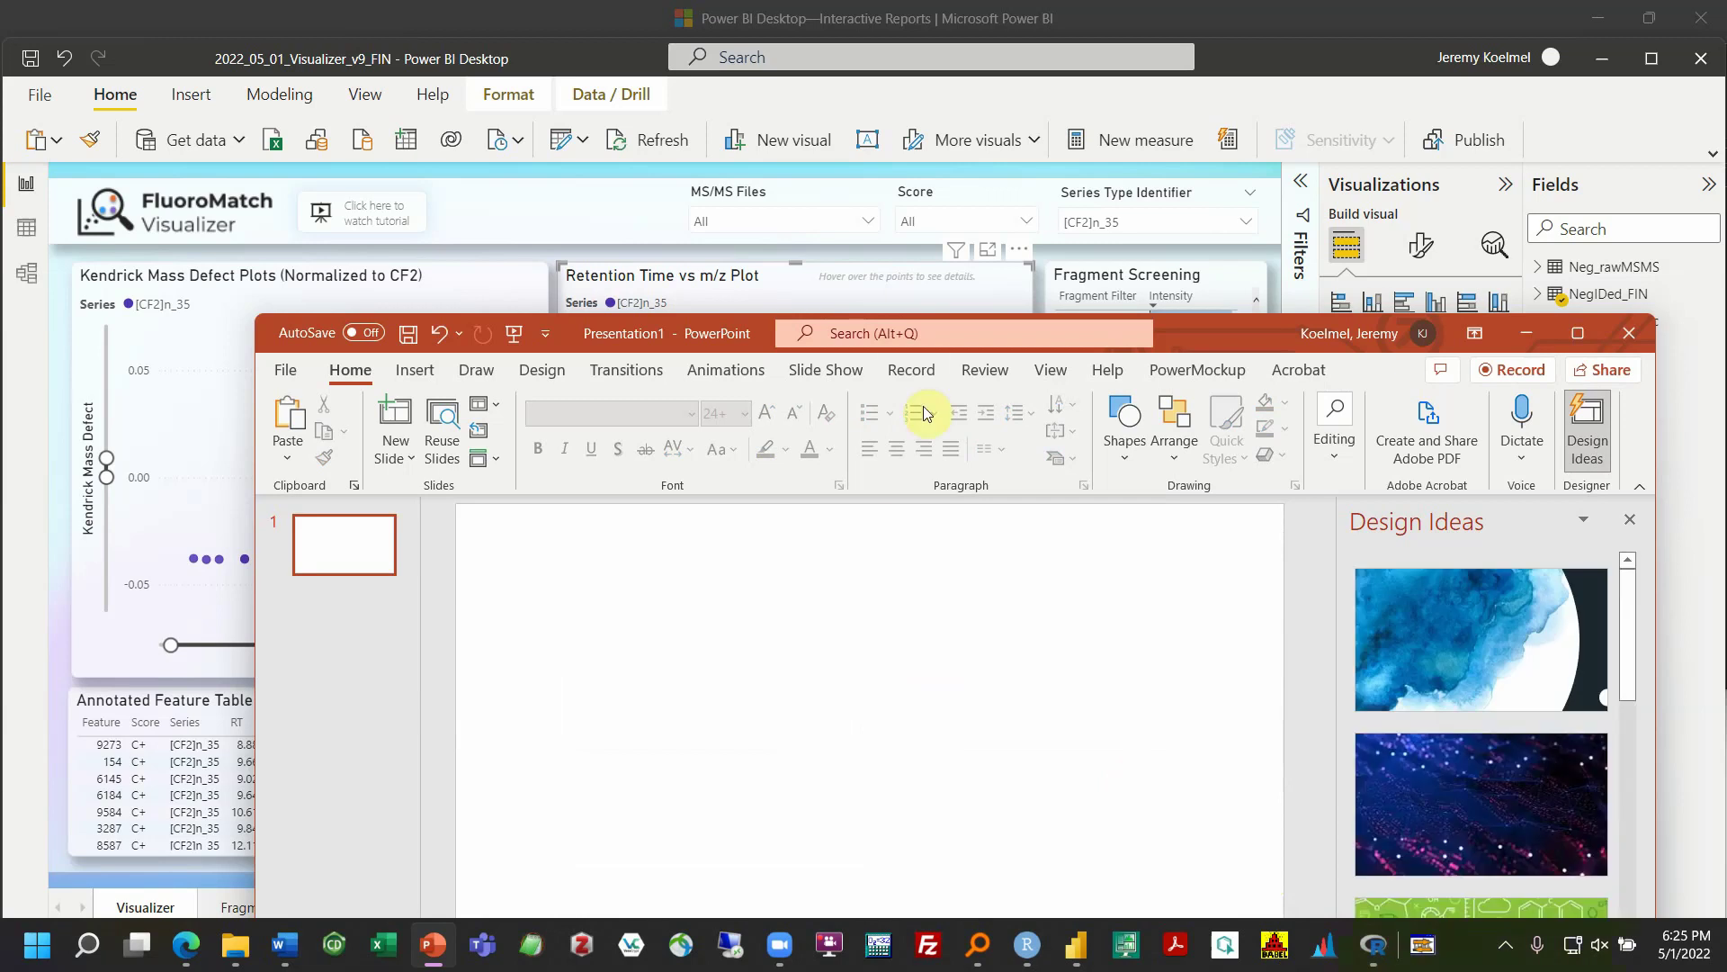
Add a text box with the note "PFSA 35, All are correct" near the upper edge of the slide
left_click(414, 370)
left_click(1241, 425)
left_click(599, 565)
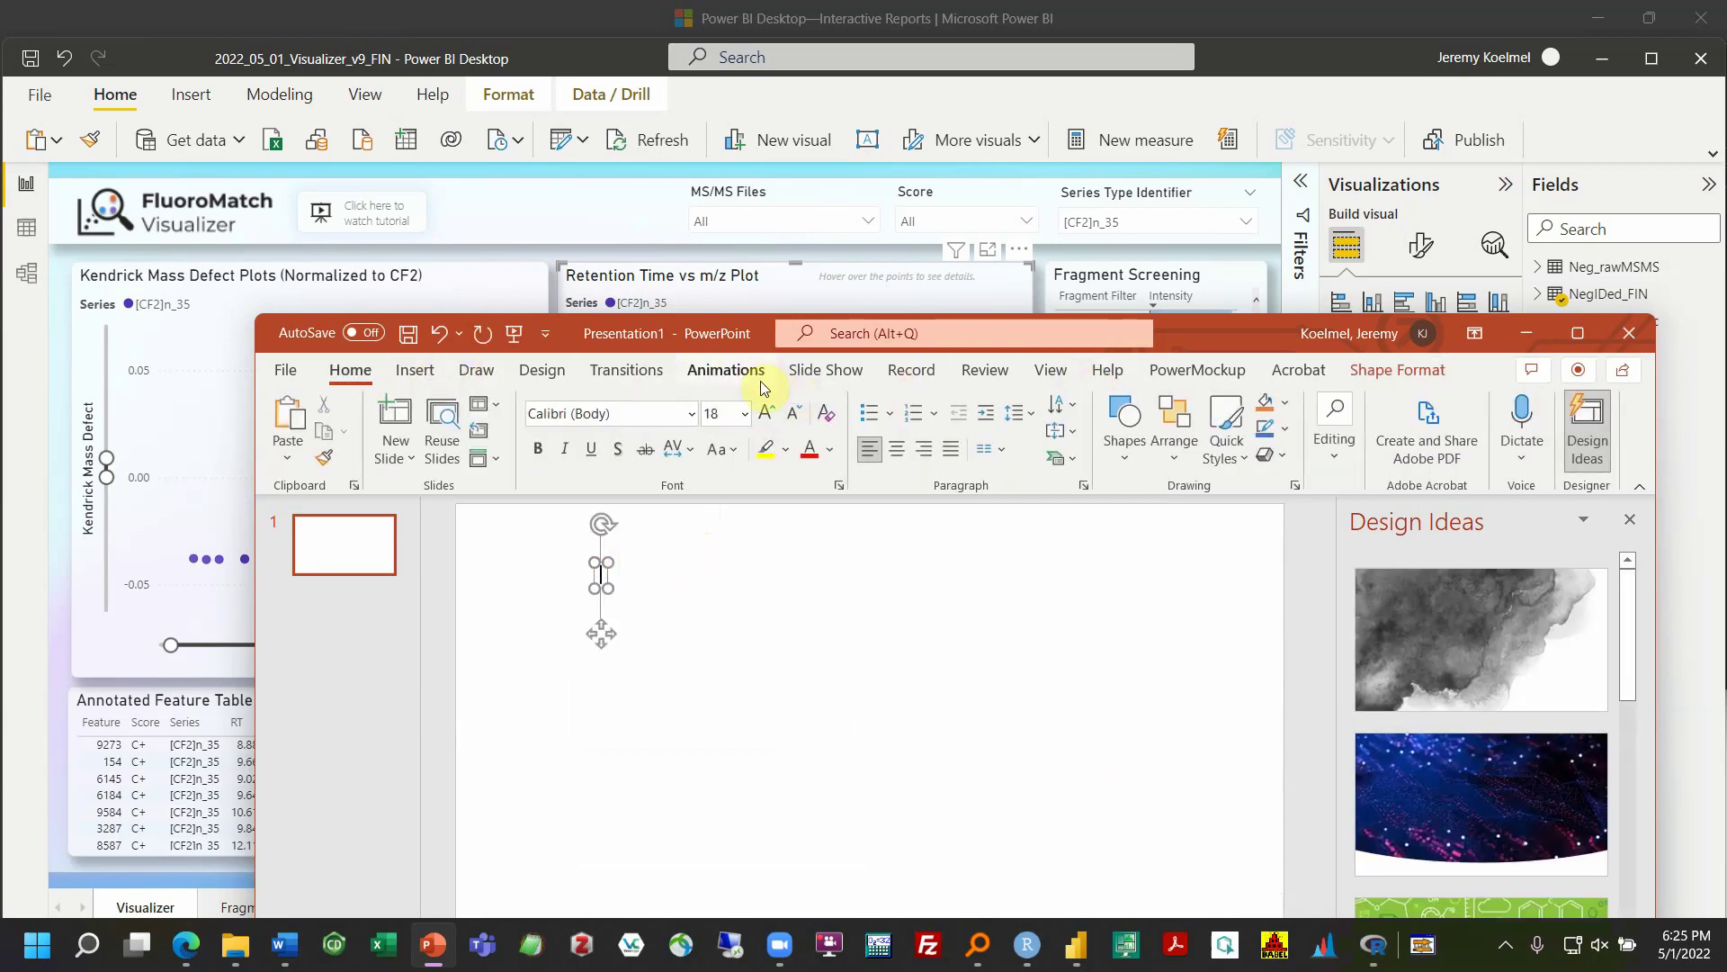
type("PFSA")
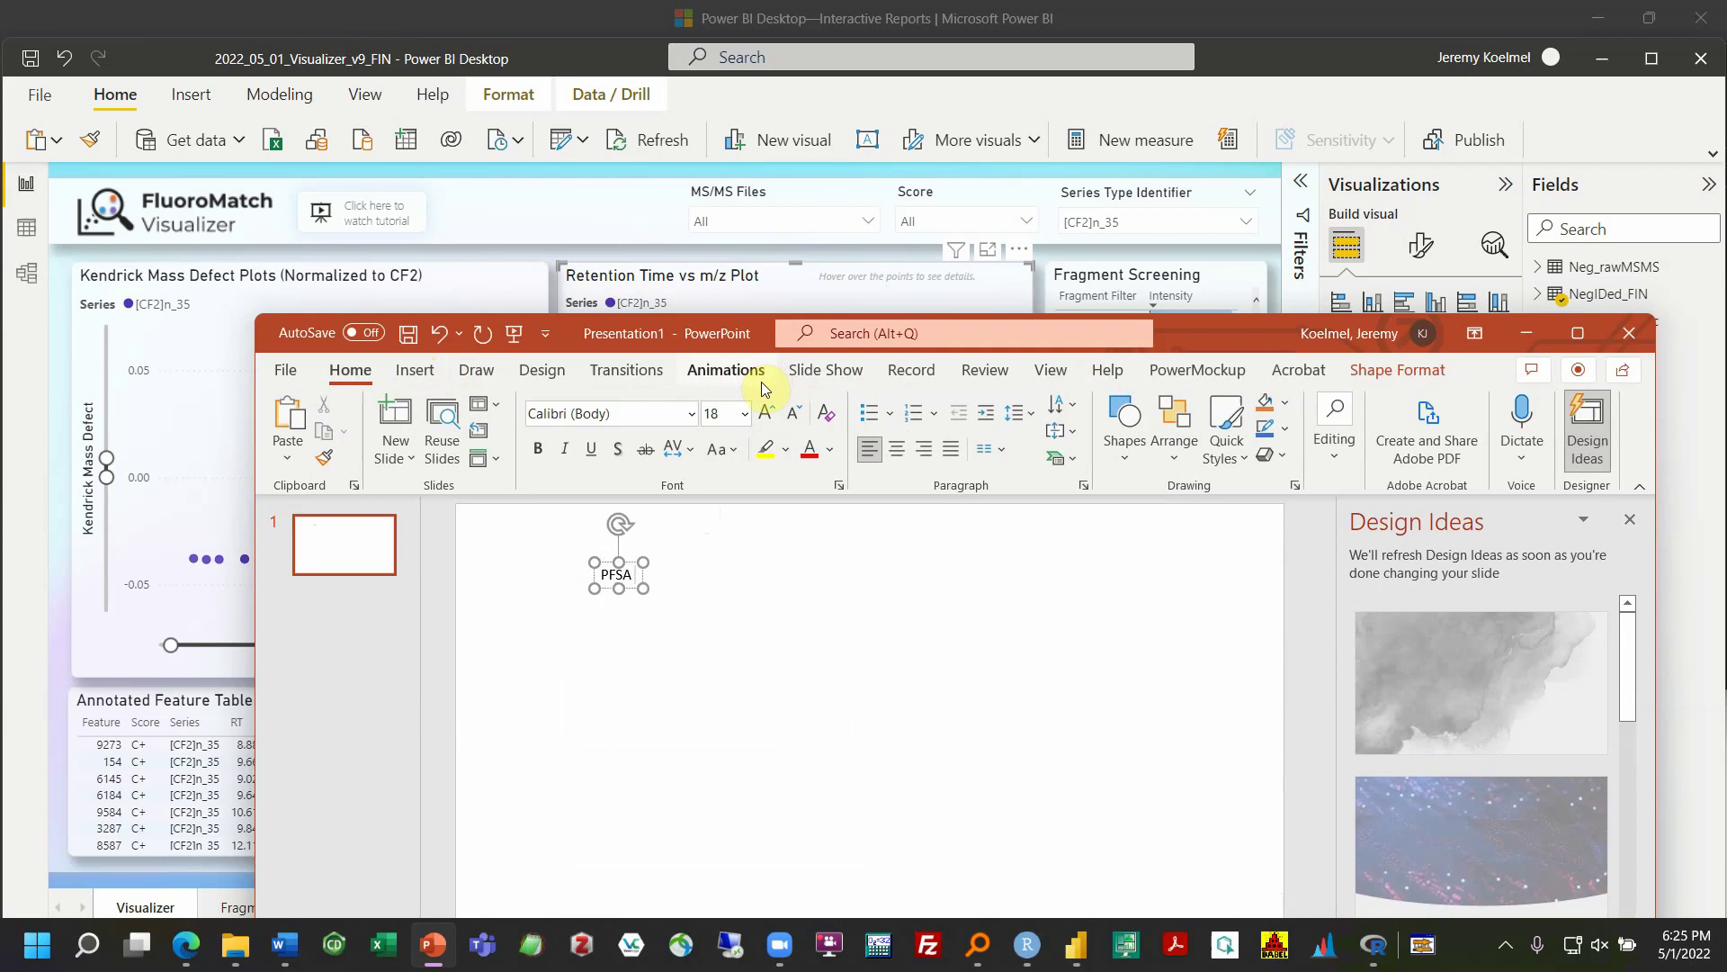
type(" 35, All are correct")
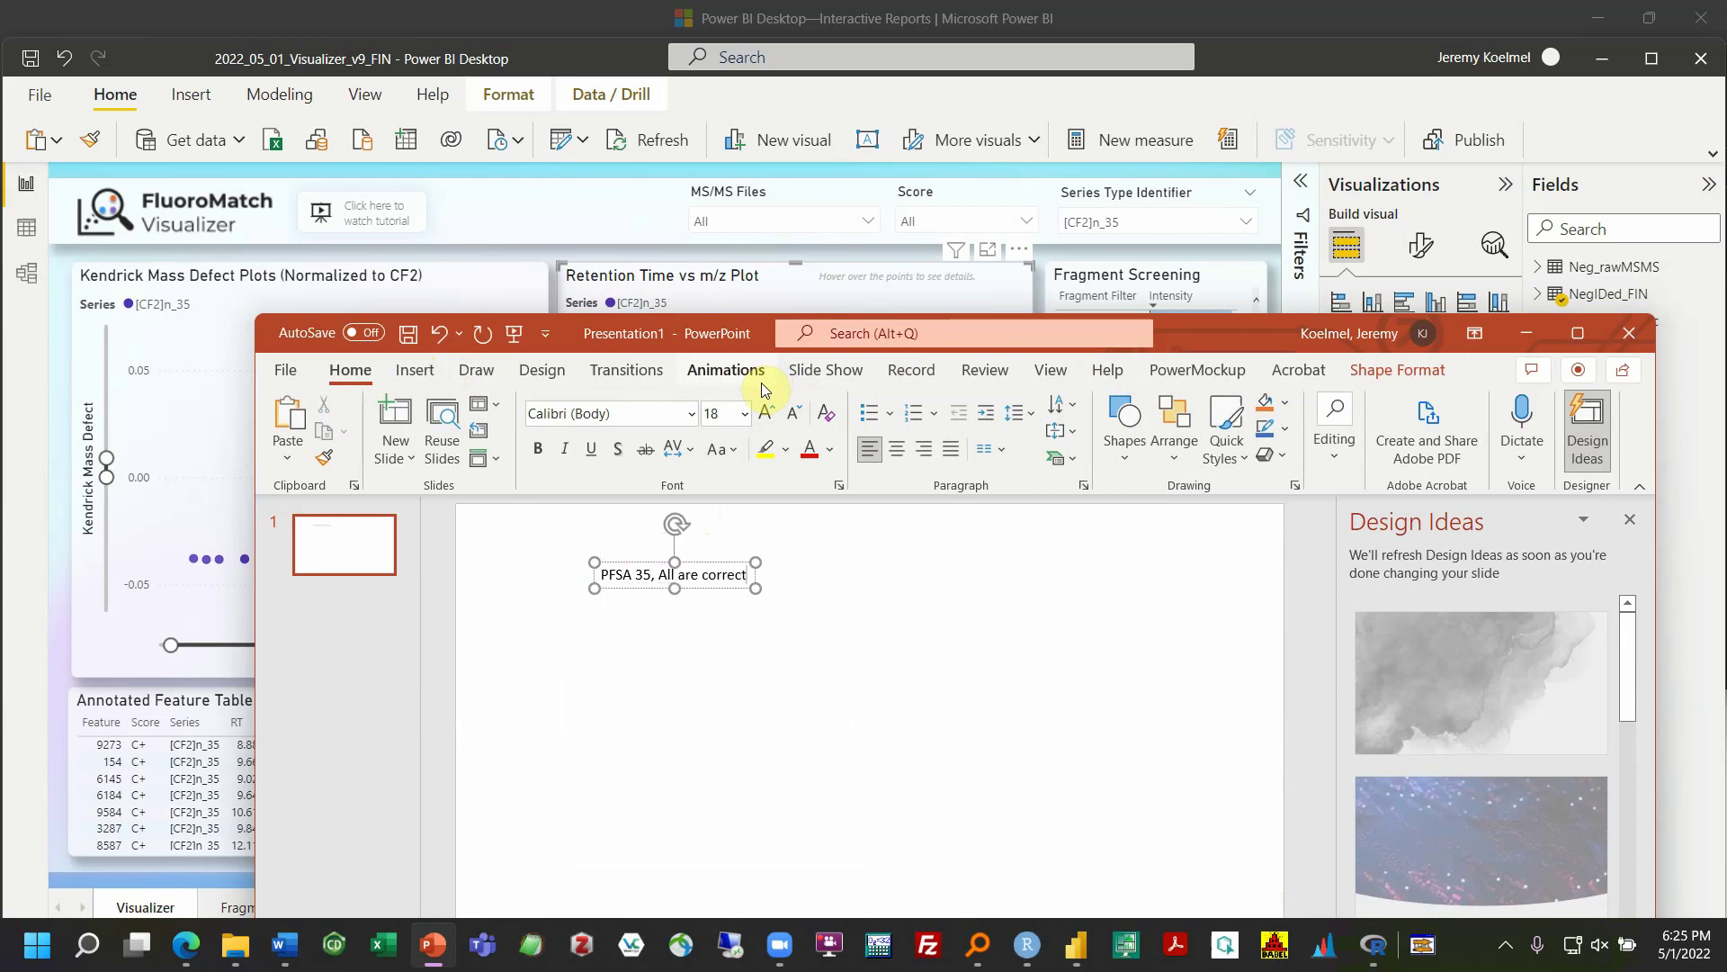
Return to Power BI Desktop and remove [CF2]n_35 from the Series Type Identifier filter
left_click(613, 223)
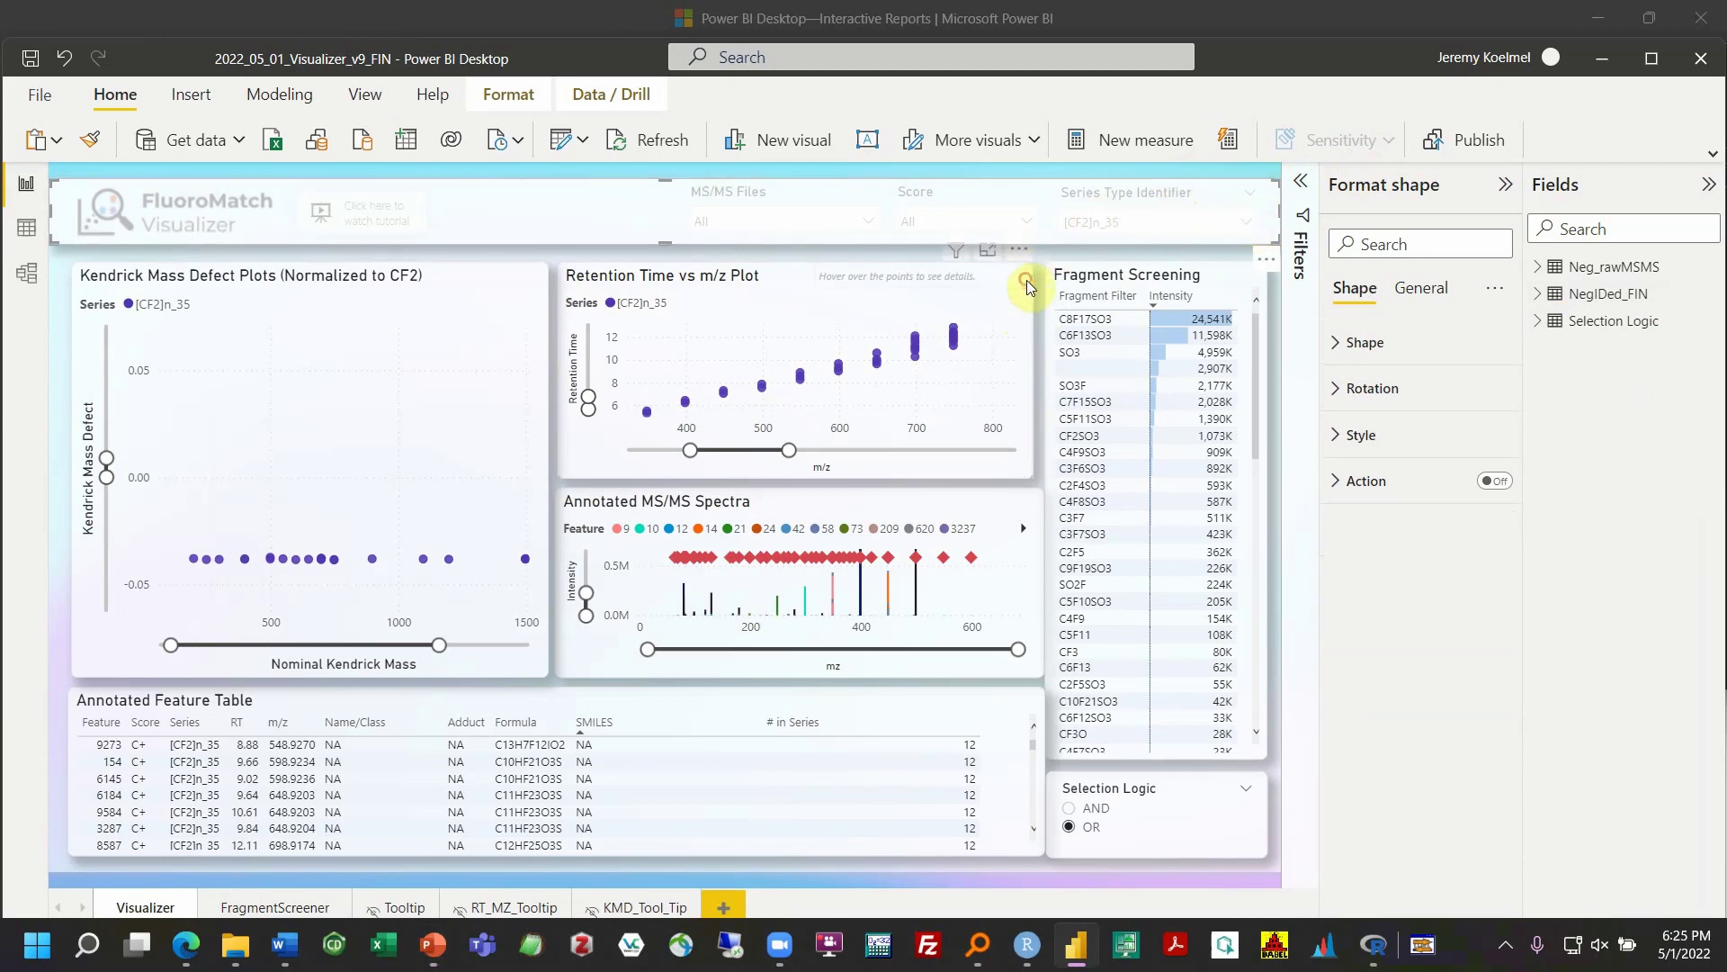
left_click(1238, 222)
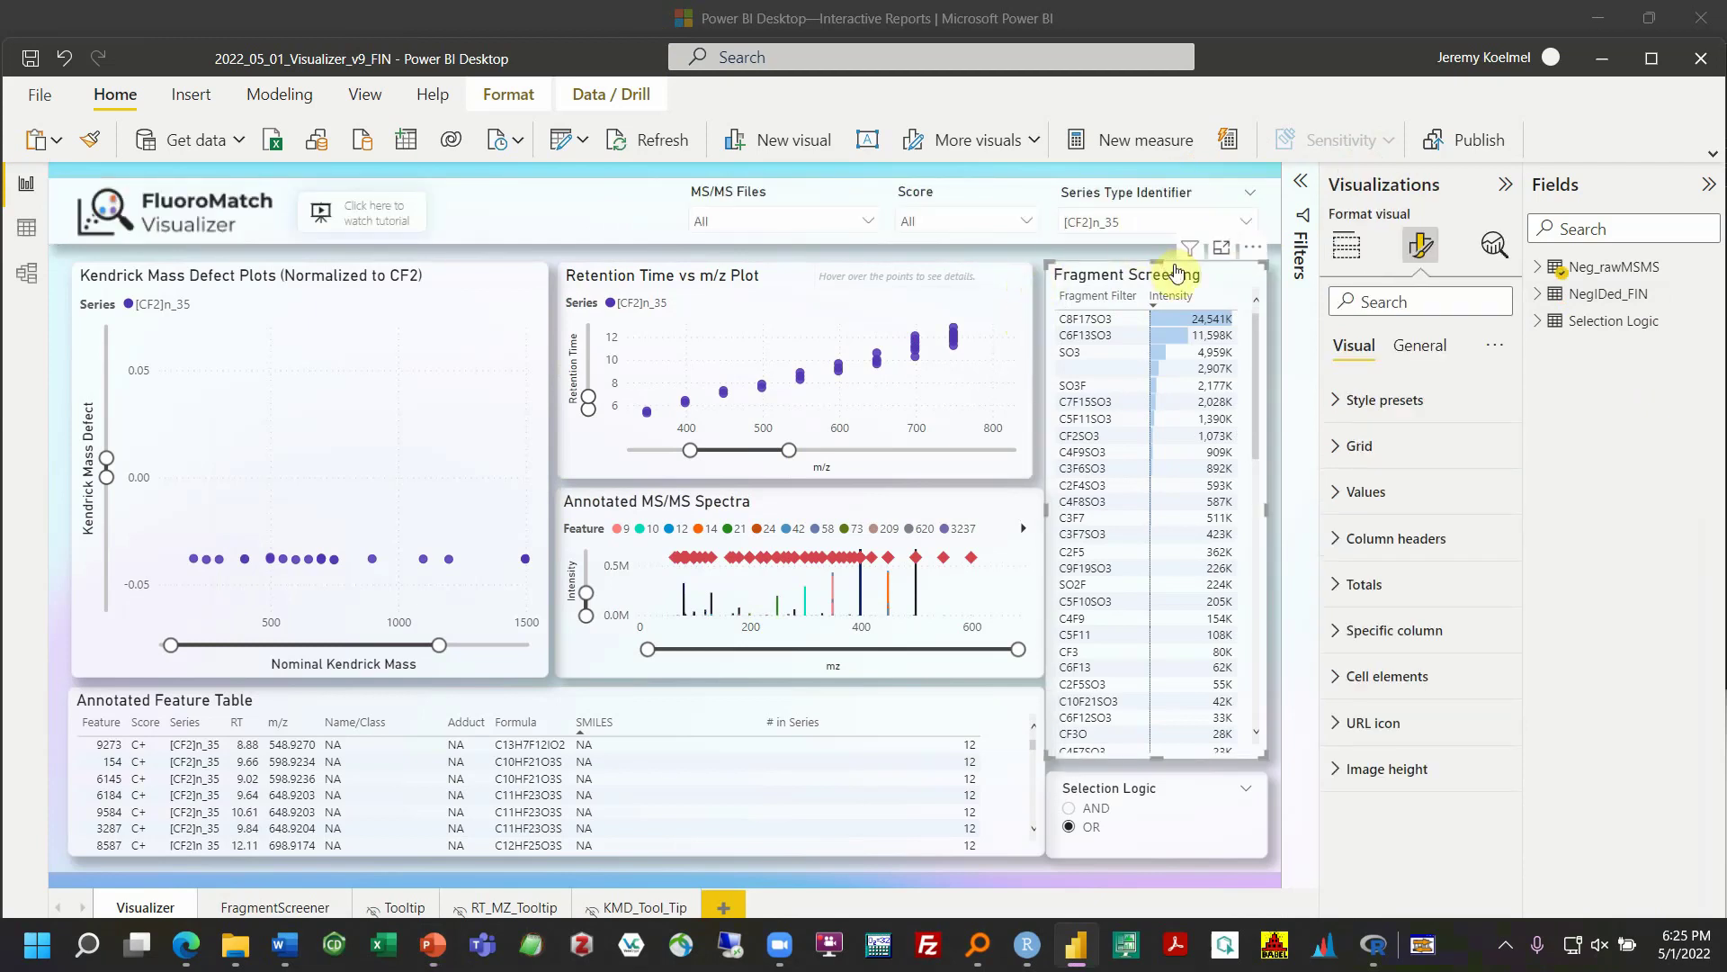
left_click(1249, 225)
left_click(1075, 286)
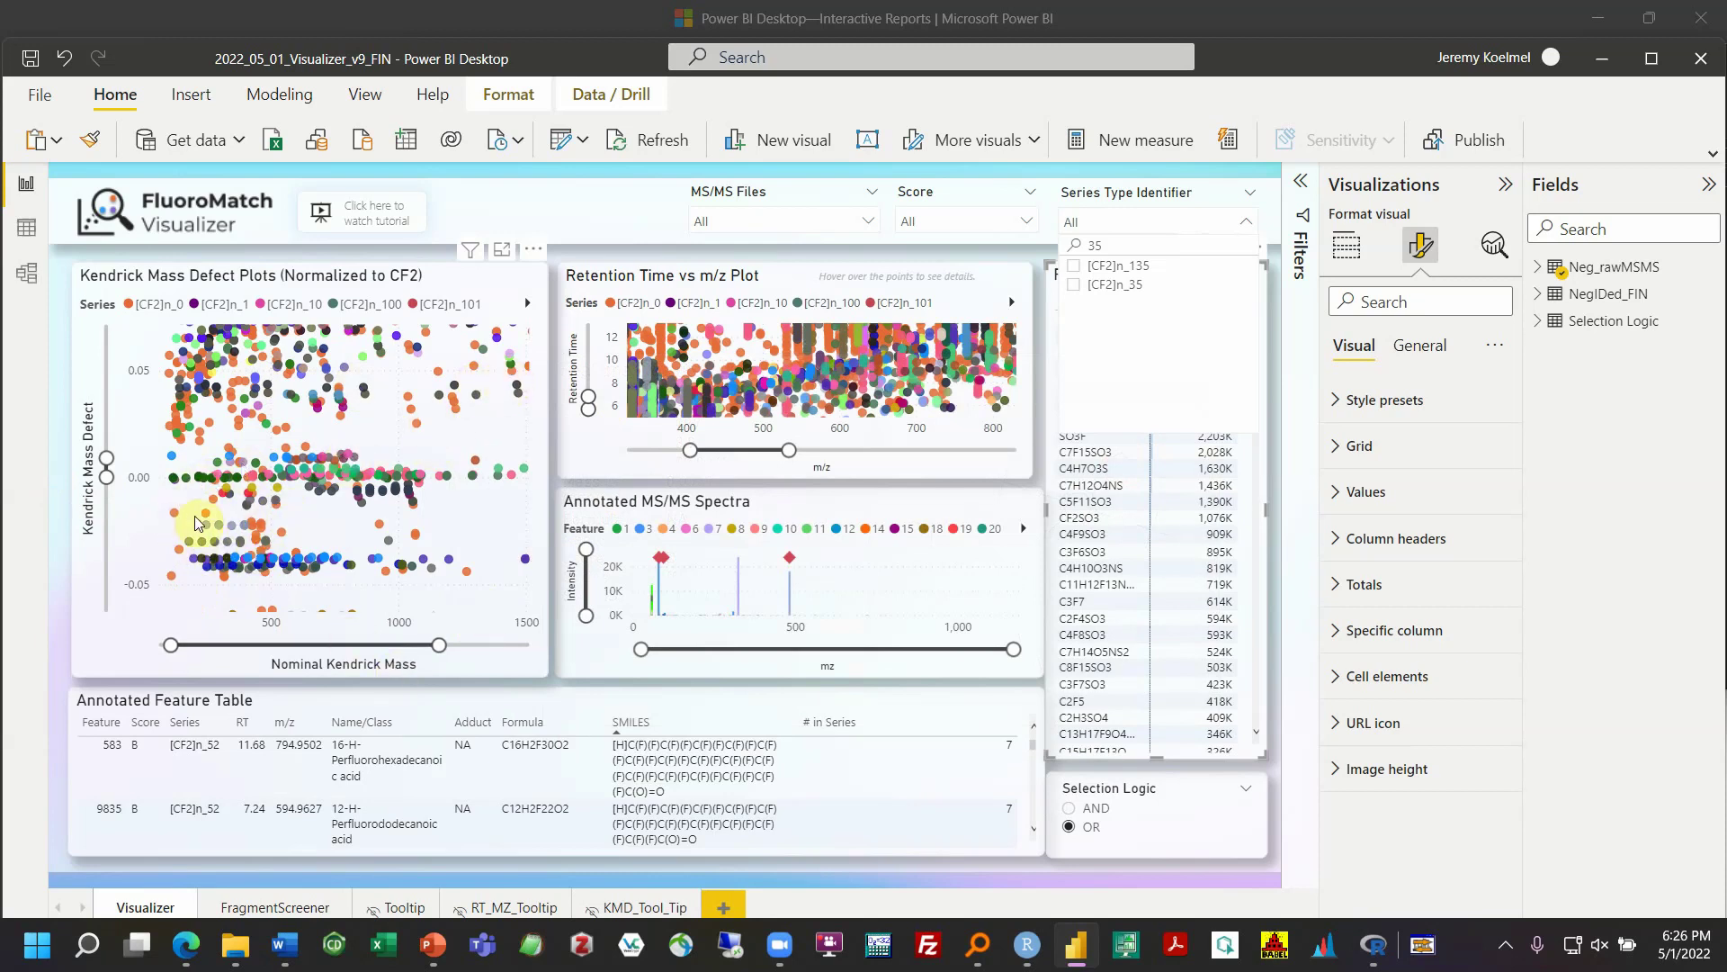
Restrict the Score filter to A only
mouse_move(230, 525)
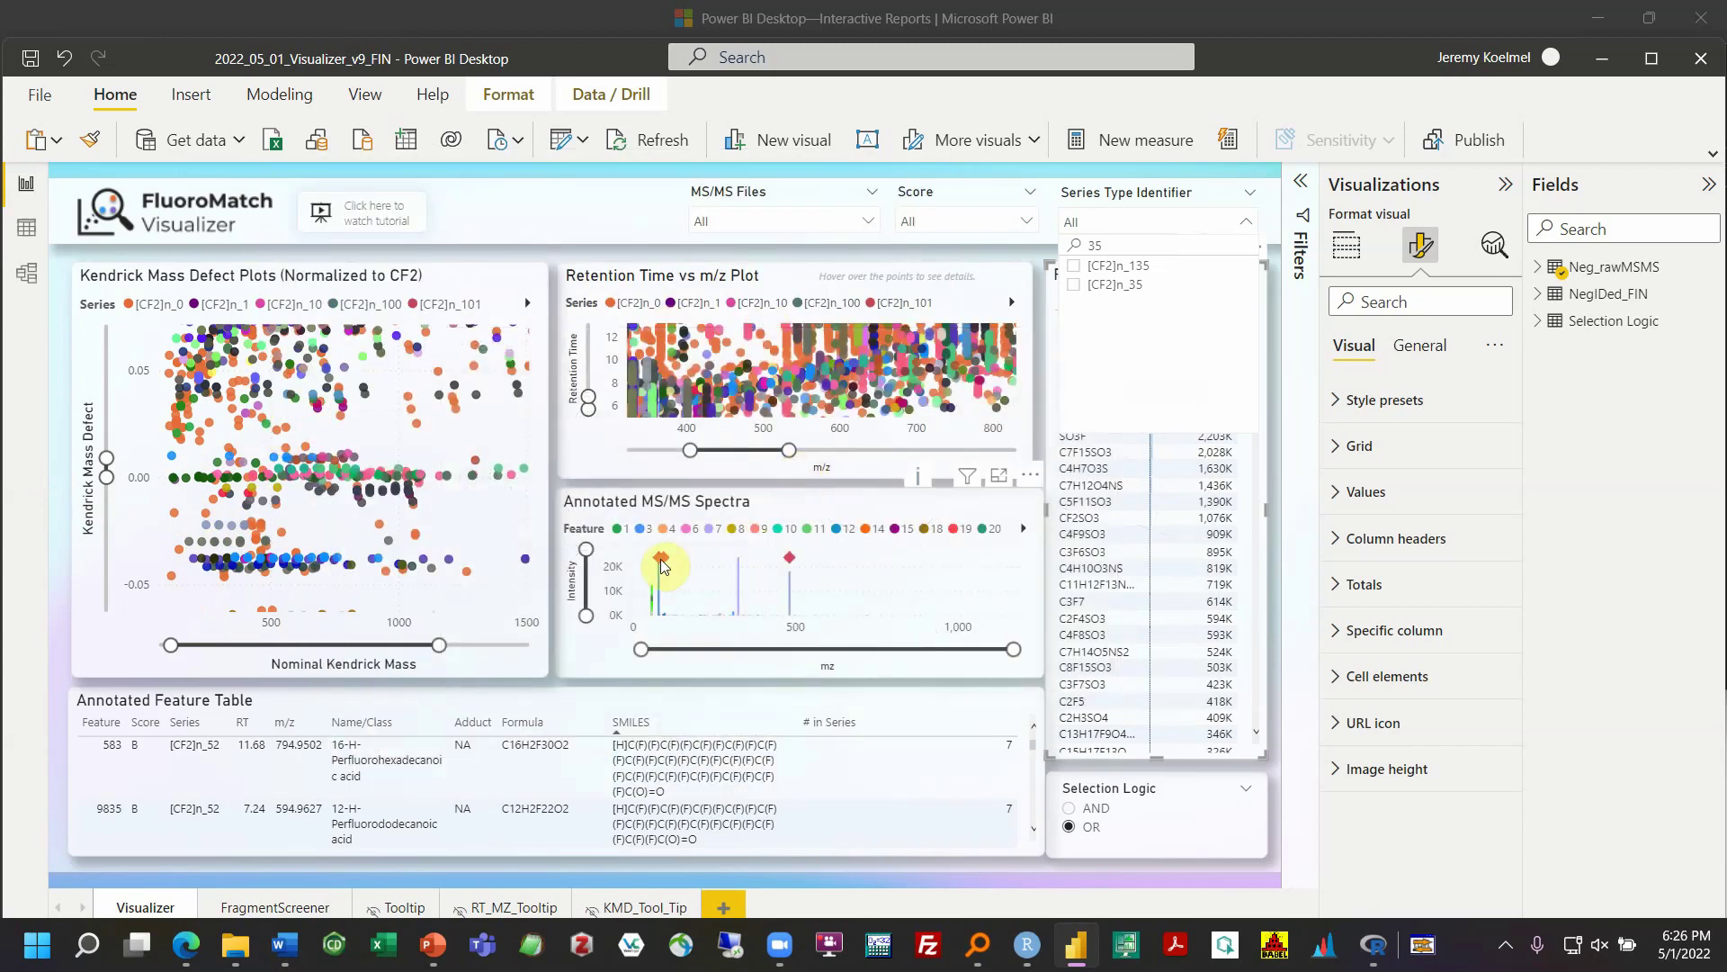
mouse_move(329, 375)
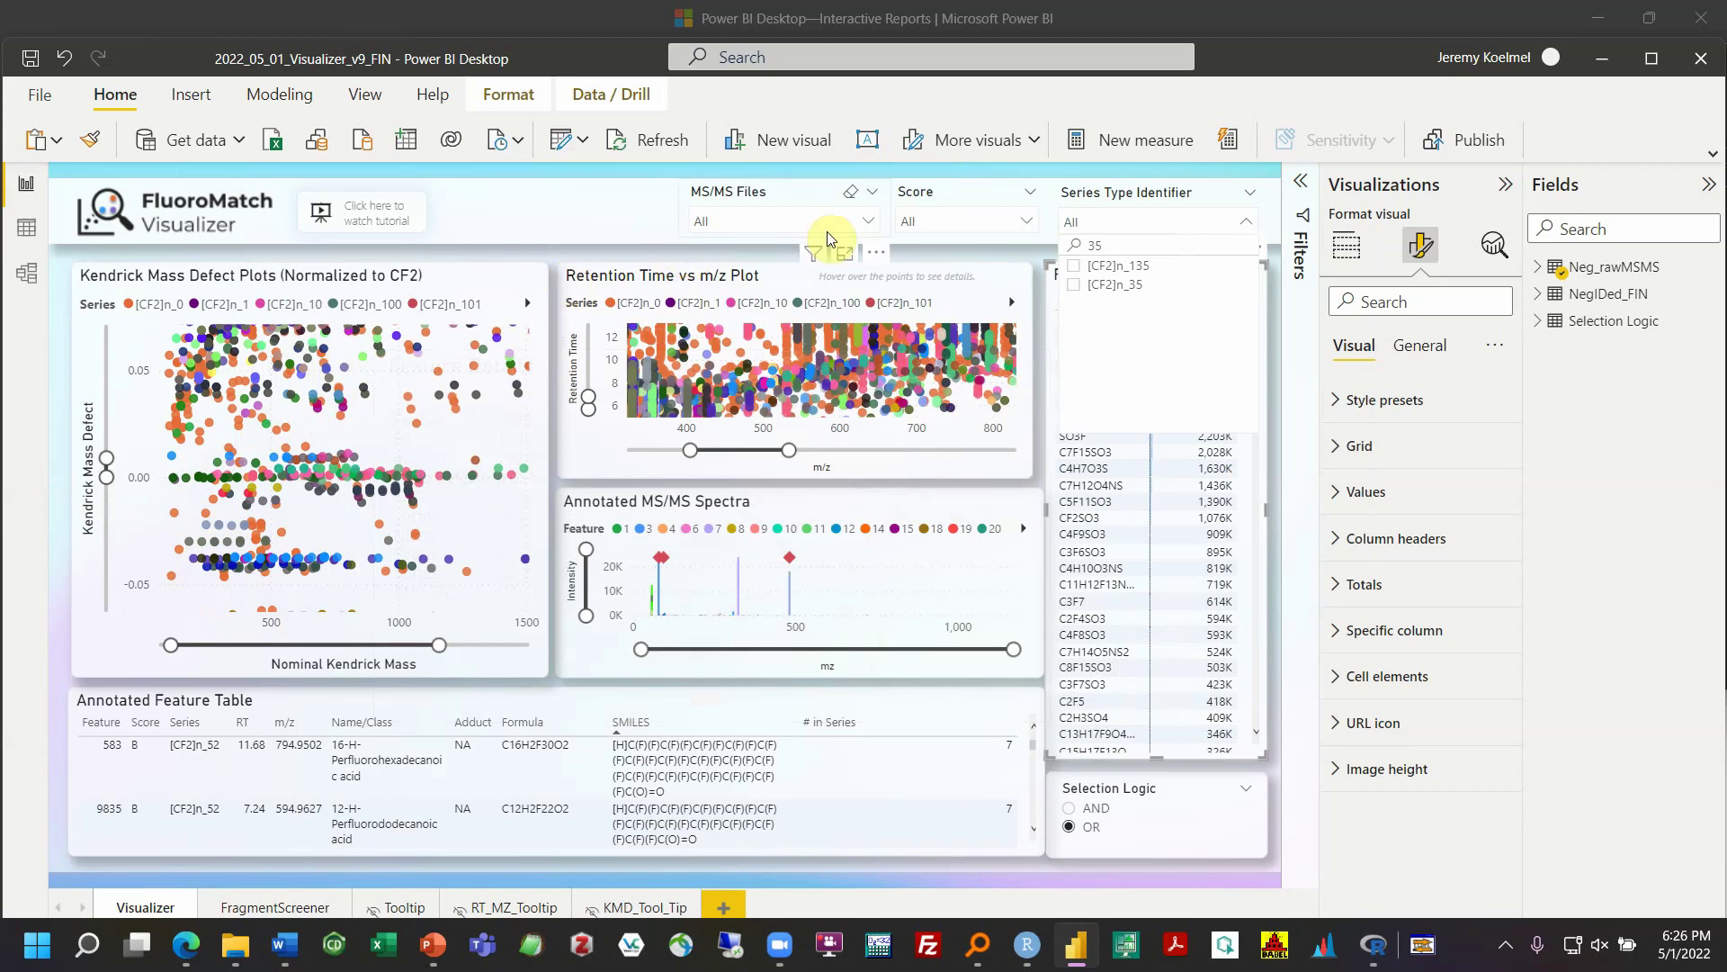
left_click(952, 230)
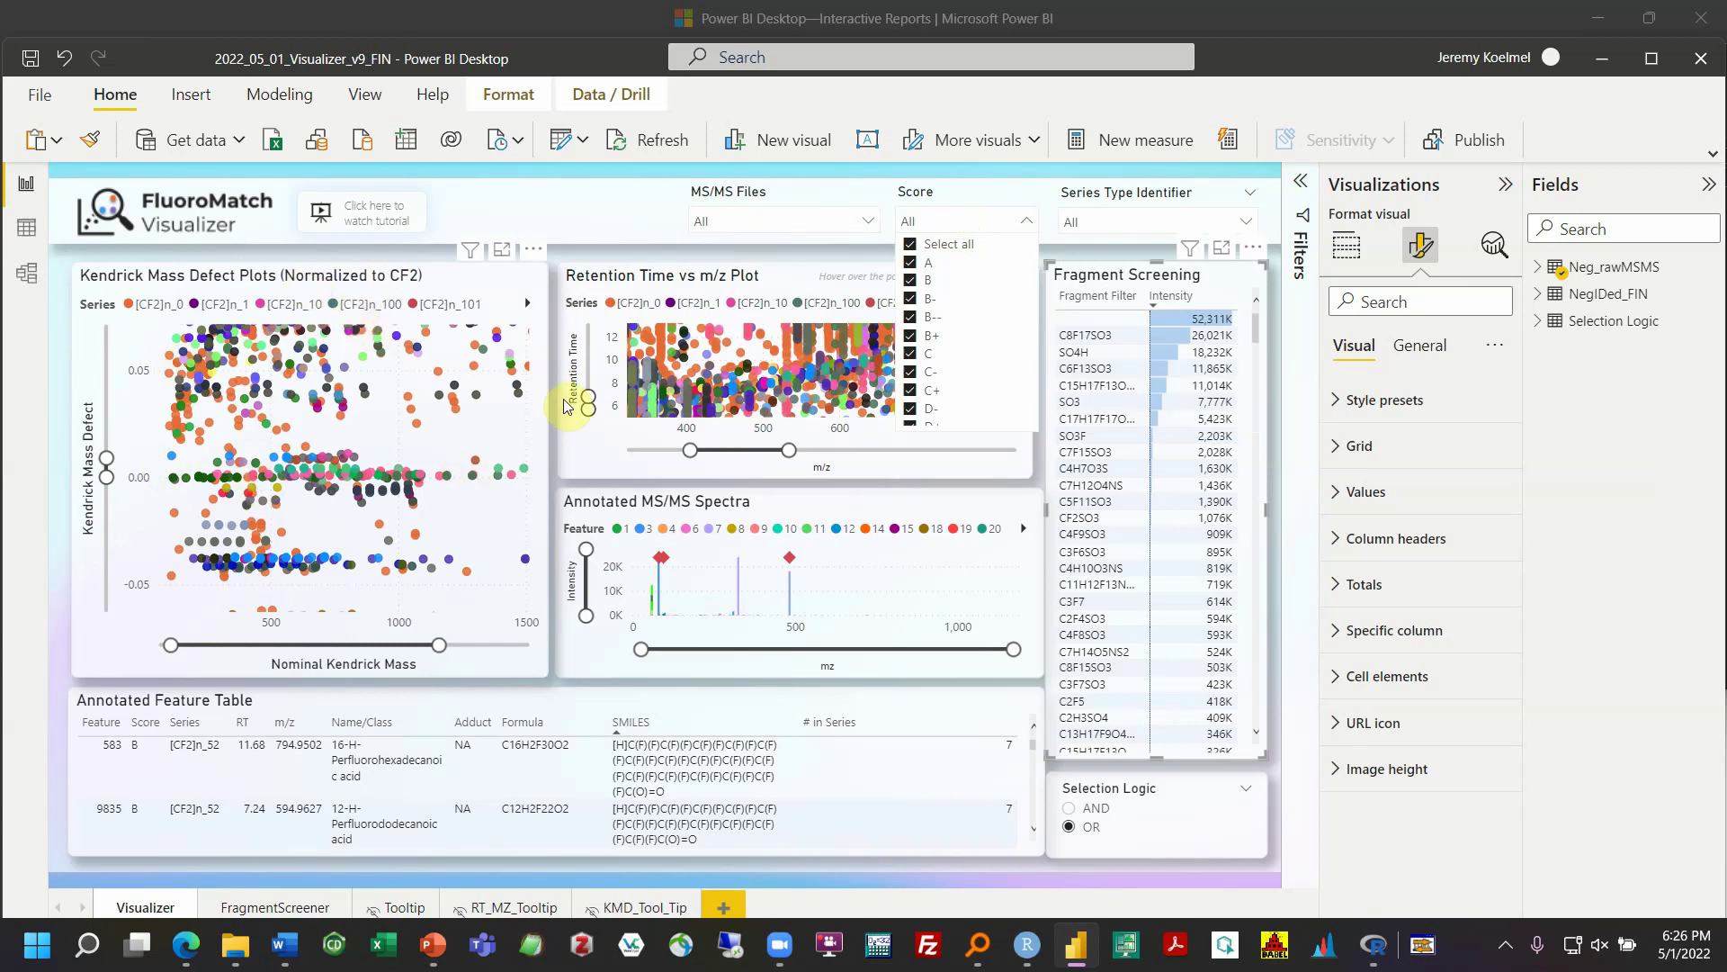
left_click(908, 244)
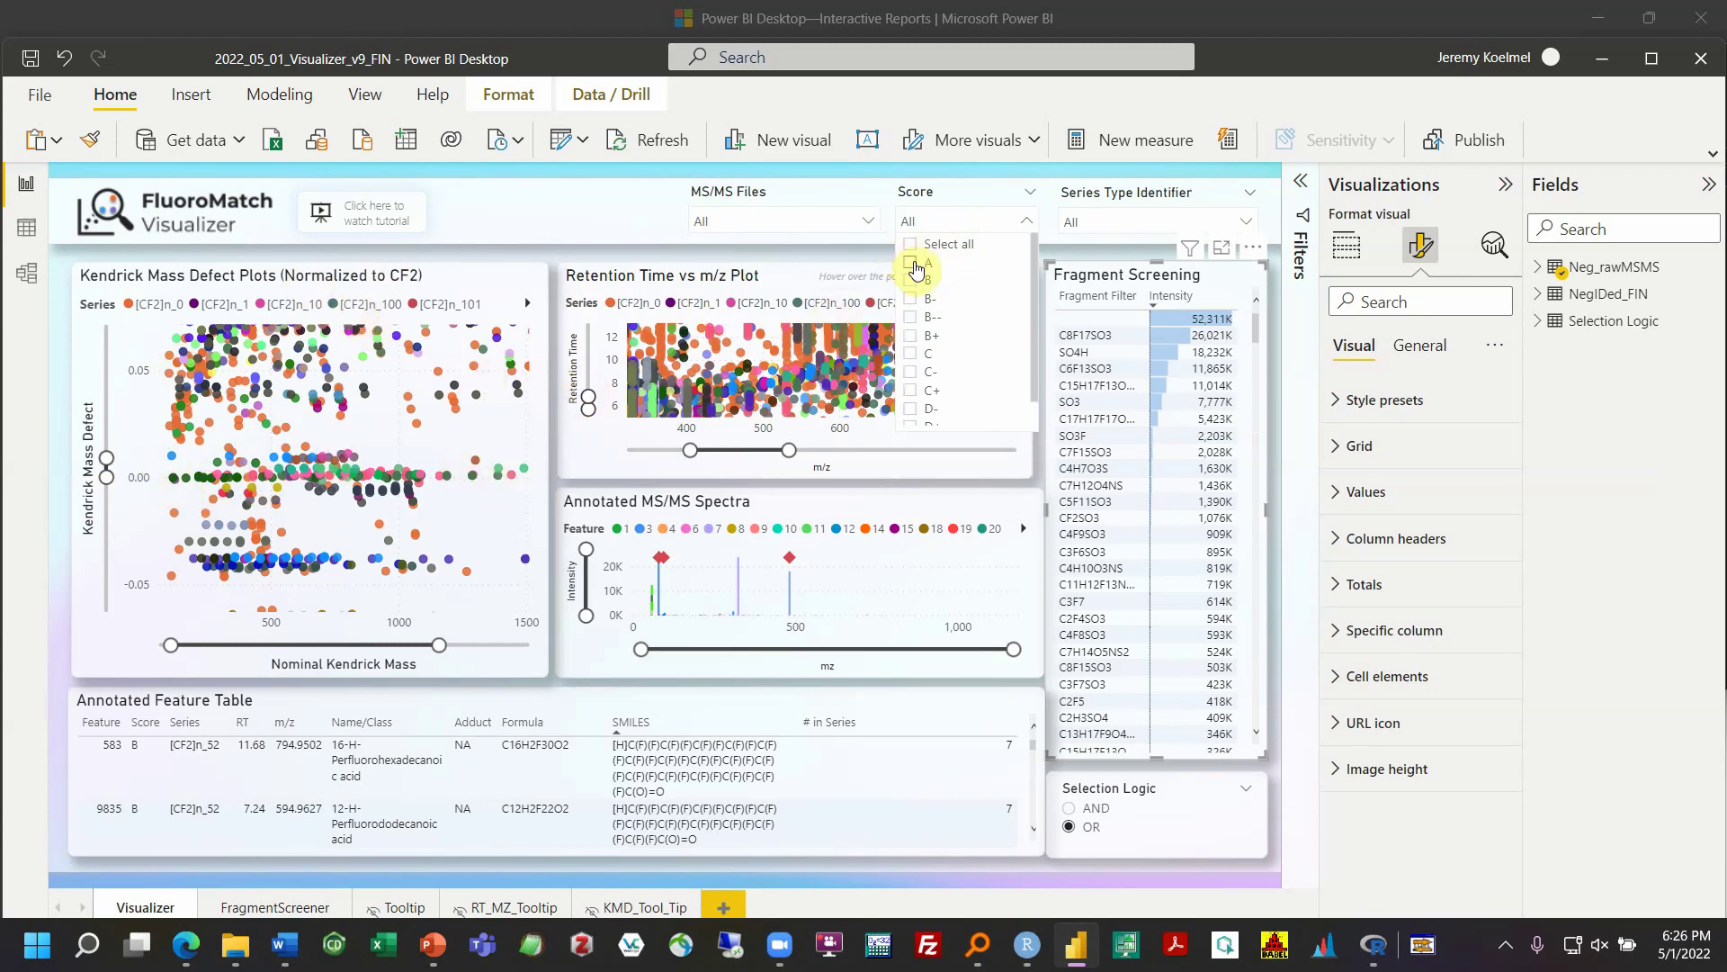
left_click(912, 264)
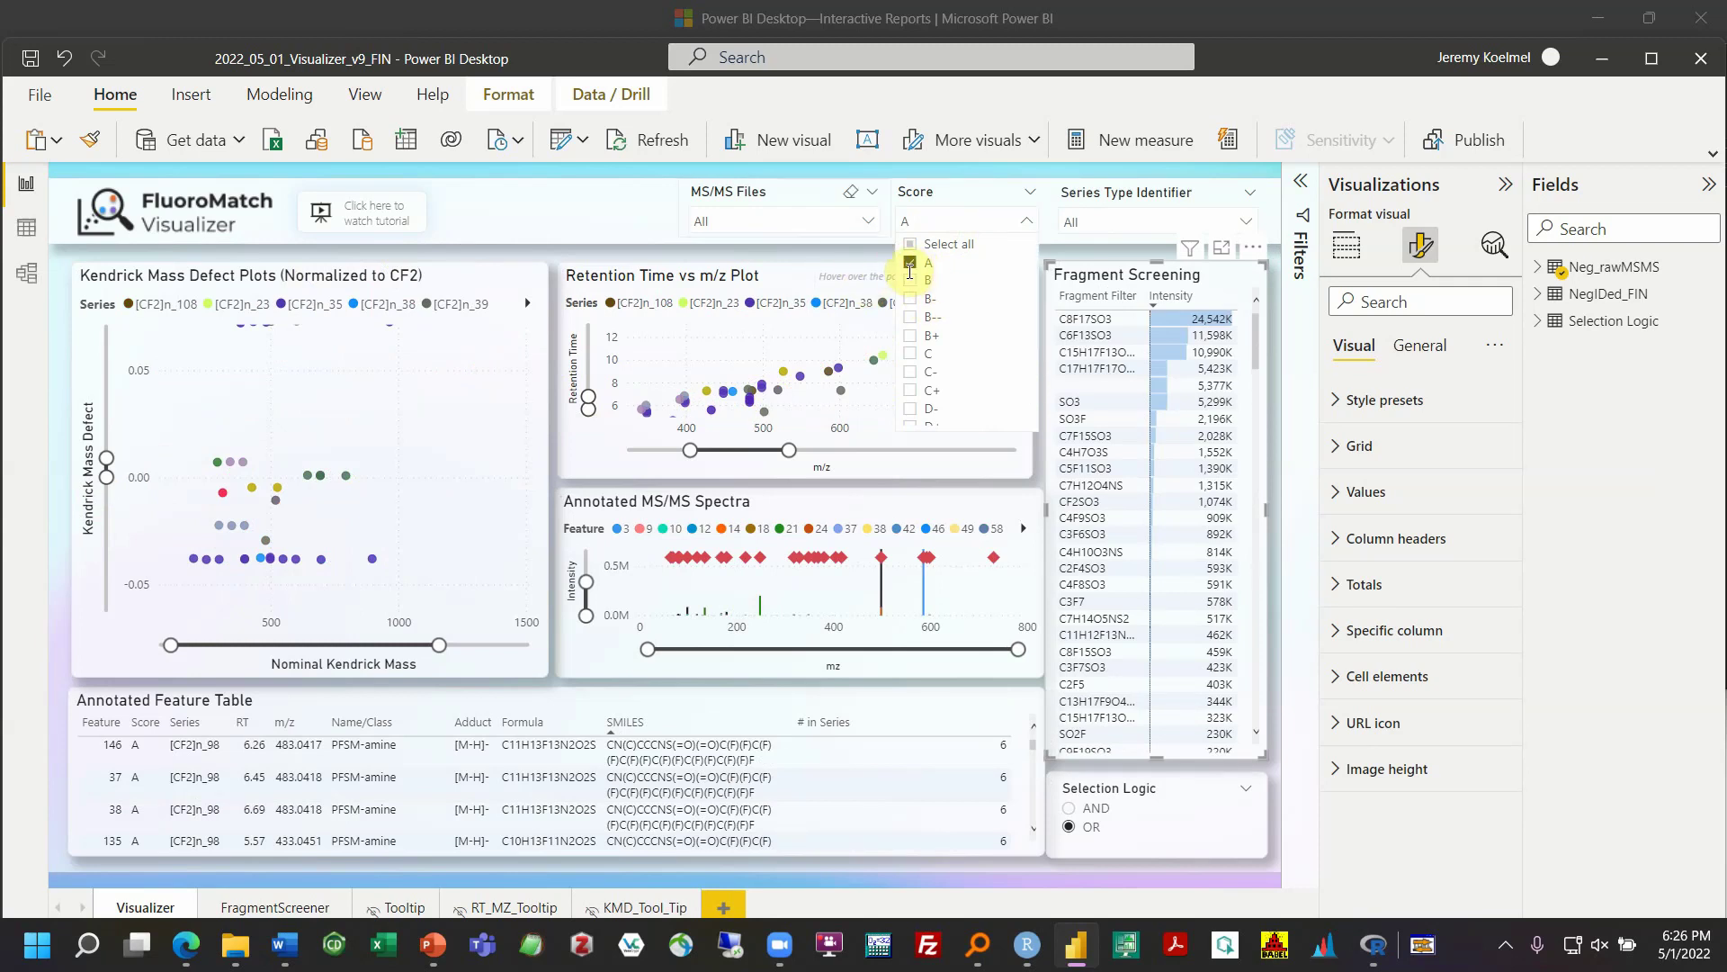
left_click(601, 243)
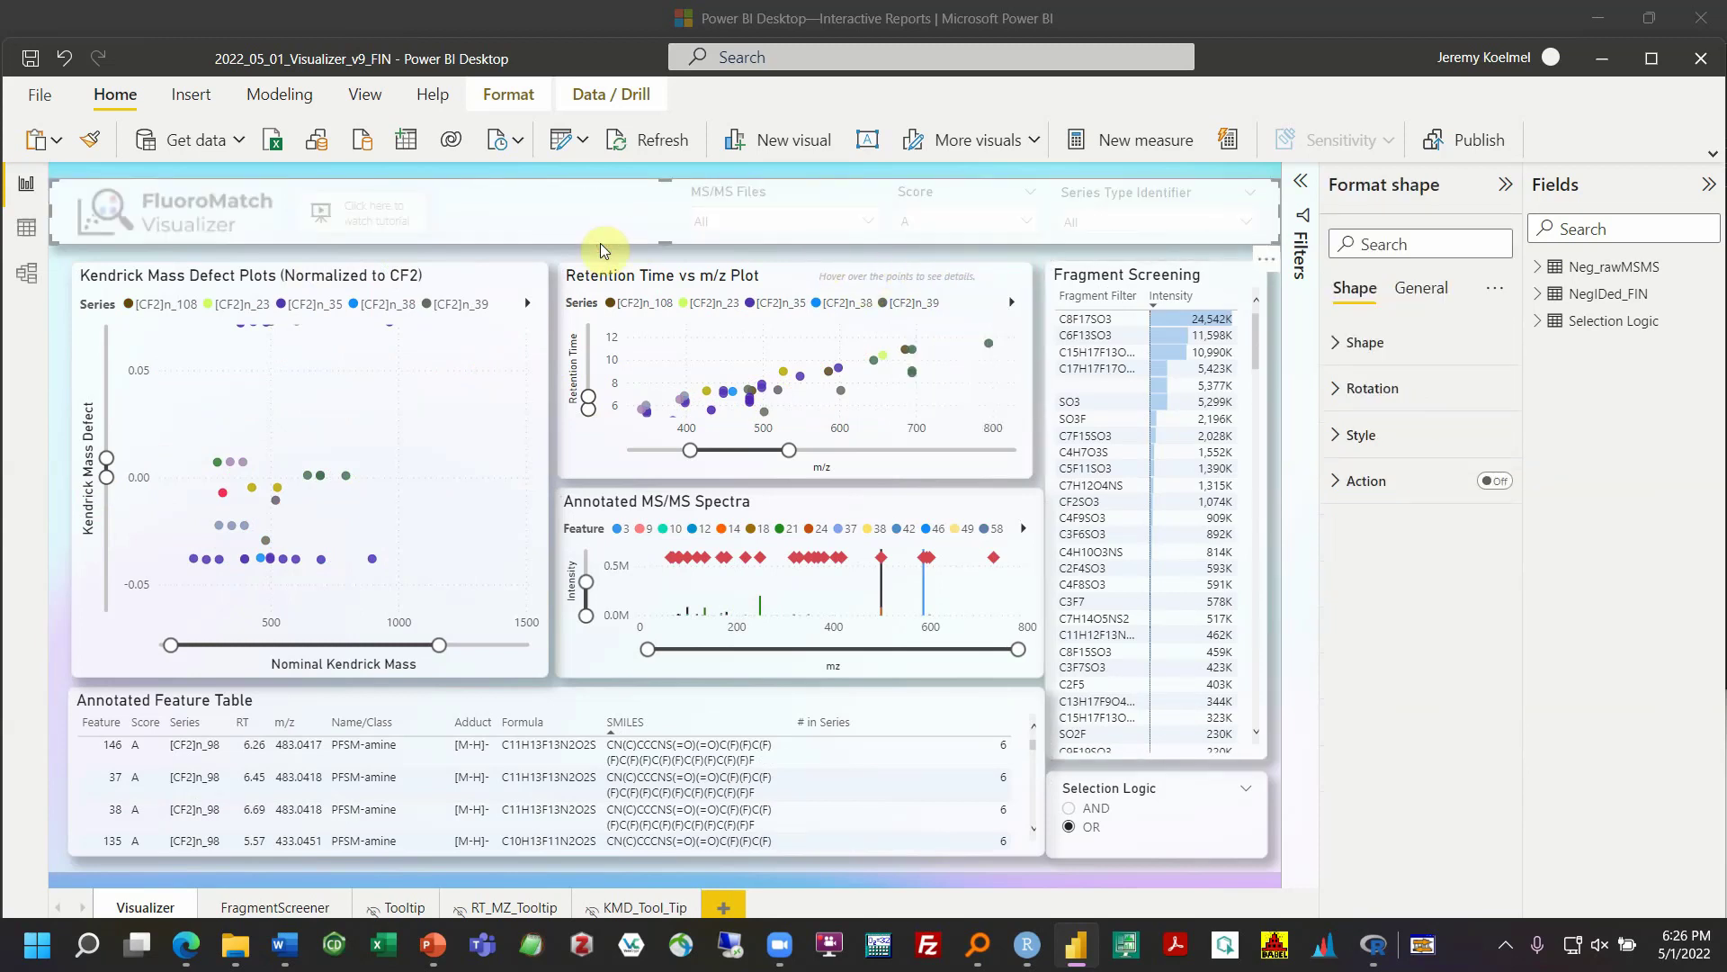
Extend the Kendrick Mass Defect axis range of the Kendrick plot slightly in both directions
left_click(498, 261)
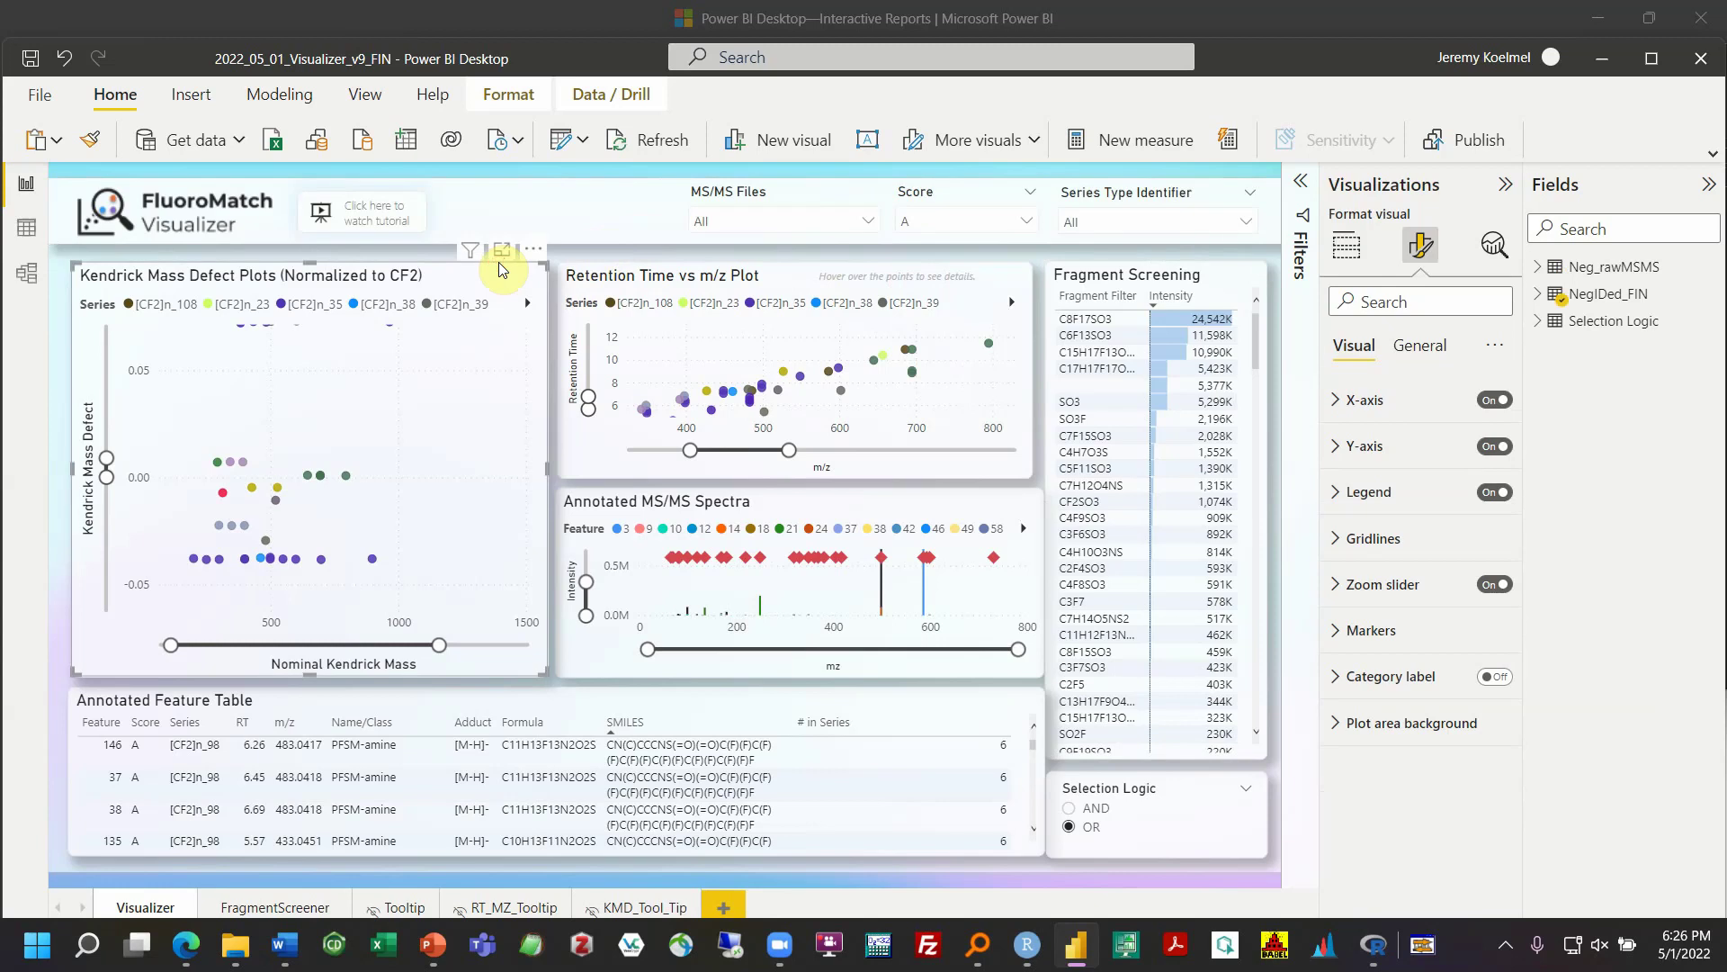
left_click_drag(99, 453, 107, 481)
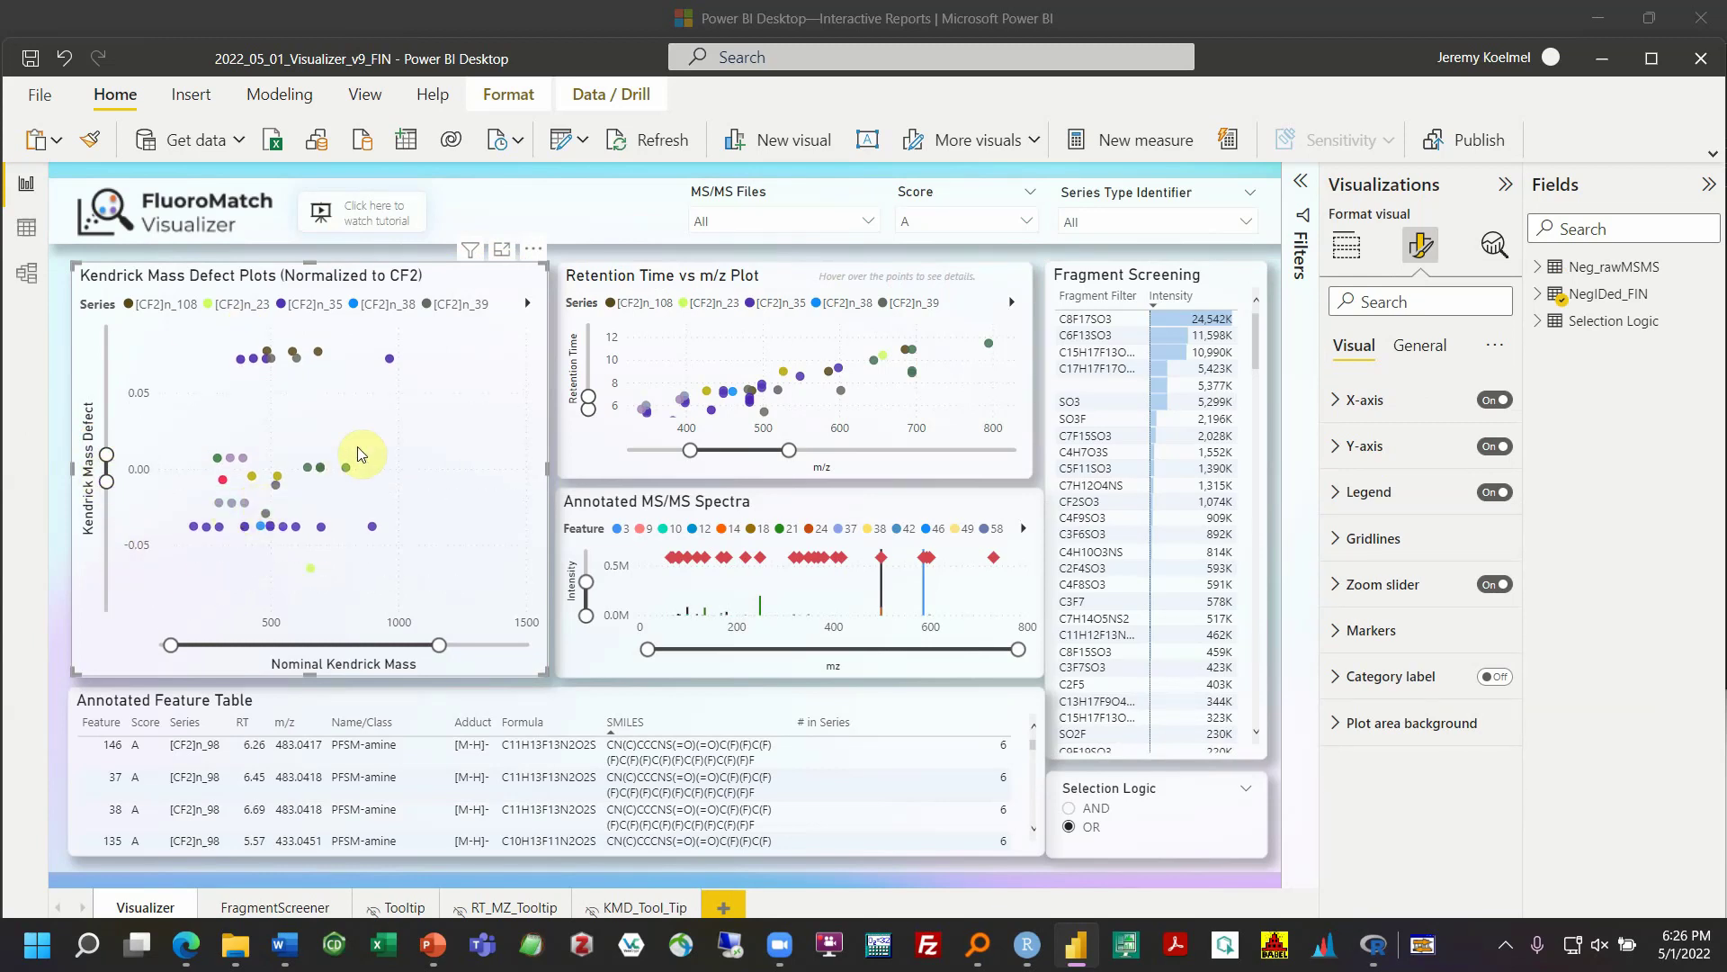
mouse_move(313, 473)
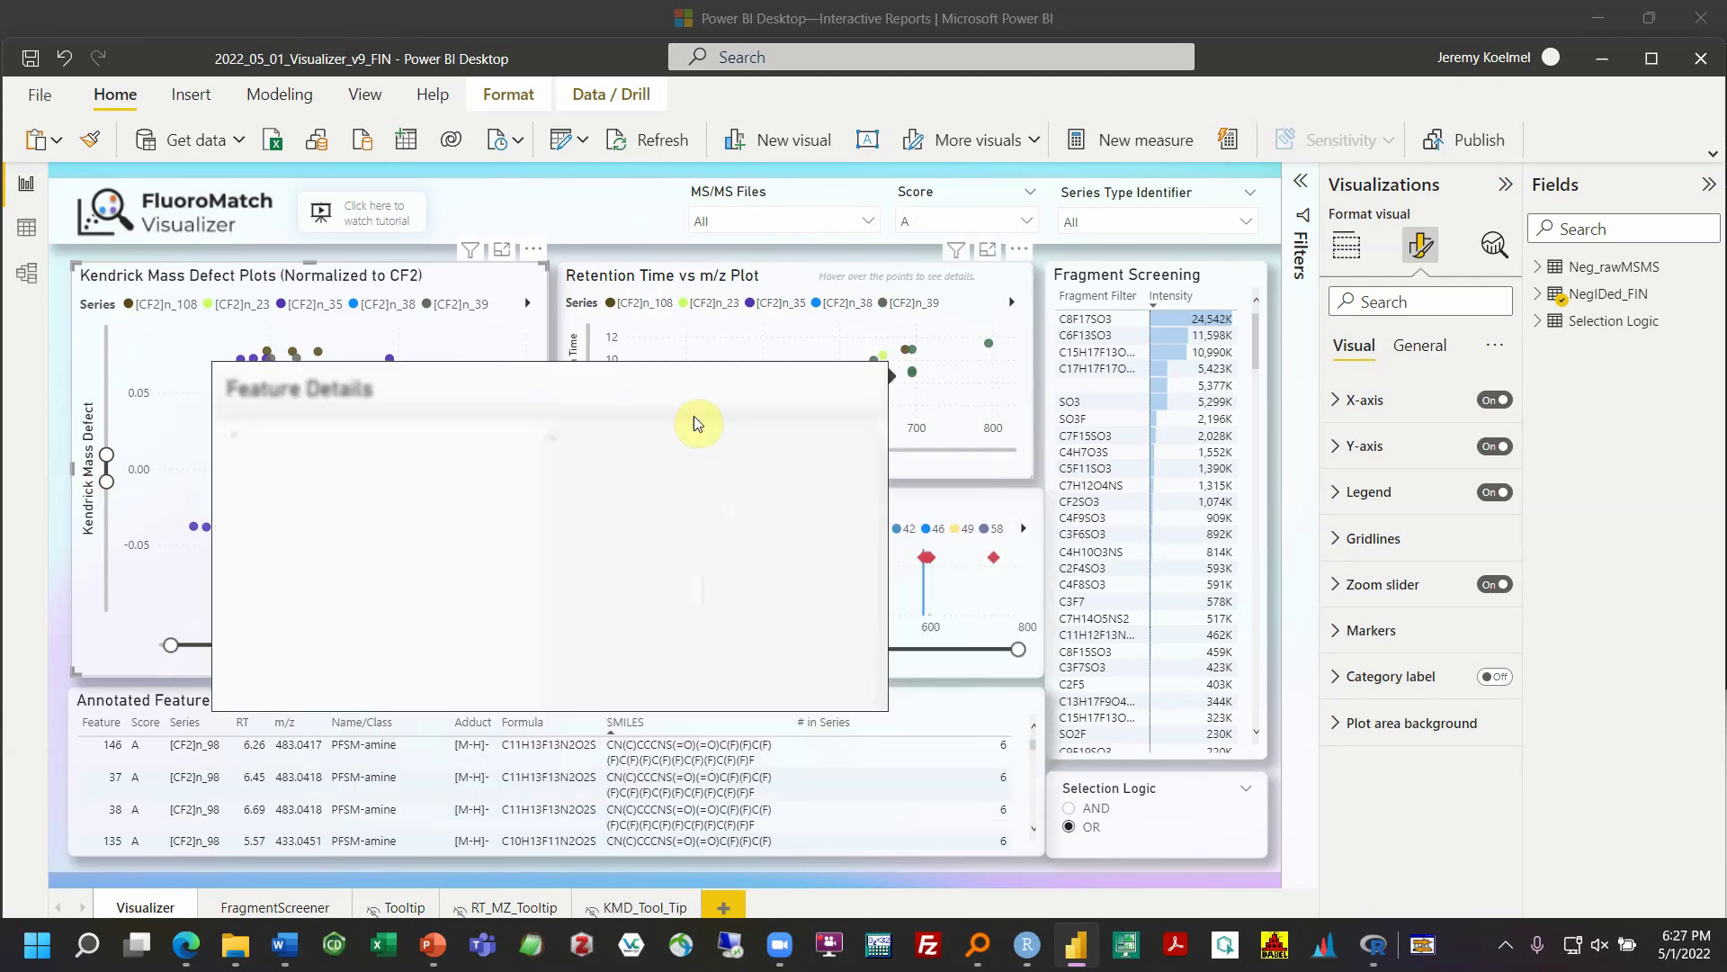
Check the feature details of the points near zero Kendrick mass defect and filter the Series Type Identifier to [CF2]n_52
left_click(1154, 230)
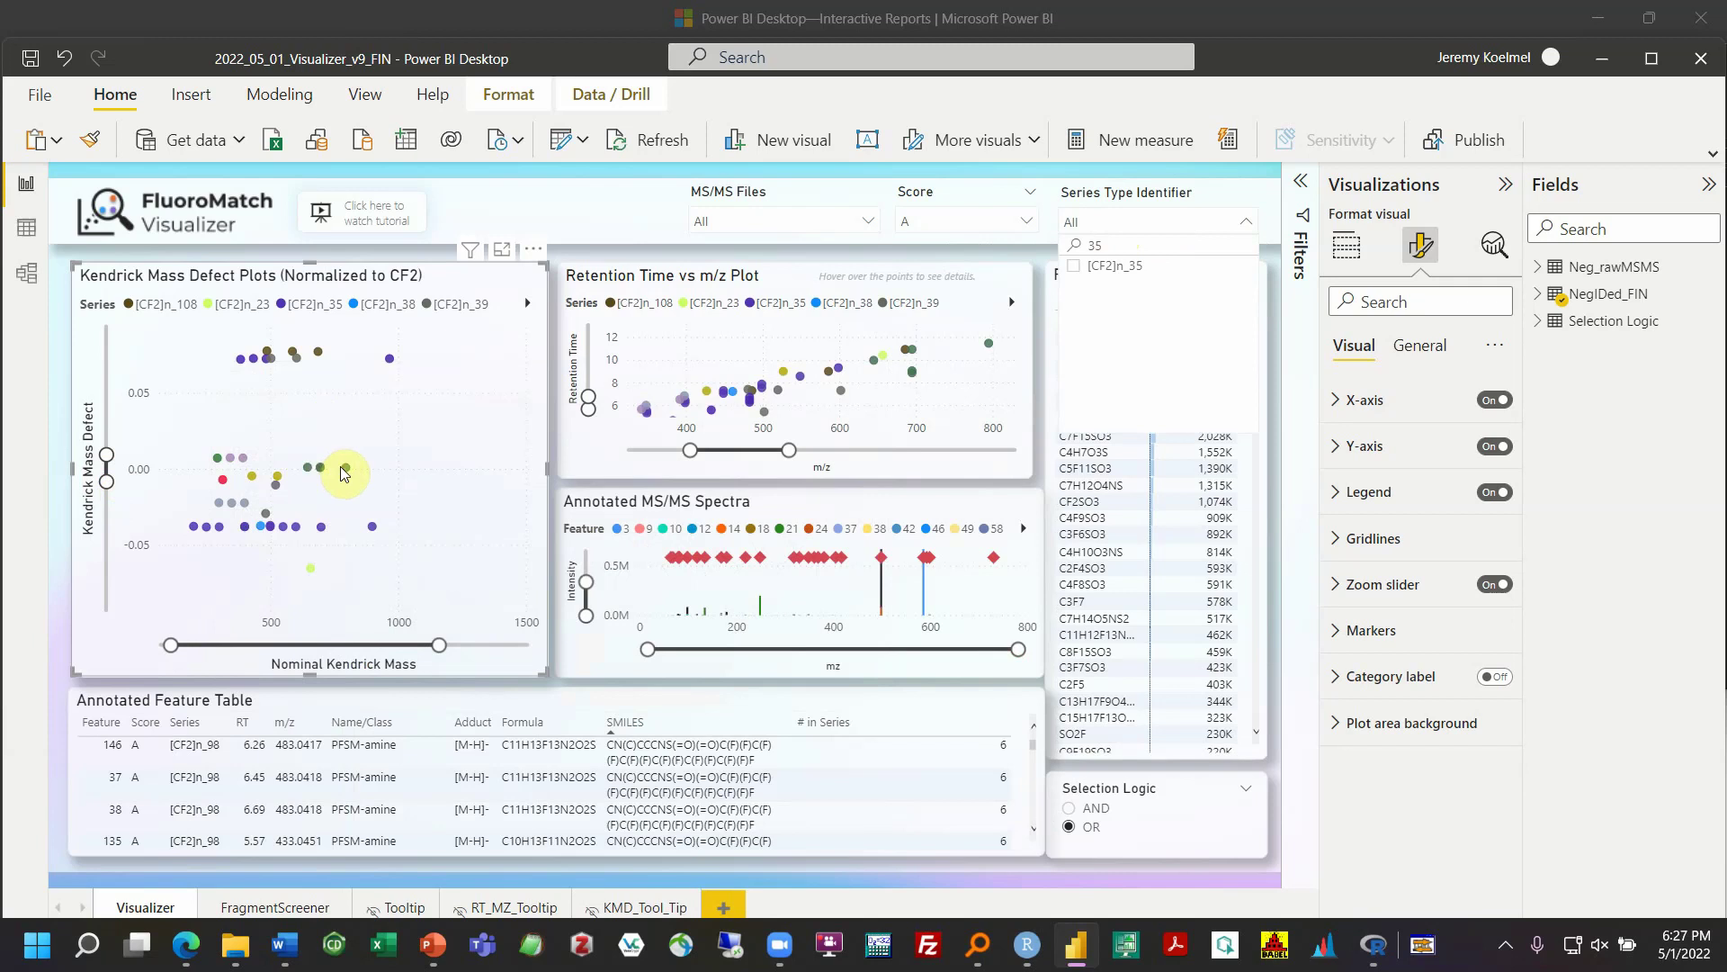
mouse_move(345, 470)
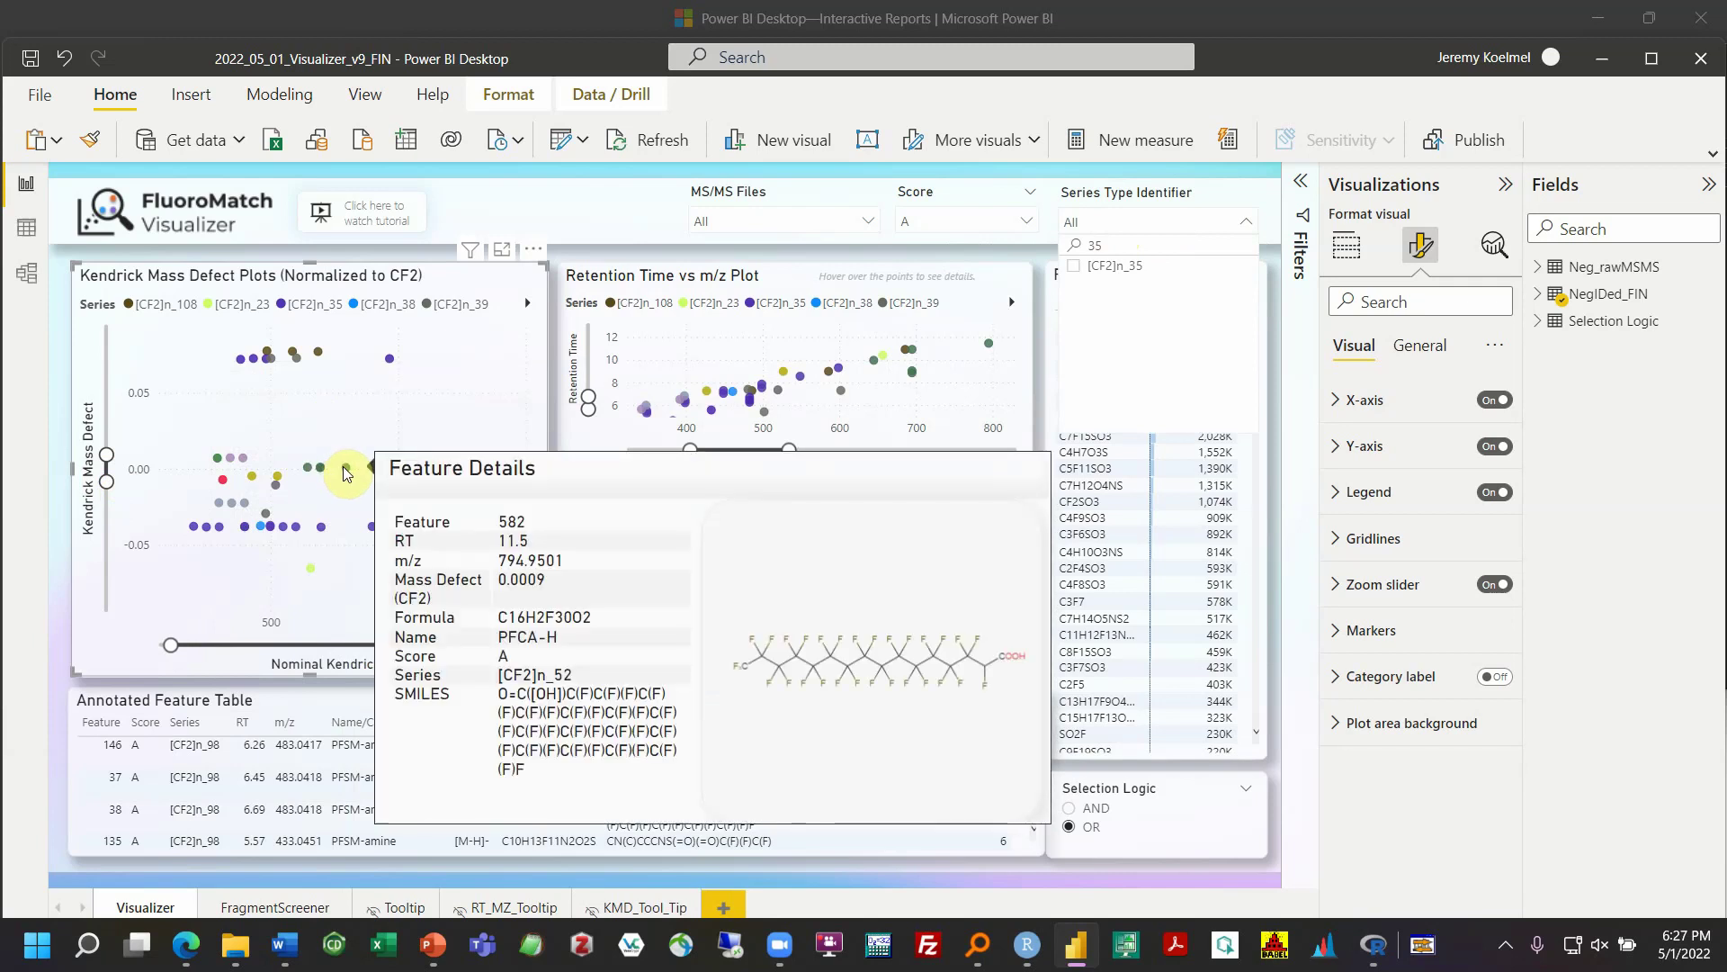
left_click(1103, 235)
double_click(1103, 235)
type("52")
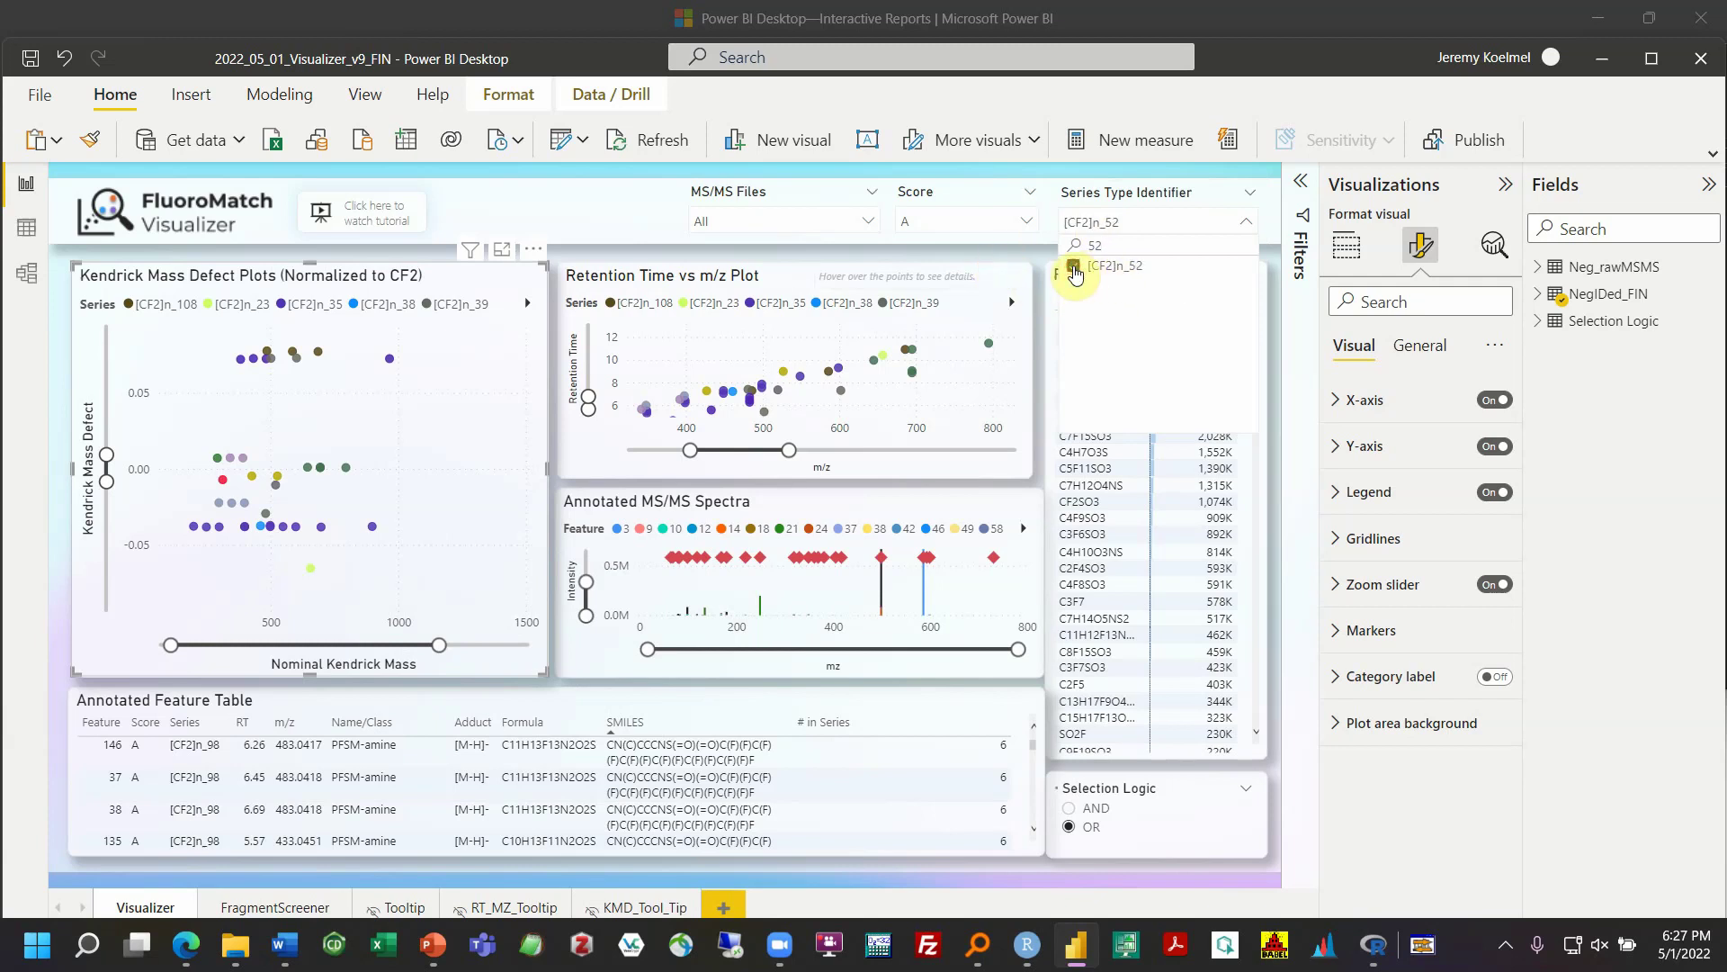
left_click(1074, 269)
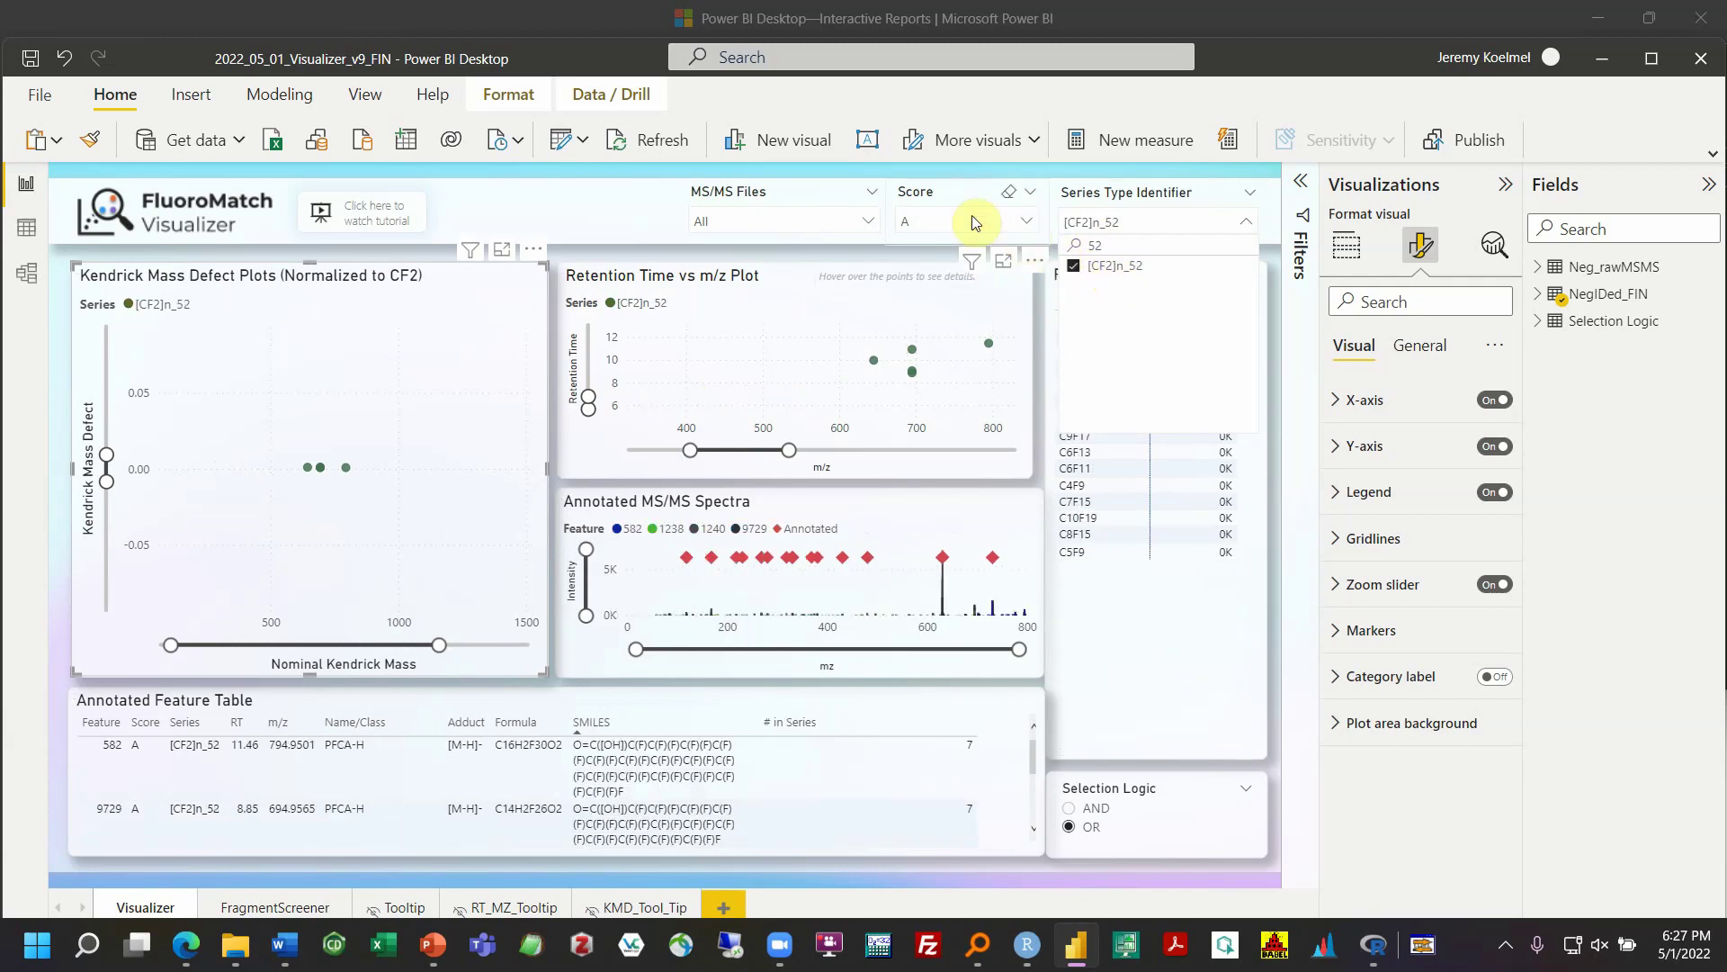
left_click(561, 189)
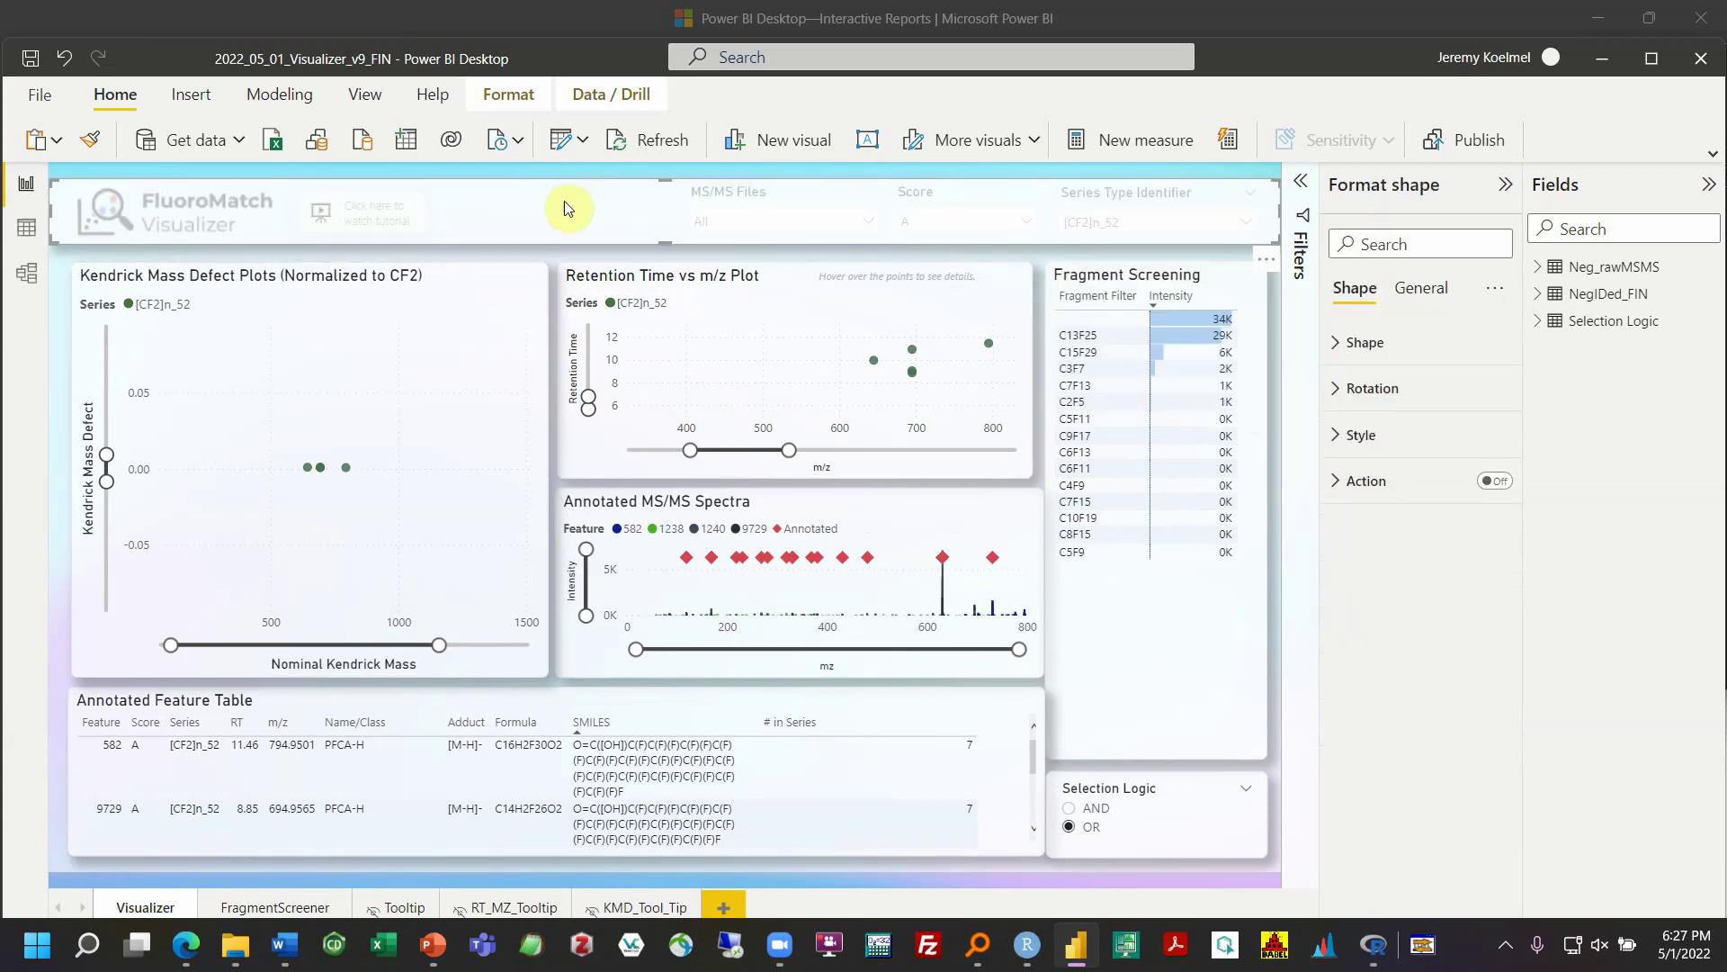
left_click(537, 275)
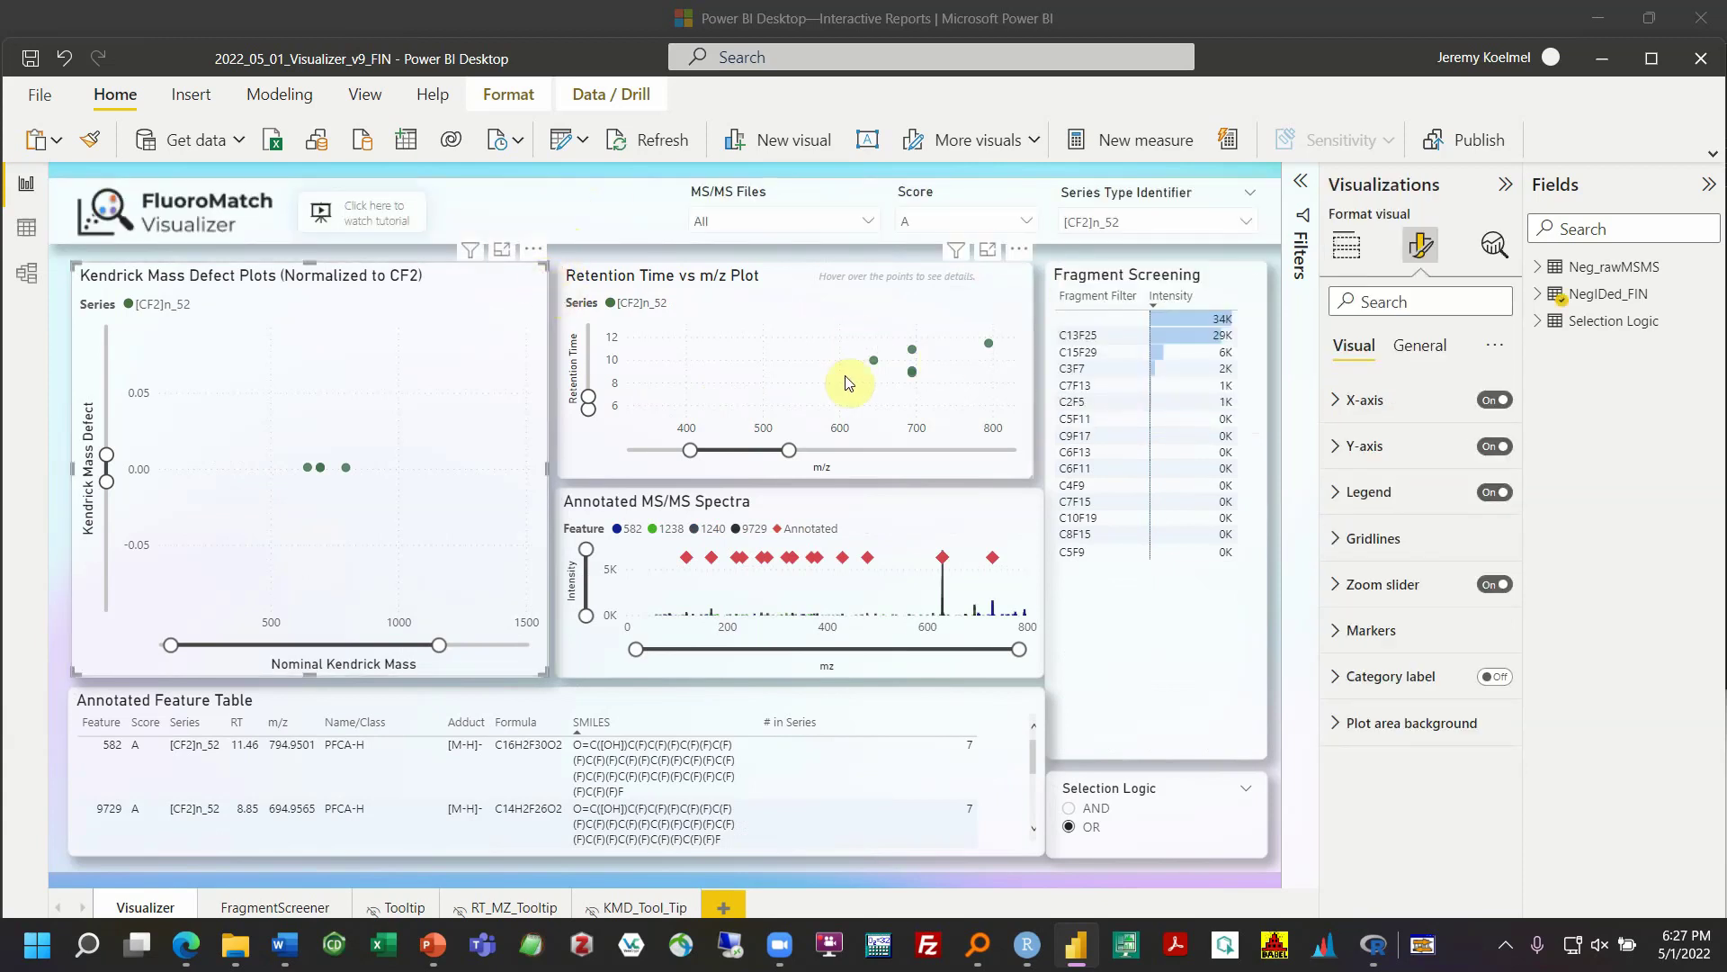
Reset the Score filter so that all scores are included for the [CF2]n_52 series
left_click(990, 220)
left_click(911, 246)
left_click(615, 236)
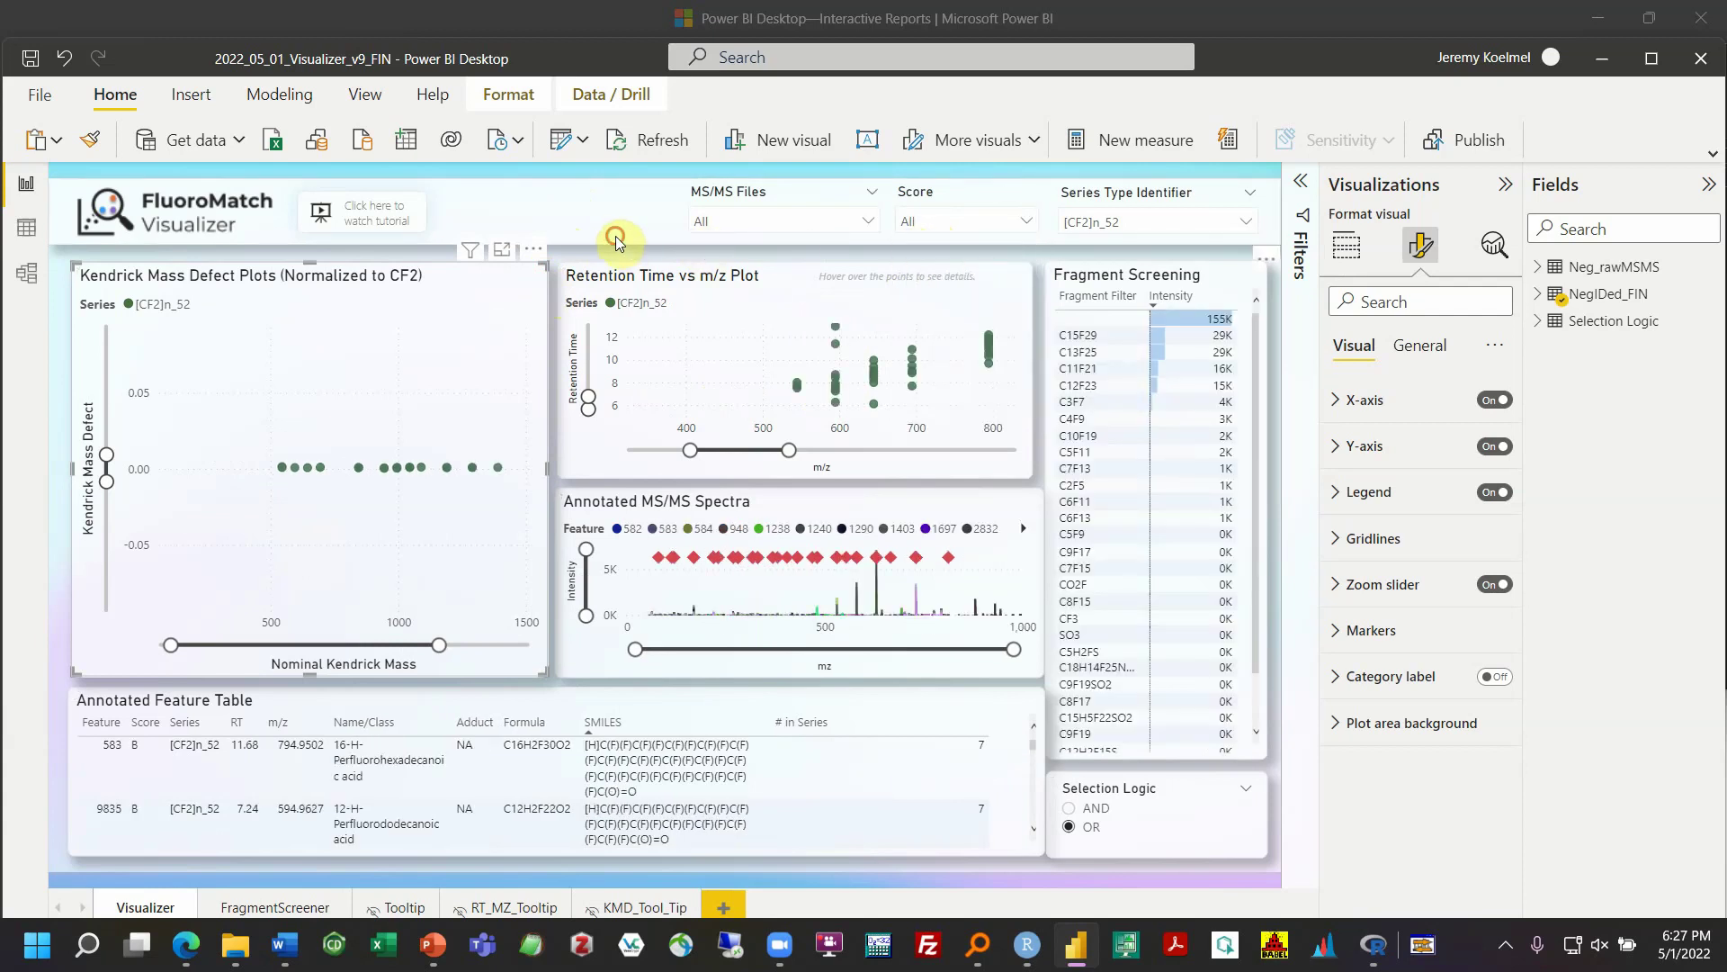
Extend the Nominal Kendrick Mass range of the Kendrick plot and both axis ranges of the Retention Time vs m/z plot
left_click_drag(438, 644, 444, 644)
left_click_drag(585, 393, 585, 389)
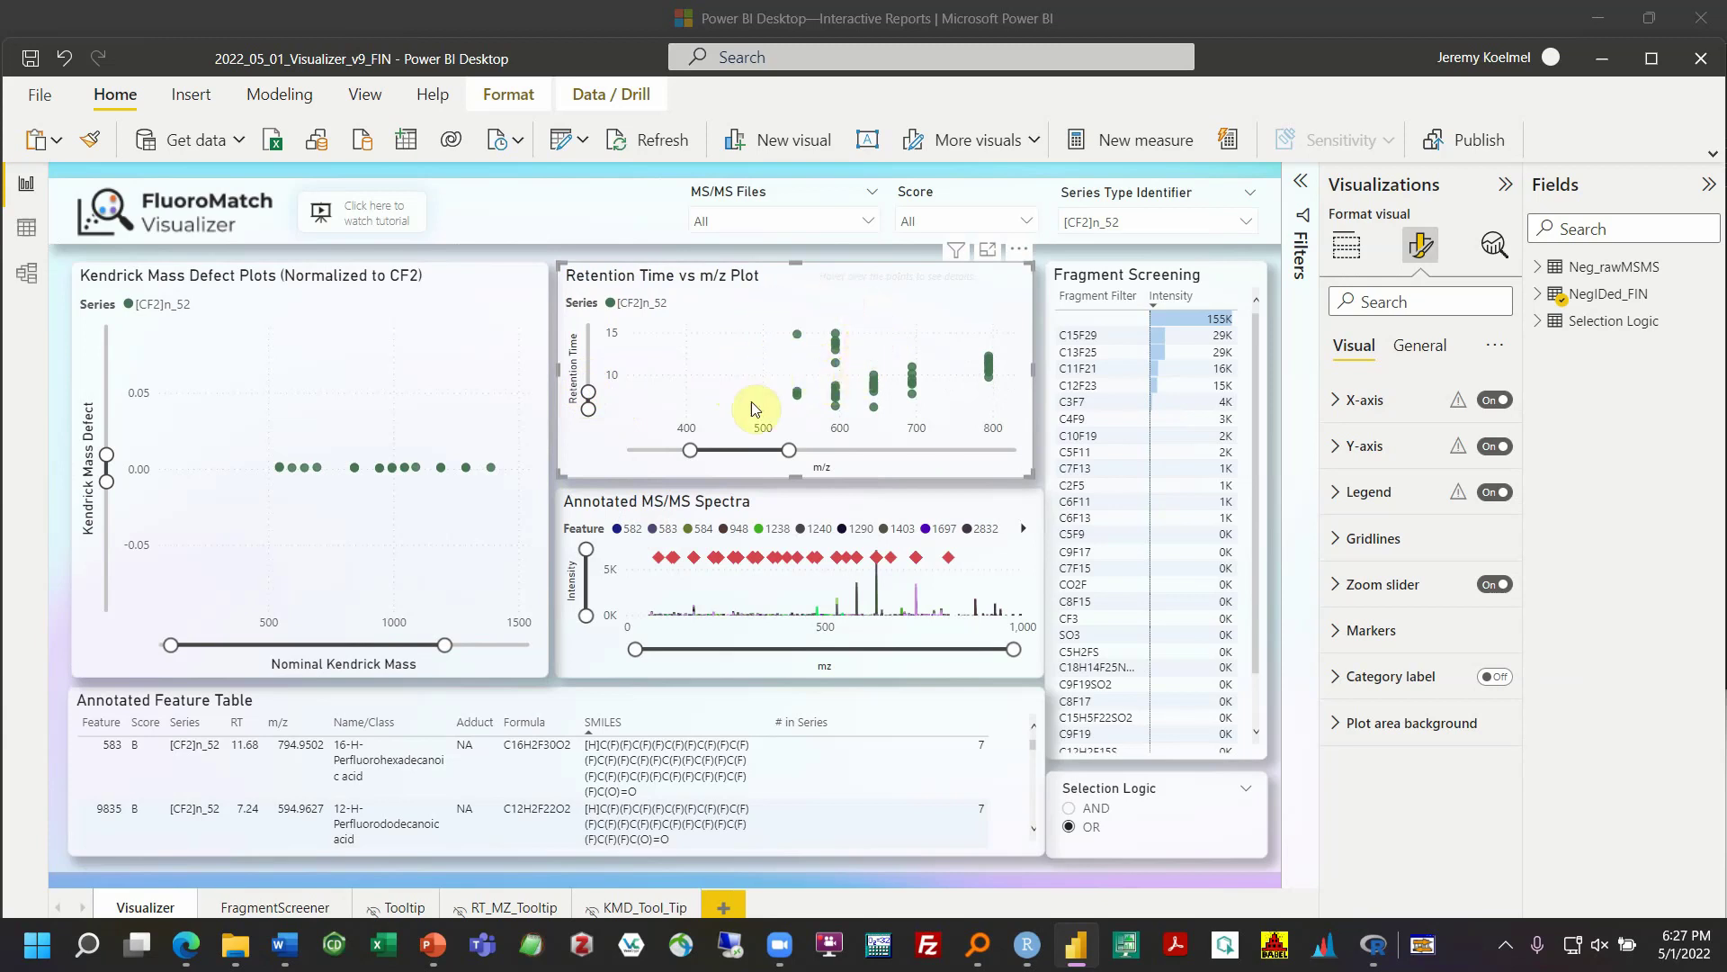
left_click_drag(788, 461, 839, 451)
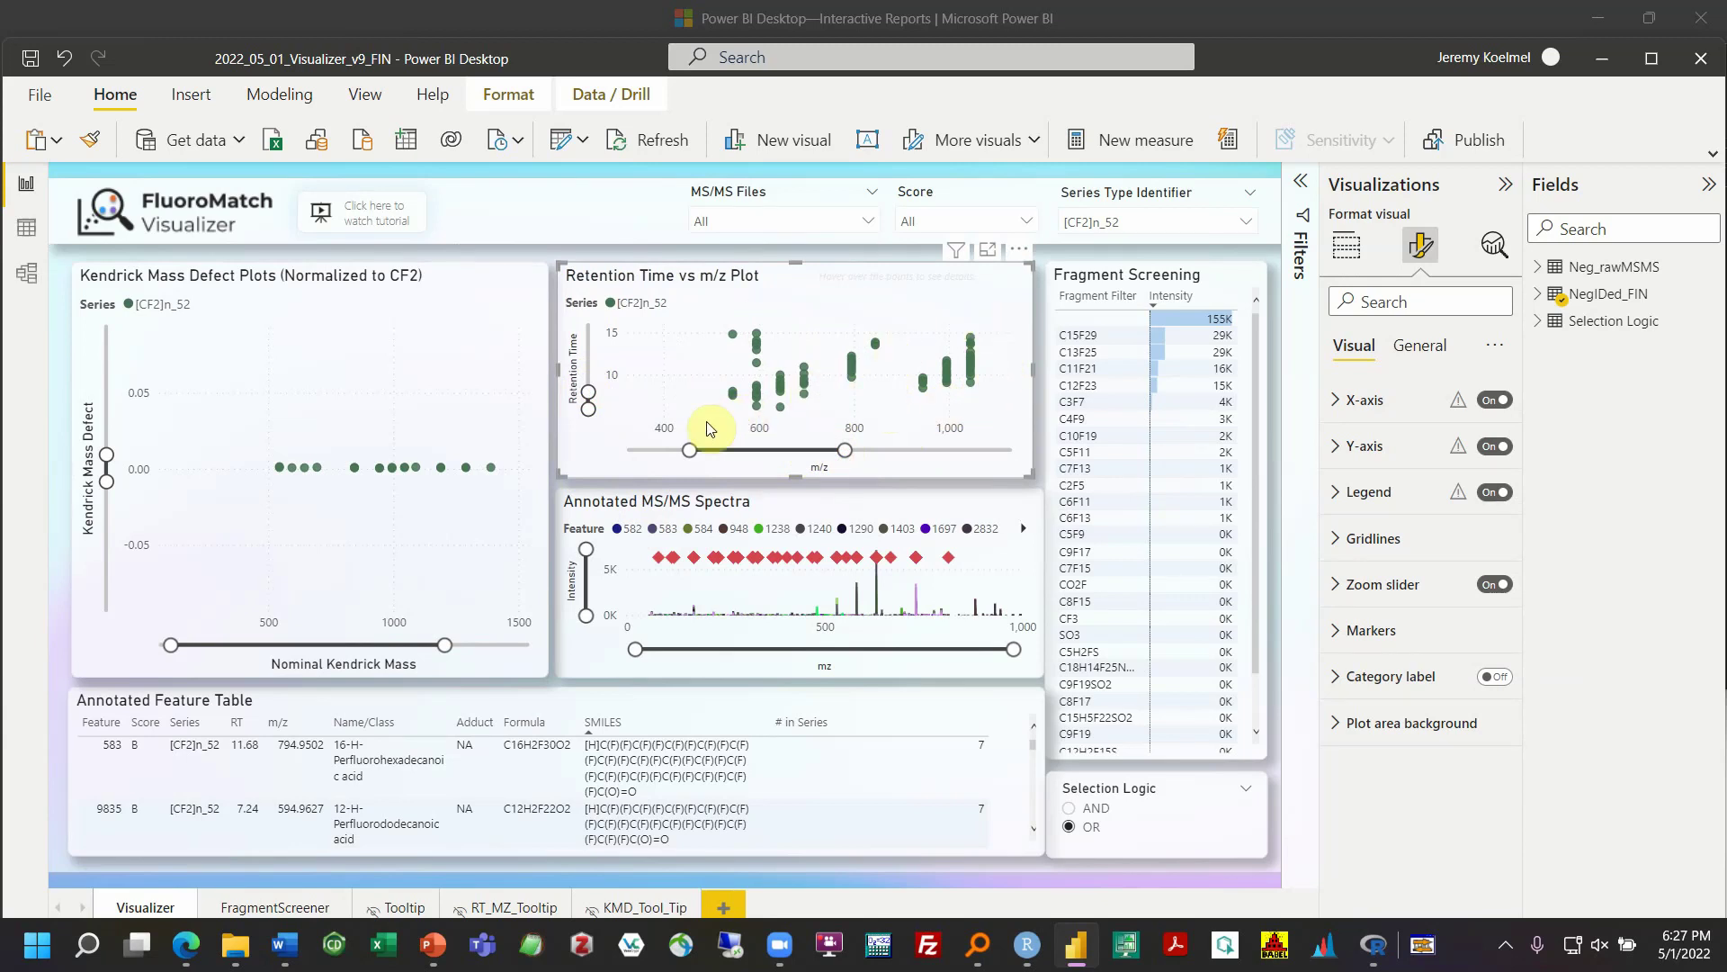
Inspect the individual features at about m/z 594.96 in the Retention Time vs m/z plot, and clear the selection
mouse_move(755, 366)
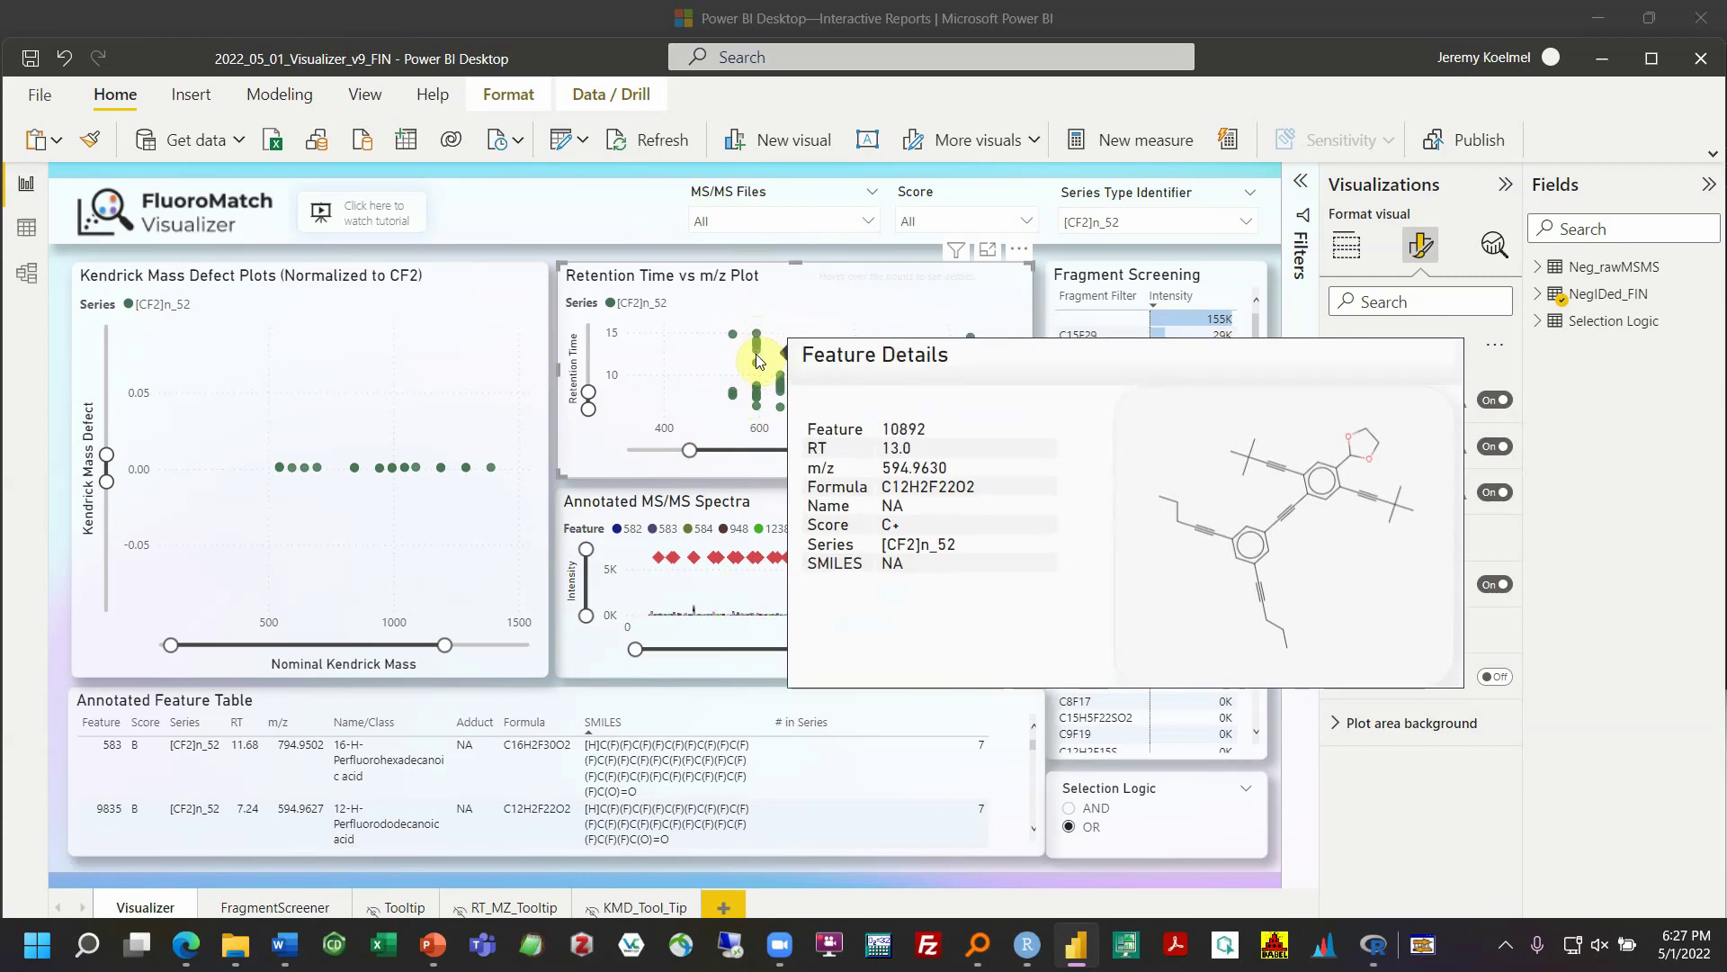
left_click(756, 360)
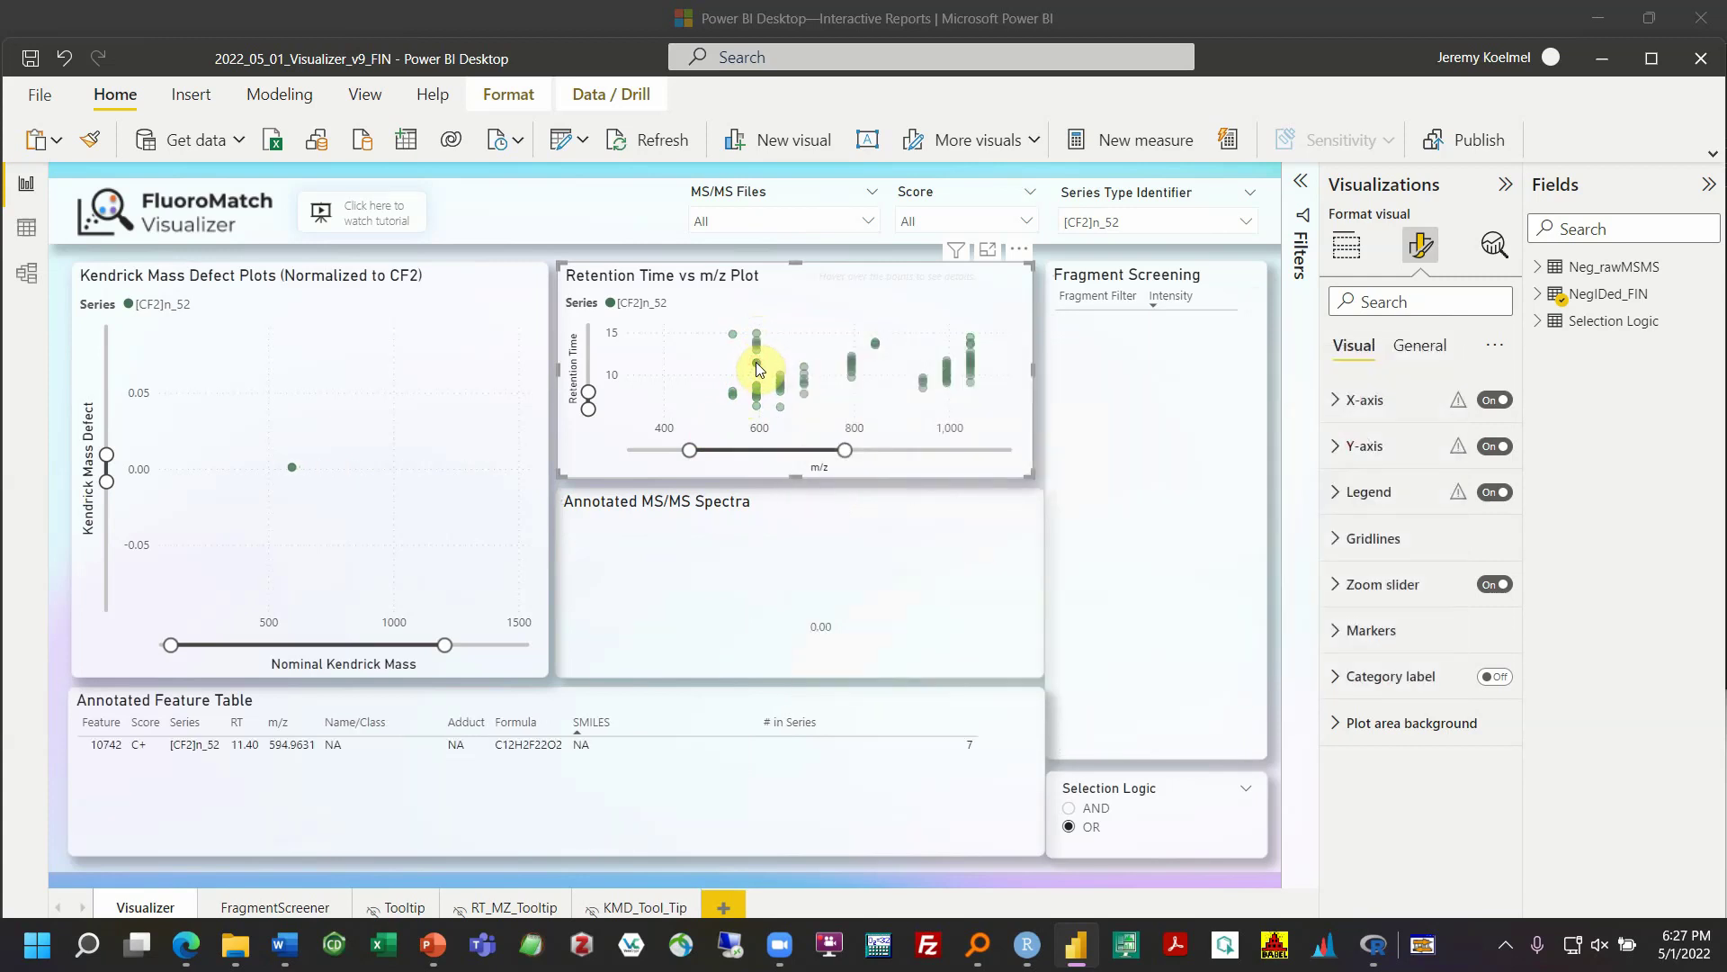
left_click(756, 357)
left_click(756, 351)
left_click(759, 340)
left_click(757, 349)
left_click(757, 350)
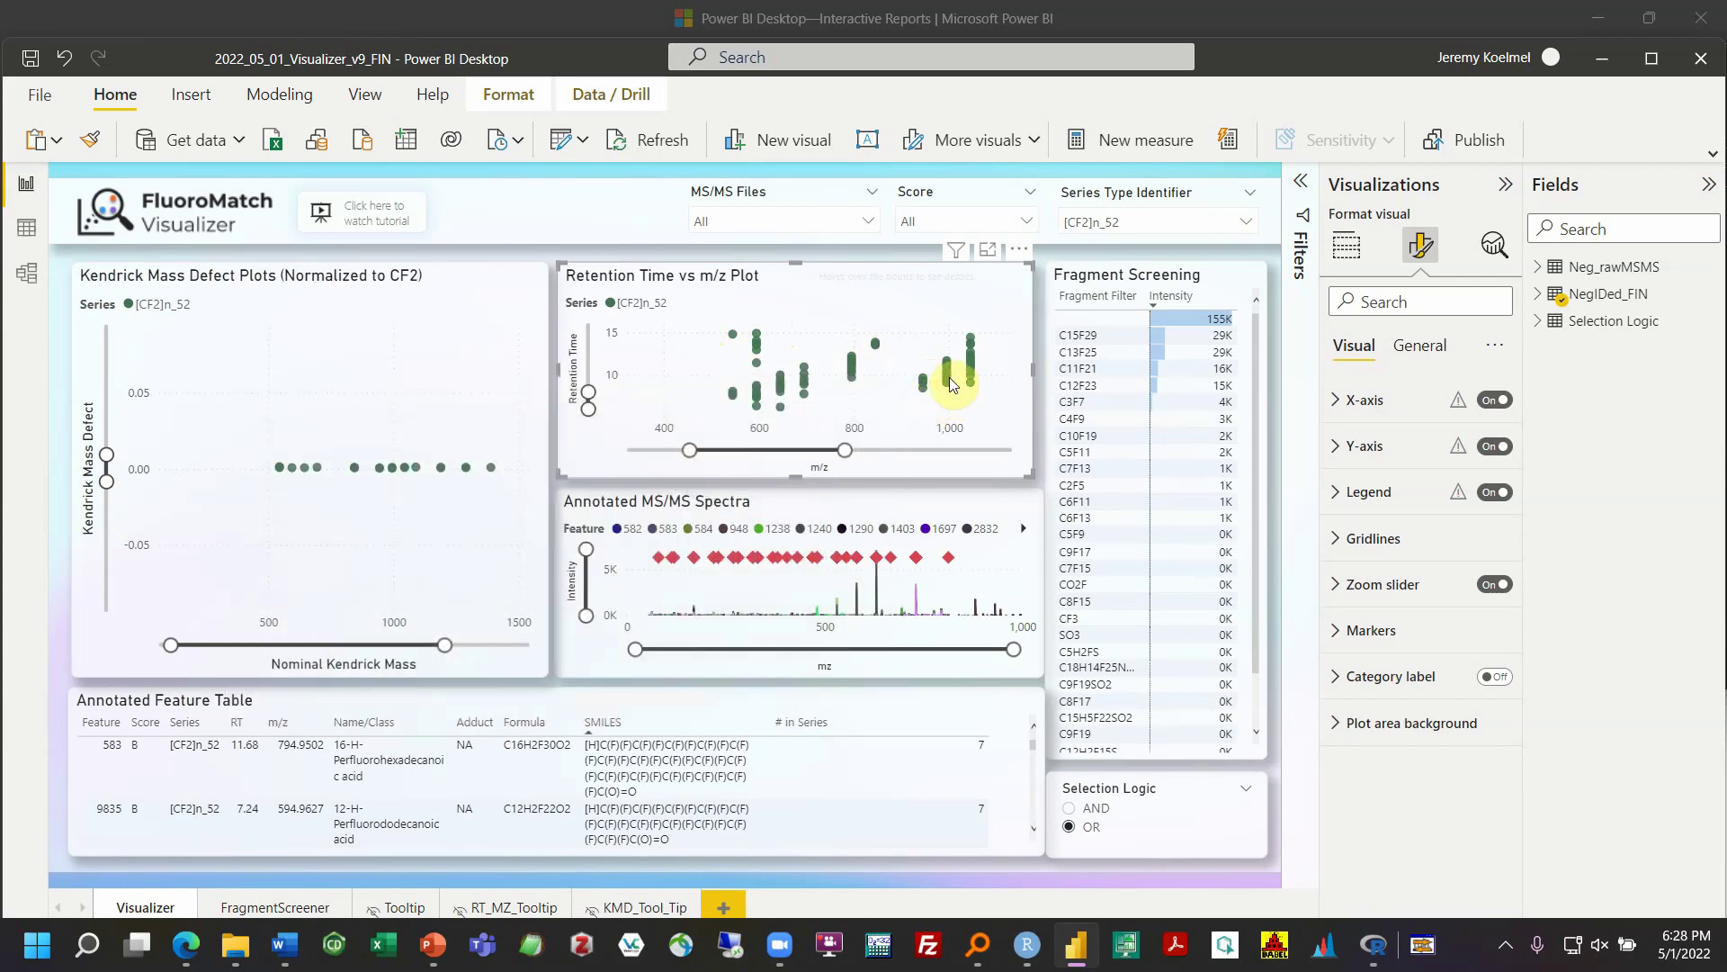
Inspect the feature details and annotated MS/MS spectrum of the feature at about m/z 994.94, and clear the selection
mouse_move(948, 376)
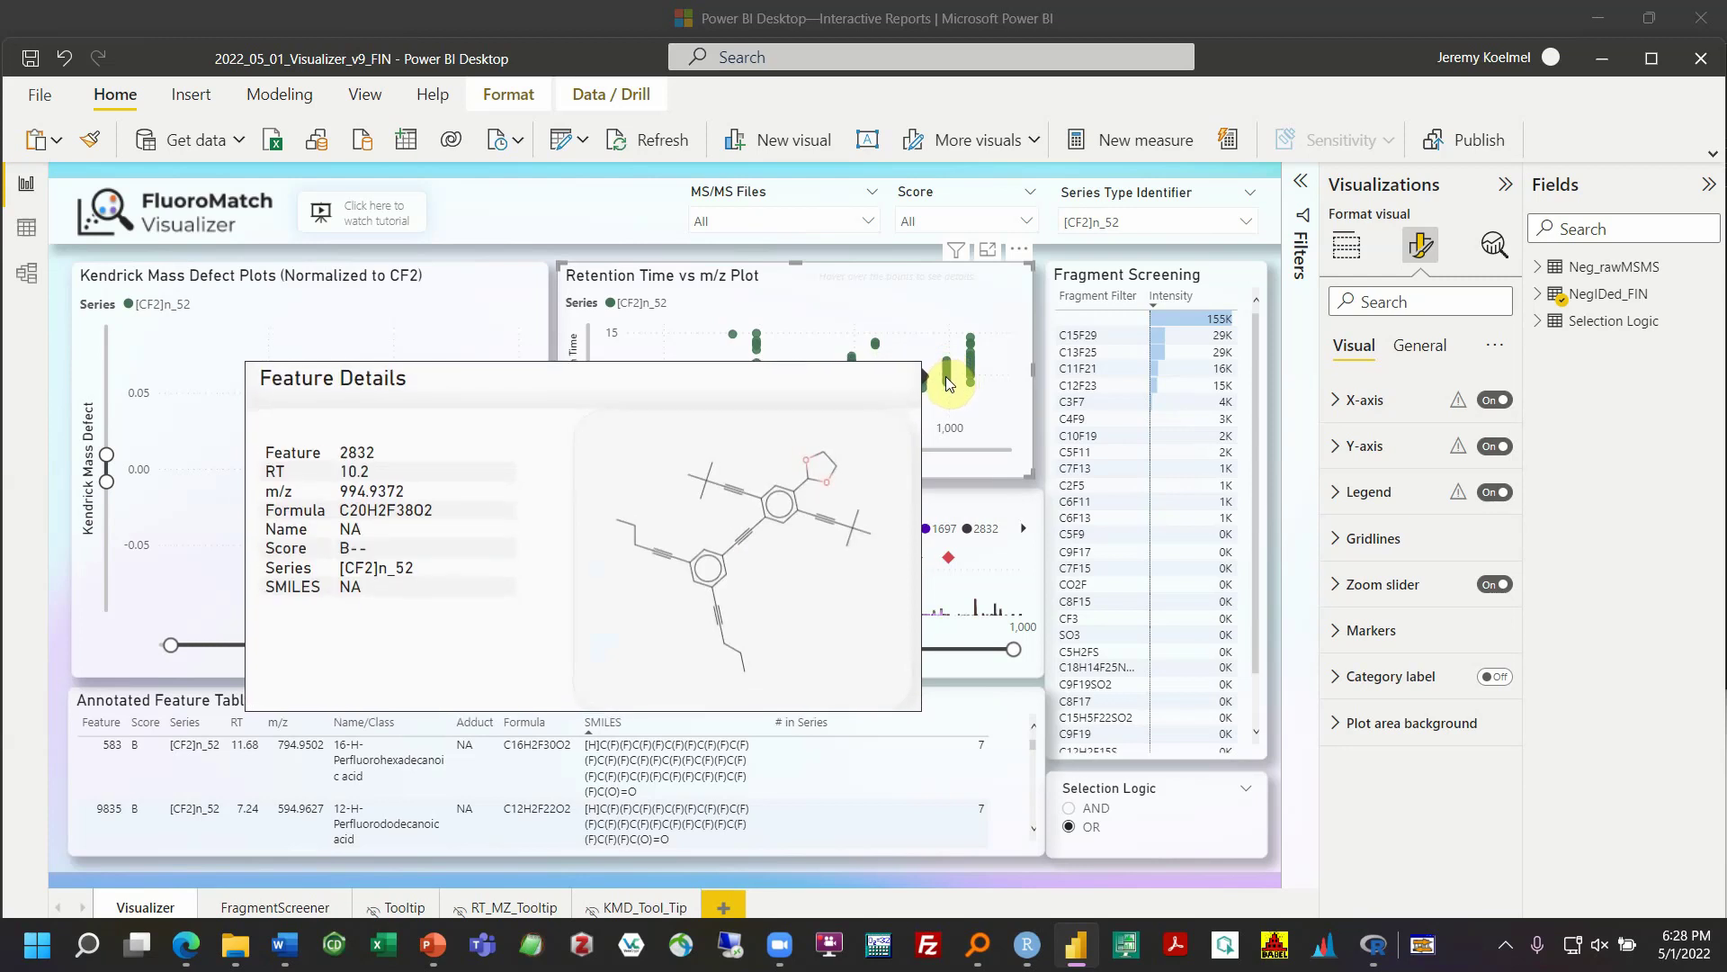
left_click(946, 380)
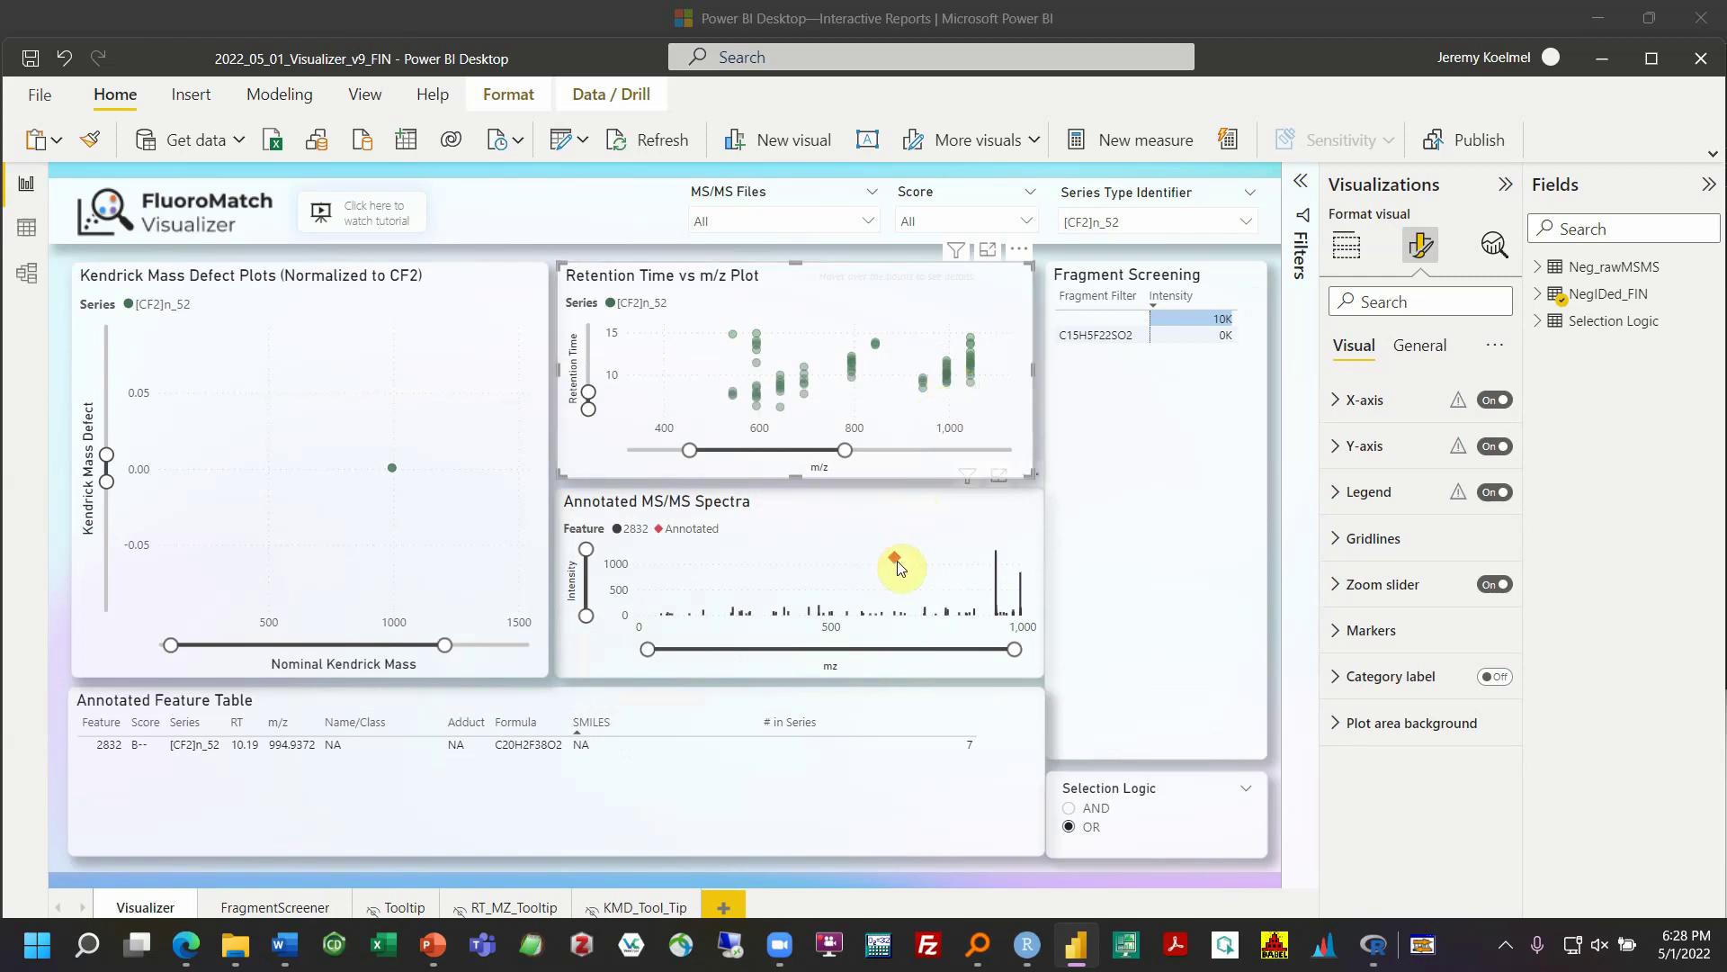
mouse_move(898, 559)
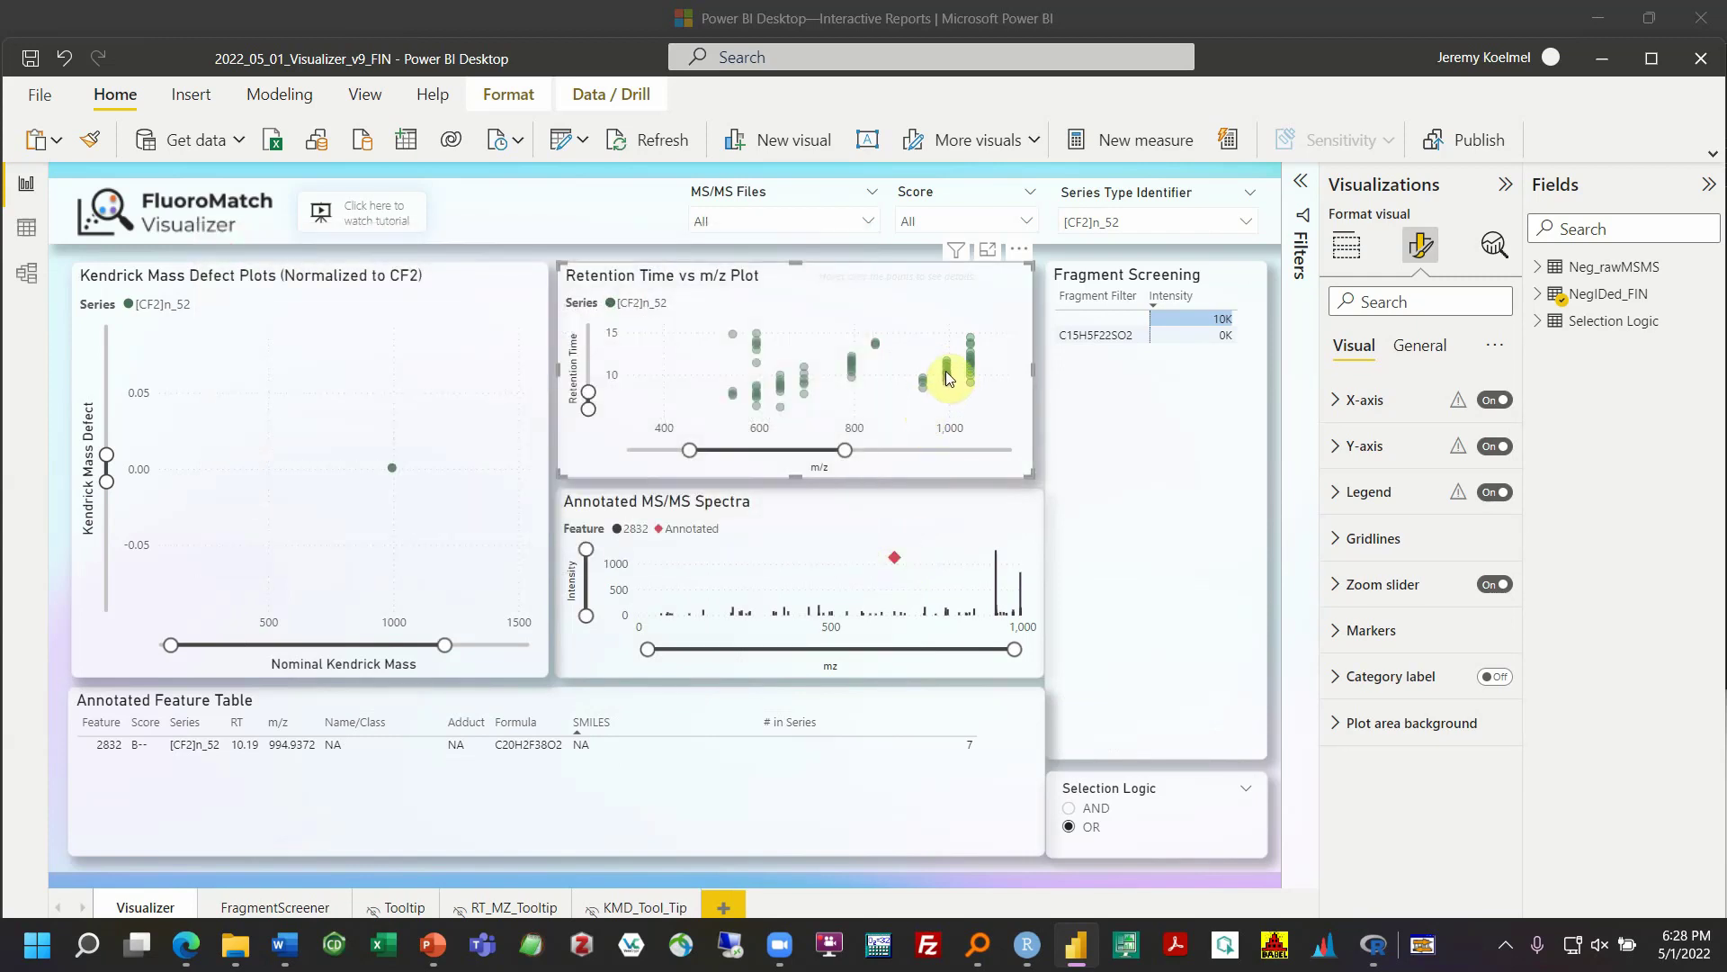
mouse_move(949, 378)
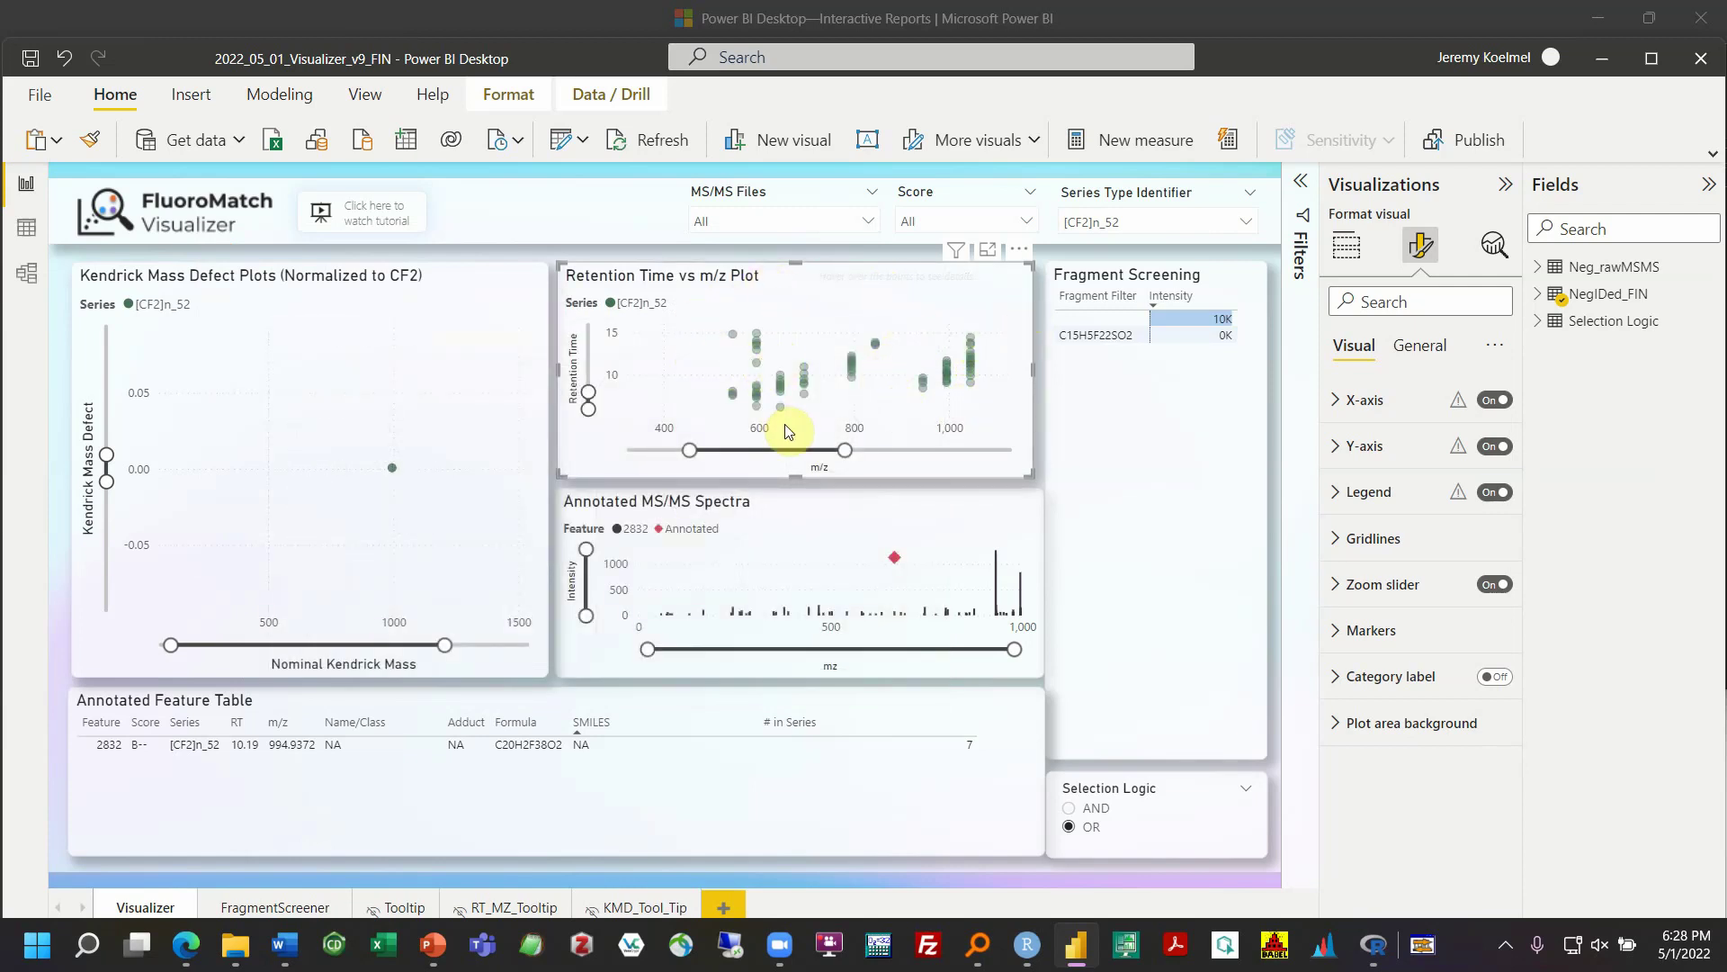
mouse_move(779, 406)
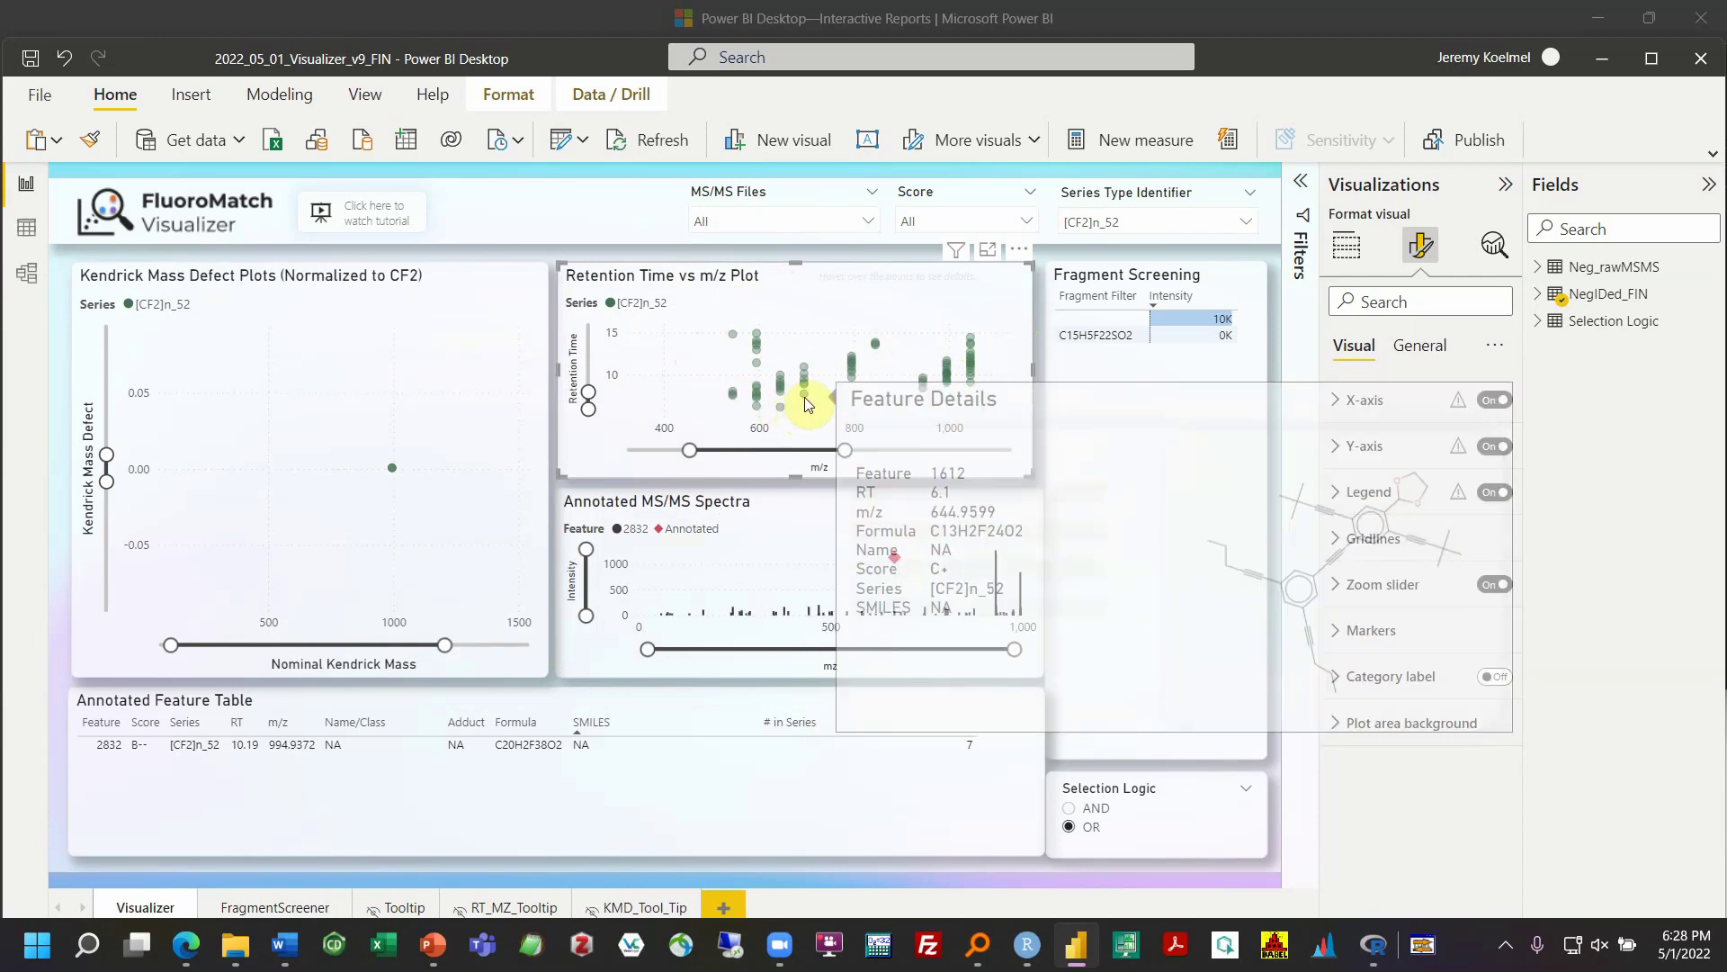
left_click(655, 380)
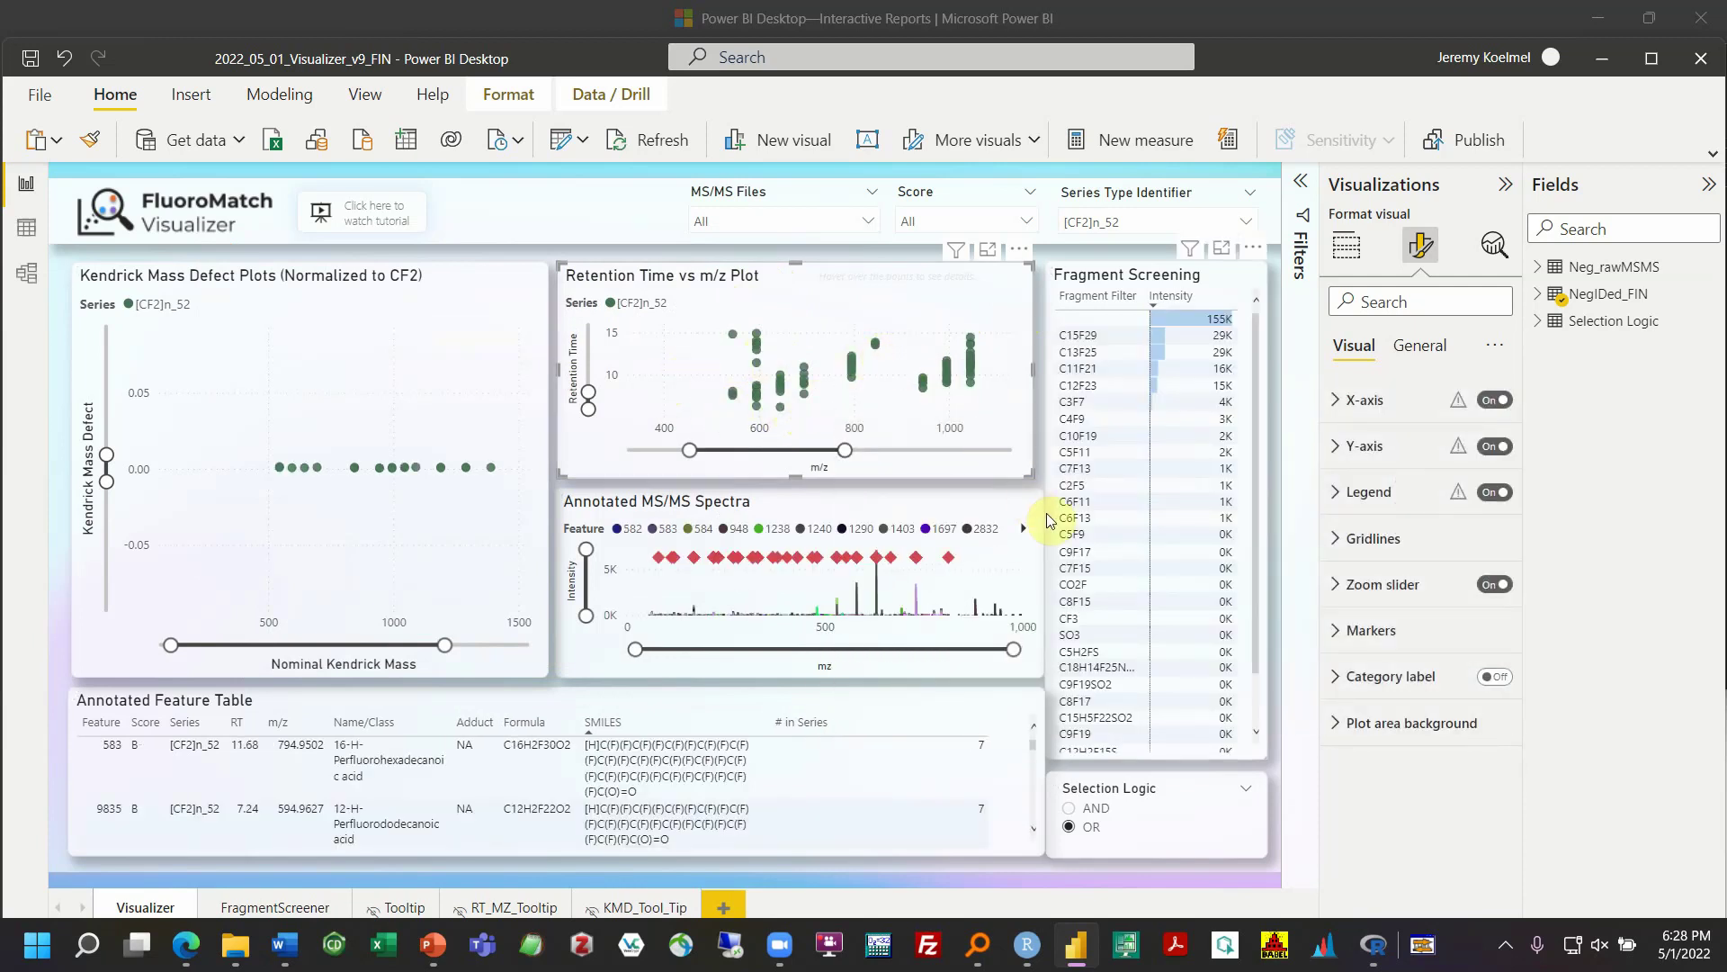
Screen the [CF2]n_52 features by C3F7 alone, then by C3F7, C4F9, C2F5 and CO2F together, and clear the fragment filter
left_click(1111, 401)
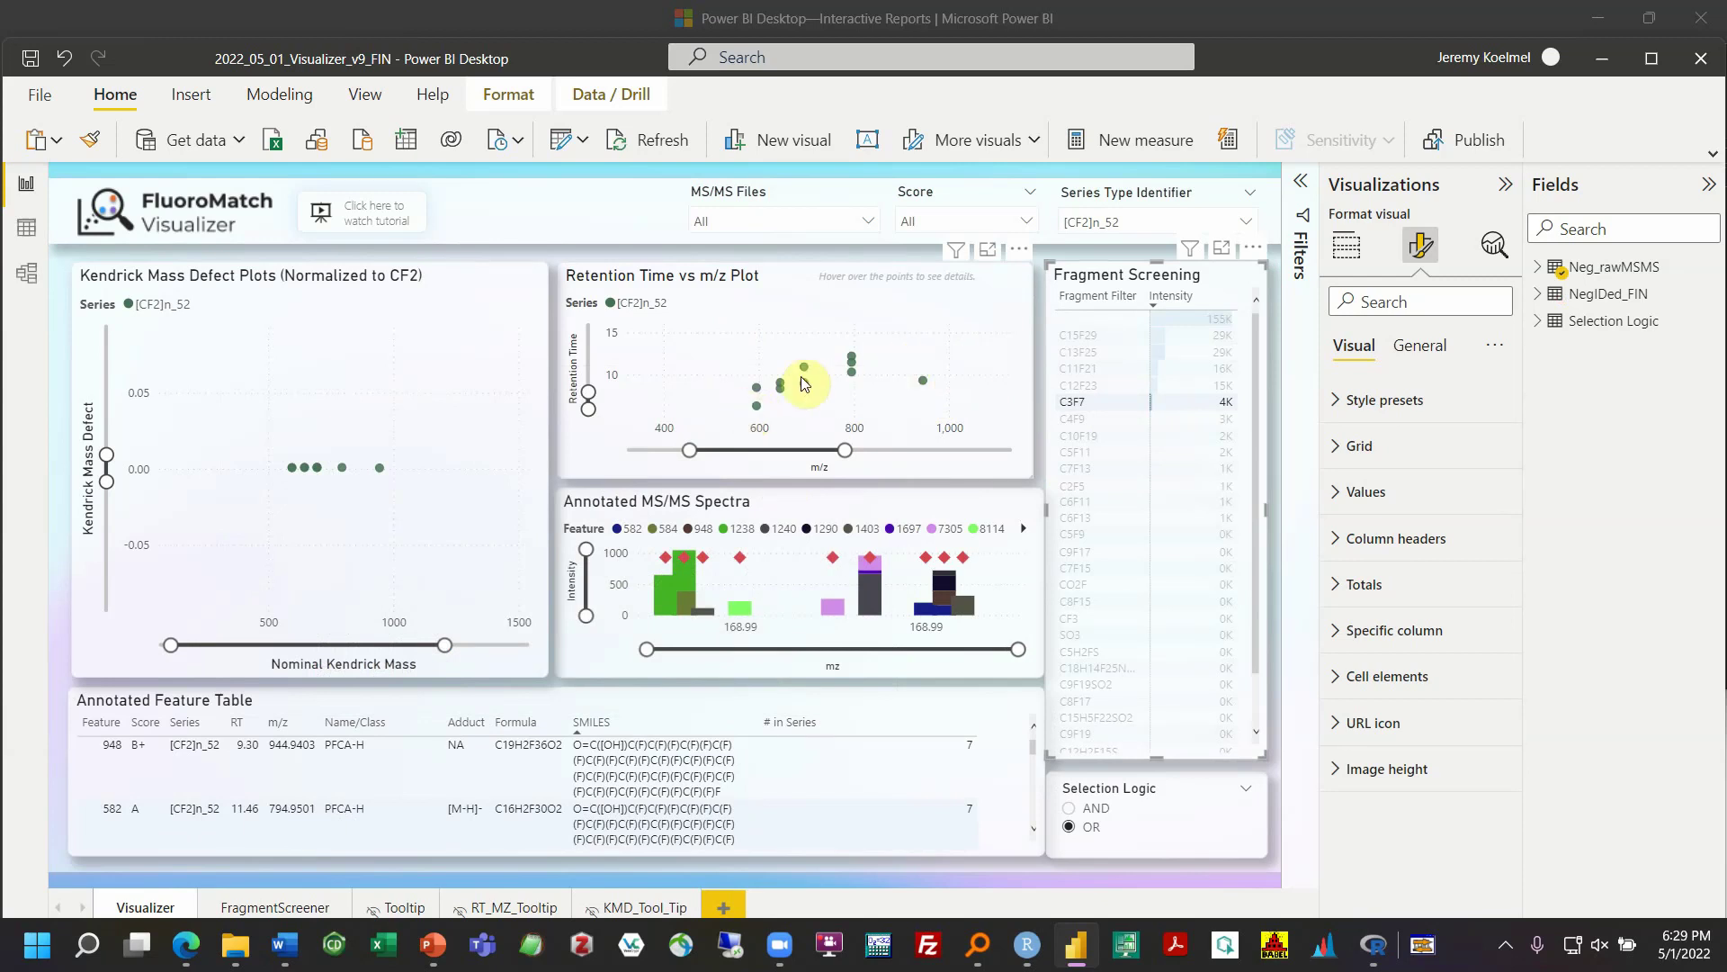
left_click(973, 294)
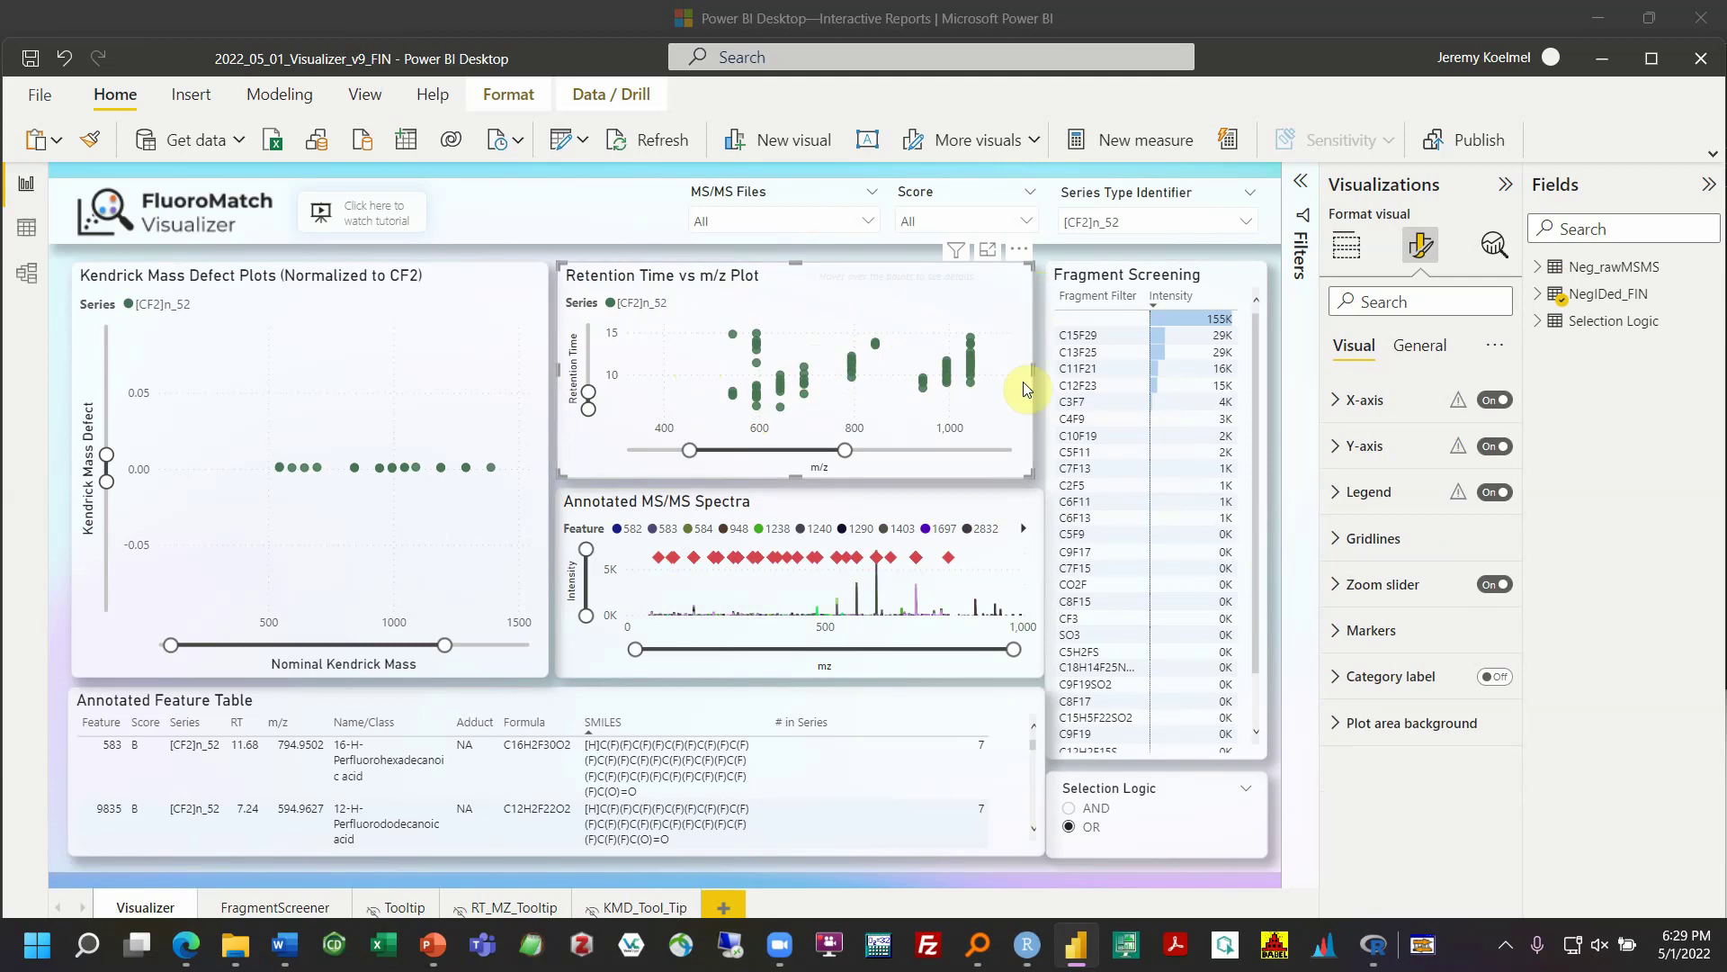
left_click(1078, 404)
left_click(1084, 421, "ctrl")
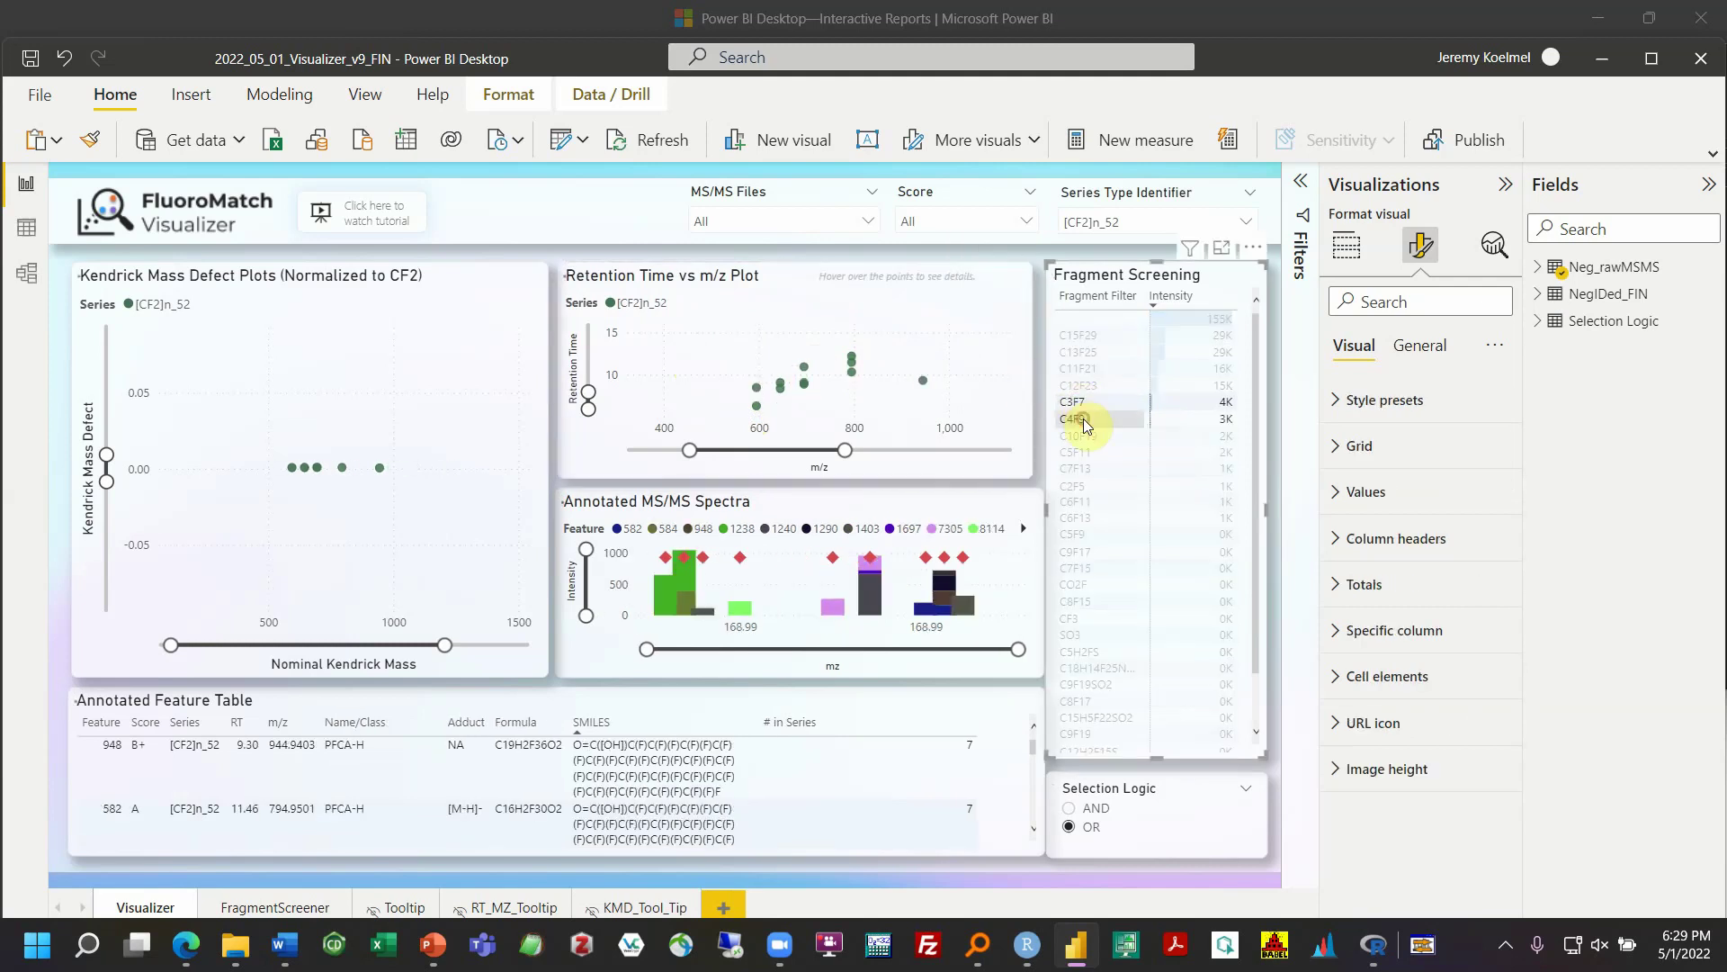
left_click(1087, 485, "ctrl")
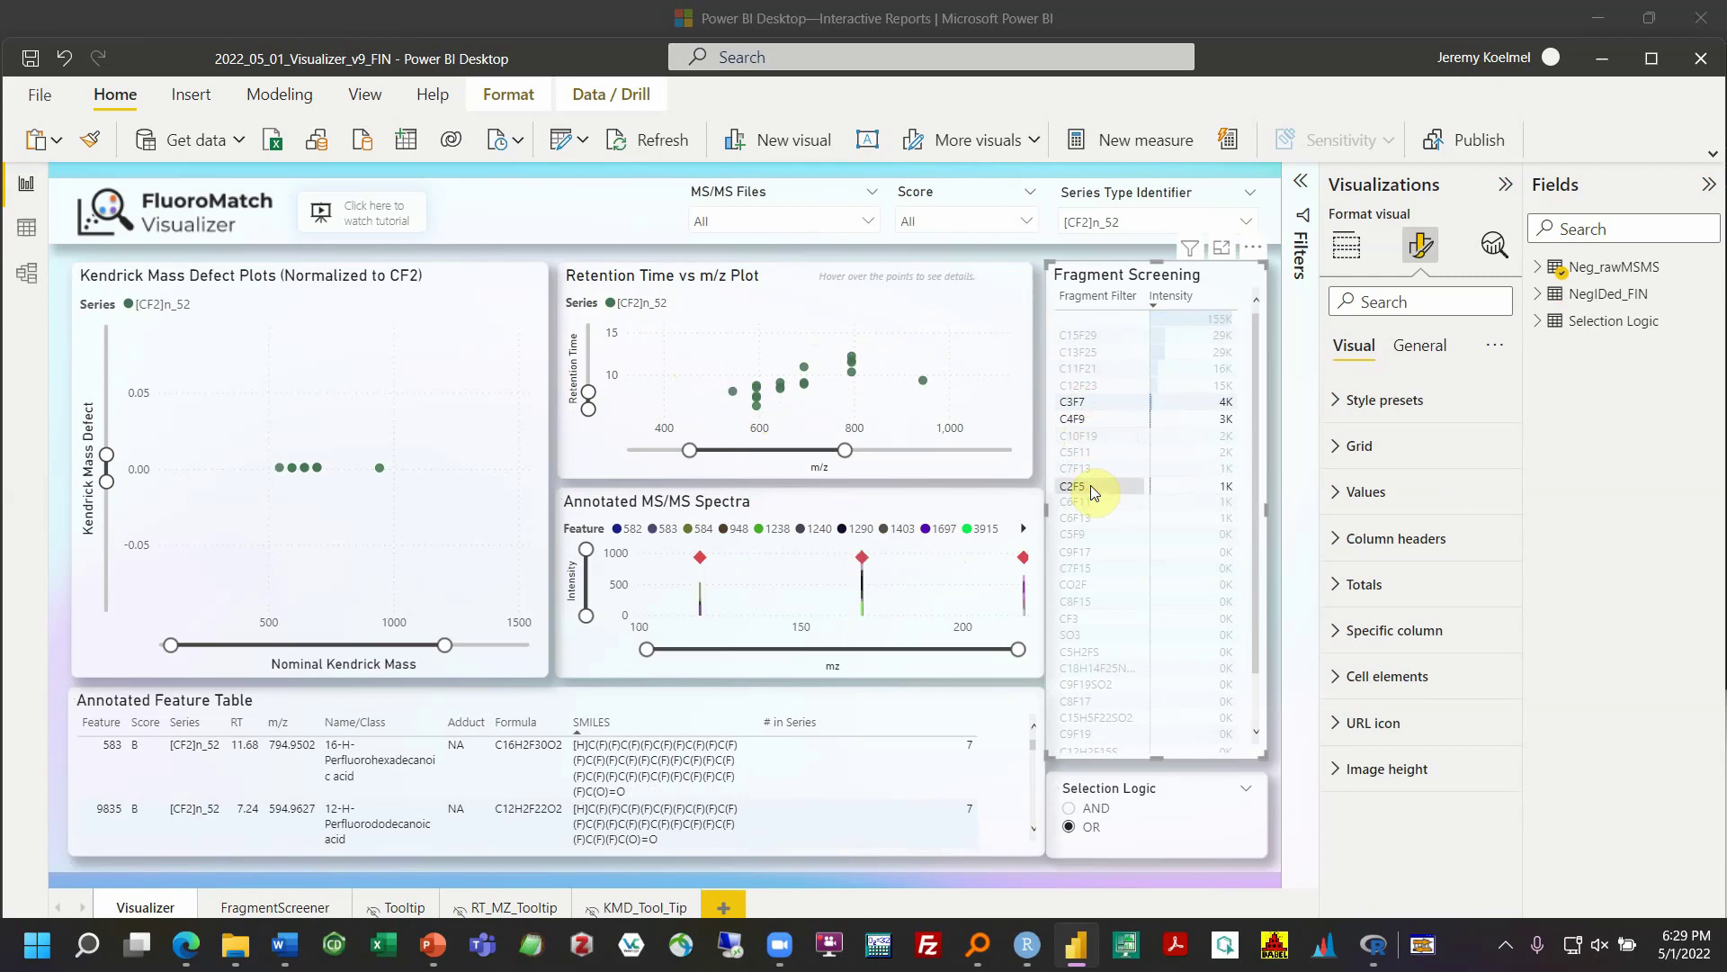
left_click(1086, 586, "ctrl")
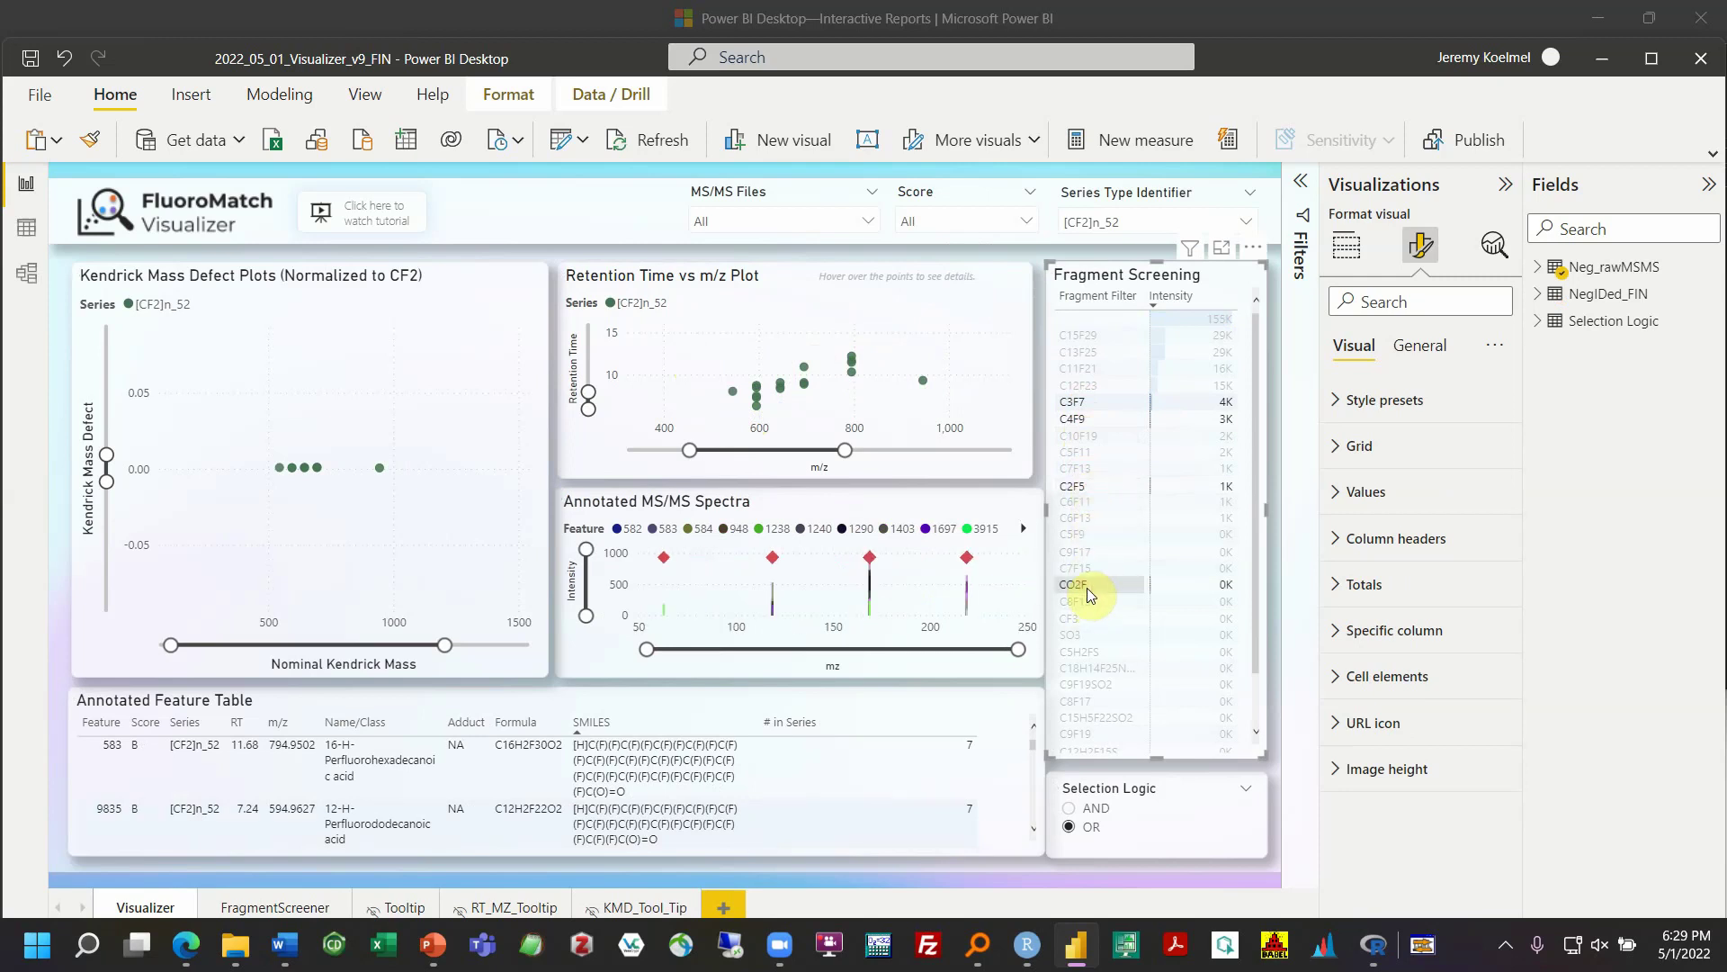
left_click(743, 311)
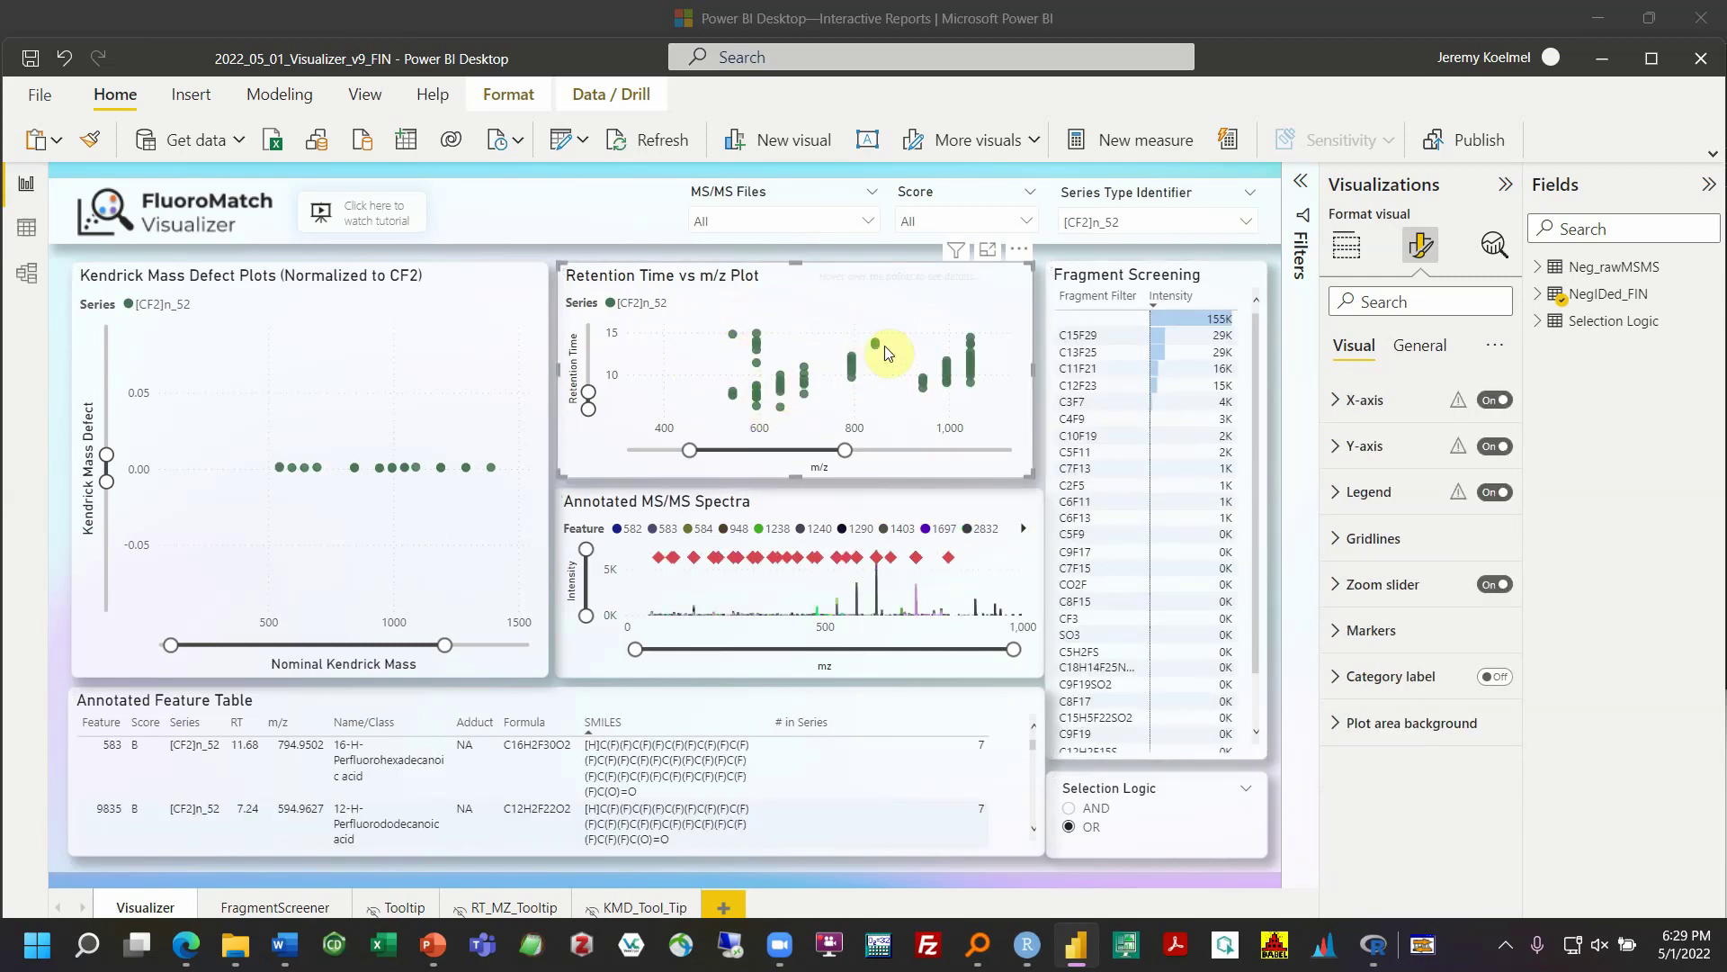
Filter the features again by the C3F7, C4F9, C2F5 and CO2F fragments and check the Annotated Feature Table
left_click(1116, 406)
left_click(1099, 421, "ctrl")
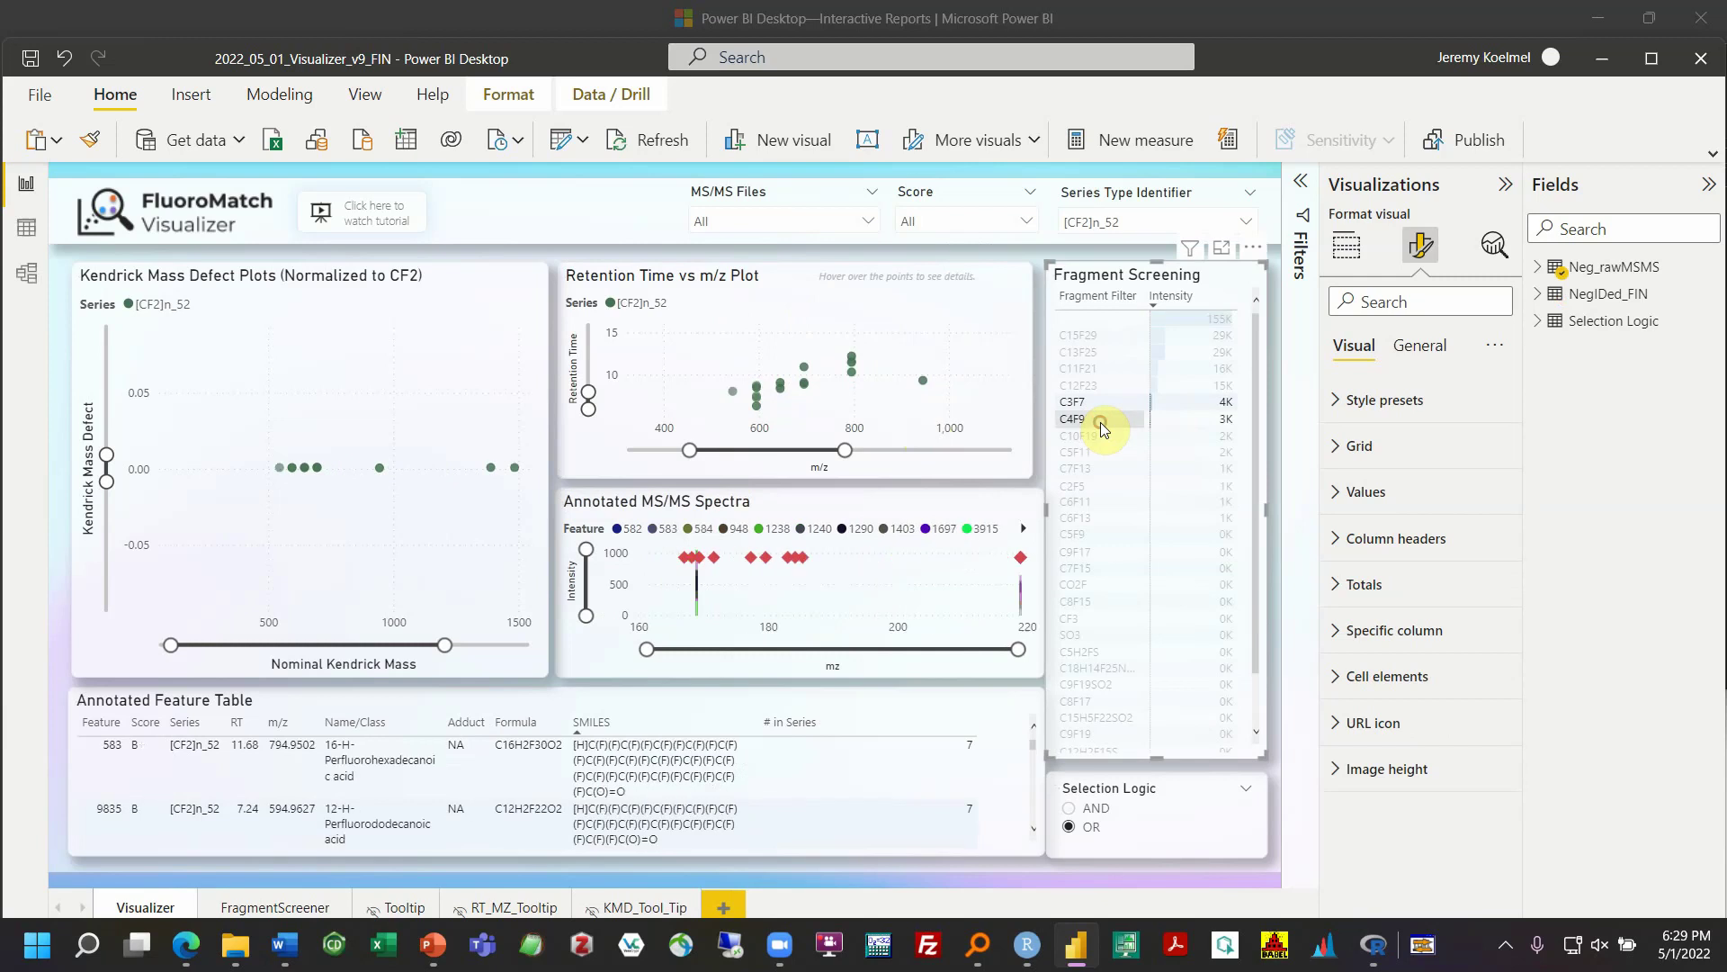
left_click(1094, 486, "ctrl")
left_click(1081, 583, "ctrl")
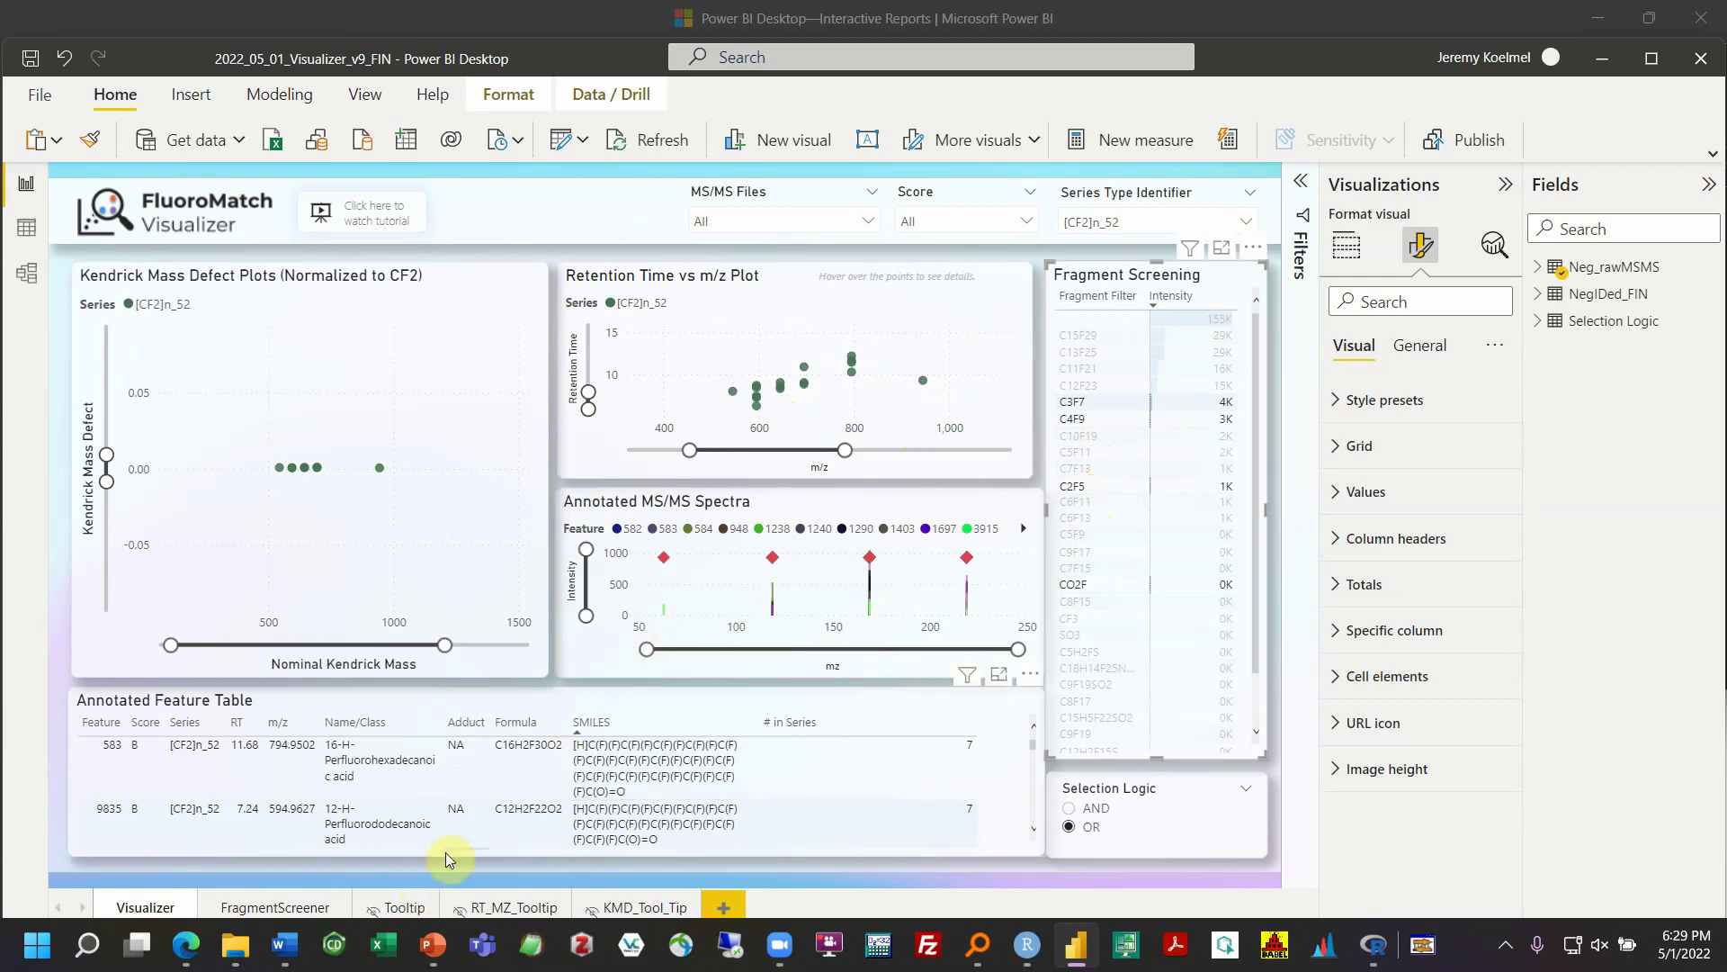
mouse_move(282, 771)
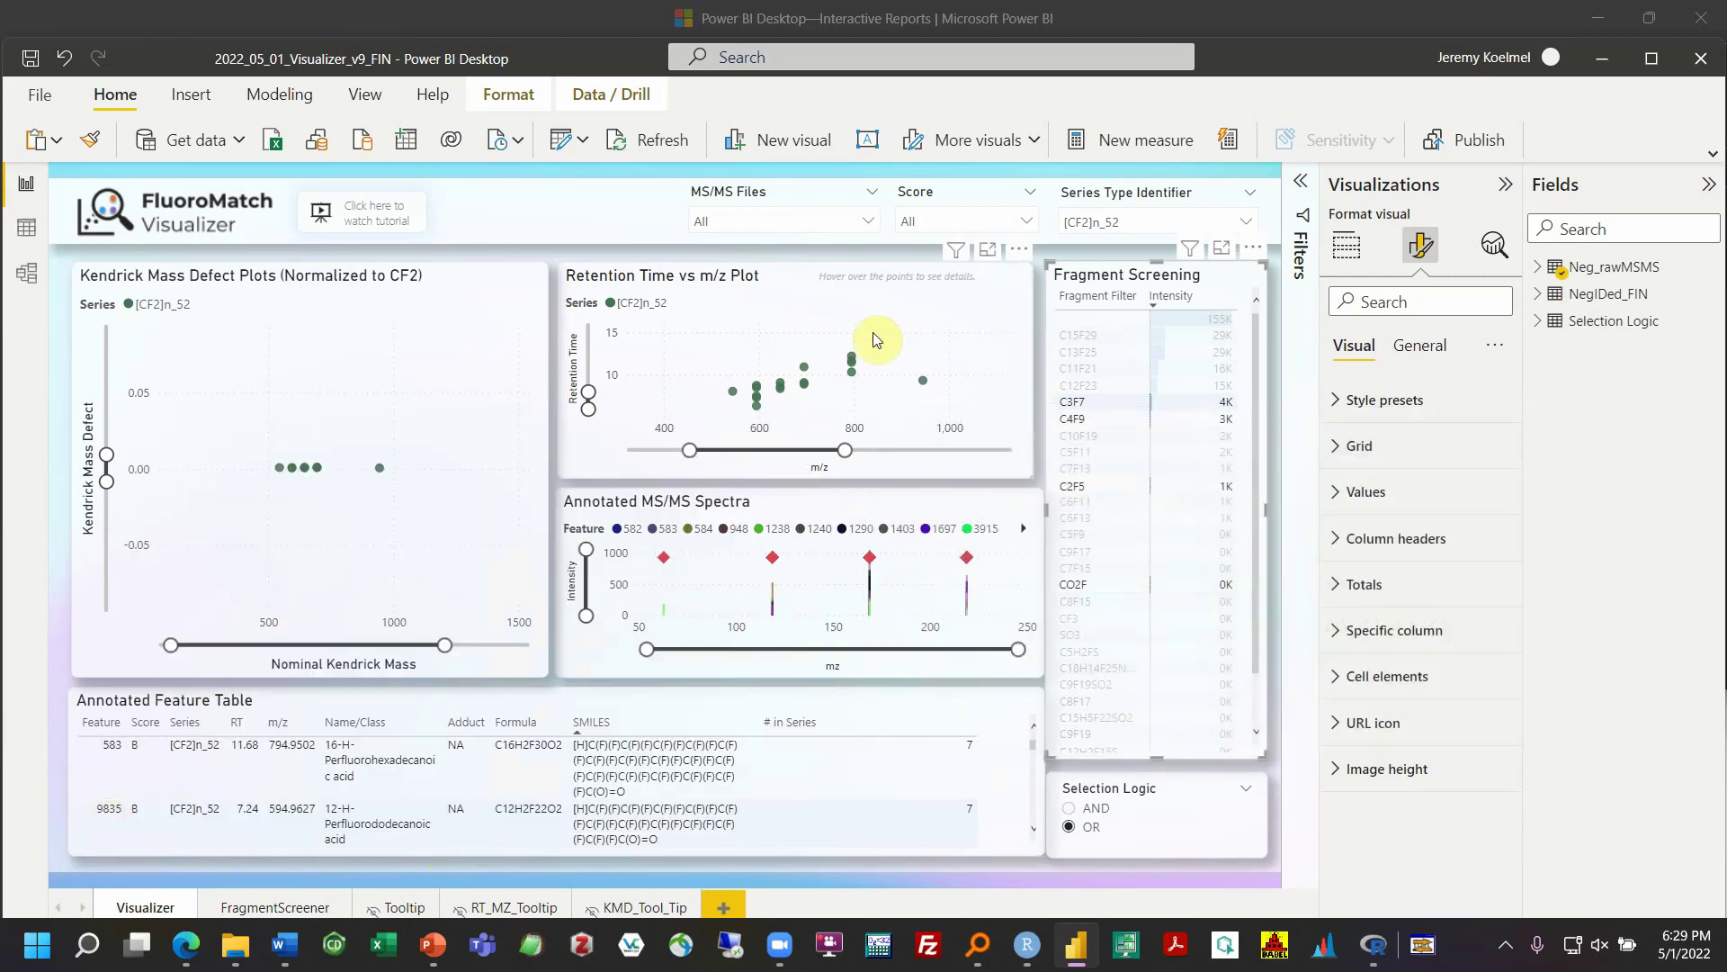
Select the feature at about m/z 944.94 in the Retention Time vs m/z plot and examine its annotated MS/MS fragments
left_click(923, 381)
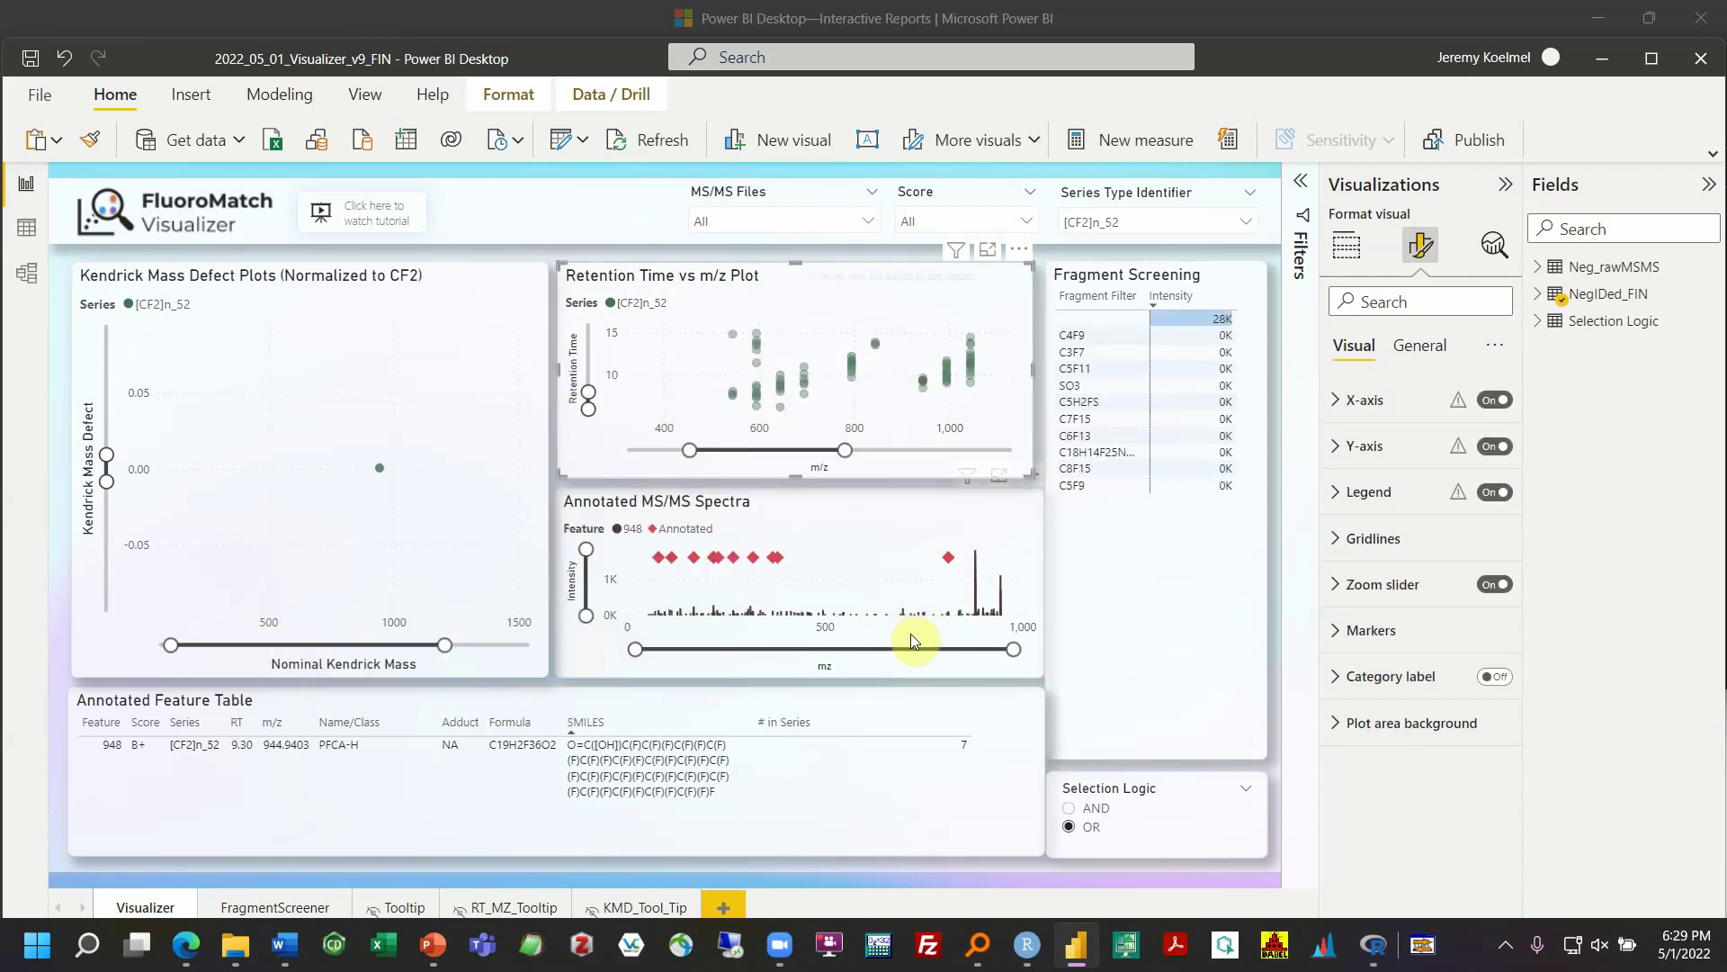
mouse_move(668, 562)
mouse_move(695, 615)
mouse_move(713, 585)
mouse_move(951, 564)
Replace the single-feature selection with a fragment filter on C3F7, C4F9, C2F5 and CO2F
left_click(1106, 337)
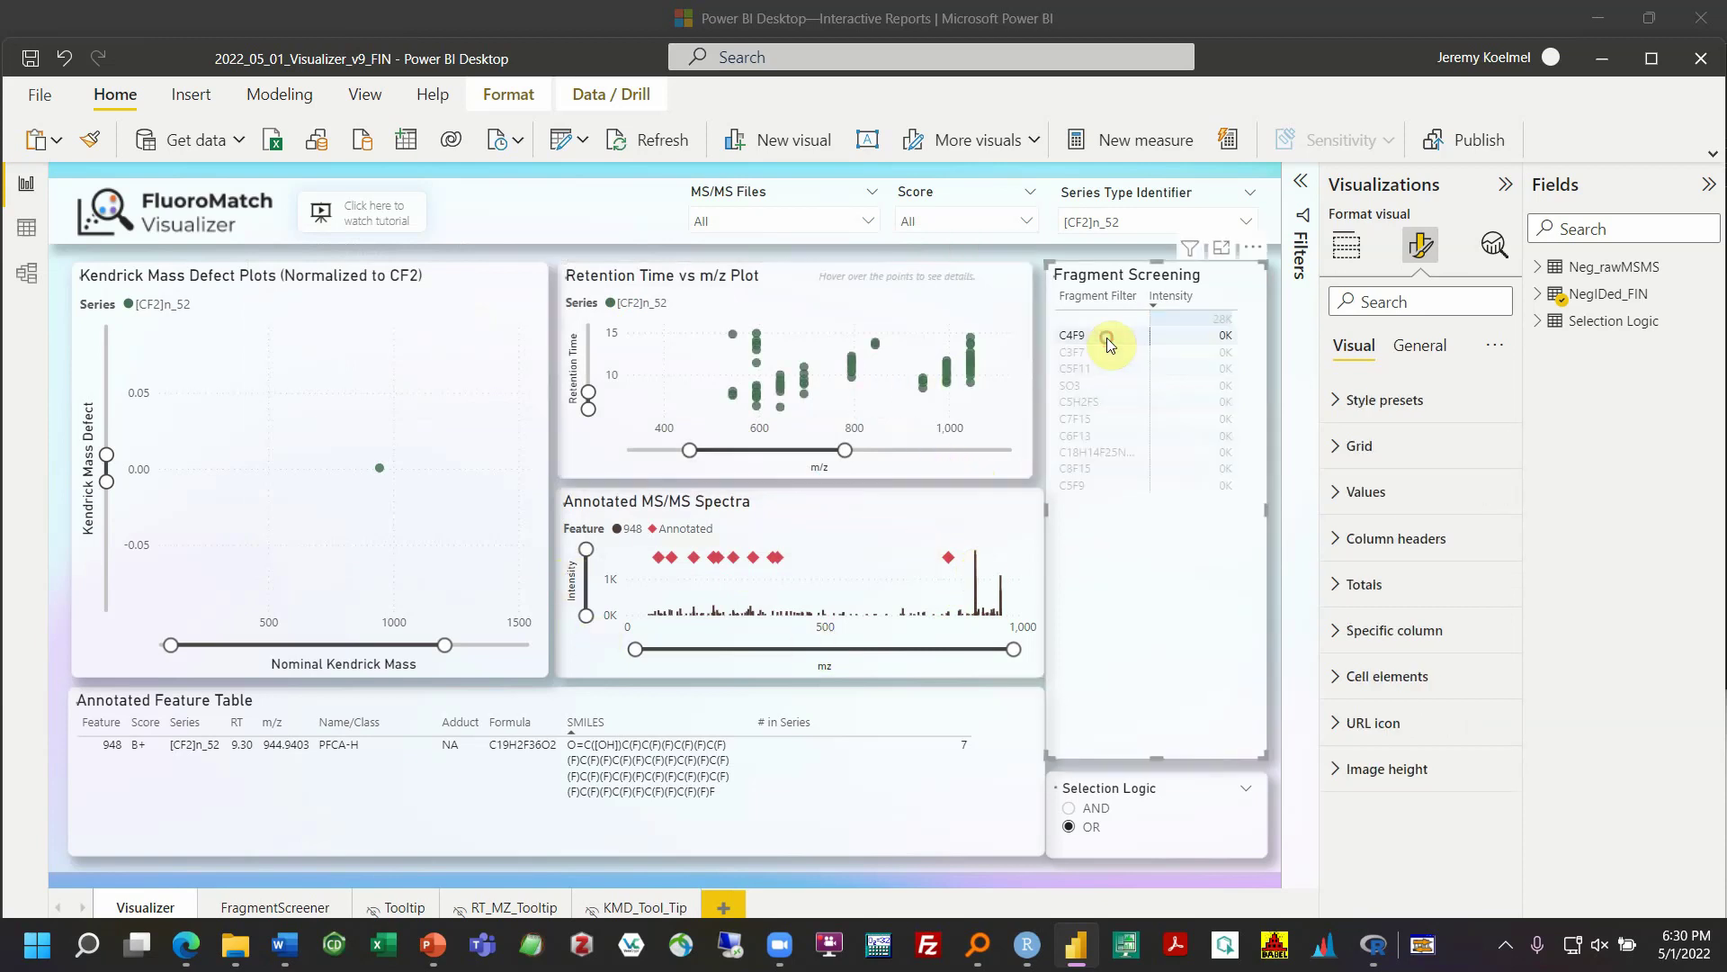
left_click(1082, 404, "ctrl")
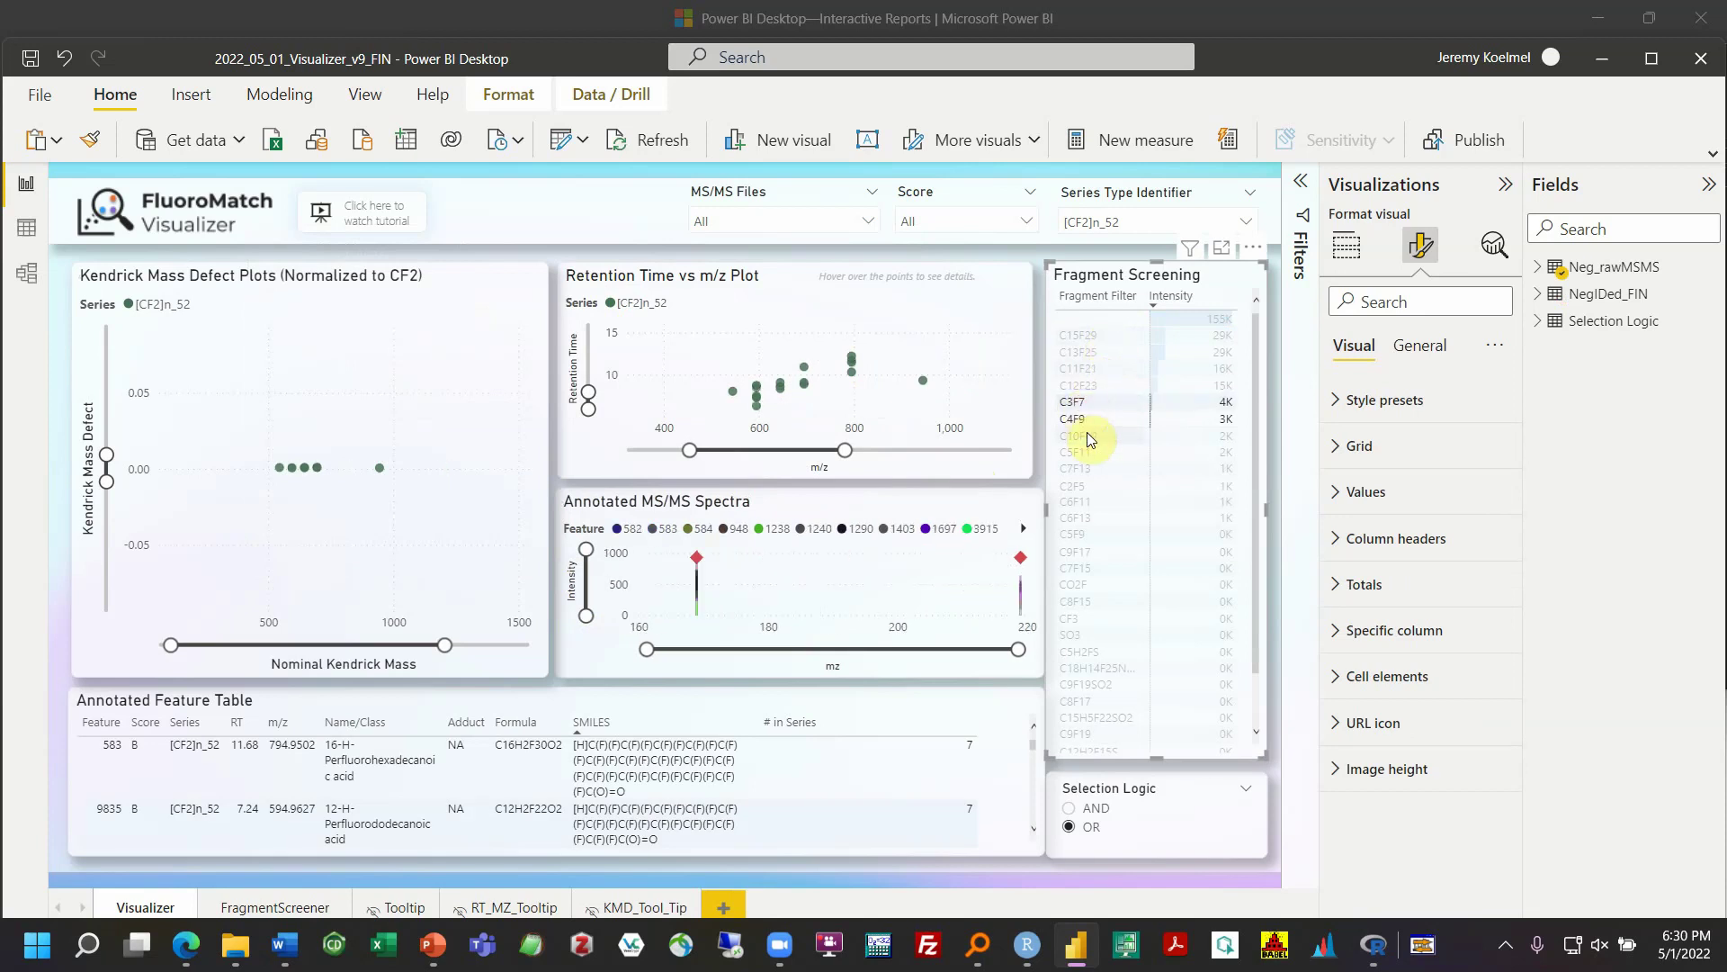
left_click(1085, 486, "ctrl")
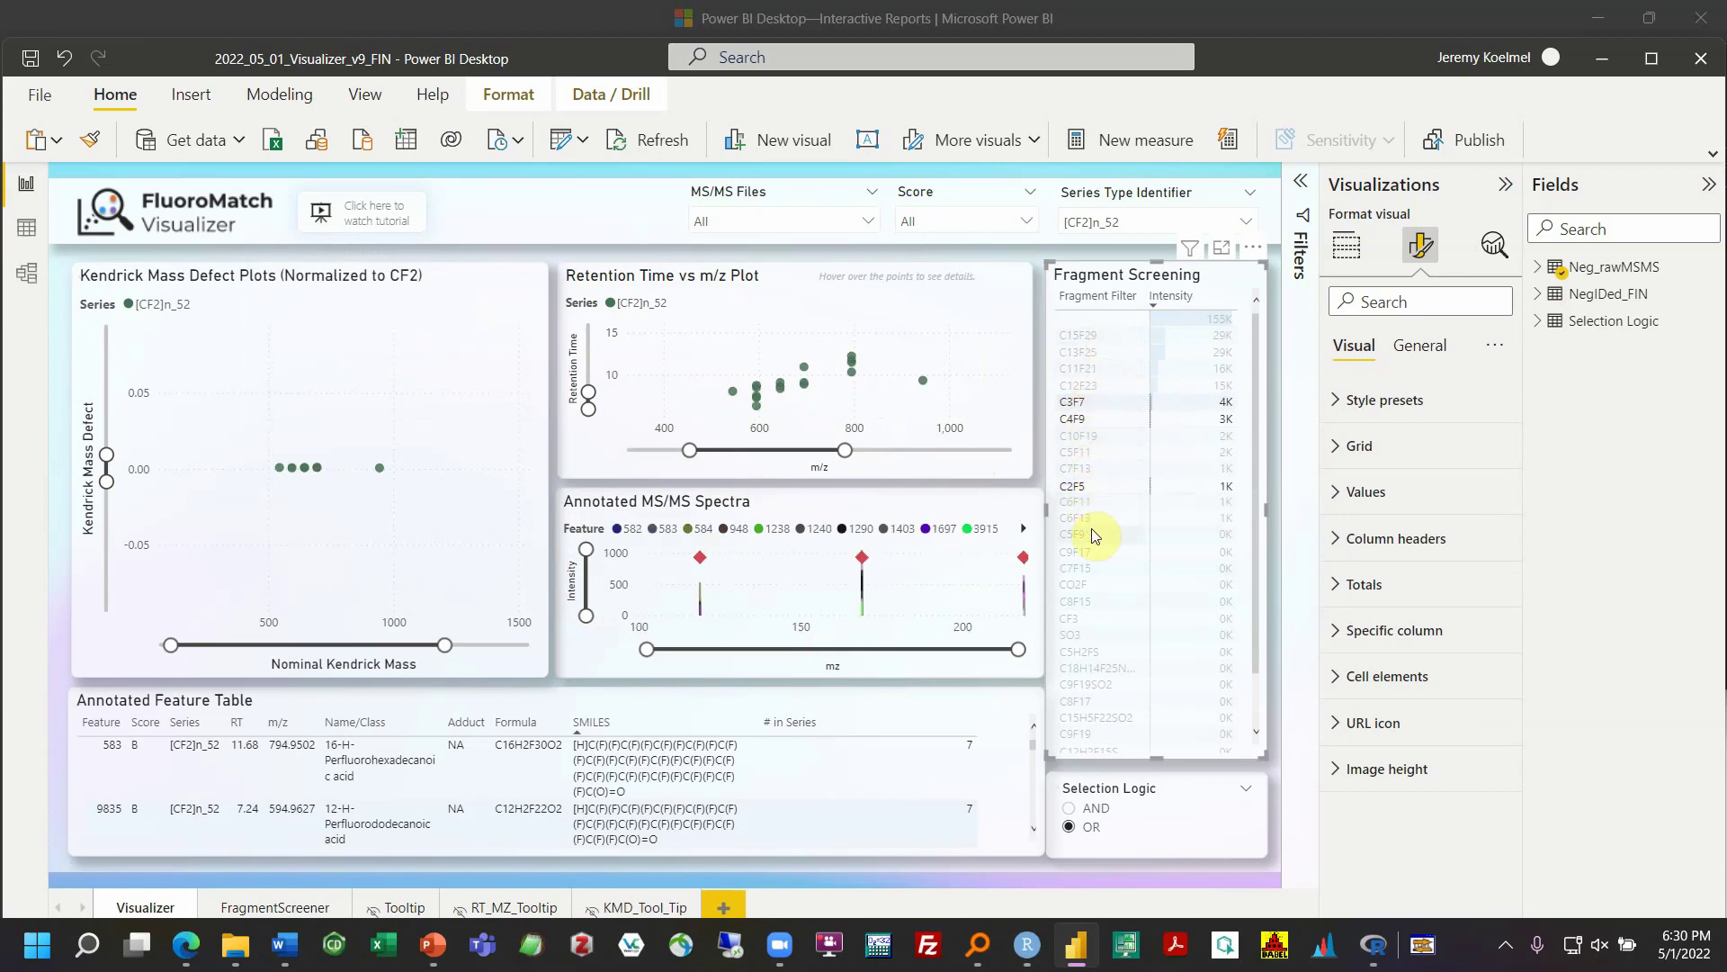
left_click(1087, 587, "ctrl")
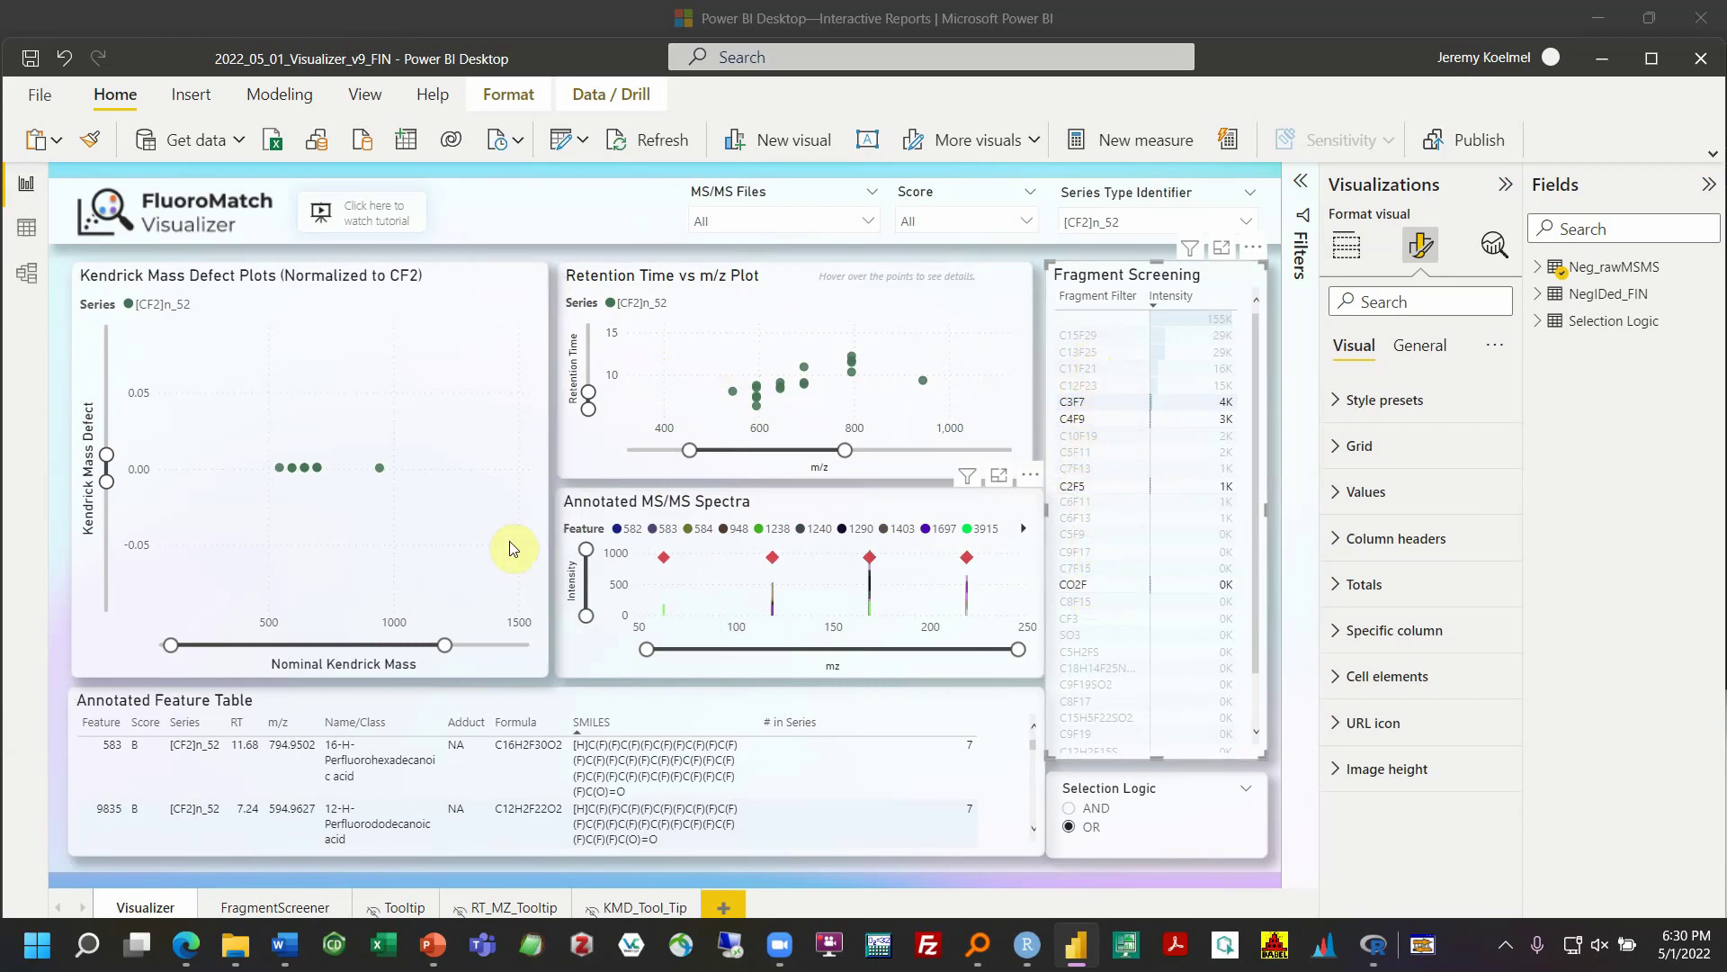
Export the data of the filtered Annotated Feature Table to the Desktop as Annotated Feature Table.csv
right_click(348, 702)
mouse_move(398, 788)
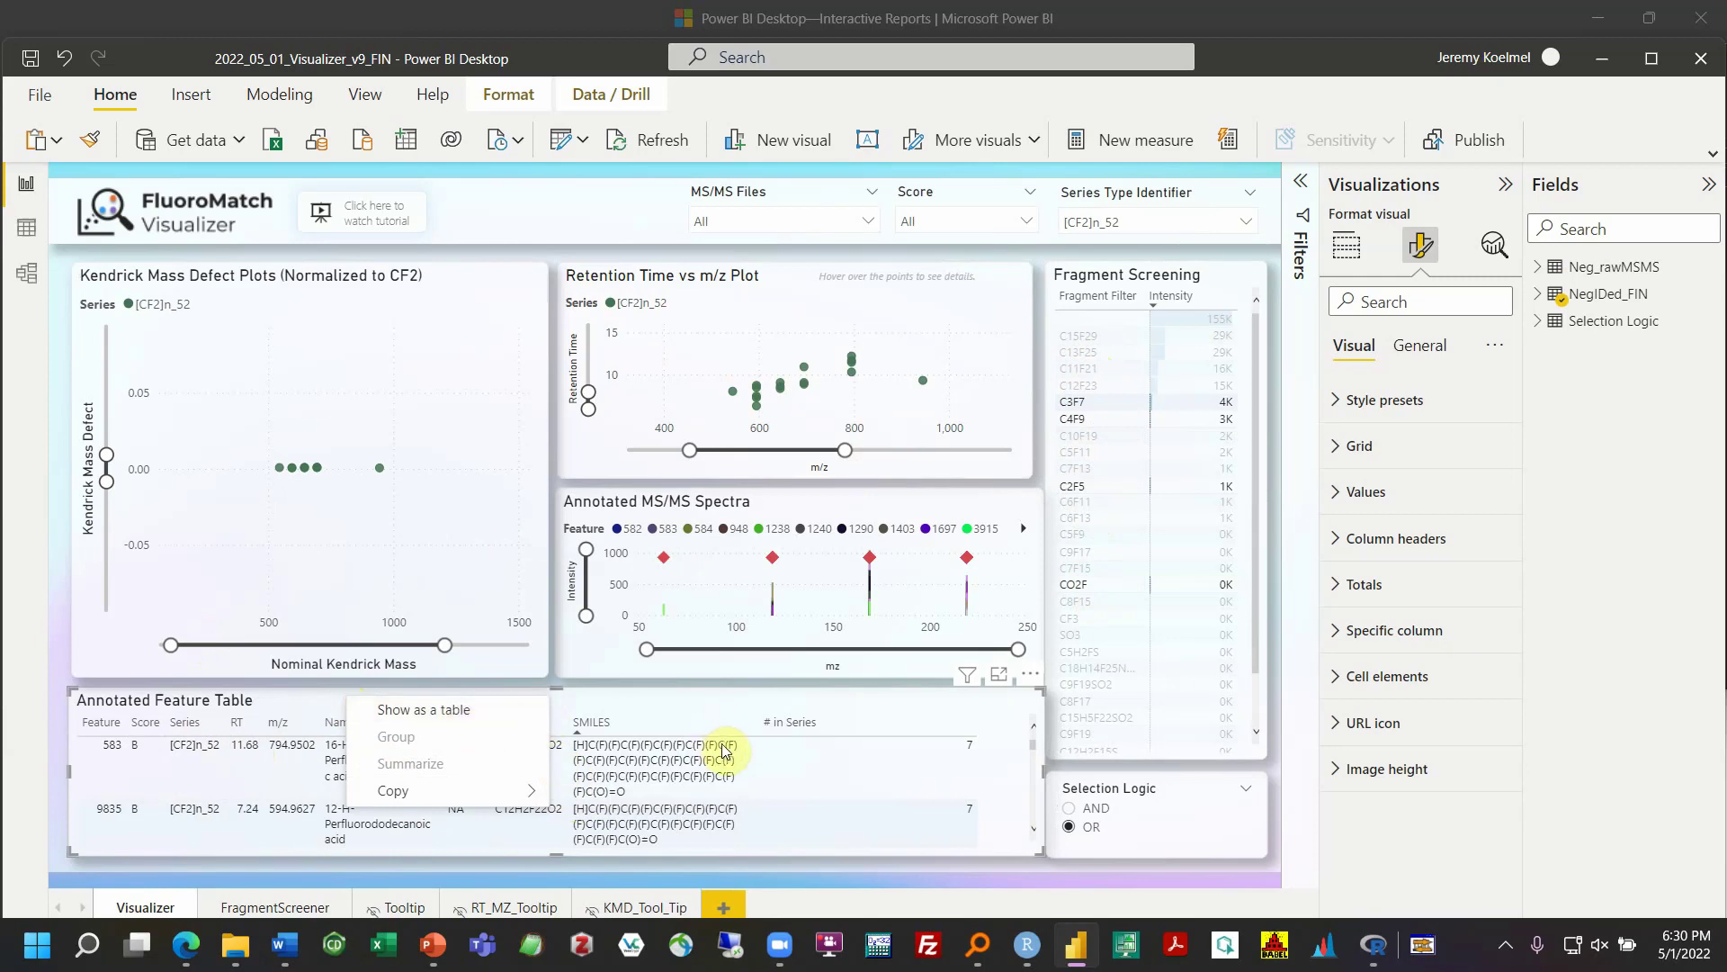
left_click(1029, 677)
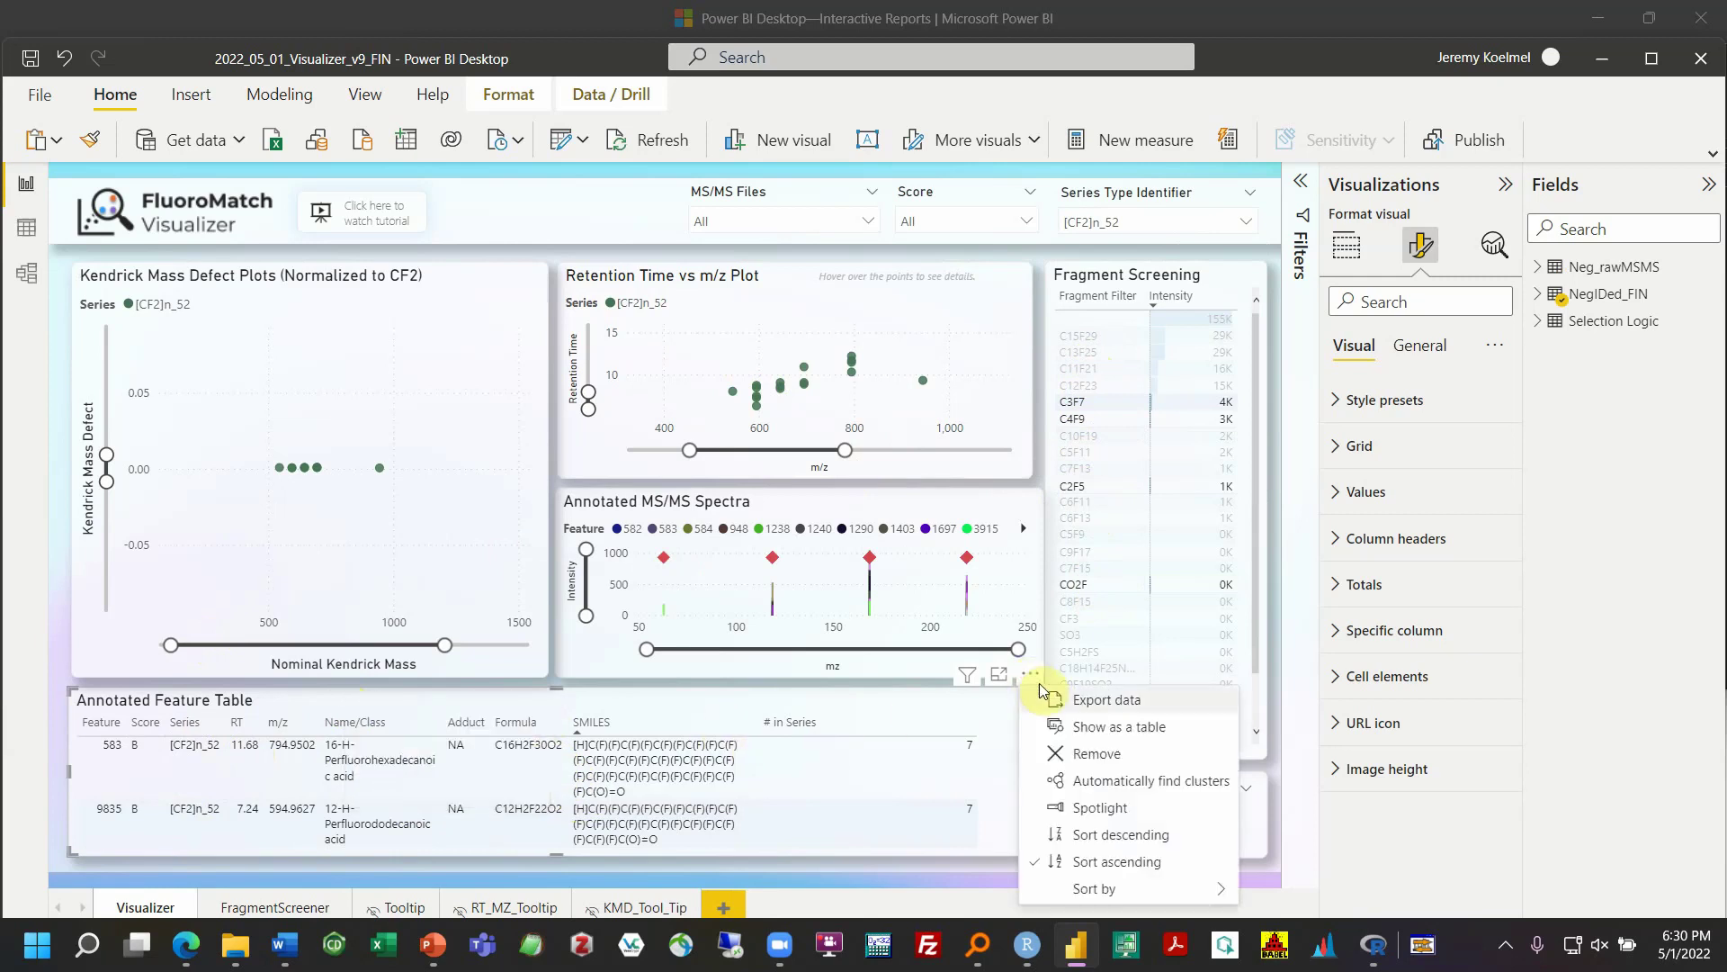
left_click(1064, 697)
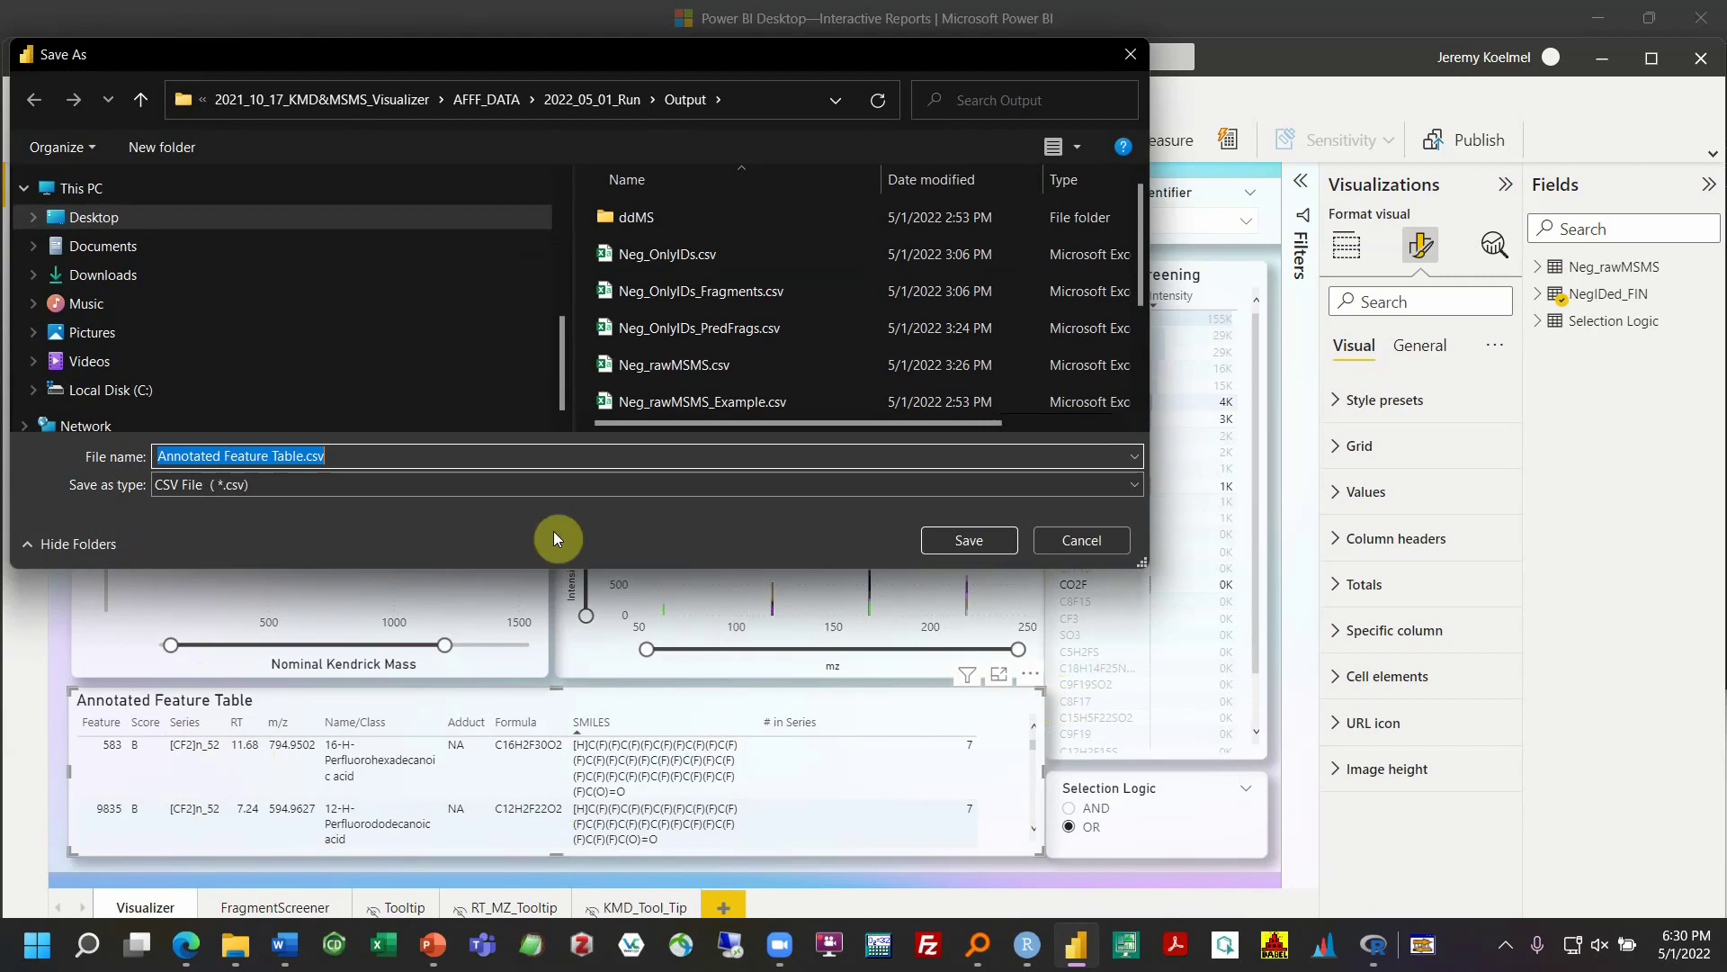
left_click(85, 218)
left_click(966, 537)
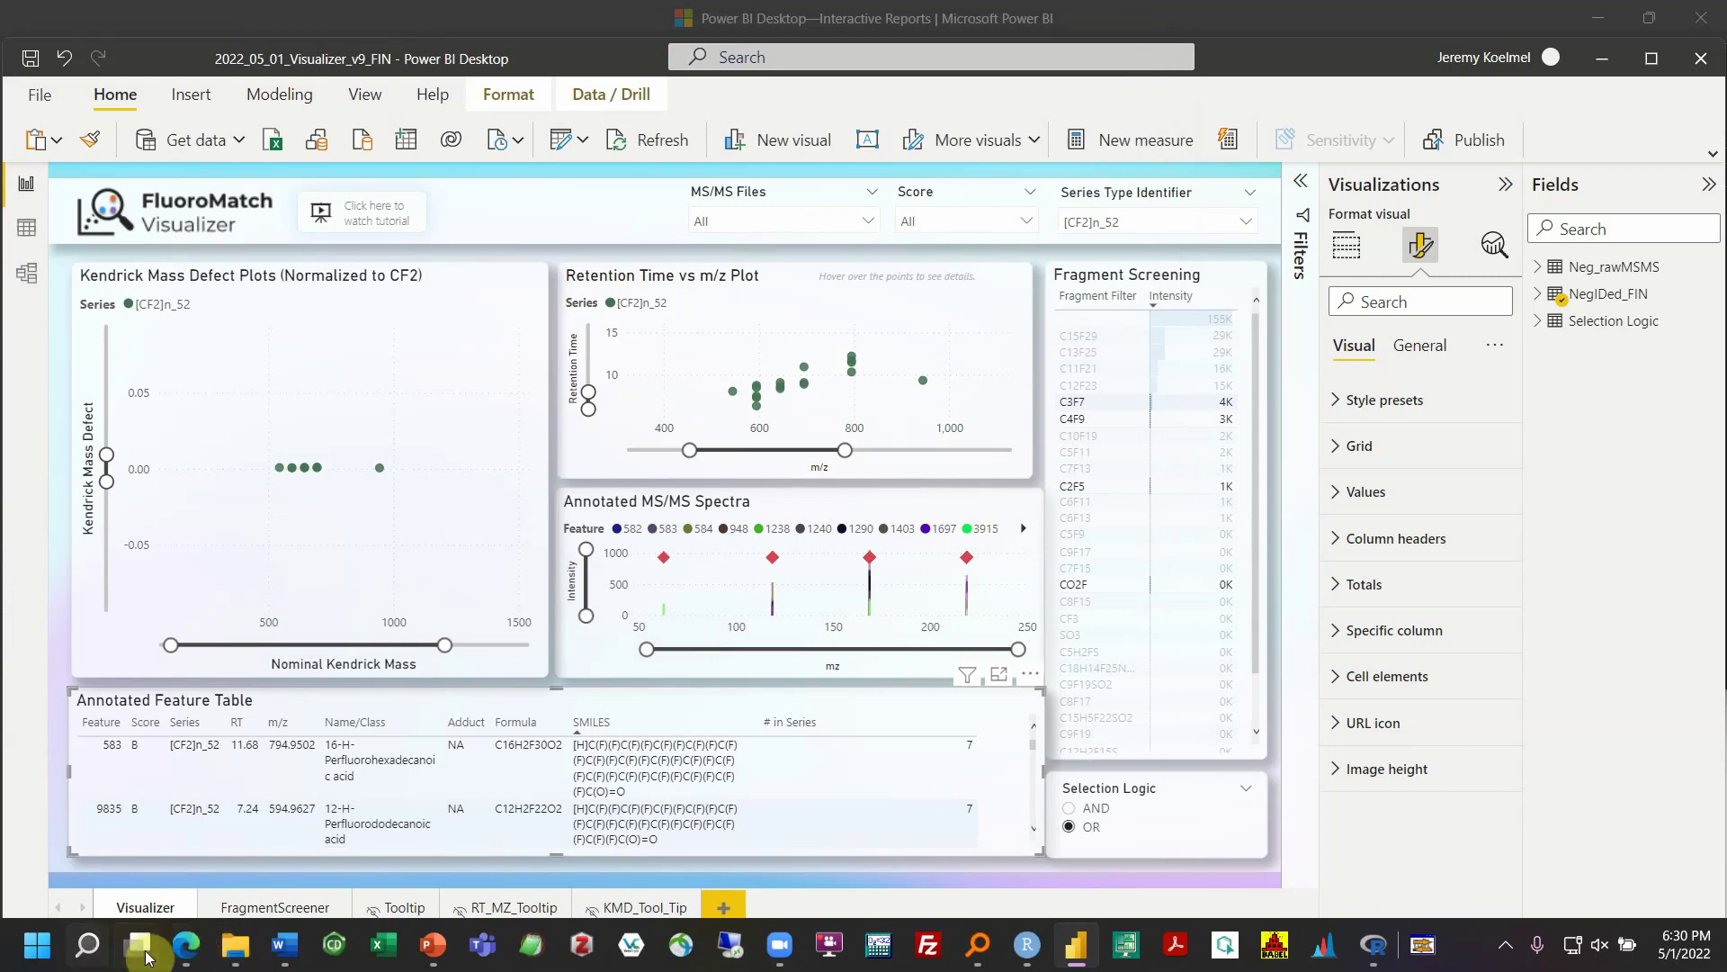
Switch to File Explorer and open Annotated Feature Table.csv from the Desktop folder in Excel
mouse_move(243, 961)
left_click(115, 888)
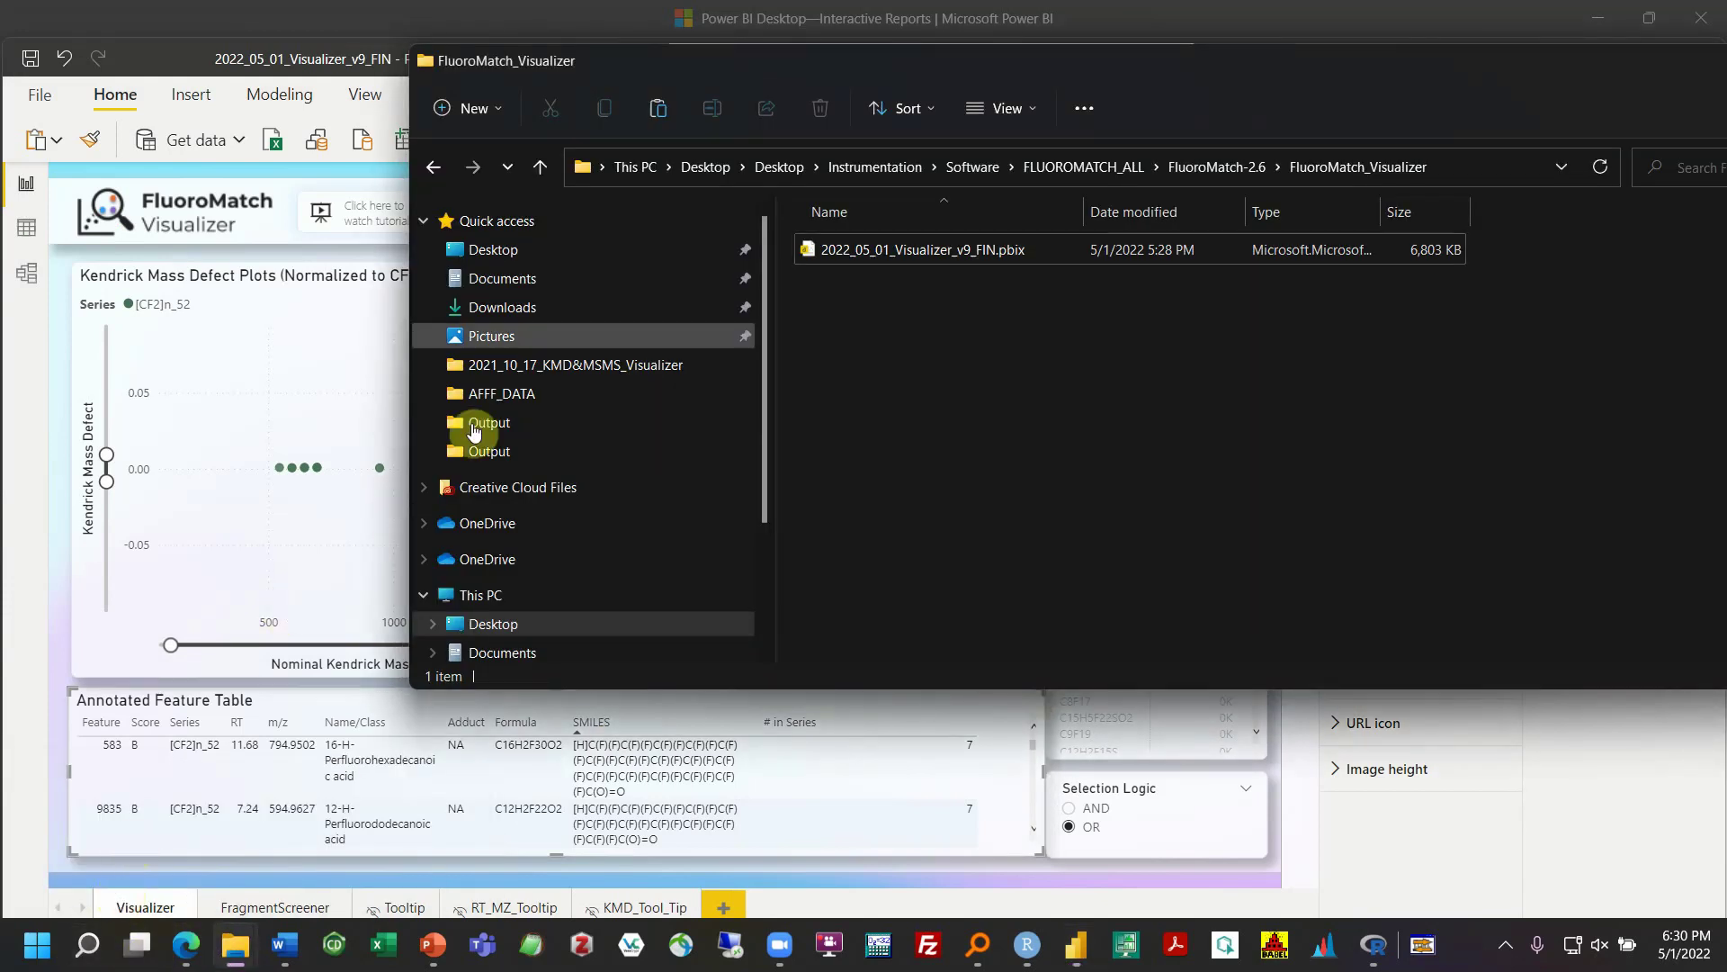
left_click(530, 255)
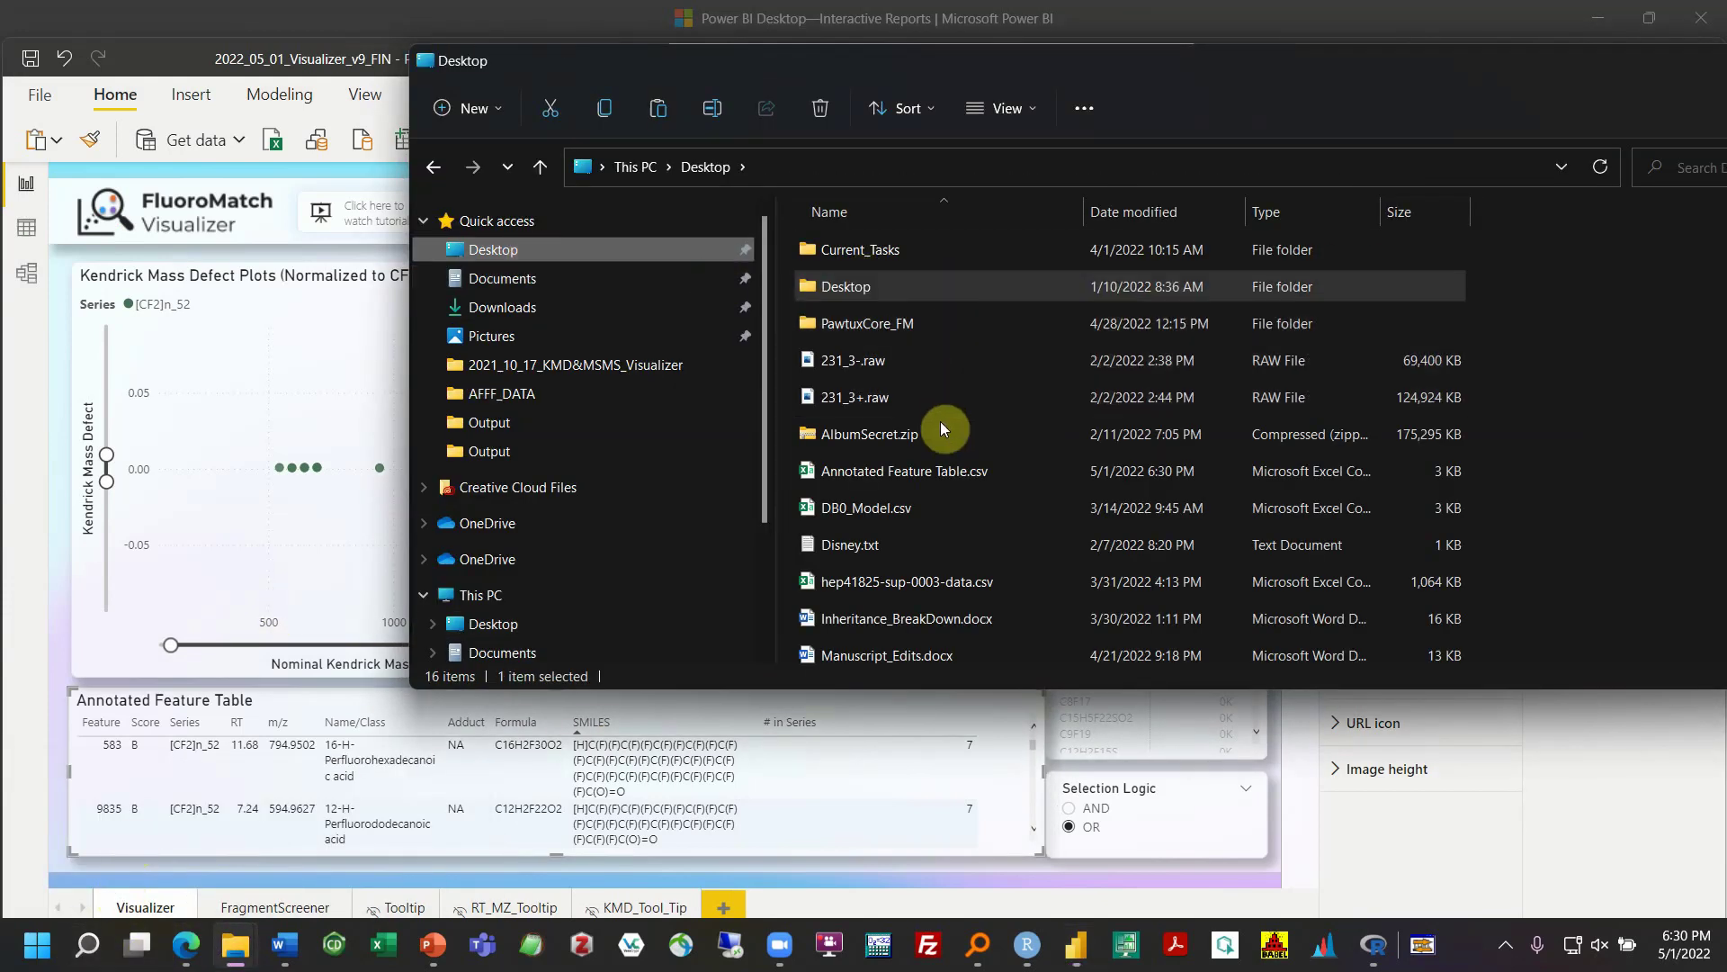
scroll(931, 472, "down", 2)
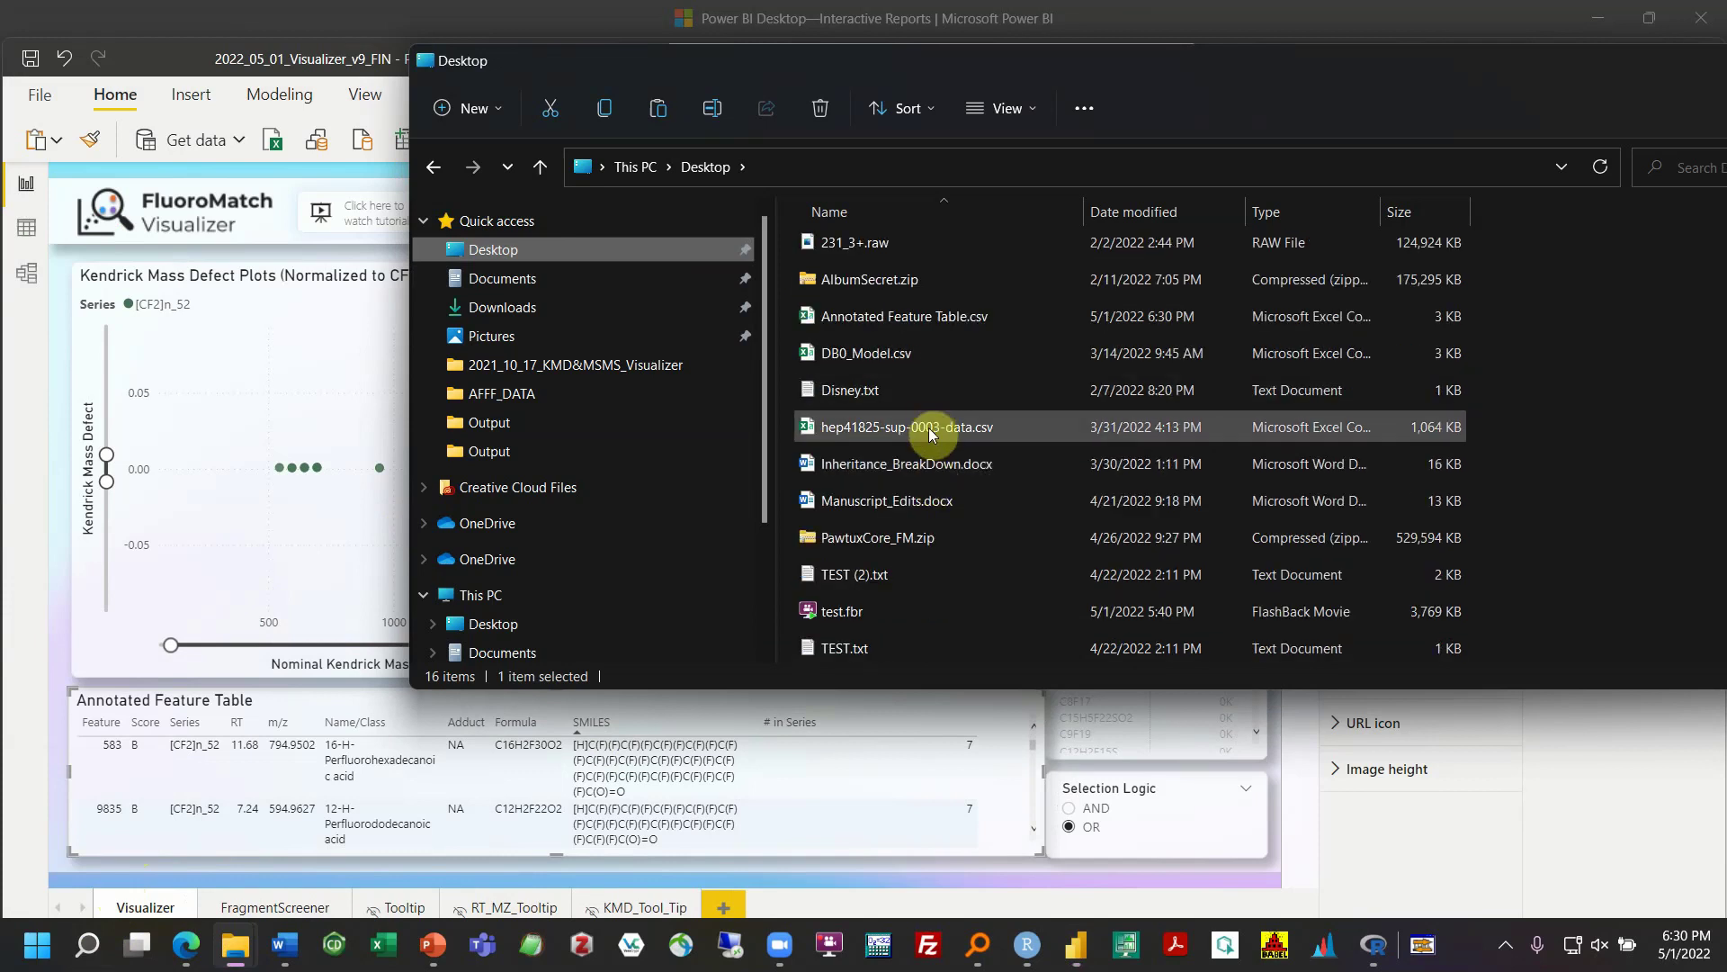
double_click(910, 326)
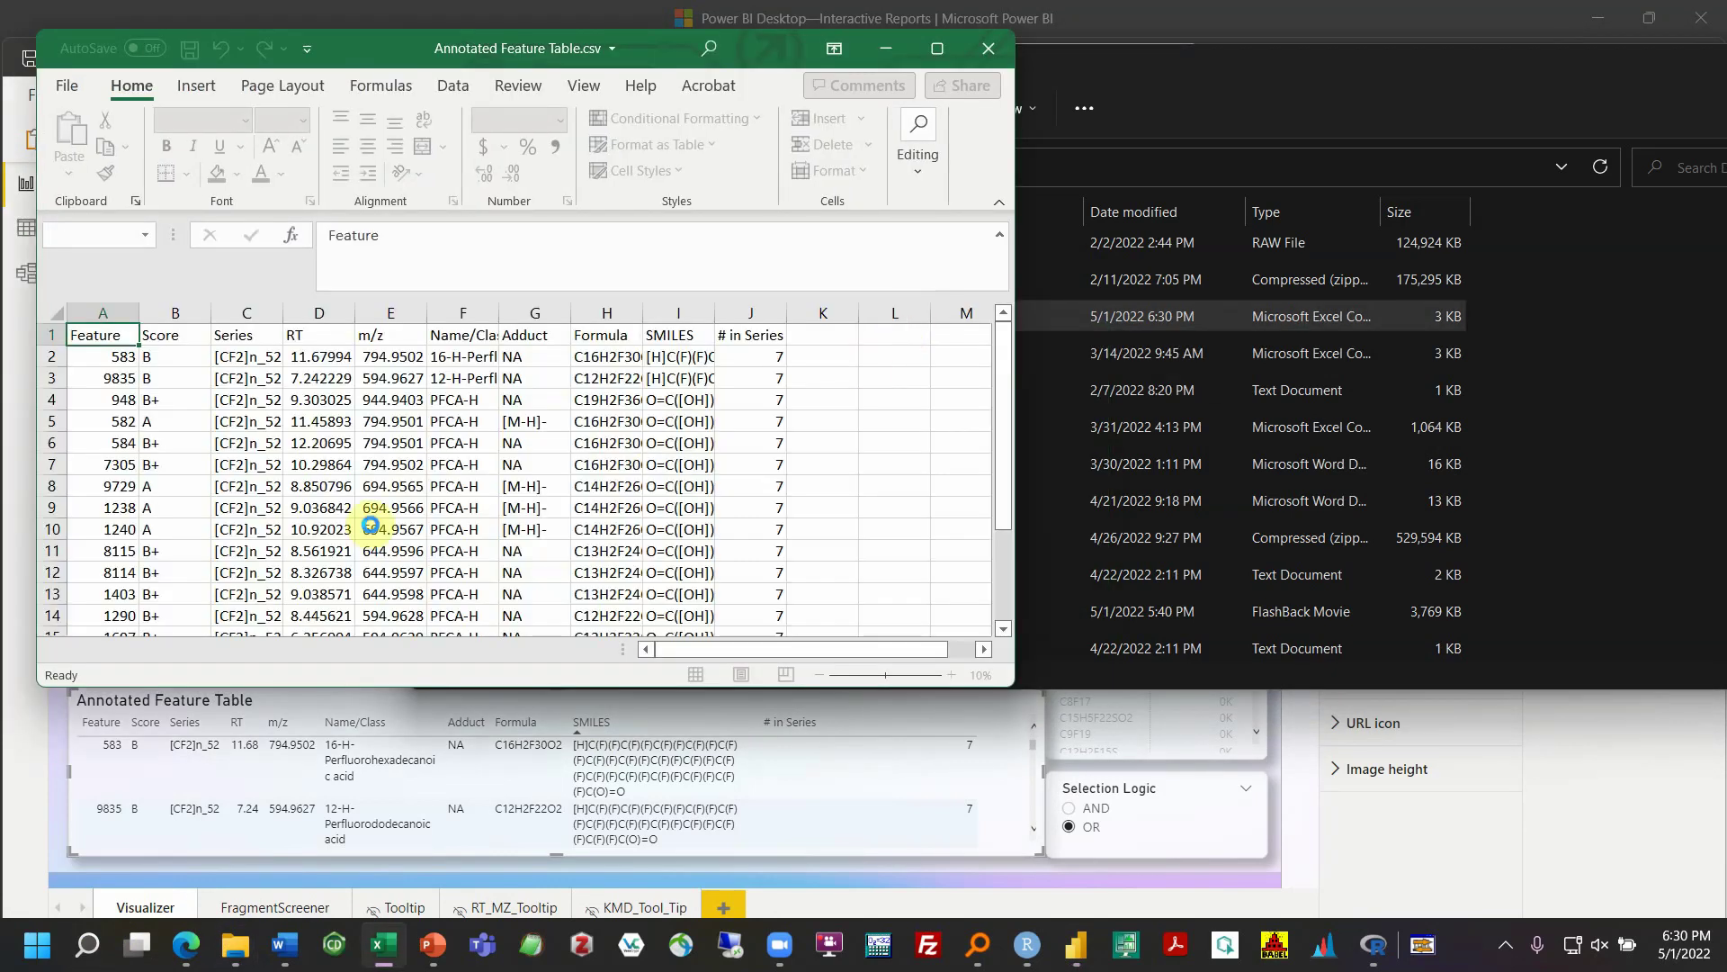
Select all feature IDs in the Feature column from A2 downward and look through the exported rows
left_click(113, 358)
scroll(131, 384, "down", 11)
scroll(135, 424, "up", 11)
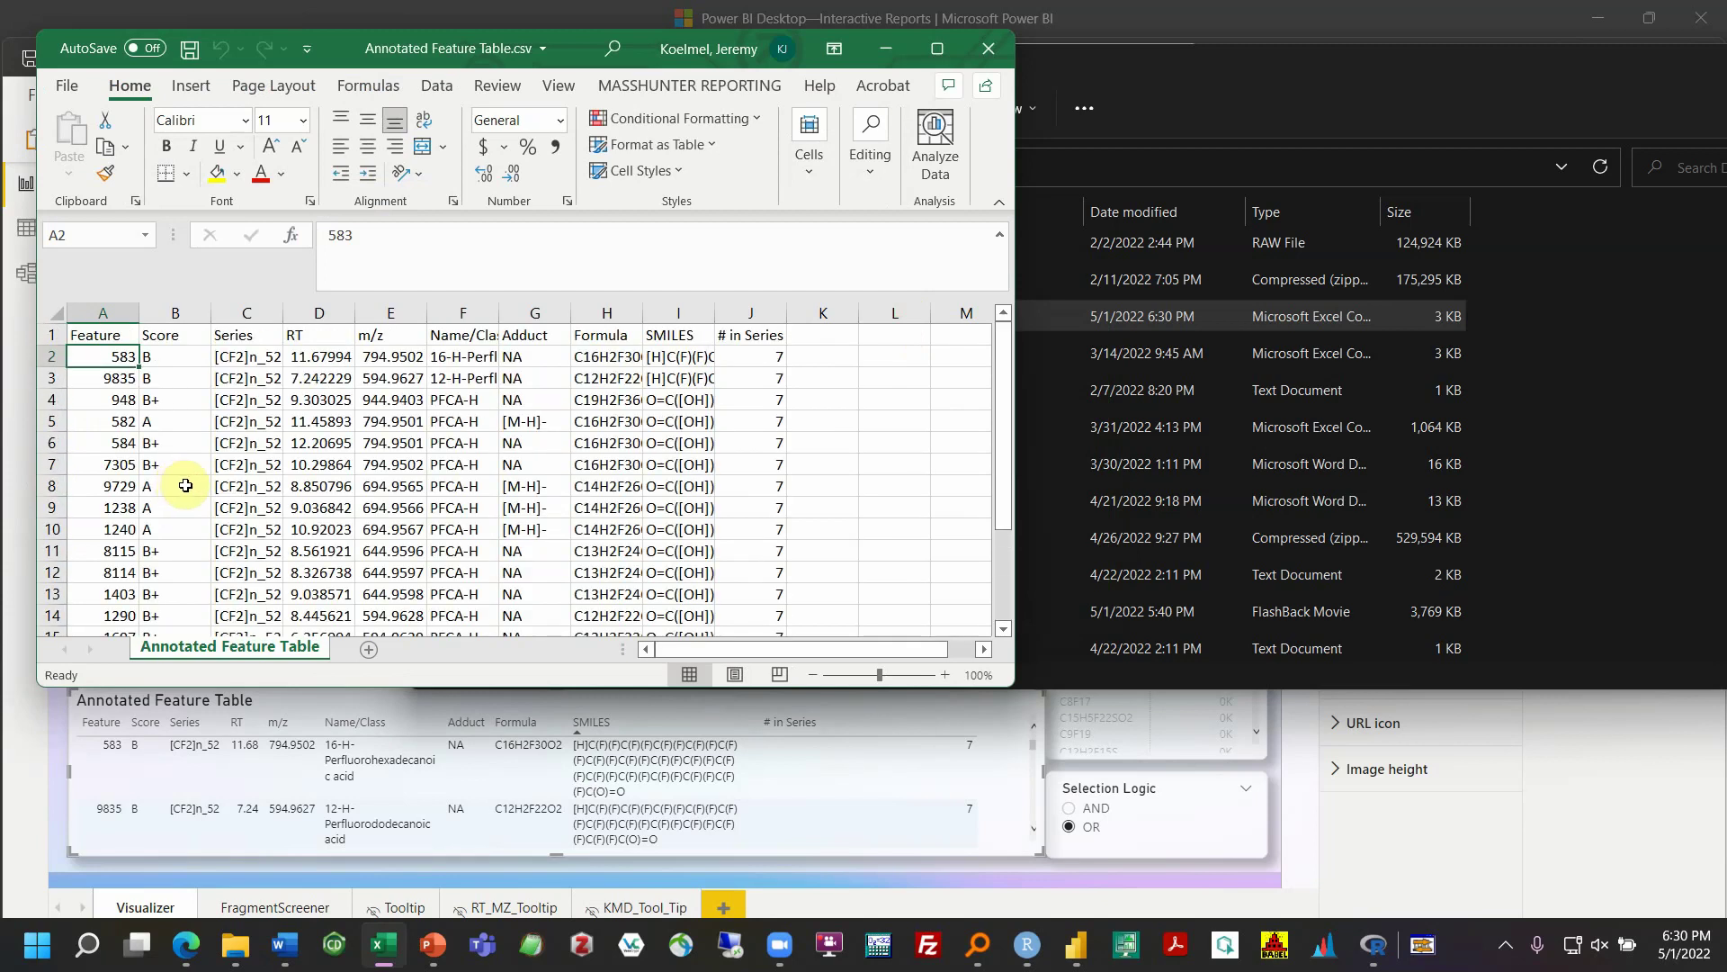
key("ctrl+shift+Down")
scroll(202, 485, "up", 2)
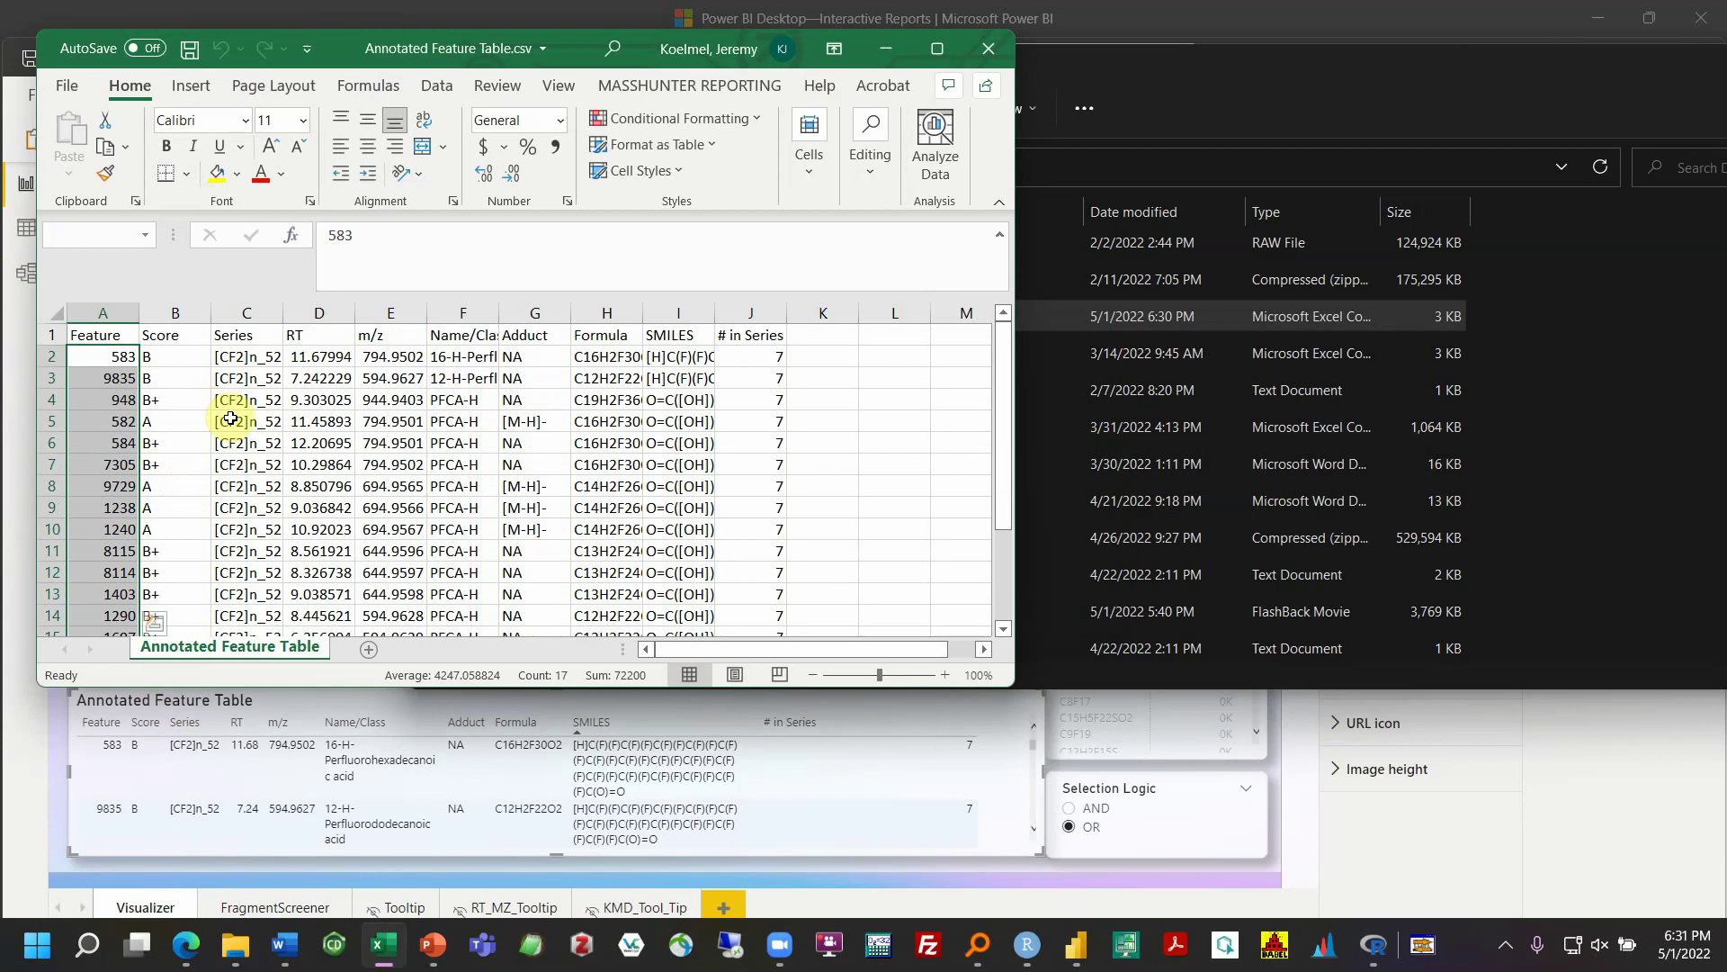
scroll(229, 418, "down", 4)
scroll(229, 418, "up", 4)
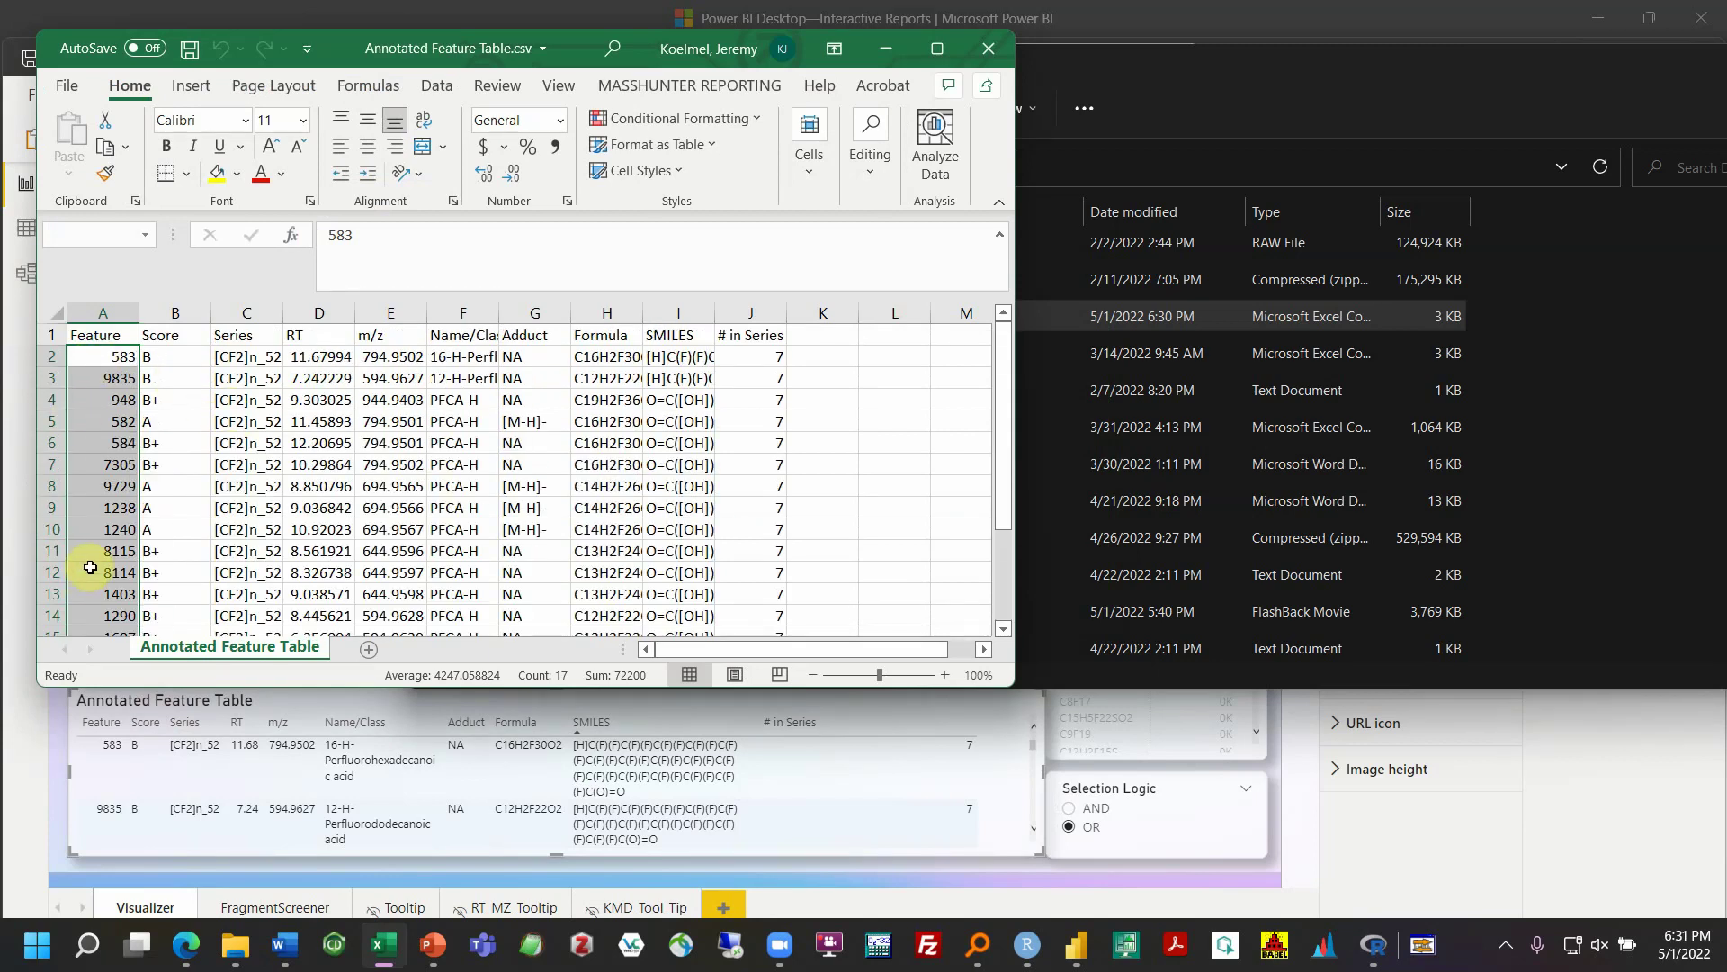
Open NegIDed_FIN.csv from the 2022_05_01_Run Output folder and place its window beside the exported feature table
mouse_move(238, 966)
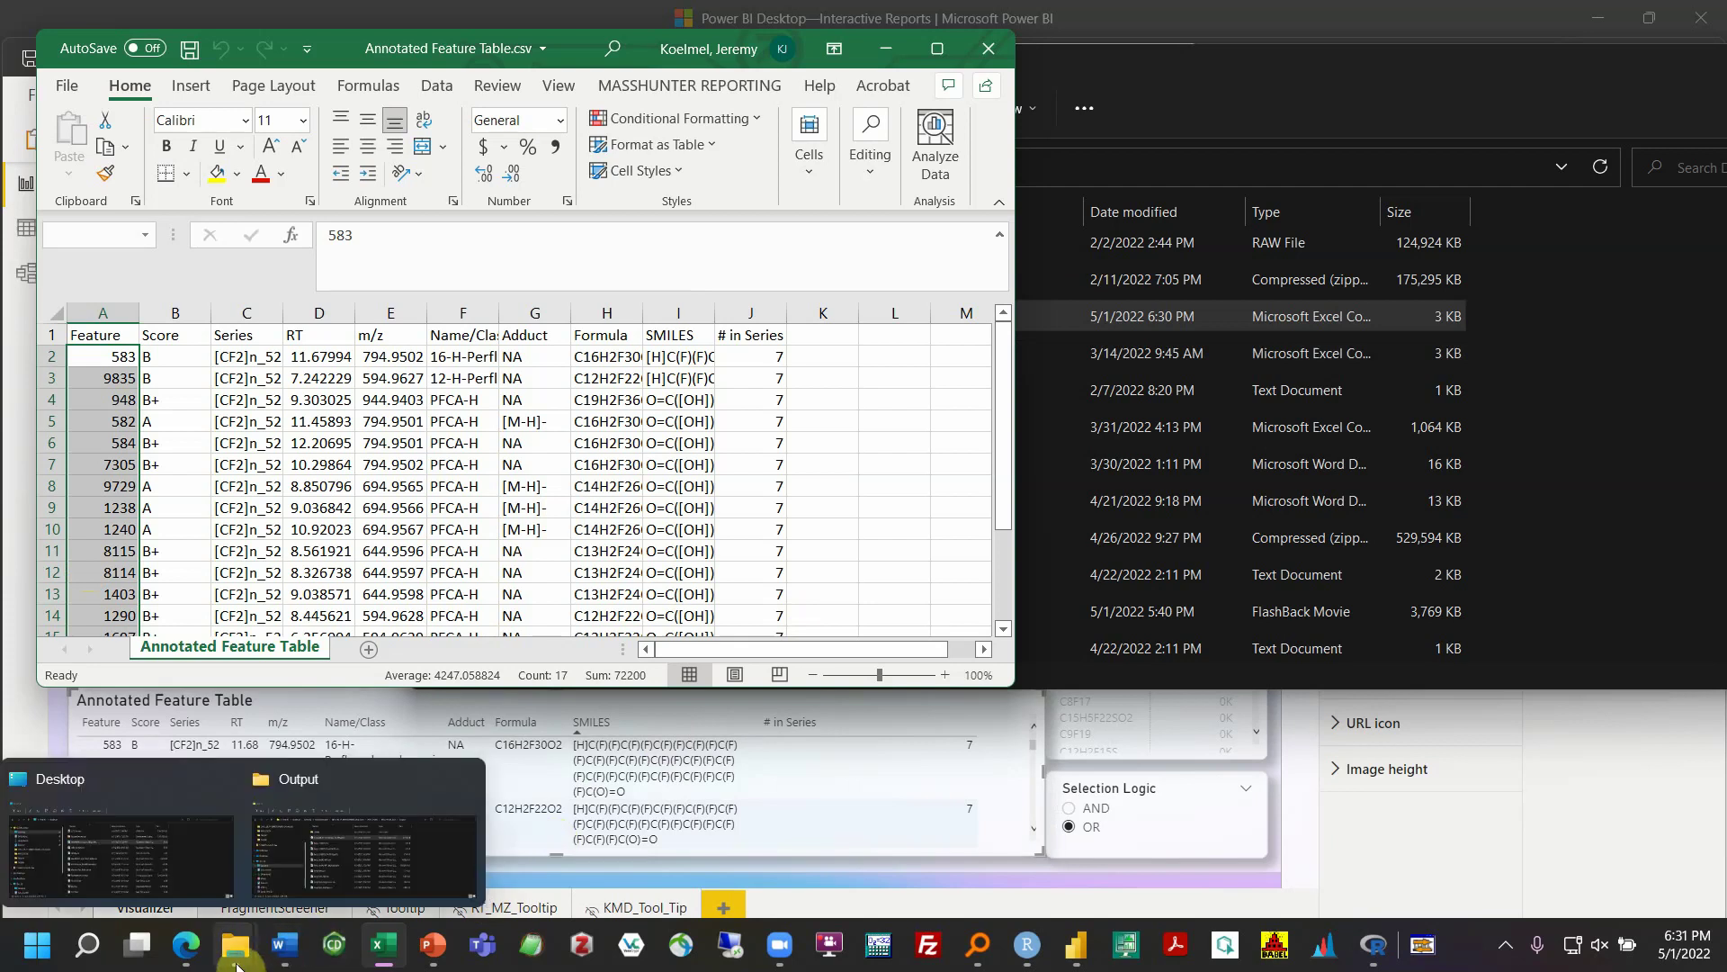
left_click(296, 853)
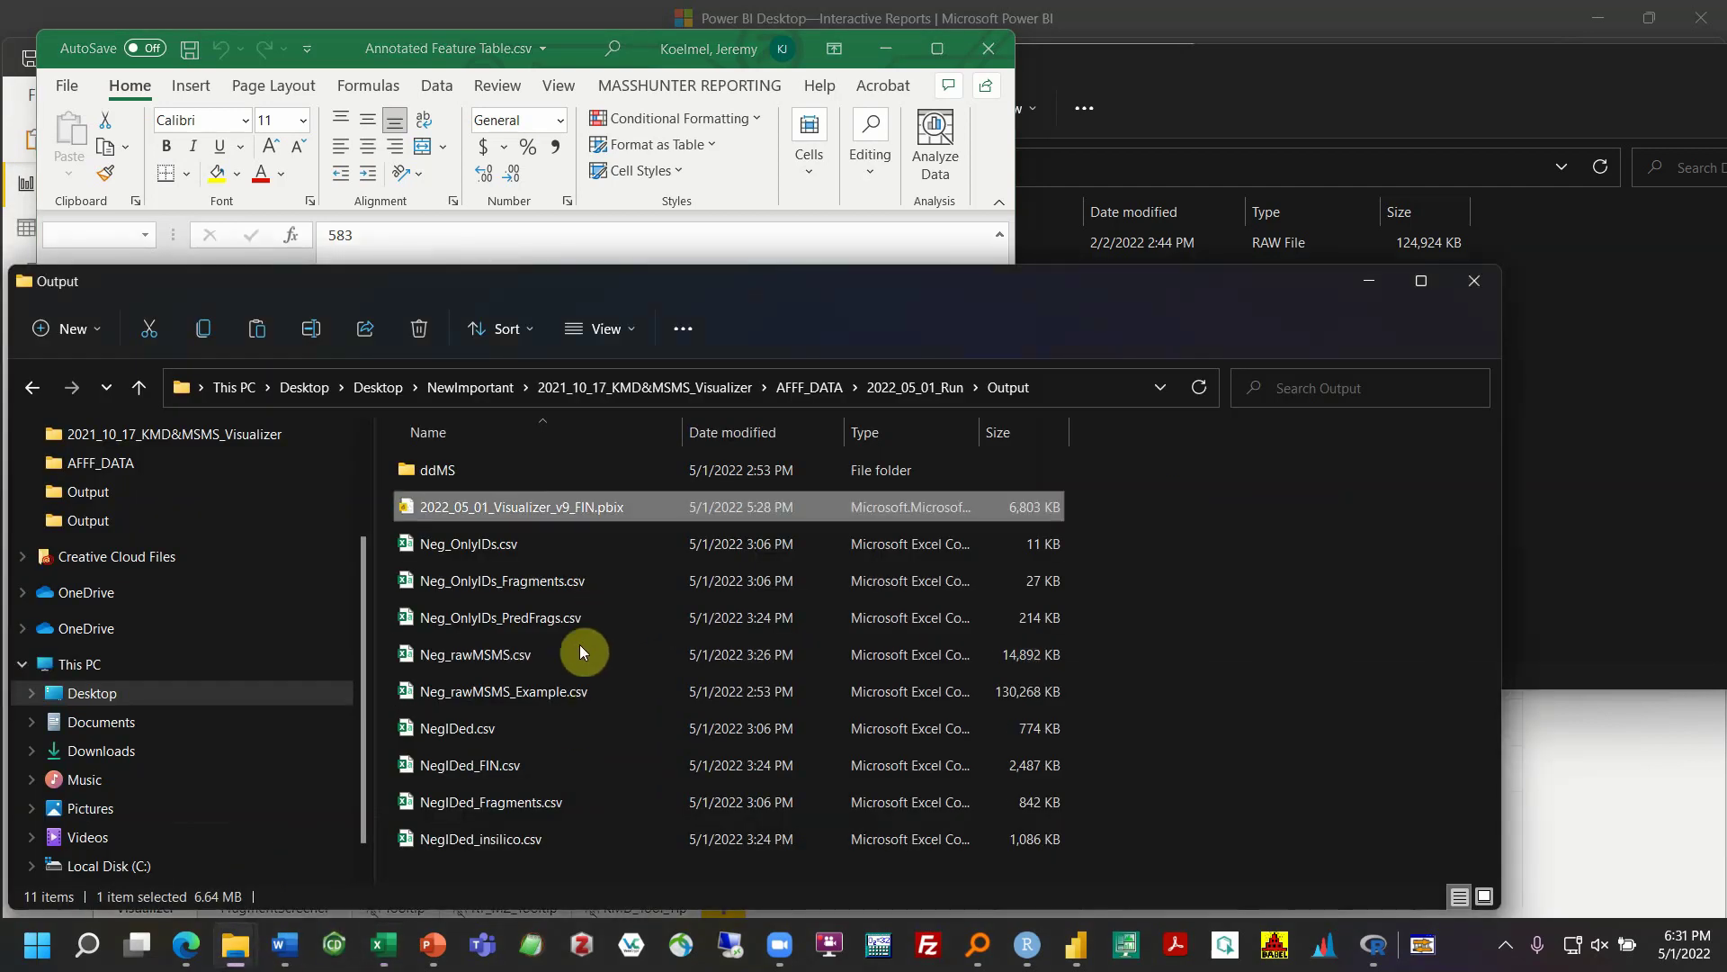
double_click(523, 754)
left_click(517, 479)
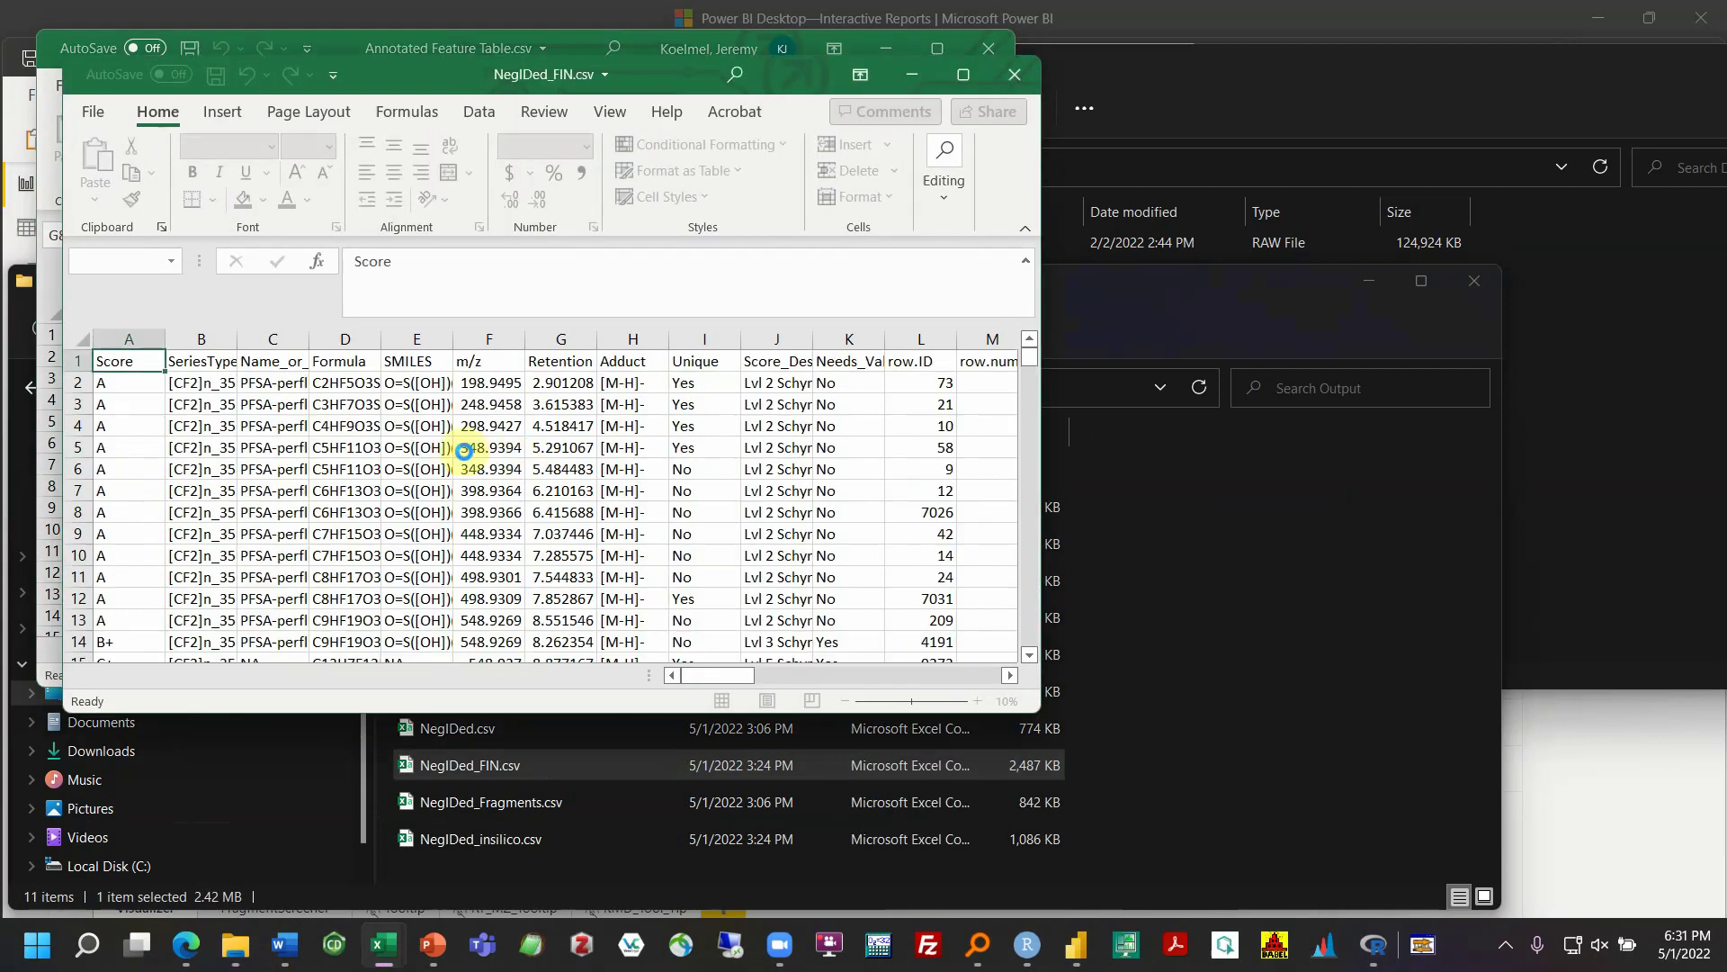
left_click_drag(371, 79, 994, 70)
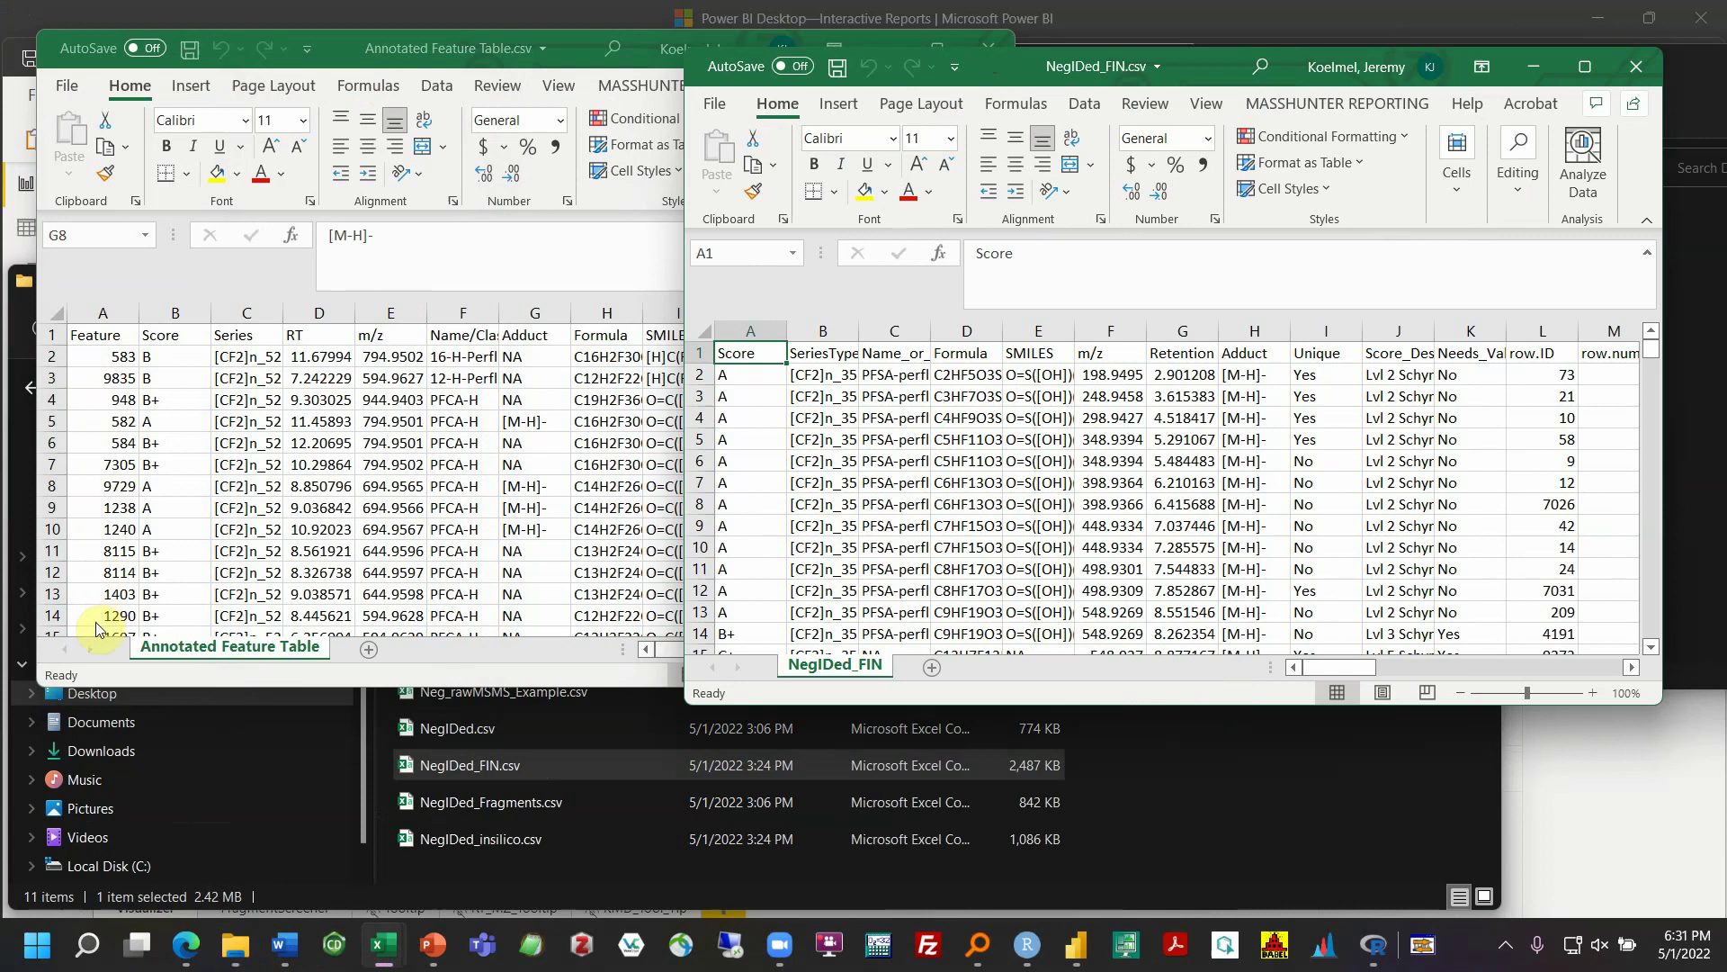
Insert a blank column before the Score column in NegIDed_FIN.csv
left_click(781, 330)
right_click(764, 331)
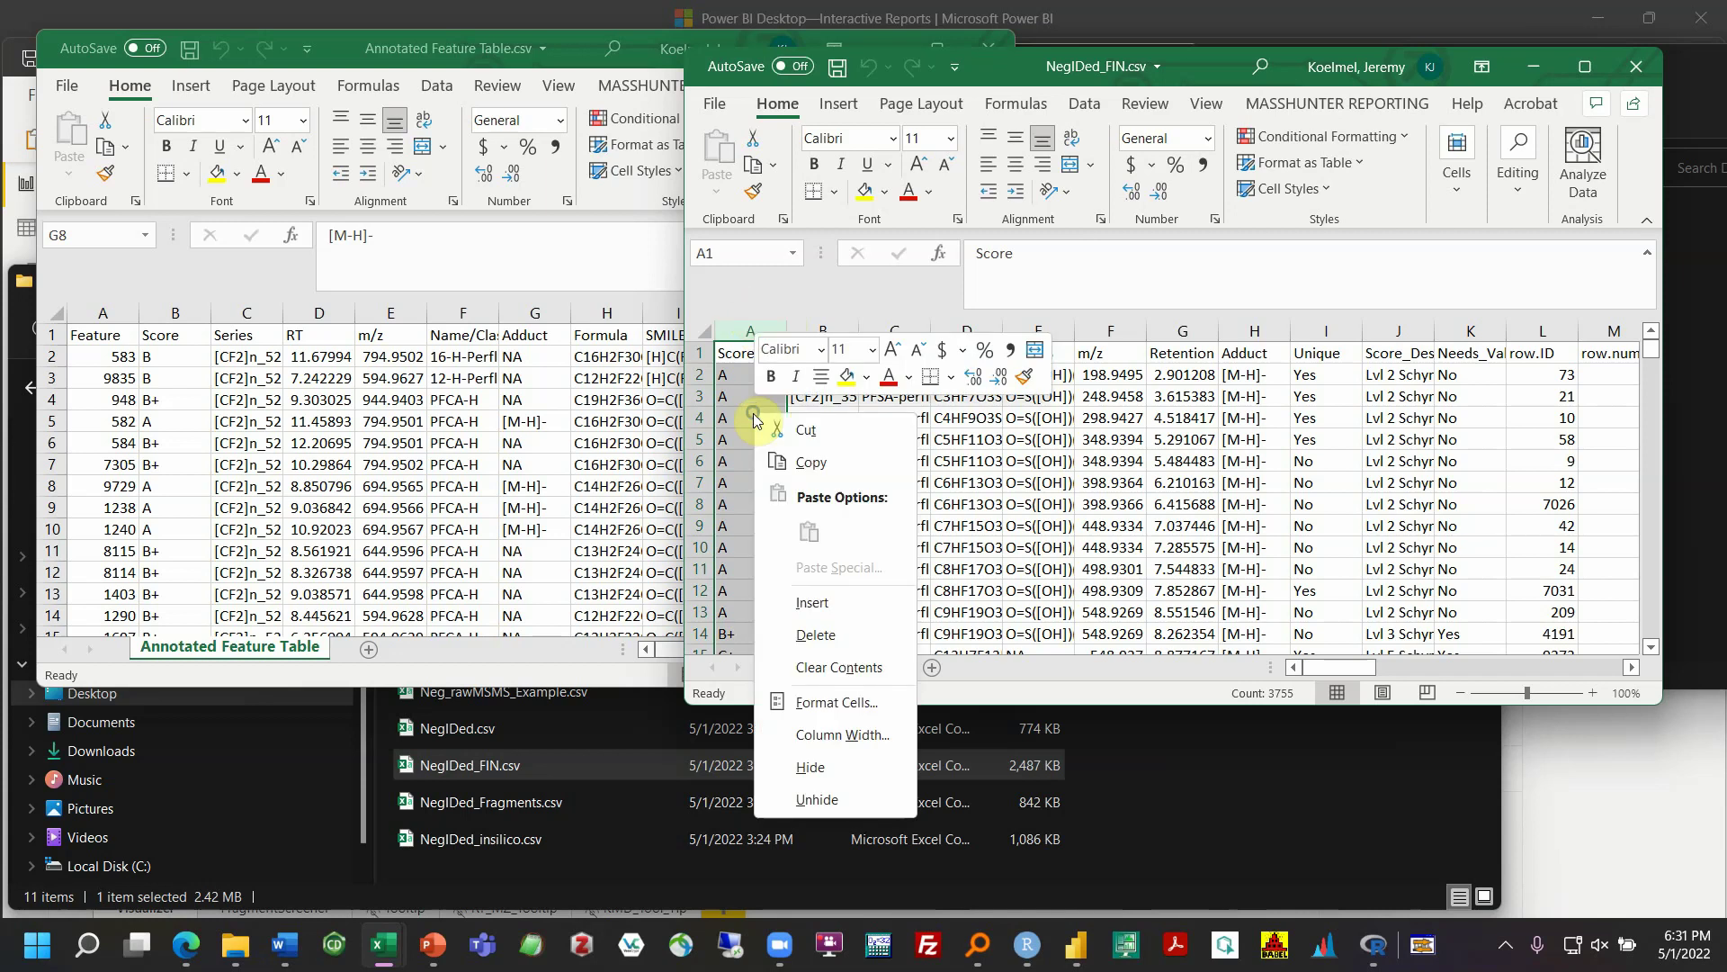
left_click(788, 613)
Copy all feature IDs from the exported Annotated Feature Table into the blank column A of NegIDed_FIN.csv, starting at A1
left_click(521, 558)
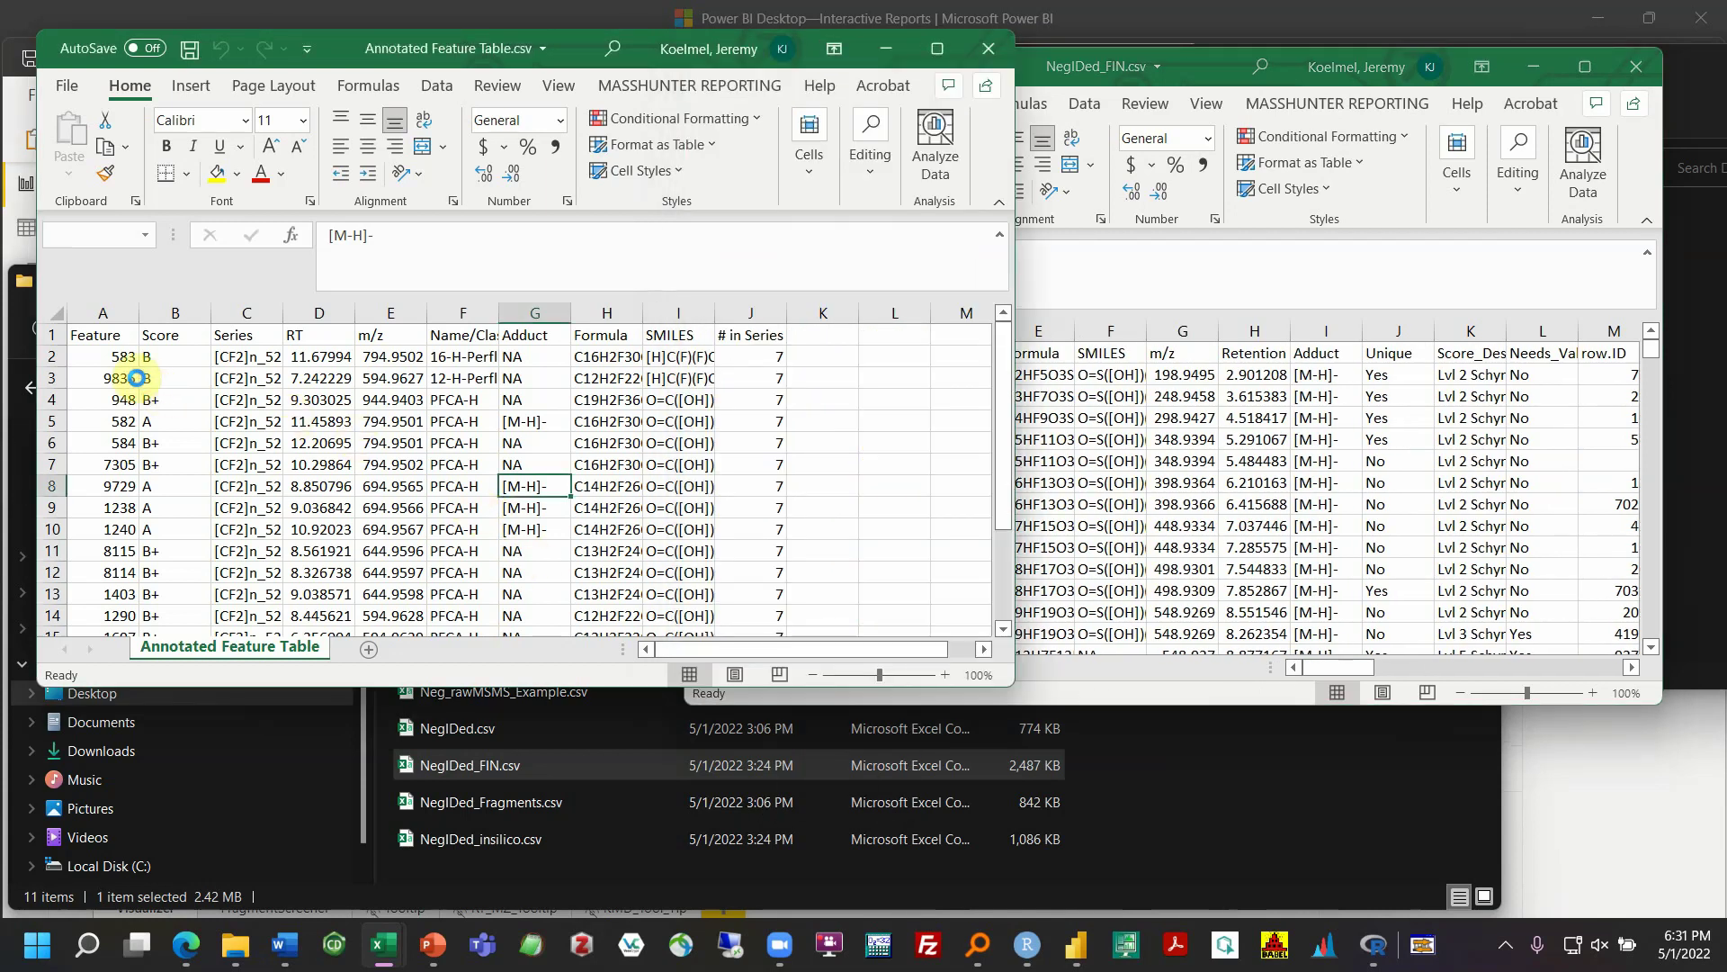
left_click(111, 358)
left_click_drag(130, 360, 117, 621)
key("ctrl+c")
left_click(804, 416)
left_click(756, 355)
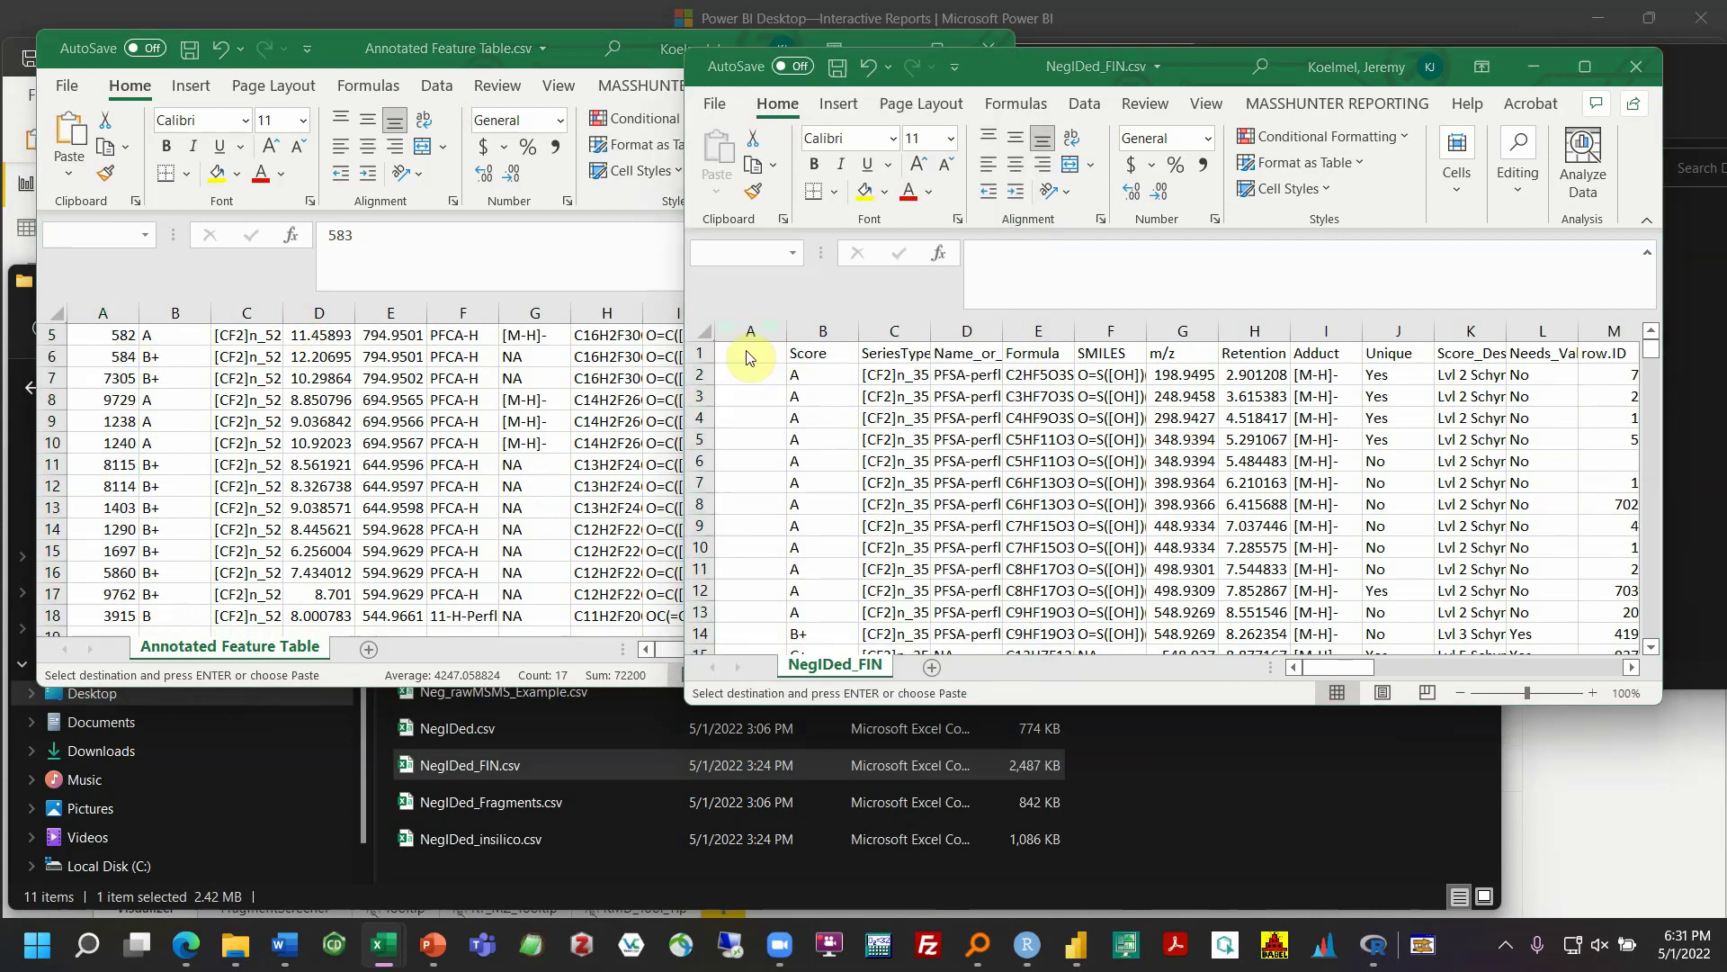
key("ctrl+v")
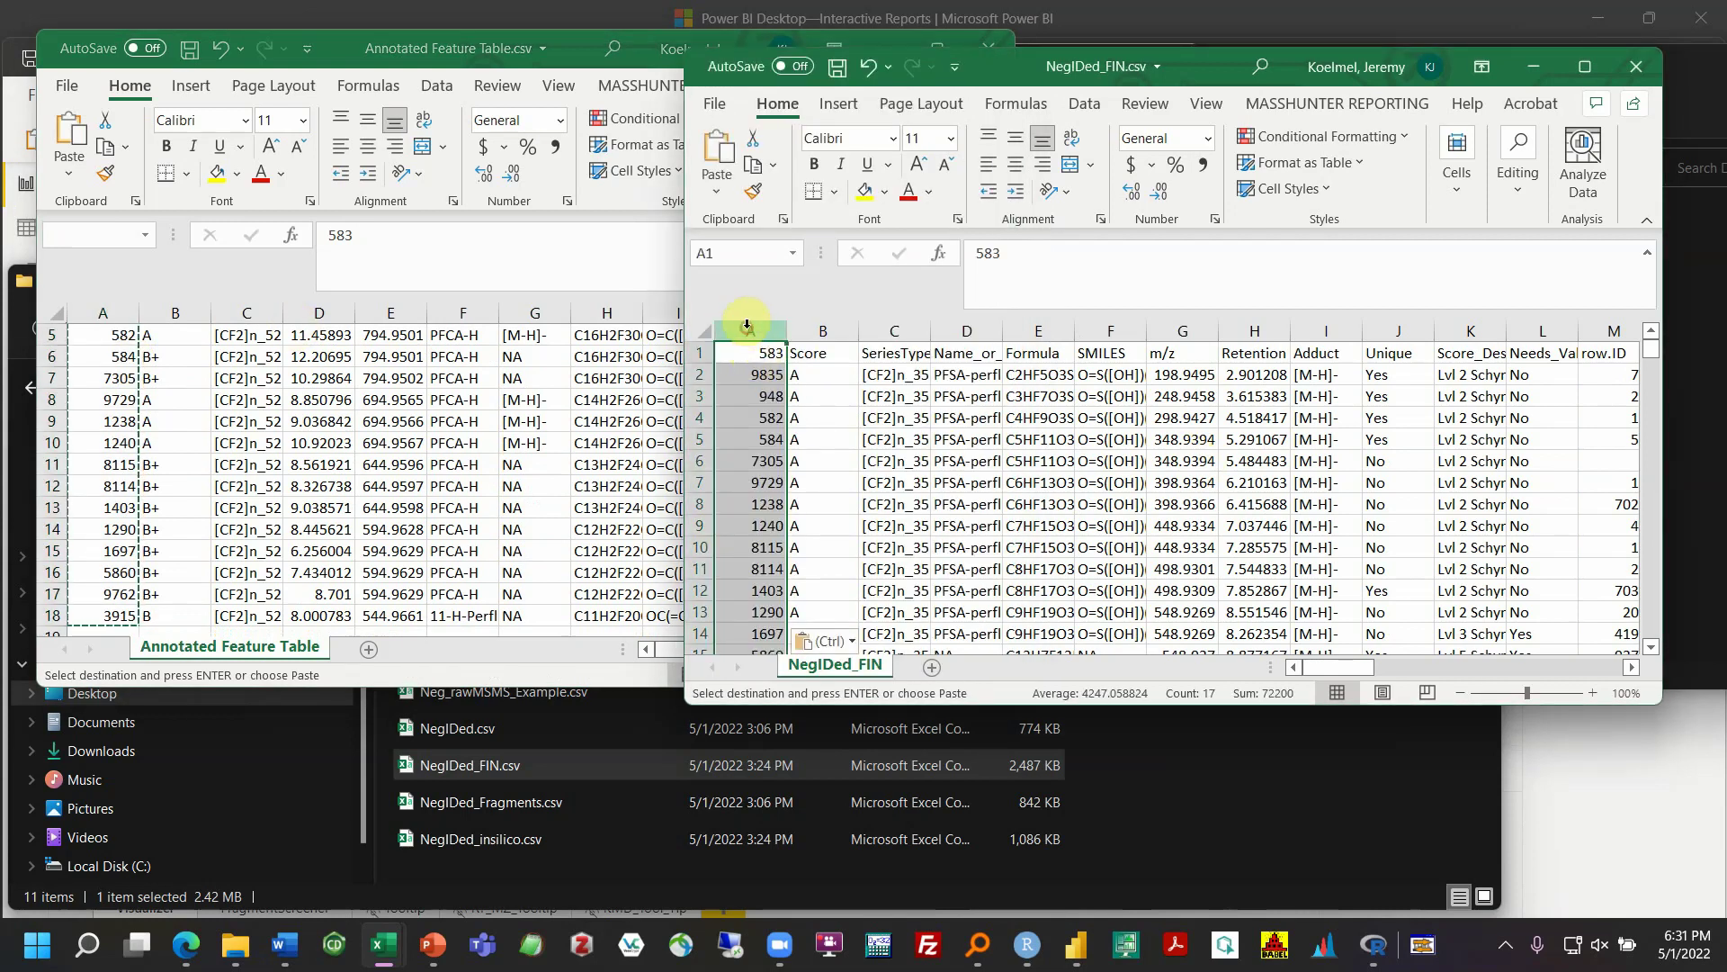
Highlight duplicate values between column A and the row.ID column with Light Red Fill with Dark Red Text
left_click_drag(1320, 671, 1397, 688)
left_click_drag(1278, 674, 1282, 676)
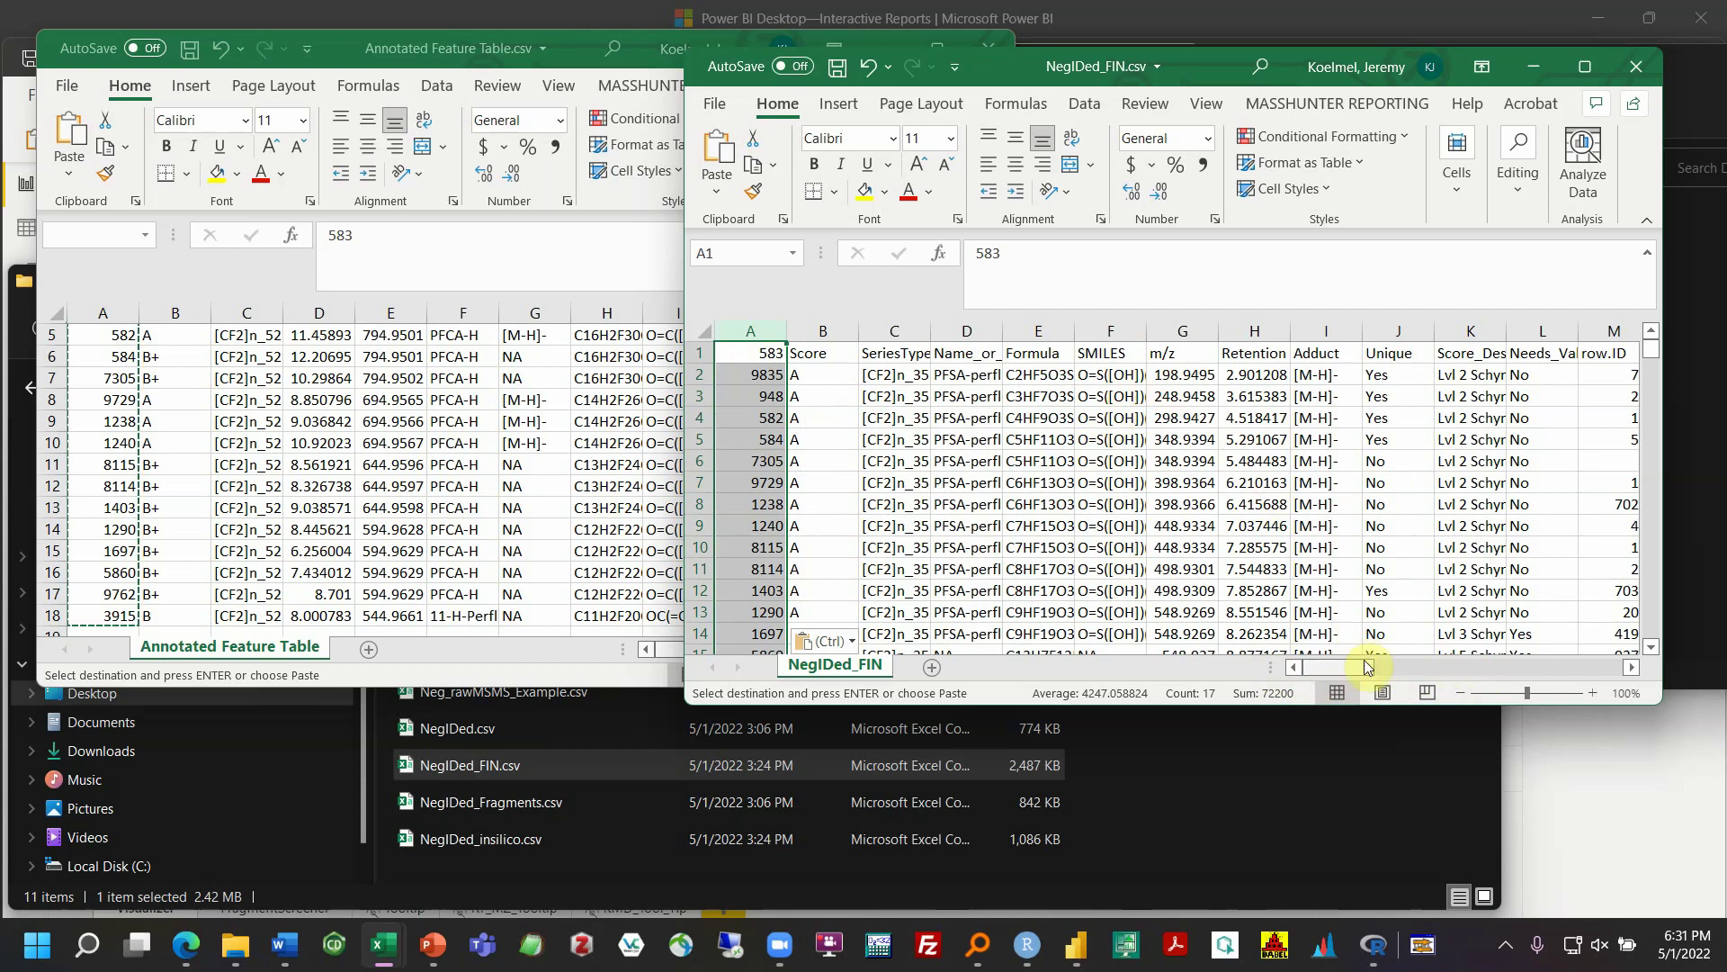
left_click_drag(1356, 666, 1363, 671)
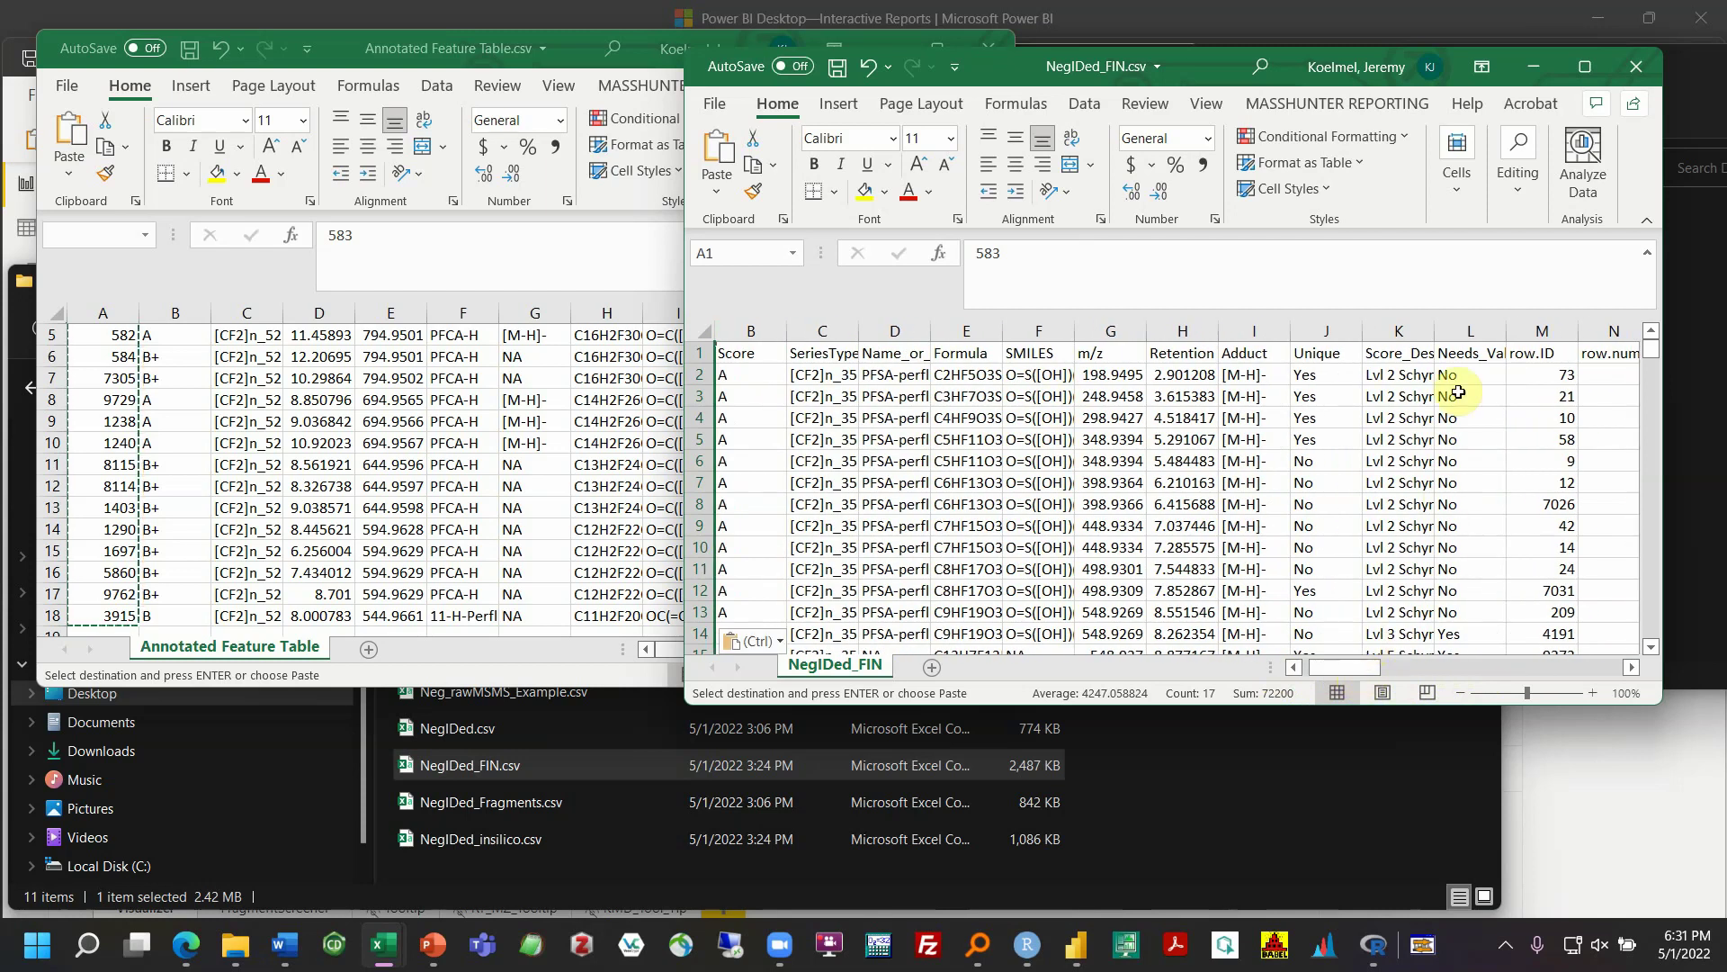
left_click(1531, 325)
left_click(1323, 136)
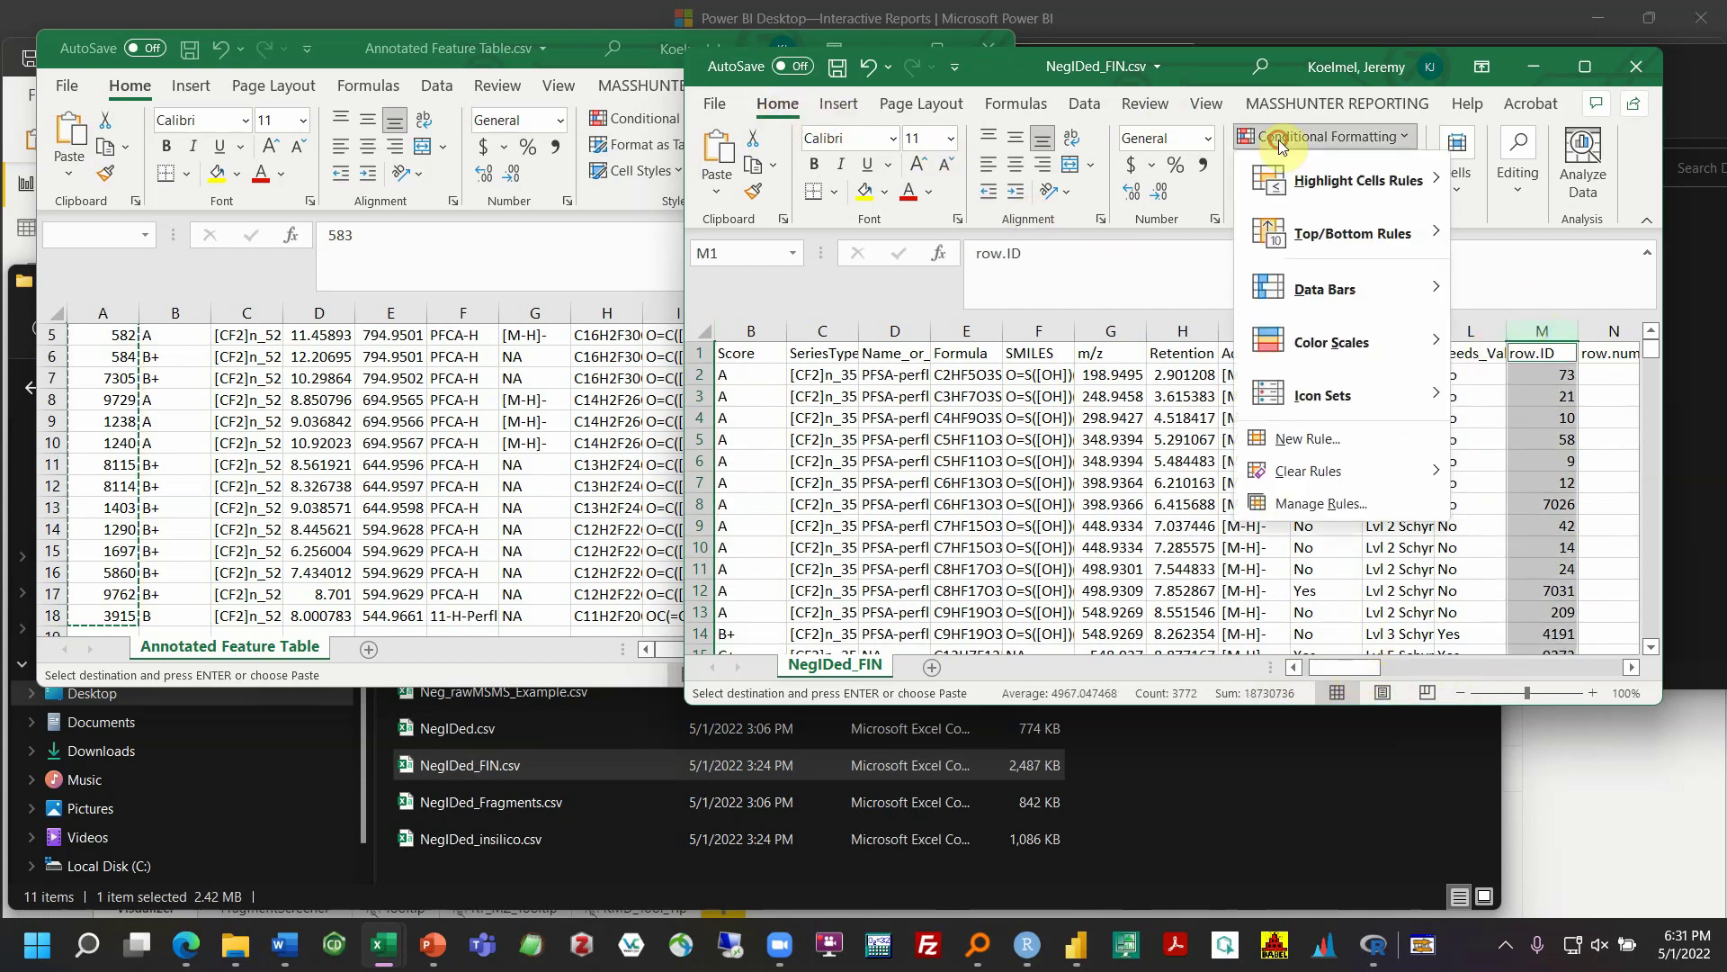
mouse_move(1336, 187)
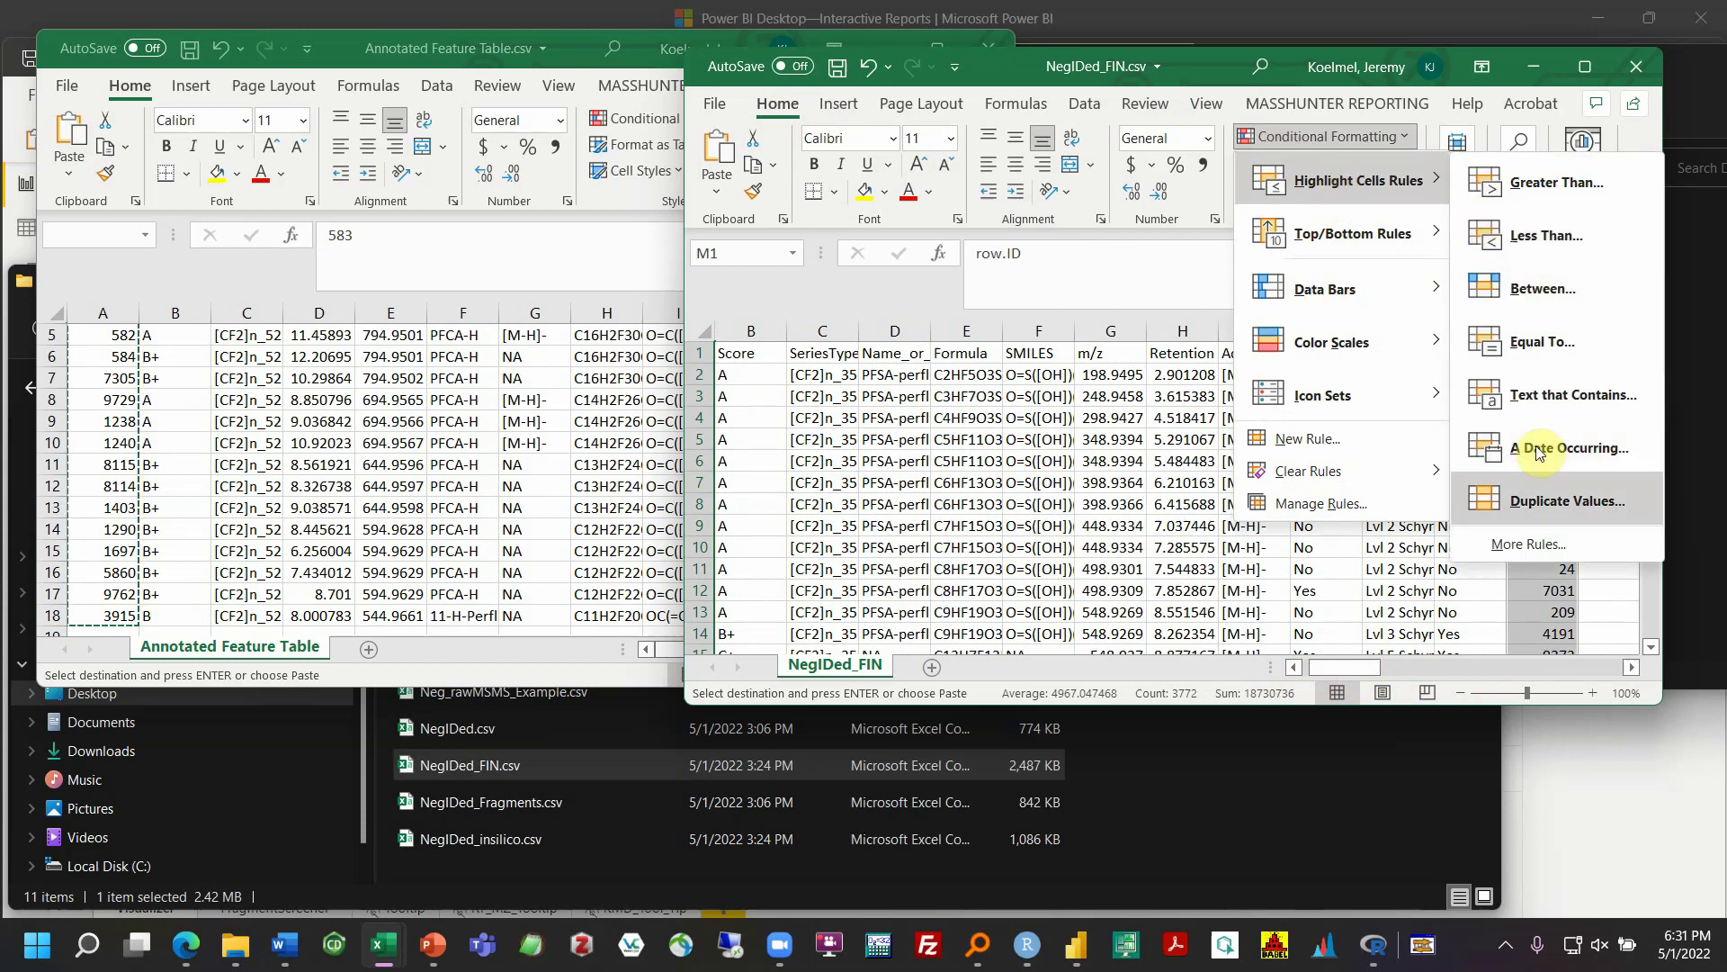
left_click(1540, 506)
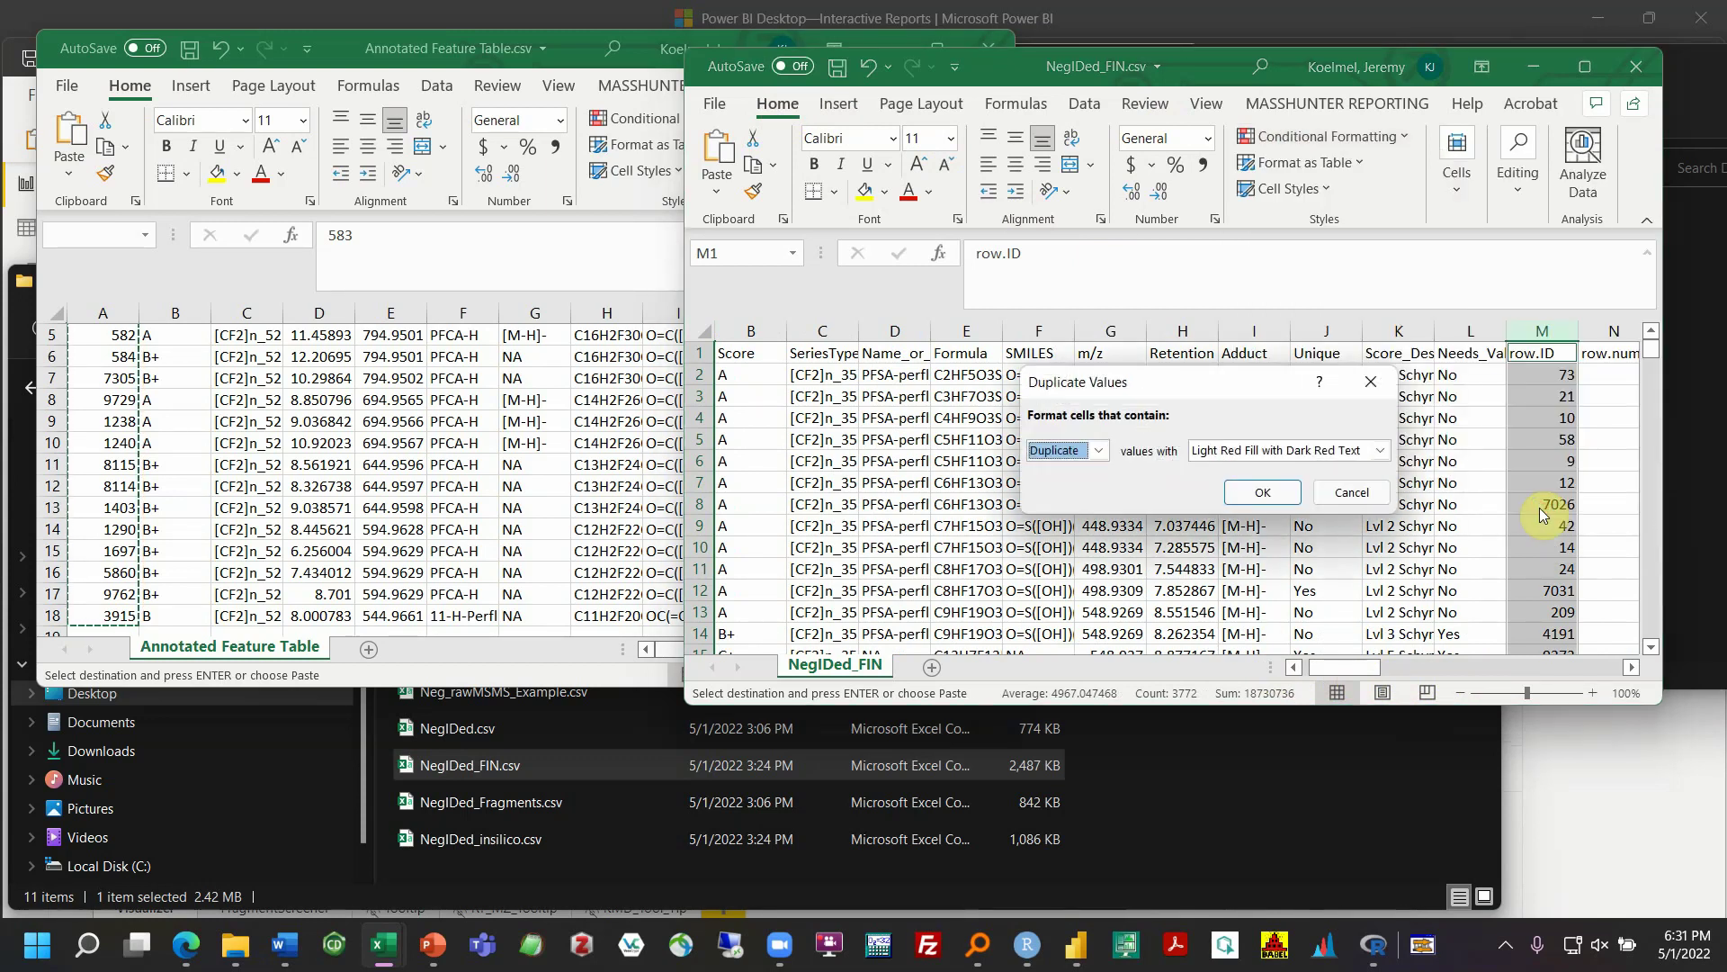
left_click(1262, 489)
scroll(1362, 666, "right", 3)
scroll(1362, 666, "left", 5)
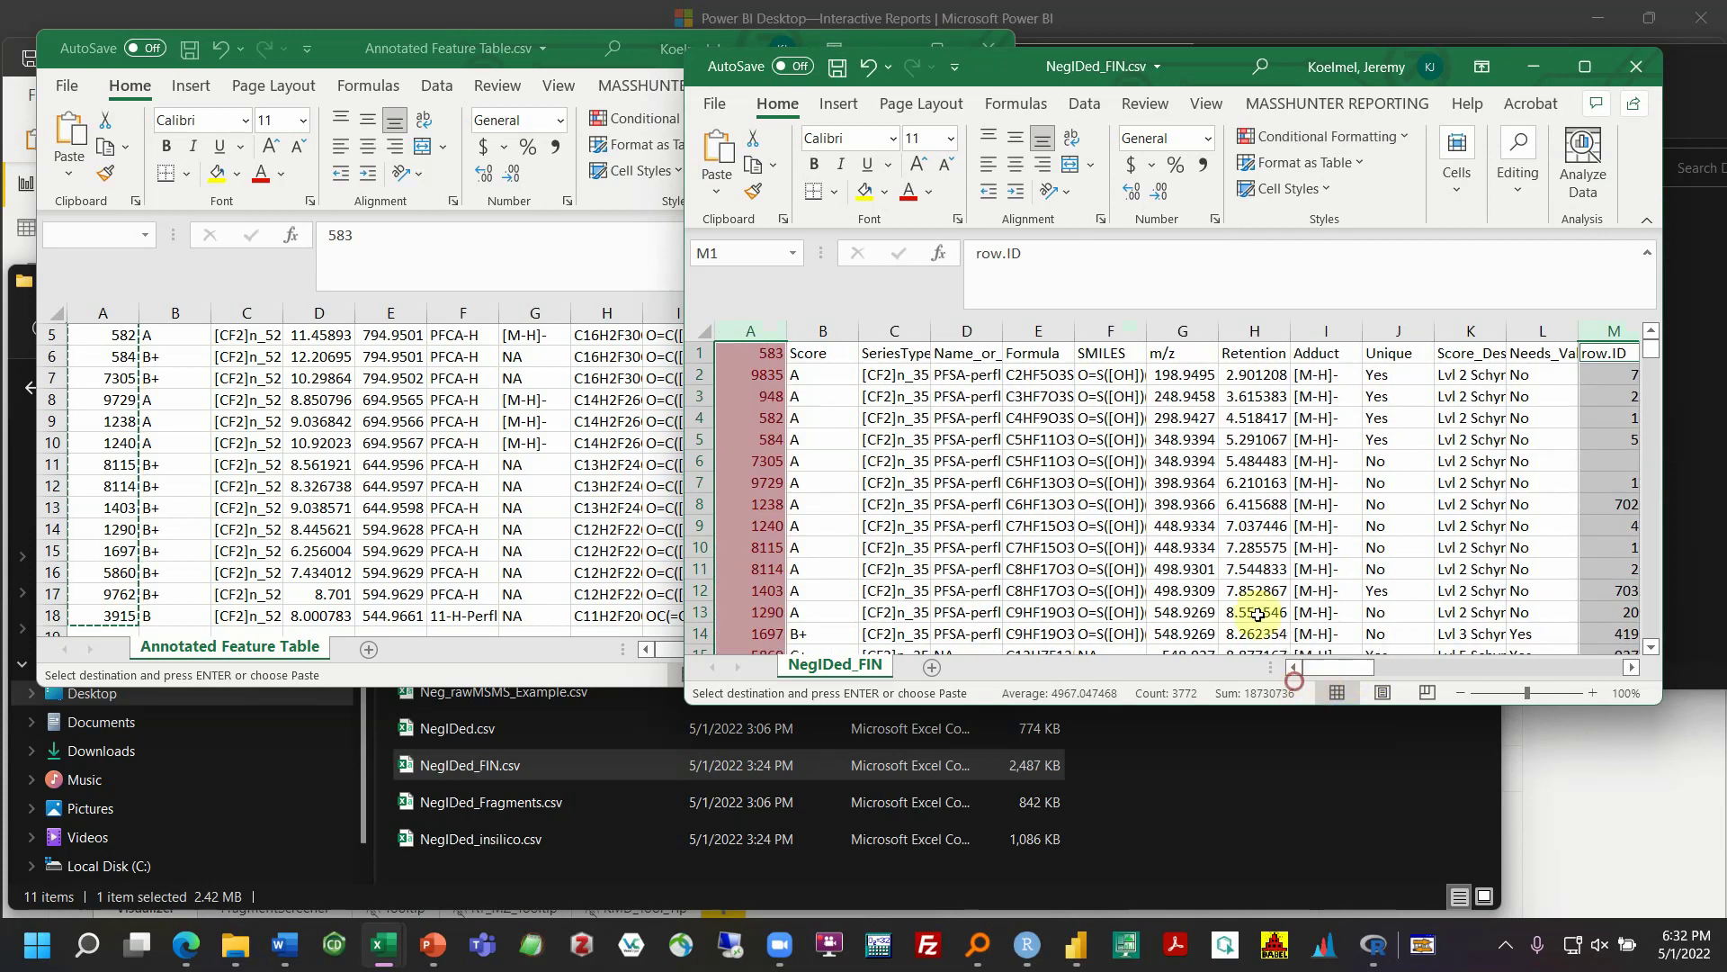
Sort the columns from Score through Likely_PFAS by row.ID on Cell Color, with the light red cells On Top
left_click(823, 325)
key("ctrl+shift+Right")
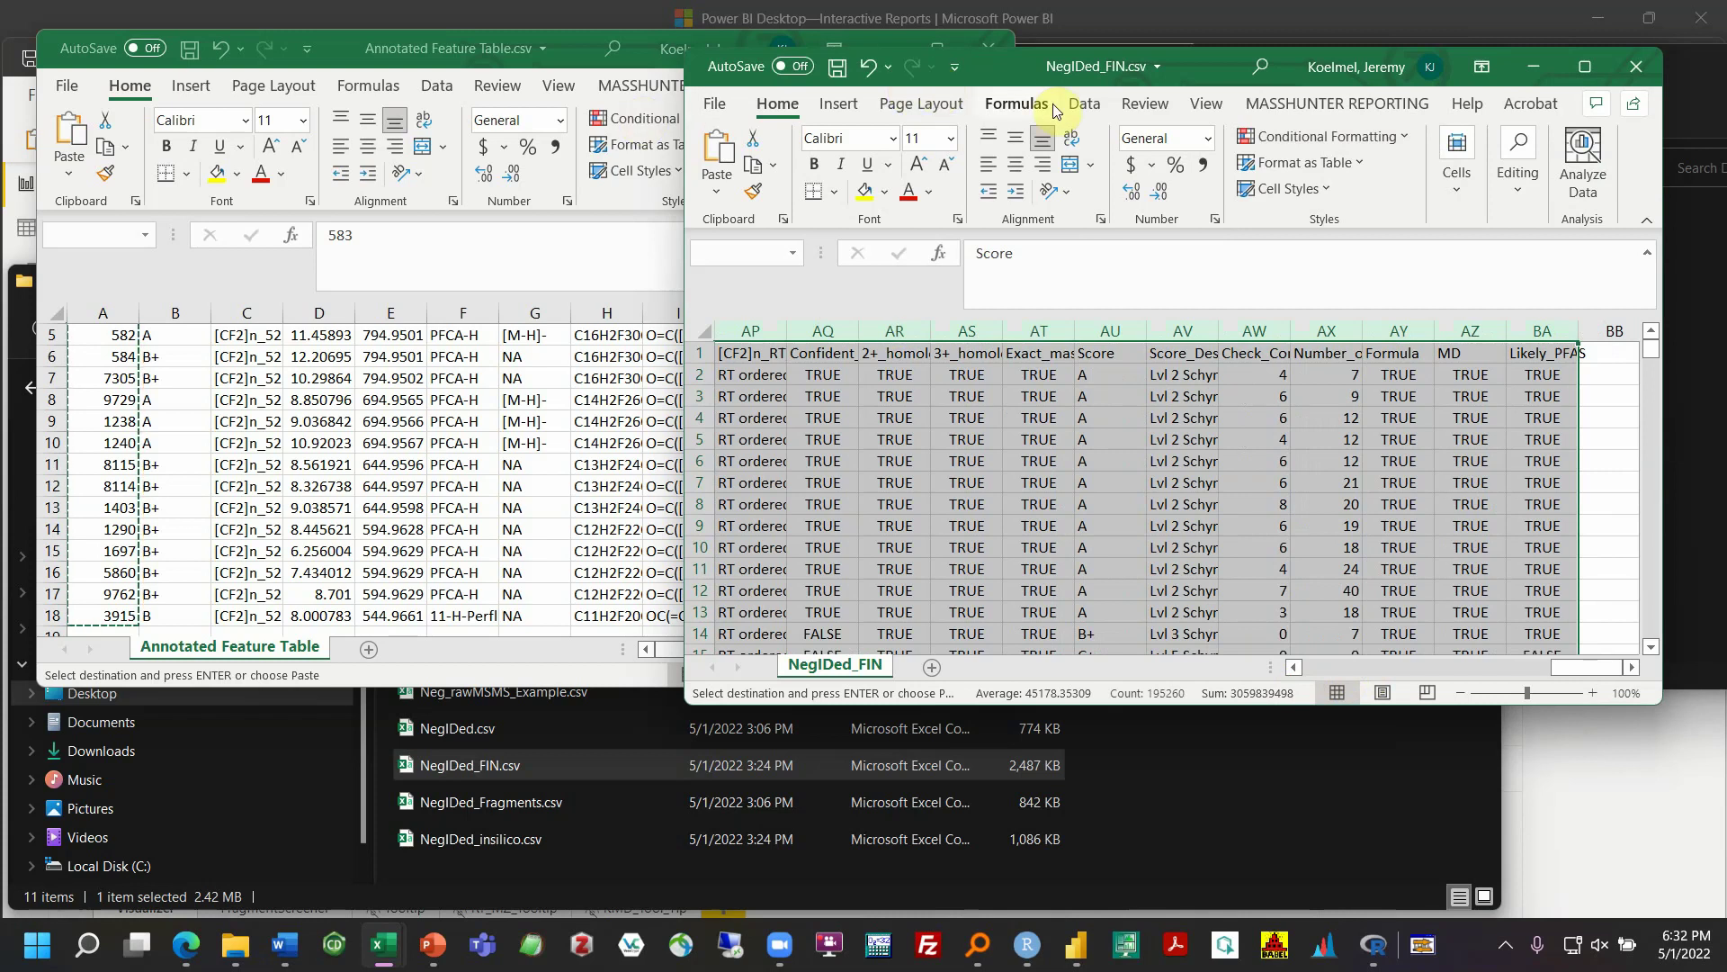
left_click(1084, 103)
left_click(1175, 162)
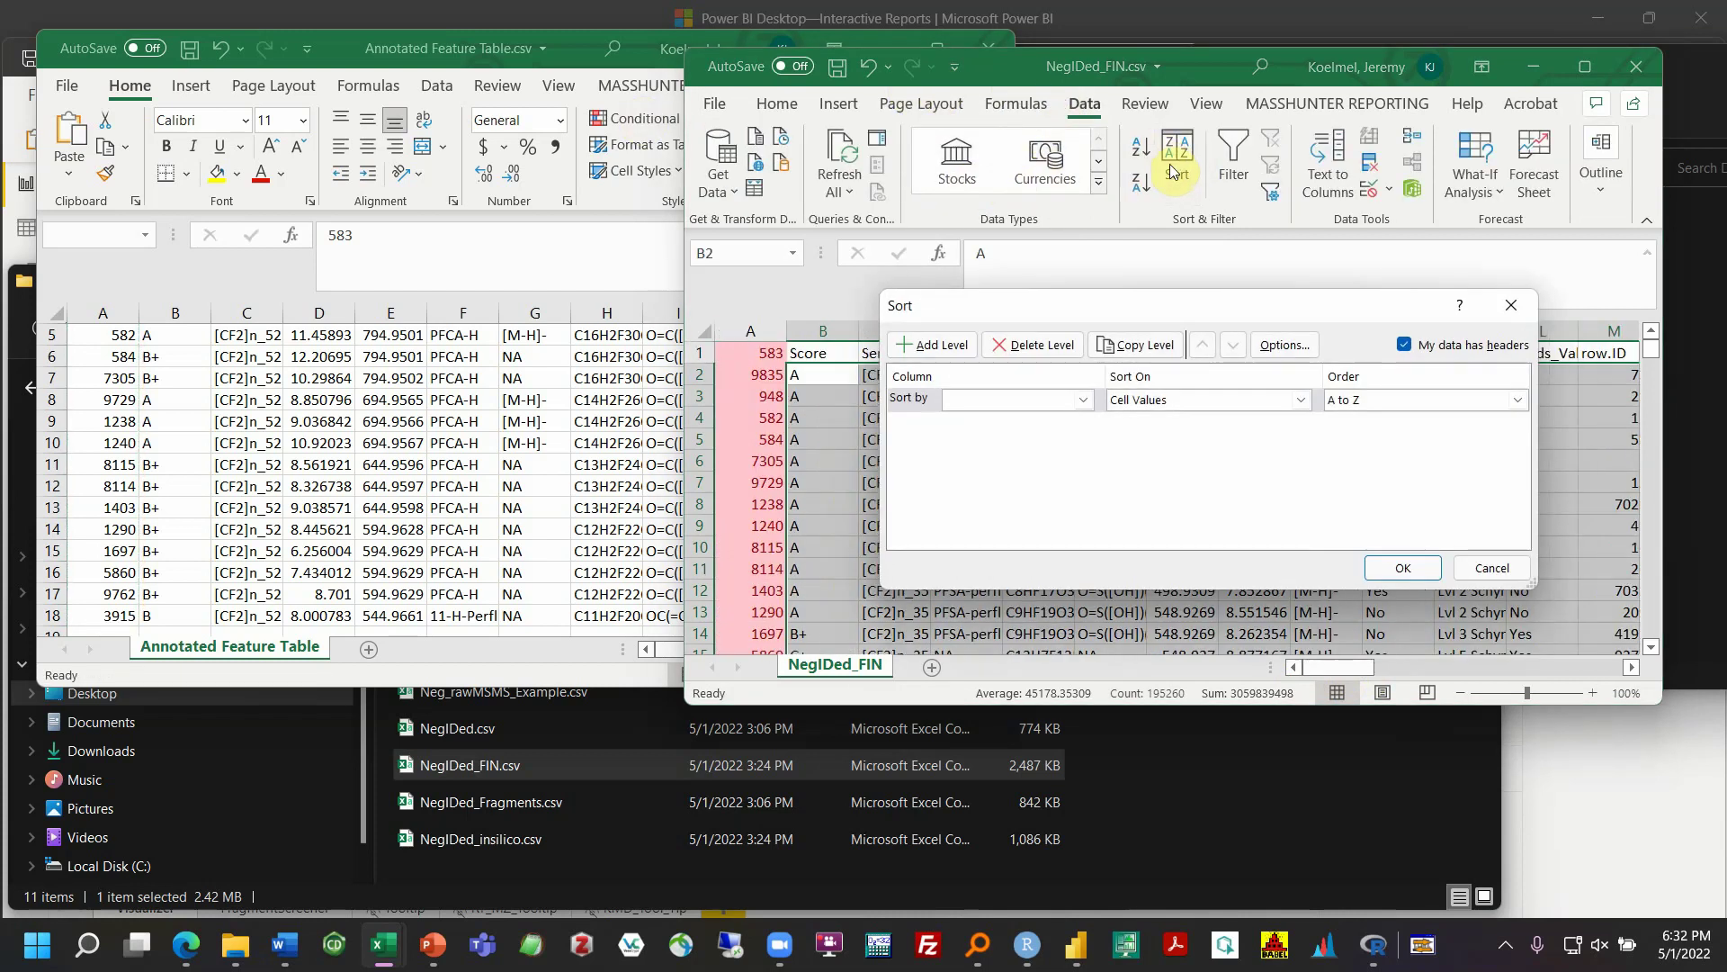
left_click_drag(1066, 315, 1167, 474)
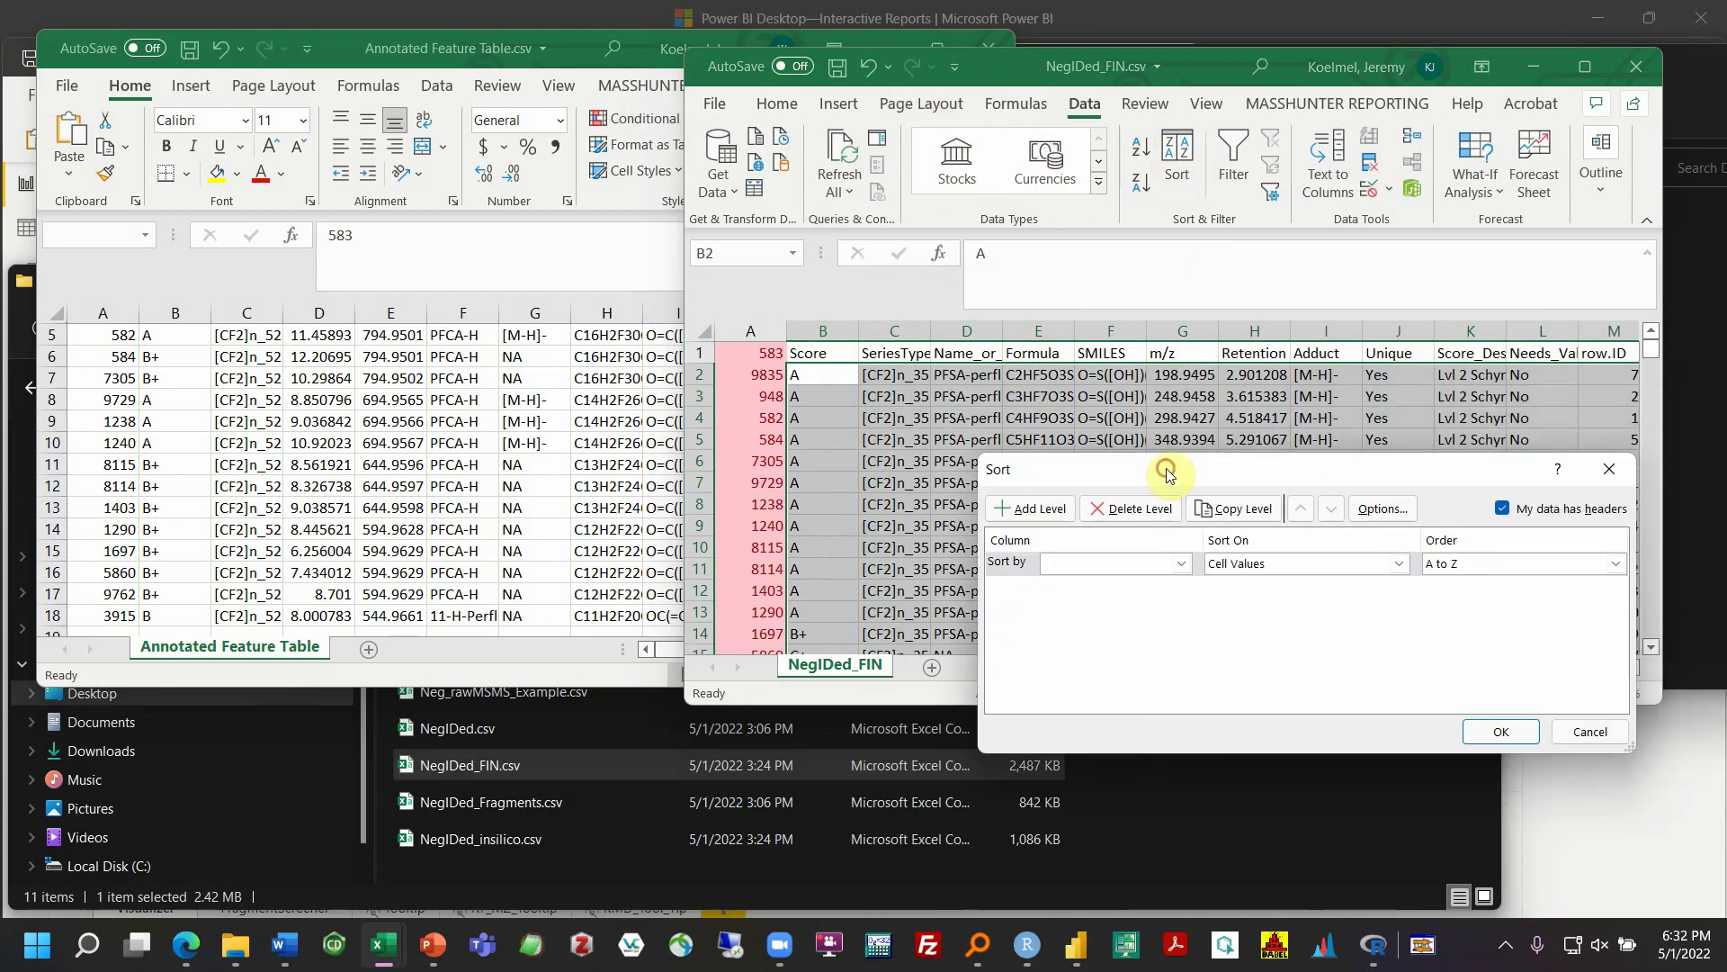
left_click(1120, 563)
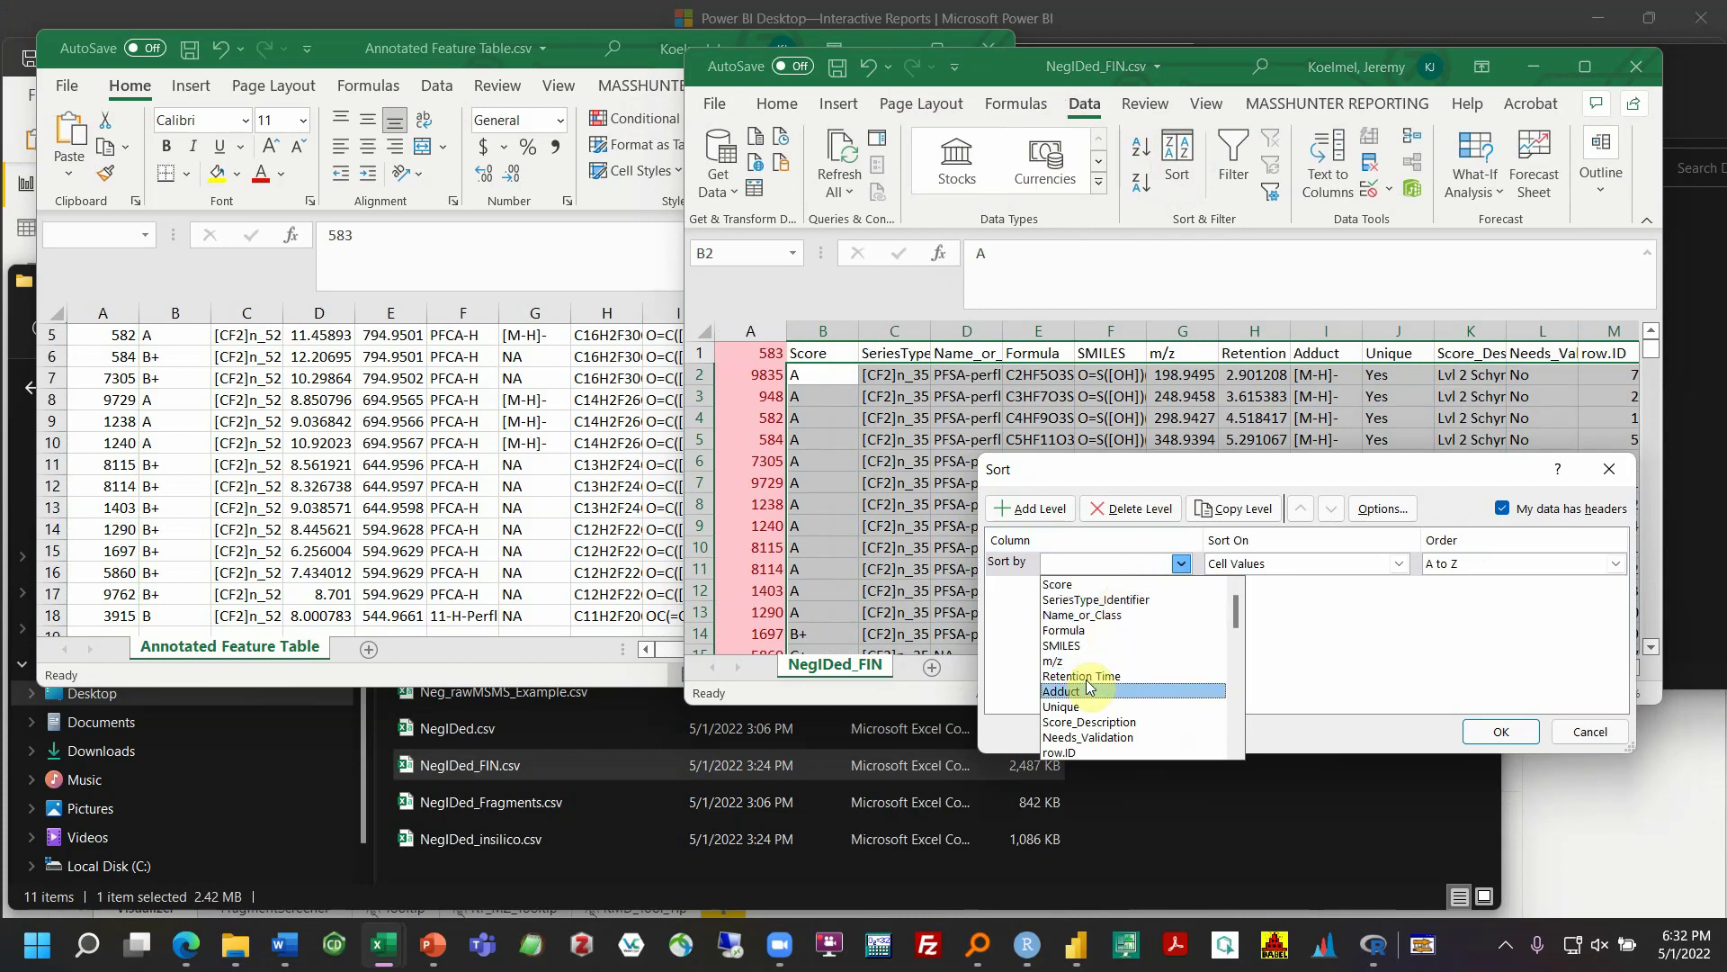
left_click(1059, 752)
left_click(1398, 563)
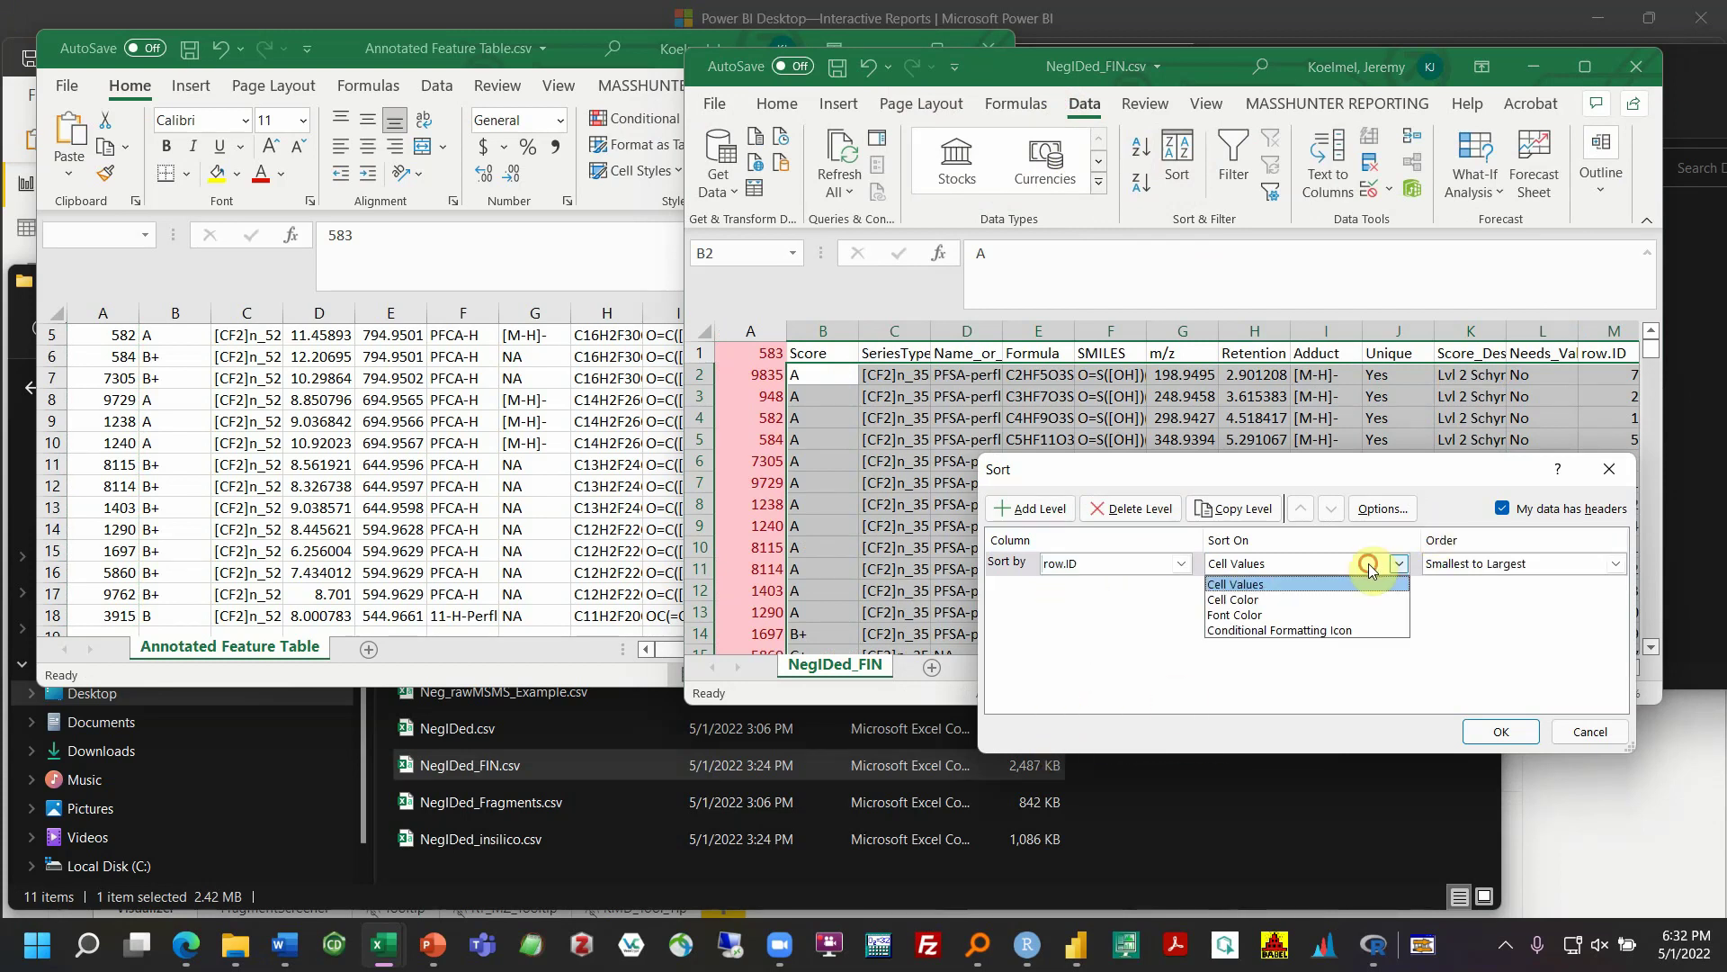
left_click(1259, 601)
left_click(1516, 567)
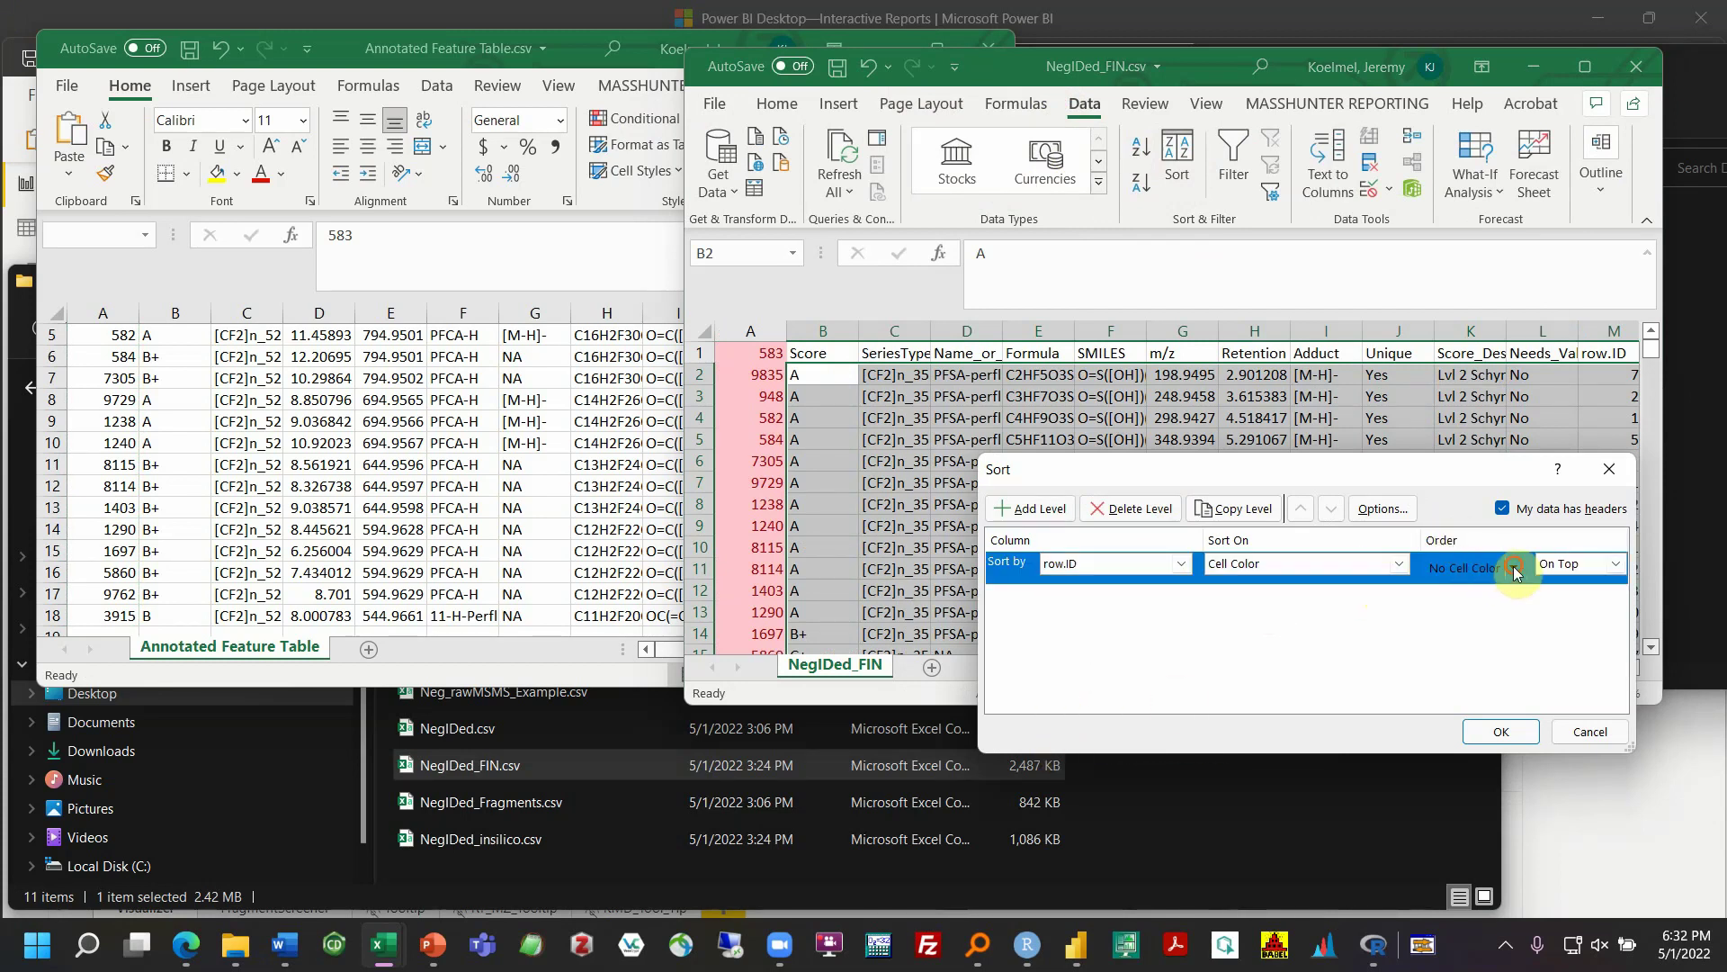
left_click(1445, 621)
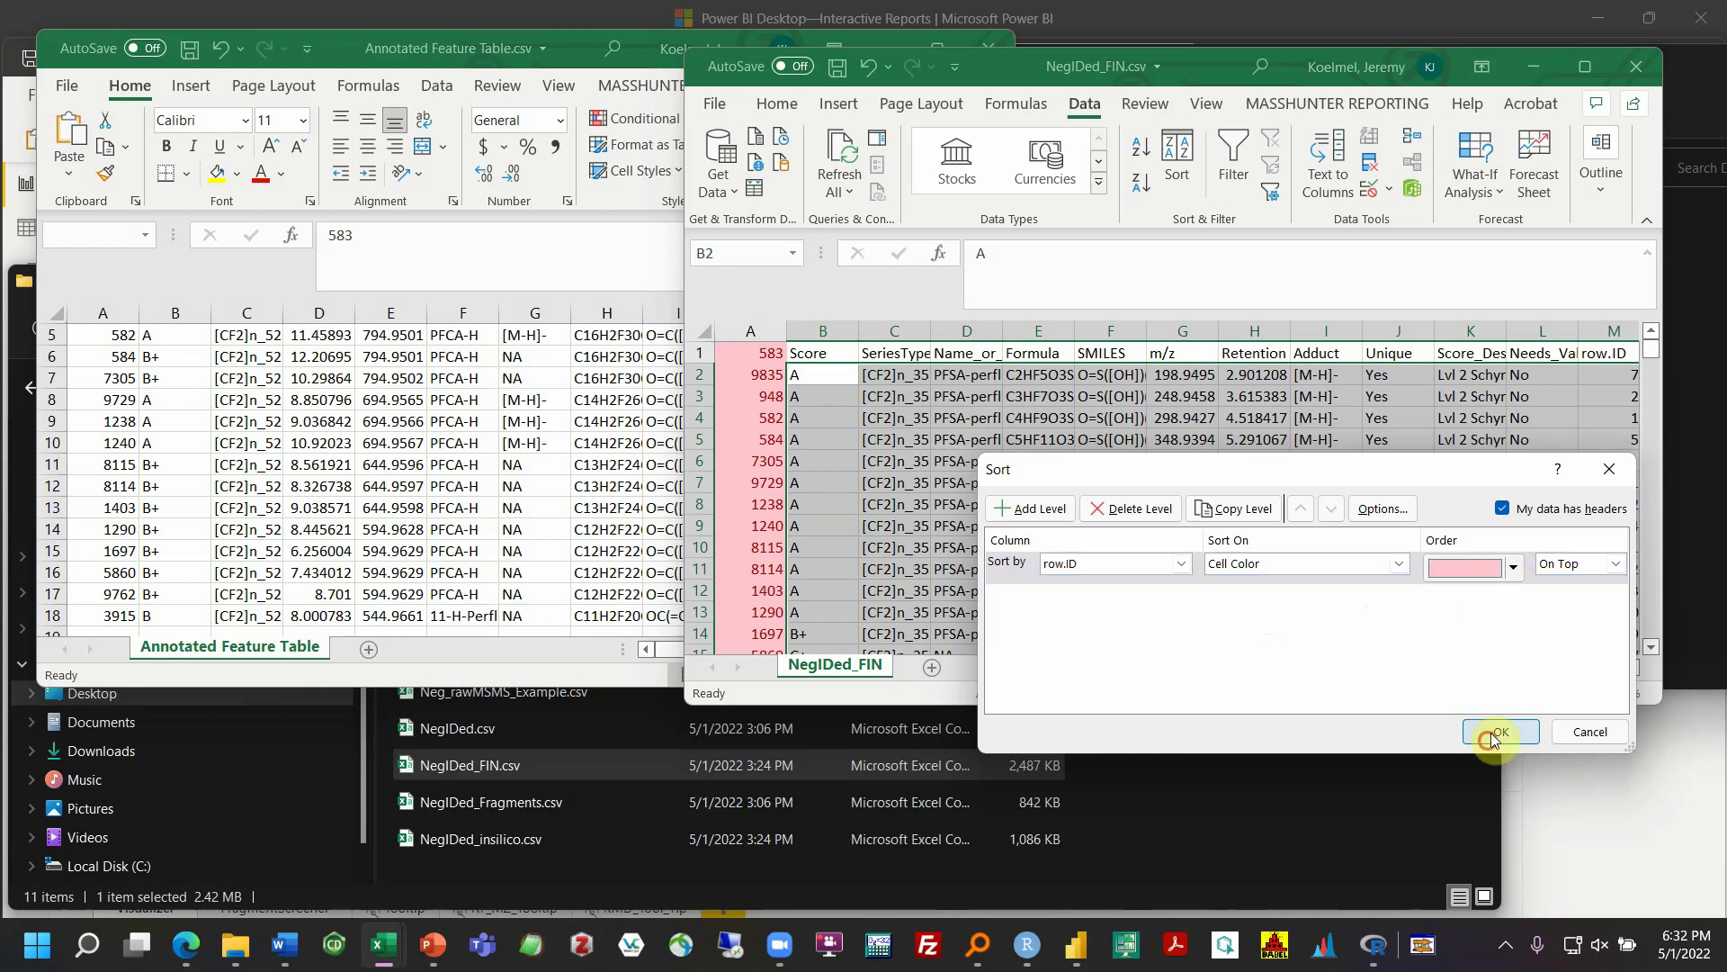
left_click(1500, 731)
left_click_drag(1354, 667, 1379, 667)
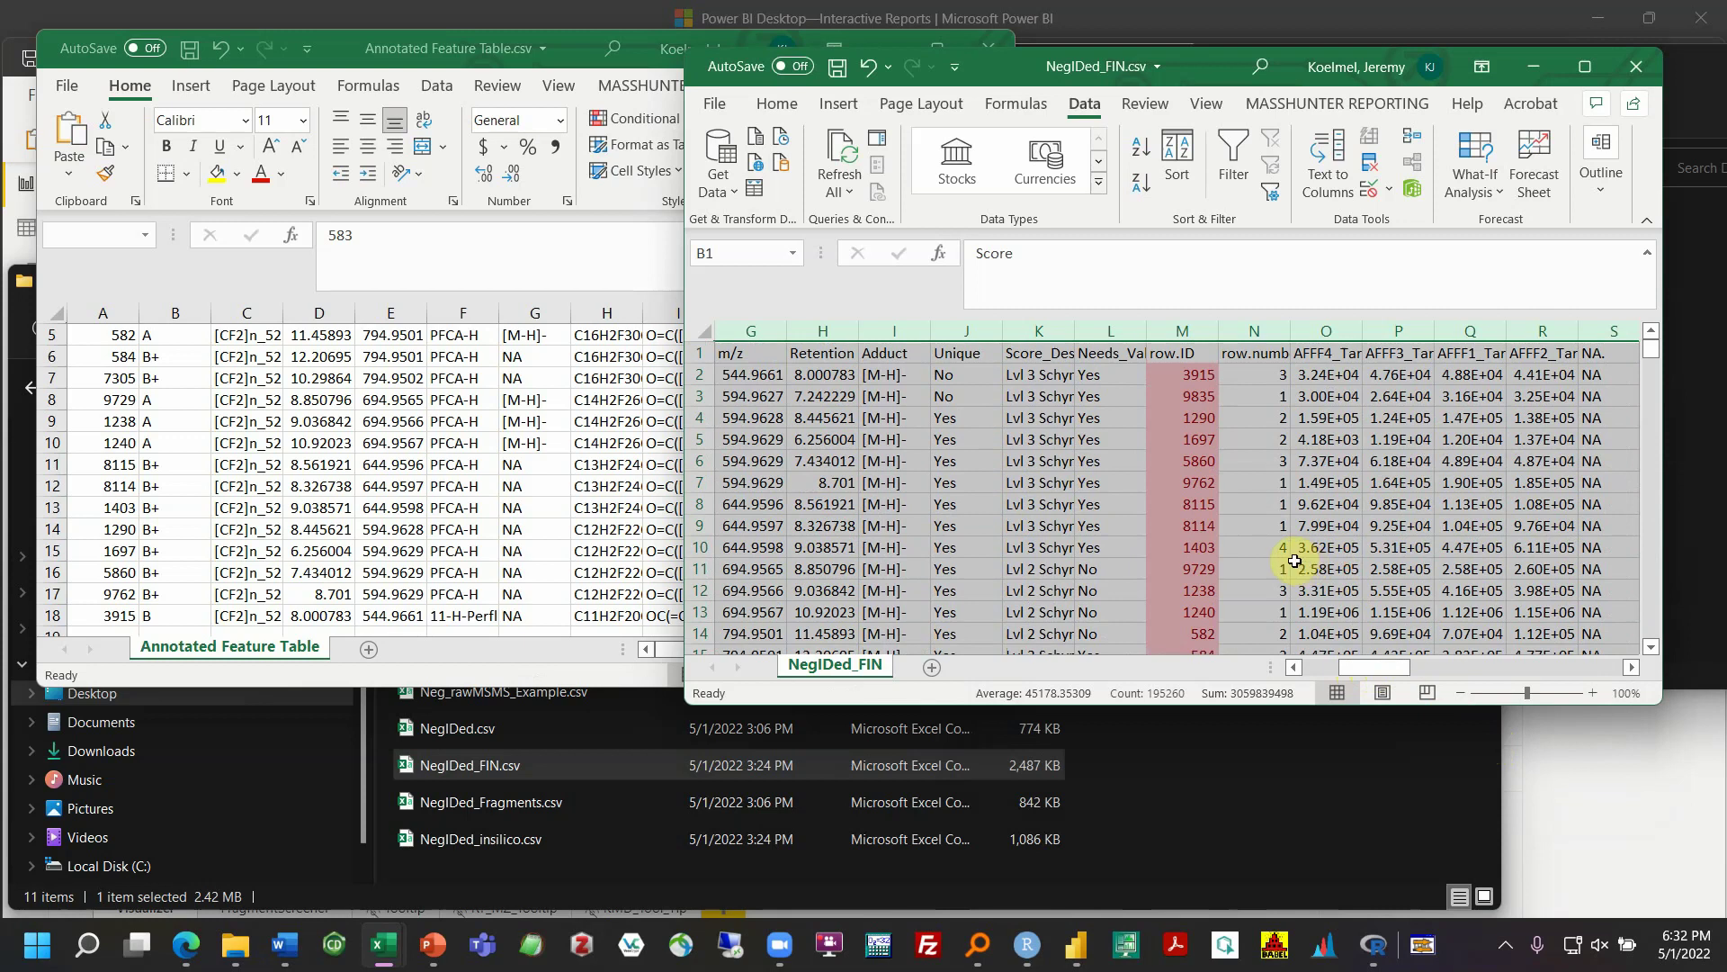
Examine the Name/Class and SMILES entries in the exported Annotated Feature Table, down to the last feature row
left_click(286, 443)
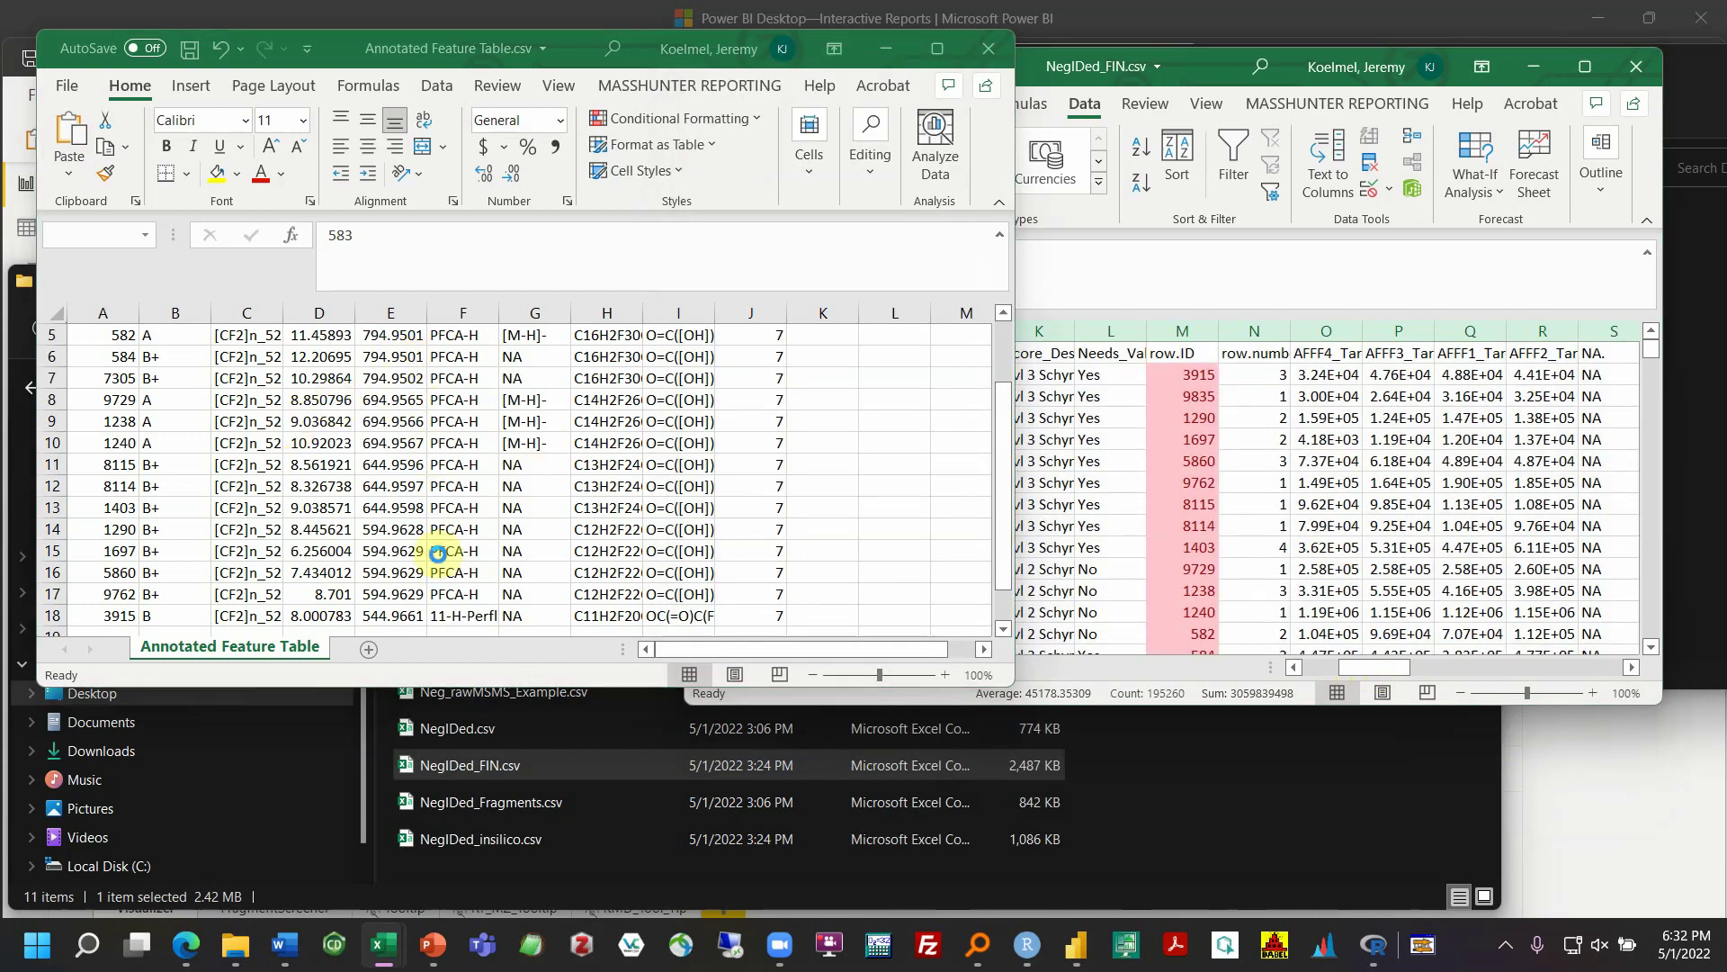
key("ctrl+shift+Down")
left_click(441, 515)
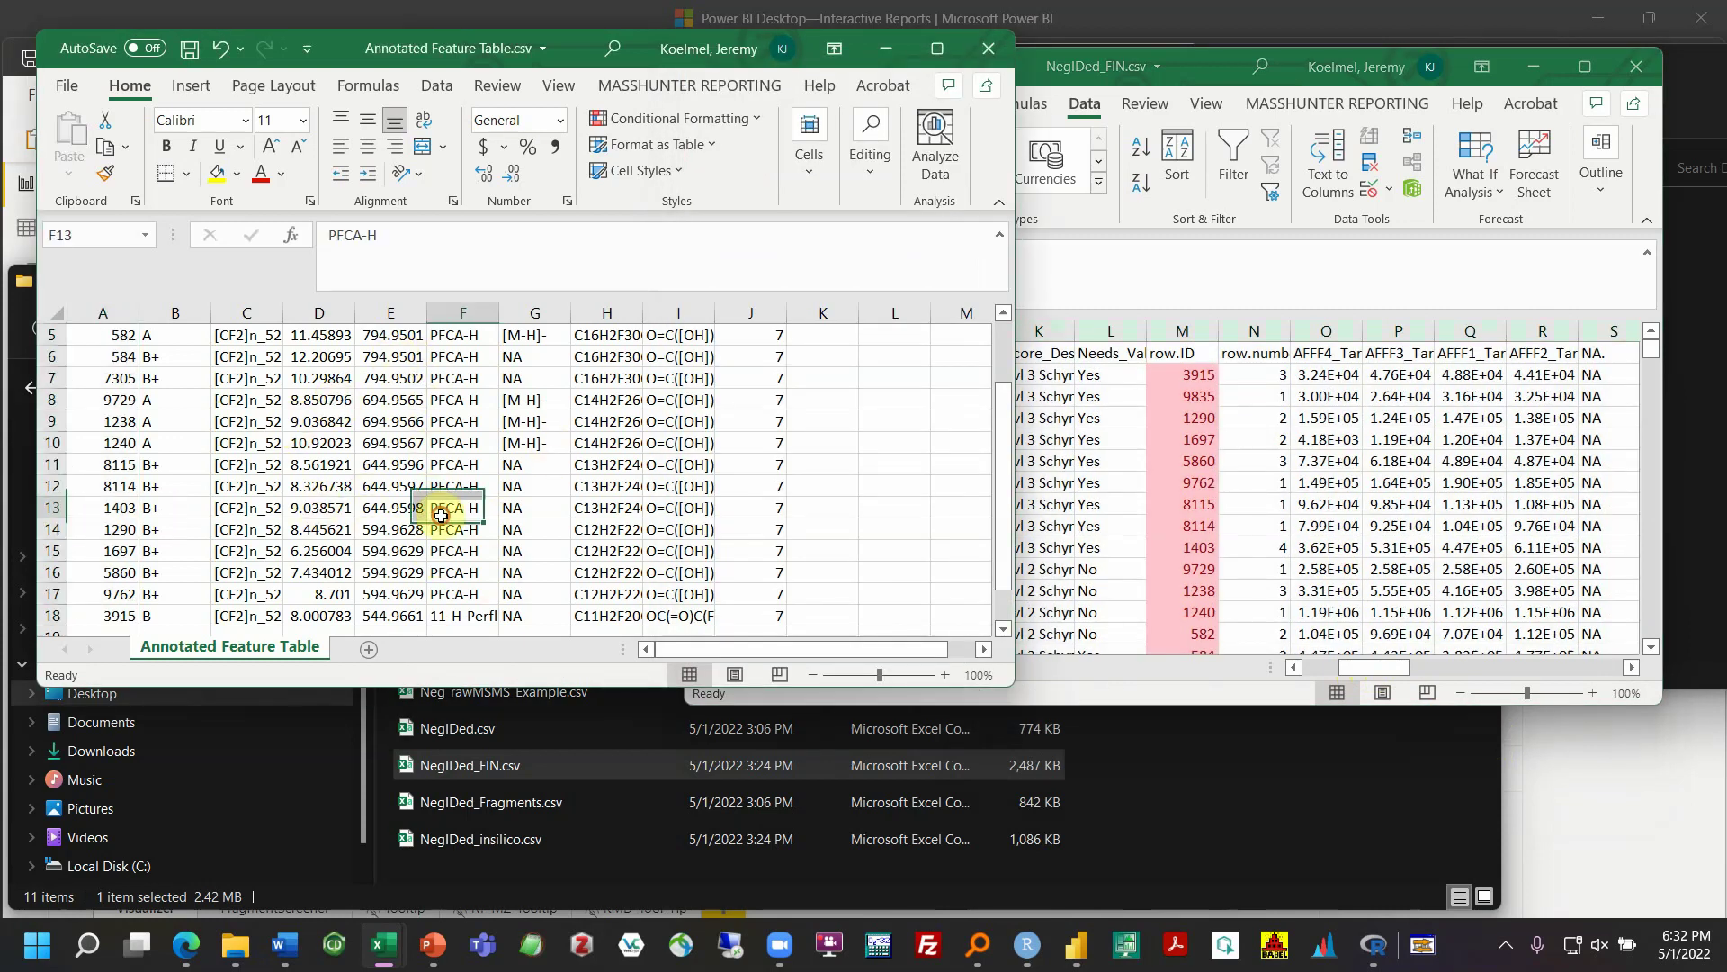
left_click(455, 612)
scroll(473, 609, "up", 2)
scroll(478, 552, "down", 4)
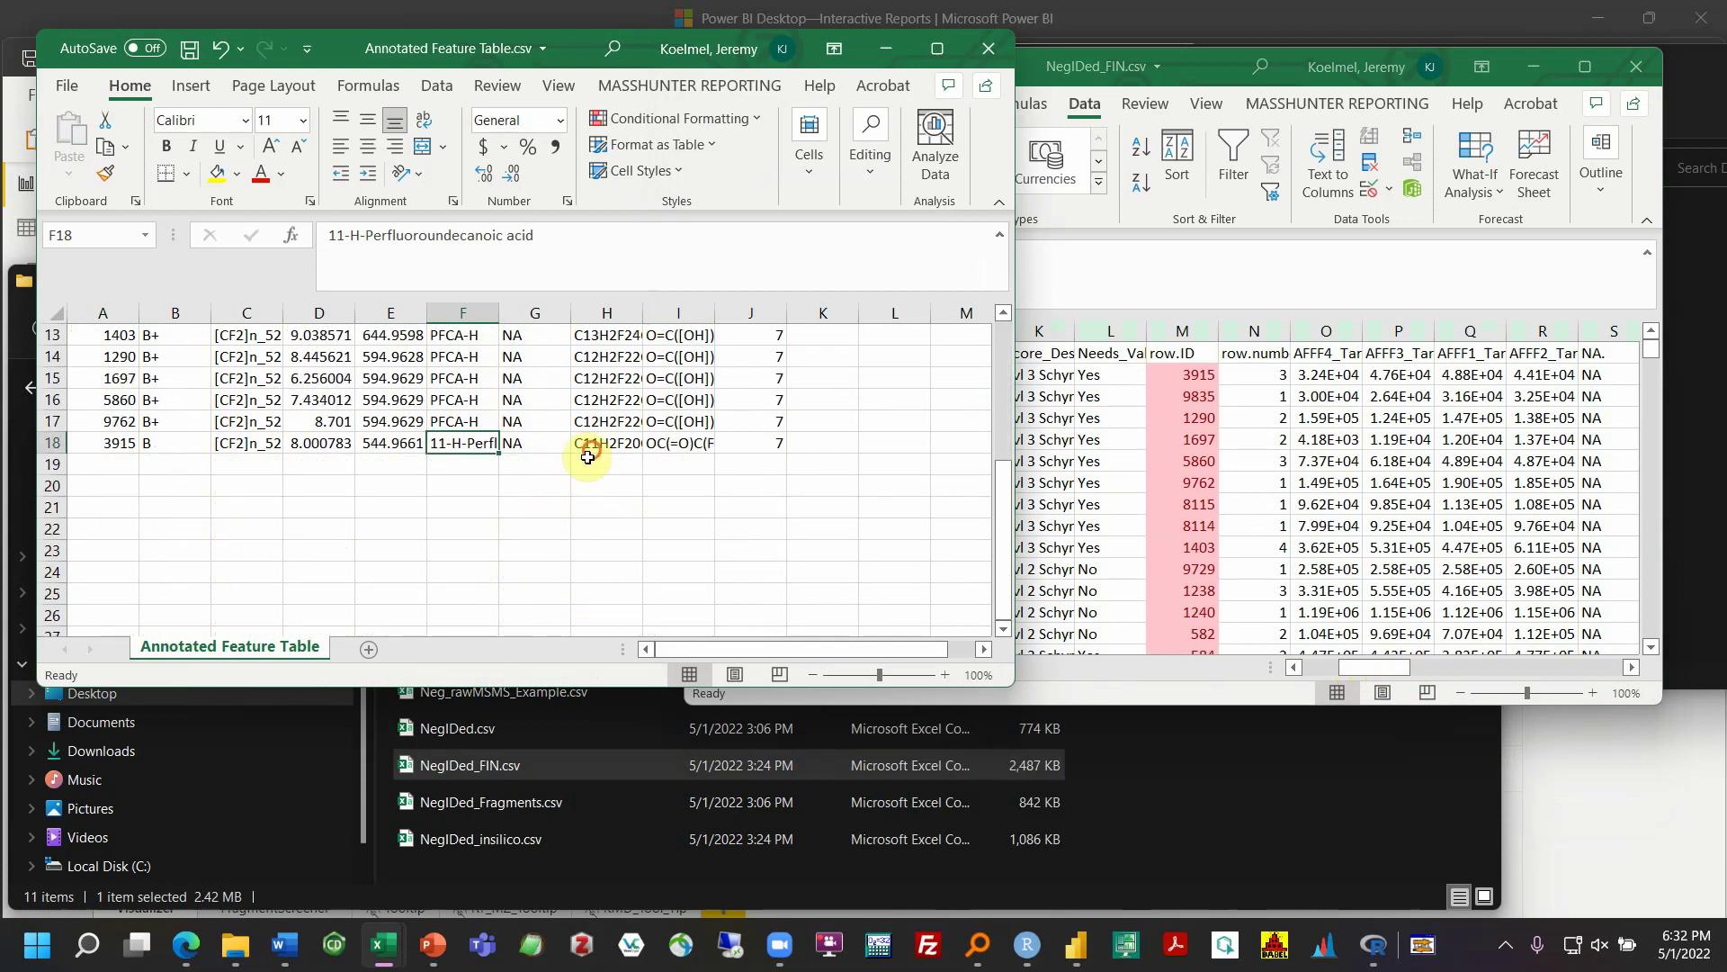
left_click(680, 443)
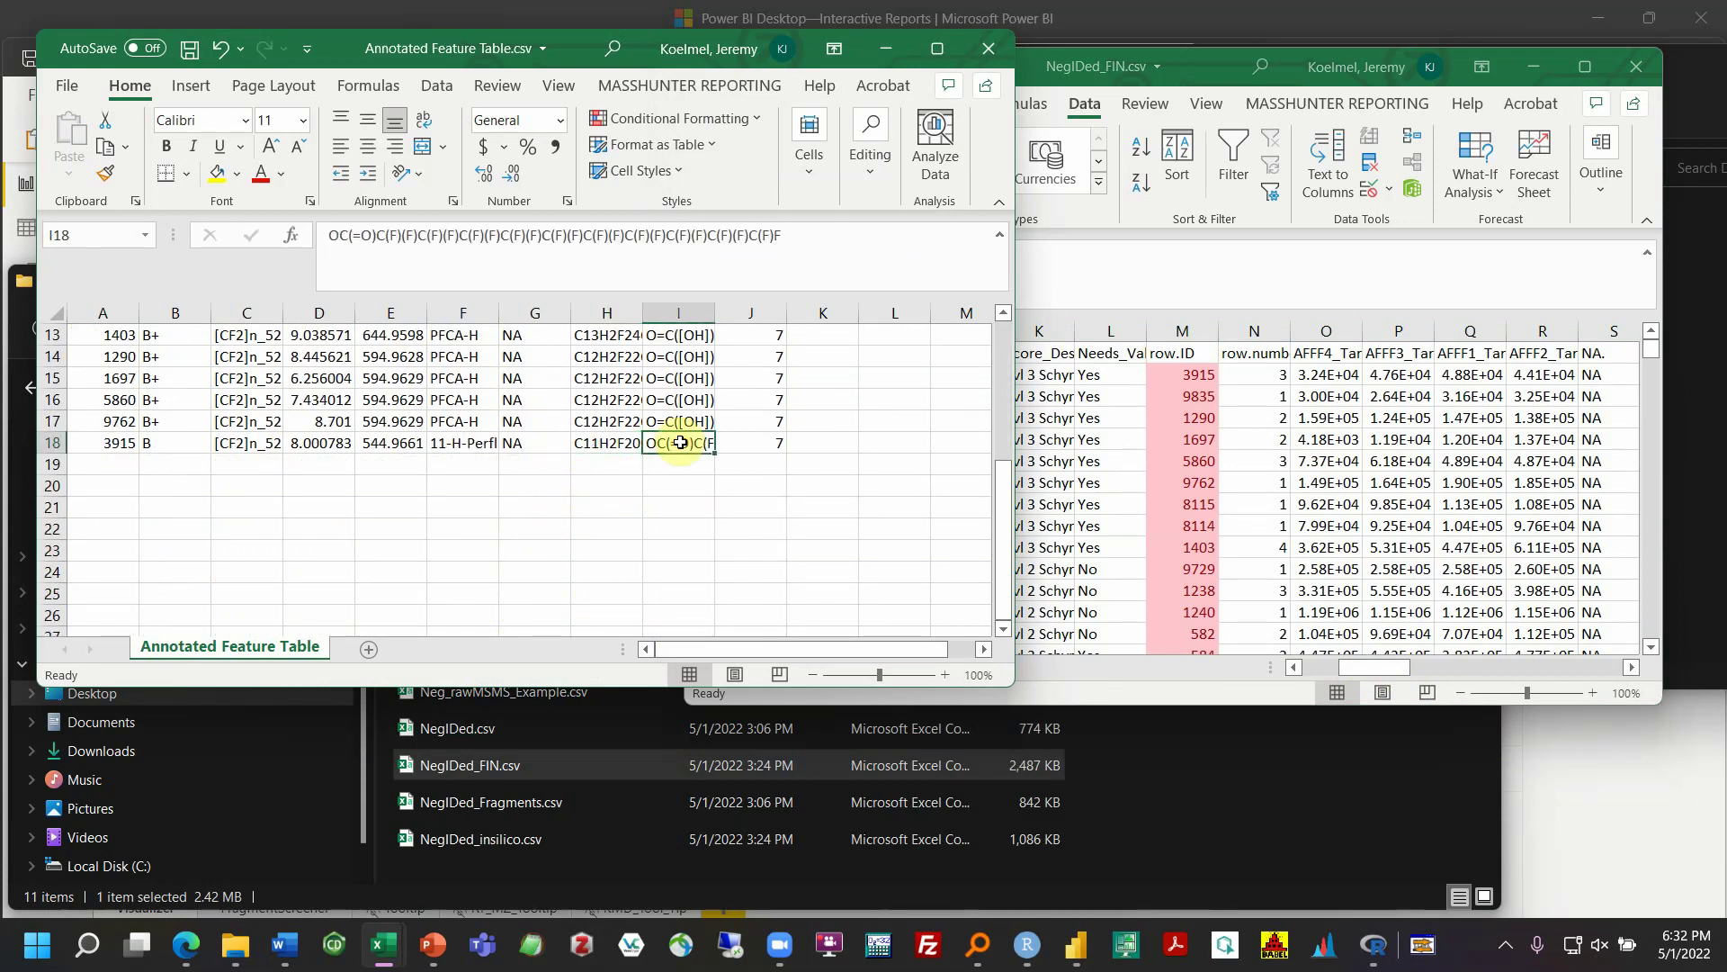
left_click_drag(101, 472, 702, 583)
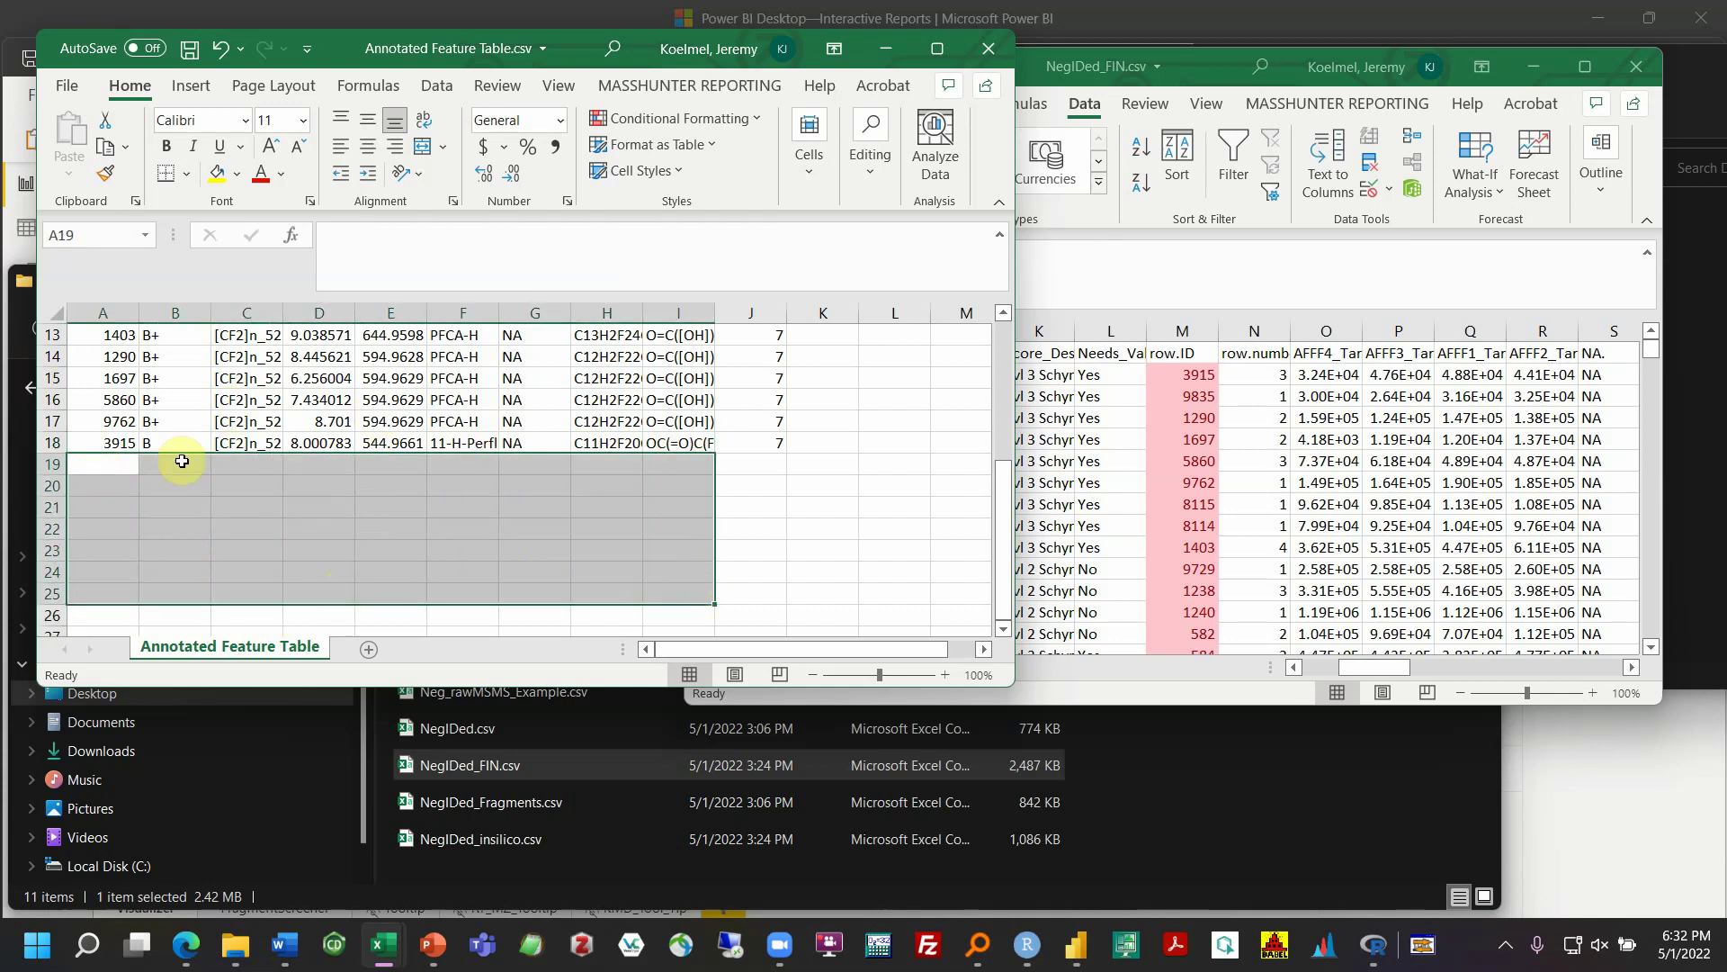
left_click(432, 944)
key("alt+Tab")
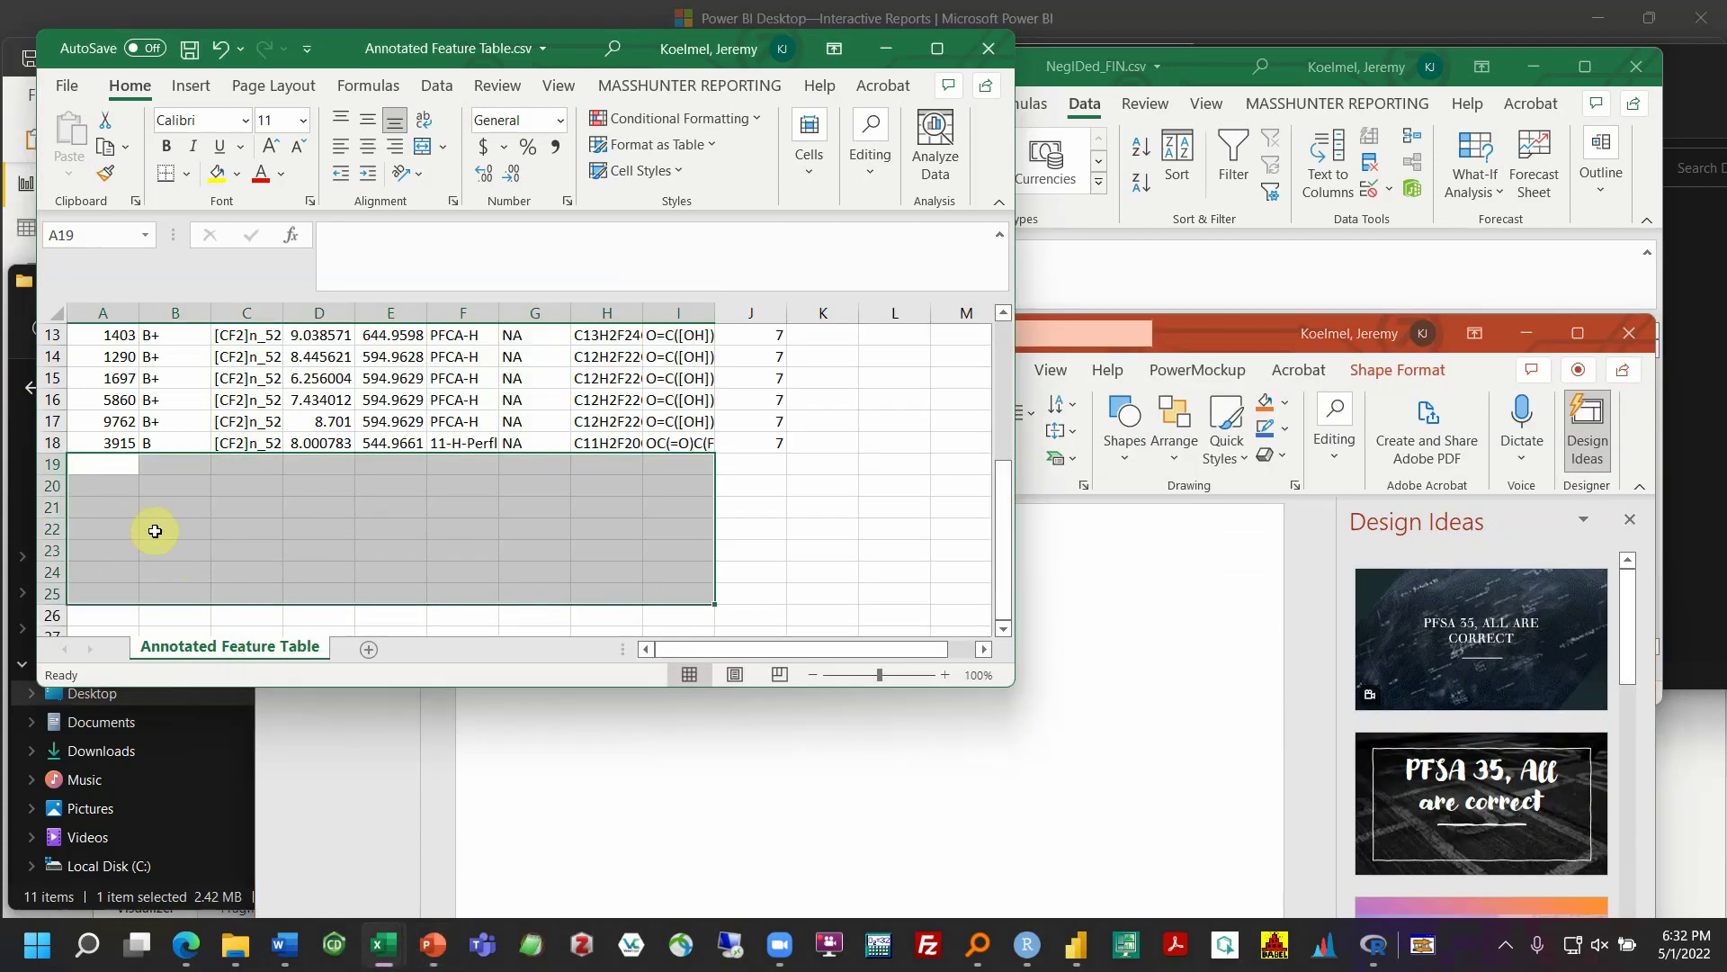
scroll(198, 527, "up", 4)
scroll(216, 522, "down", 6)
scroll(213, 515, "up", 6)
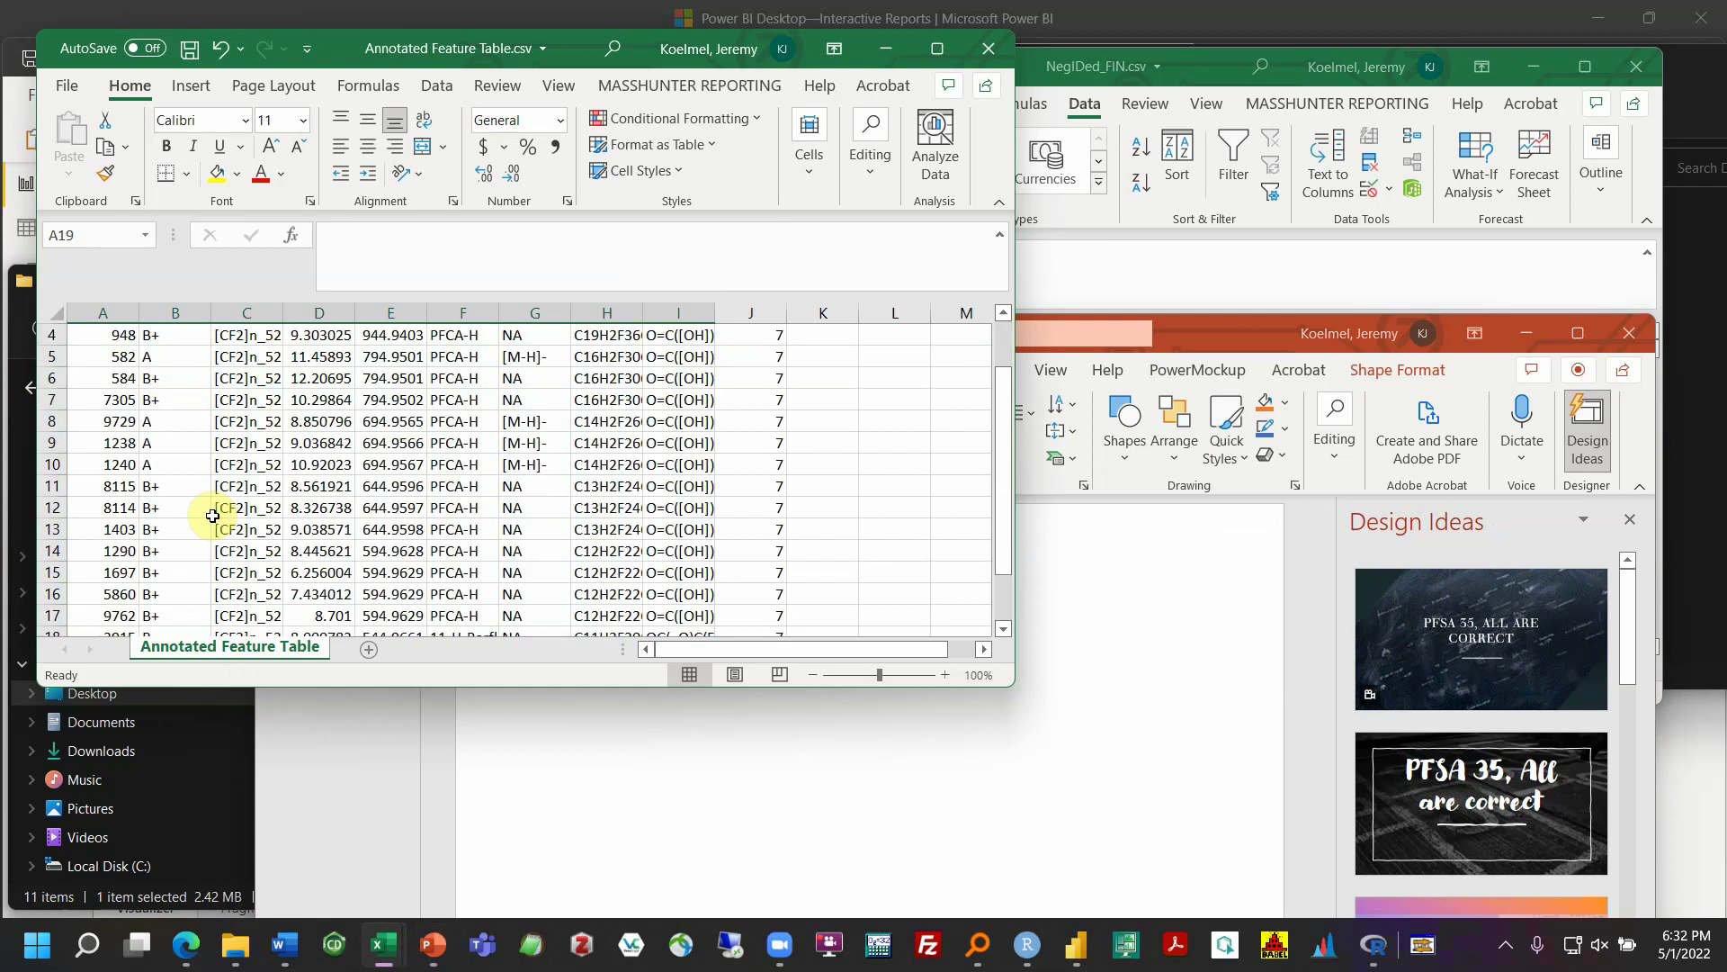
Return to NegIDed_FIN.csv and inspect the sorted matching rows, including the columns beyond row.ID
left_click(1179, 72)
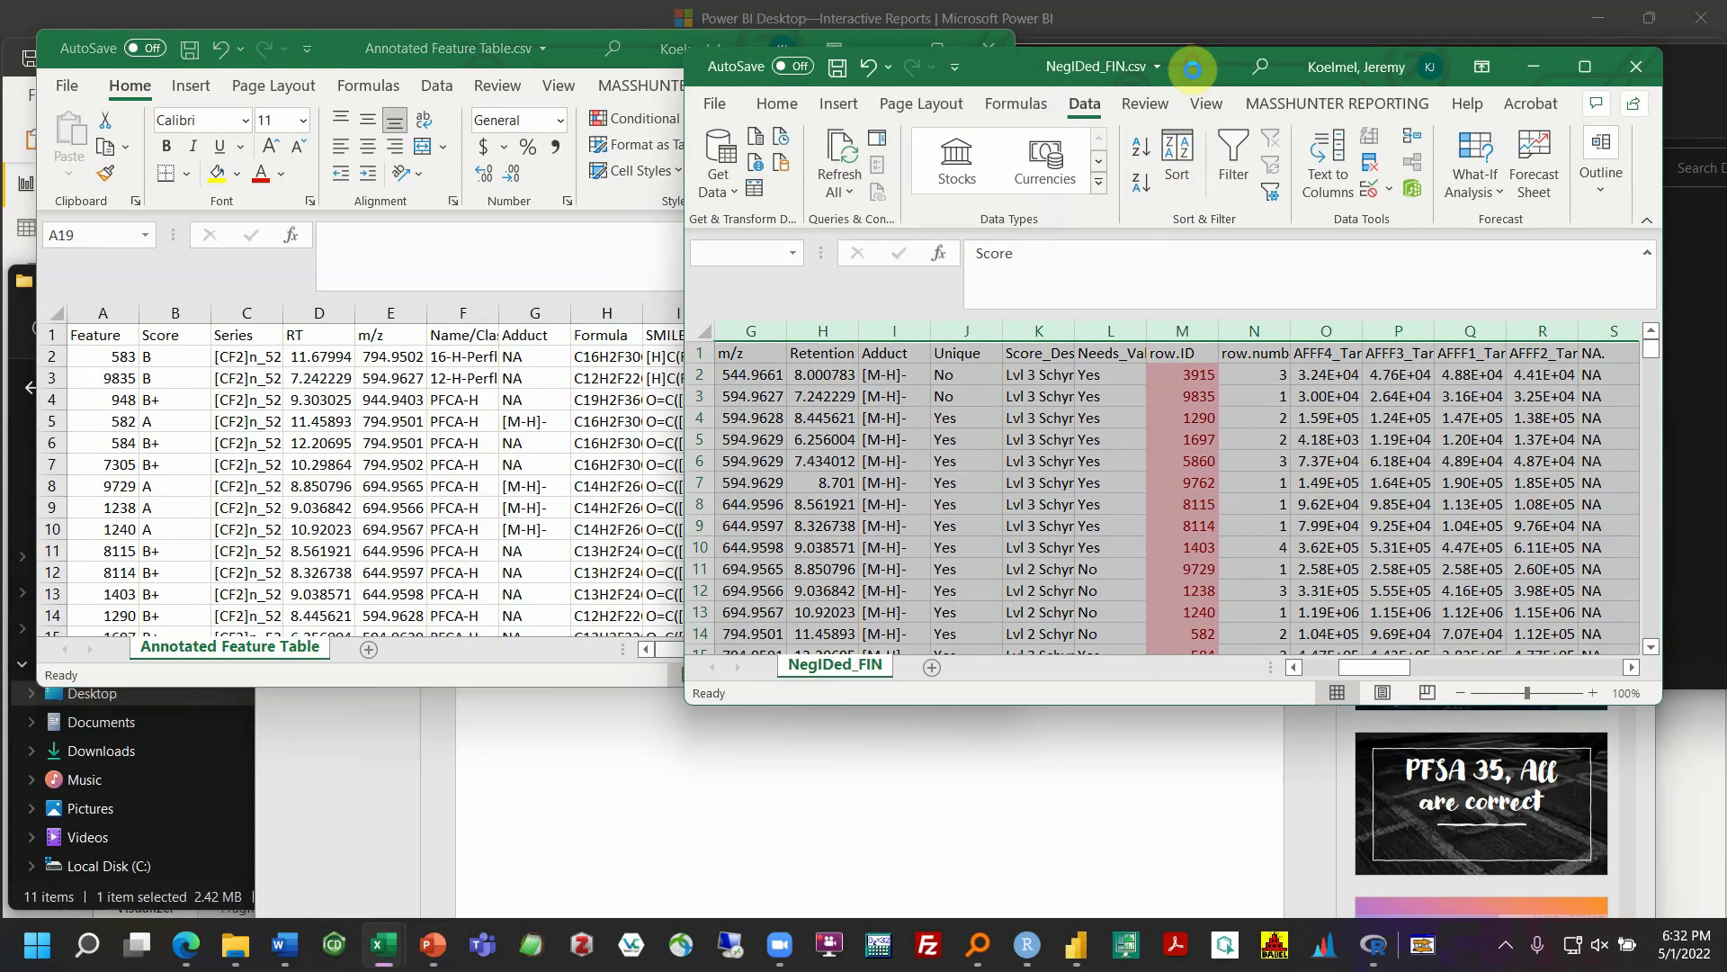
key("ctrl+a")
scroll(1390, 475, "down", 1)
scroll(1390, 475, "up", 1)
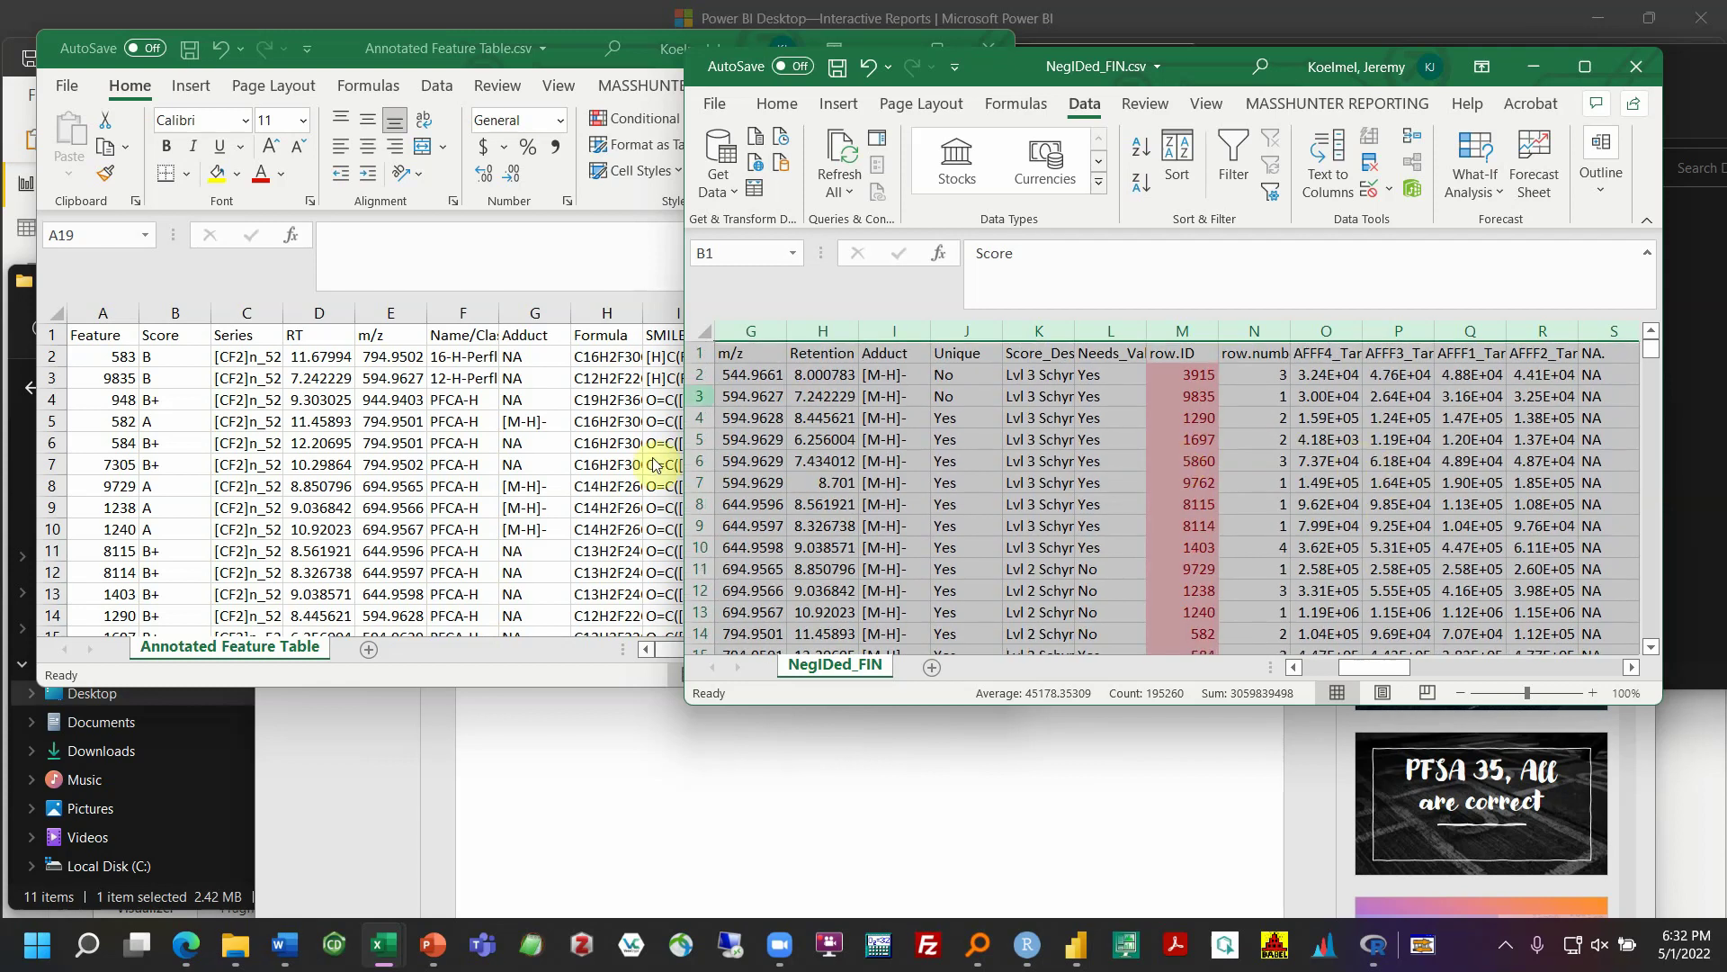
mouse_move(1399, 668)
left_mouse_down()
mouse_move(1367, 666)
mouse_move(1426, 666)
left_mouse_up()
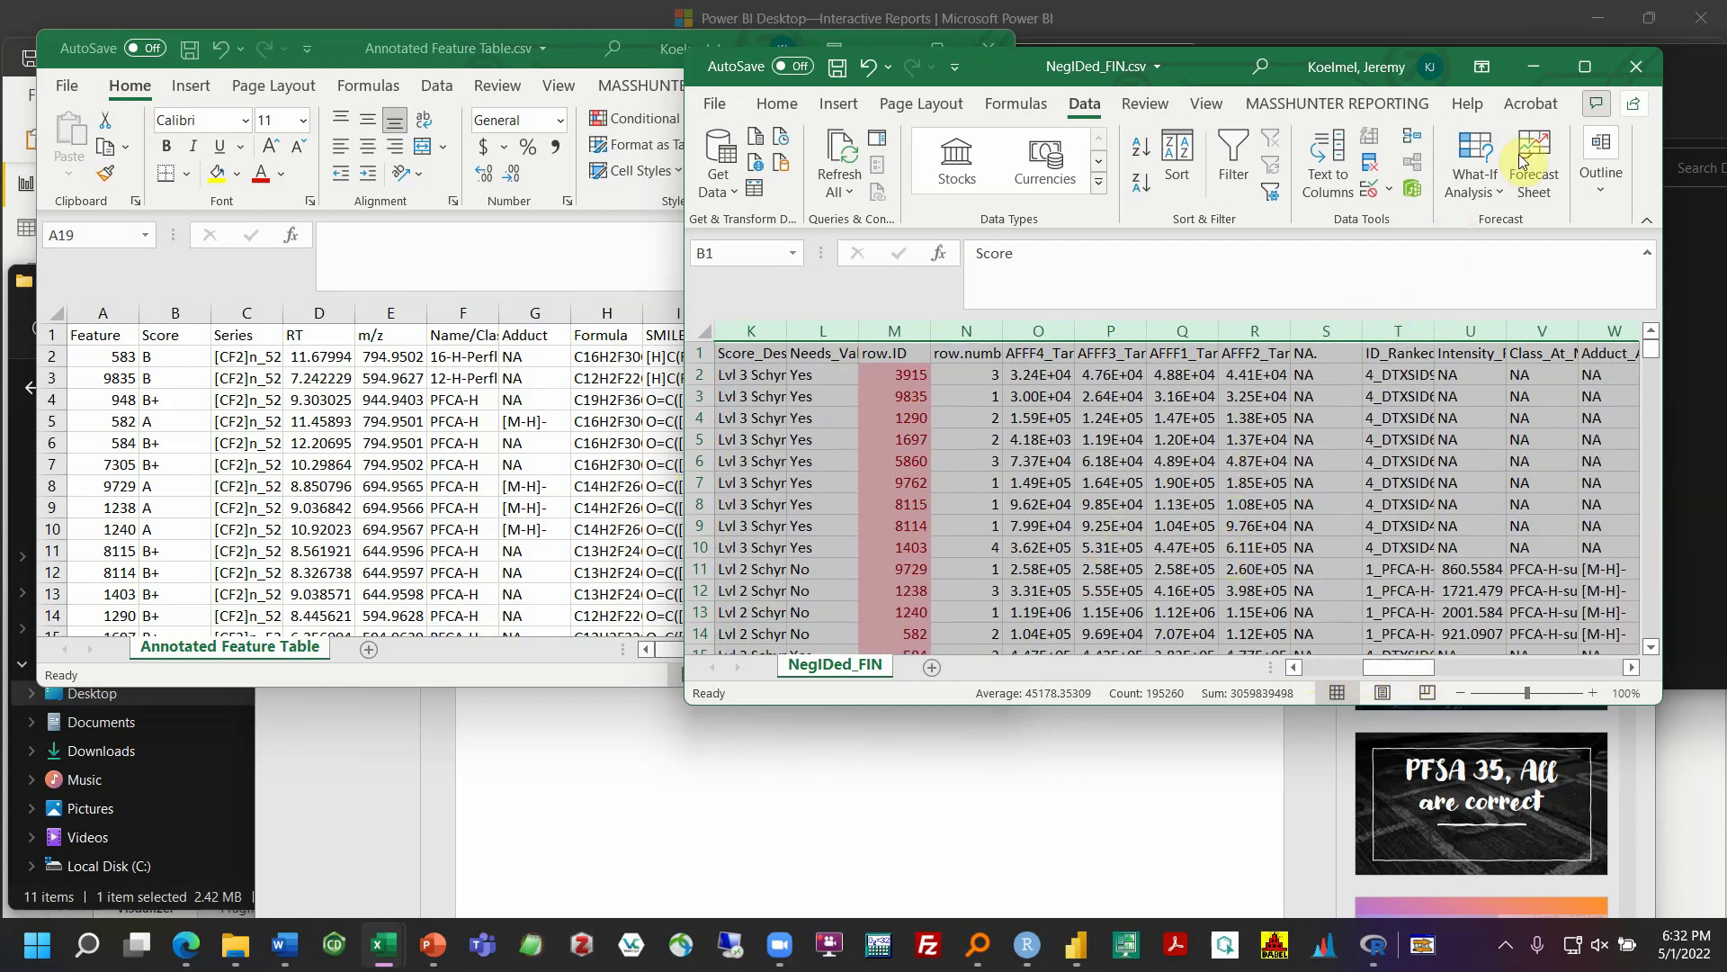
Close NegIDed_FIN.csv without saving the changes, and close the exported Annotated Feature Table
left_click(1634, 64)
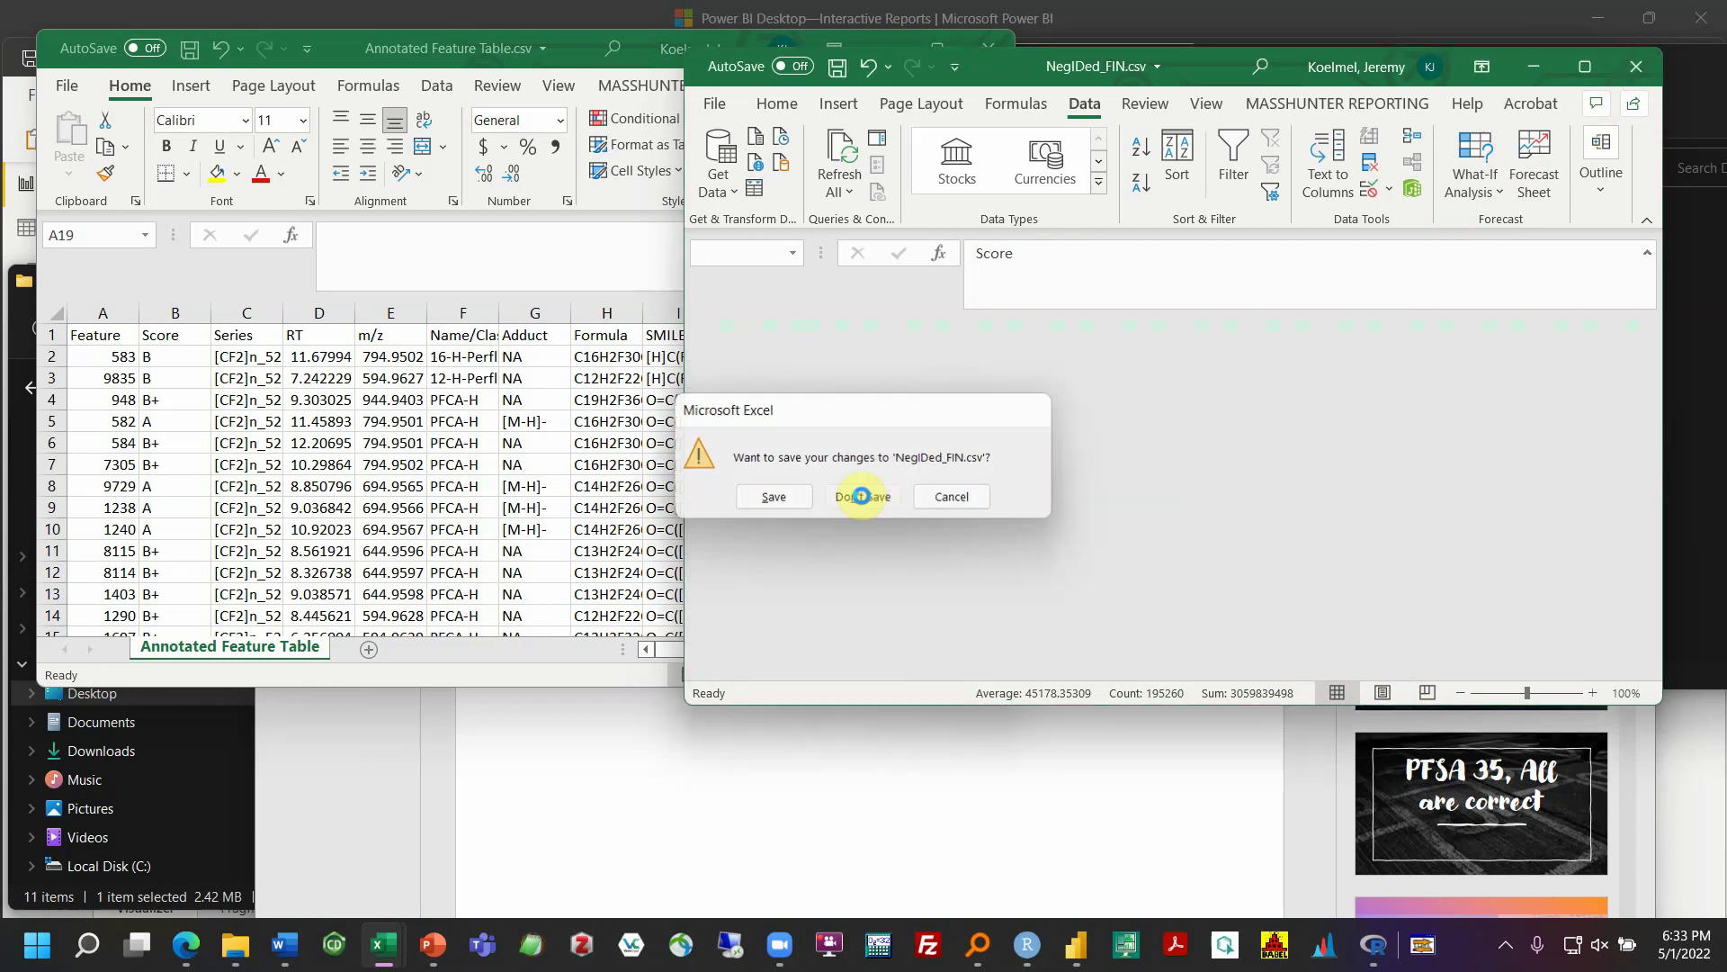
left_click(862, 496)
left_click(981, 67)
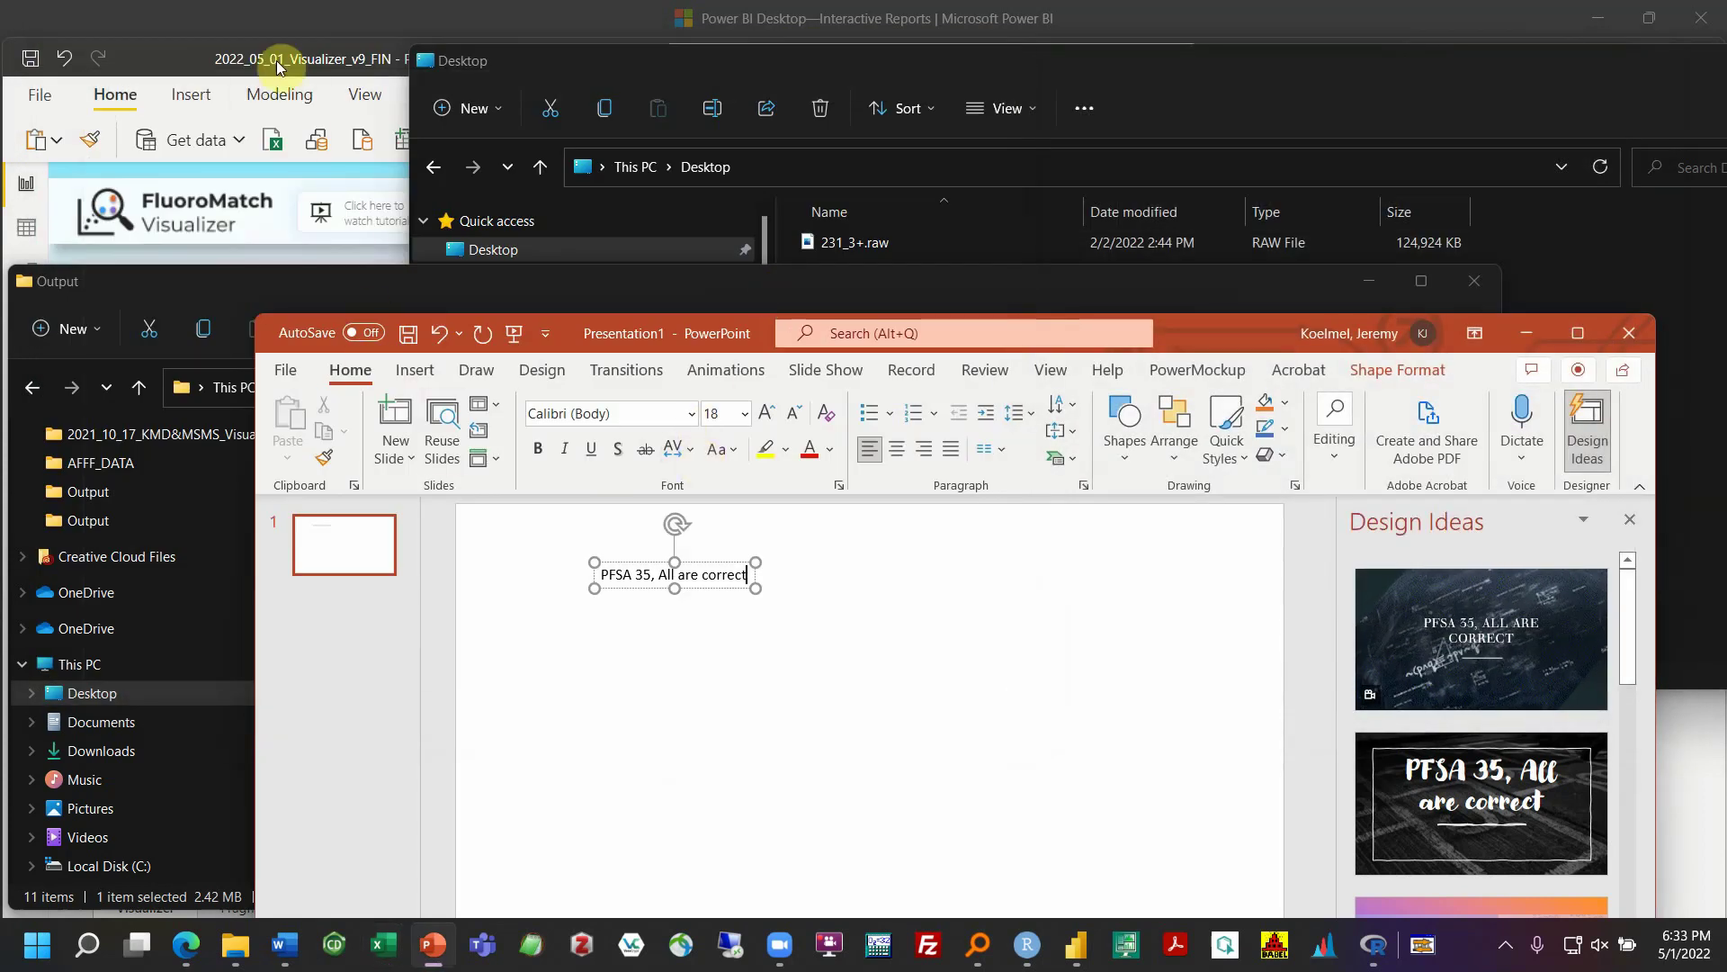
Switch back to the Visualizer report in Power BI Desktop and clear [CF2]n_52 from the Series Type Identifier filter
left_click(198, 60)
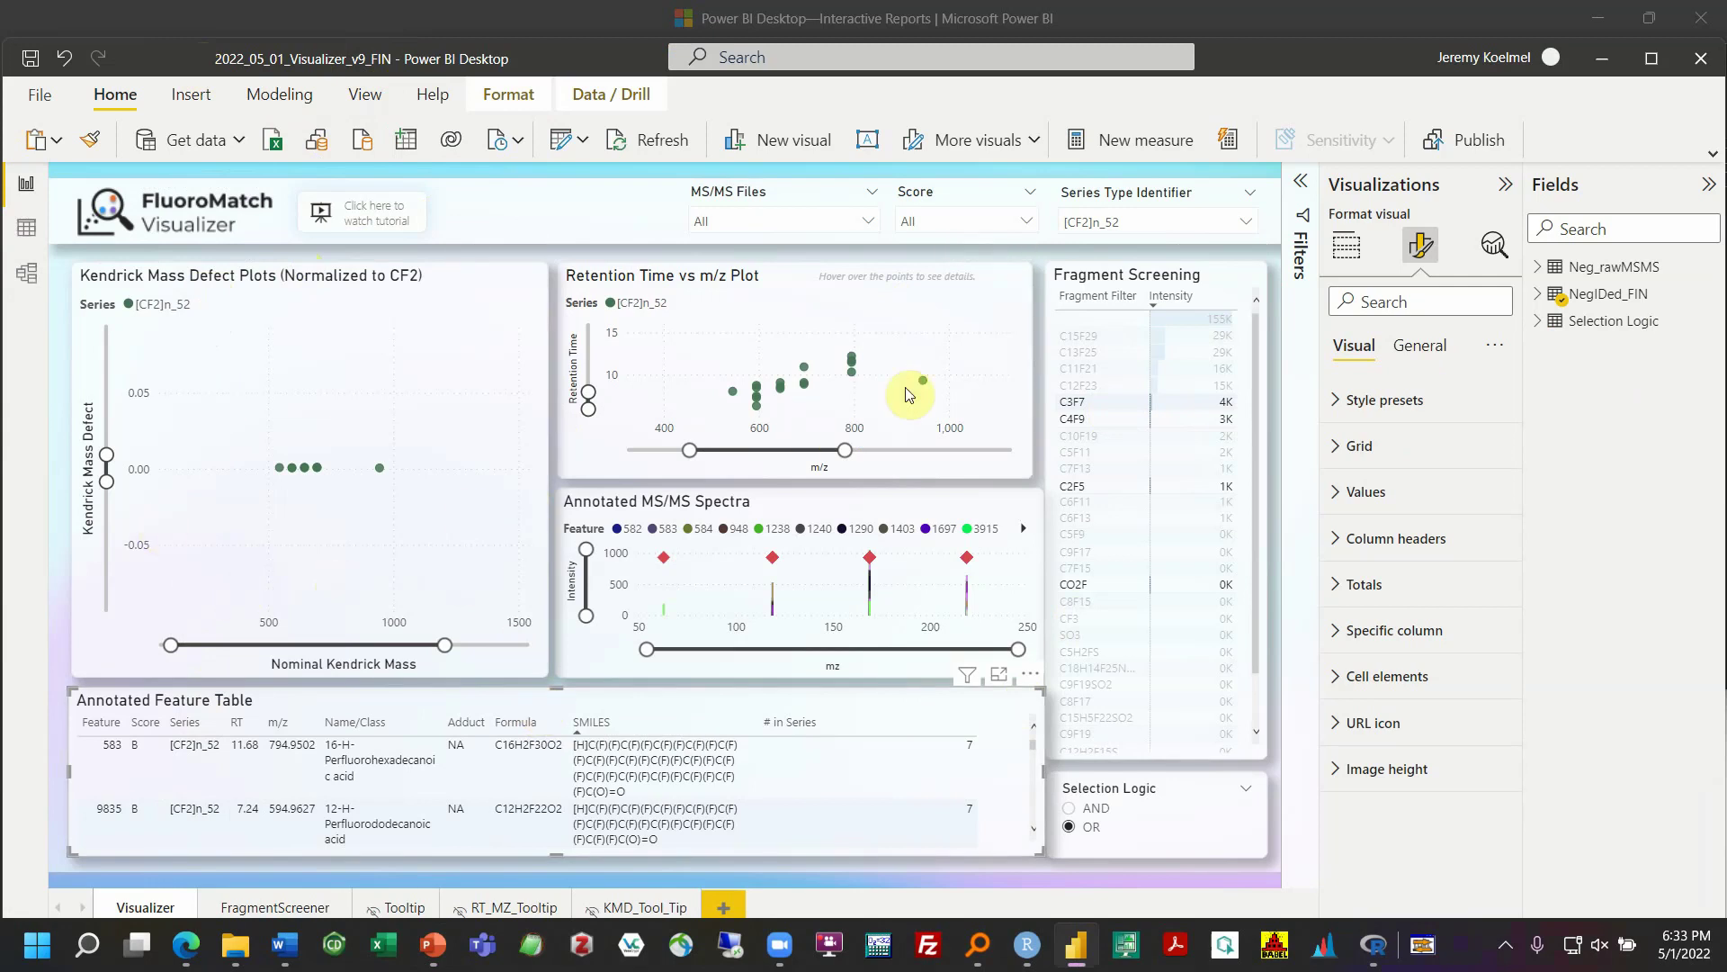
left_click(1008, 216)
left_click(1088, 222)
left_click(1073, 286)
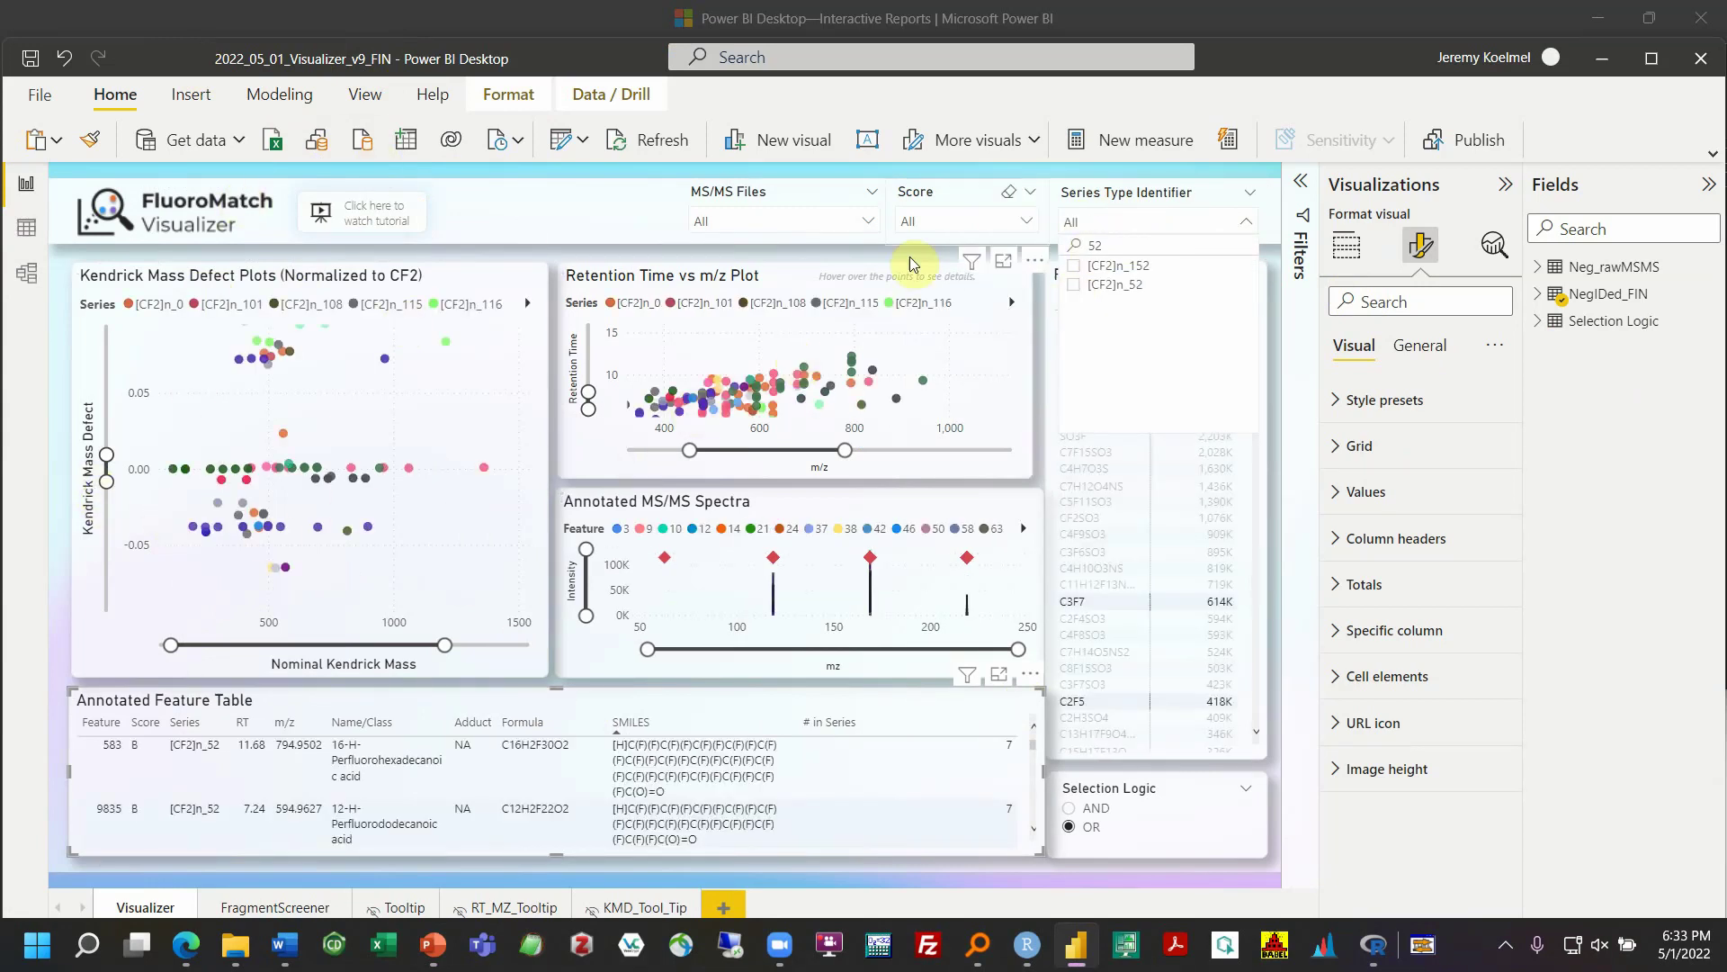
Filter the report to Score A and B+, and clear the Score selection again
left_click(947, 225)
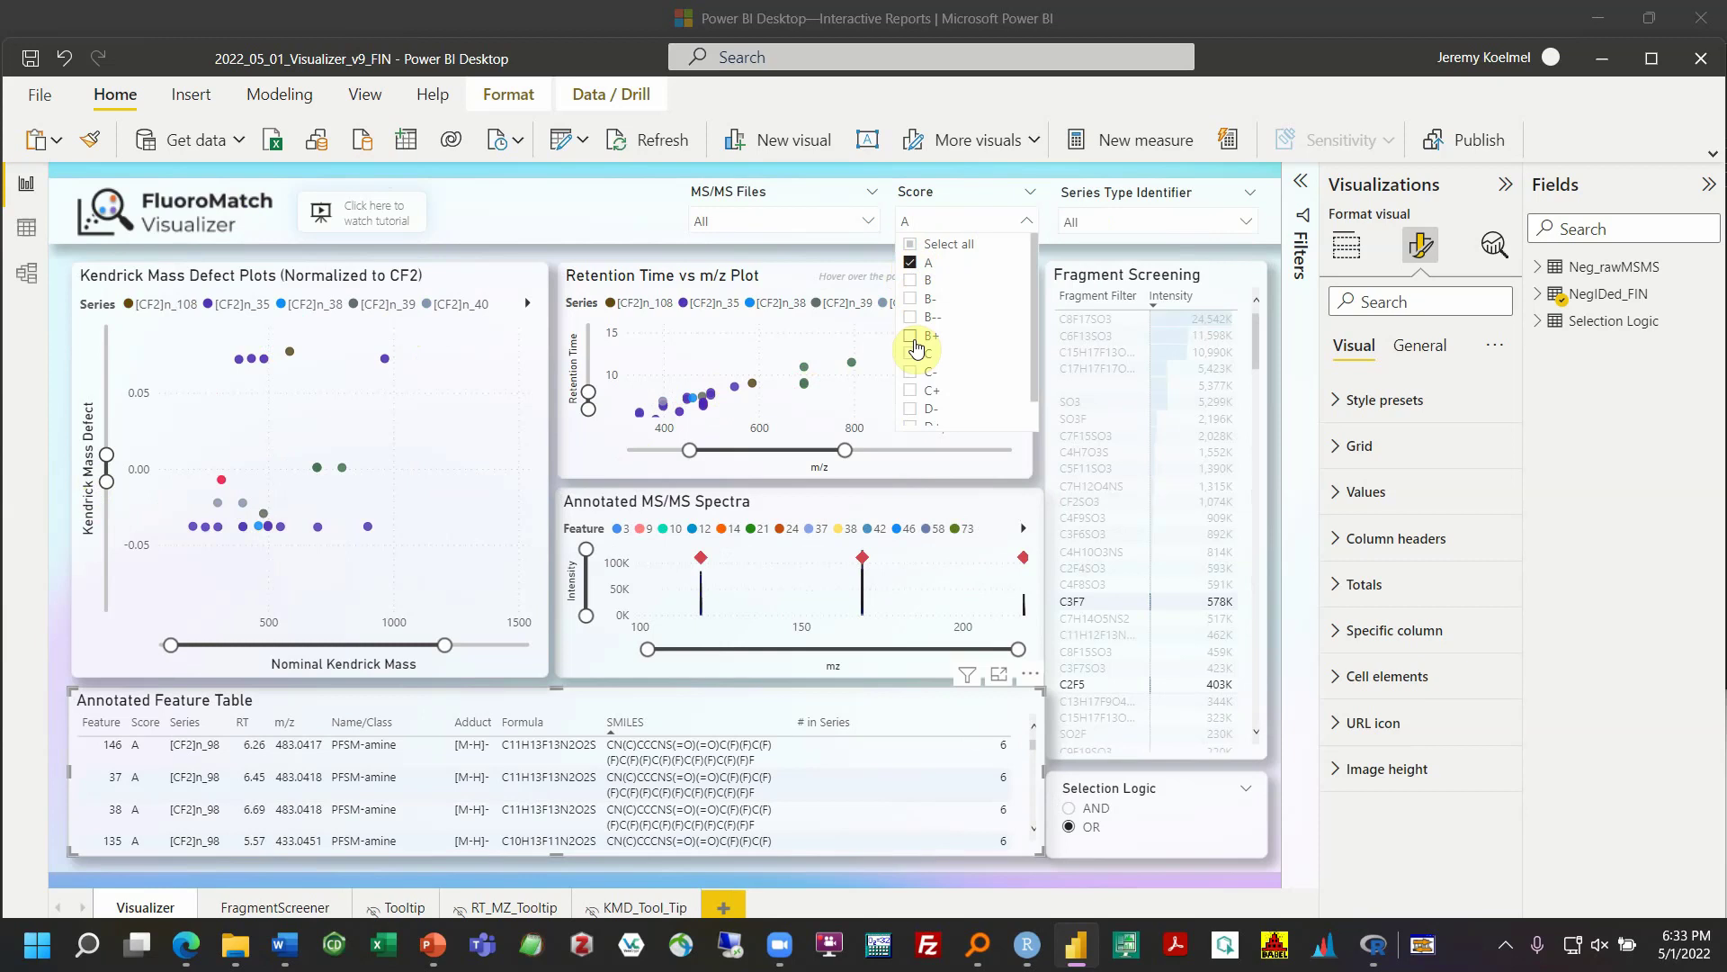
left_click(912, 336)
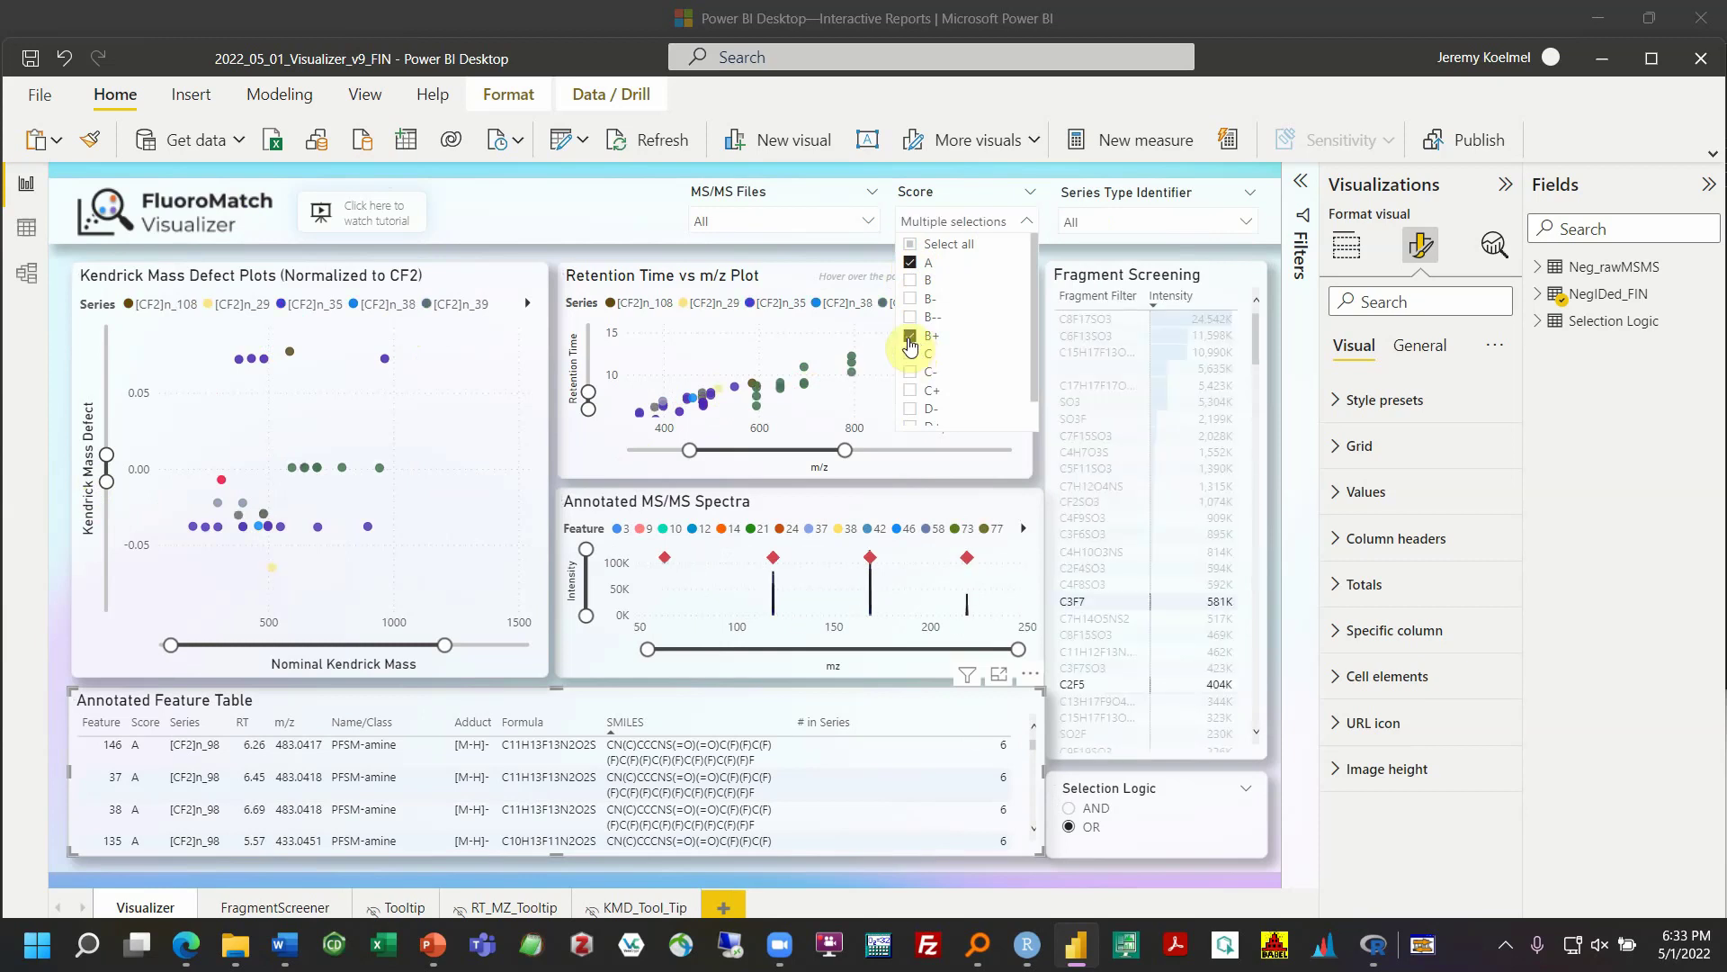
left_click(912, 264)
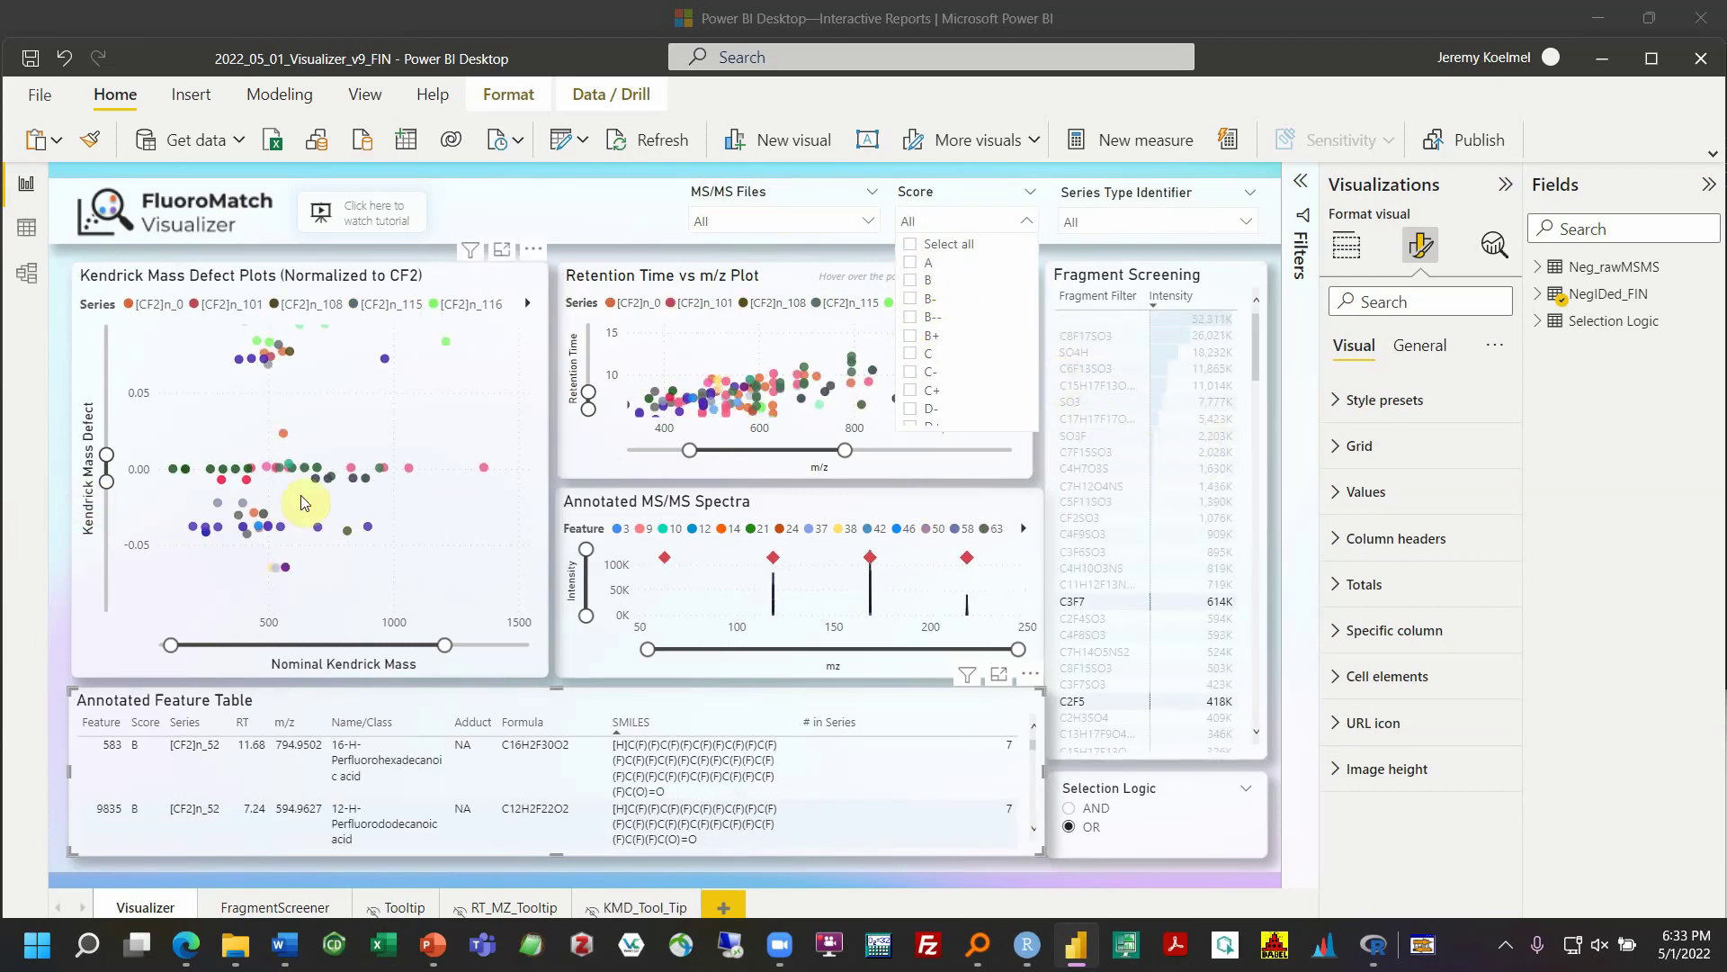
left_click(95, 661)
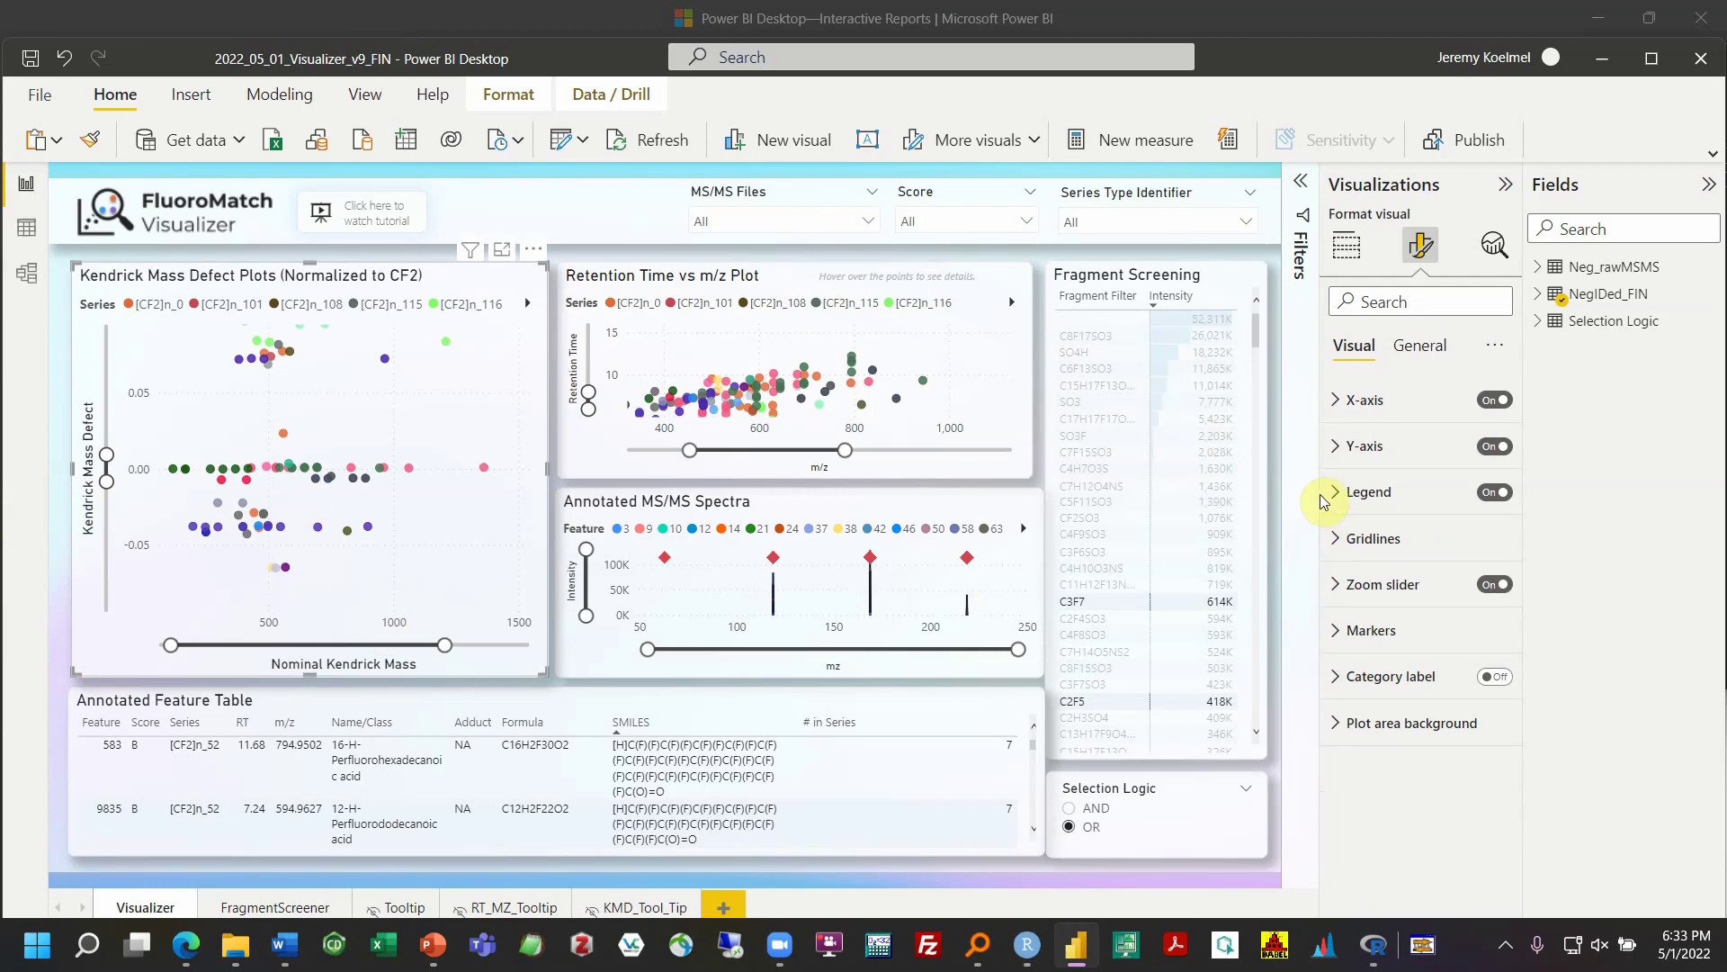
left_click(1247, 278)
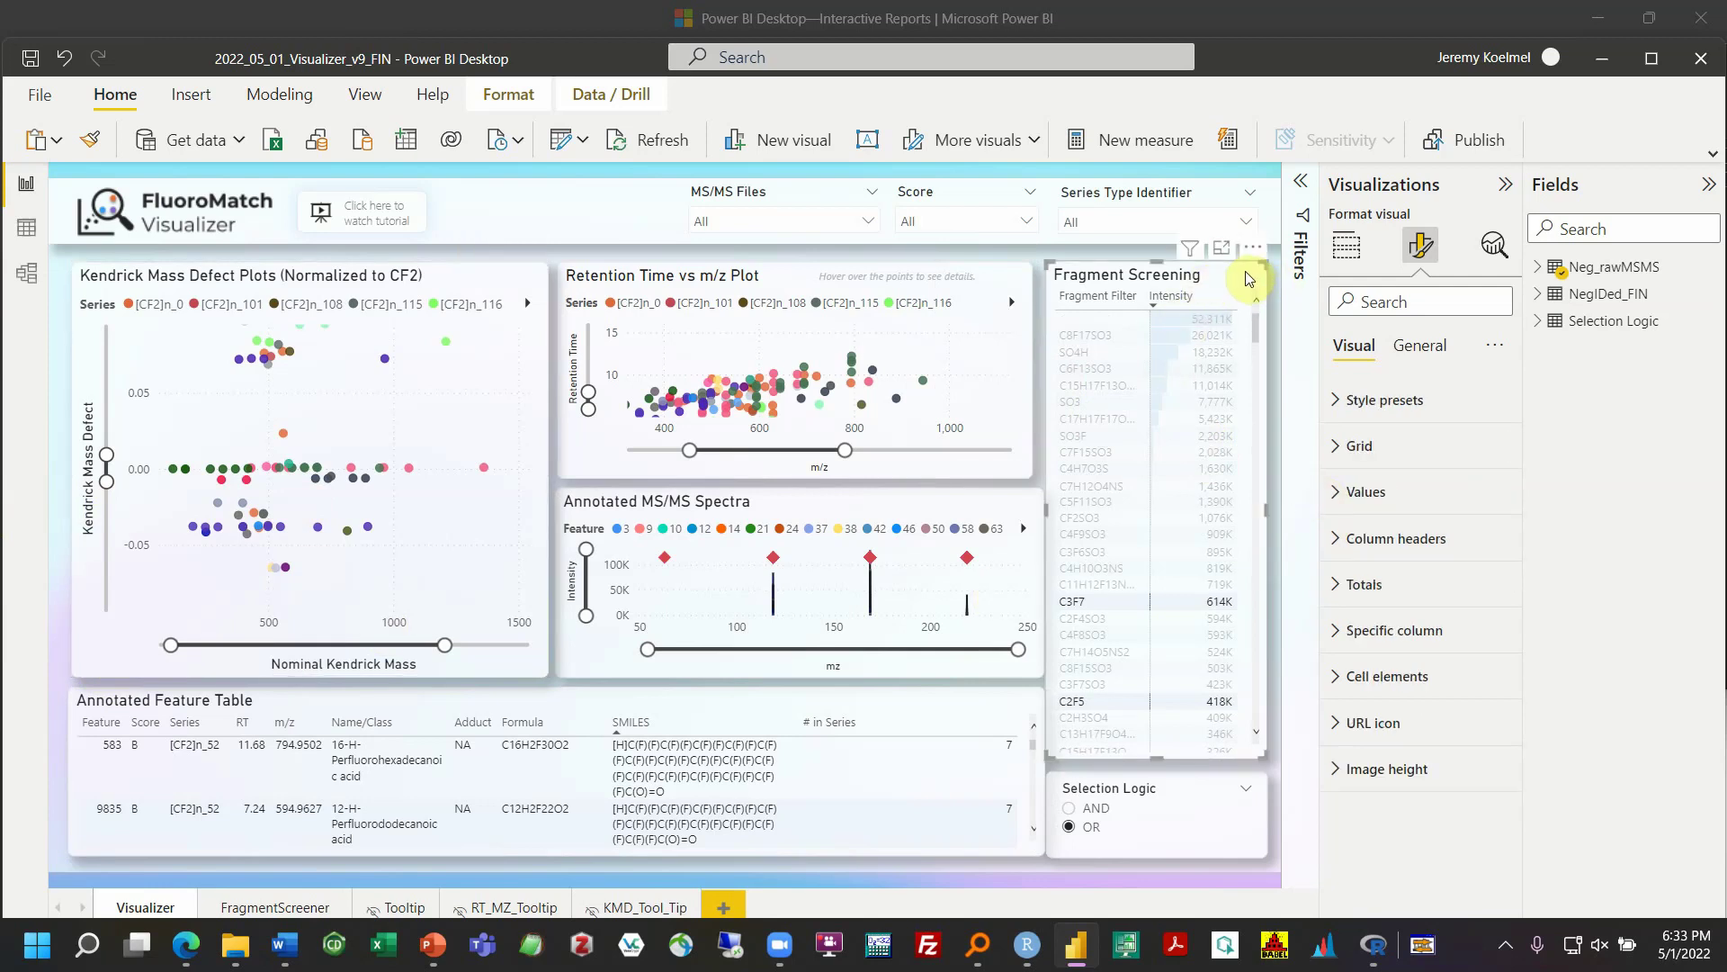
left_click(1022, 279)
left_click(1032, 310)
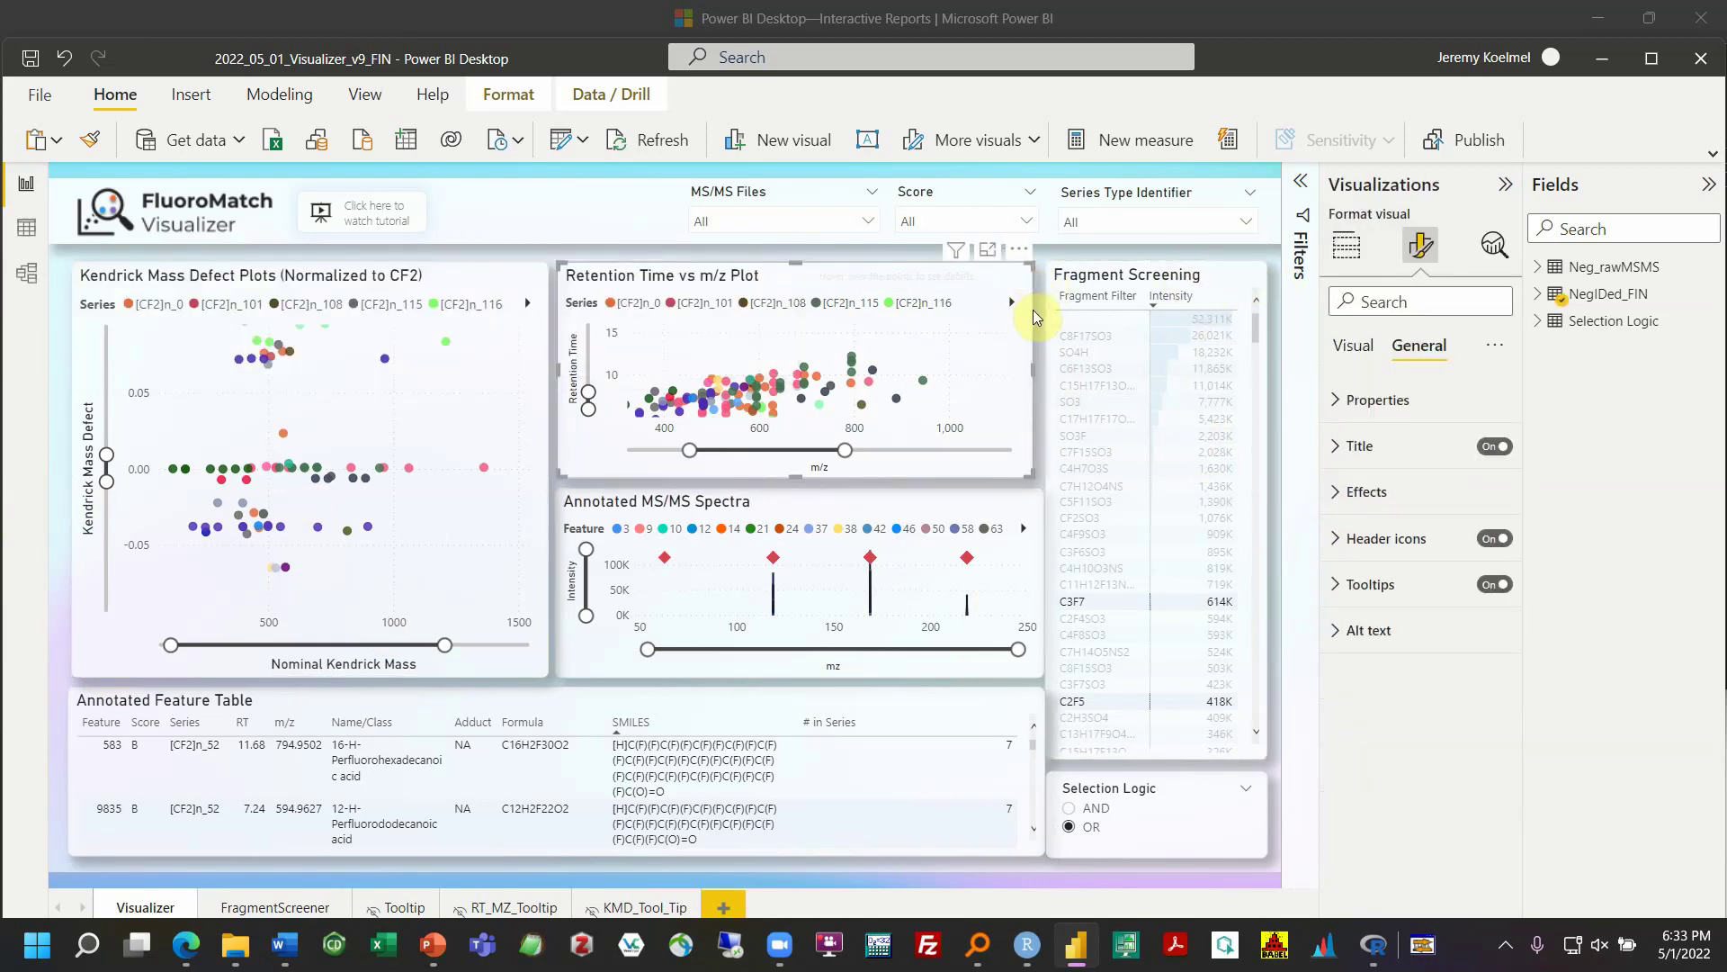
Open the FragmentScreener page and look through the C10 to C13 entries of the Fragment Filter list
left_click(273, 907)
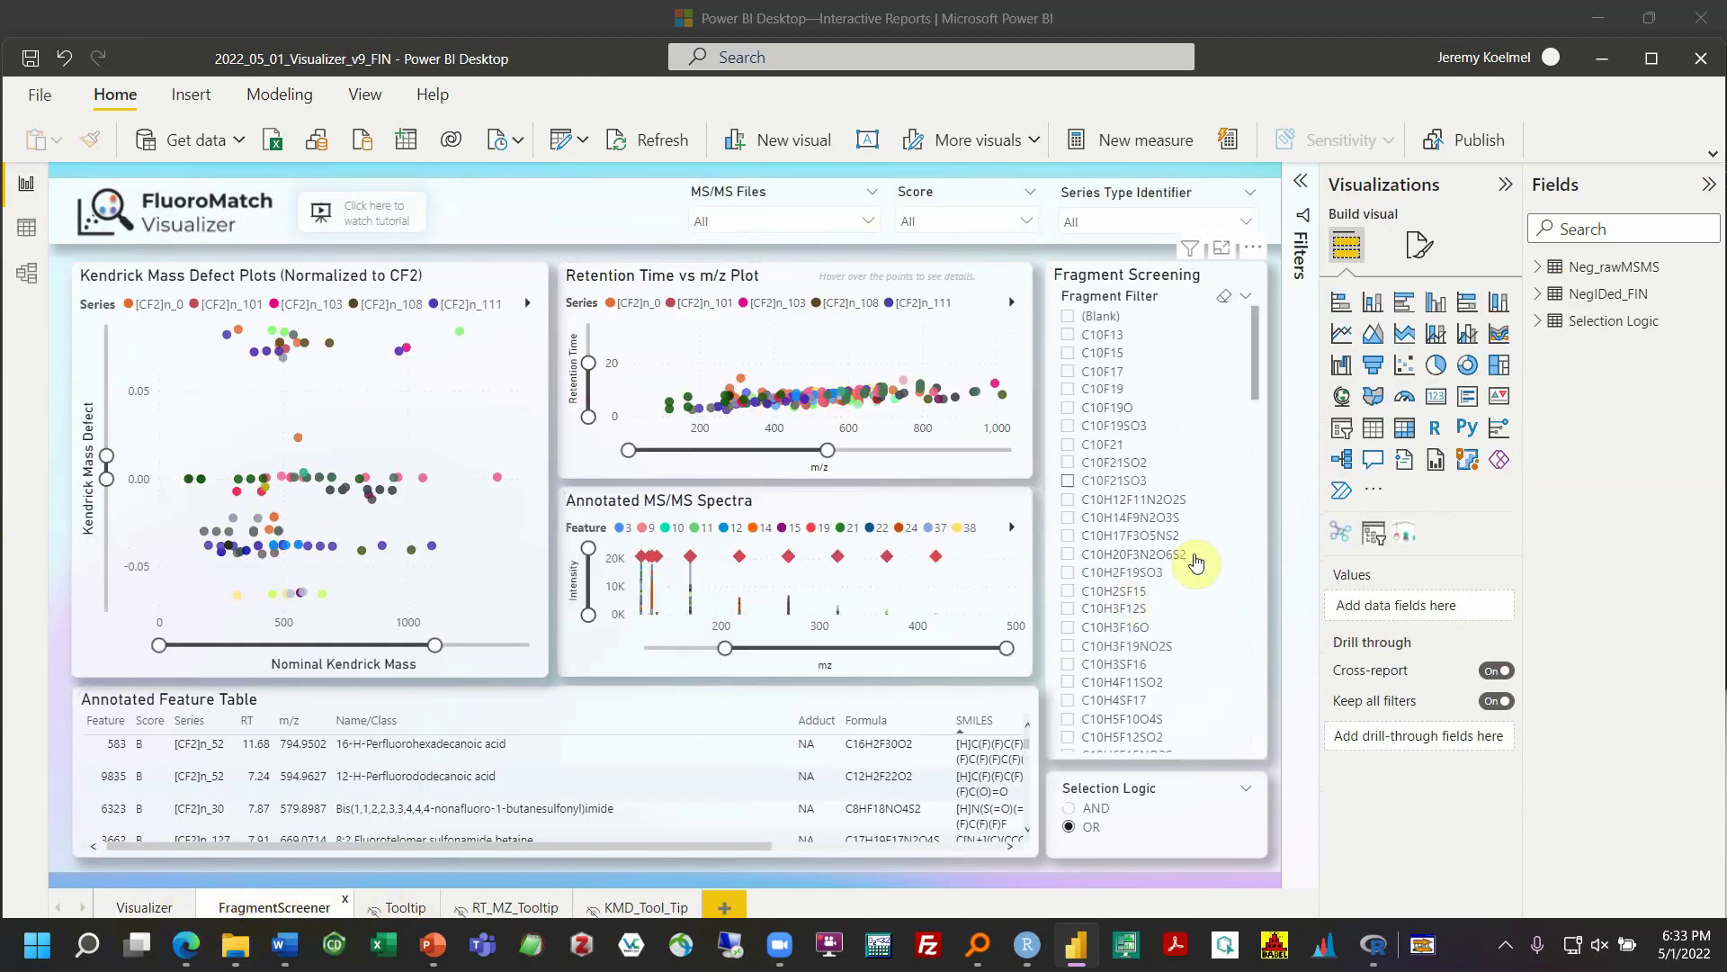
scroll(1106, 349, "down", 3)
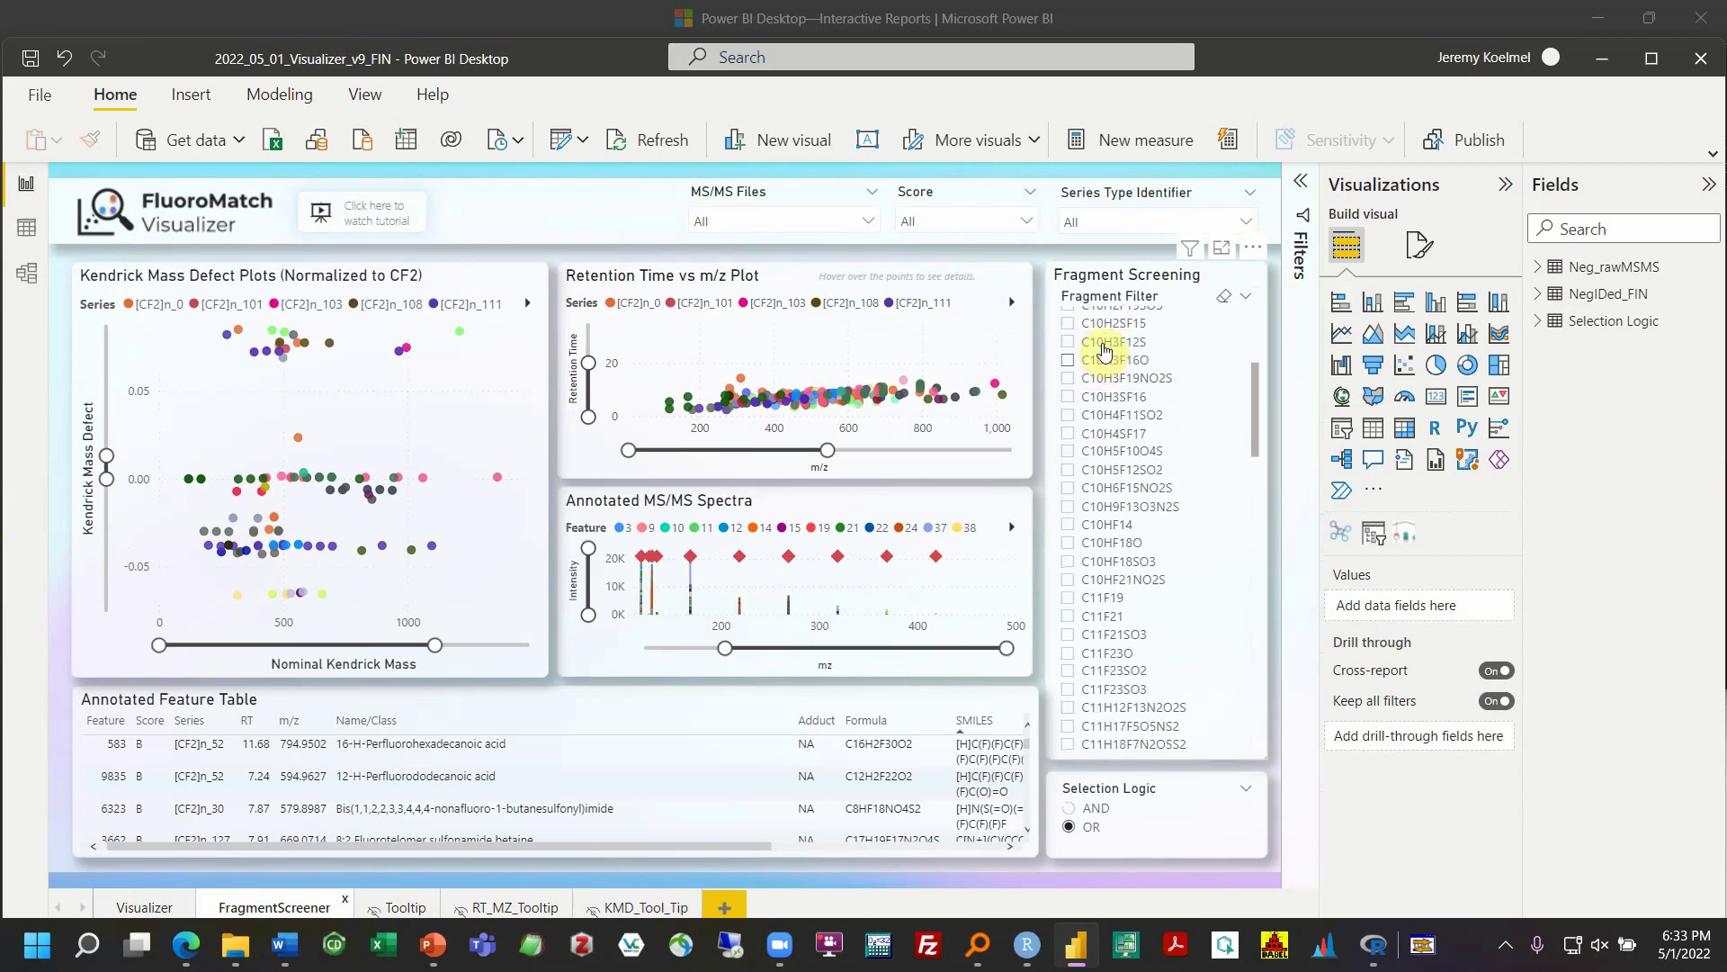
scroll(1106, 349, "down", 1)
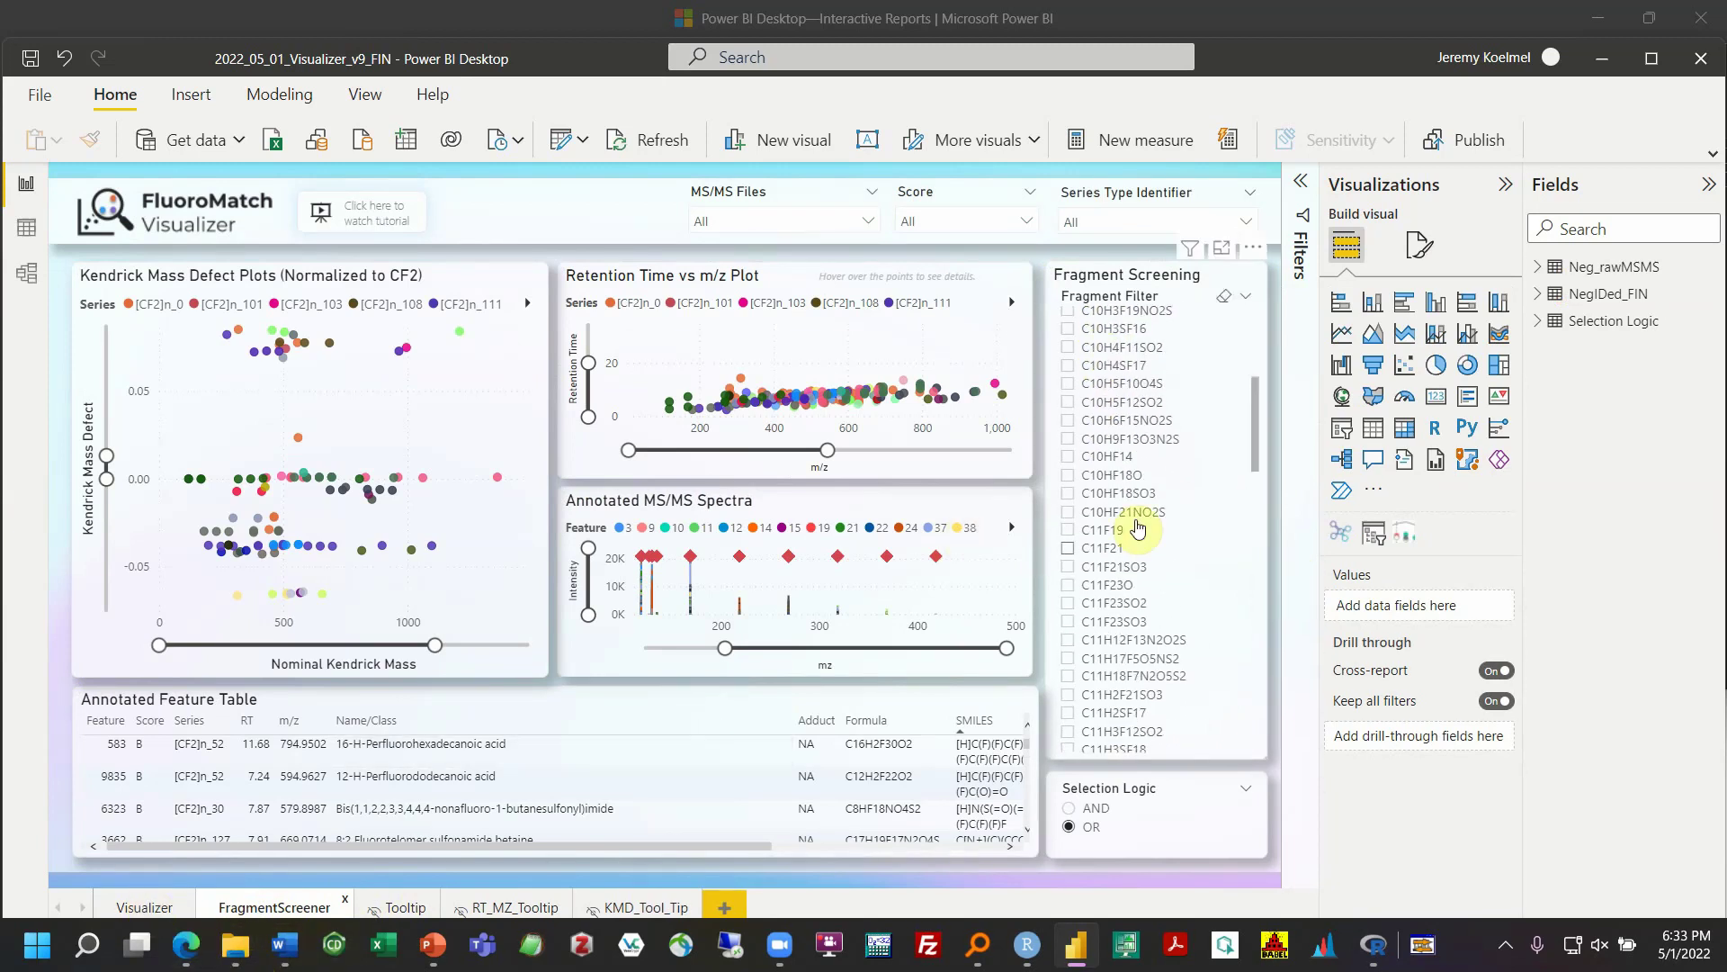
scroll(1124, 593, "down", 6)
scroll(1130, 589, "up", 10)
scroll(1130, 589, "down", 1)
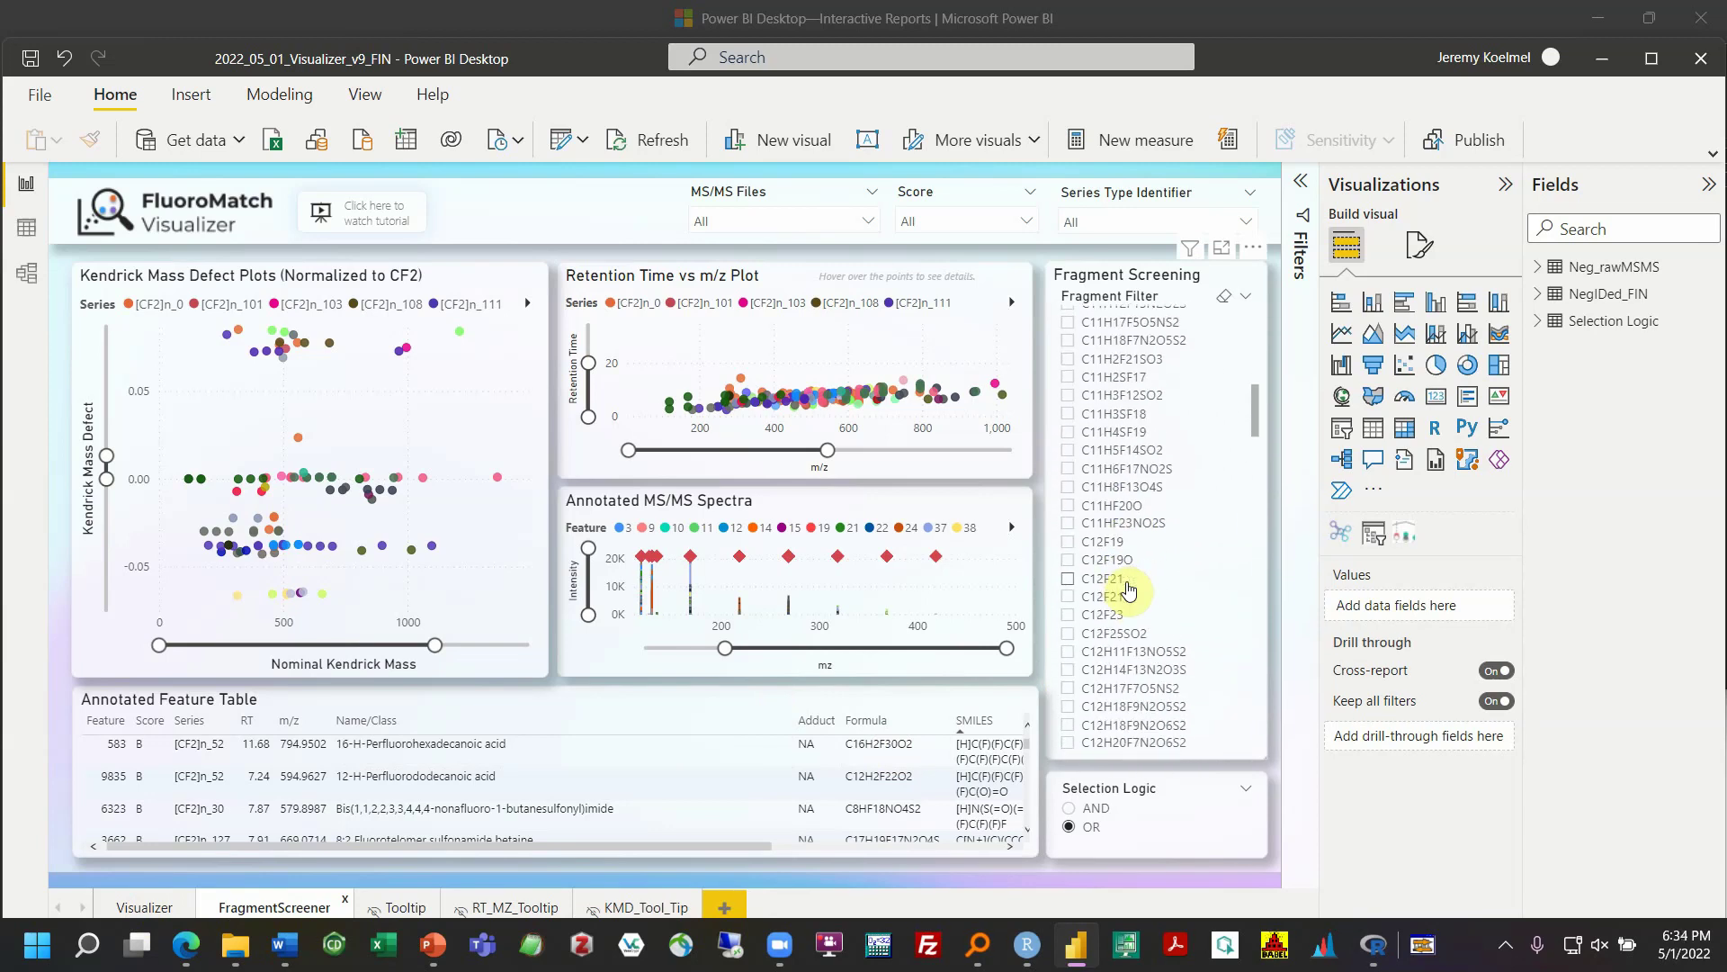
scroll(1130, 589, "down", 4)
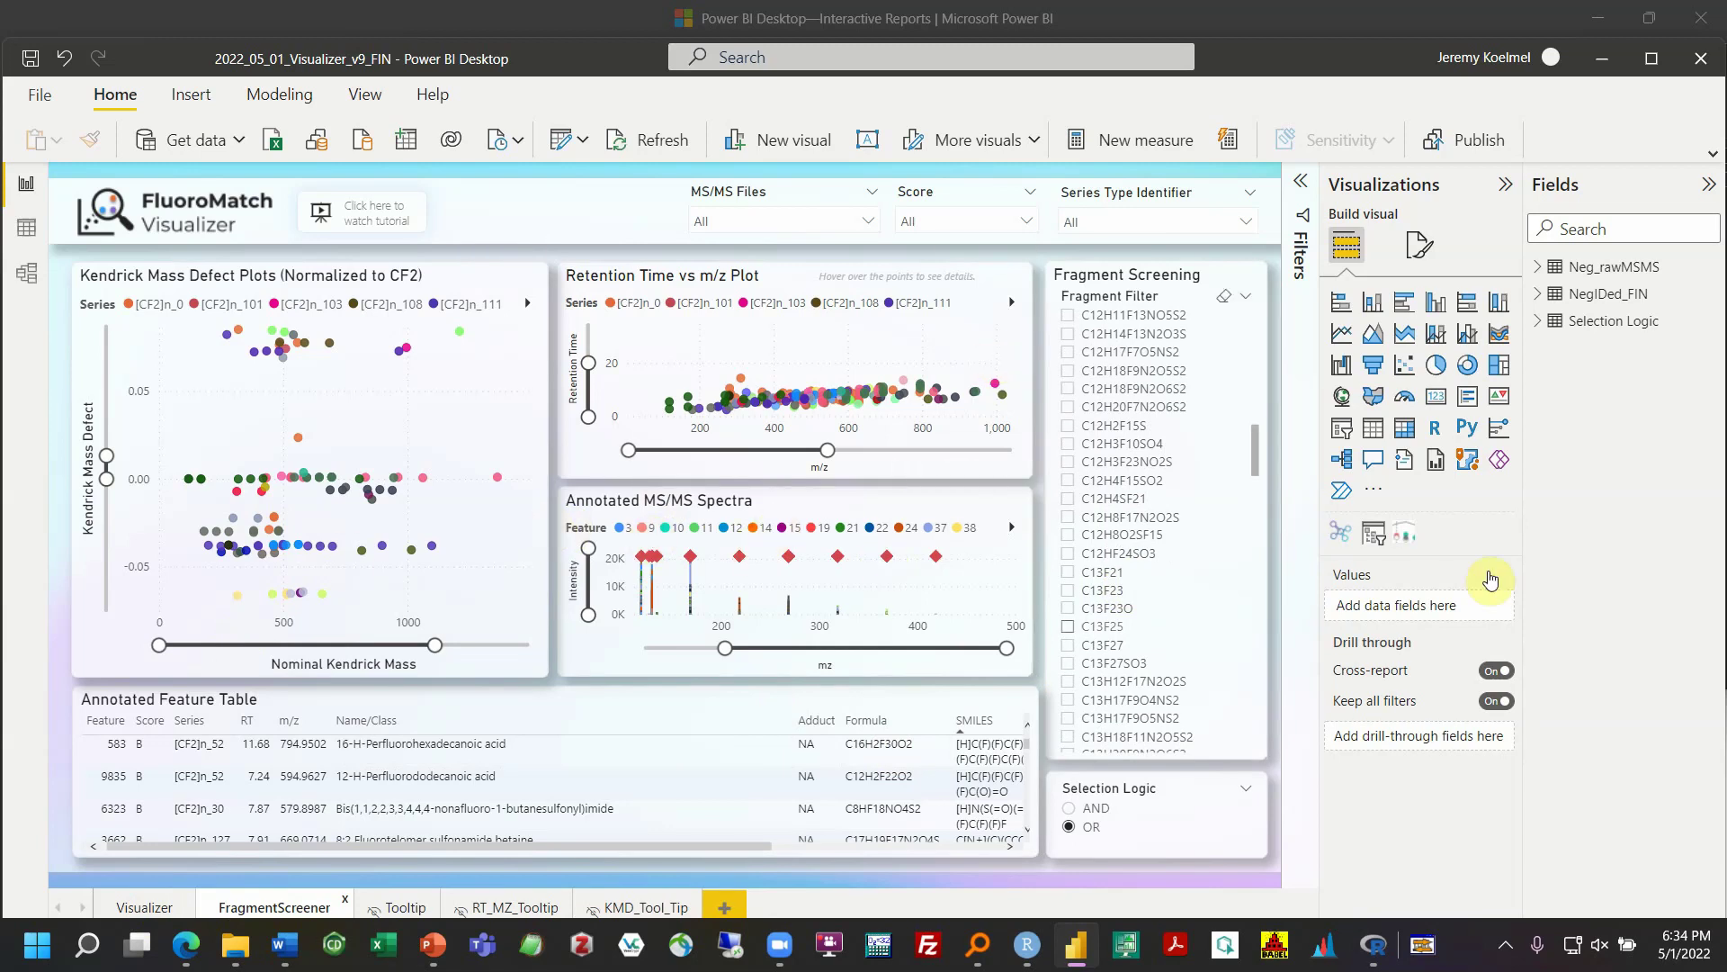
Examine which fragments are checked in the Fragment Filter list, from C3F7 down to the sulfur fragments at its end
scroll(1114, 533, "down", 10)
left_click(1114, 532)
scroll(1114, 532, "down", 5)
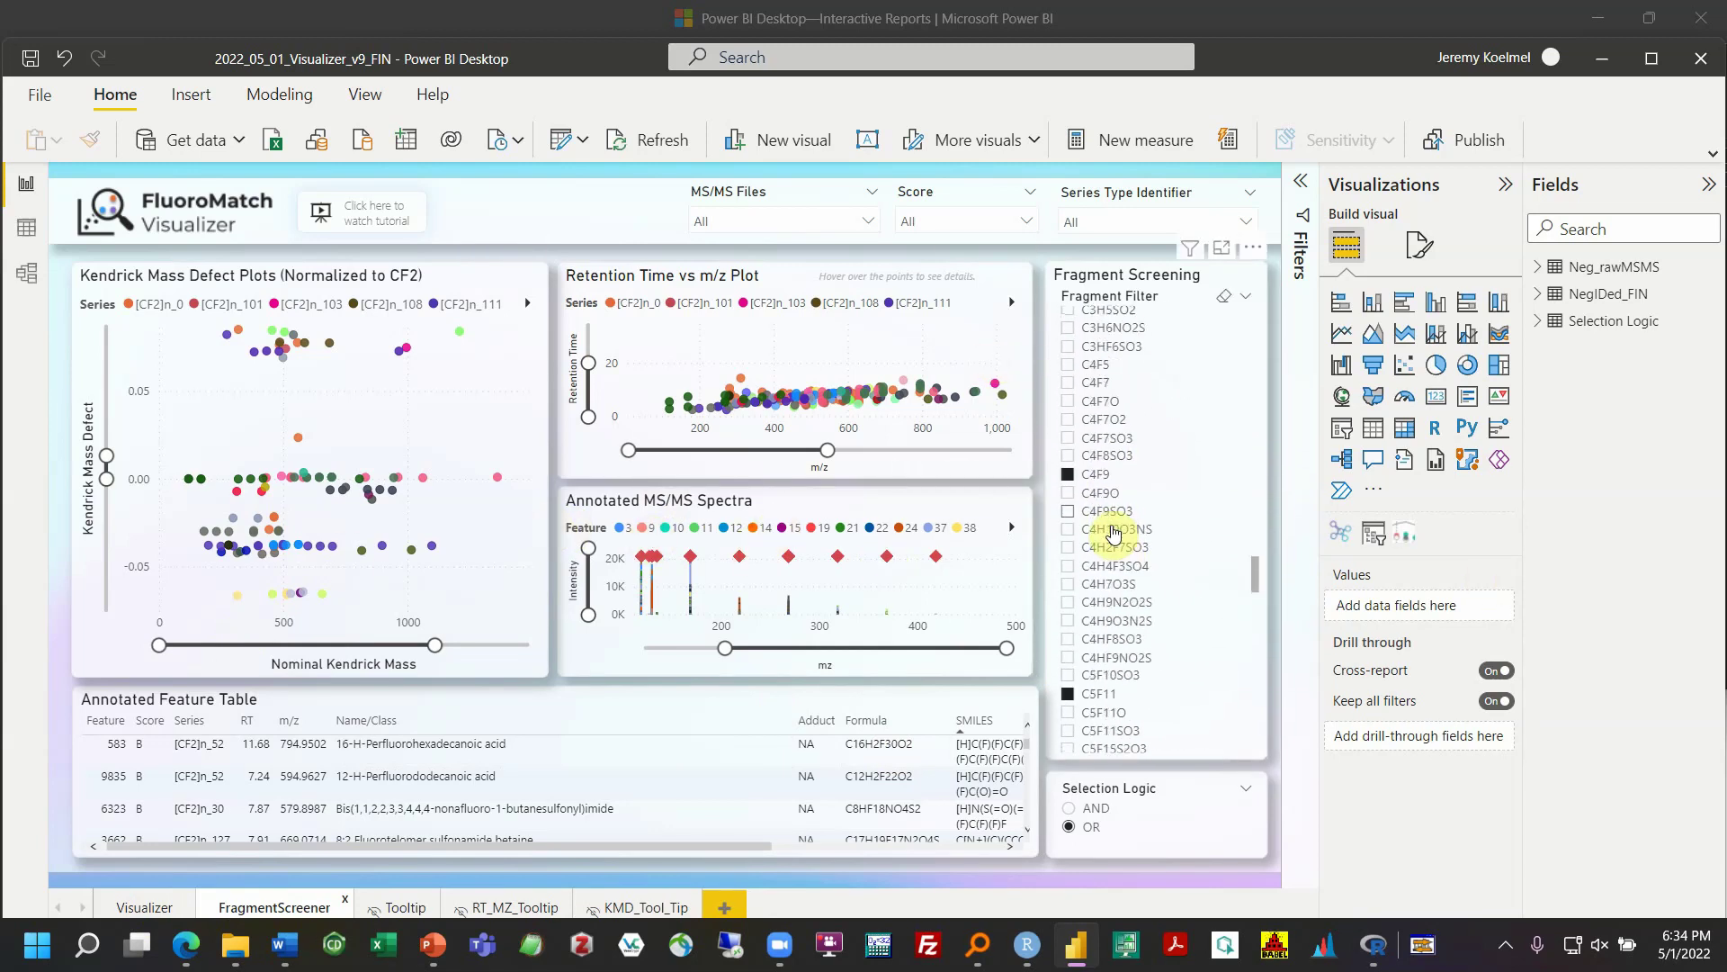
scroll(1114, 532, "up", 5)
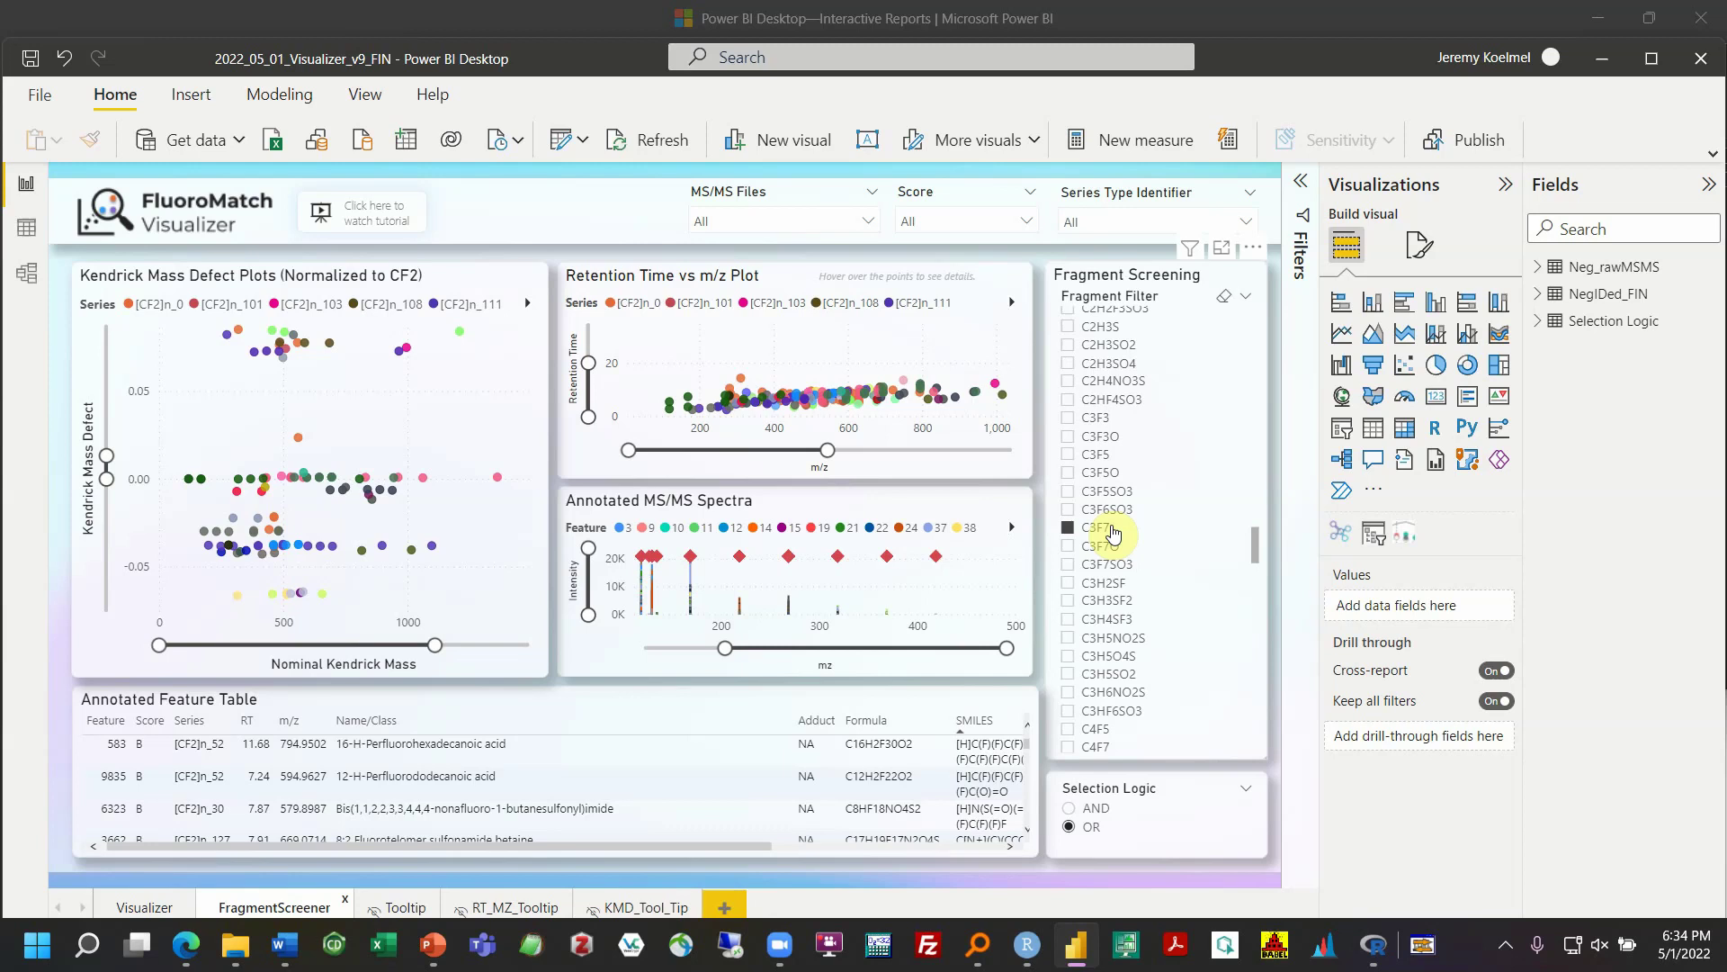
scroll(1114, 532, "down", 5)
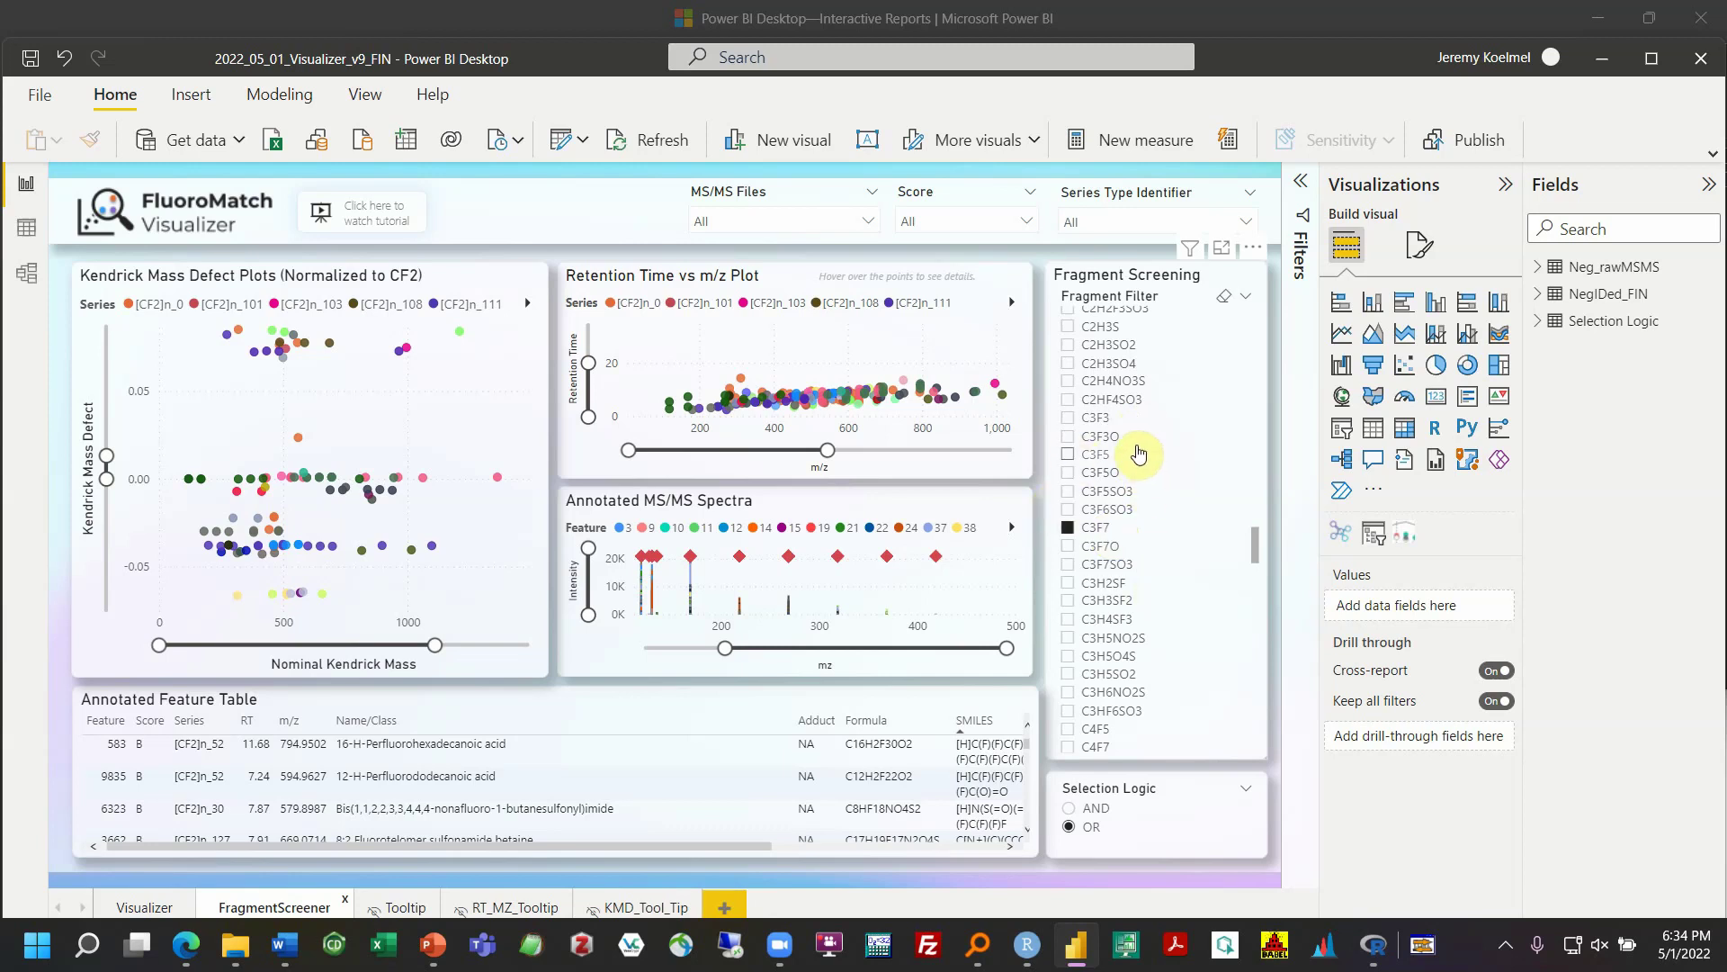
scroll(1138, 455, "down", 5)
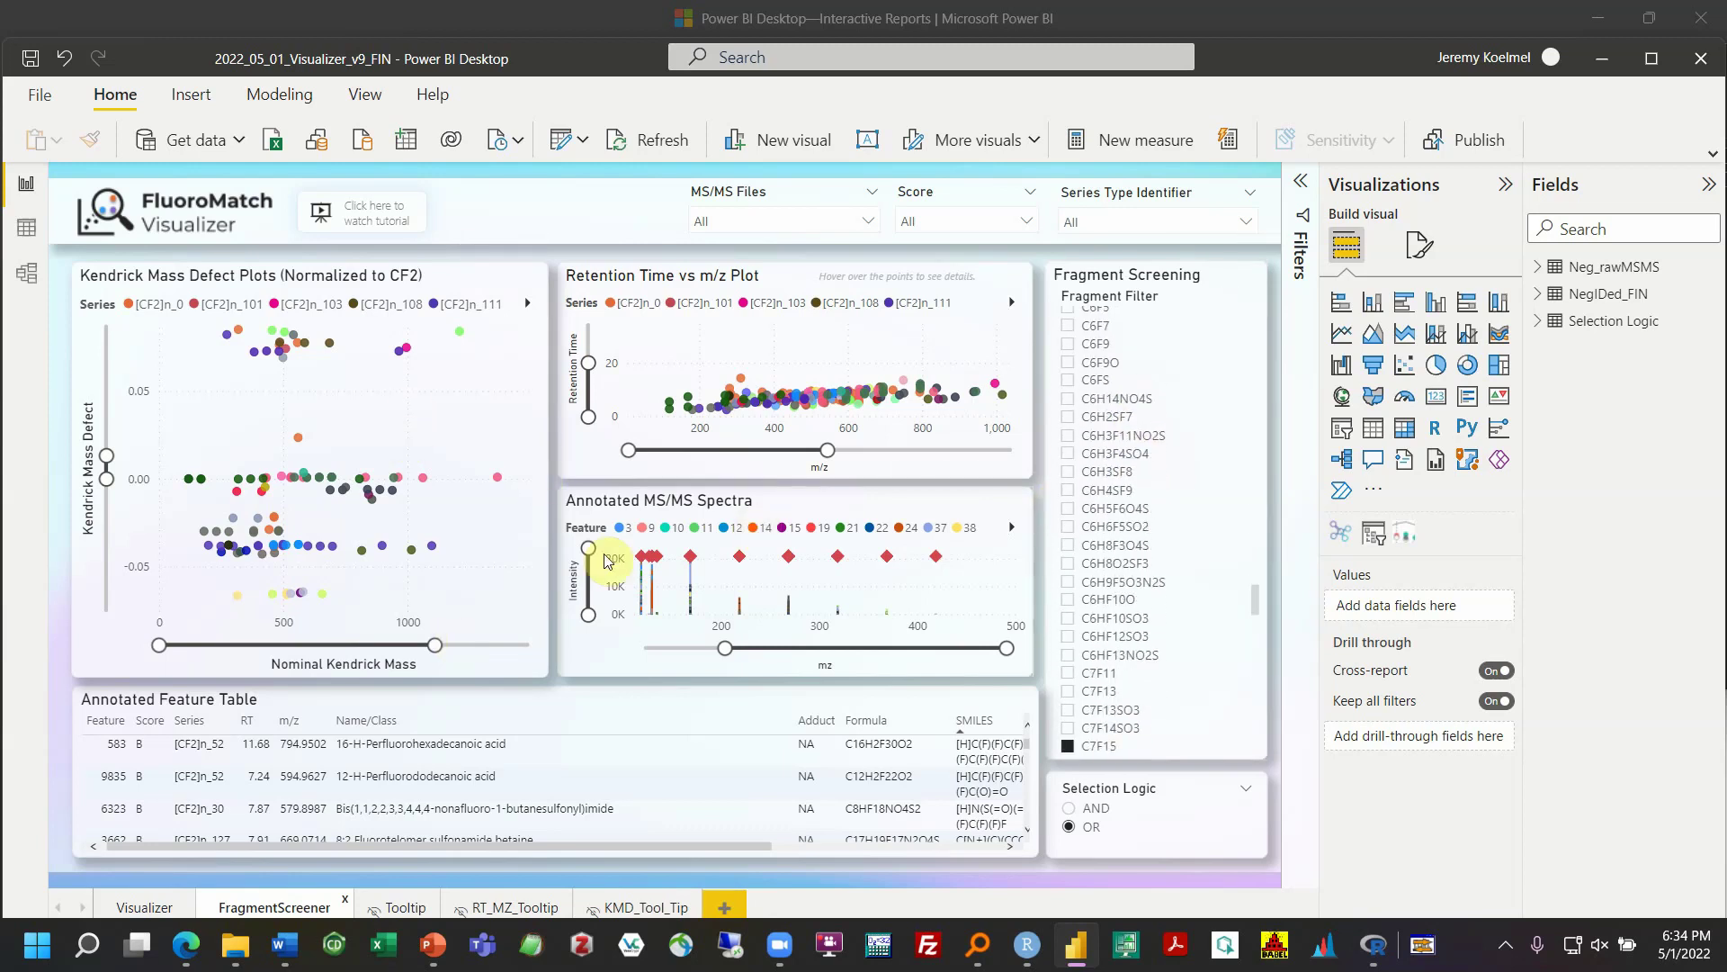
scroll(1094, 496, "down", 6)
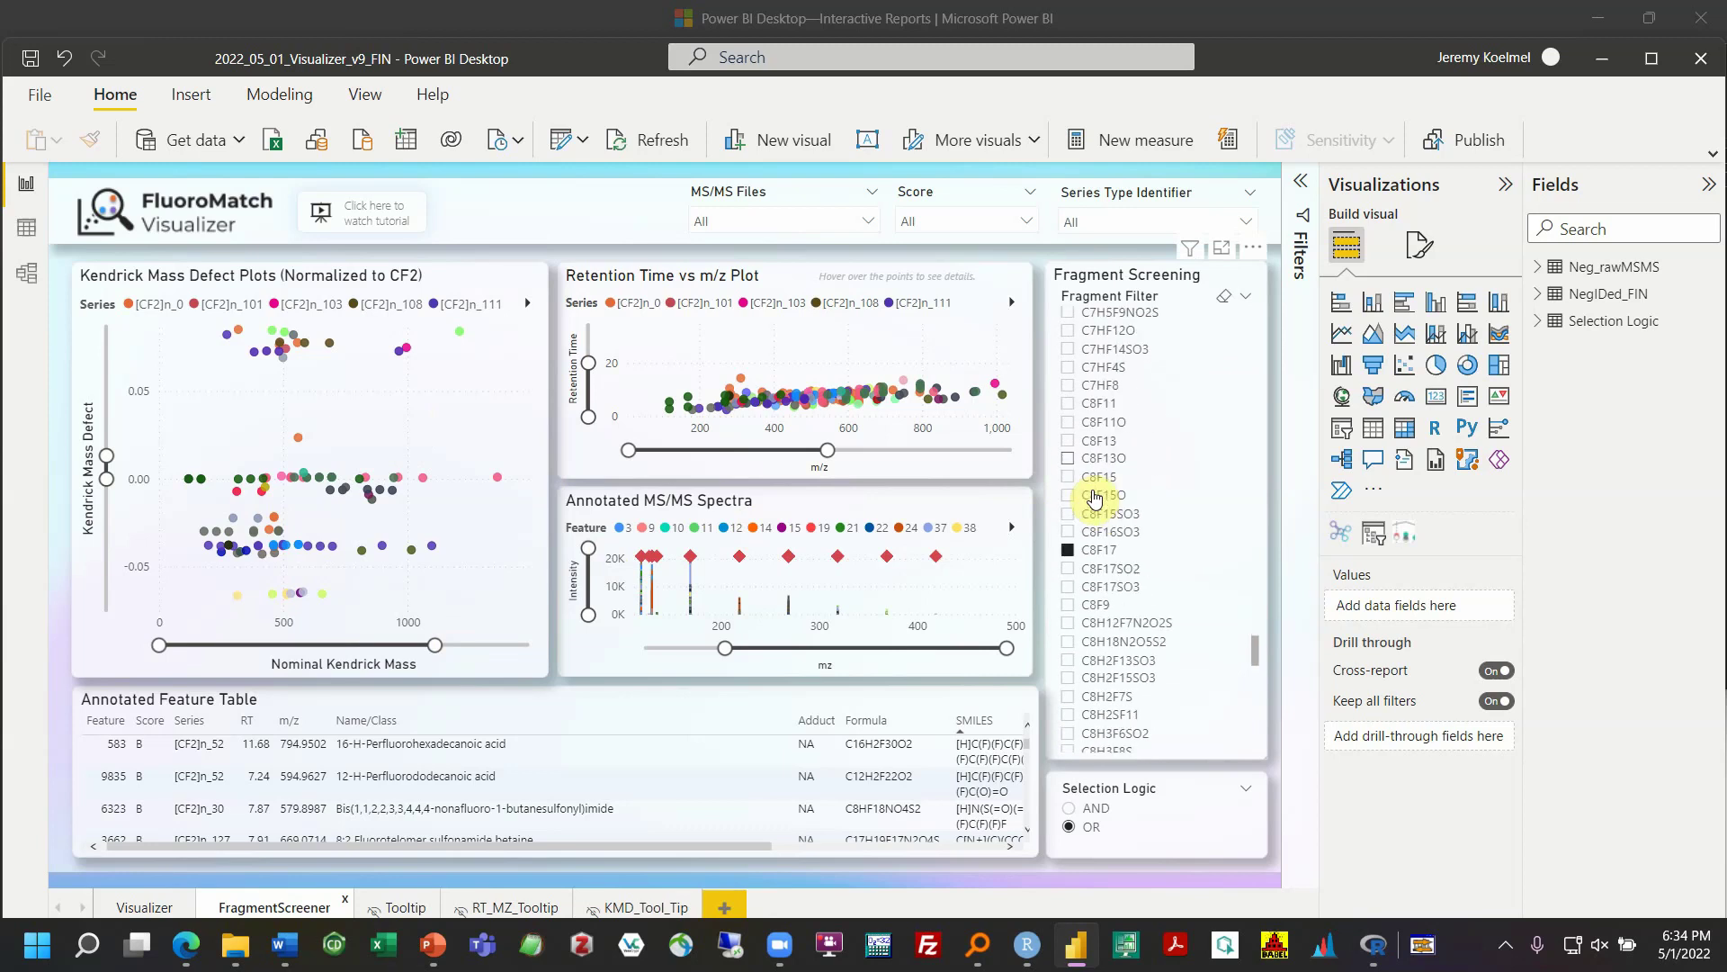
scroll(1094, 497, "down", 8)
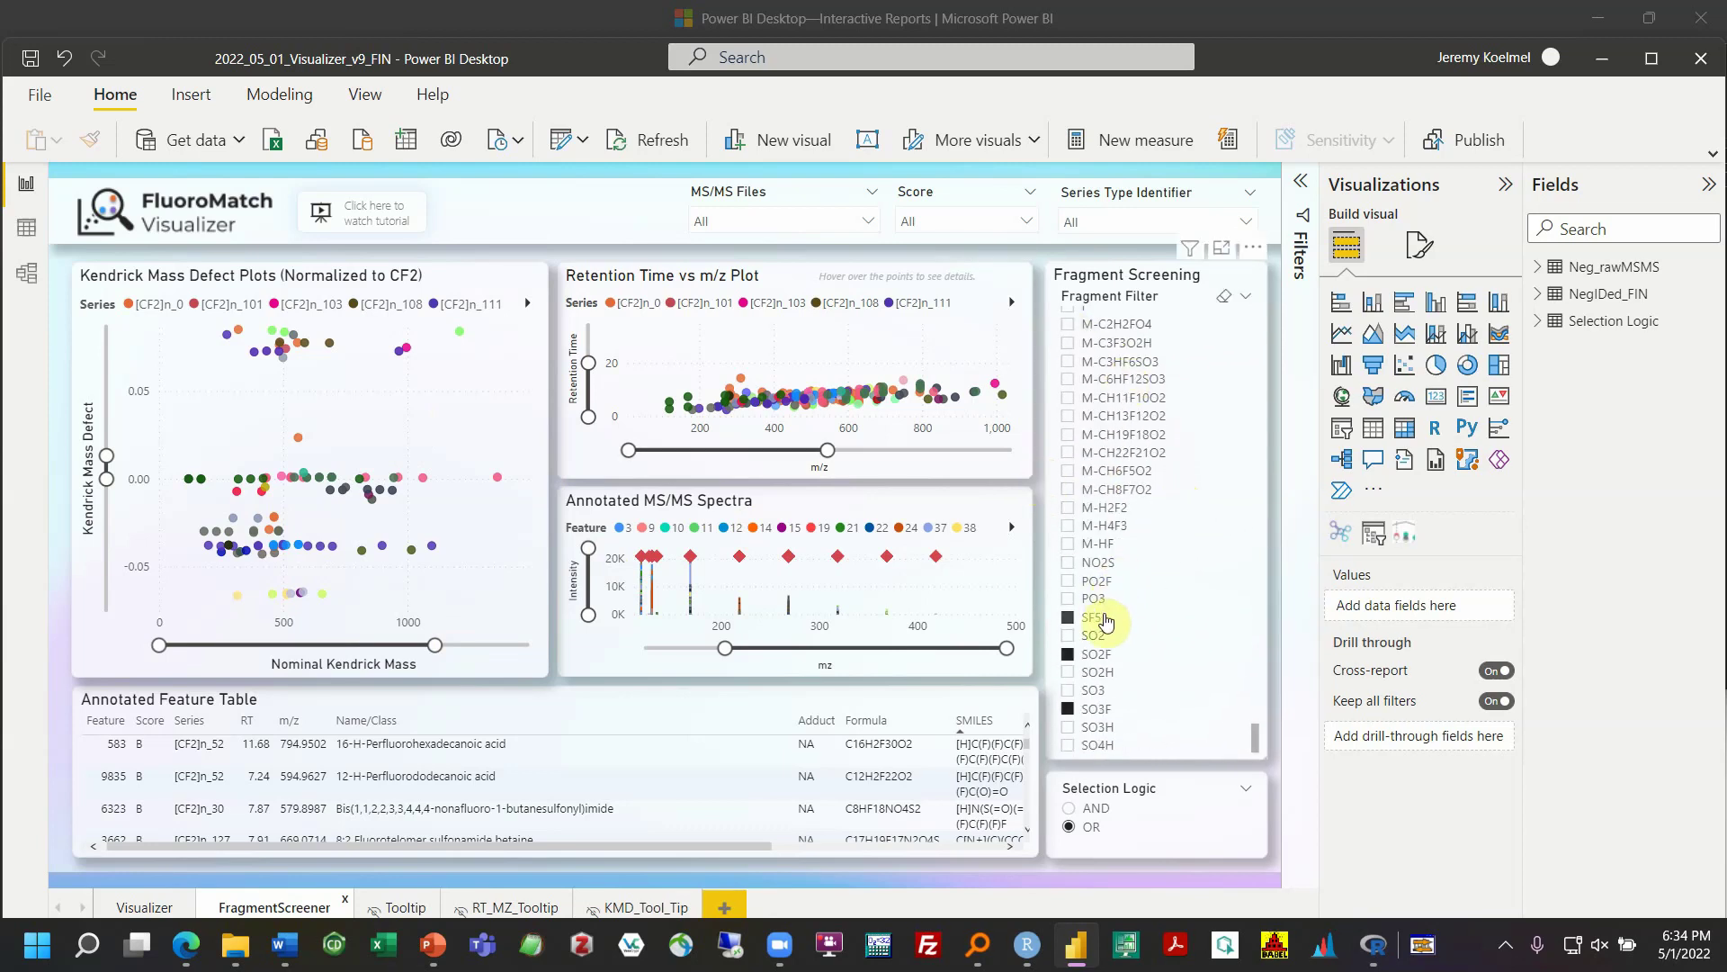
left_click(1108, 711)
Review the checked fragments from CF3O back up to C2F3O and return to the start of the Fragment Filter list
scroll(1134, 684, "up", 5)
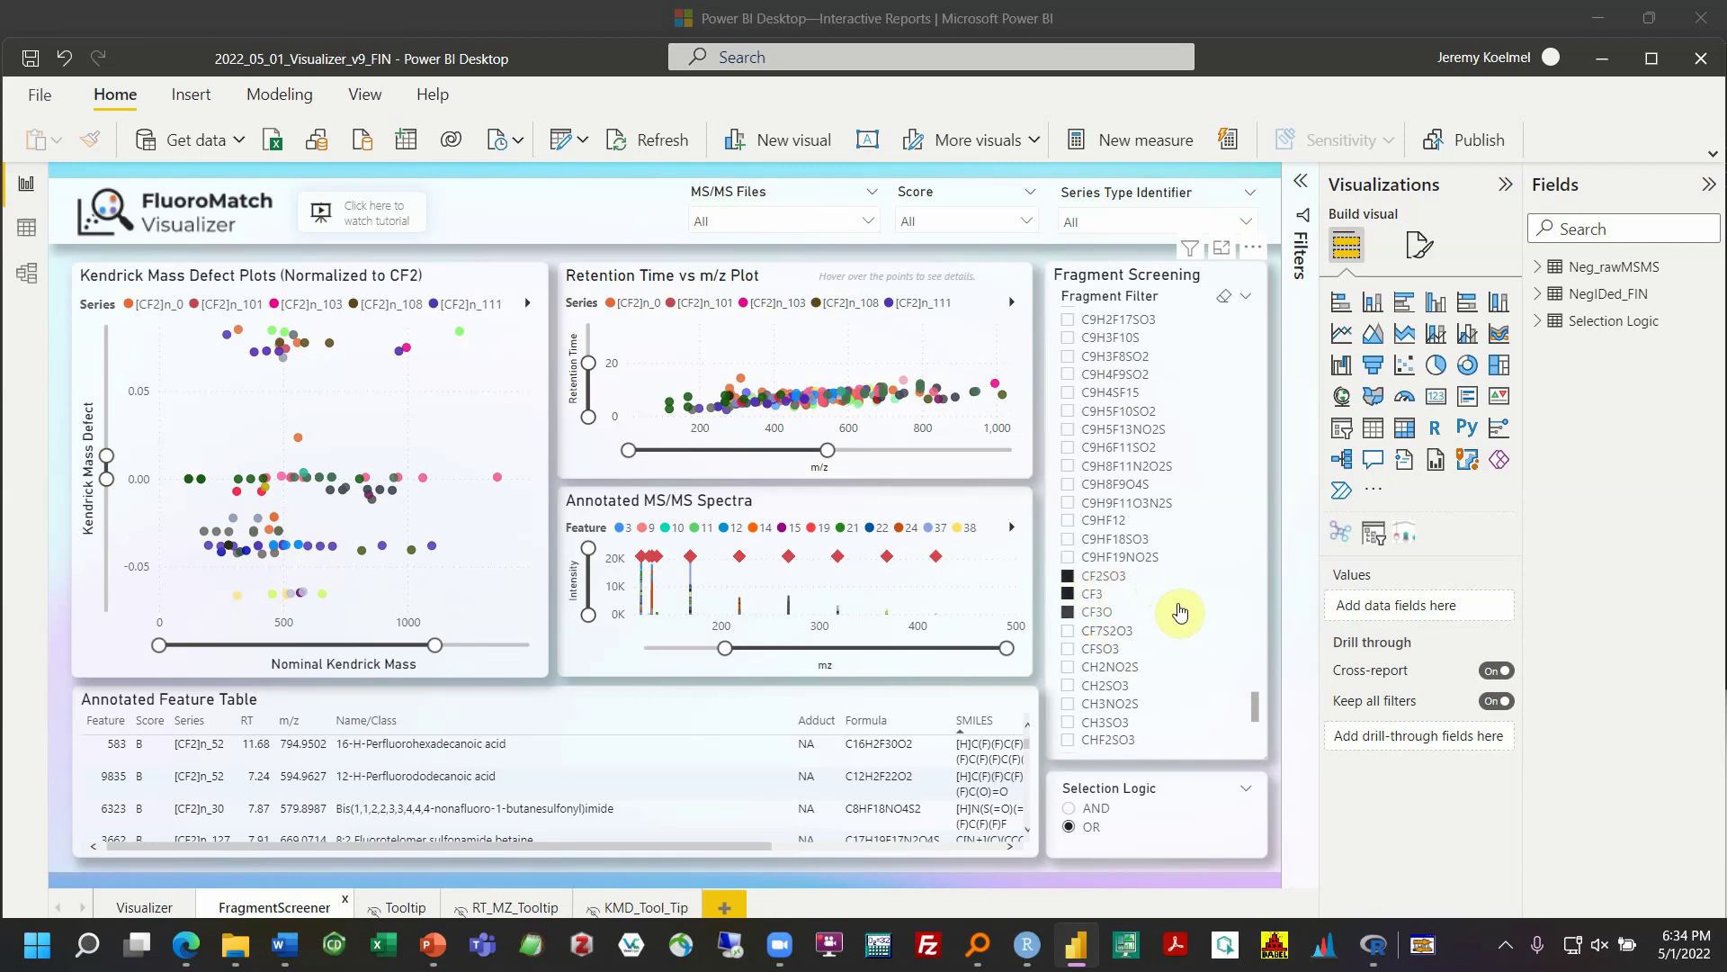
scroll(1180, 612, "up", 10)
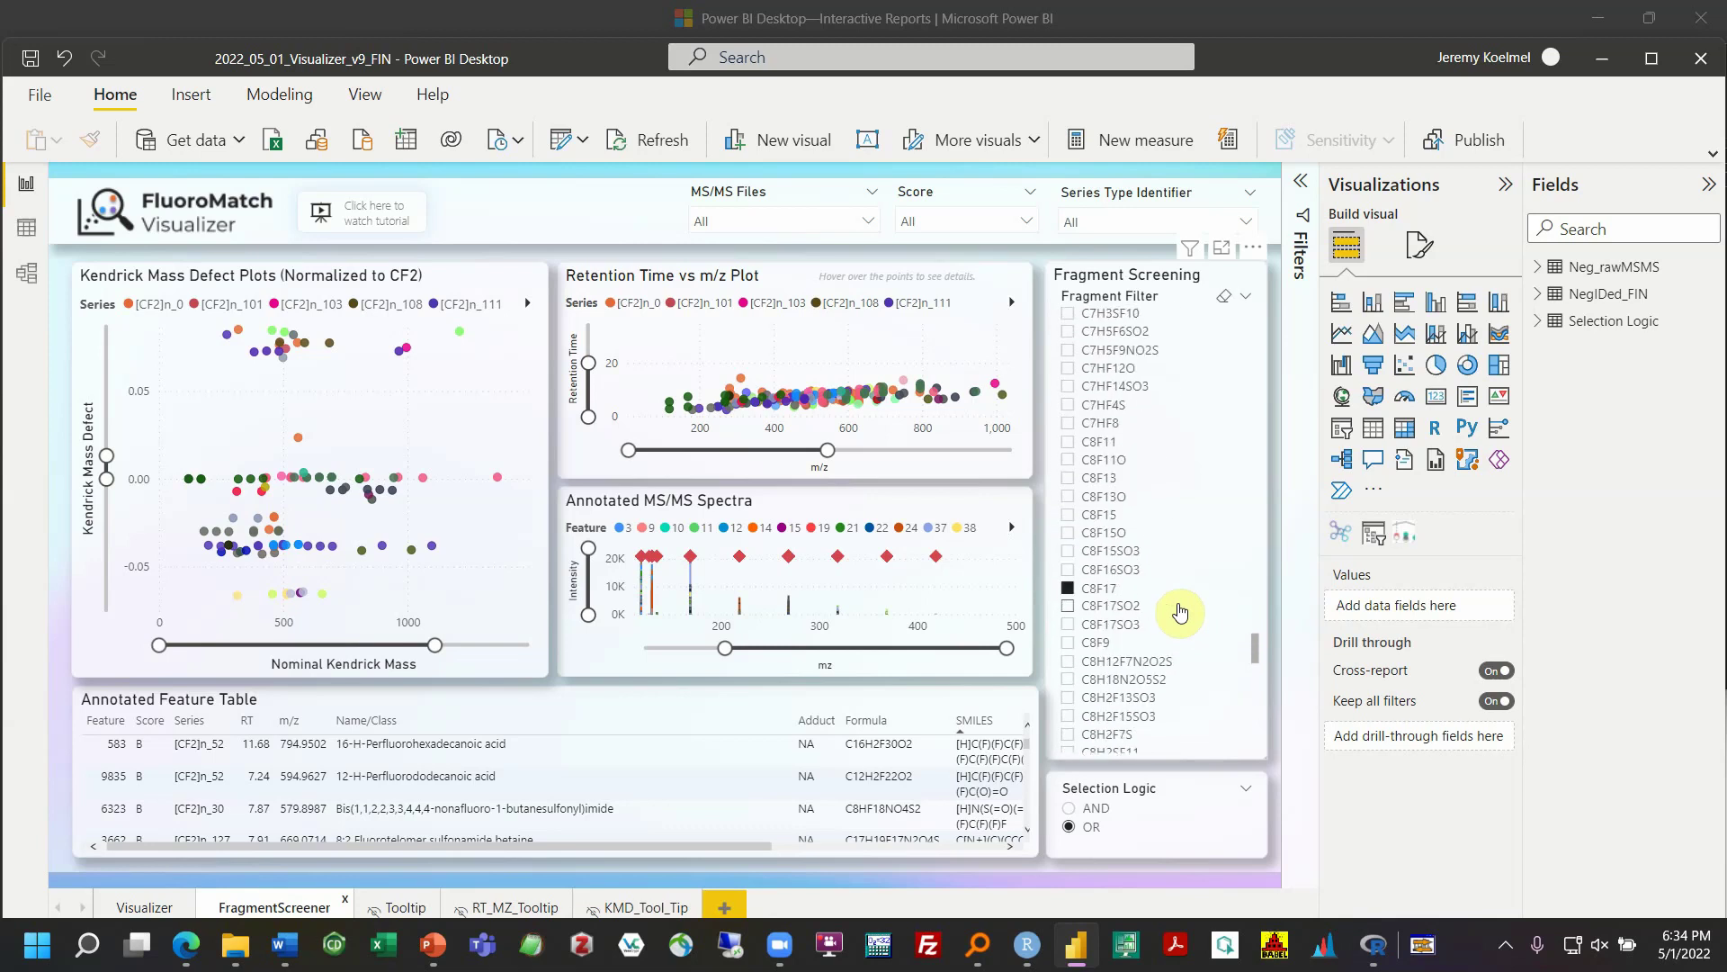
scroll(1179, 612, "up", 8)
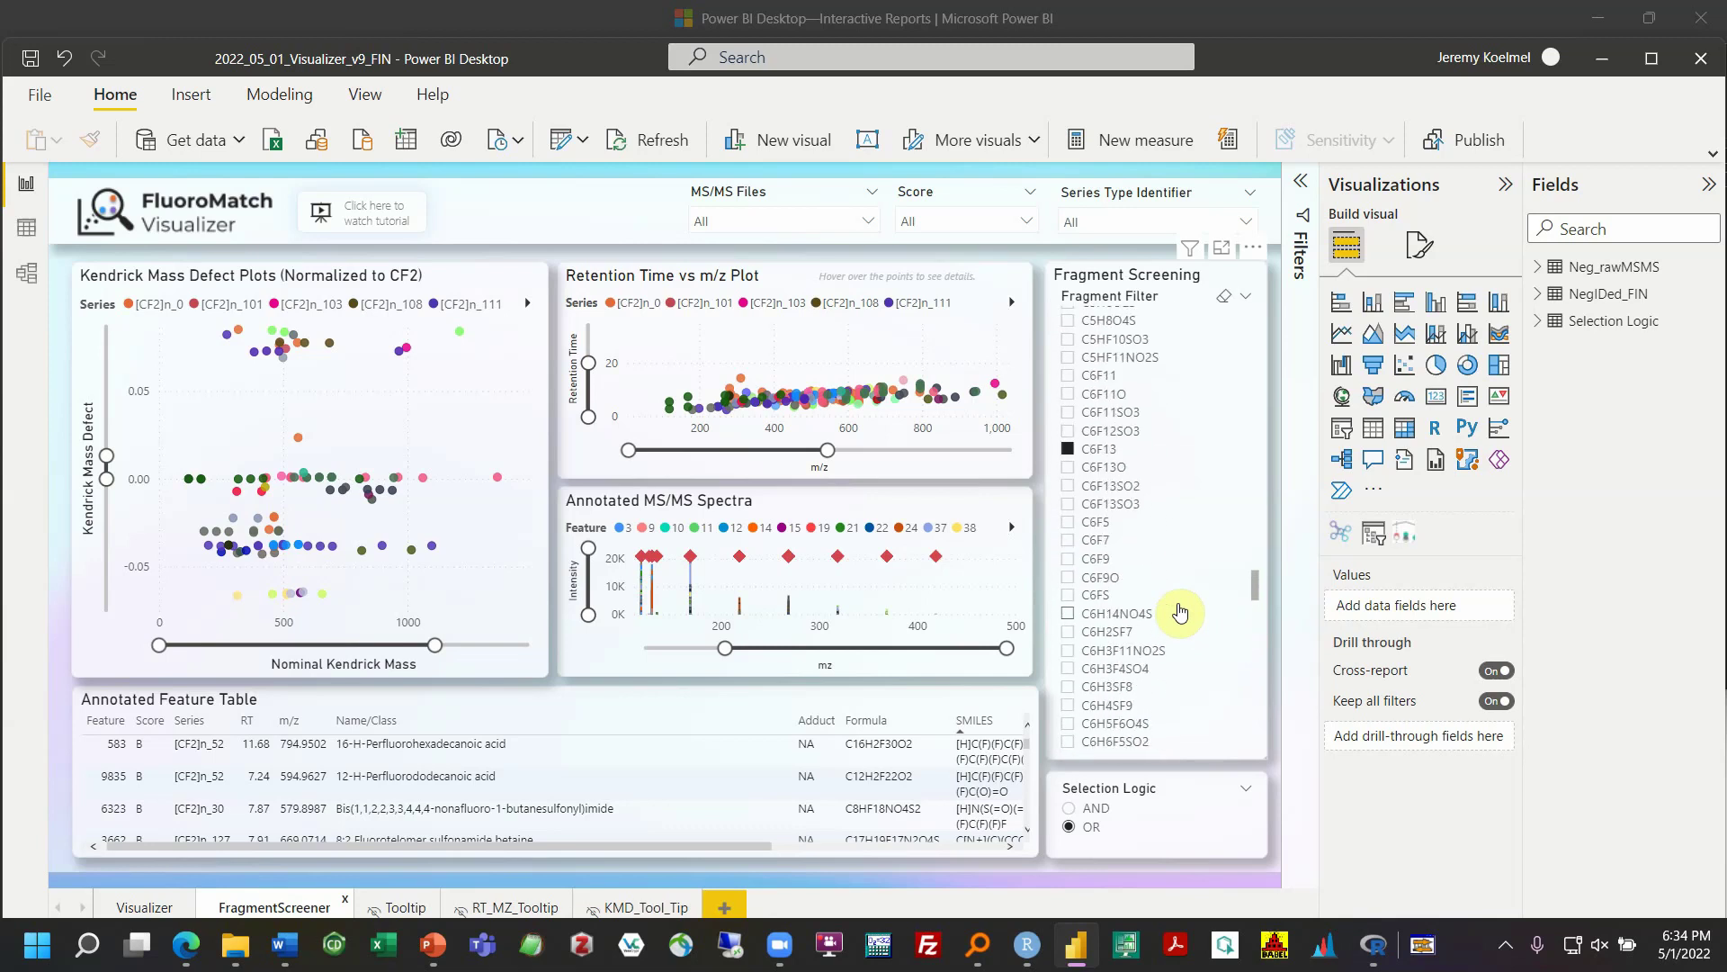
scroll(1102, 485, "up", 8)
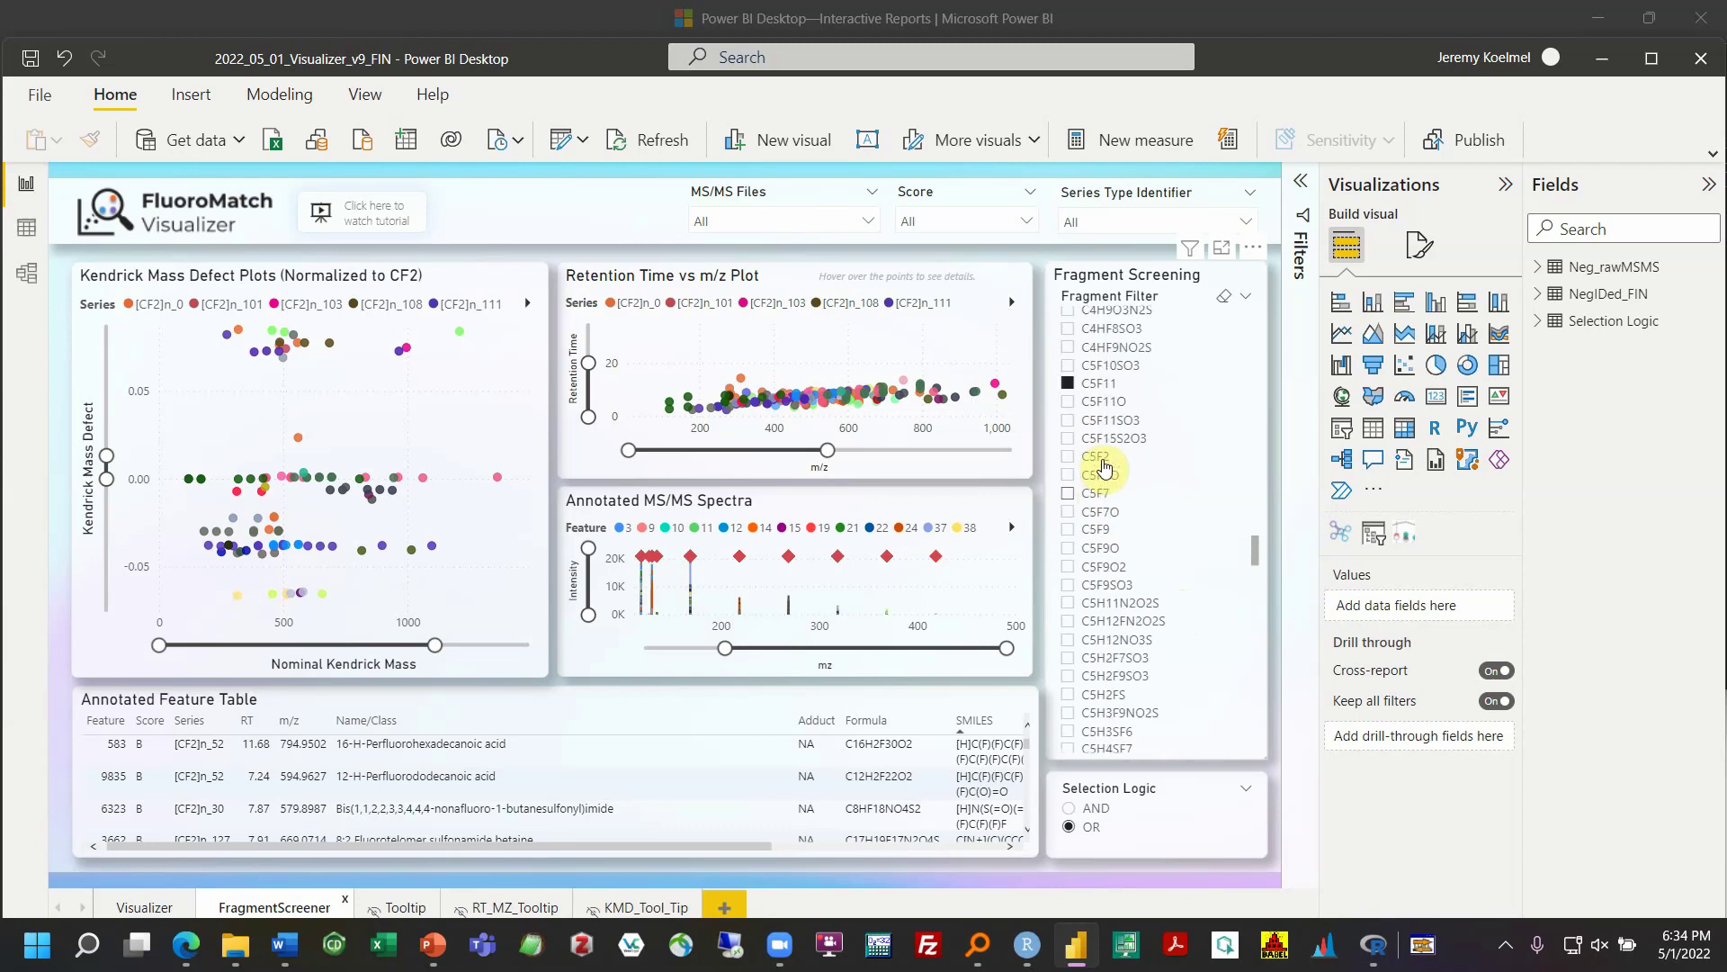
scroll(1106, 611, "up", 8)
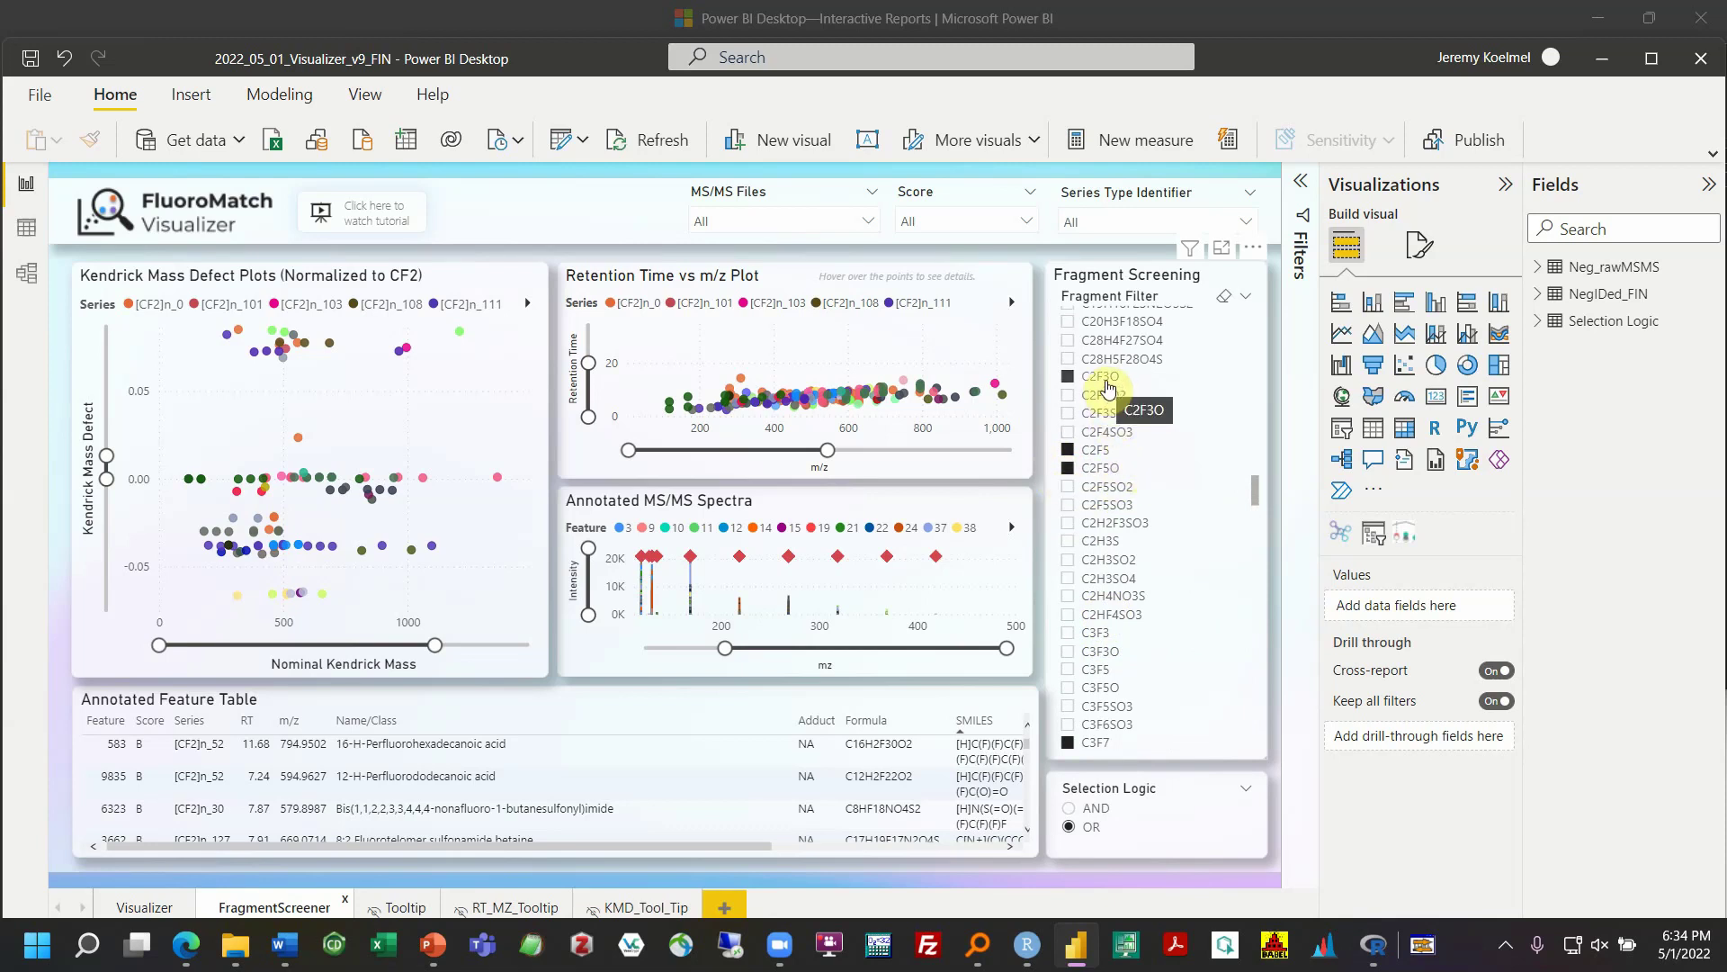
scroll(1106, 450, "up", 3)
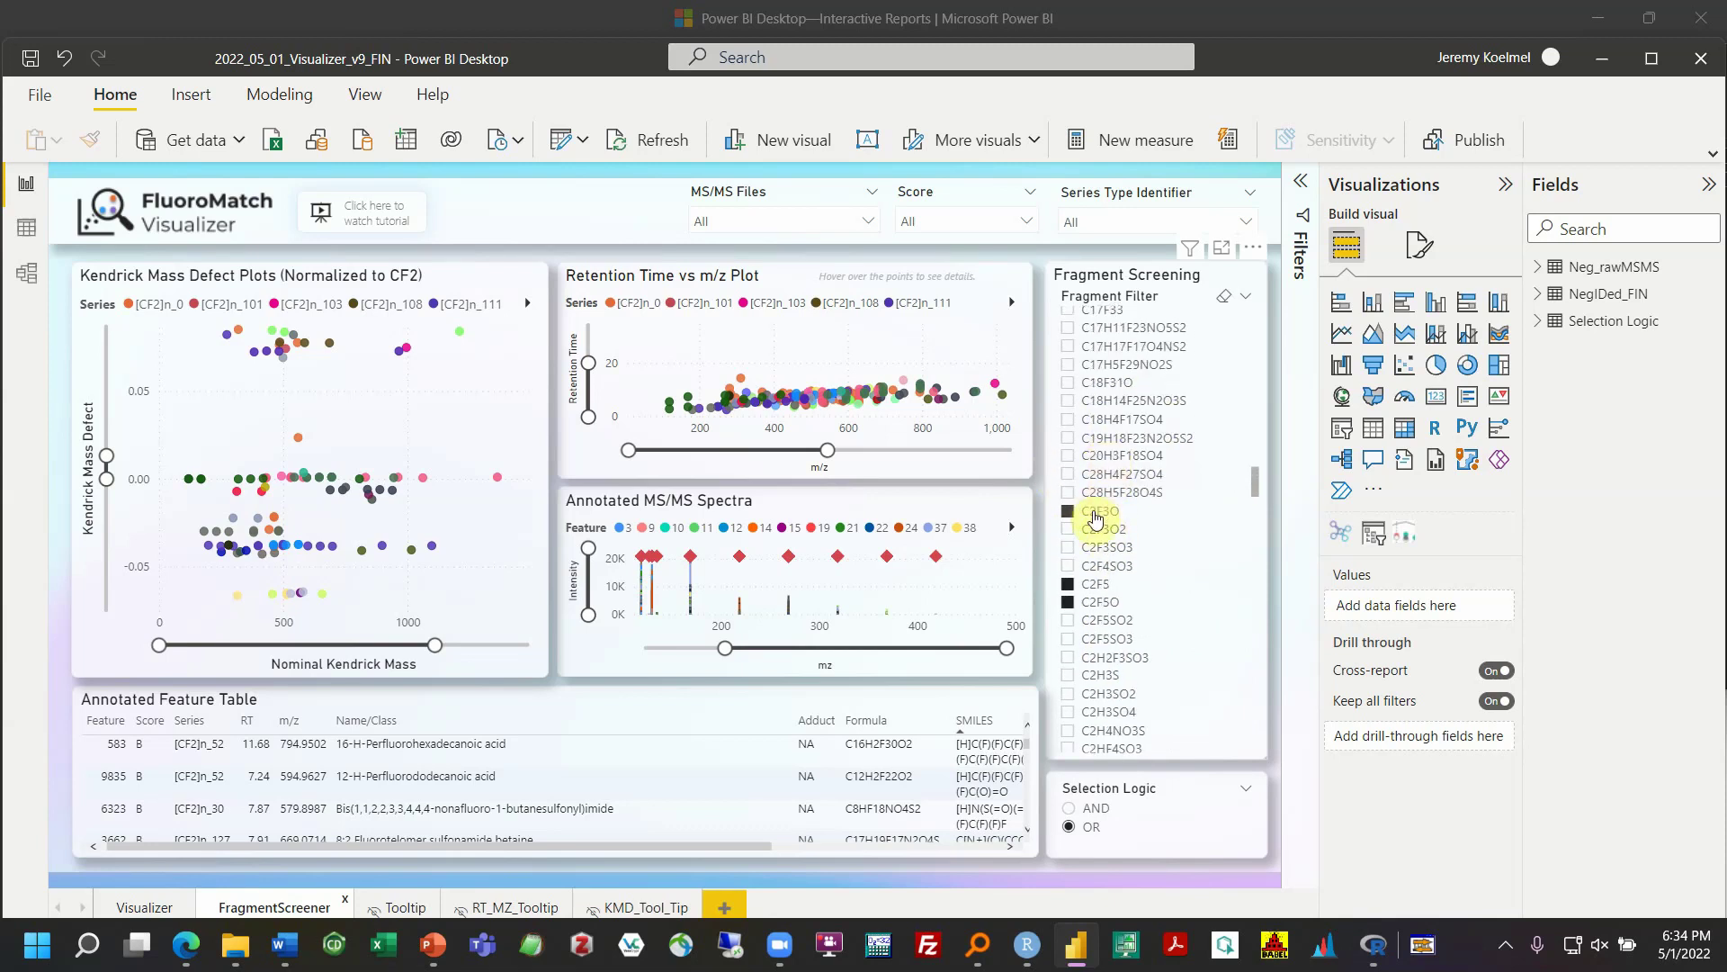
scroll(1095, 510, "up", 10)
scroll(1150, 515, "up", 10)
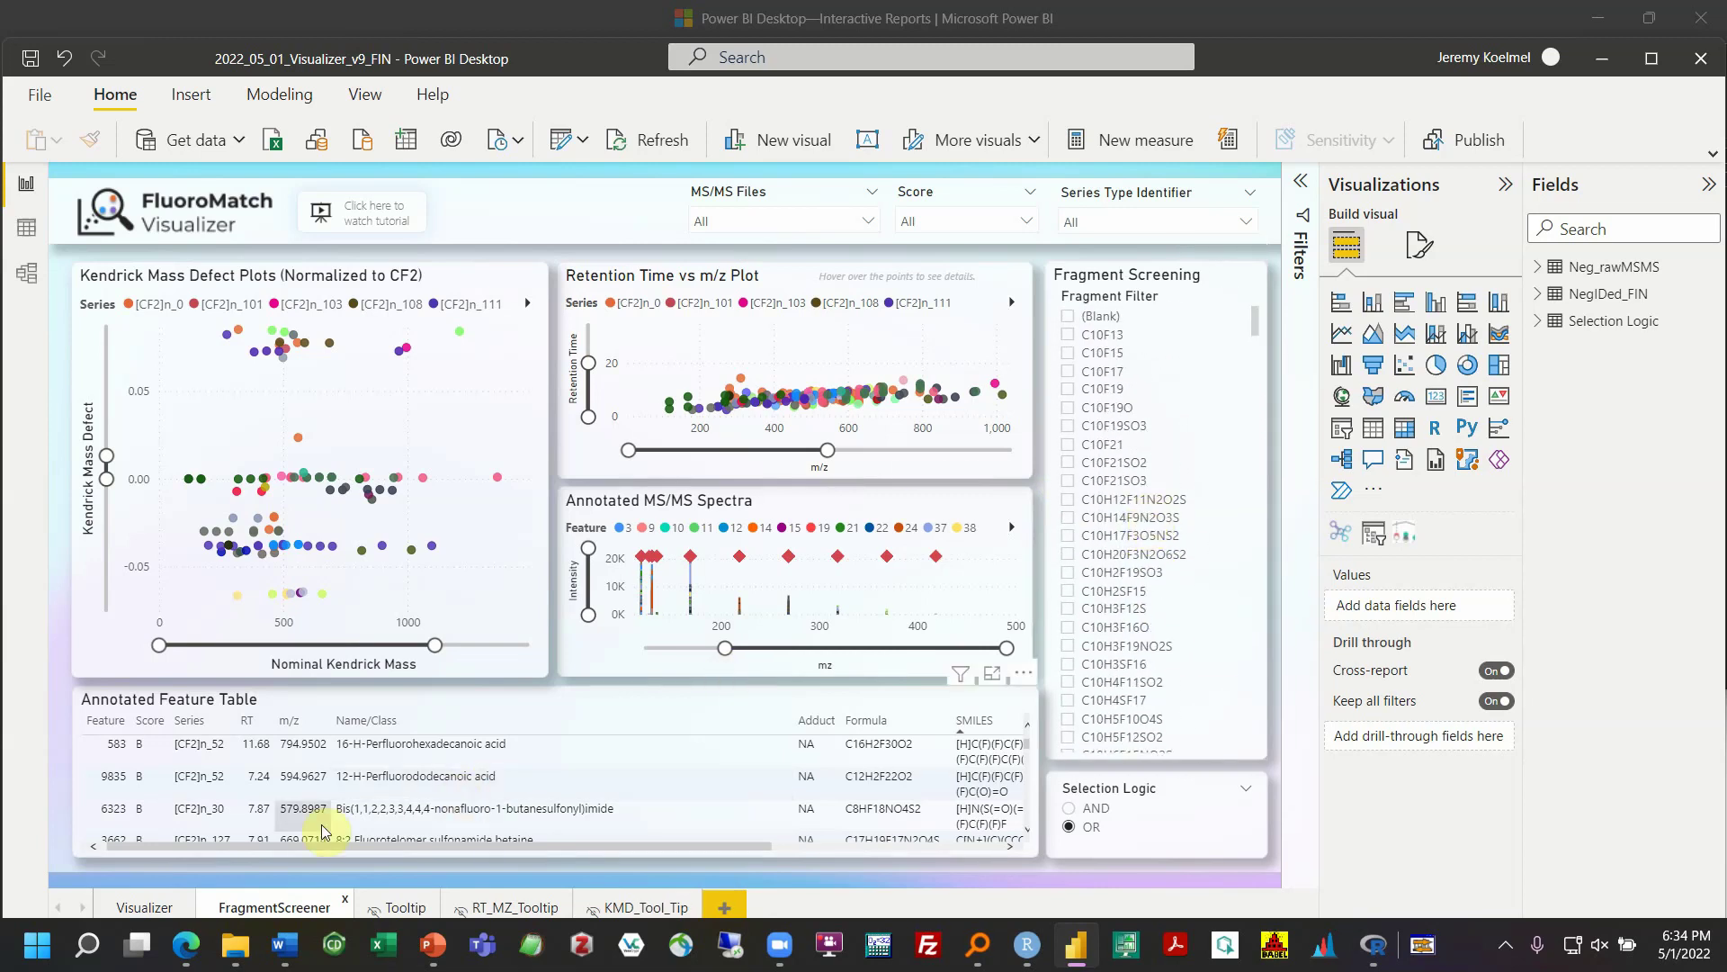
Examine the C2F3O, C2F5 and C2F5O entries and their neighbours in the Fragment Filter list
scroll(1196, 423, "down", 10)
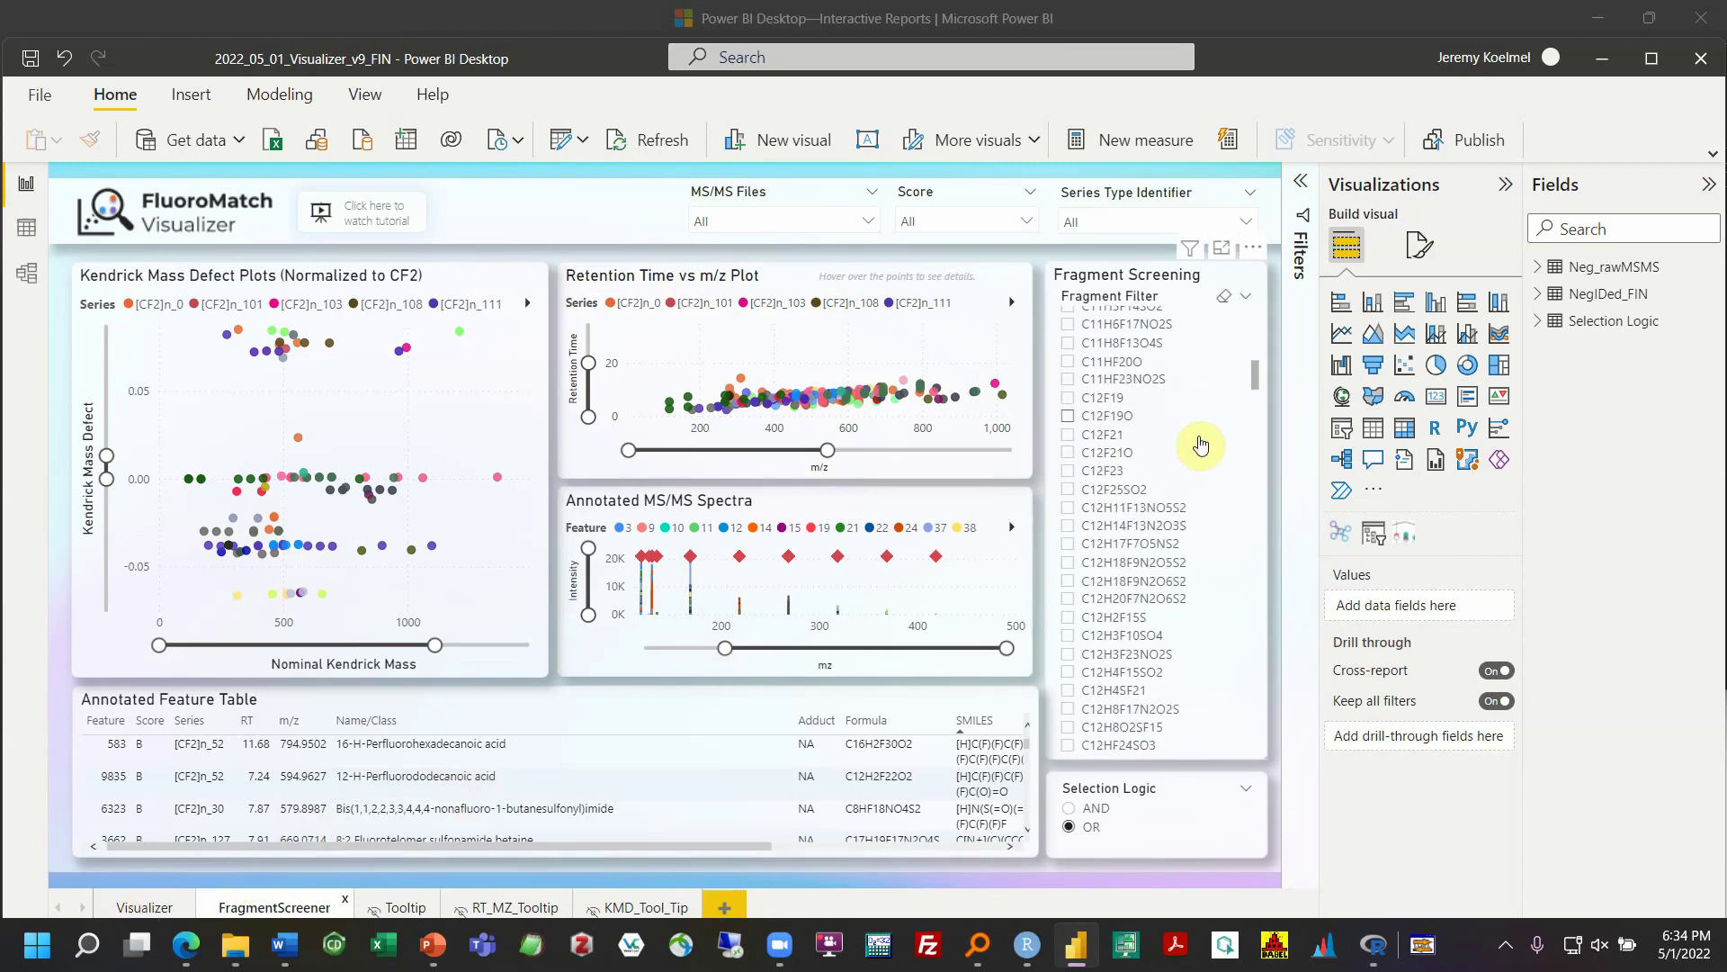
scroll(1199, 450, "down", 8)
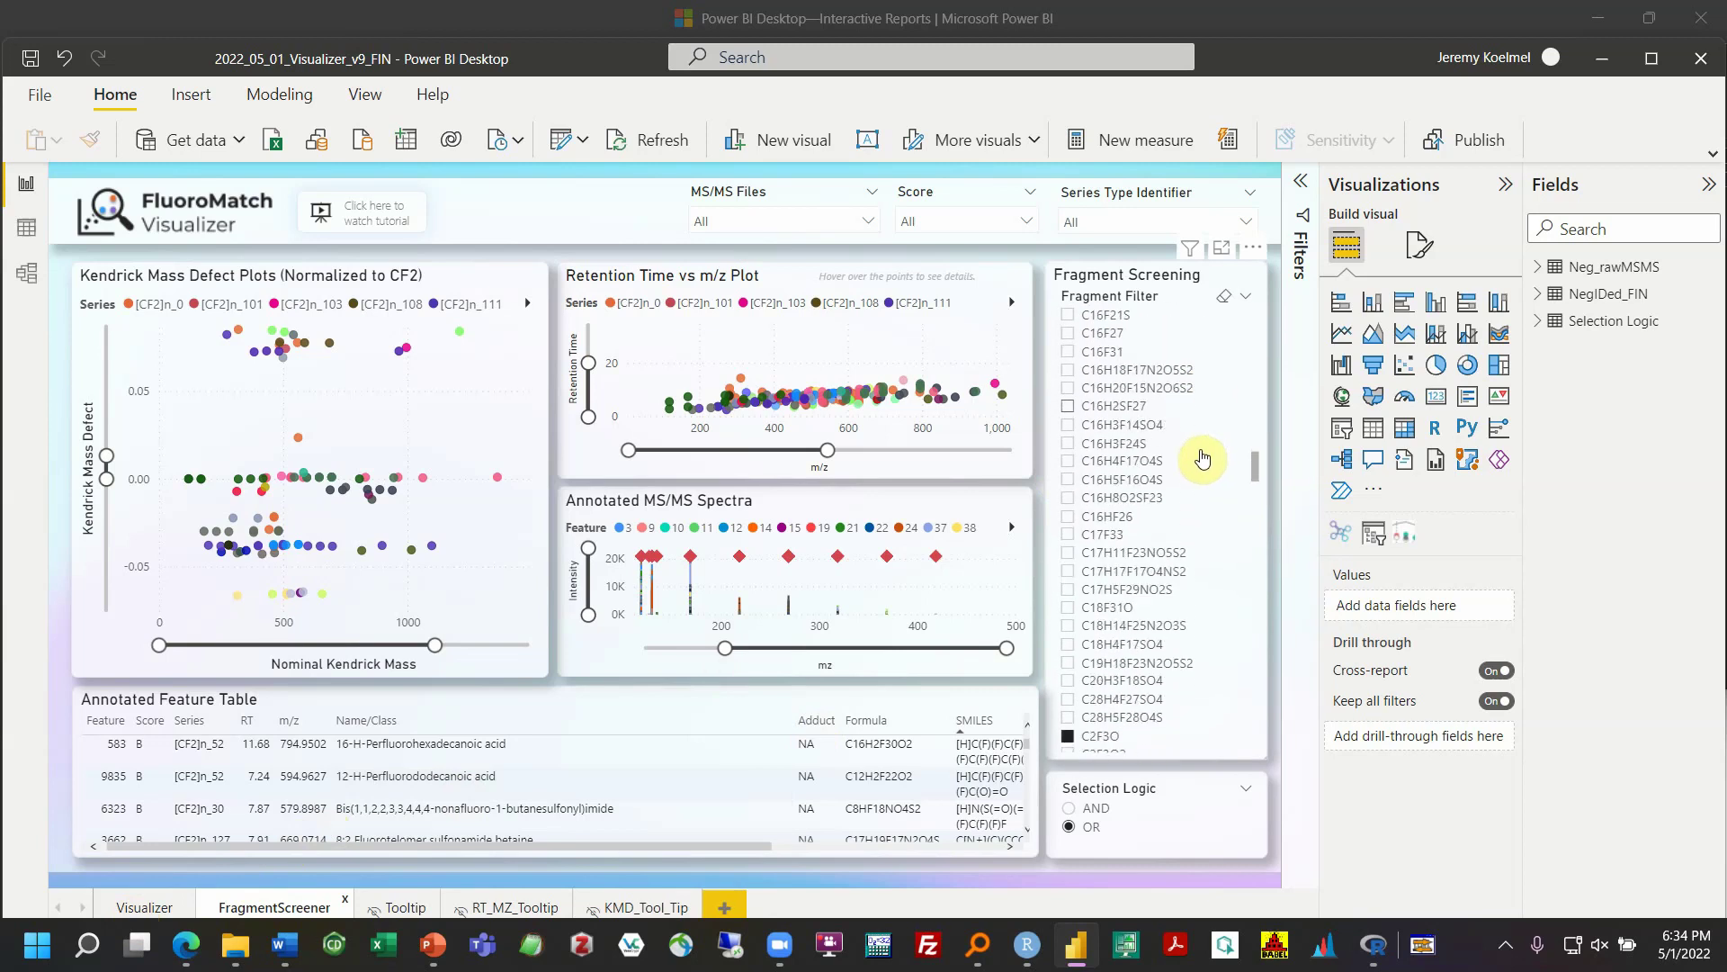
left_click(1069, 632)
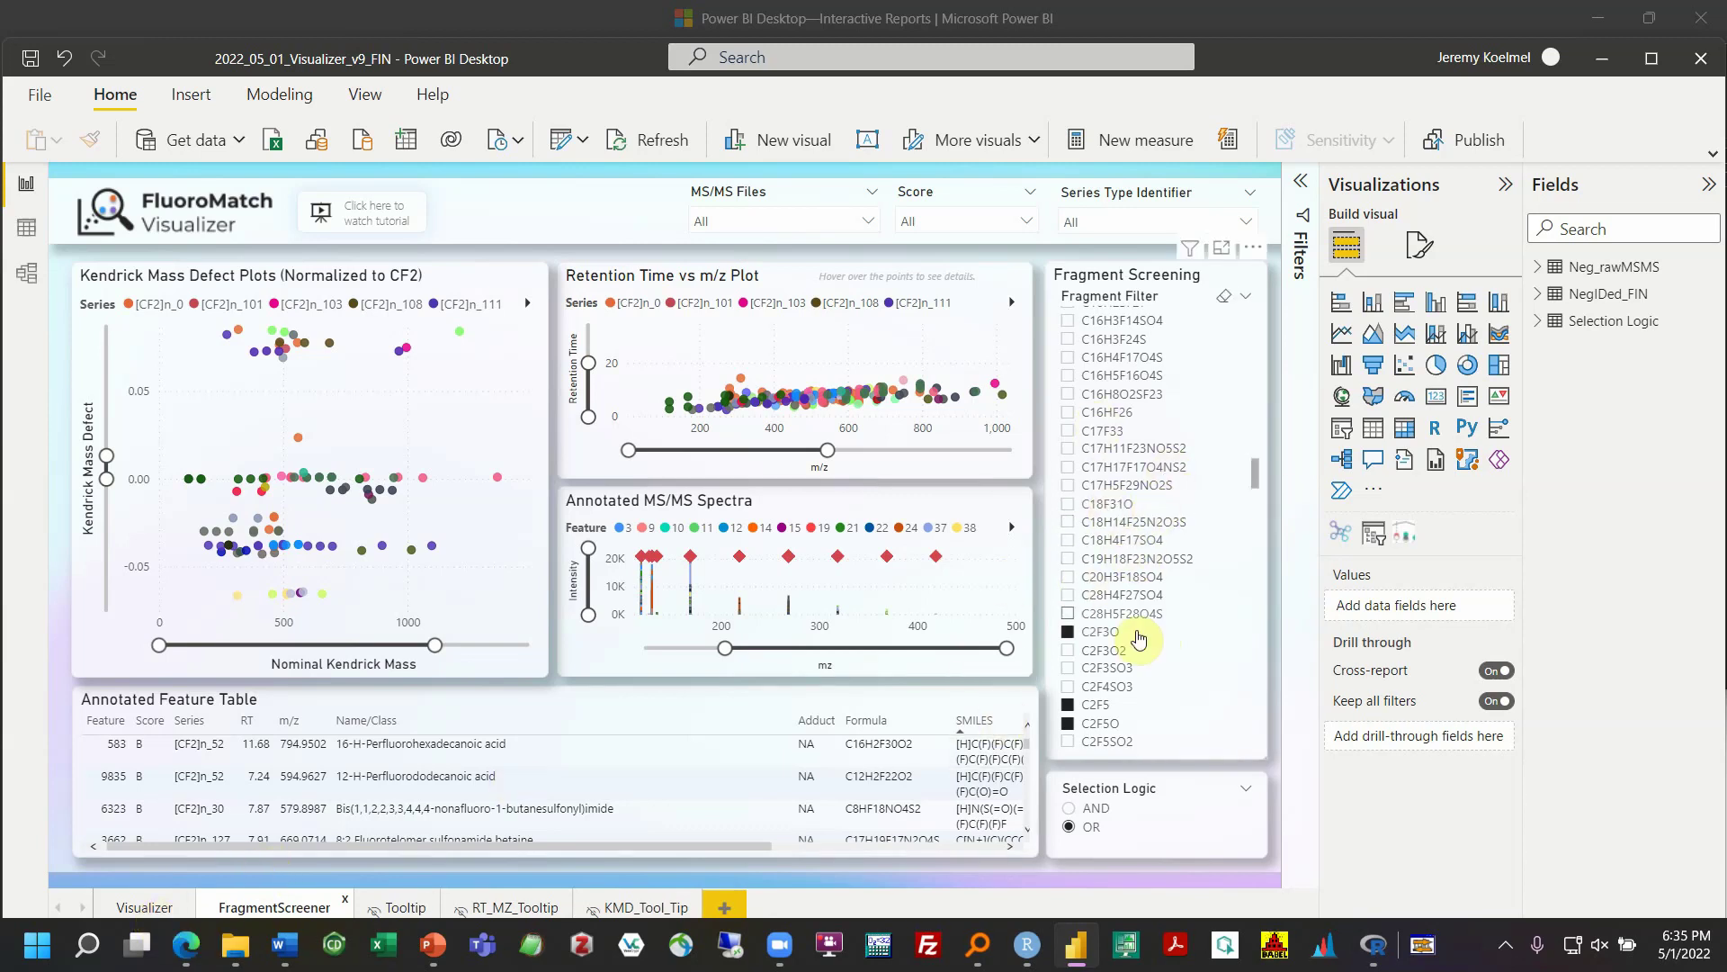
scroll(1142, 621, "up", 10)
scroll(1142, 620, "up", 10)
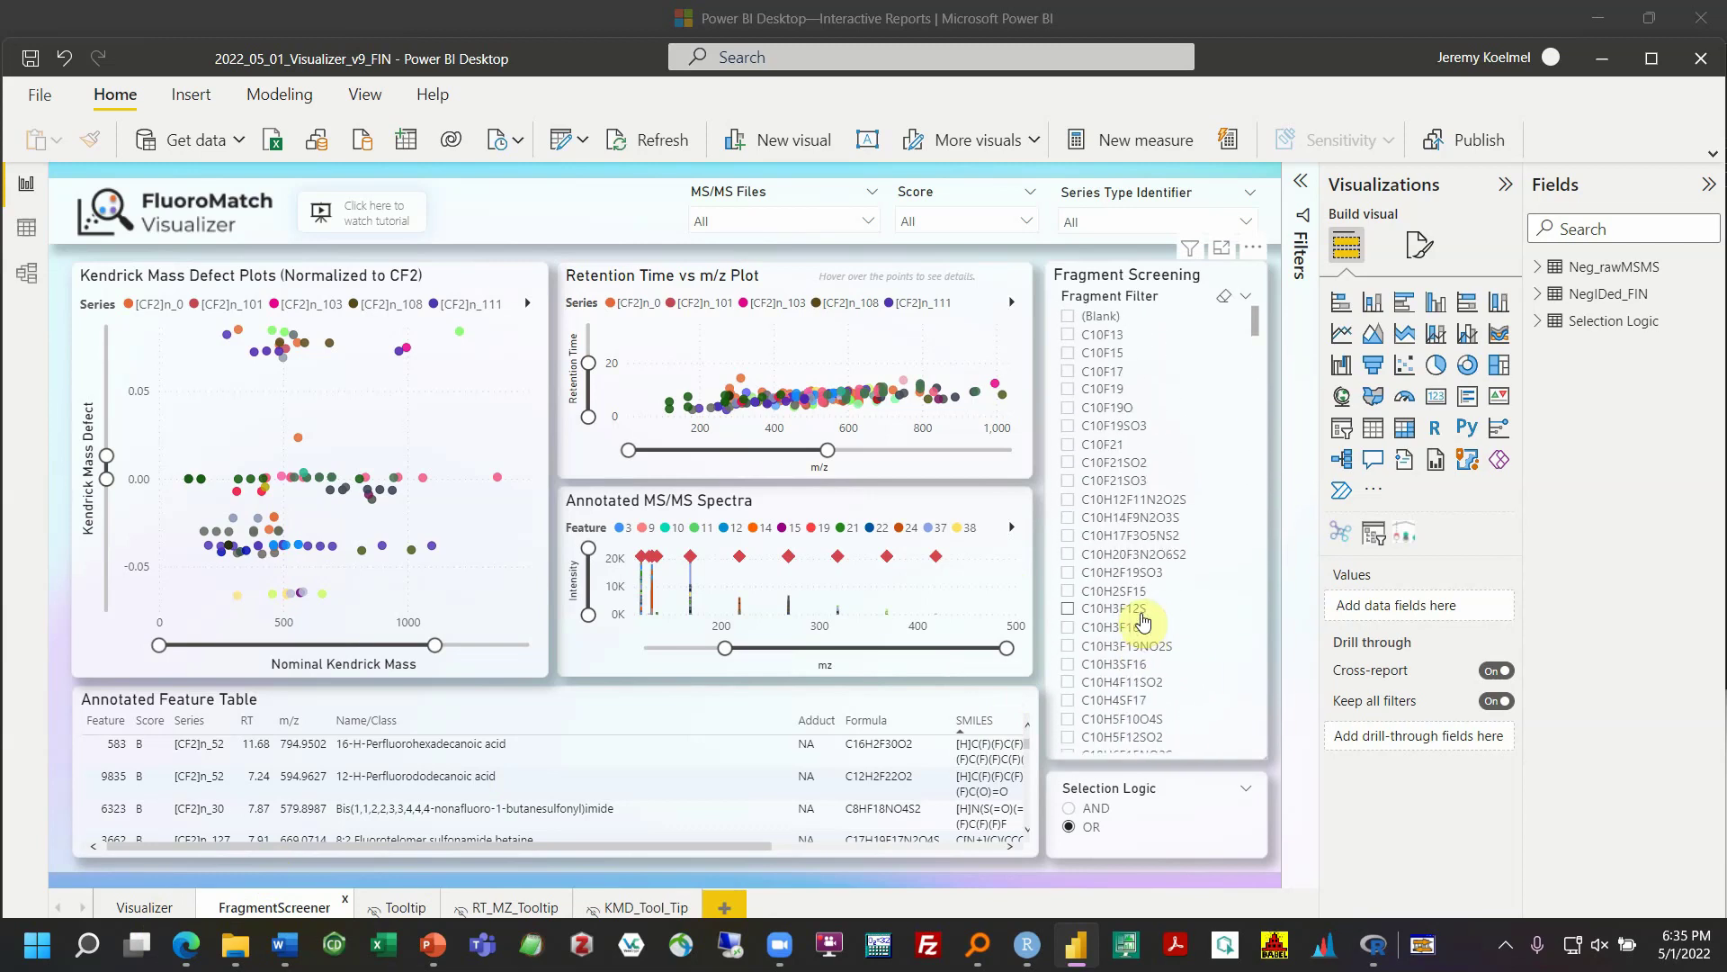
scroll(1144, 666, "down", 10)
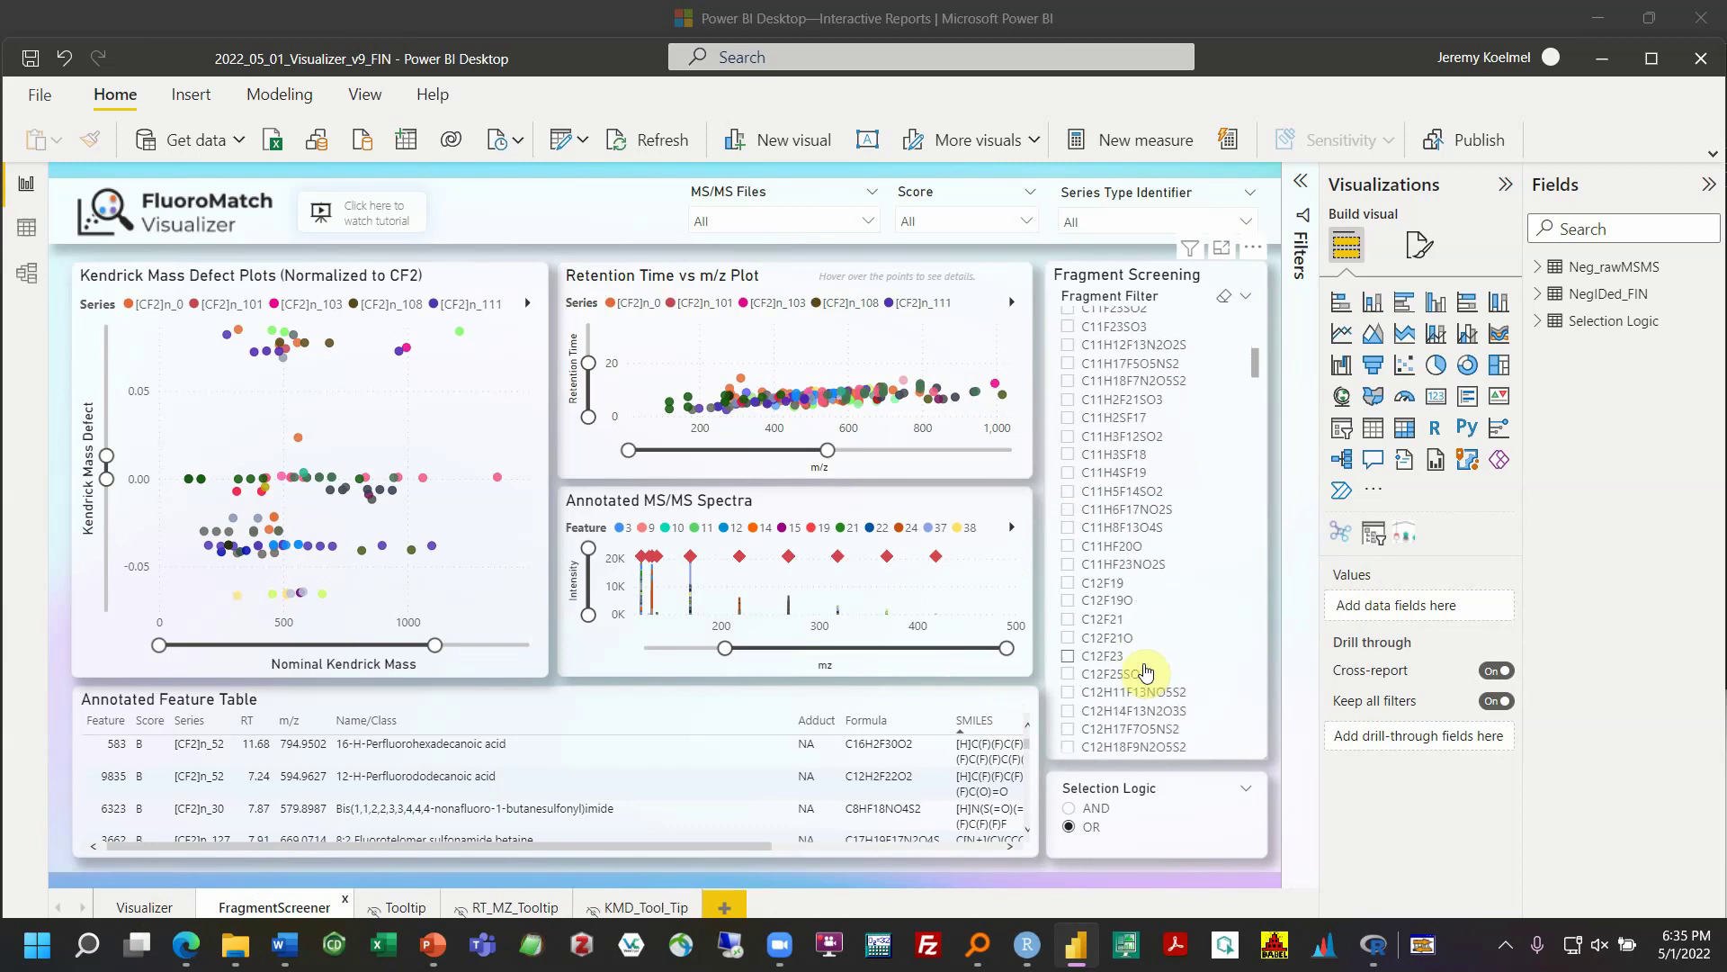
scroll(1145, 670, "down", 10)
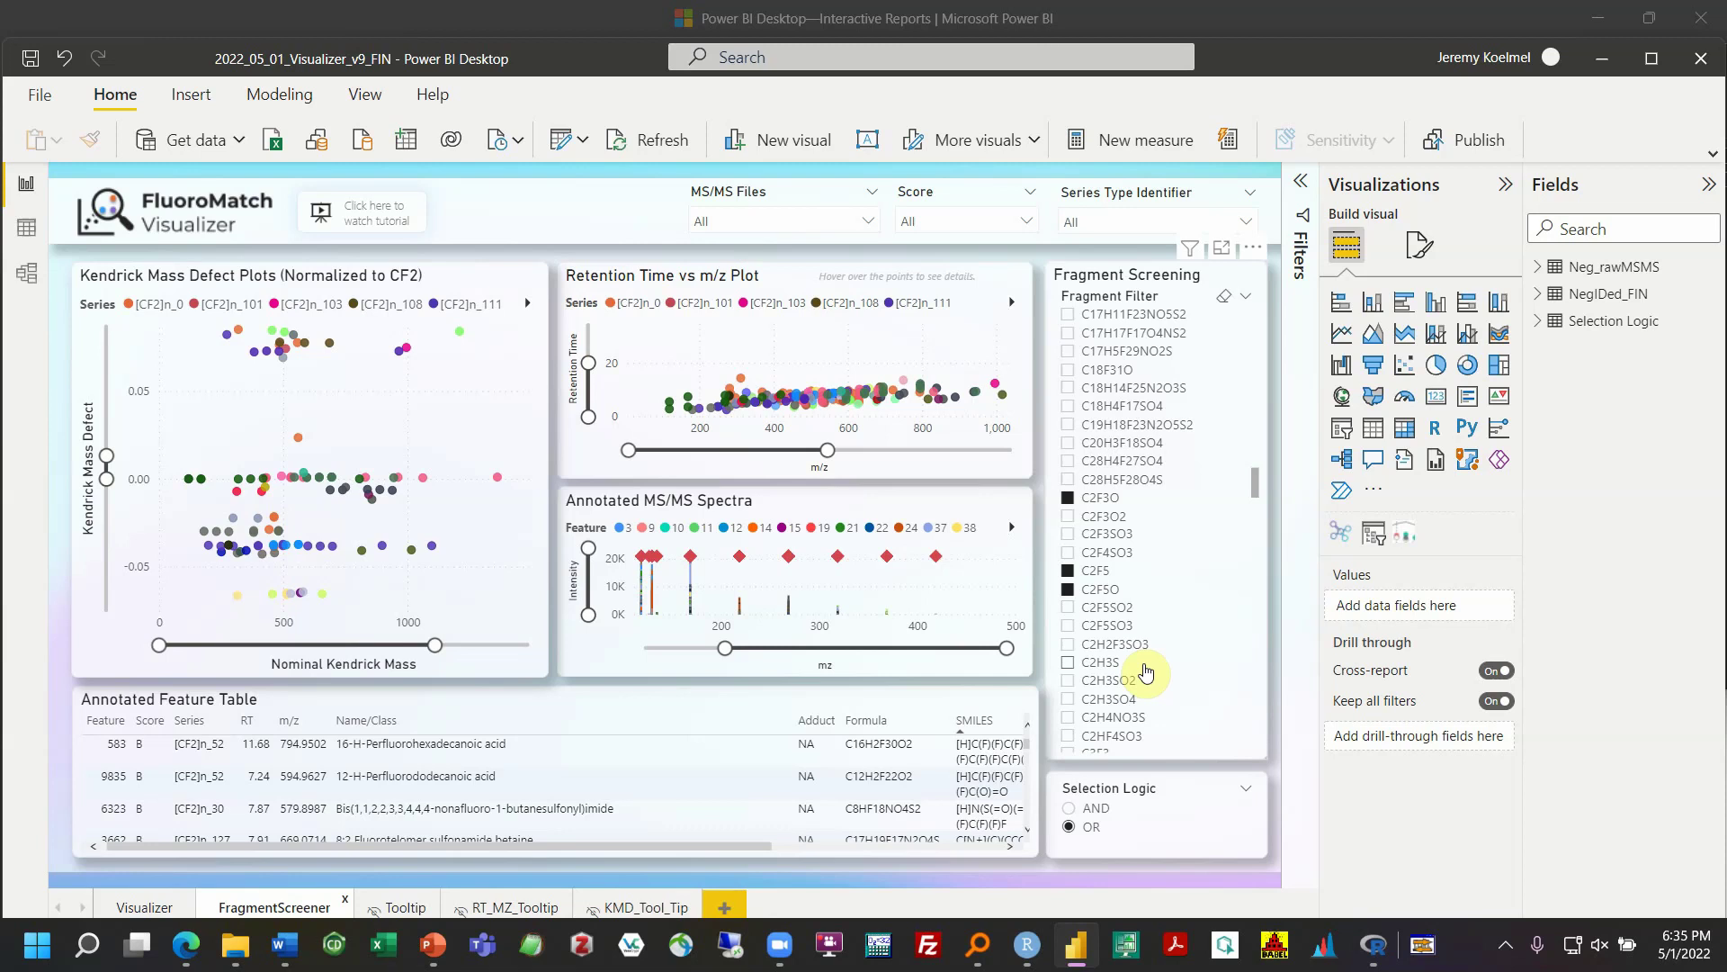
scroll(1144, 670, "up", 2)
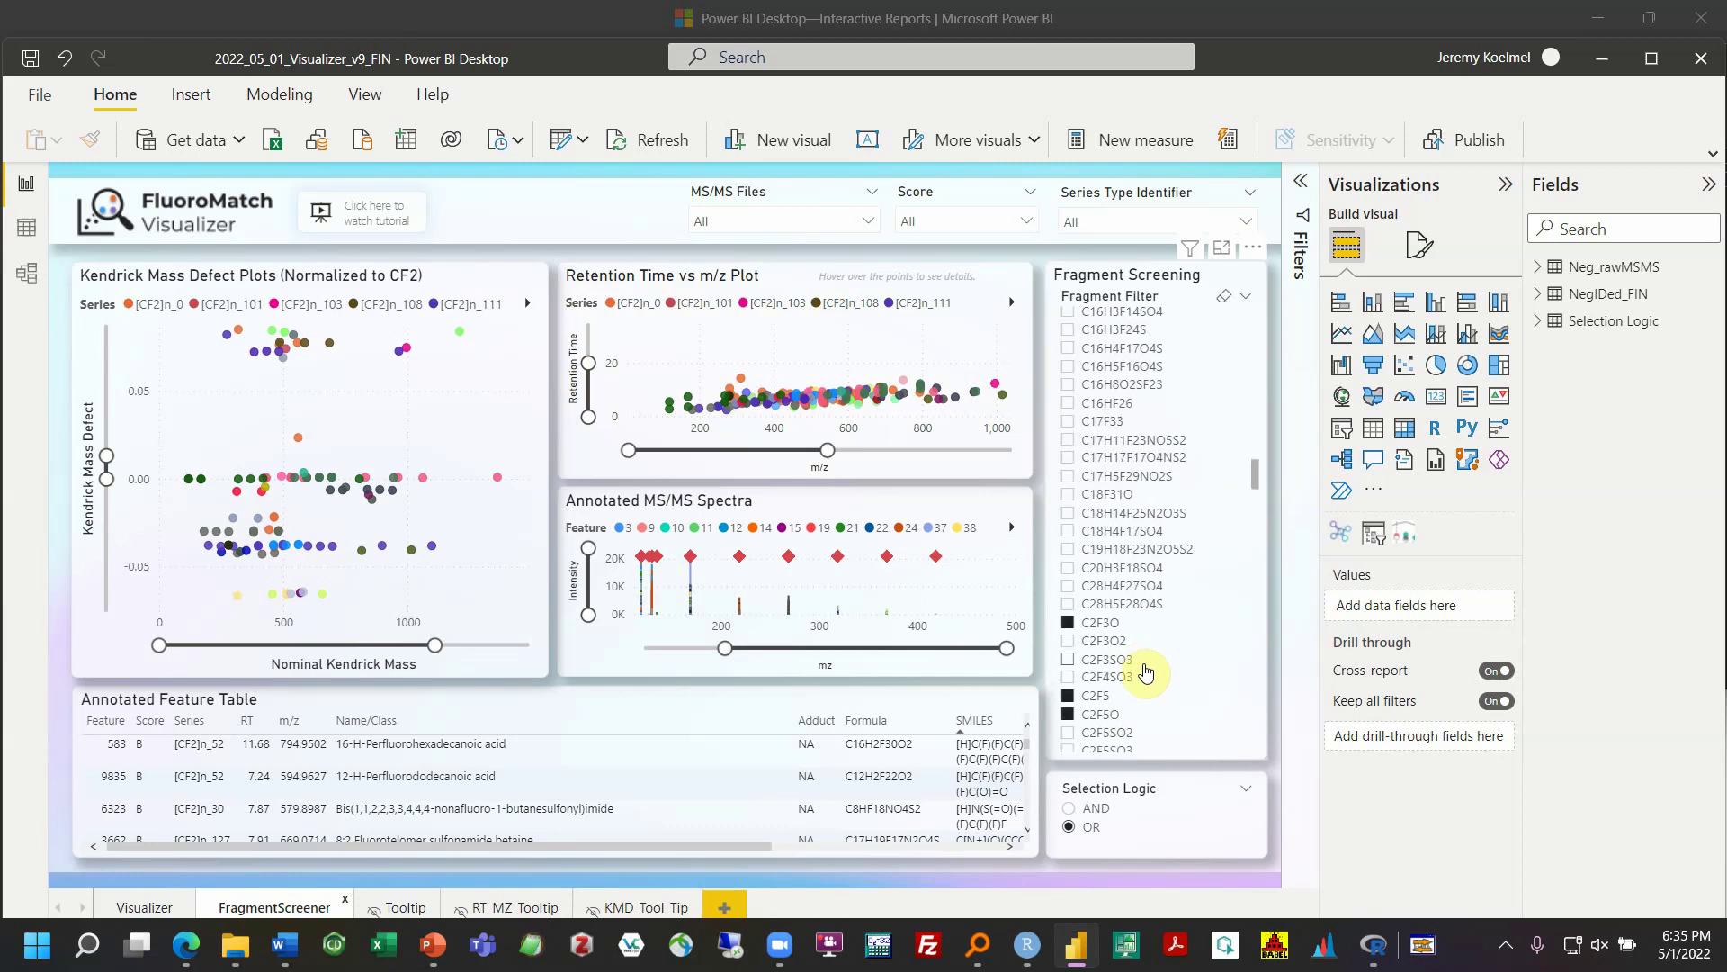
Return to the Visualizer page and filter the report to the C8F17SO3 fragment in Fragment Screening
left_click(133, 908)
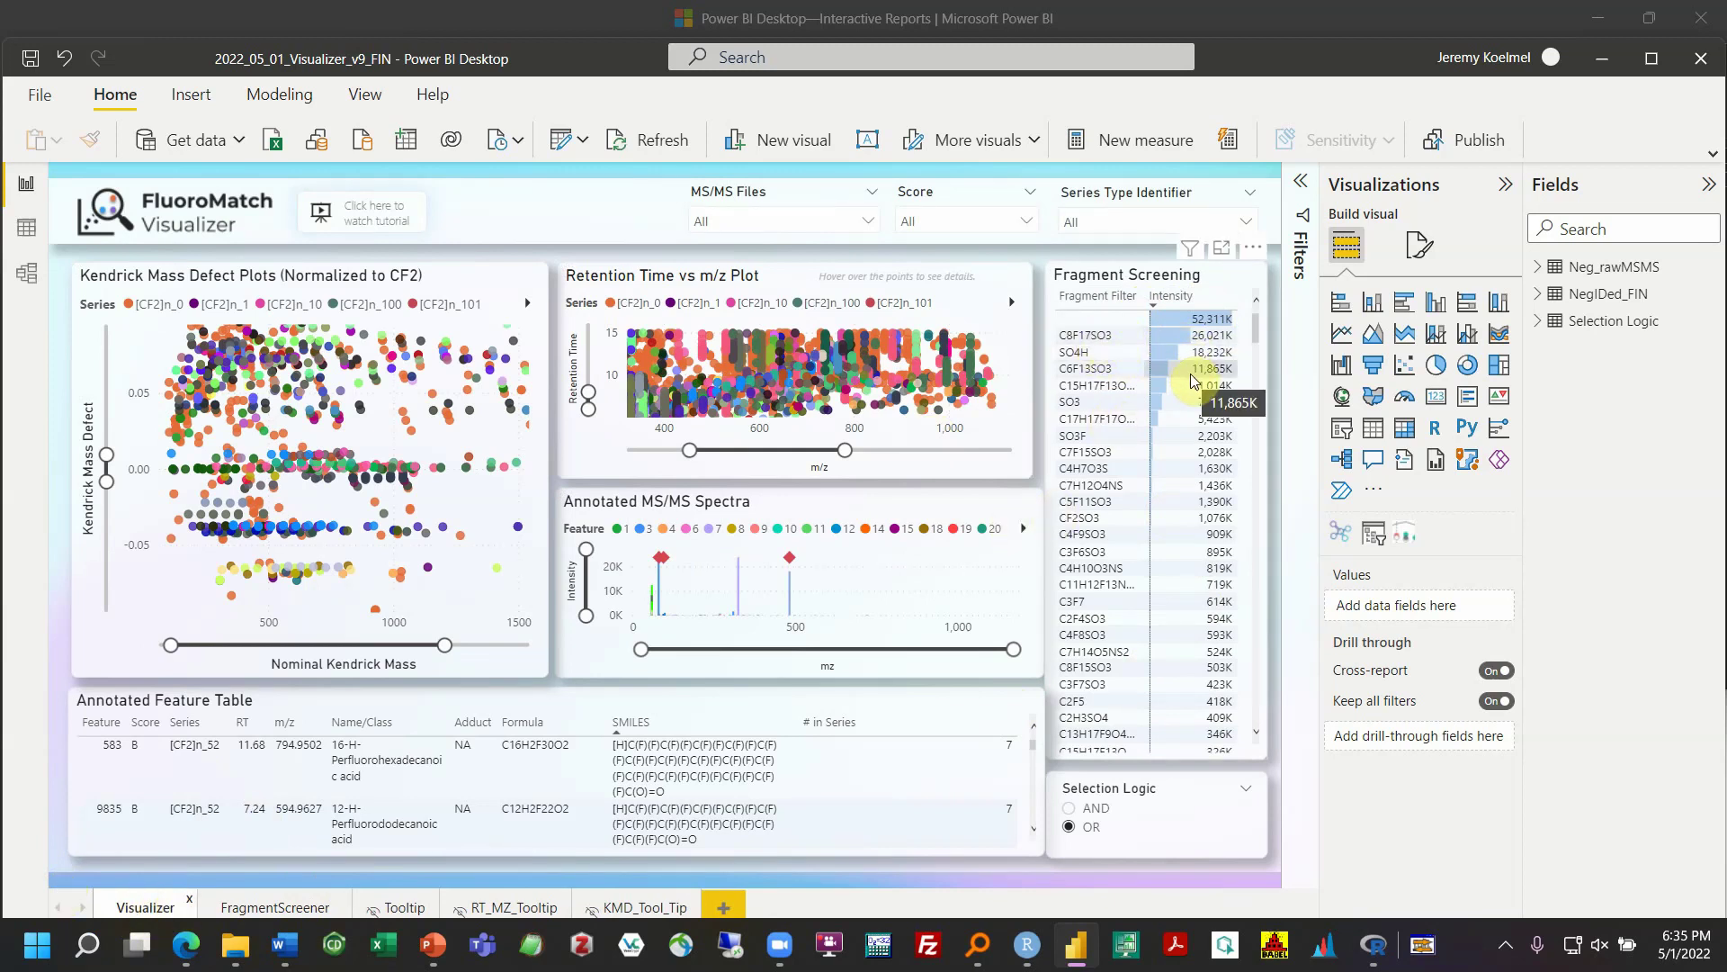
left_click(1114, 342)
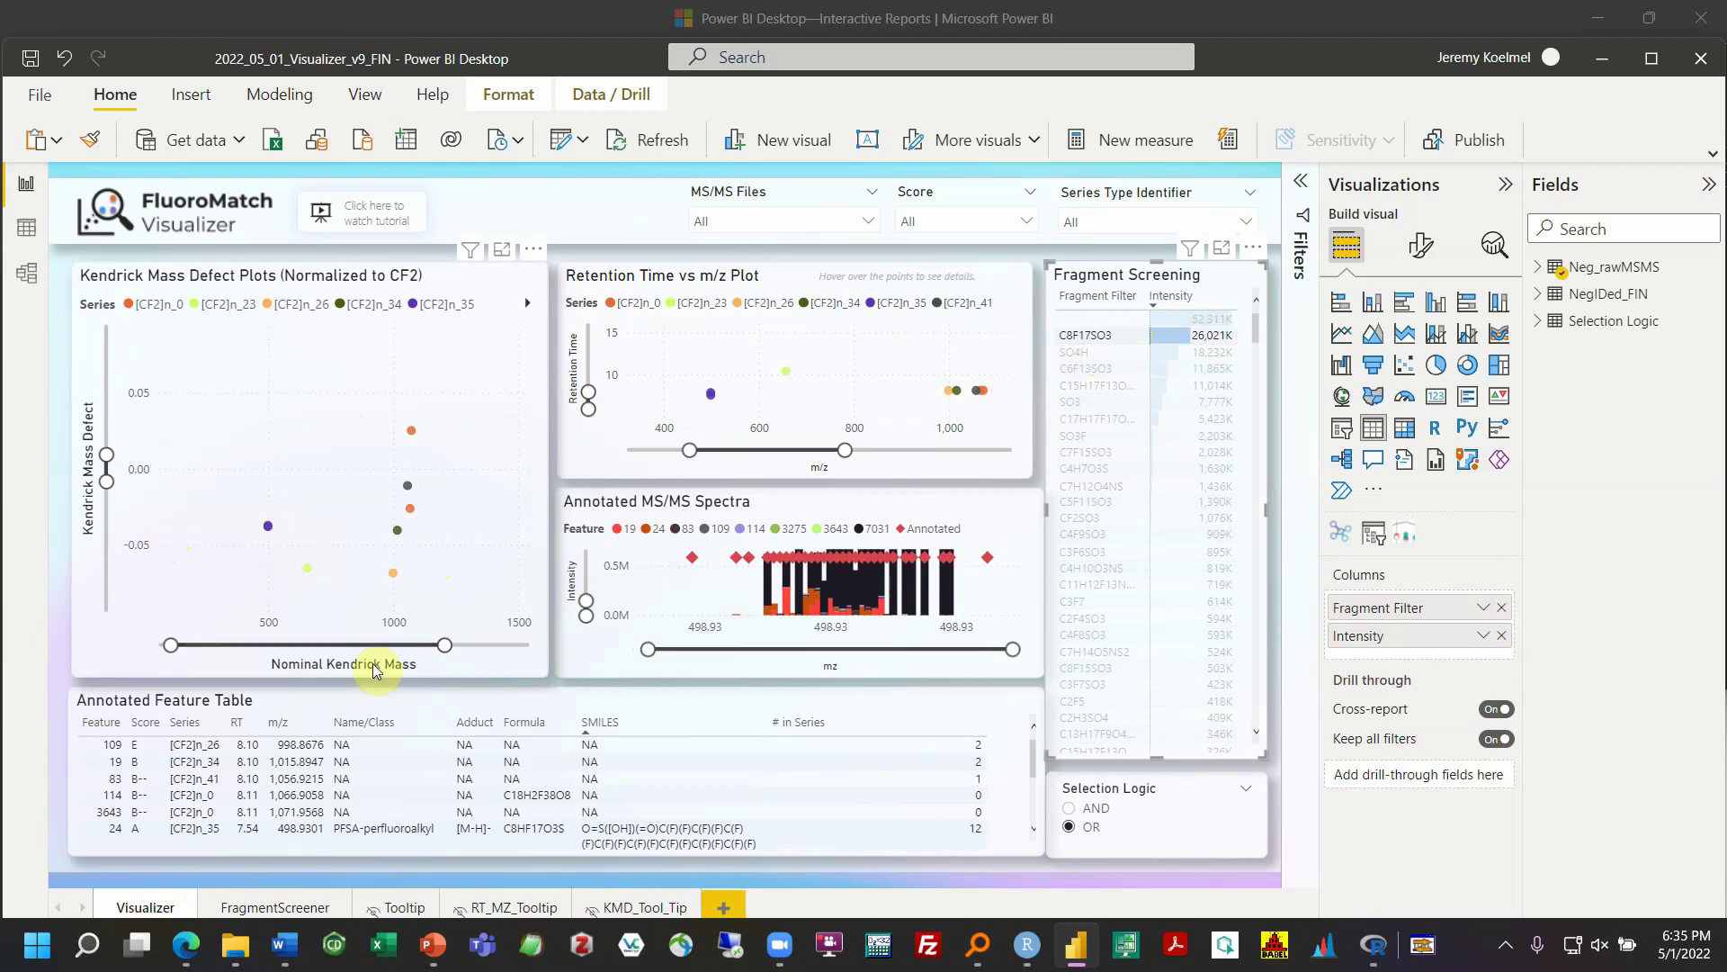
Select the [CF2]n_34 feature in the Kendrick mass defect plot and view fragment details for its annotated MS/MS peaks
left_click(397, 531)
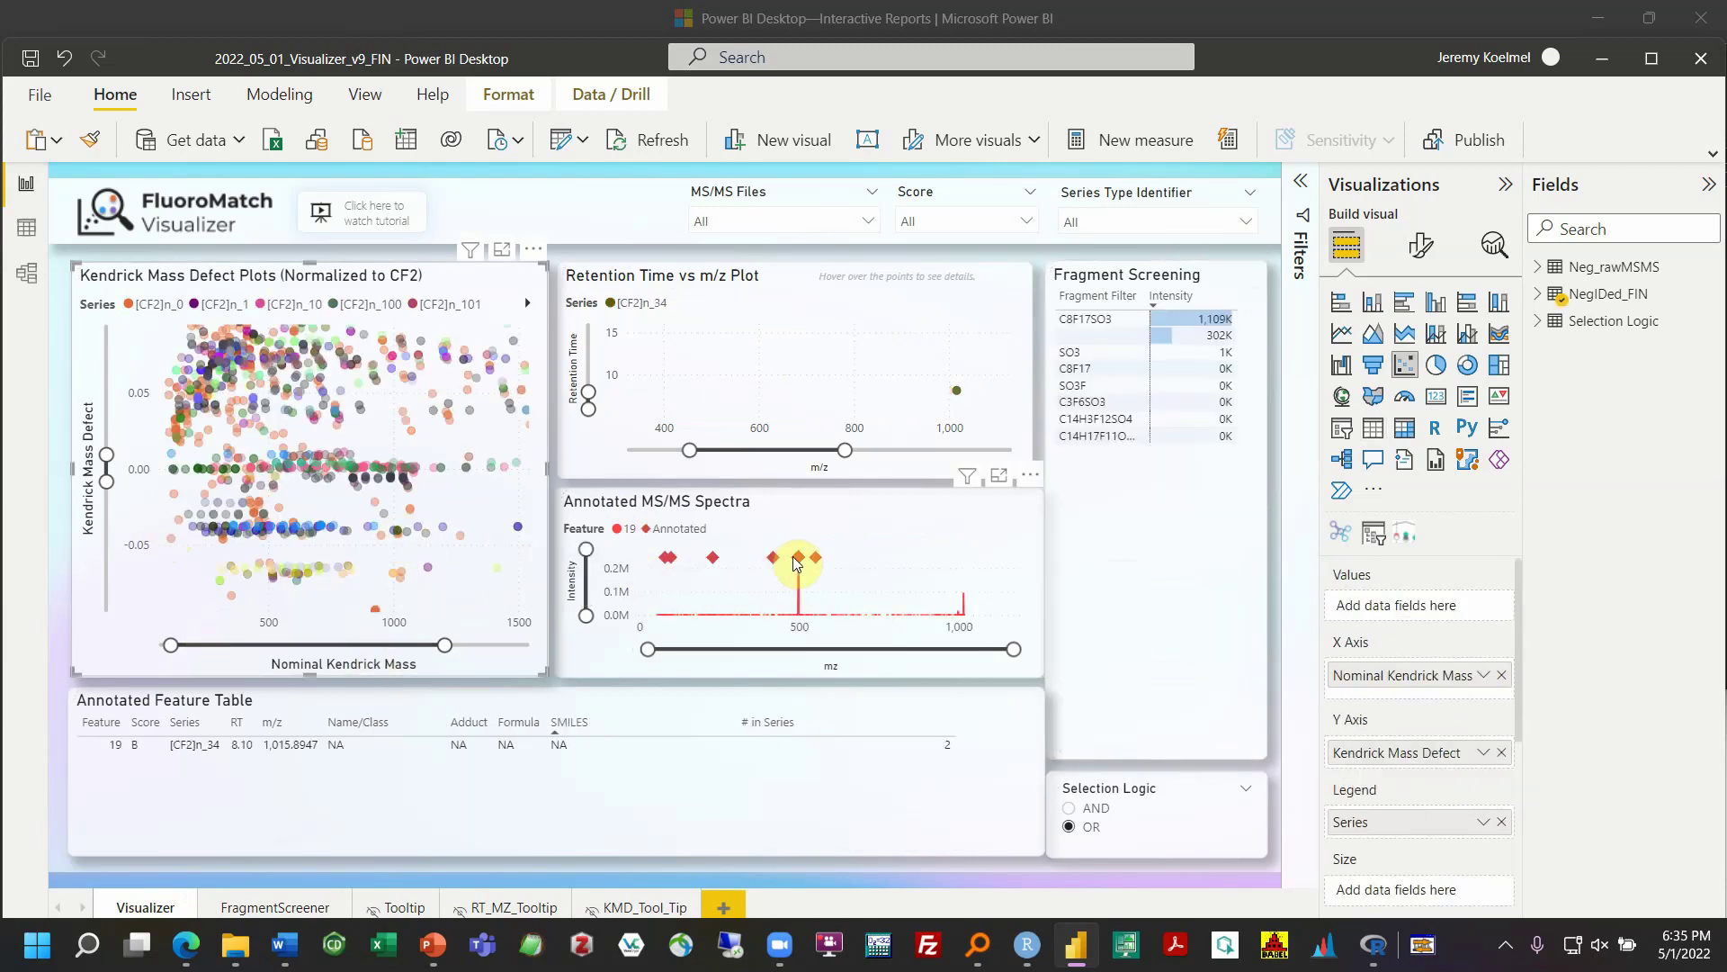
mouse_move(795, 560)
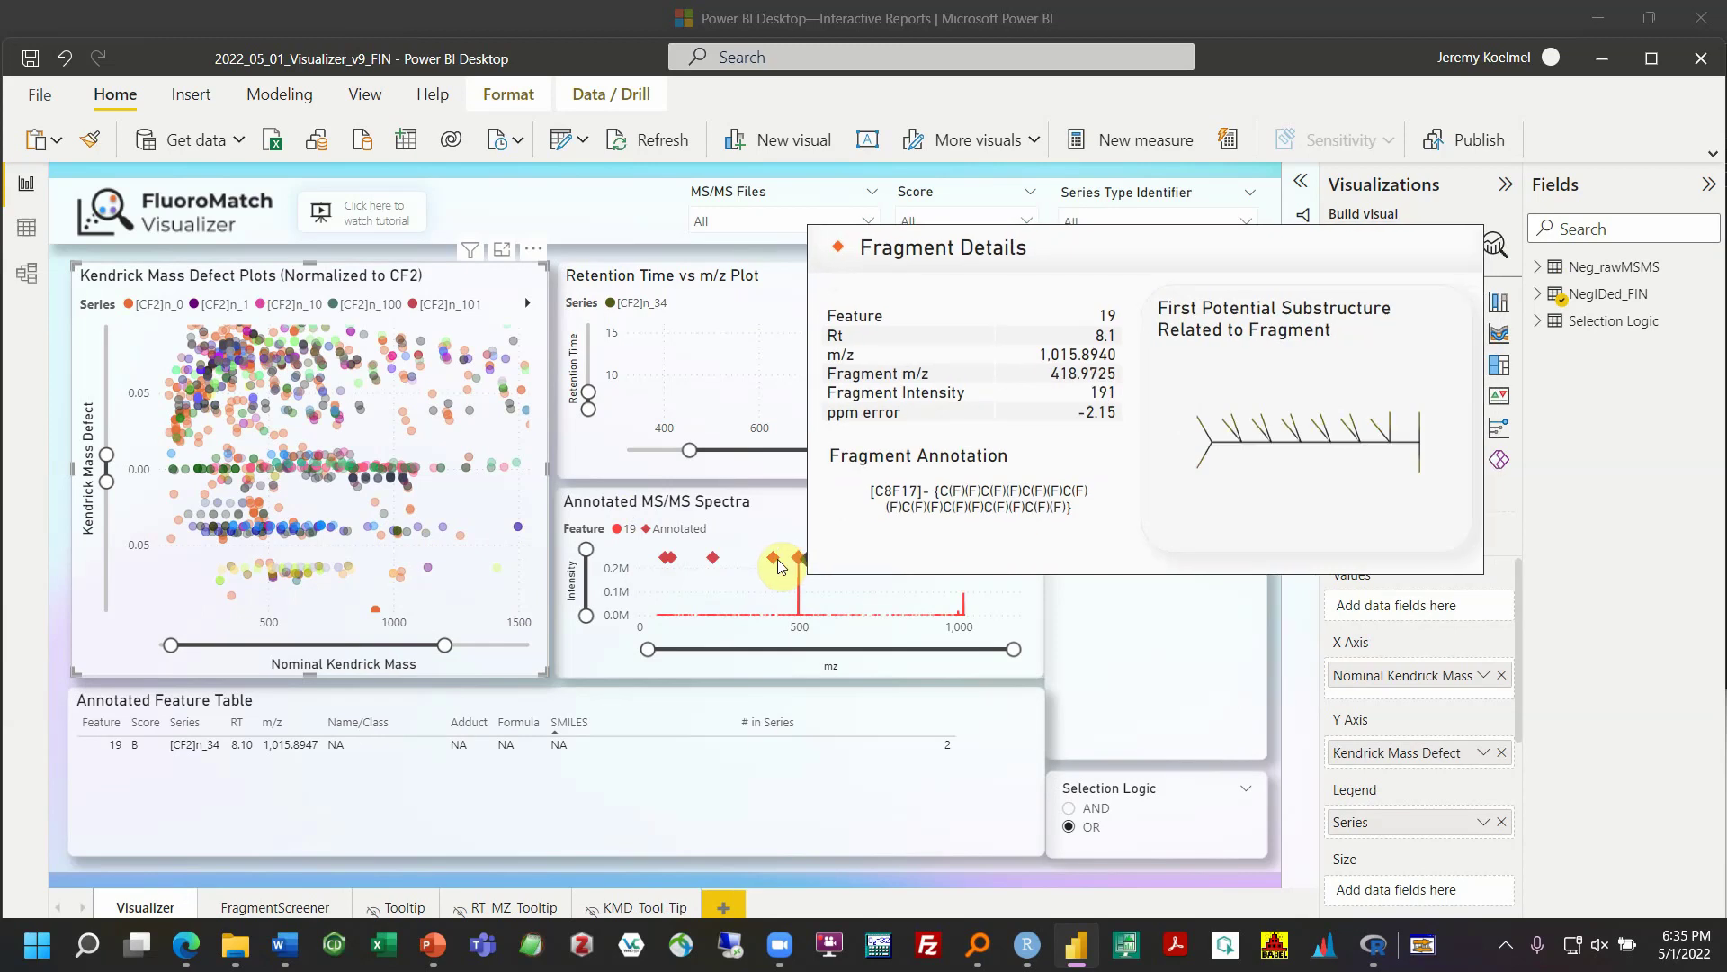
mouse_move(718, 564)
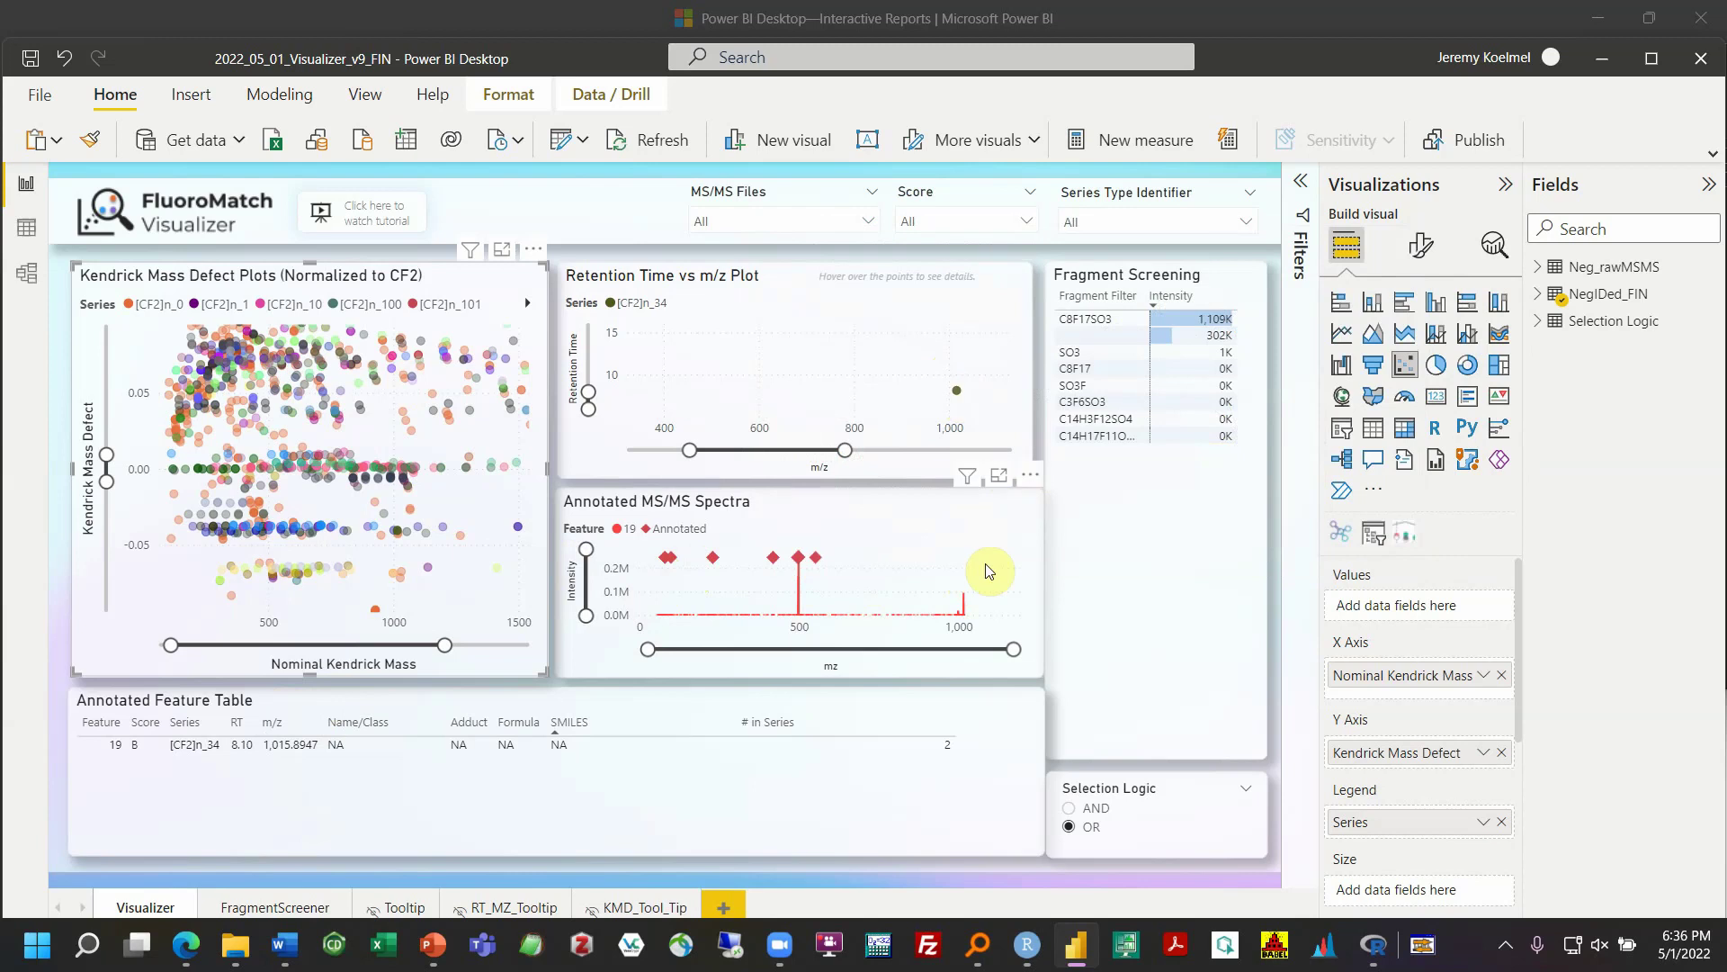
left_click(1239, 264)
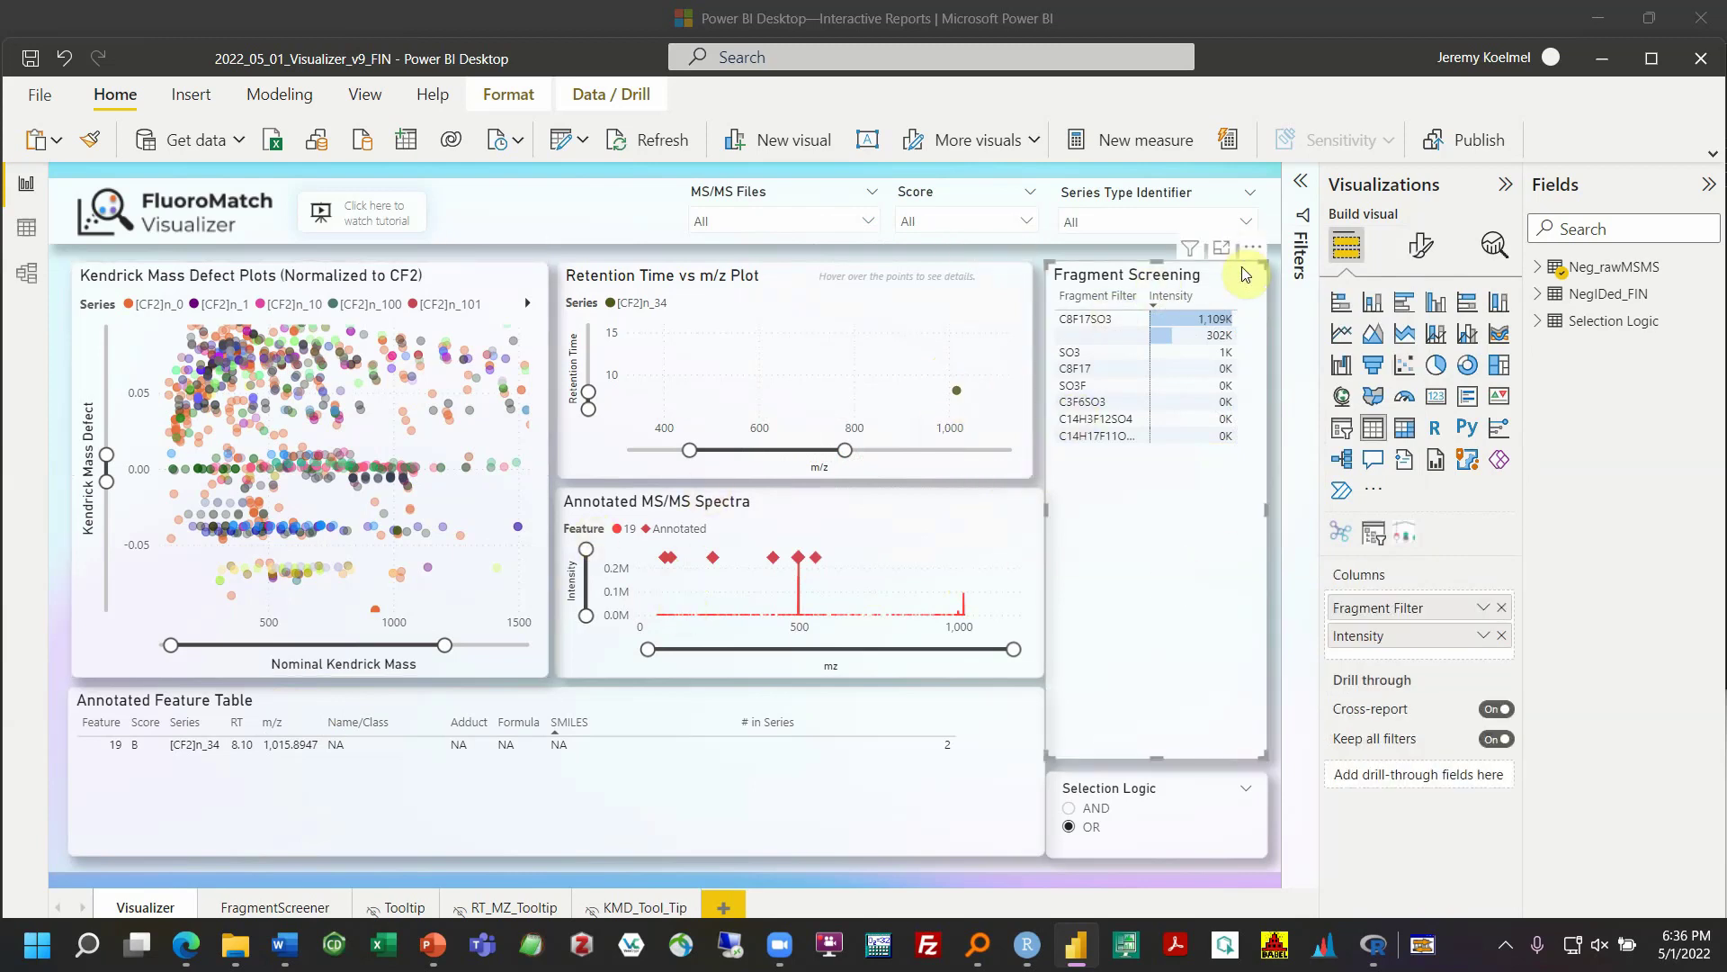
left_click(997, 282)
left_click(1028, 299)
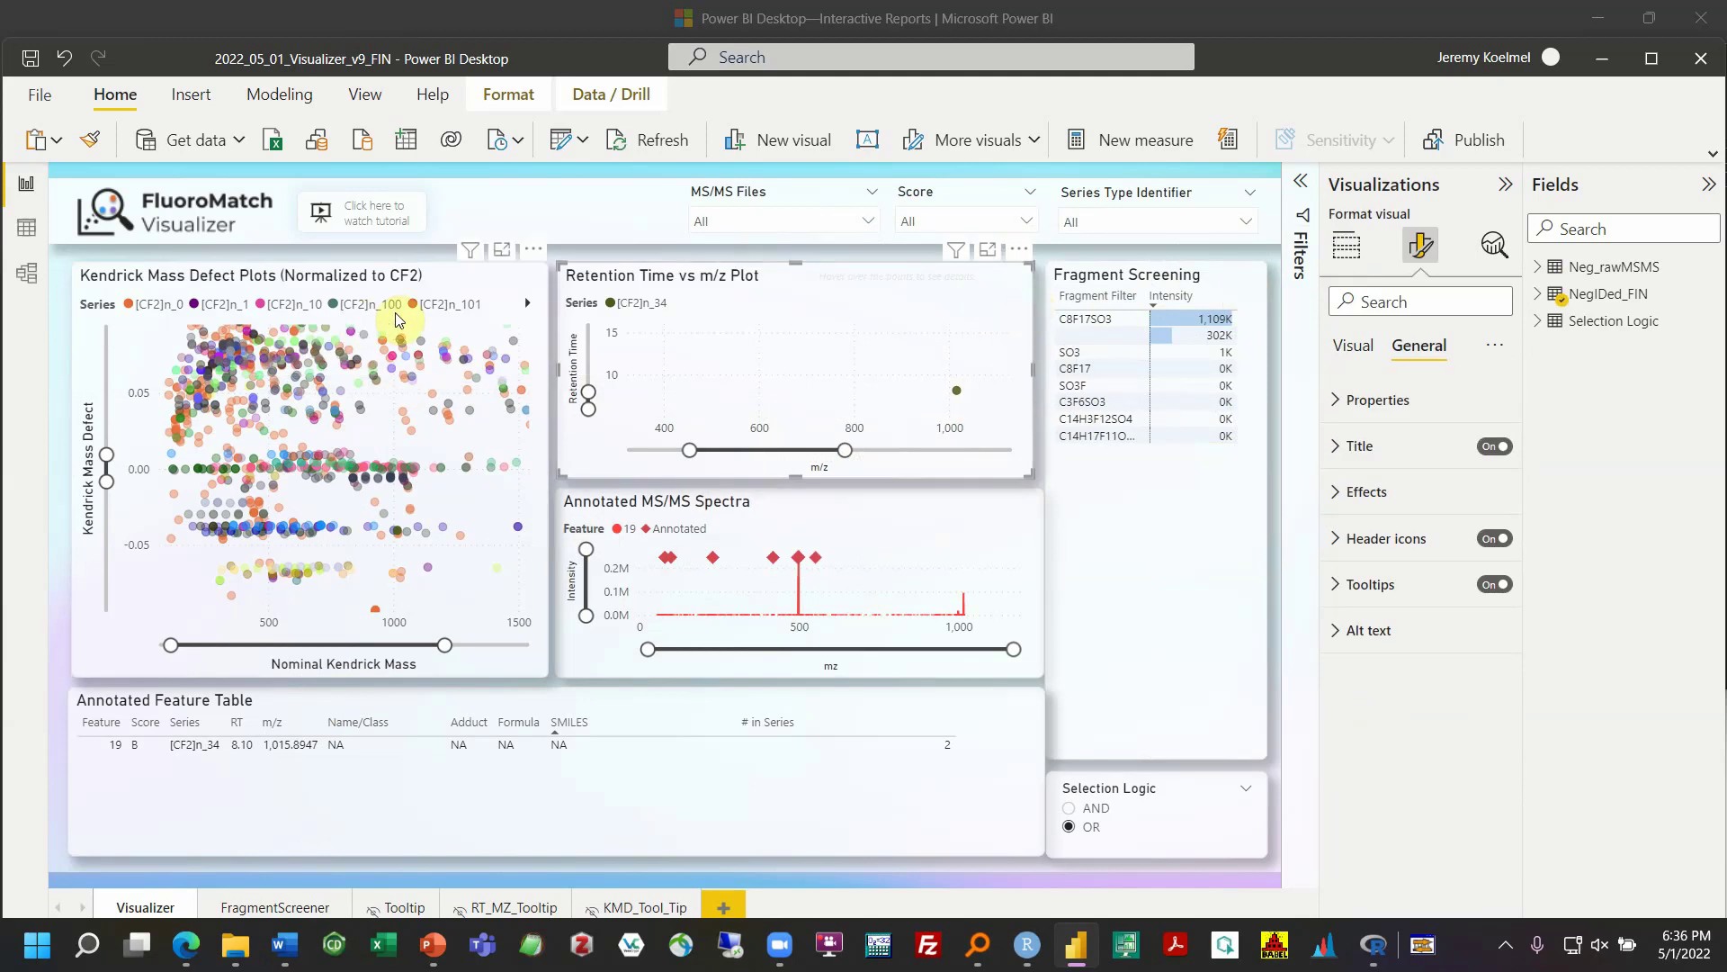
Clear the [CF2]n_34 feature selection and review the unfiltered fragments in the Fragment Screening table
left_click(506, 279)
left_click(545, 691)
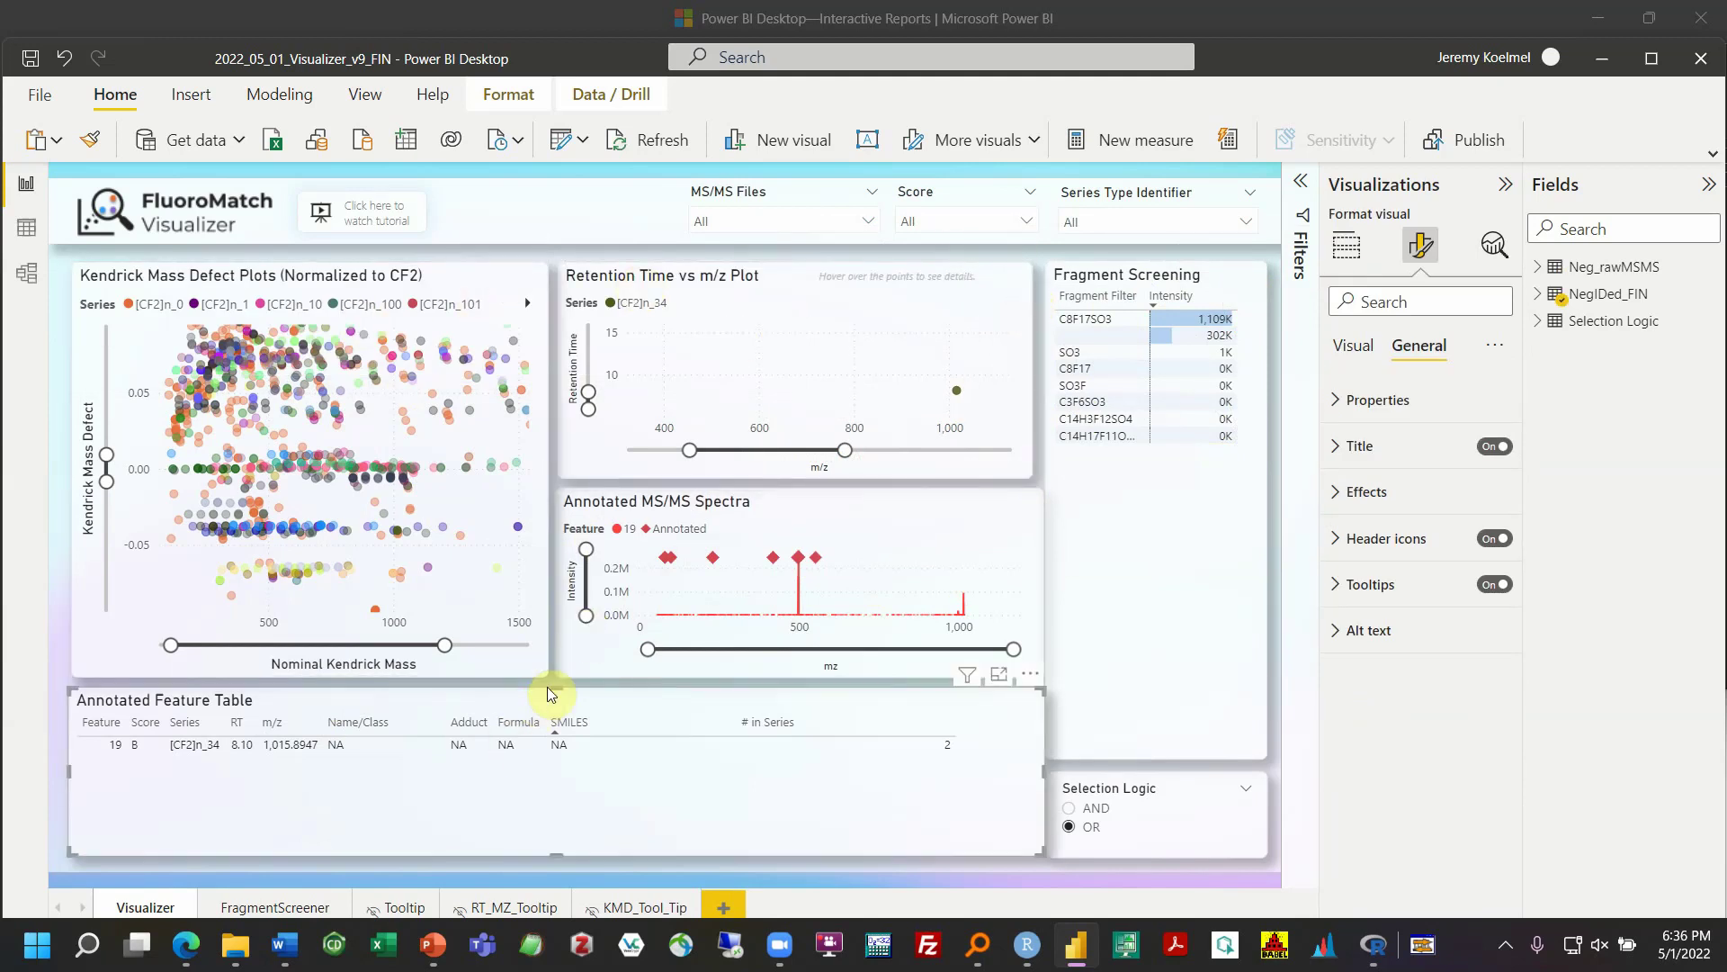
left_click(1148, 717)
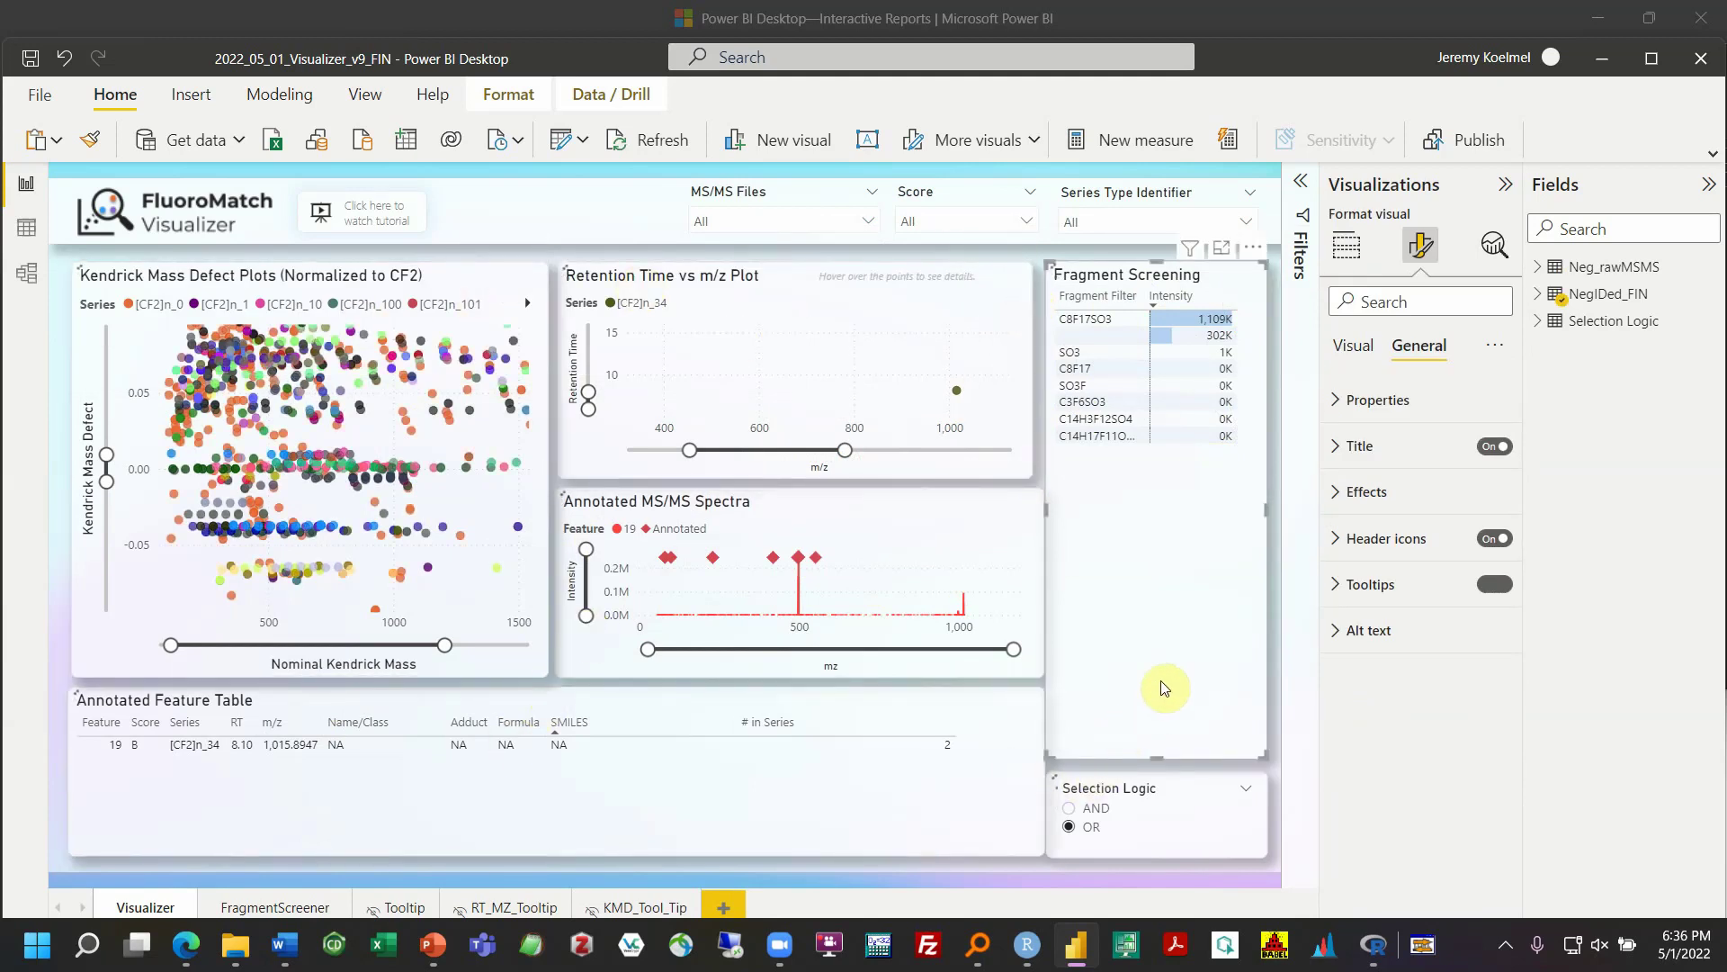
left_click(1160, 680)
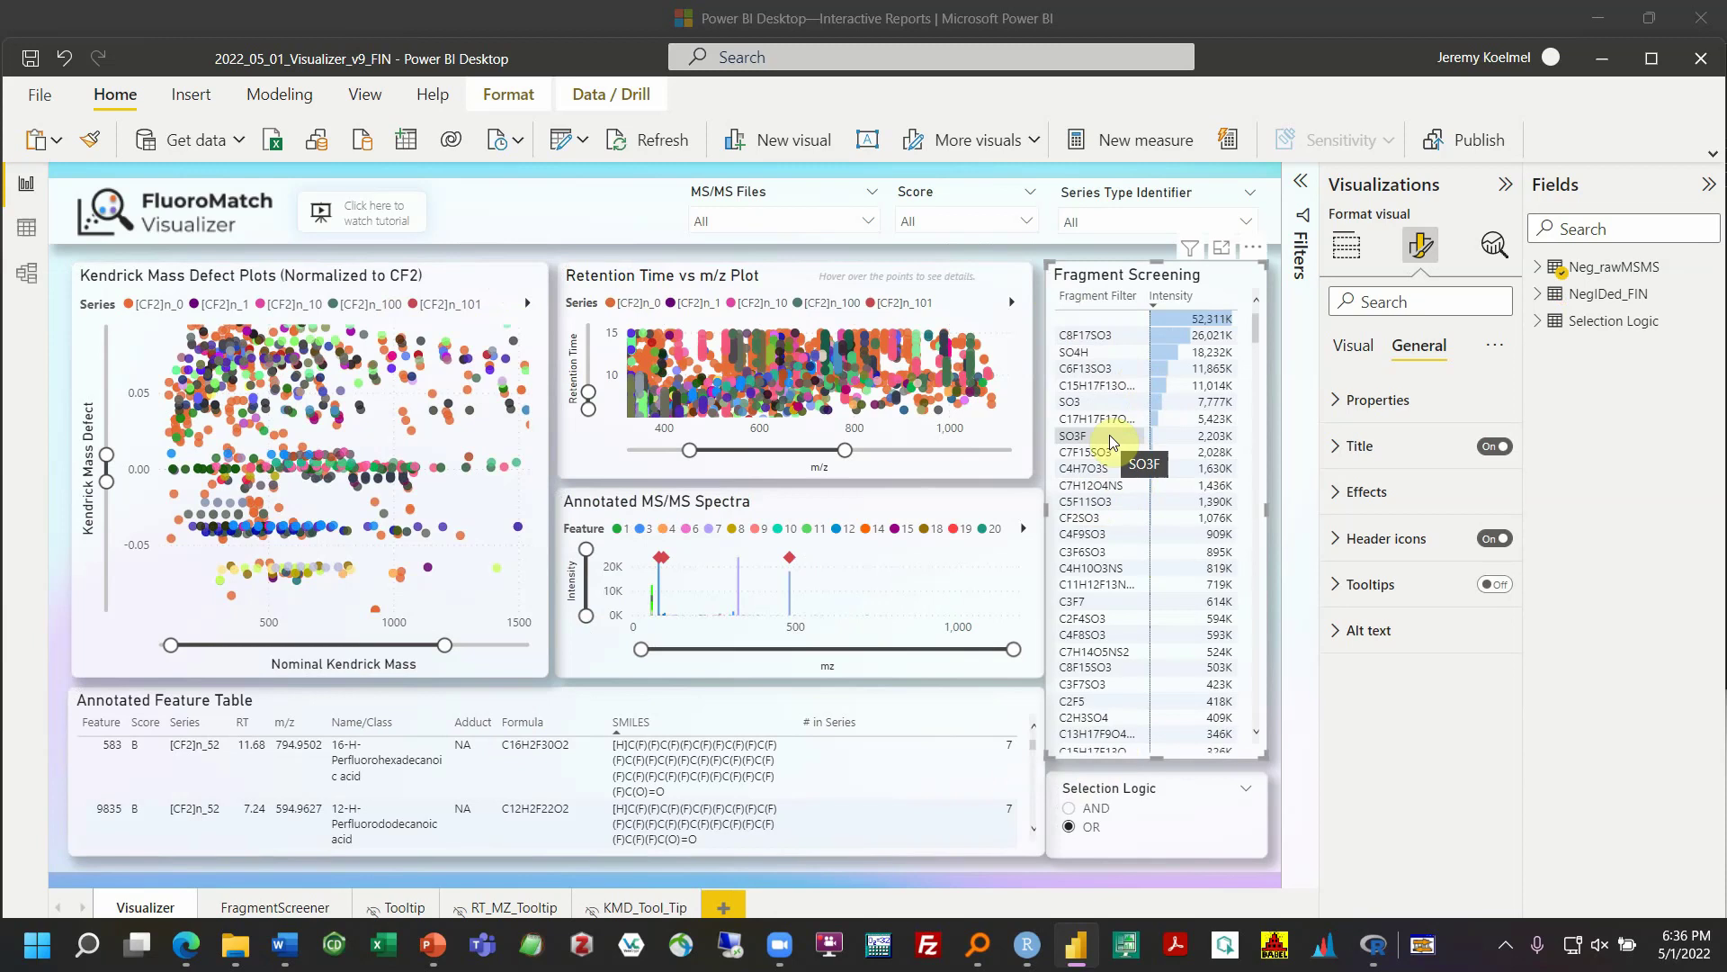
scroll(1109, 434, "down", 2)
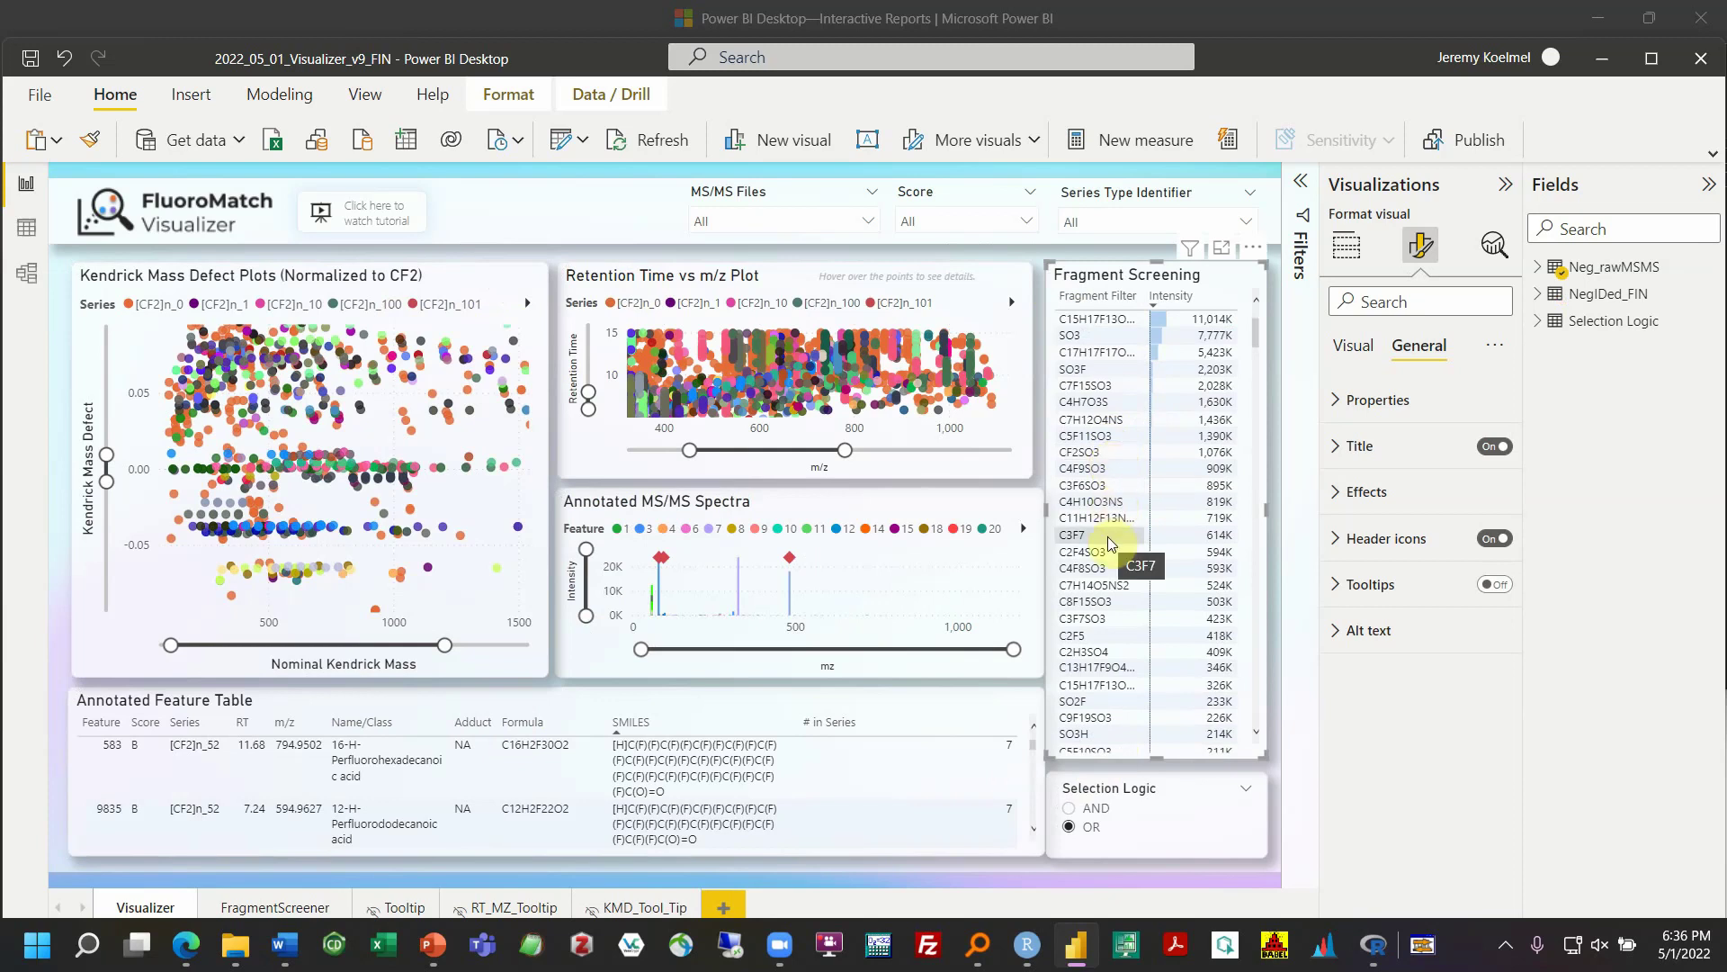
scroll(1111, 640, "down", 2)
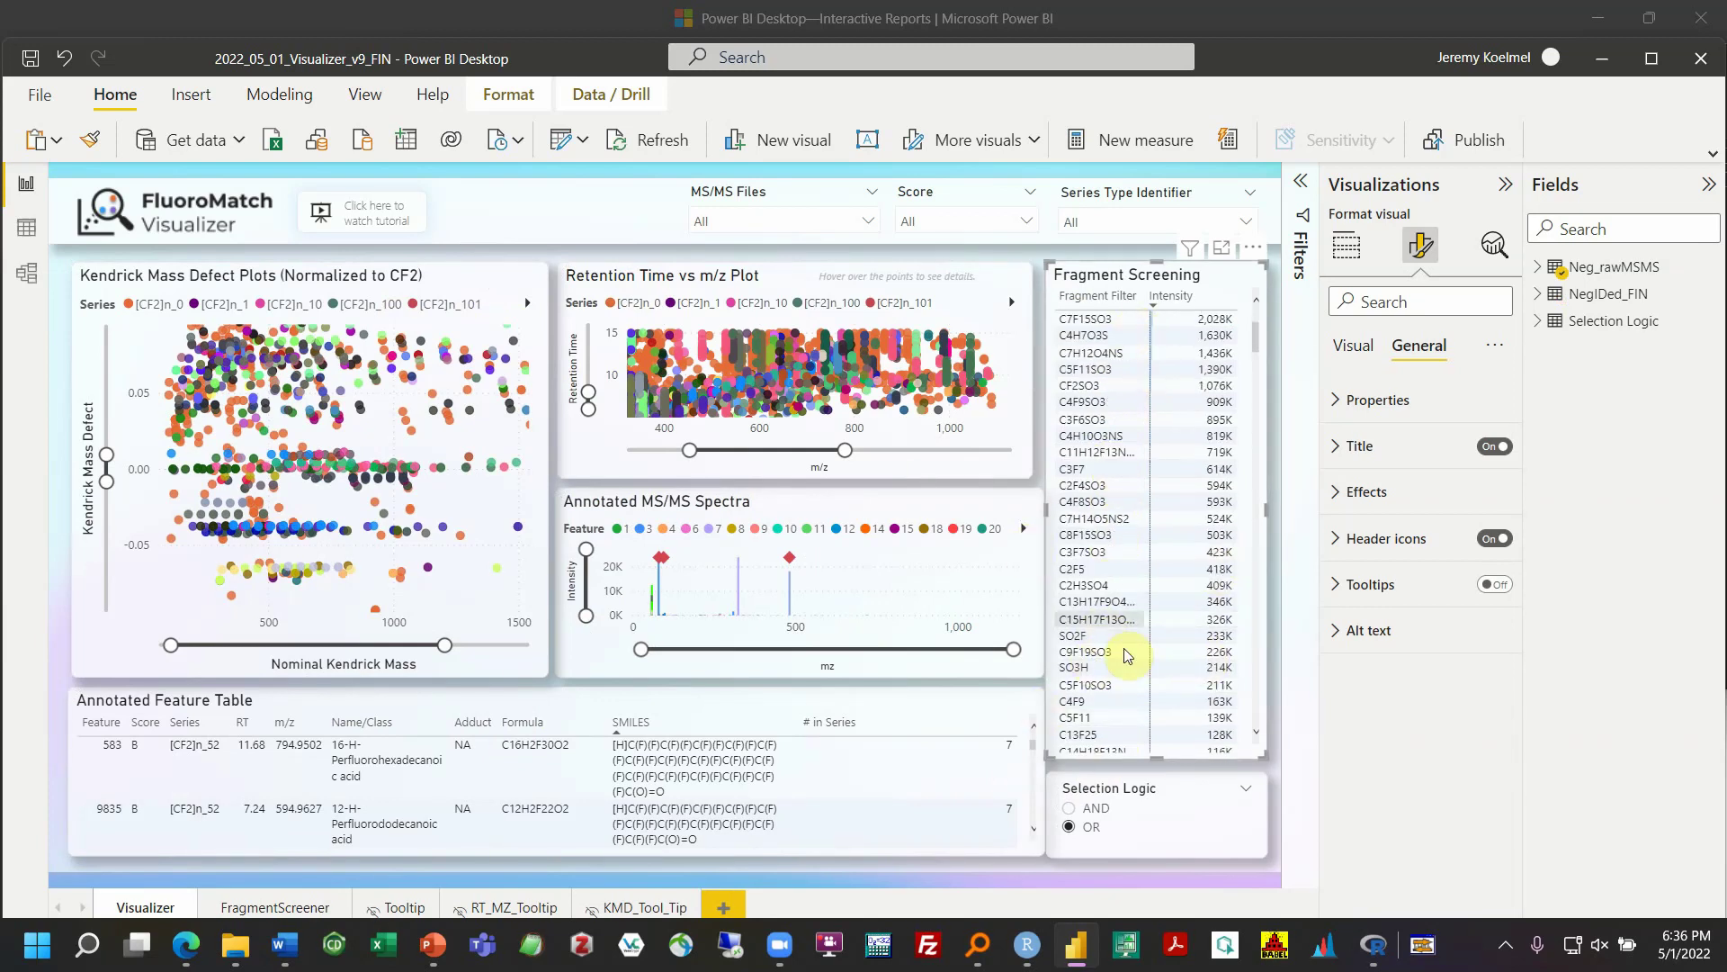
scroll(1110, 621, "up", 3)
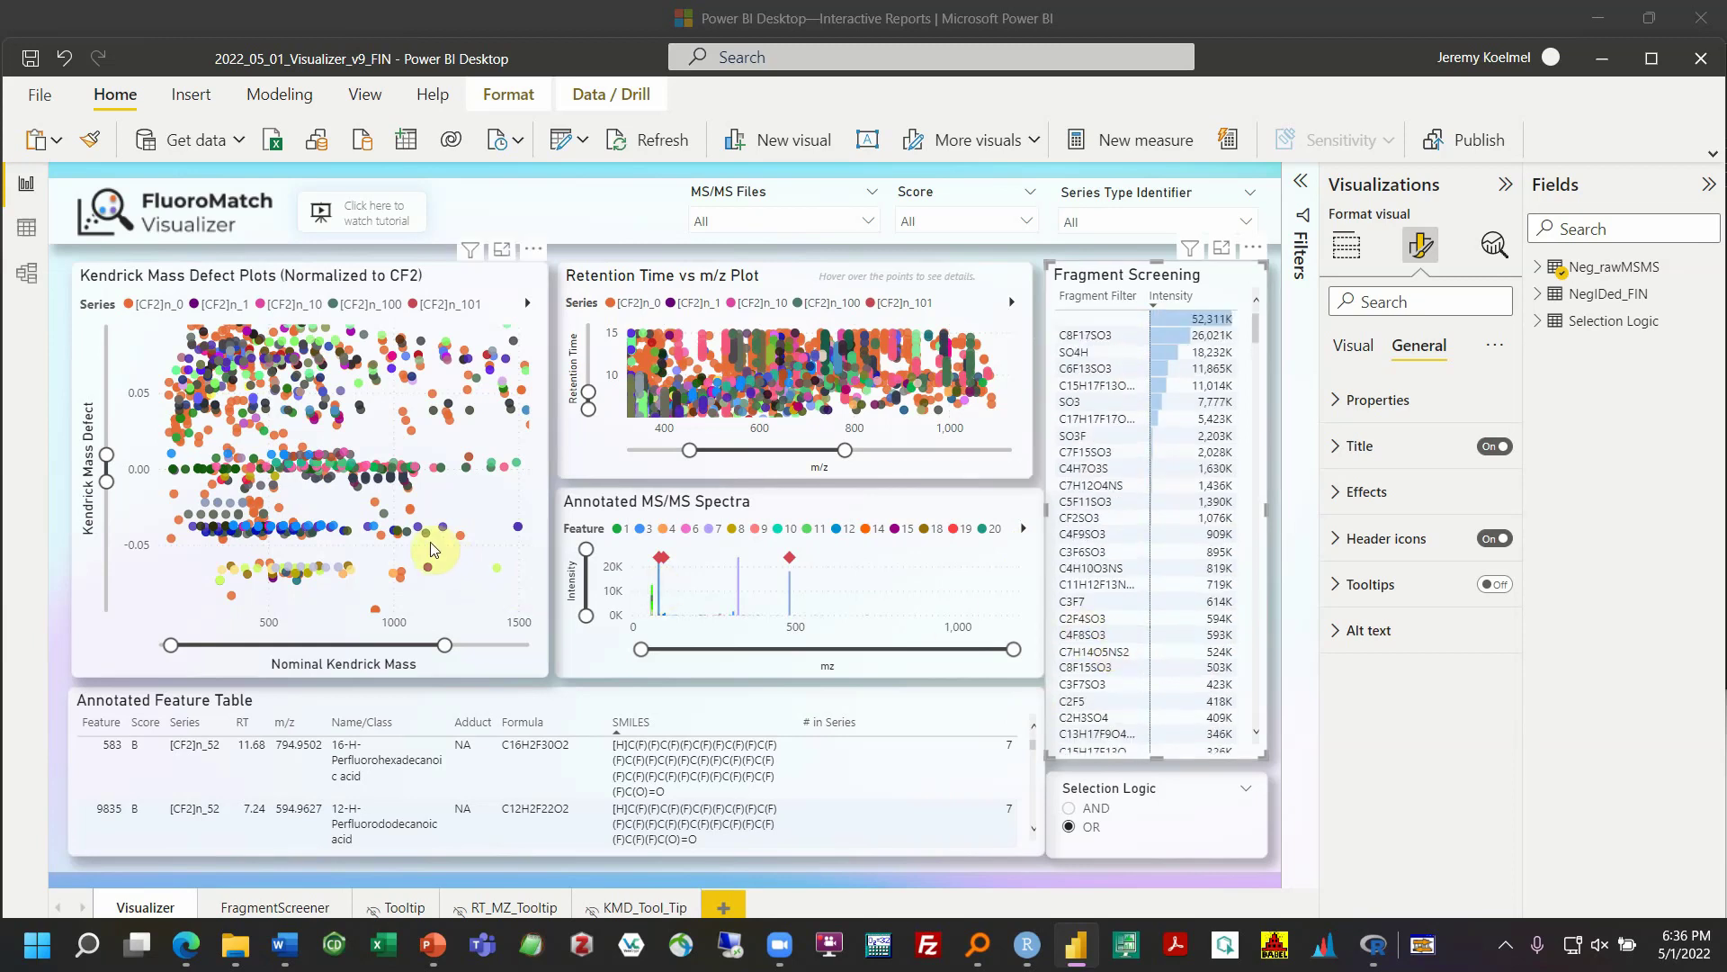
View and select a [CF2]n_35 PFSA-perfluoroalkyl feature in the Kendrick mass defect plot, and compare against the FragmentScreener page before returning to Visualizer
mouse_move(443, 534)
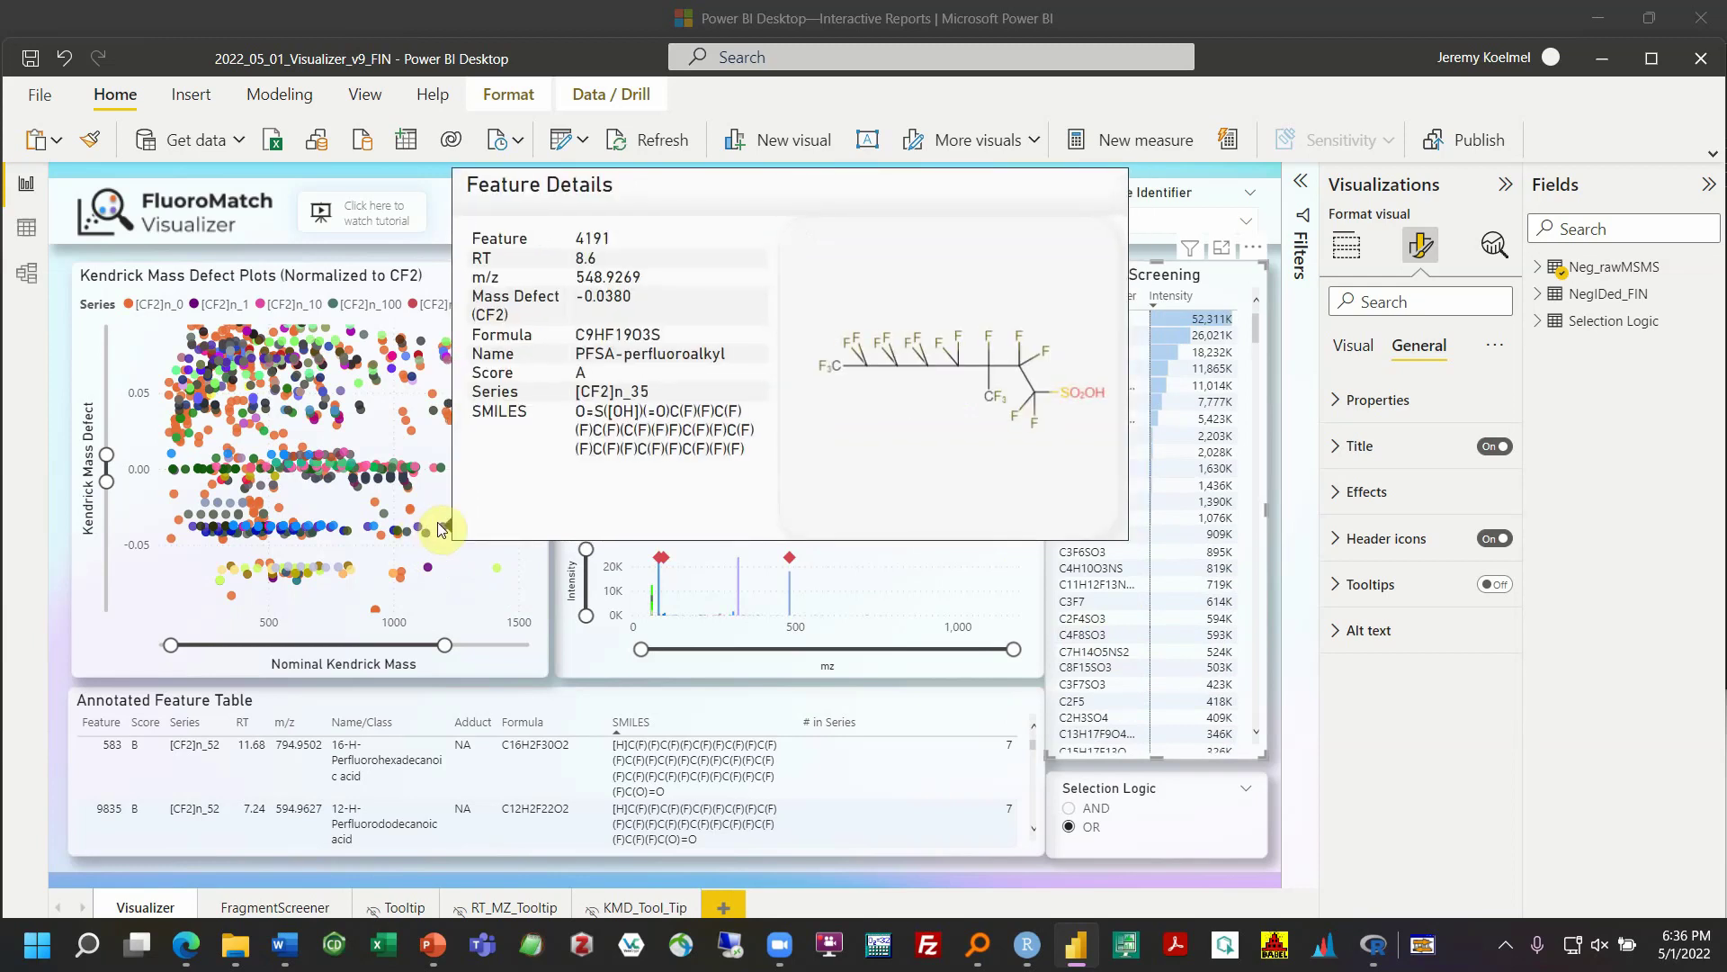
left_click(443, 532)
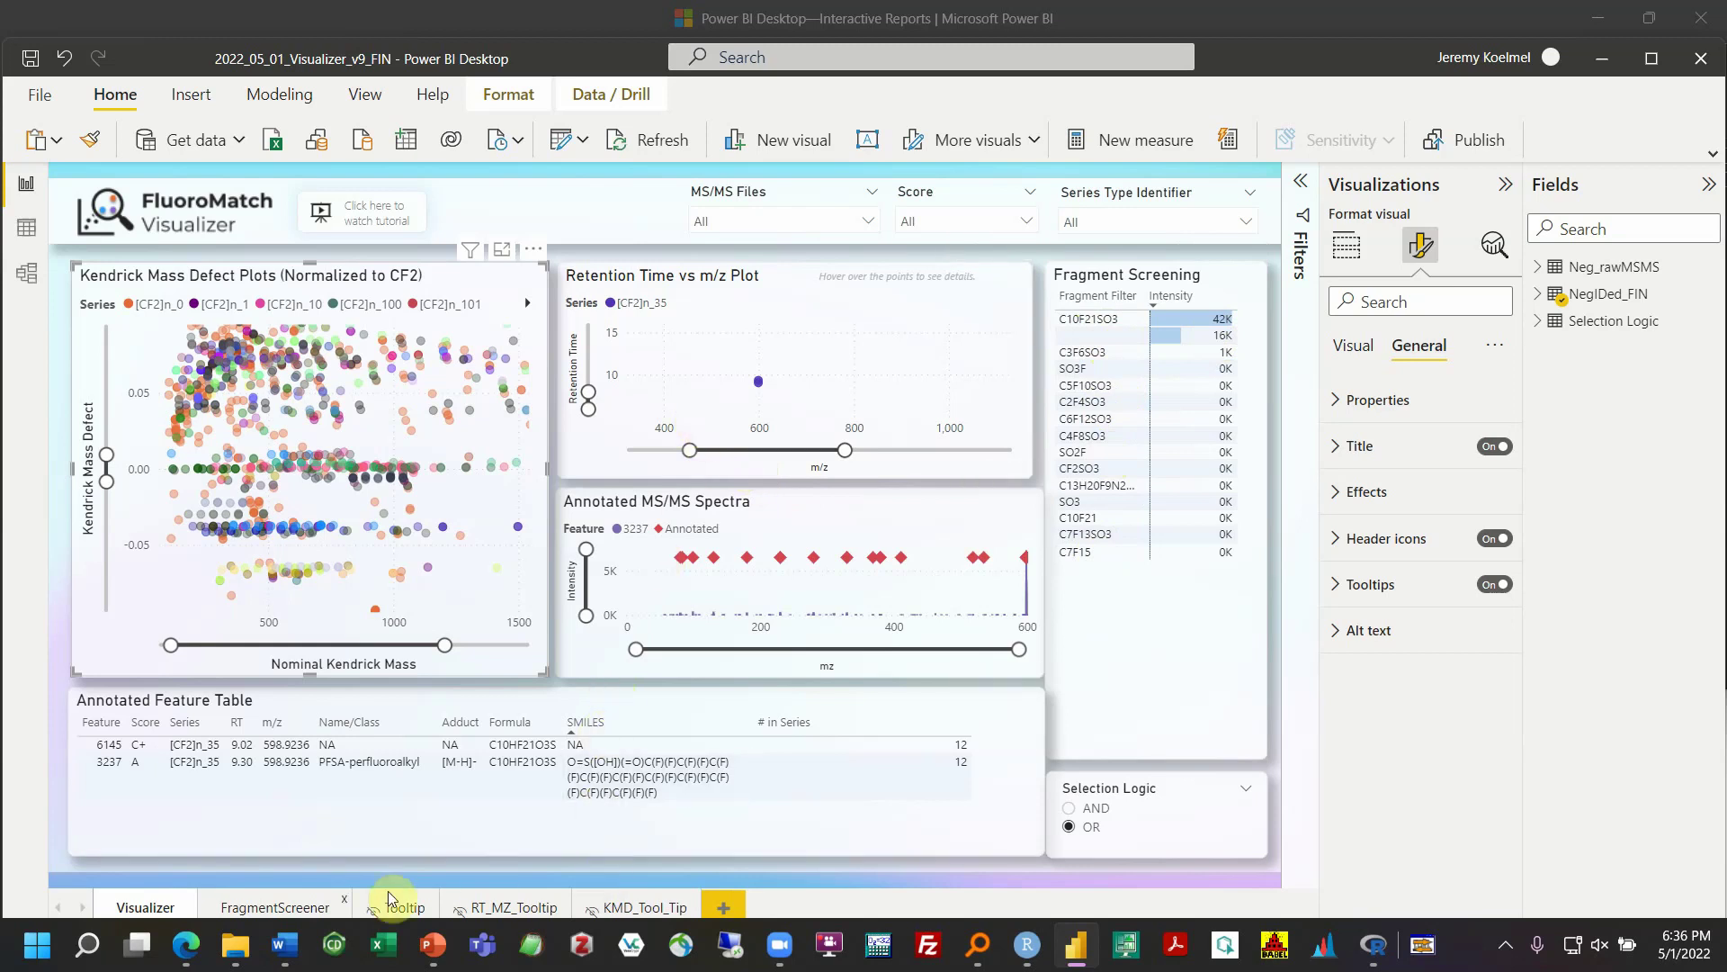
left_click(286, 909)
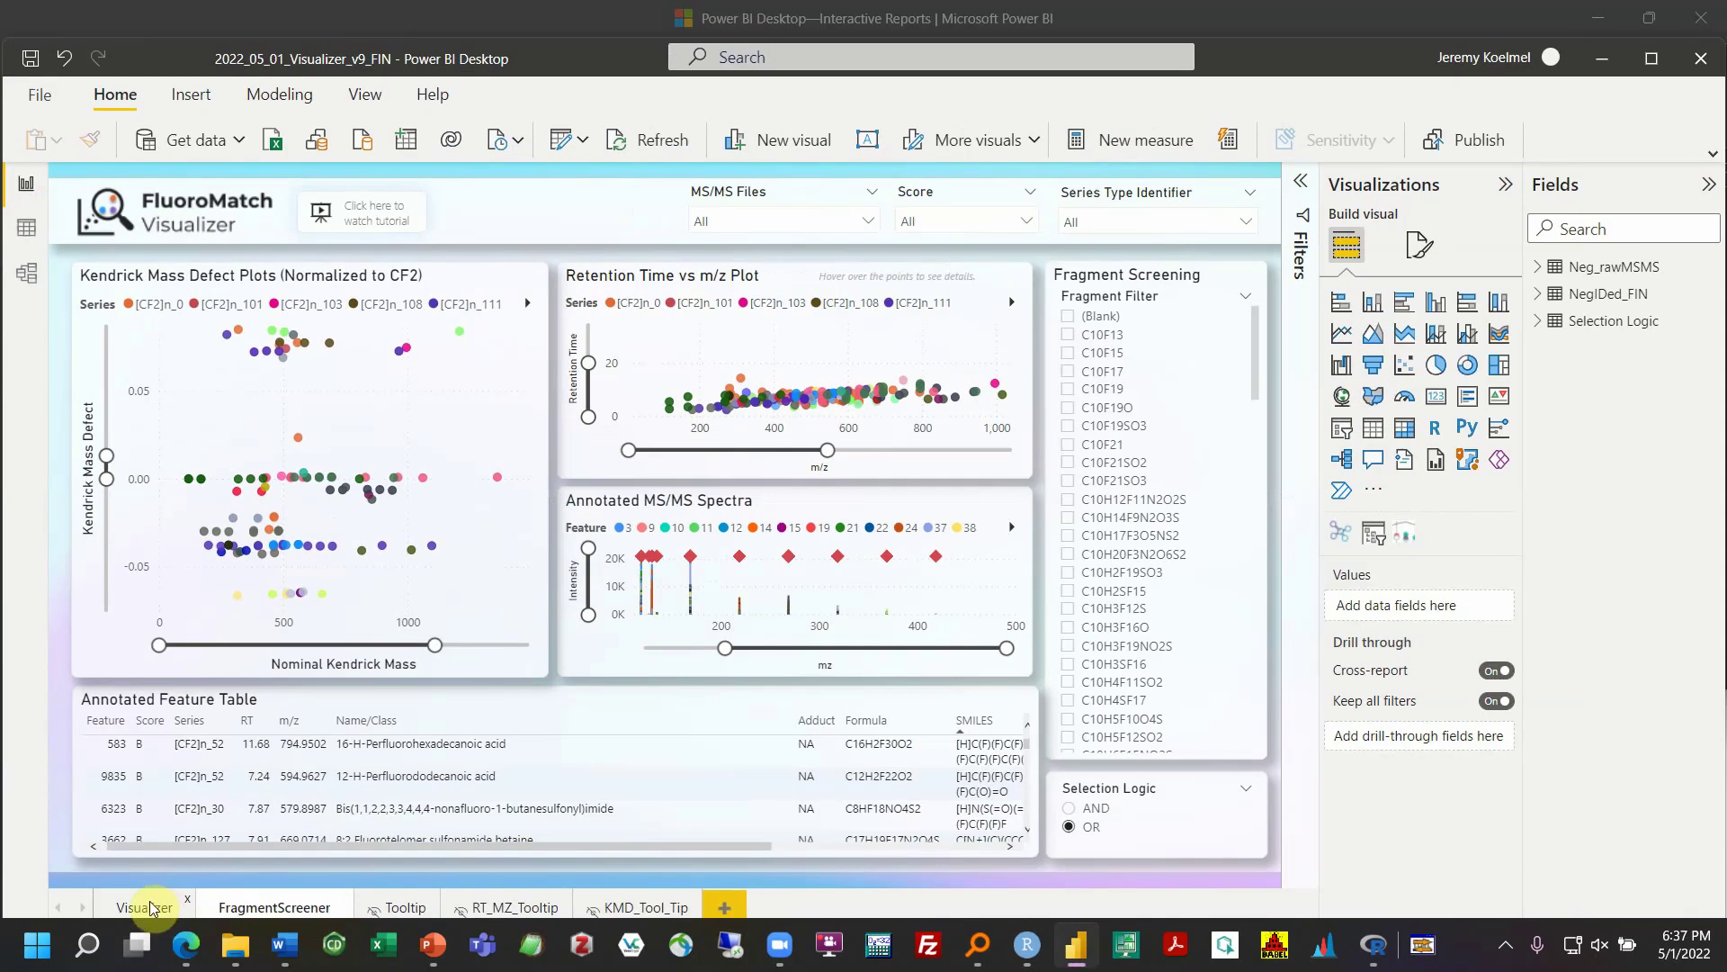
left_click(149, 899)
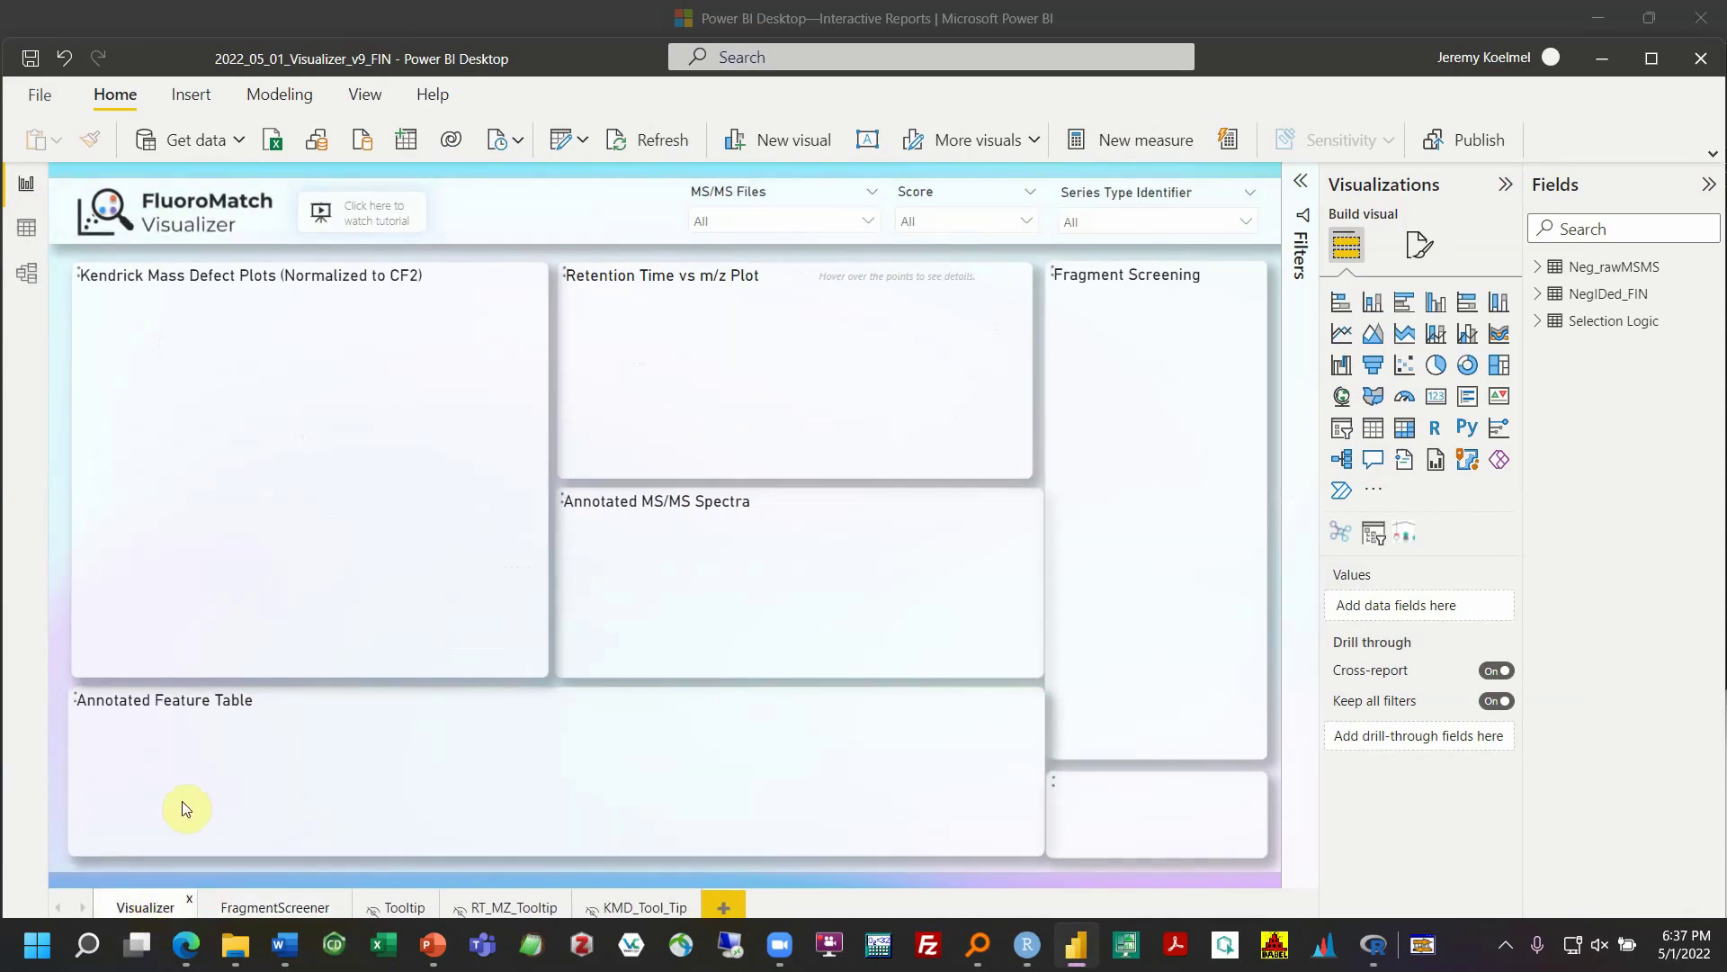
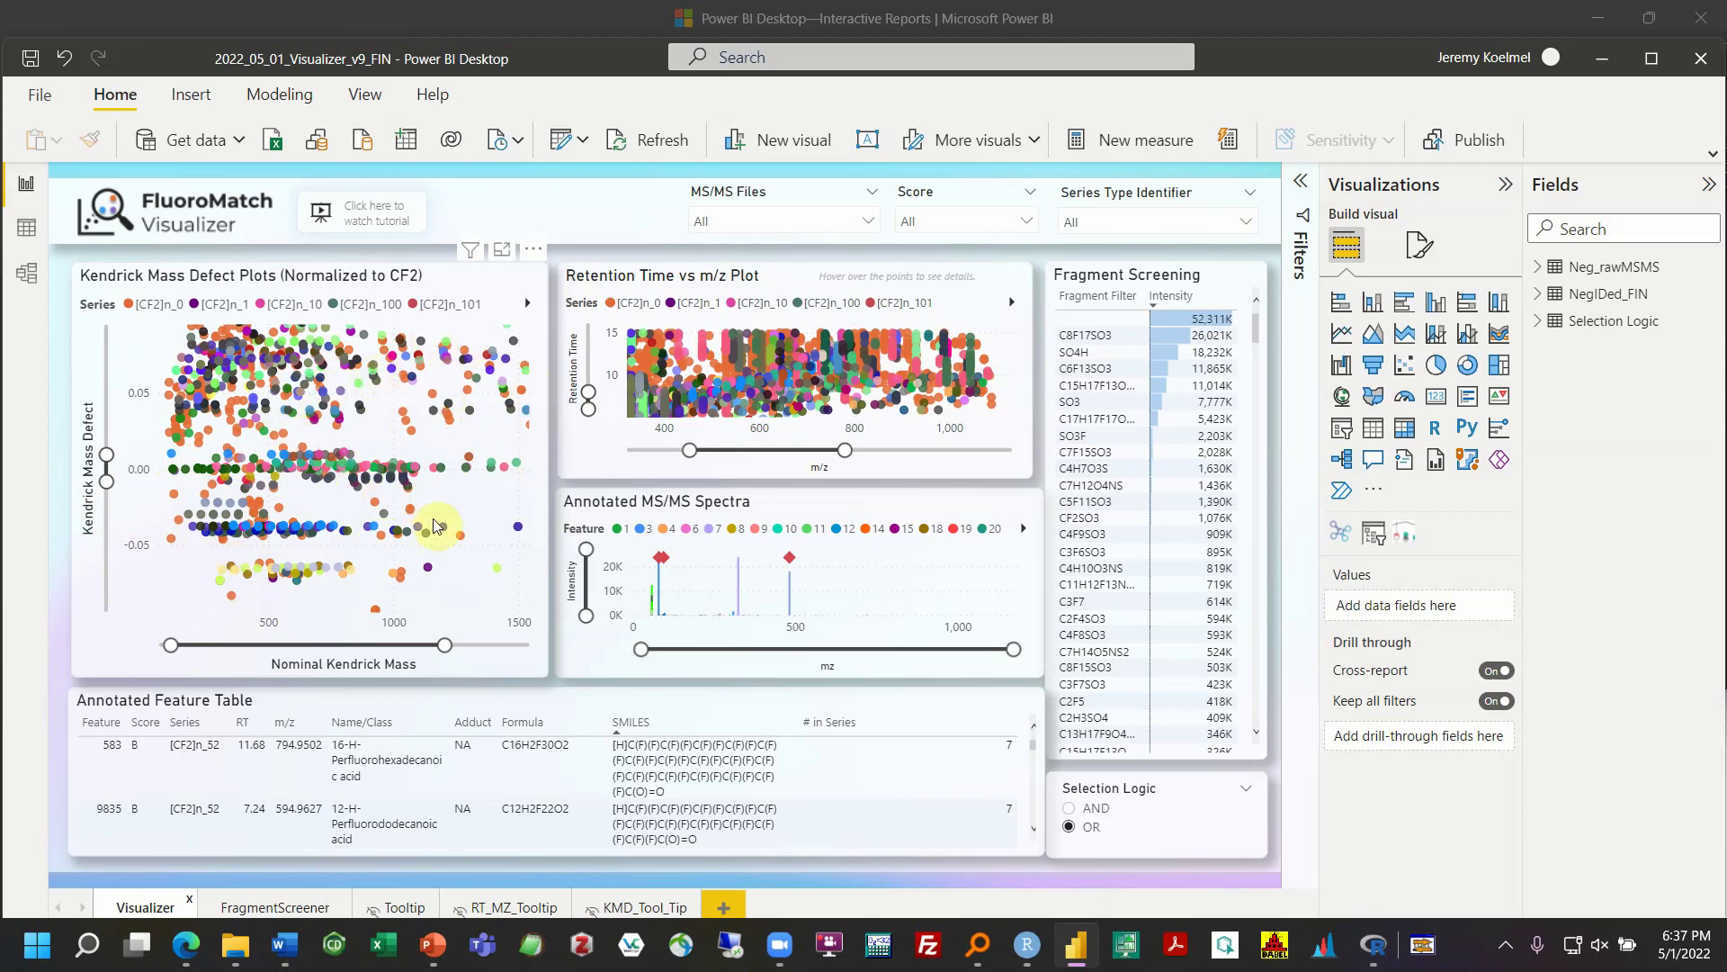
Highlight the [CF2]n_100 series in the Kendrick mass defect plot, clear it, and highlight the [CF2]n_0 series instead
mouse_move(269, 412)
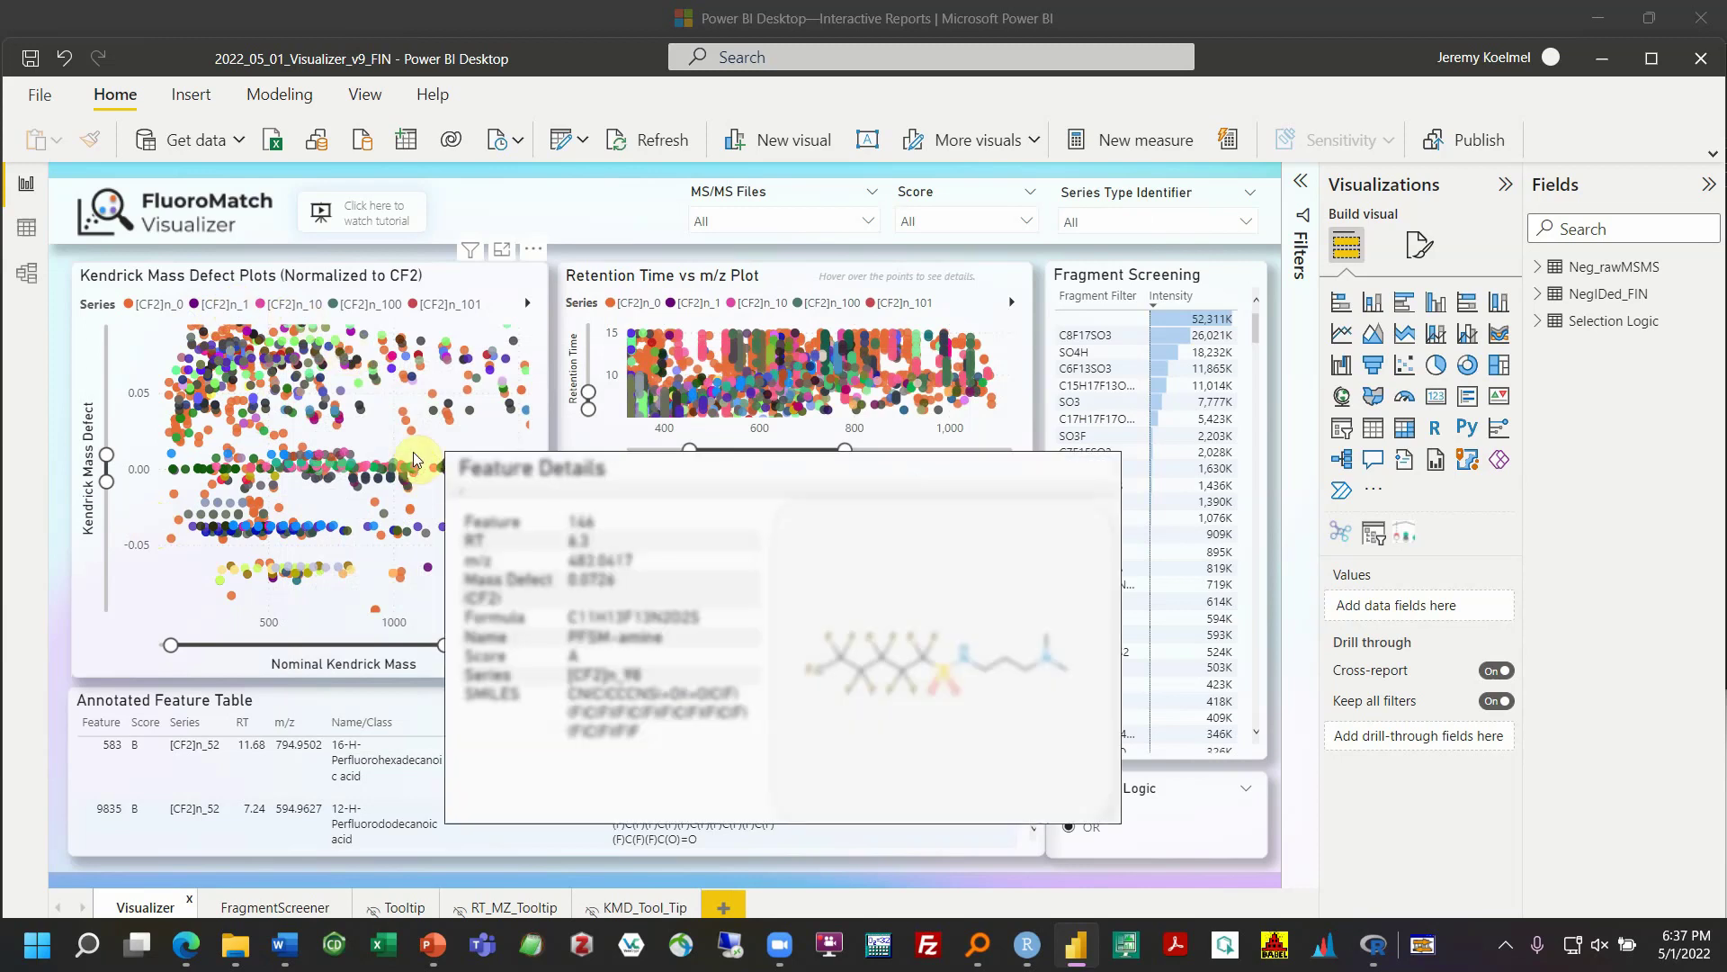
left_click(335, 304)
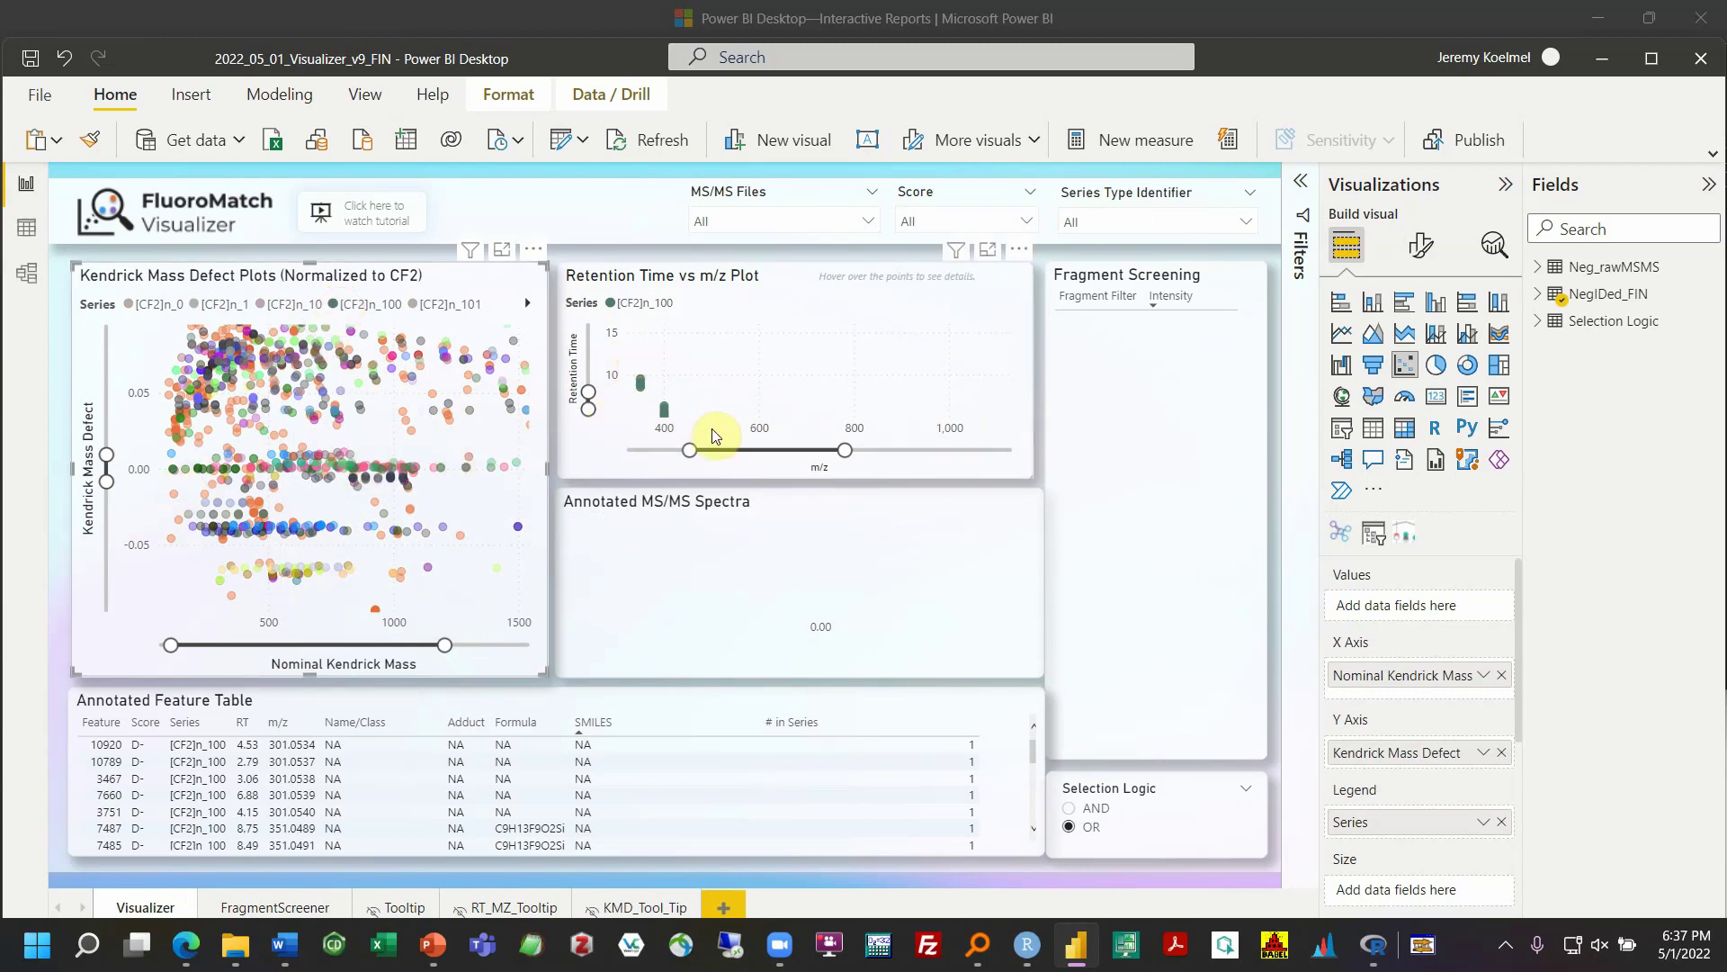
left_click(597, 455)
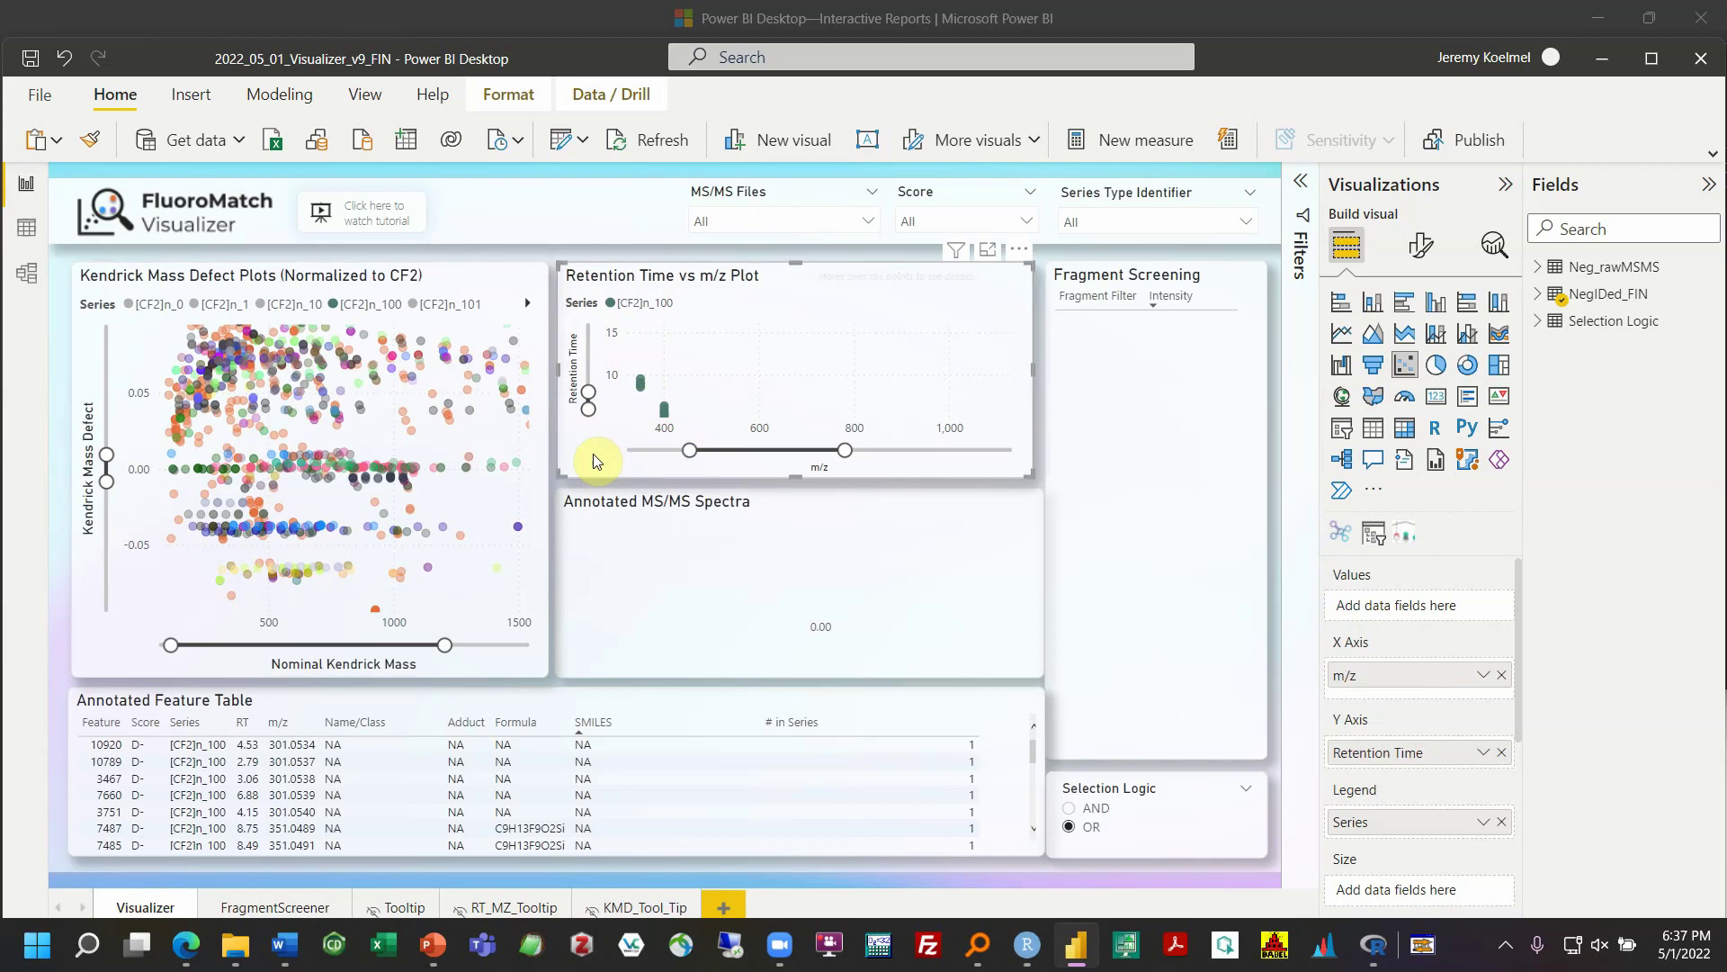
left_click(540, 502)
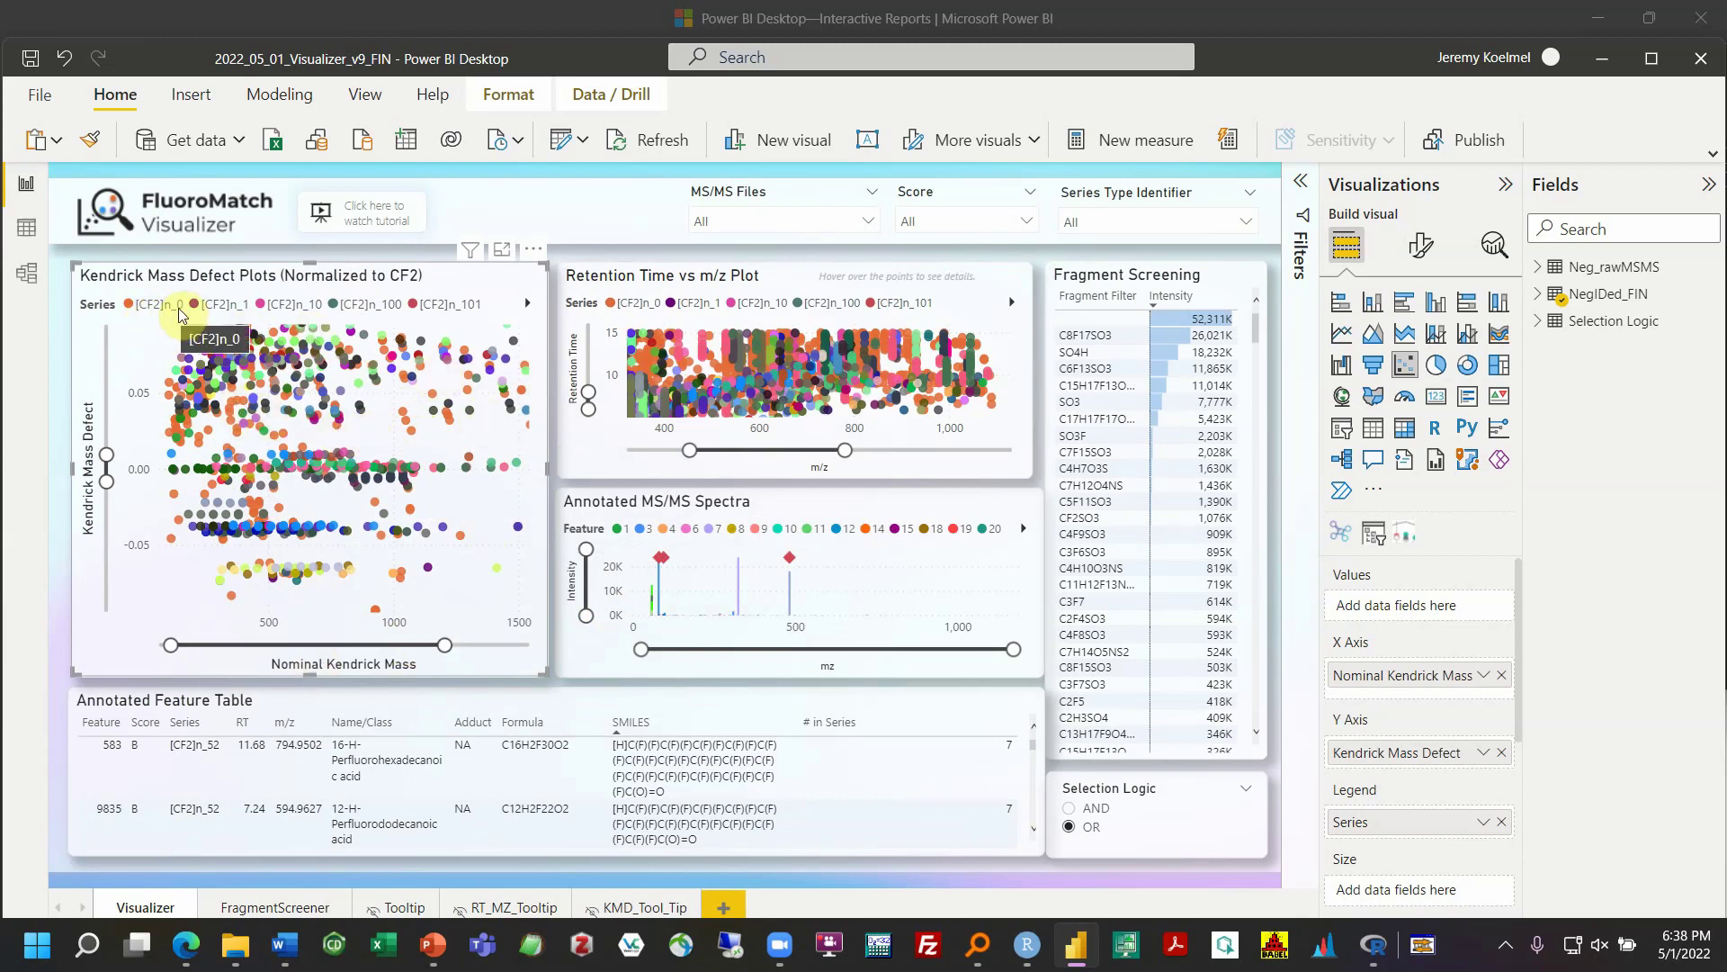
left_click(130, 310)
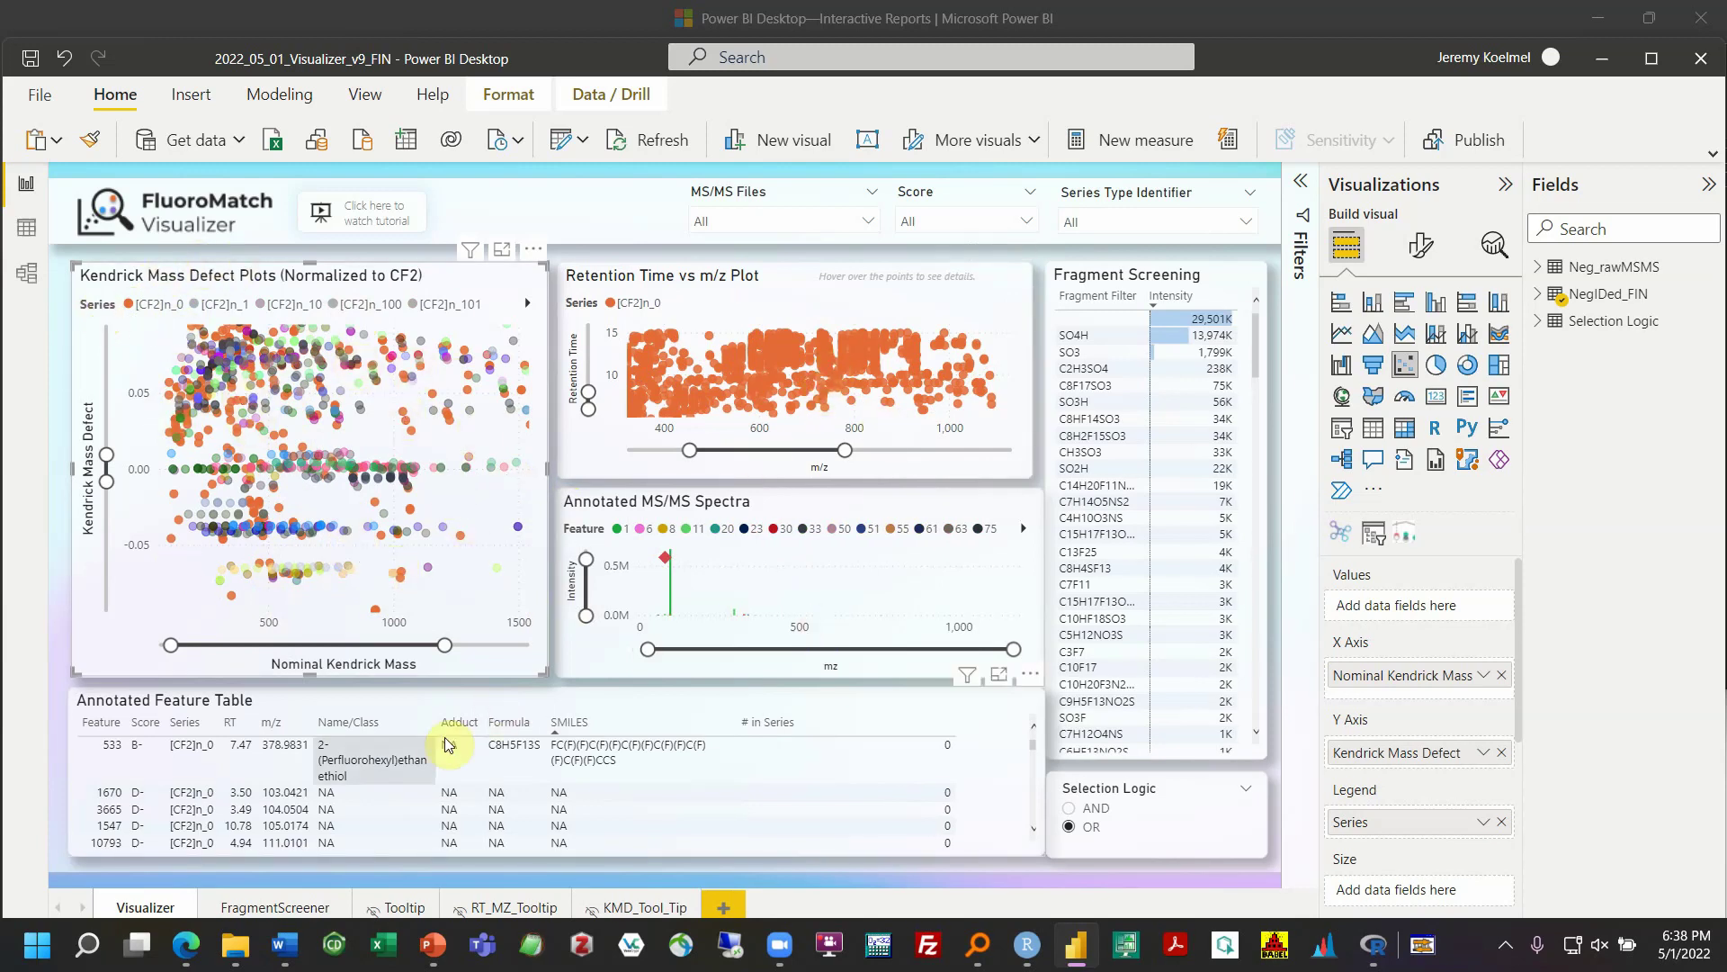
Compare the Visualizer and FragmentScreener pages, and narrow the retention time axis range of FragmentScreener's Retention Time vs m/z Plot
left_click(275, 908)
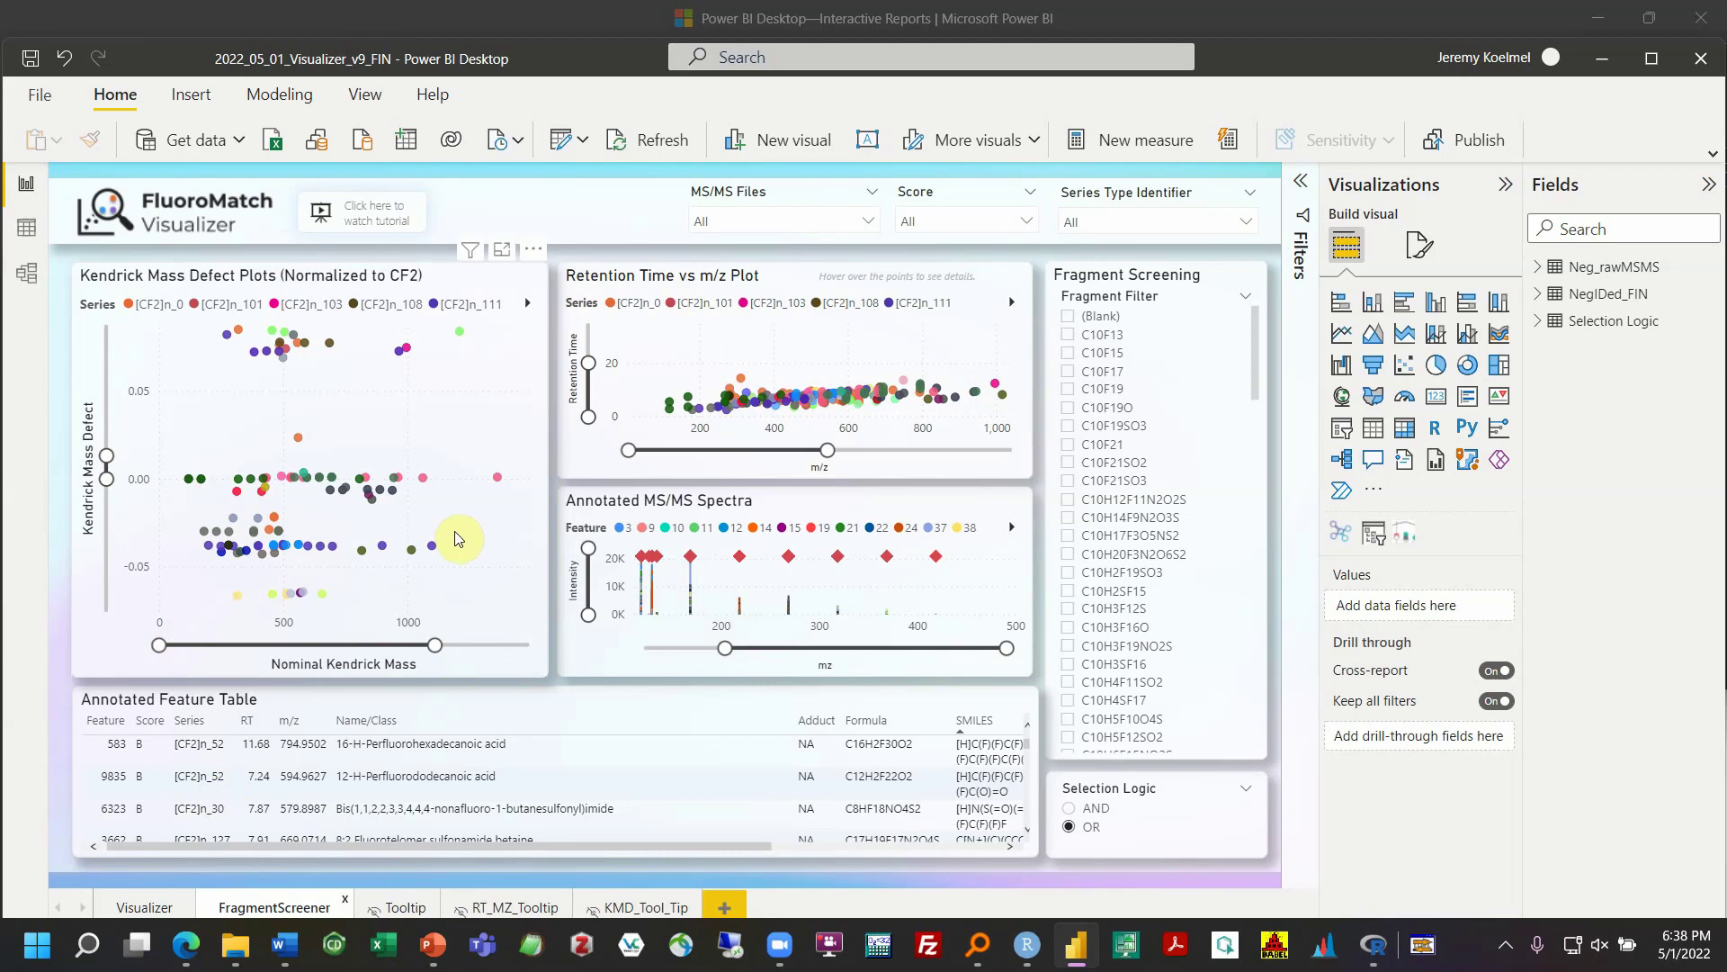
left_click(144, 906)
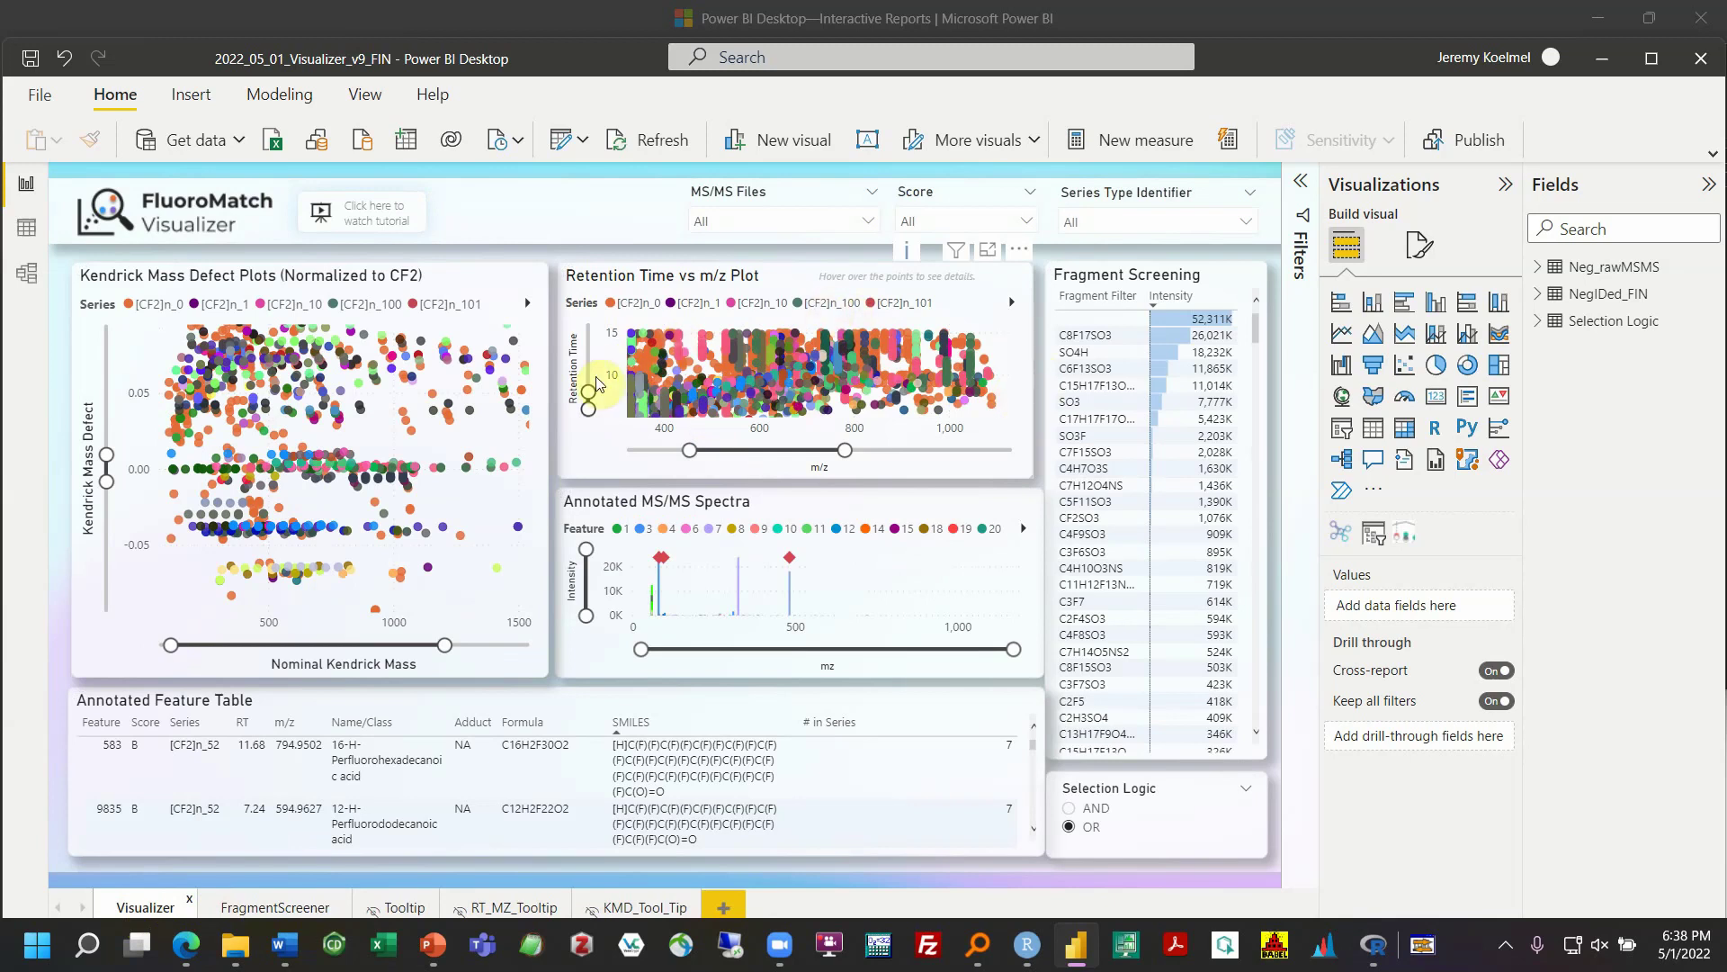
left_click(273, 909)
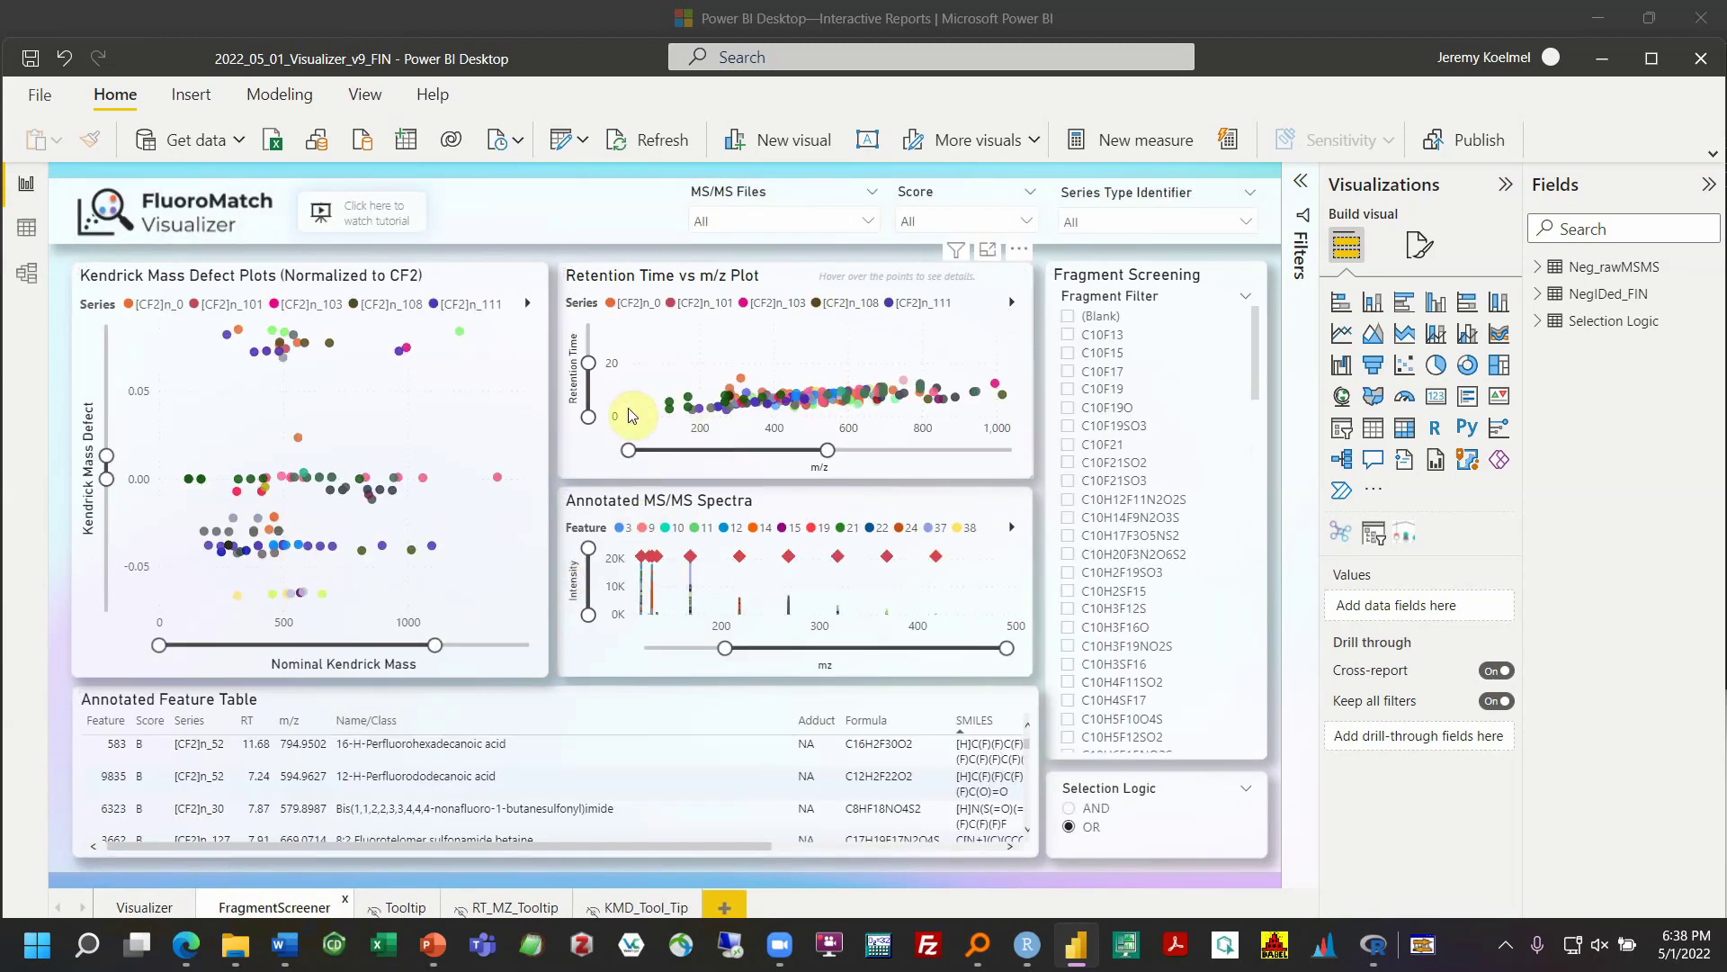
left_click_drag(588, 363, 582, 389)
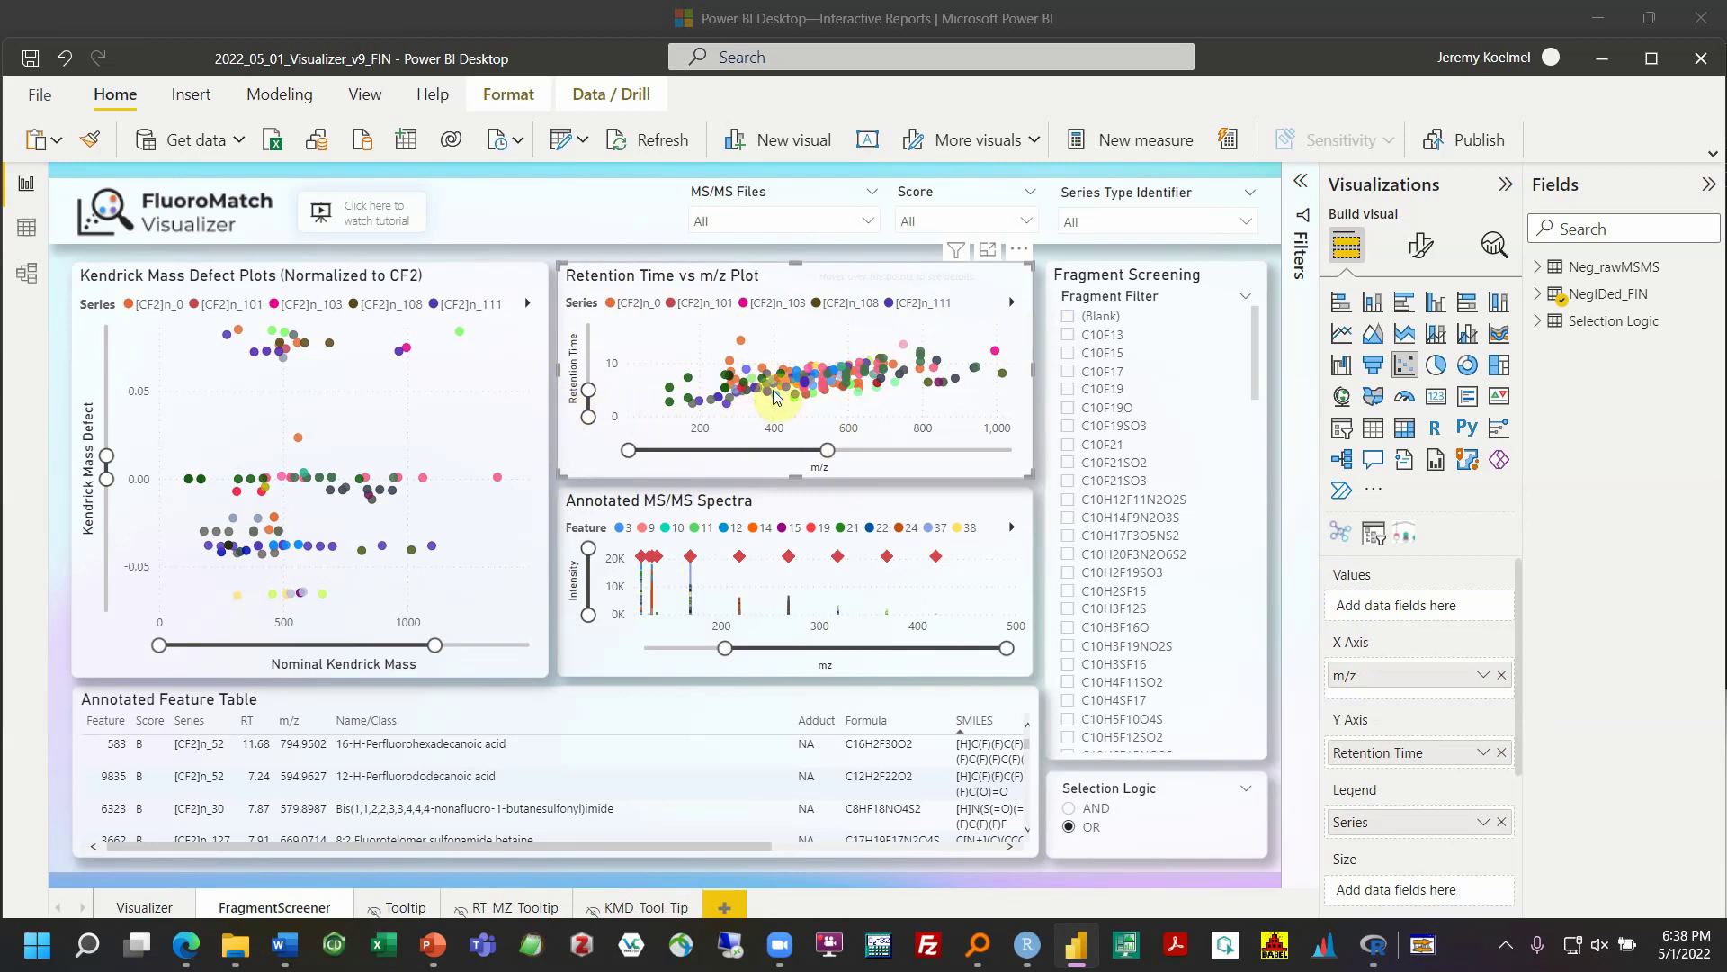
Highlight the [CF2]n_103 series on the FragmentScreener page, and filter the Visualizer page to [CF2]n_103 by Series Type Identifier, searching for 103
left_click(275, 305)
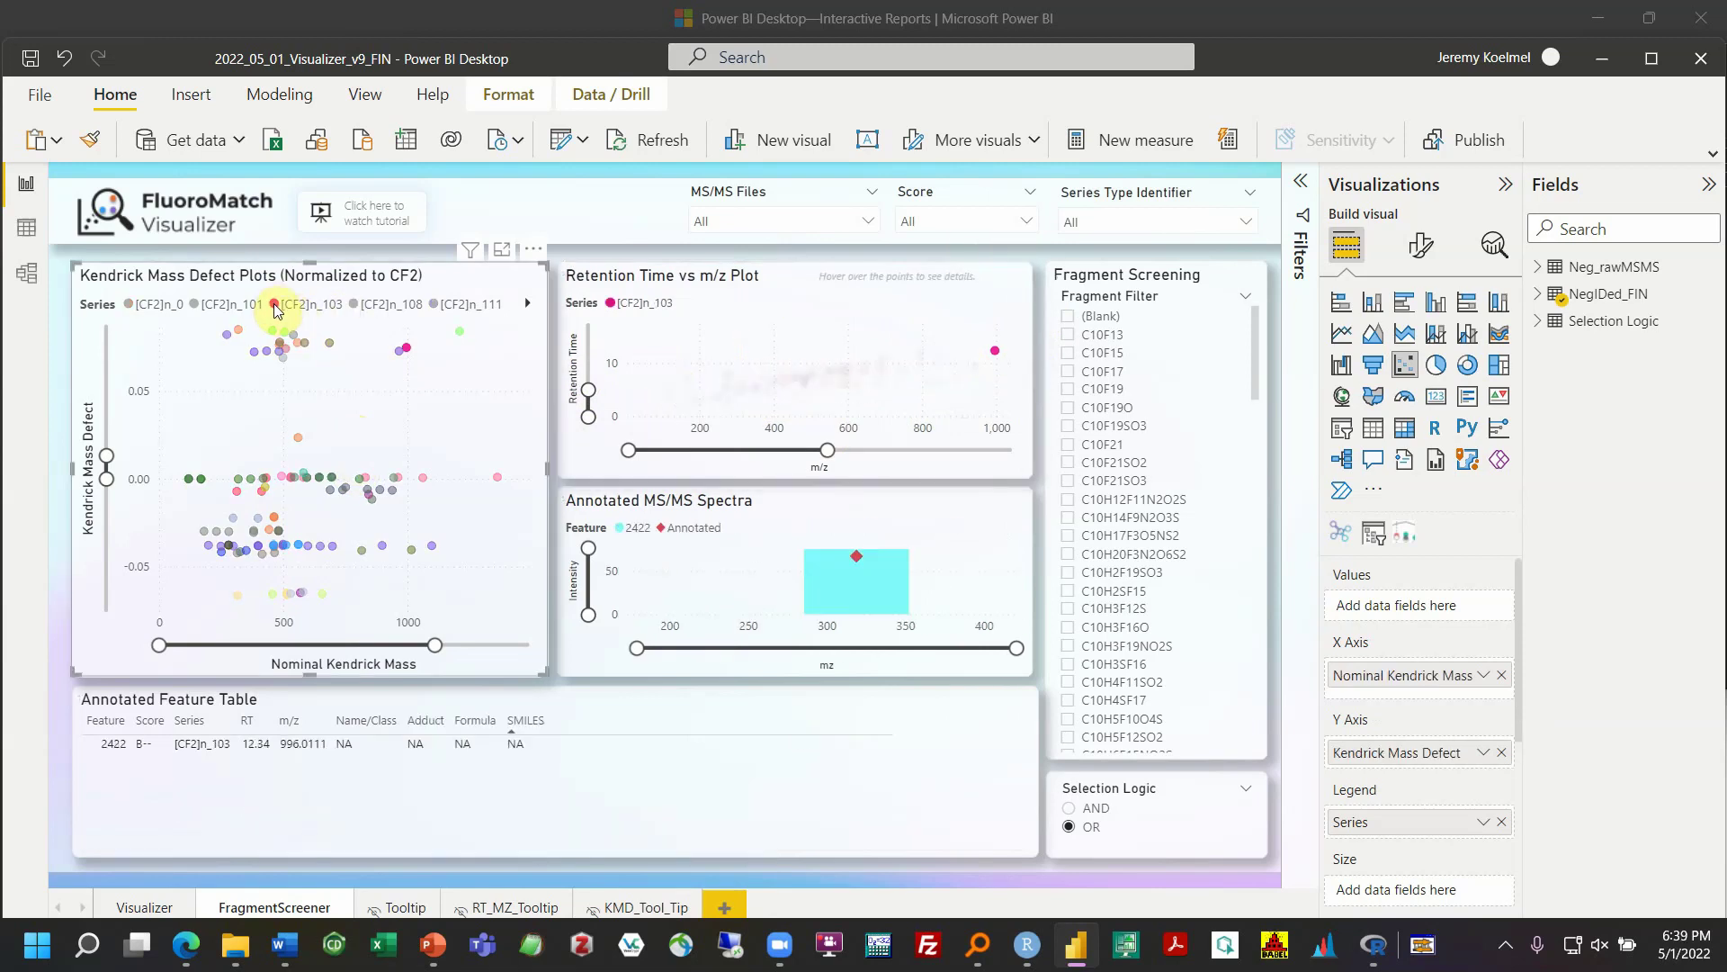
left_click(1150, 225)
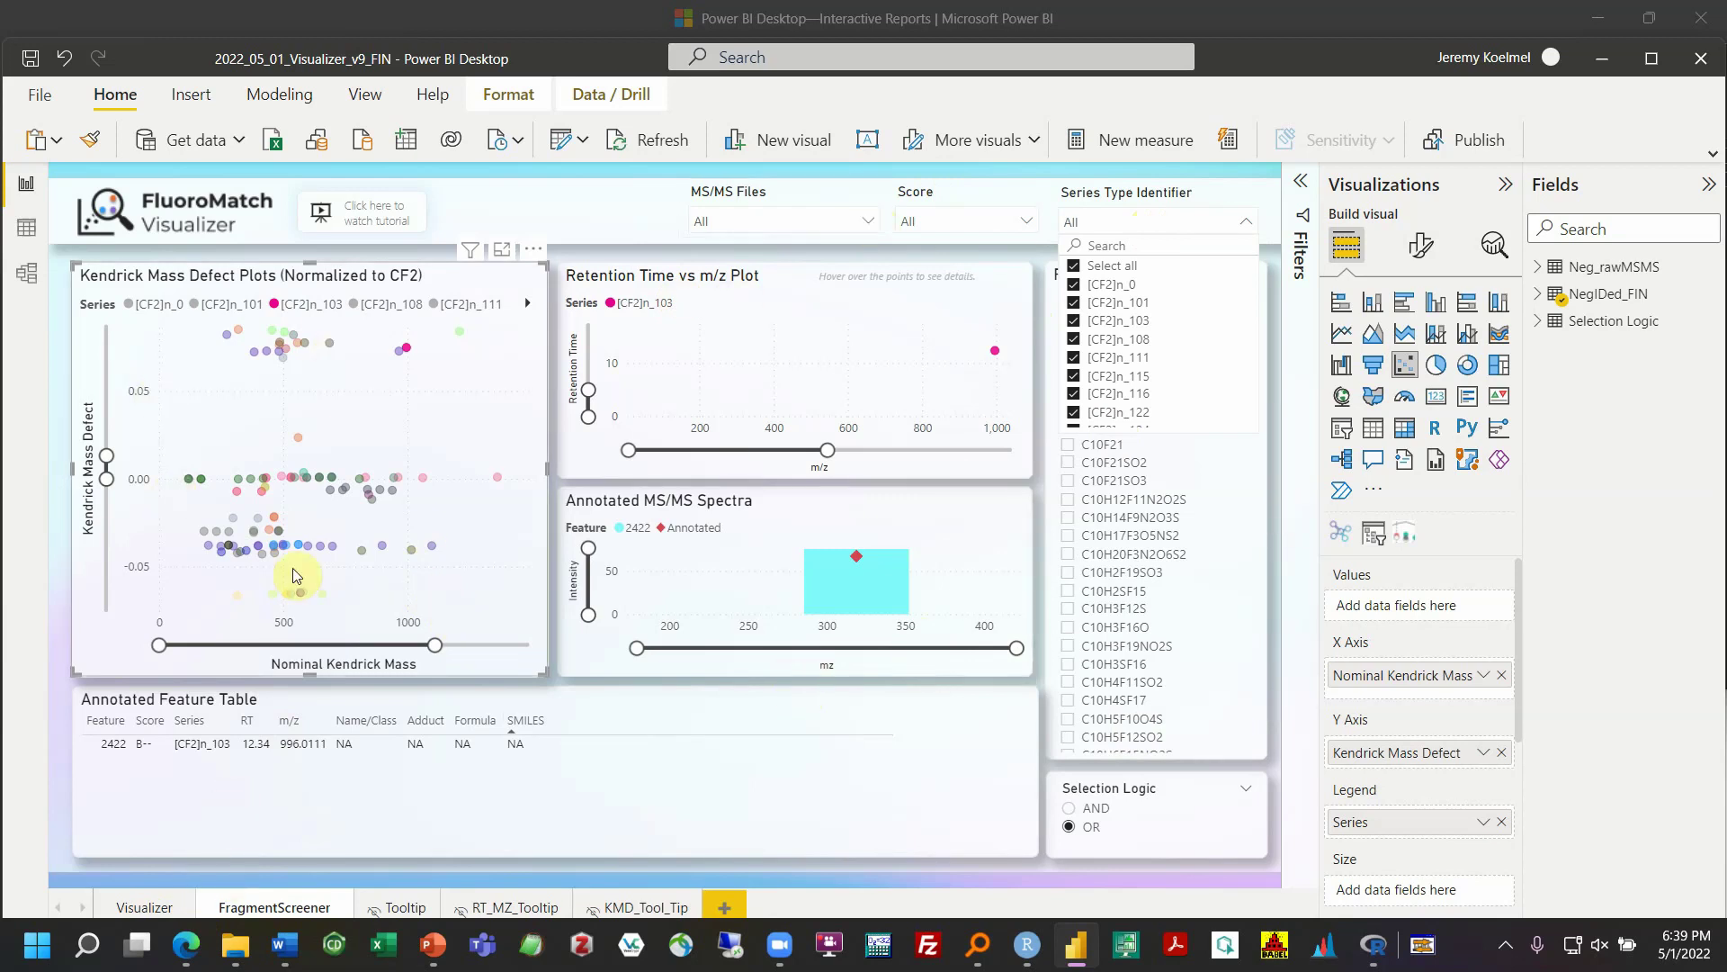
left_click(154, 914)
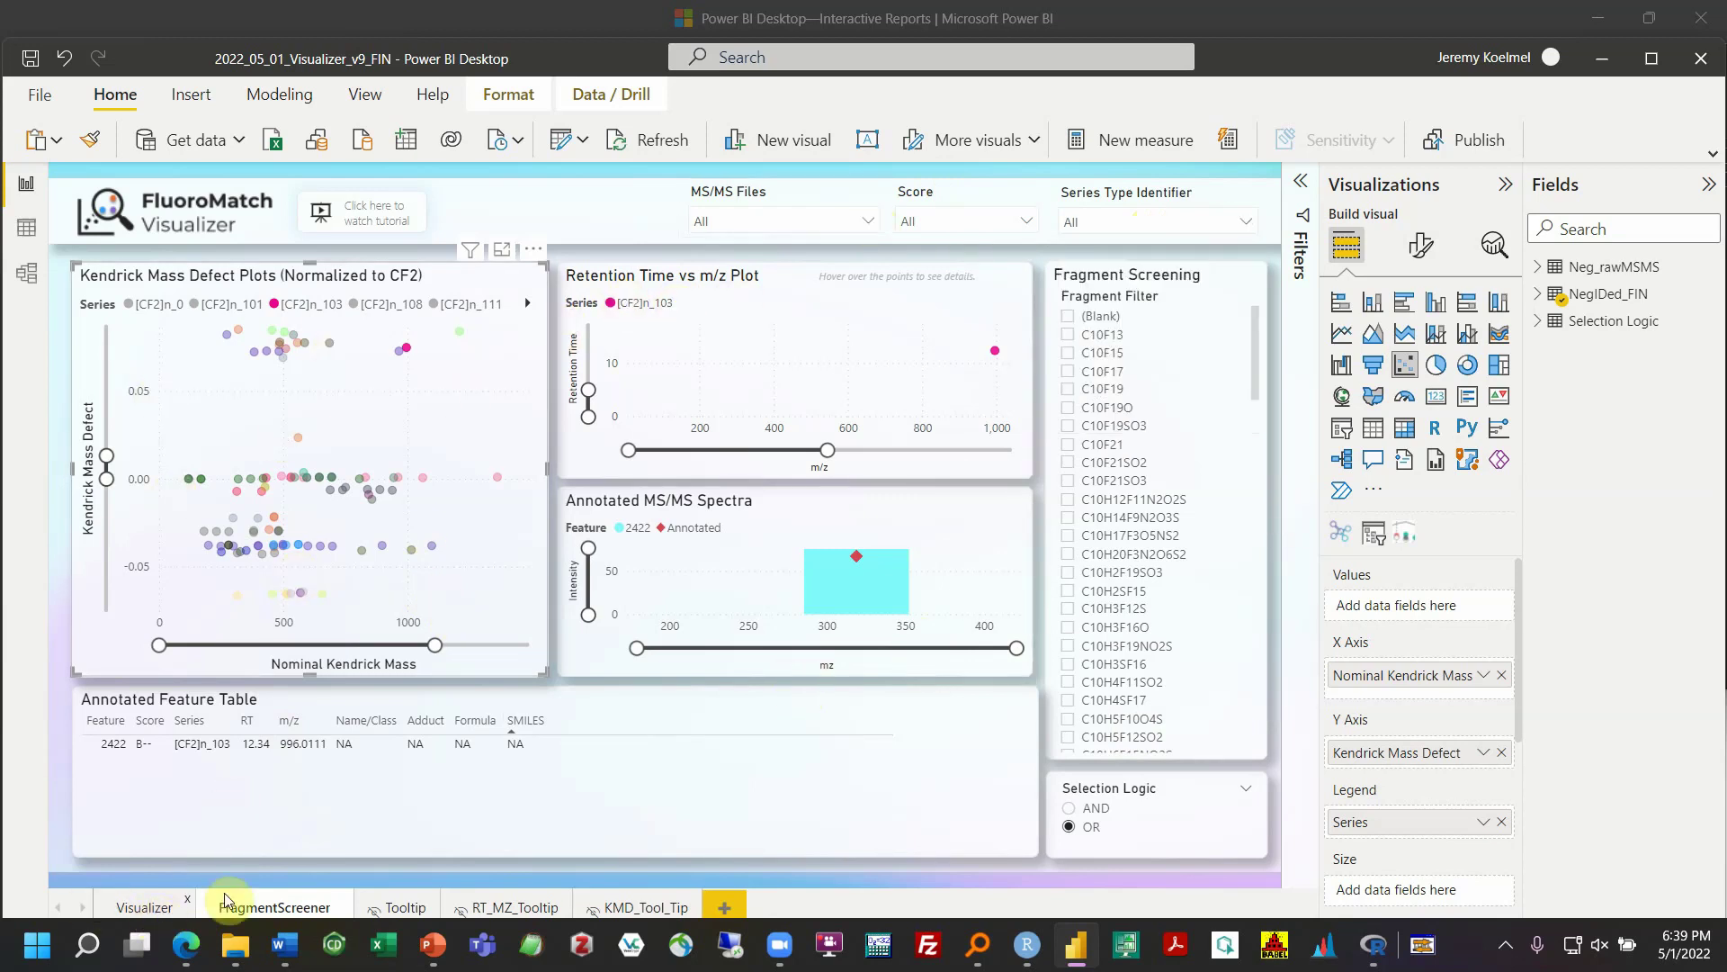
left_click(1149, 225)
double_click(1099, 243)
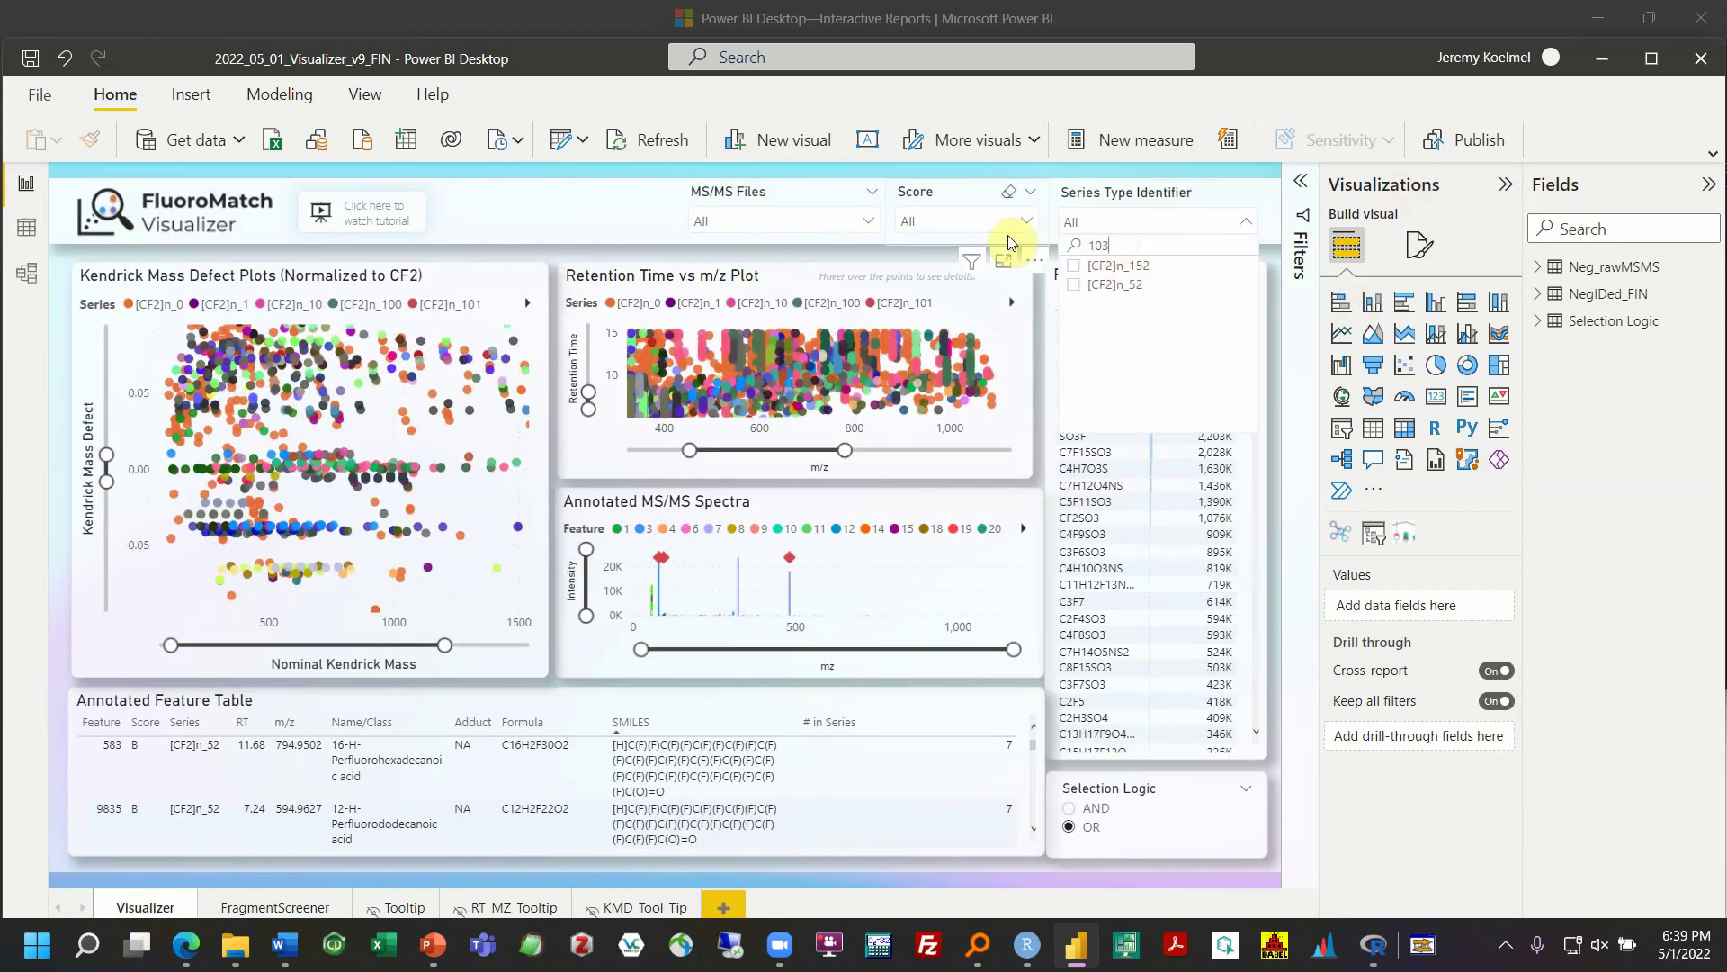
type("103")
left_click(1073, 267)
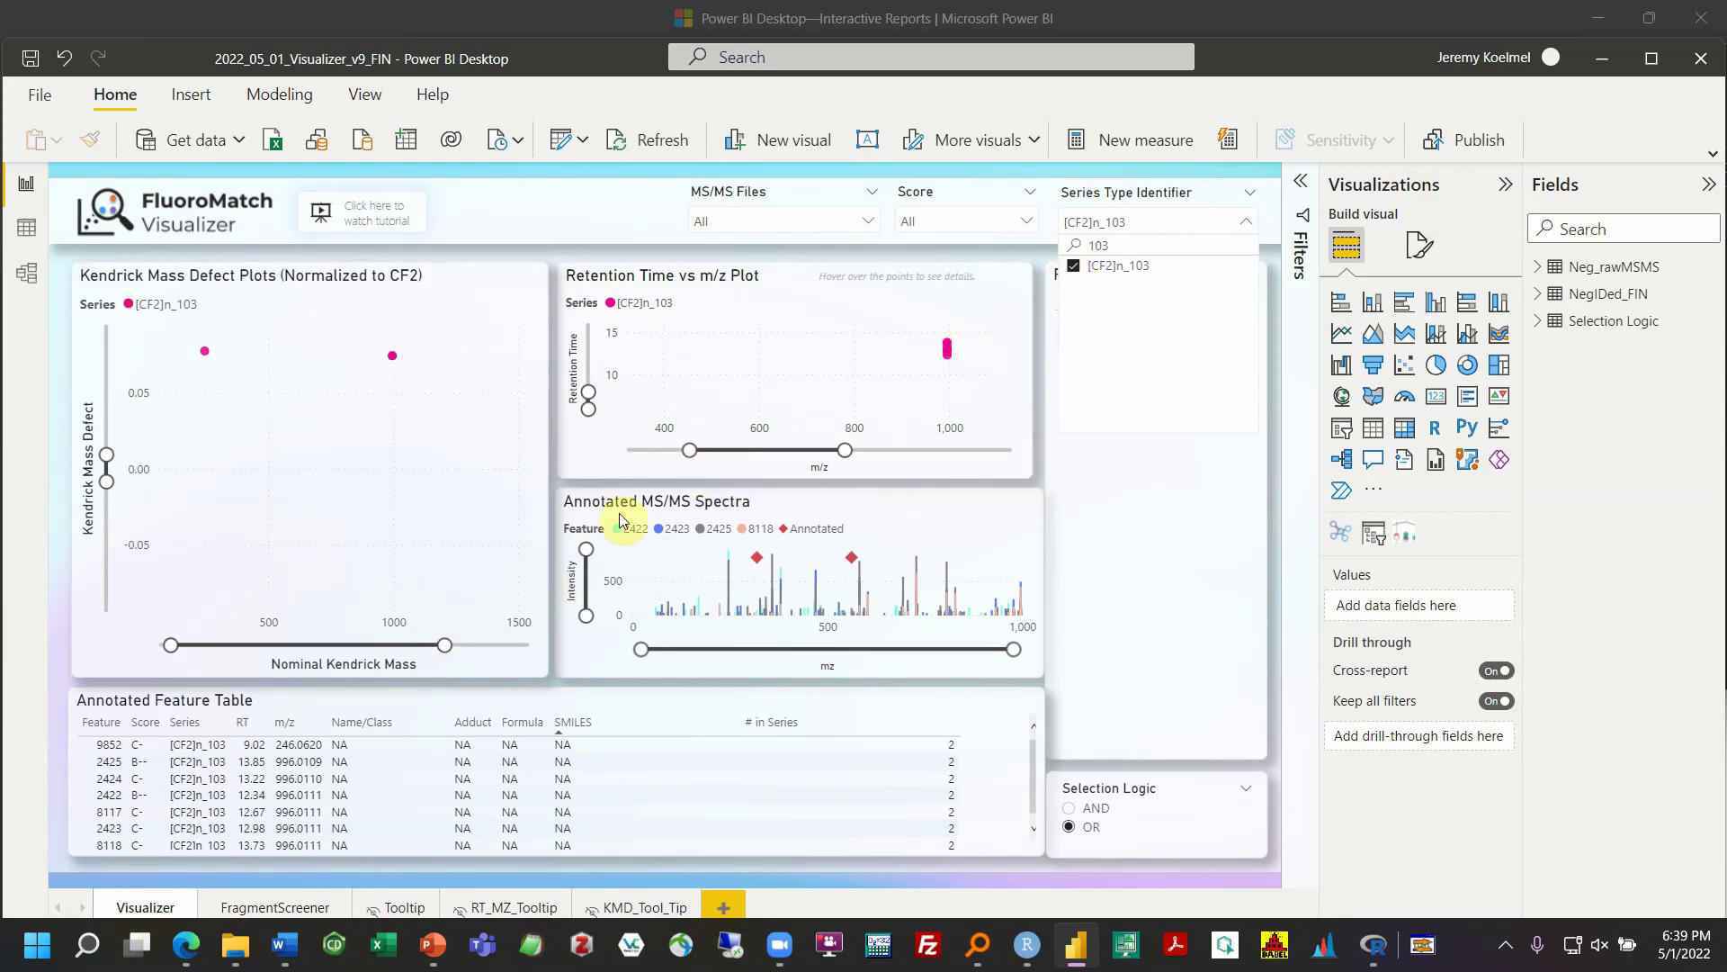
Widen the m/z and retention time ranges of the Retention Time vs m/z plot to include all [CF2]n_103 points
left_click_drag(844, 450, 914, 450)
left_click_drag(588, 392, 577, 373)
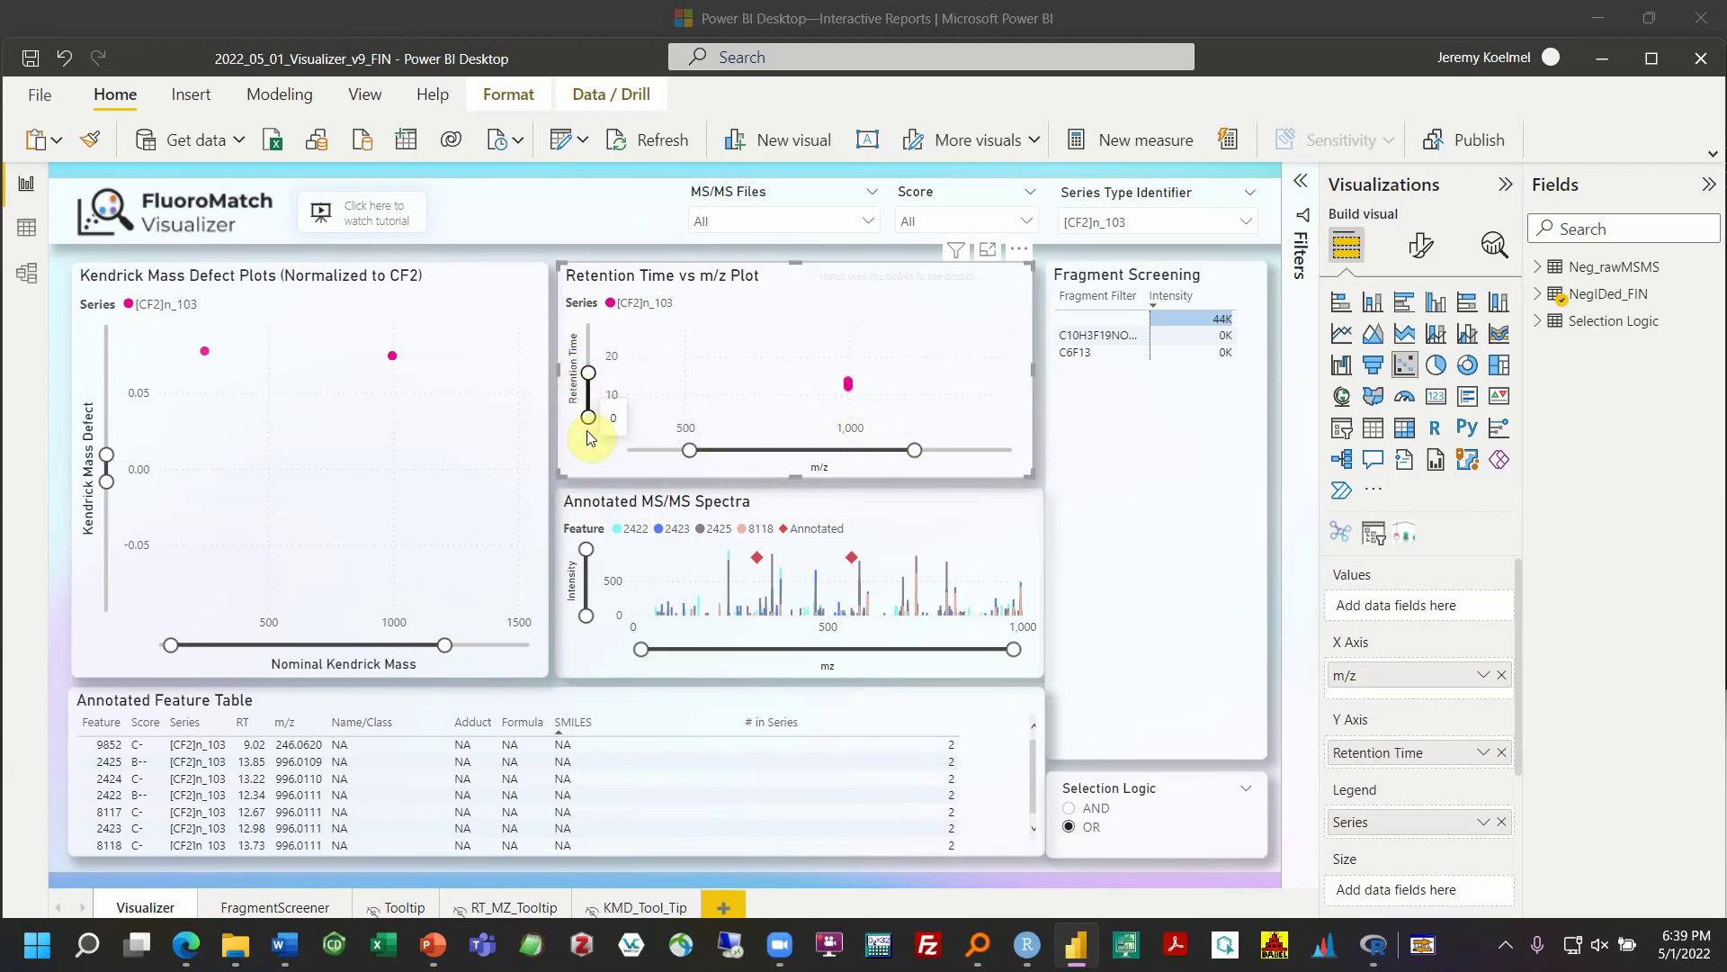
left_click_drag(689, 450, 647, 449)
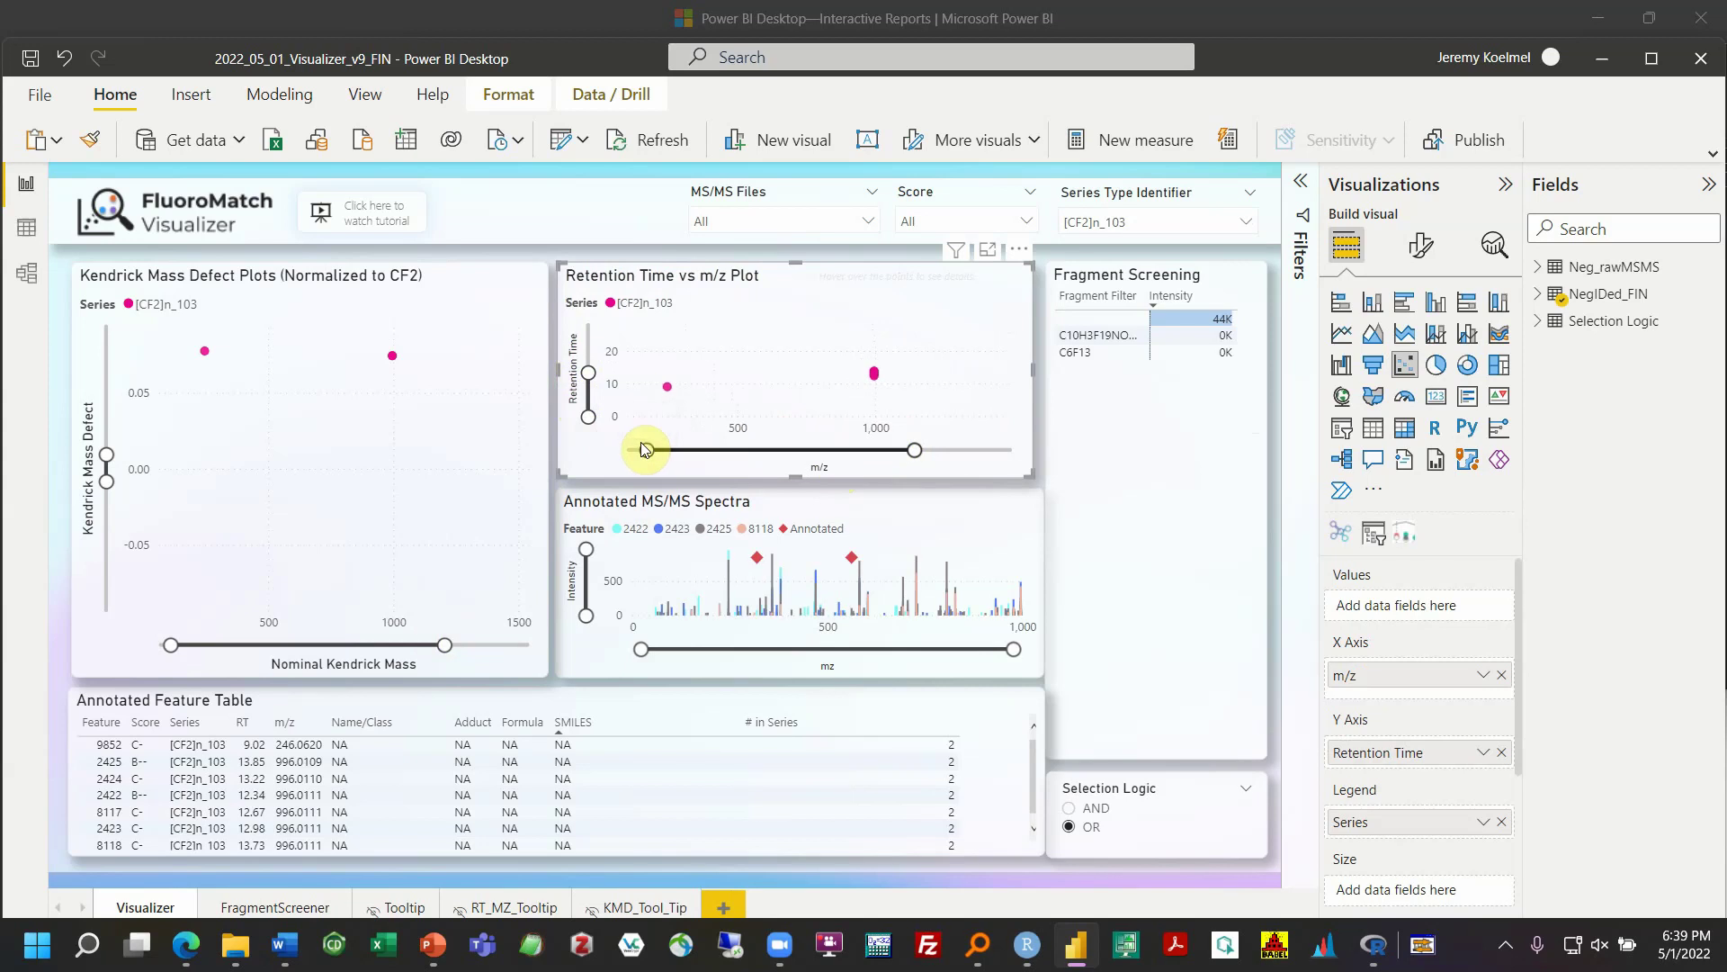
Cross-filter the report by individual points at low and high m/z in the Retention Time vs m/z plot, and clear the selection
left_click(666, 387)
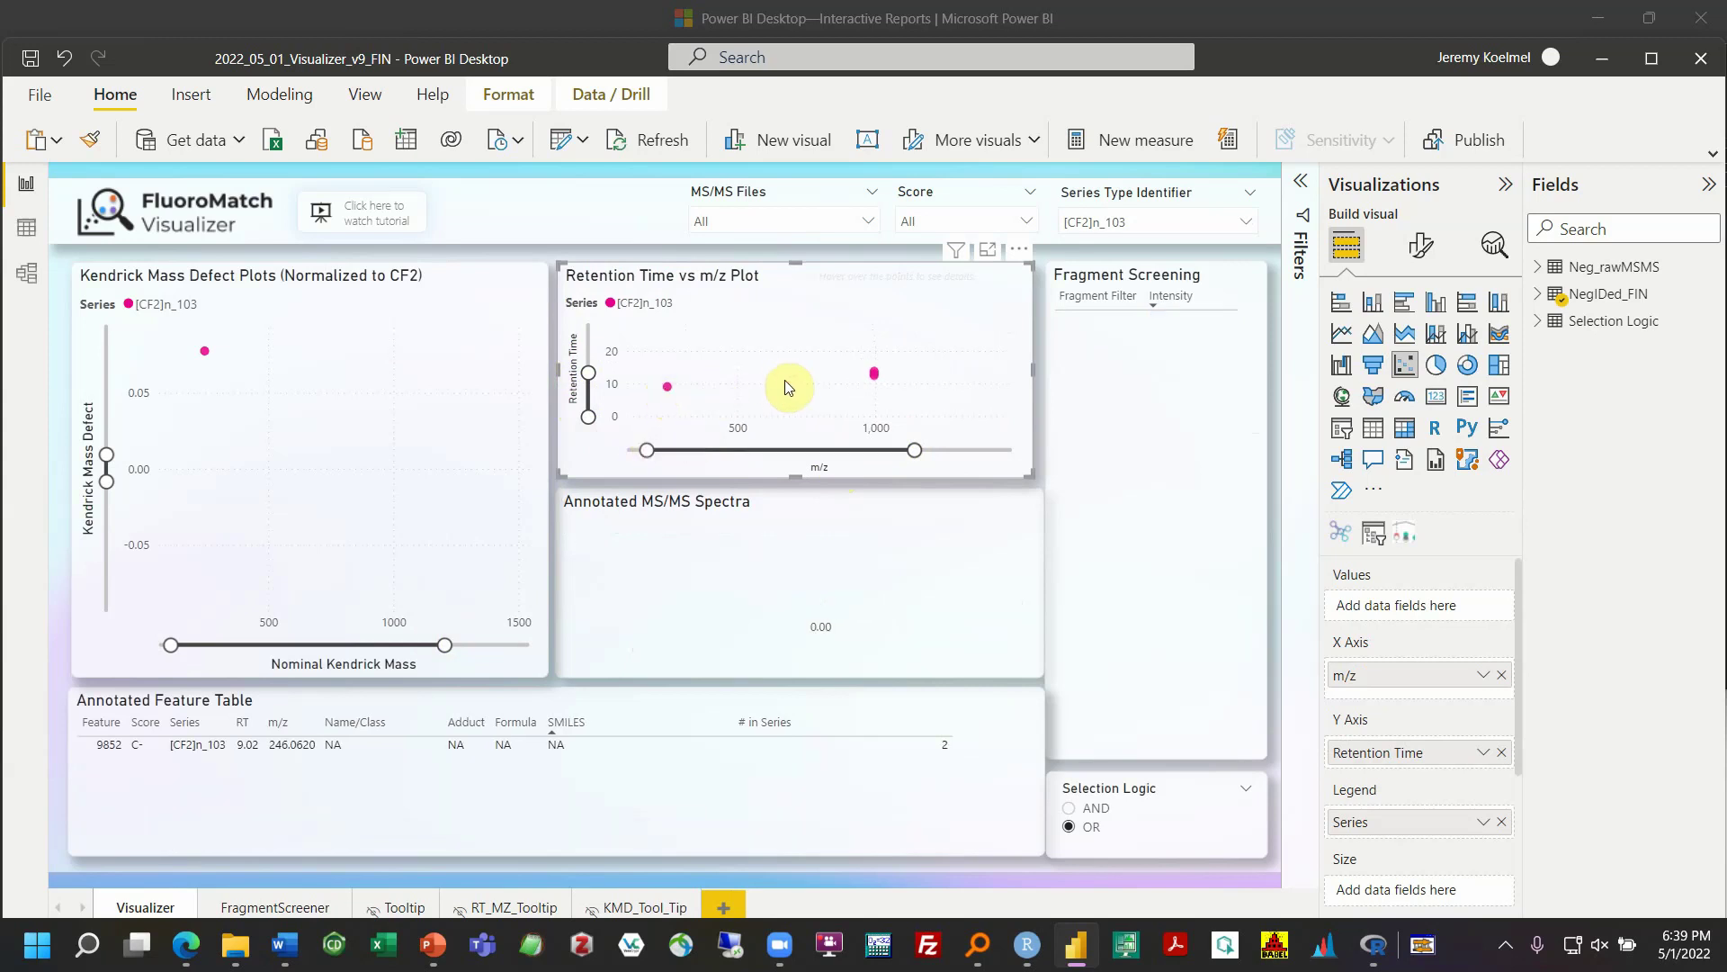
left_click(872, 372)
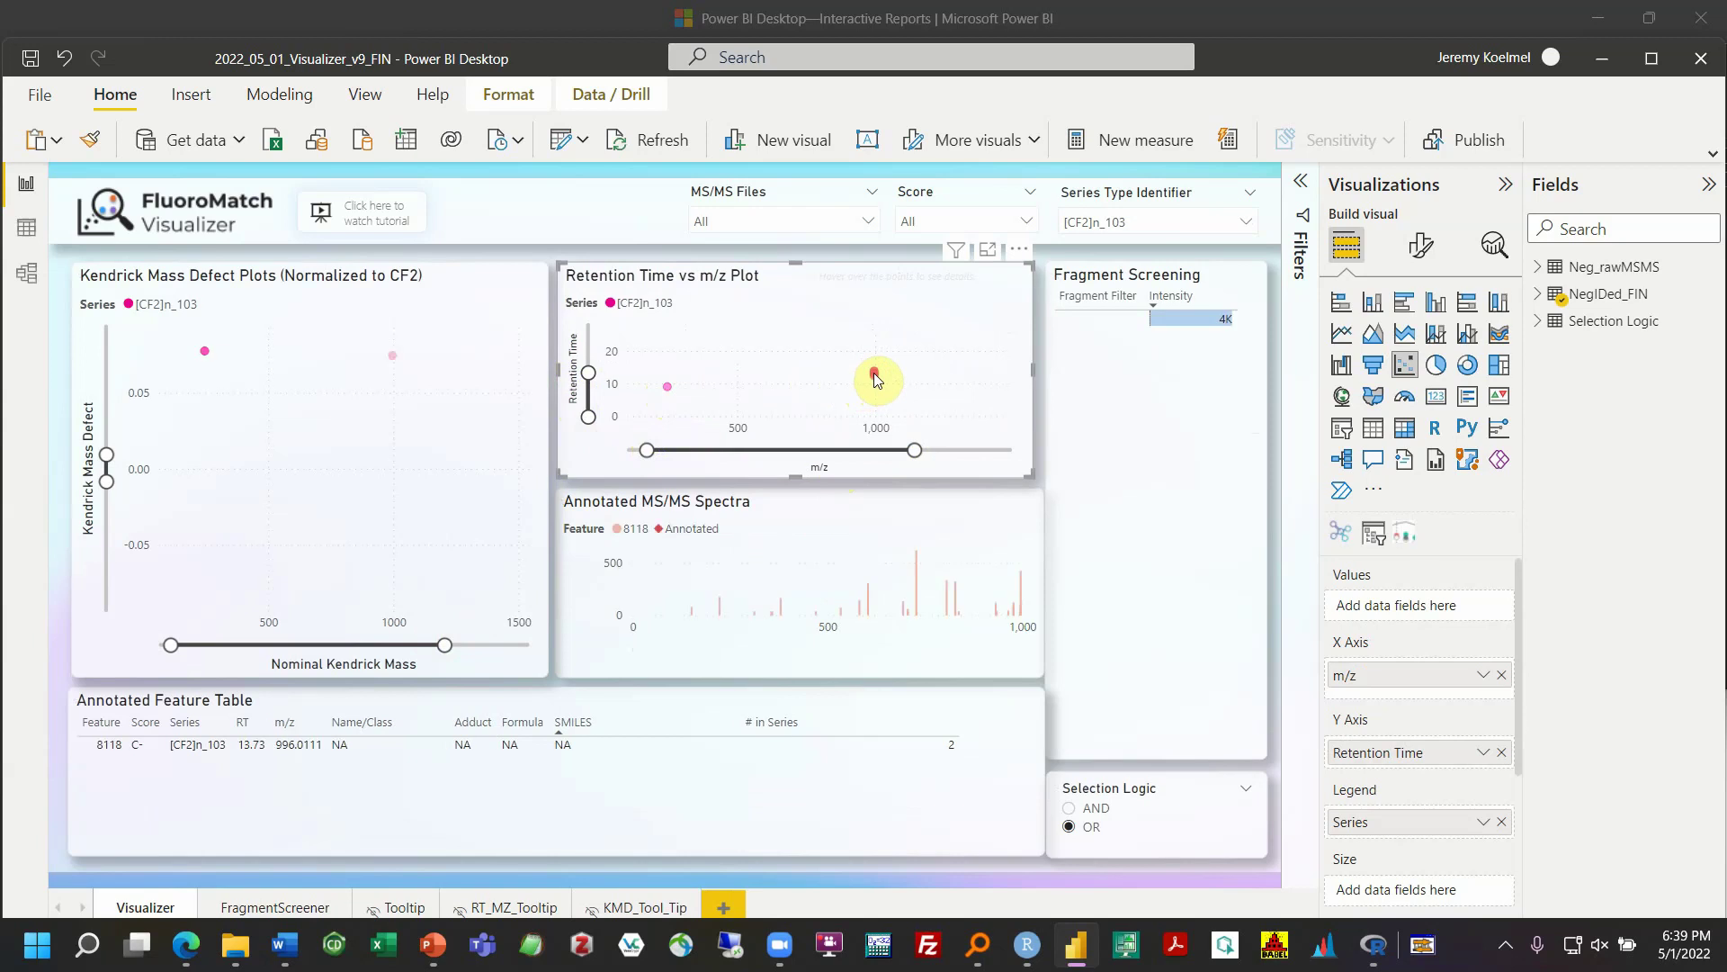
left_click(878, 376)
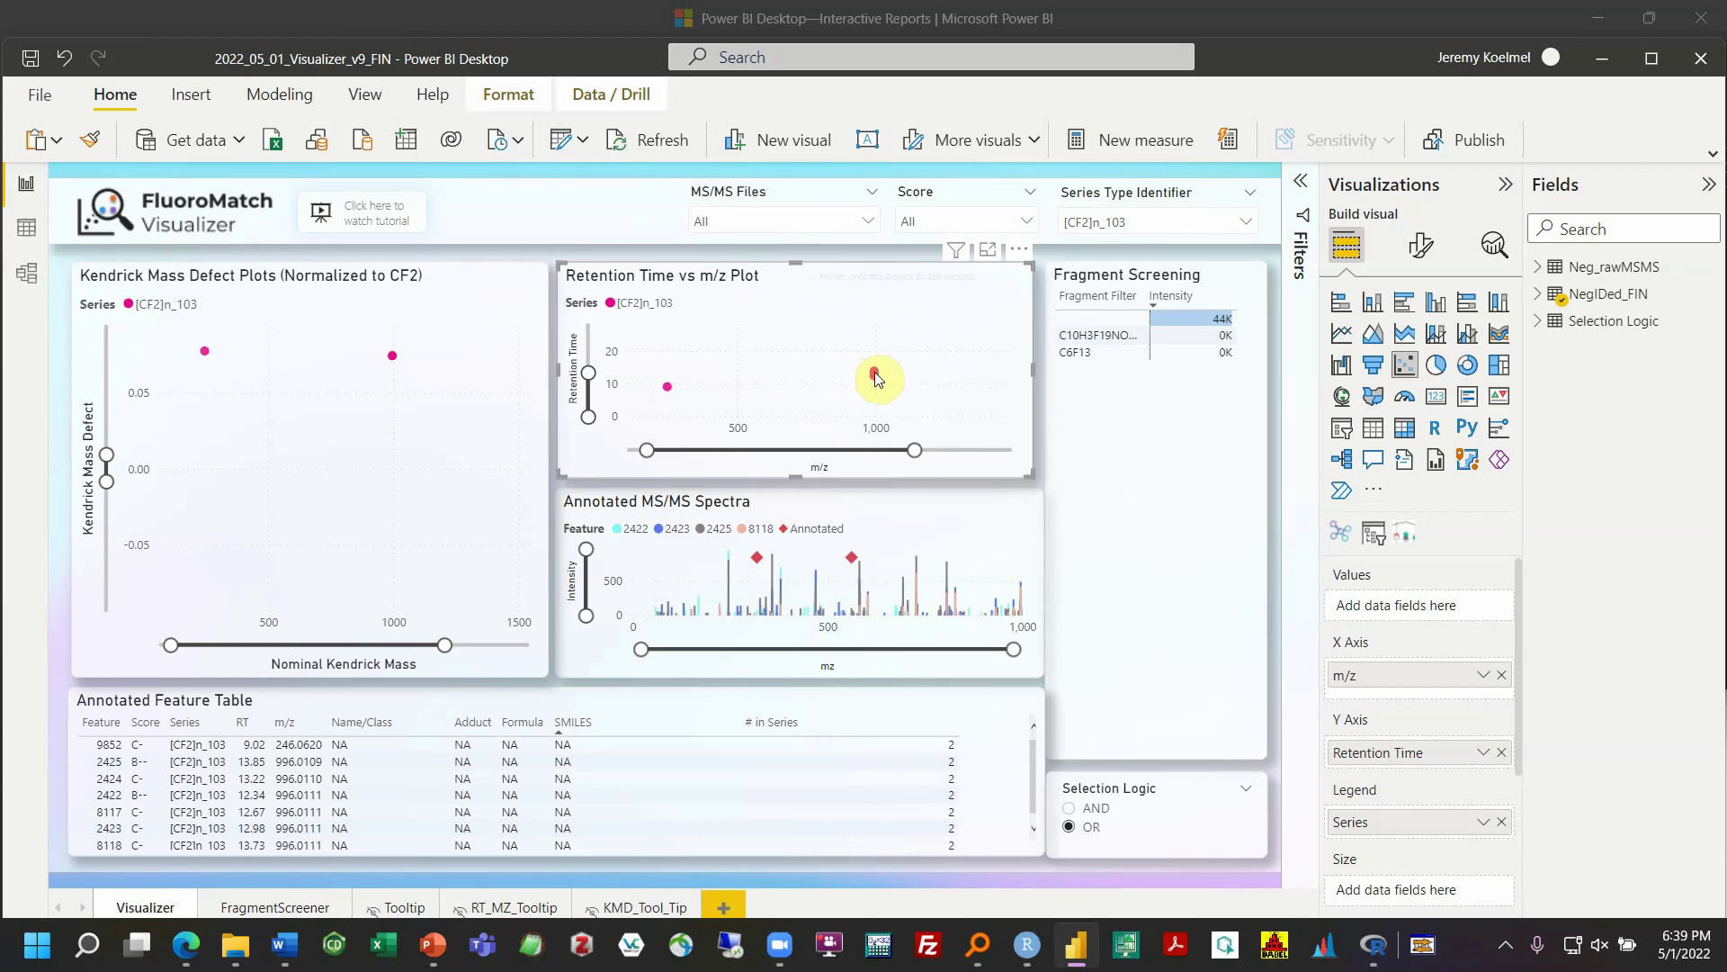
Cross-filter the report by the lower-mz annotated fragment and the heavier Kendrick mass defect point, and clear the selection
left_click(757, 563)
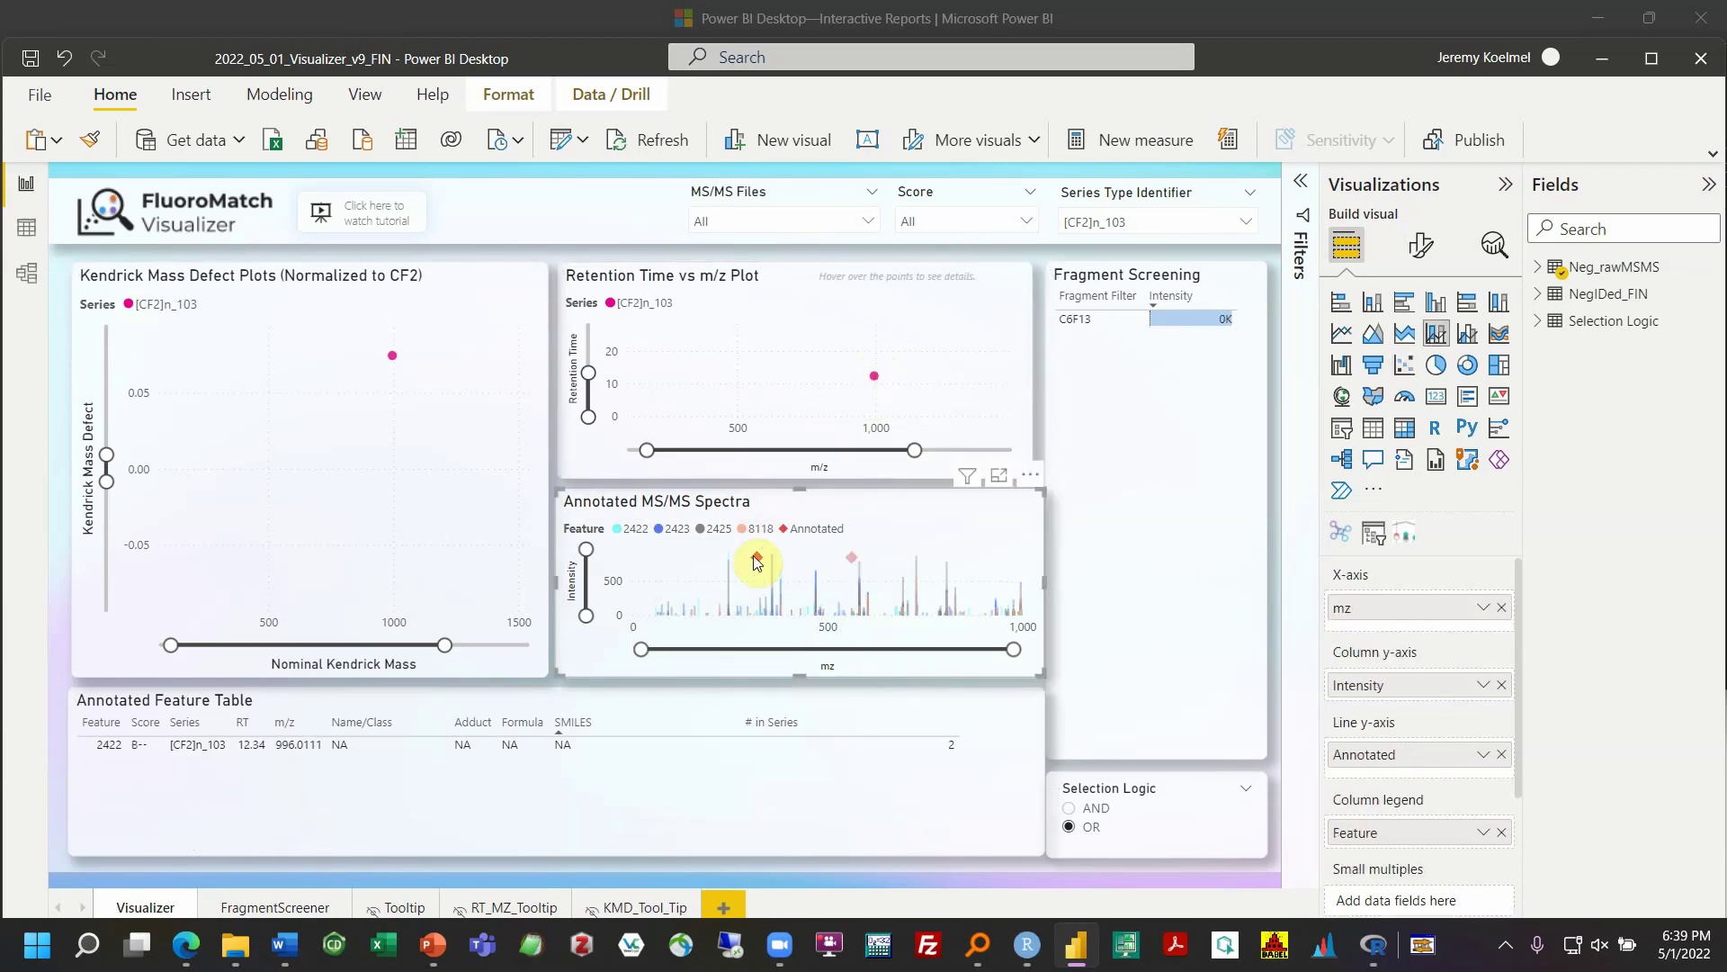
left_click(391, 355)
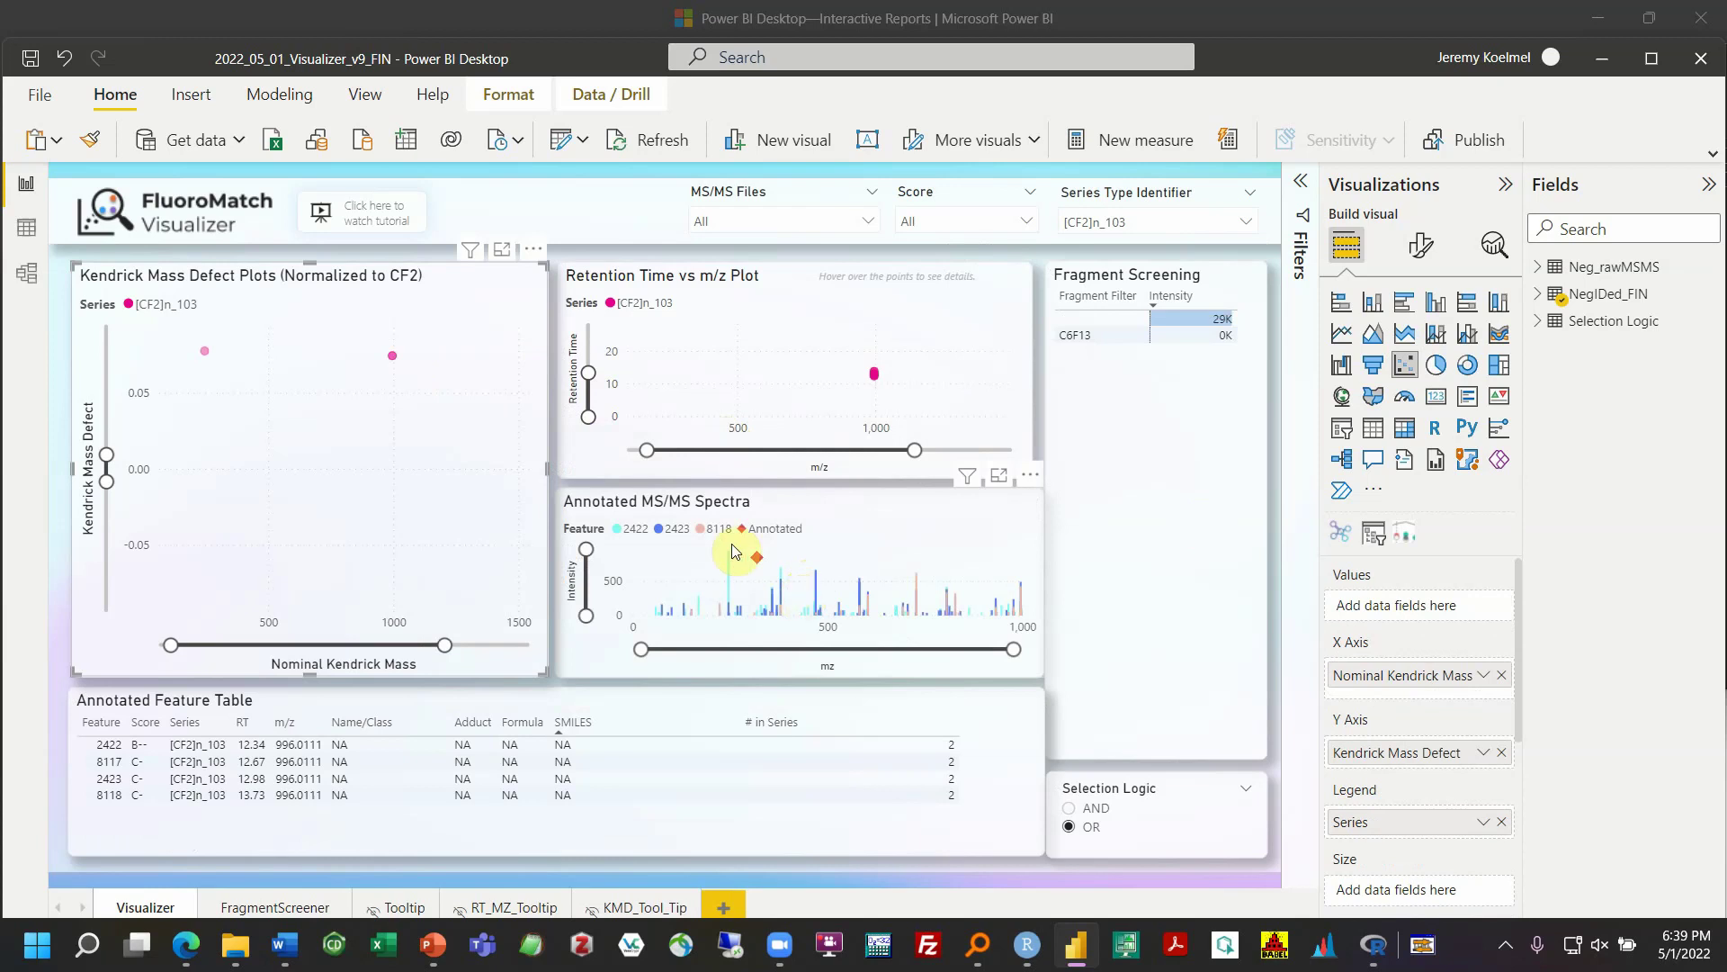
left_click(393, 354)
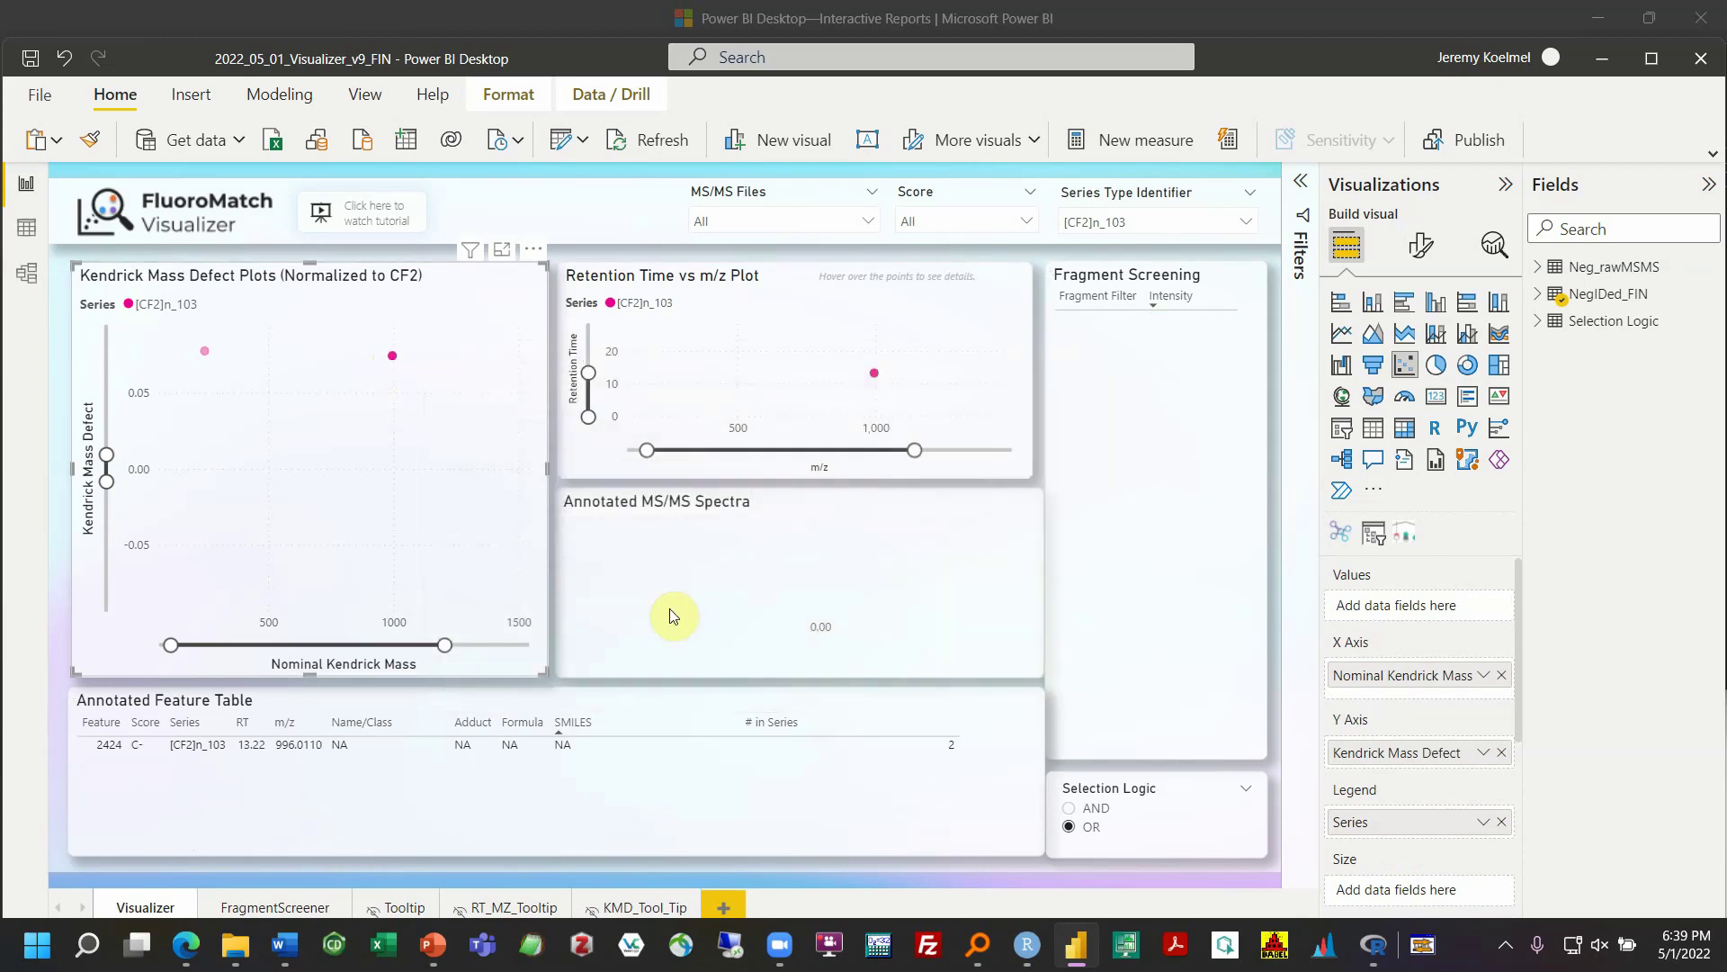
left_click(392, 360)
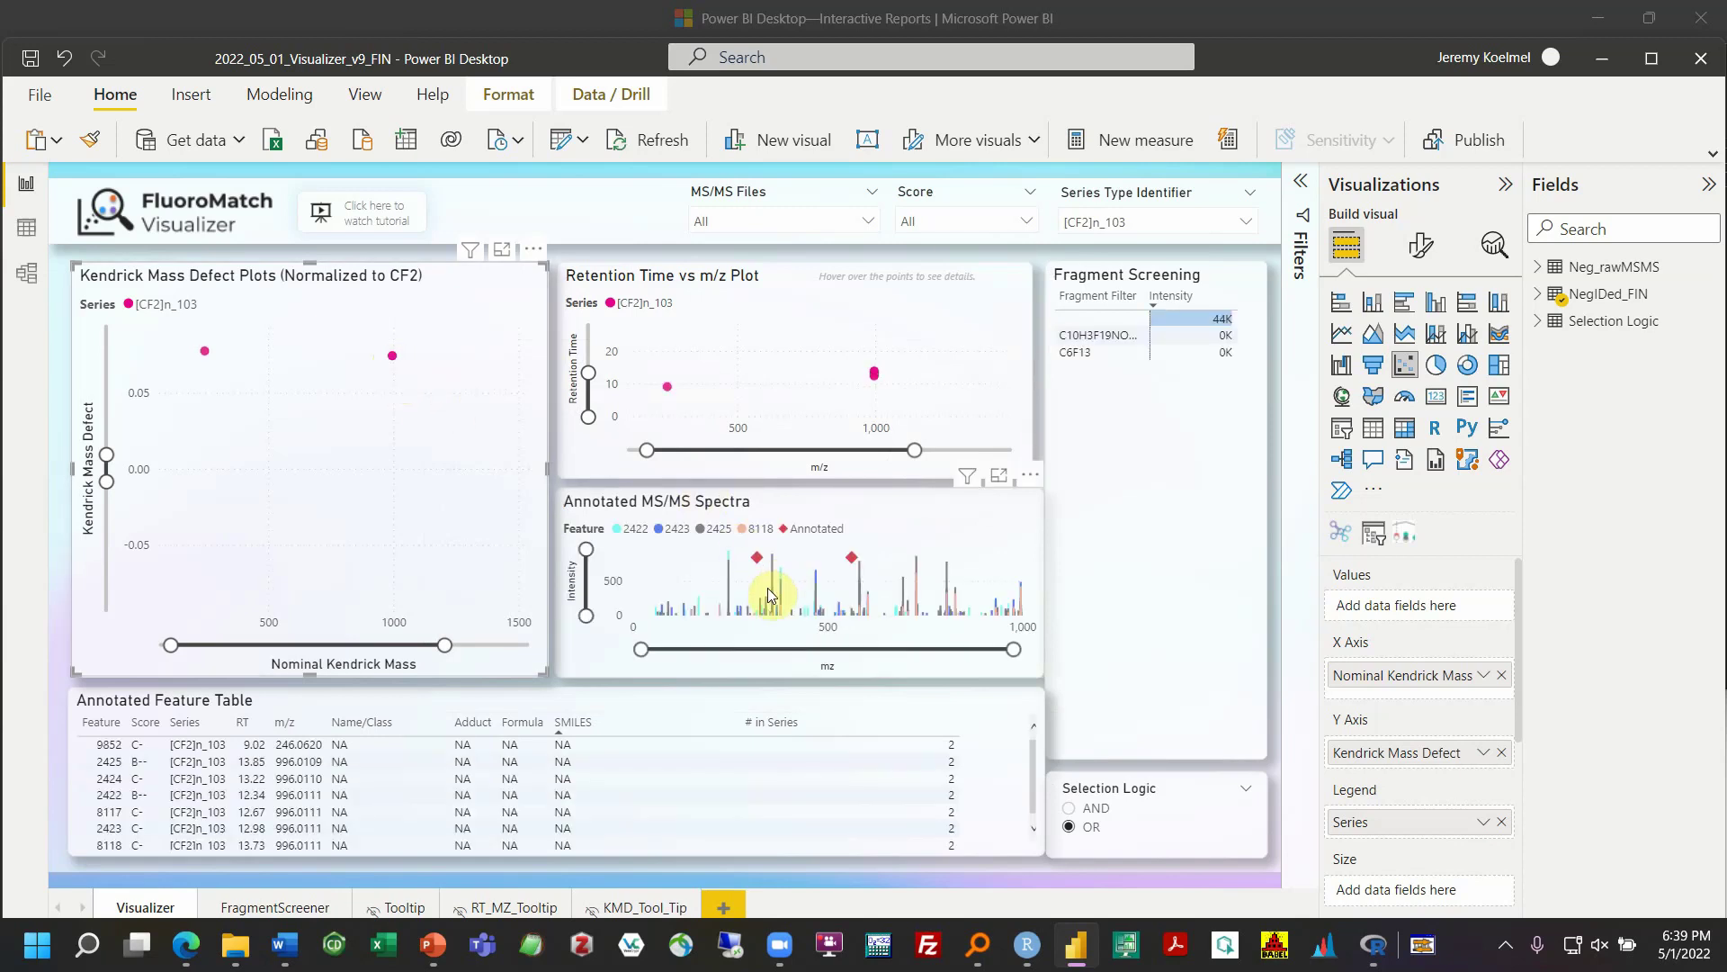
Isolate feature 2422, inspect its fragment details in the Annotated MS/MS Spectra, and clear the cross-filtering
left_click(757, 559)
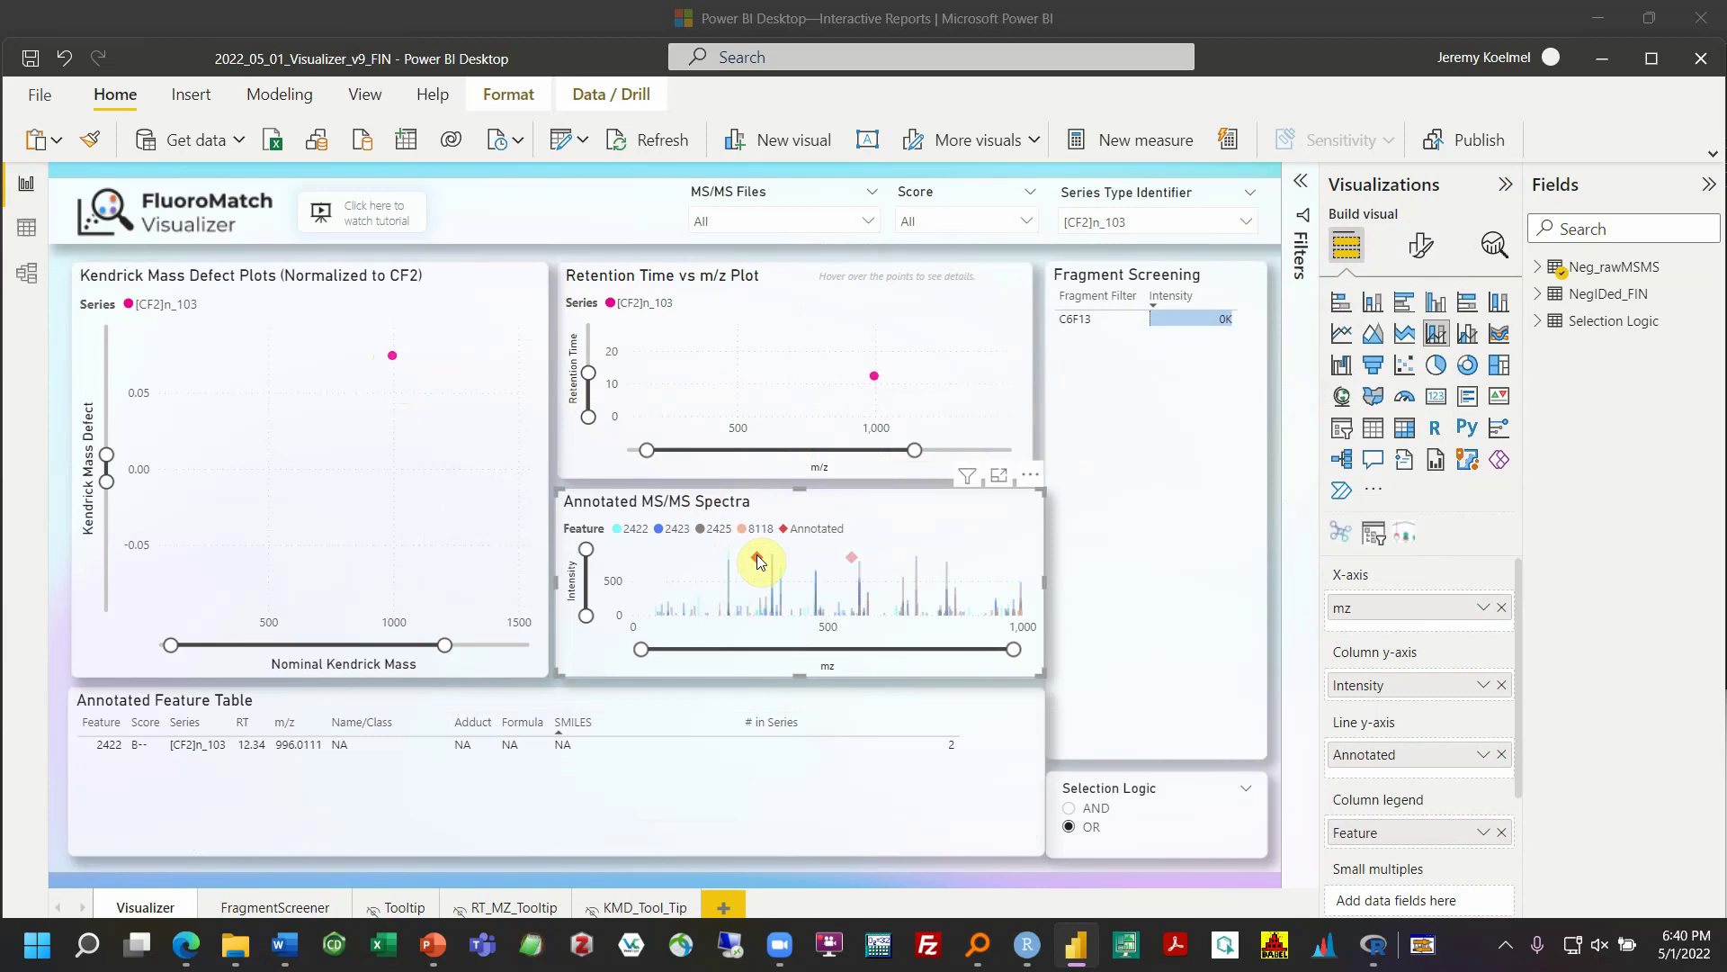
mouse_move(756, 558)
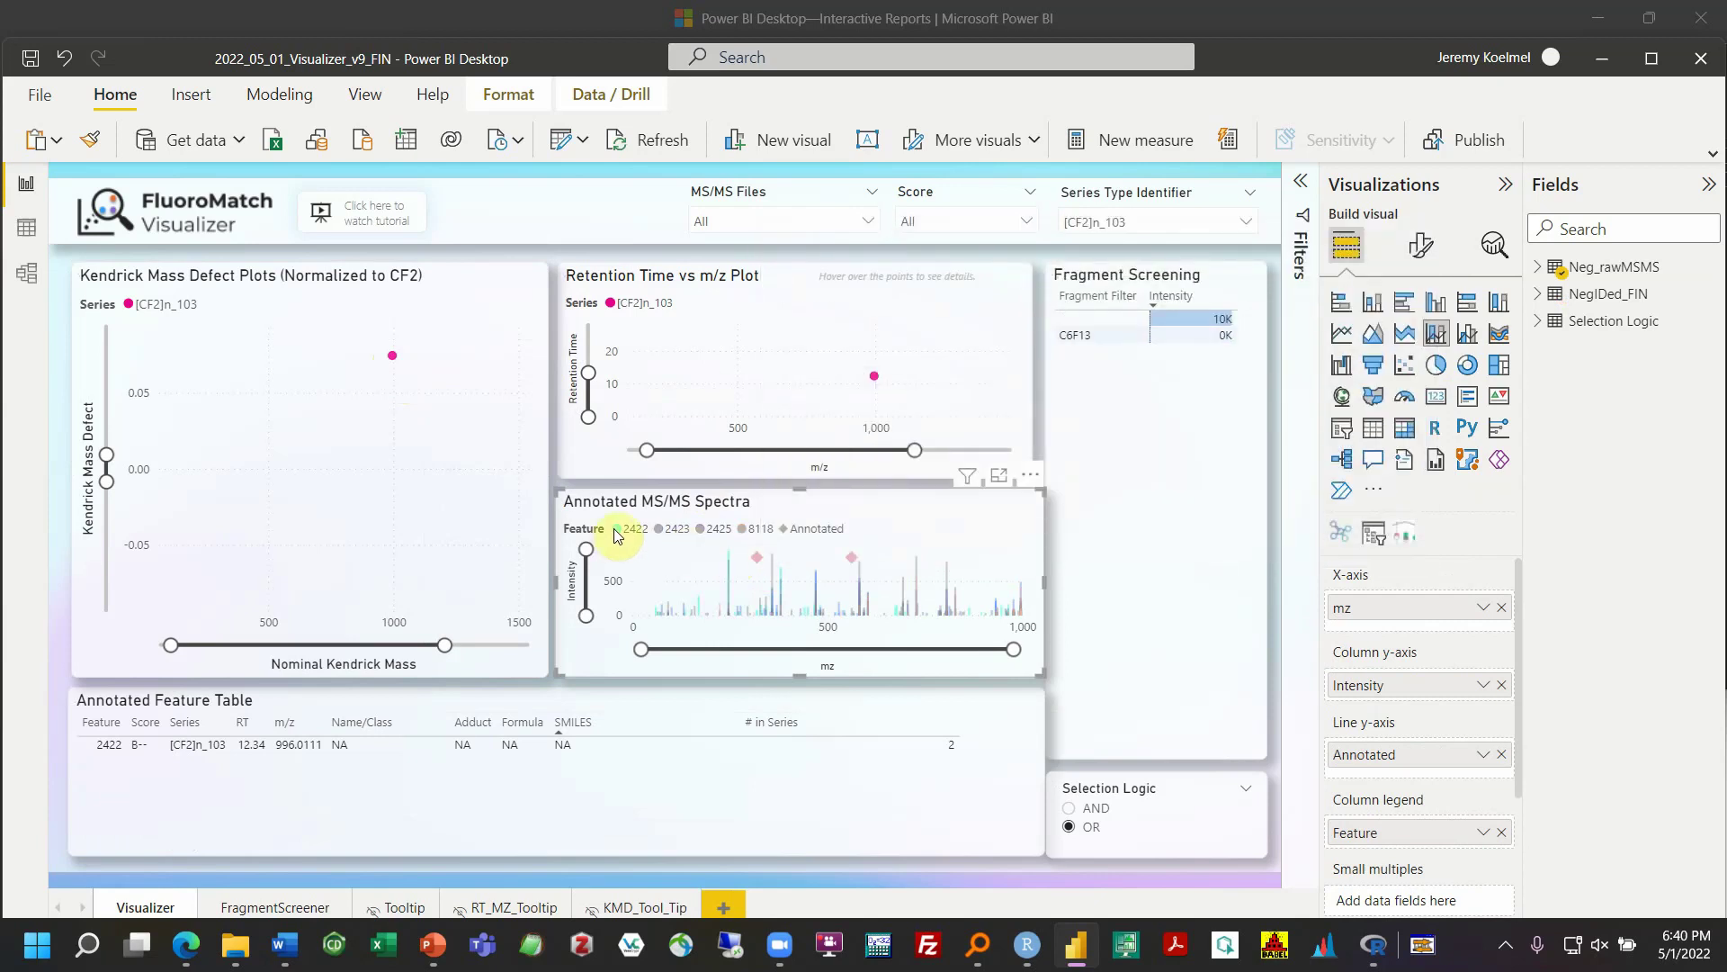
left_click(877, 374)
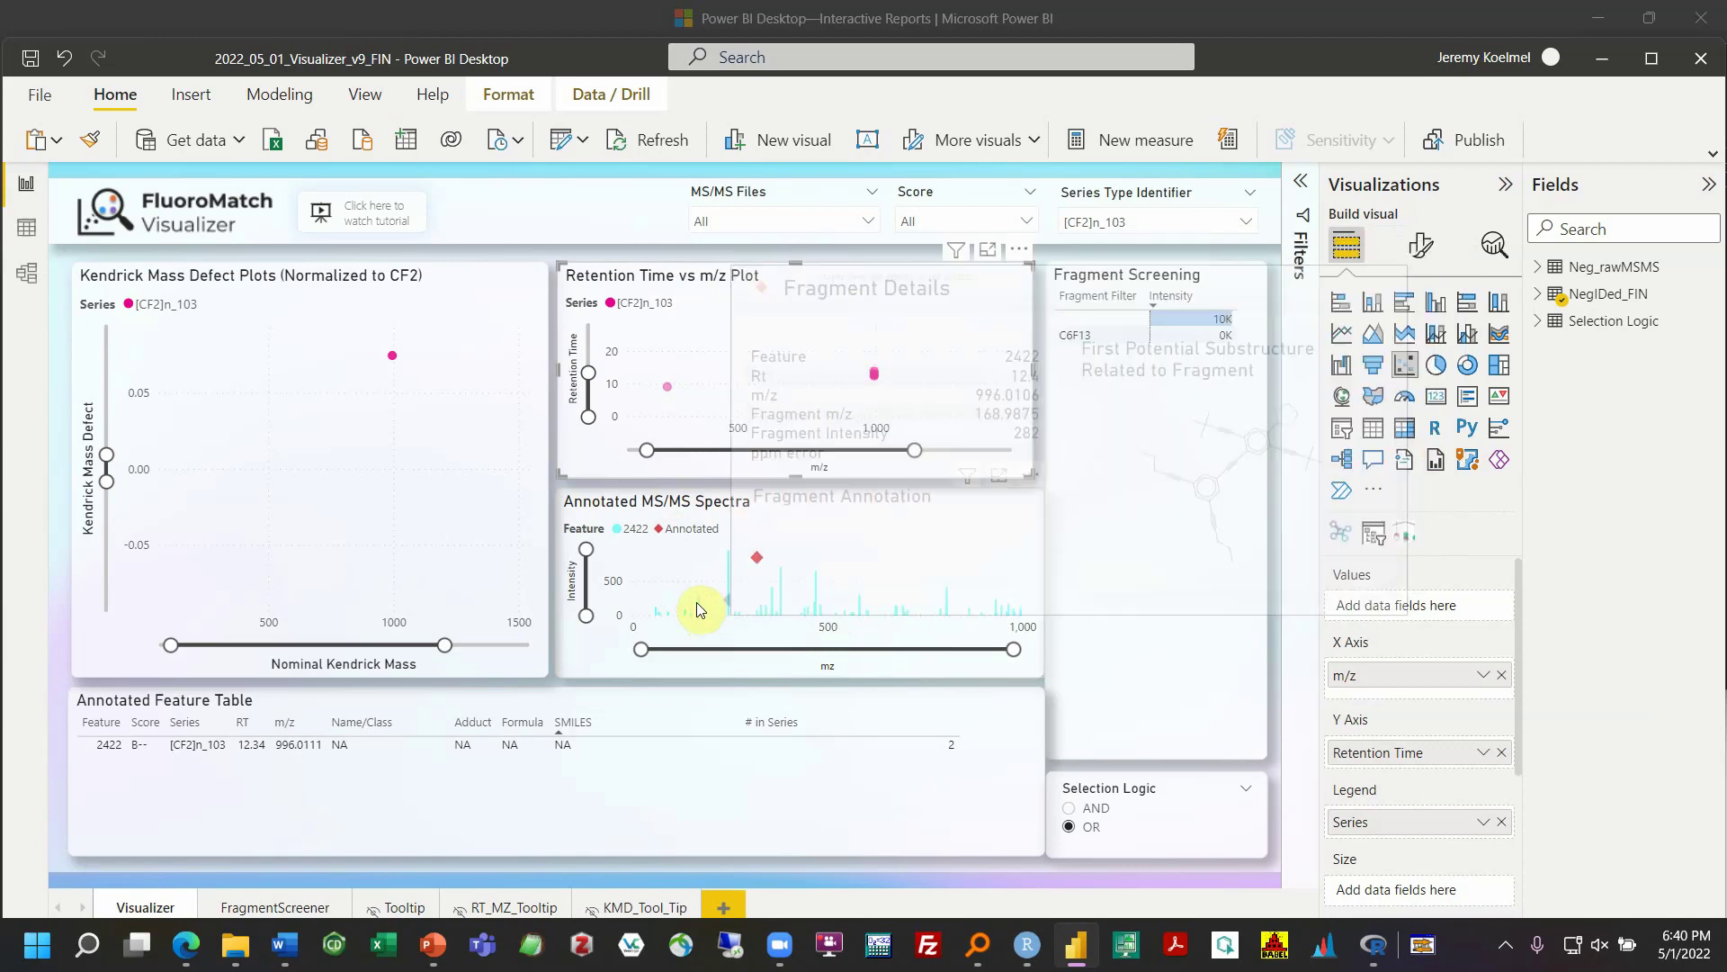
mouse_move(702, 605)
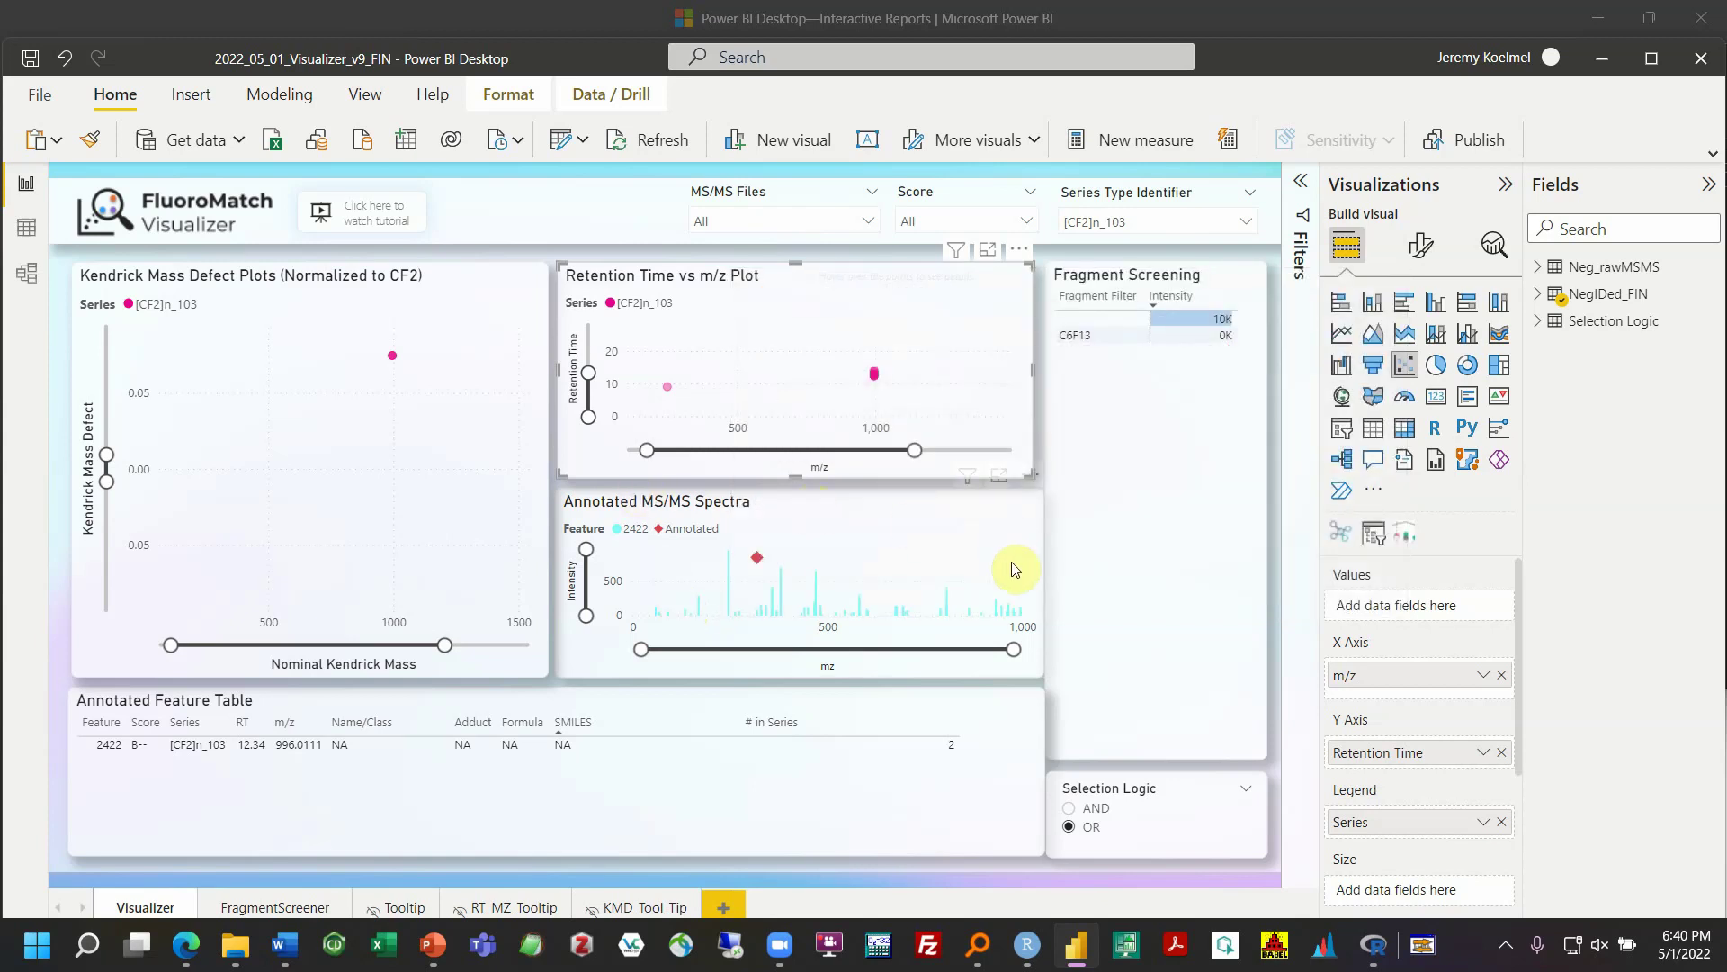
mouse_move(817, 589)
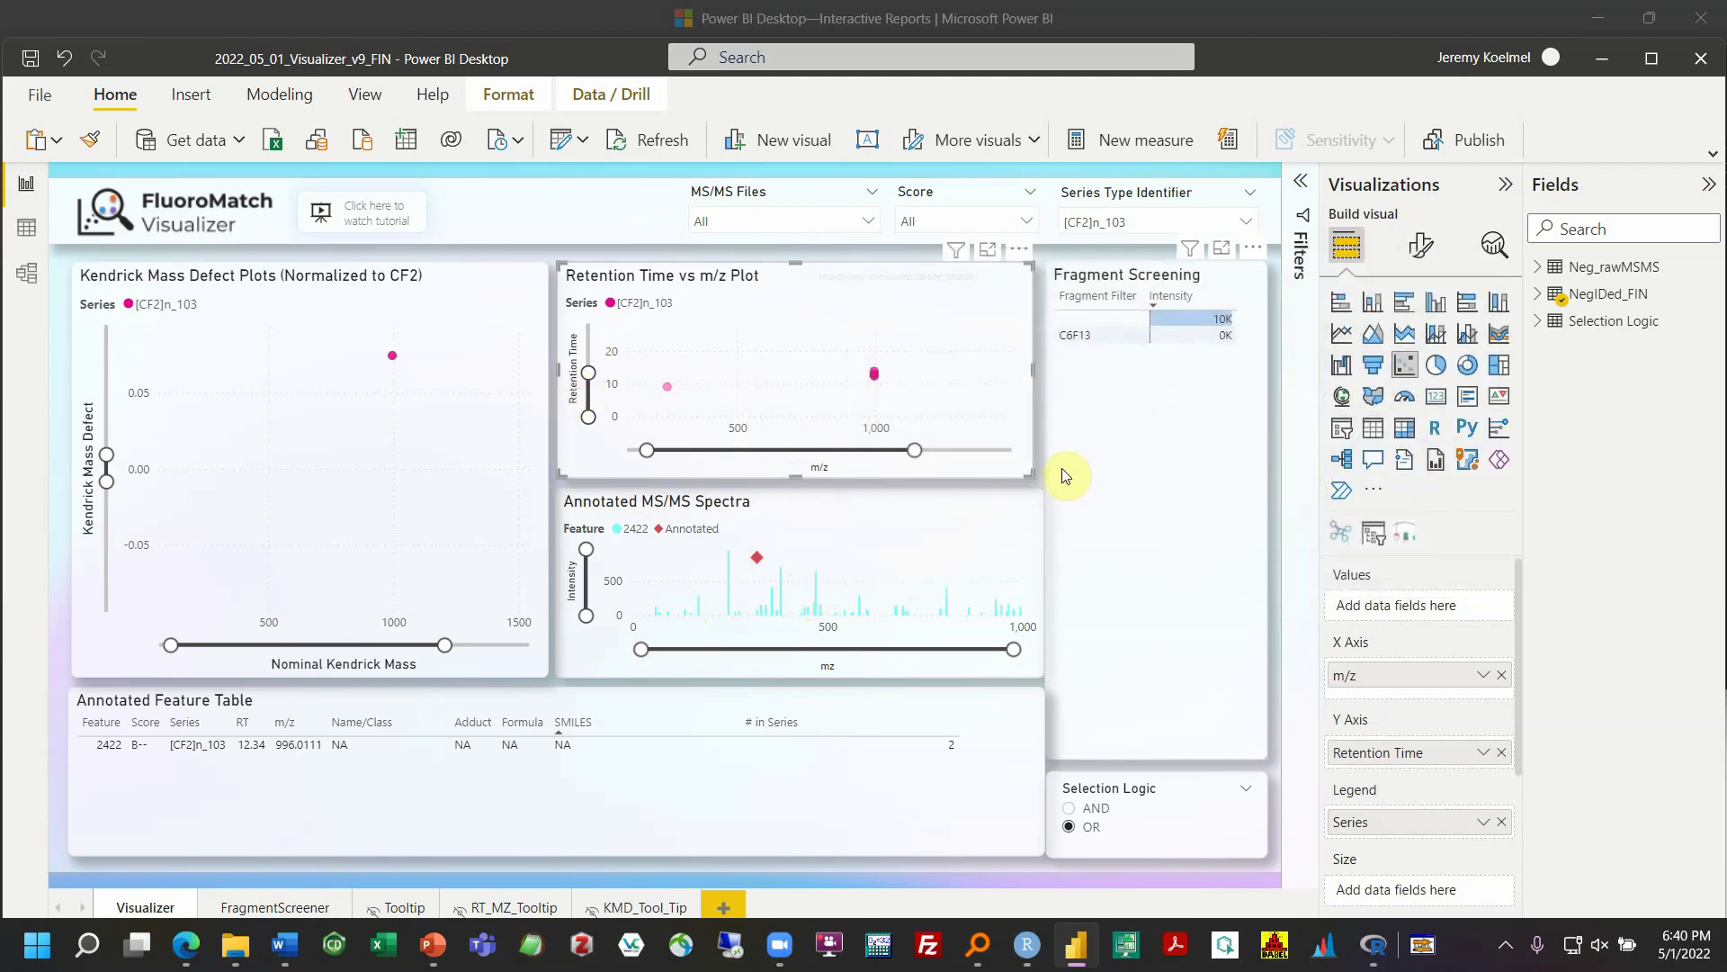
left_click(542, 624)
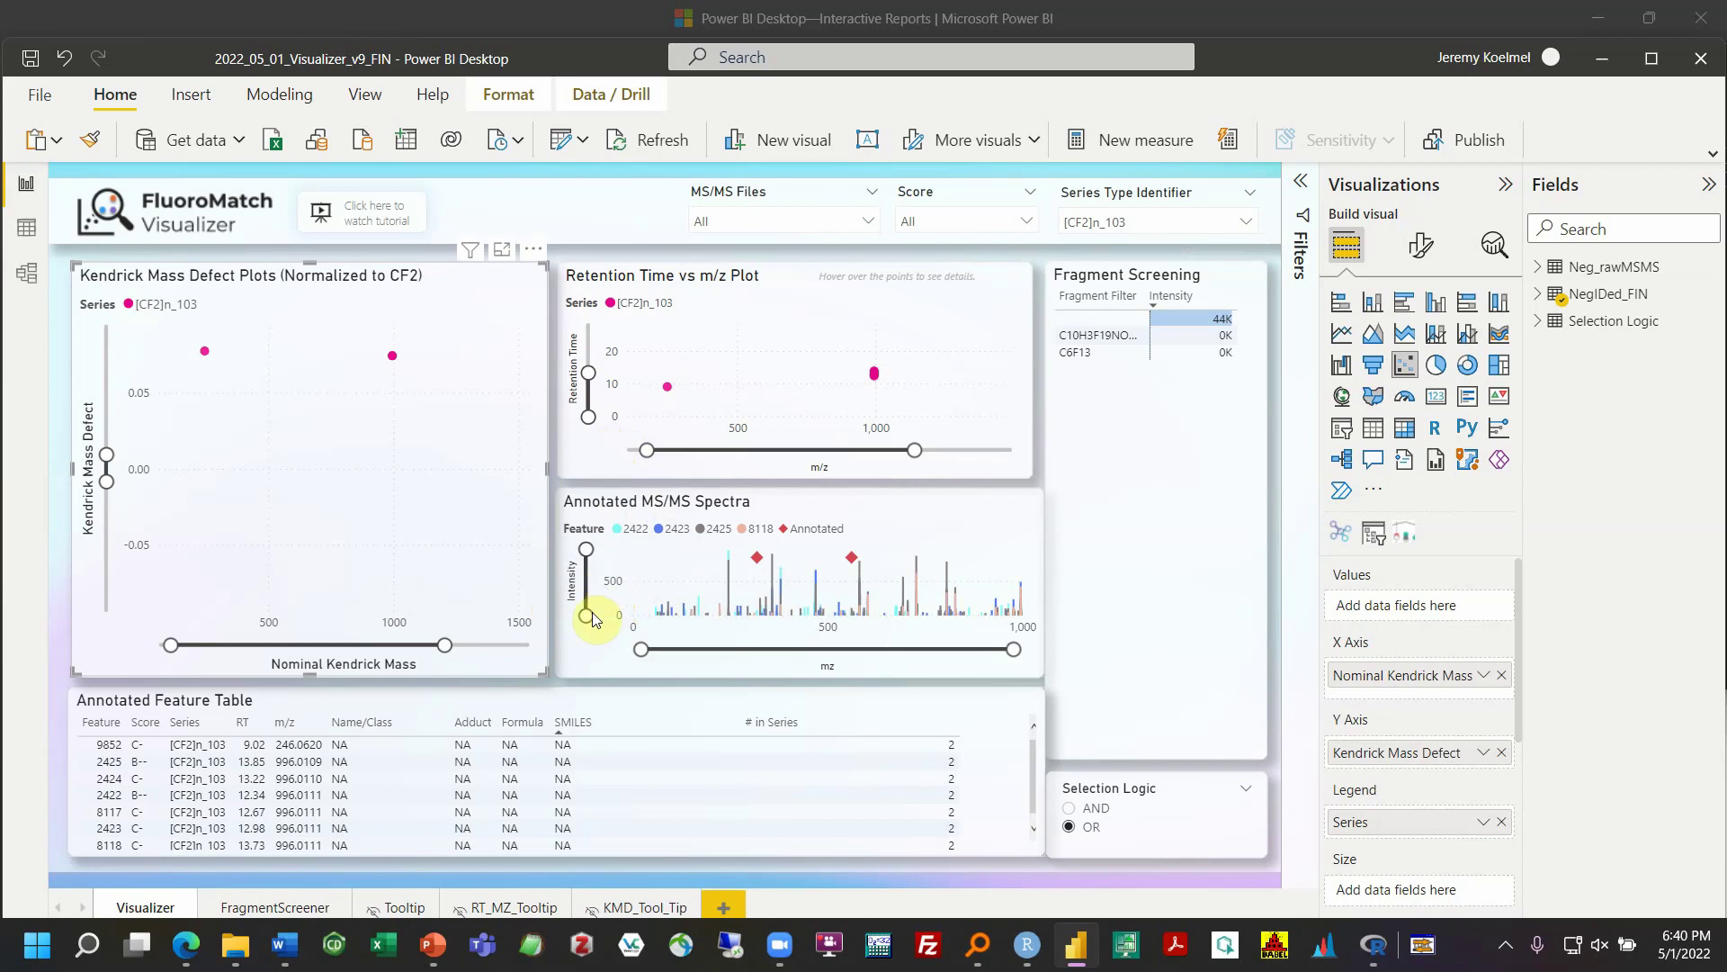
mouse_move(564, 756)
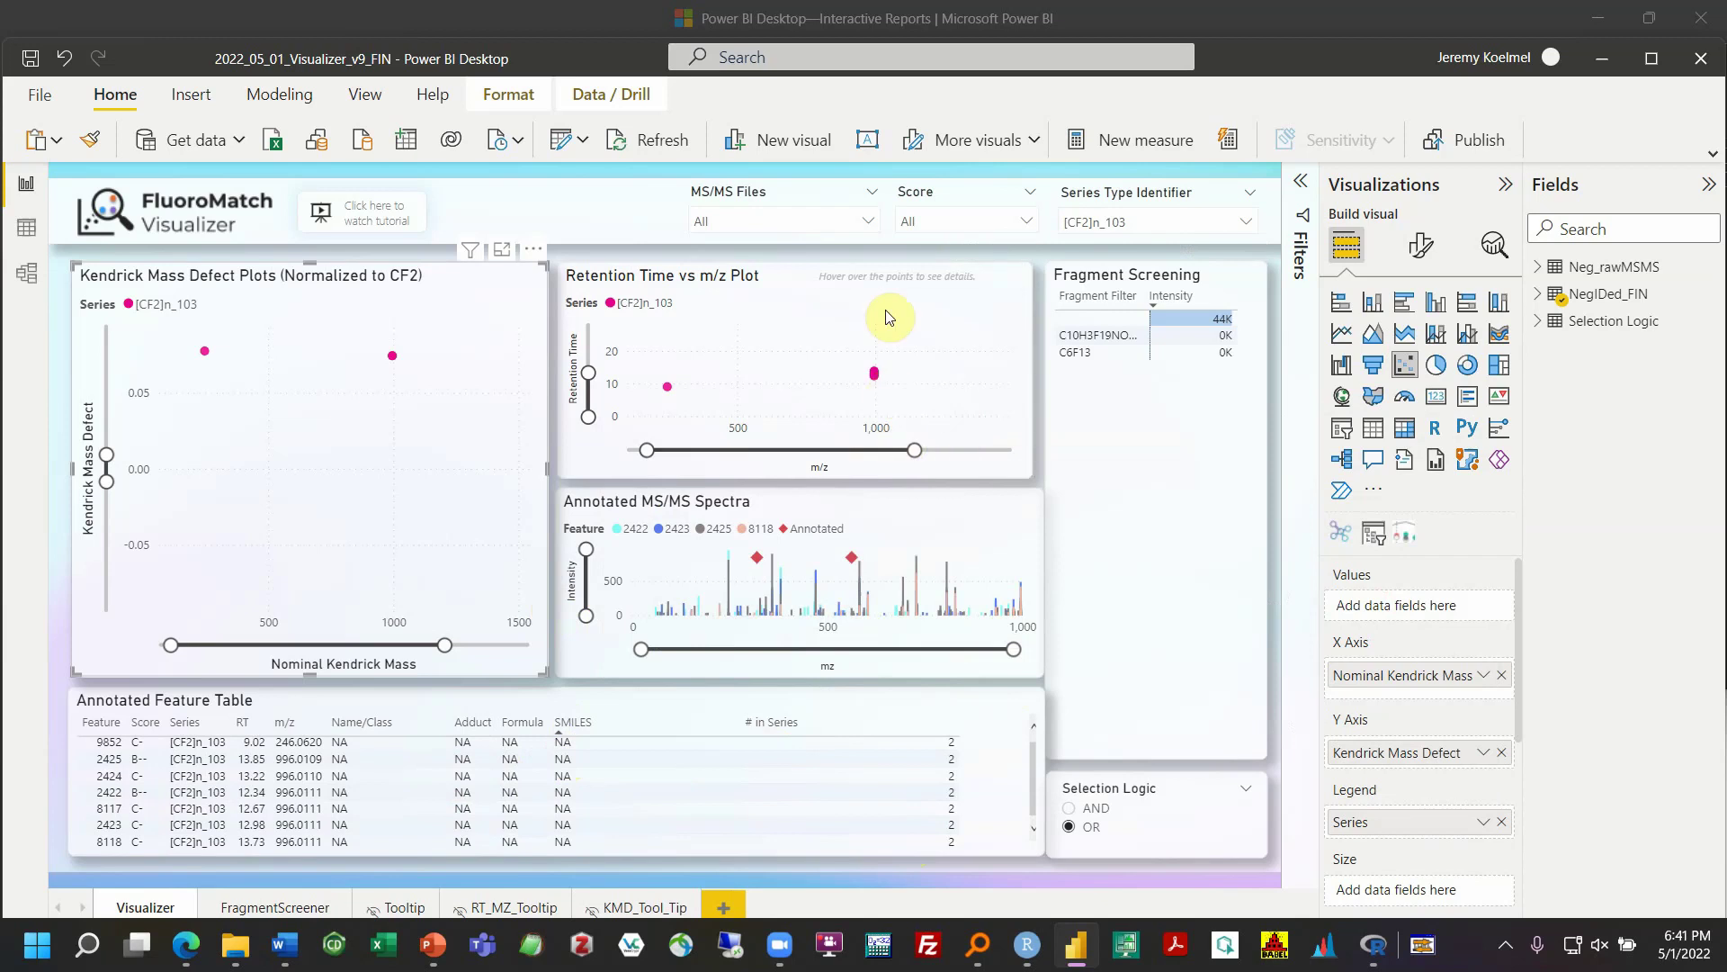
Check the Score filter options and highlight the retention time, MS/MS spectra, feature table and fragment screening visuals one by one
left_click(931, 233)
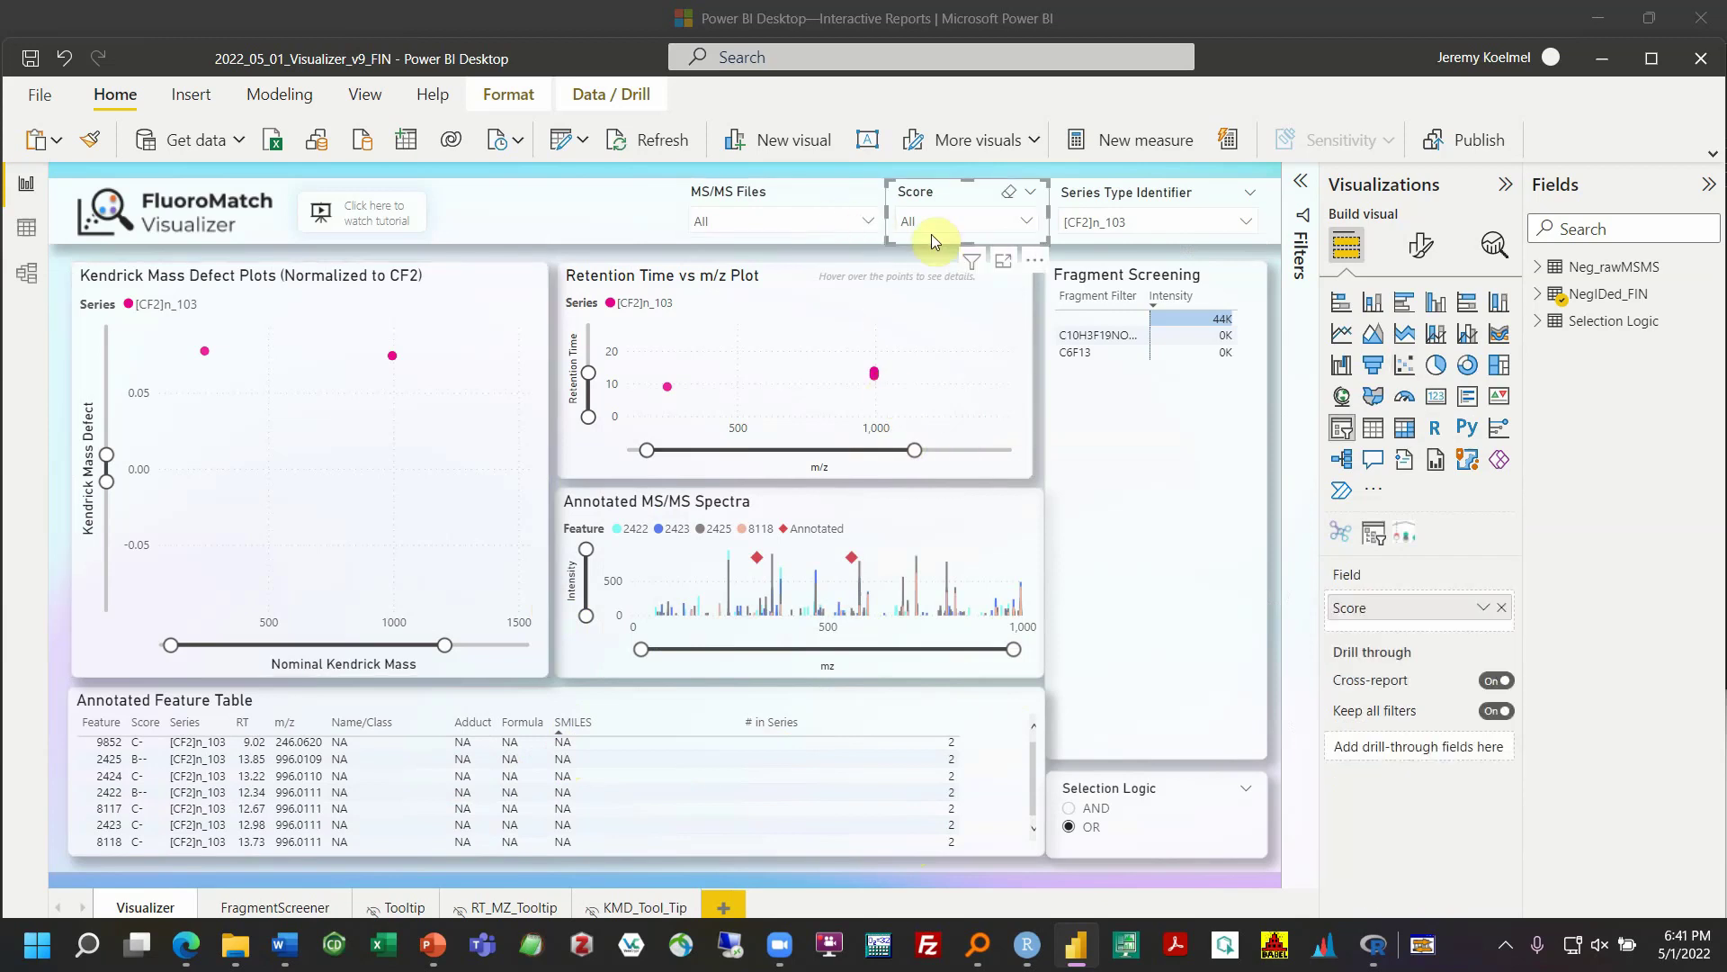
left_click(947, 231)
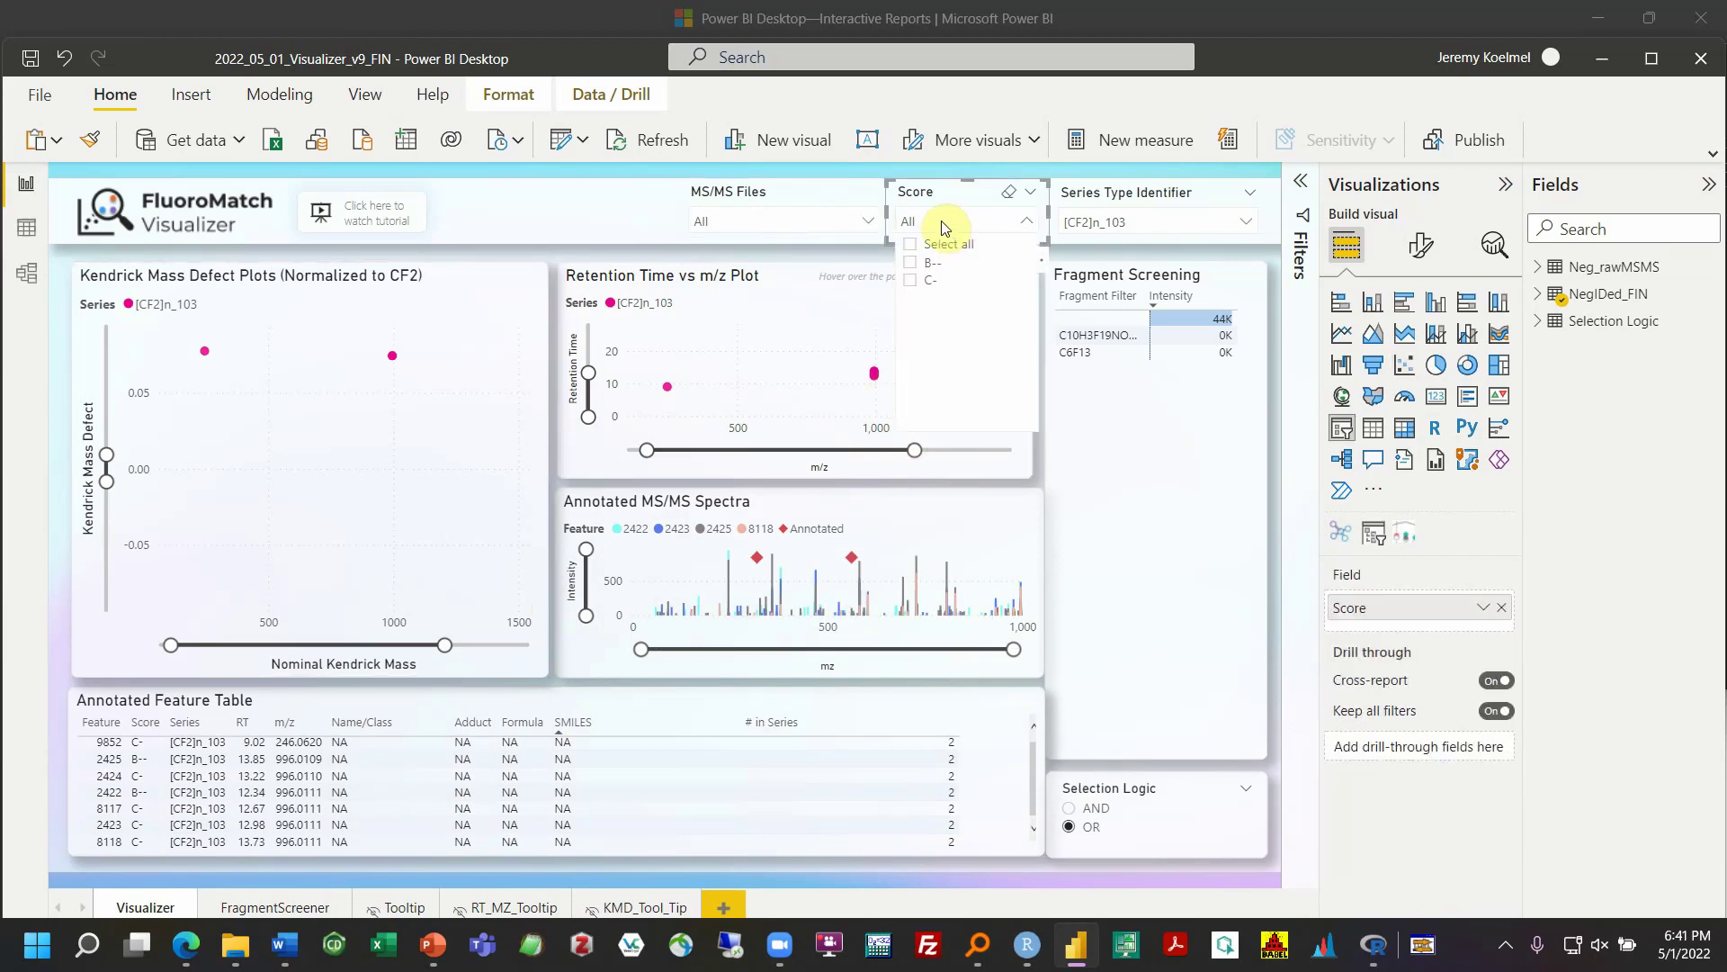
left_click(1045, 407)
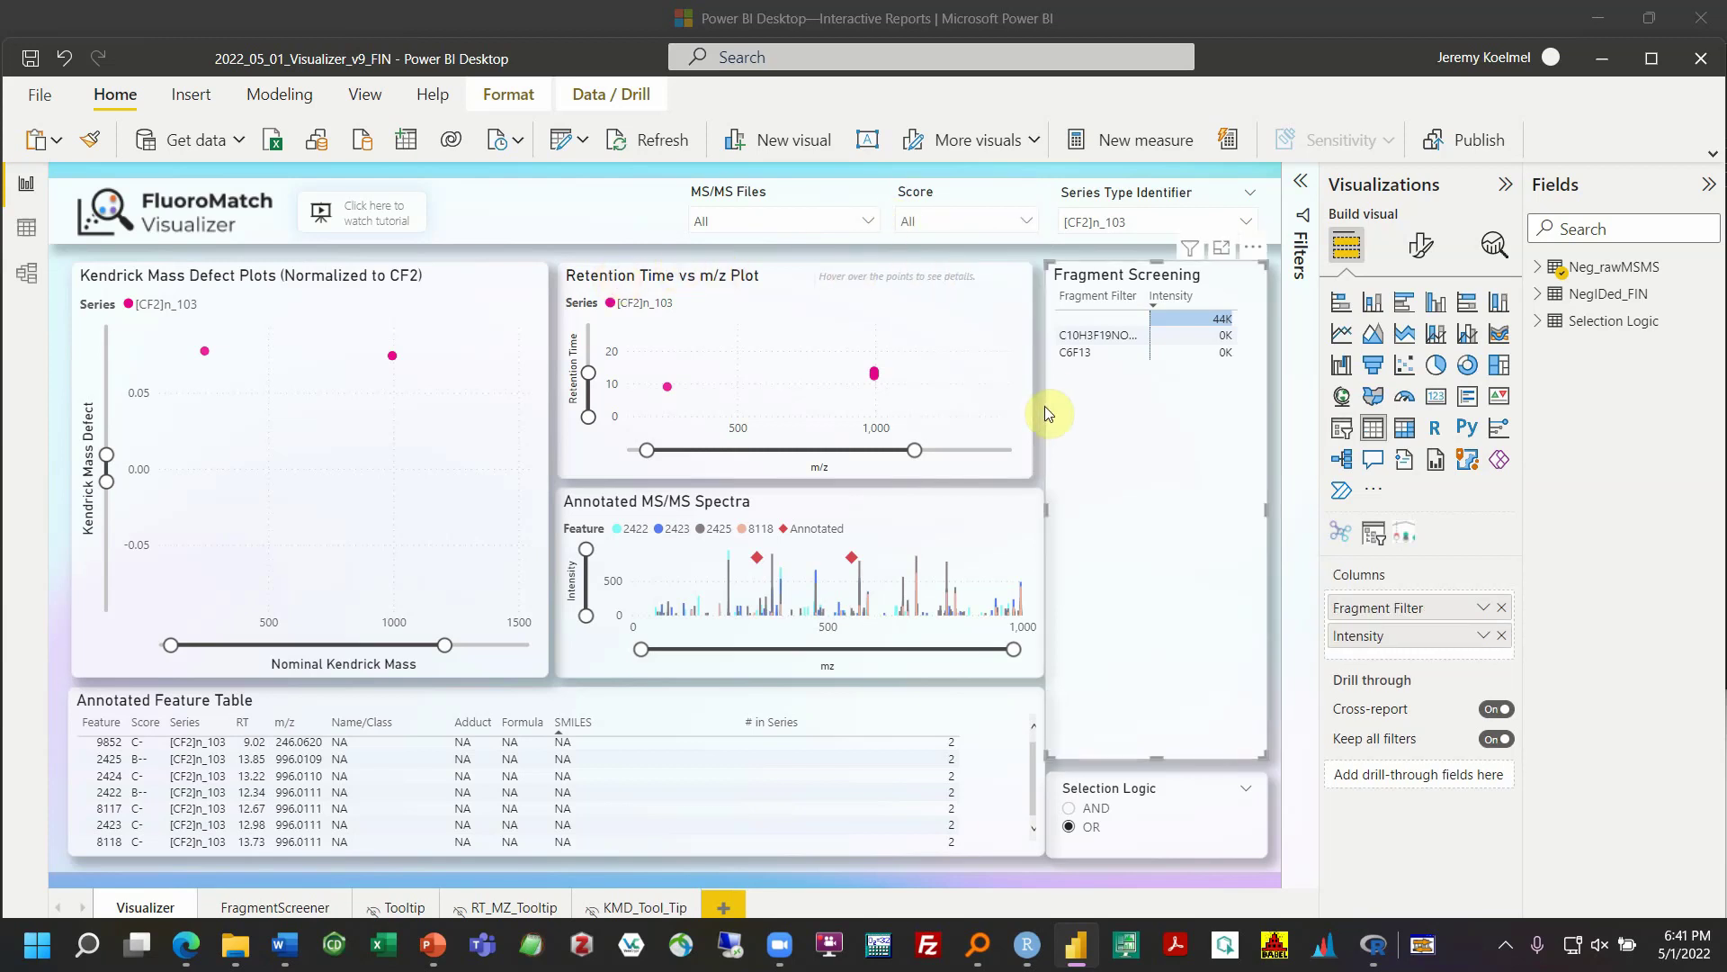
left_click(559, 281)
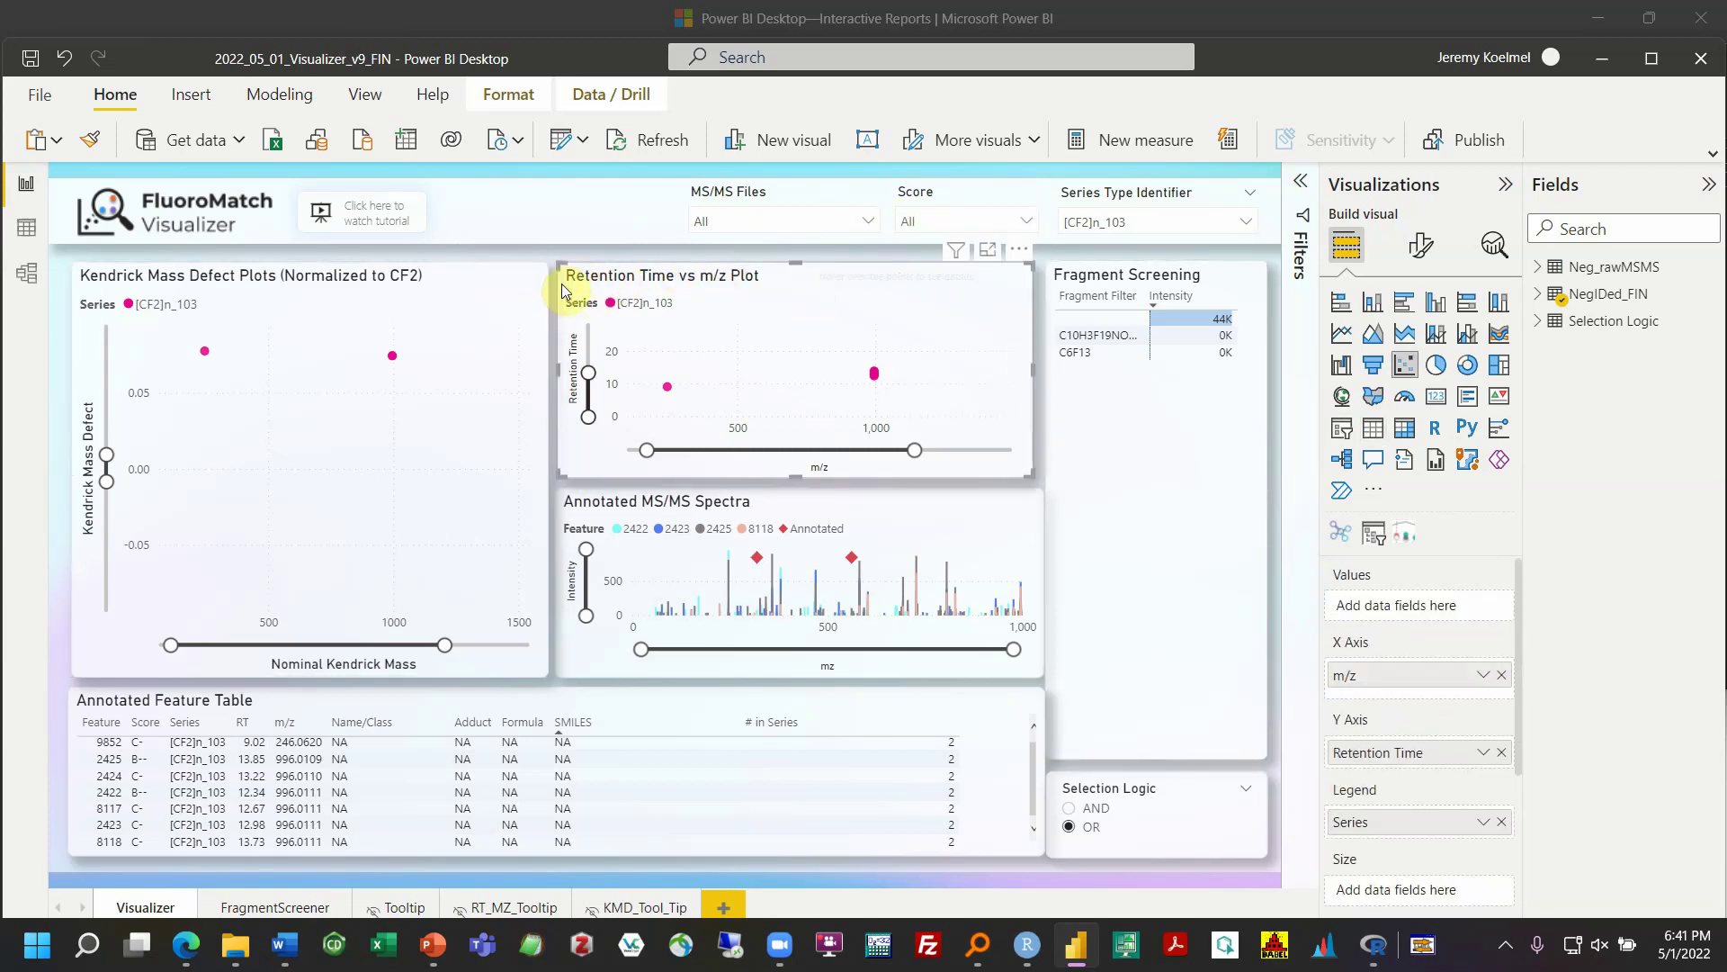
left_click(568, 509)
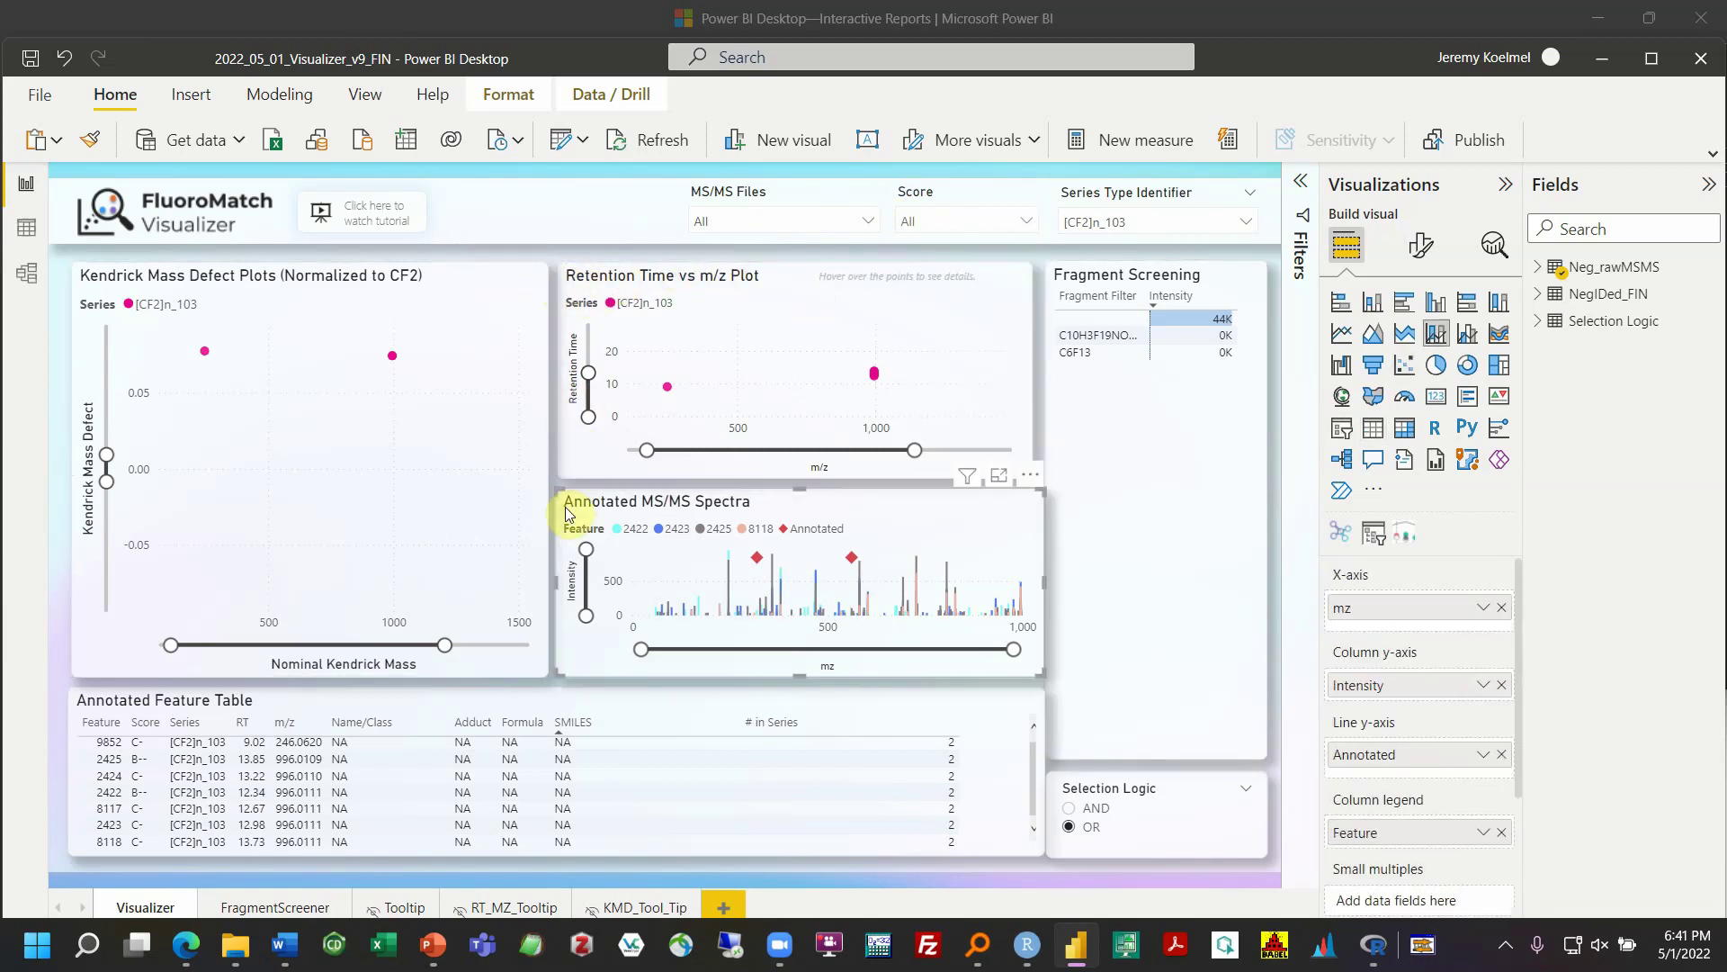
left_click(570, 689)
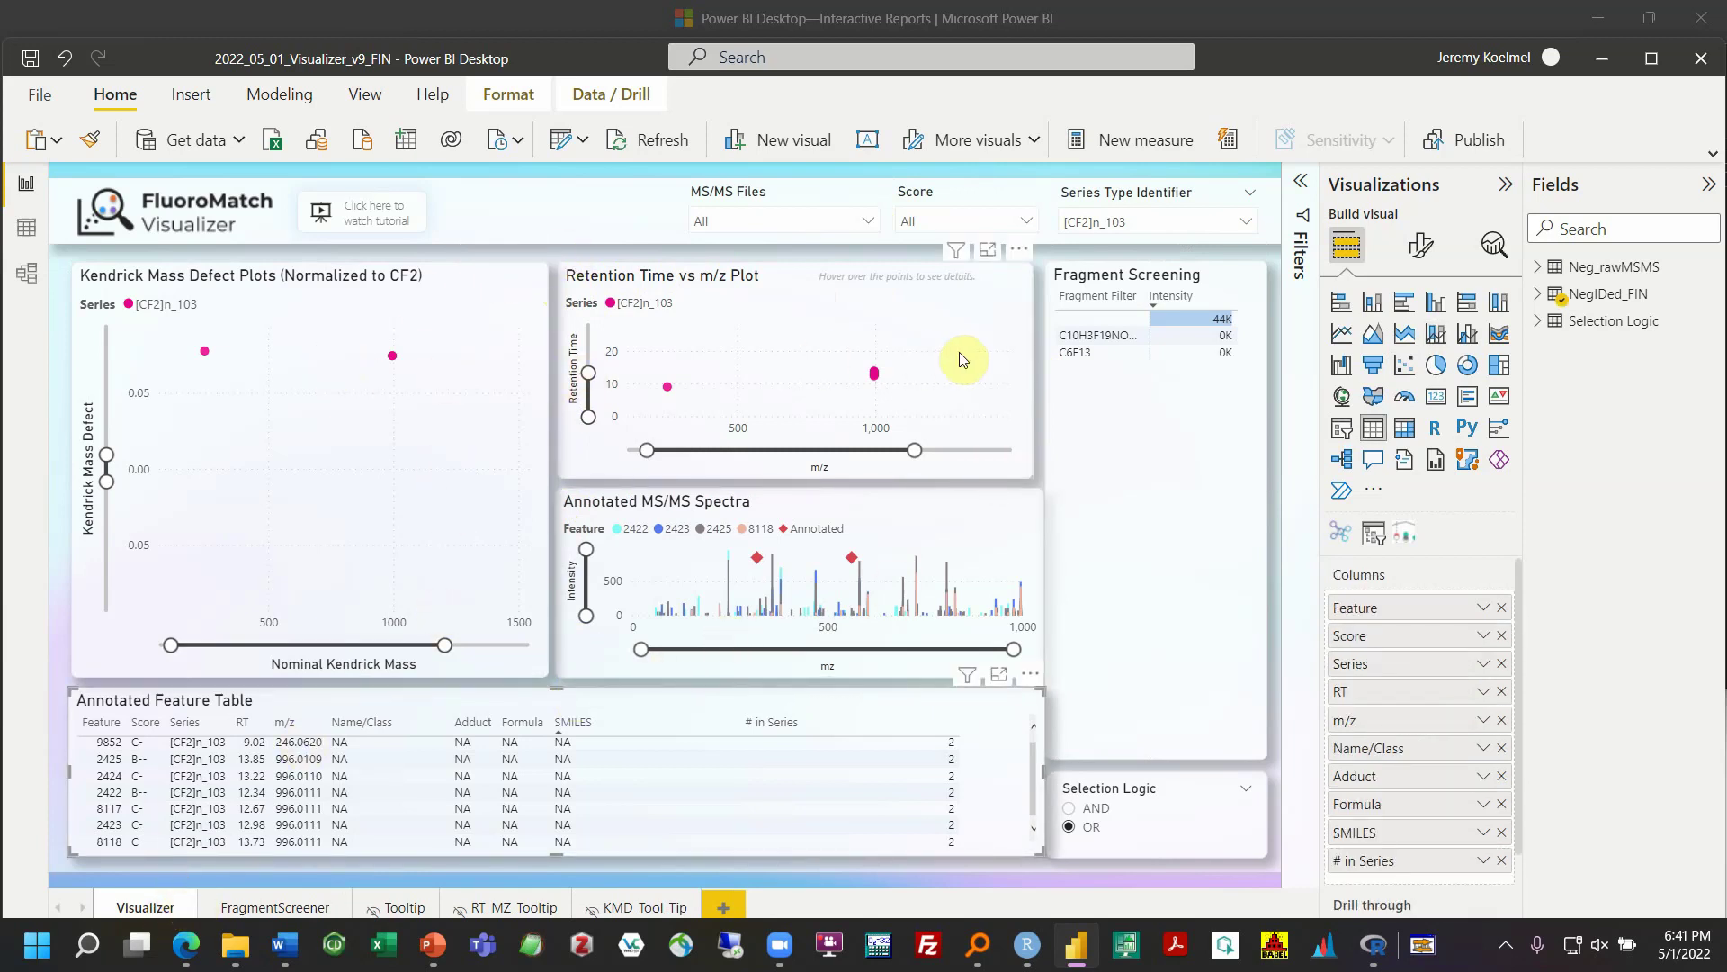
left_click(1099, 396)
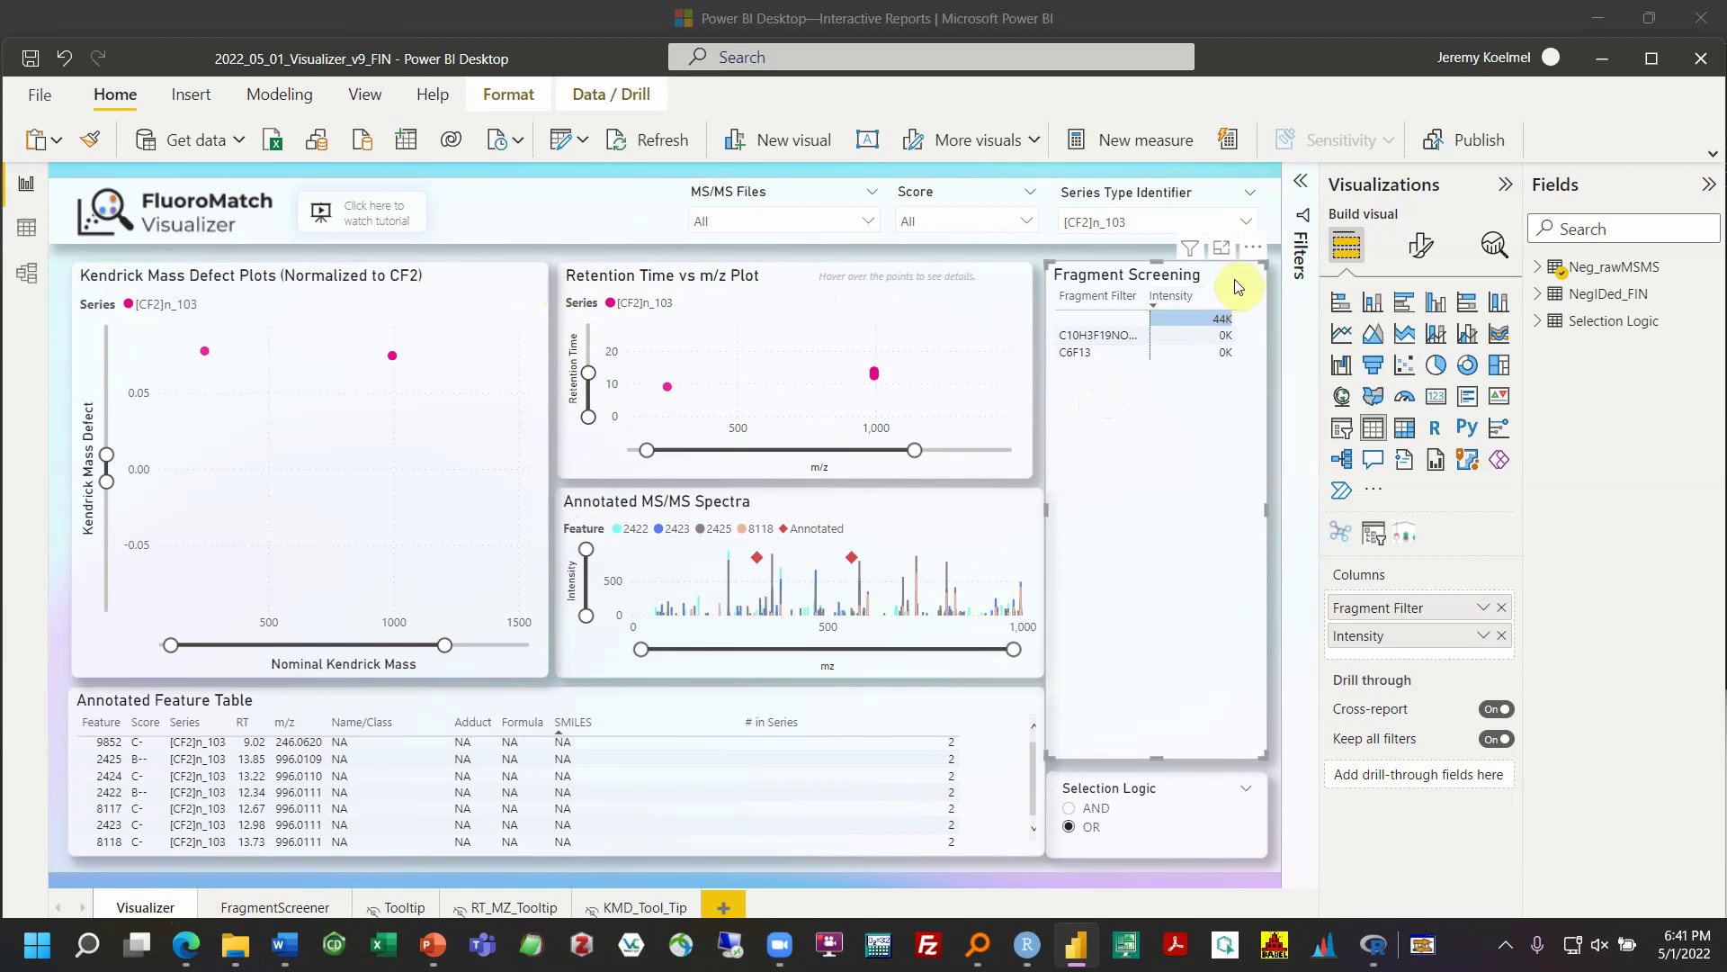
Deselect [CF2]n_103 in the Series Type Identifier filter
left_click(1143, 221)
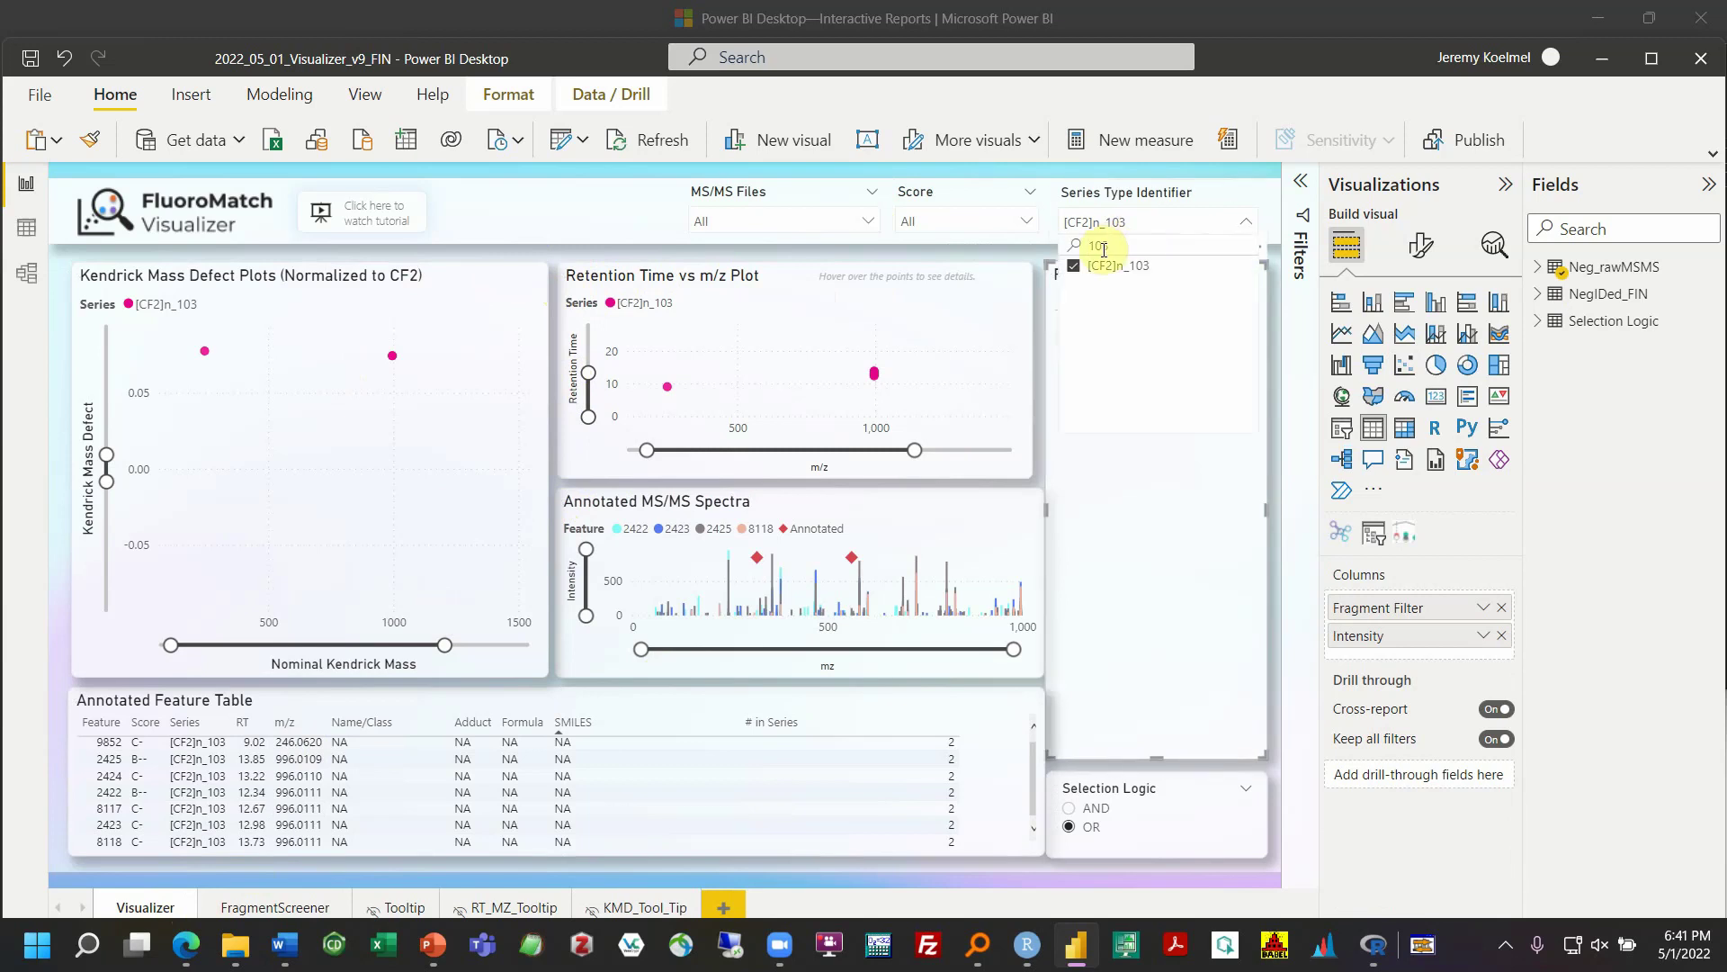
left_click(1073, 265)
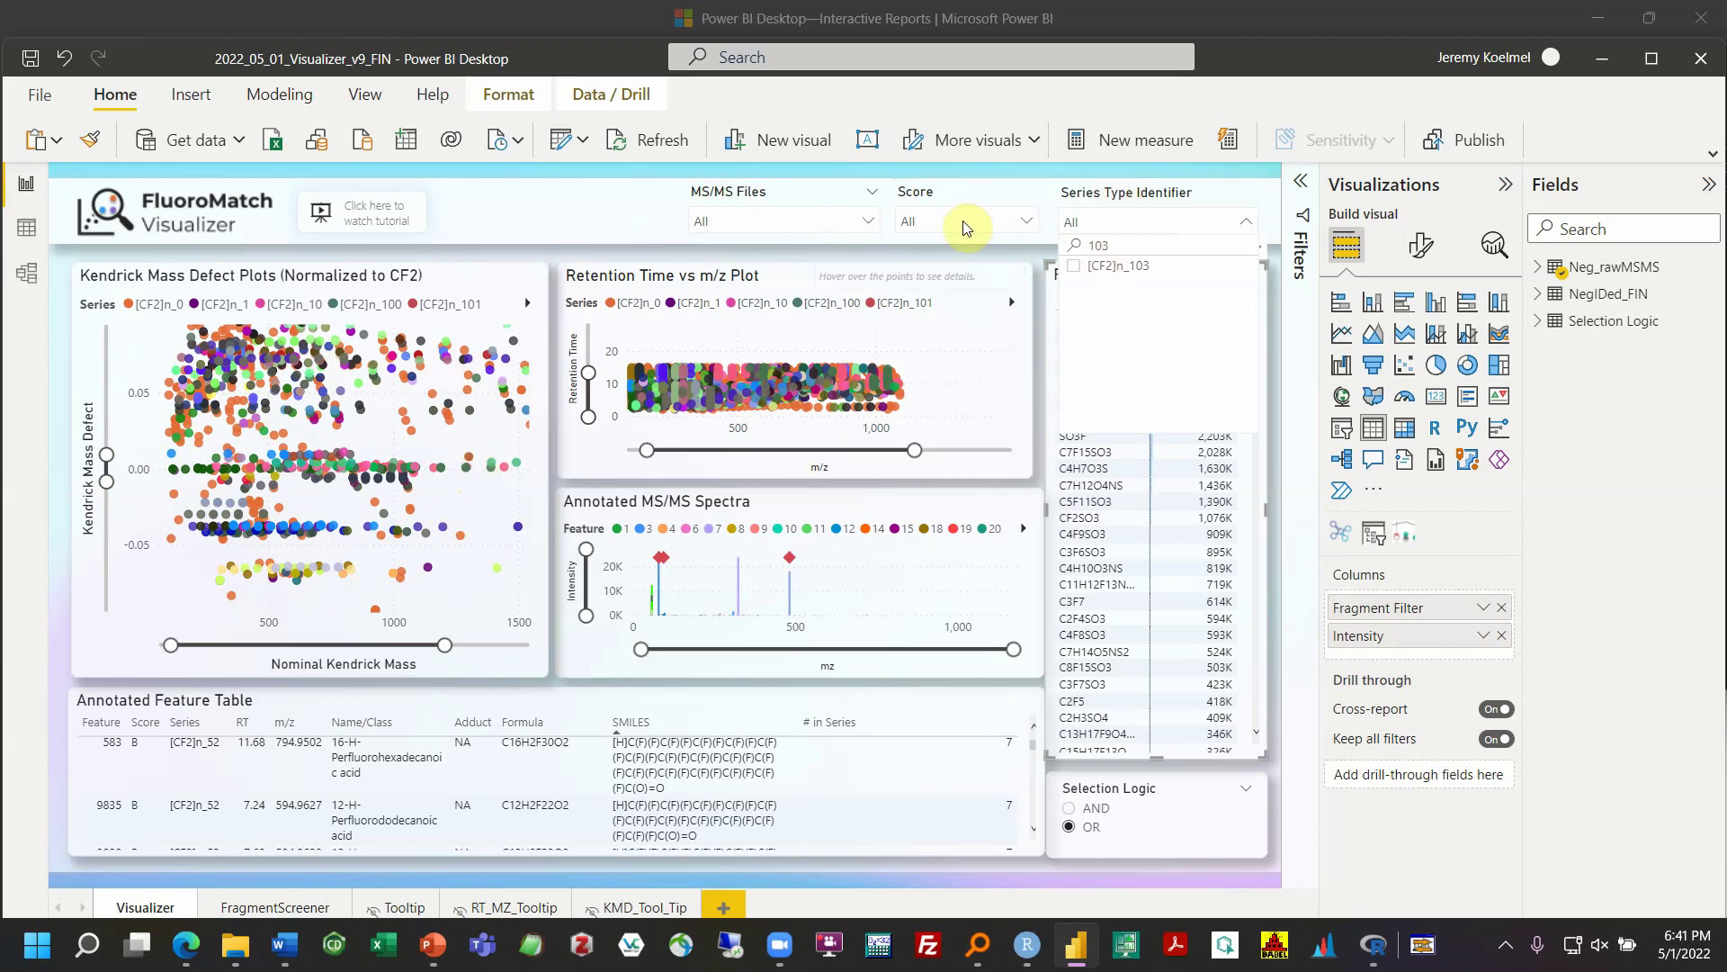
View the FragmentScreener page, return to the Visualizer page and check the Score filter options
left_click(274, 907)
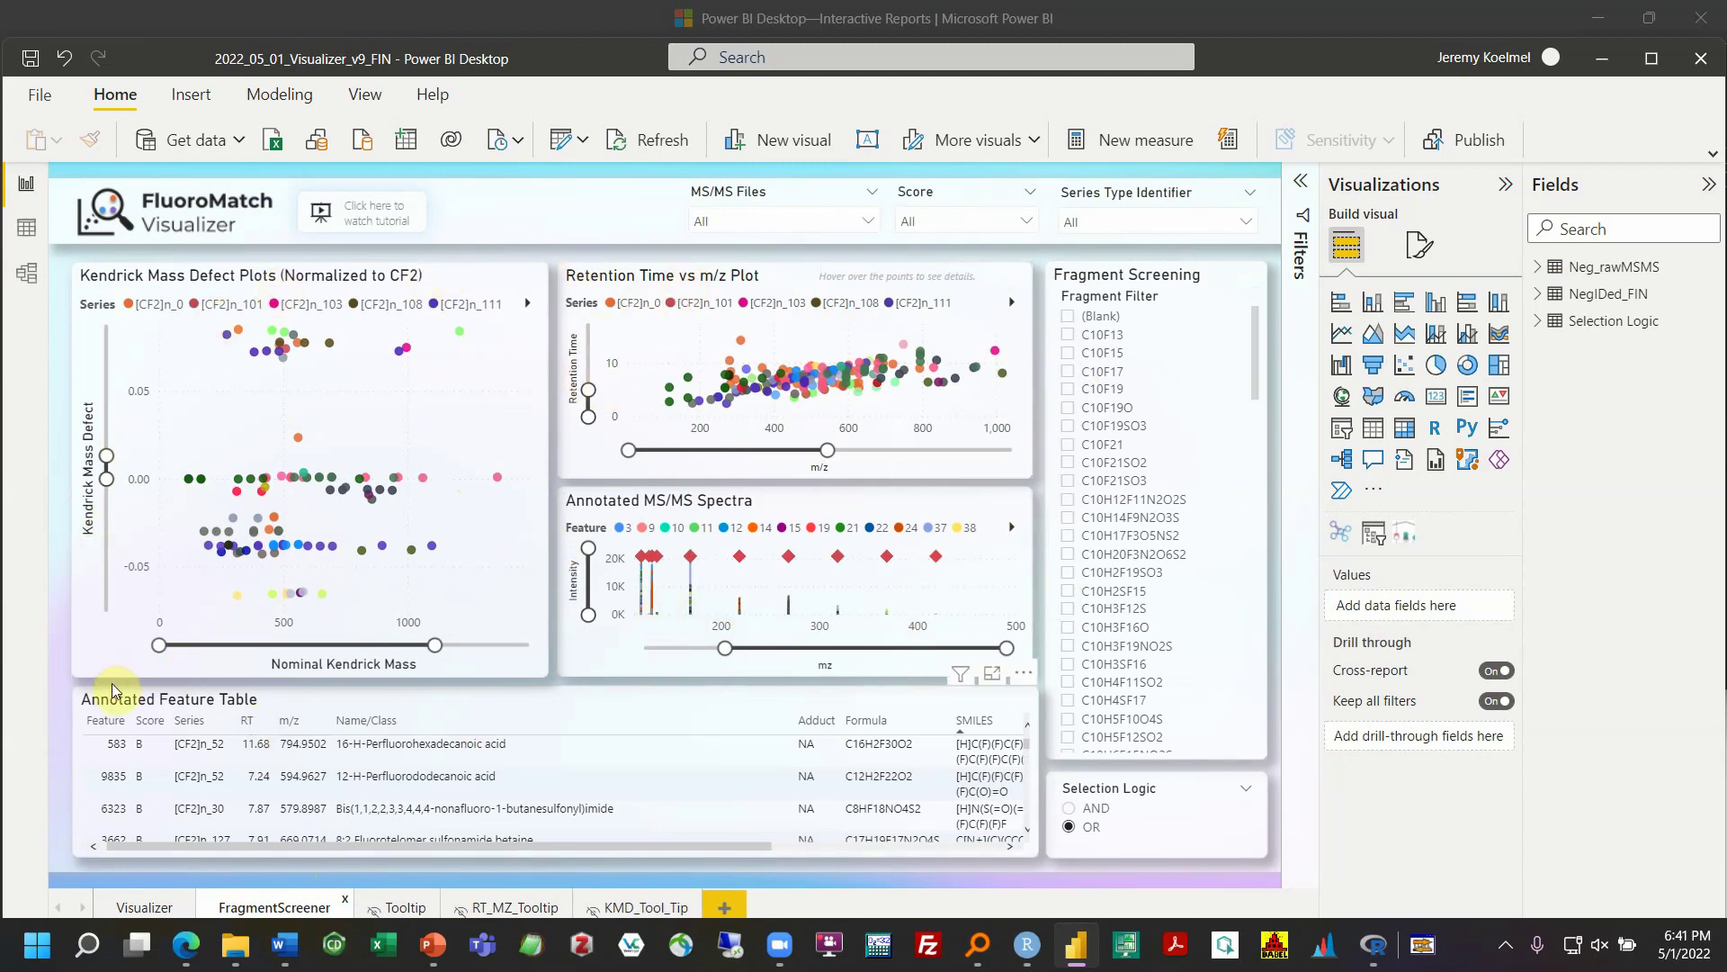
left_click(160, 905)
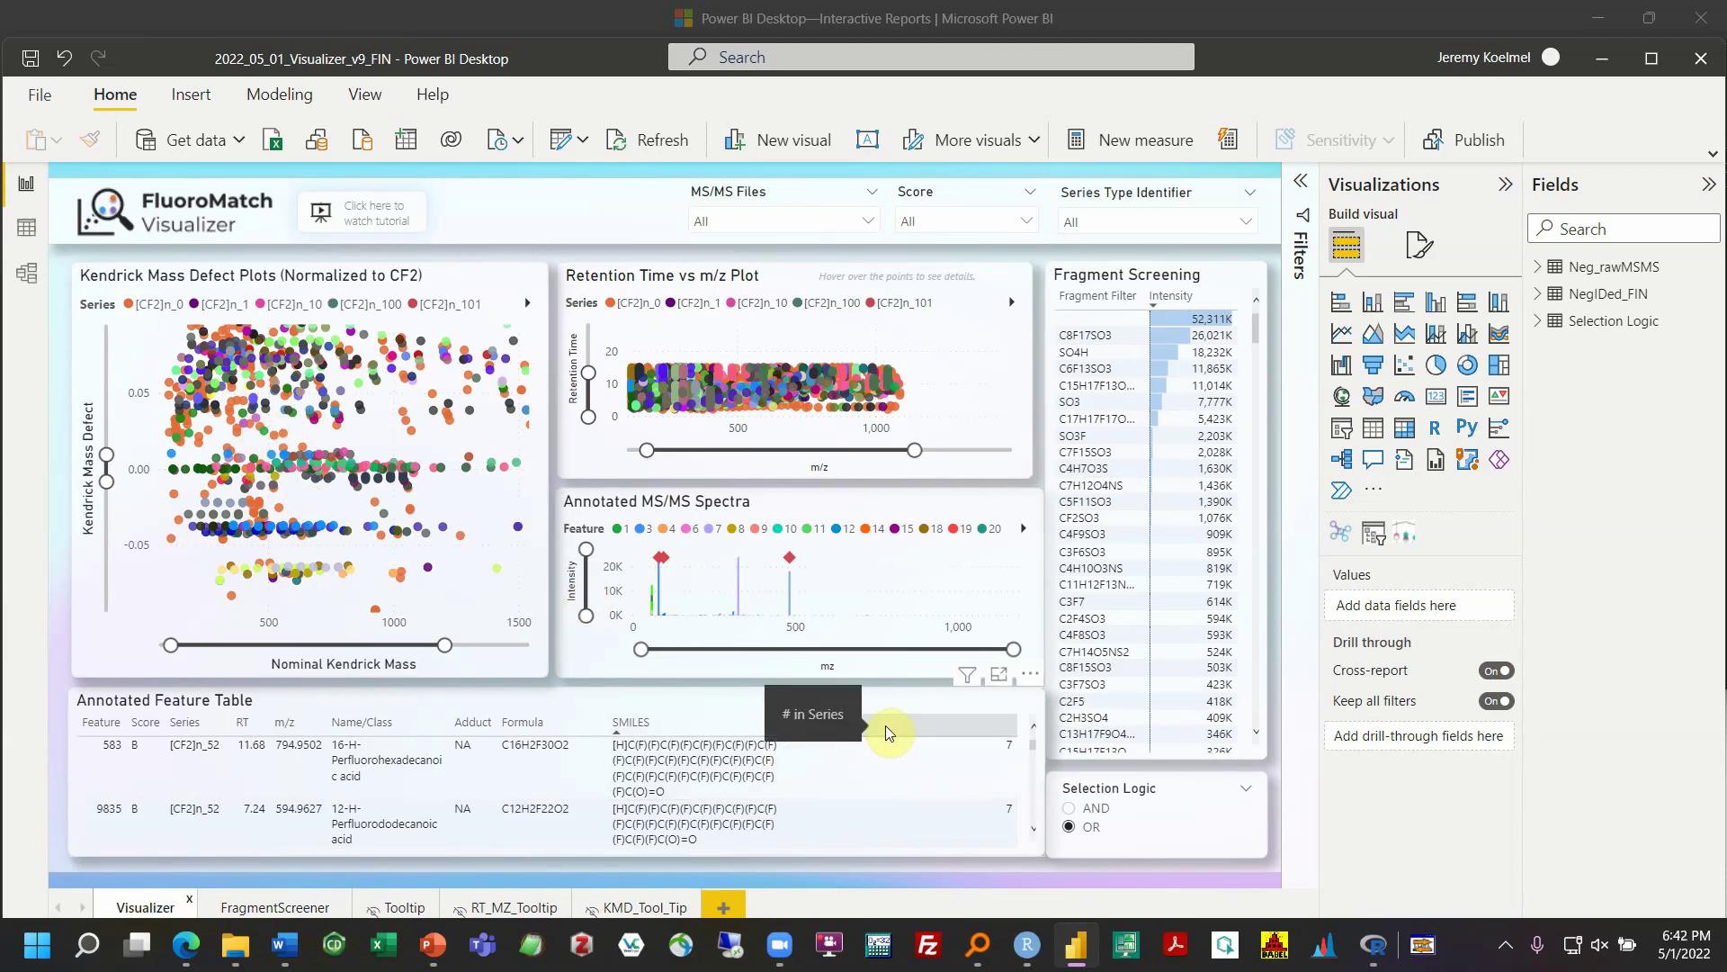
left_click(1011, 221)
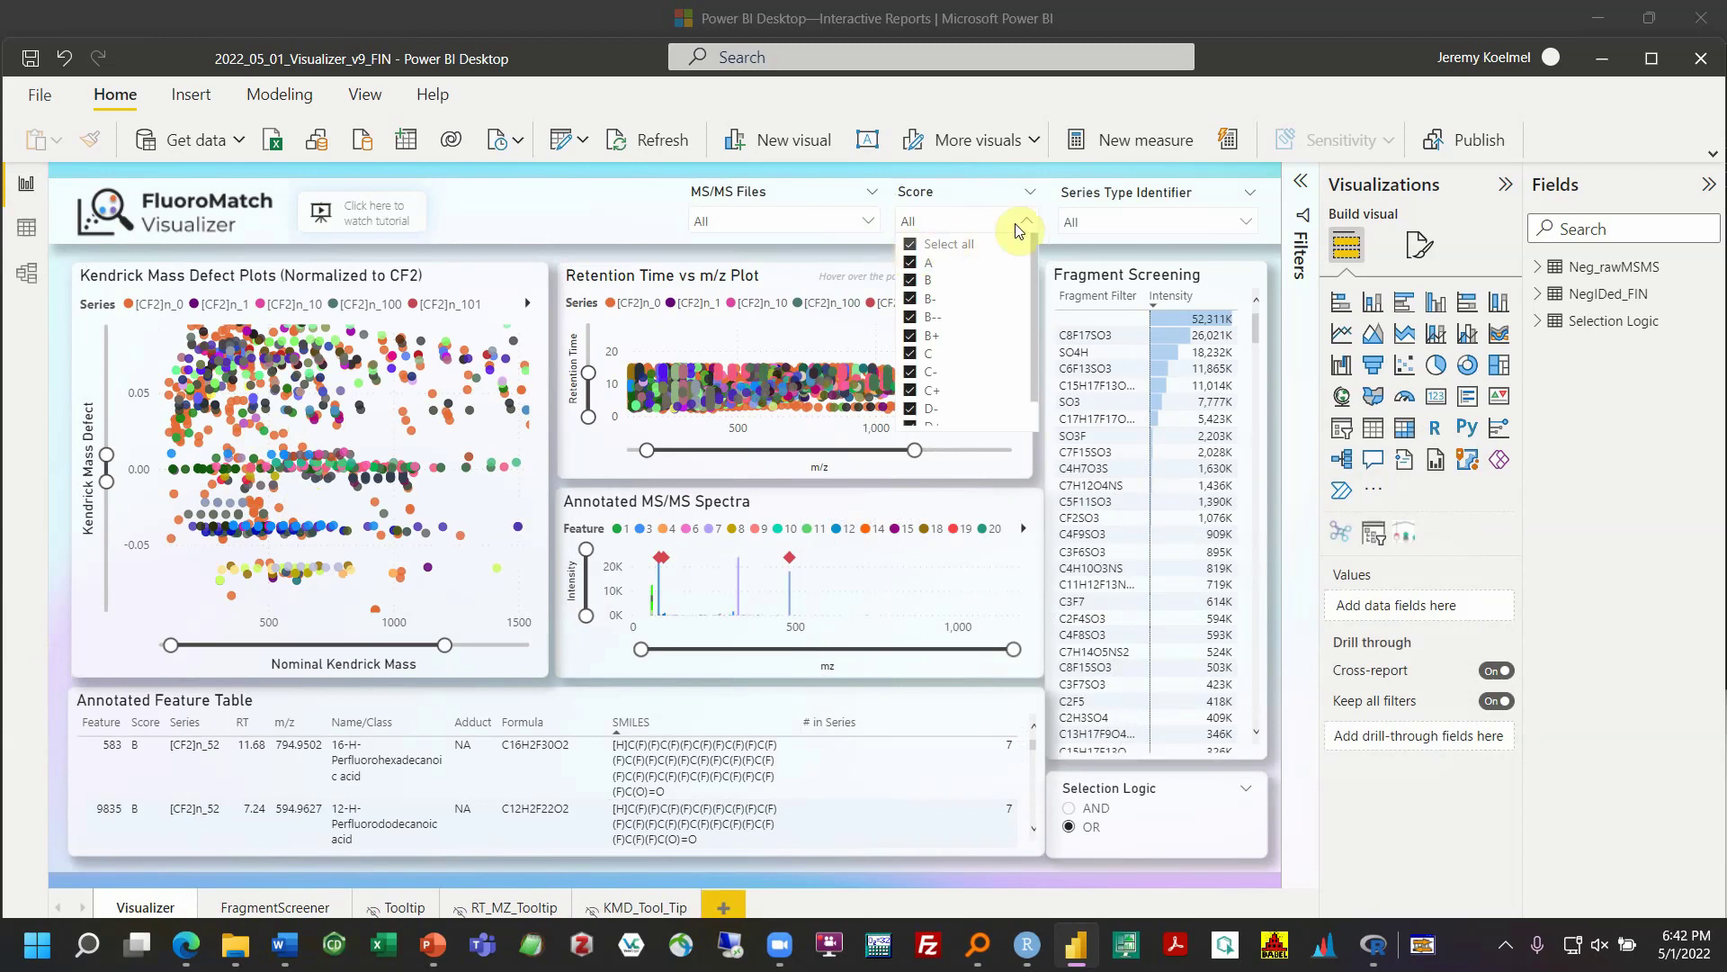
Clear the 103 search from the Series Type Identifier filter and check the files listed in the MS/MS Files filter
left_click(1074, 224)
left_click(1075, 223)
double_click(1099, 245)
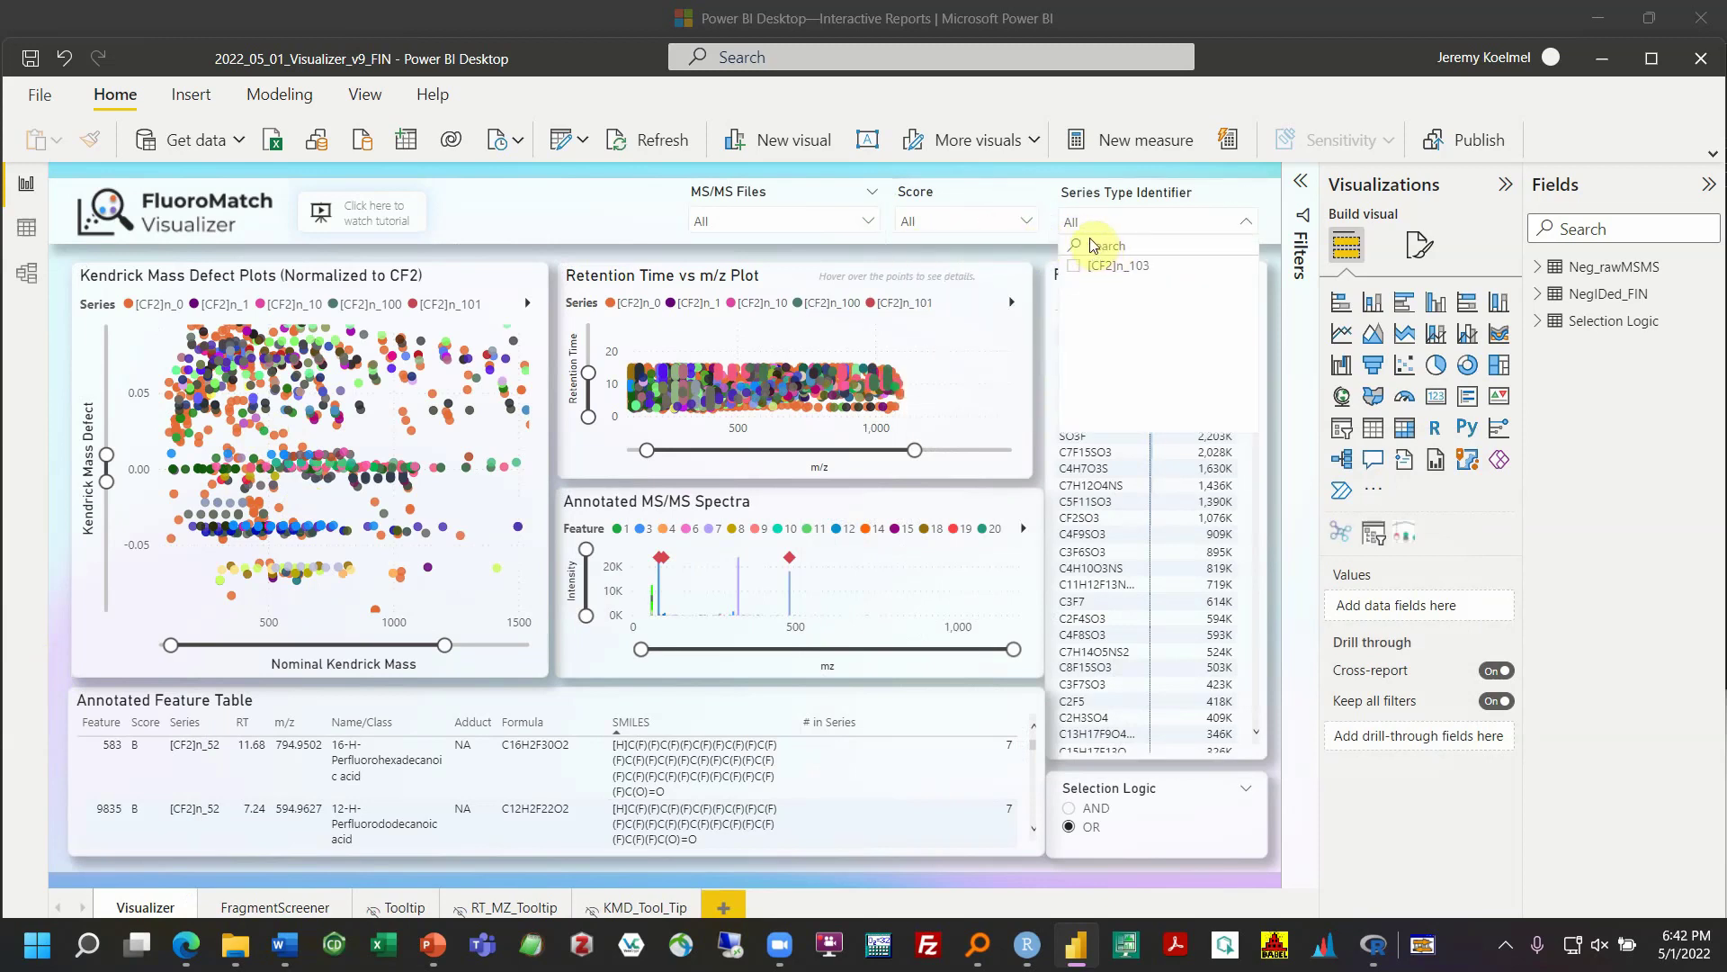
key("BackSpace")
left_click(1111, 264)
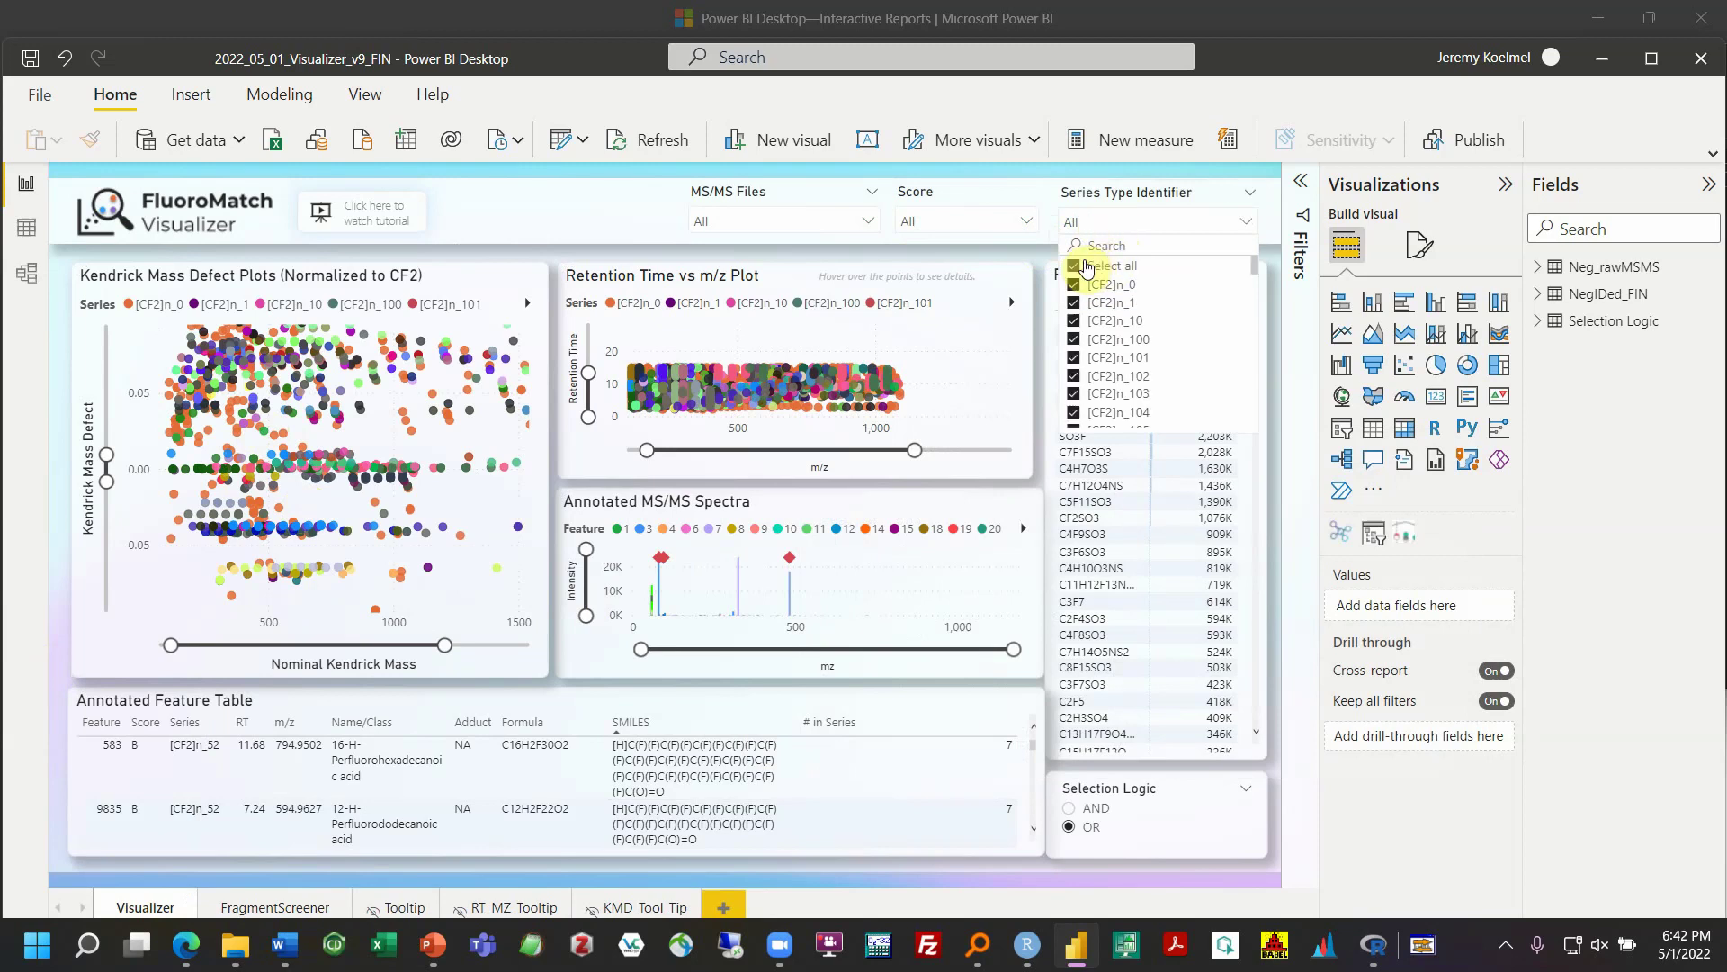
left_click(879, 223)
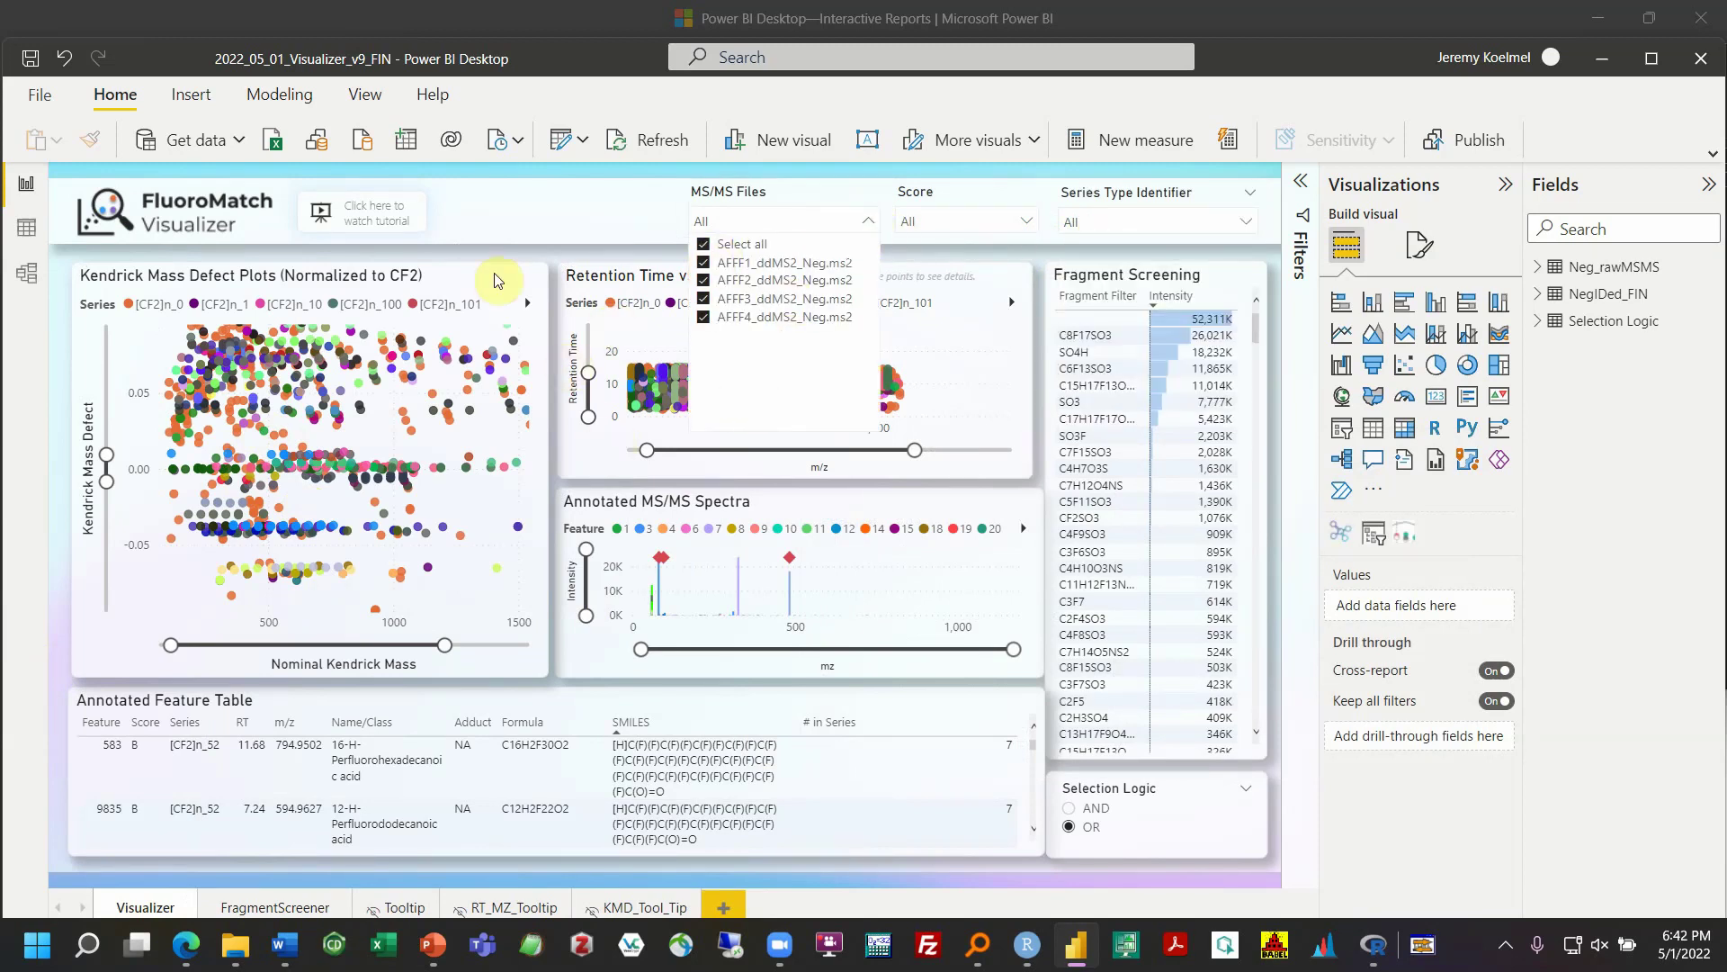
left_click(558, 232)
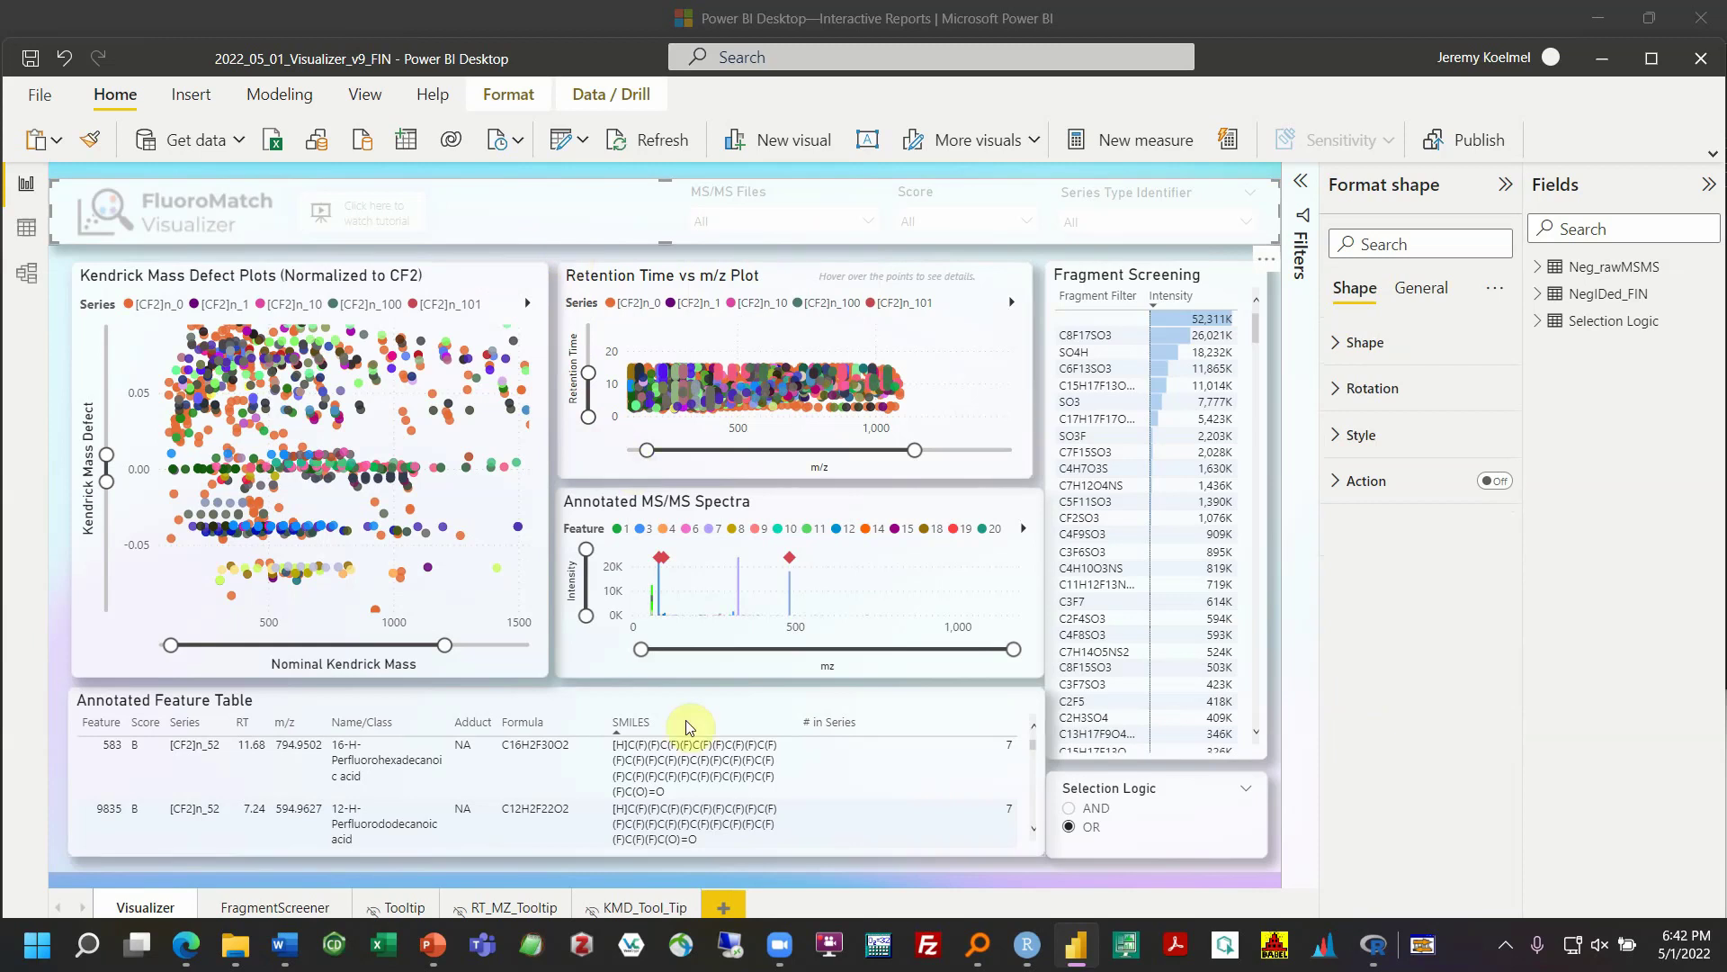
Sort the Annotated Feature Table by # in Series in descending order
left_click(586, 696)
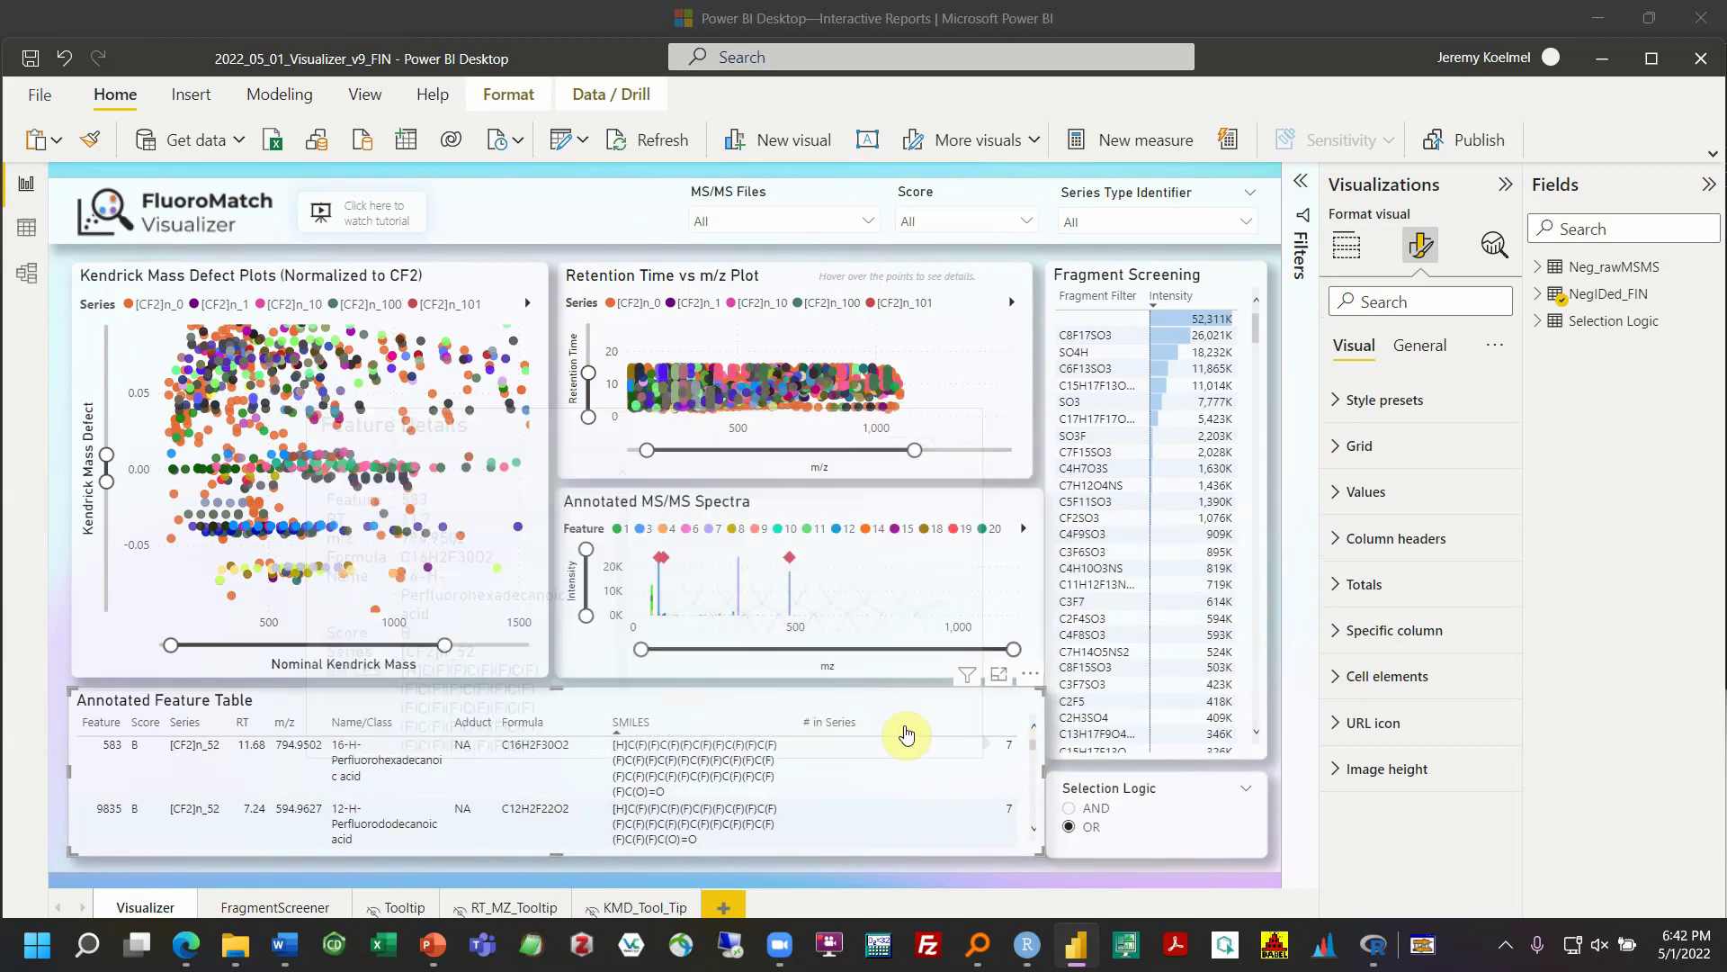
left_click(844, 730)
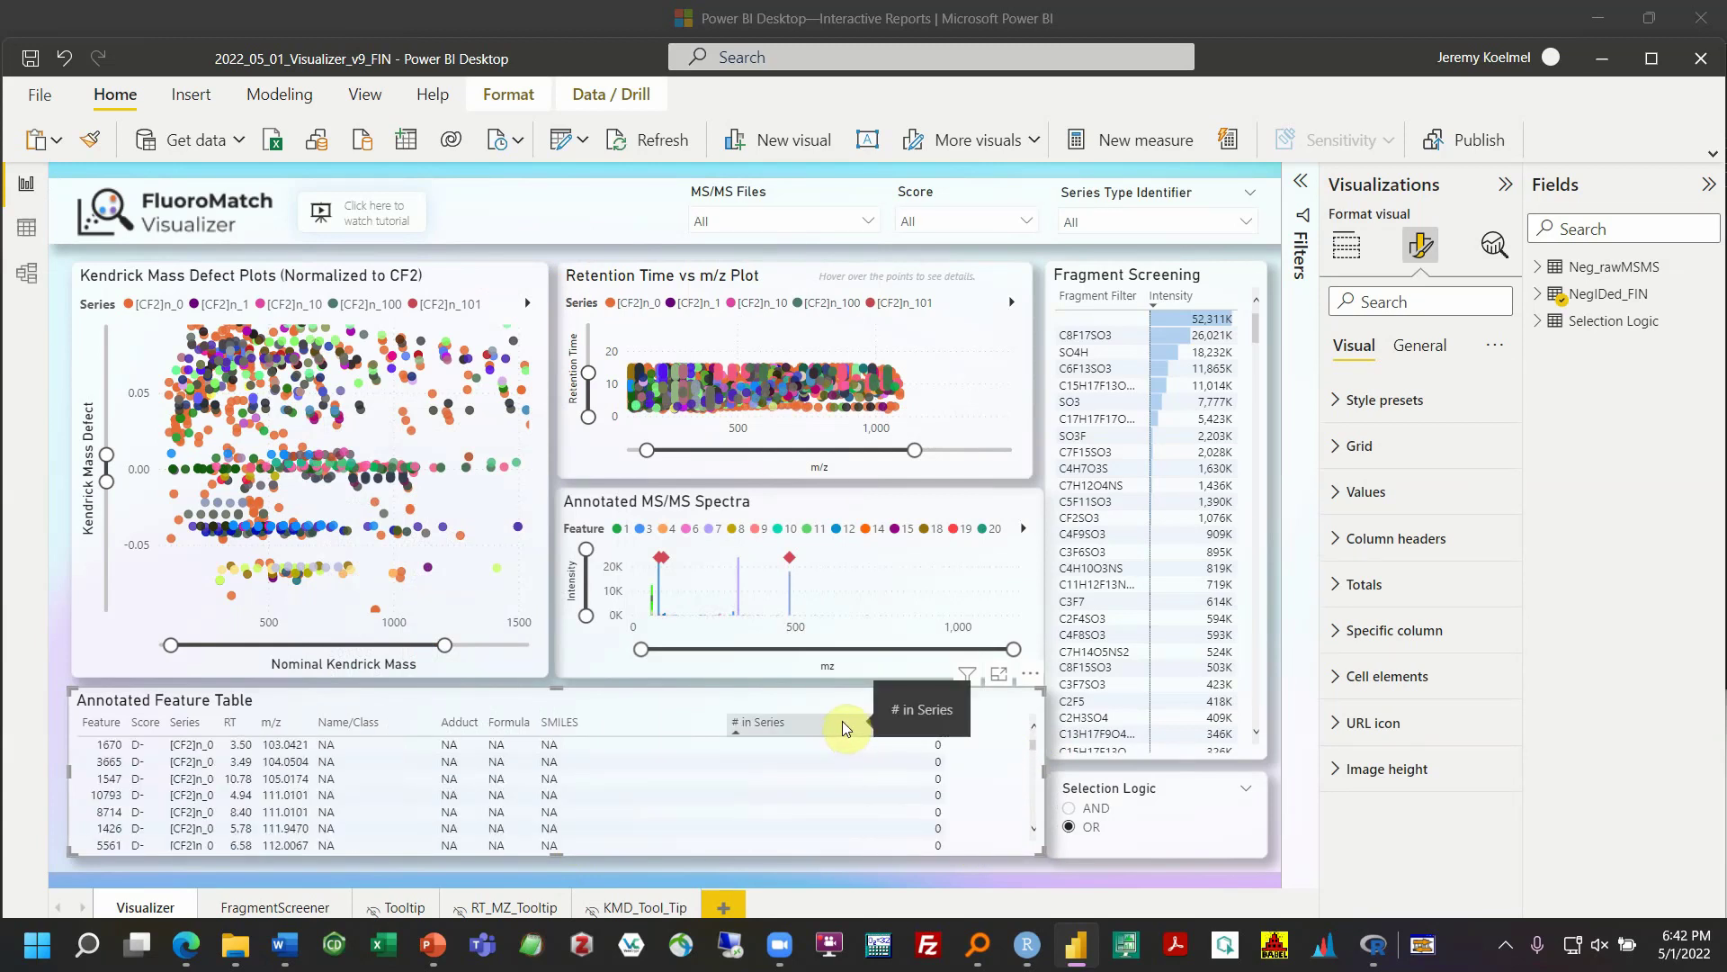
left_click(843, 726)
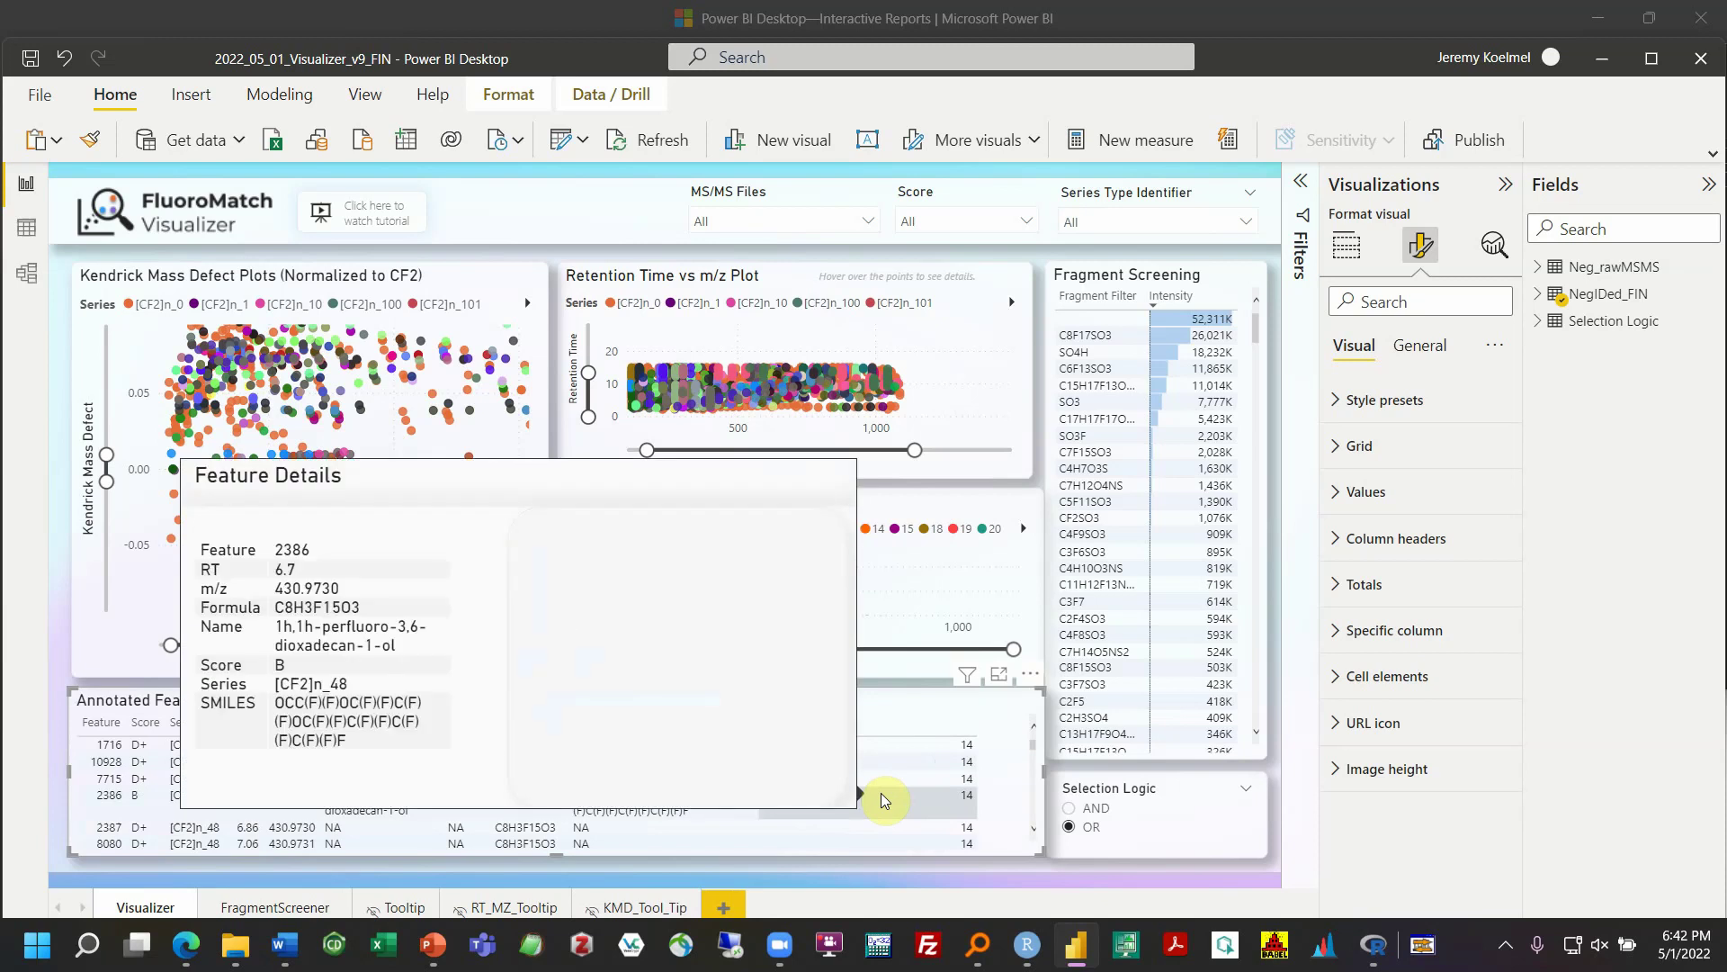
Browse the [CF2]n_48 rows in the Annotated Feature Table and examine the predicted structures of the features with score B
scroll(990, 754, "down", 3)
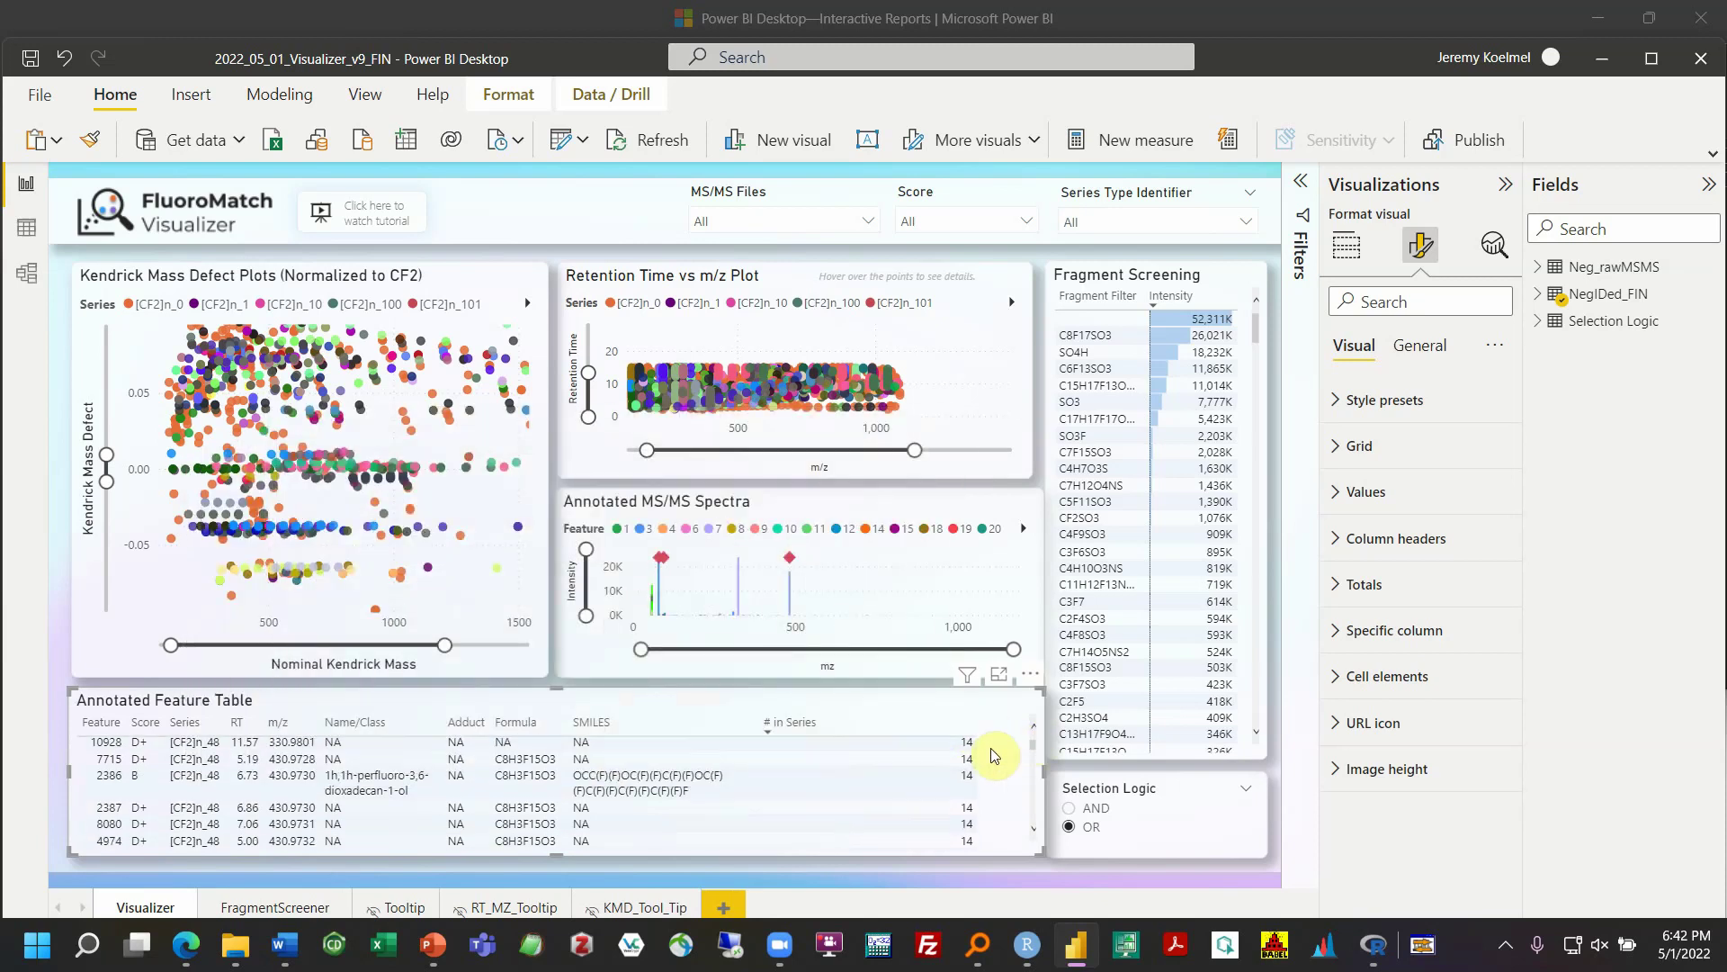
scroll(994, 754, "down", 5)
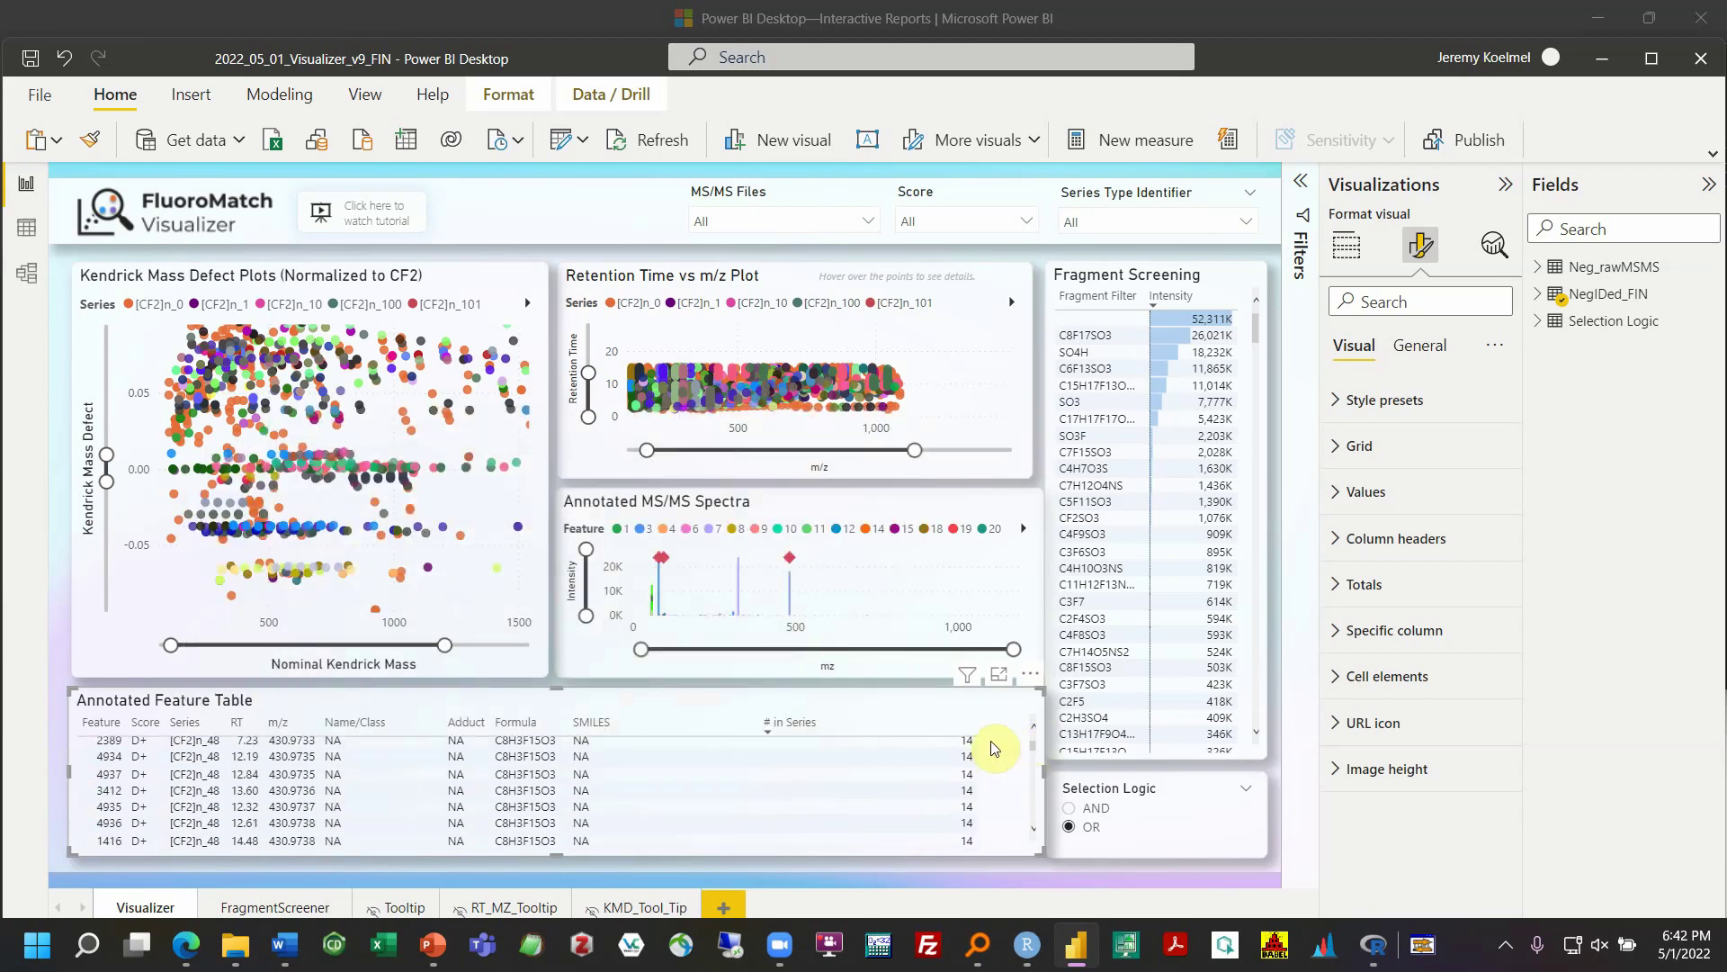
scroll(993, 765, "down", 1)
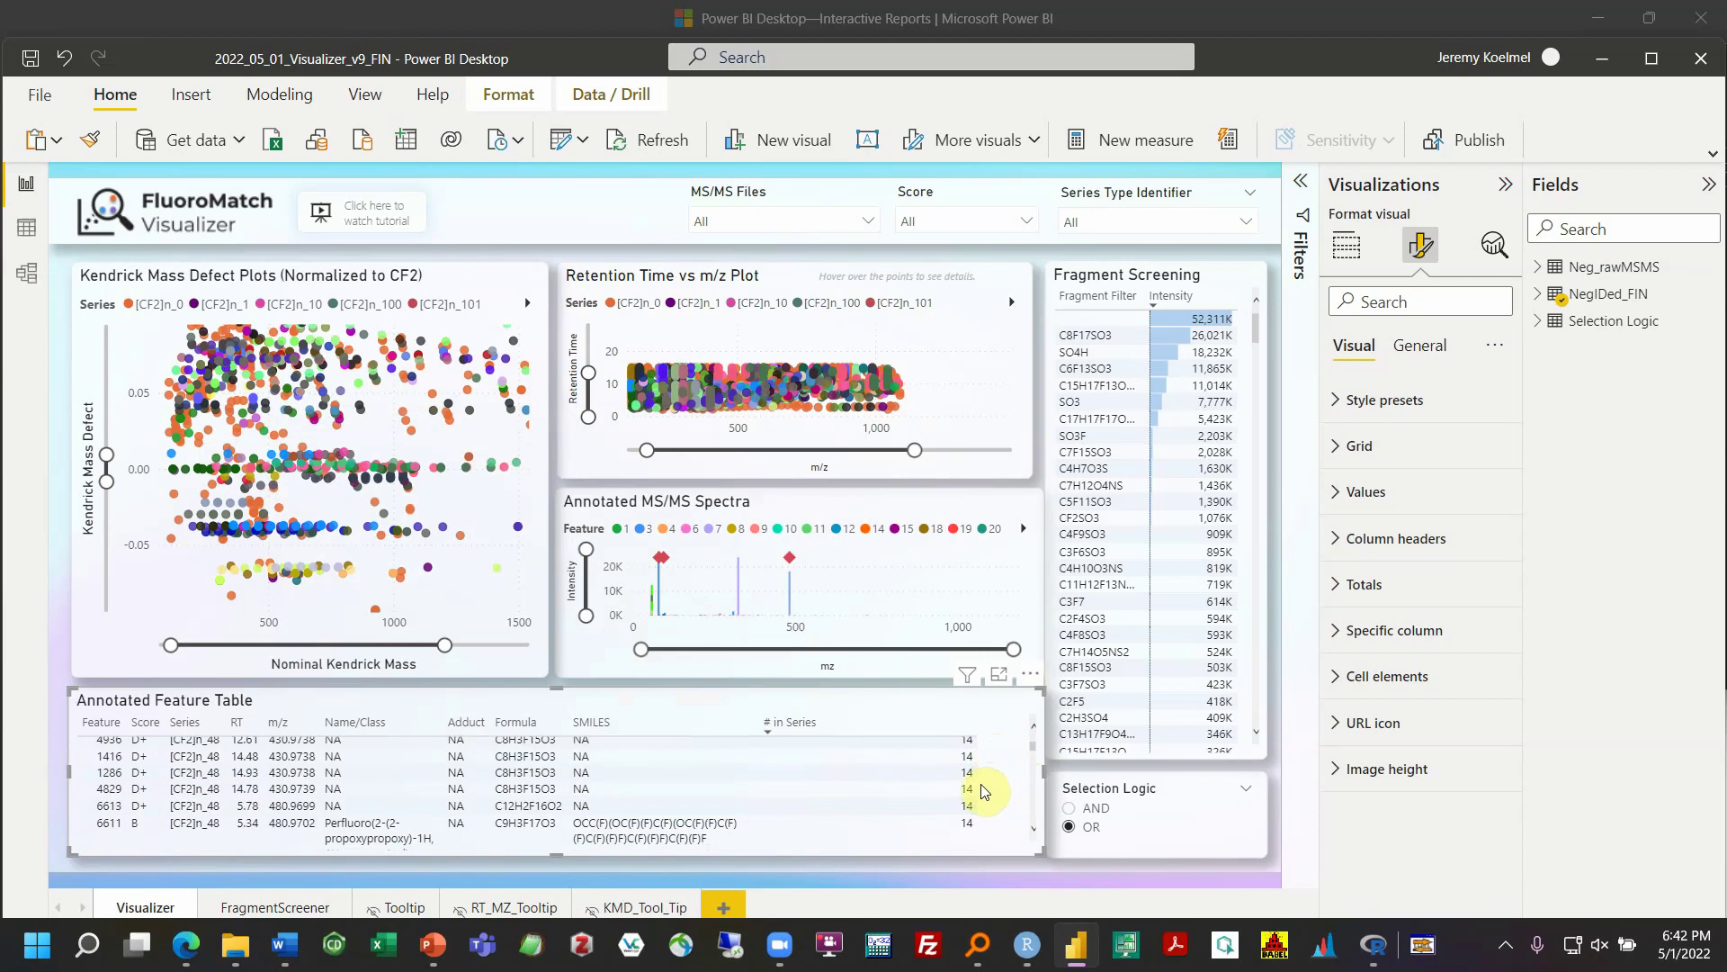
mouse_move(632, 826)
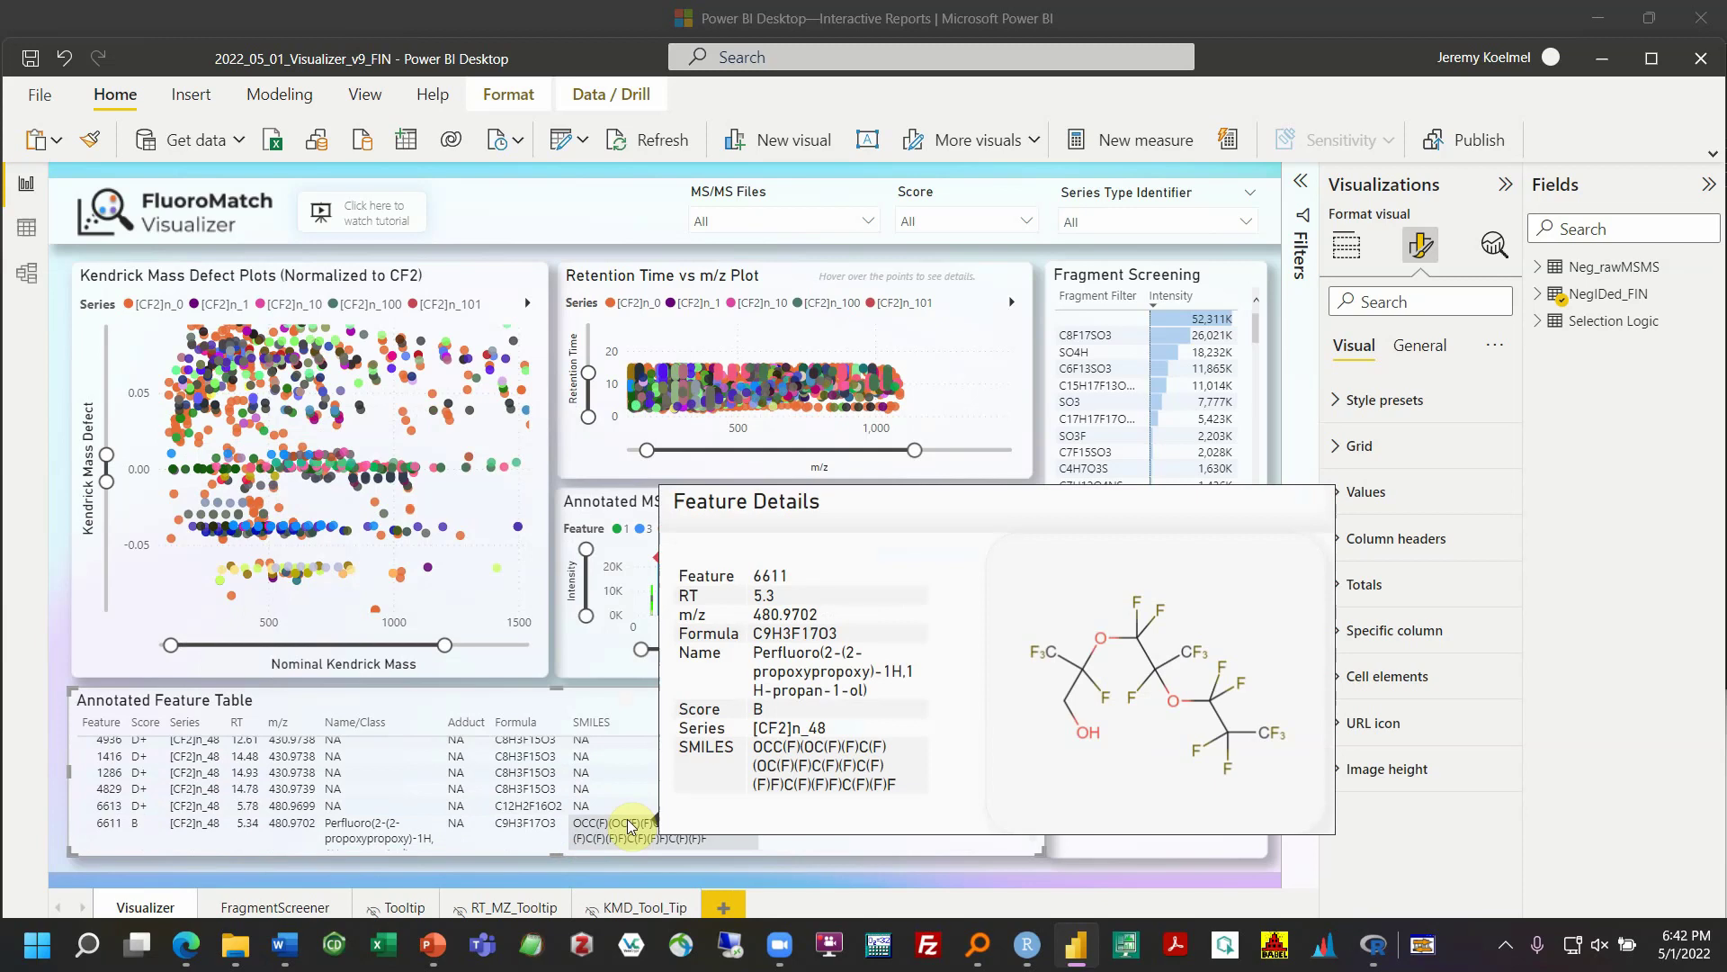
scroll(630, 823, "up", 5)
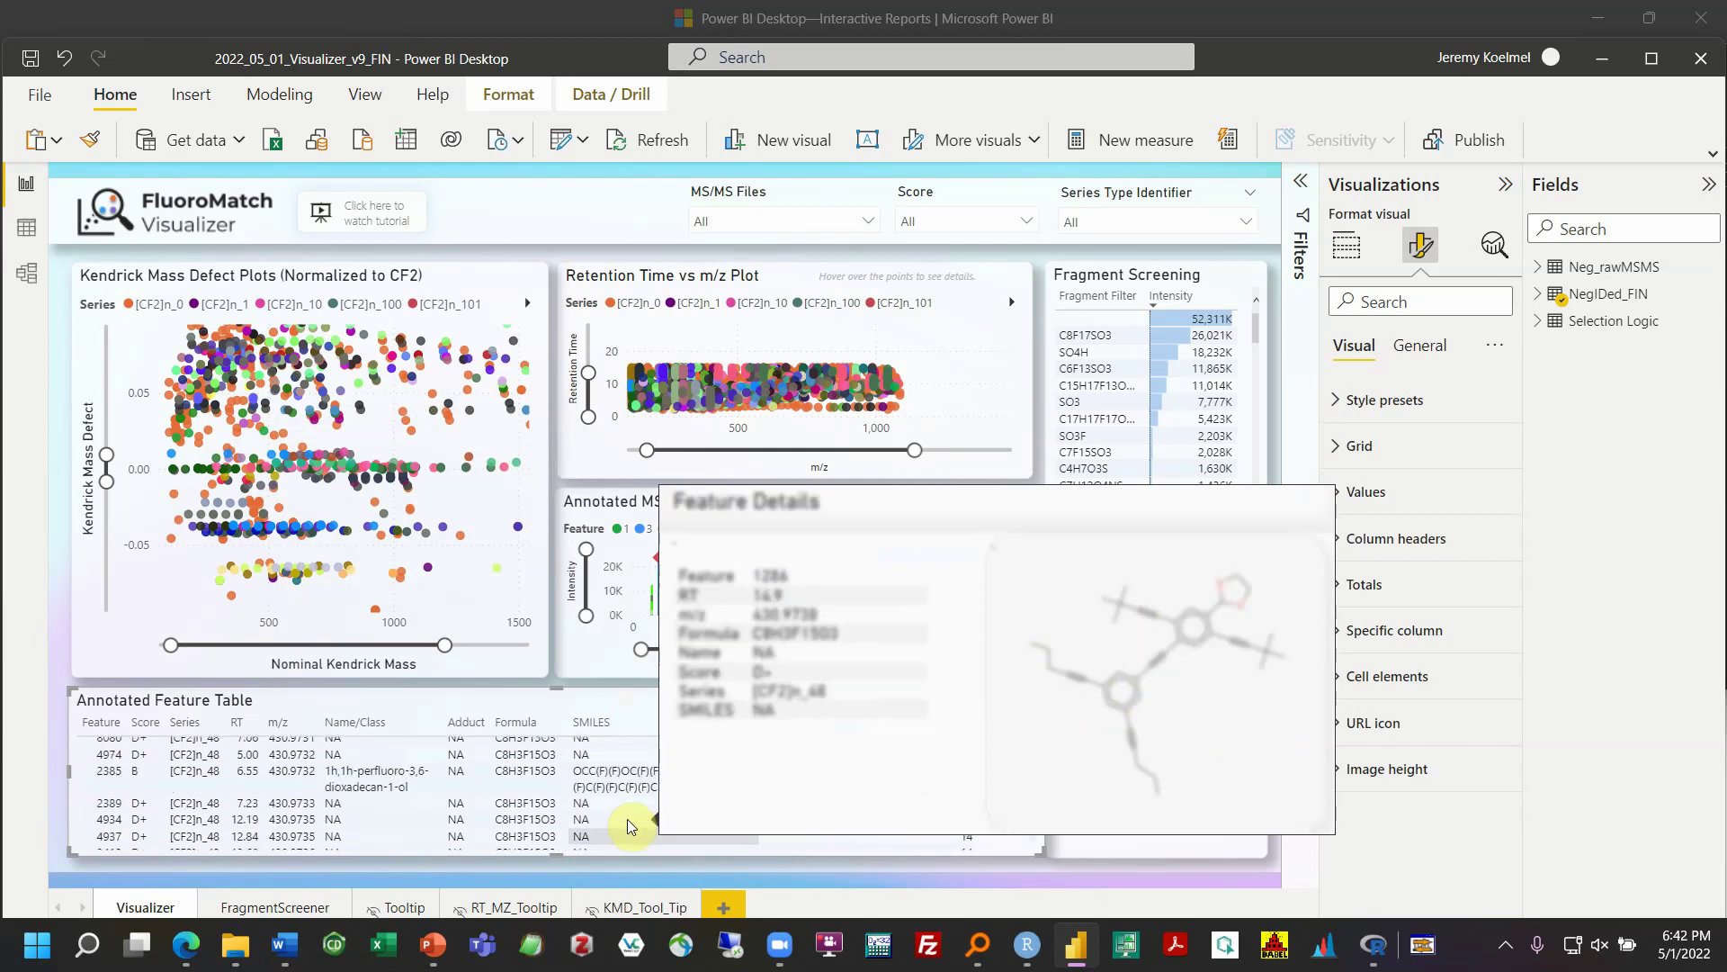
mouse_move(641, 797)
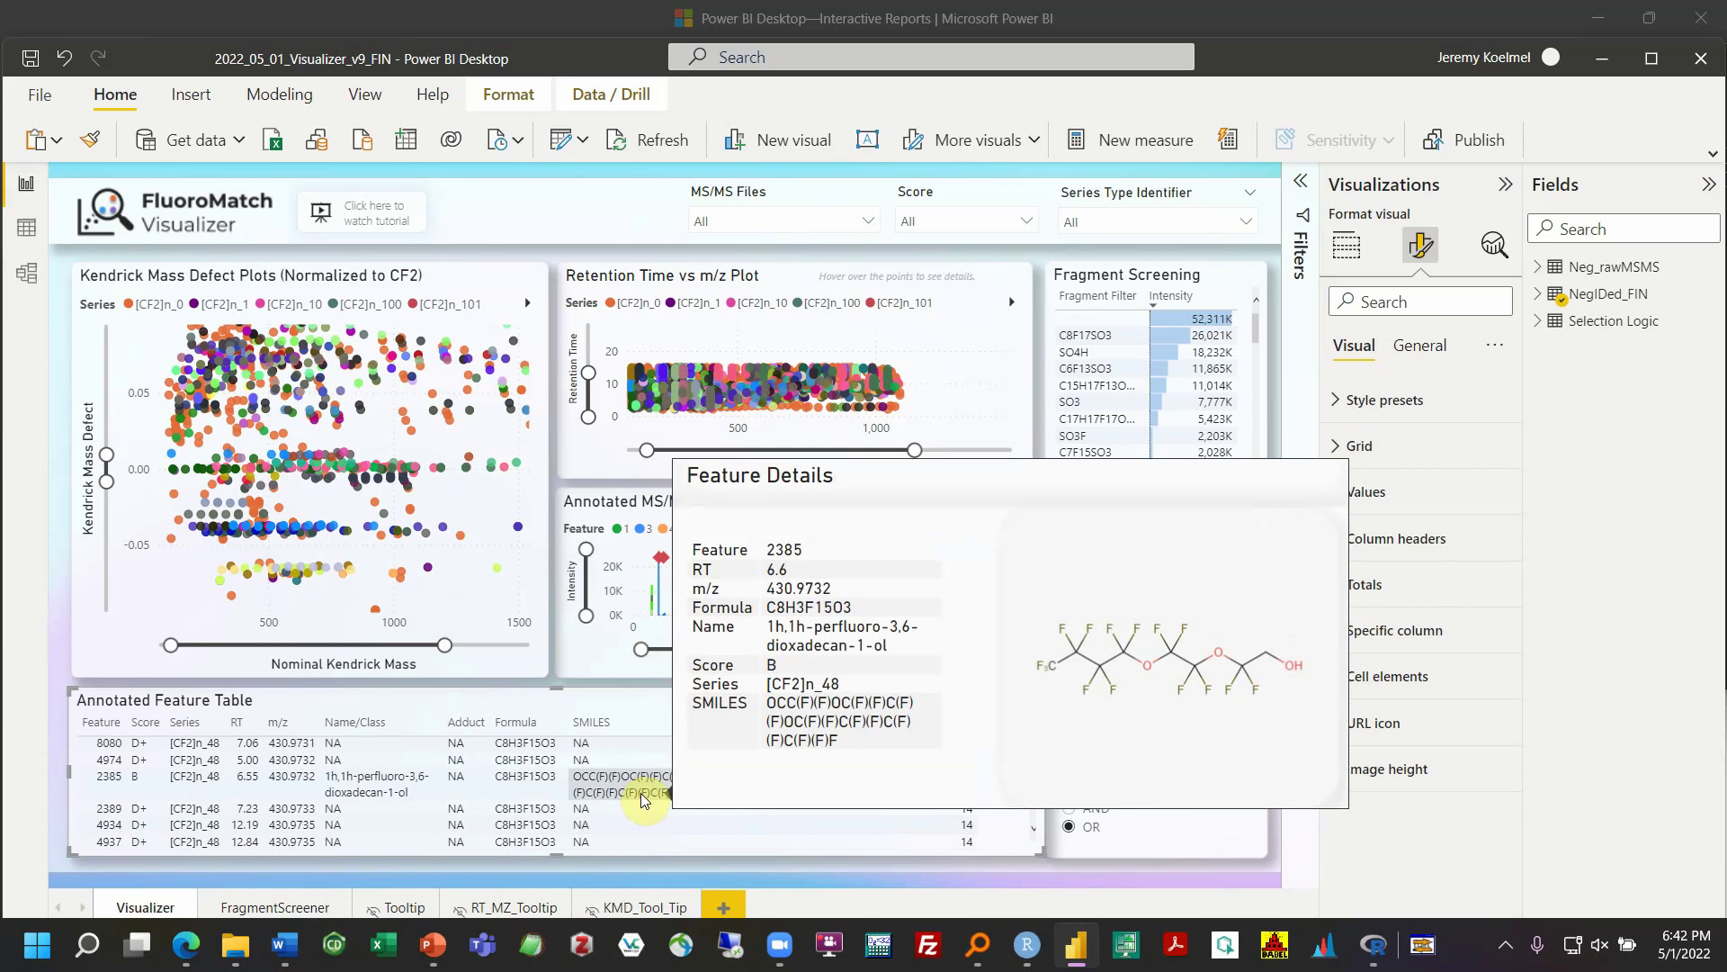
scroll(641, 797, "up", 2)
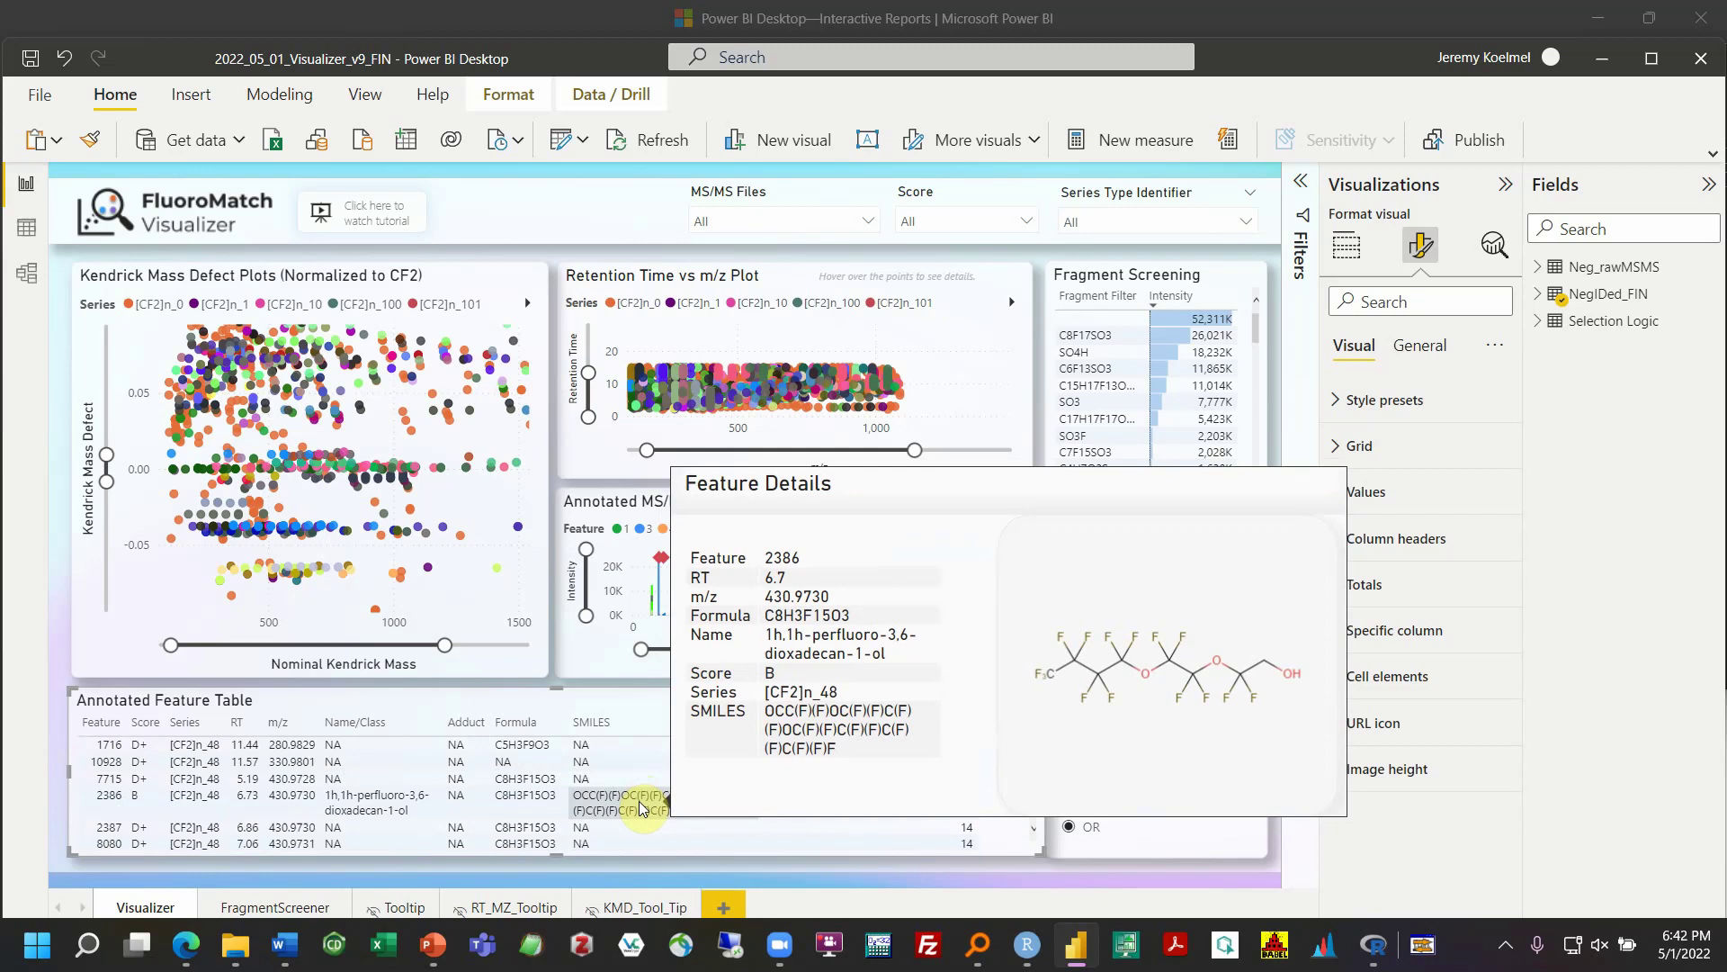
scroll(641, 806, "down", 1)
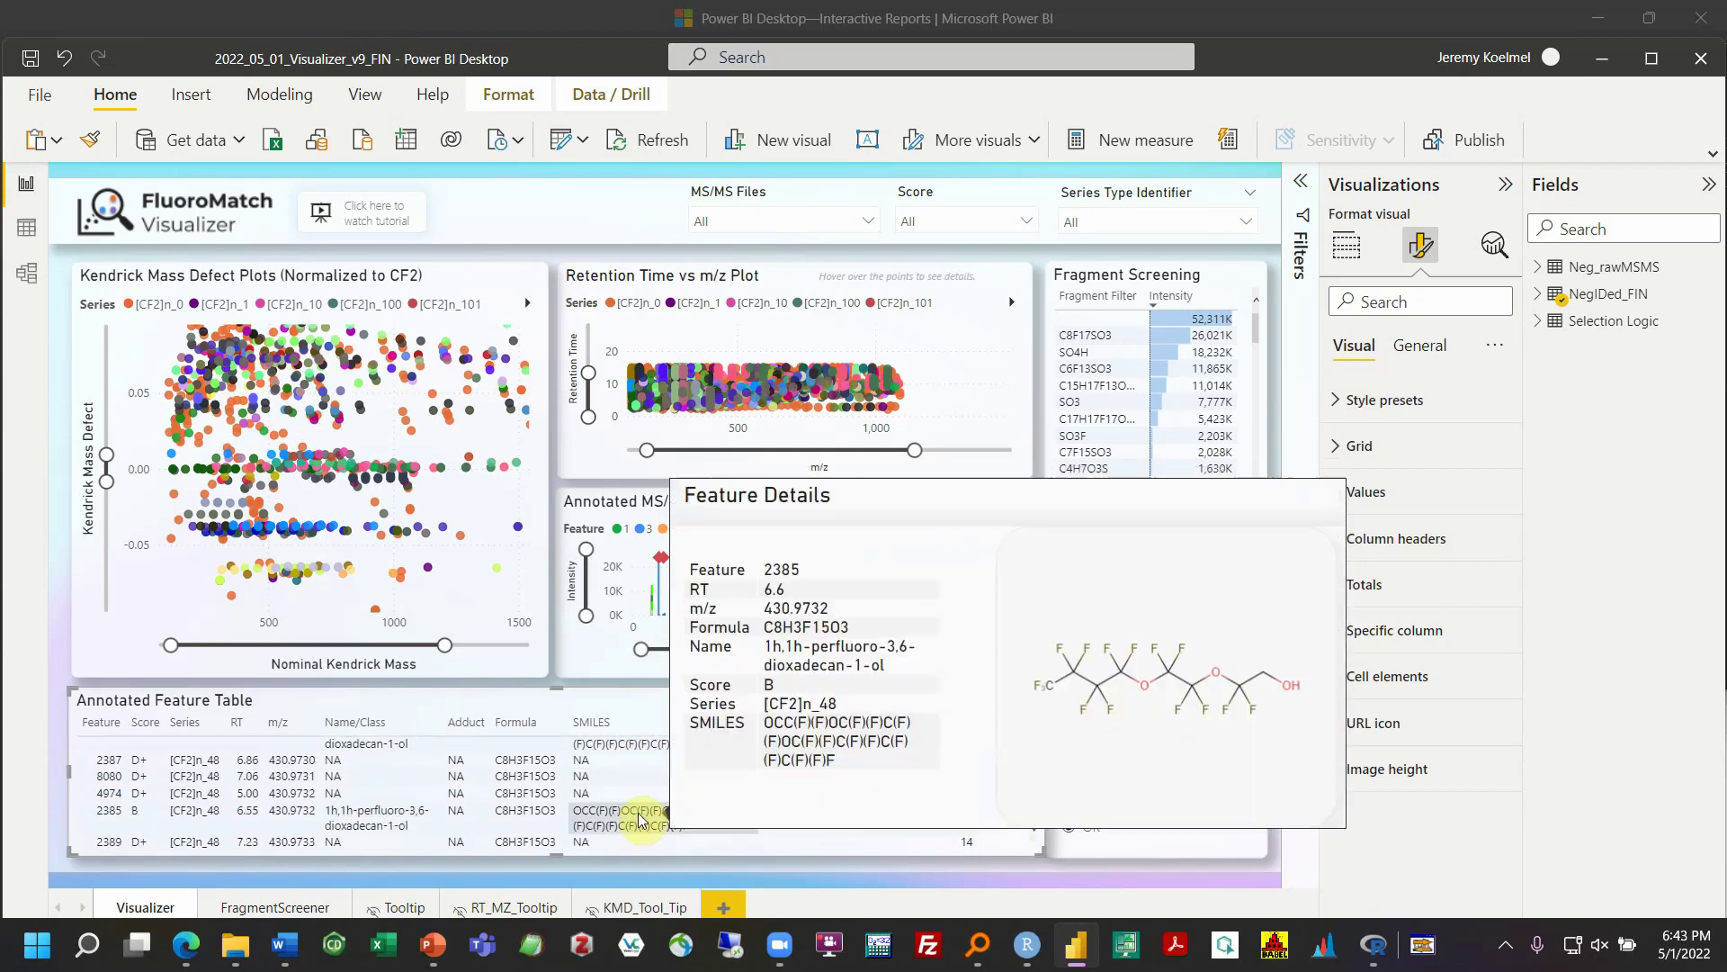
Select feature 2385 in the Annotated Feature Table and examine the annotated fragments in its MS/MS spectrum
left_click(640, 814)
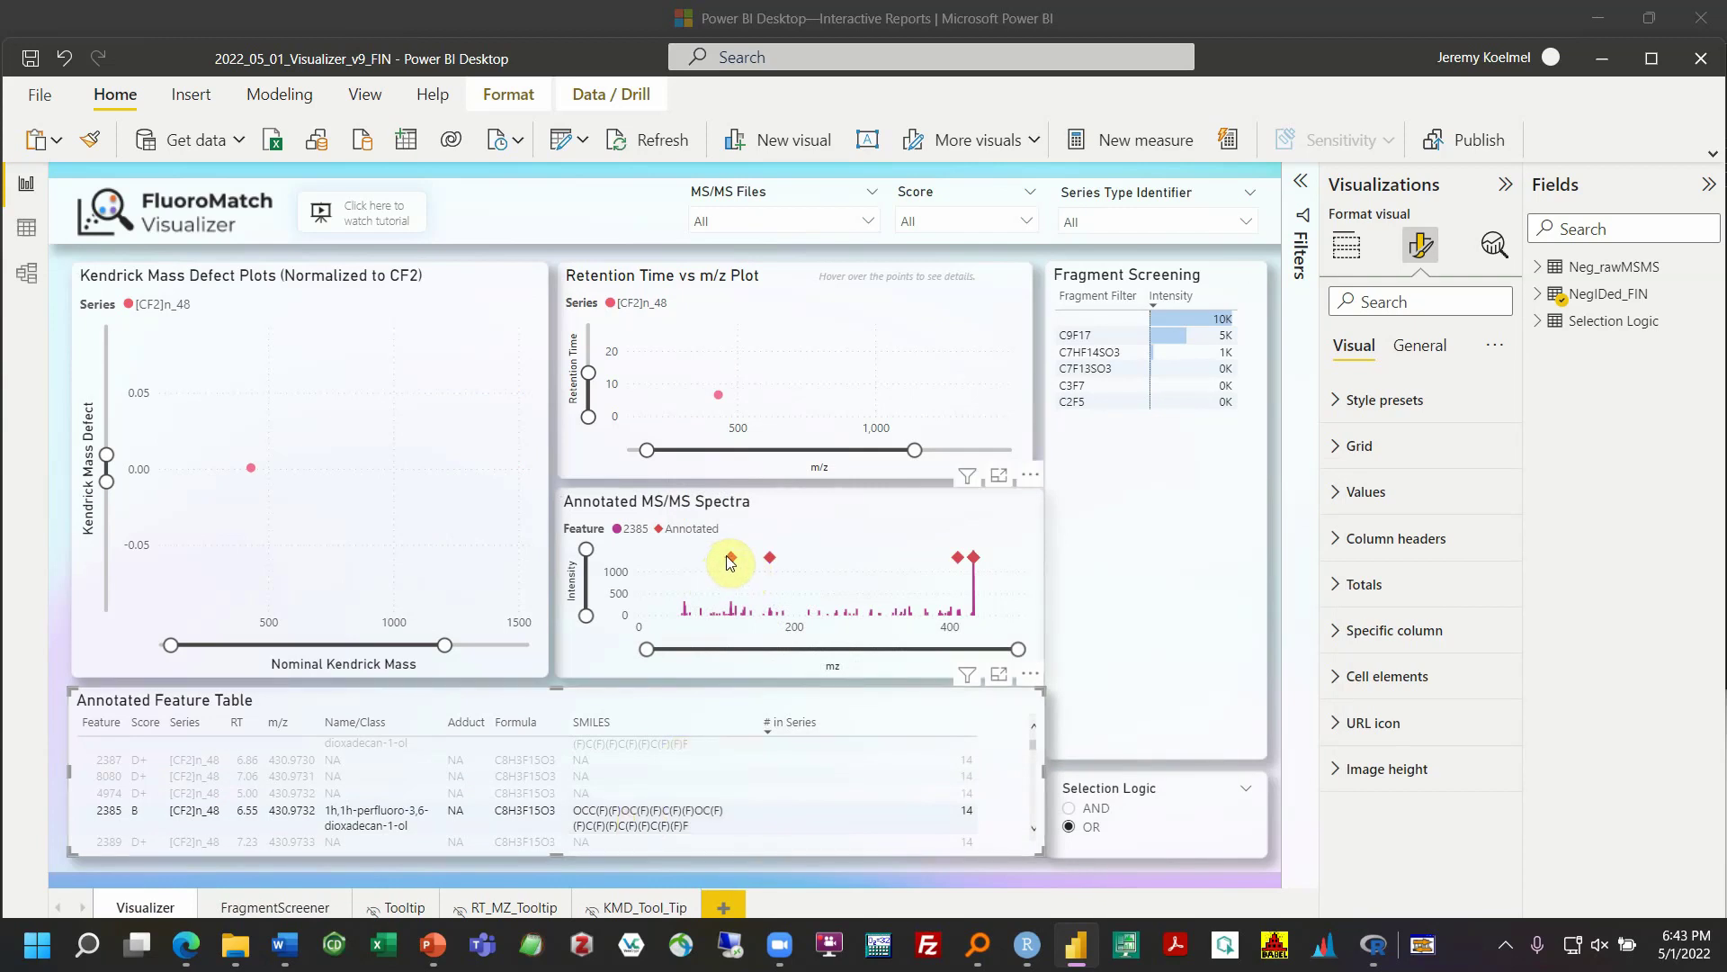
mouse_move(732, 561)
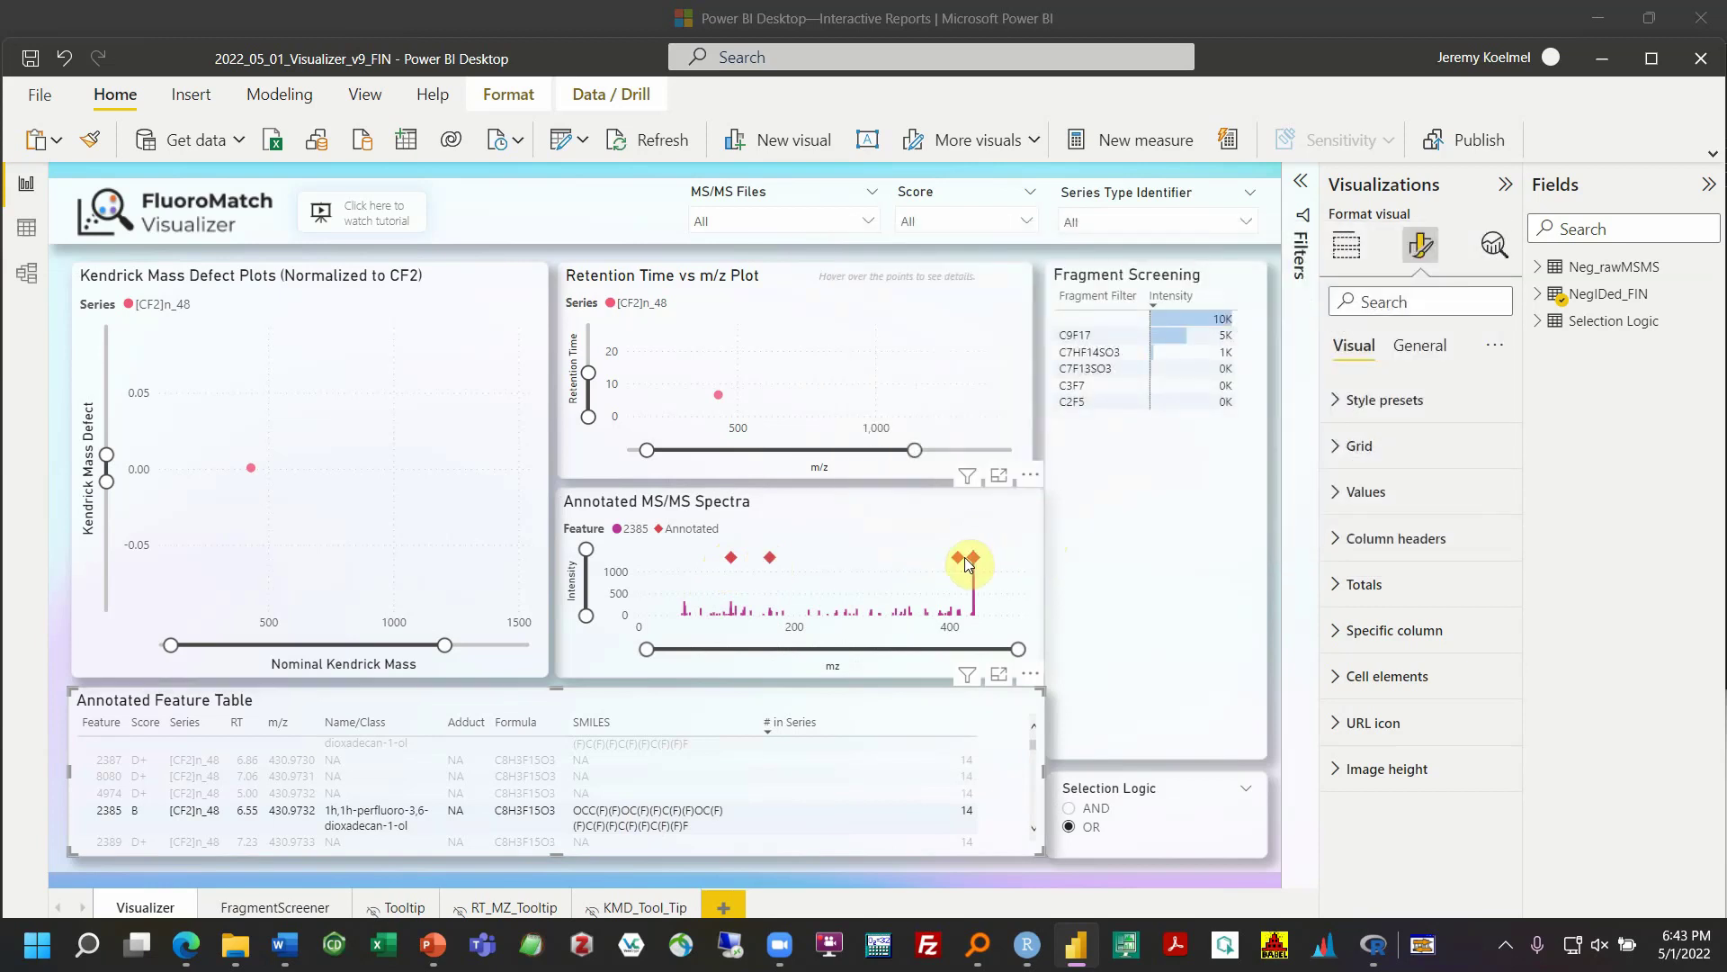
mouse_move(960, 559)
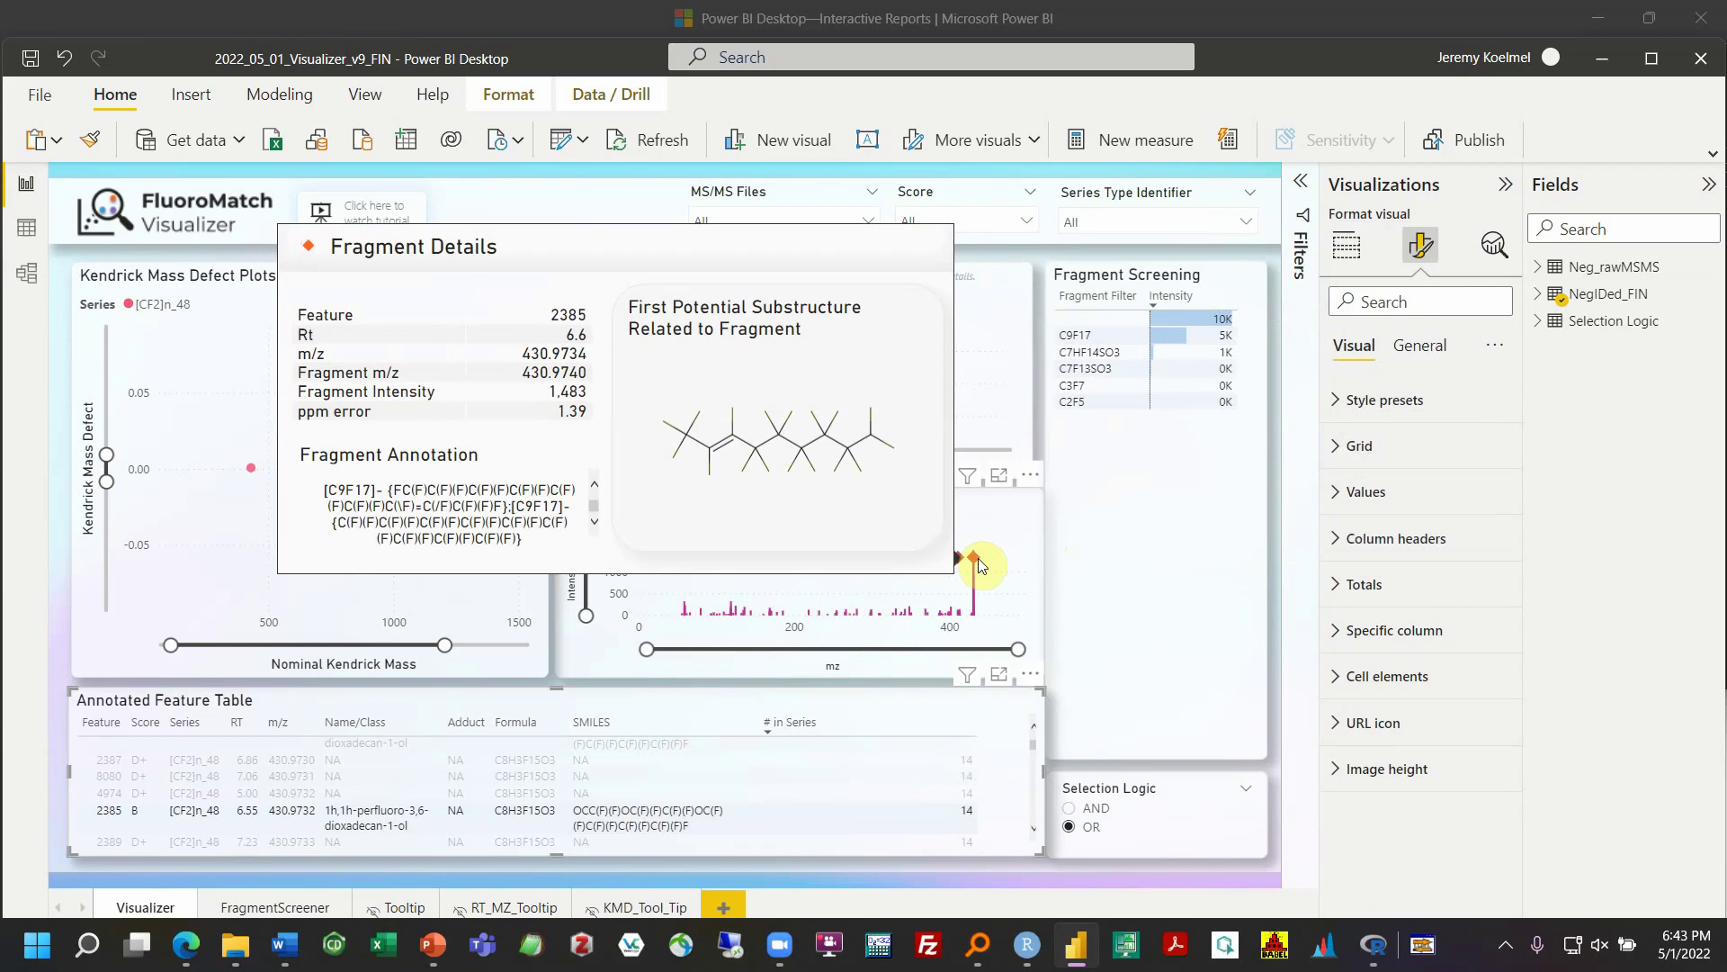
mouse_move(695, 823)
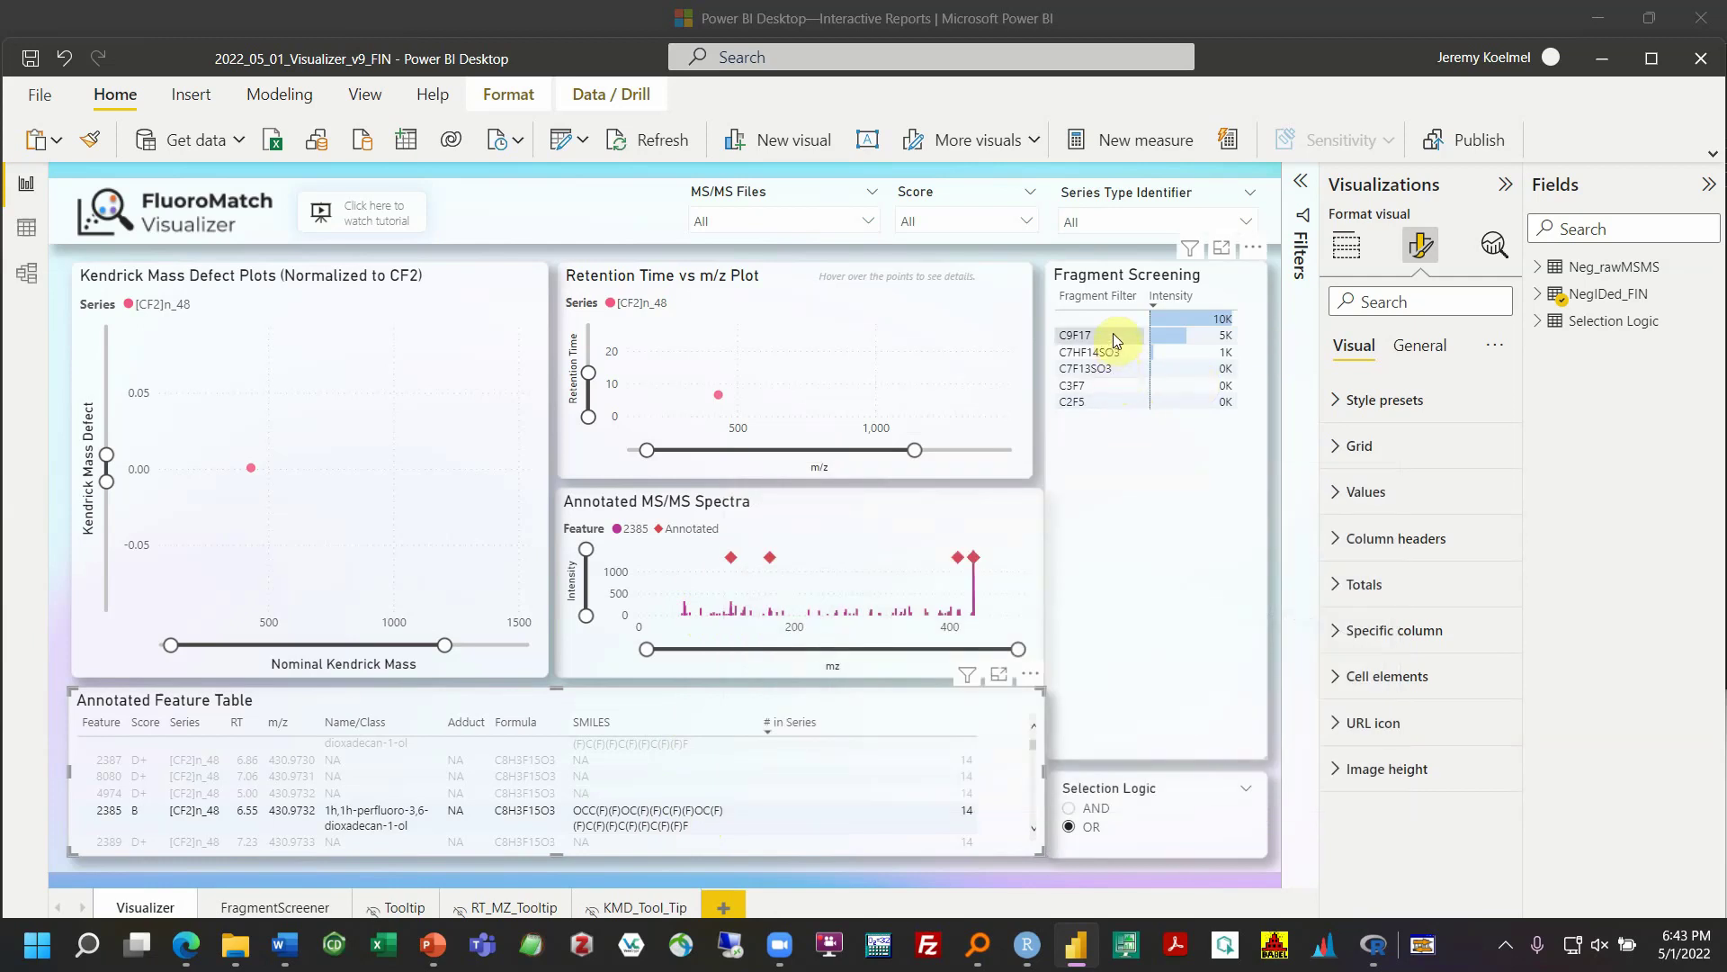
Search the Series Type Identifier filter for 48 and restrict the report to series [CF2]n_48
scroll(595, 796, "down", 1)
scroll(595, 796, "up", 1)
scroll(596, 797, "up", 1)
left_click(913, 221)
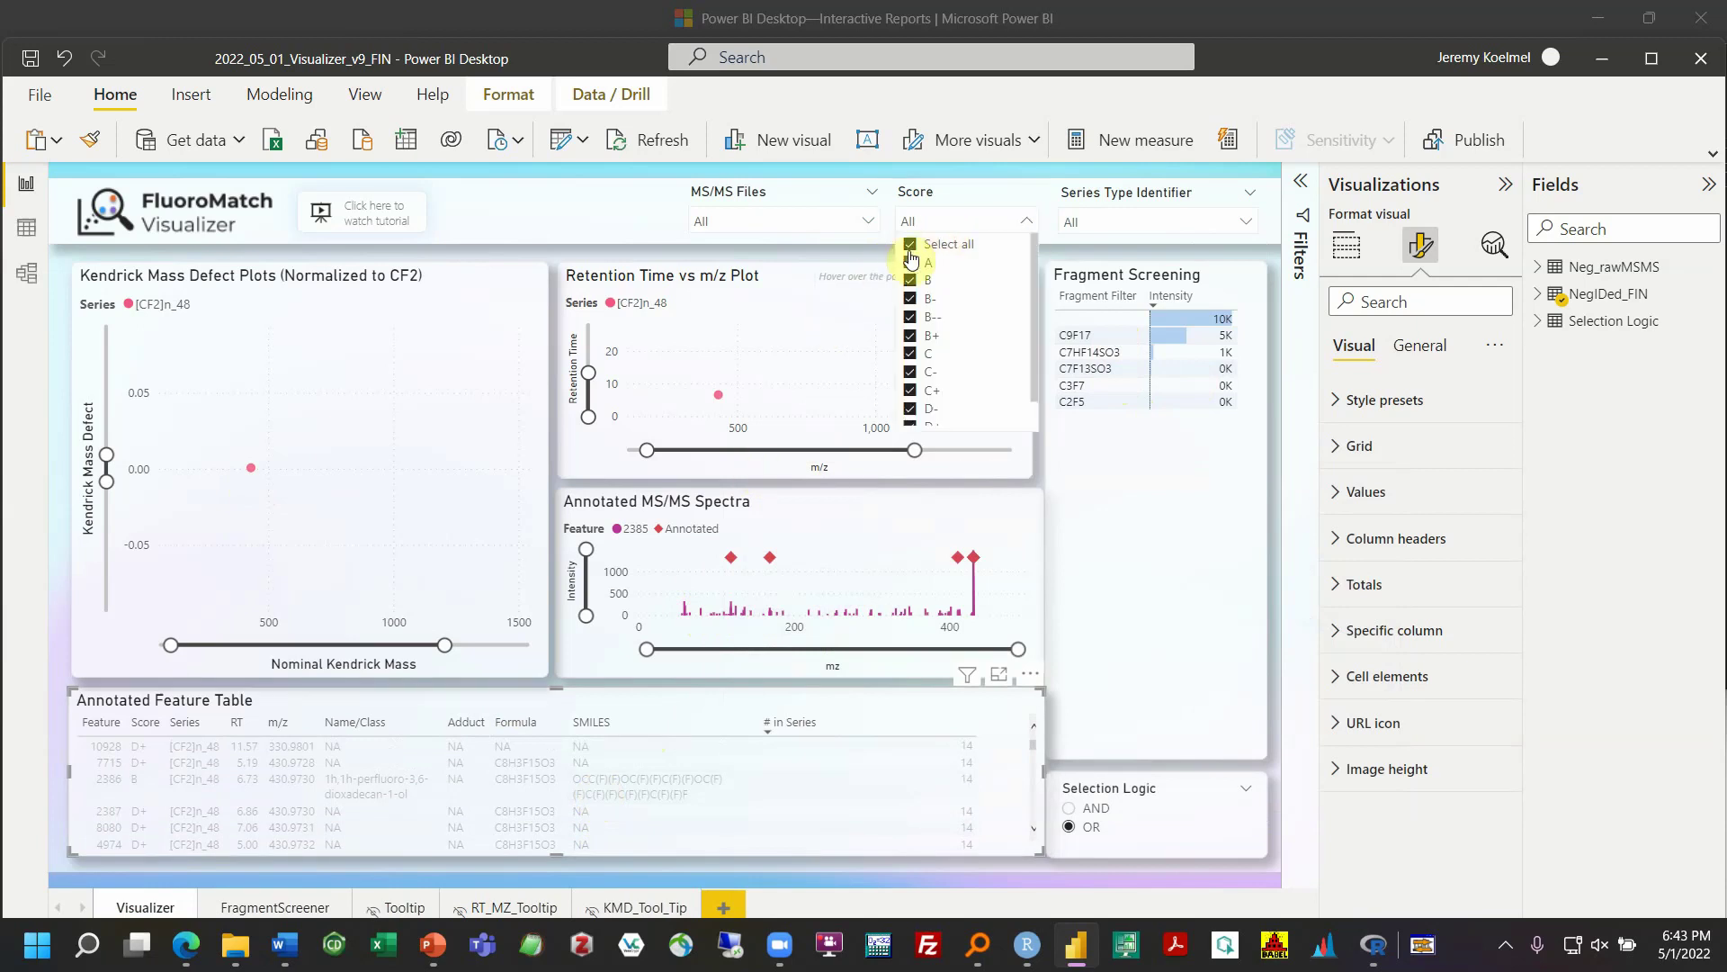
left_click(1108, 222)
left_click(1111, 248)
type("48")
left_click(1074, 285)
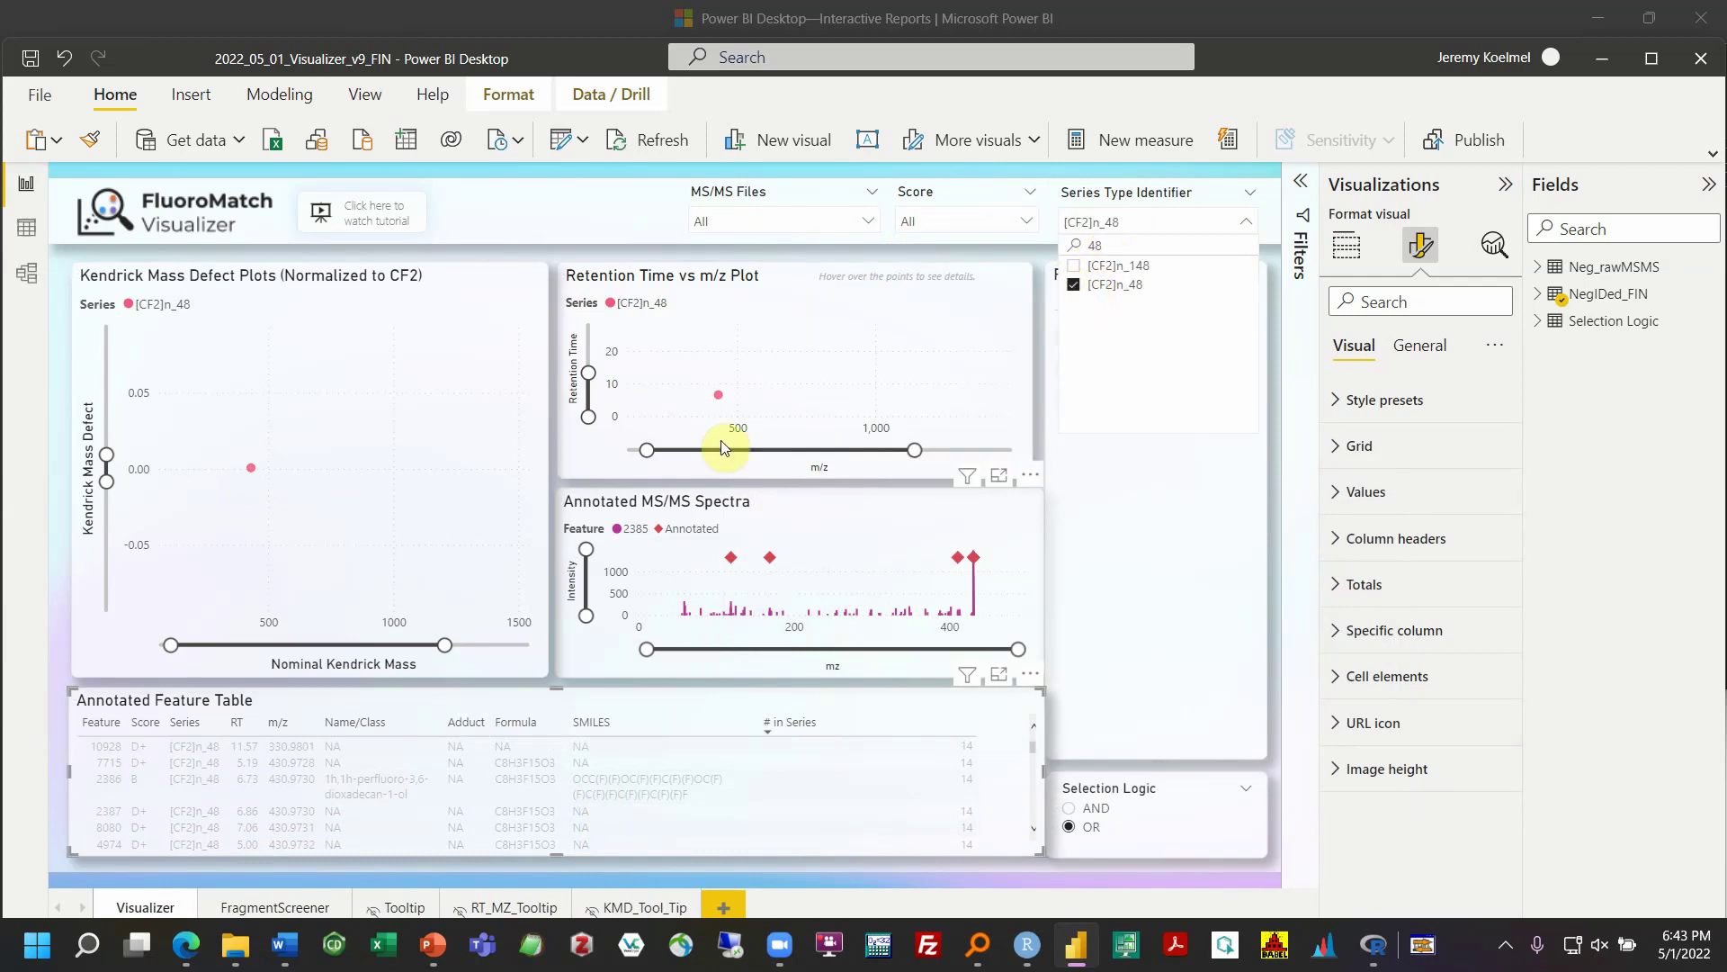
Clear the feature 2385 selection so the visuals cover the whole [CF2]n_48 series
left_click(576, 429)
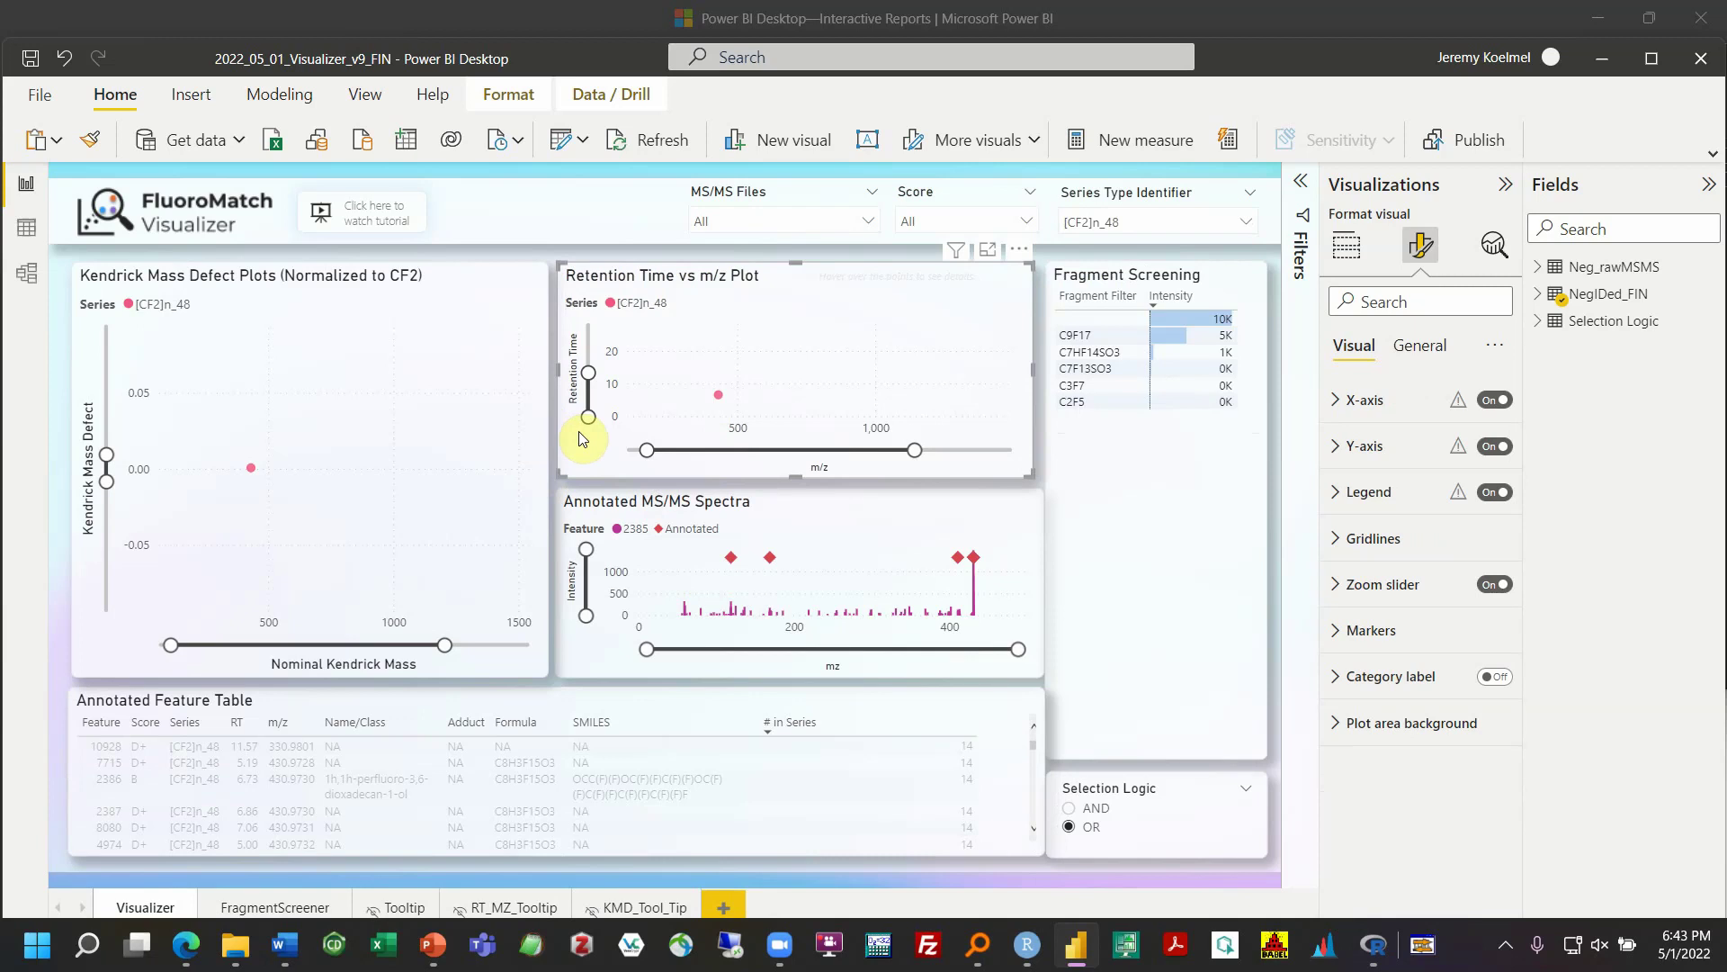
left_click(570, 529)
left_click(51, 661)
left_click(86, 670)
left_click(63, 715)
left_click(70, 725)
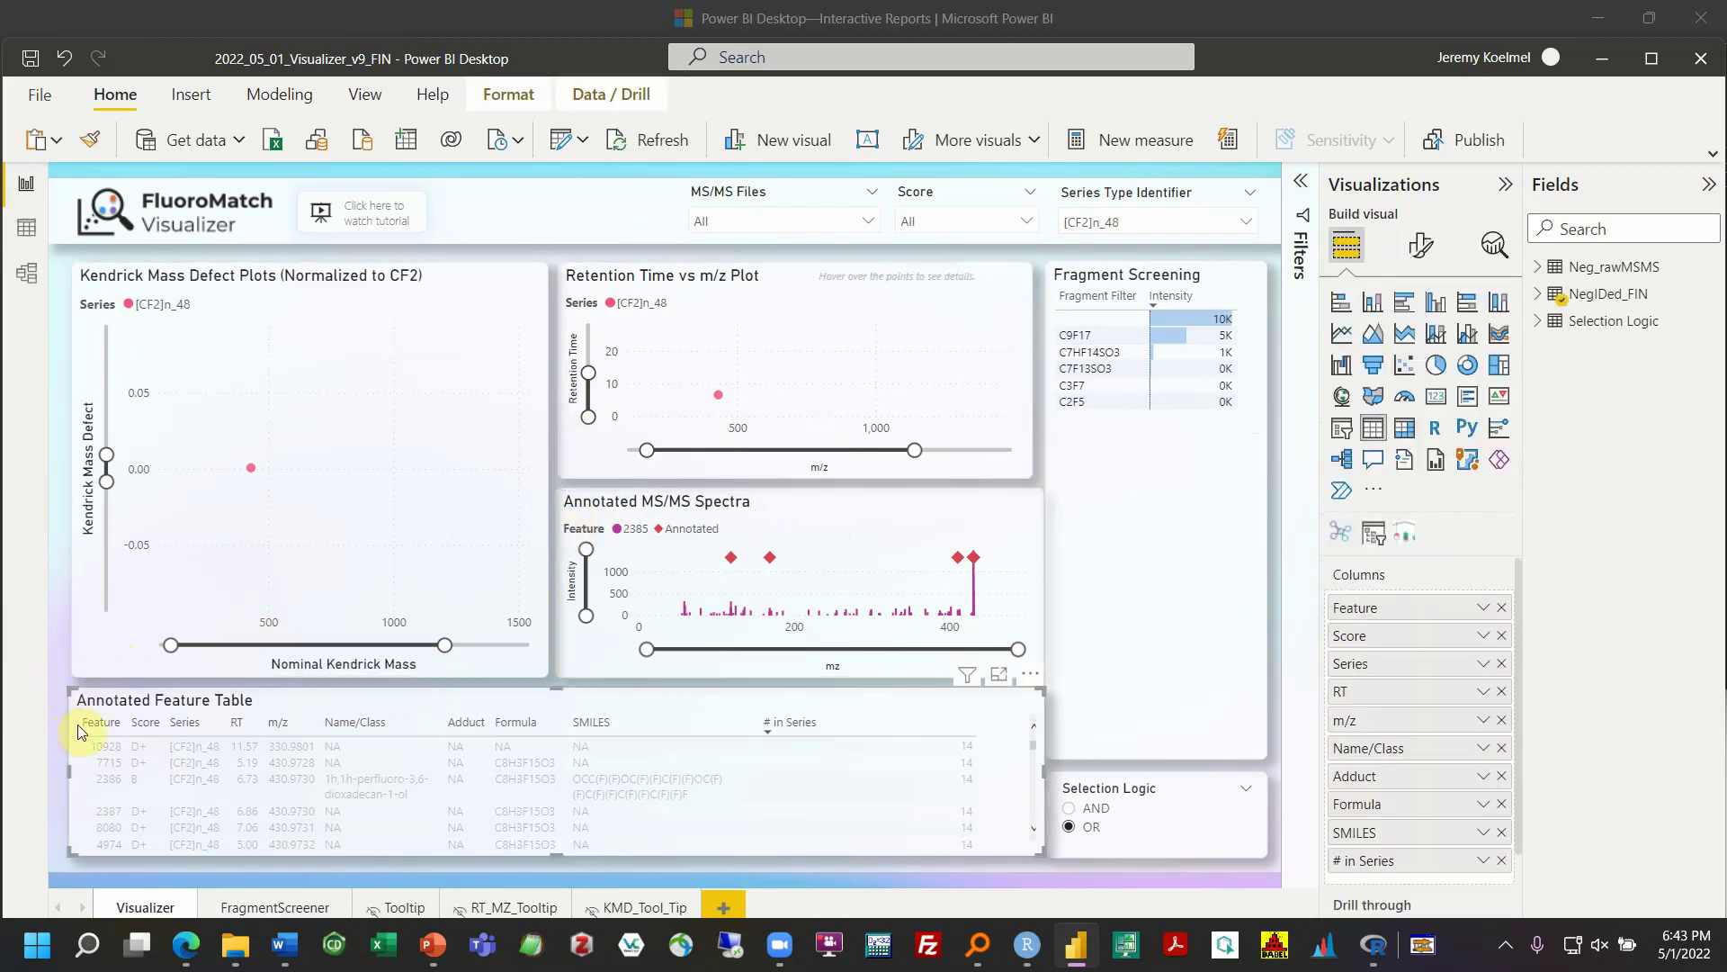
left_click(1083, 680)
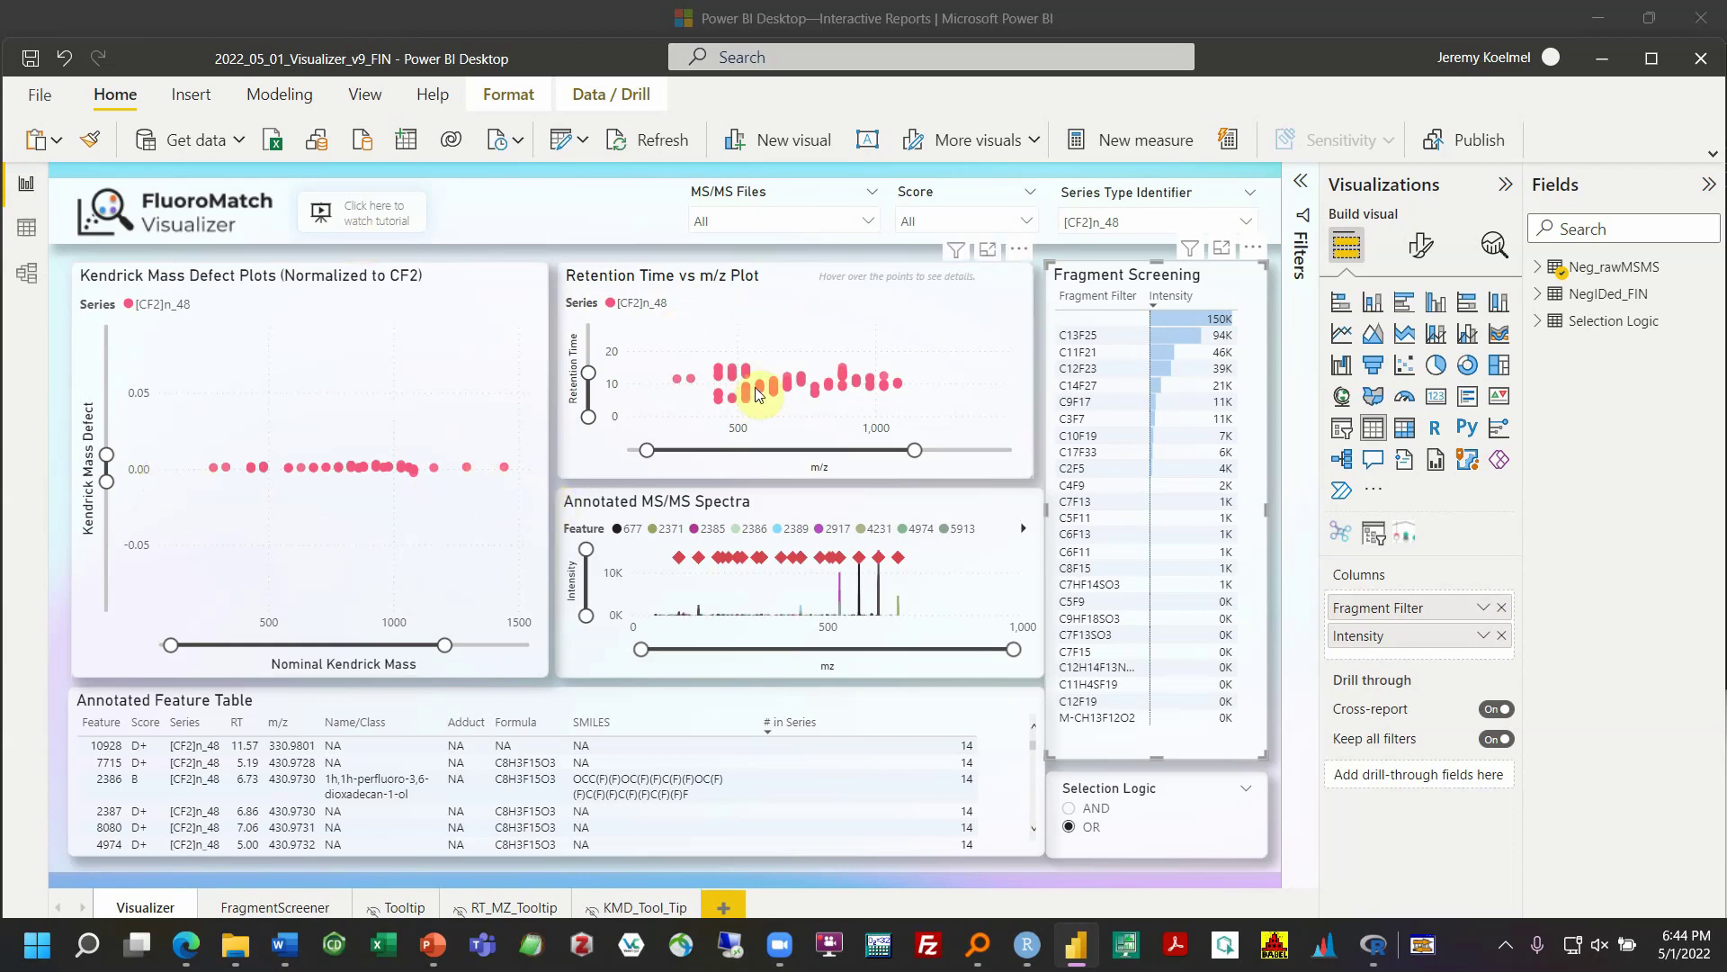
Exclude score D+ in the Score filter and examine the annotated fragments of the B-scored features in the MS/MS spectra
left_click(995, 223)
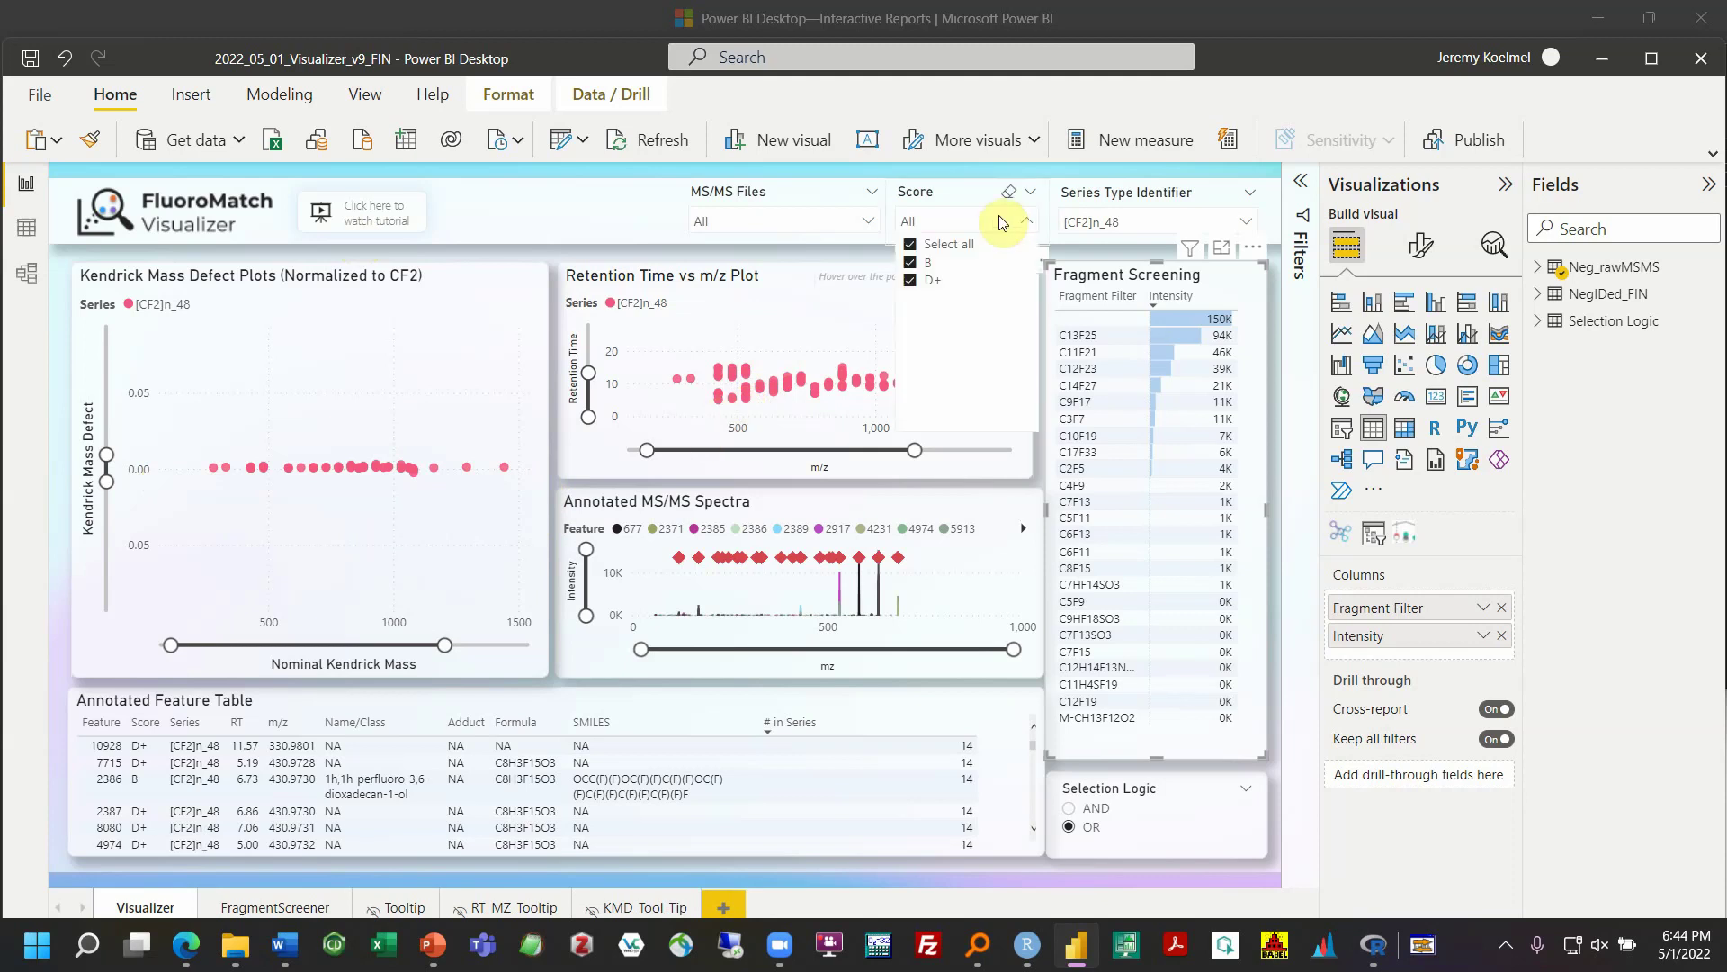
left_click(913, 280)
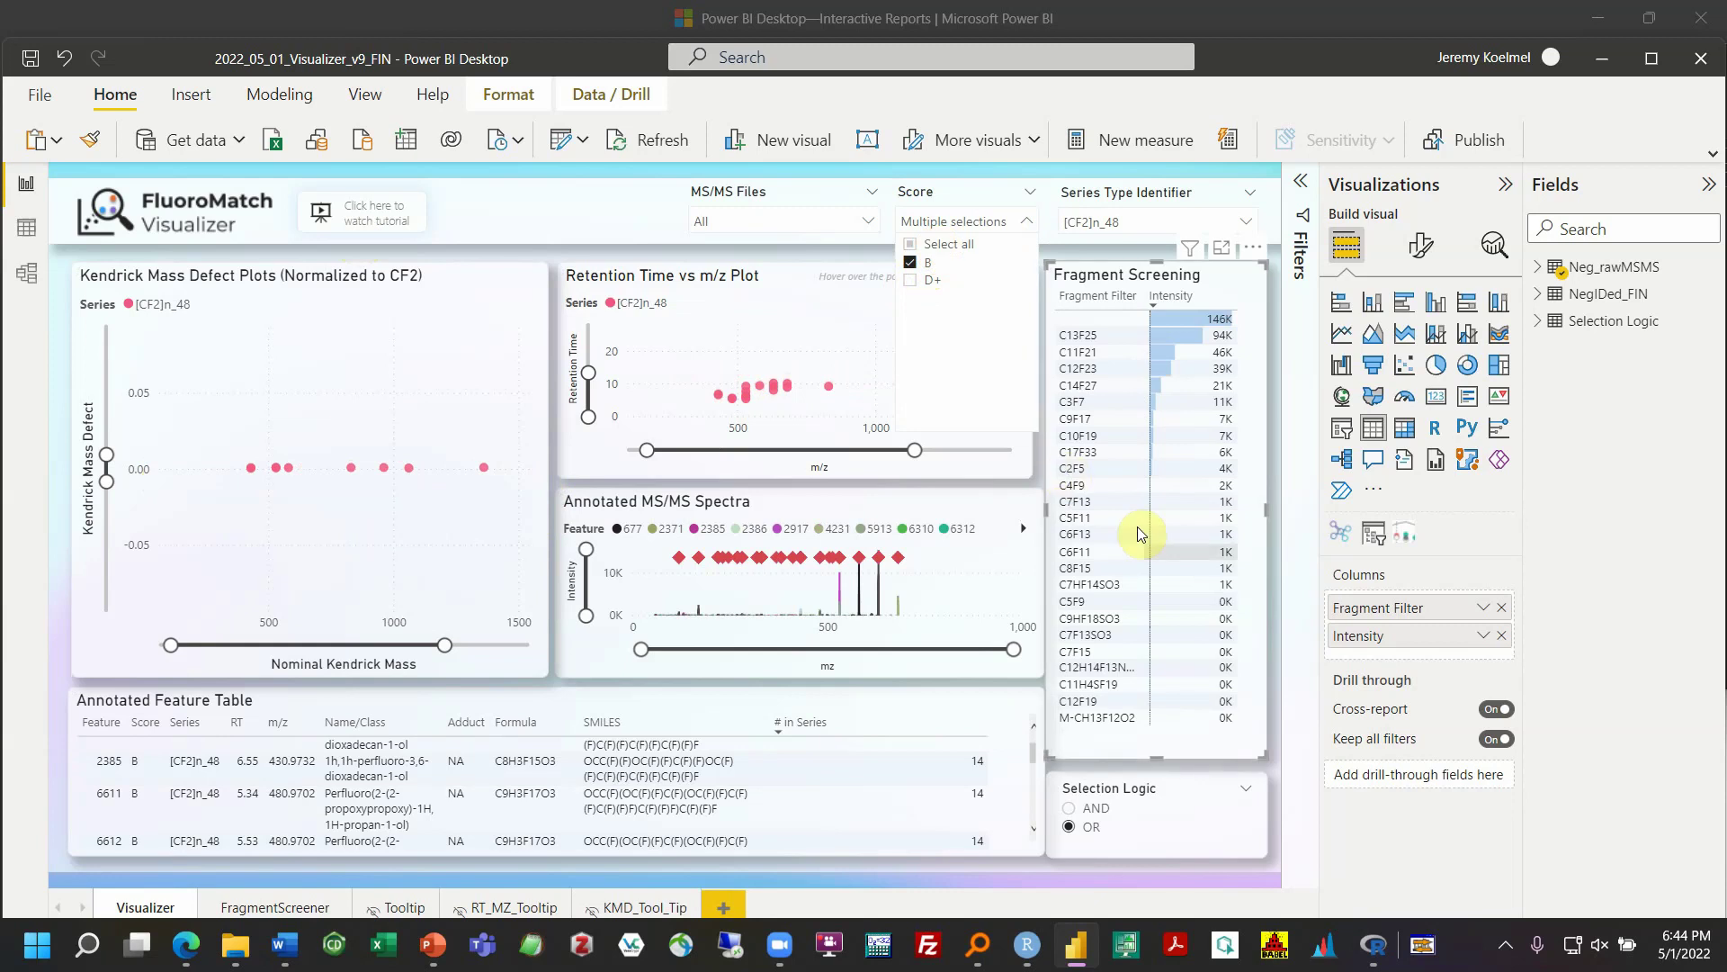
left_click(1205, 750)
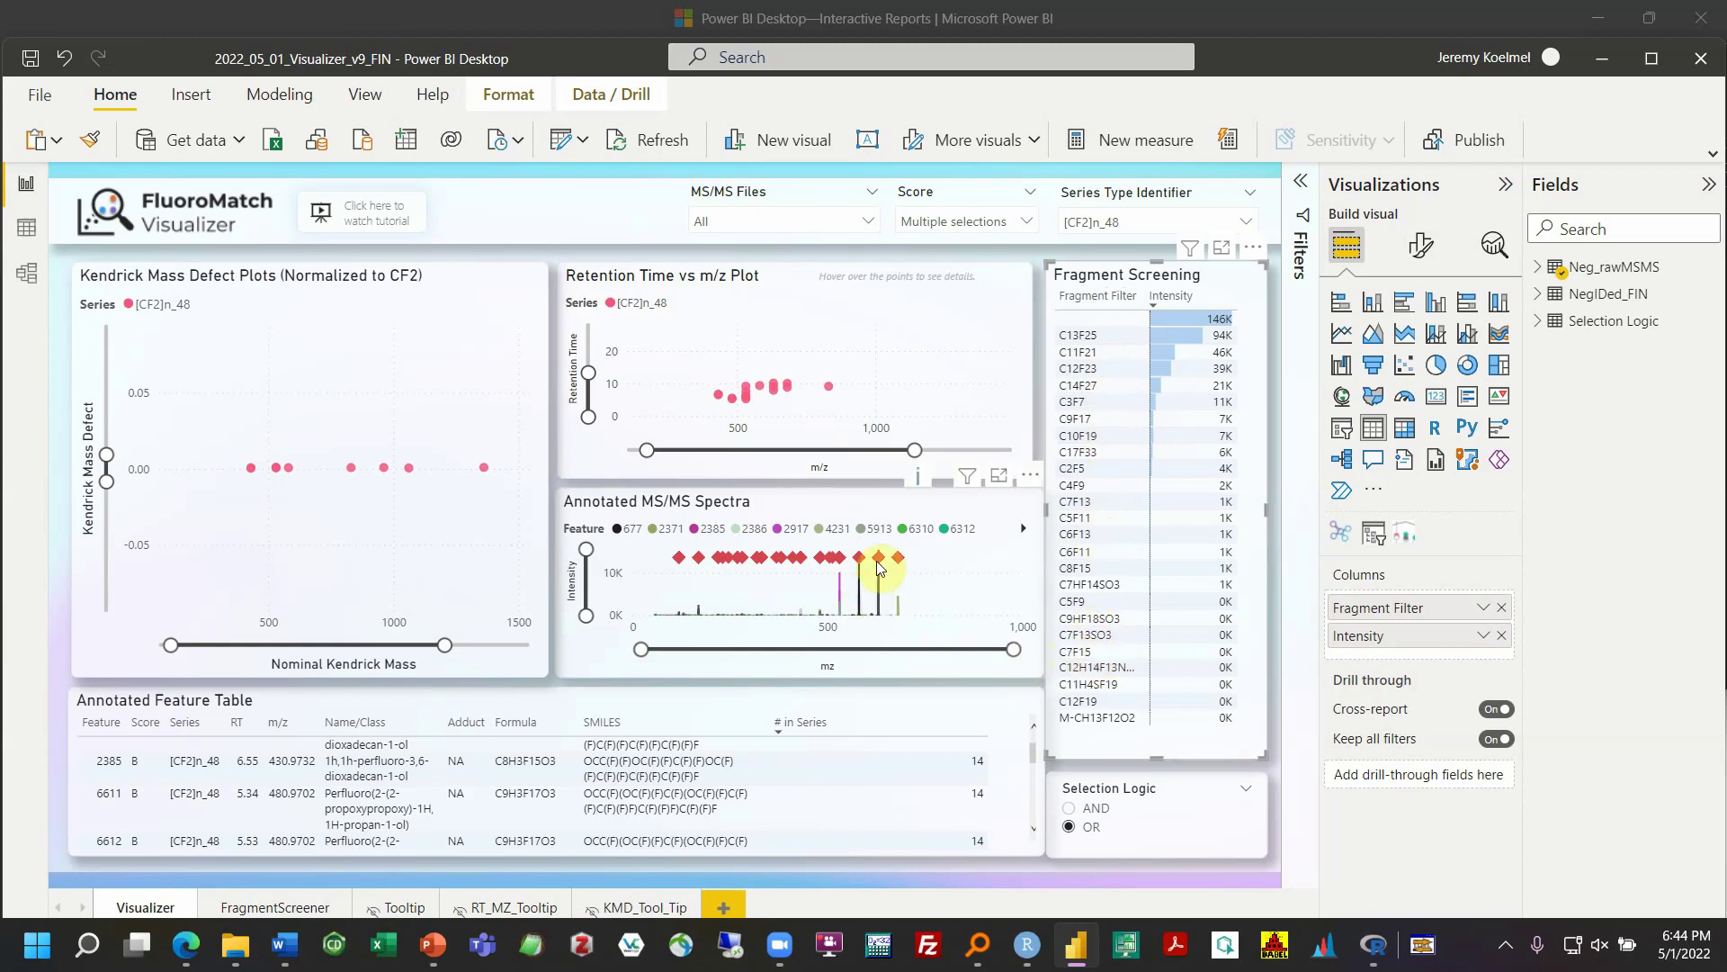
mouse_move(879, 567)
mouse_move(700, 559)
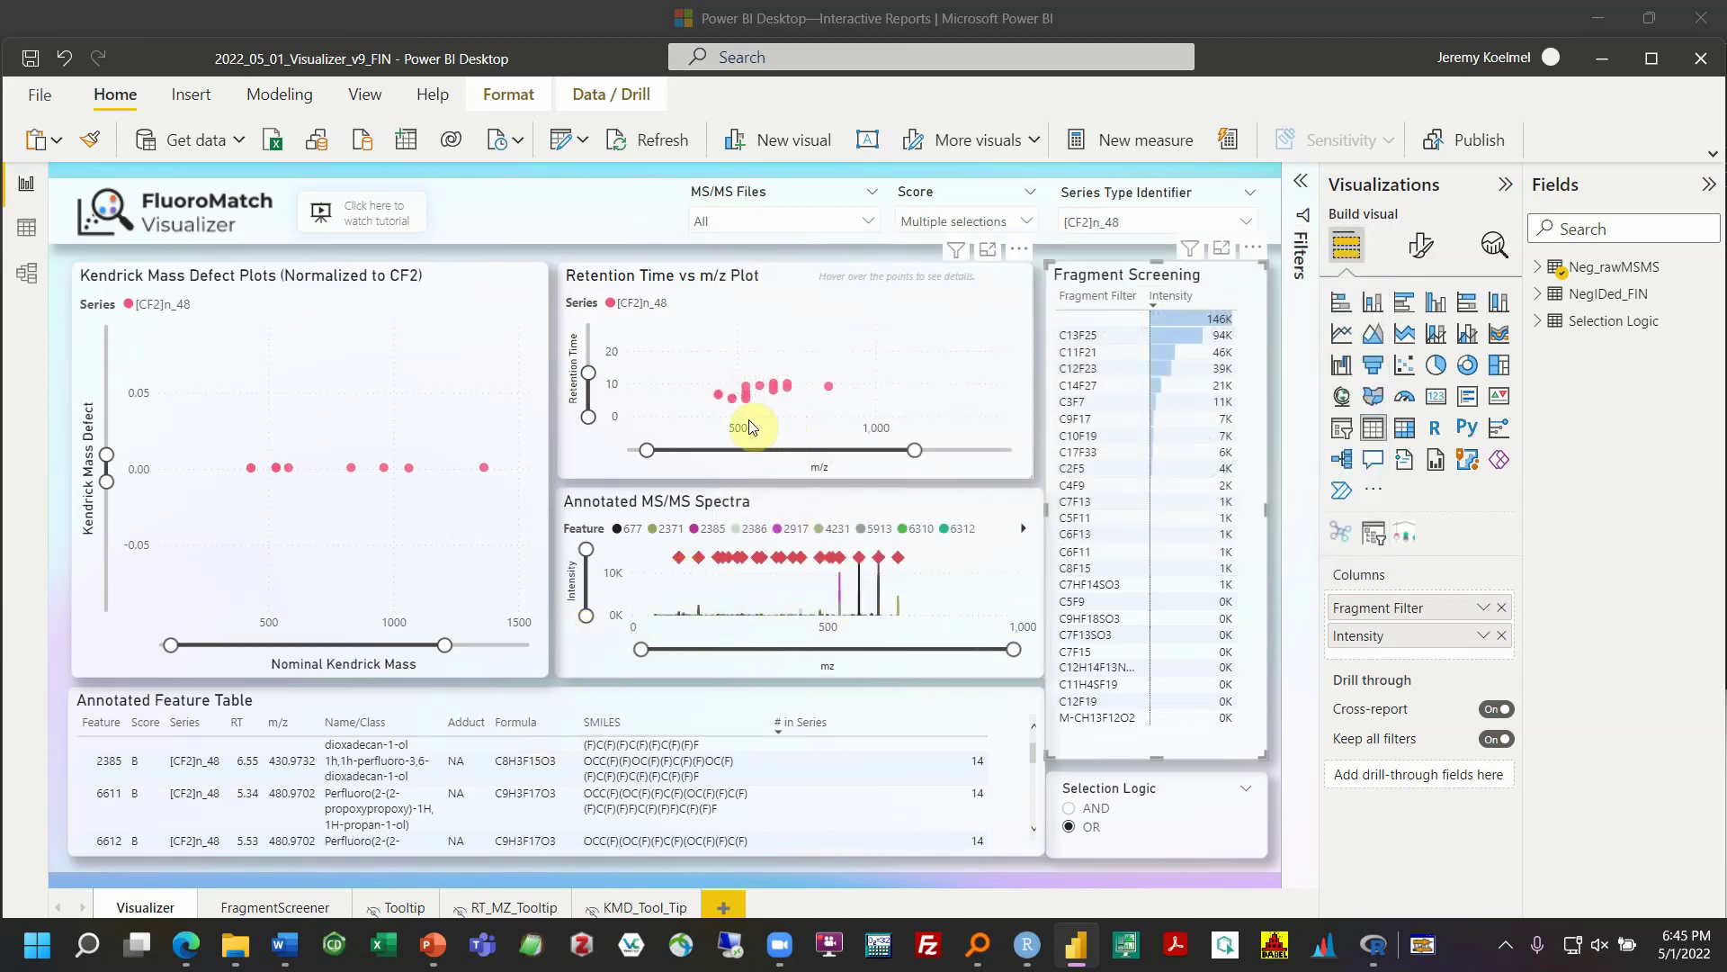
Select features 2385, 6612, 8694 and 677 one by one in the Retention Time vs m/z plot and examine their MS/MS spectra
left_click(720, 396)
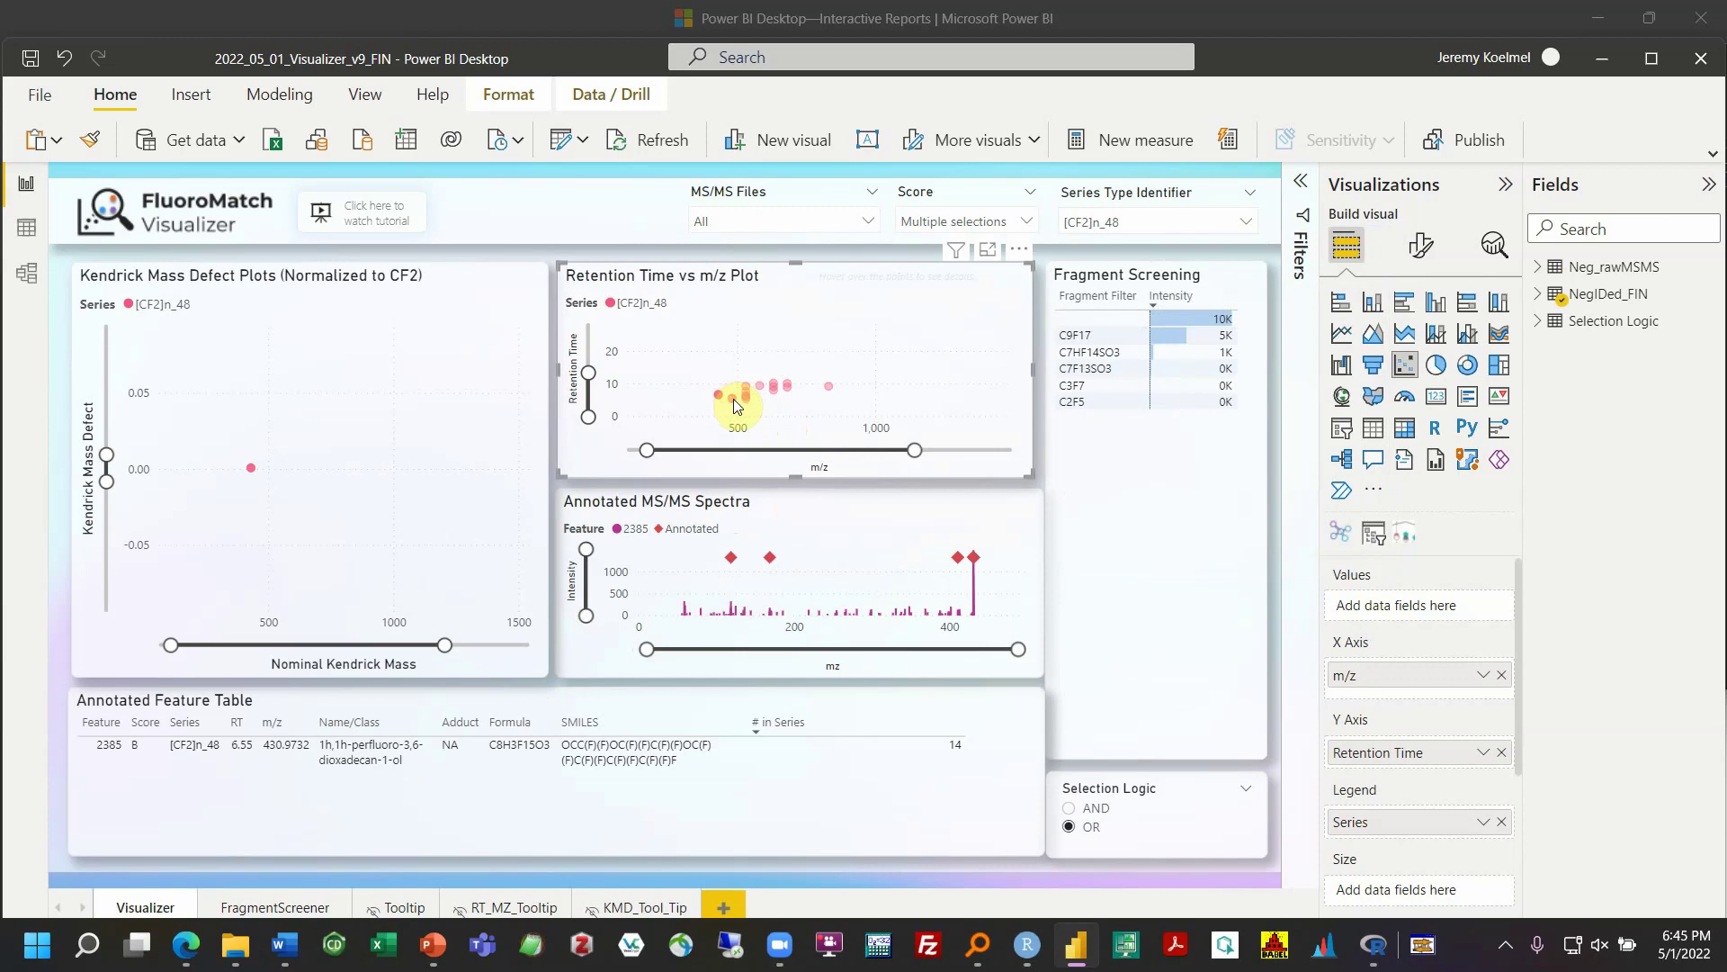
left_click(734, 403)
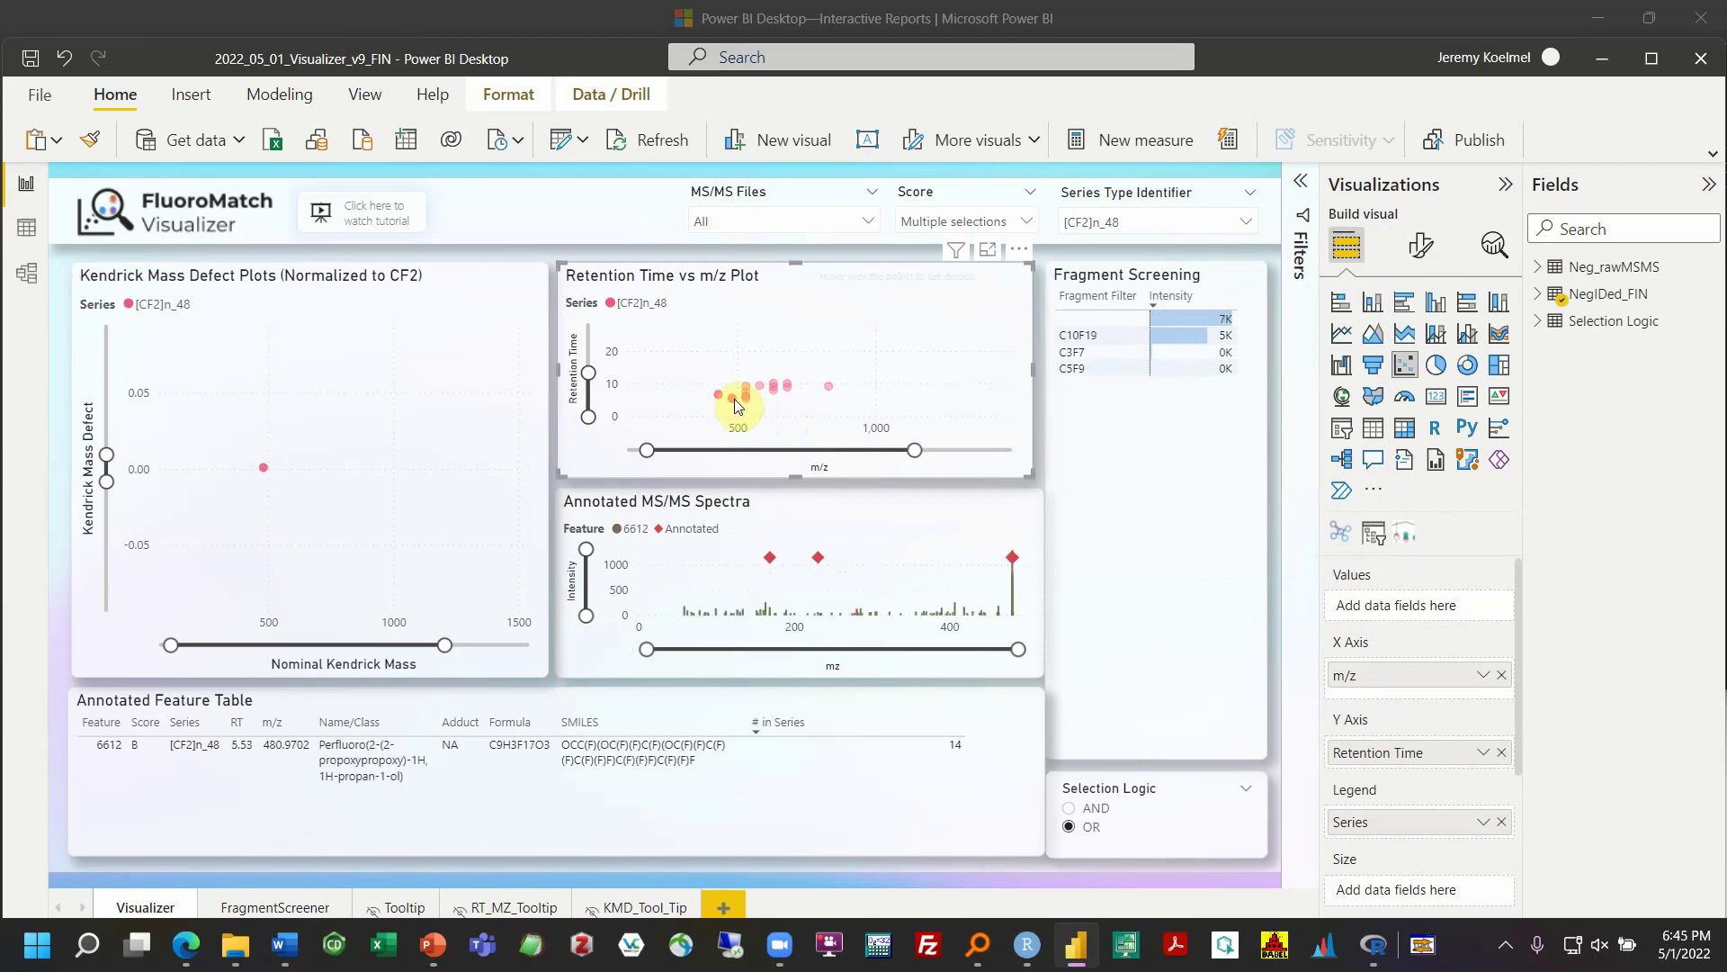
left_click(749, 397)
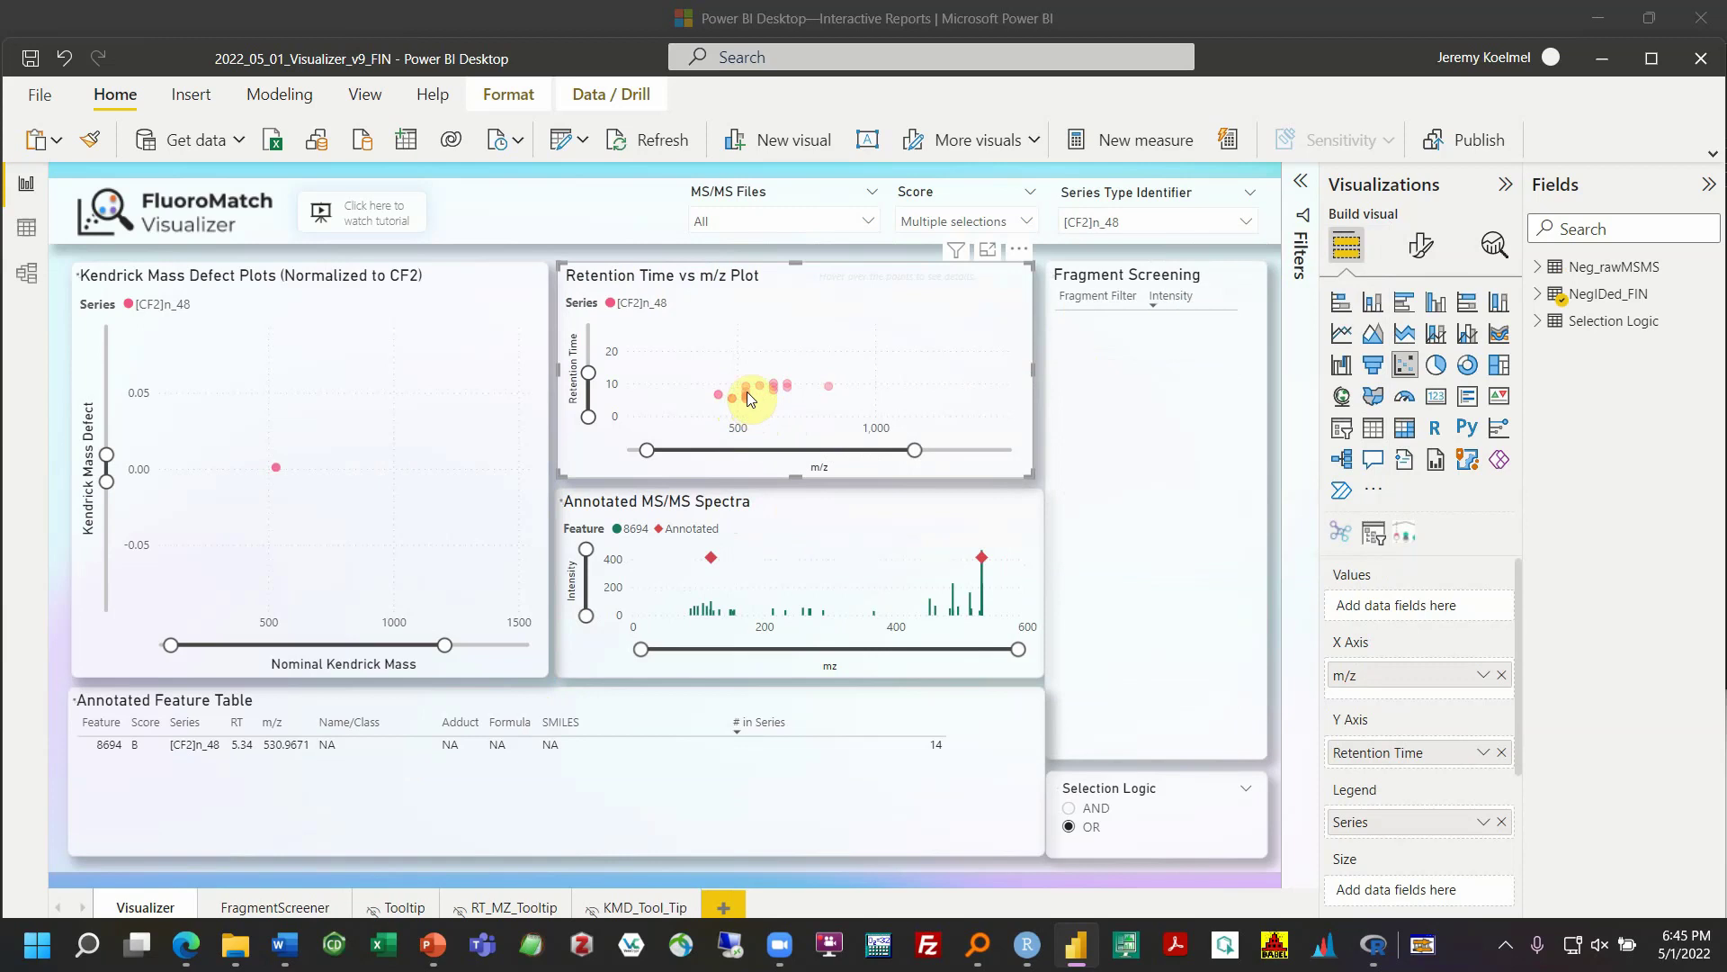
left_click(762, 391)
left_click(762, 391)
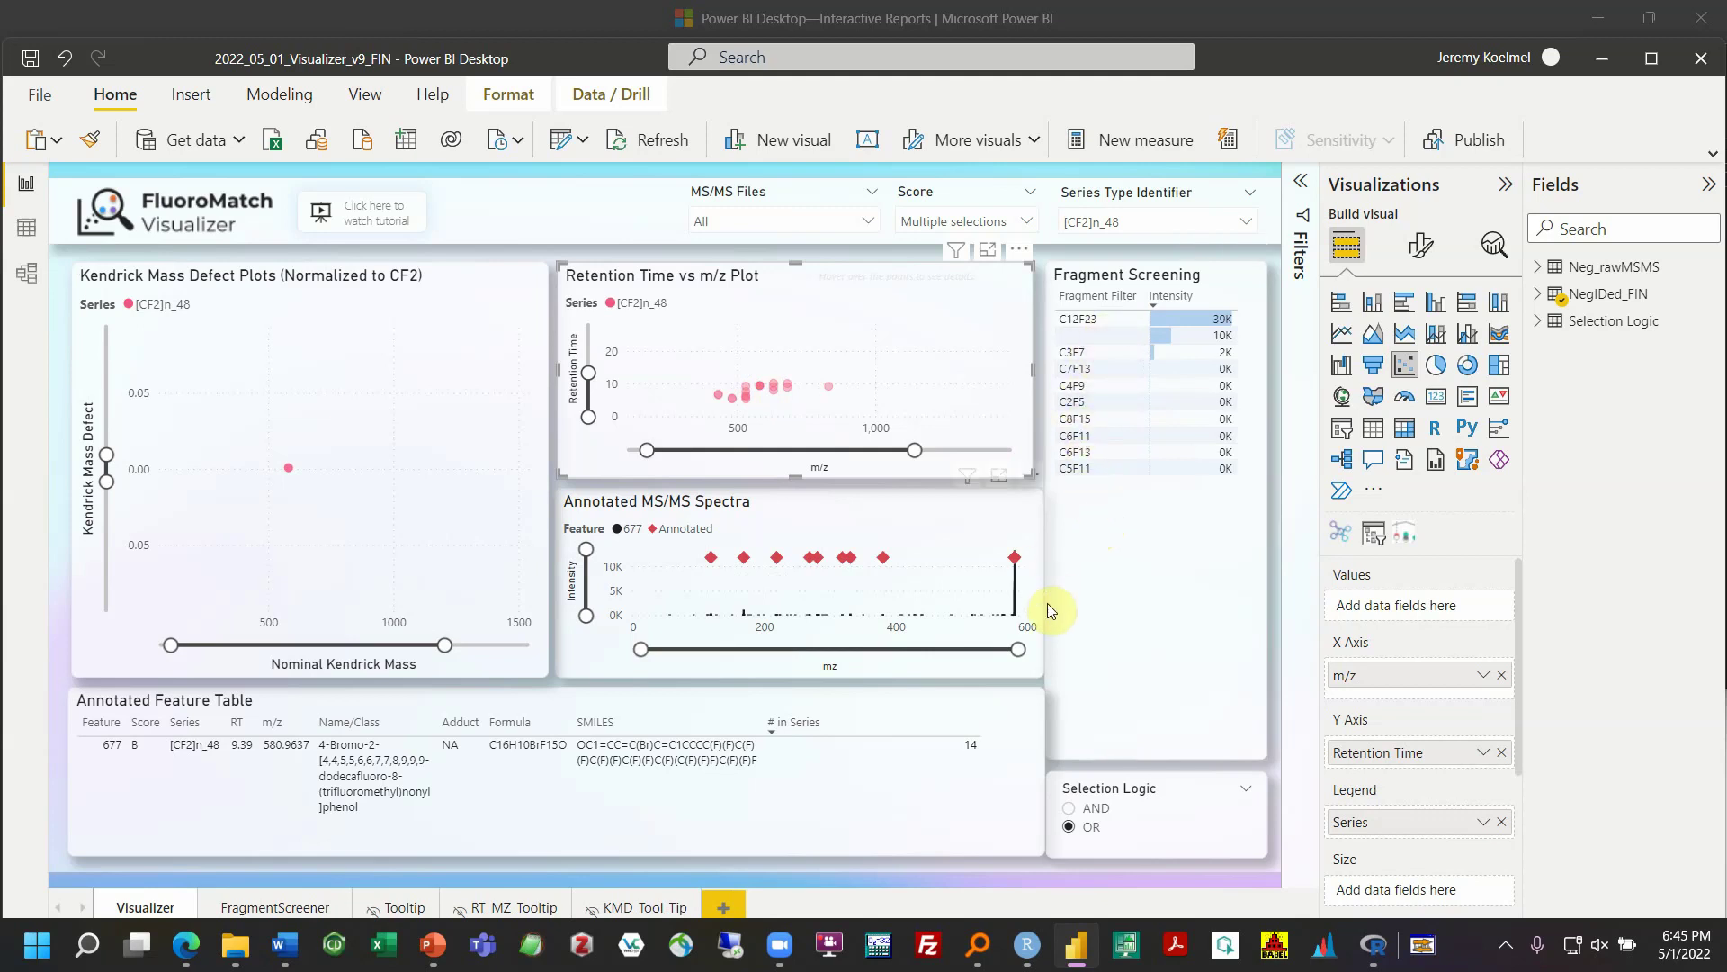
mouse_move(1015, 563)
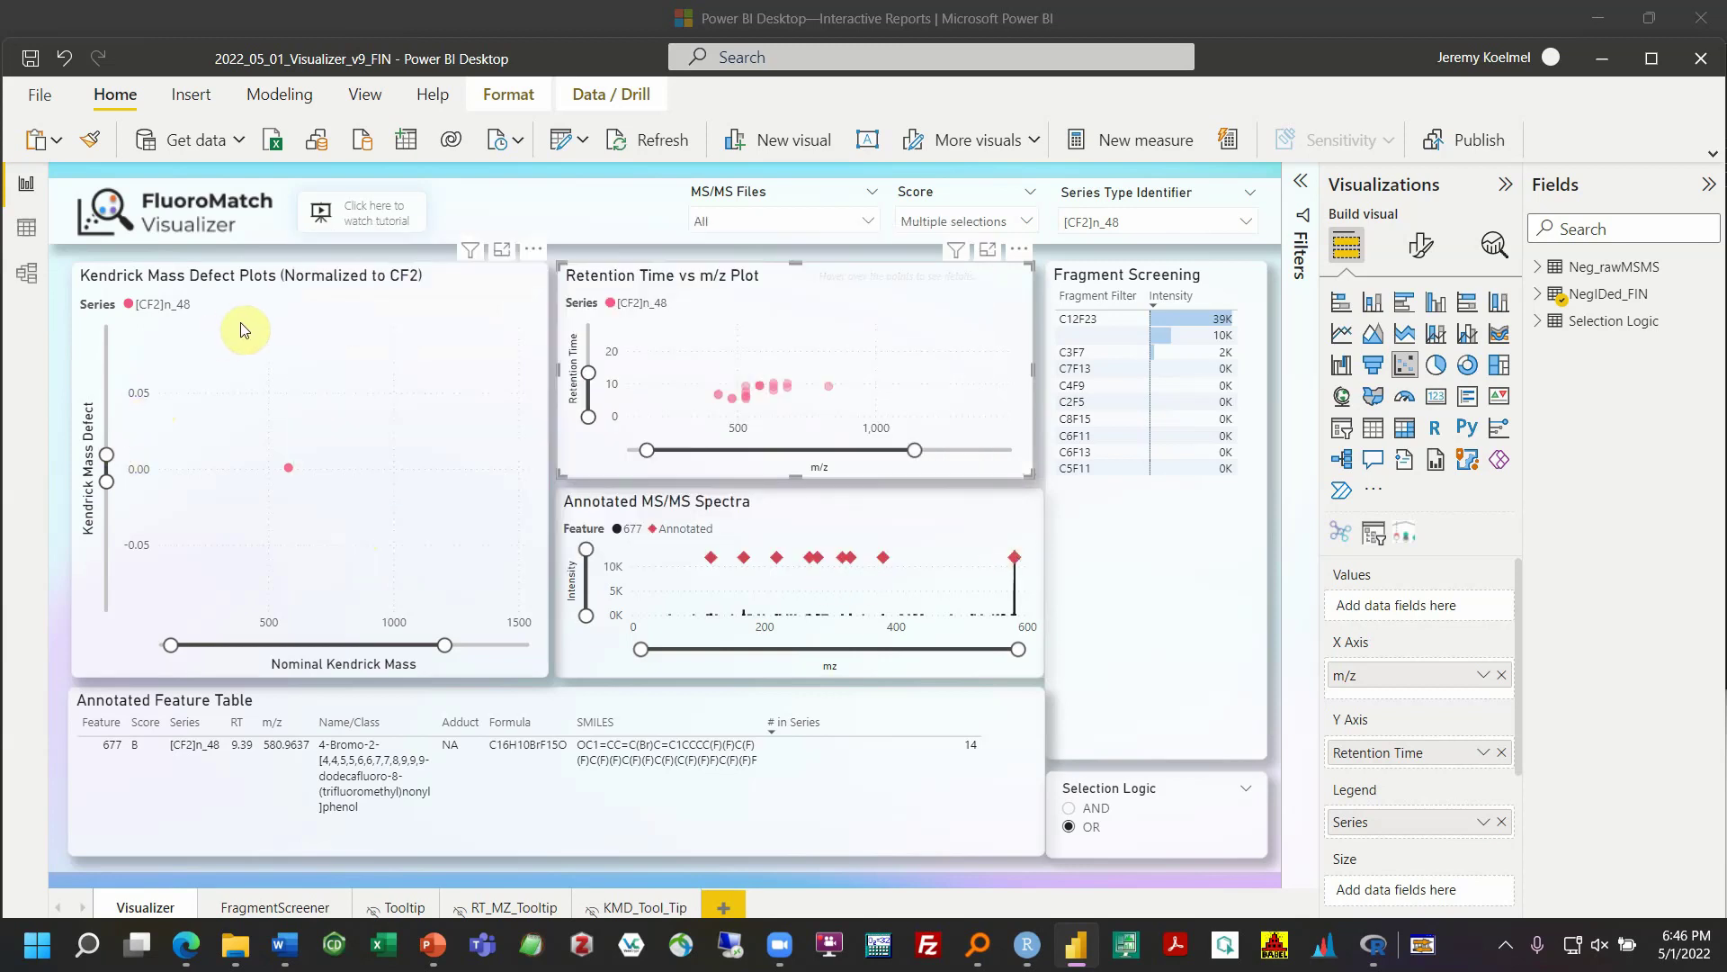
Clear the feature 677 selection to bring back all B-scored features of the series
left_click(304, 320)
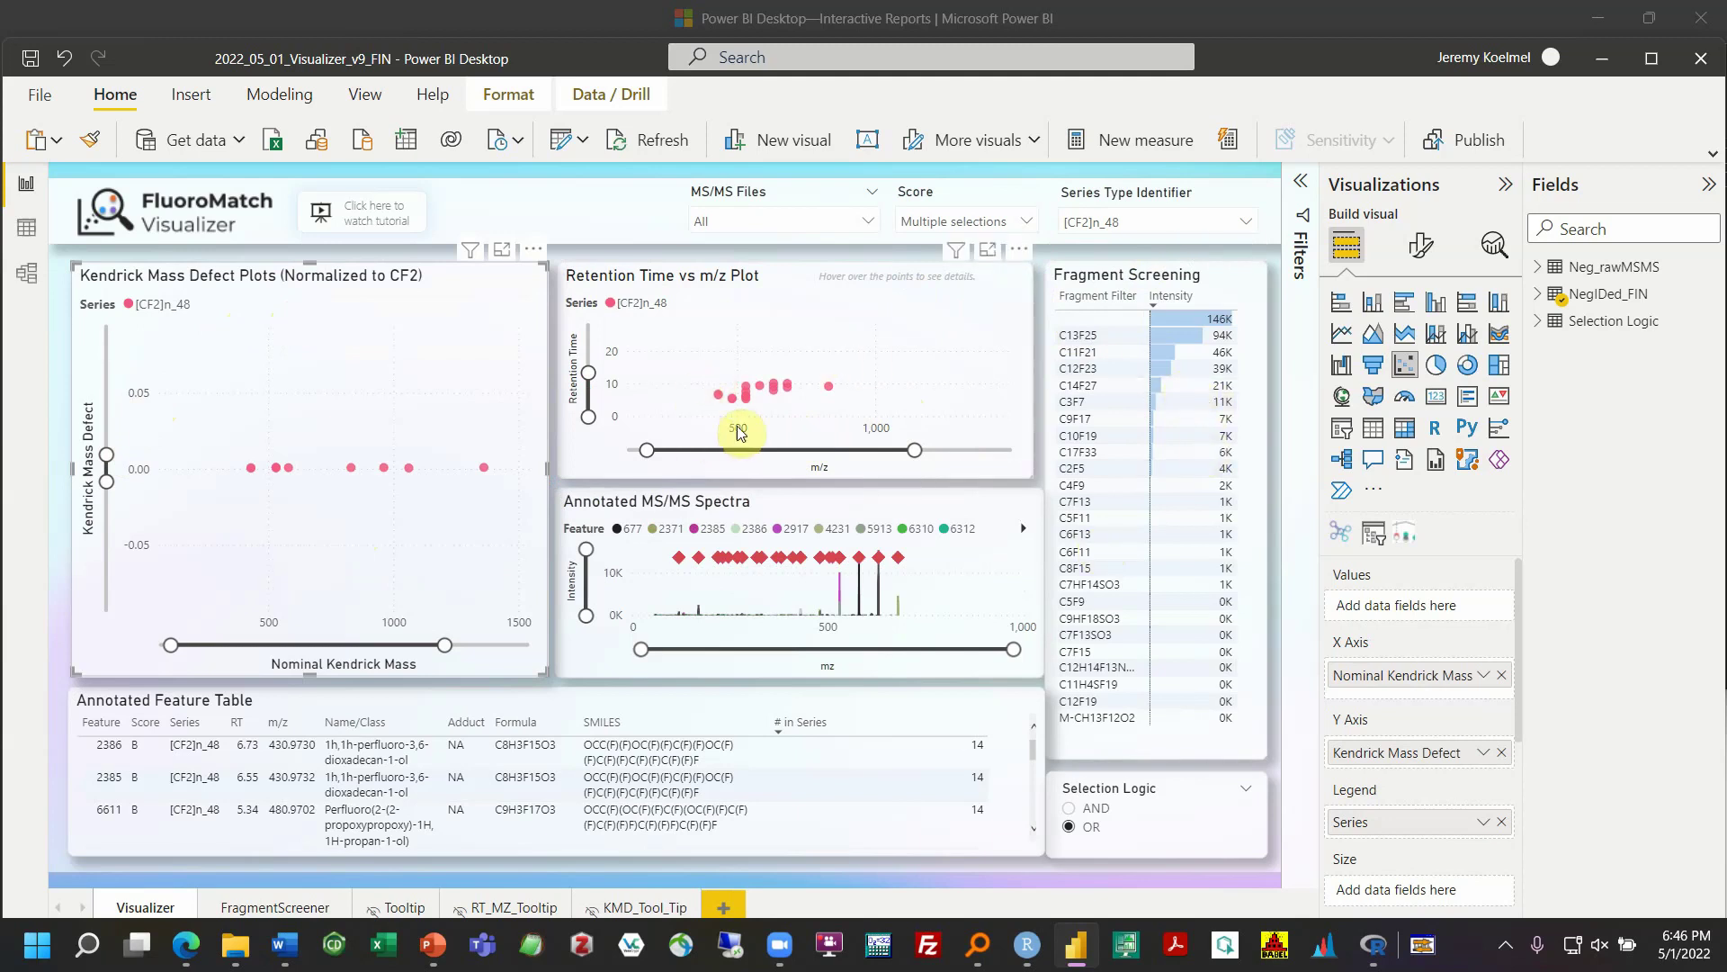
left_click(608, 471)
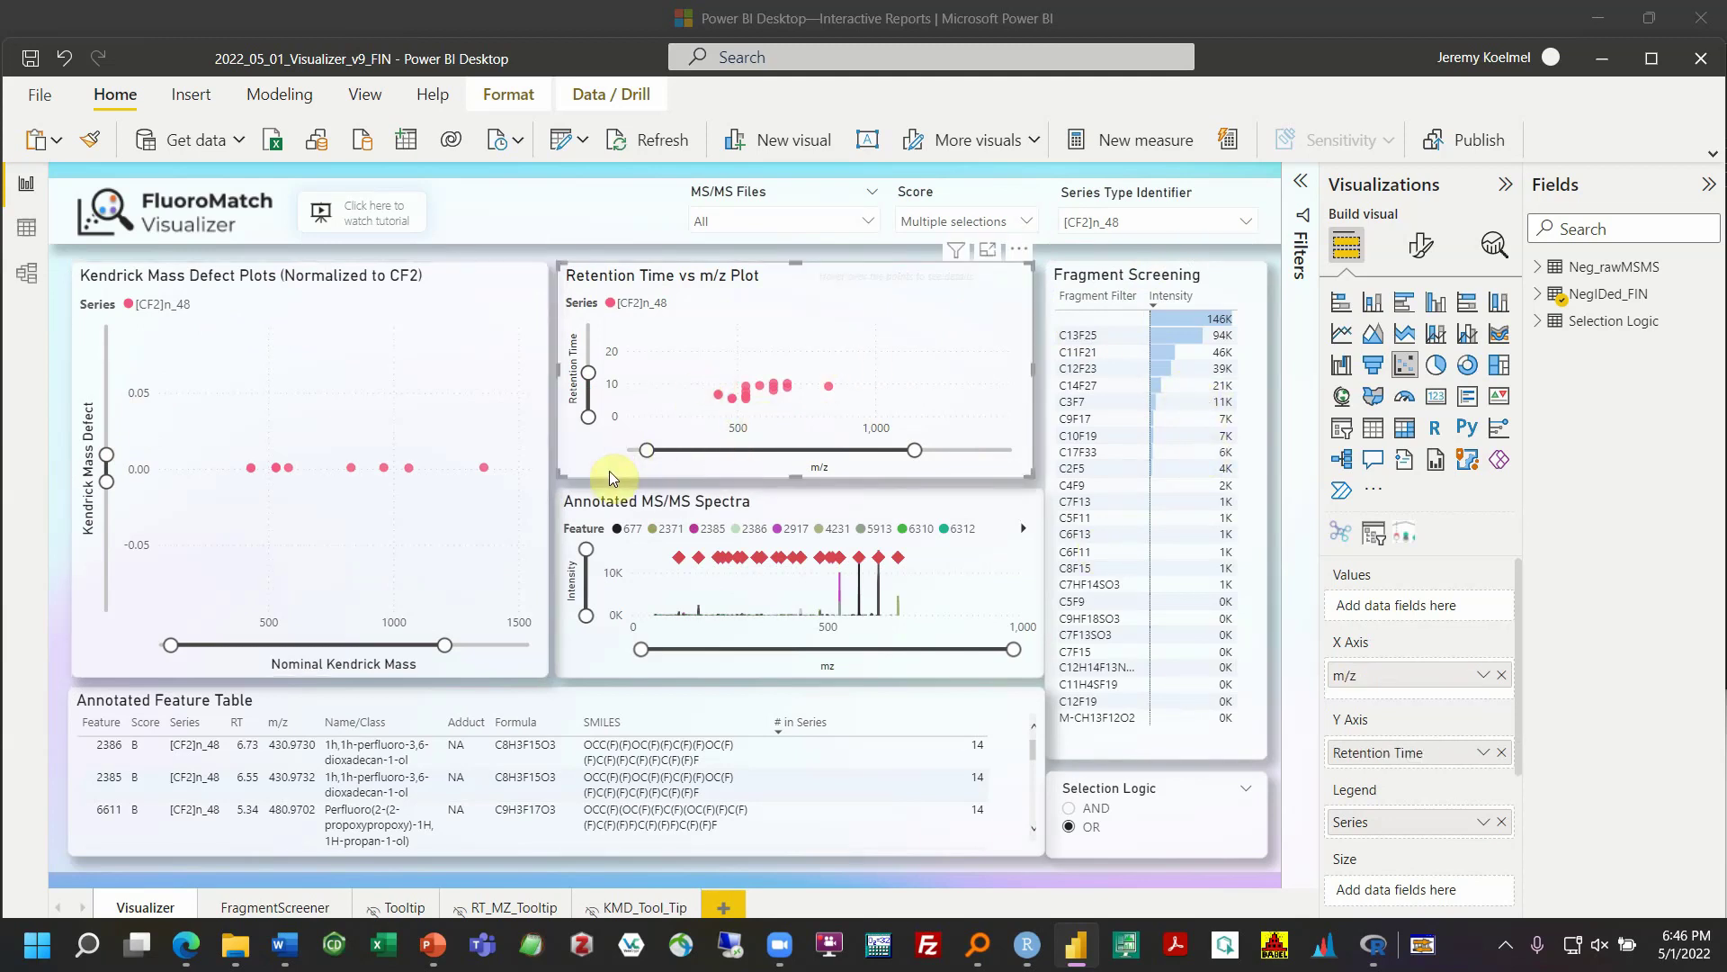
left_click(477, 513)
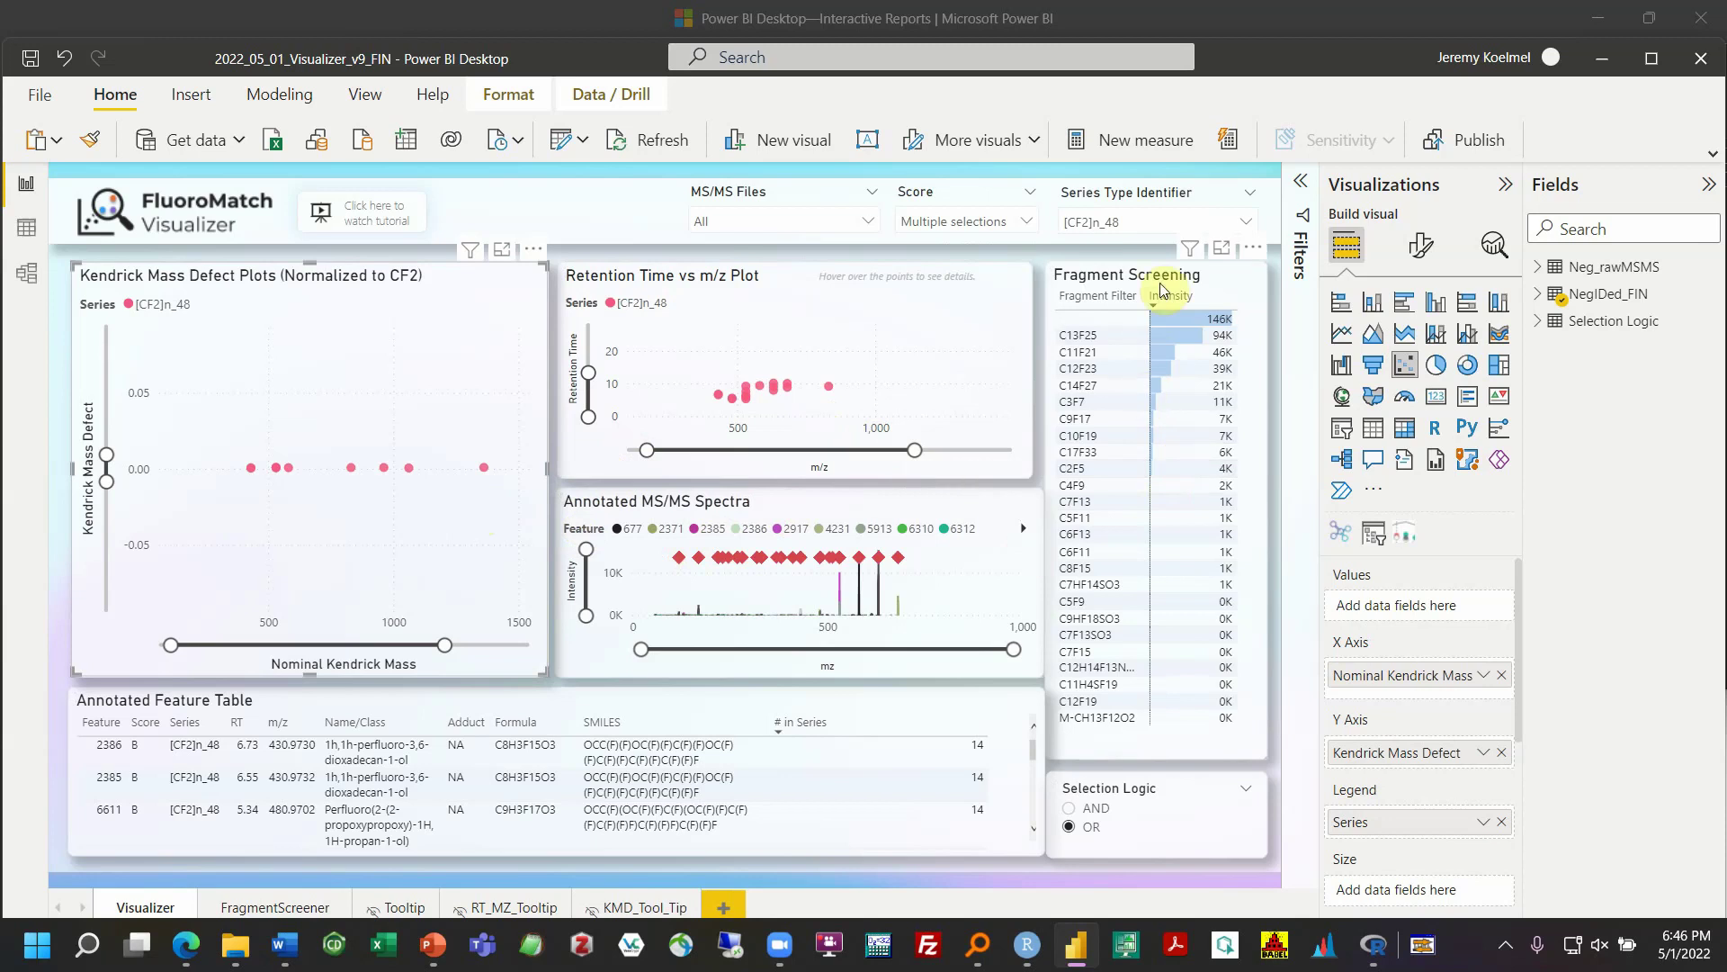
Include score D+ again in the Score filter
left_click(971, 222)
left_click(916, 282)
left_click(916, 281)
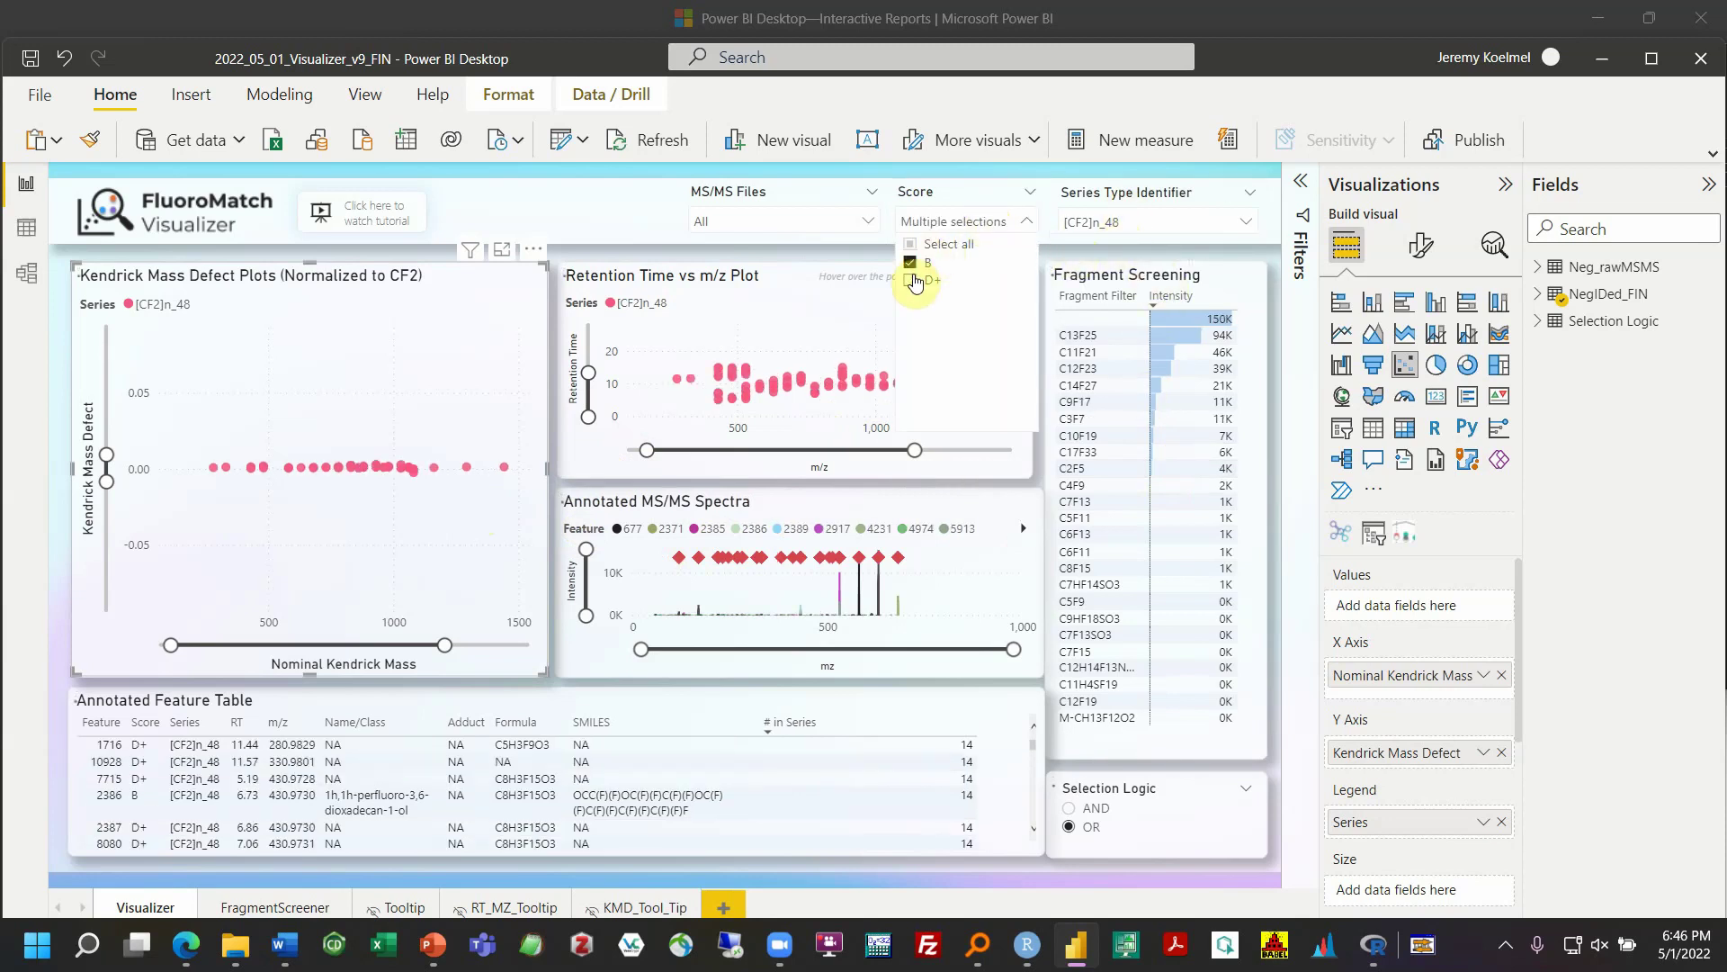
left_click(916, 282)
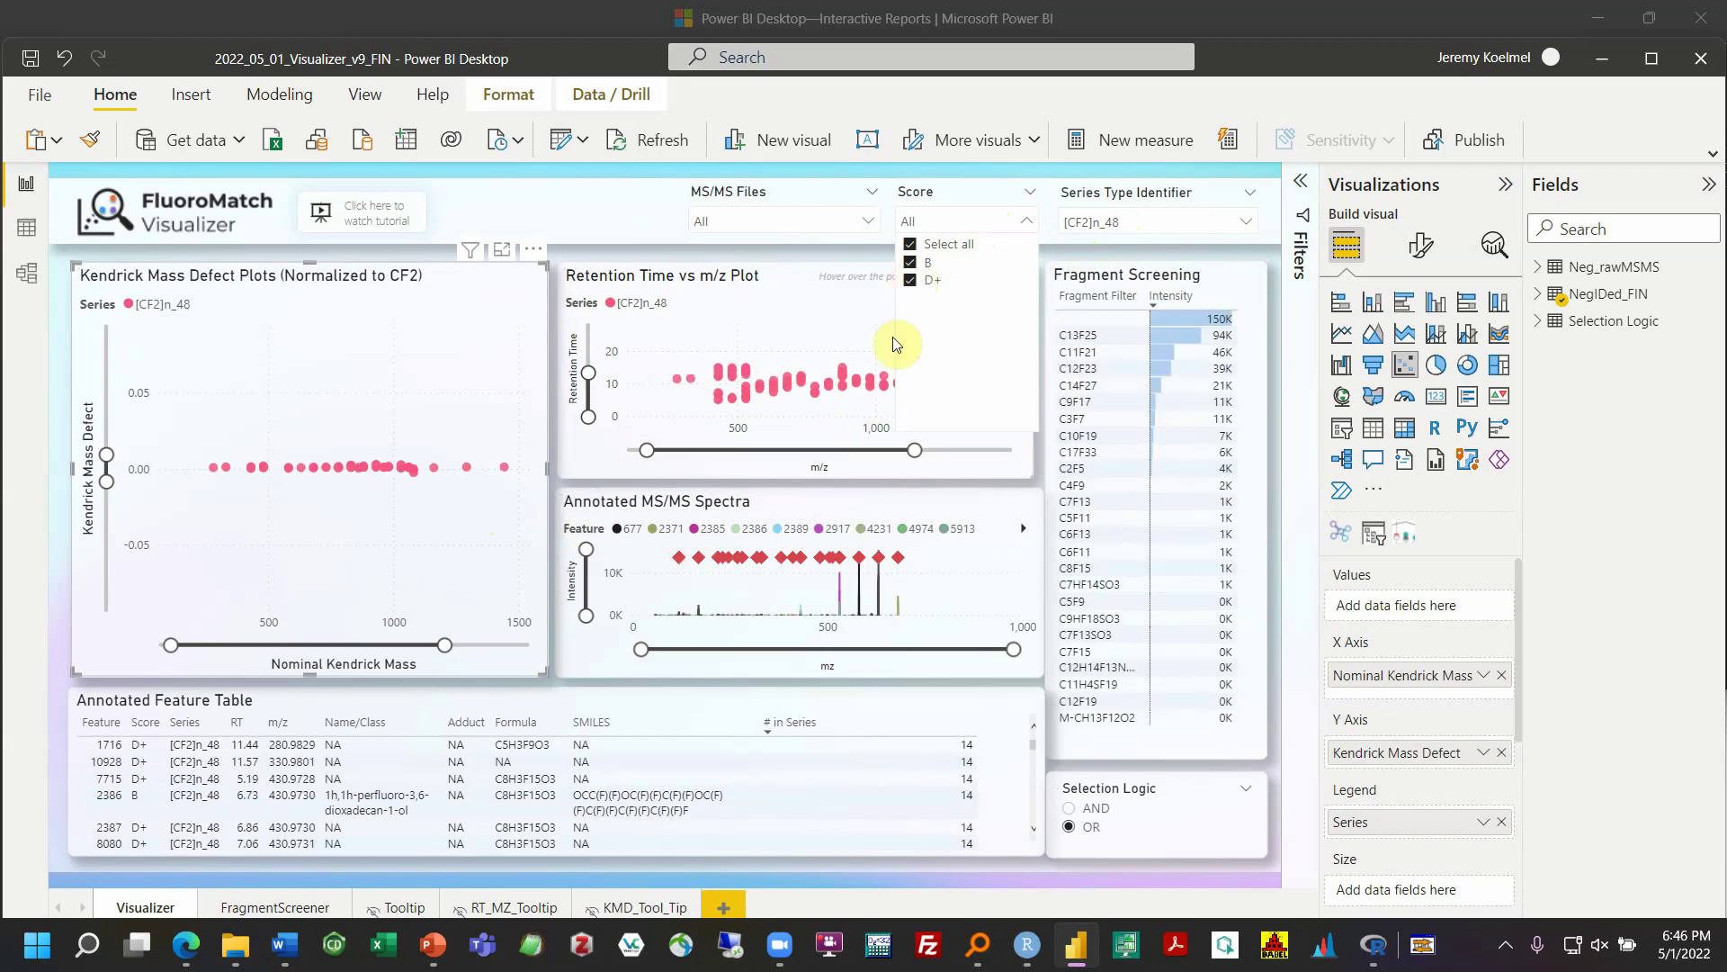
Check the D+ features near m/z 880 in the Retention Time vs m/z plot, including 4081 and 11060, and clear the selection
left_click(841, 371)
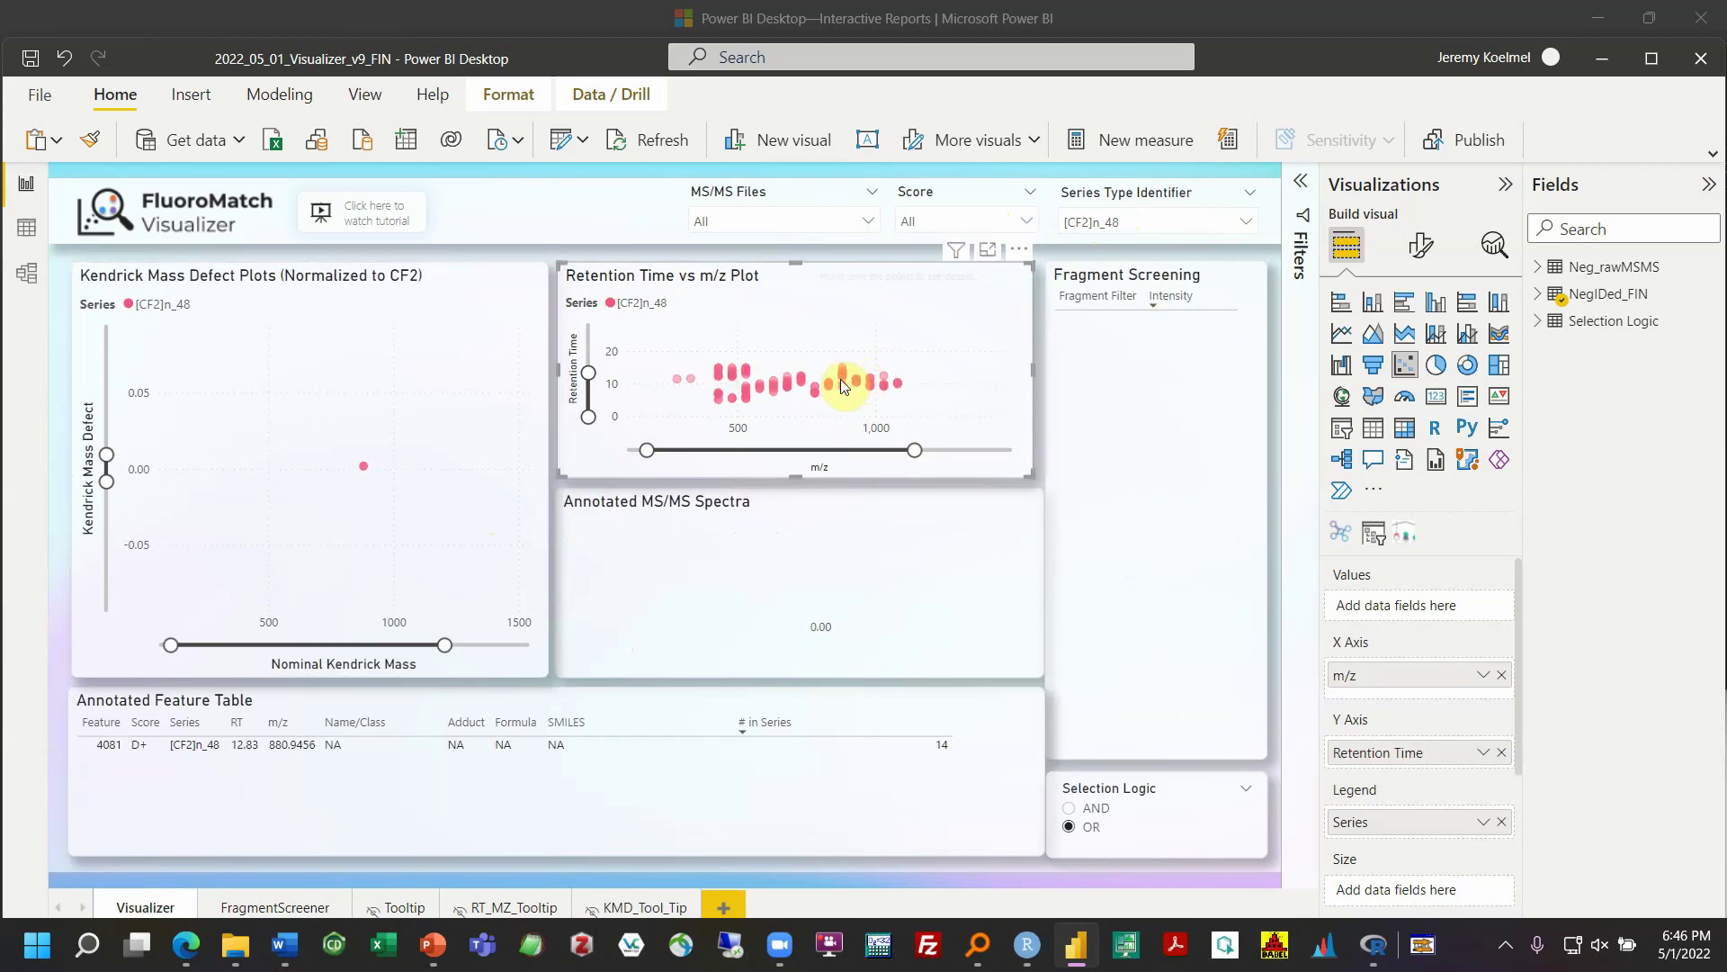
left_click(850, 369)
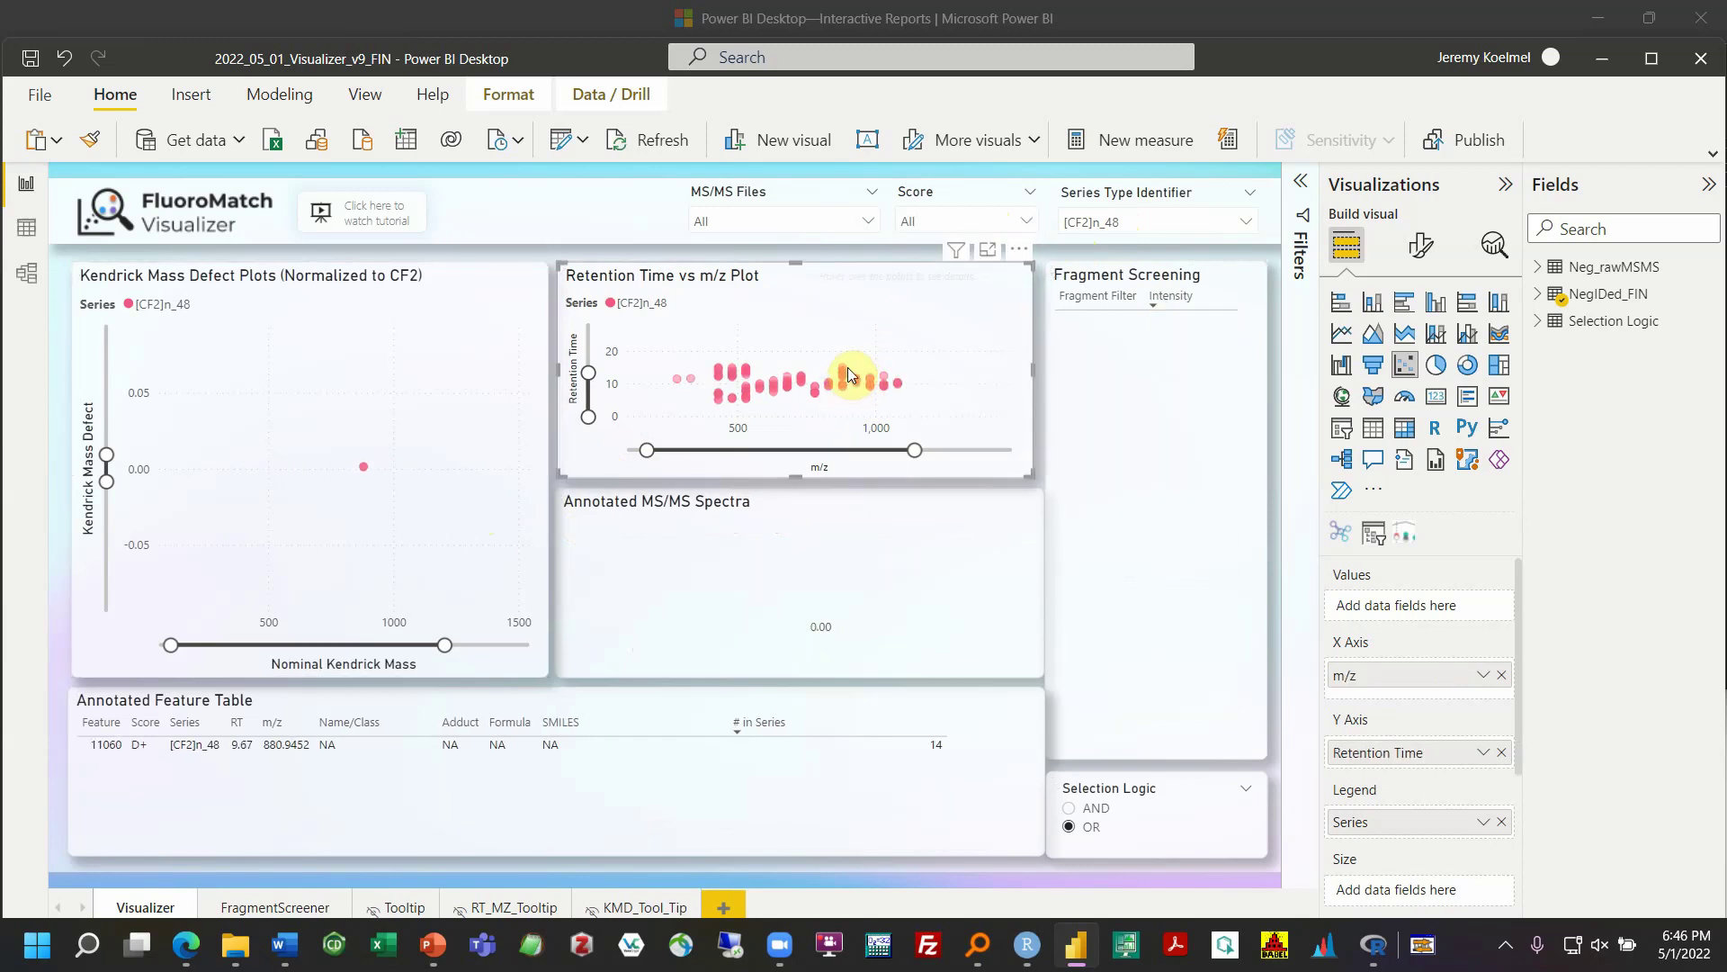
left_click(878, 372)
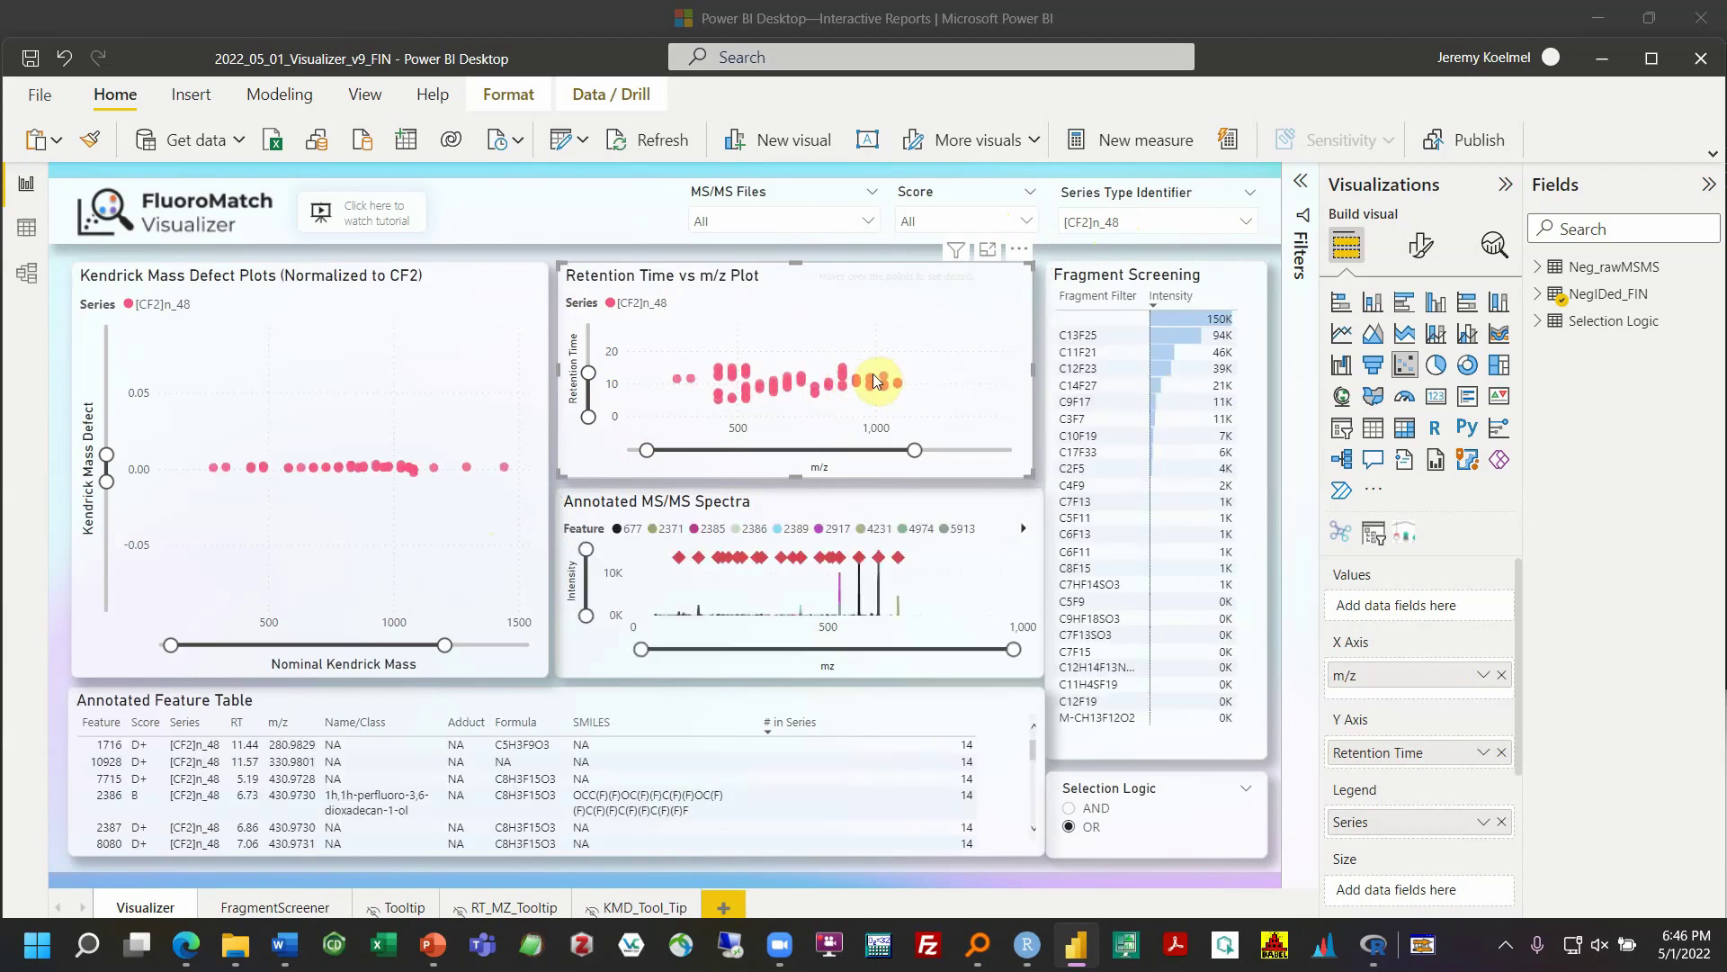
left_click(861, 380)
left_click(838, 392)
Exclude the D+ score from the Score filter for the [CF2]n_48 series
left_click(925, 223)
left_click(916, 245)
left_click(911, 262)
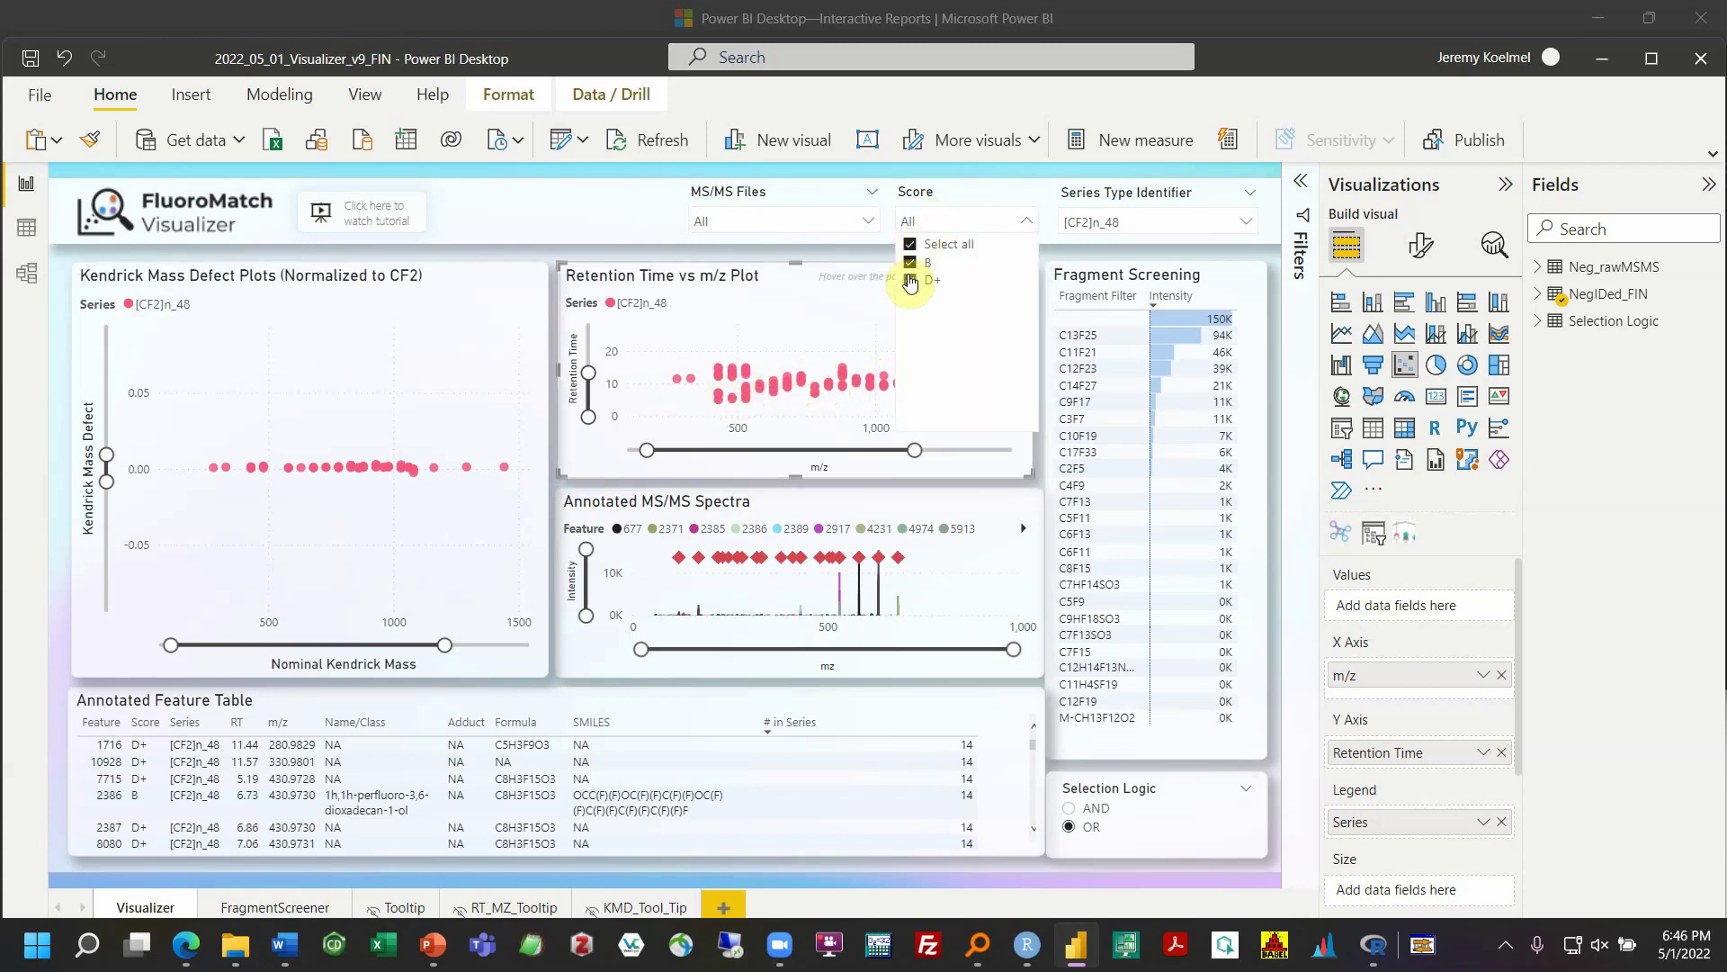
Examine feature 10576 from the Retention Time vs m/z plot, then clear its selection and review the B-scored rows in the feature table
left_click(830, 387)
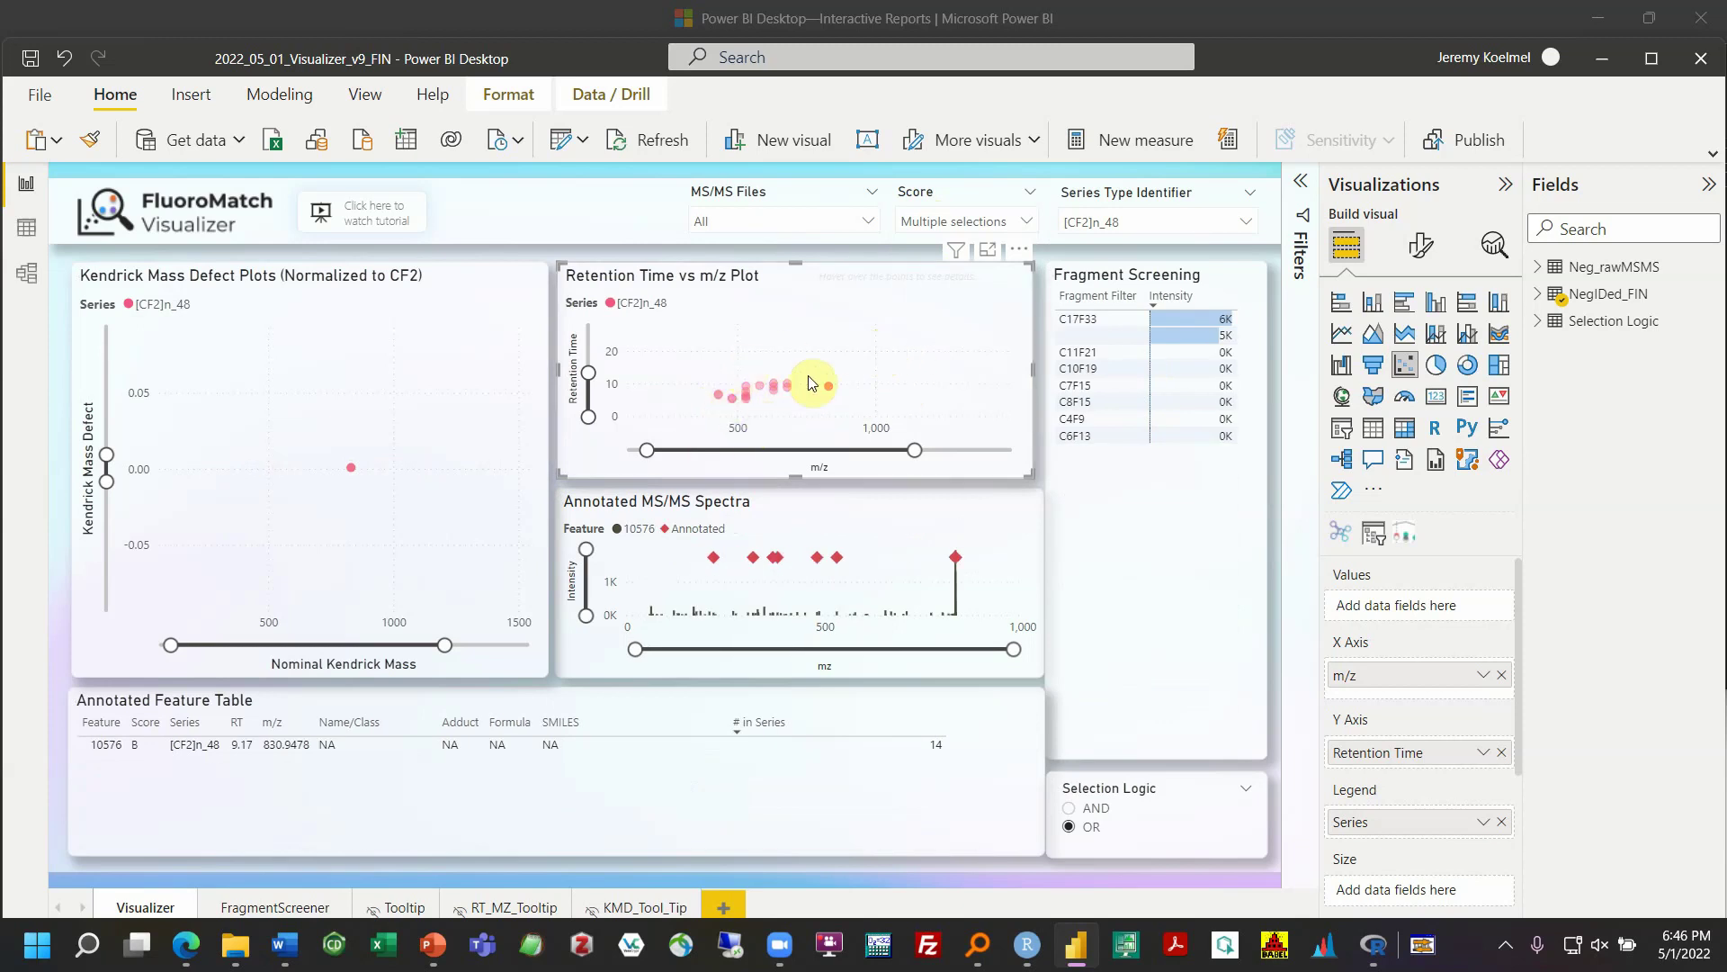
left_click(837, 697)
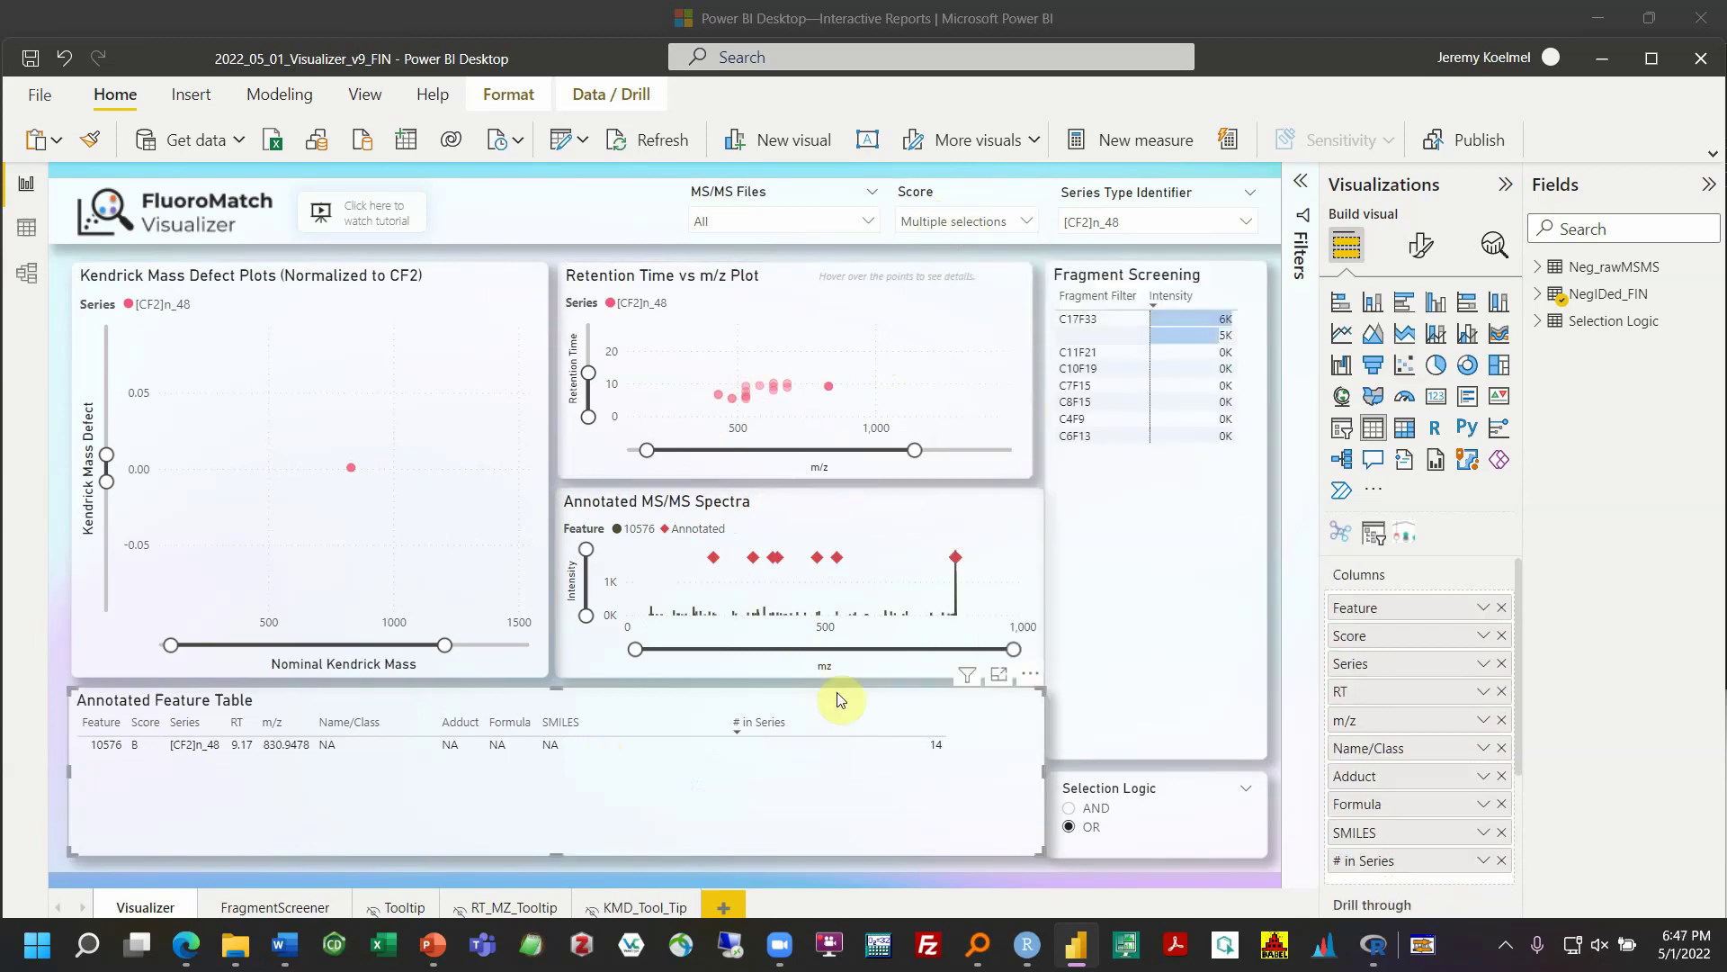
left_click(877, 454)
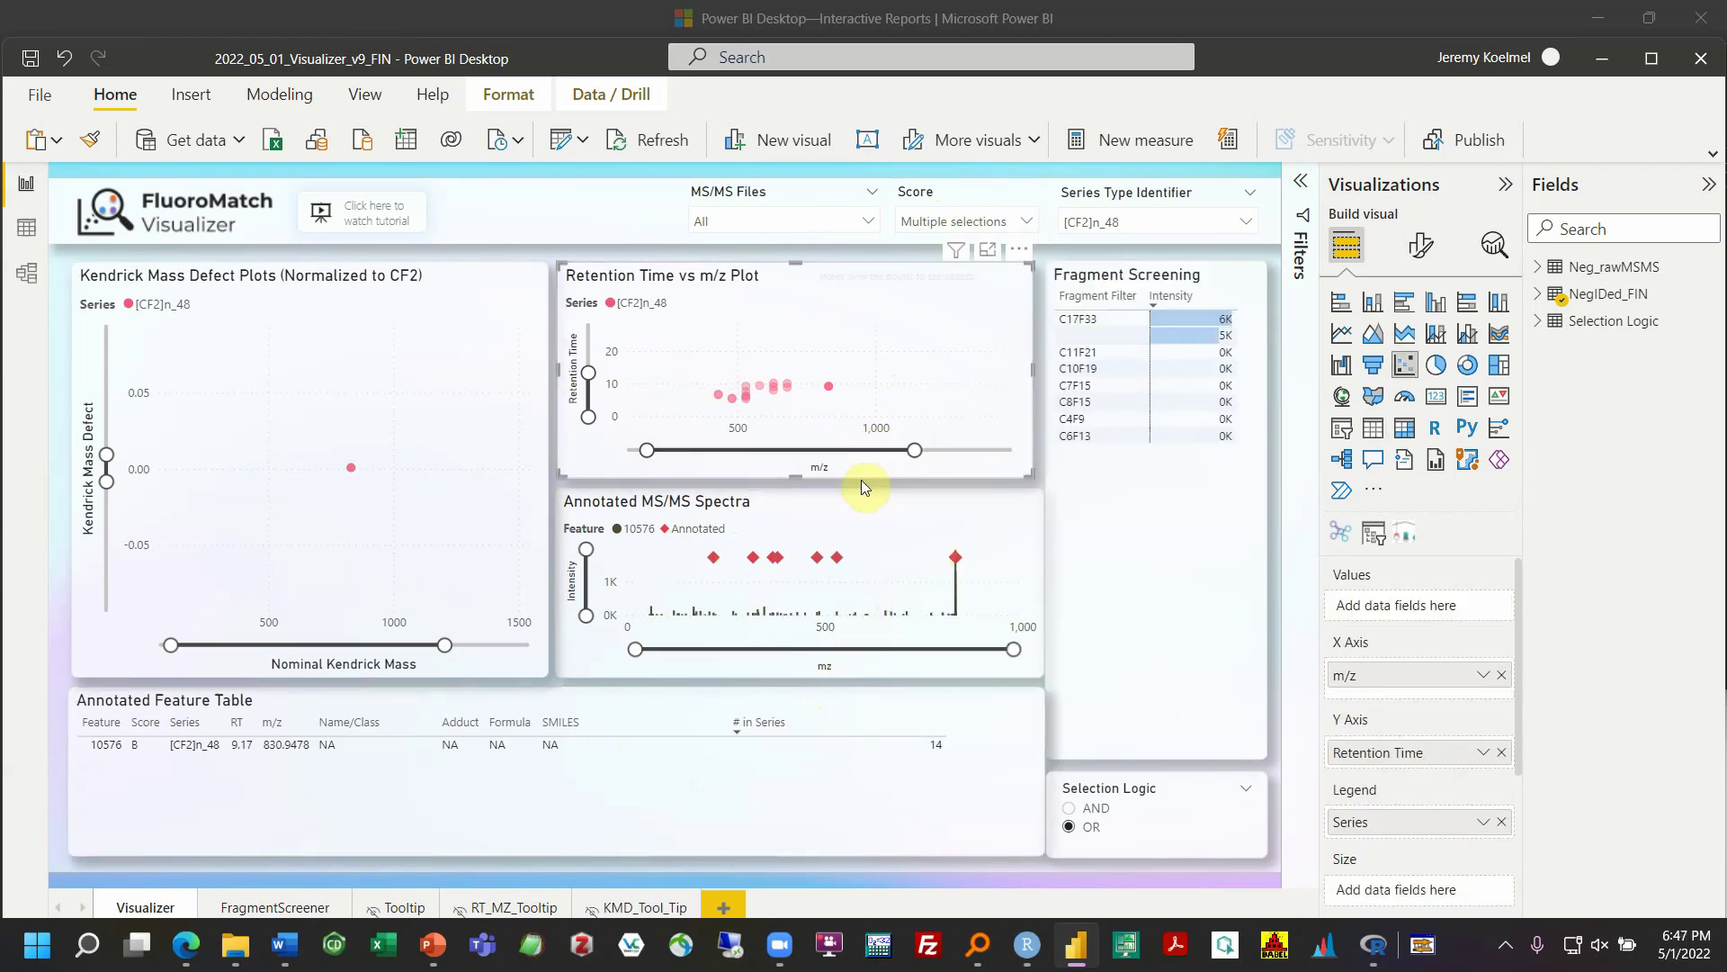
left_click(1127, 493)
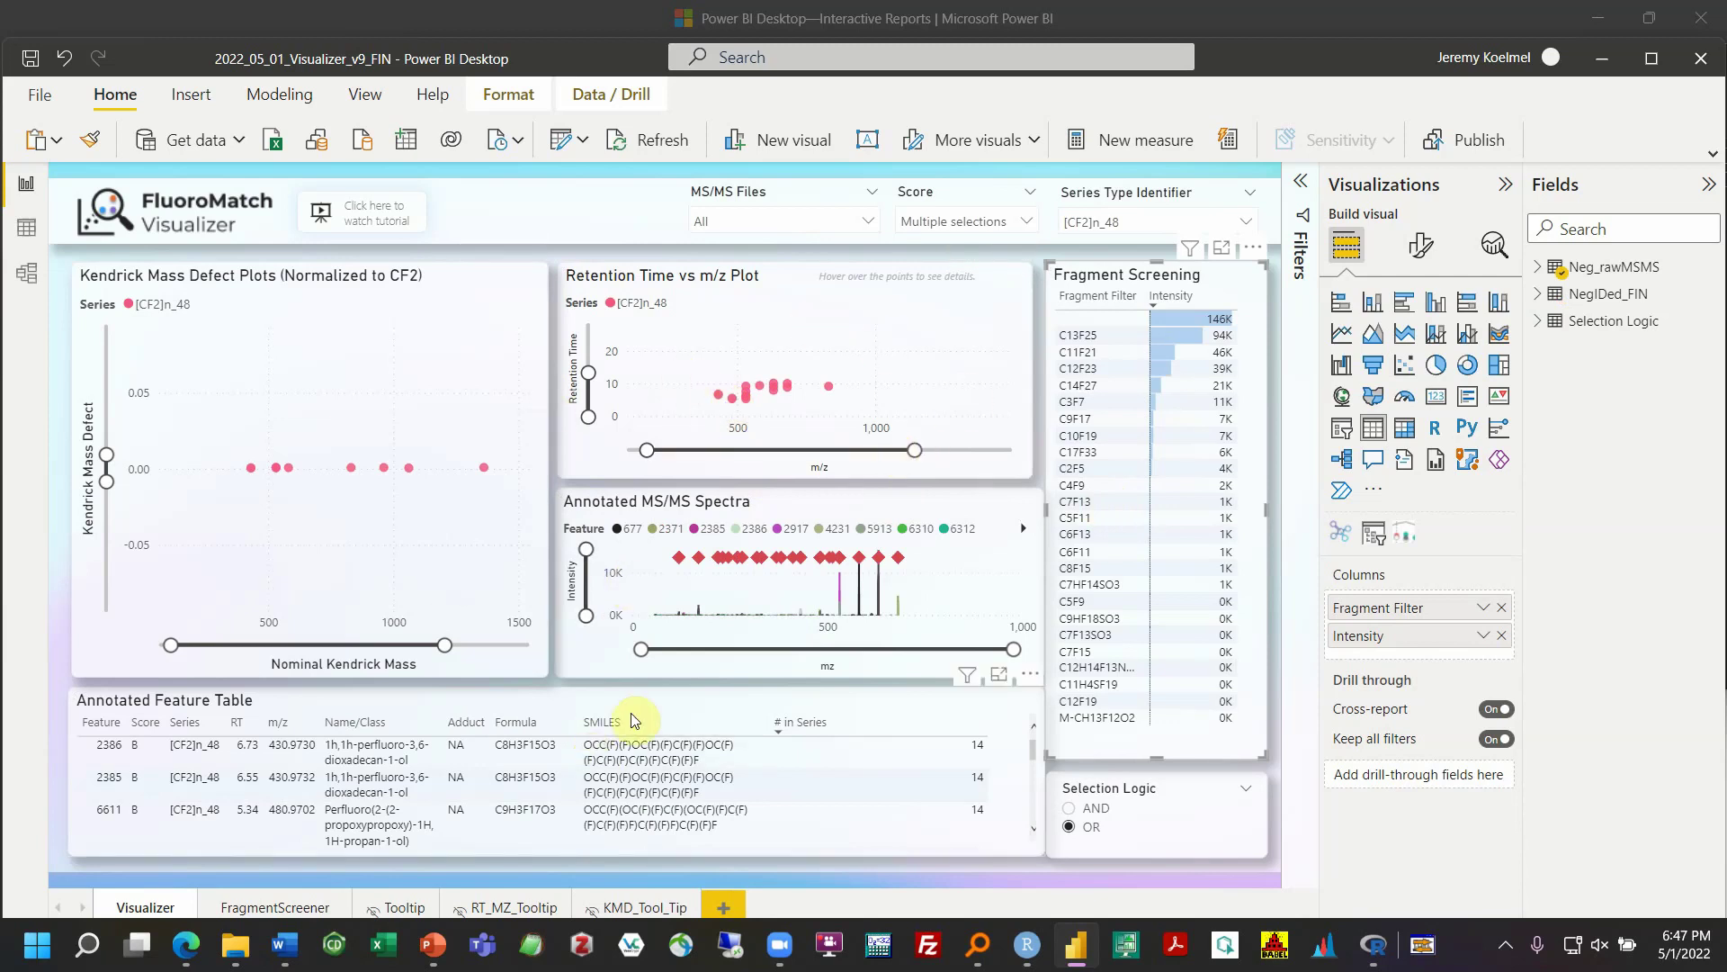
scroll(598, 778, "down", 3)
scroll(599, 789, "up", 3)
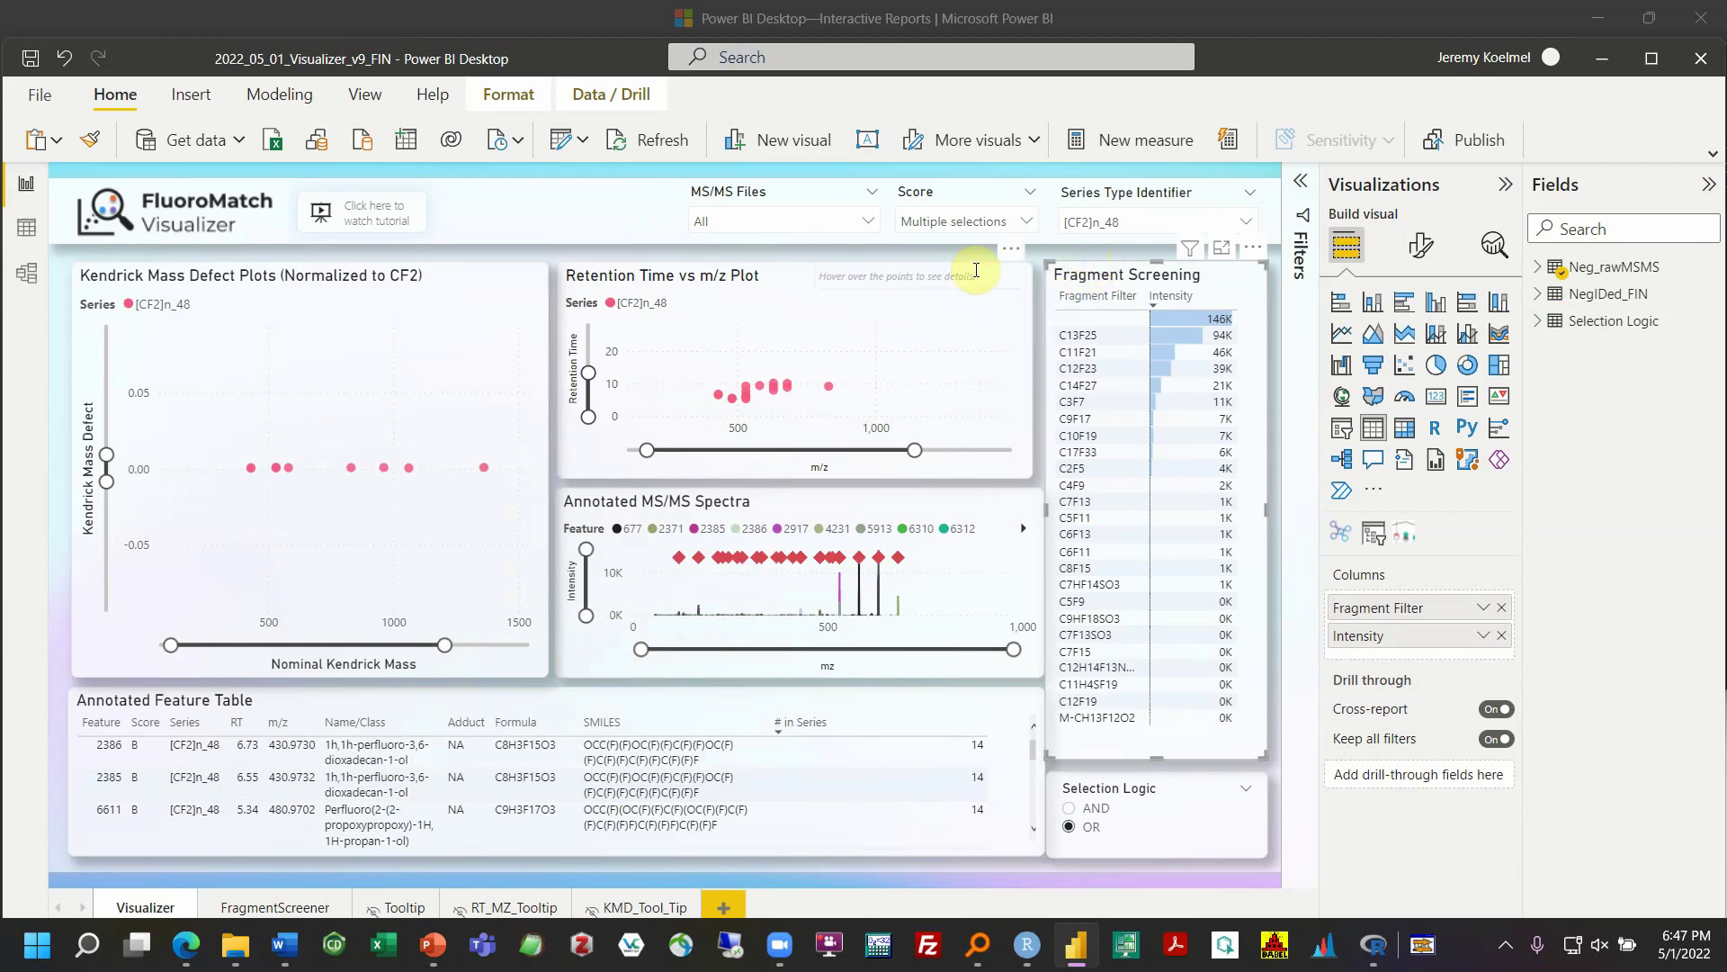
Remove [CF2]n_48 from the Series Type Identifier filter so that all series are included
left_click(529, 279)
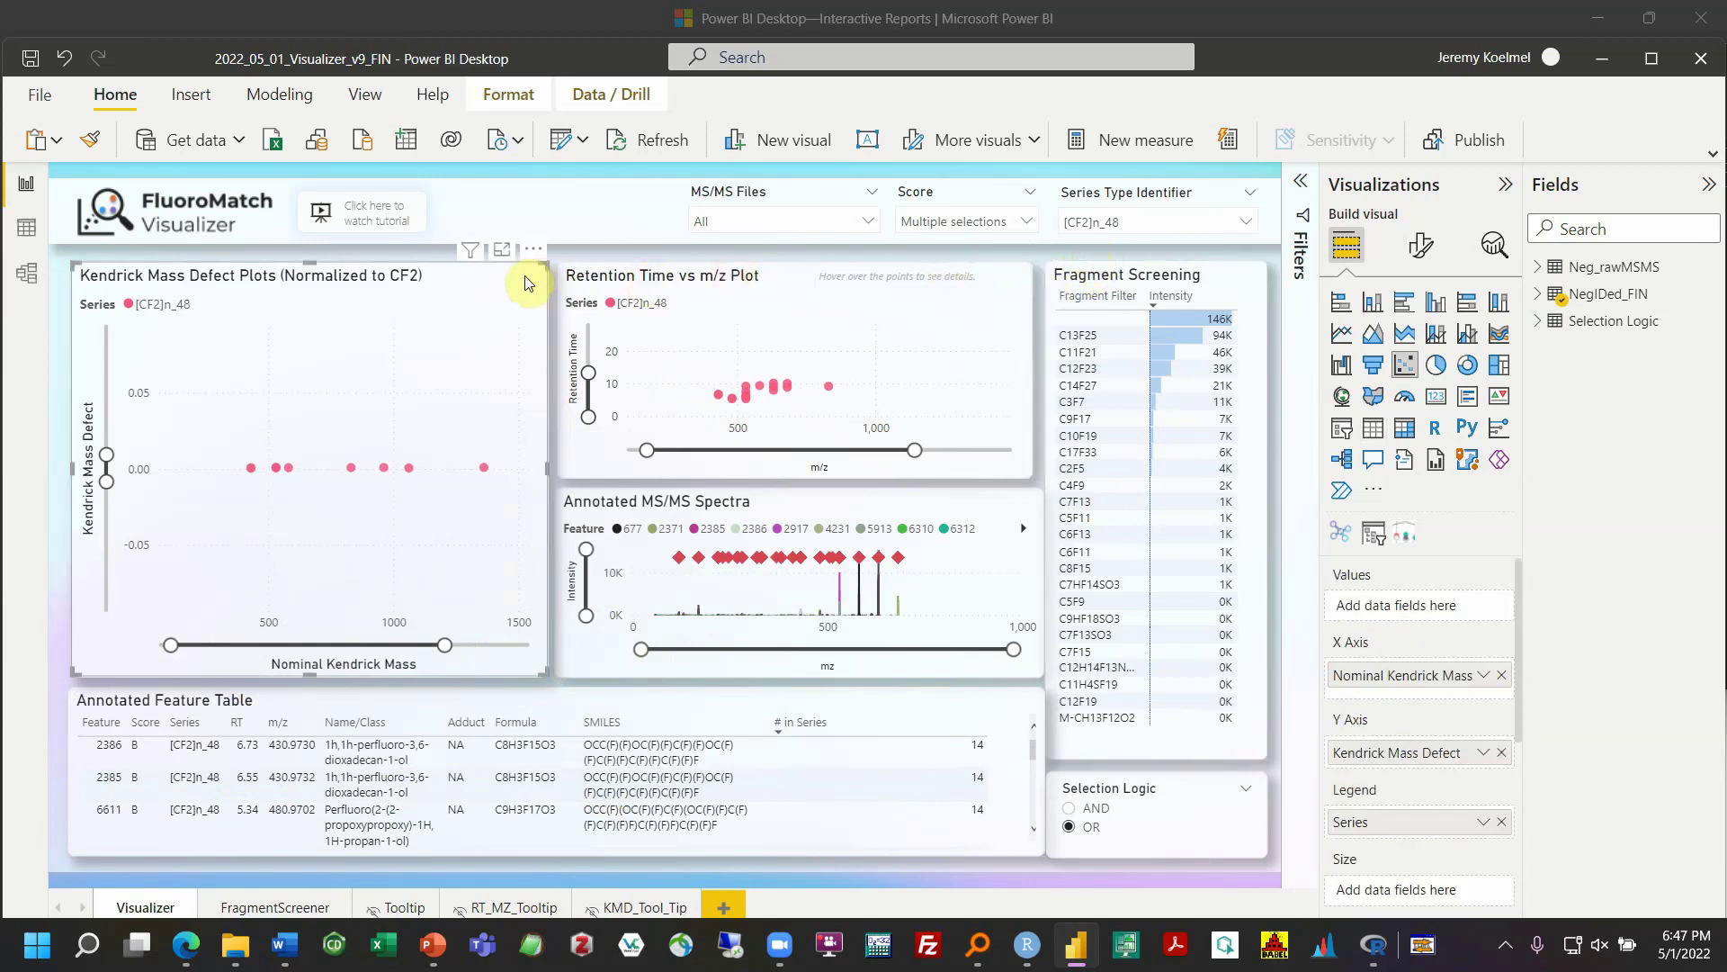
left_click(1073, 220)
left_click(1073, 285)
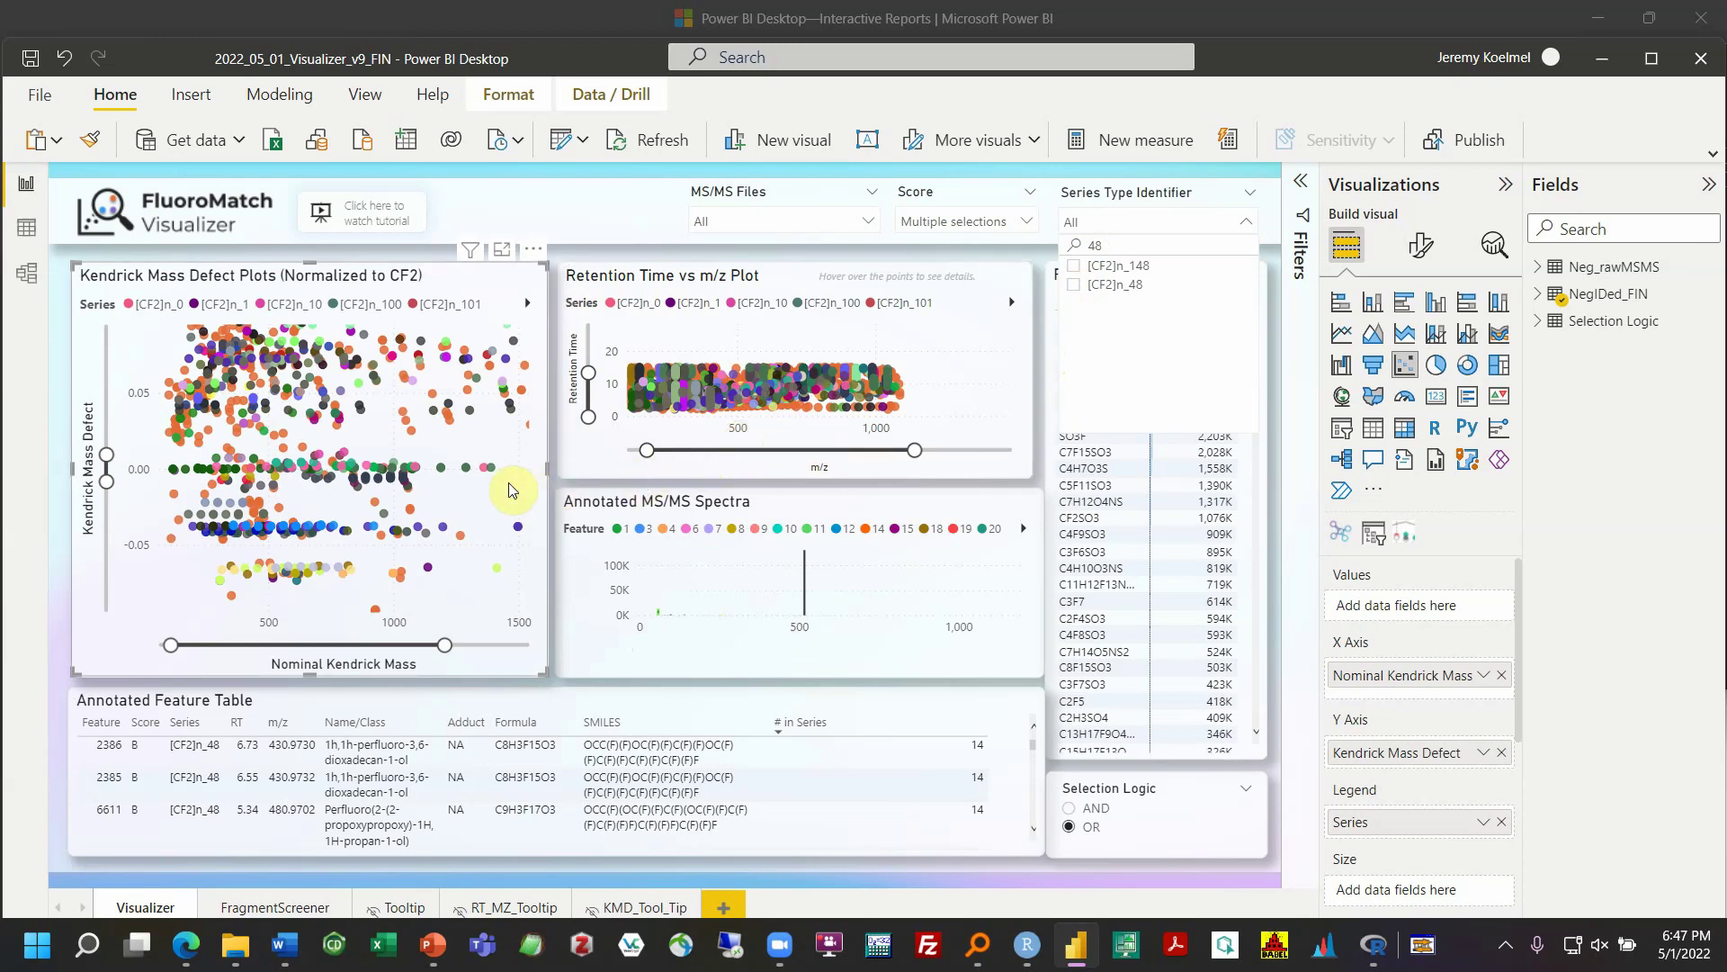
Zoom the Kendrick Mass Defect axis in closely around 0.000 and clear the feature 2386 selection
mouse_move(800, 736)
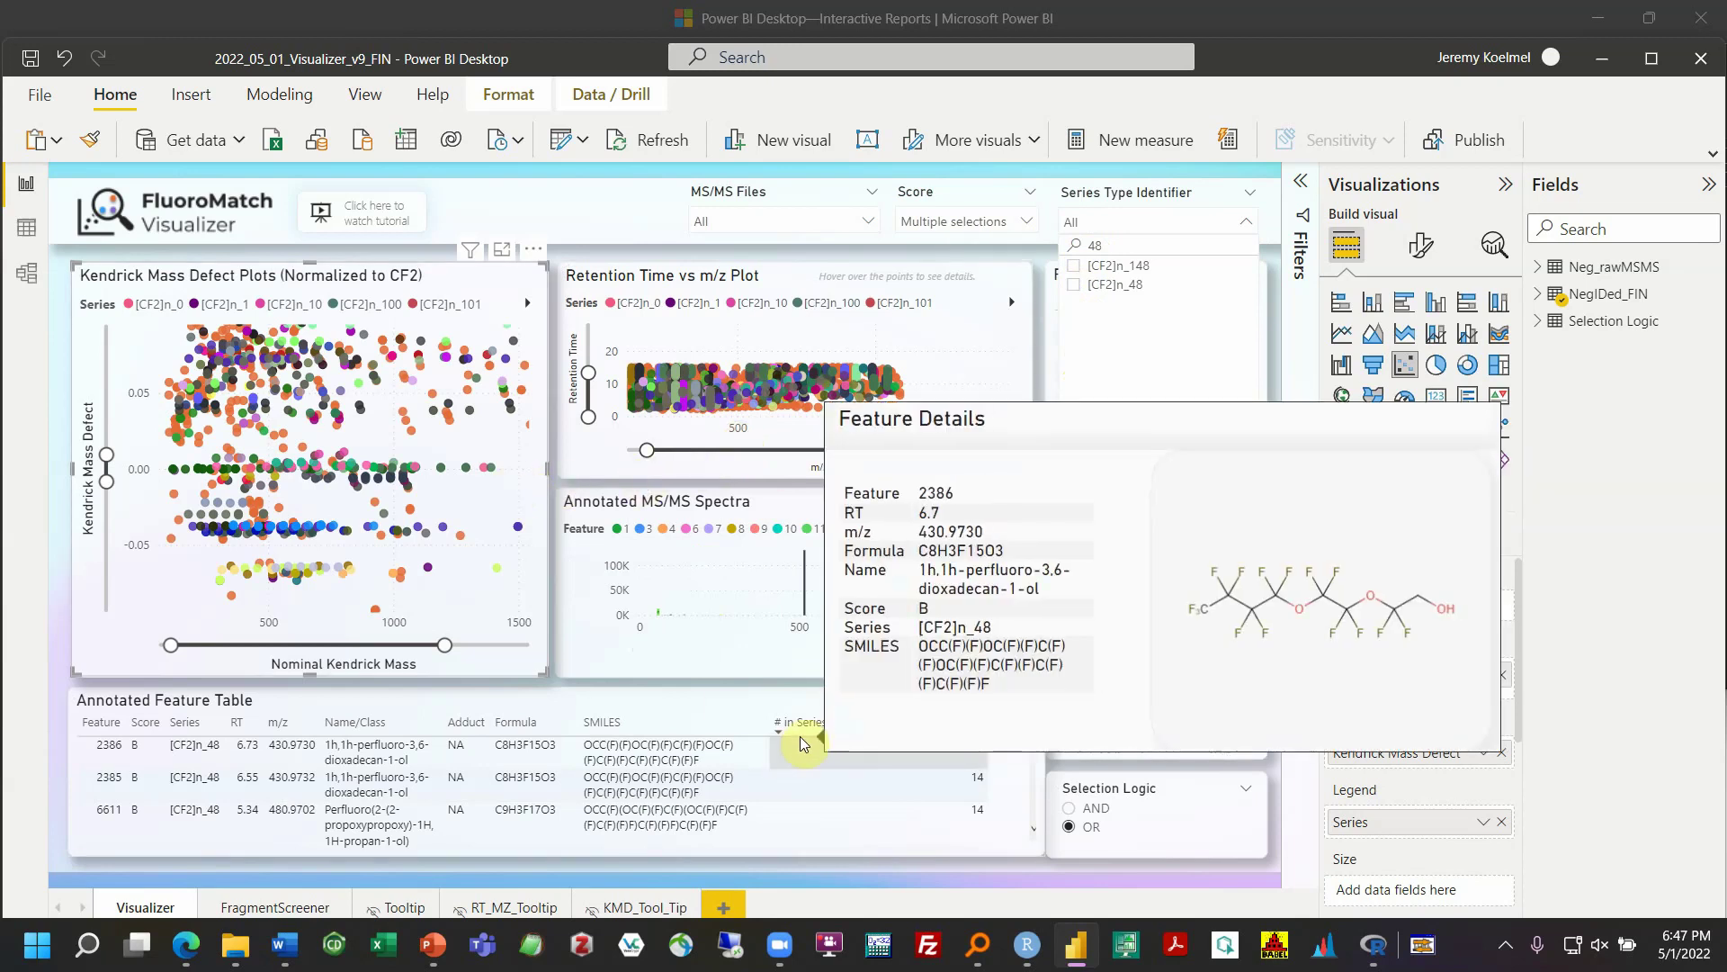
left_click(772, 742)
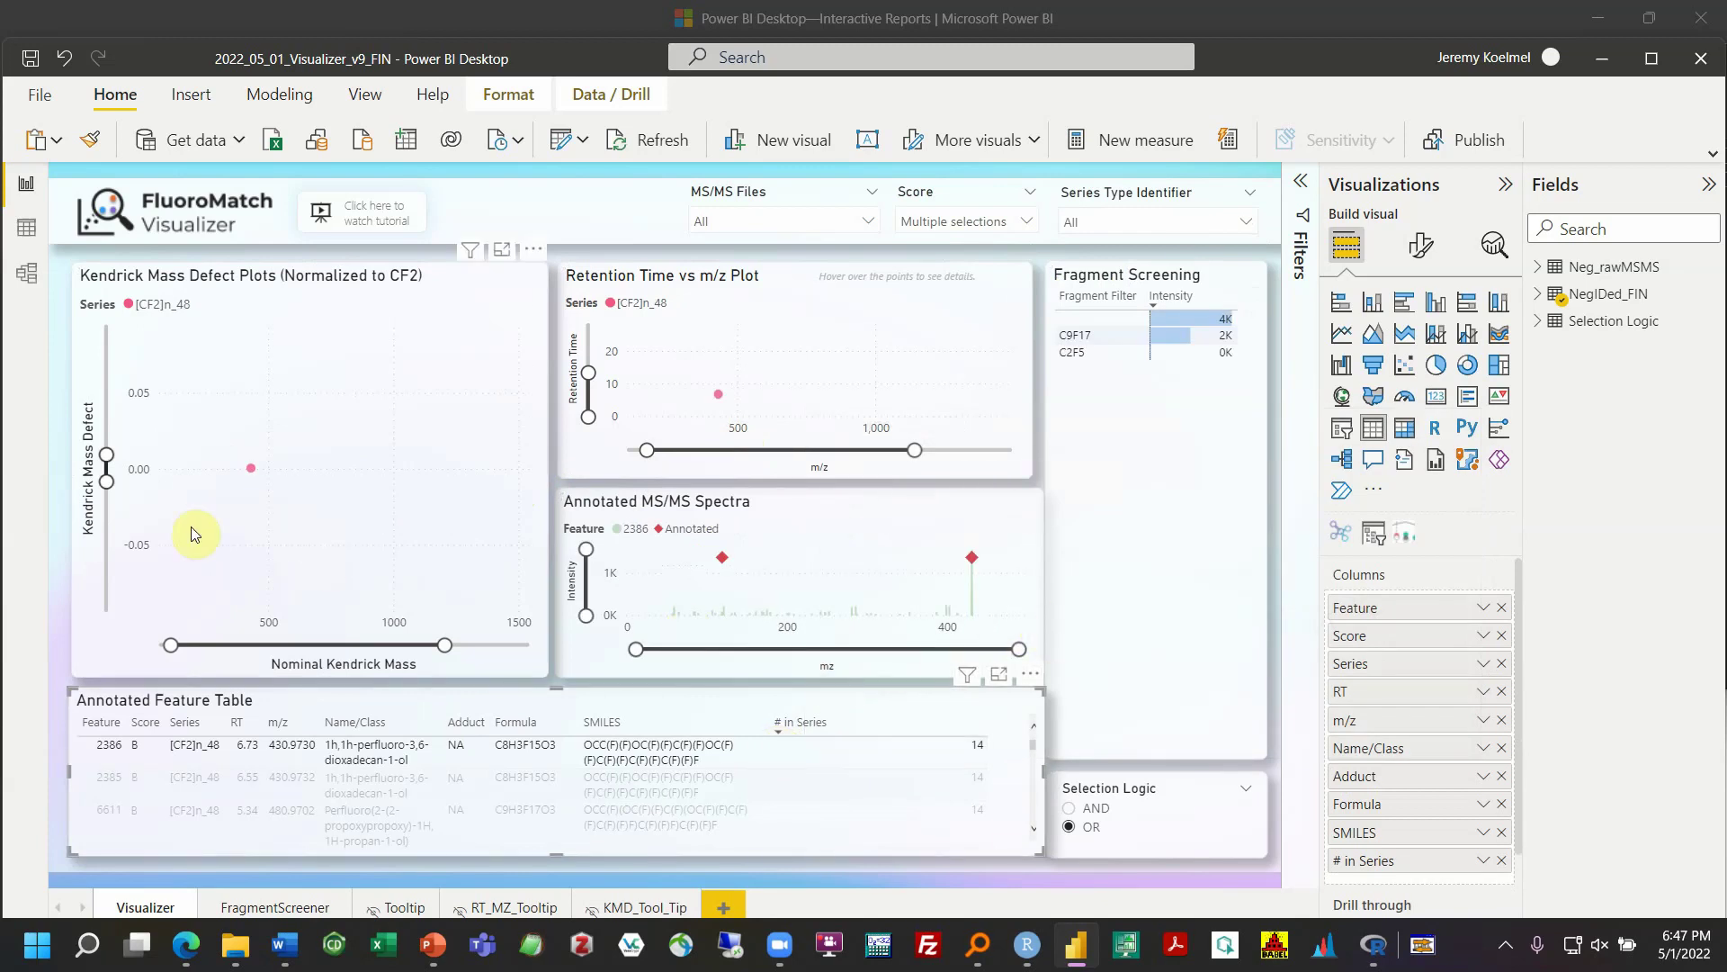
left_click(55, 518)
left_click(76, 520)
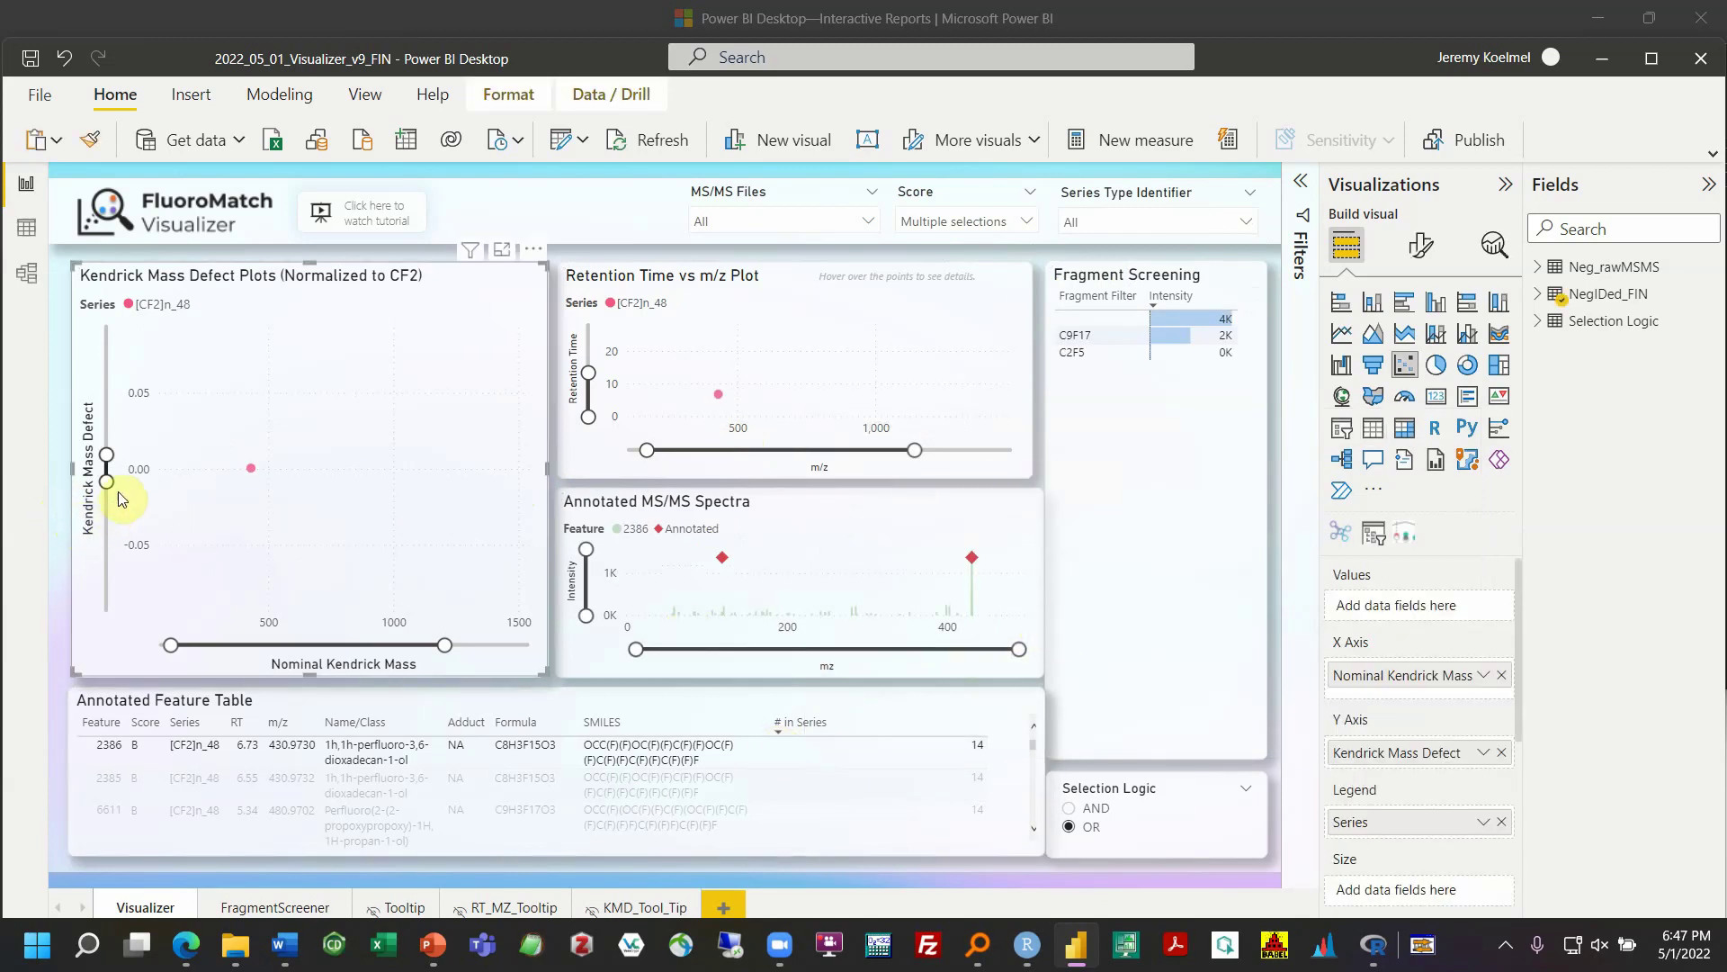
mouse_move(101, 481)
left_mouse_down()
mouse_move(99, 448)
mouse_move(100, 469)
left_mouse_up()
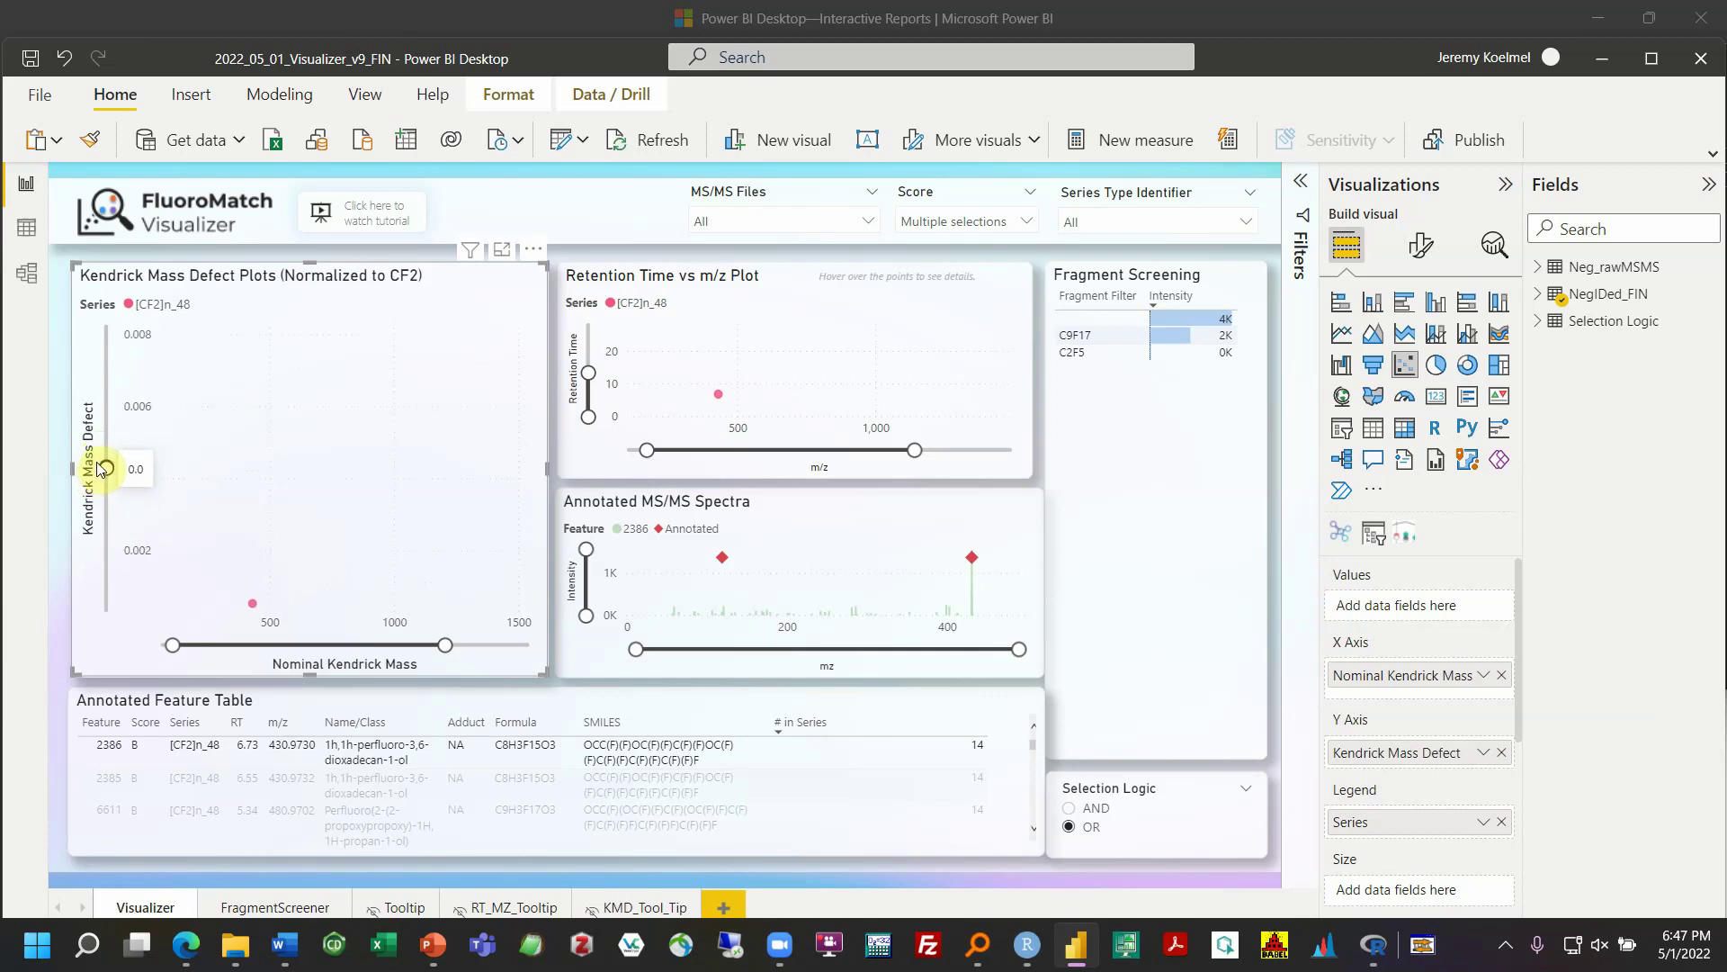
left_click_drag(104, 469, 105, 468)
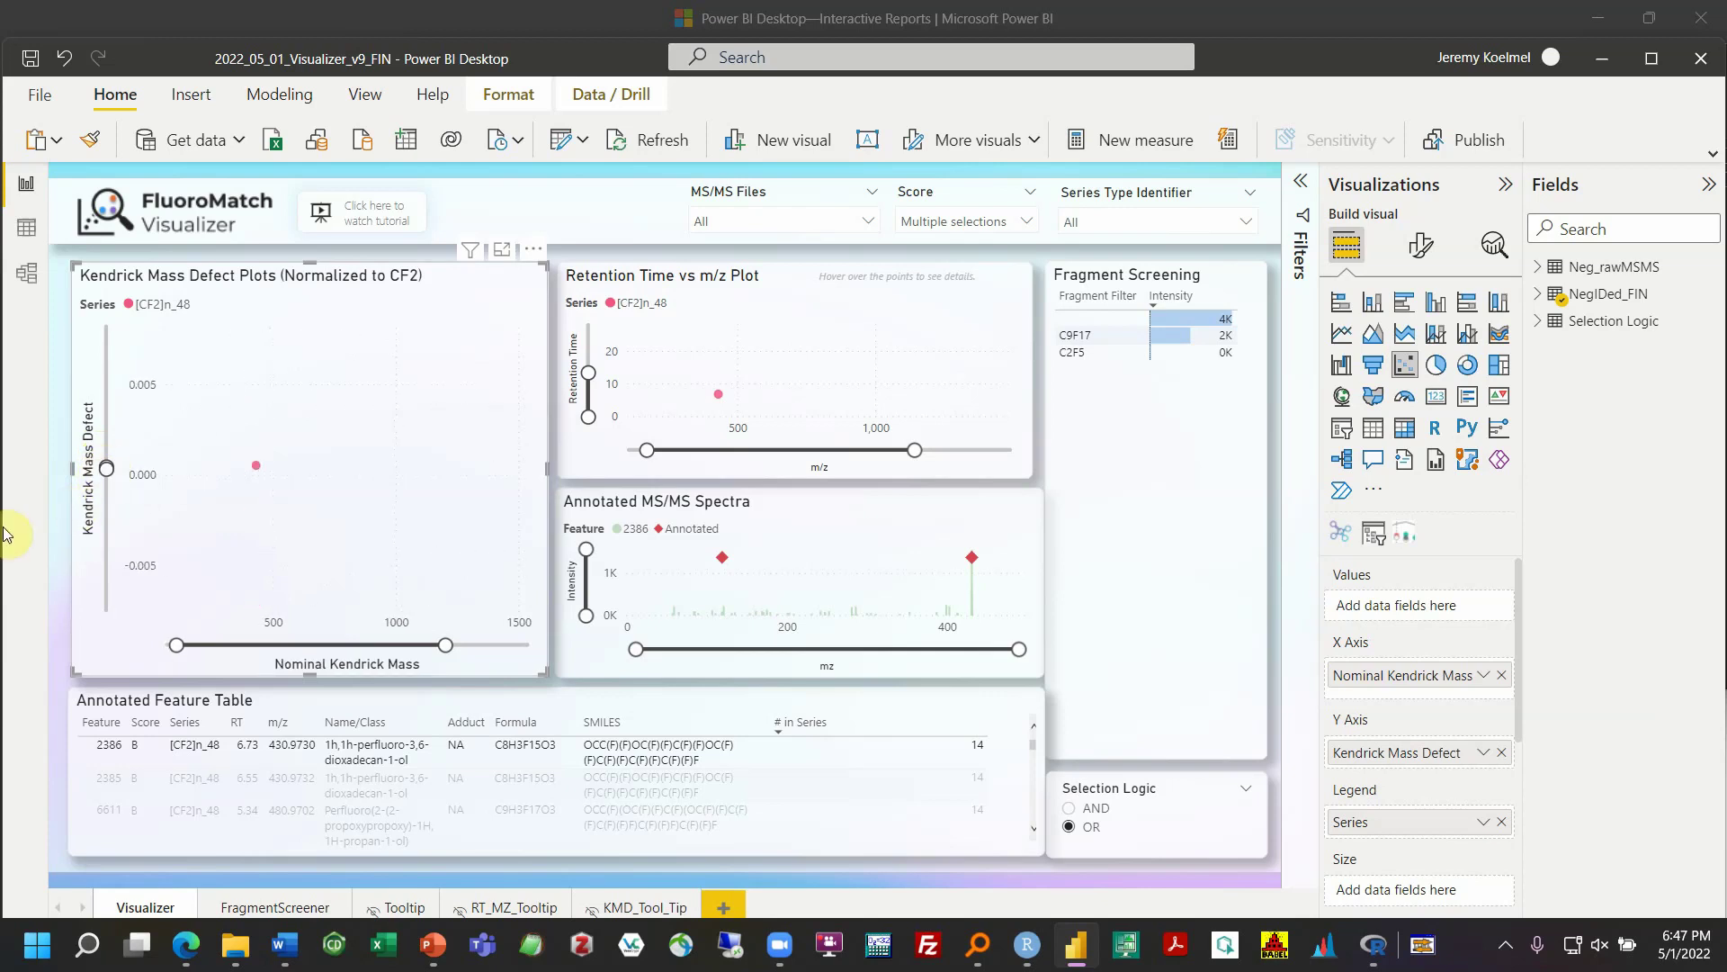
left_click(1158, 498)
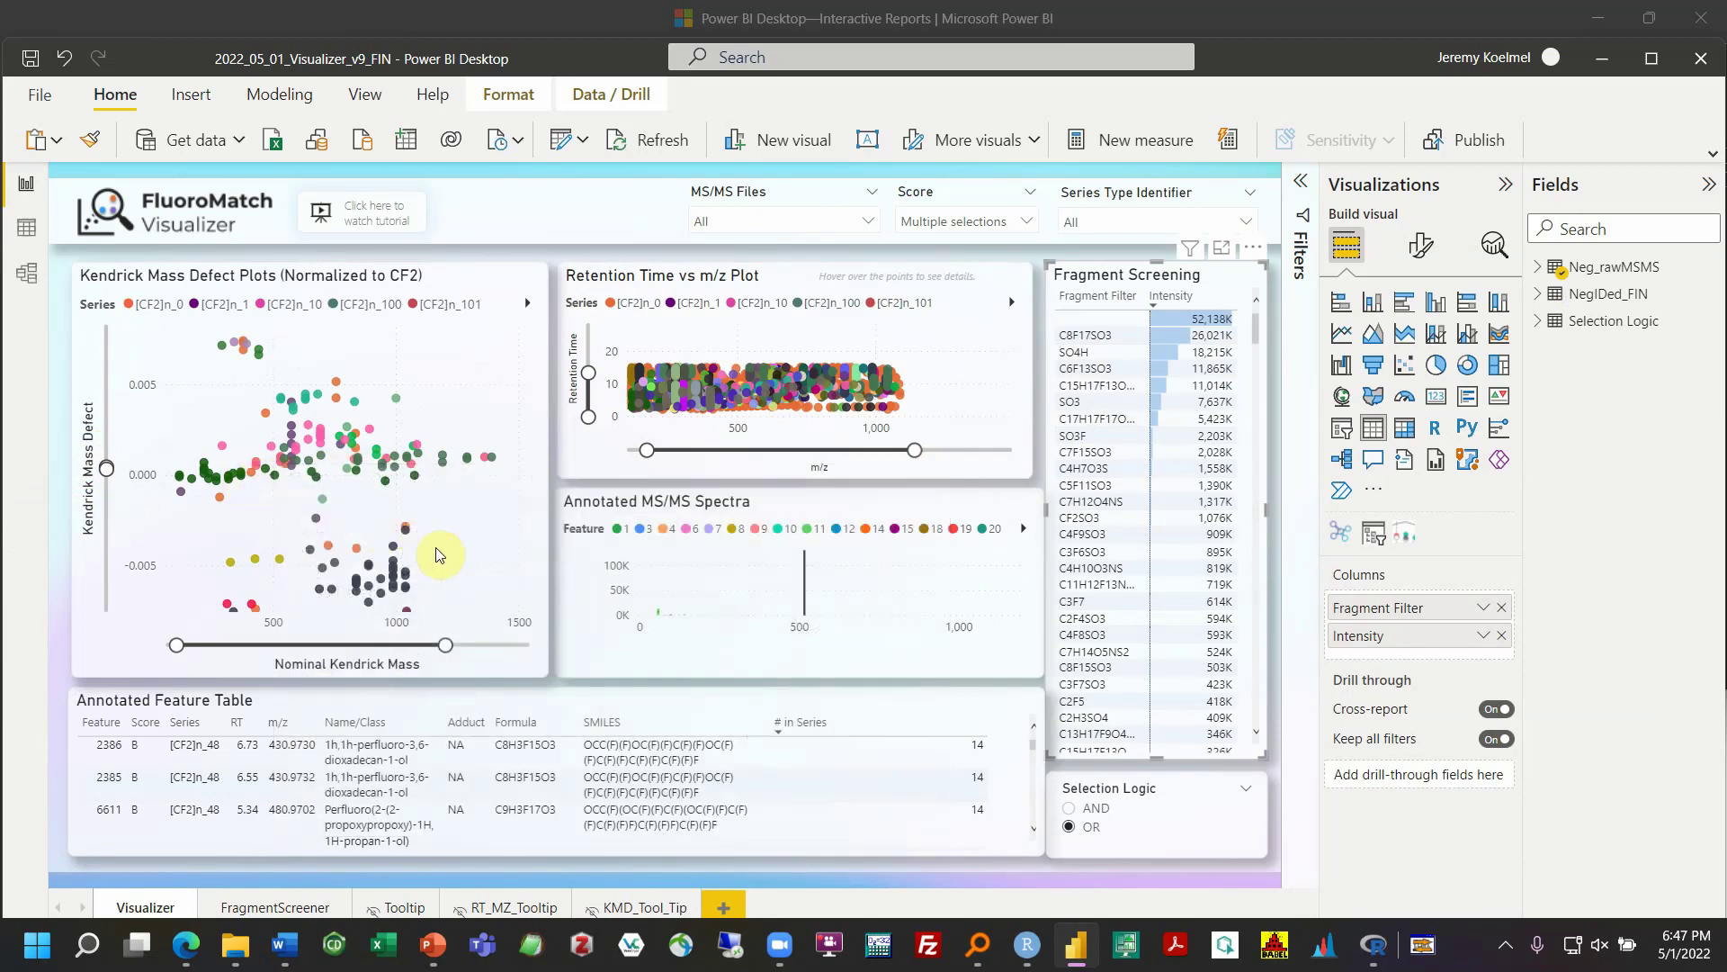
Pick a point of the series near mass defect 0.000 in the Kendrick plot and filter the Series Type Identifier to [CF2]n_51
mouse_move(274, 477)
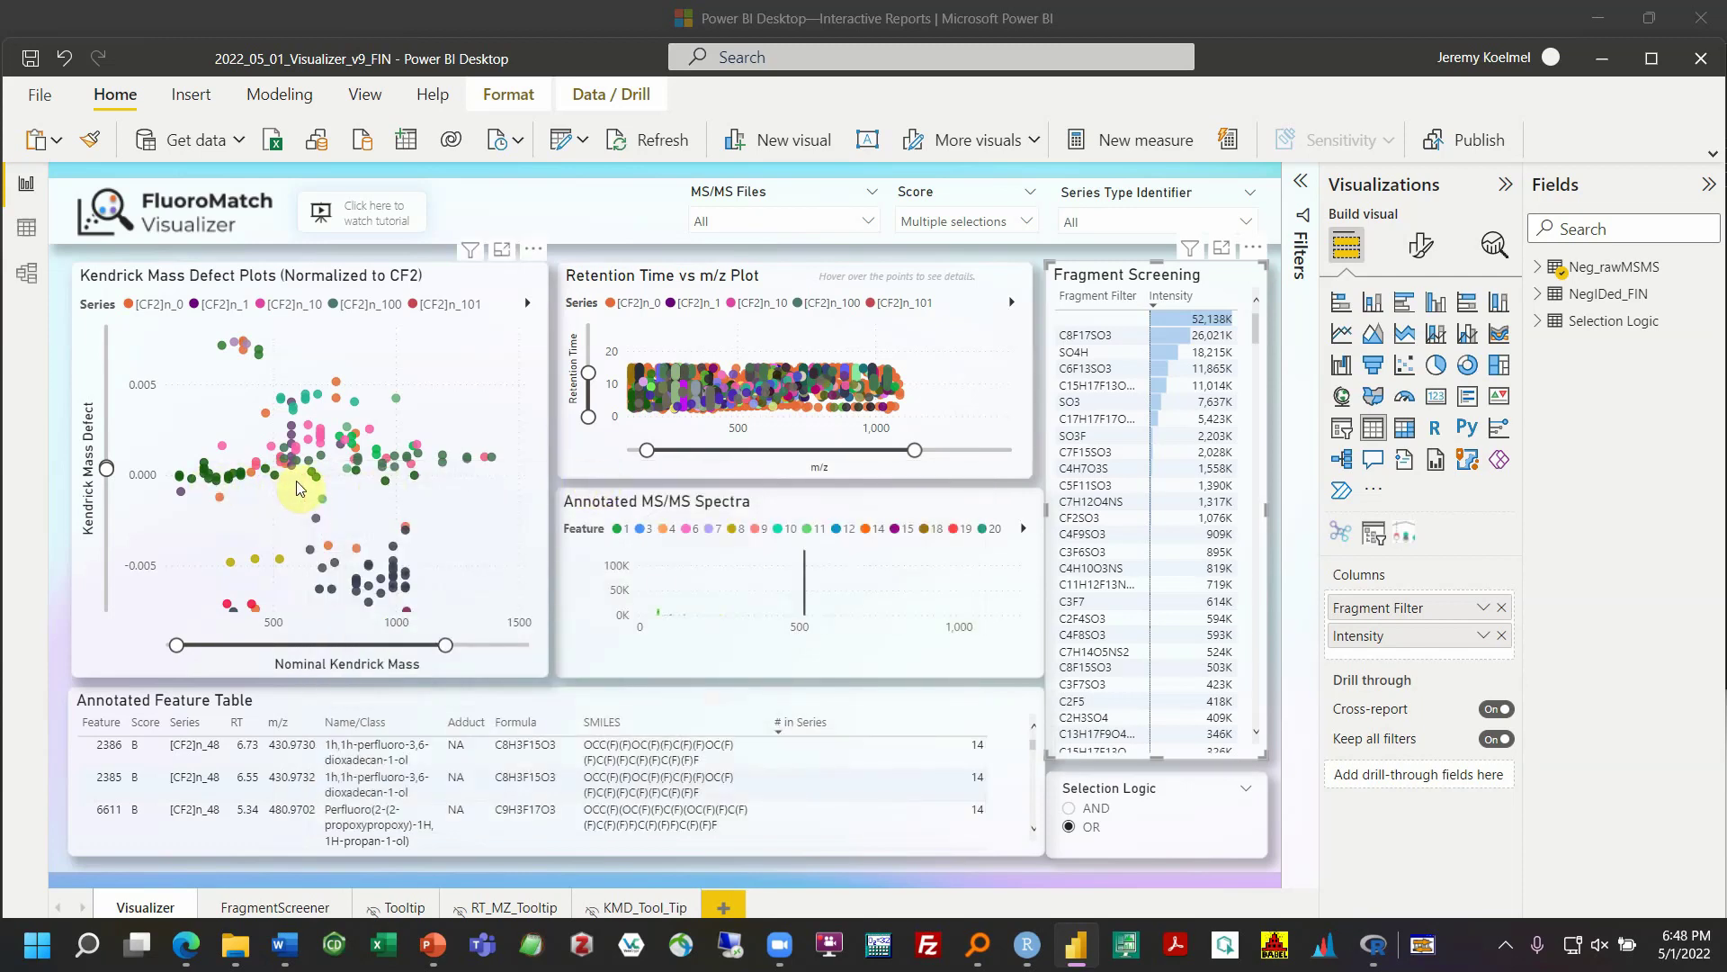
left_click(319, 484)
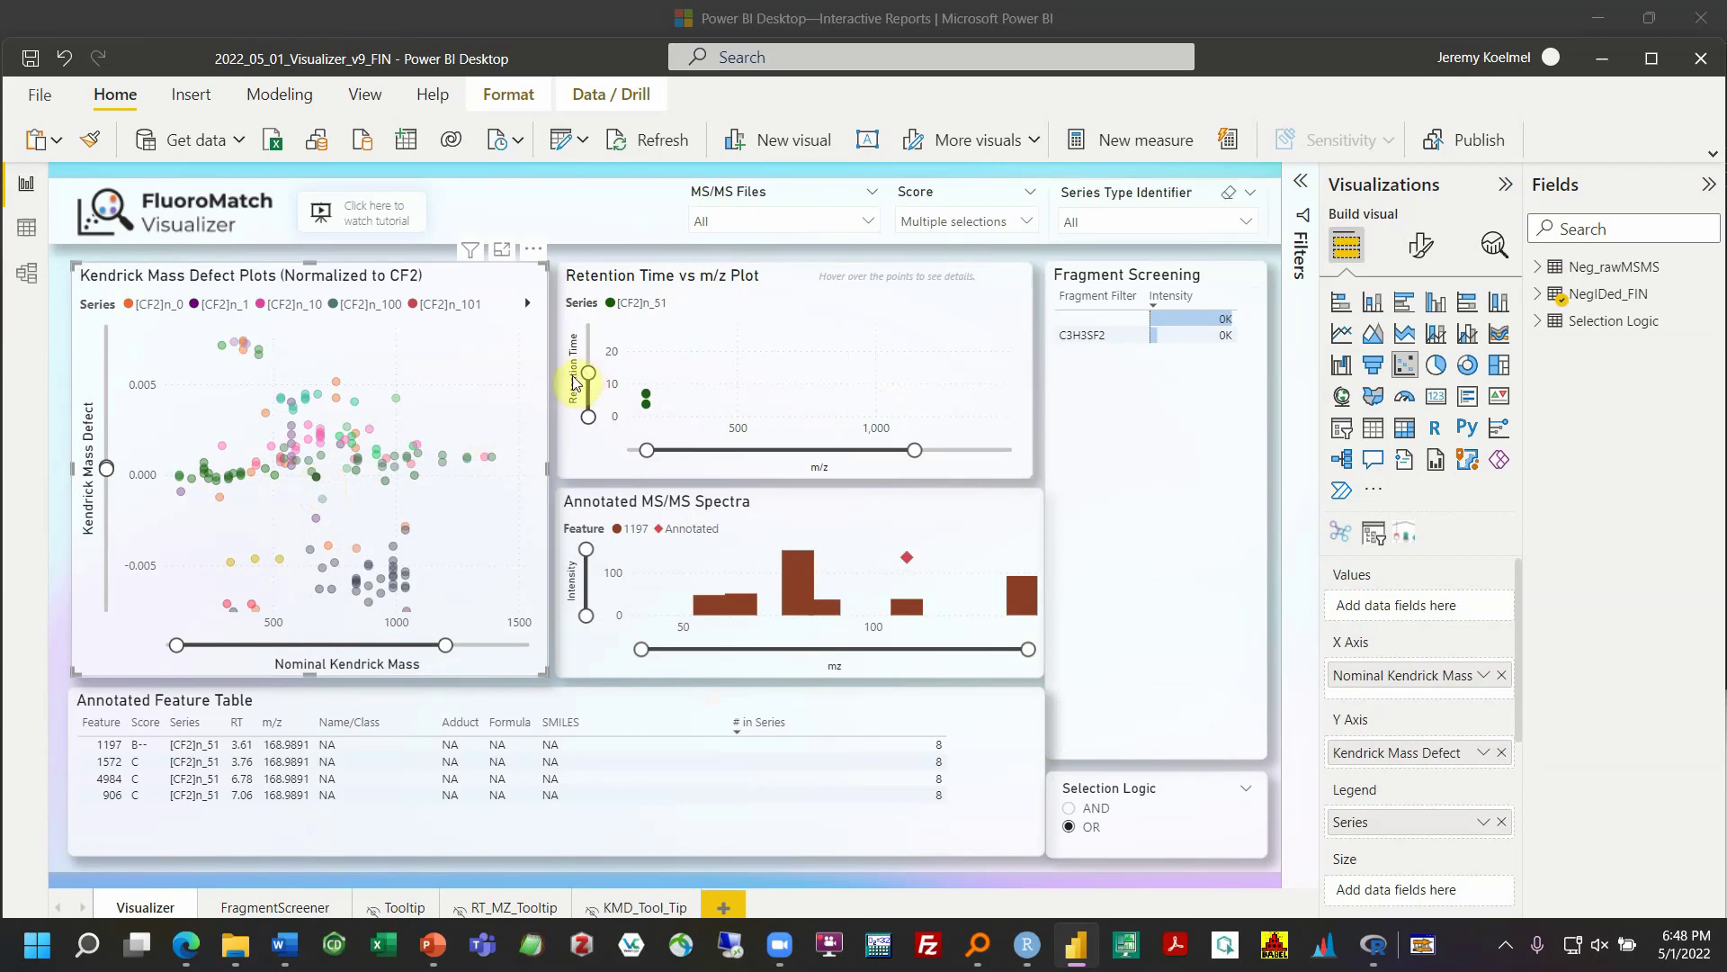
left_click(1223, 227)
type("48")
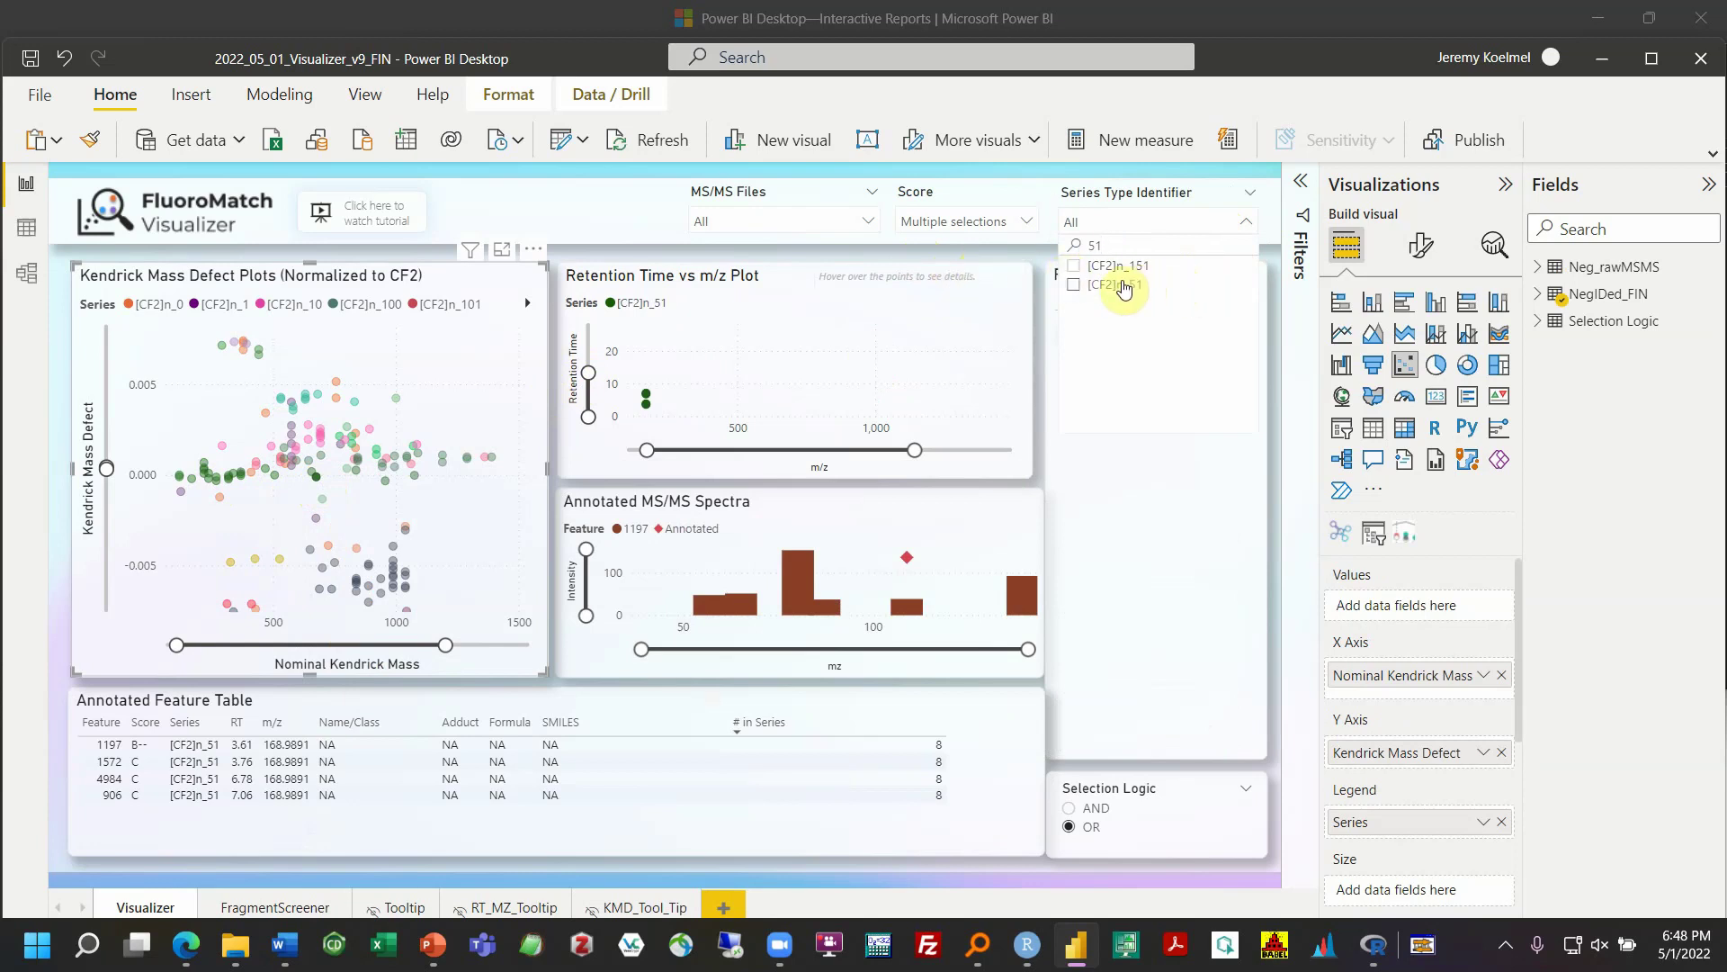
left_click(1075, 285)
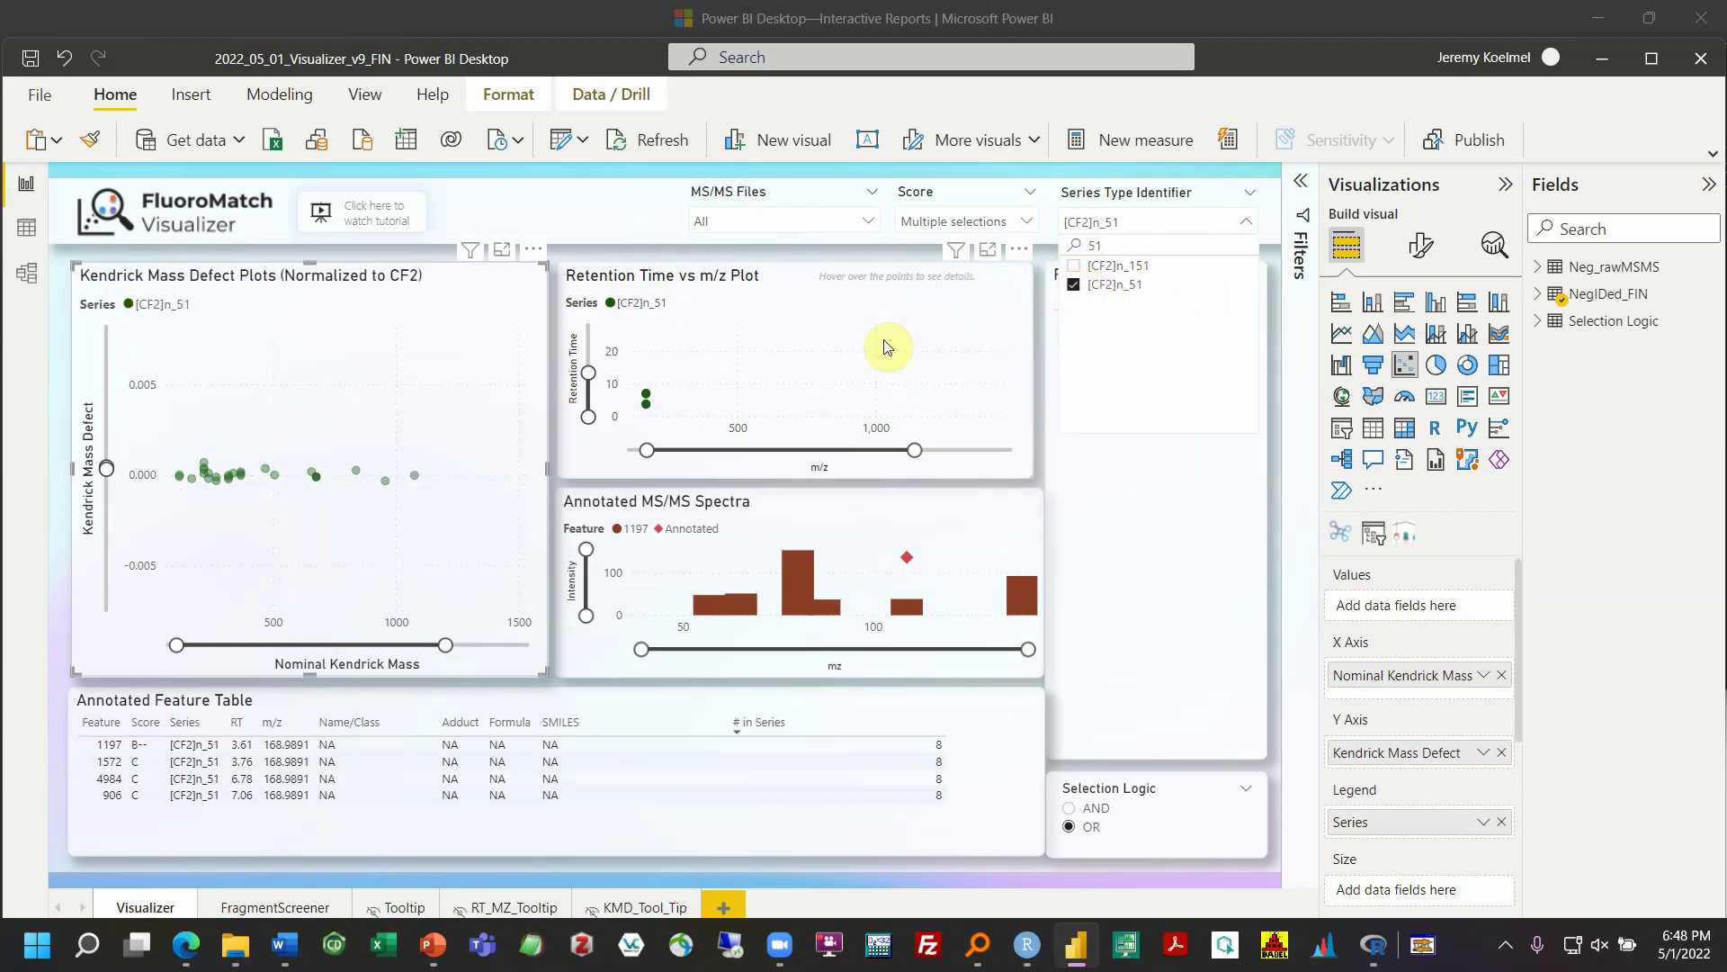
Clear the Kendrick plot point selection and lower the minimum m/z of the Retention Time vs m/z plot slightly
left_click(586, 519)
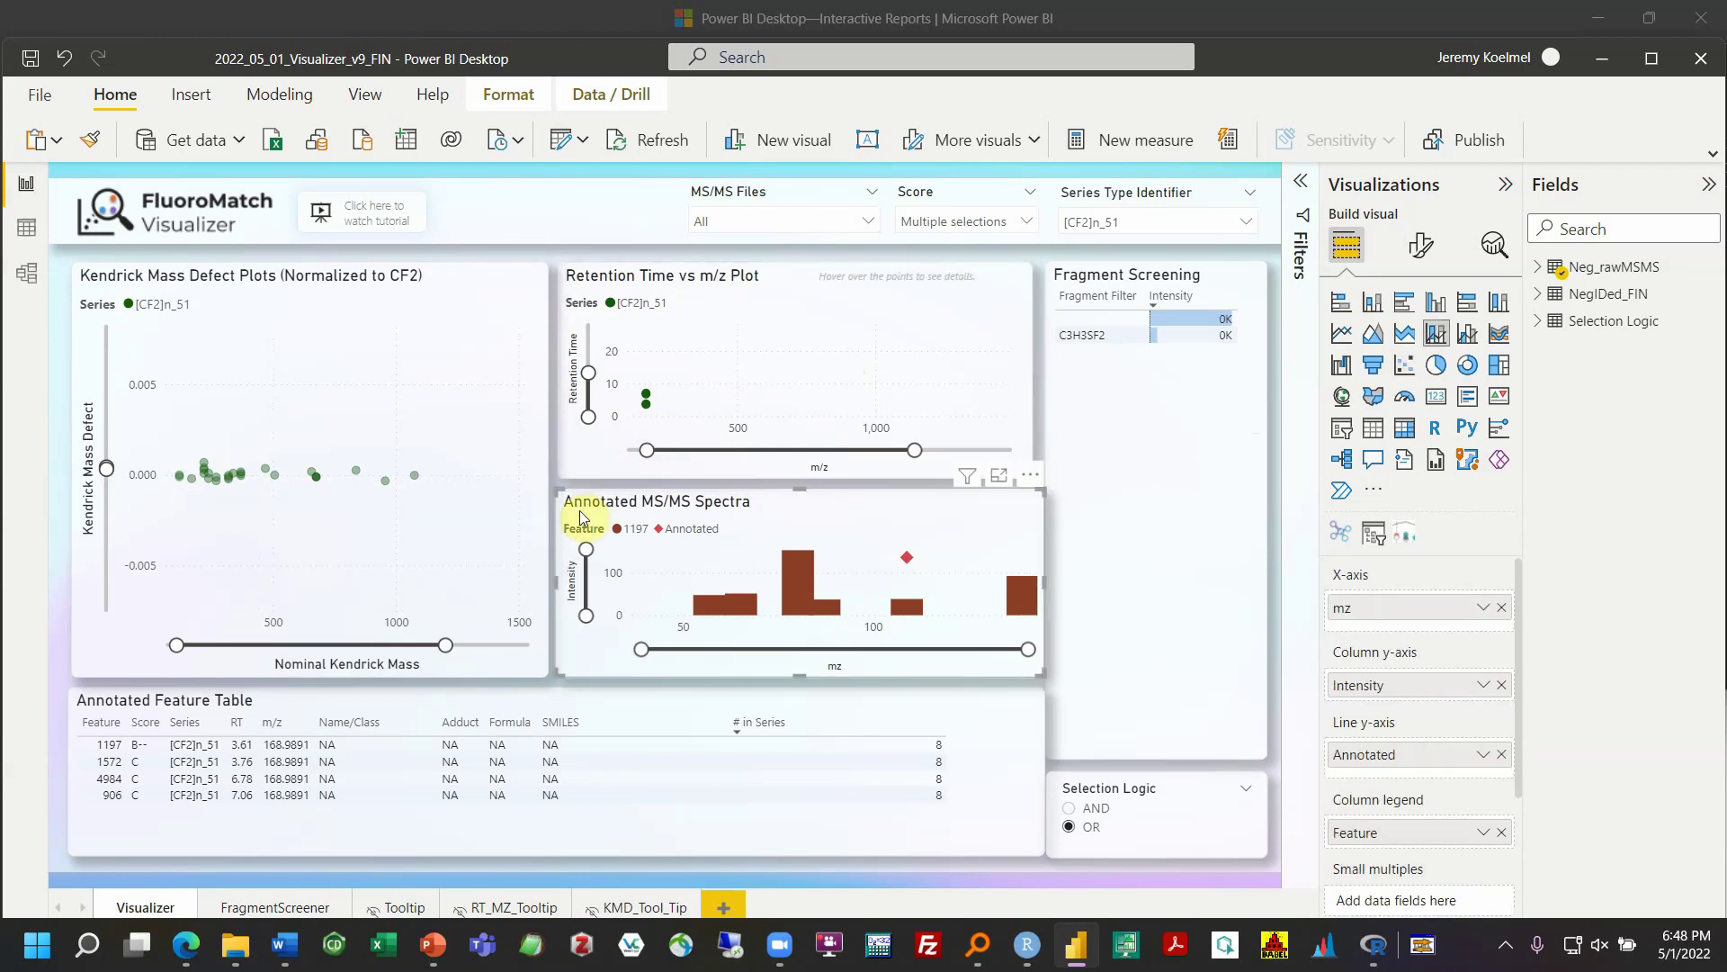
left_click(591, 696)
left_click(58, 601)
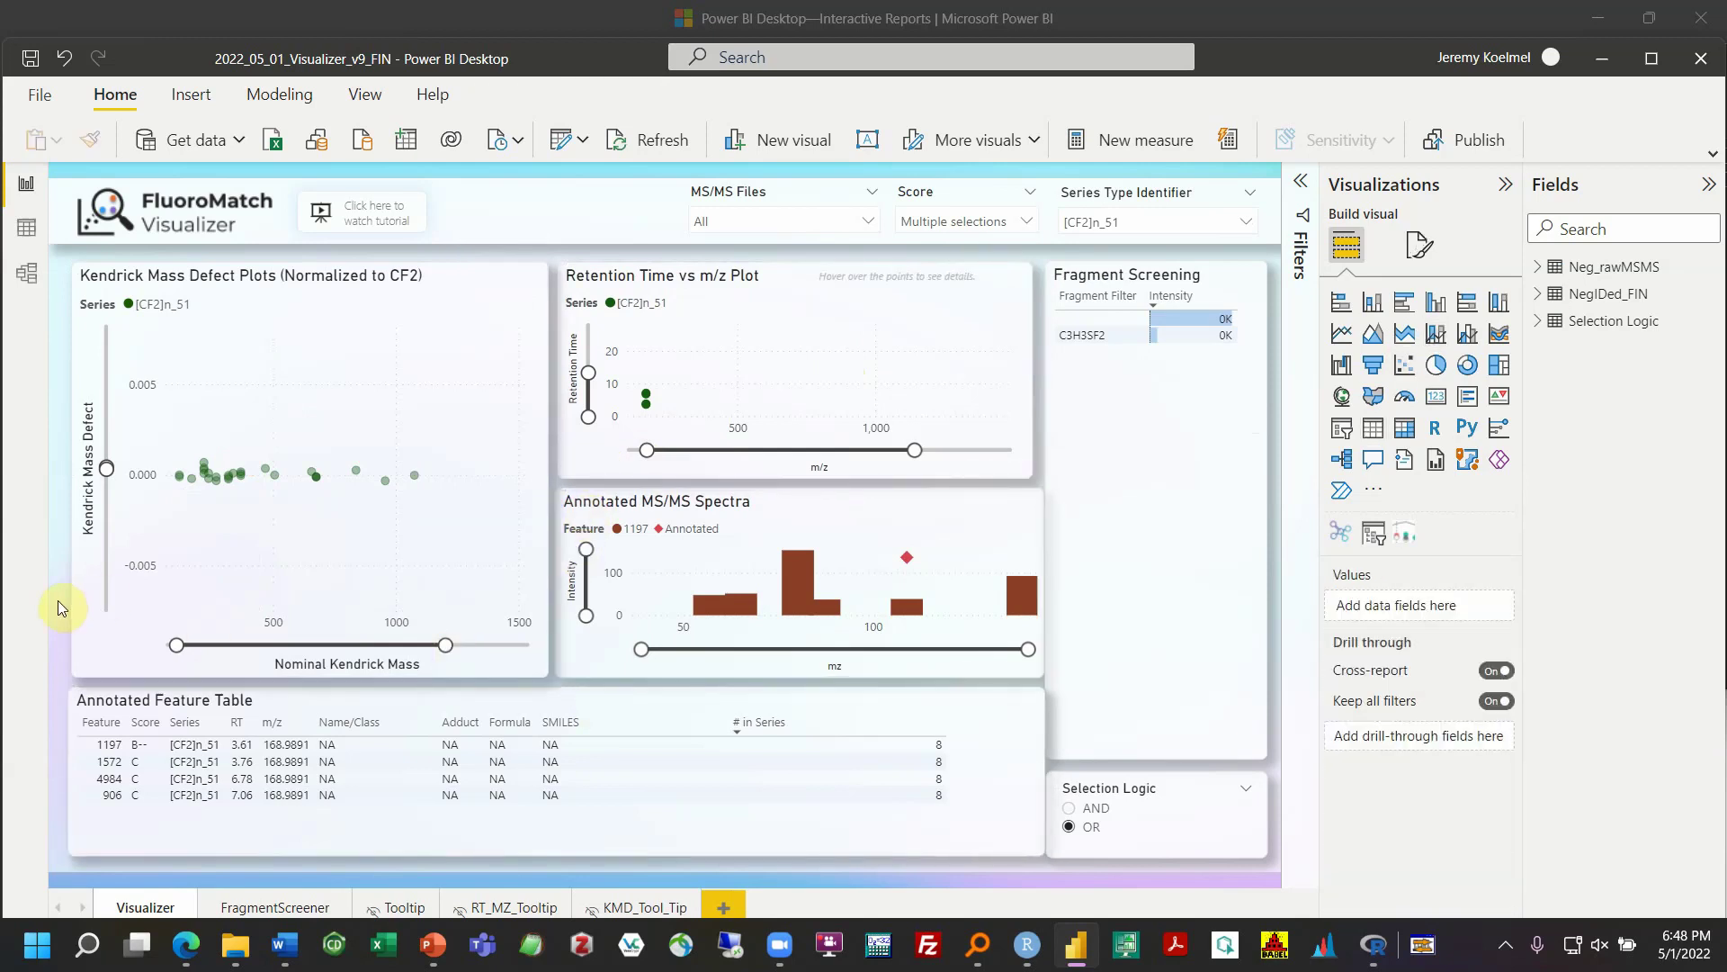
left_click(91, 605)
left_click(1072, 540)
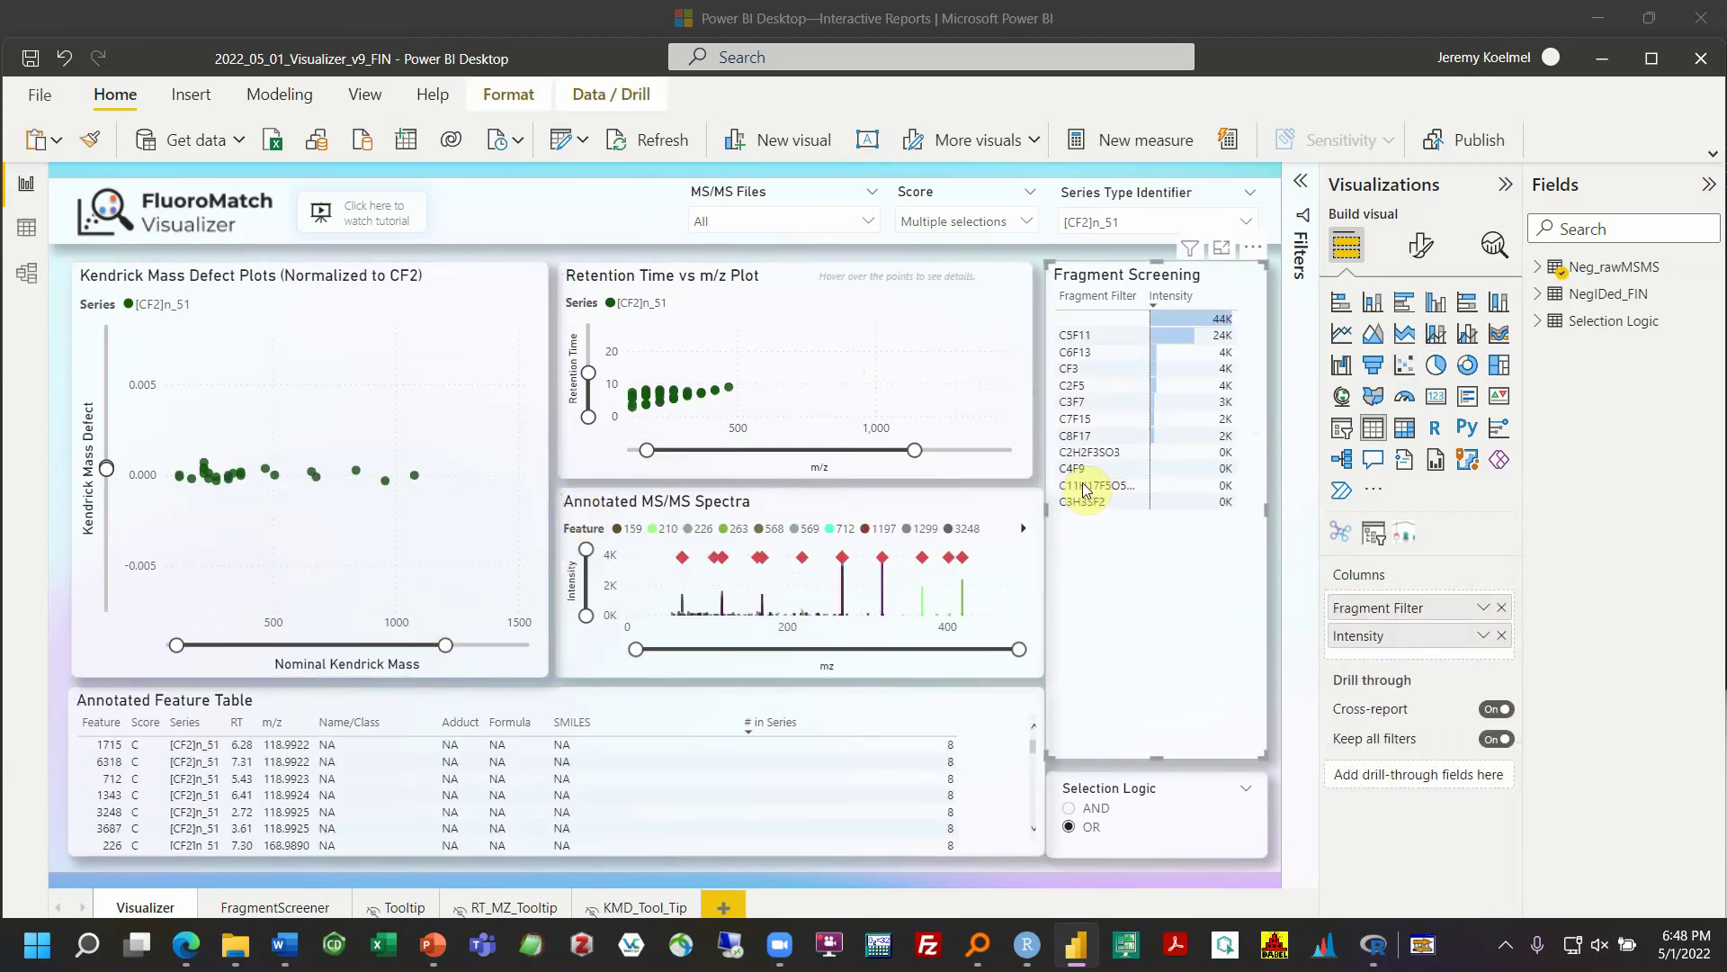
left_click_drag(646, 450, 630, 448)
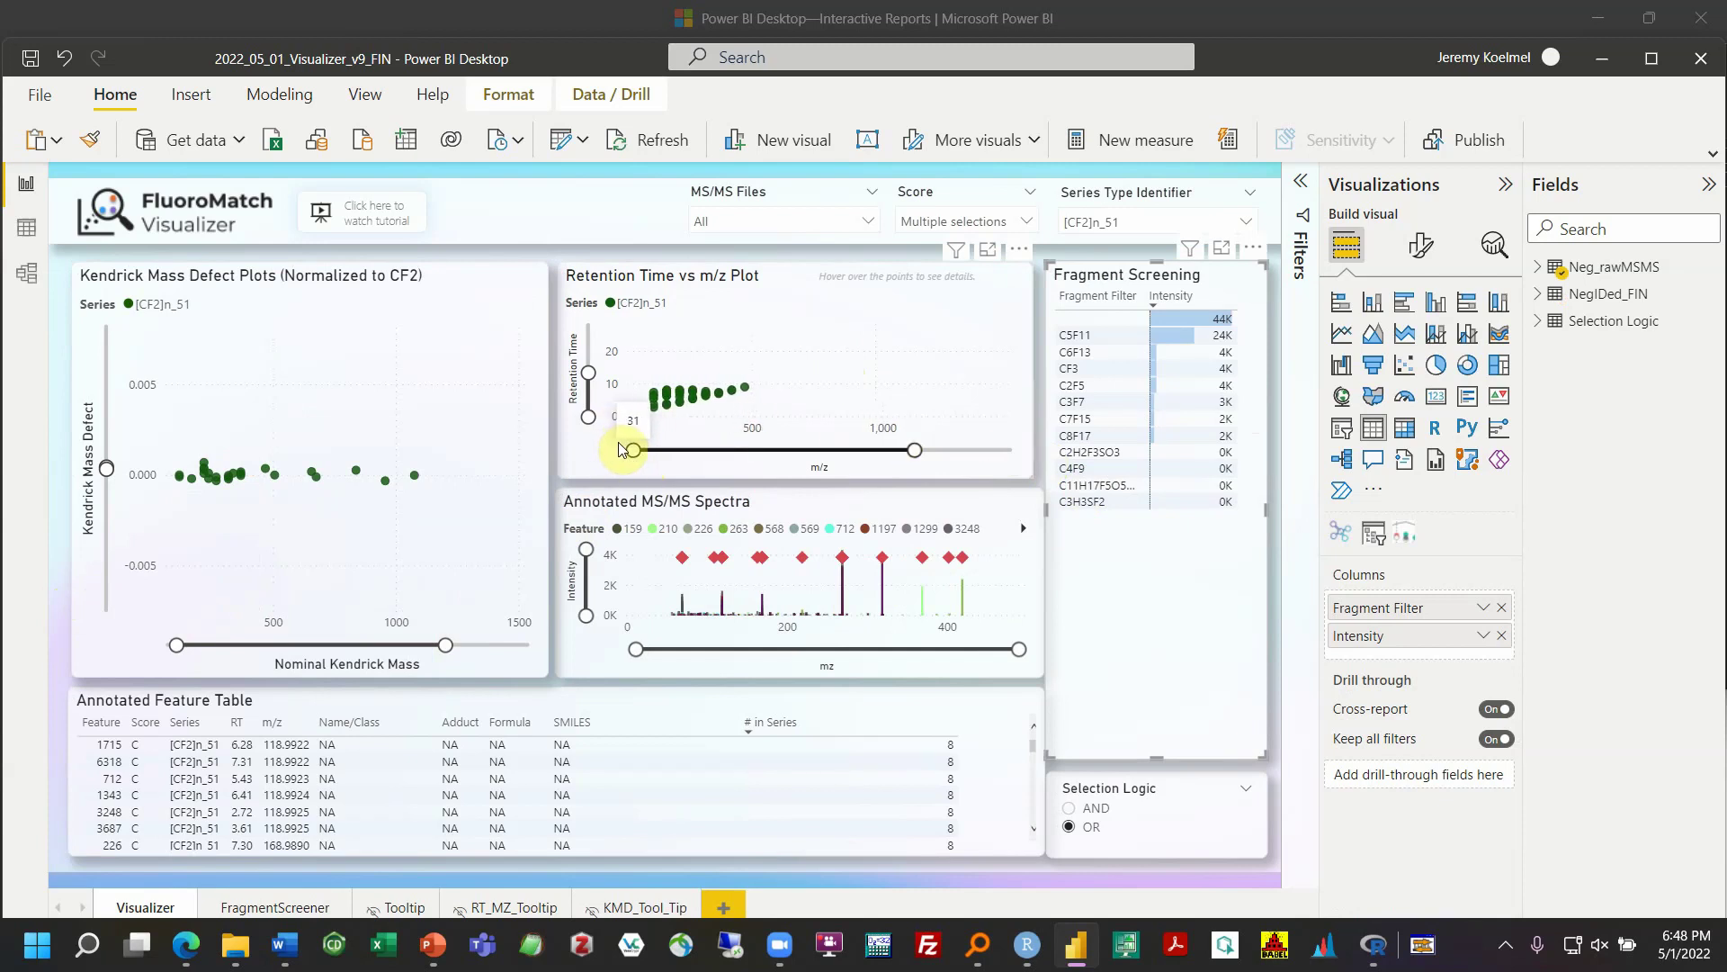
left_click(629, 449)
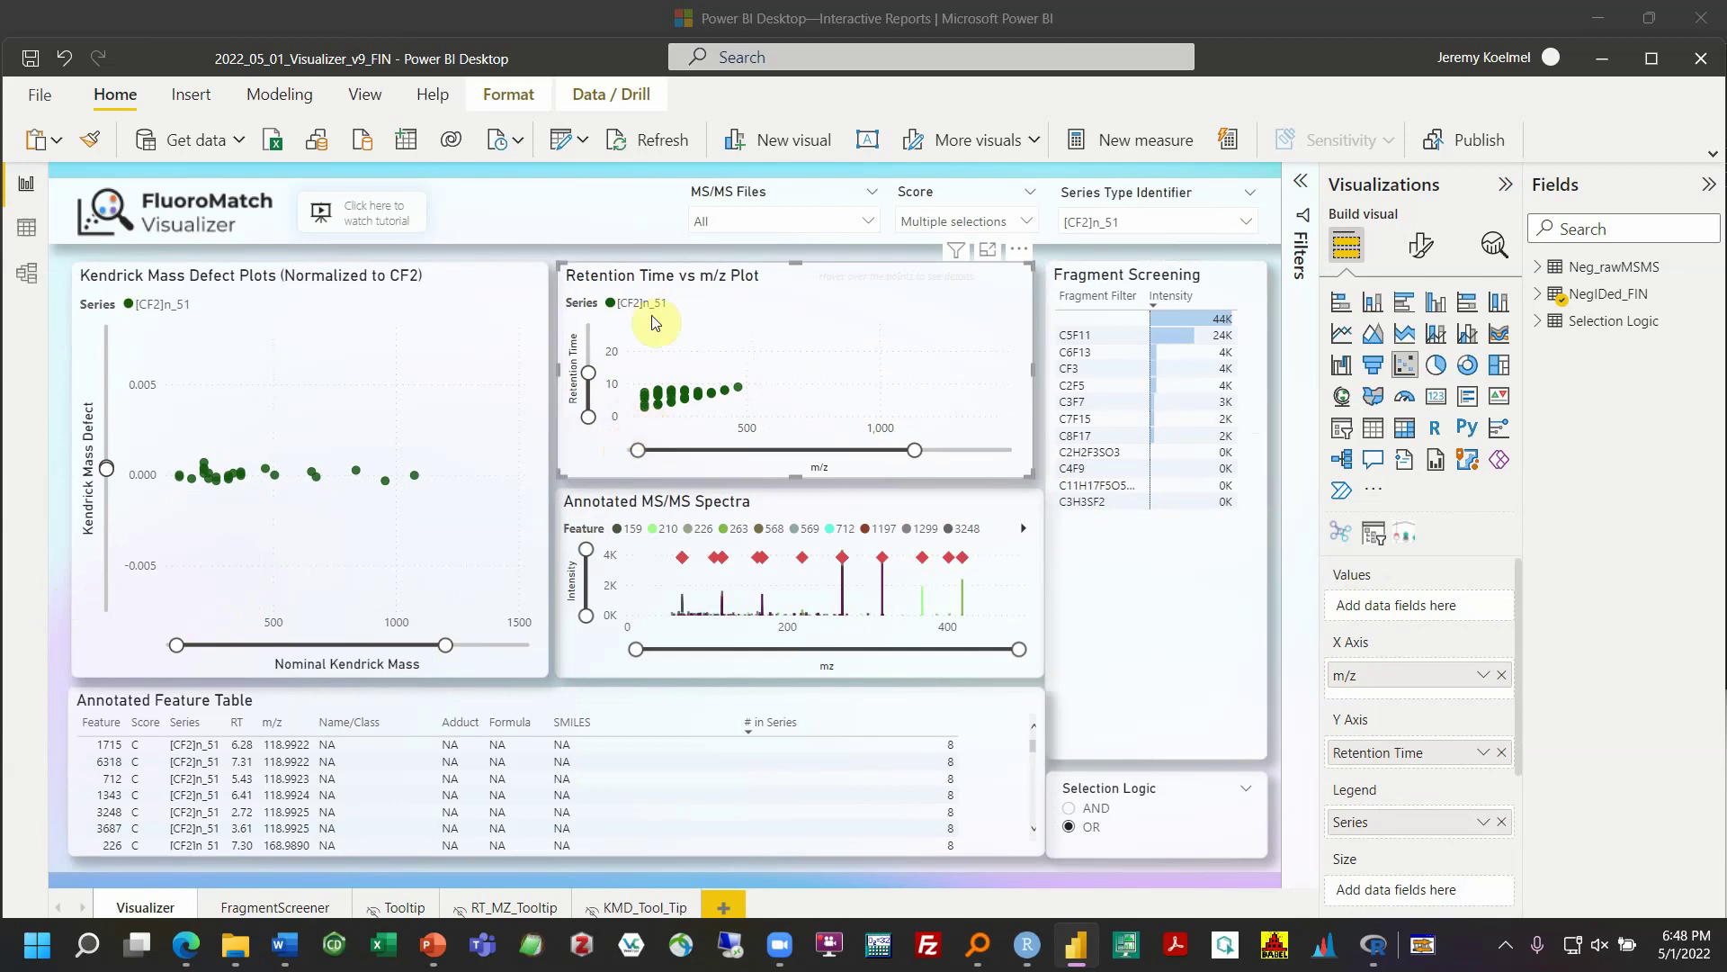
Check features 6585 and 263 in the Retention Time vs m/z plot, examine the annotated MS/MS fragments of 263, and clear the selection
left_click(740, 388)
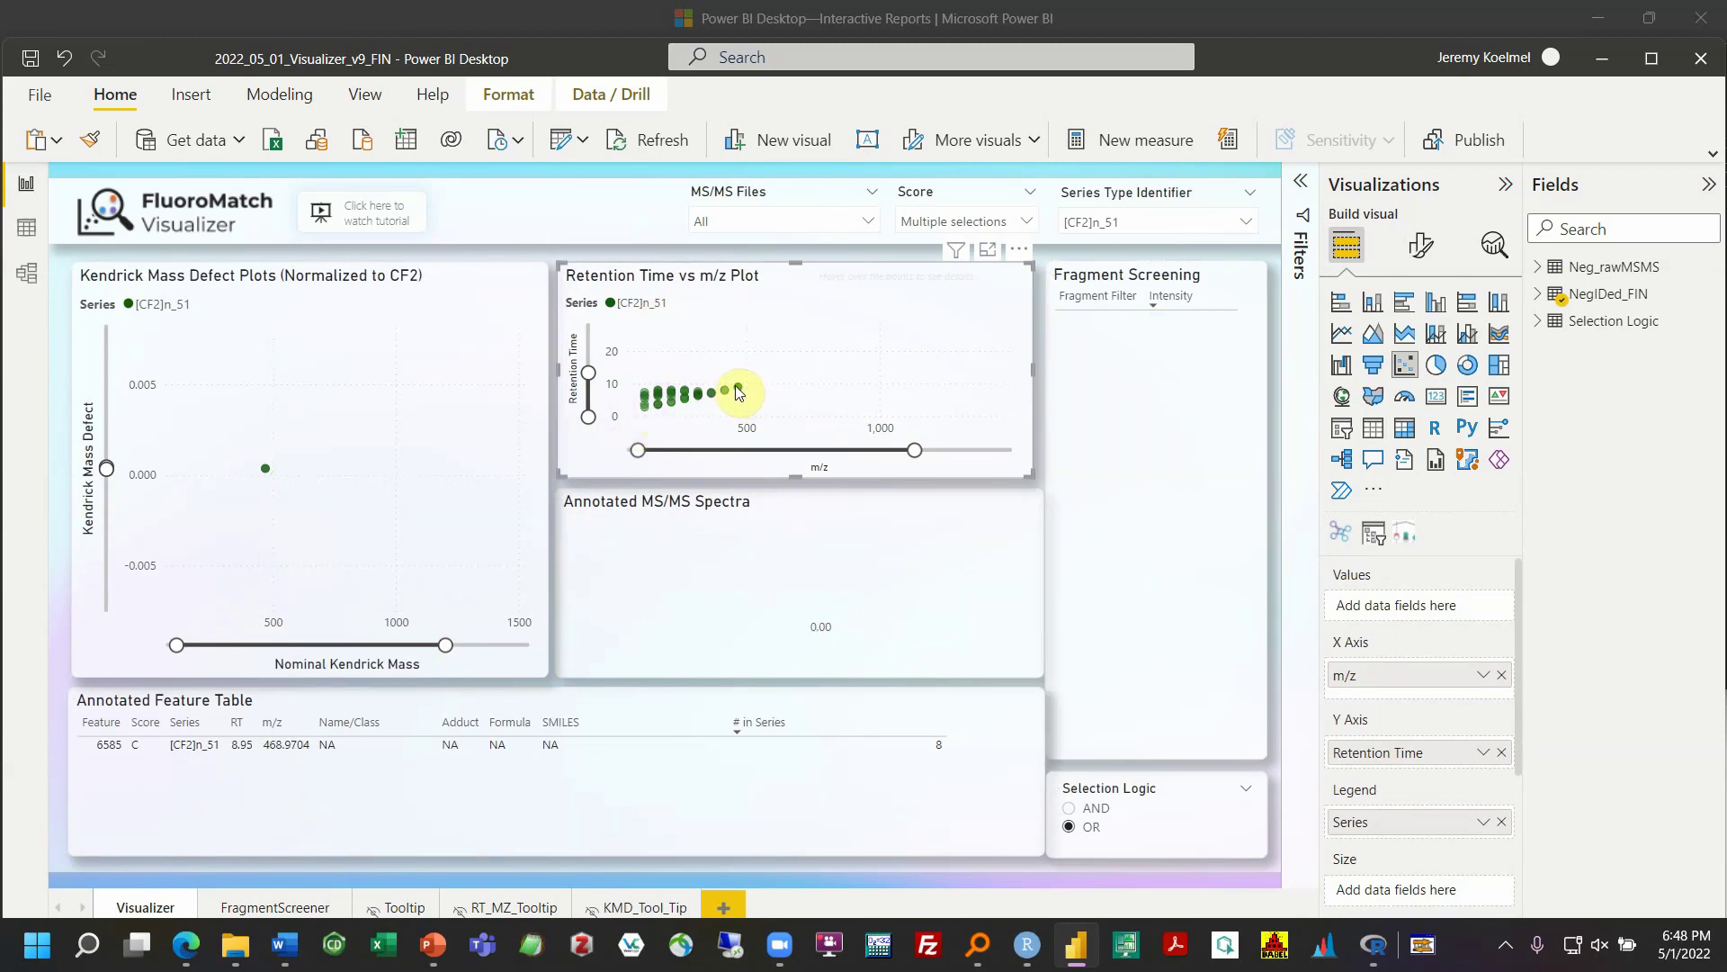
left_click(728, 392)
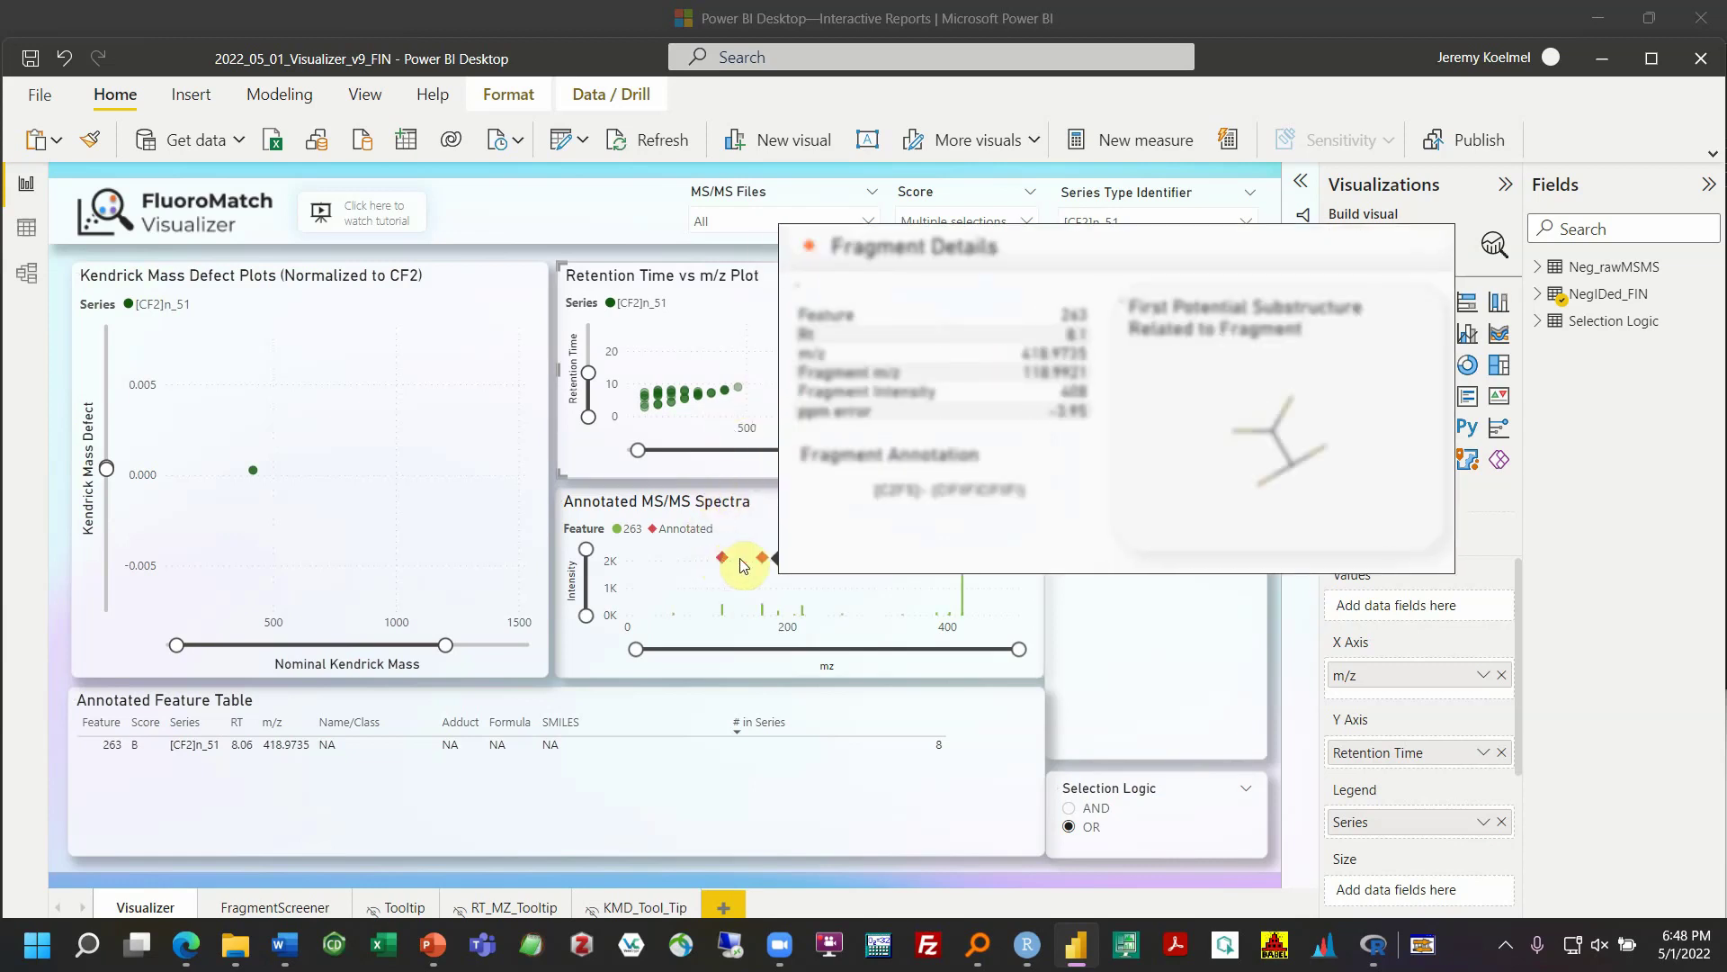
mouse_move(764, 564)
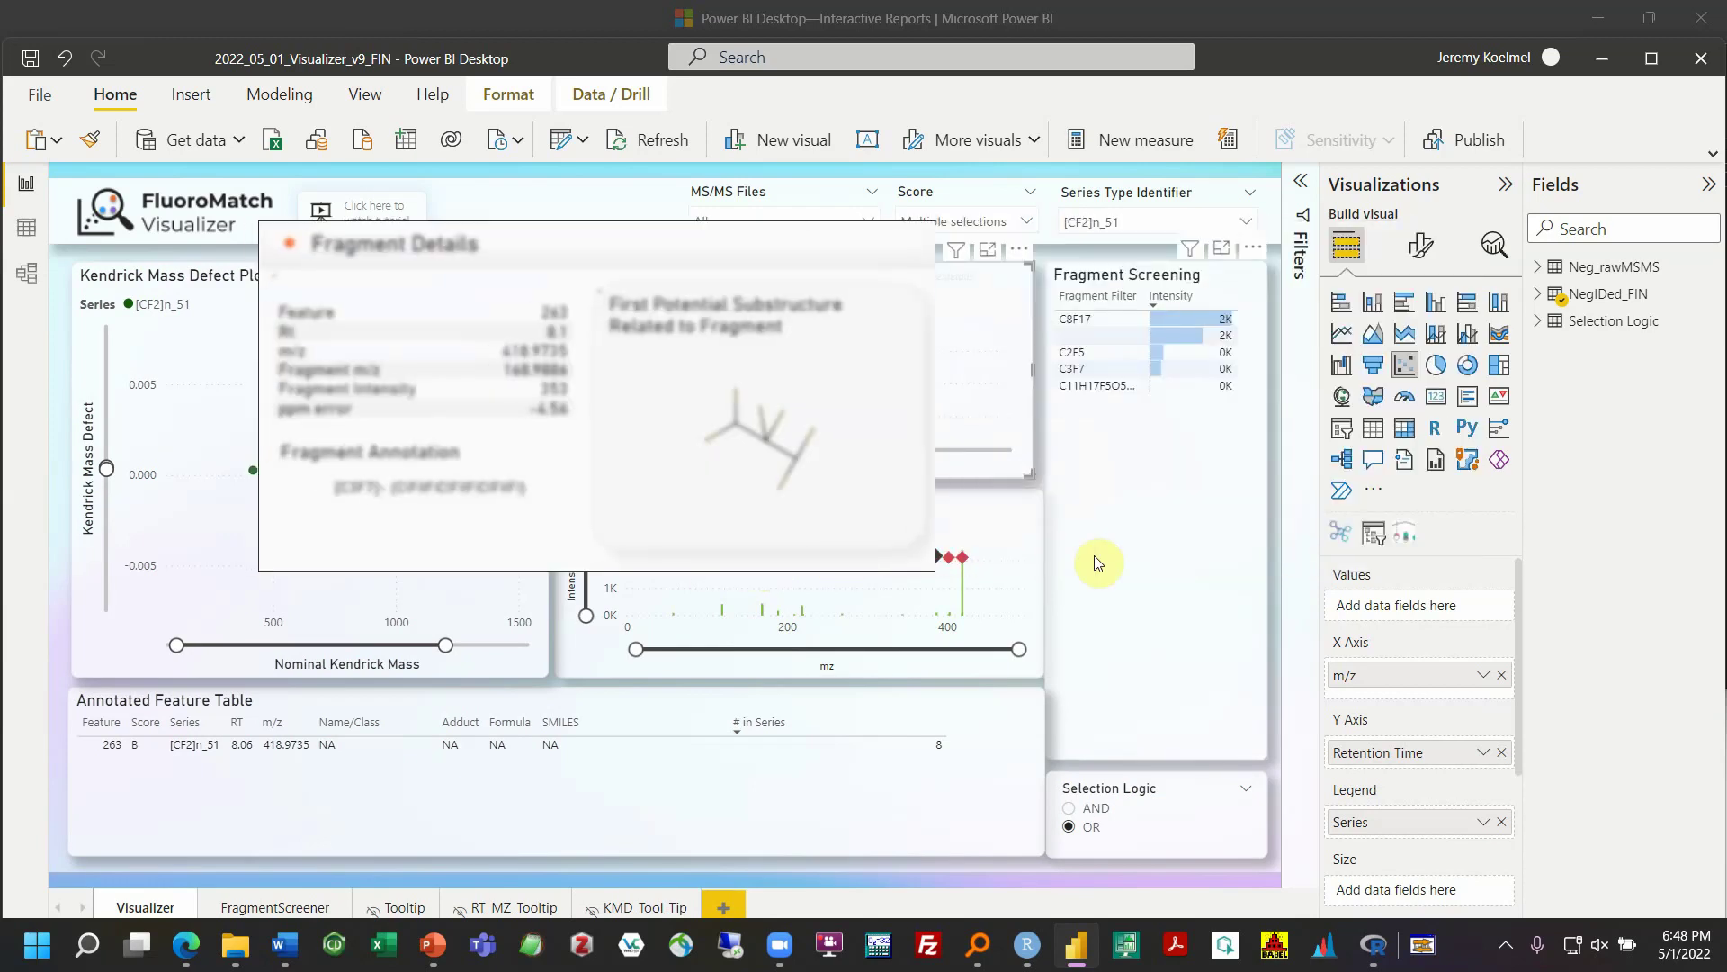
mouse_move(966, 562)
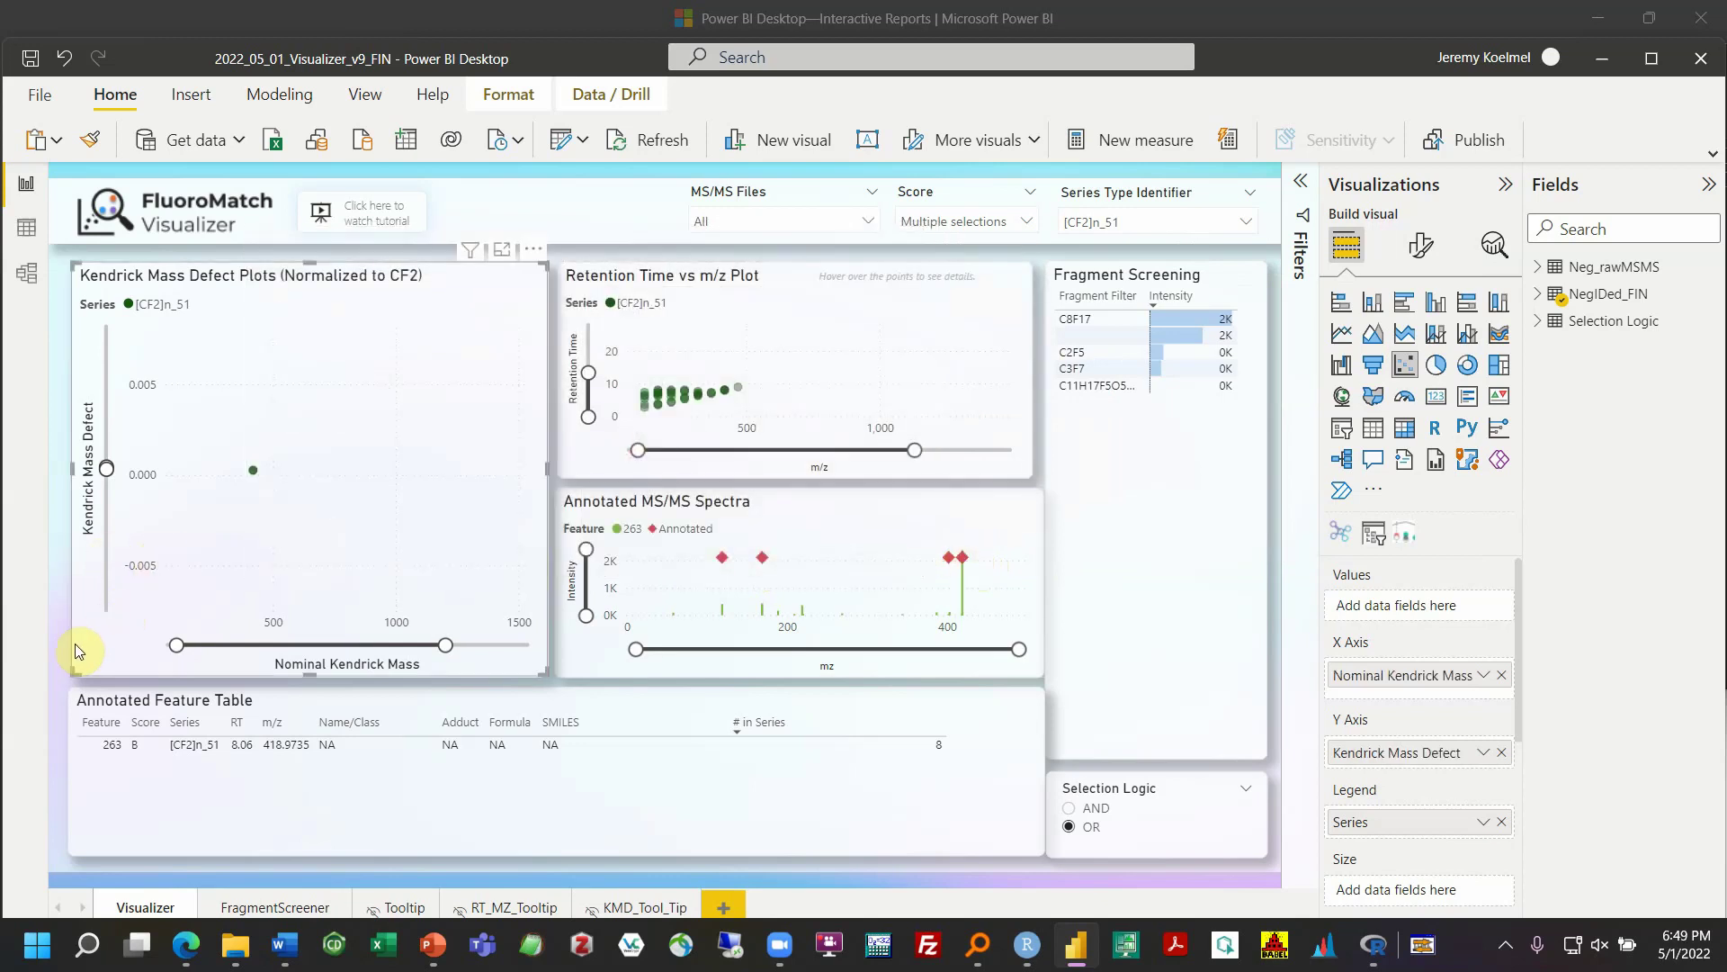
left_click(566, 698)
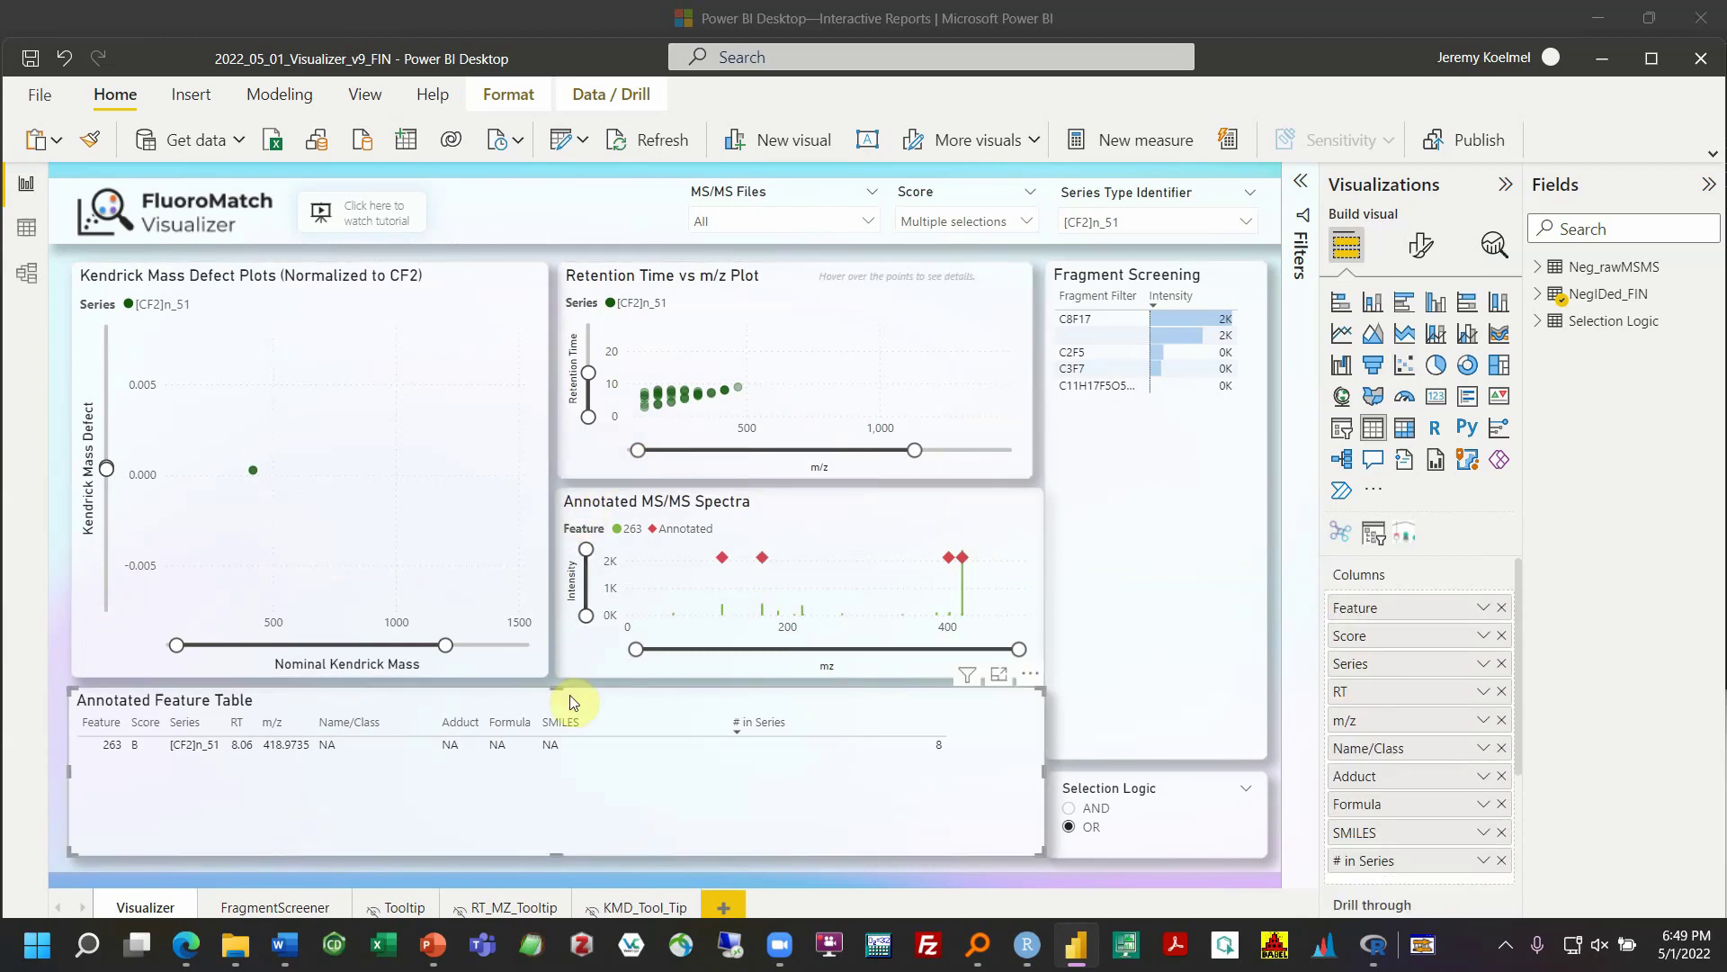
left_click(576, 665)
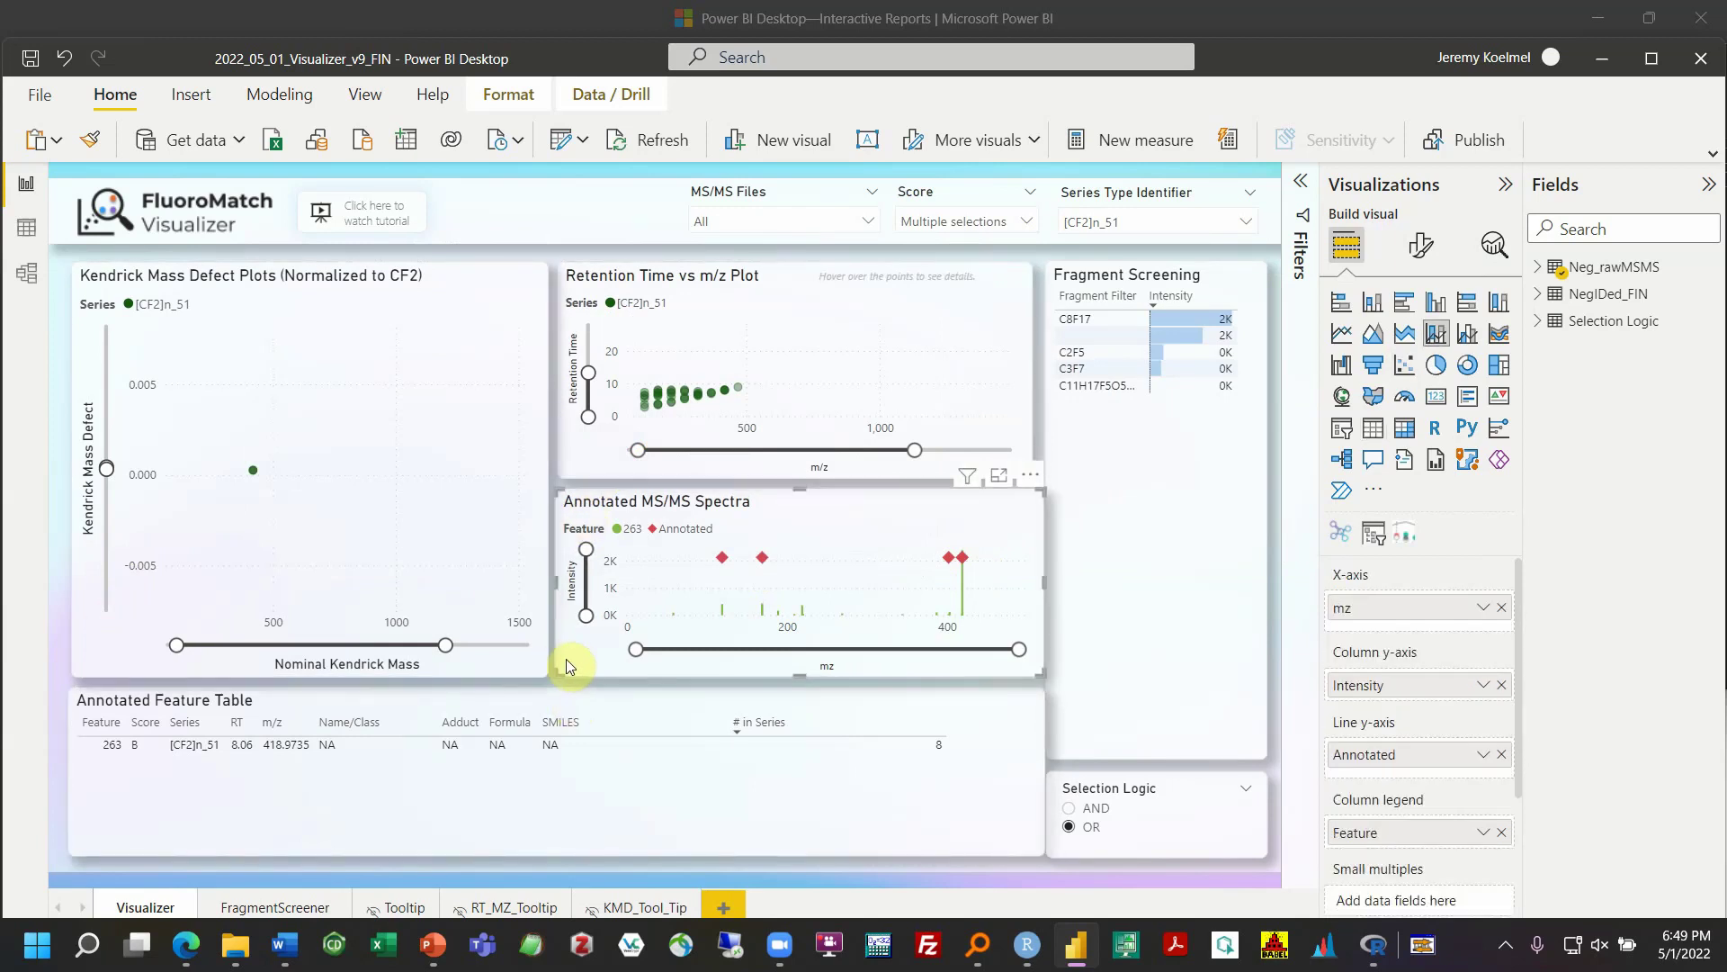
left_click(1121, 583)
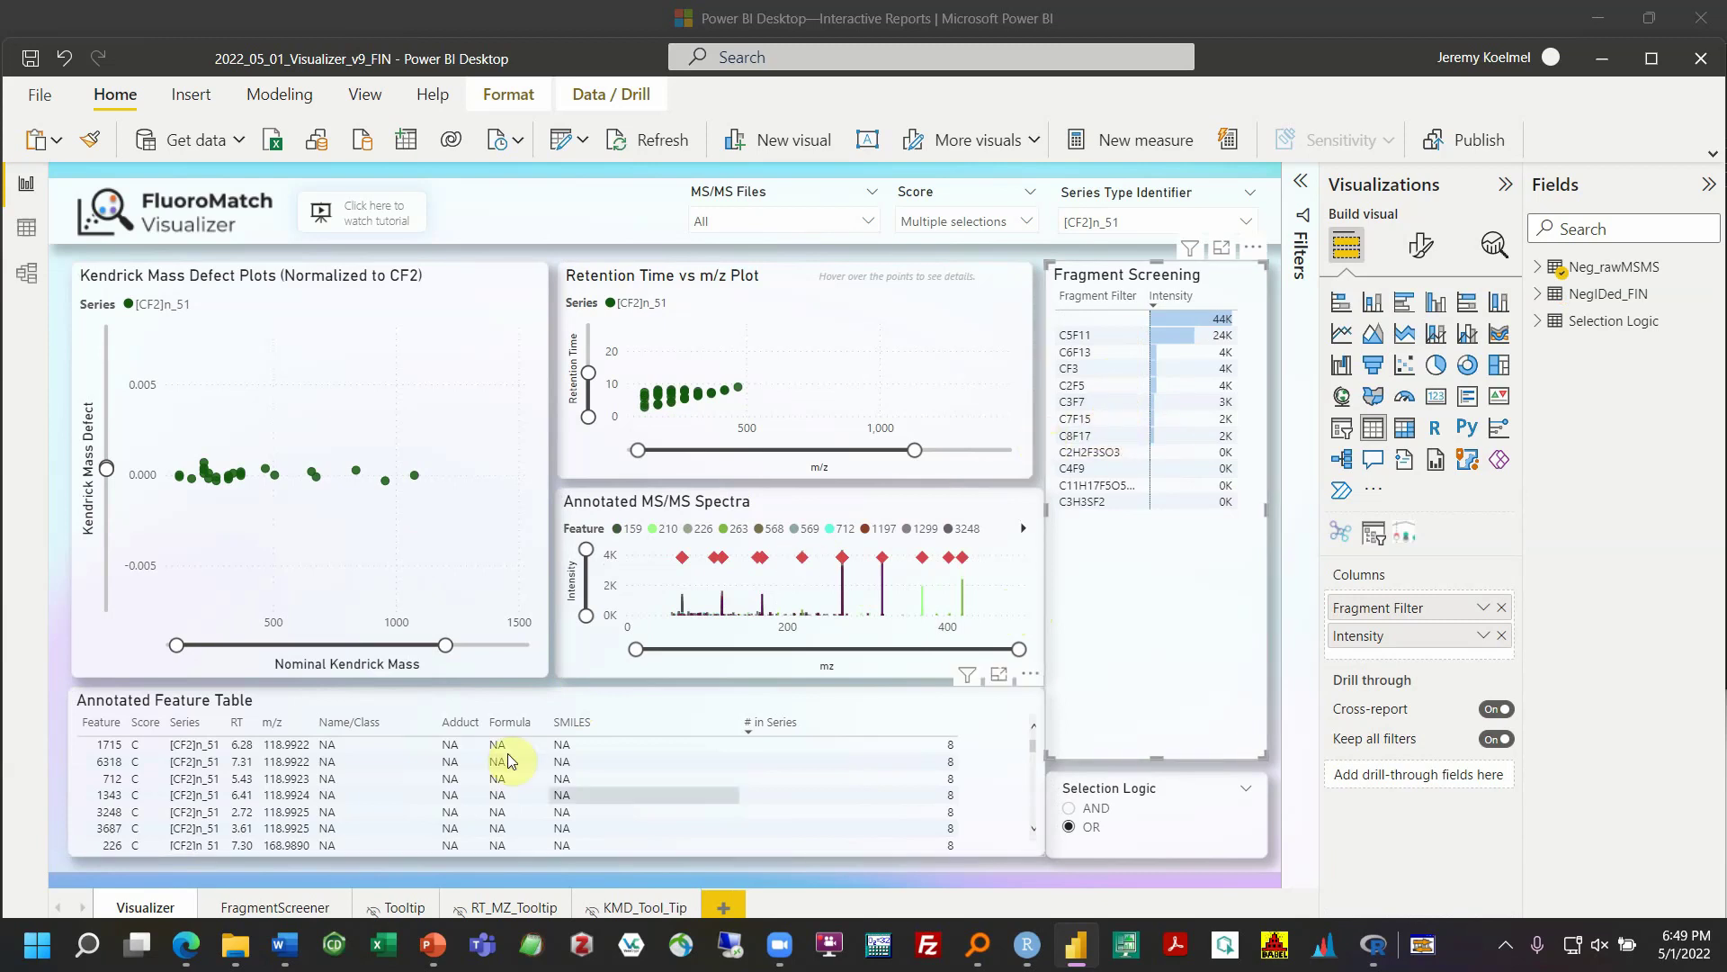
Review the [CF2]n_51 feature table and check the lowest-m/z points in the retention time plot, including feature 6318, clearing the selection at the end
scroll(779, 770, "down", 3)
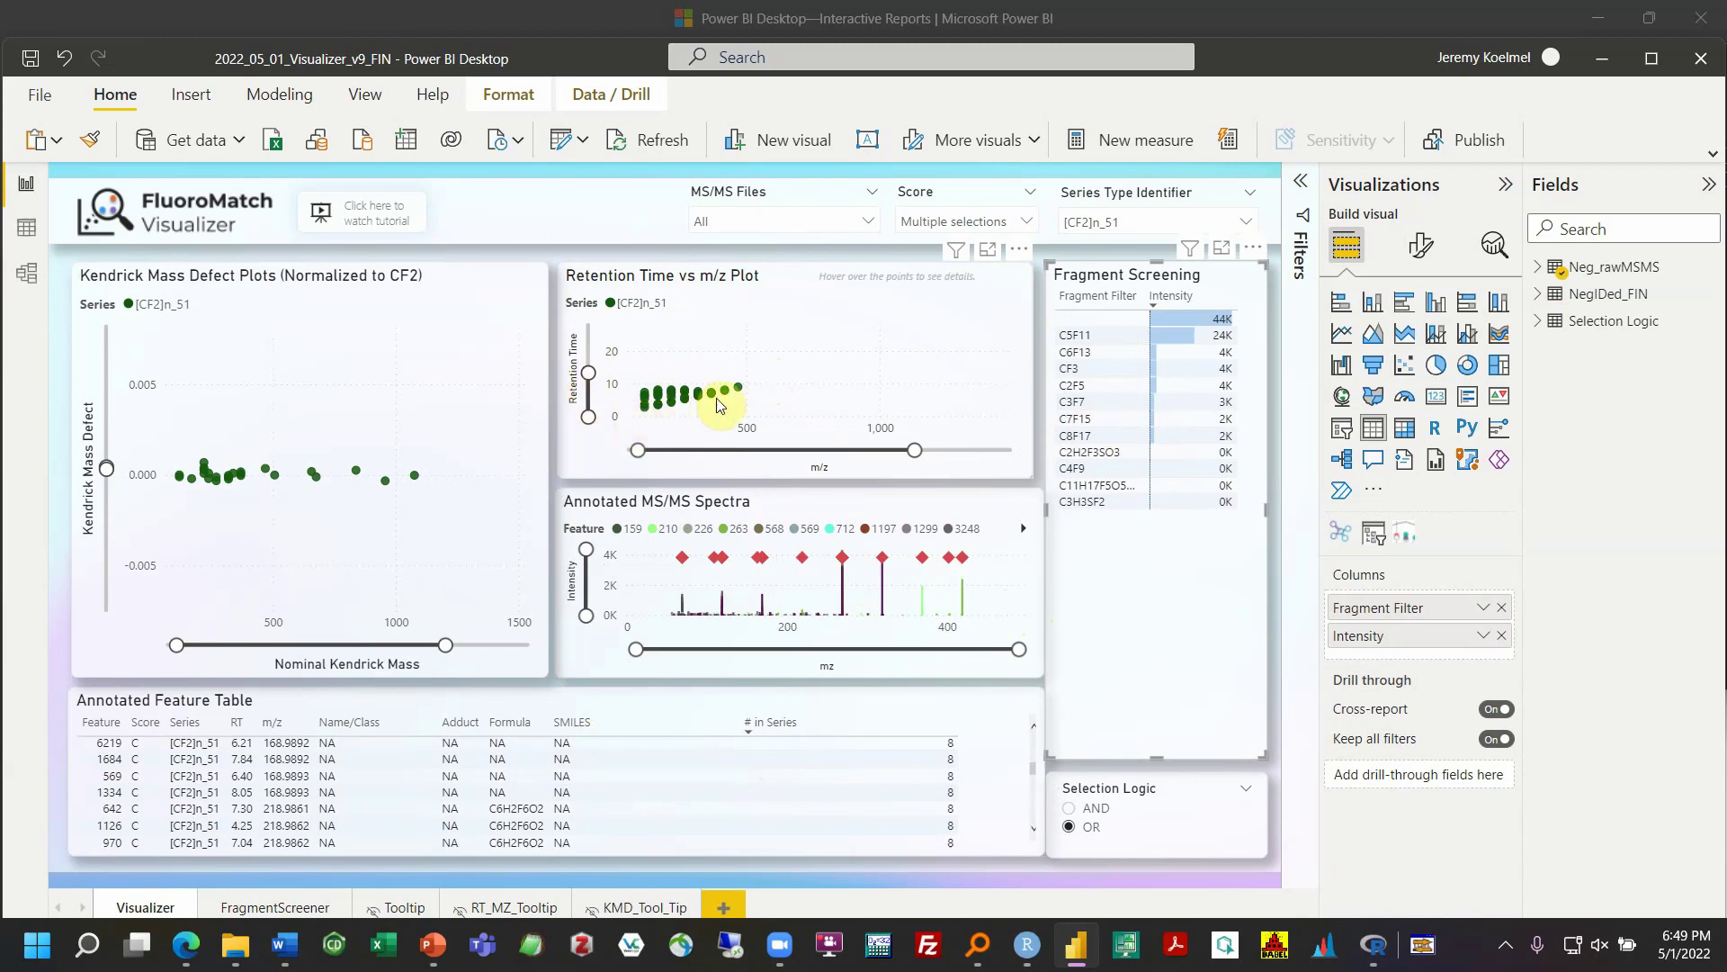
left_click(644, 399)
left_click(640, 397)
left_click(644, 402)
left_click(648, 399)
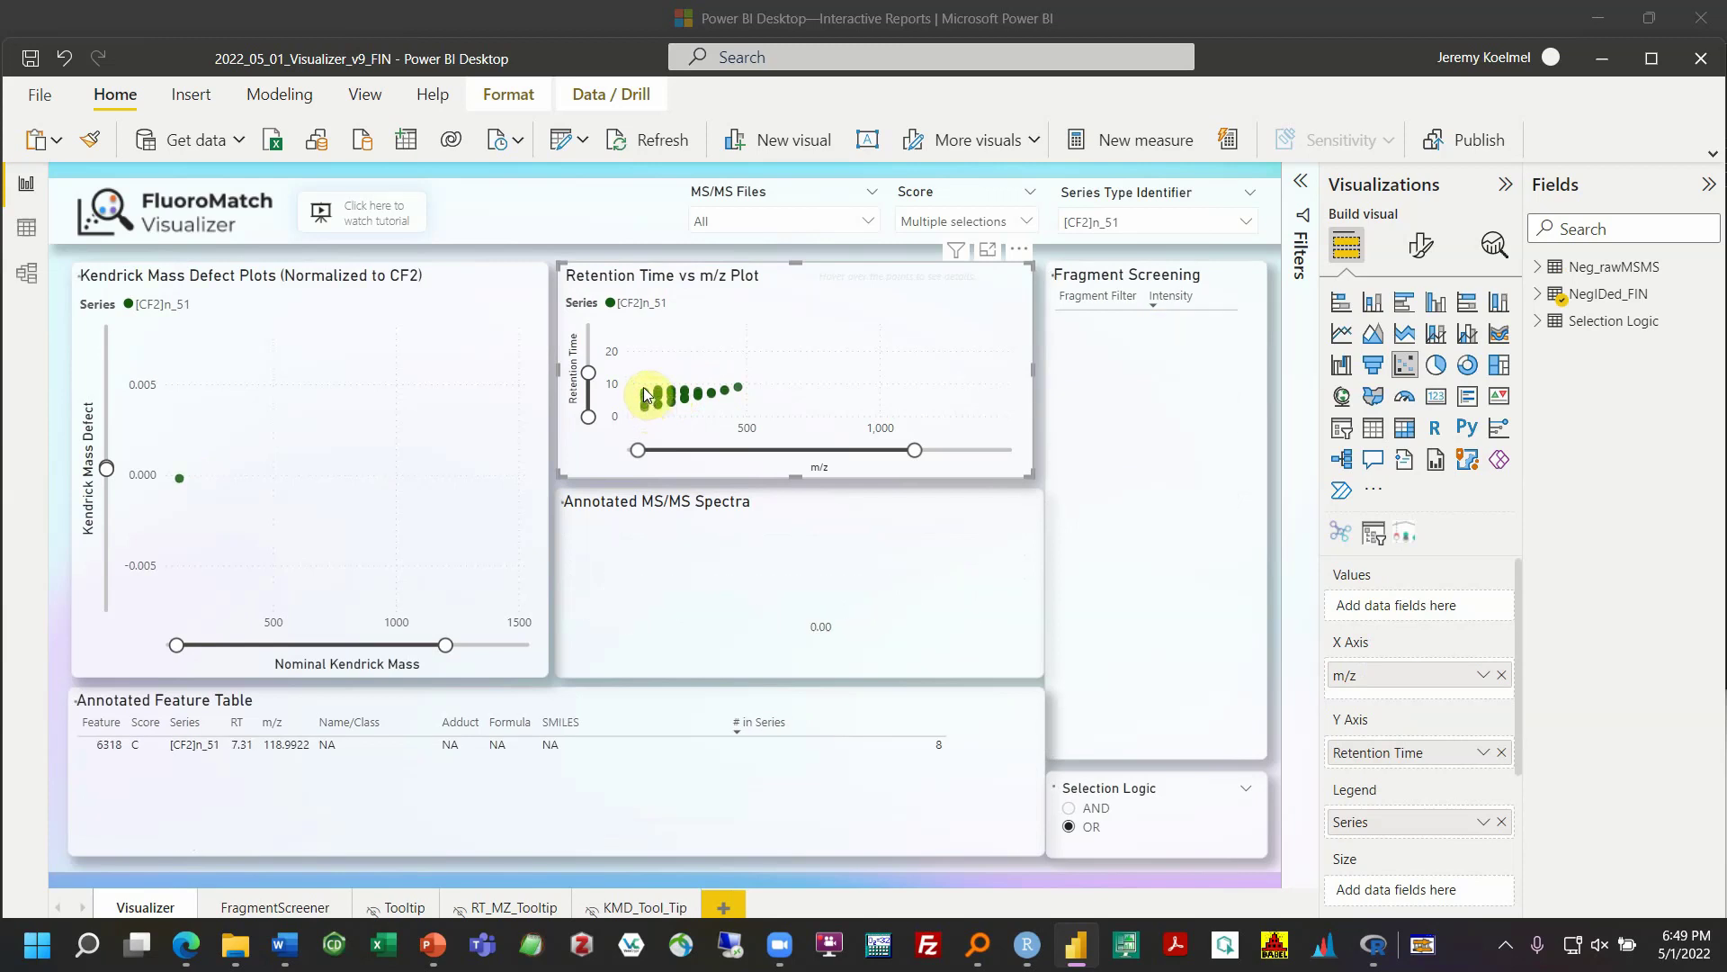
left_click(644, 393)
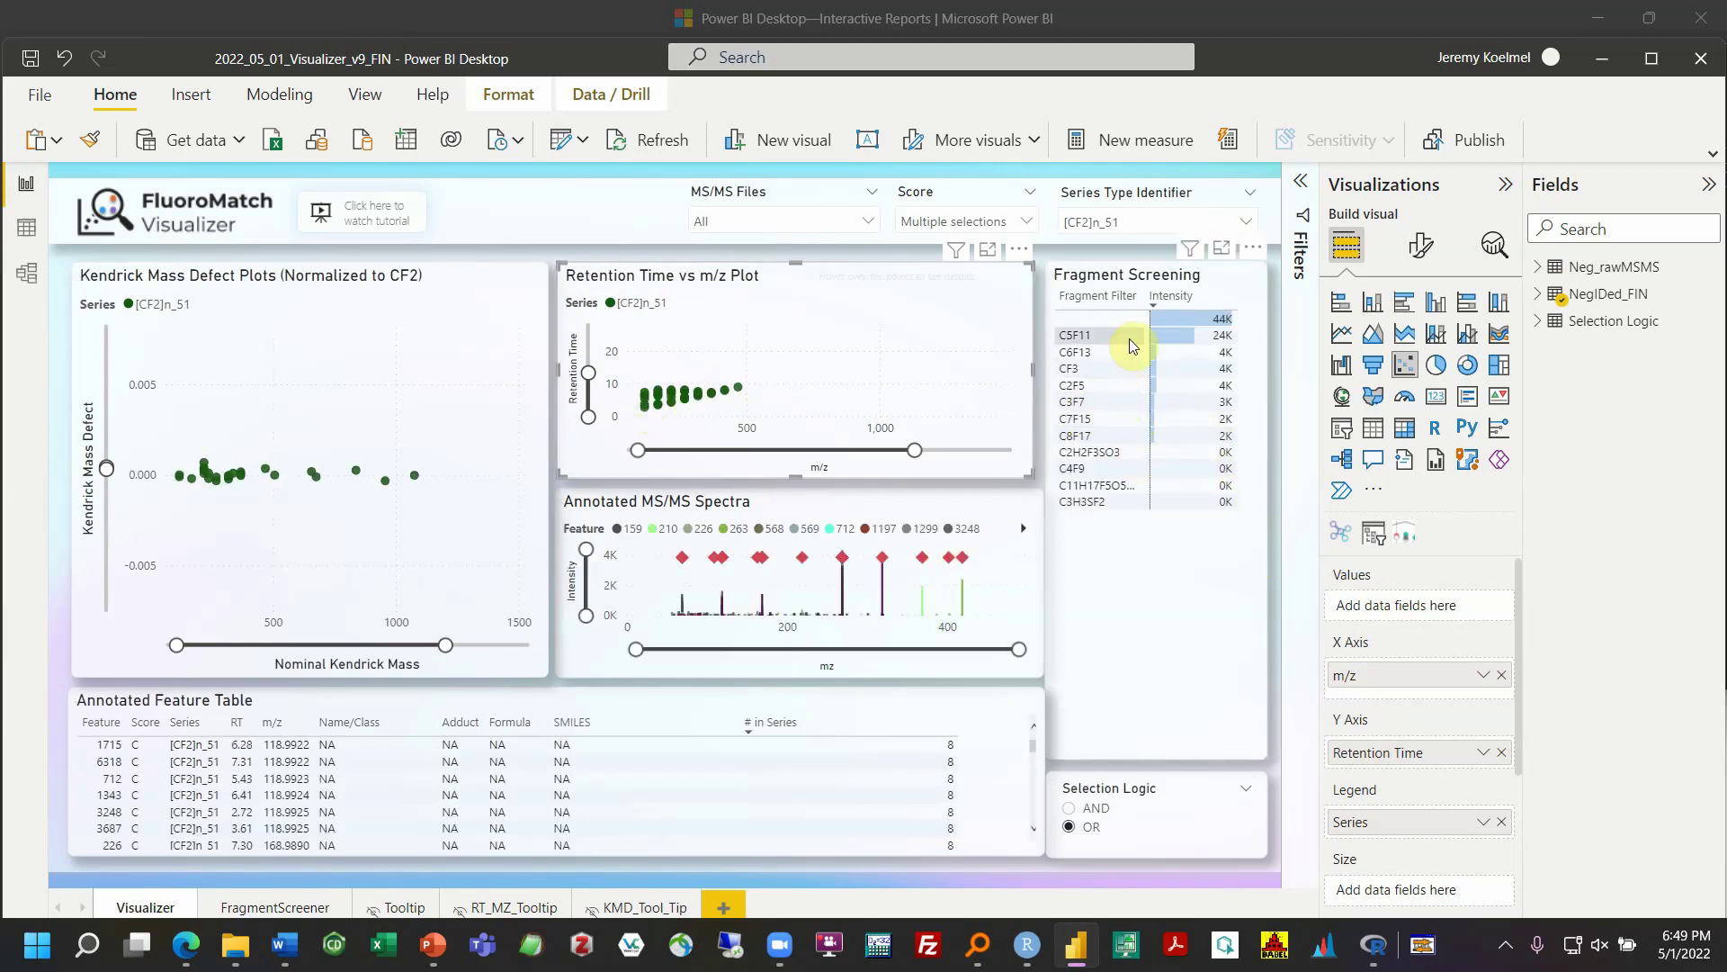
Filter the features by the fragments CF3, C2F5, C3F7, C7F15, C8F17, C6F13, C5F11 and C4F9 together in Fragment Screening
left_click(1112, 367)
left_click(1110, 382, "ctrl")
left_click(1109, 400, "ctrl")
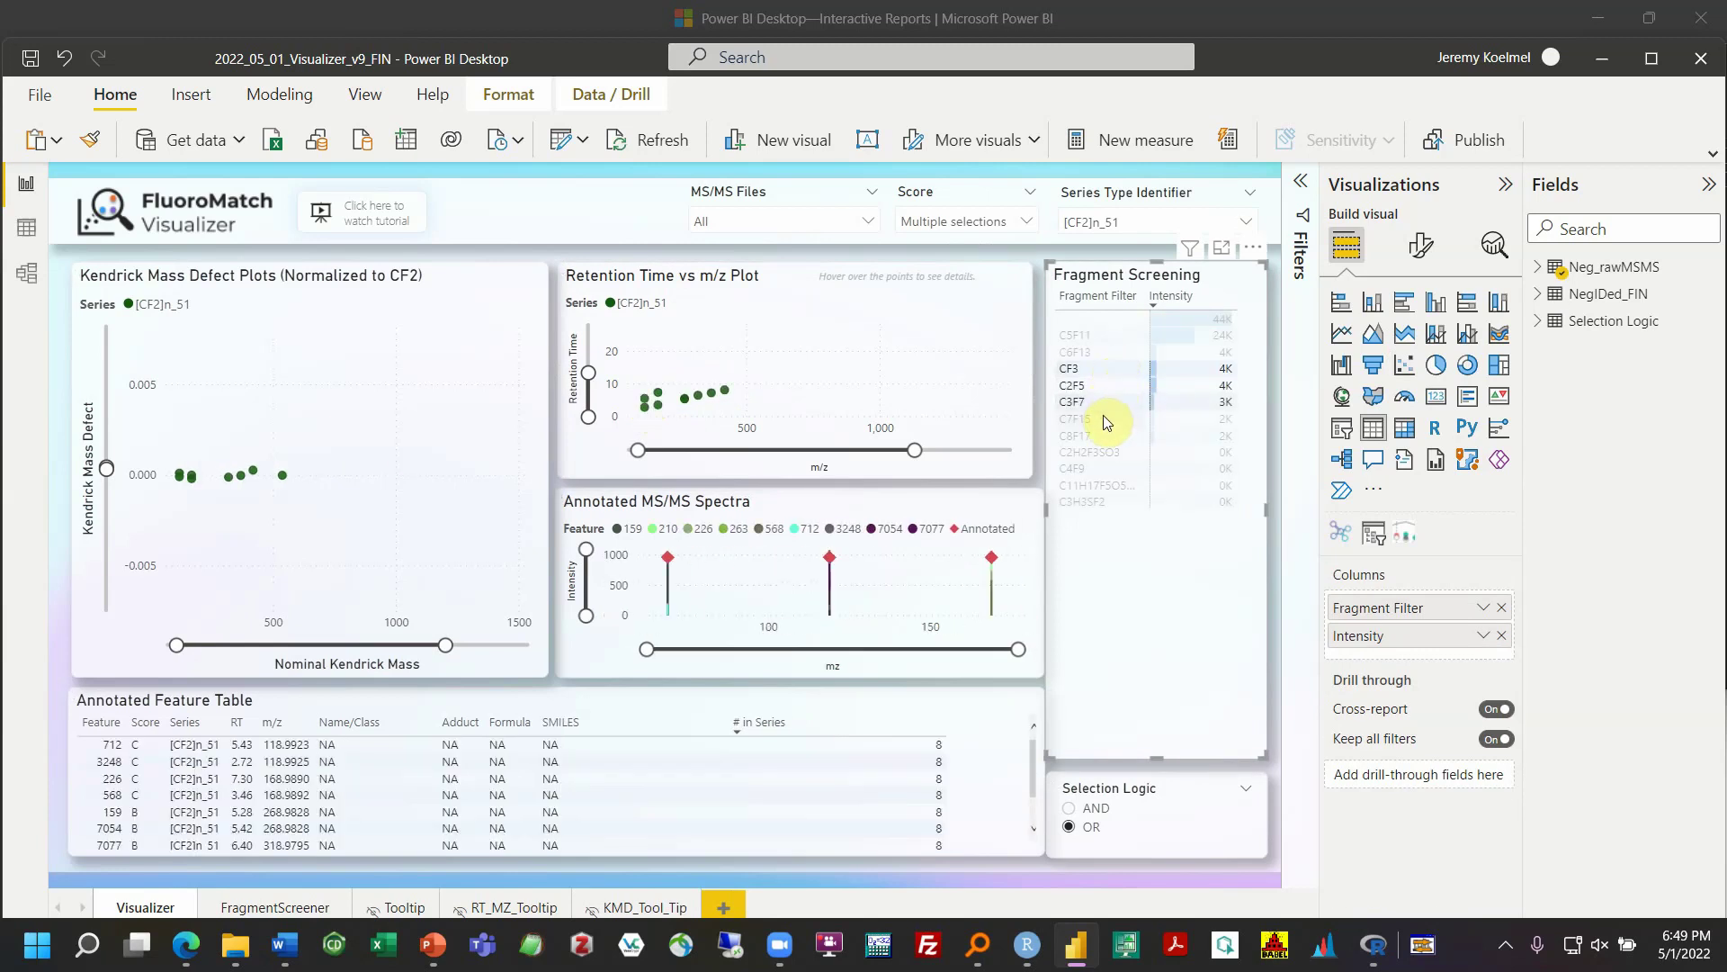
left_click(1106, 421, "ctrl")
left_click(1099, 434, "ctrl")
left_click(1098, 351, "ctrl")
left_click(1098, 331, "ctrl")
left_click(1095, 464, "ctrl")
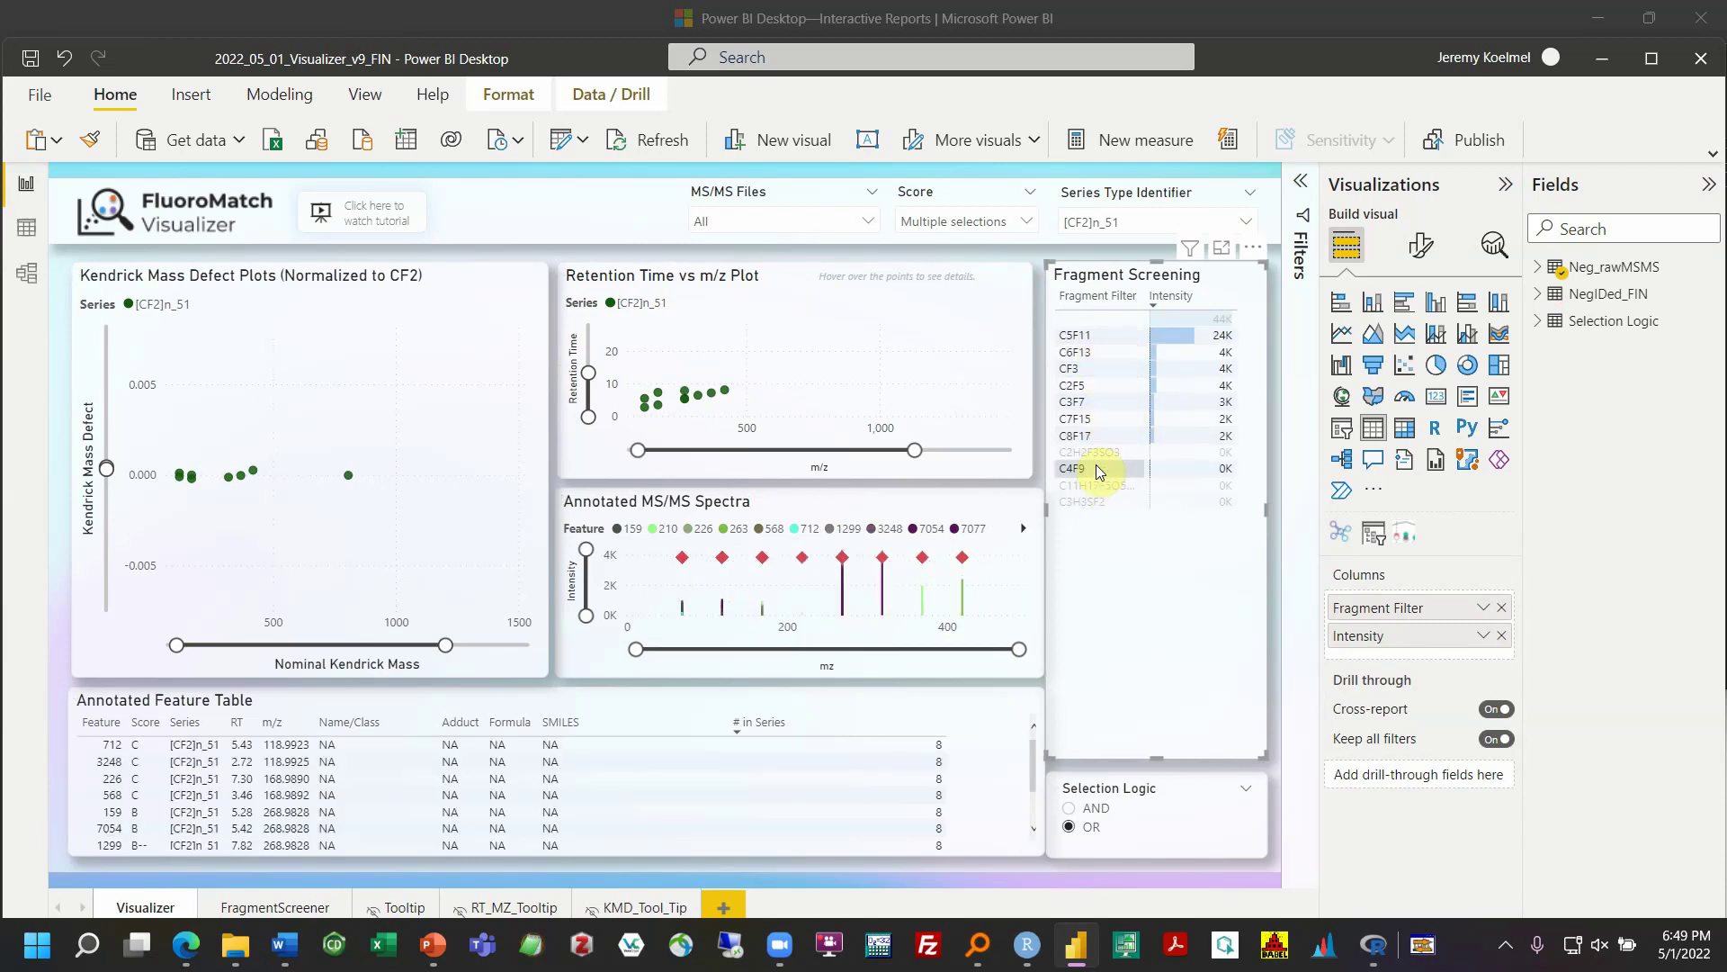
Clear the fragment selection and remove the [CF2]n_51 series filter so all series are included
left_click(1072, 562)
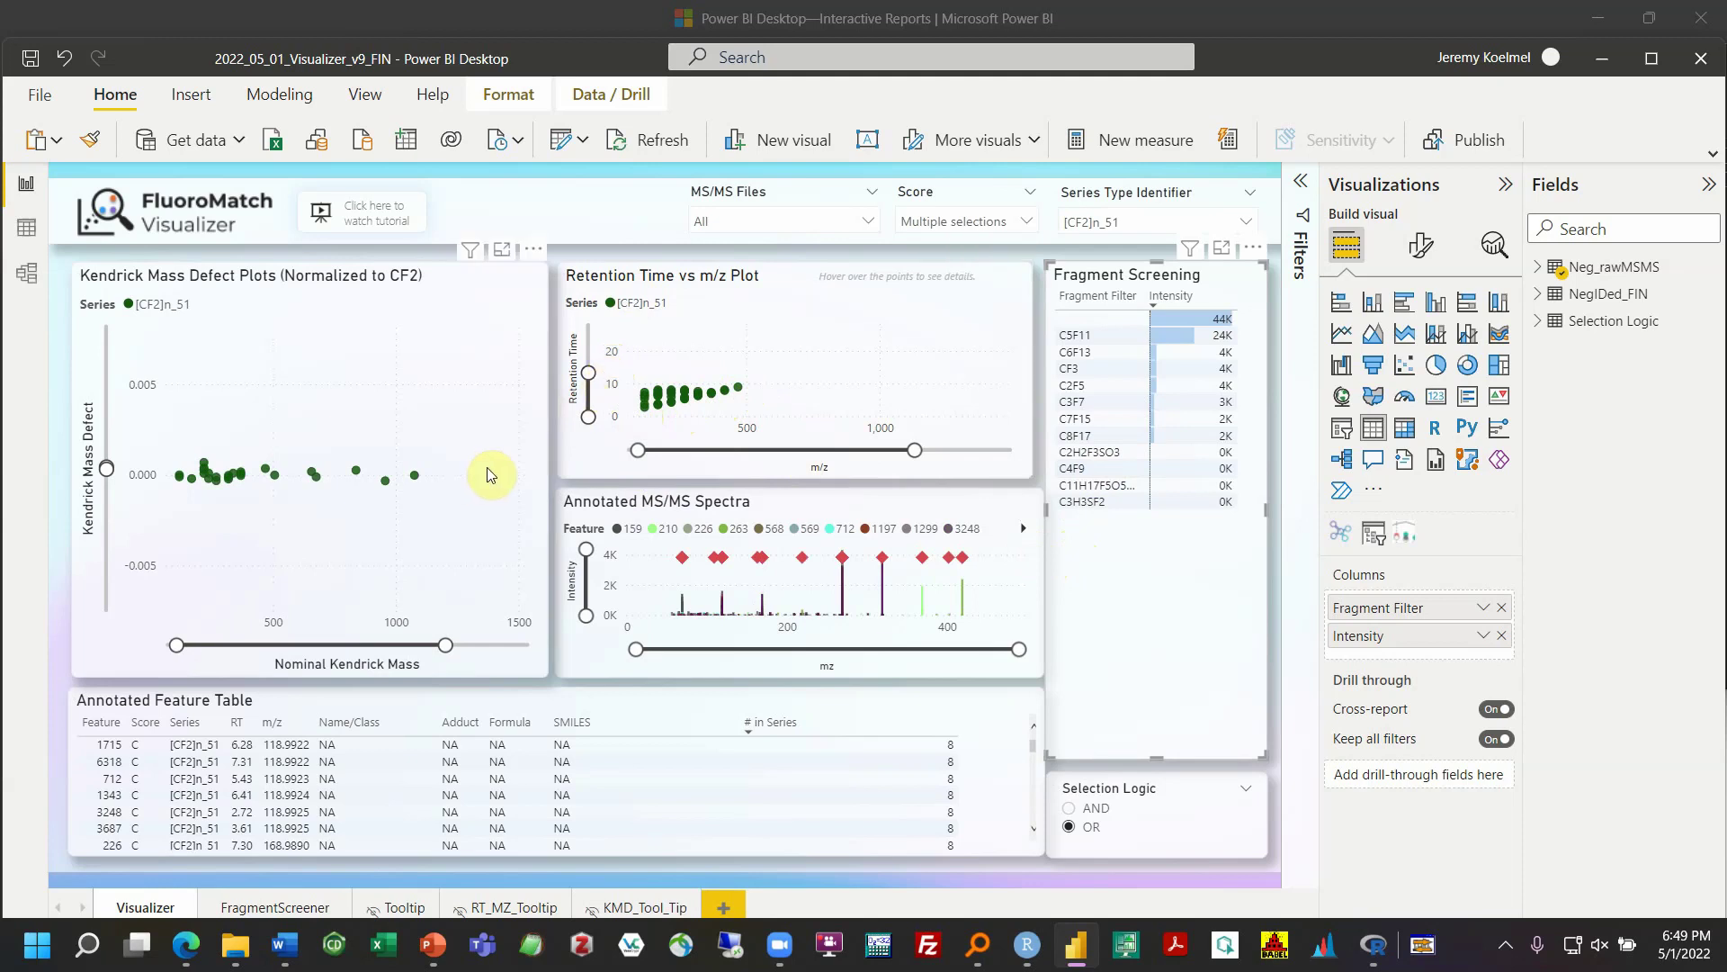
left_click(520, 463)
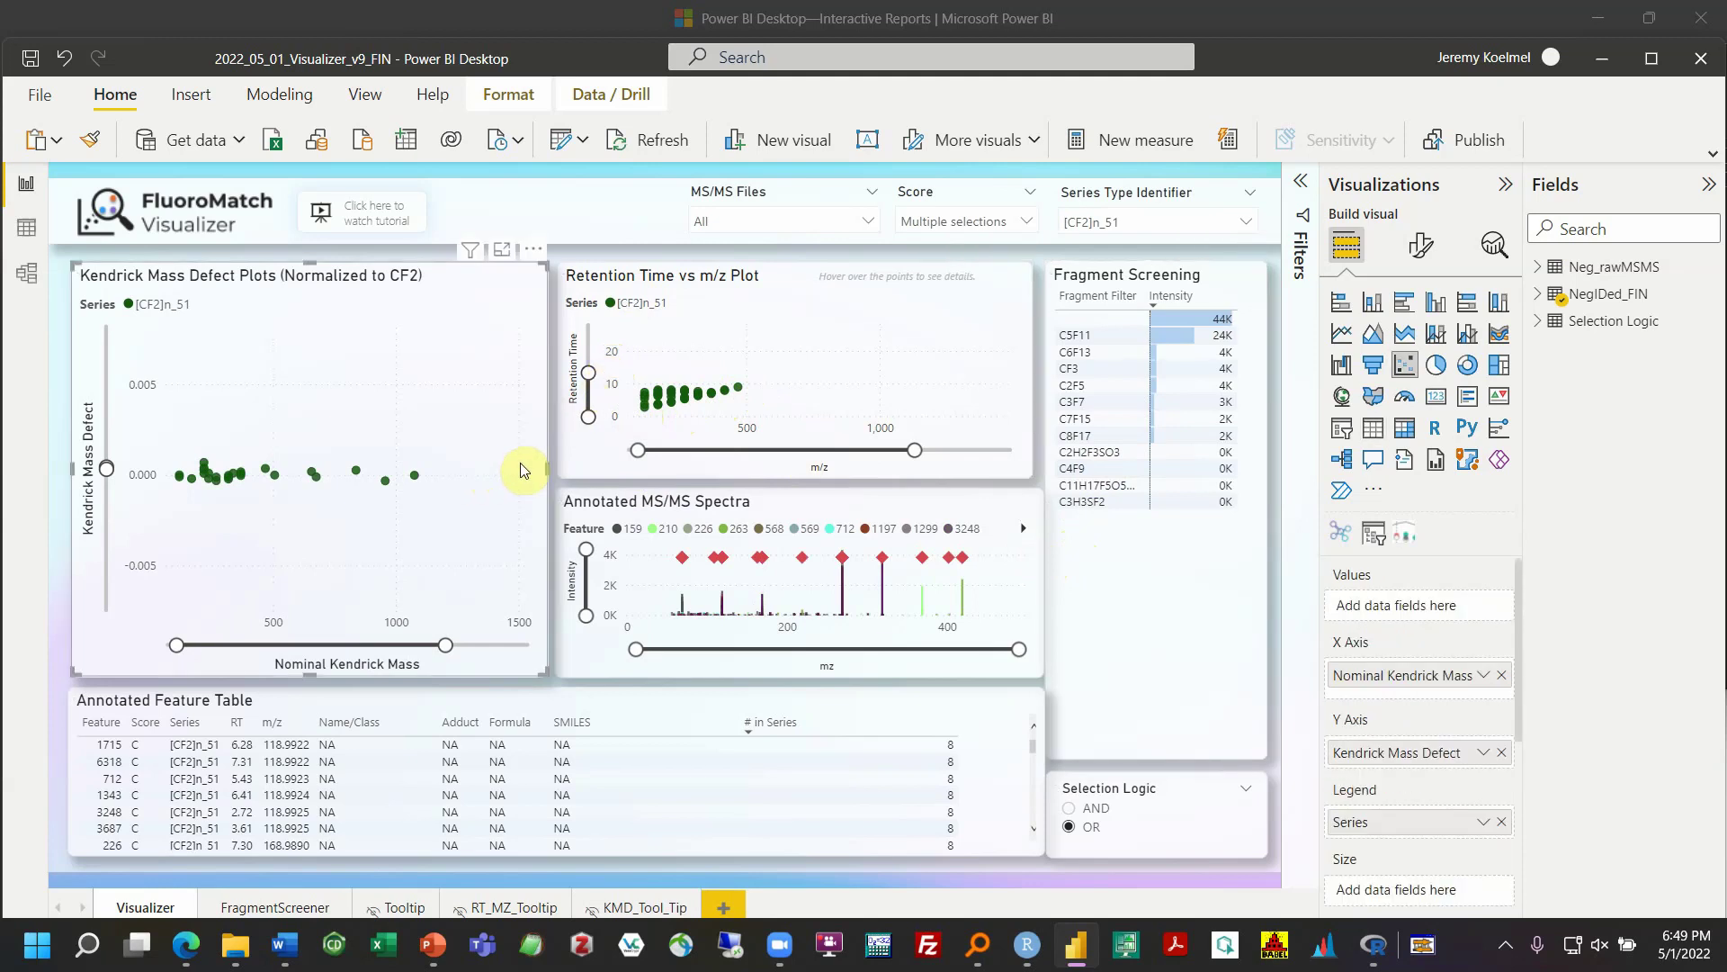
left_click(1112, 223)
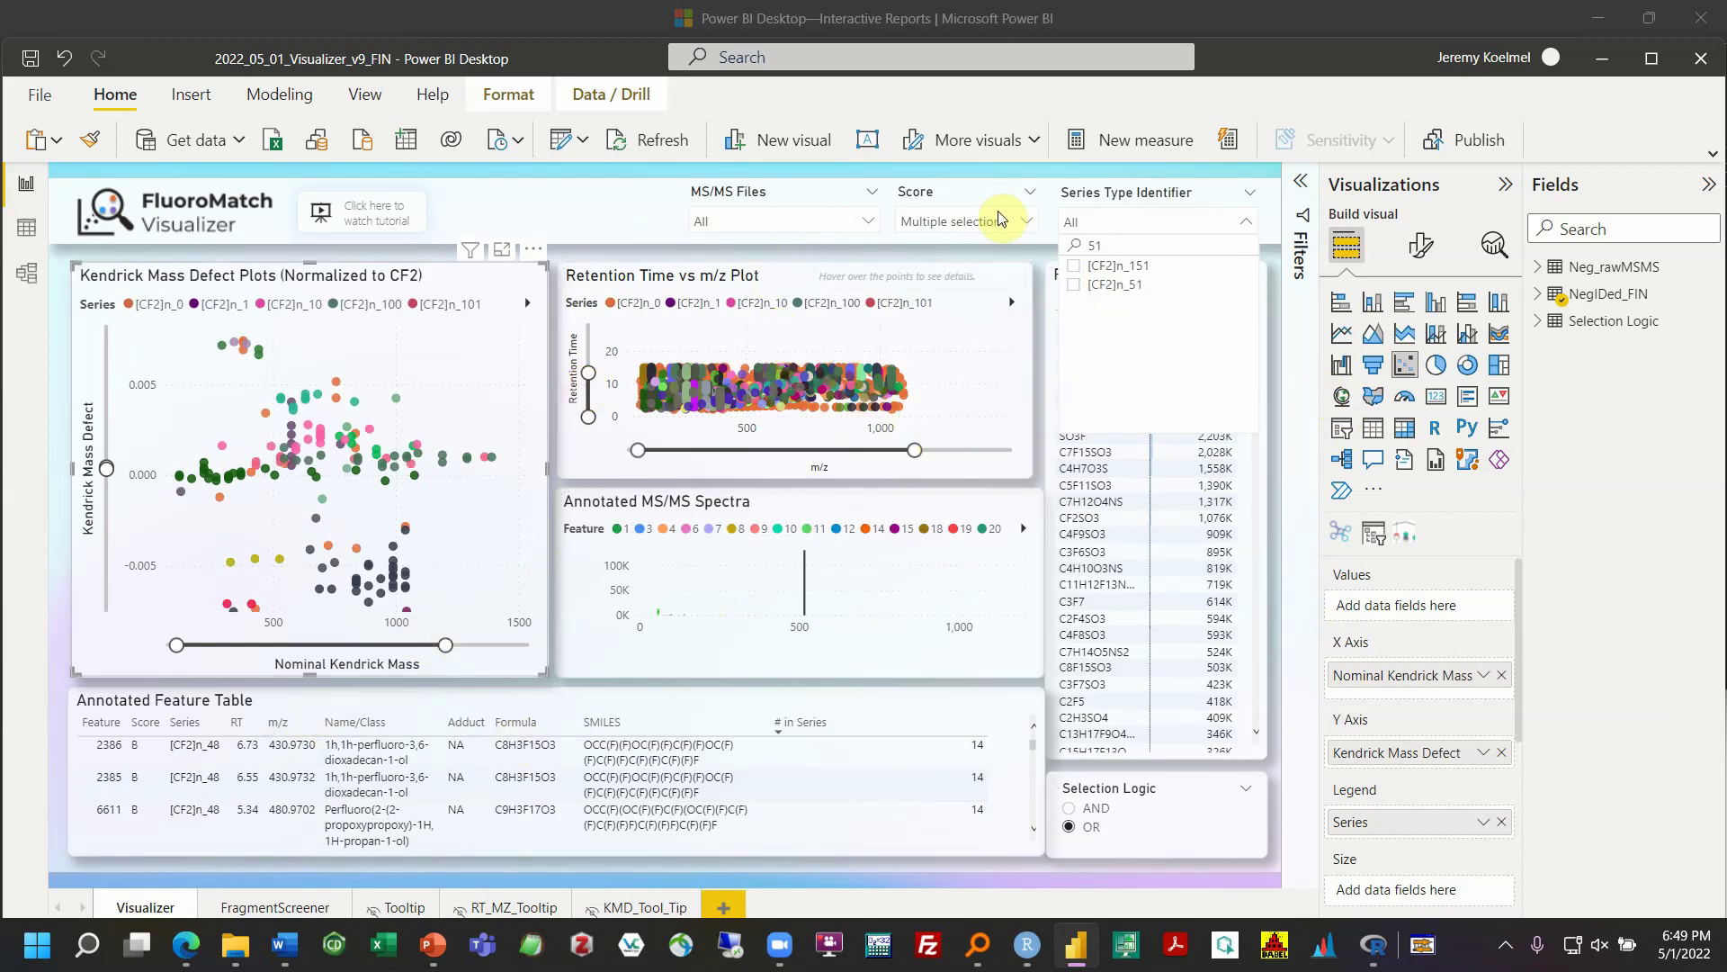
left_click(558, 313)
left_click(558, 311)
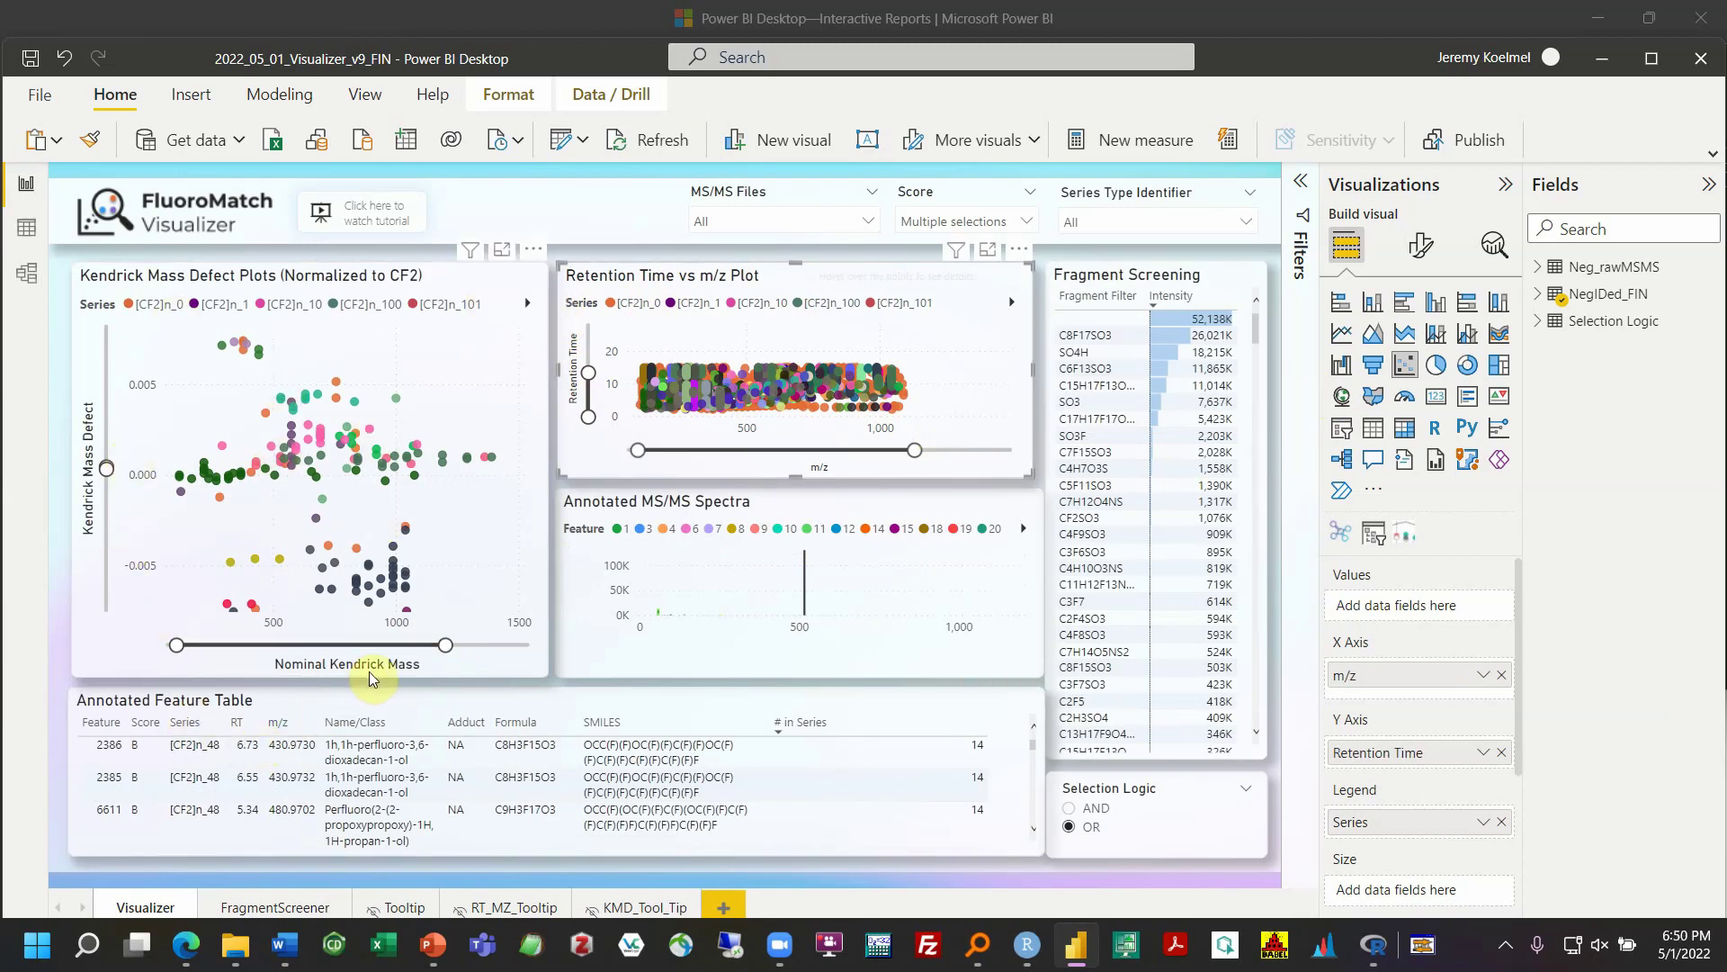
View the FragmentScreener report page and return to the Visualizer page
left_click(251, 901)
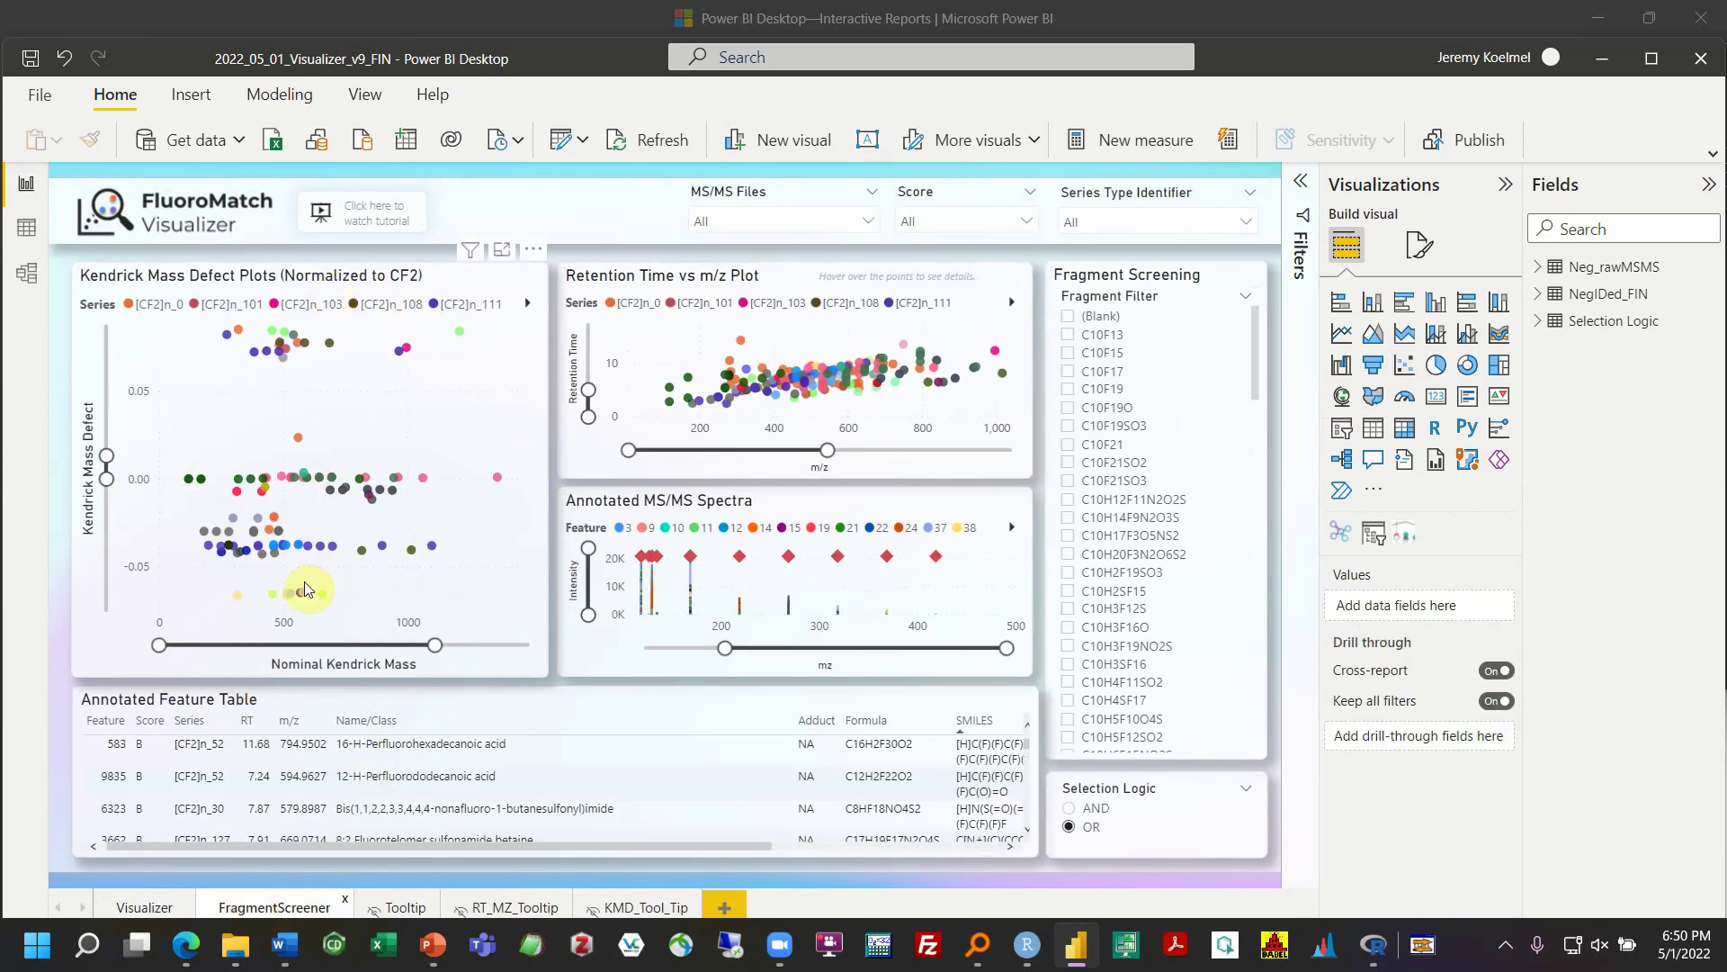
left_click(141, 906)
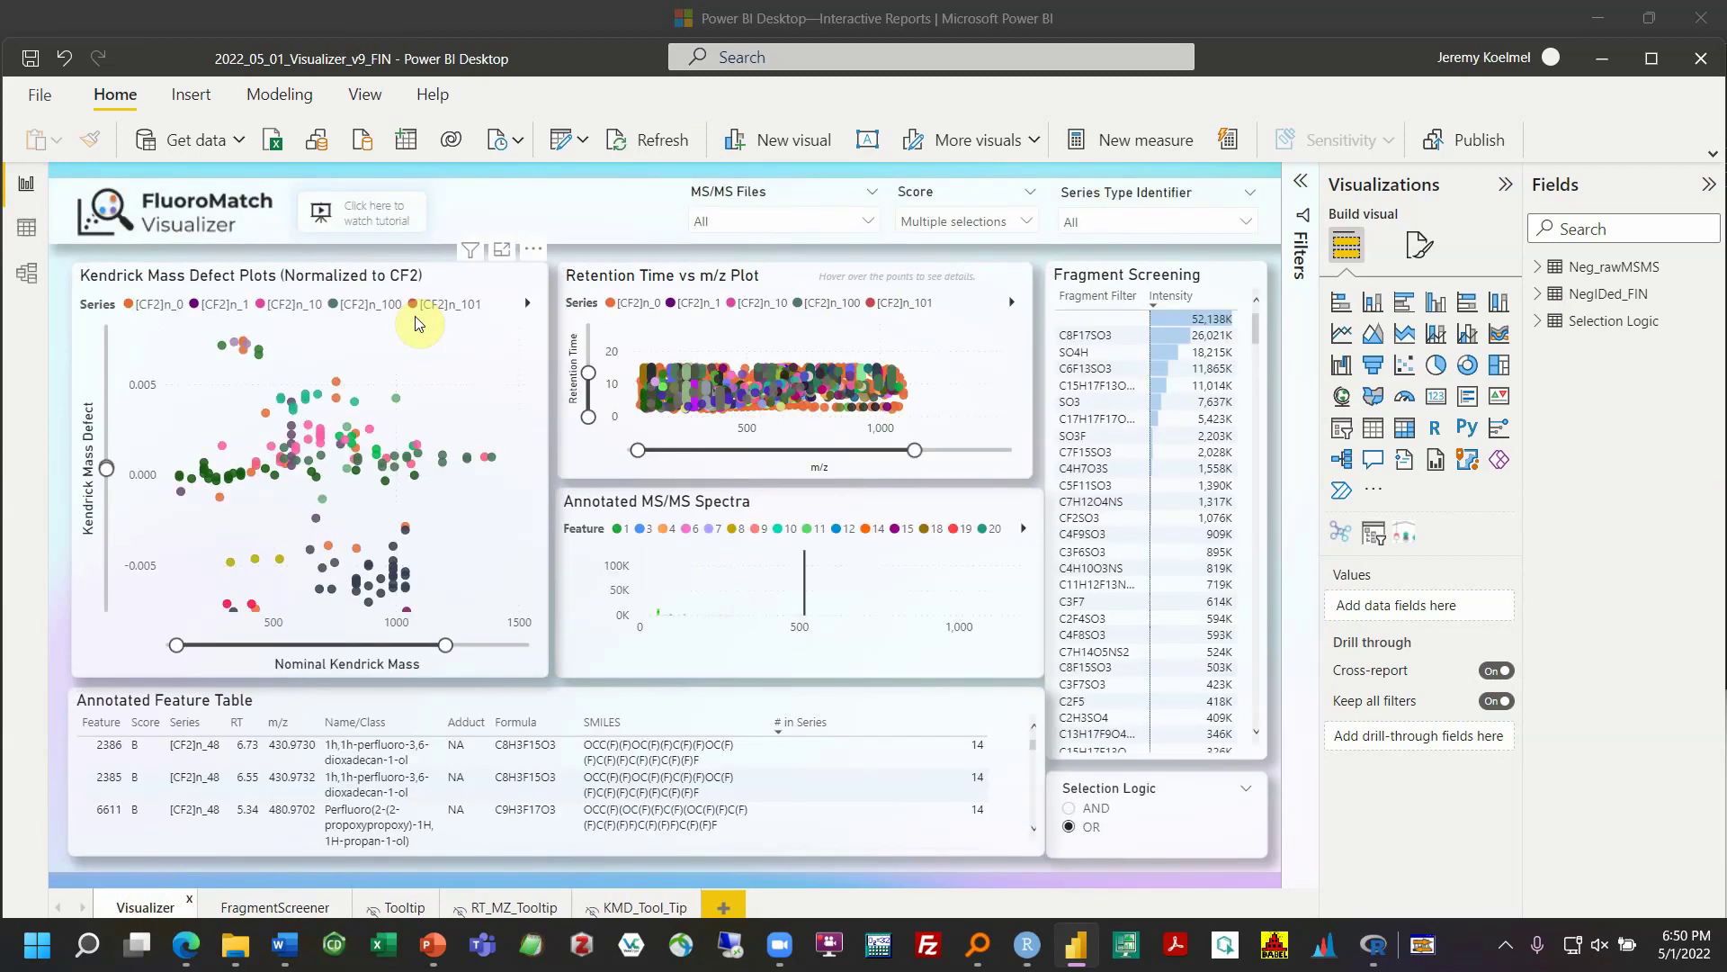
Review the Annotated Feature Table by number in series, going through [CF2]n_48 and [CF2]n_35 down to [CF2]n_32
mouse_move(995, 770)
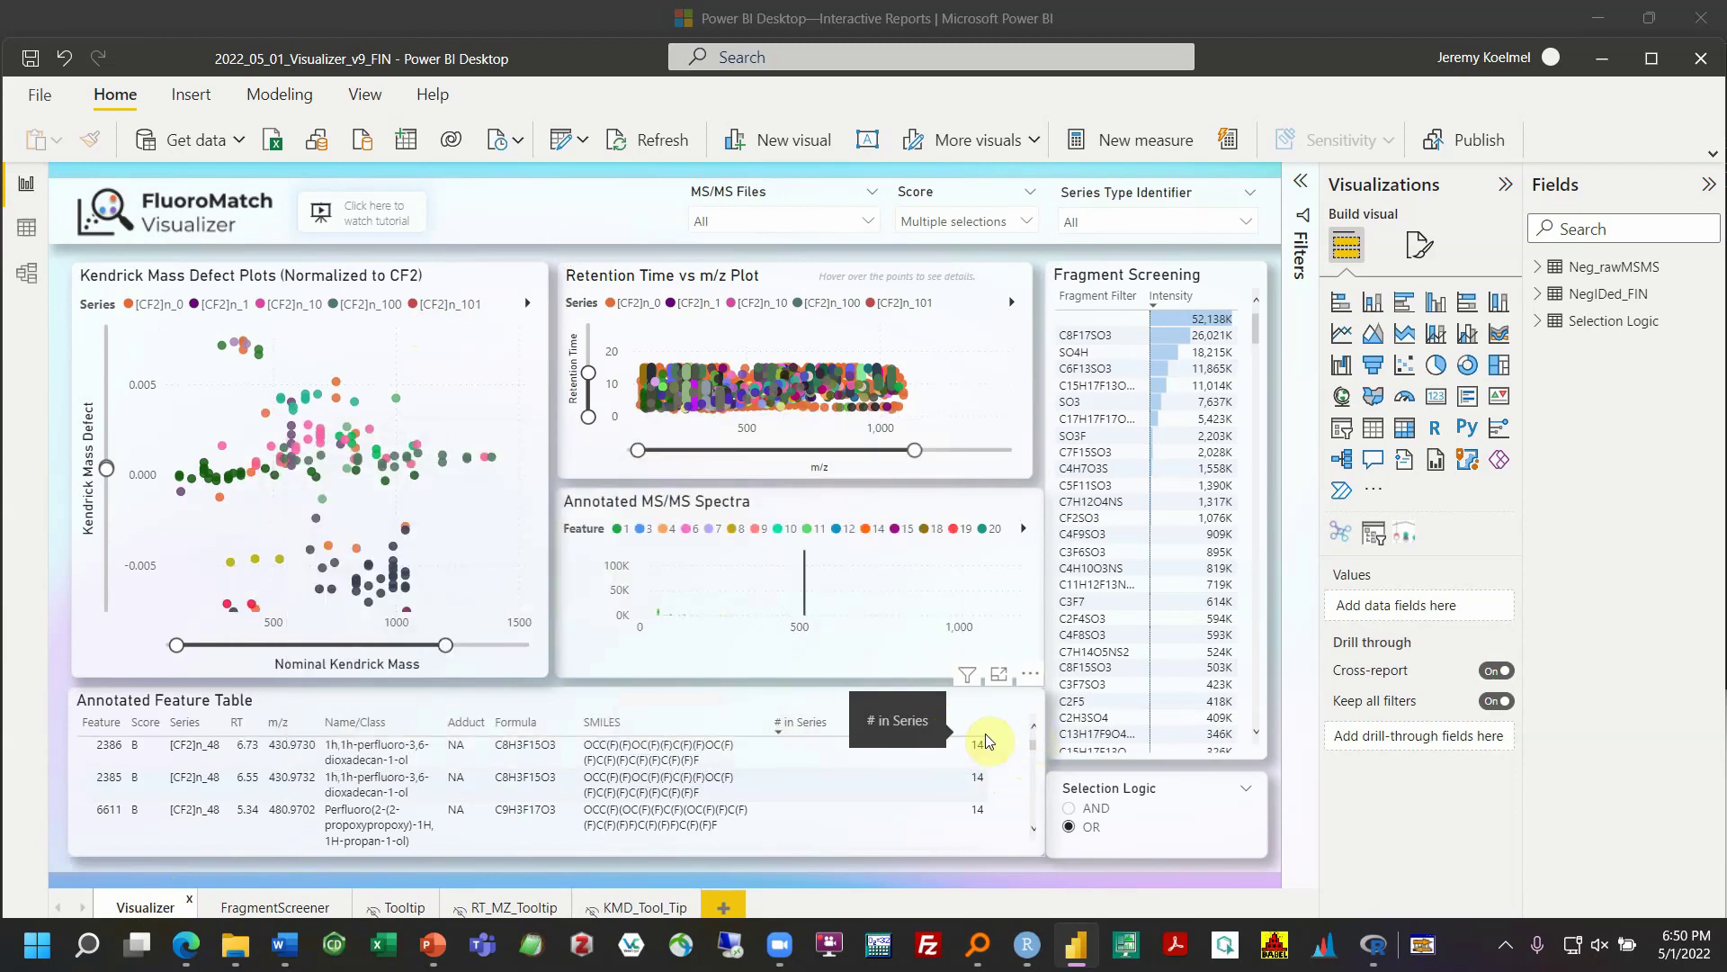
mouse_move(666, 745)
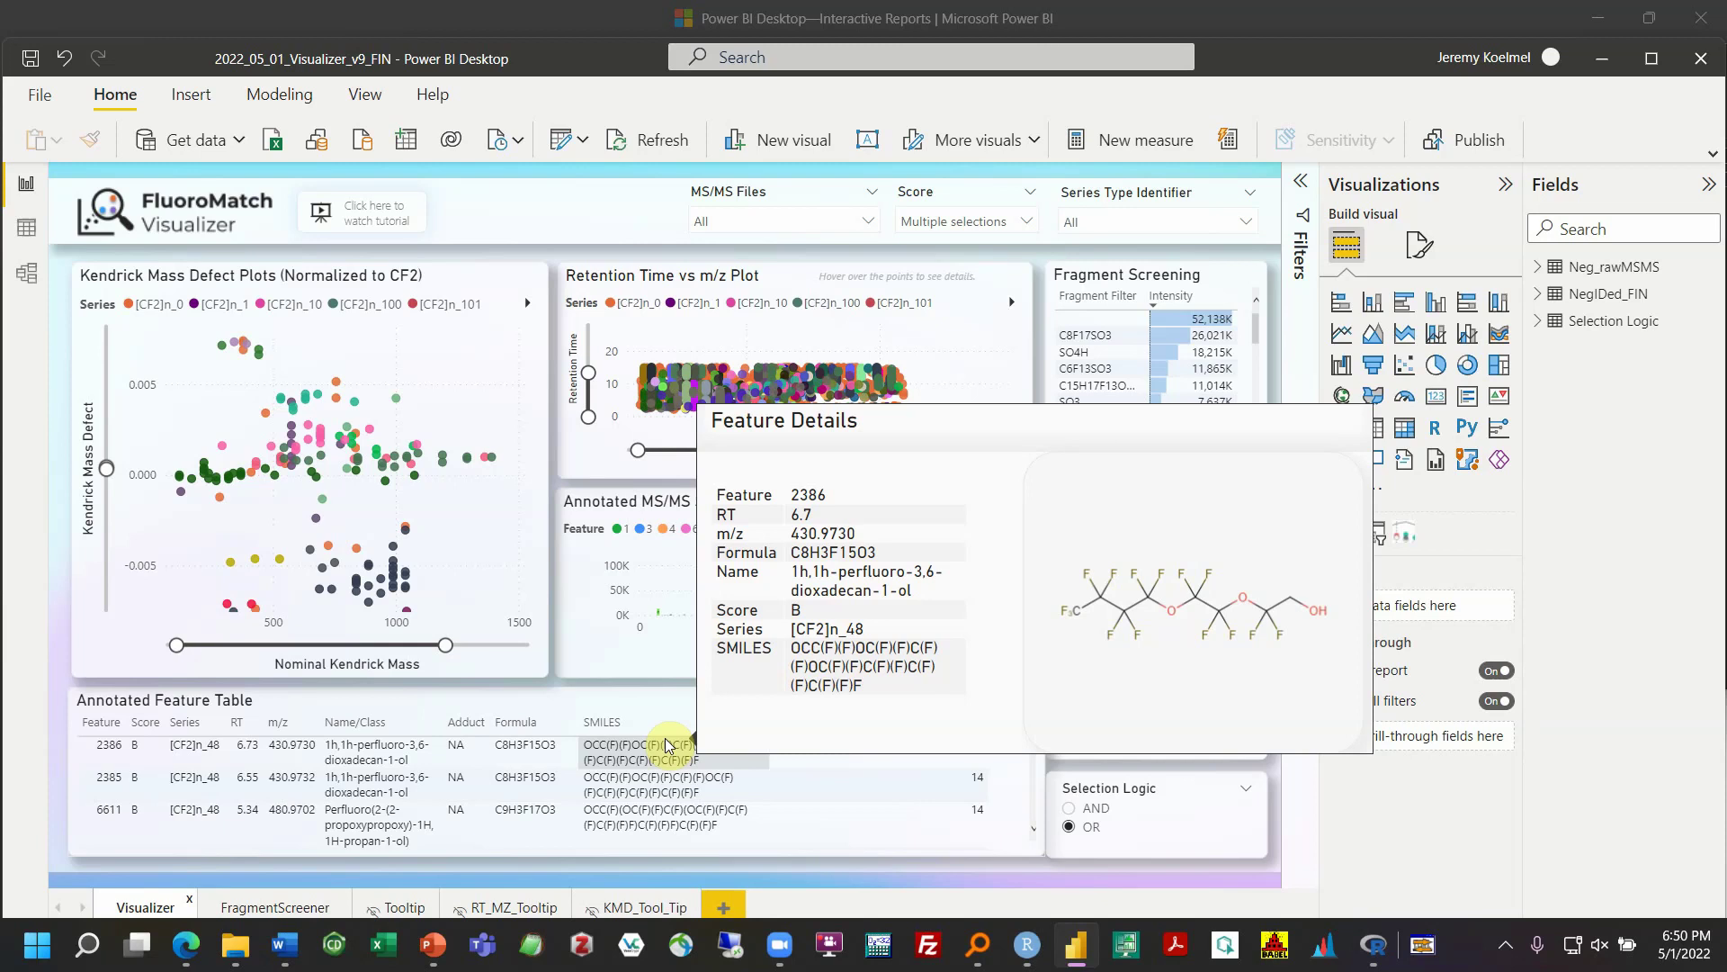
scroll(665, 738, "down", 5)
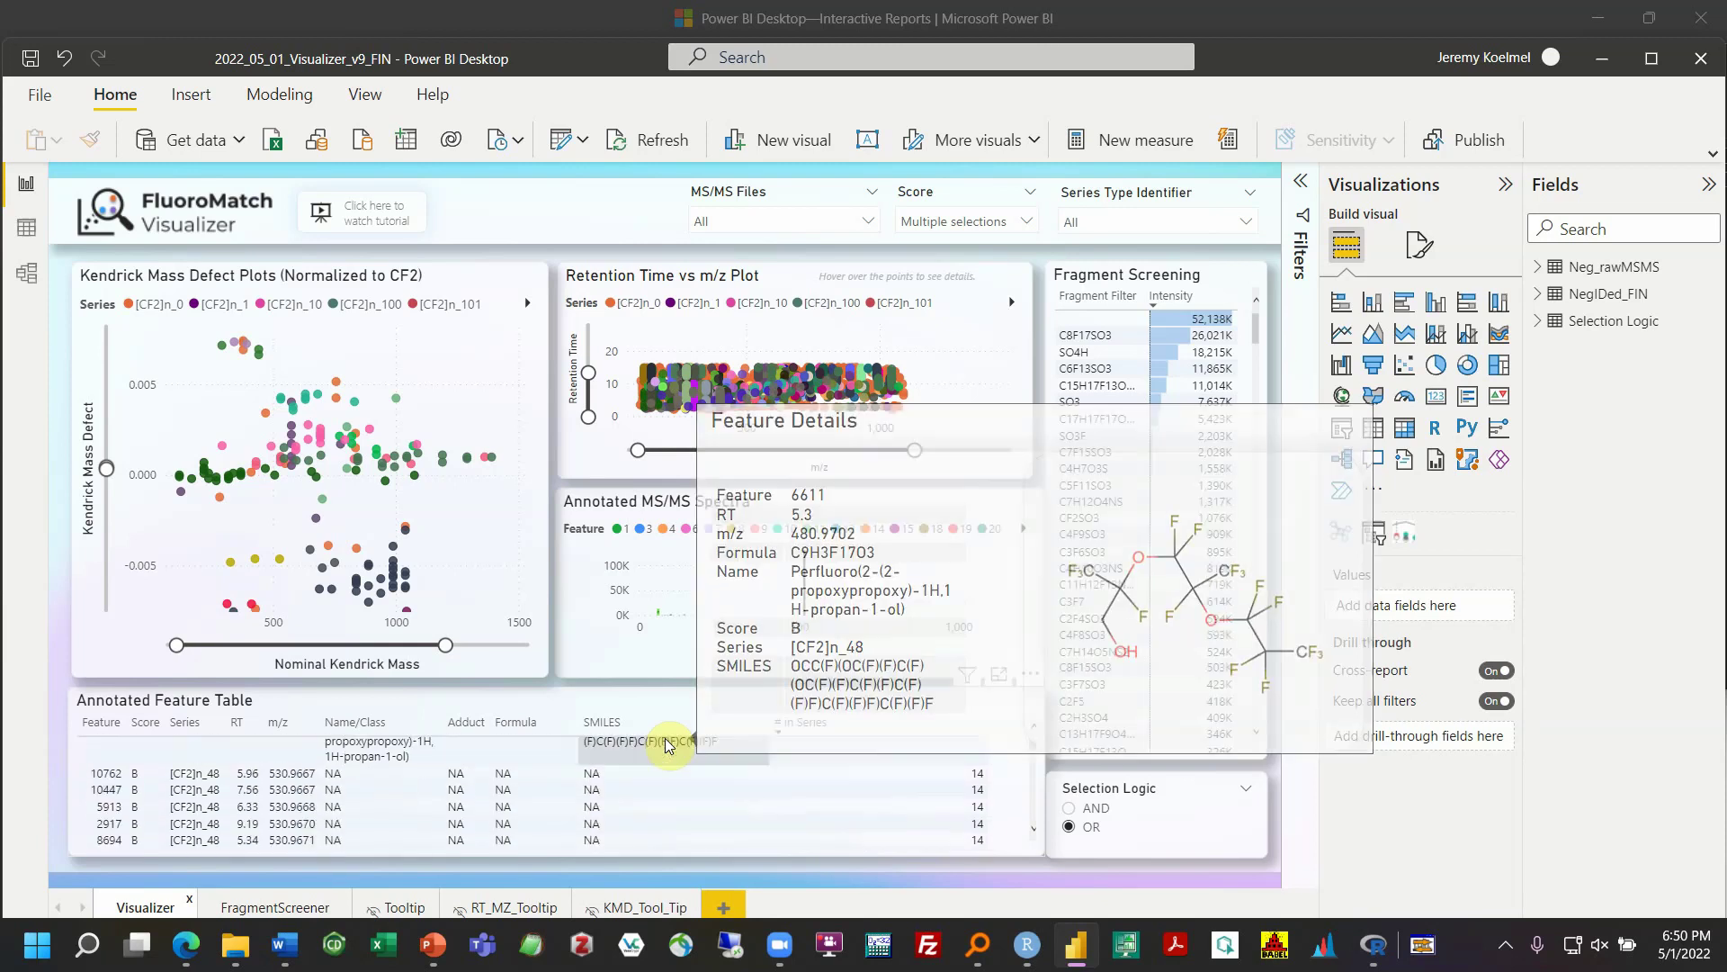
scroll(532, 832, "down", 5)
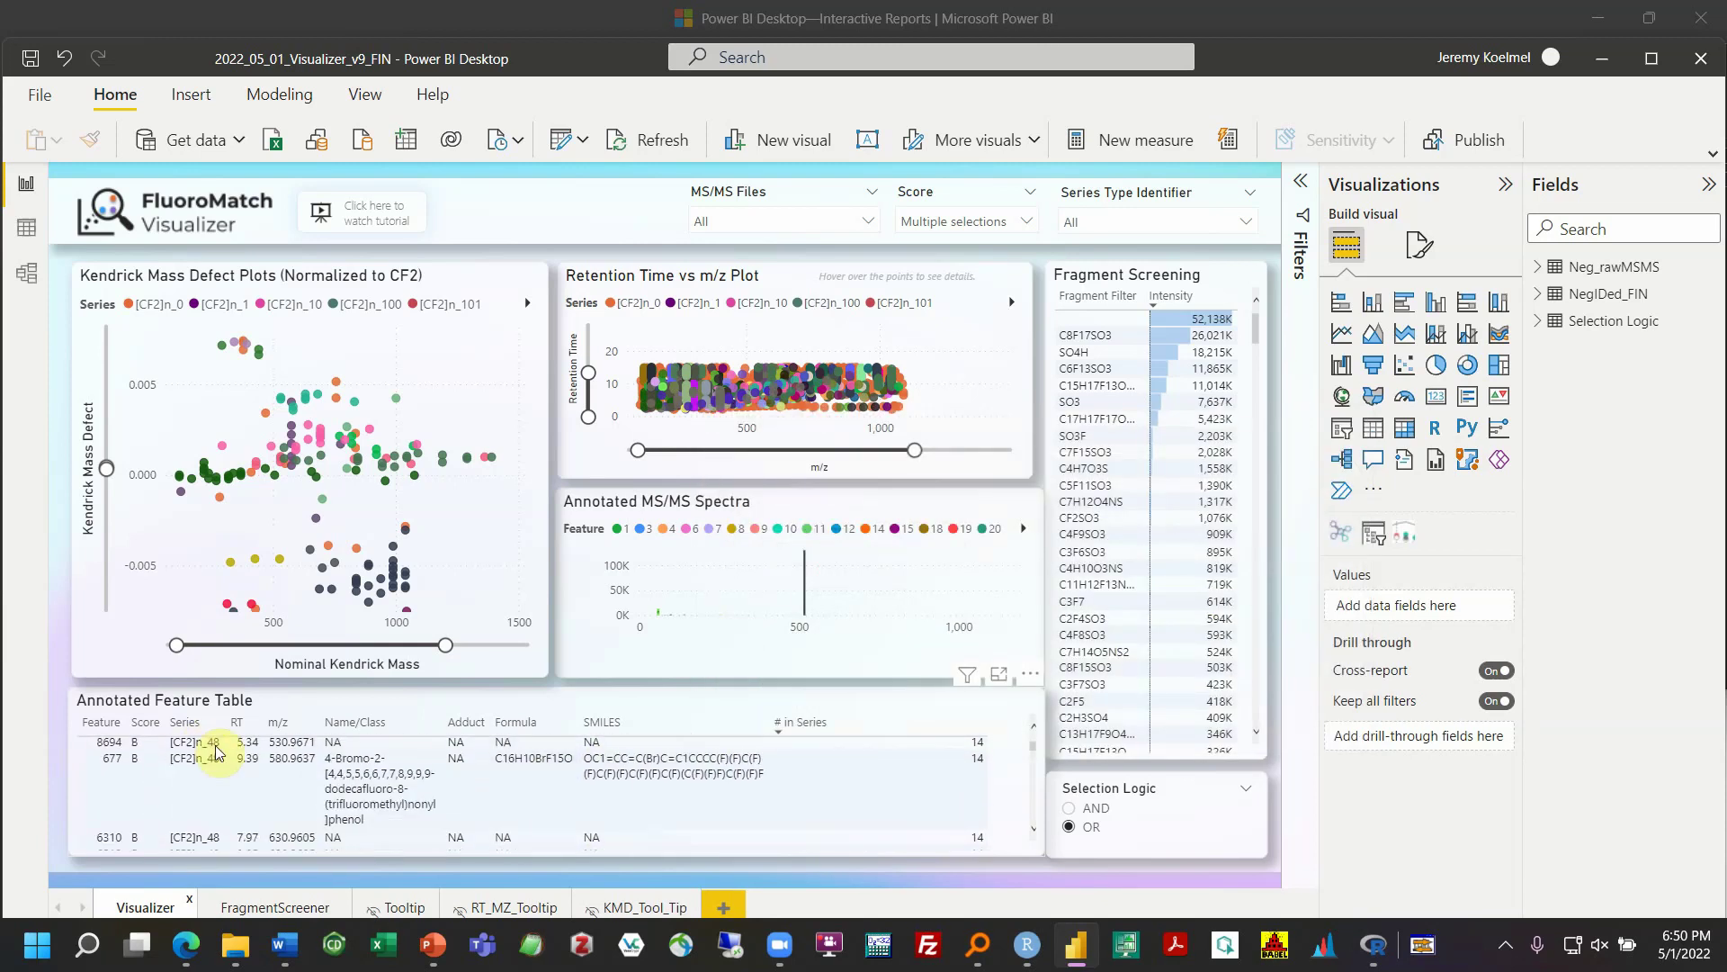
scroll(261, 760, "down", 3)
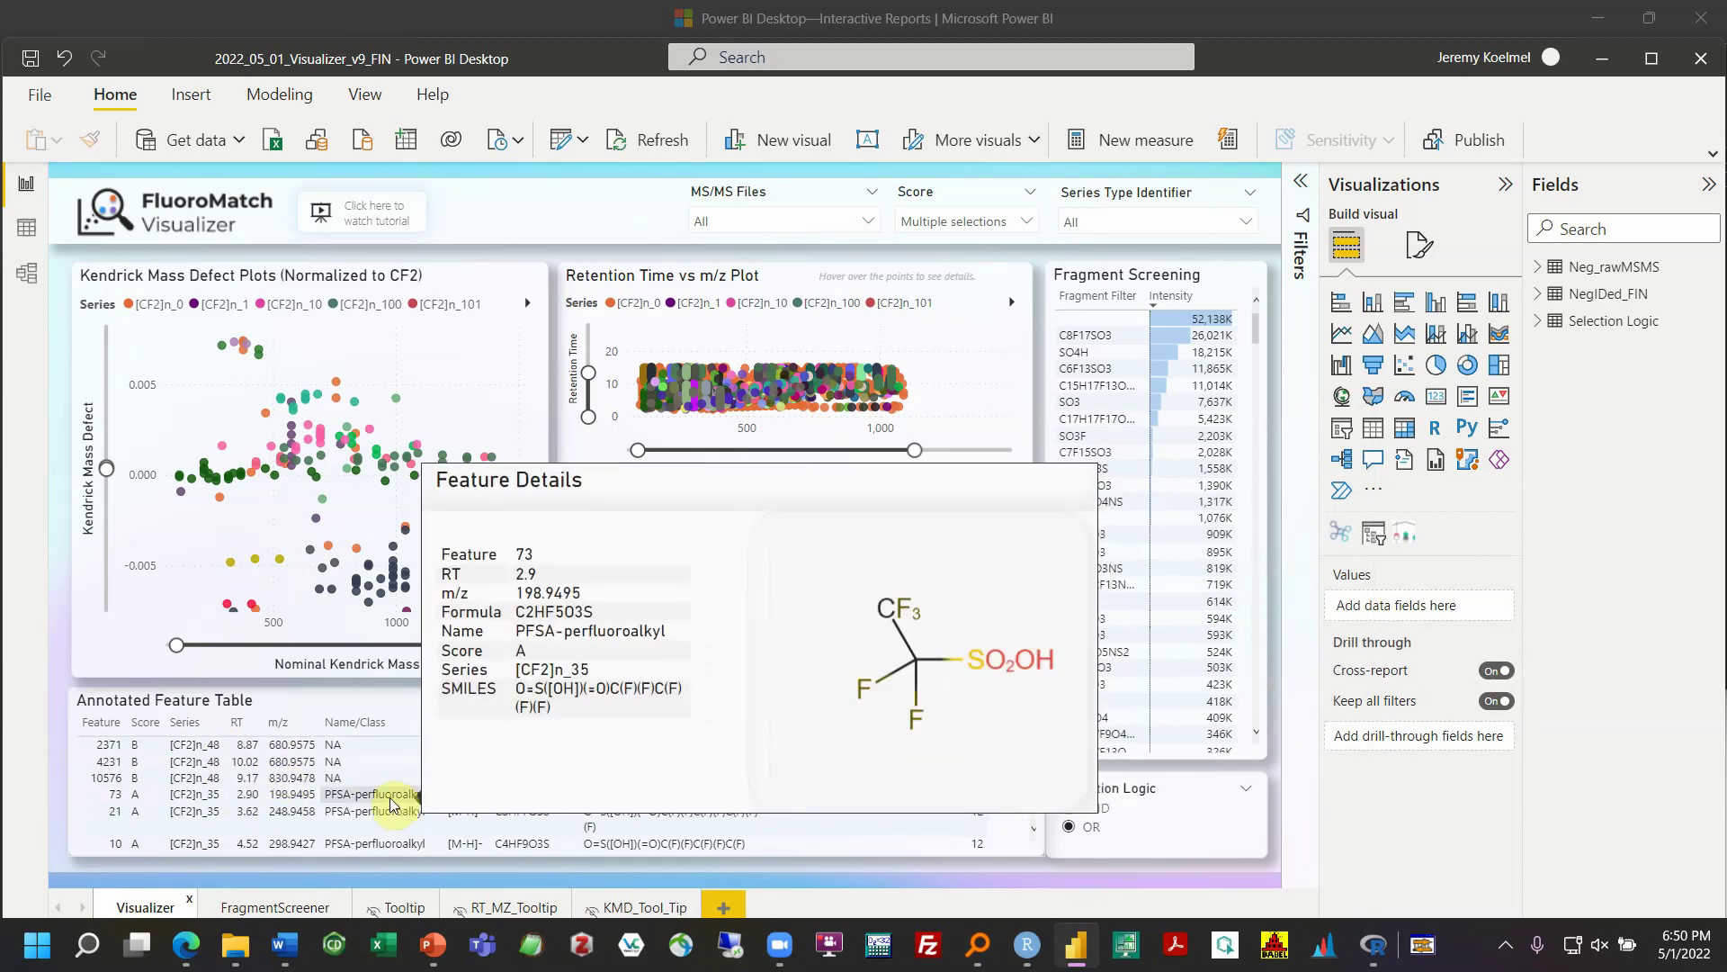
scroll(754, 804, "down", 4)
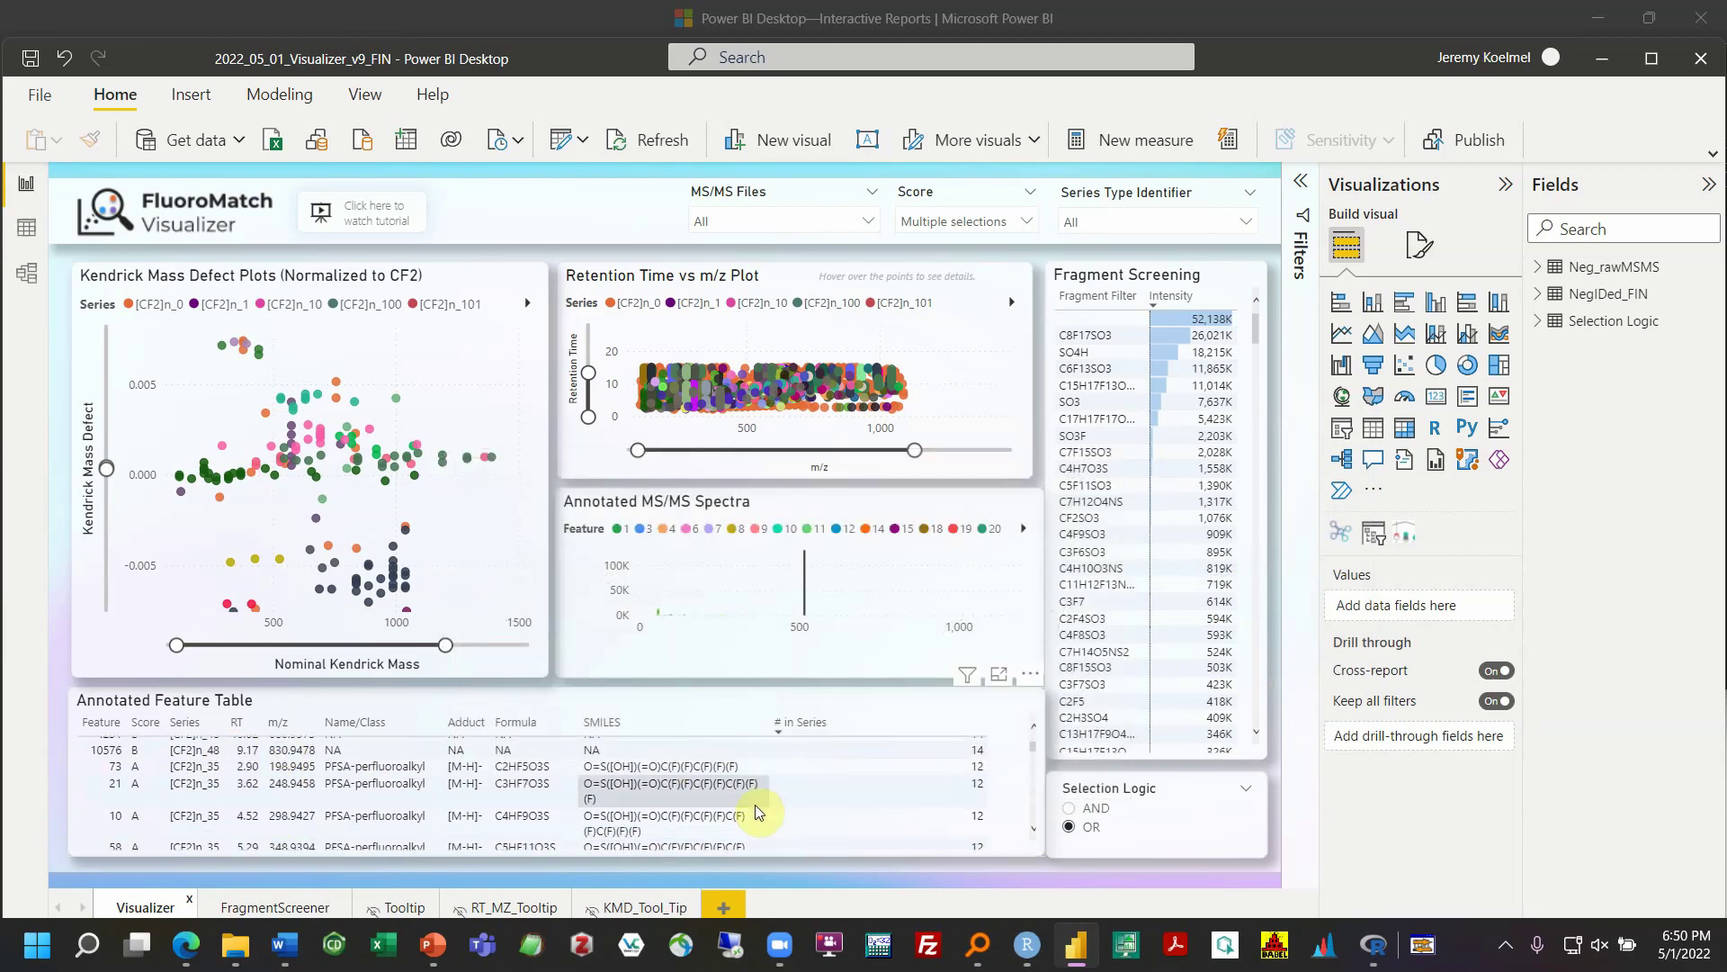
scroll(754, 804, "down", 4)
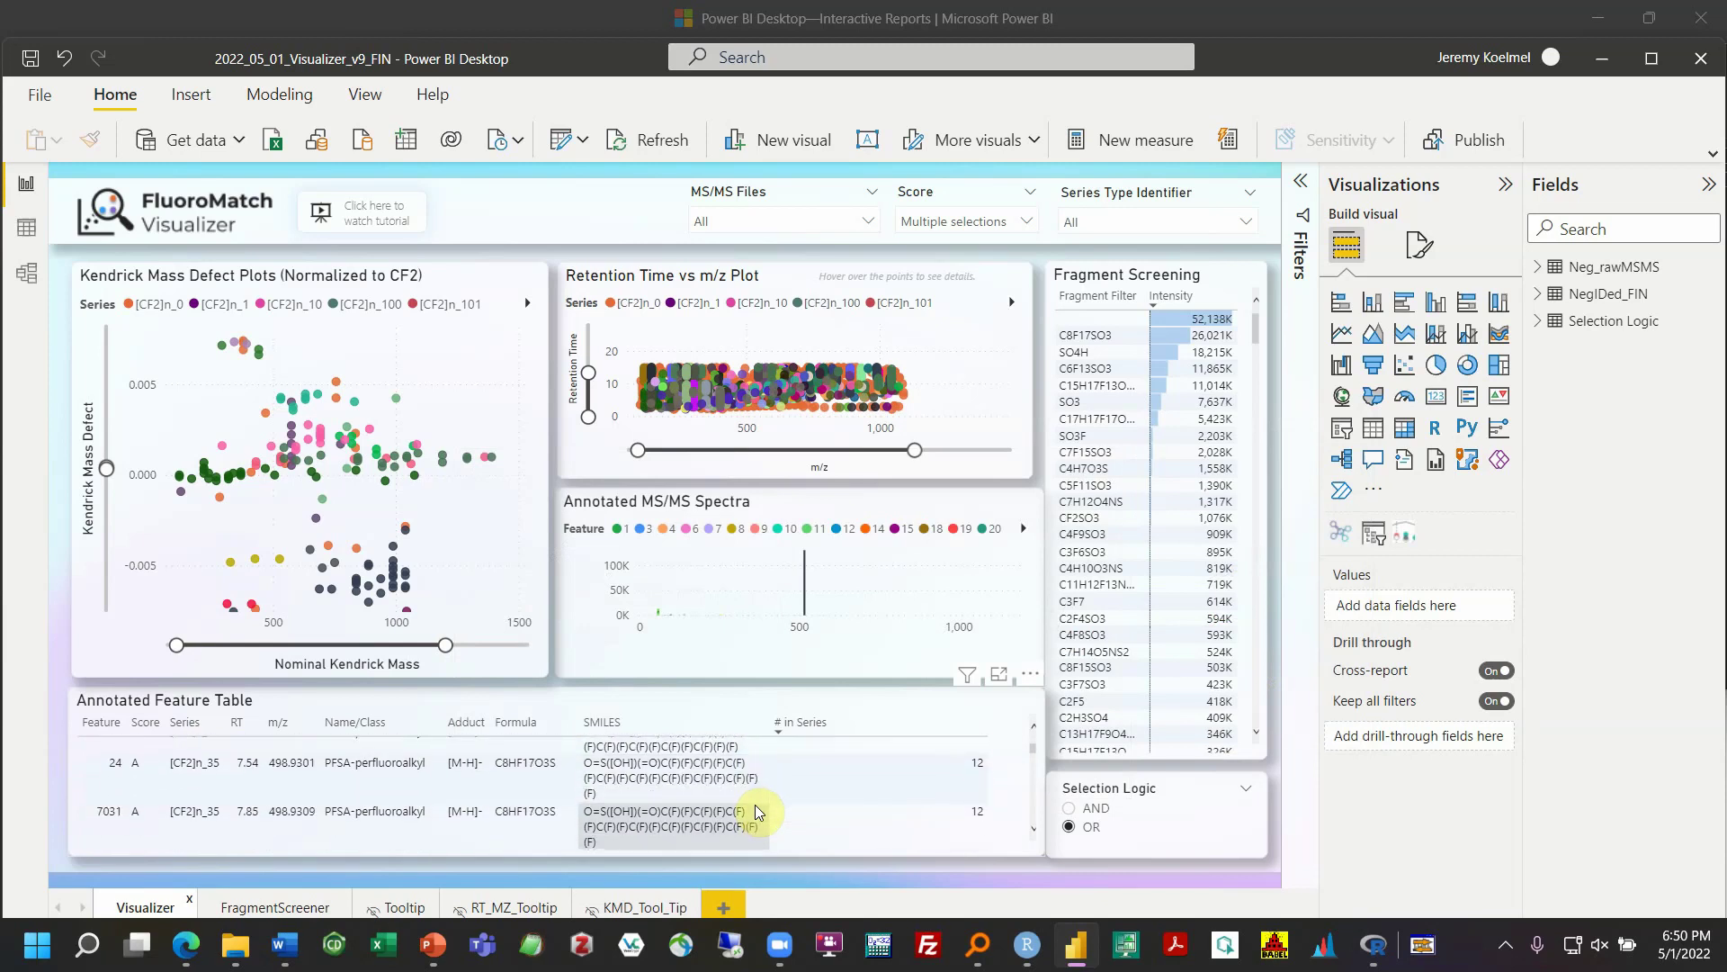
scroll(753, 804, "down", 5)
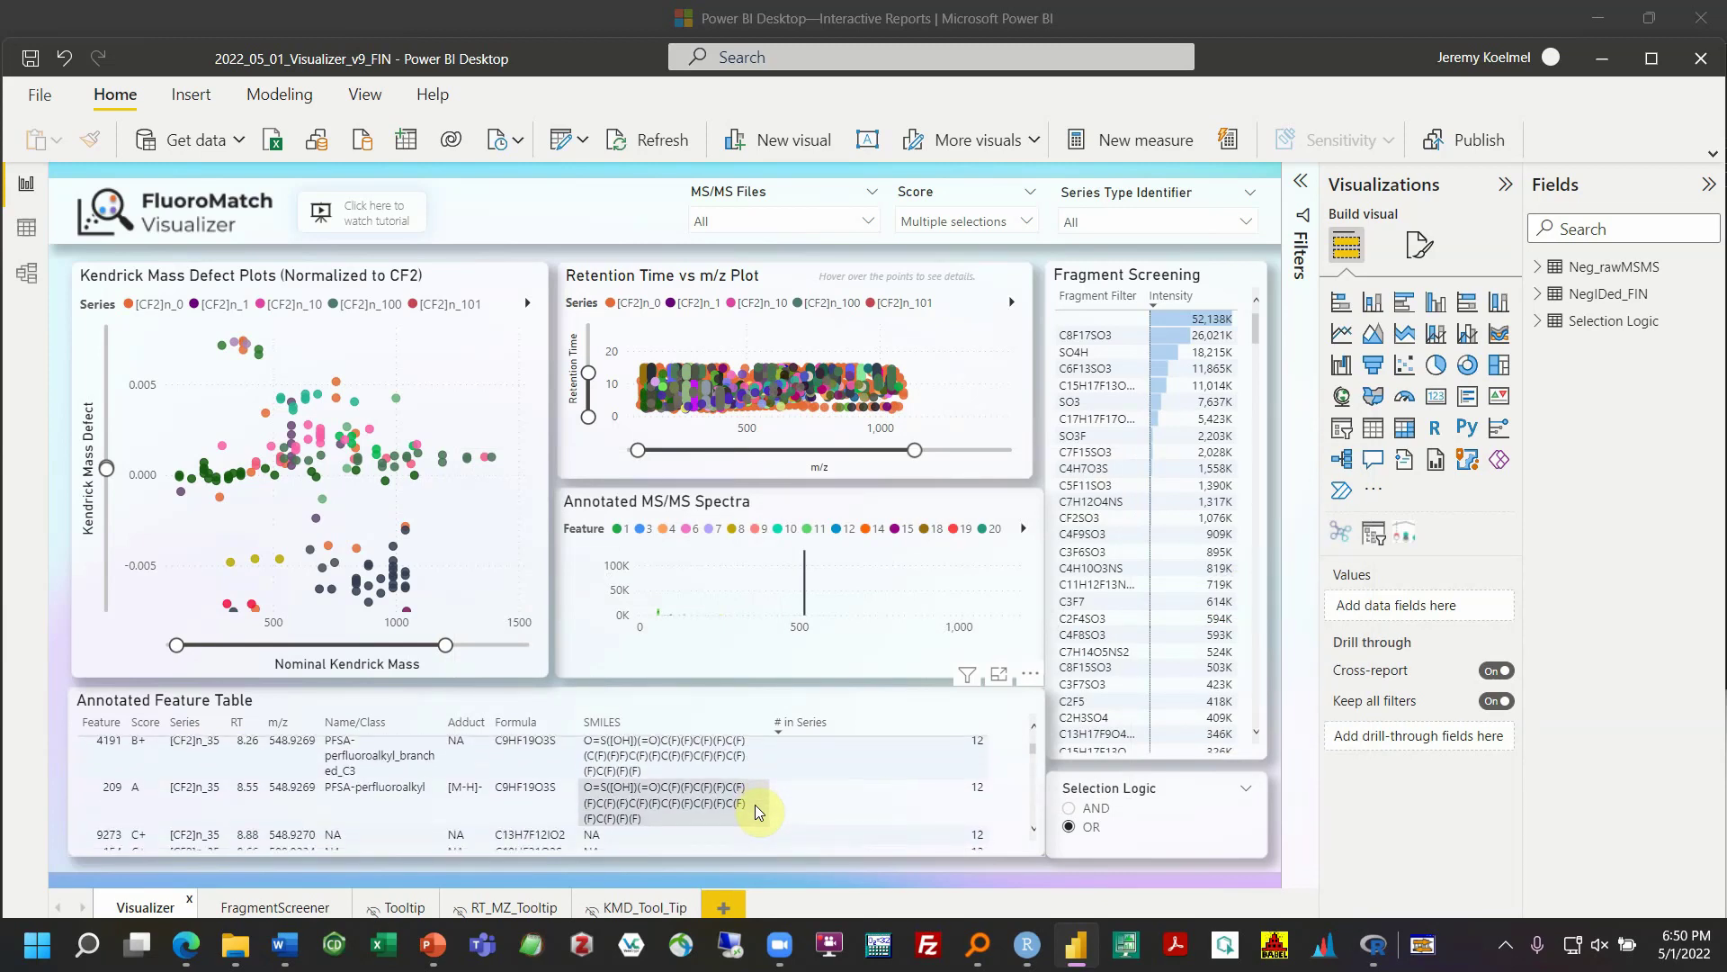
scroll(754, 804, "down", 5)
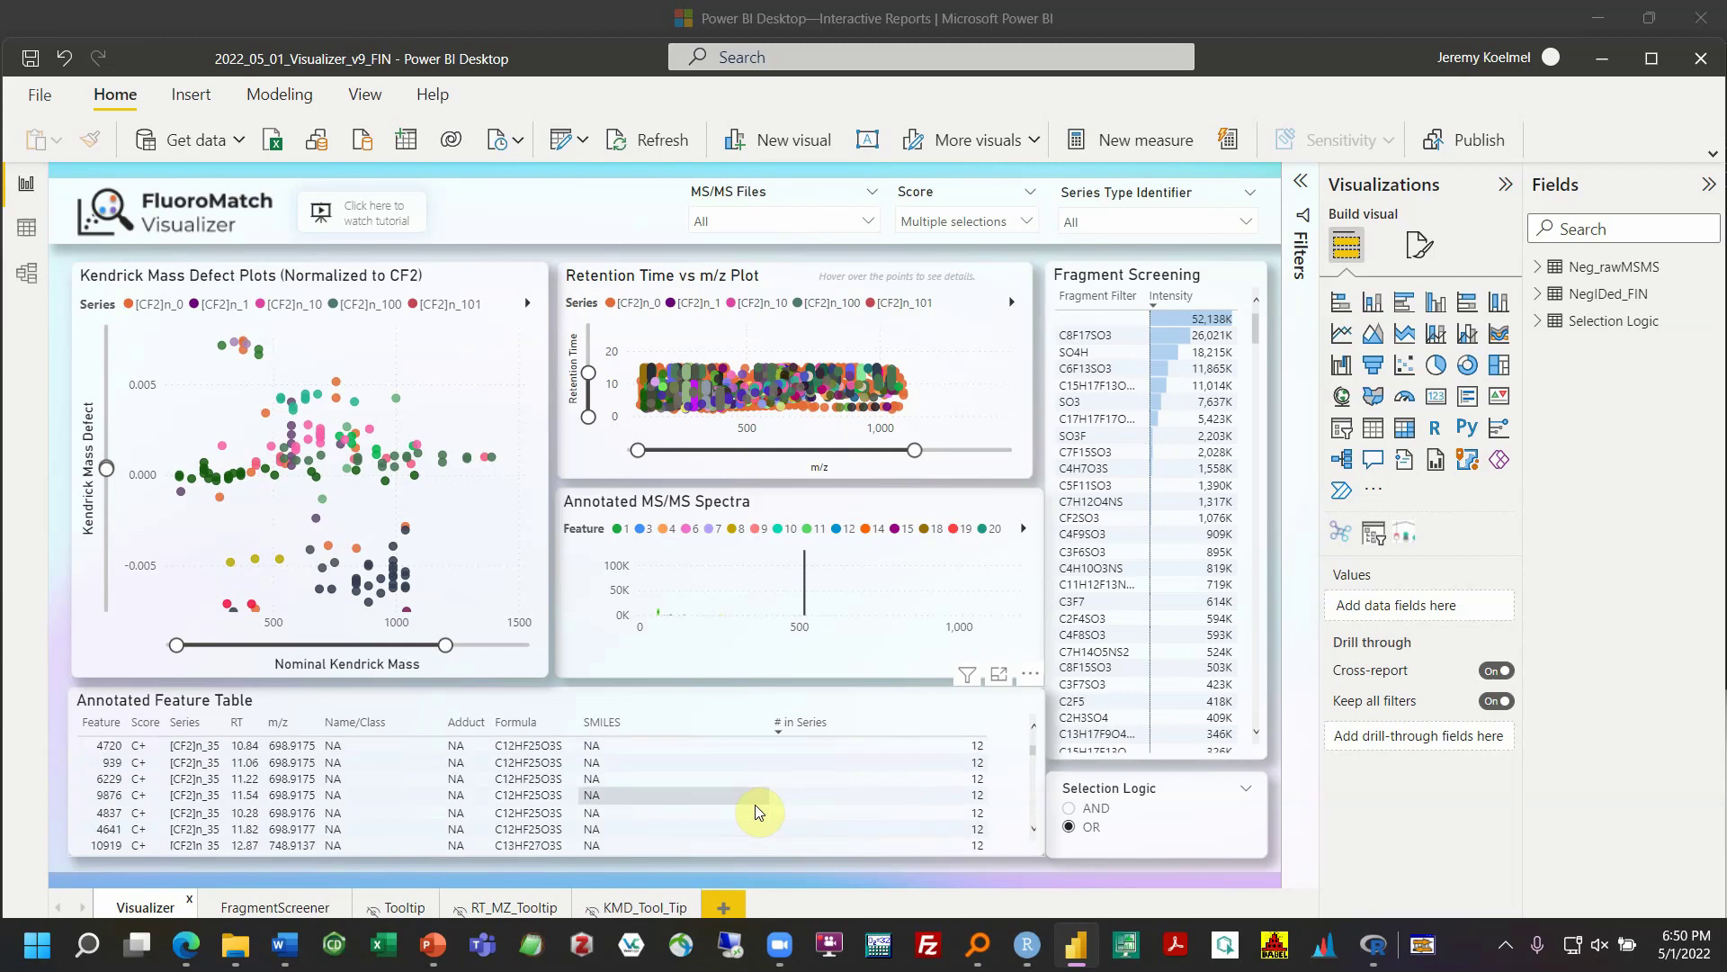
scroll(754, 805, "down", 4)
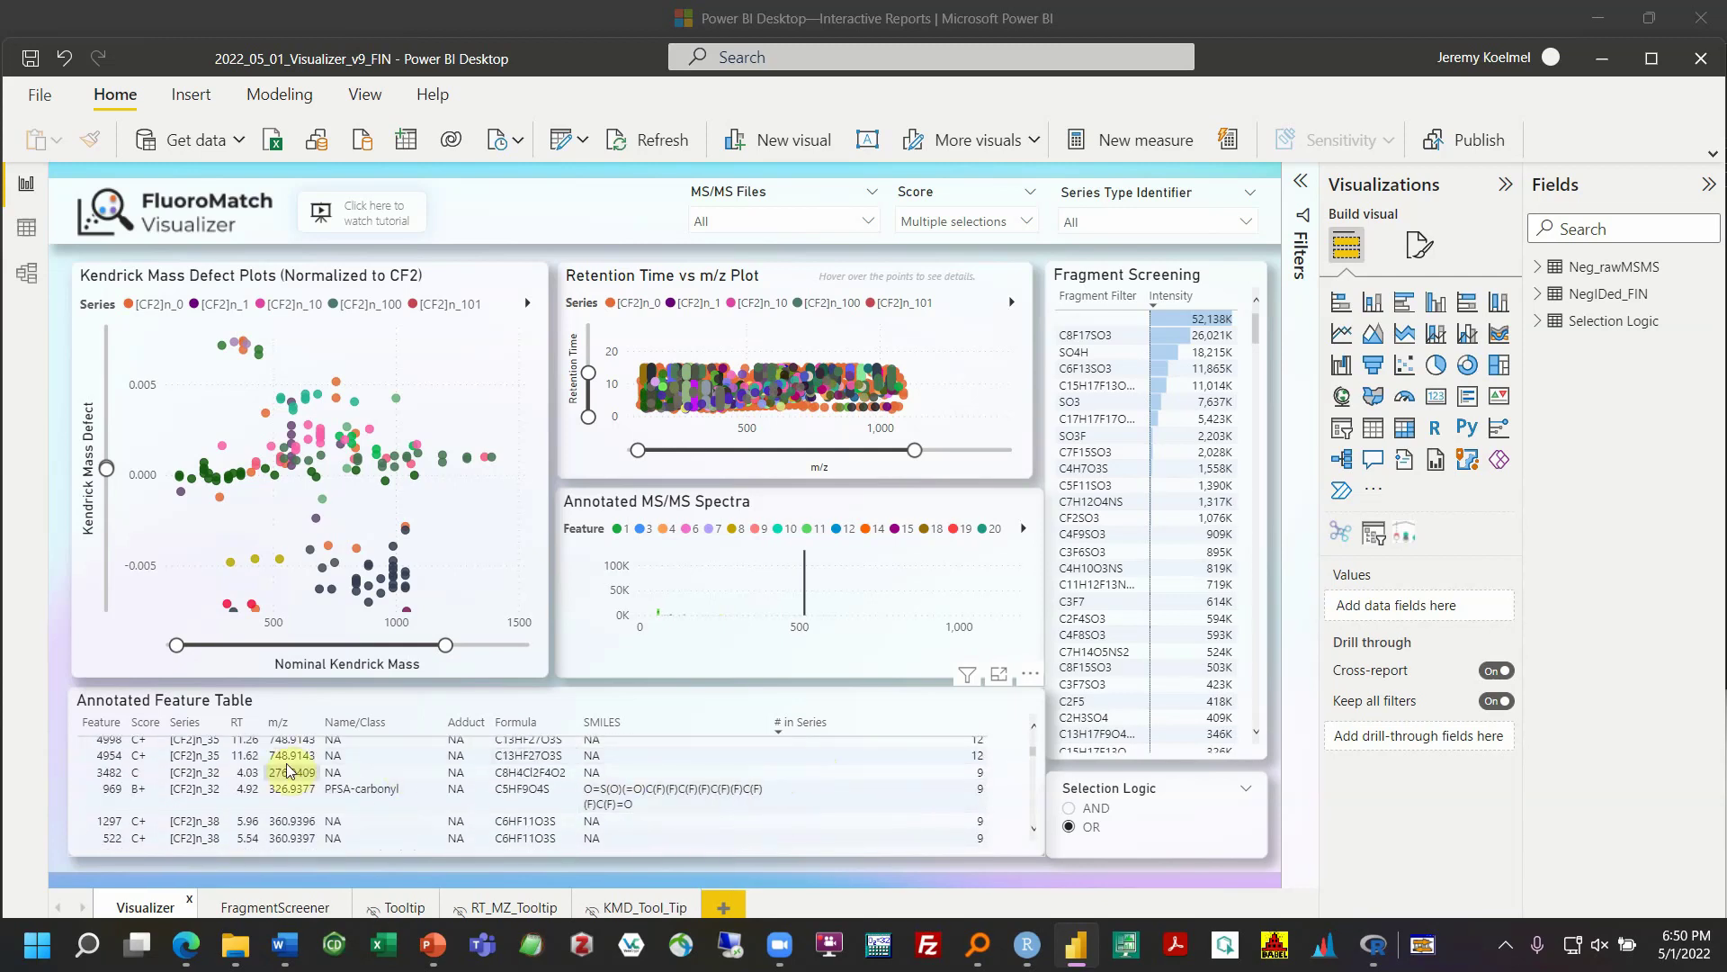
Check the details of feature 969 in series [CF2]n_32, select it, and examine its annotated MS/MS fragments
mouse_move(189, 788)
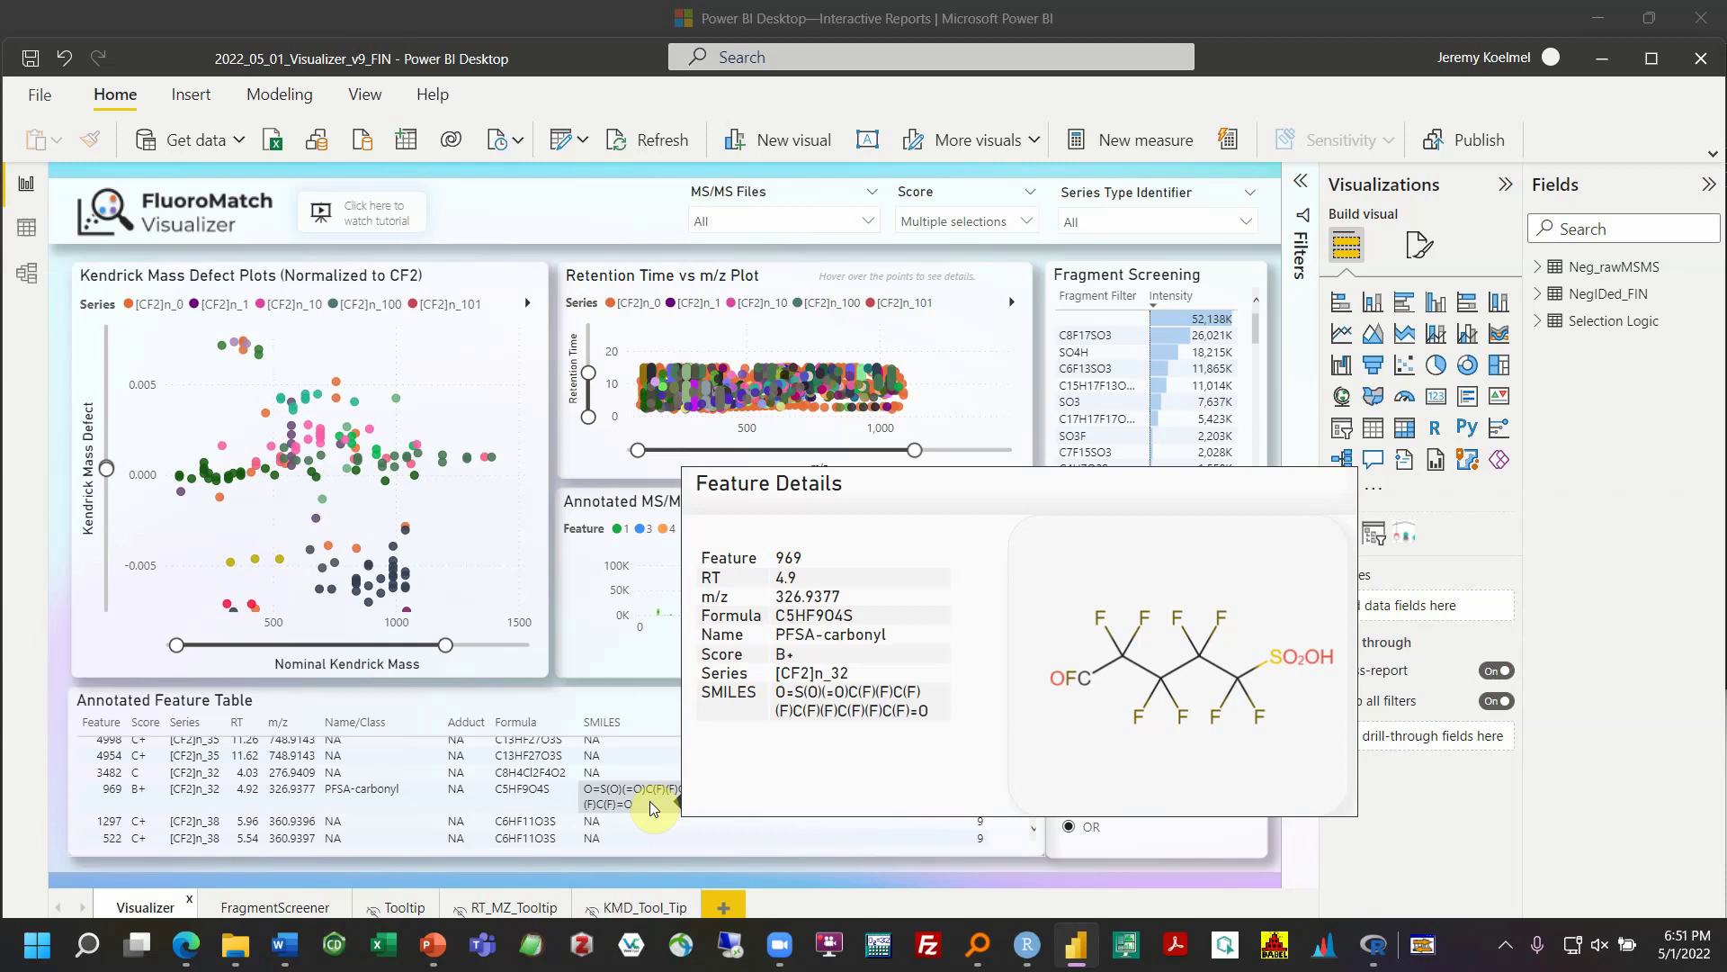
scroll(649, 801, "down", 1)
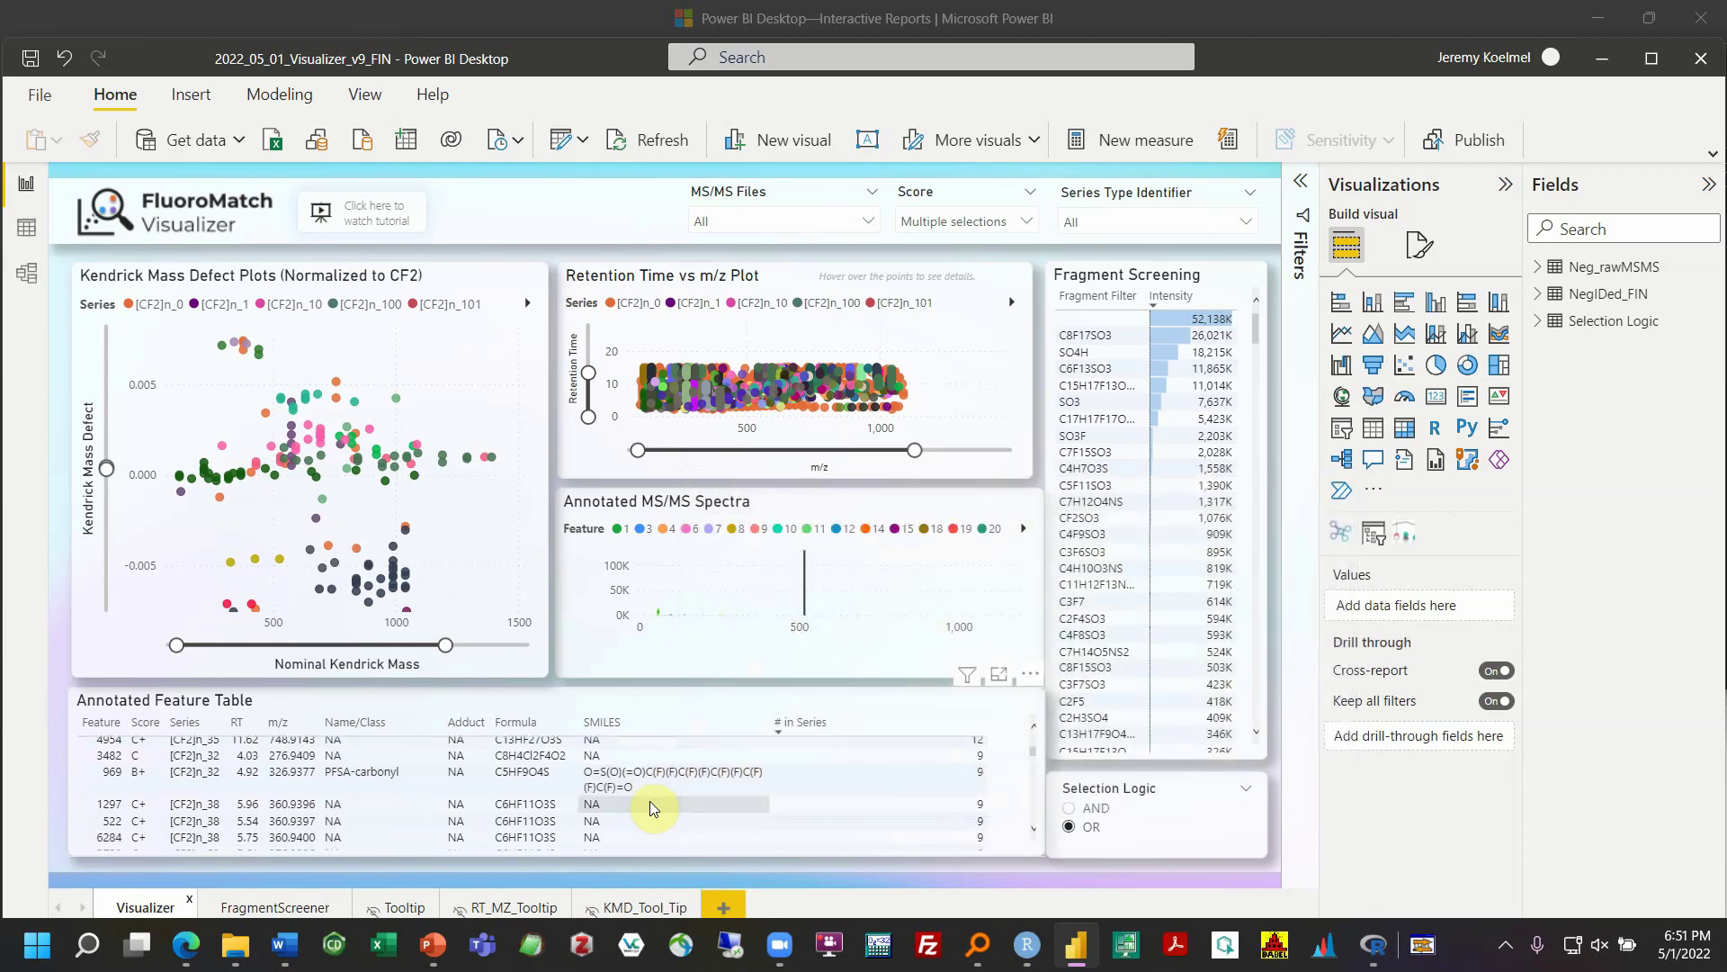
scroll(650, 800, "up", 1)
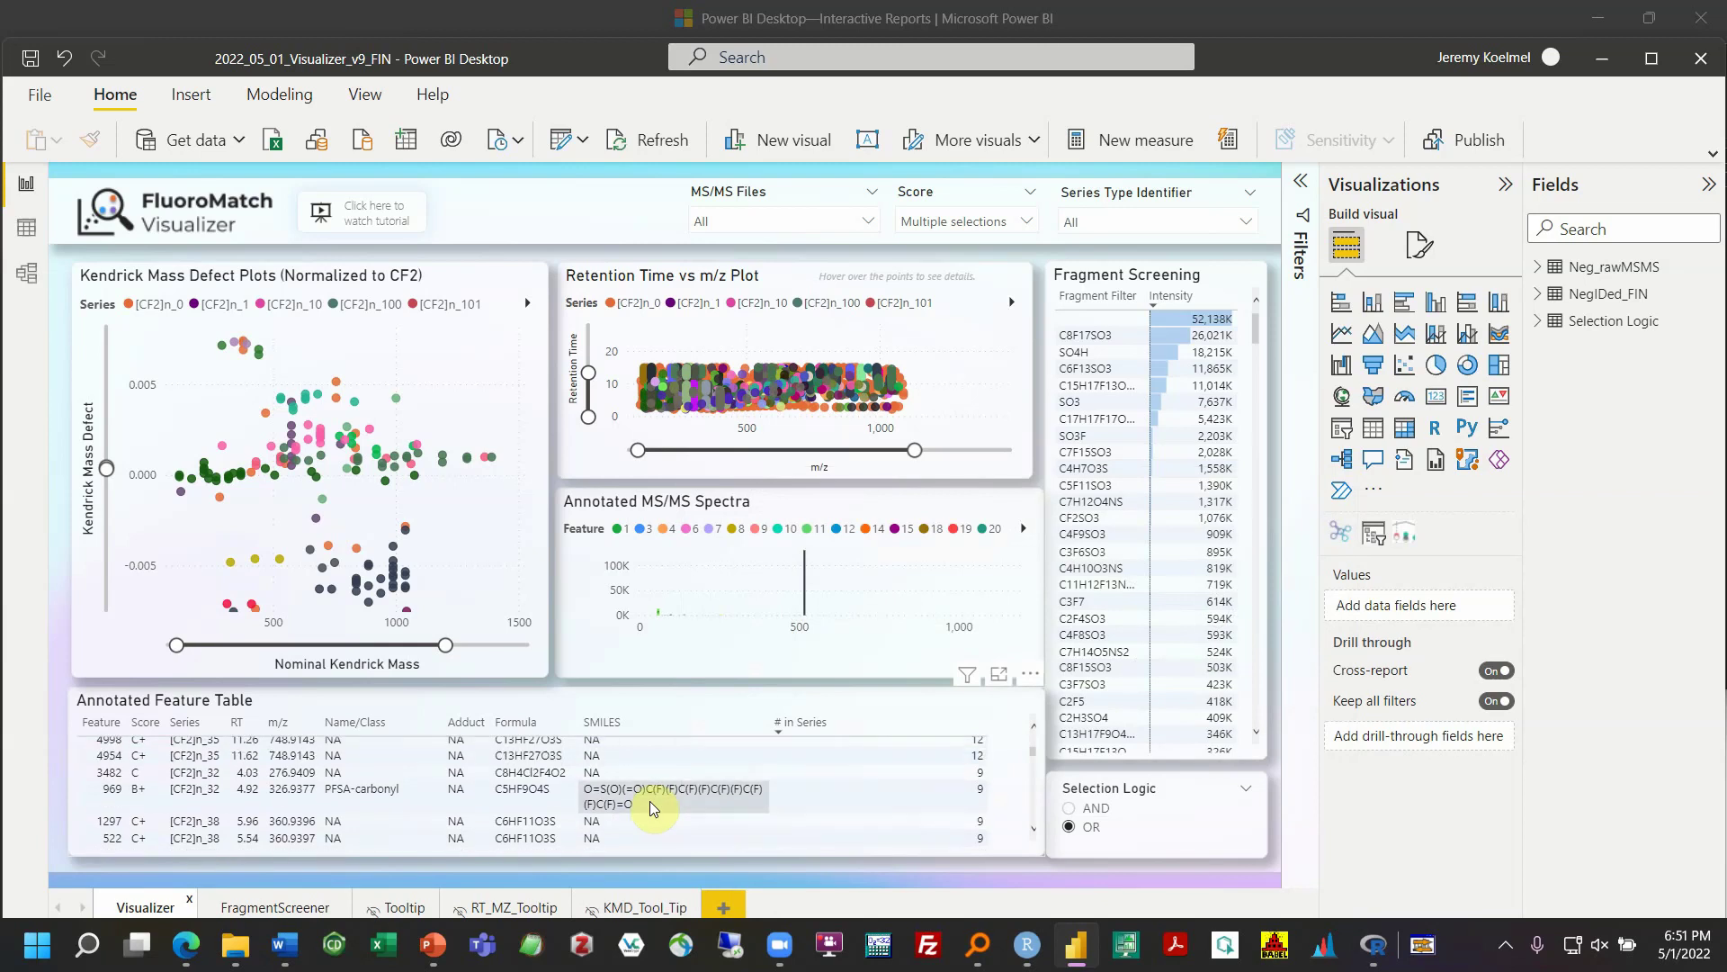
mouse_move(337, 792)
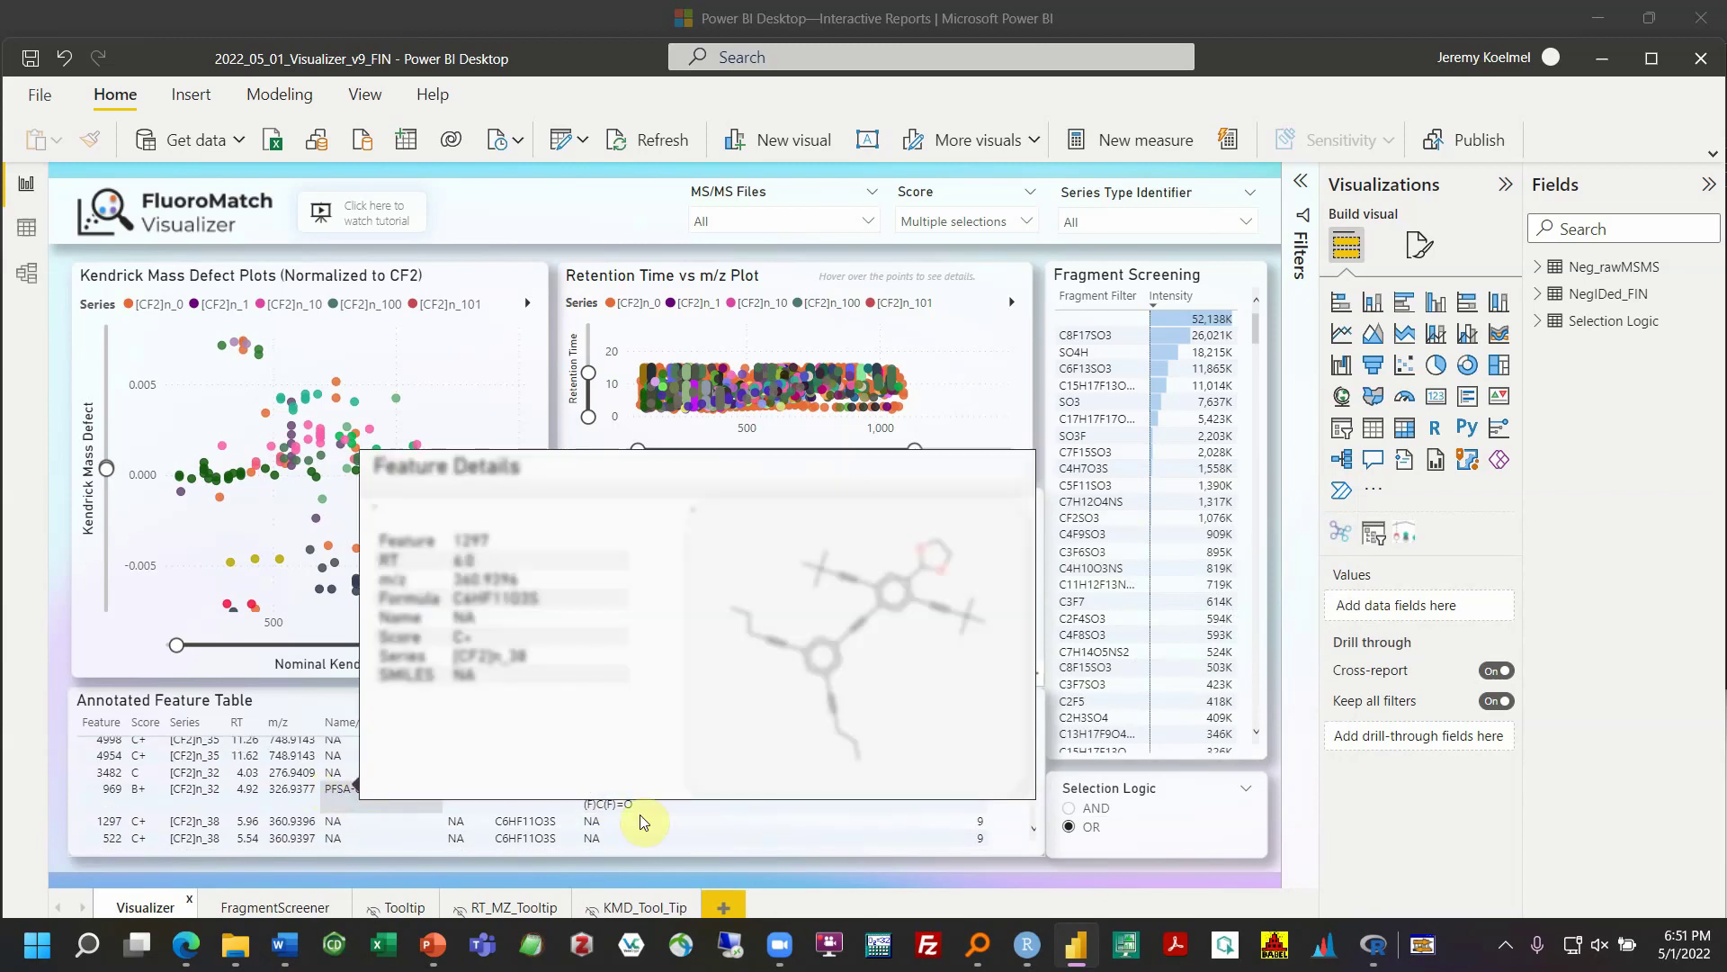
left_click(199, 797)
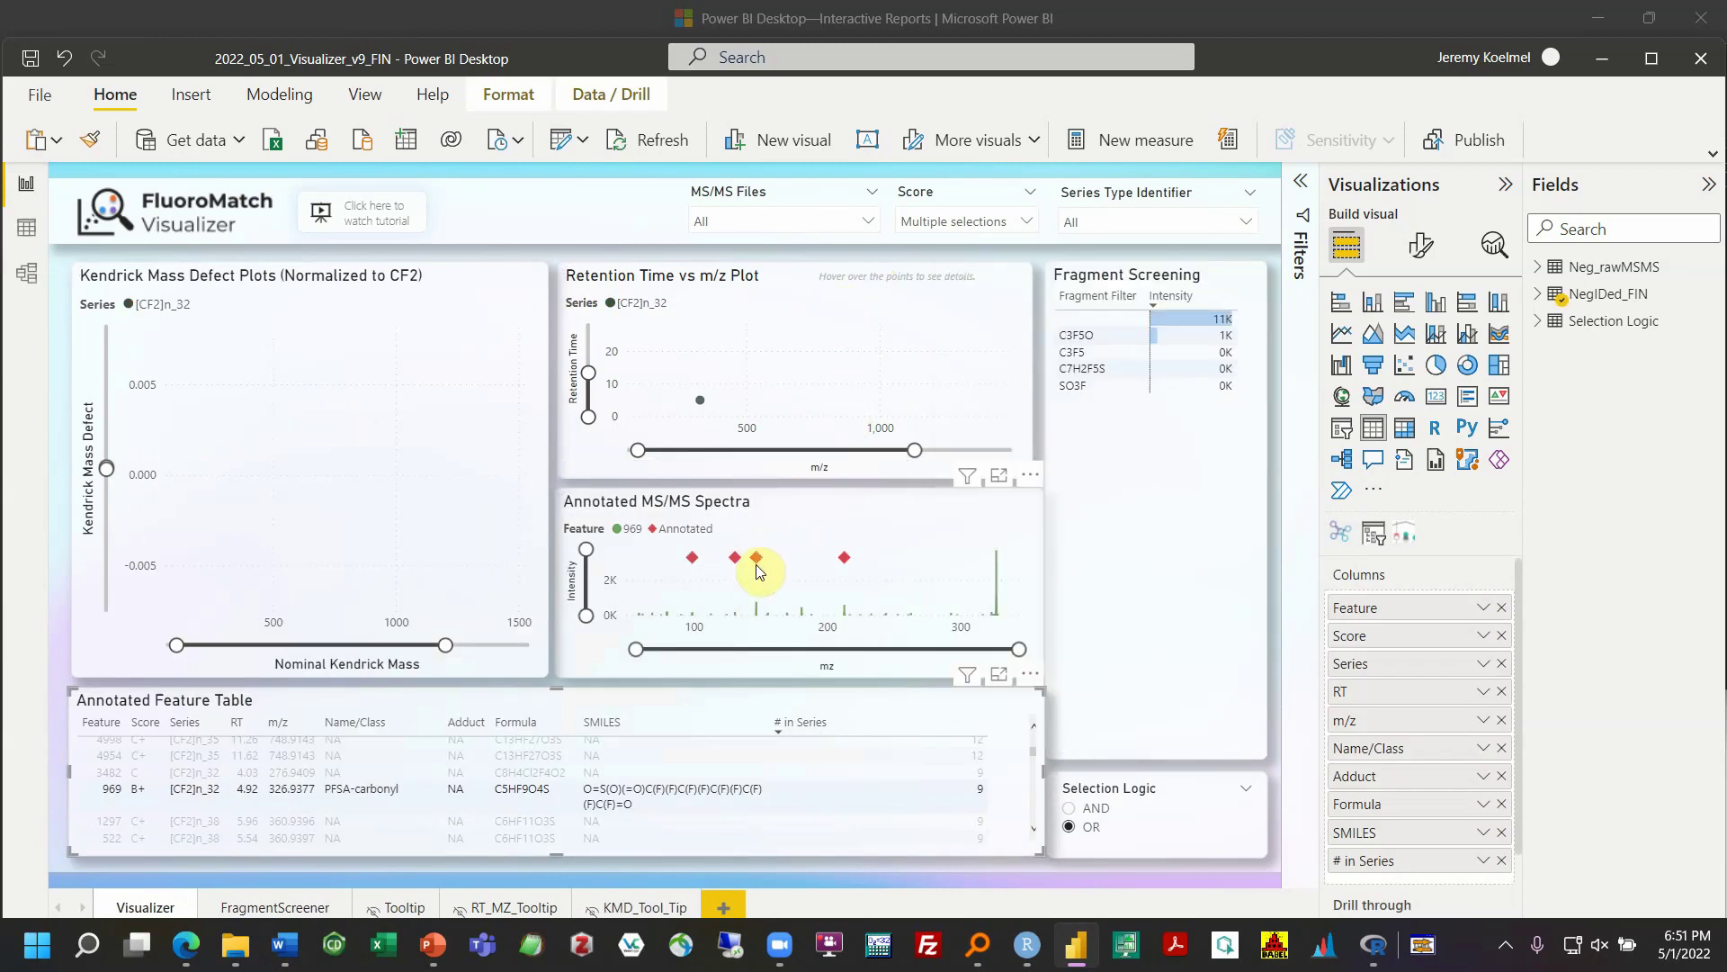
mouse_move(756, 564)
Filter the Series Type Identifier to [CF2]n_32
left_click(1144, 232)
type("51")
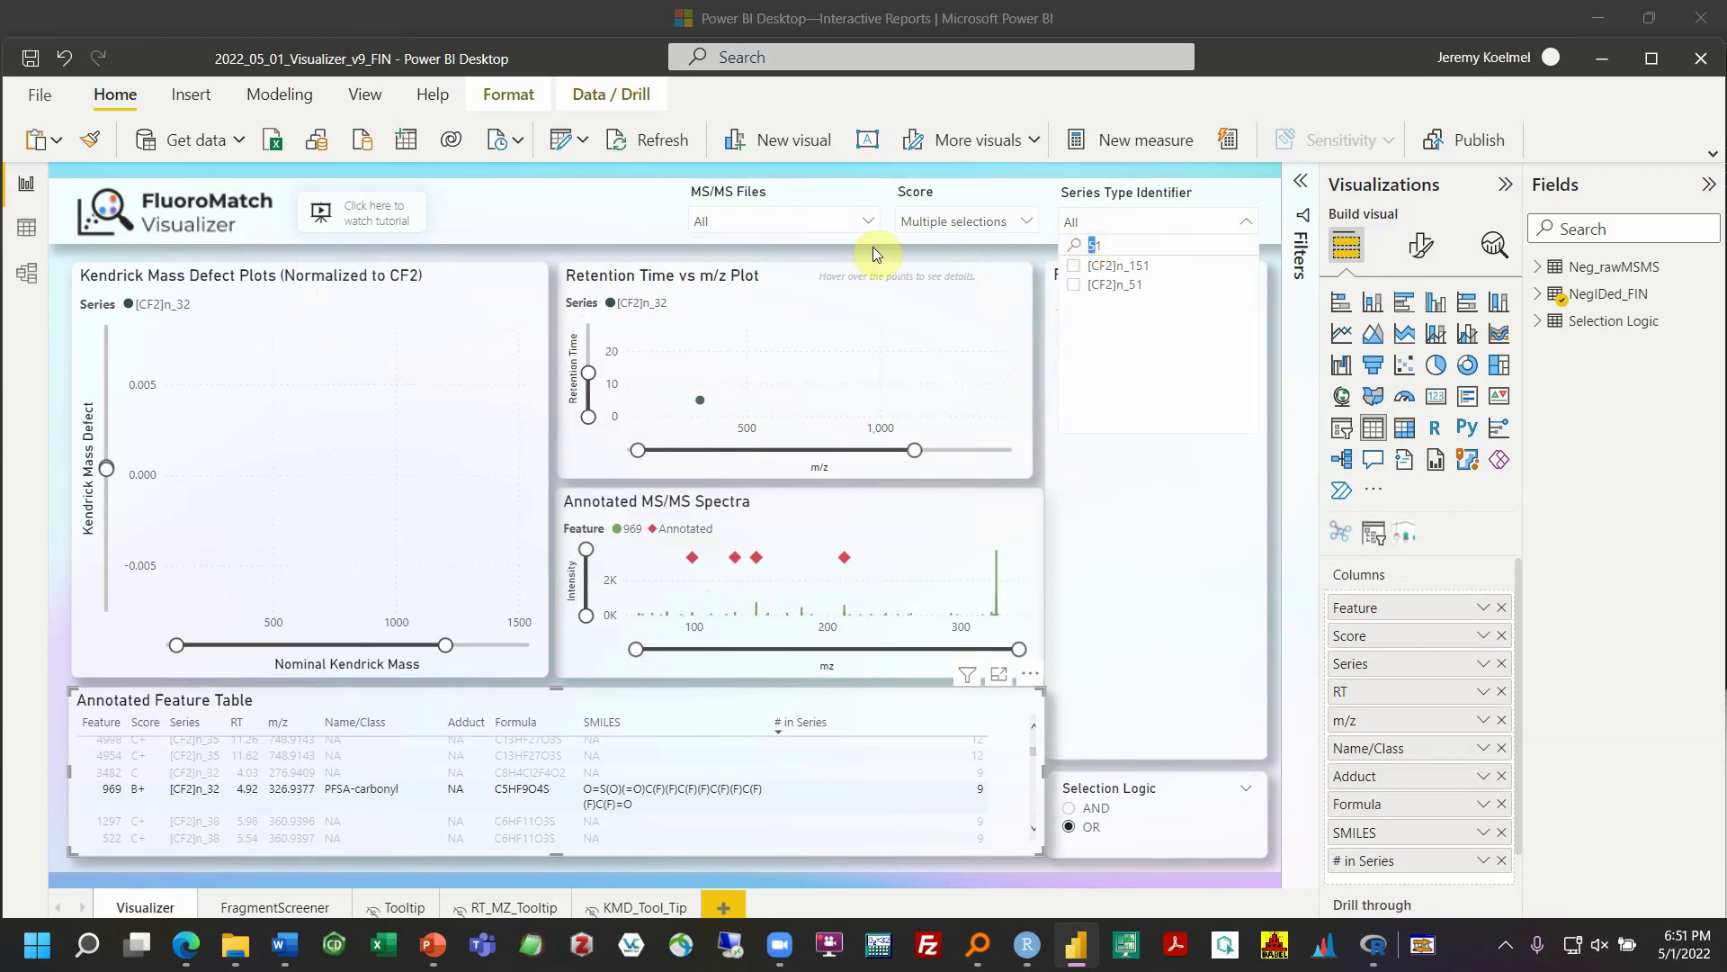
type("2")
key("BackSpace")
type("32")
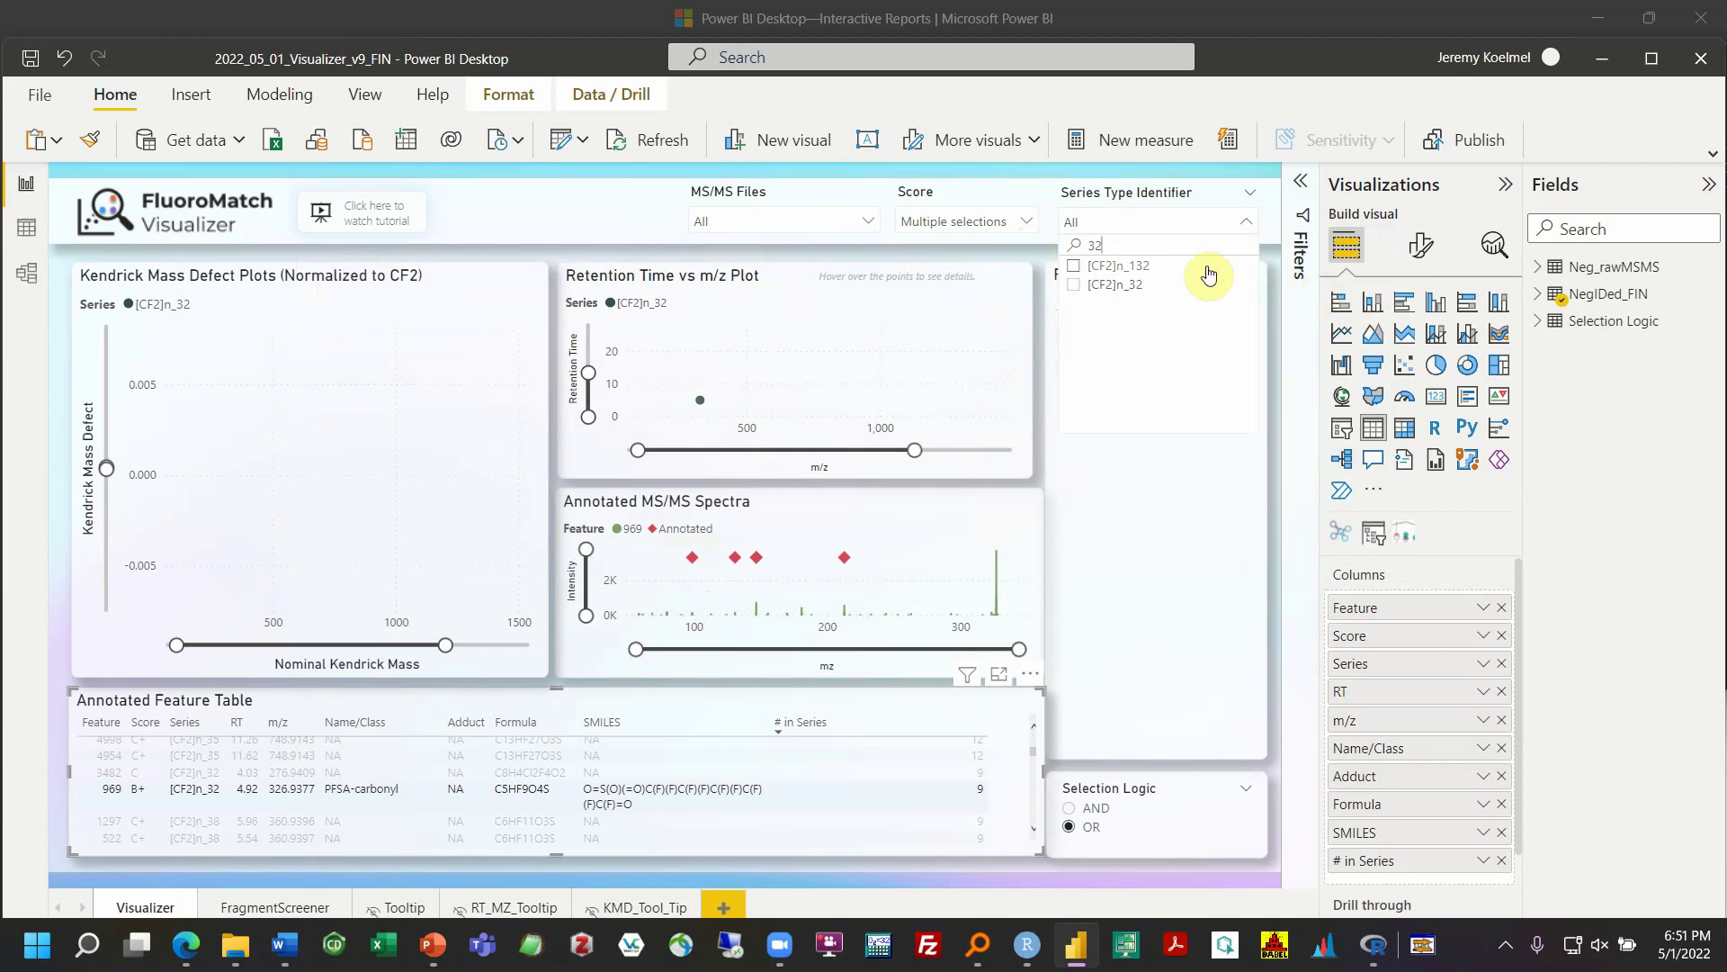
left_click(1080, 285)
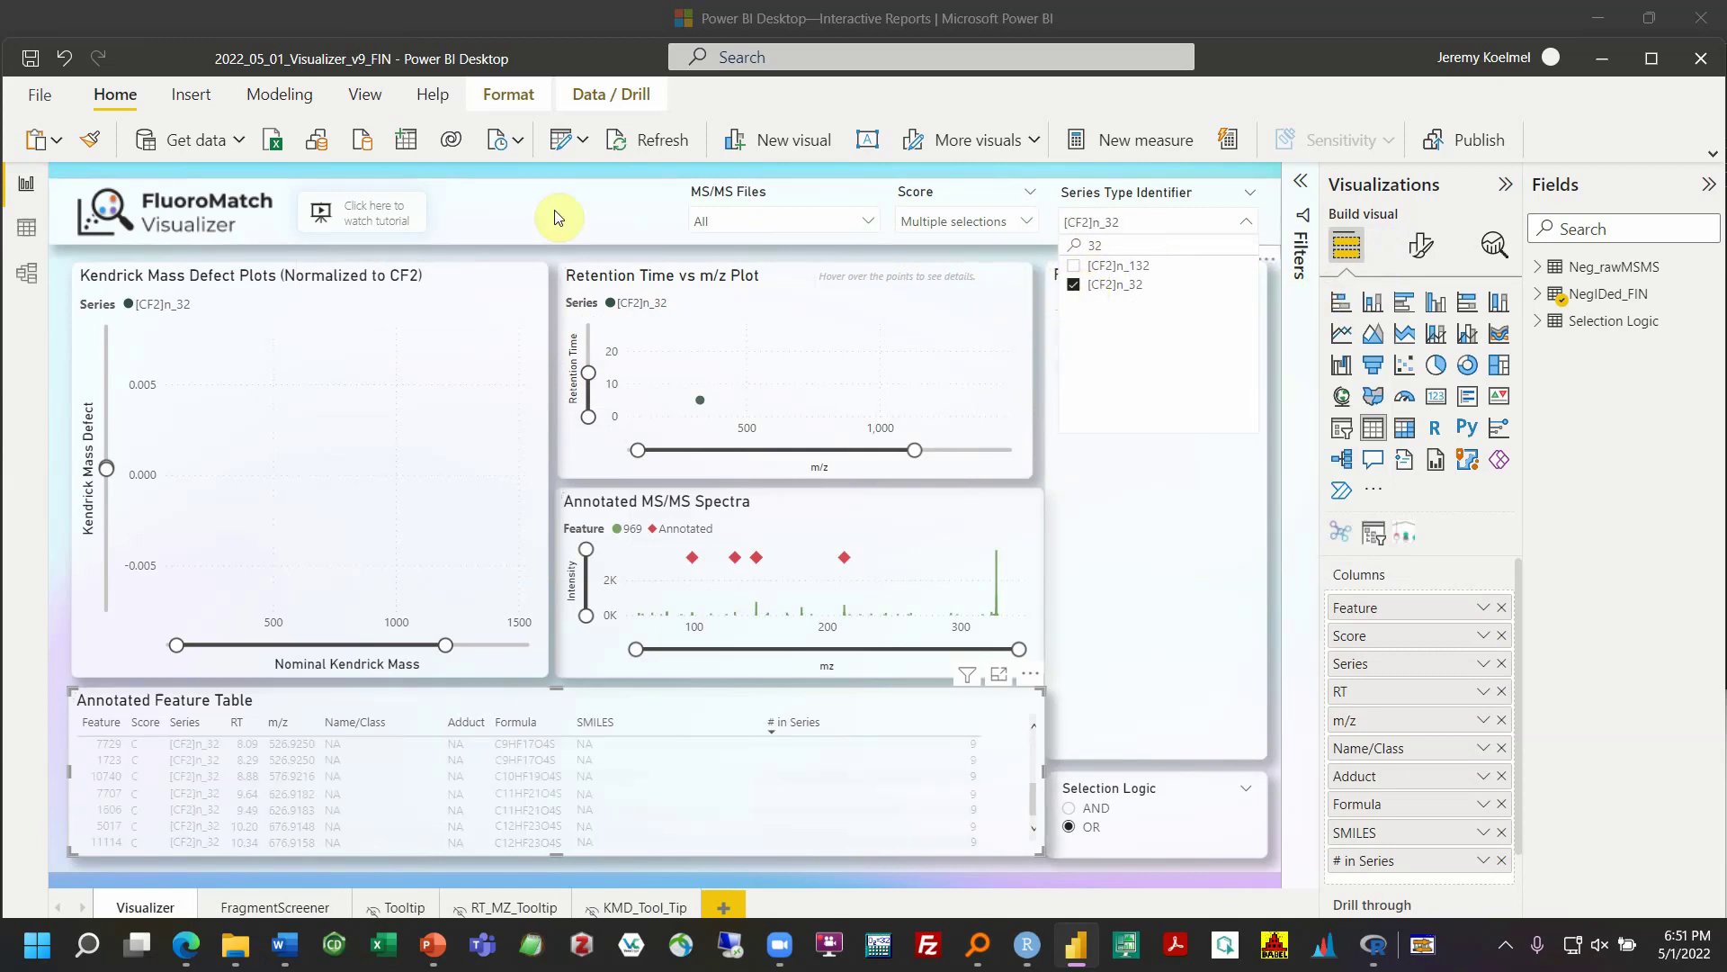
Clear the selection of feature 969 so the plots and tables cover the whole [CF2]n_32 series
left_click(596, 254)
left_click(542, 282)
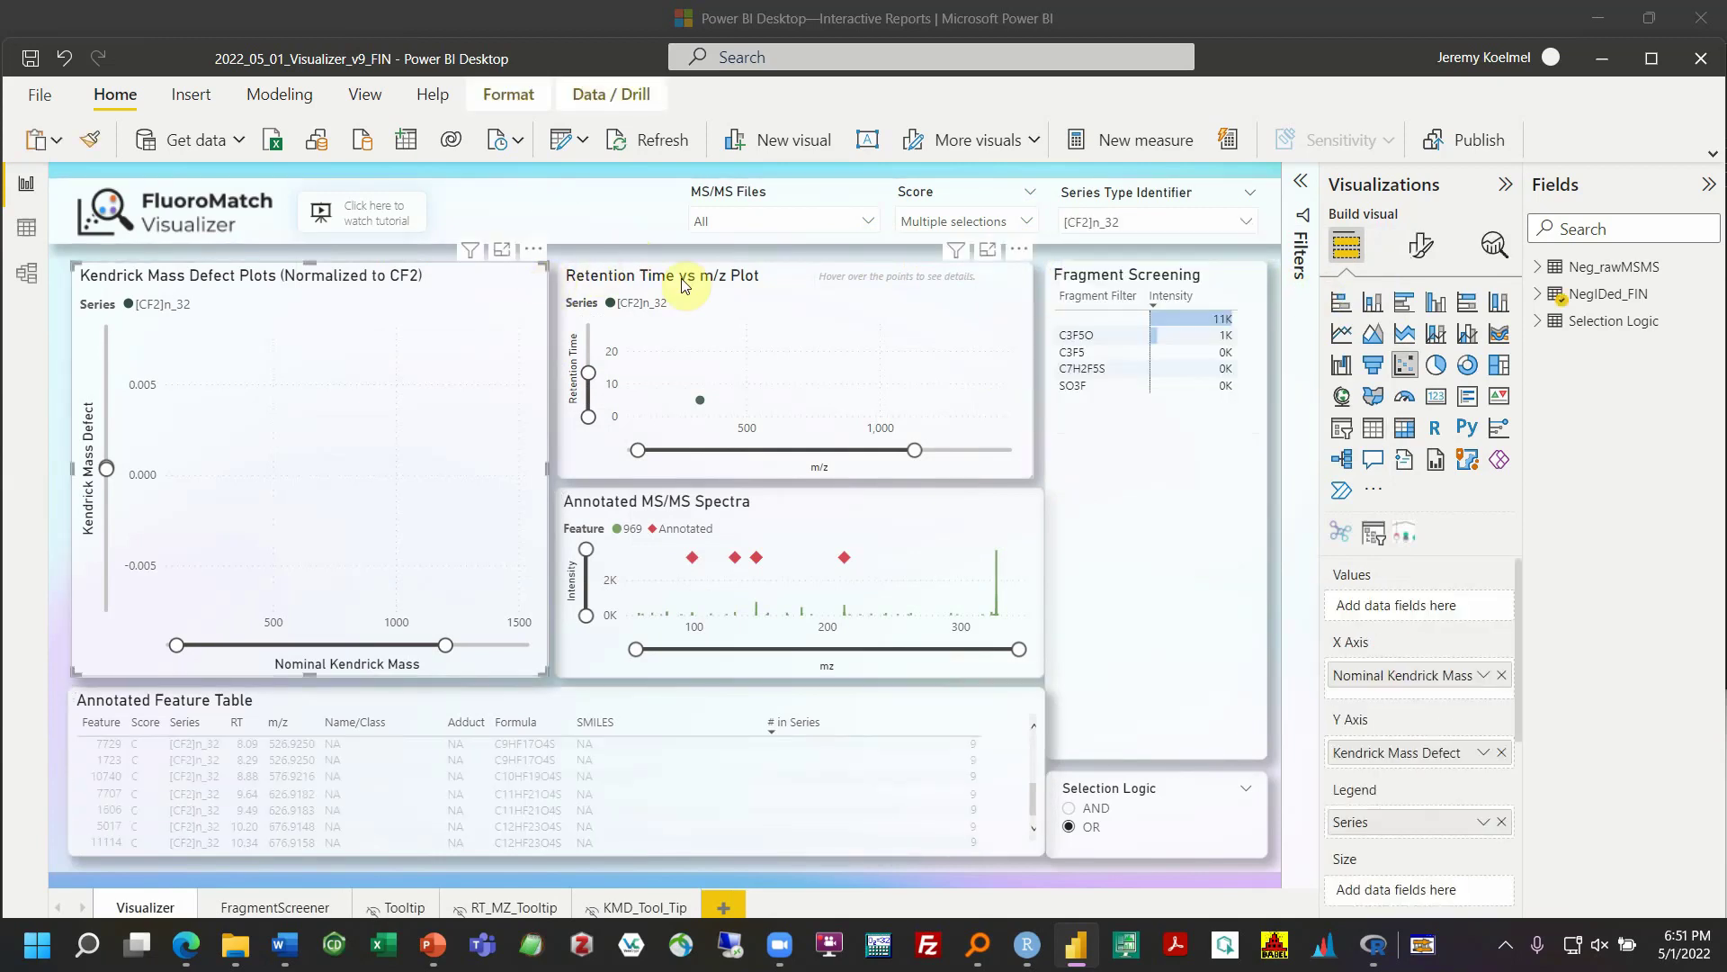
left_click(771, 290)
left_click(964, 504)
left_click(1123, 527)
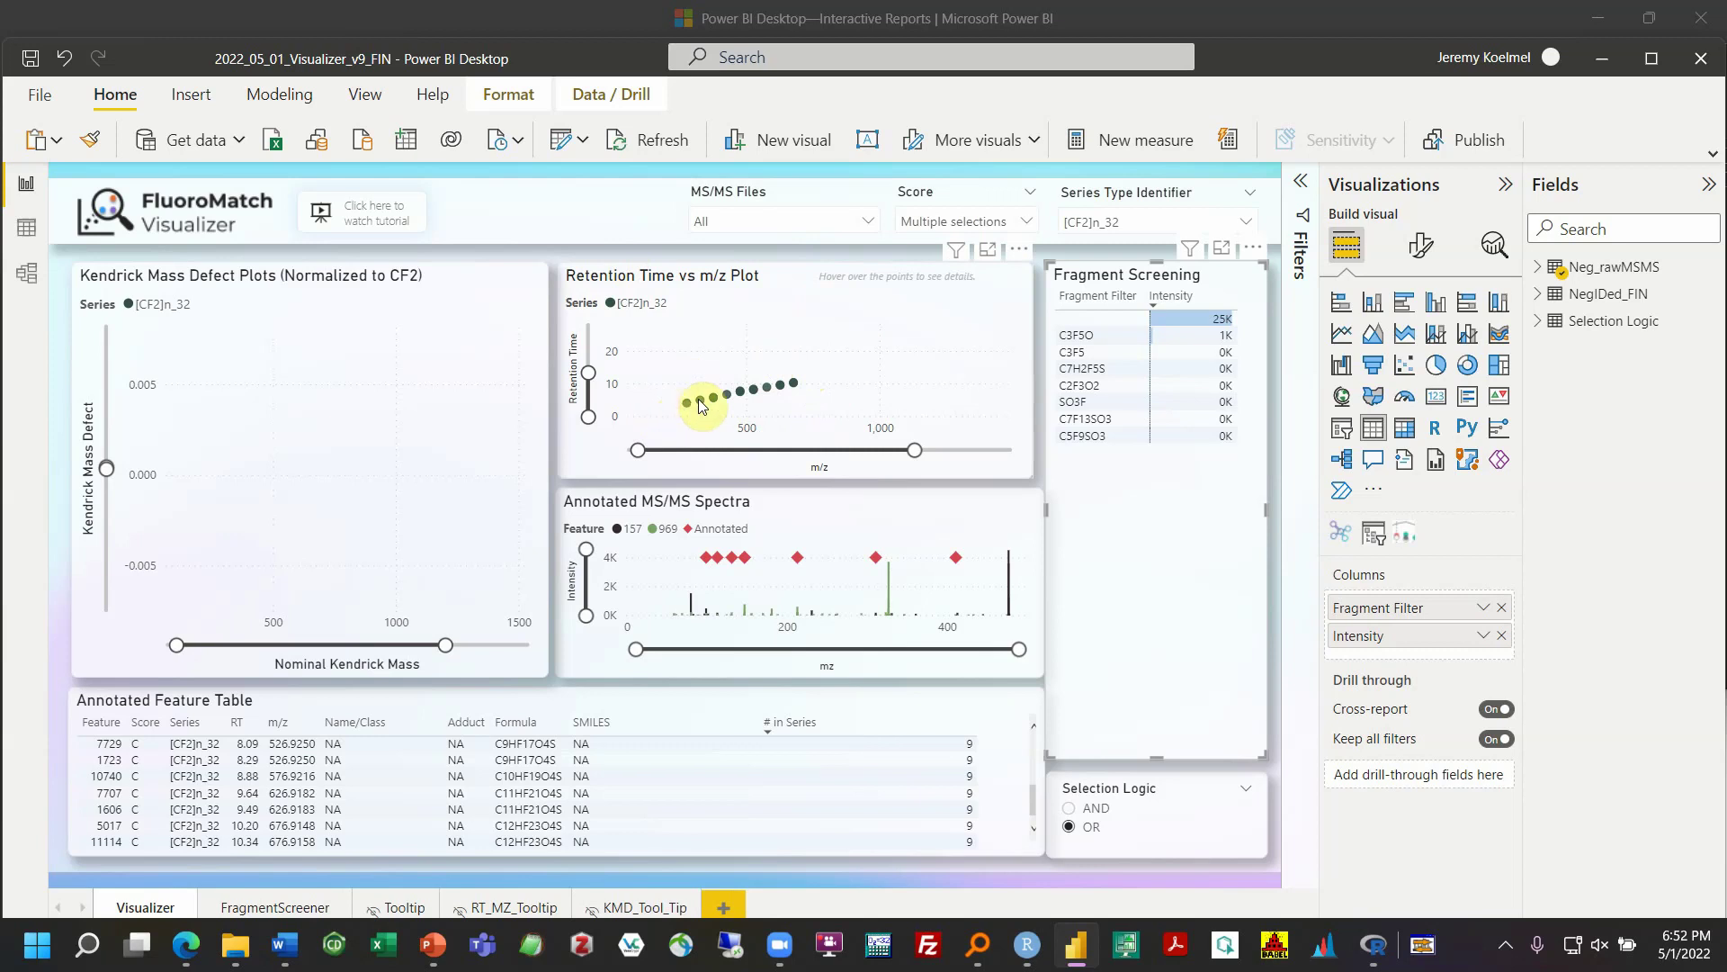
Narrow the retention time and m/z ranges of the Retention Time vs m/z plot around the [CF2]n_32 points
left_click_drag(588, 372, 586, 407)
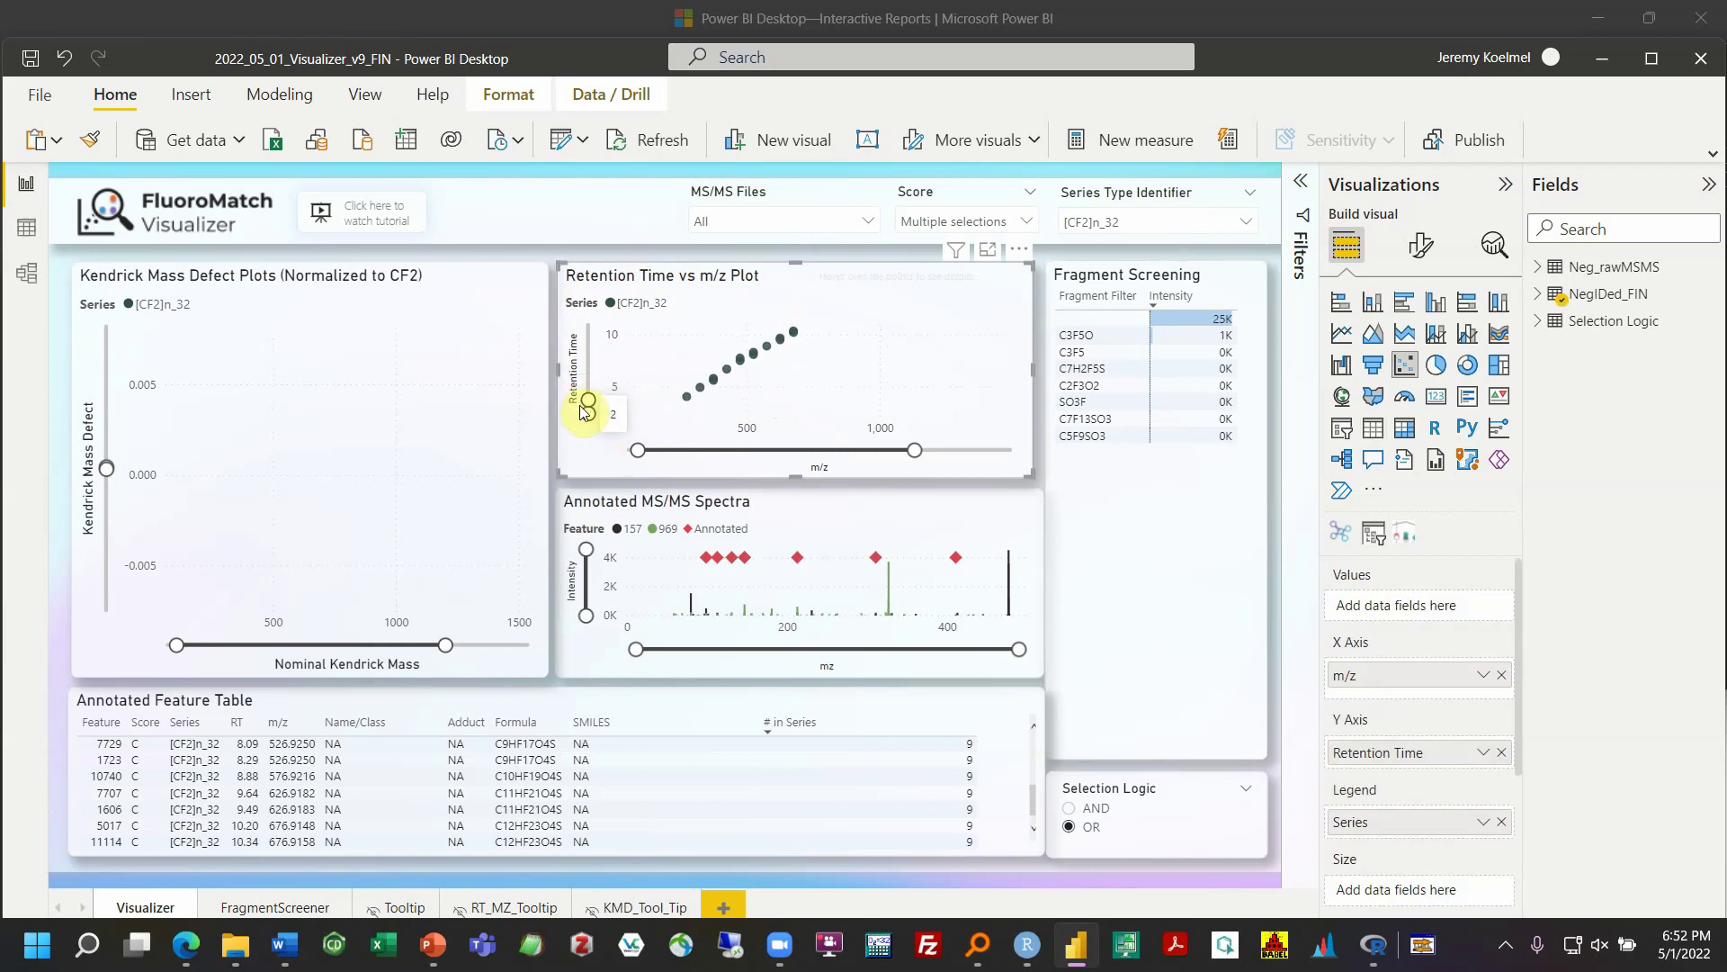
left_click_drag(914, 449, 805, 462)
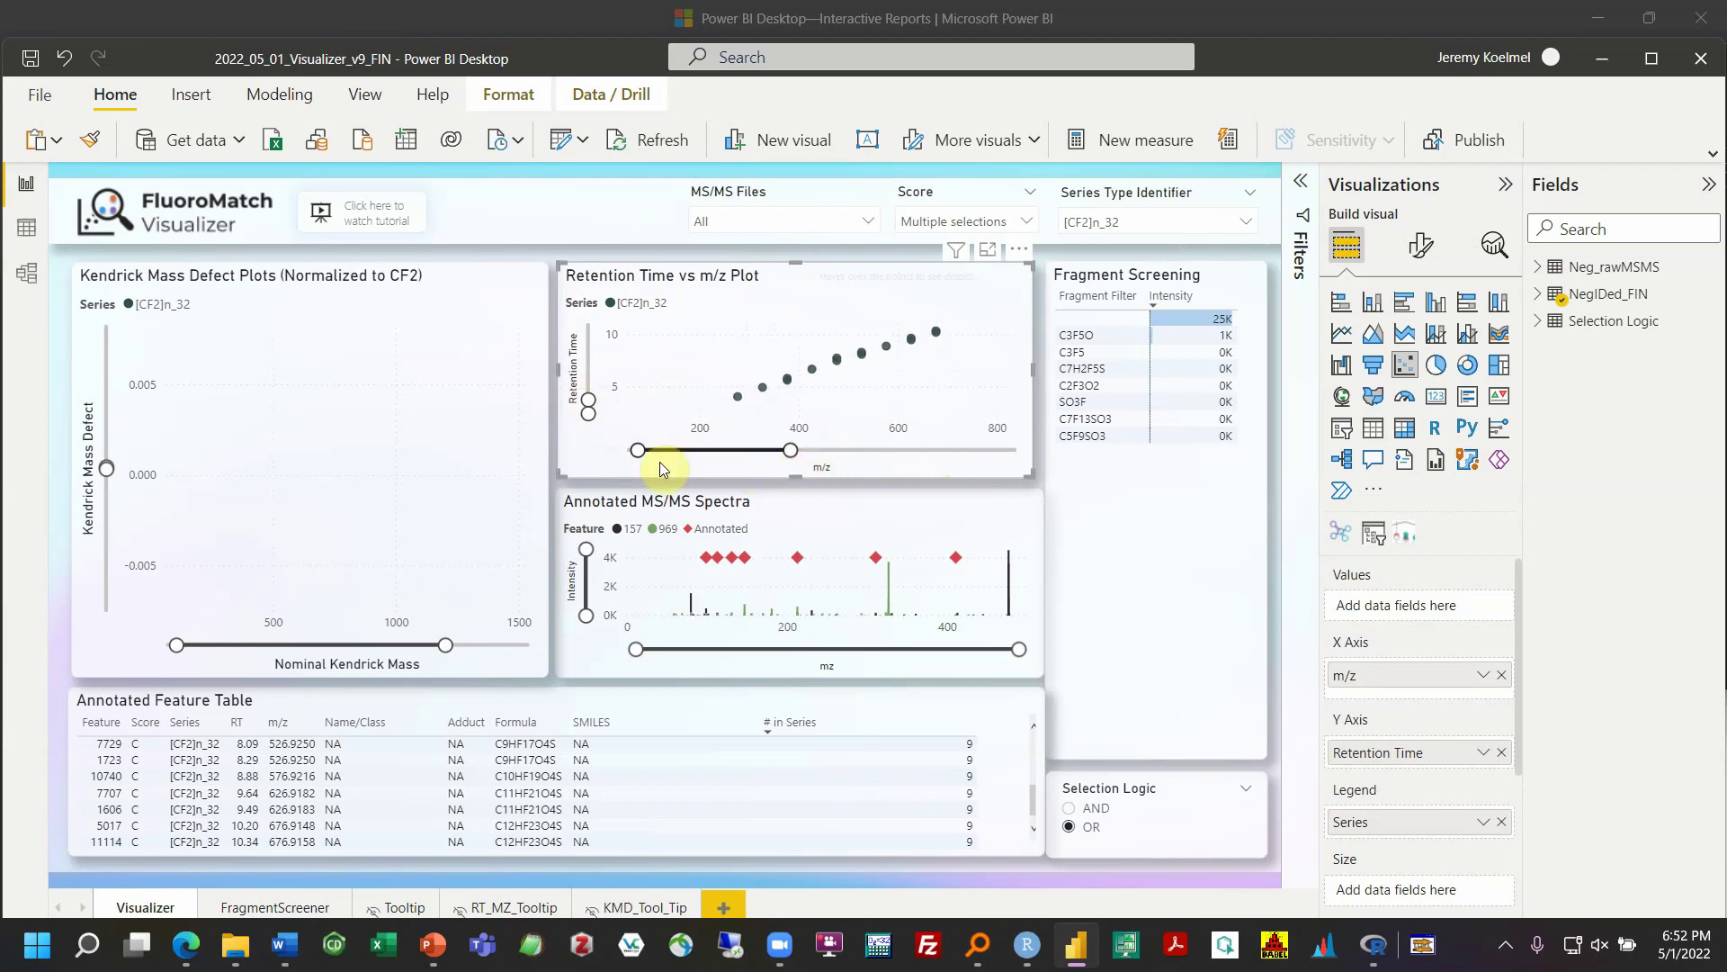
left_click_drag(638, 460, 676, 455)
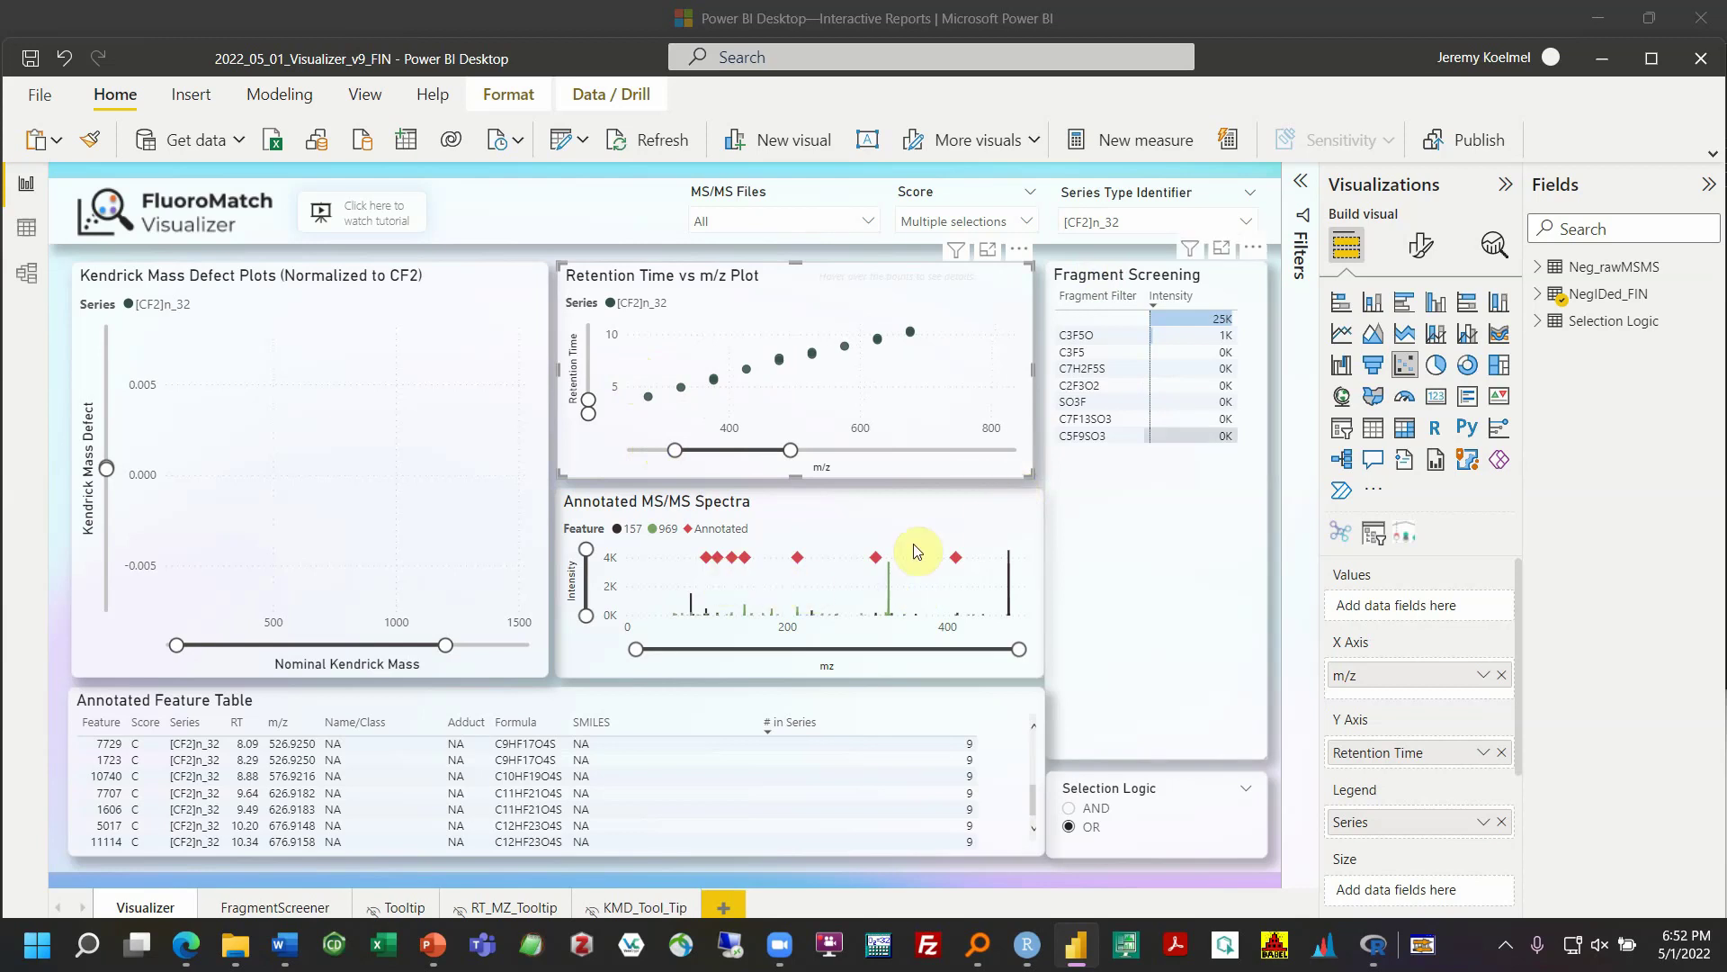
Check which [CF2]n_32 features contain the fragments C3F5O and C2F3O2, and clear the fragment selection
left_click(1104, 342)
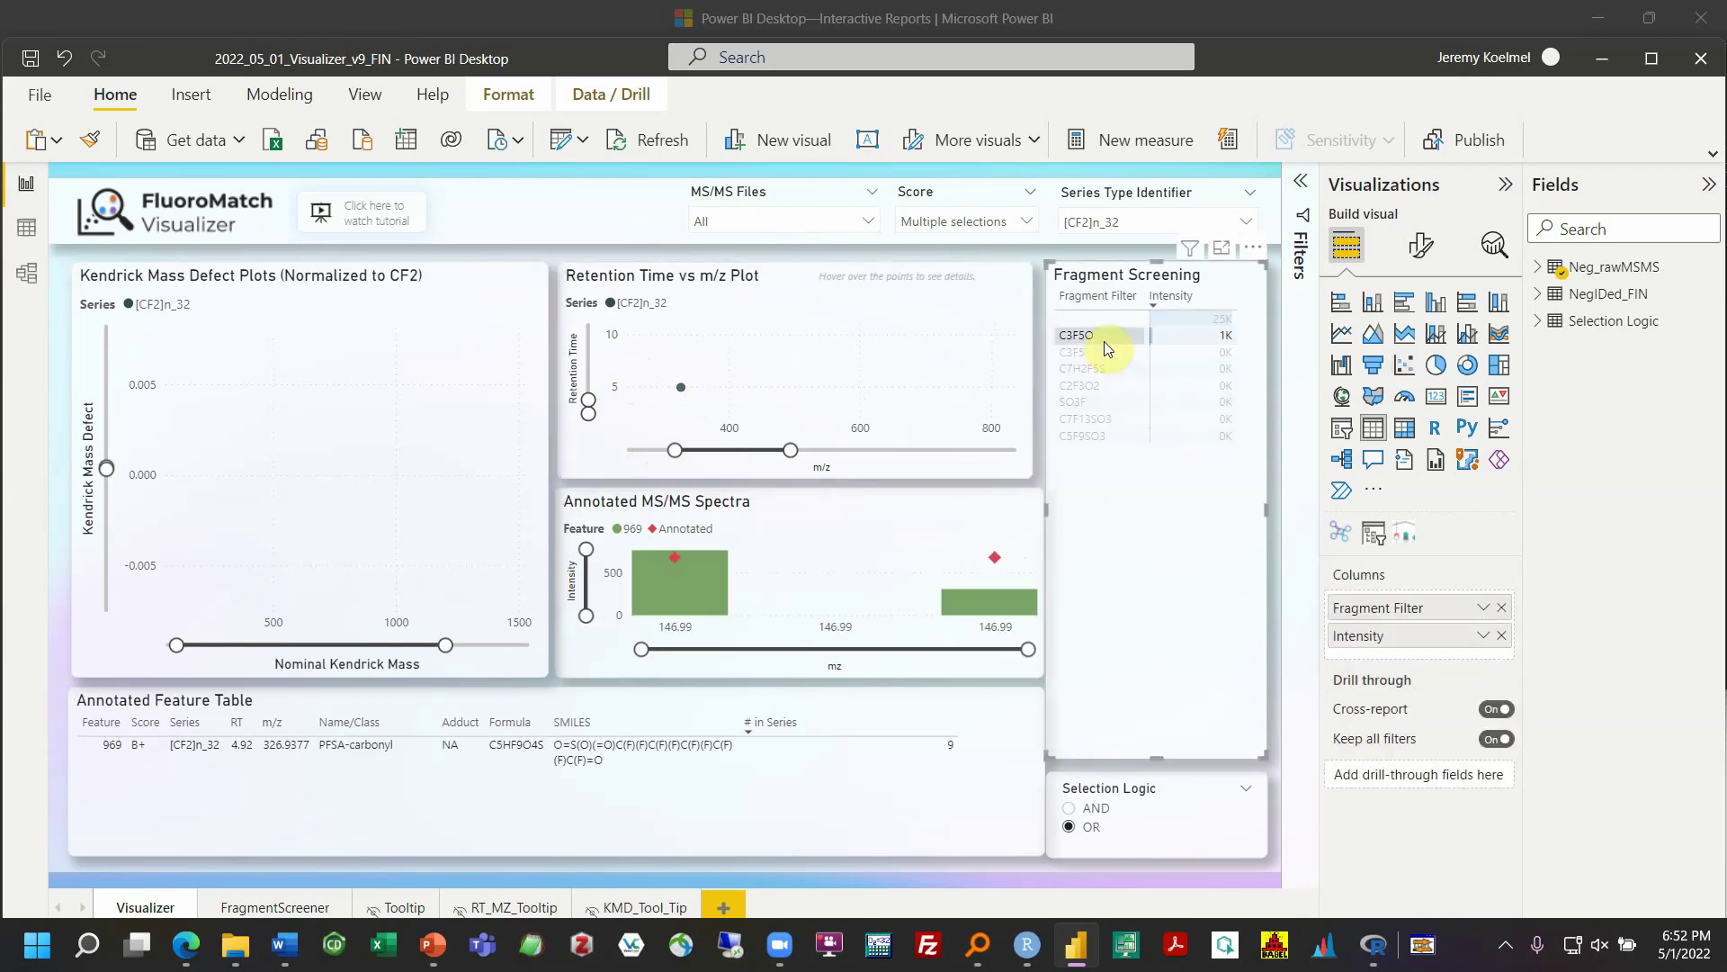
left_click(1110, 387)
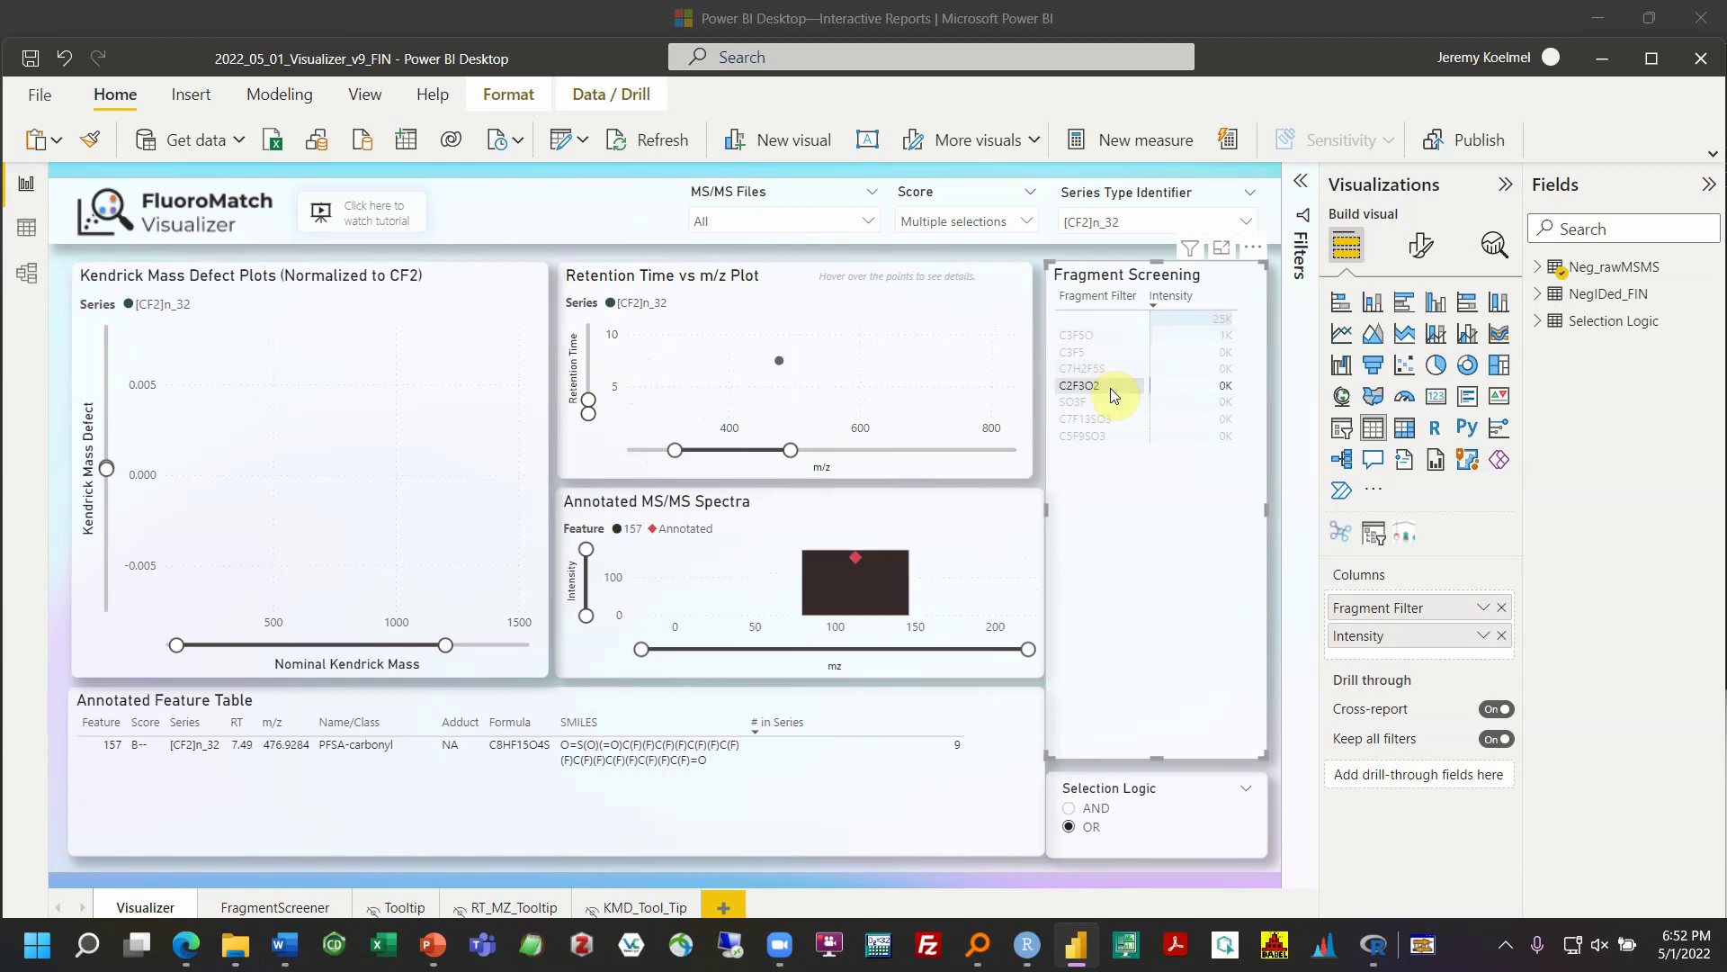
left_click(1110, 331)
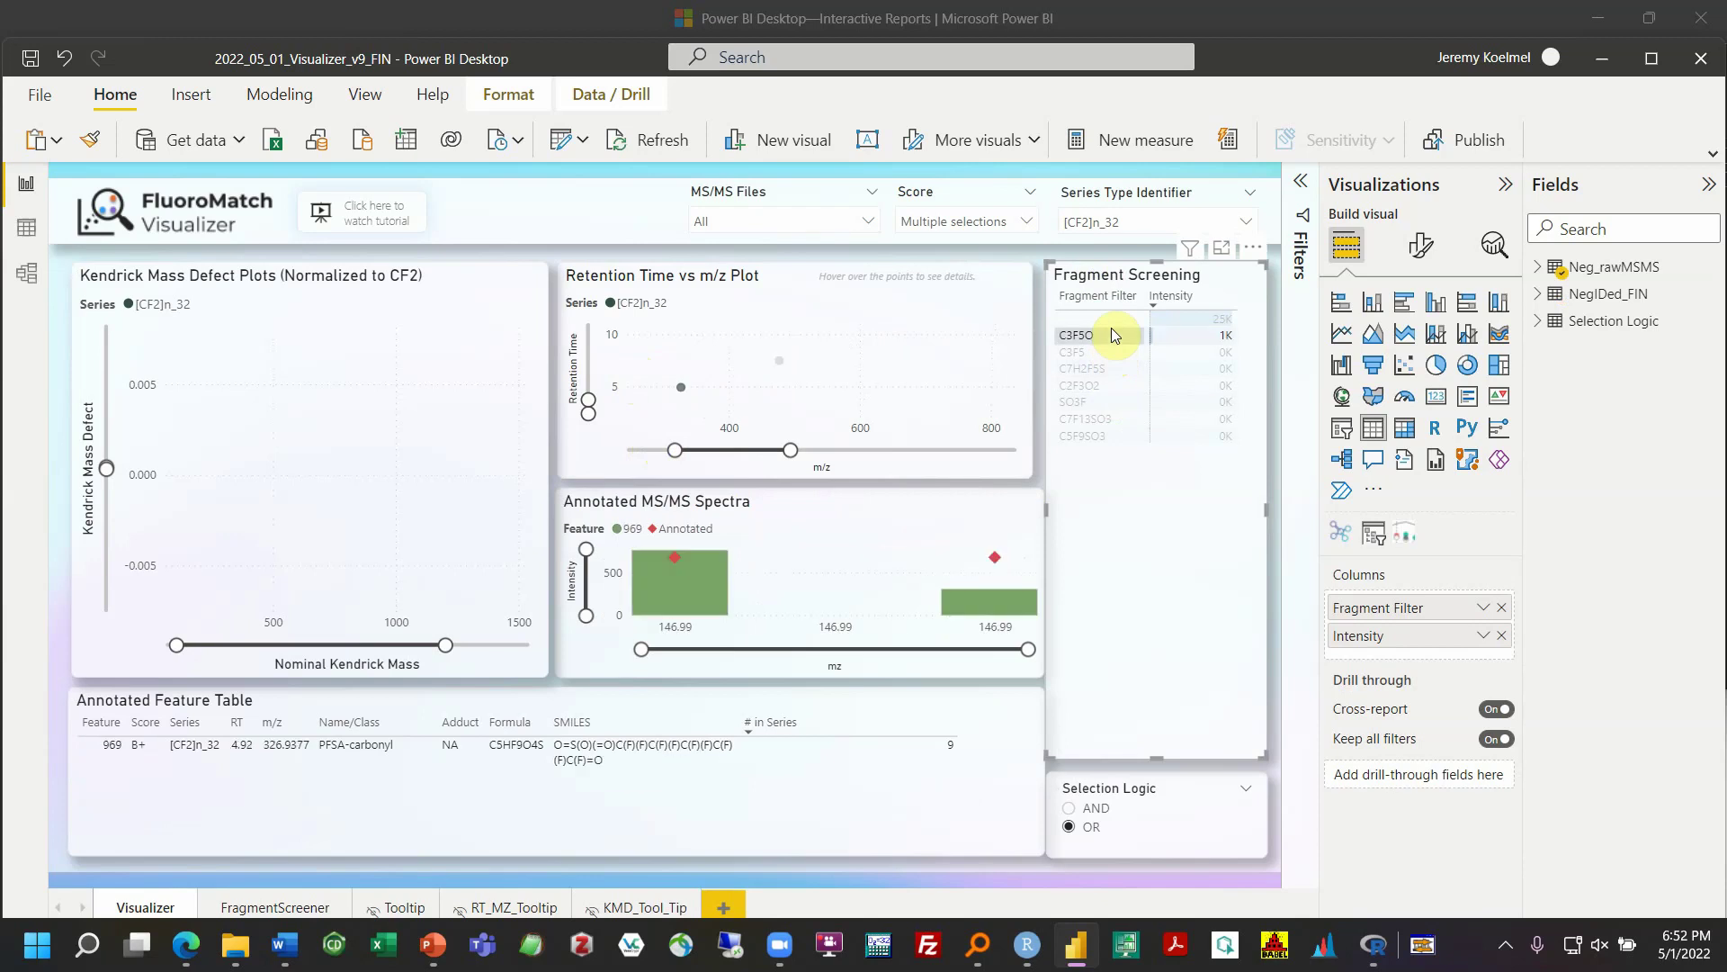
left_click(1160, 504)
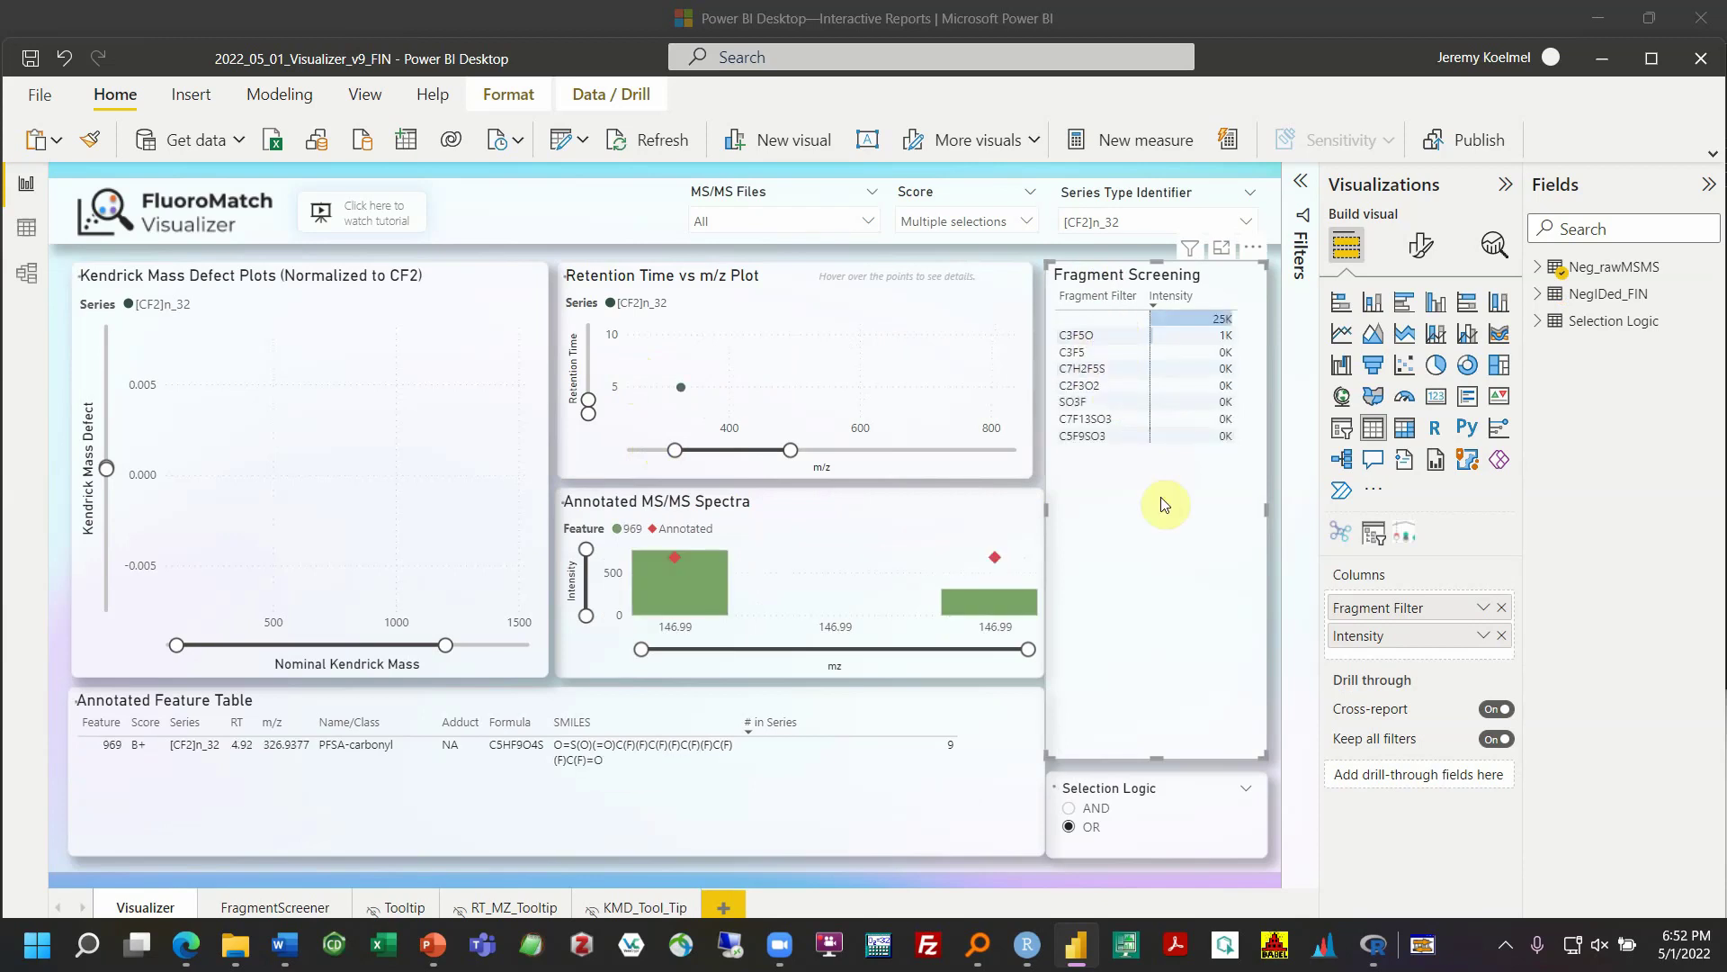
Check individual [CF2]n_32 points in the Retention Time vs m/z plot and examine the annotated MS/MS fragments of feature 157
left_click(715, 381)
left_click(747, 368)
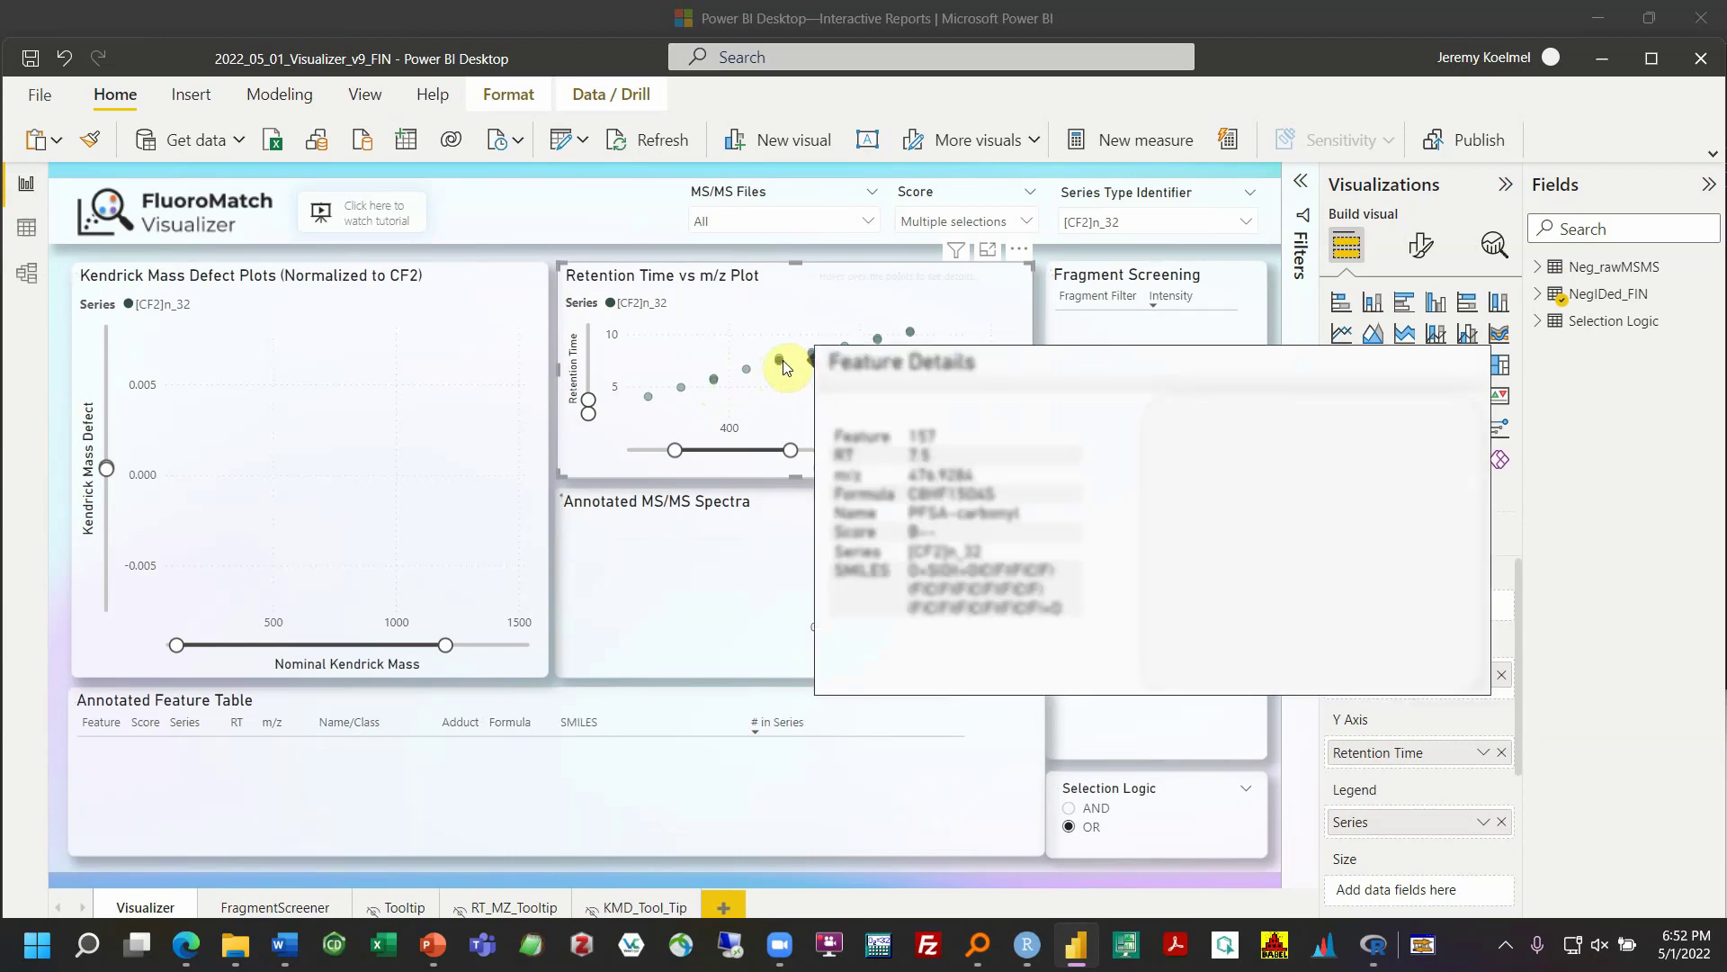
left_click(813, 357)
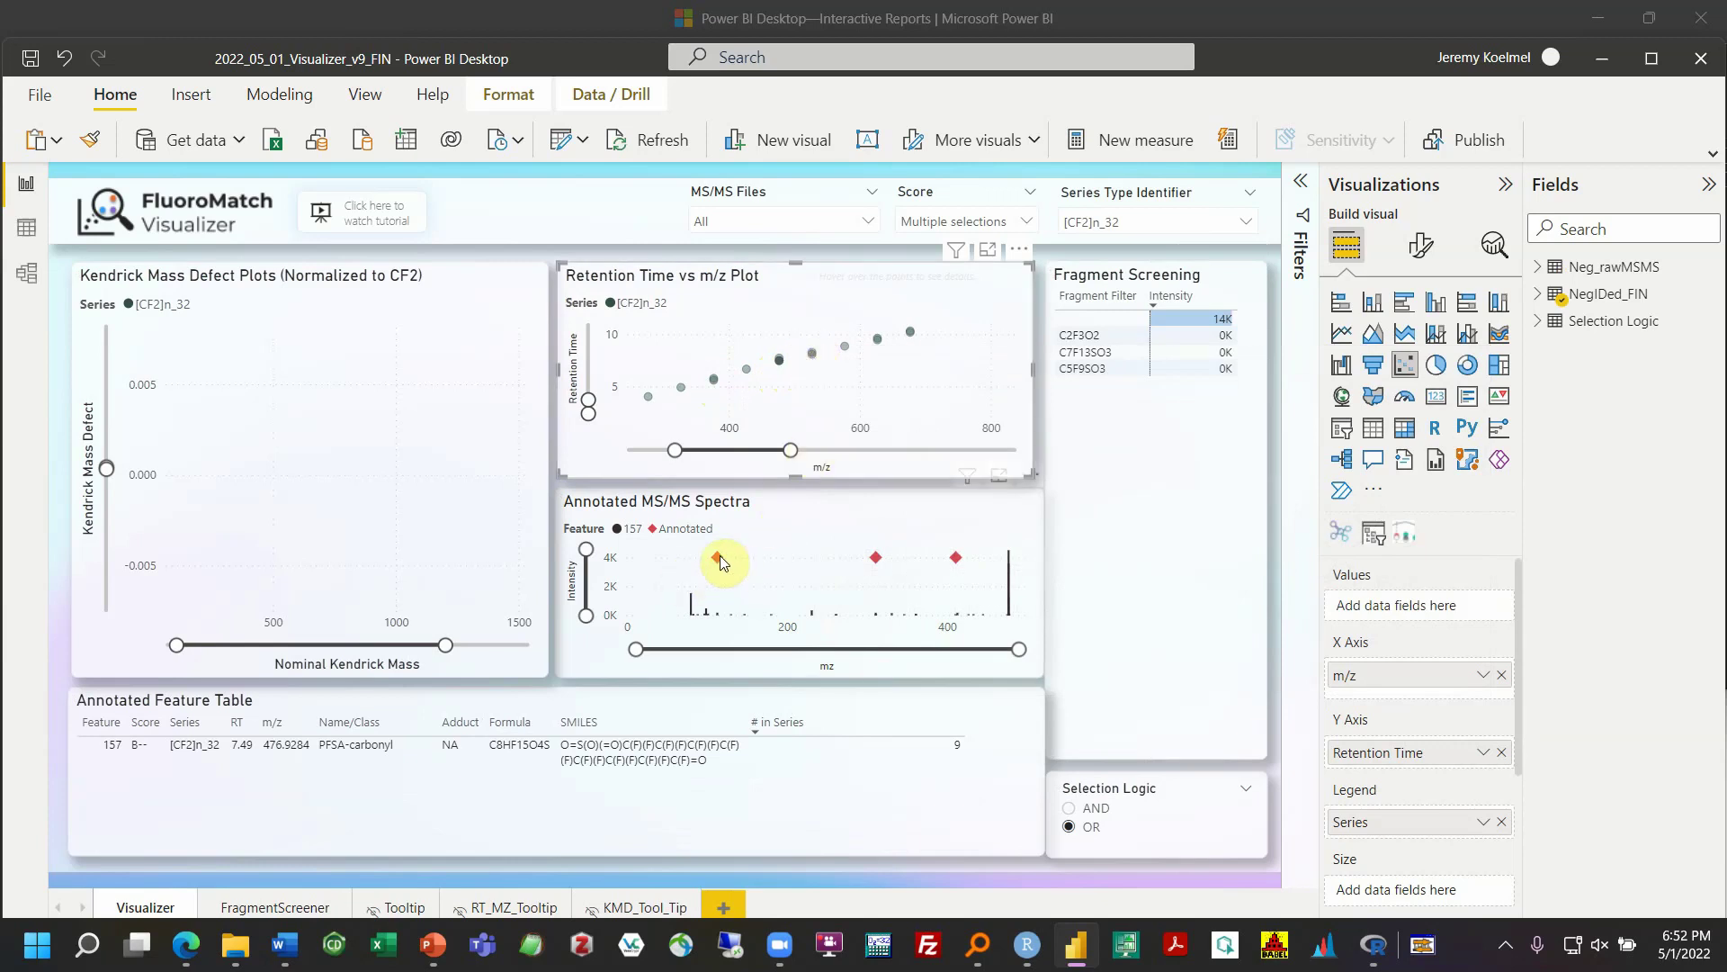
Examine the details of feature 157's MS/MS fragments and clear the point selection
mouse_move(719, 558)
mouse_move(630, 758)
mouse_move(693, 605)
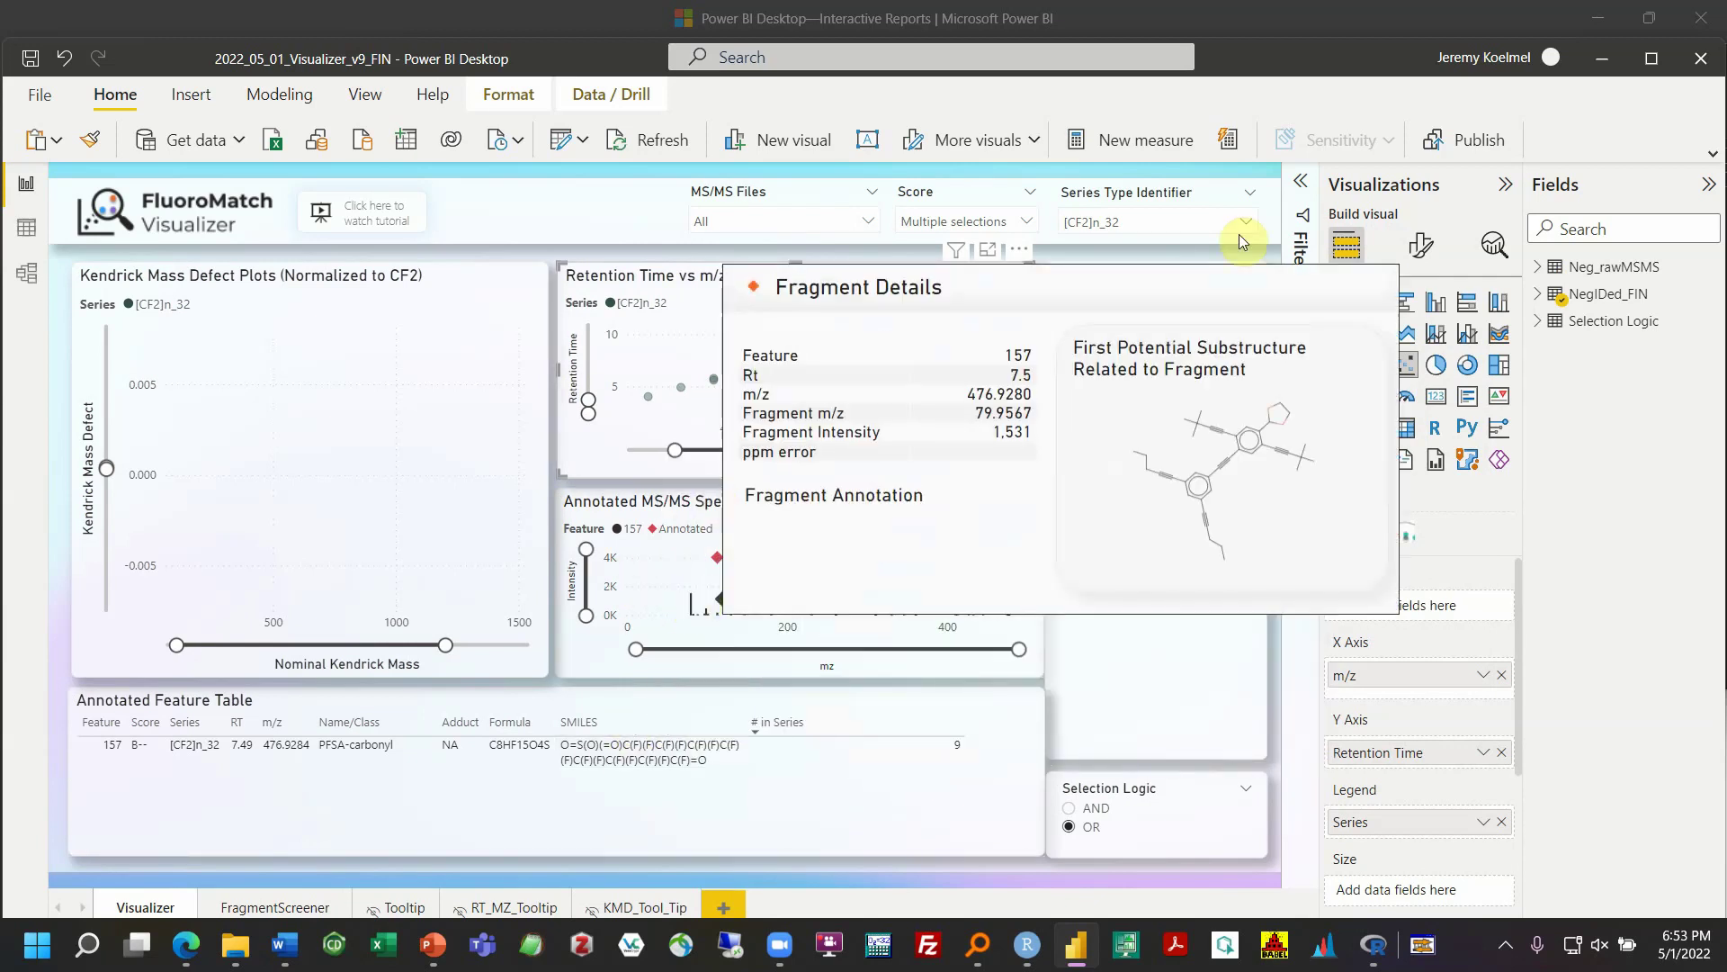
left_click(870, 414)
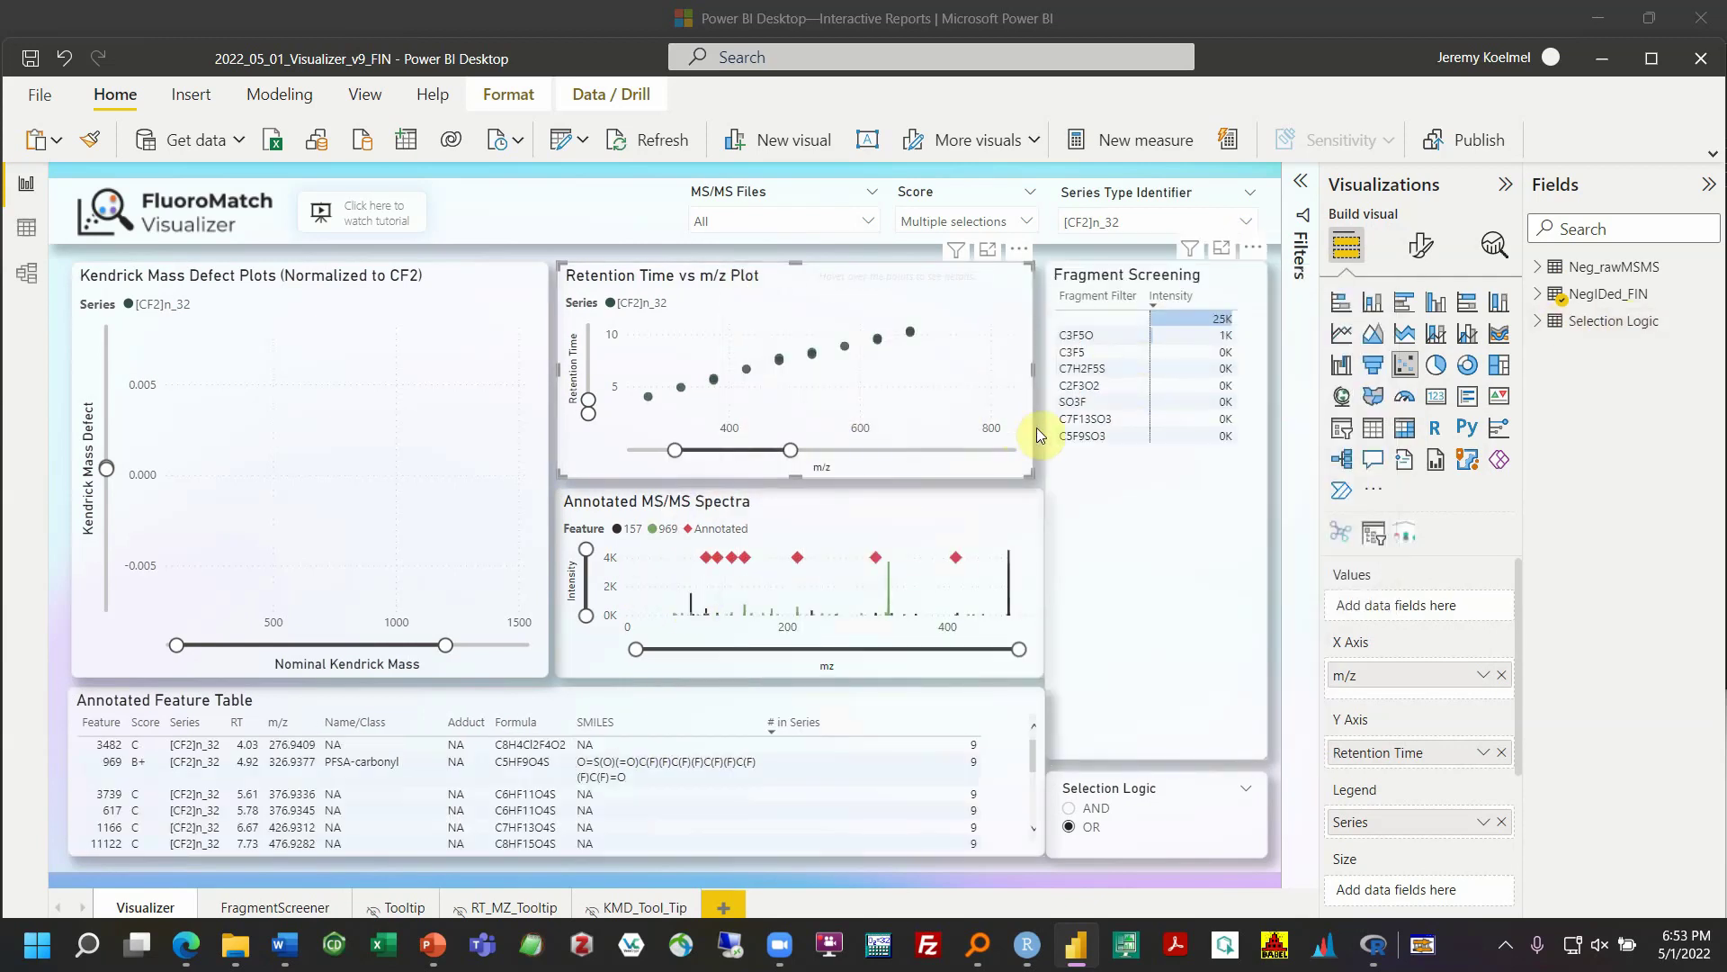
Filter the report to the fragment SO3F, check the matching [CF2]n_32 feature and its SMILES, and clear the fragment selection
left_click(1100, 401)
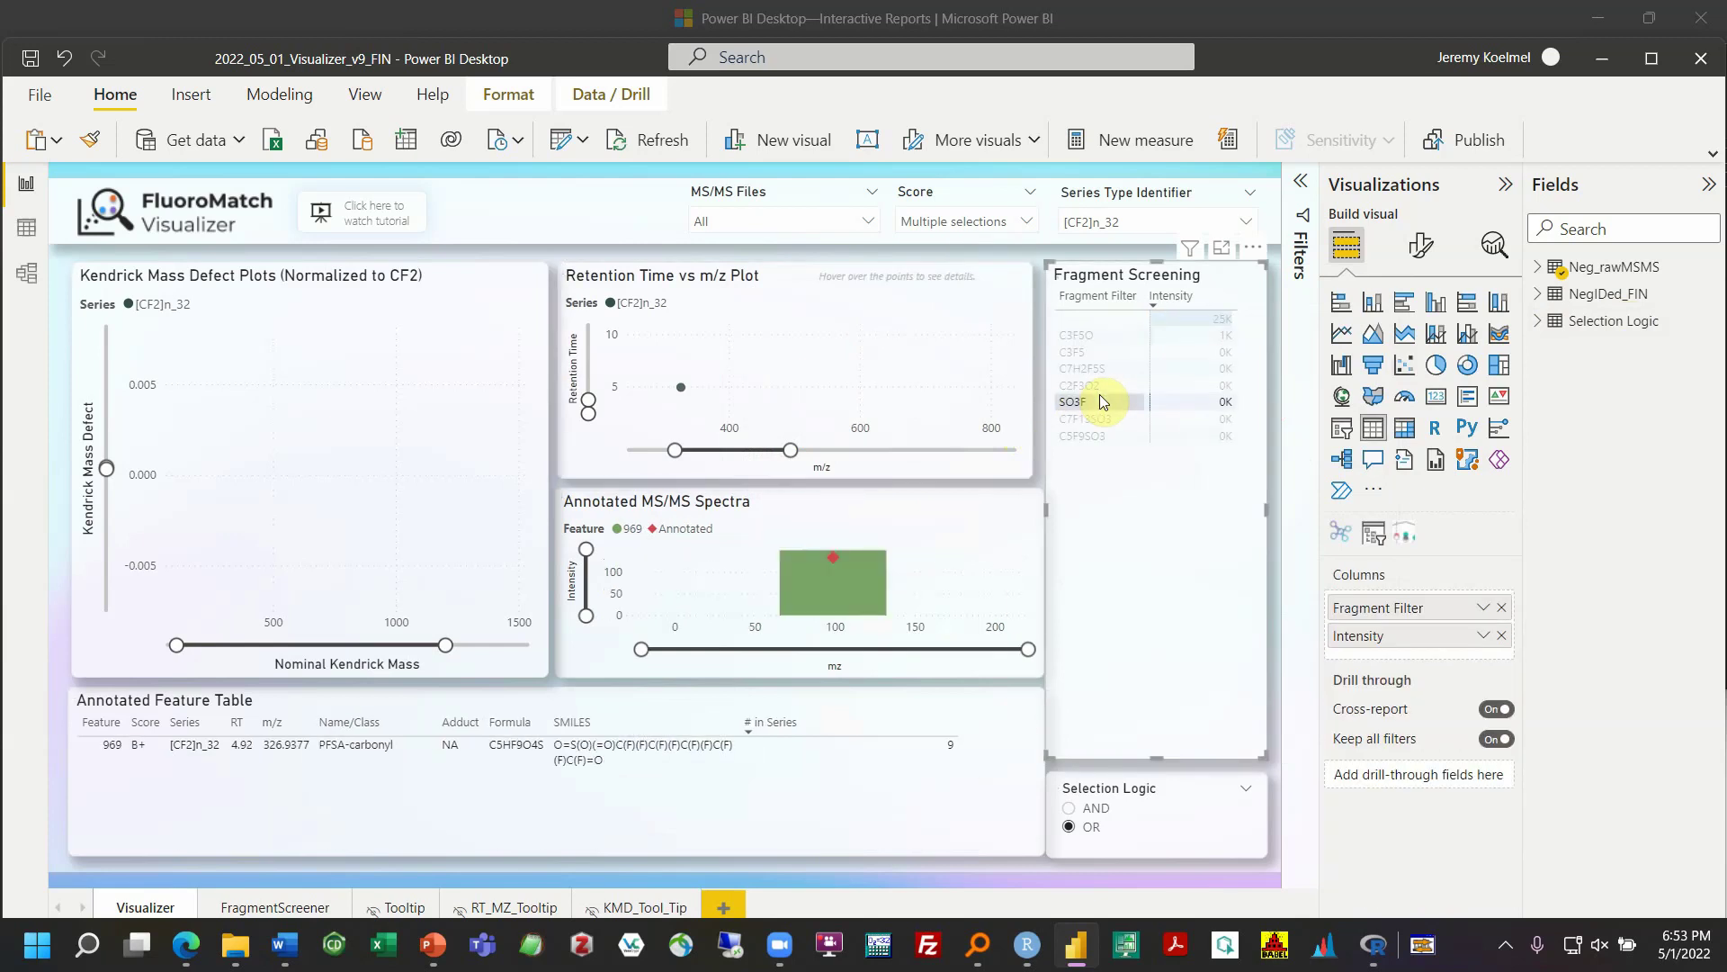
mouse_move(854, 583)
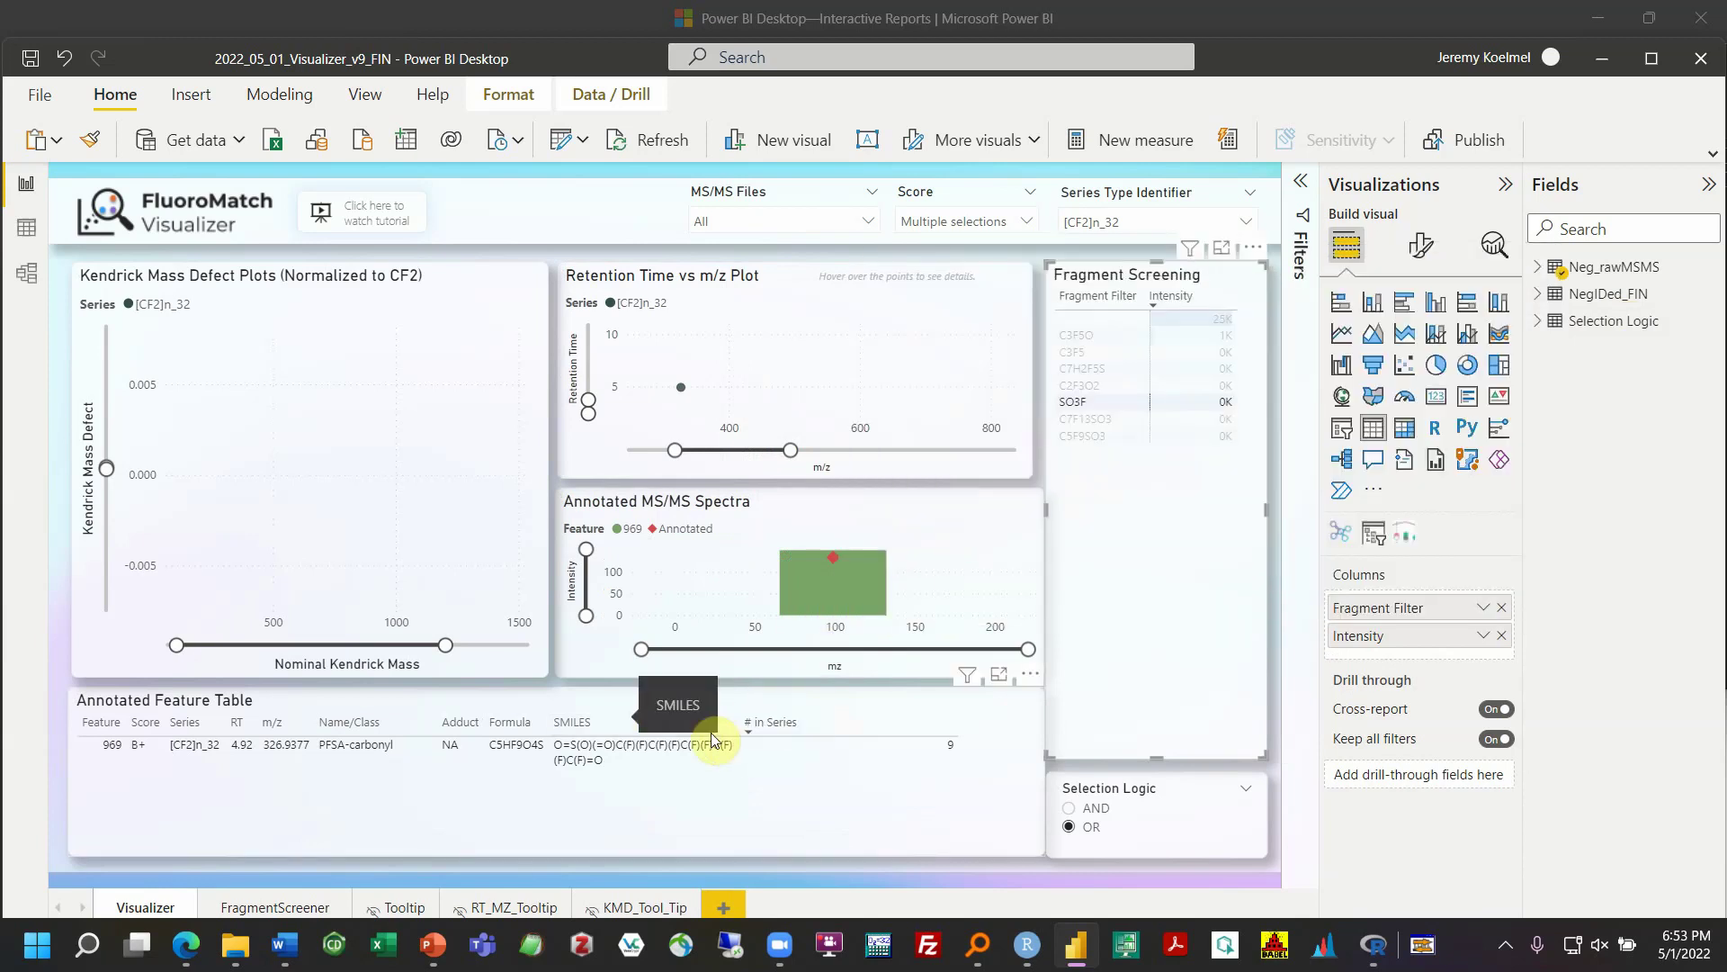
left_click(578, 656)
left_click(1163, 646)
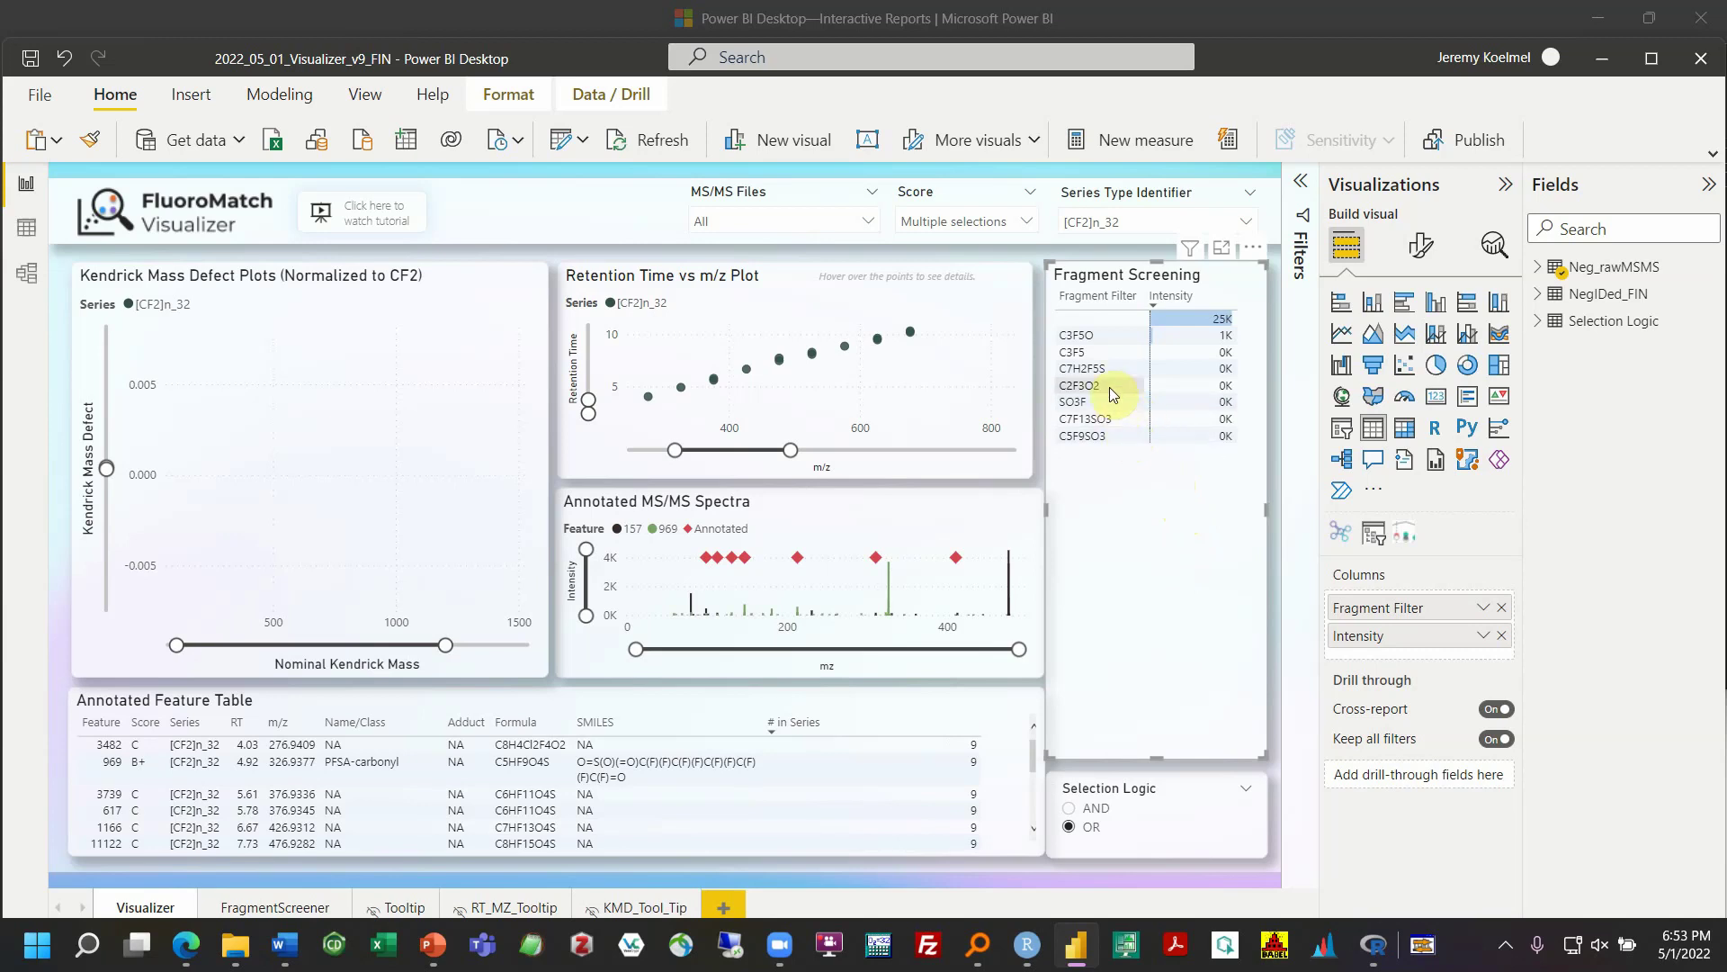
Check which [CF2]n_32 features contain the fragments C3F5 and C3F5O, and clear the fragment selection
left_click(1112, 352)
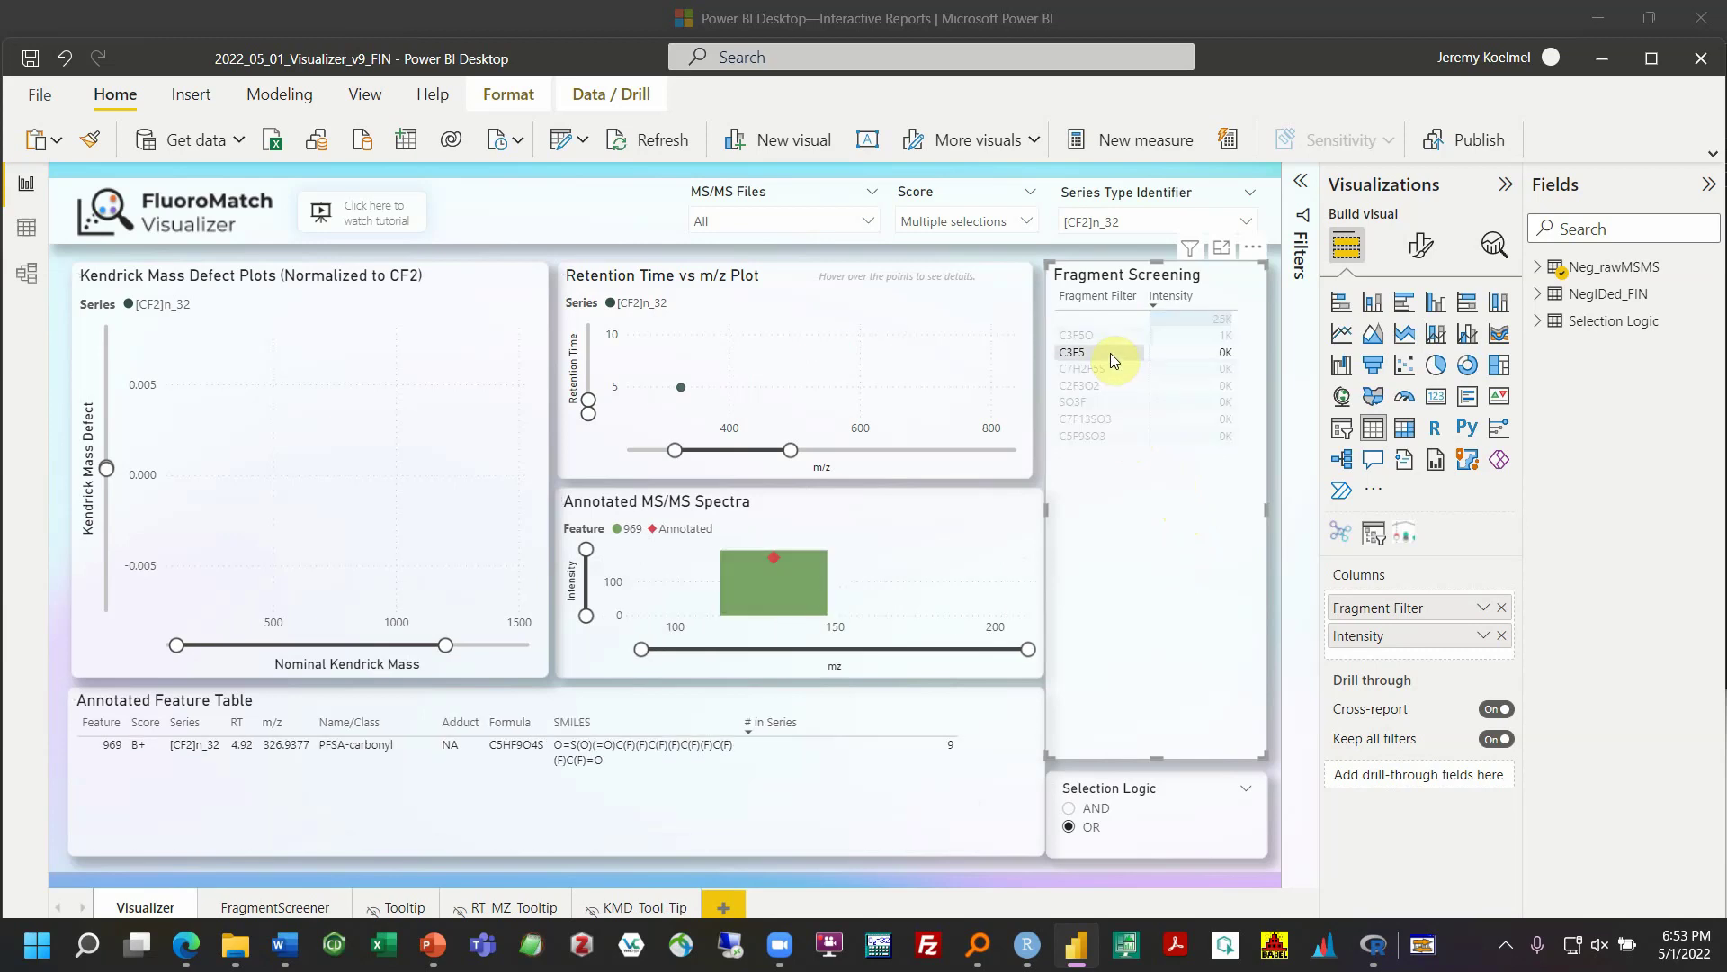
left_click(1113, 337)
left_click(1113, 337)
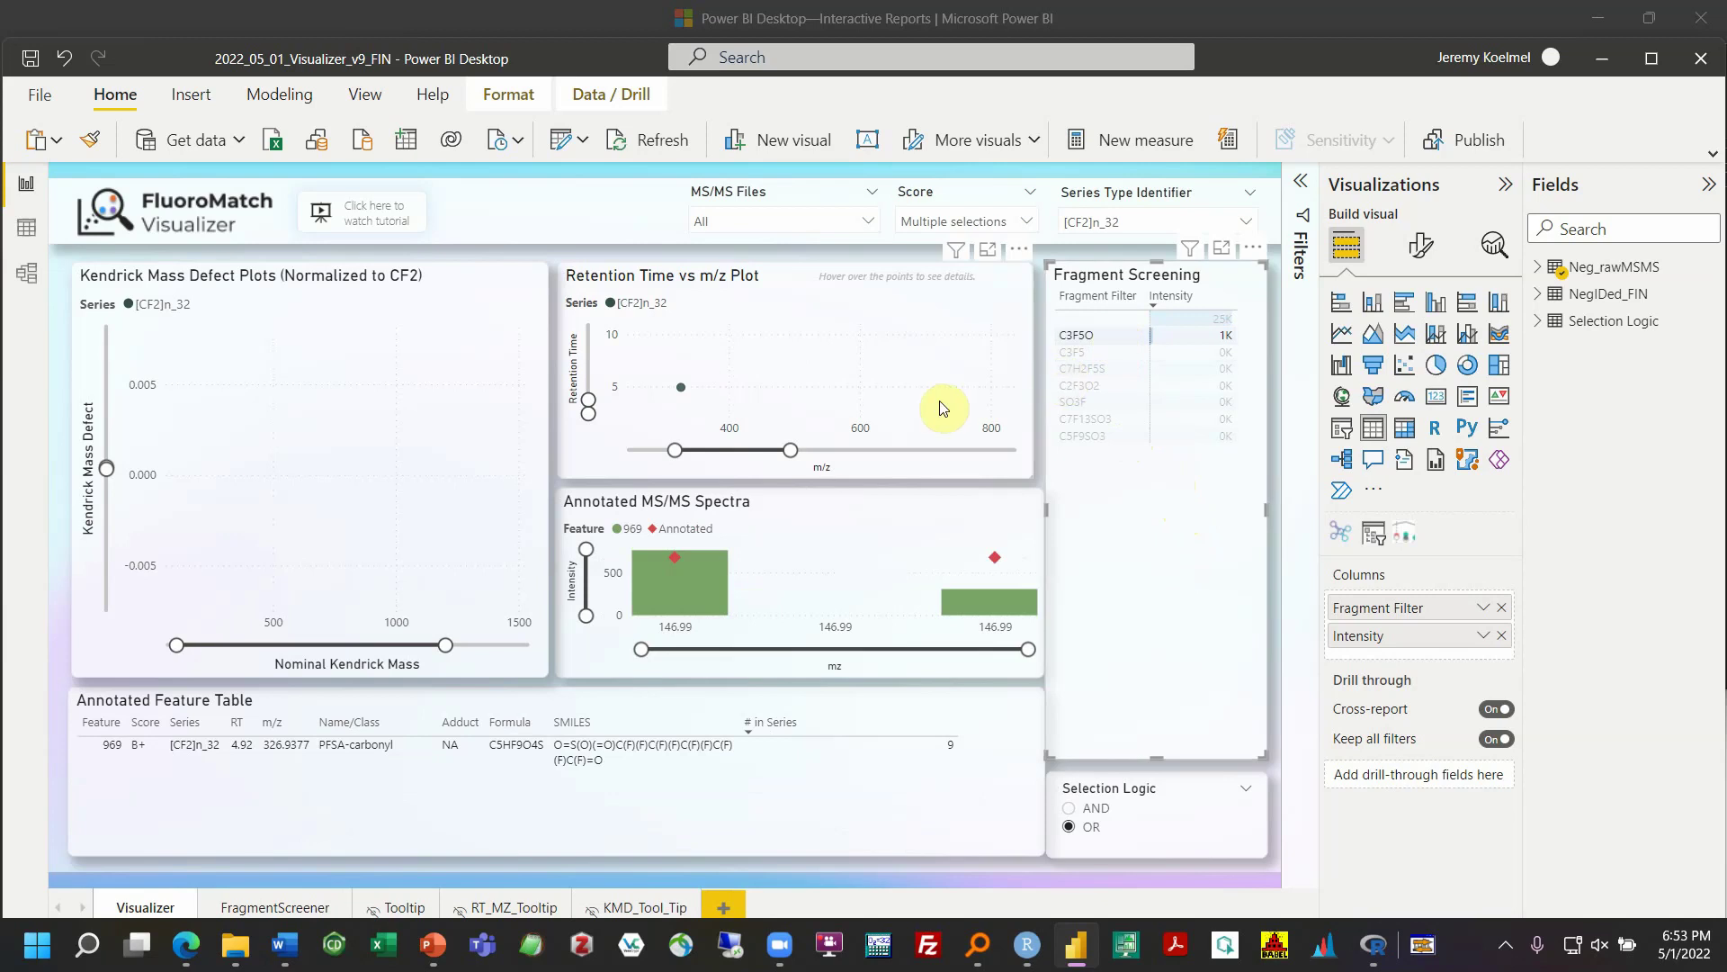
left_click(940, 403)
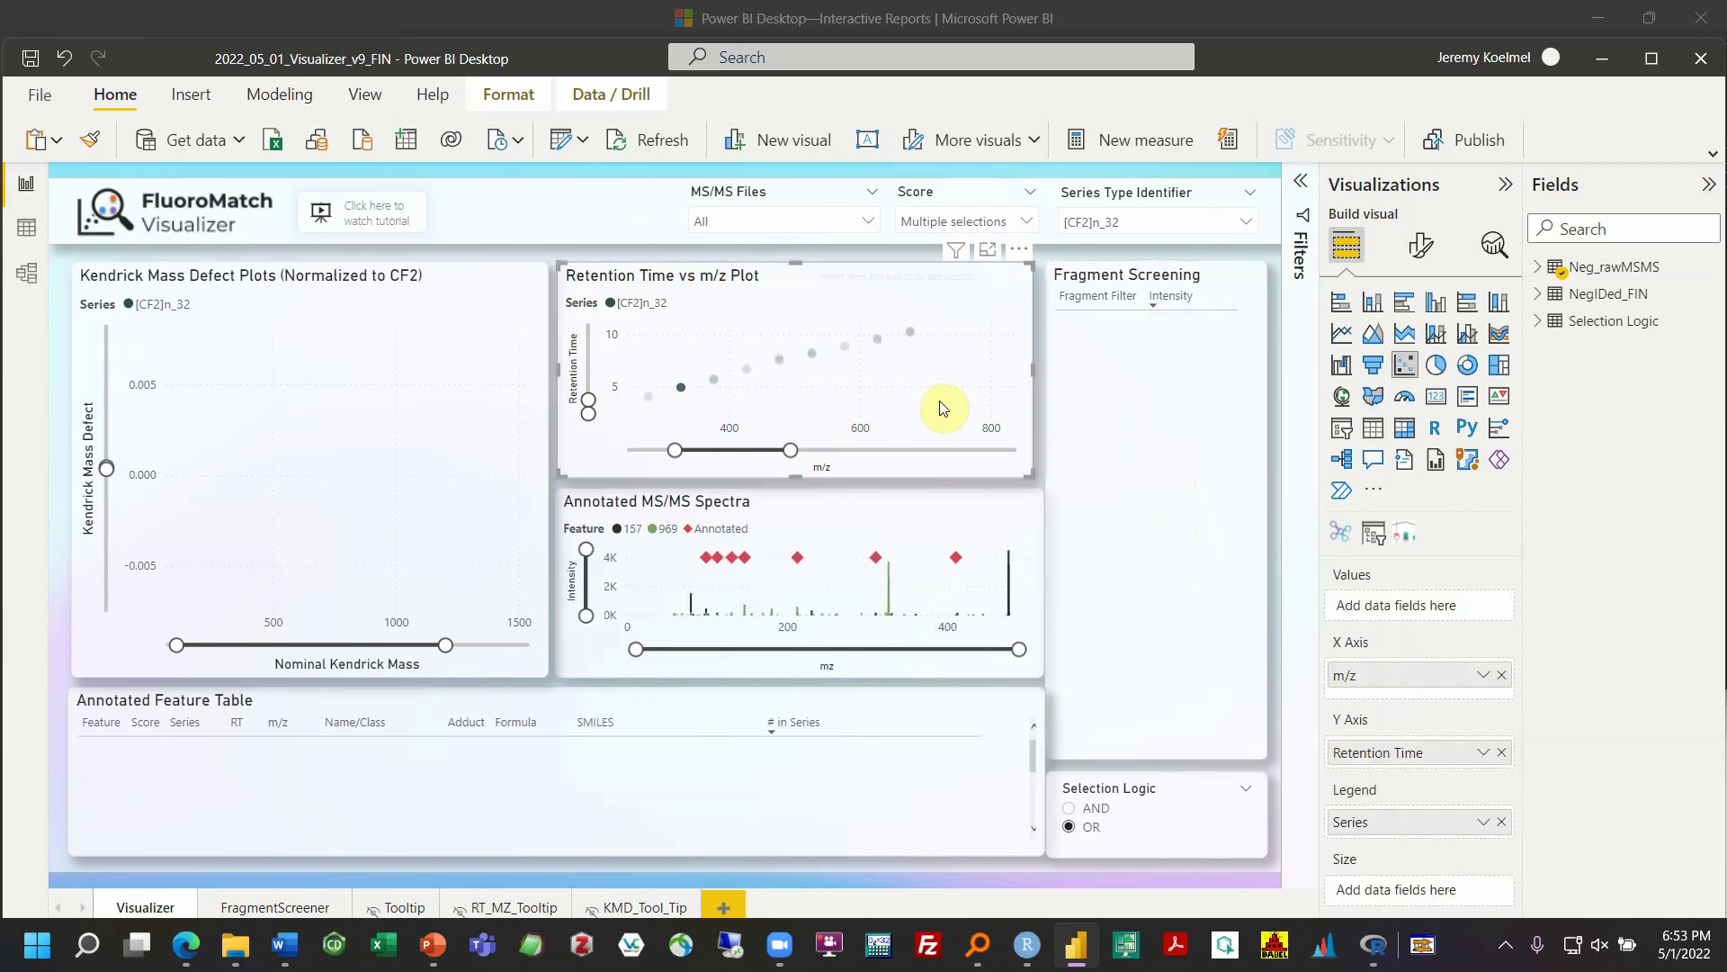
Go through individual [CF2]n_32 points in the Retention Time vs m/z plot to check each feature for MS/MS spectra and annotations
left_click(911, 335)
left_click(883, 347)
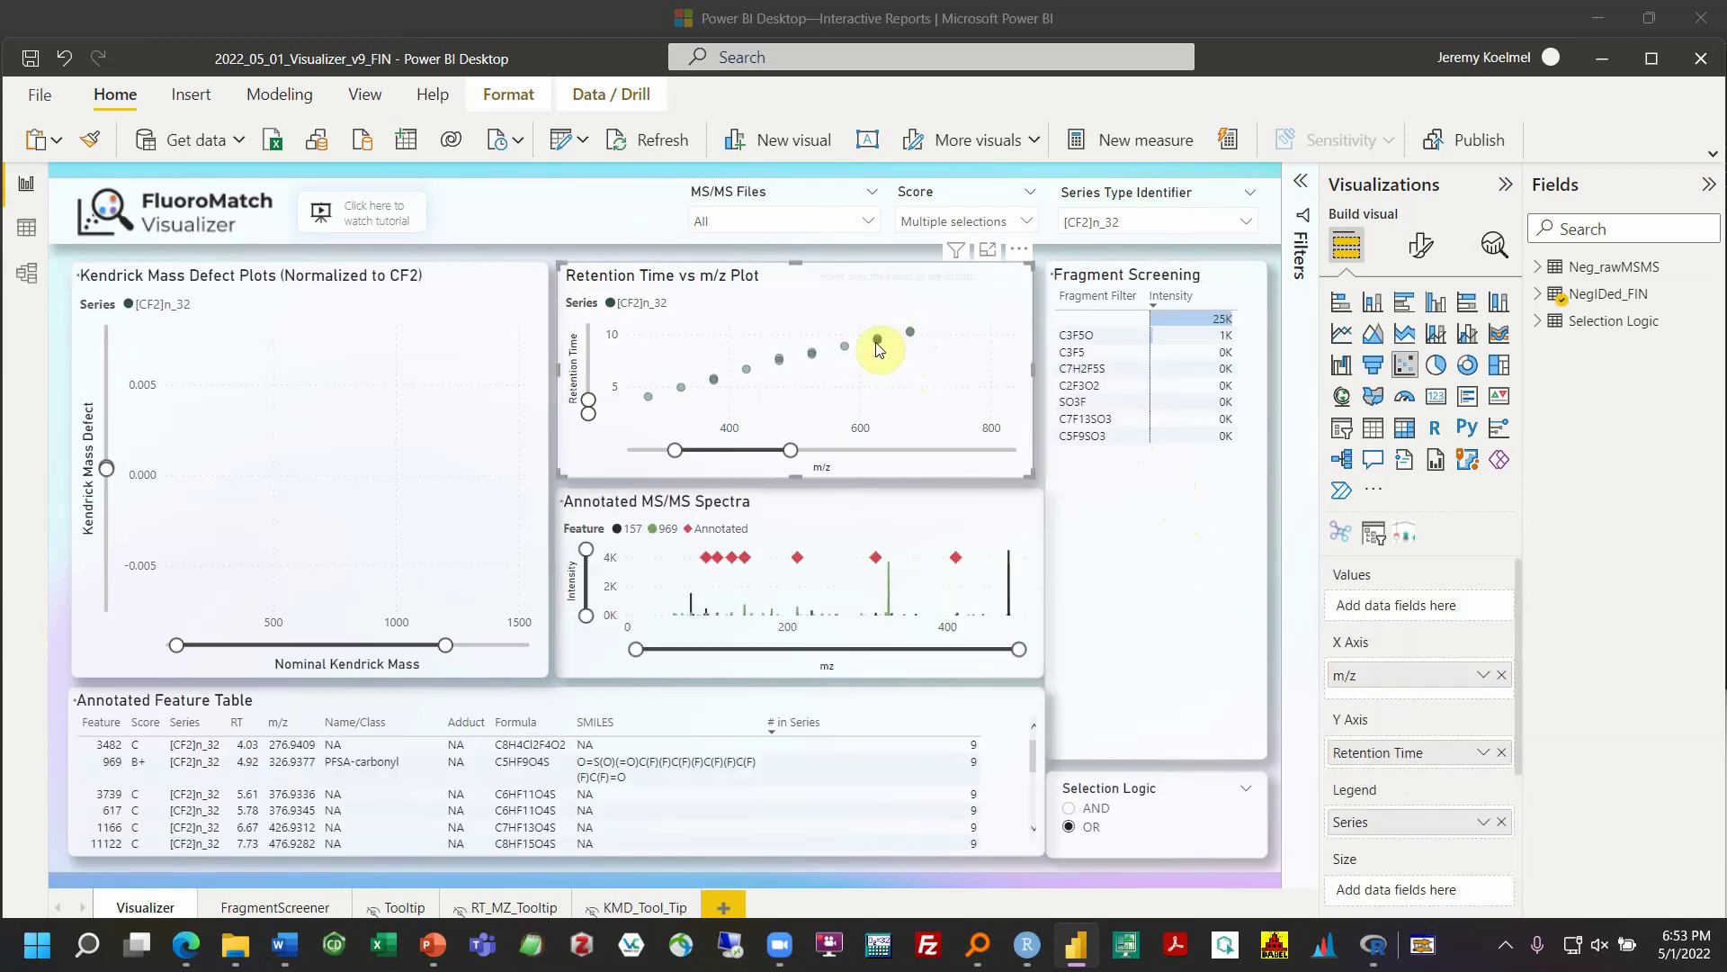
left_click(880, 346)
left_click(846, 348)
left_click(750, 370)
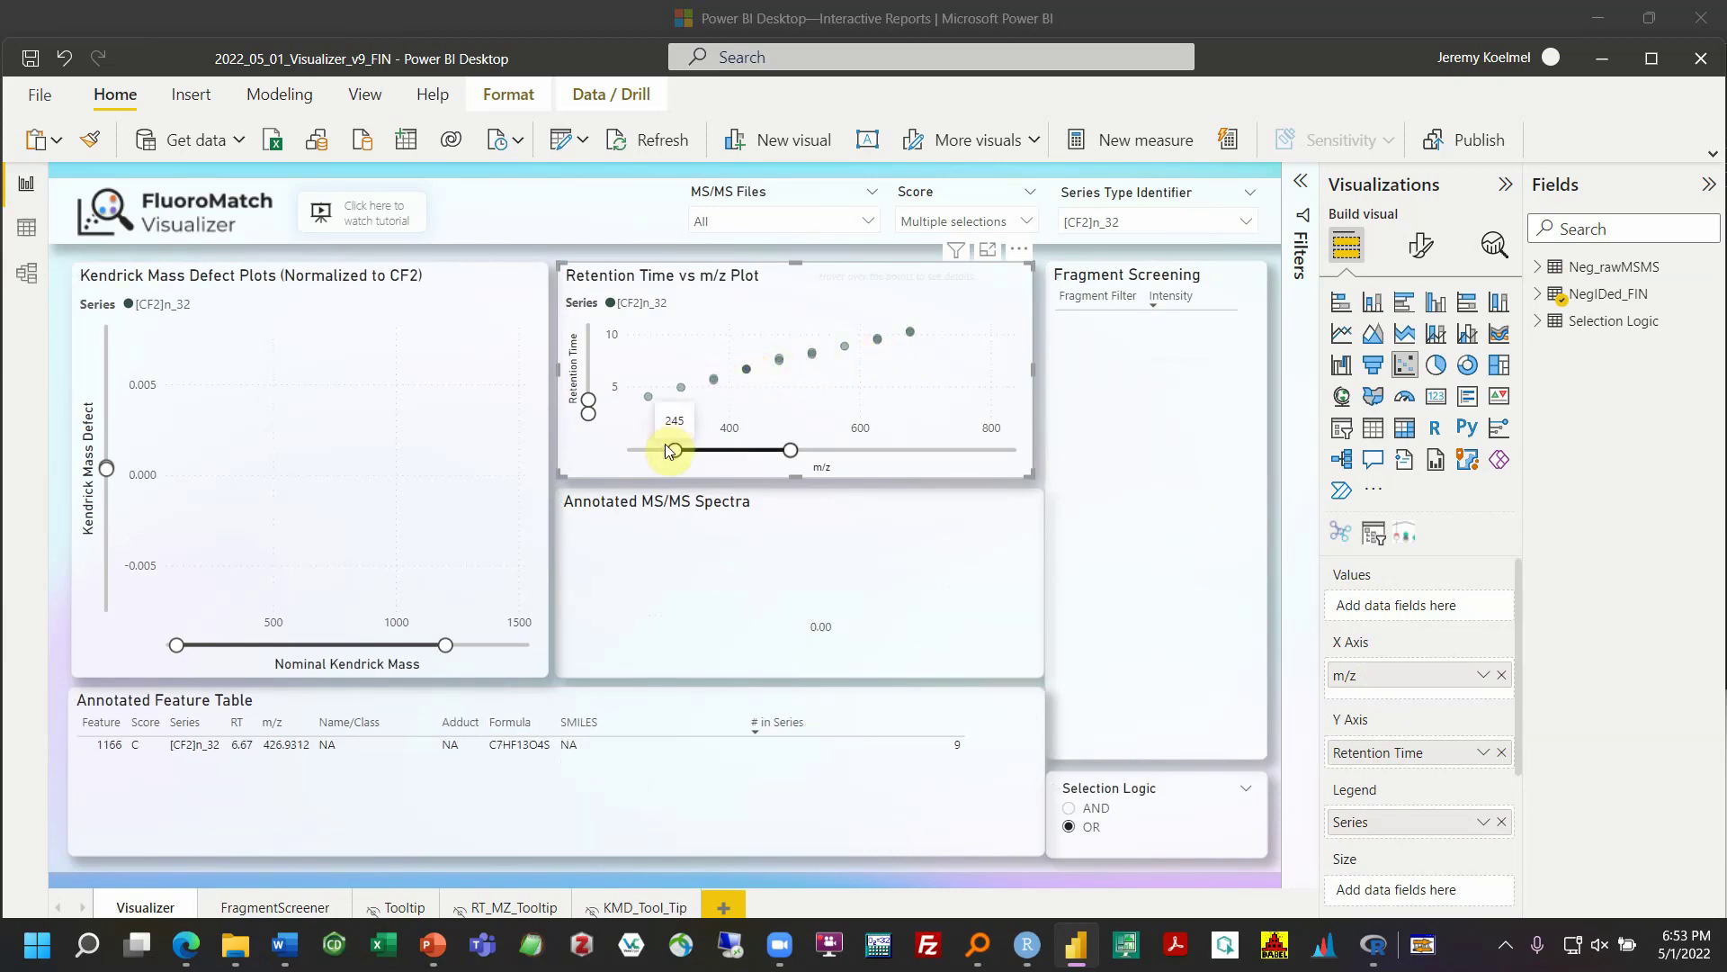
Lower the start of the m/z range in the Retention Time vs m/z plot to about 200 and clear the point selection
left_click_drag(675, 449, 648, 454)
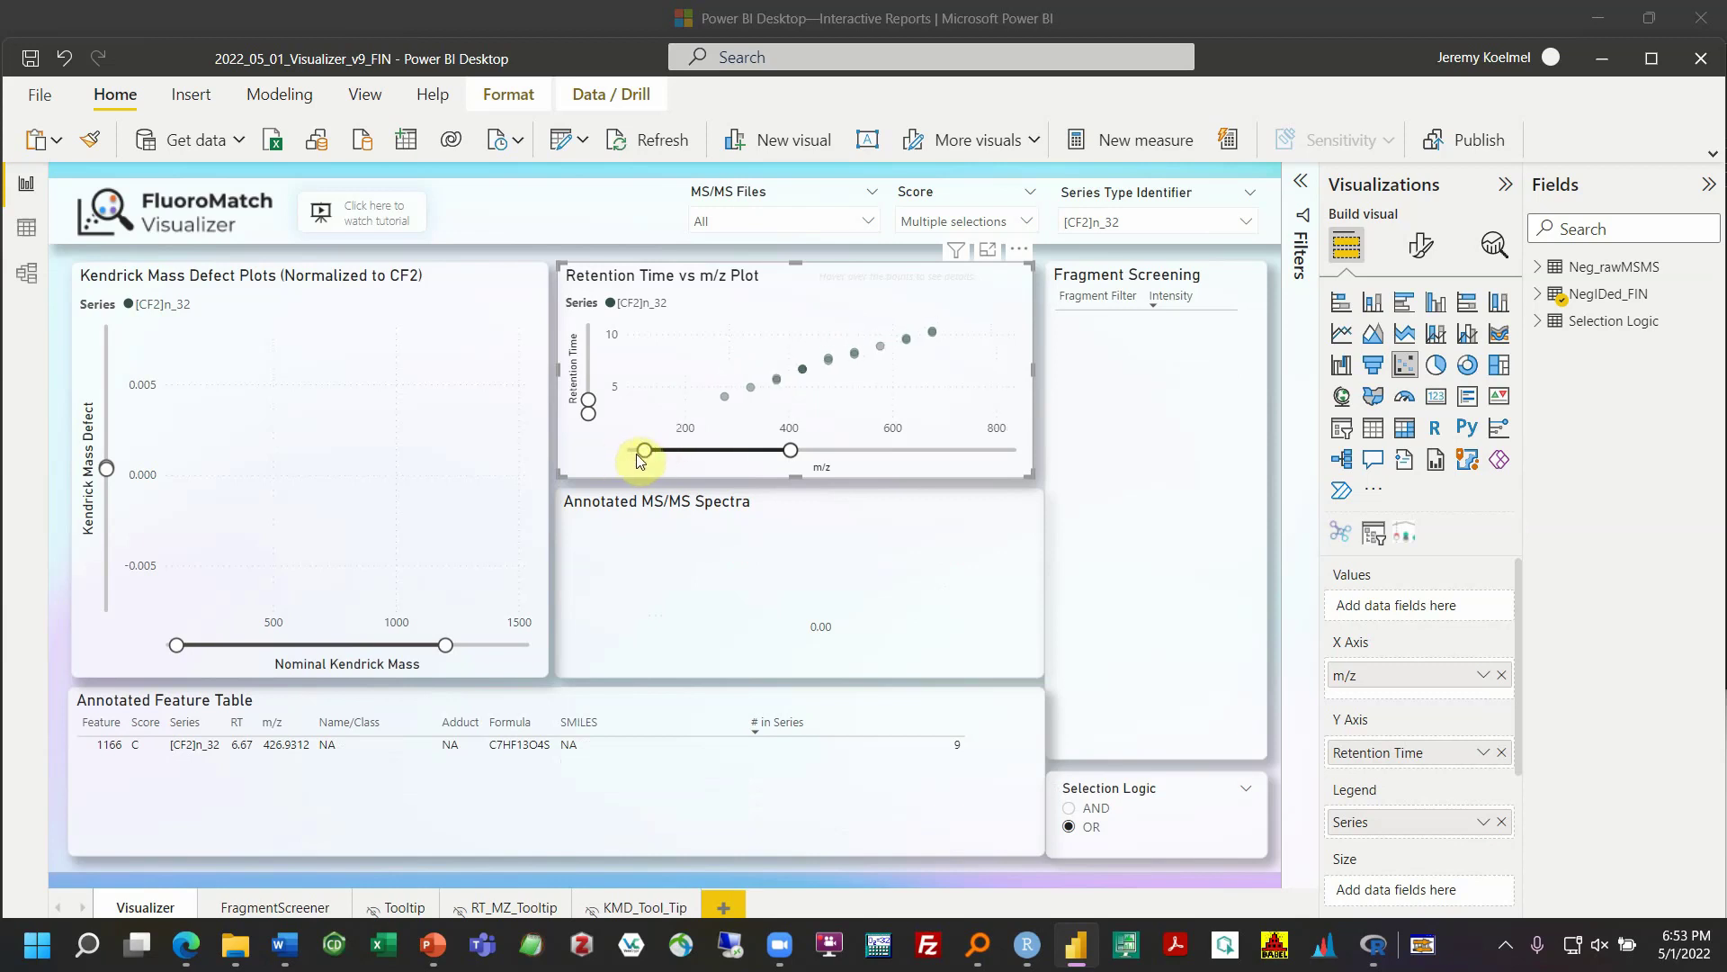
left_click(553, 516)
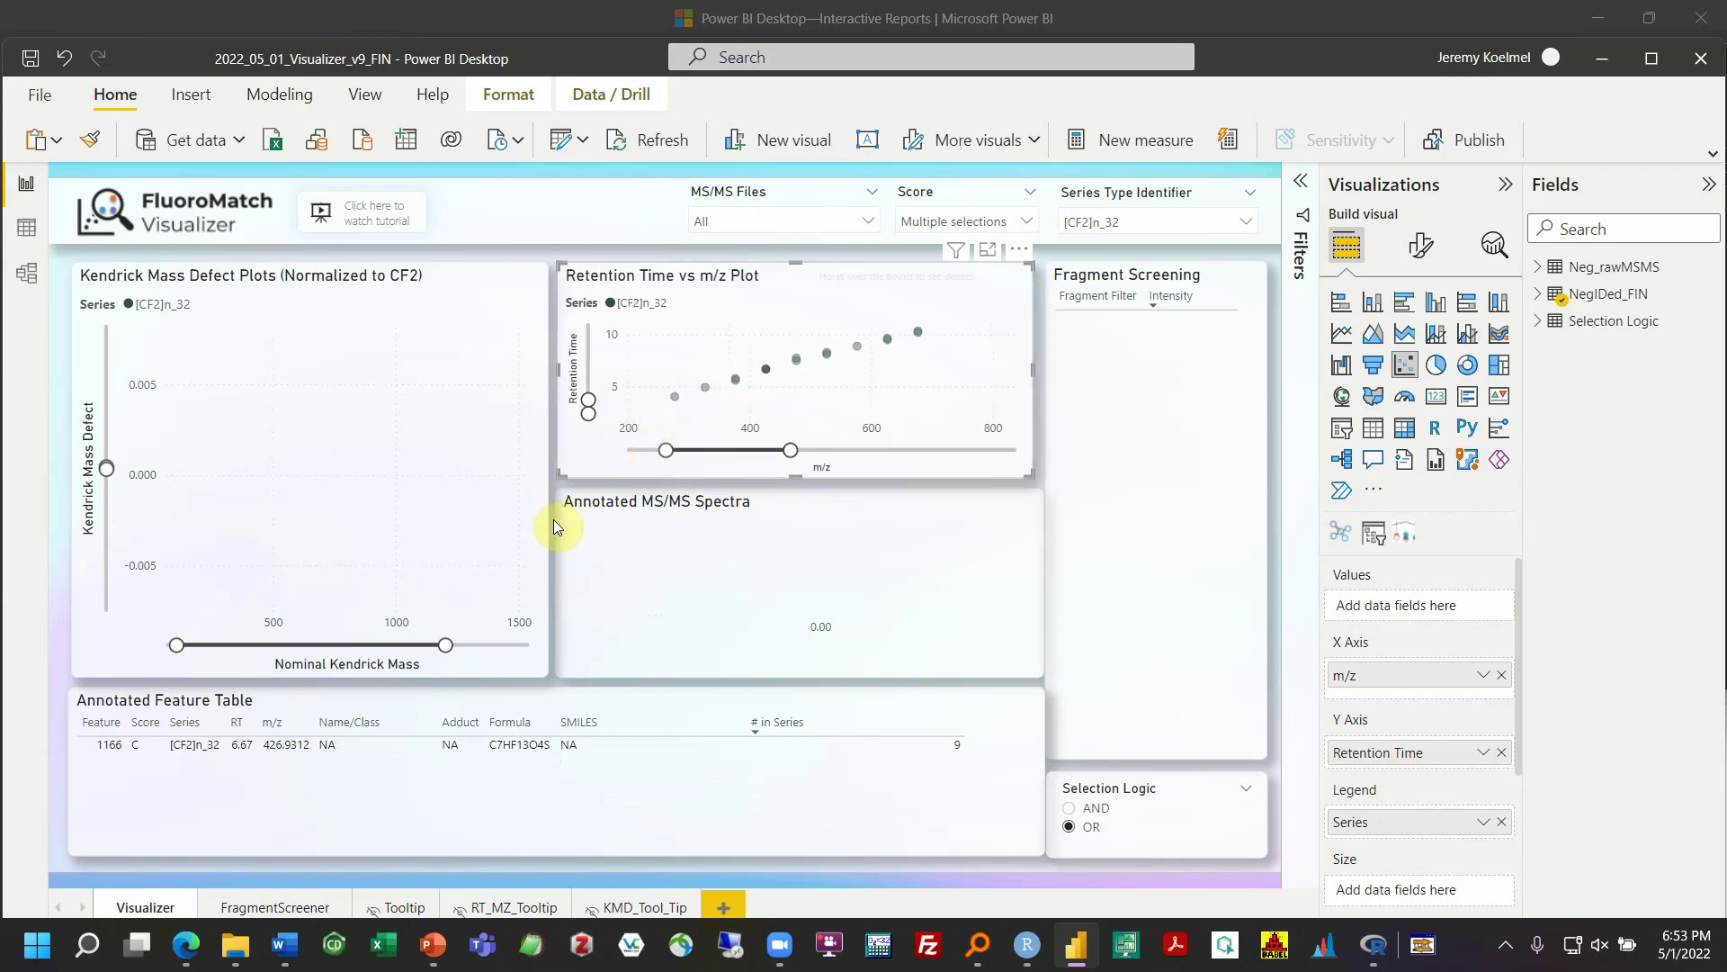
left_click(600, 540)
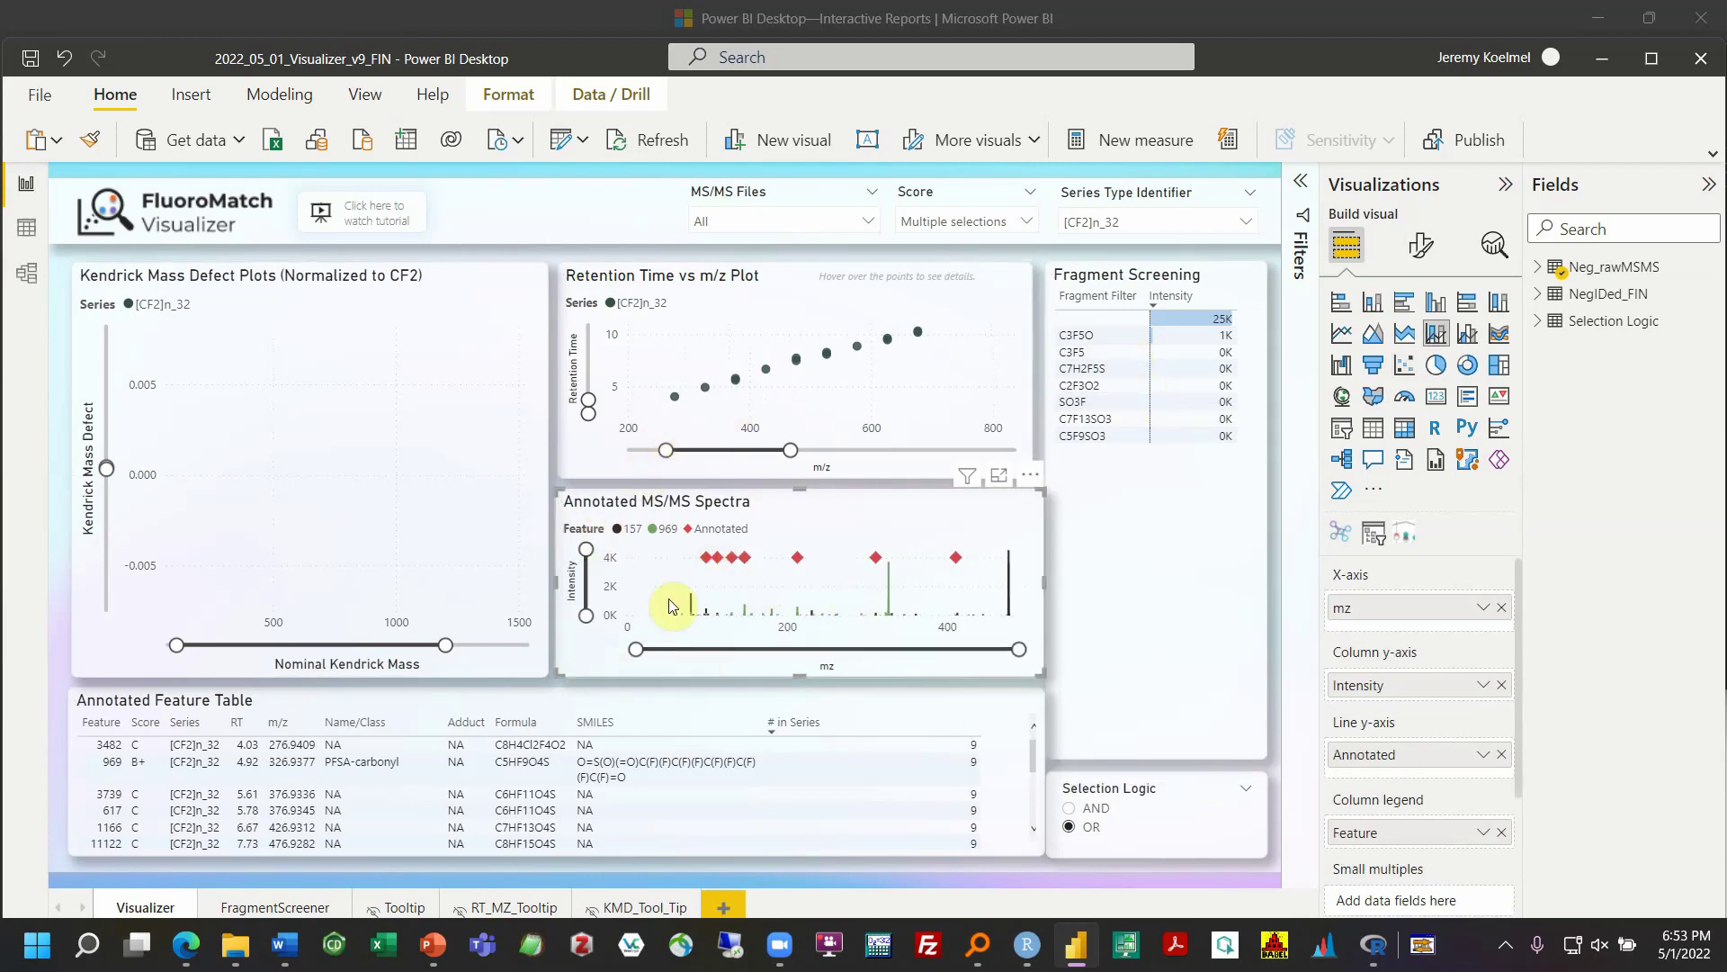
Select feature 969 in the Retention Time vs m/z plot, examine its annotated fragments and SMILES structure, and clear the selection
mouse_move(748, 558)
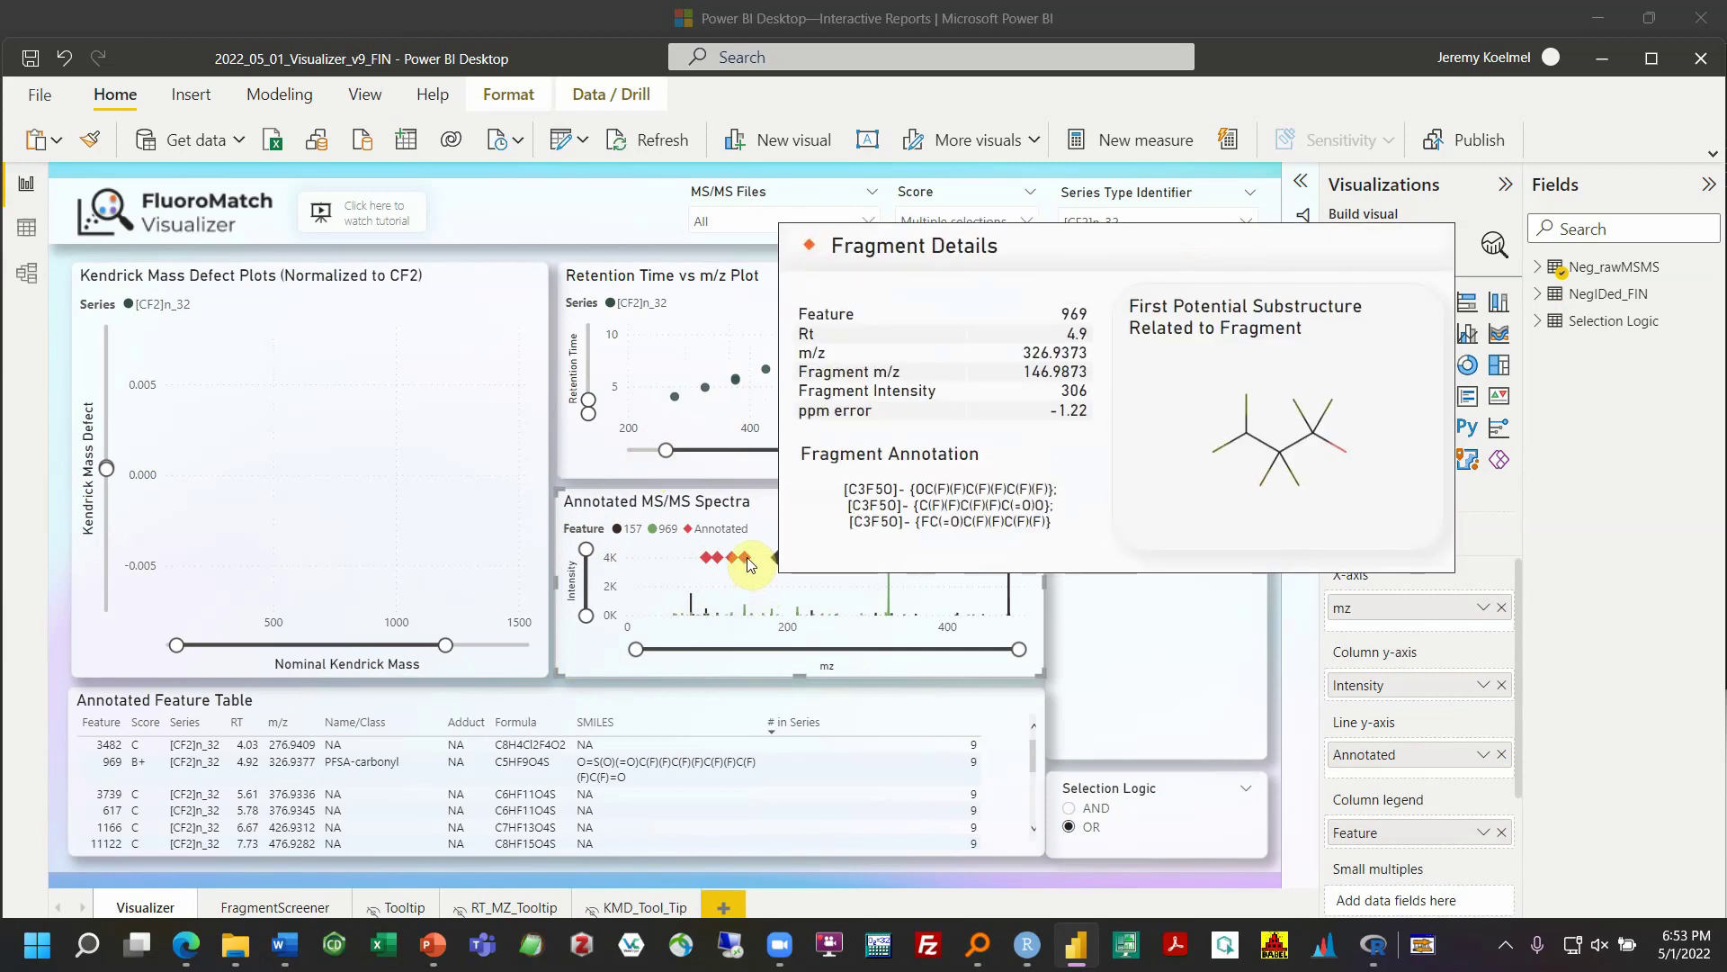
mouse_move(736, 388)
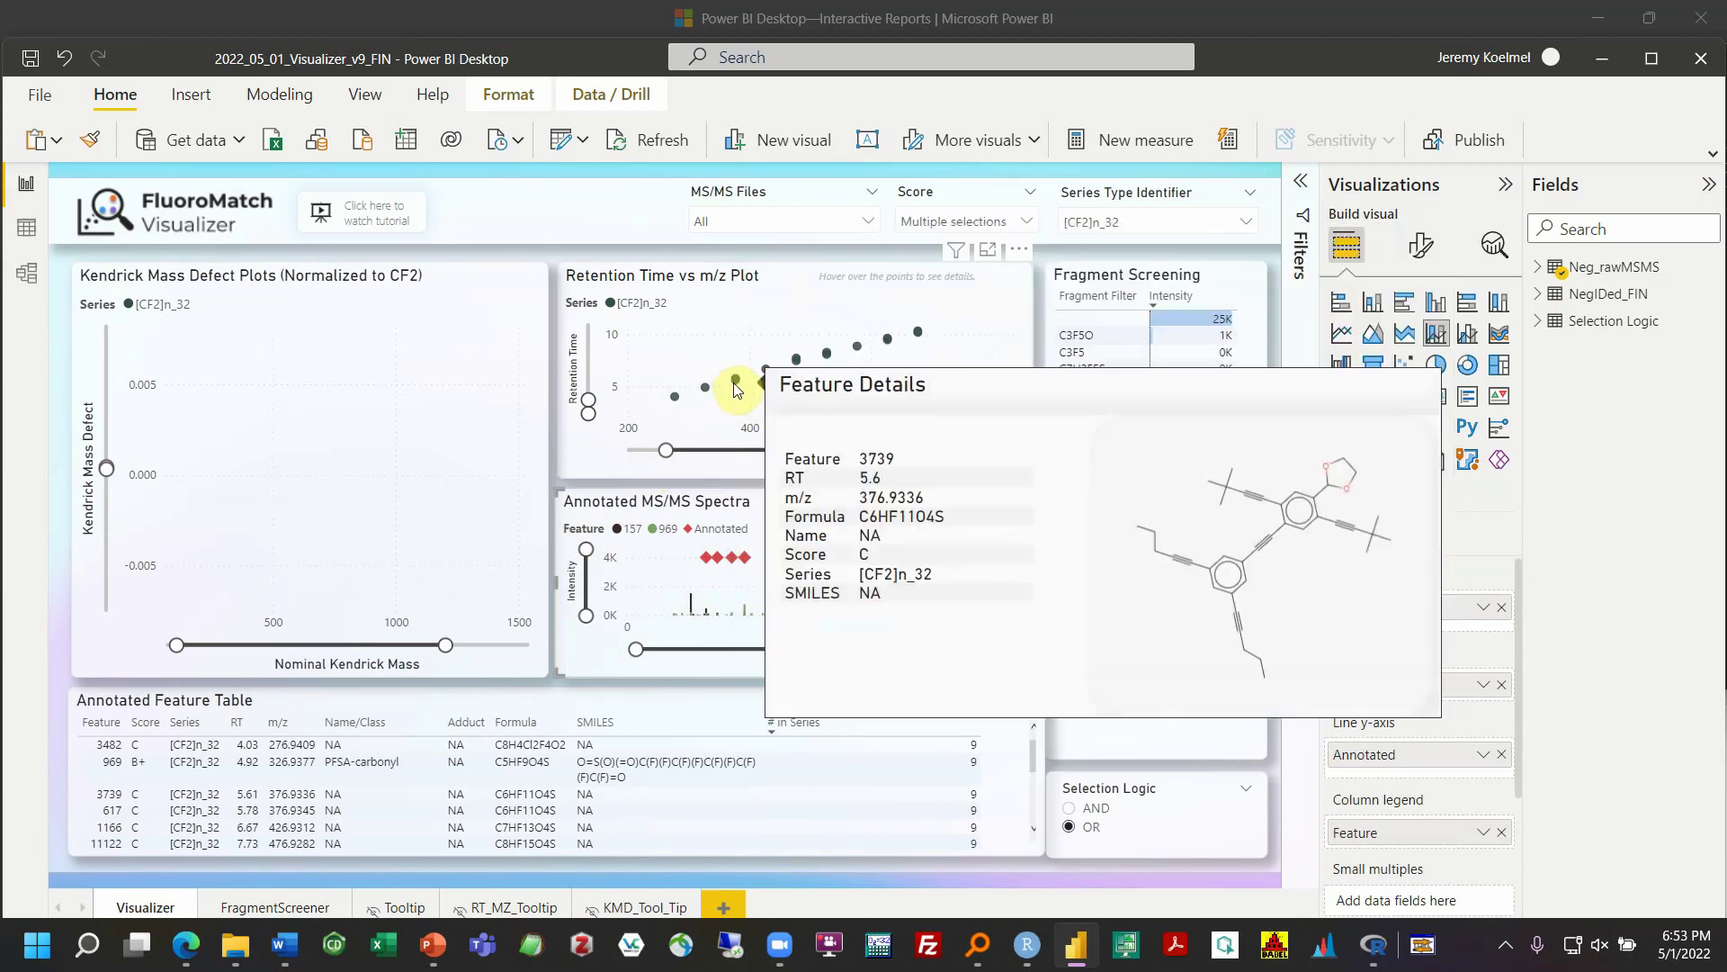
left_click(703, 388)
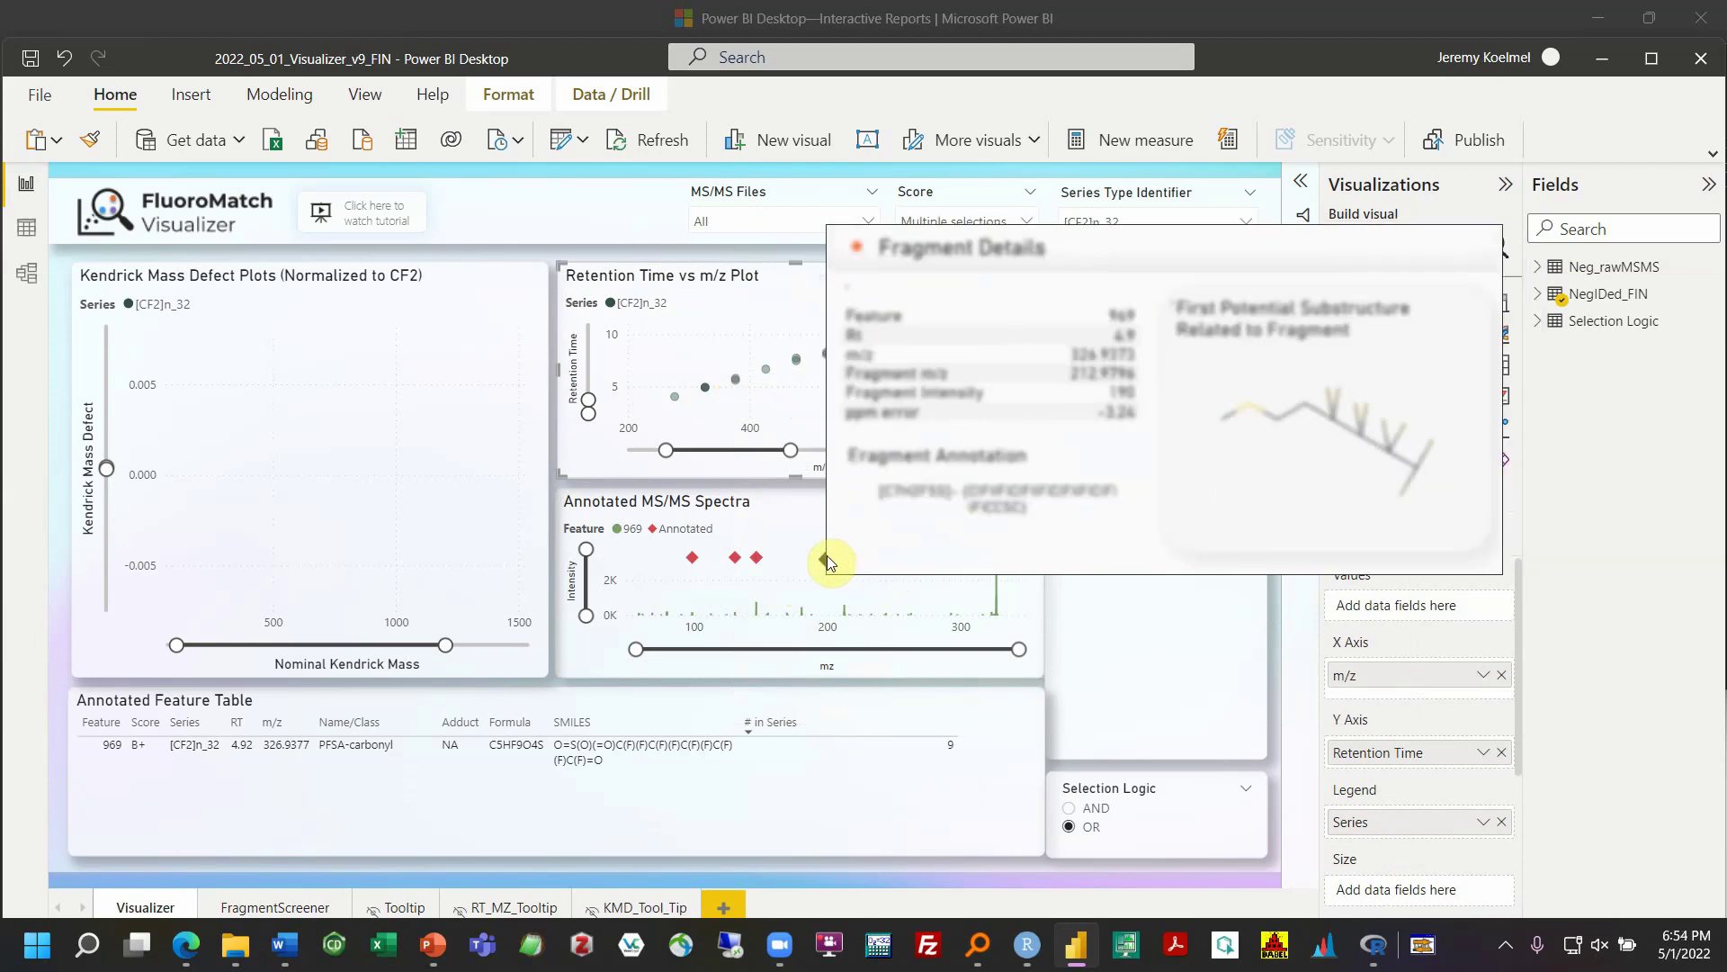
mouse_move(694, 561)
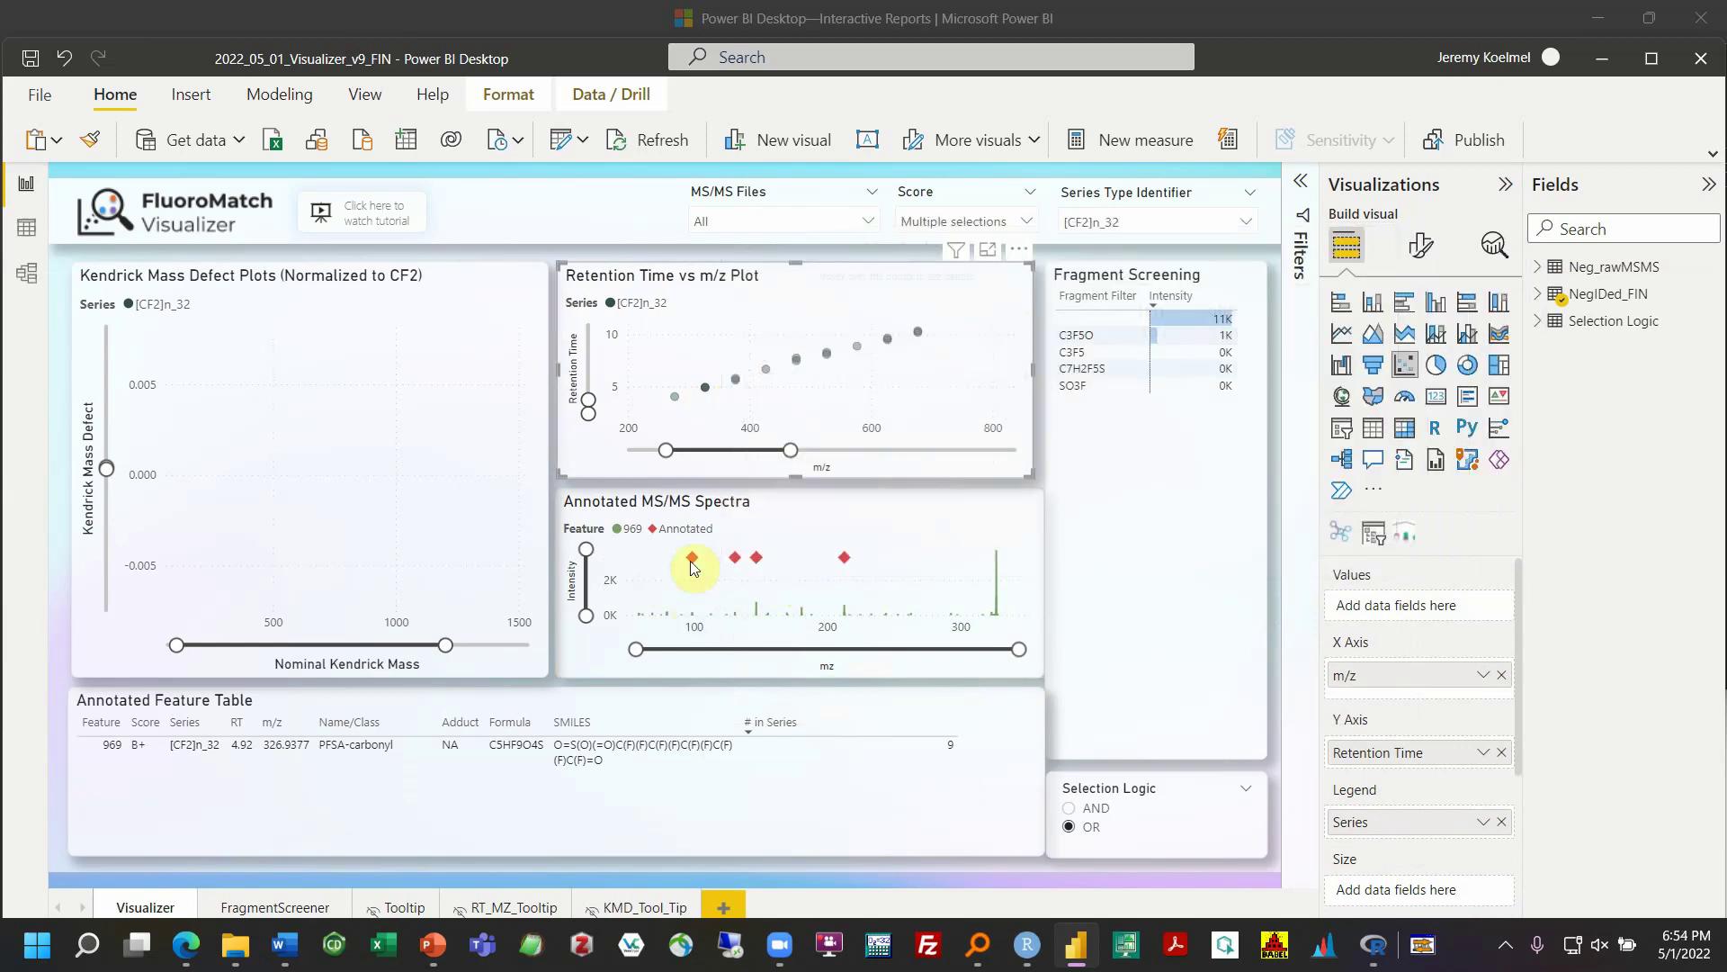
mouse_move(716, 745)
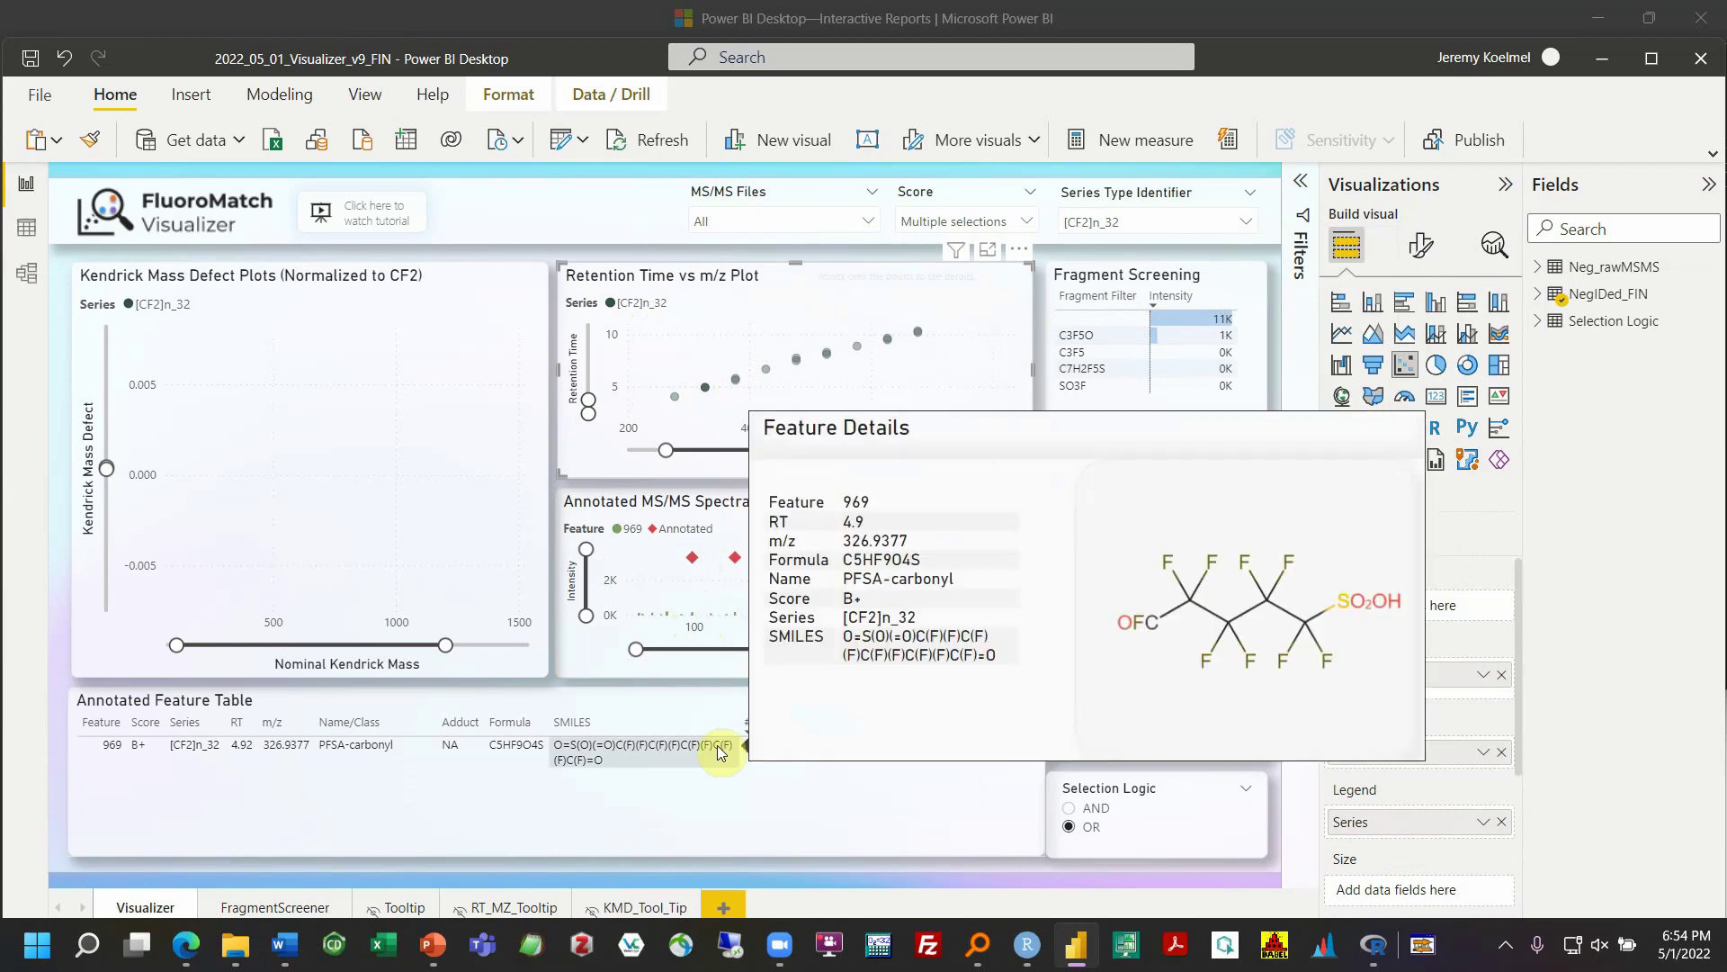
left_click(568, 658)
left_click(563, 471)
left_click(506, 508)
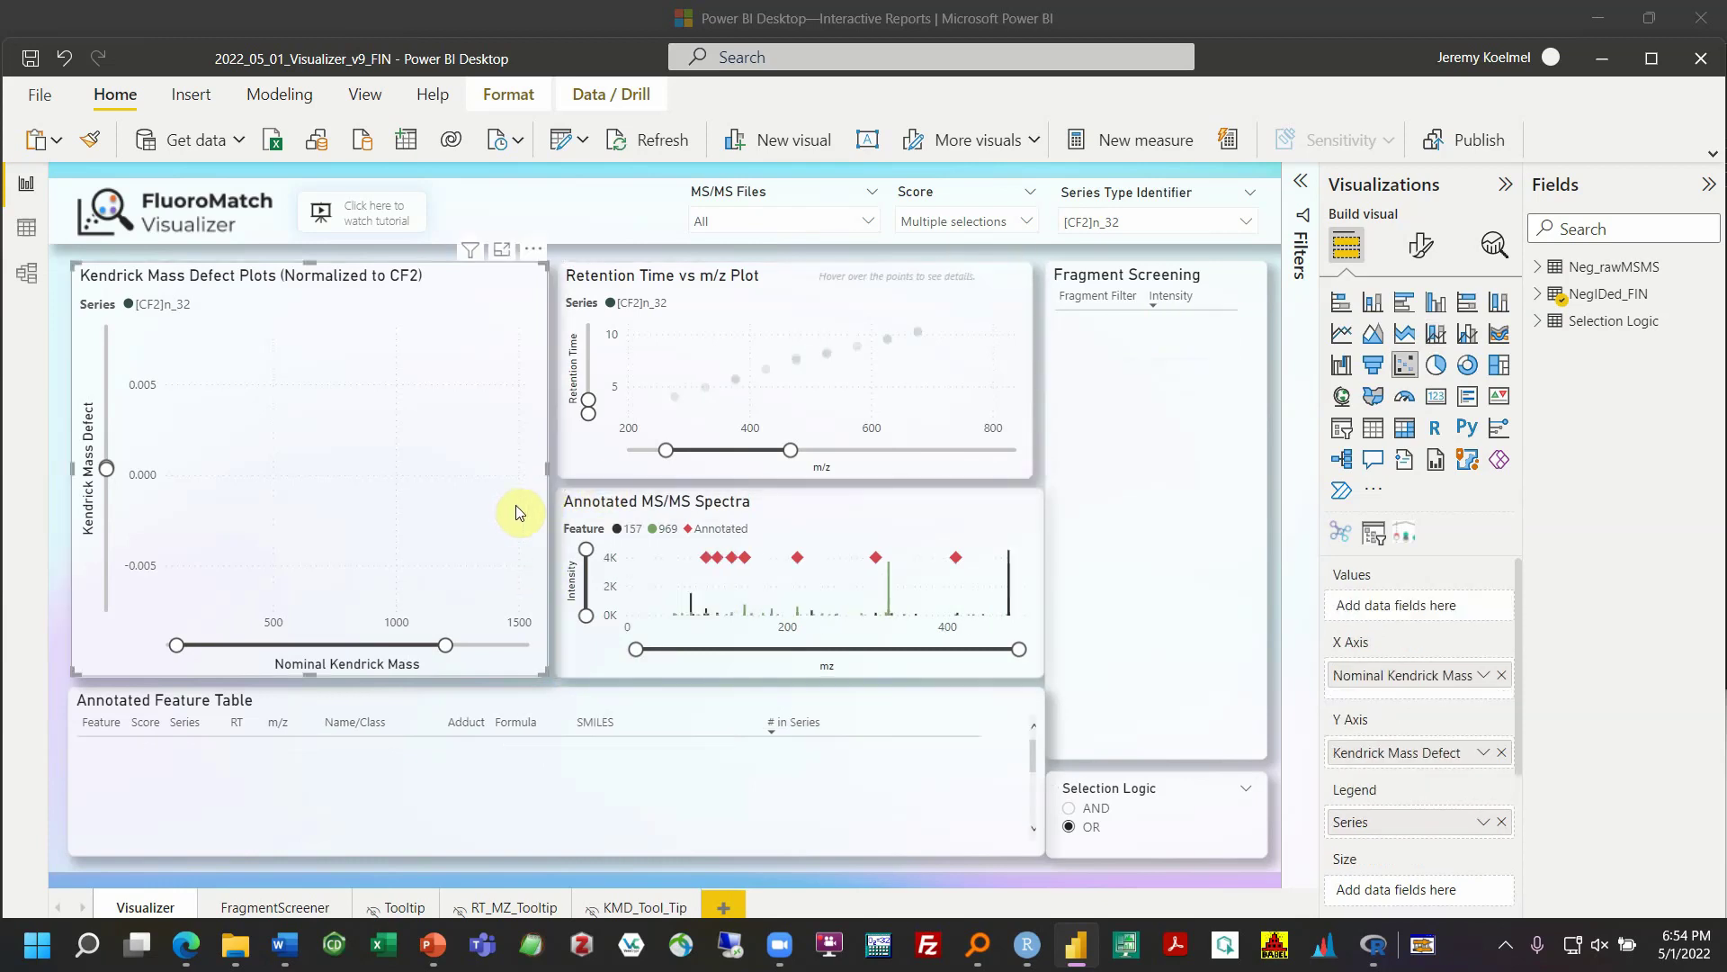
Read through the Annotated Feature Table to compare the scores, formulas and SMILES of the [CF2]n_32 features
scroll(660, 771, "down", 2)
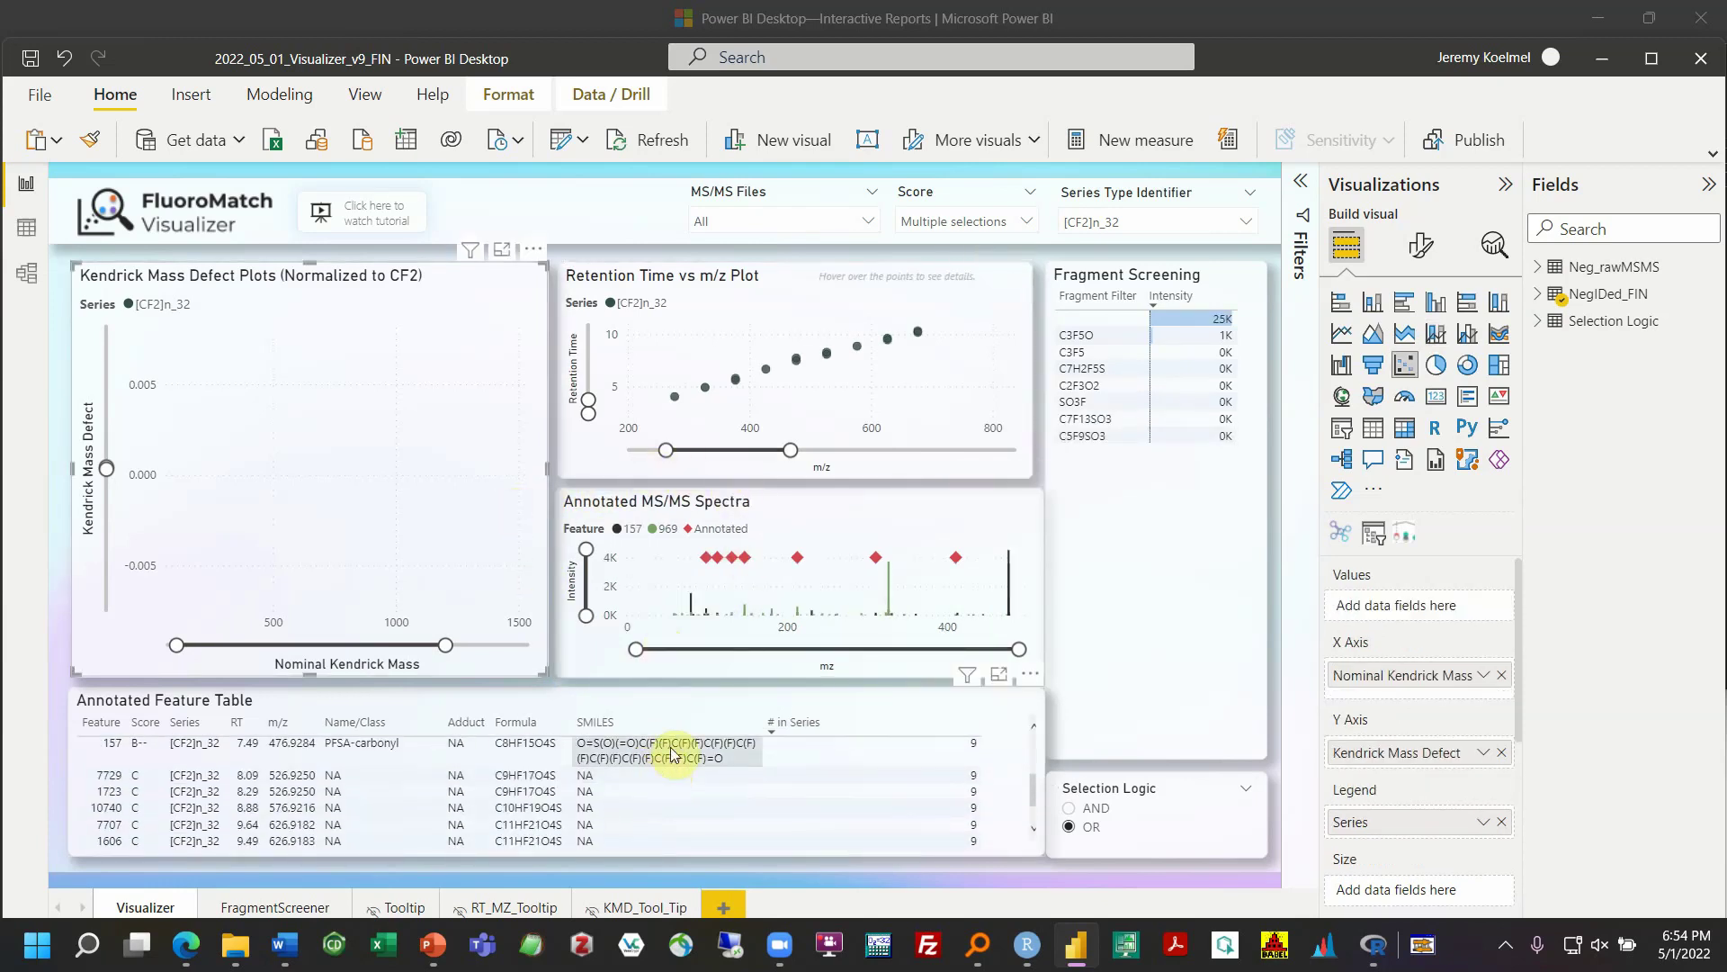
mouse_move(673, 754)
scroll(673, 754, "down", 1)
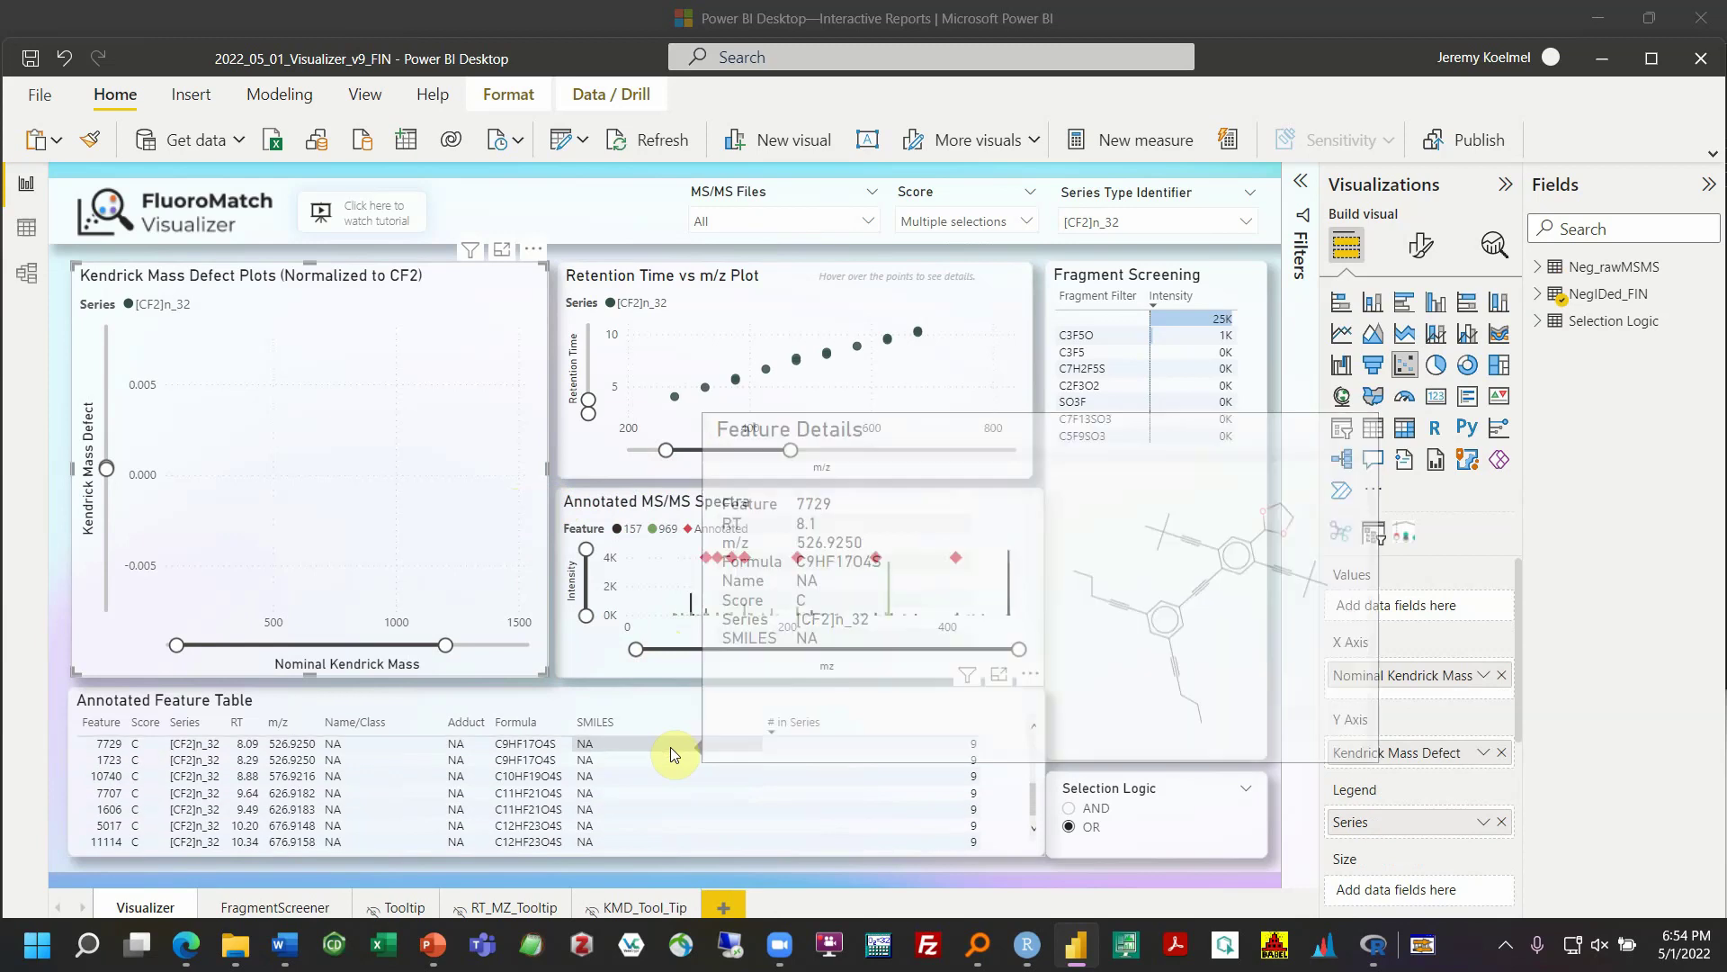
scroll(673, 770, "up", 3)
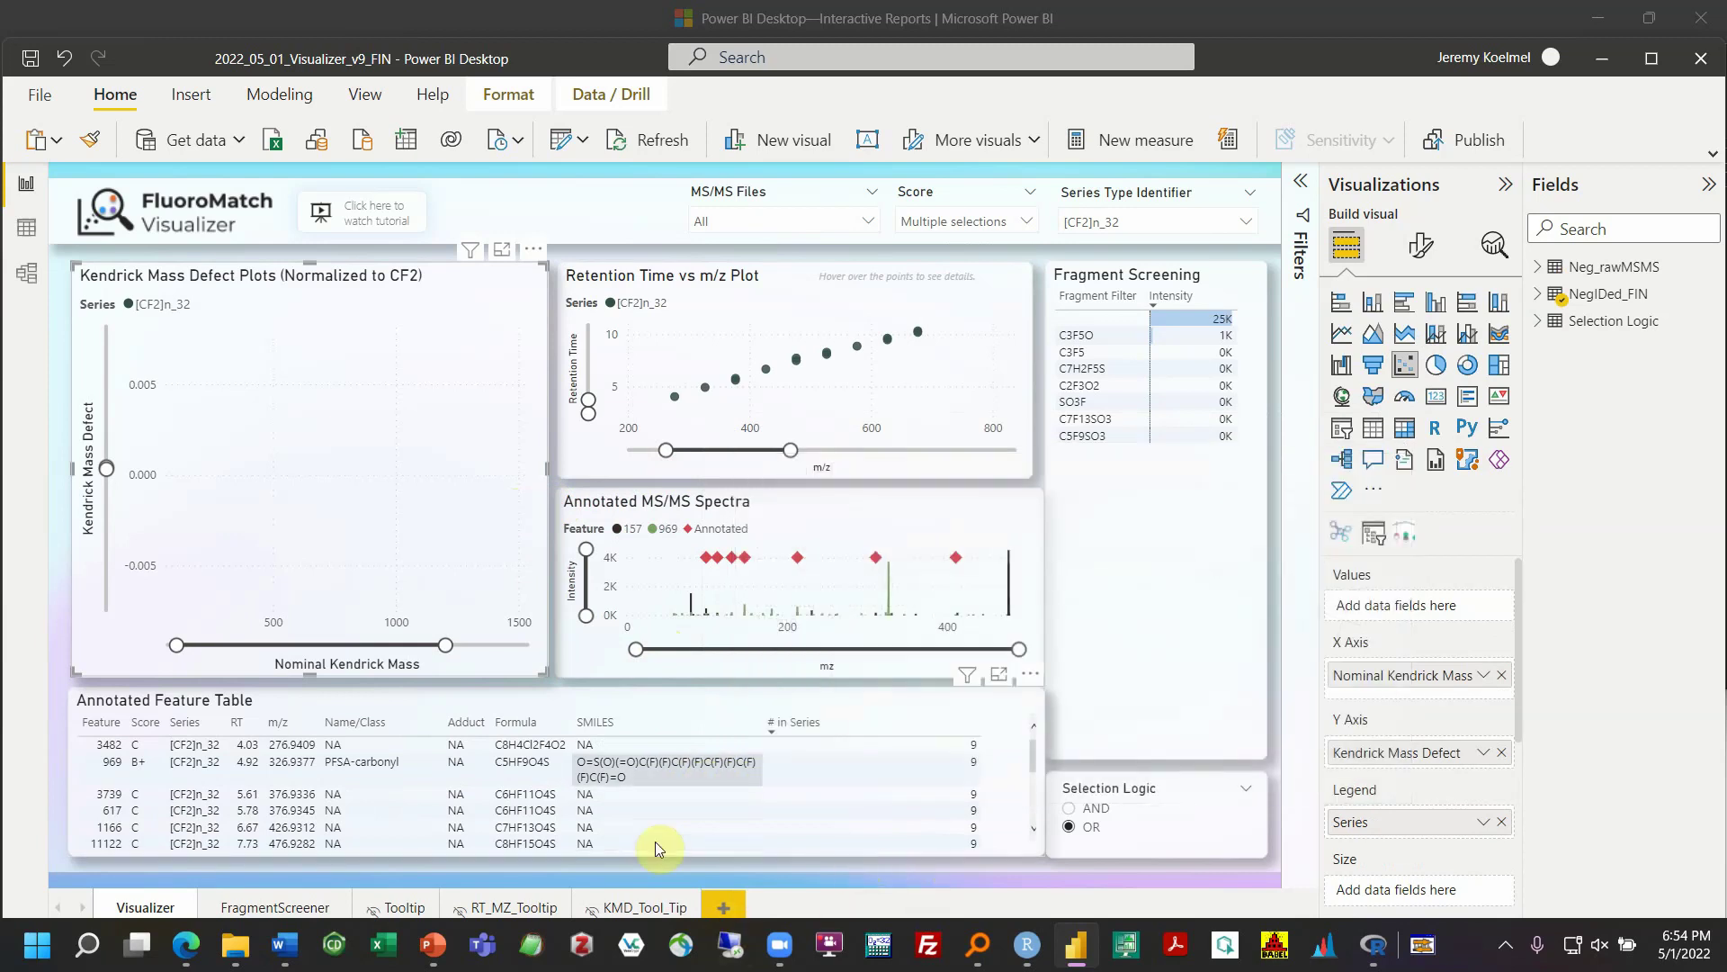
mouse_move(613, 766)
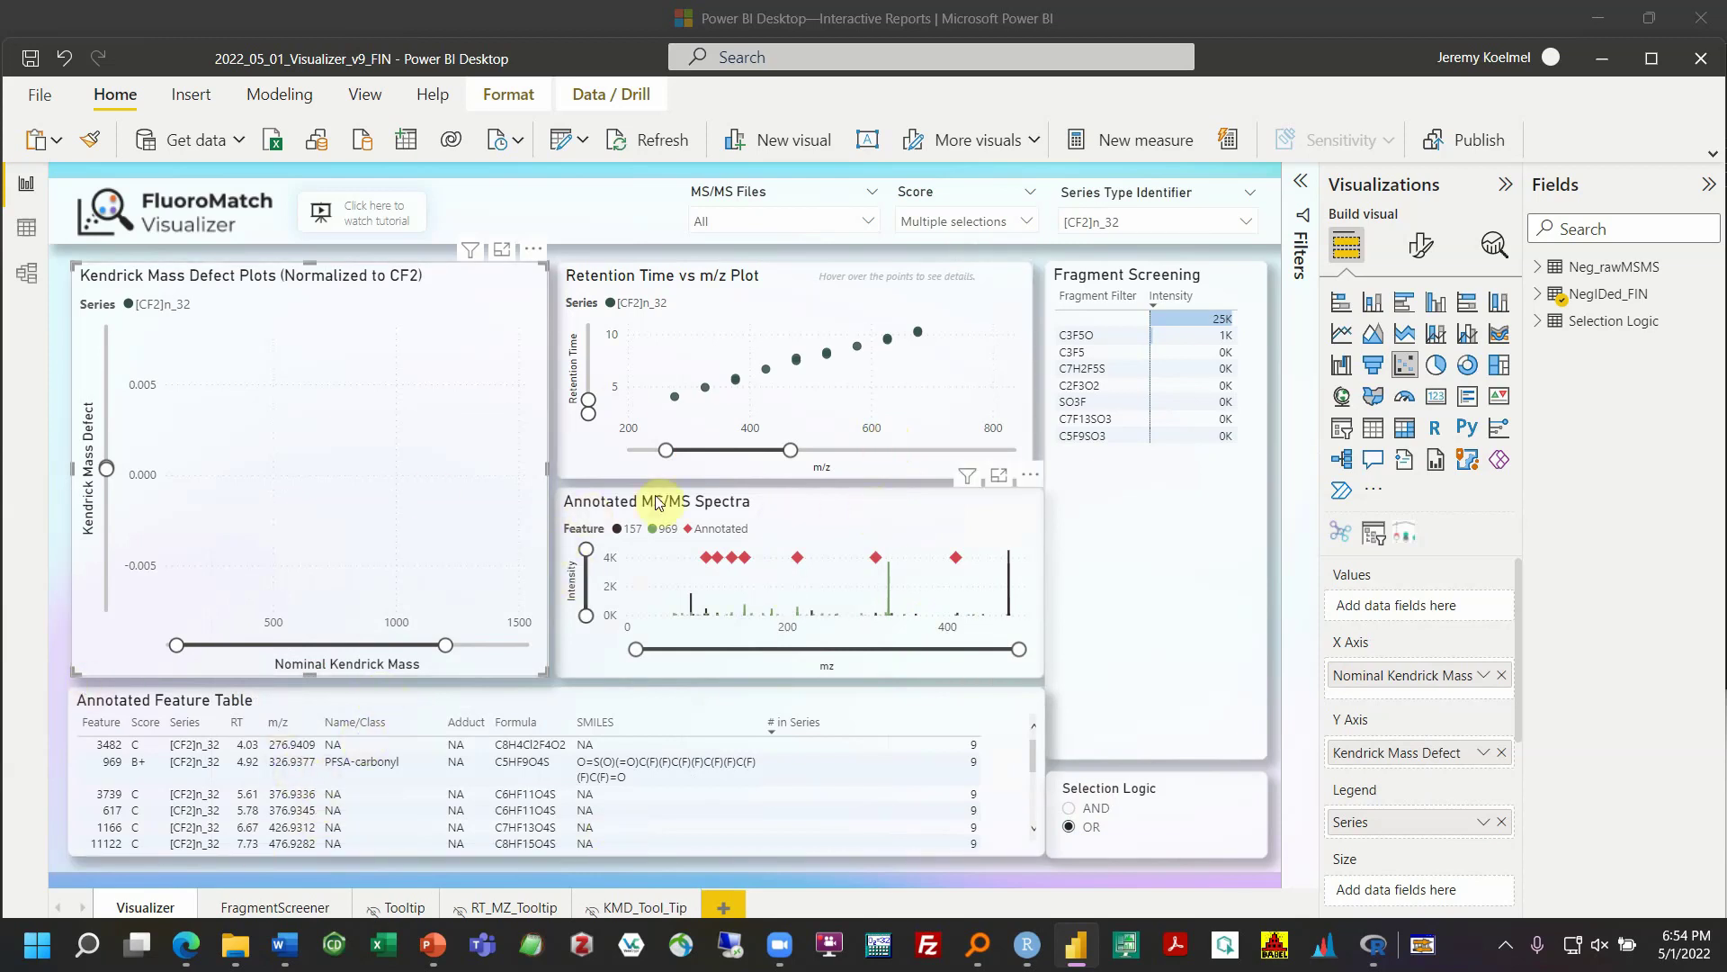
scroll(781, 762, "down", 5)
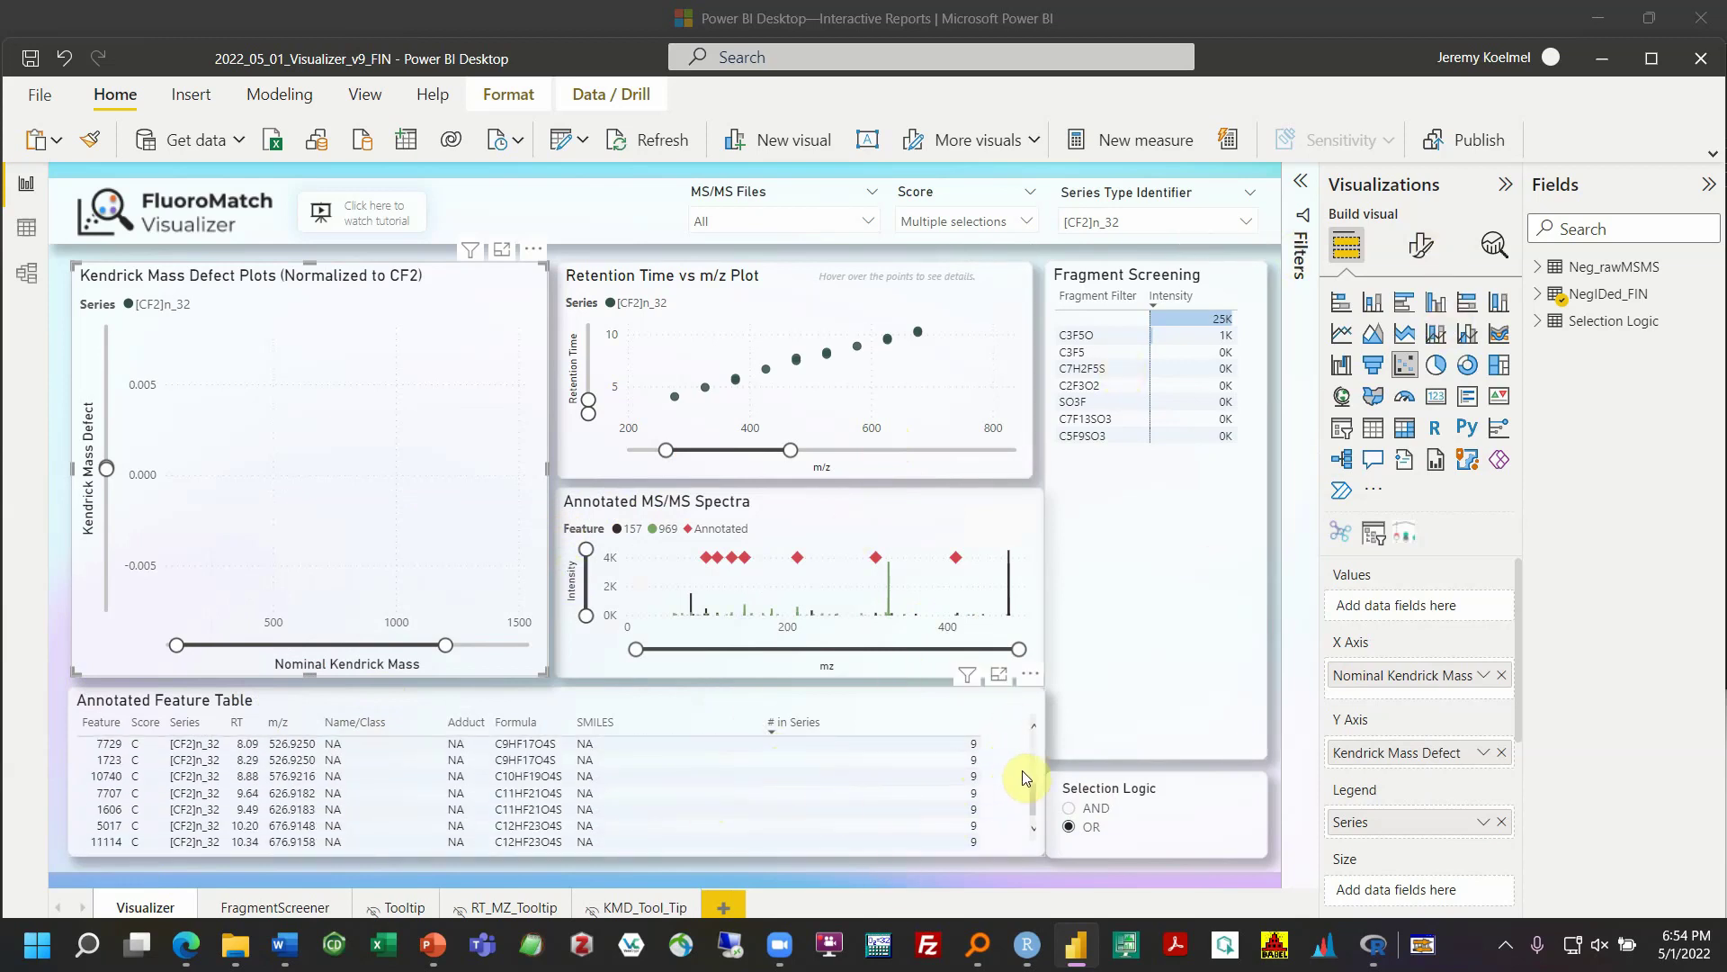
Remove the [CF2]n_32 filter from the Series Type Identifier so that all series are included
left_click(1138, 222)
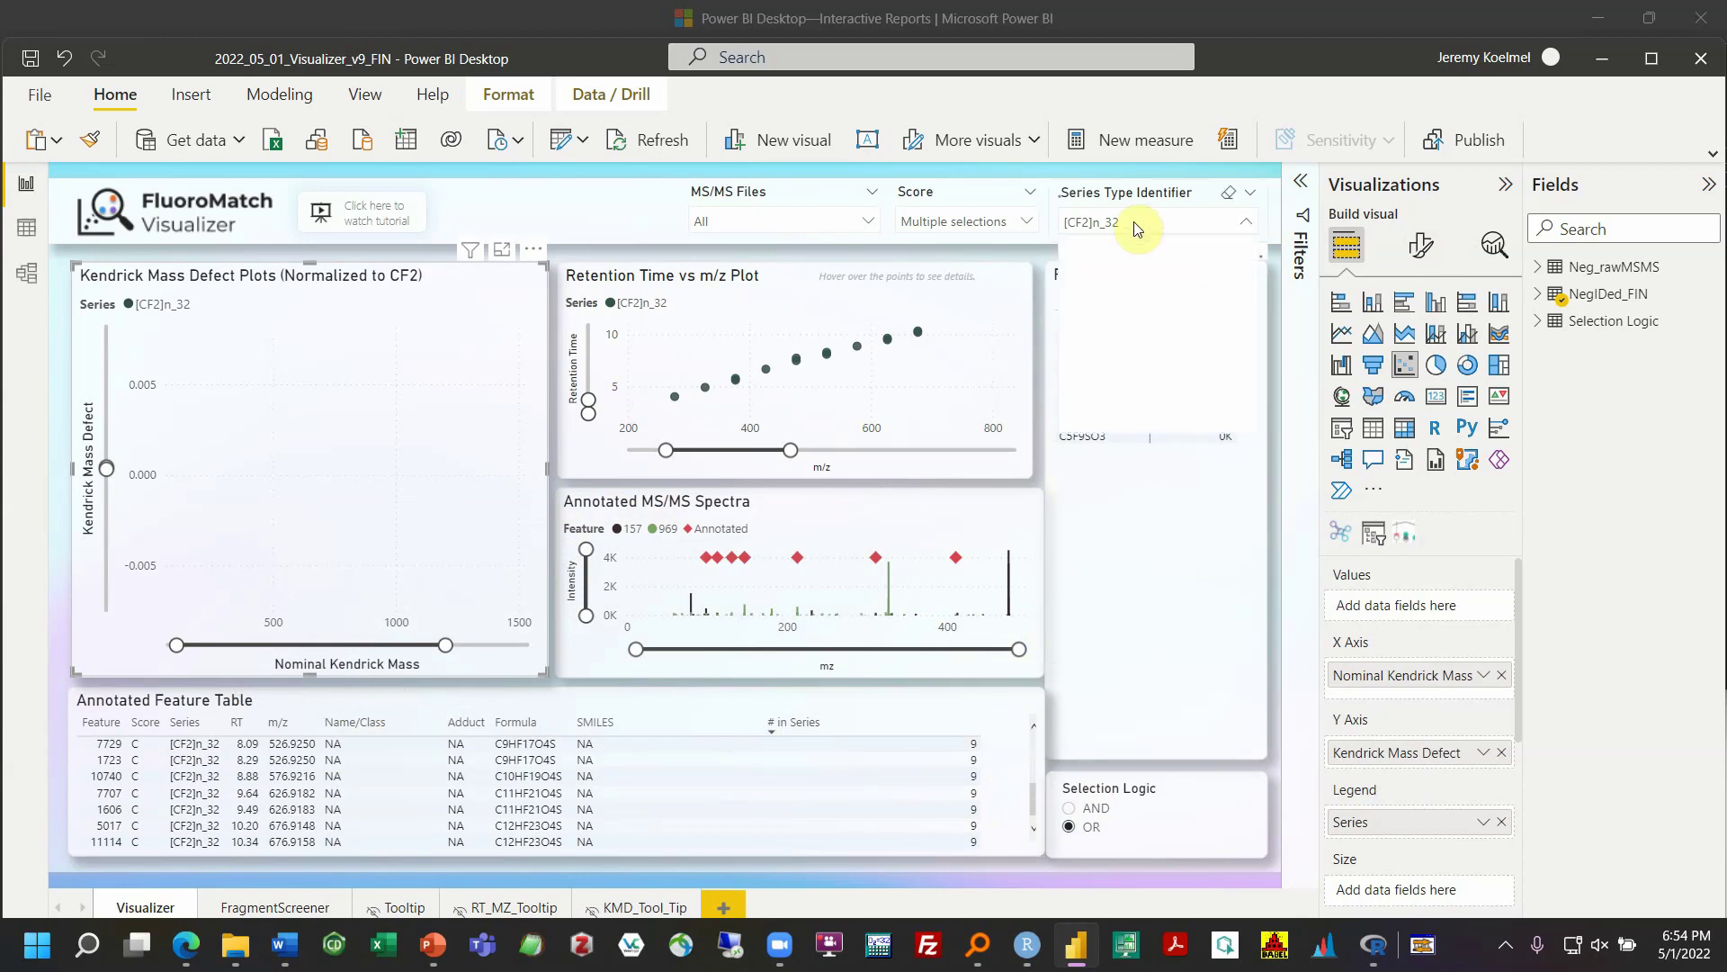
left_click(1070, 292)
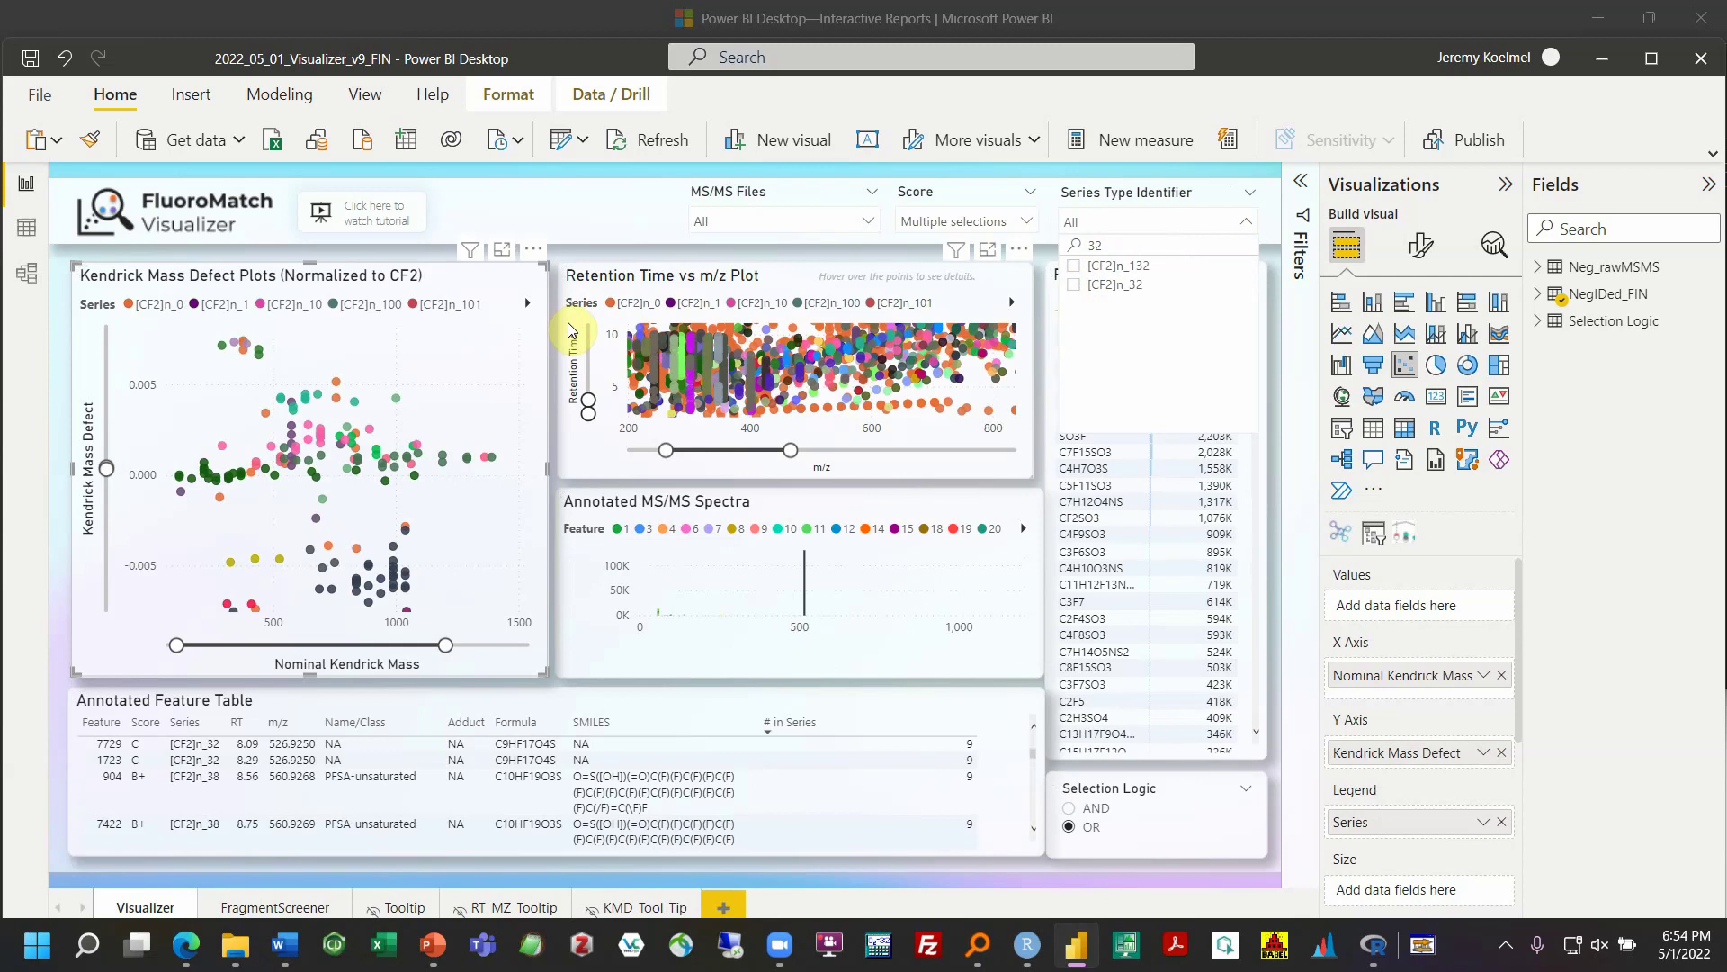
left_click(1265, 745)
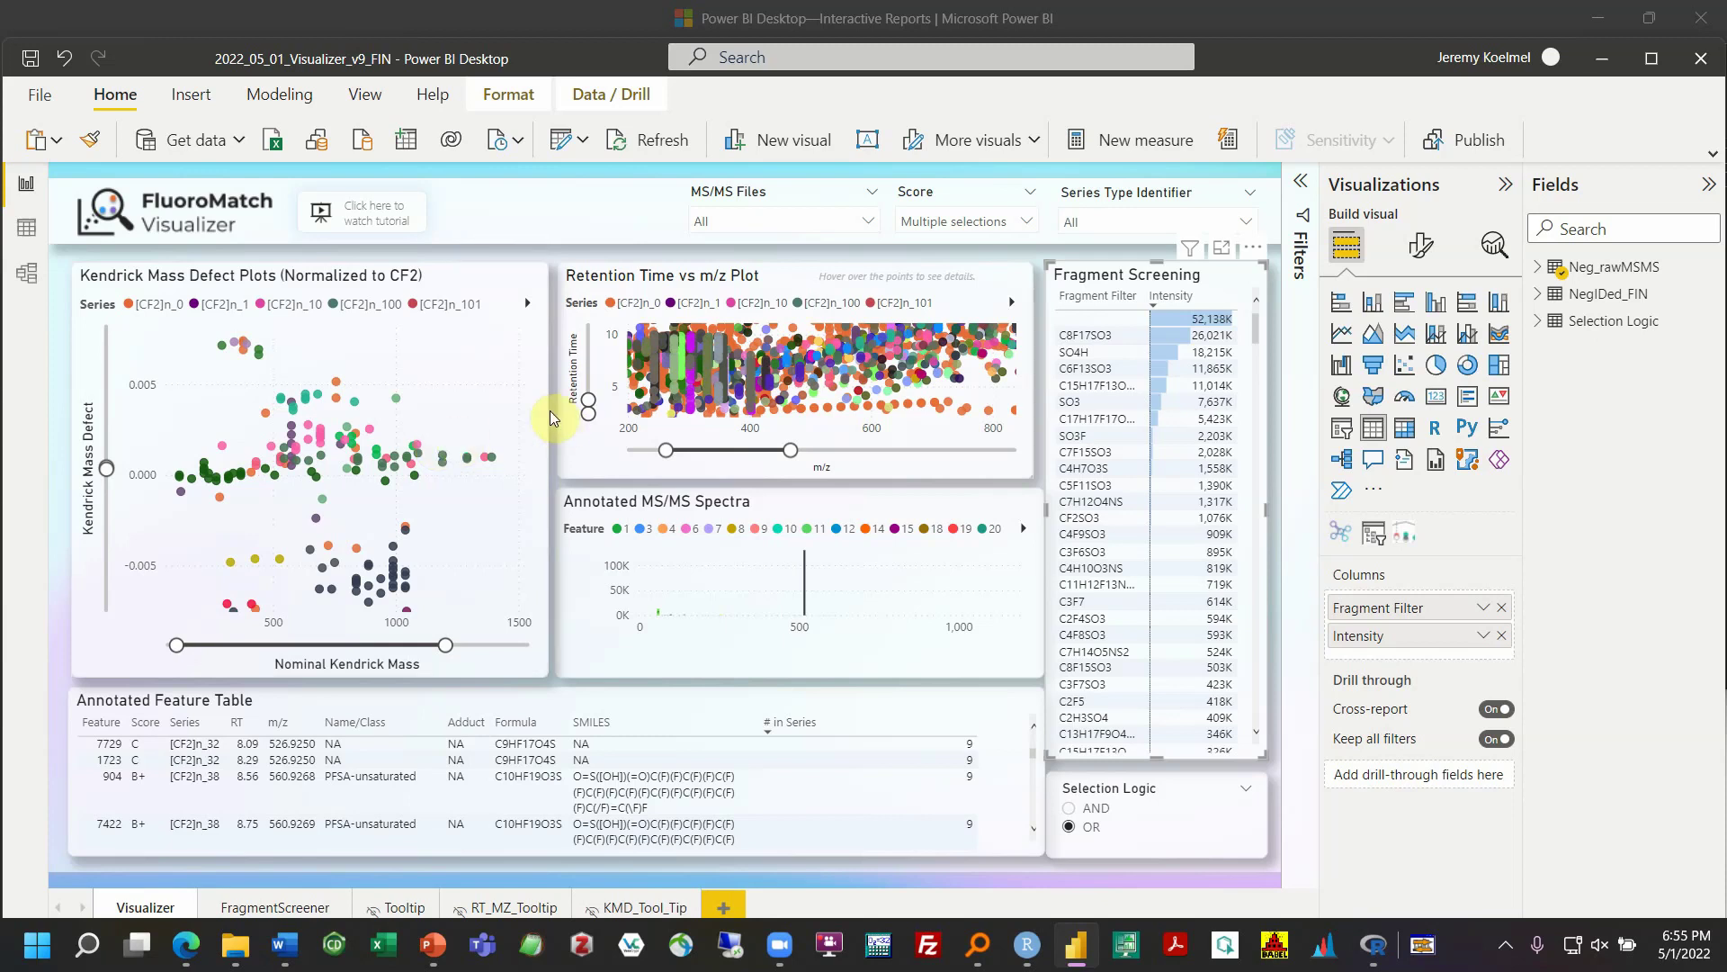
Narrow the Annotated MS/MS Spectra visual slightly to match the width of the Retention Time vs m/z Plot
left_click(558, 506)
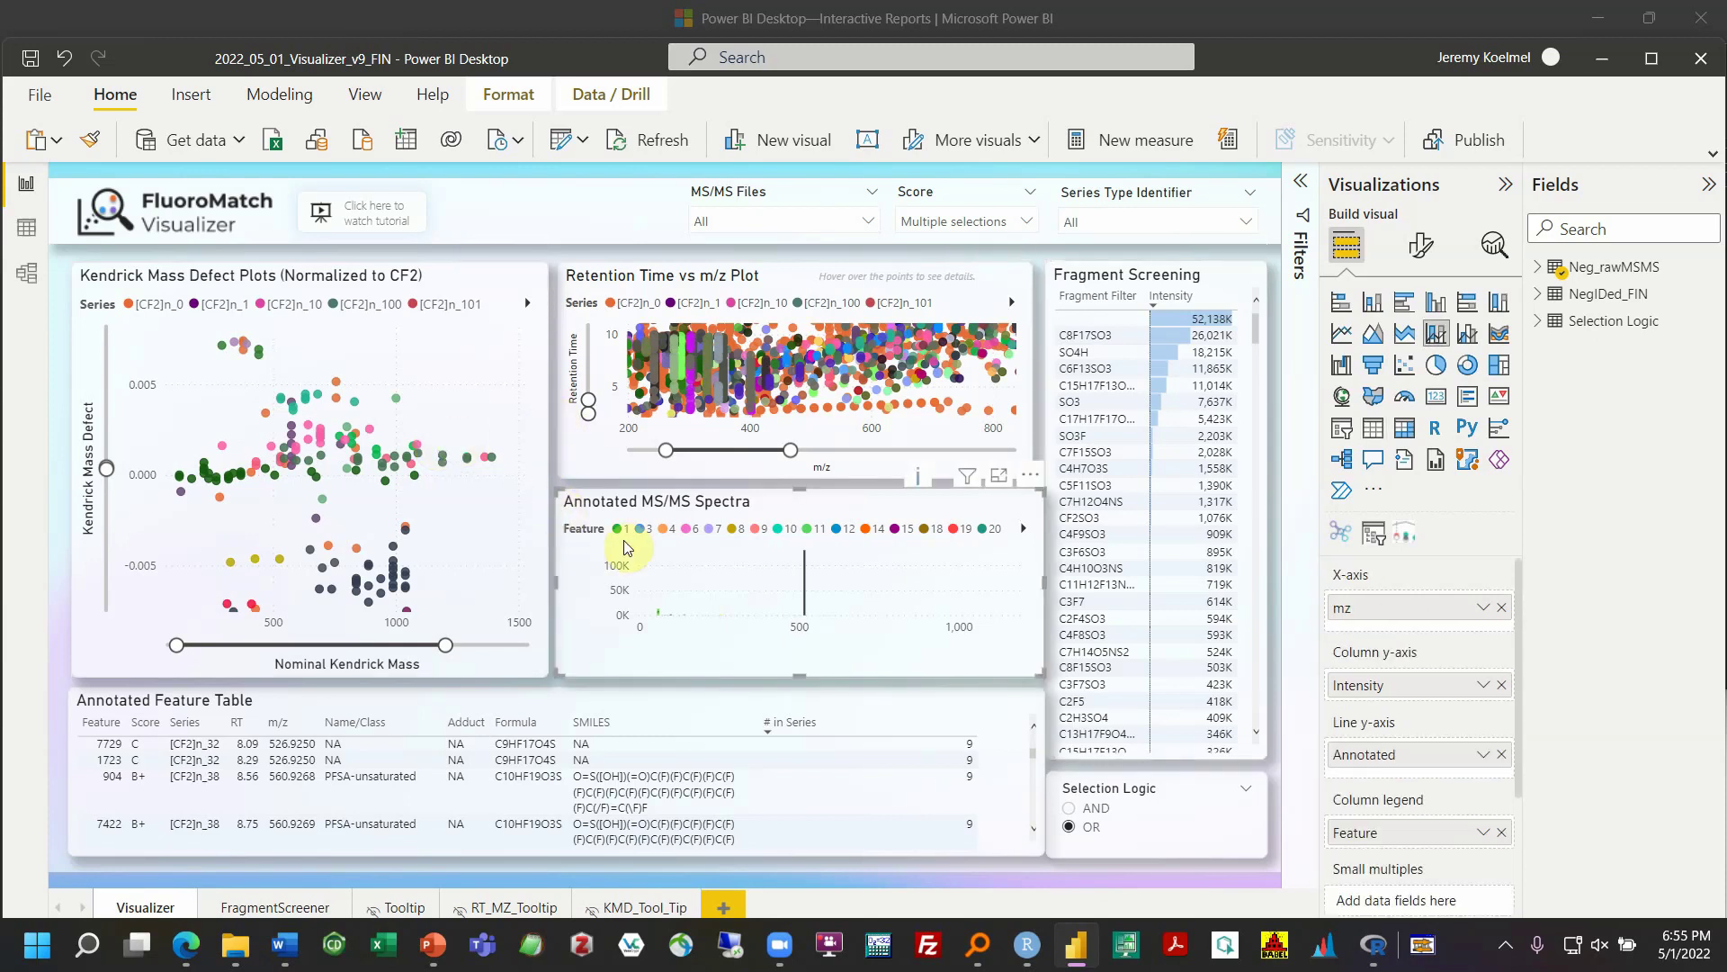
left_click_drag(1032, 585, 1031, 585)
left_click(1039, 574)
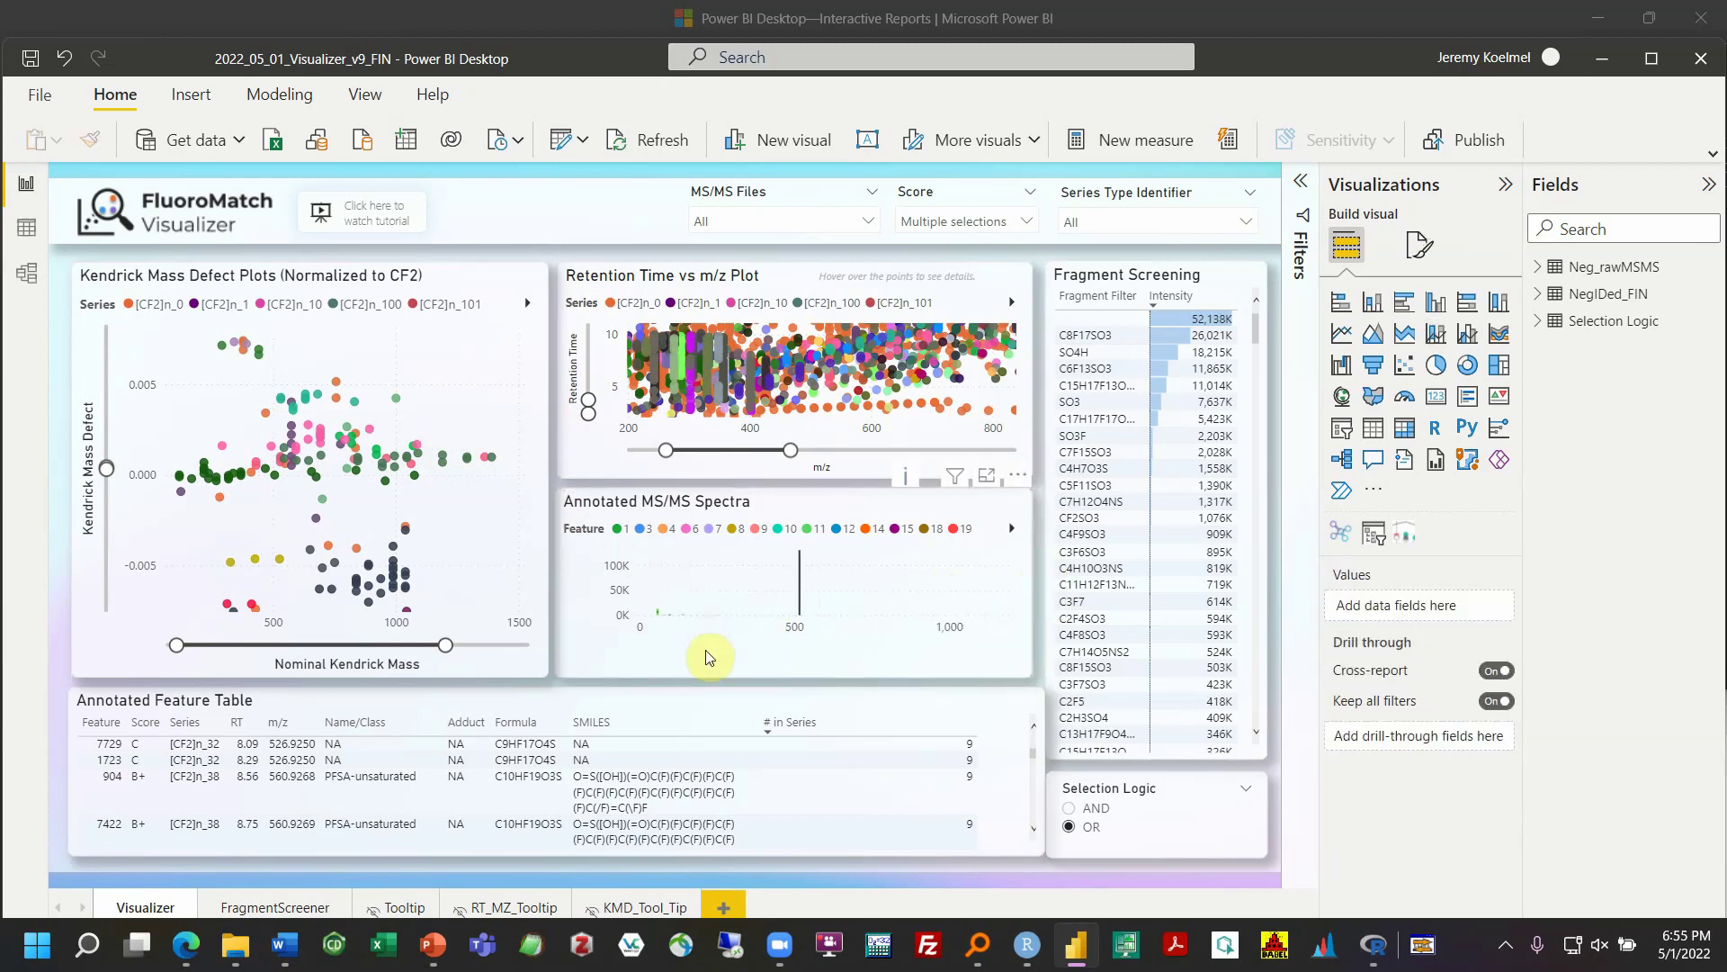
Select the Annotated Feature Table and look through the NegIDed_FIN fields available for its columns
left_click(700, 699)
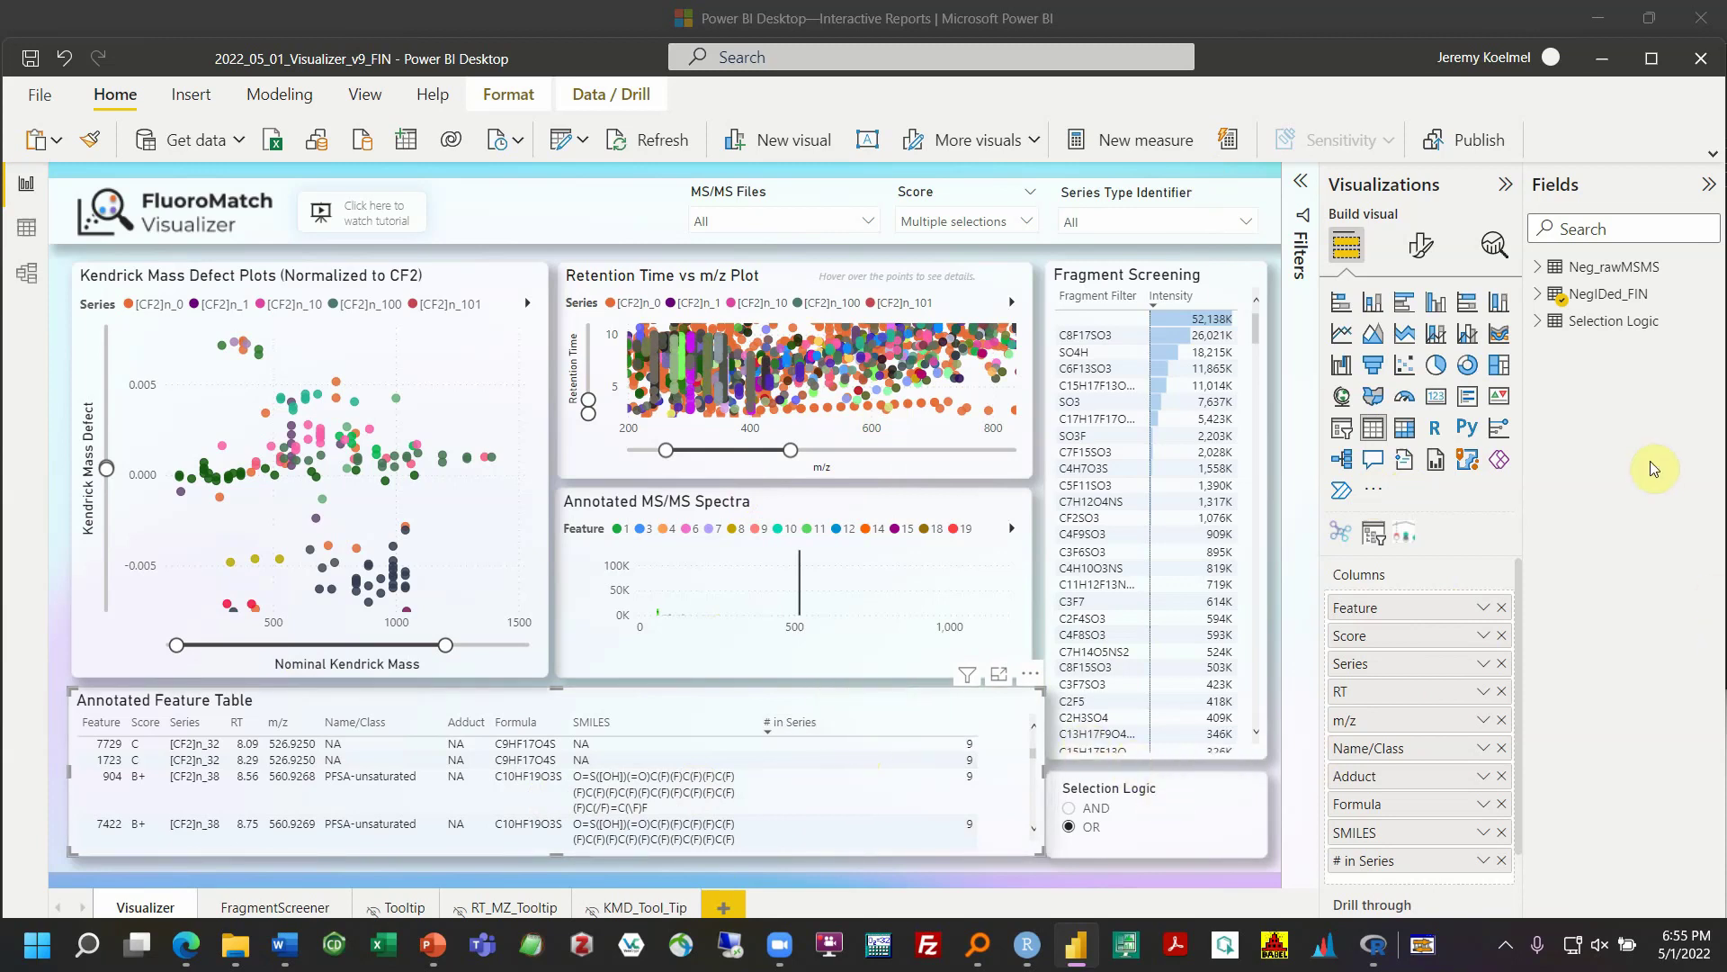
left_click(1538, 297)
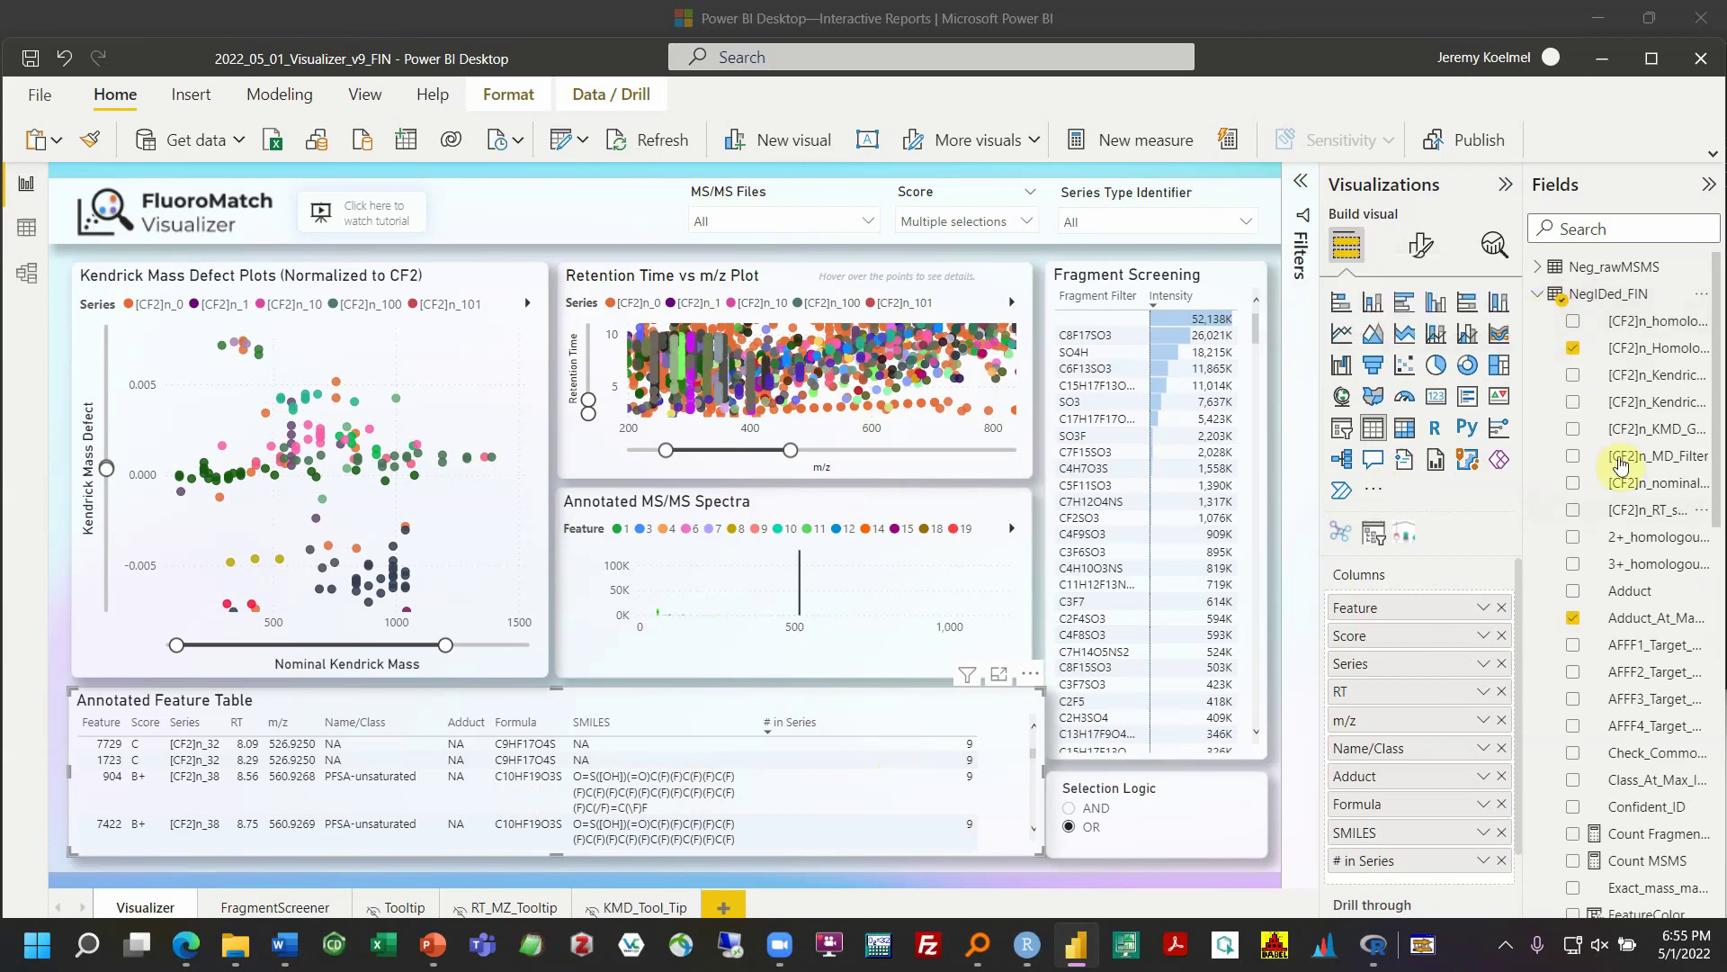
scroll(1585, 711, "down", 7)
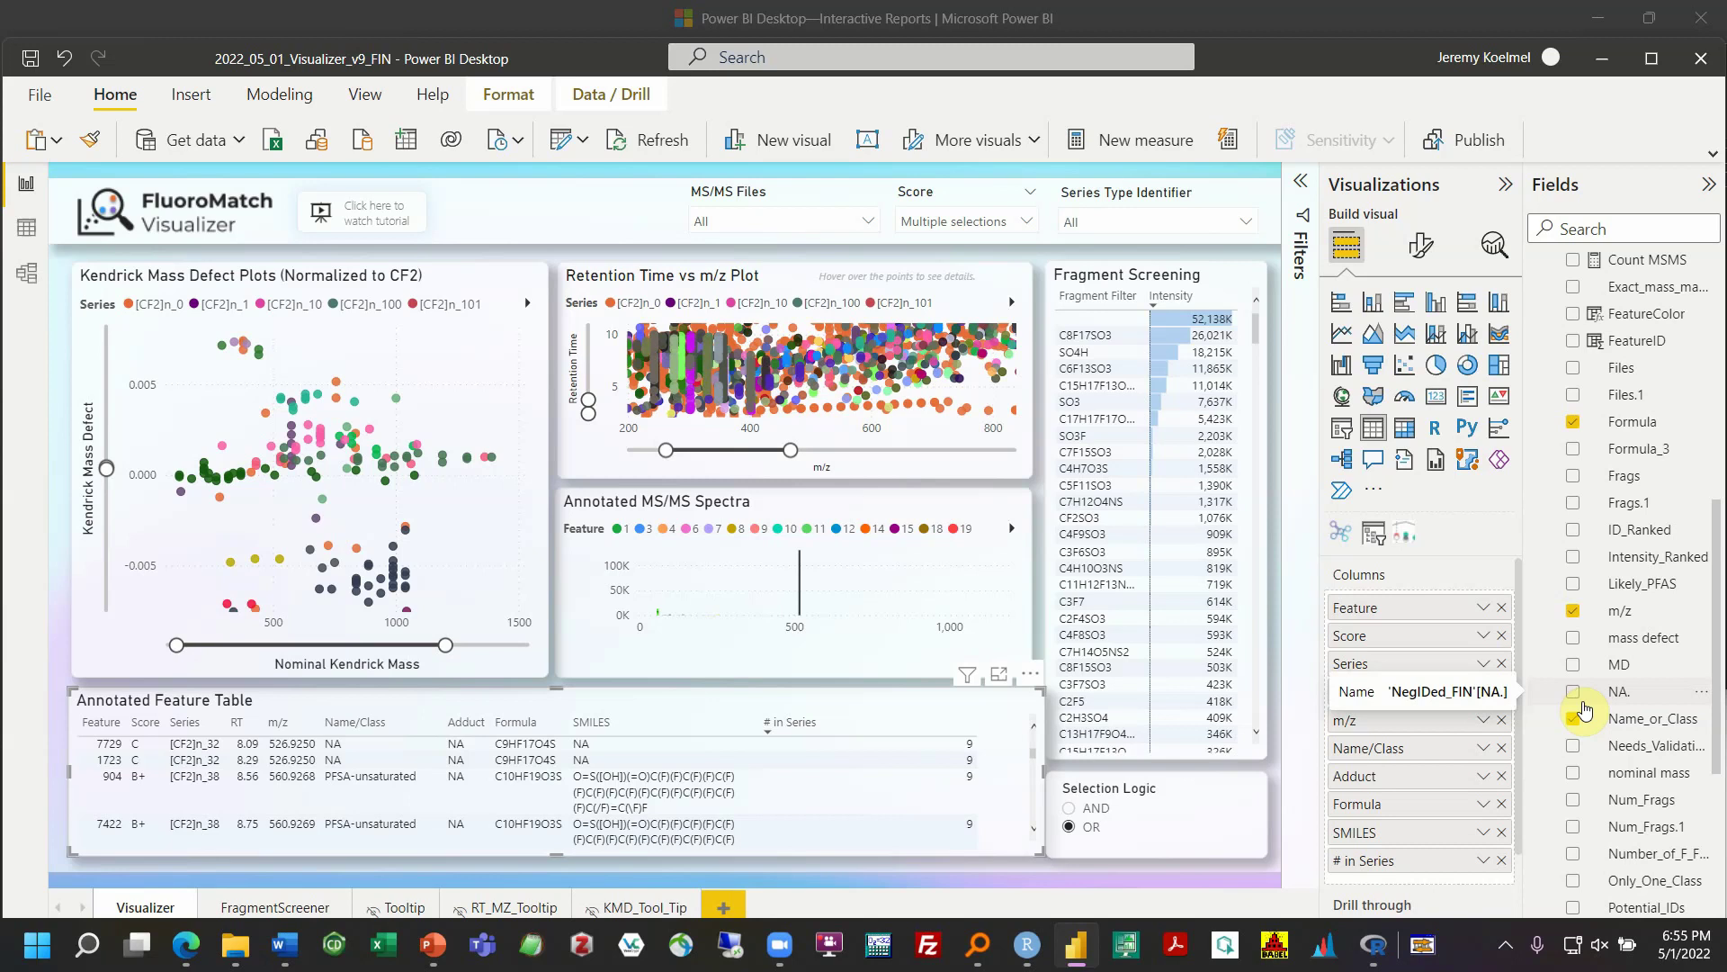
scroll(1635, 621, "up", 1)
scroll(1635, 620, "down", 5)
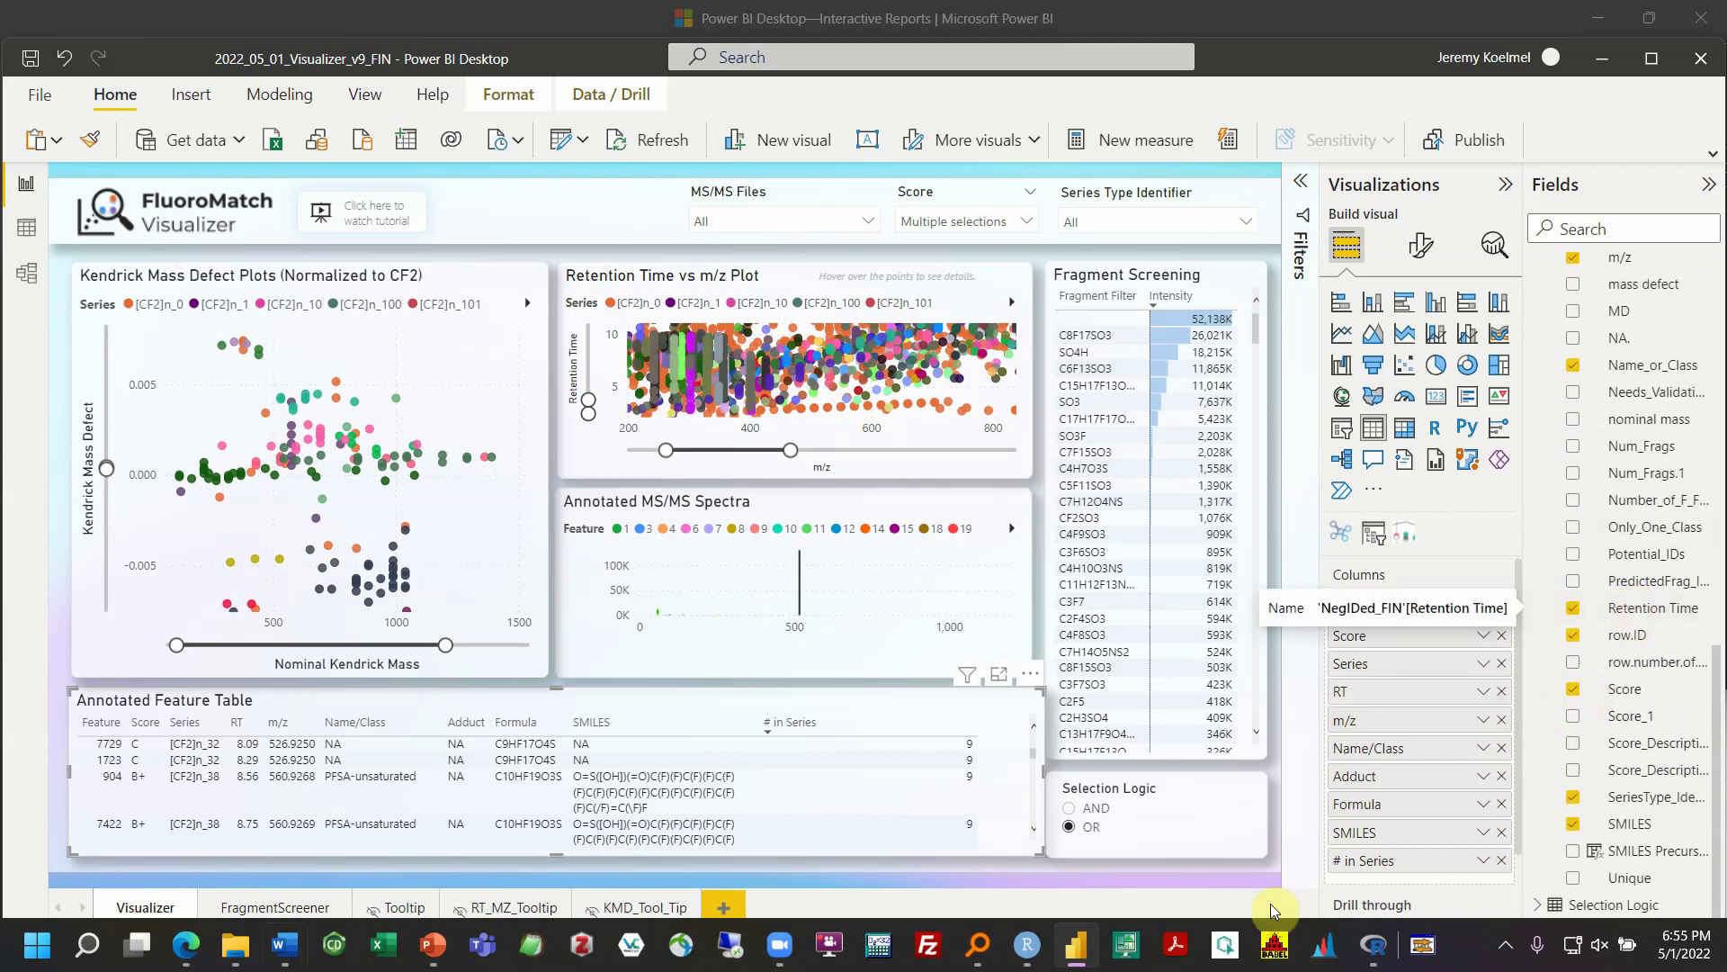
Open NegIDed_FIN.csv from the Output folder and read the first entries of its Score_Description column
left_click(237, 962)
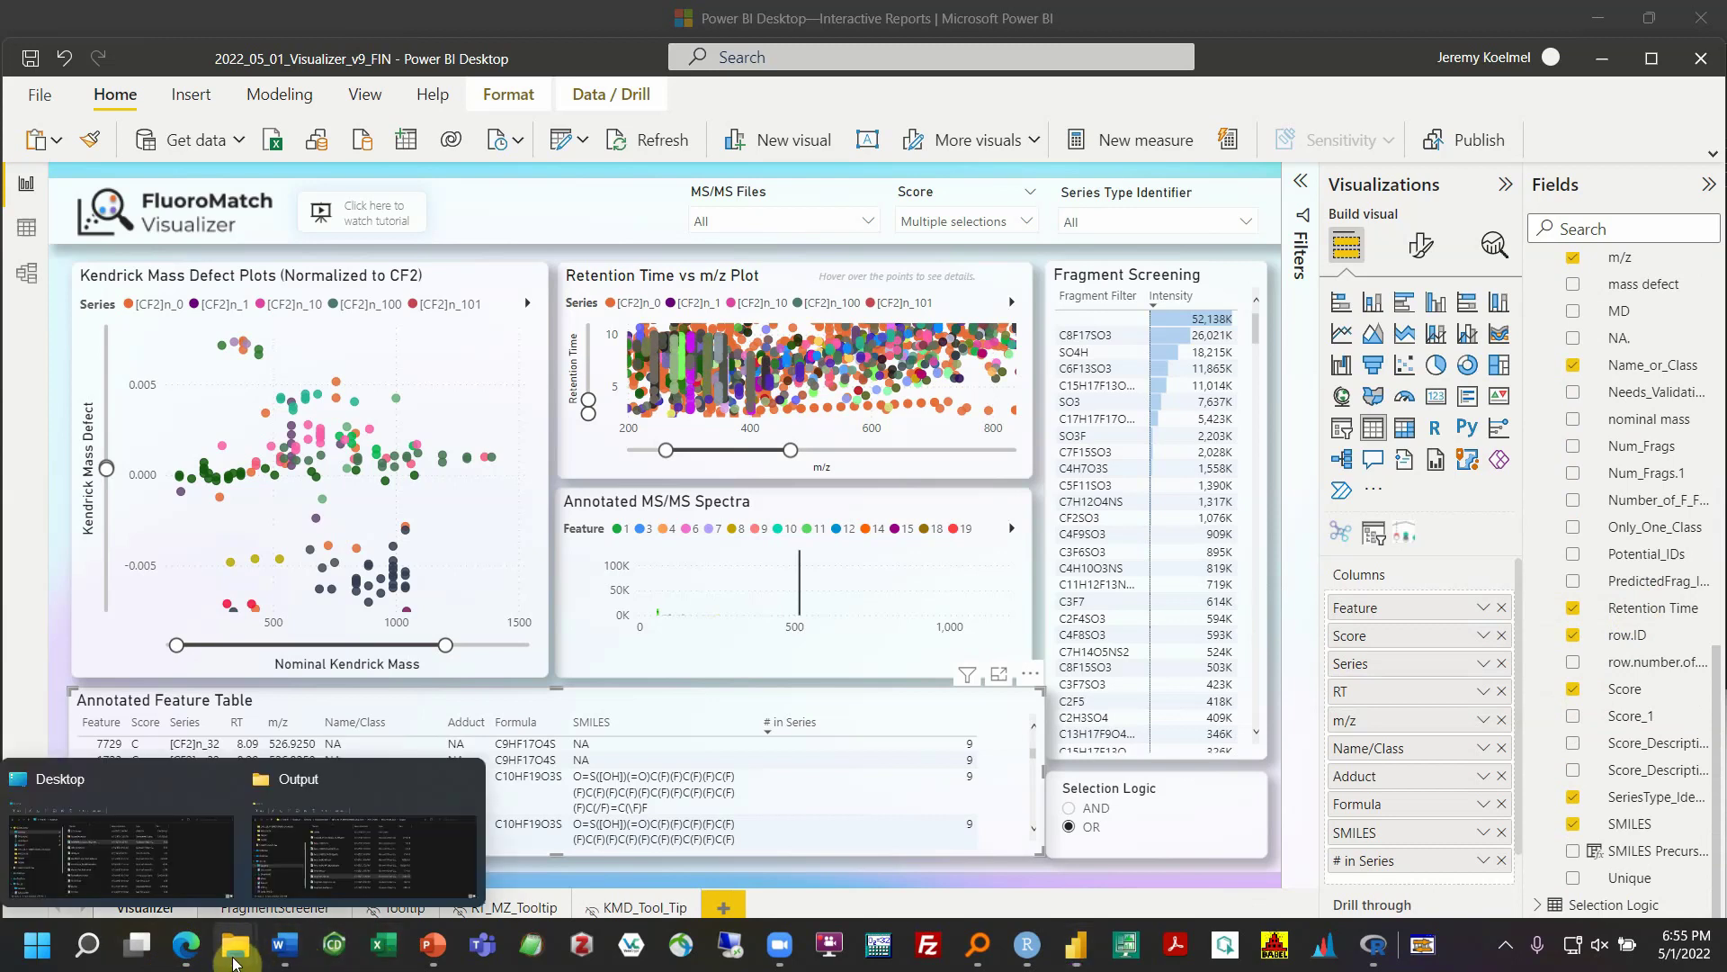
left_click(288, 839)
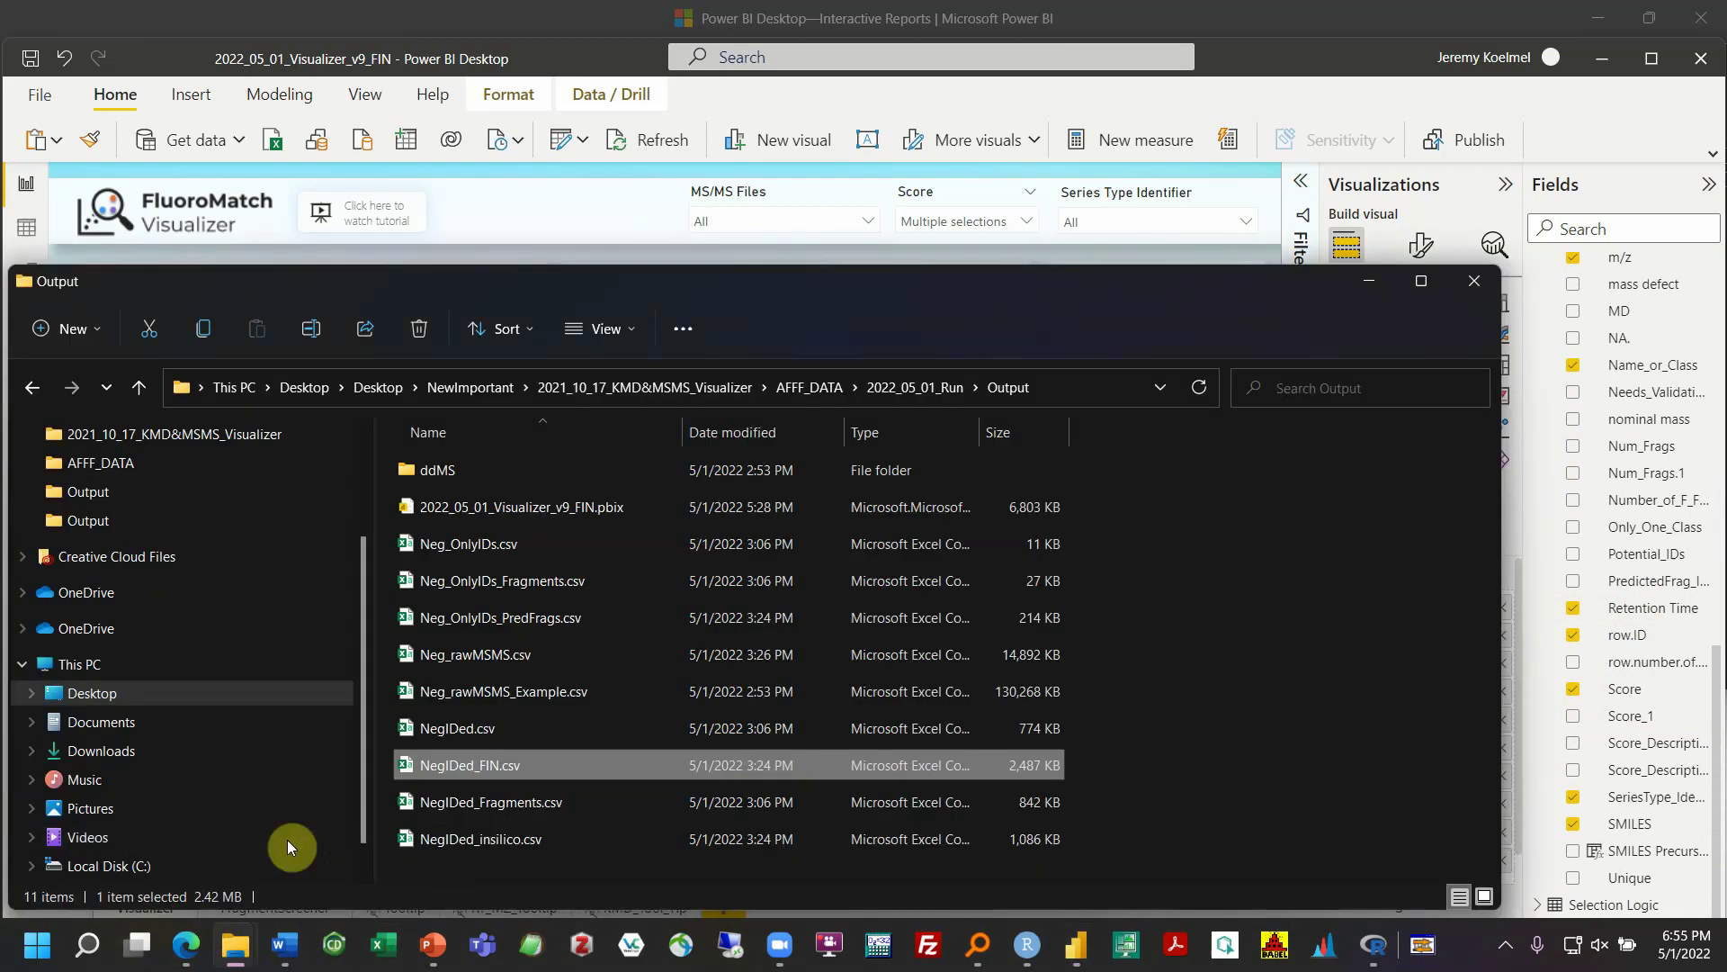
double_click(516, 767)
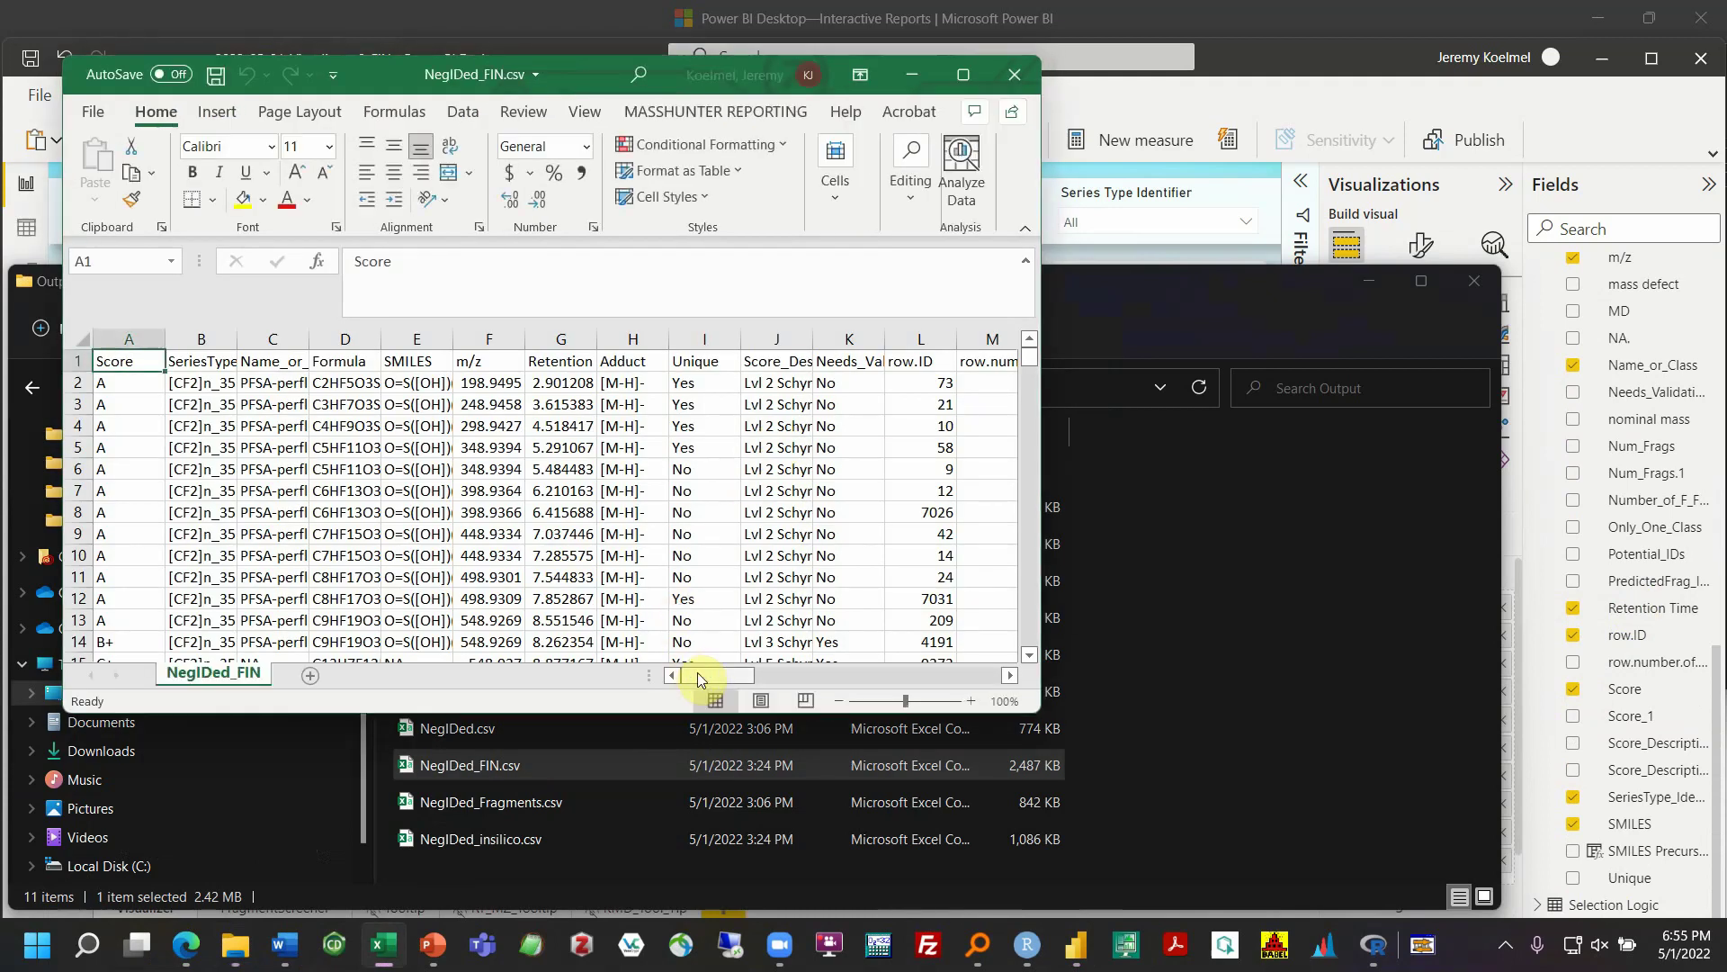
left_click(777, 382)
left_click(783, 359)
left_click(779, 382)
left_click(782, 361)
left_click(780, 381)
left_click(781, 407)
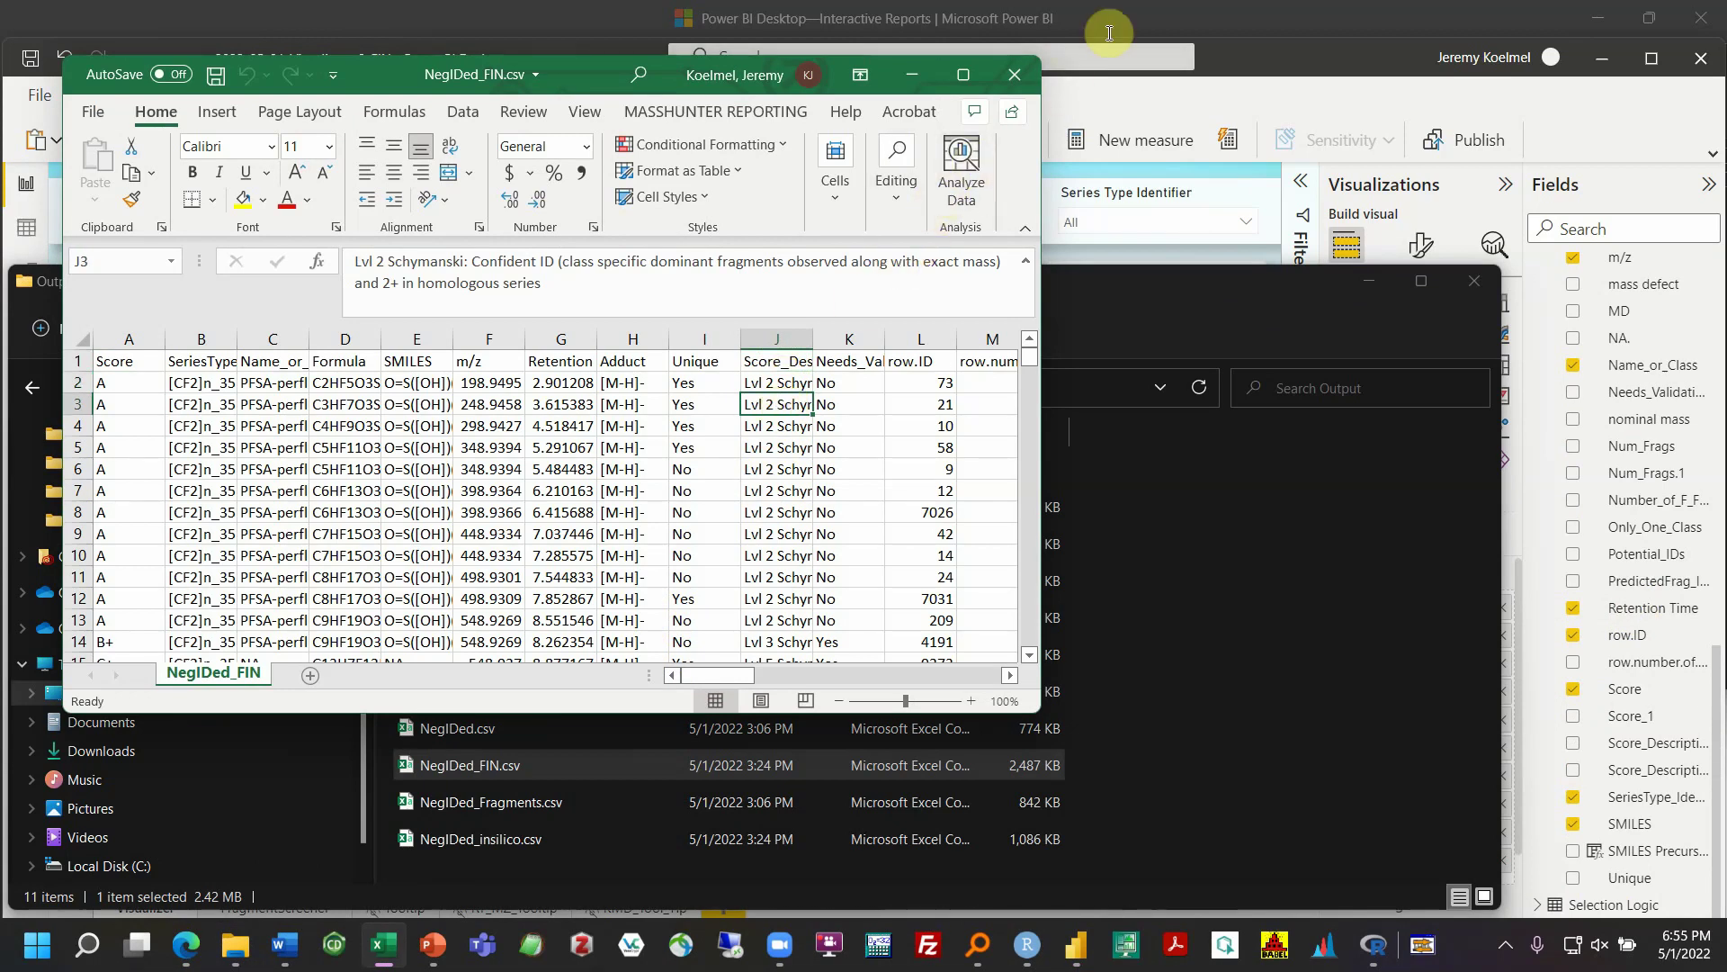
Close the NegIDed_FIN.csv workbook without sharing it and return to the FluoroMatch Visualizer report in Power BI
left_click(1011, 110)
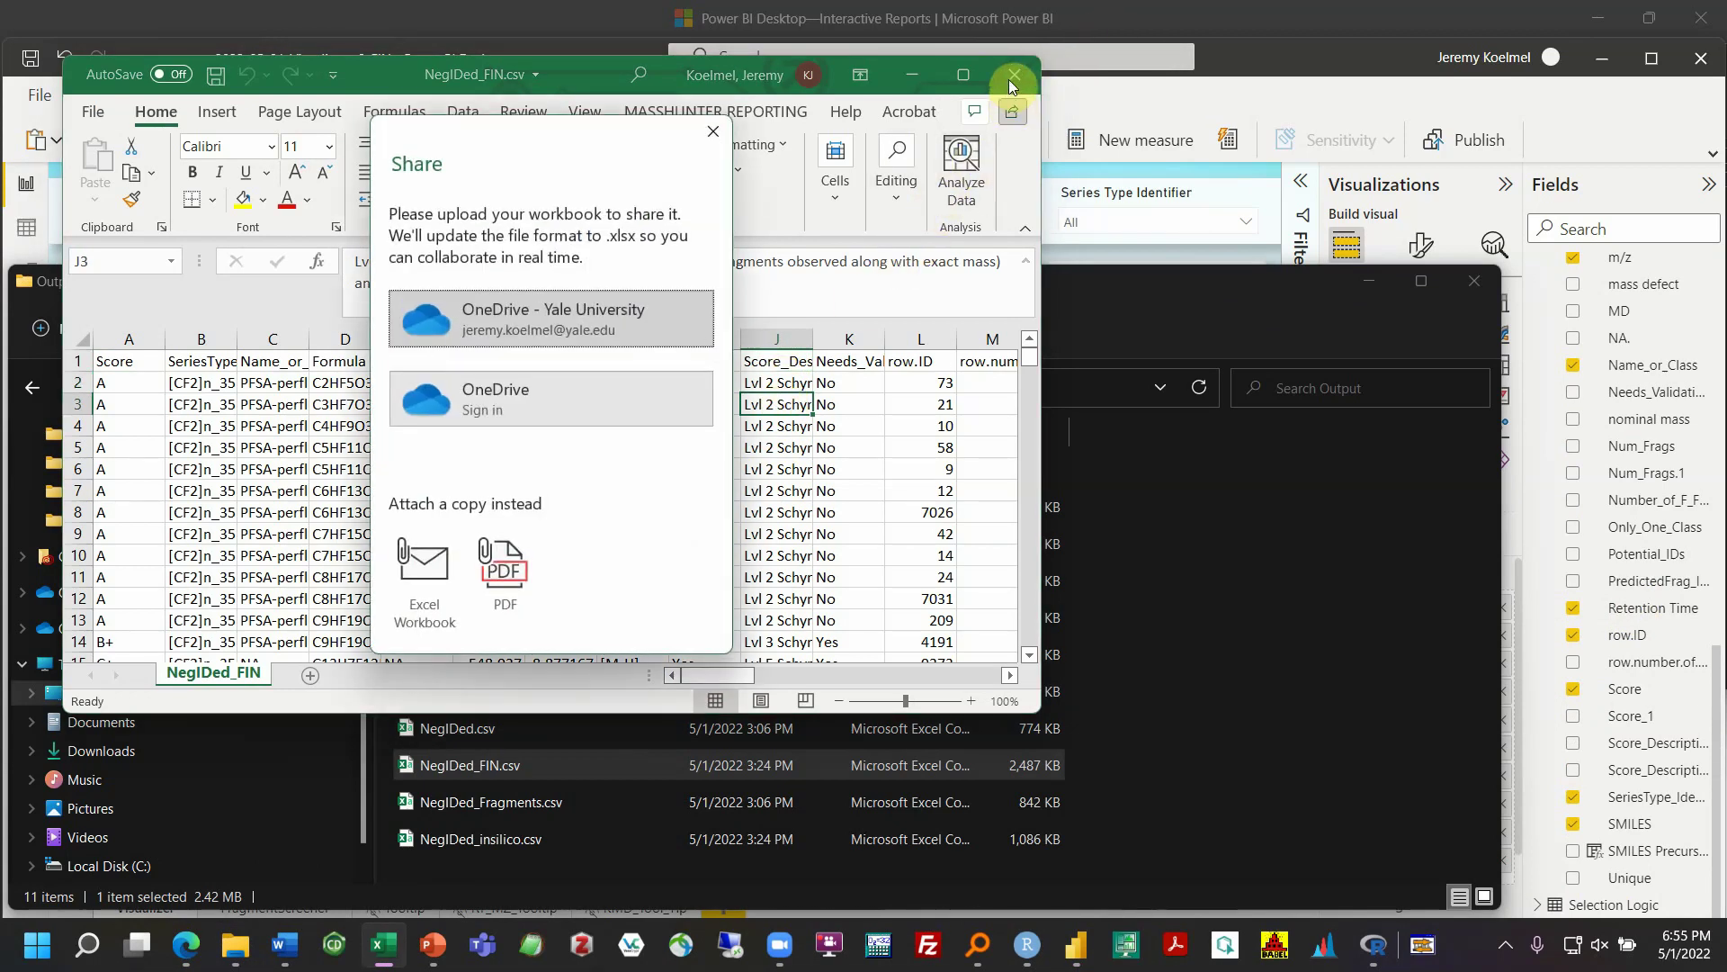
left_click(714, 132)
left_click(1015, 74)
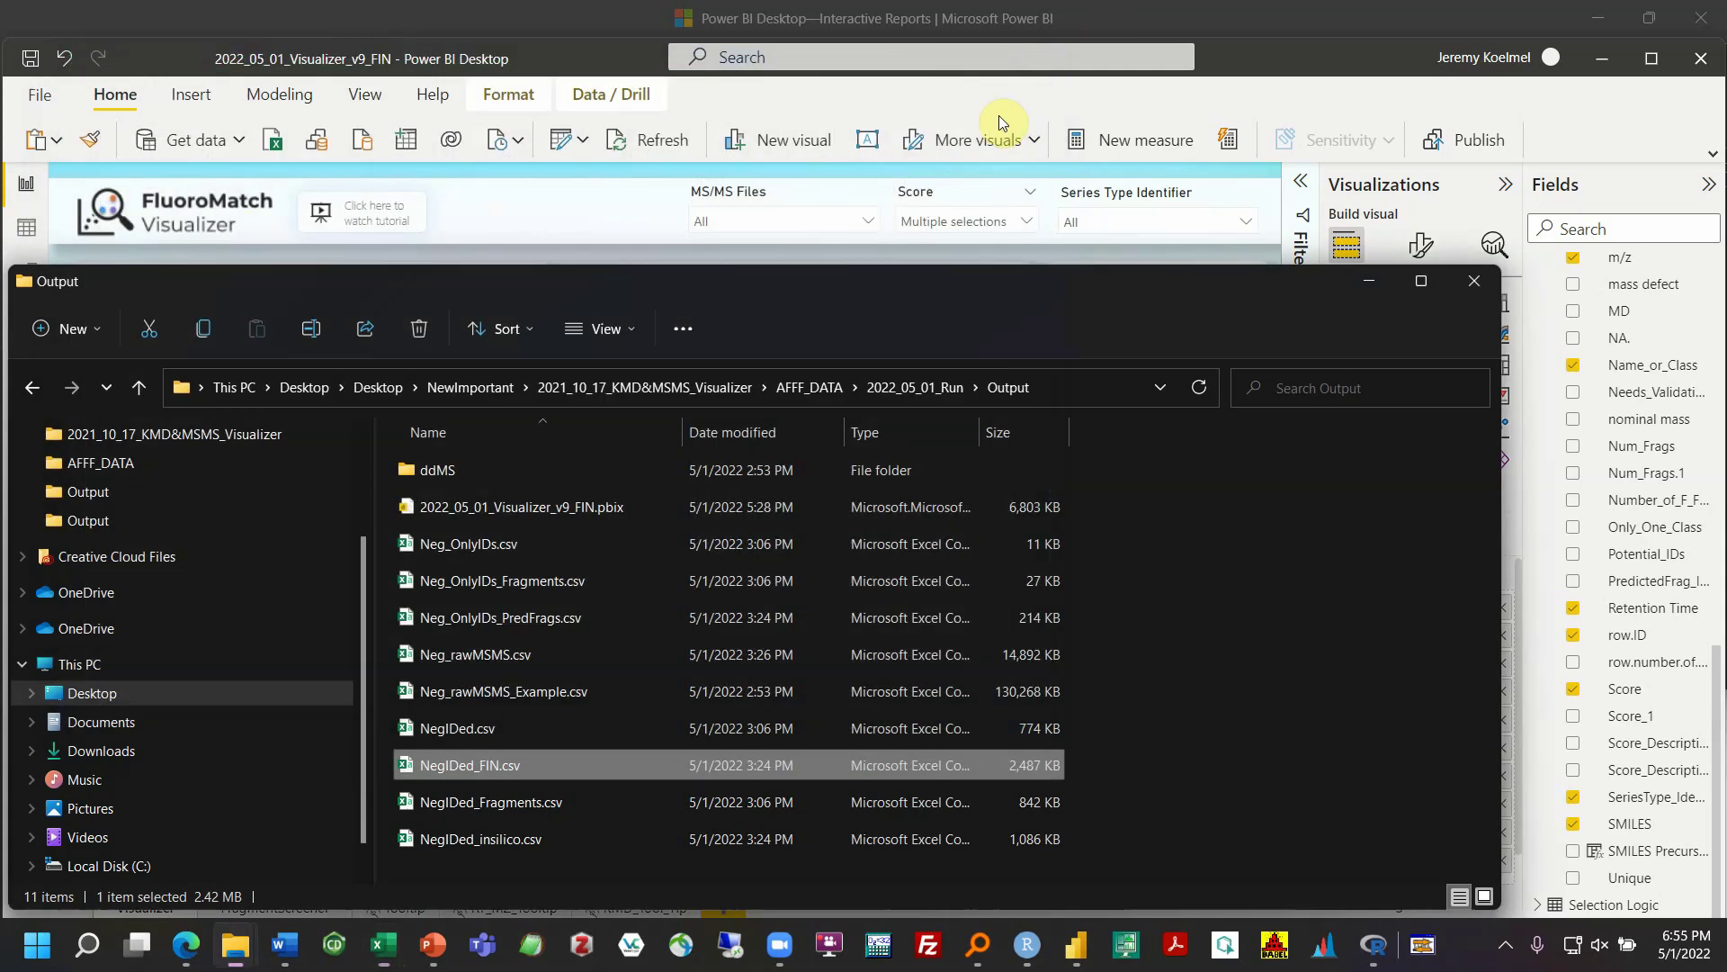
left_click(1103, 135)
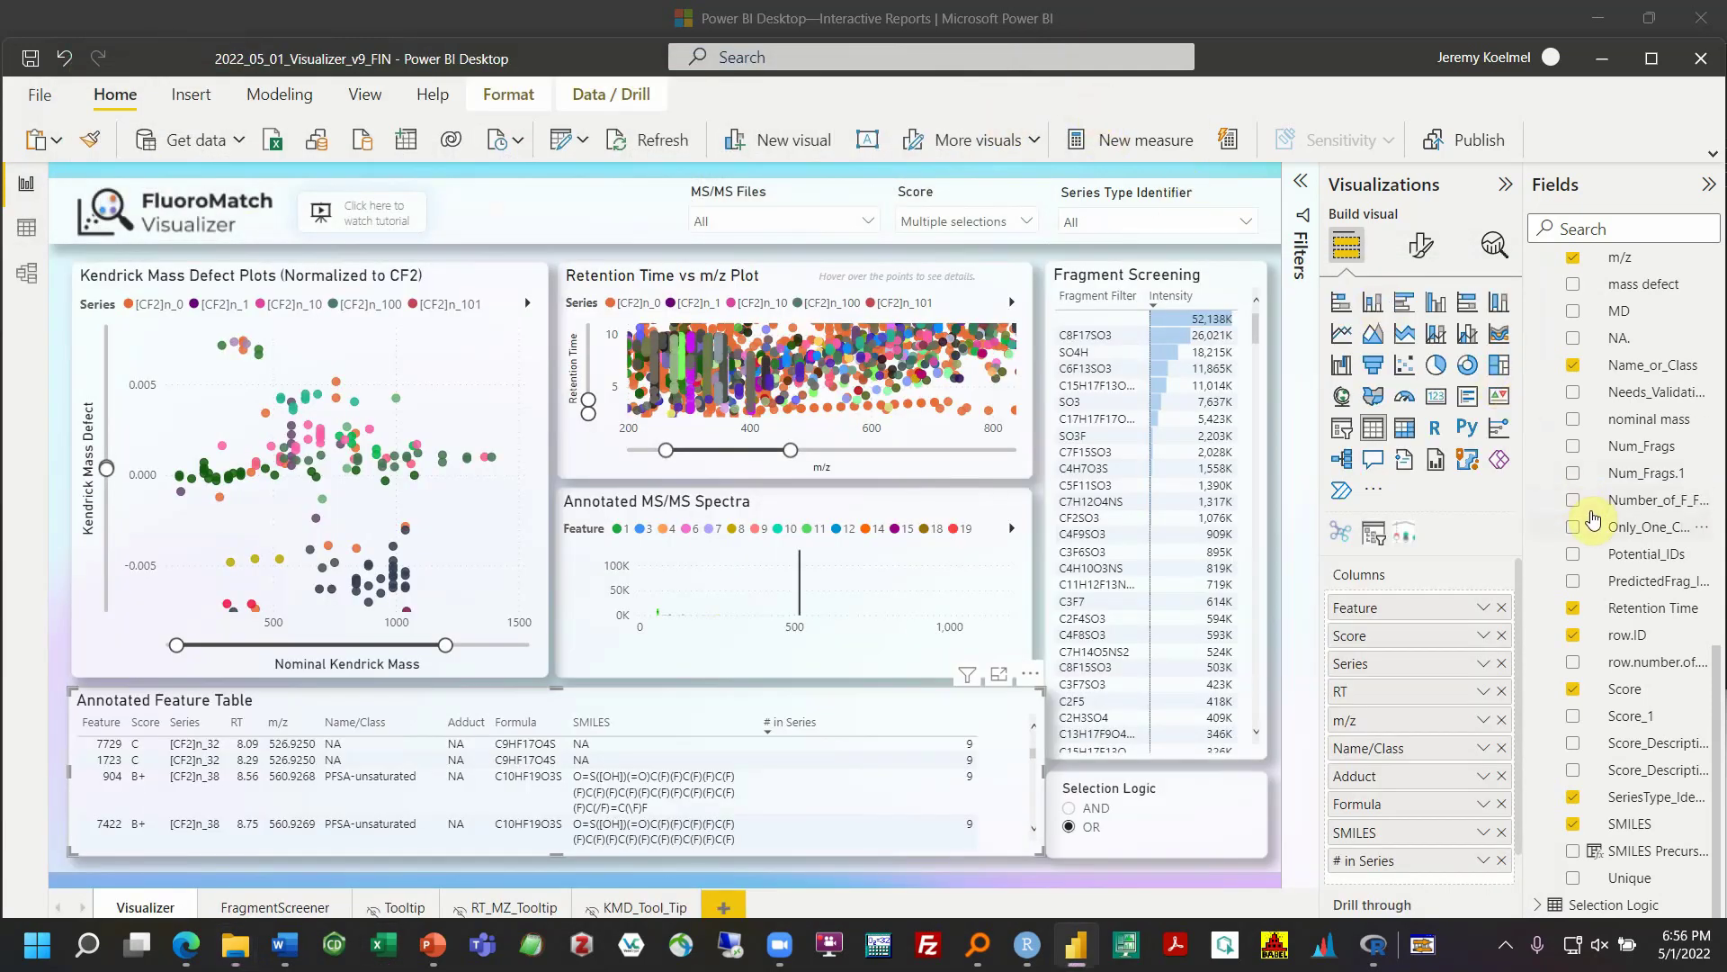
Add the NegIDed_FIN Score_Description field as the last column of the Annotated Feature Table
scroll(1593, 516, "up", 6)
scroll(1596, 548, "down", 4)
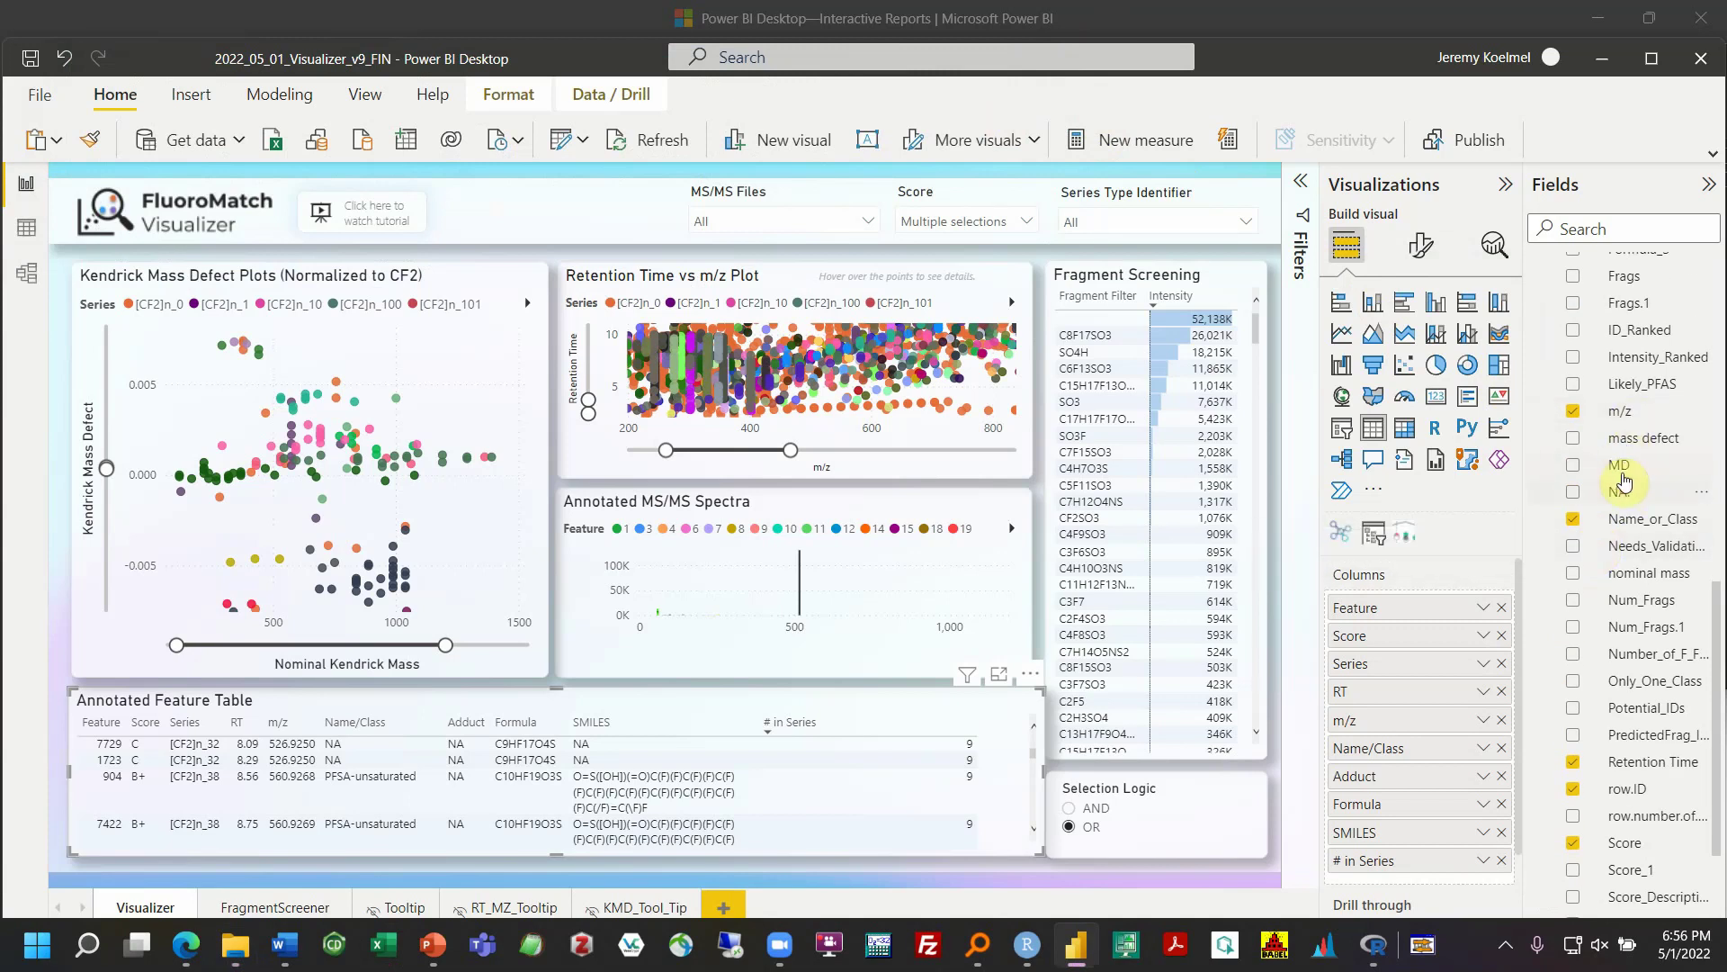
scroll(1624, 526, "down", 2)
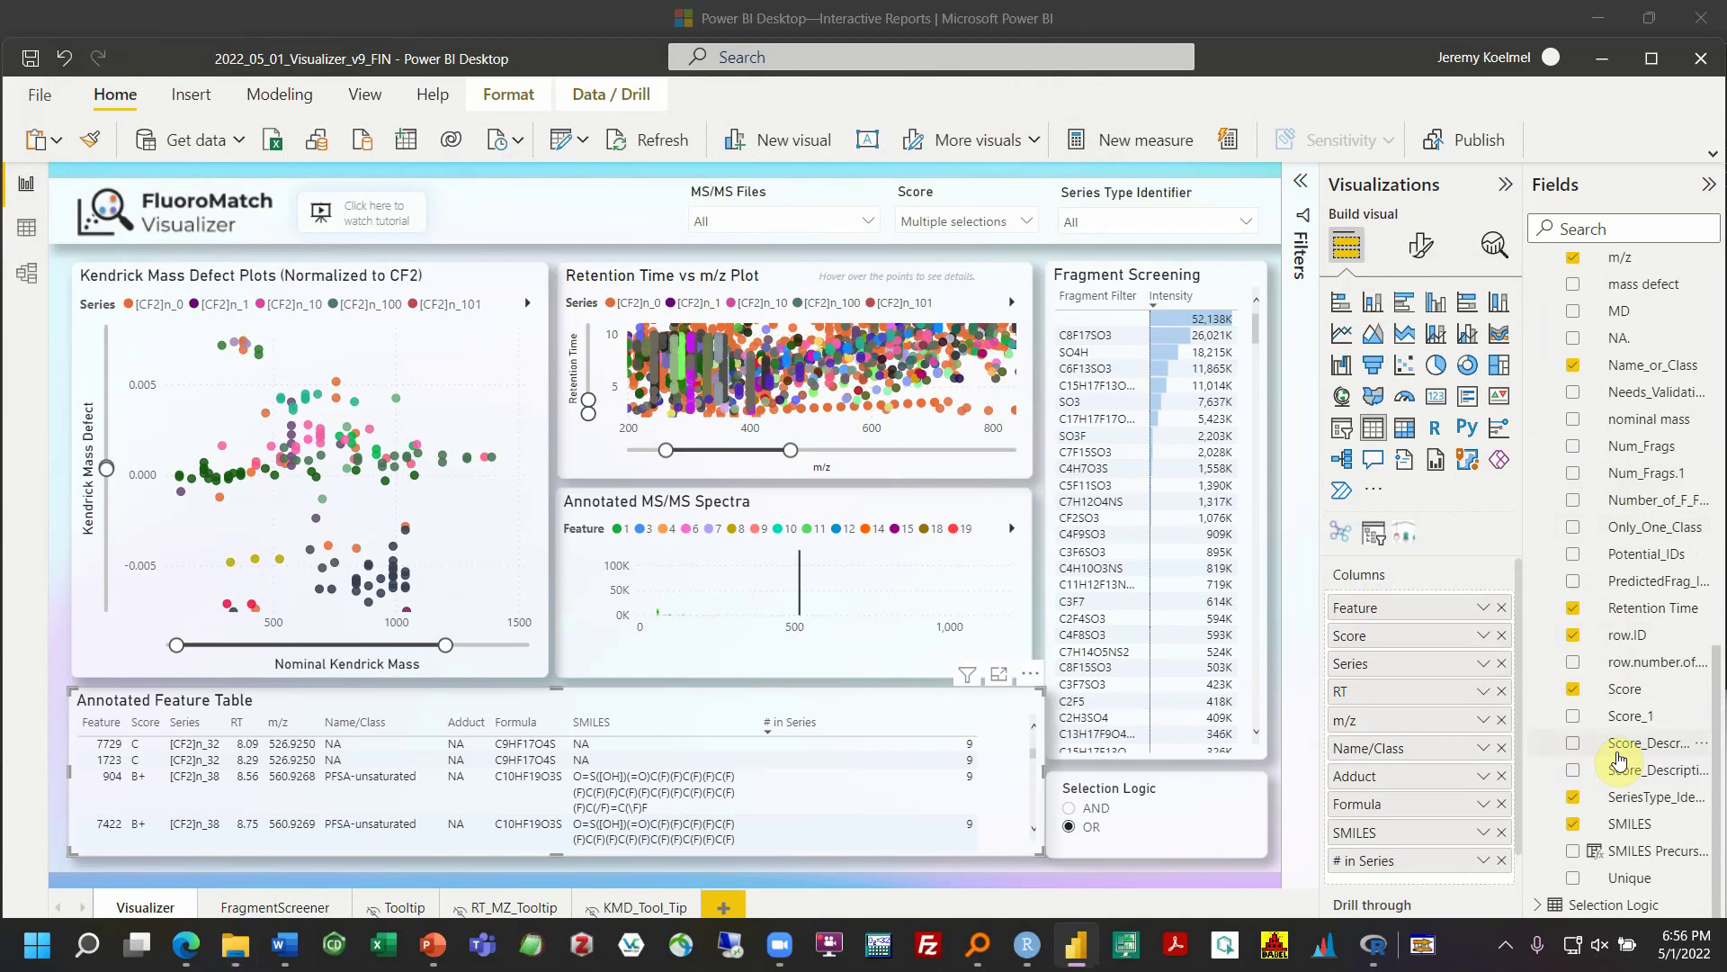
left_click_drag(1622, 754, 1420, 886)
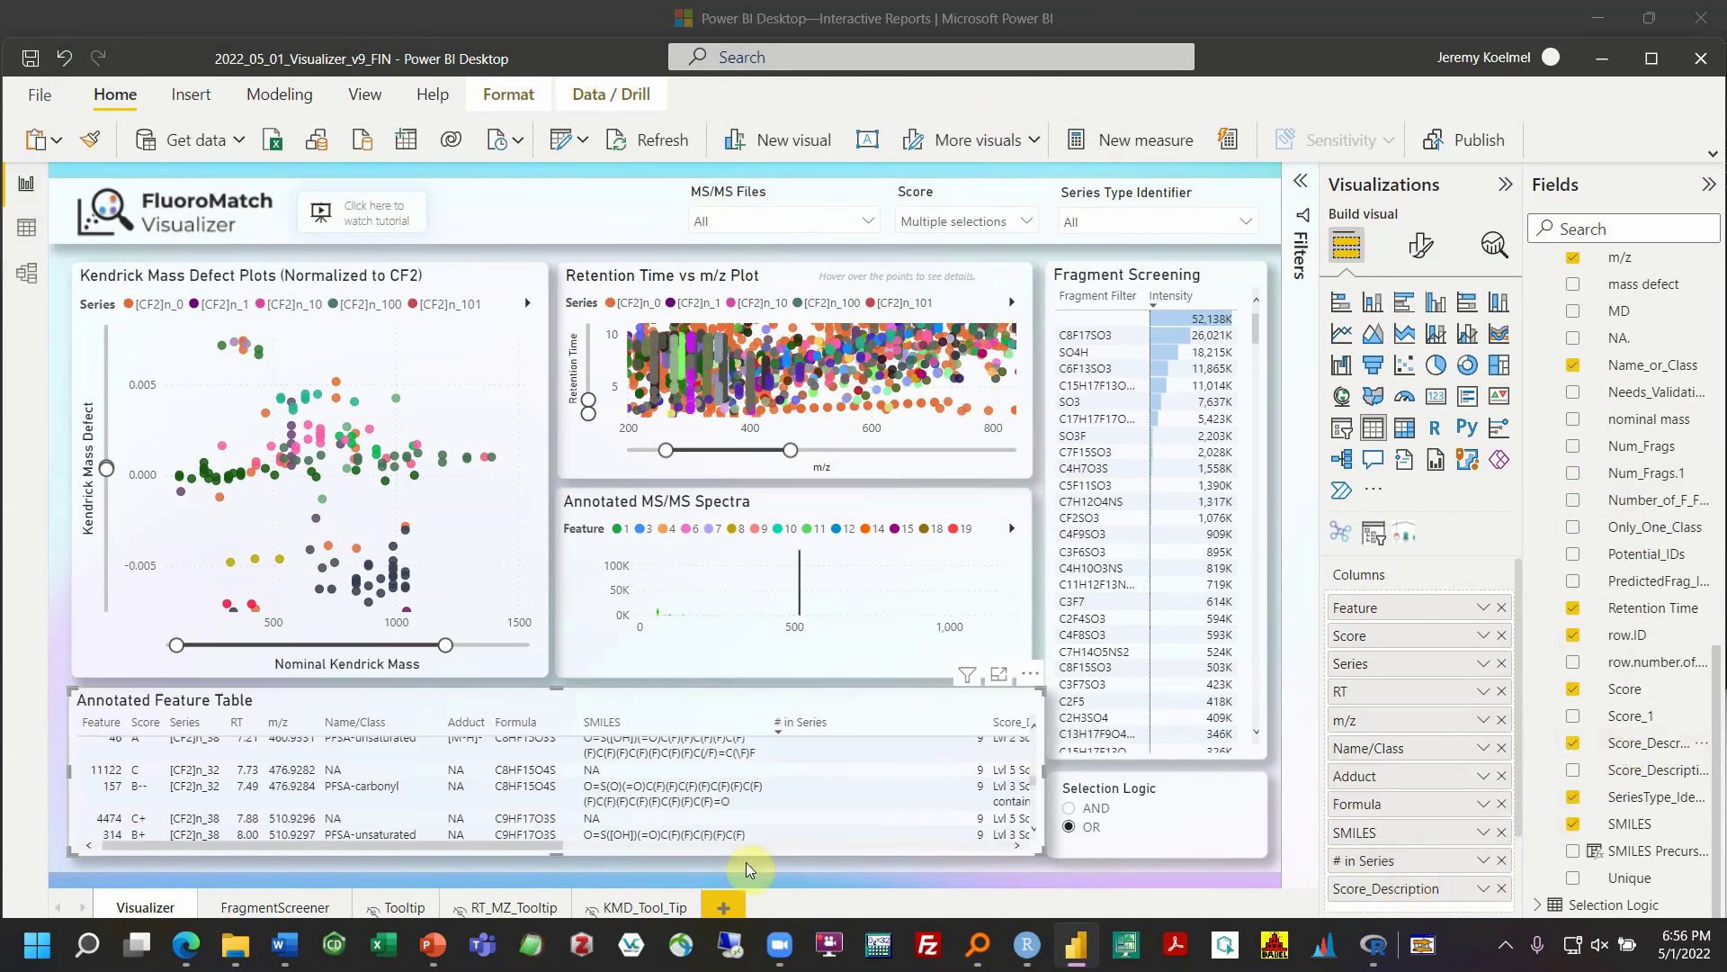
Select C8HF15O4S features in the Annotated Feature Table and compare their Score_Description texts
left_click_drag(543, 846, 738, 873)
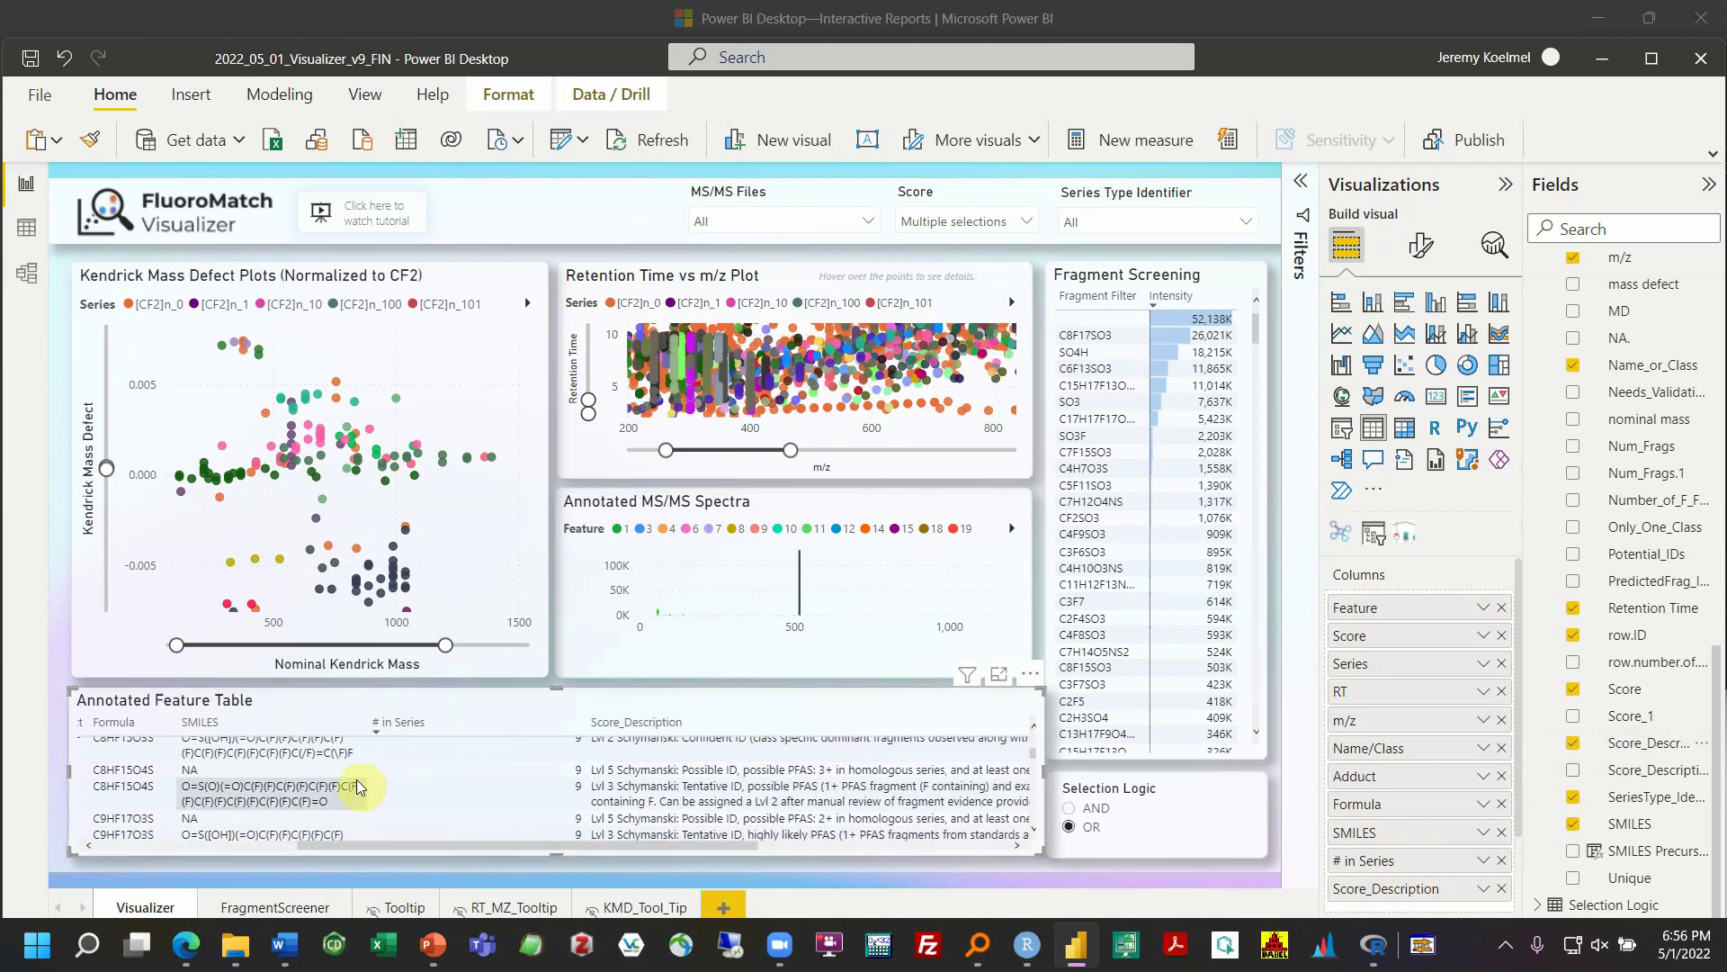
left_click(312, 794)
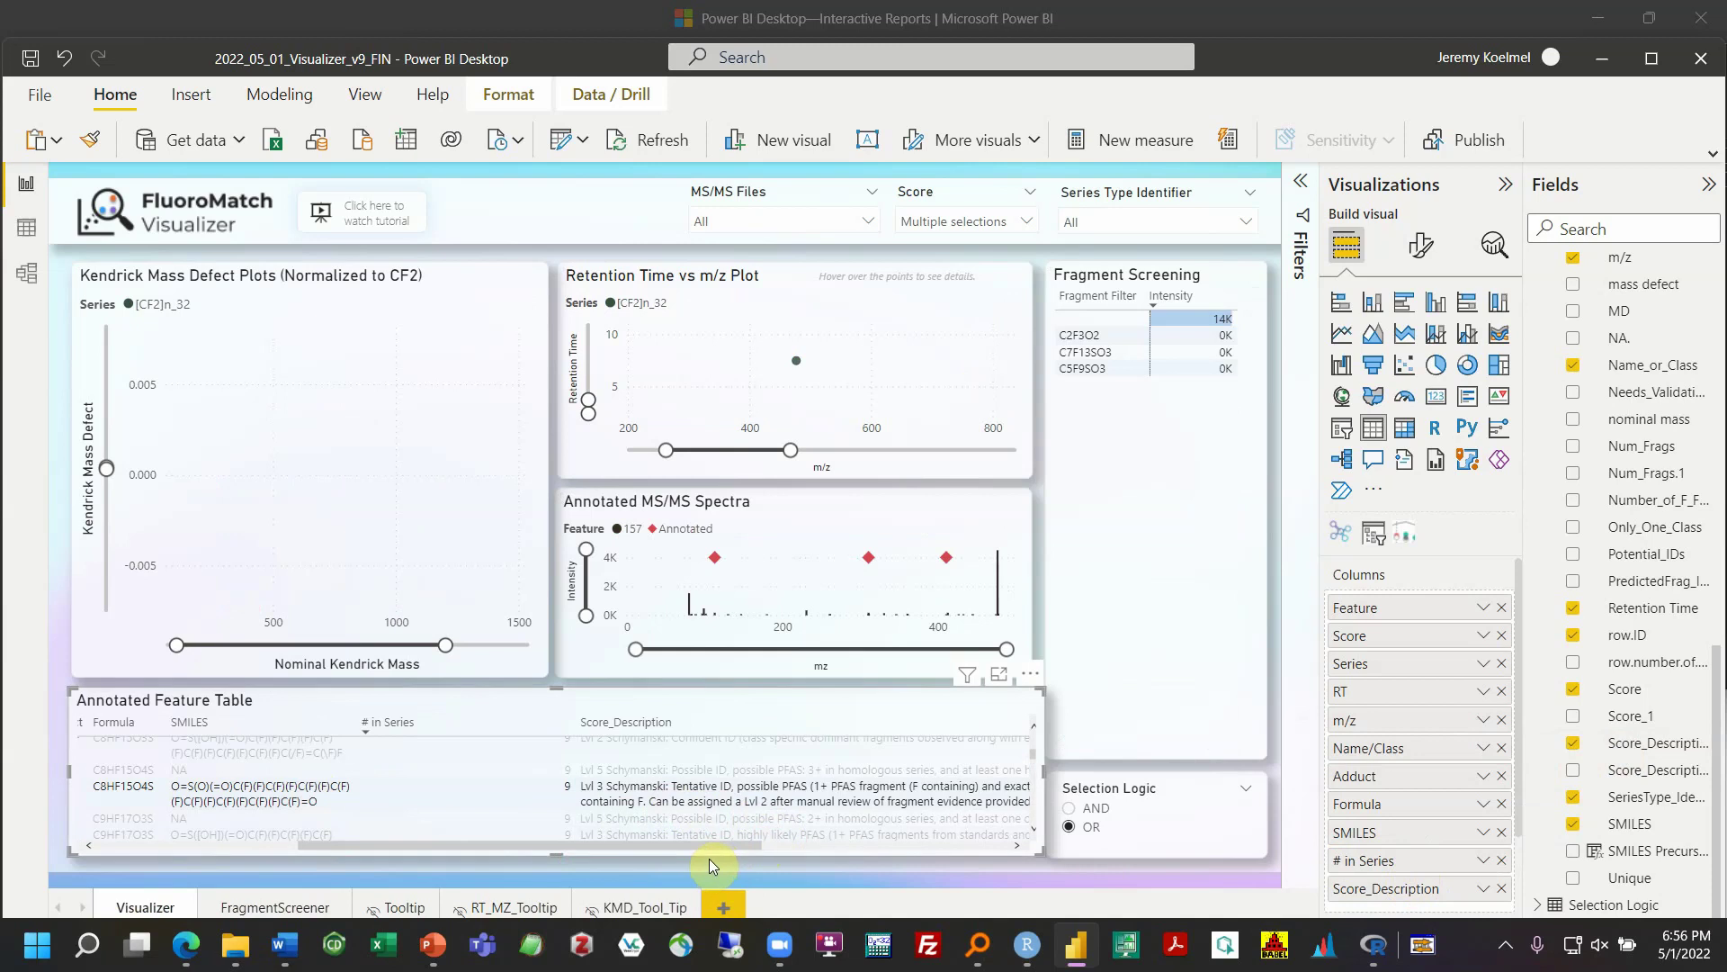
mouse_move(715, 855)
left_mouse_down()
mouse_move(732, 858)
mouse_move(700, 854)
left_mouse_up()
mouse_move(591, 836)
mouse_move(591, 836)
left_mouse_down()
mouse_move(656, 840)
mouse_move(403, 834)
mouse_move(529, 834)
left_mouse_up()
left_click(753, 772)
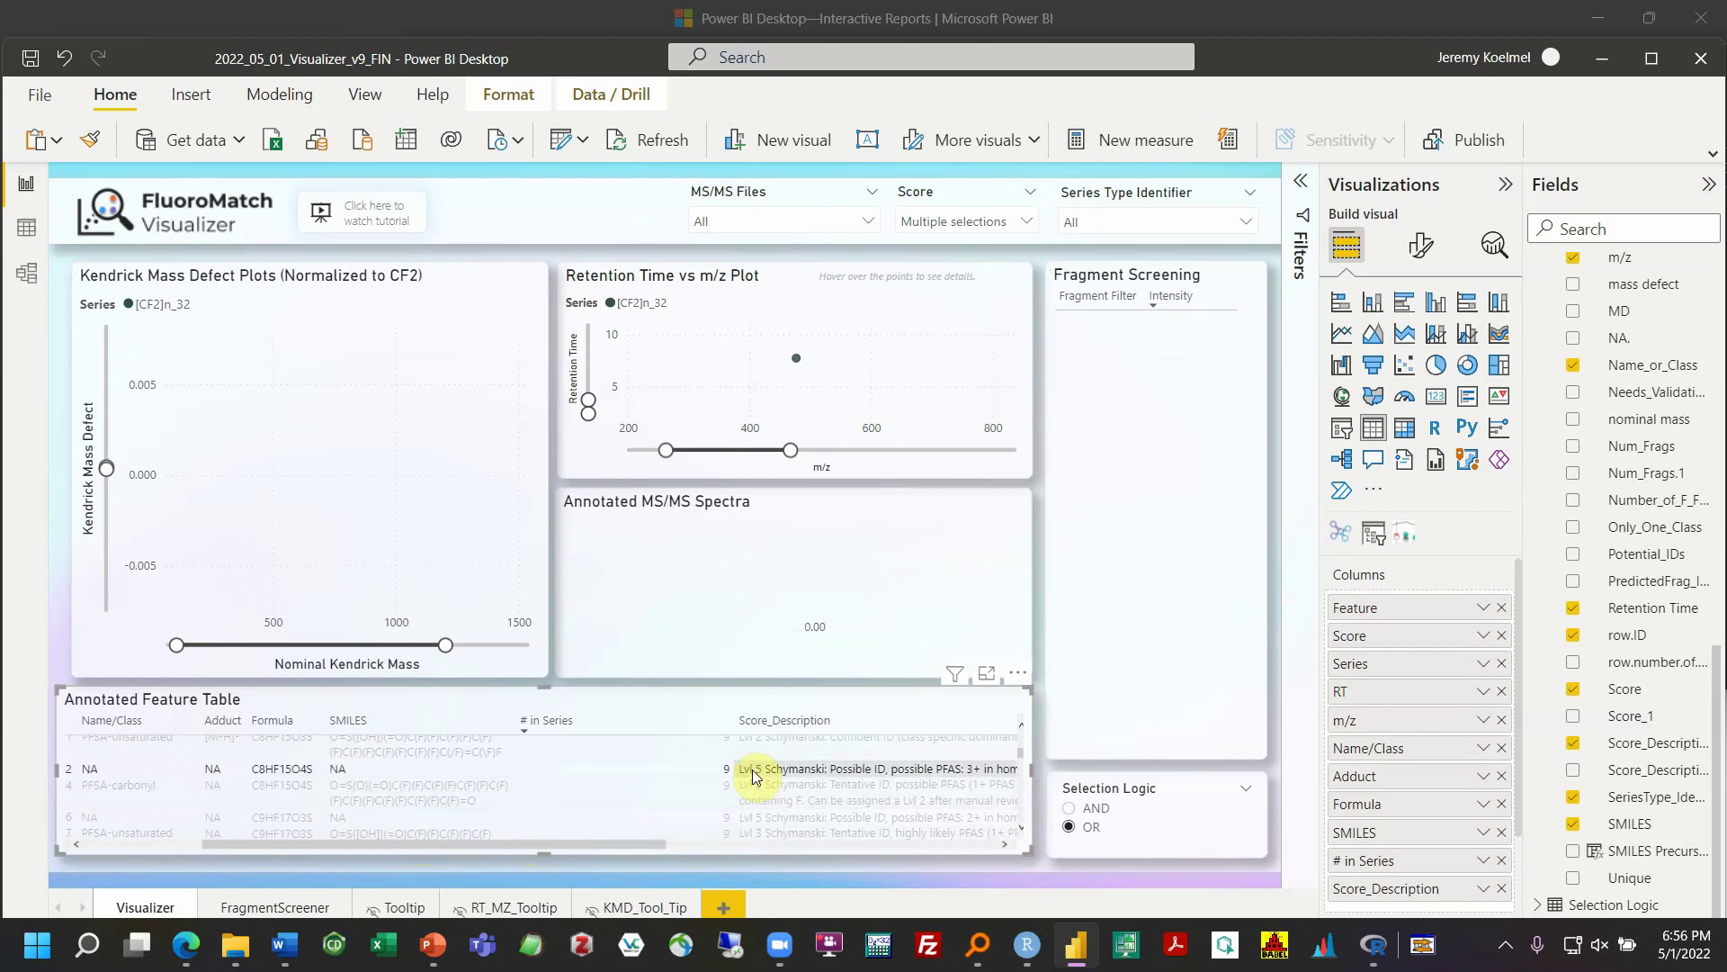
mouse_move(650, 844)
left_mouse_down()
mouse_move(1042, 871)
mouse_move(759, 838)
left_mouse_up()
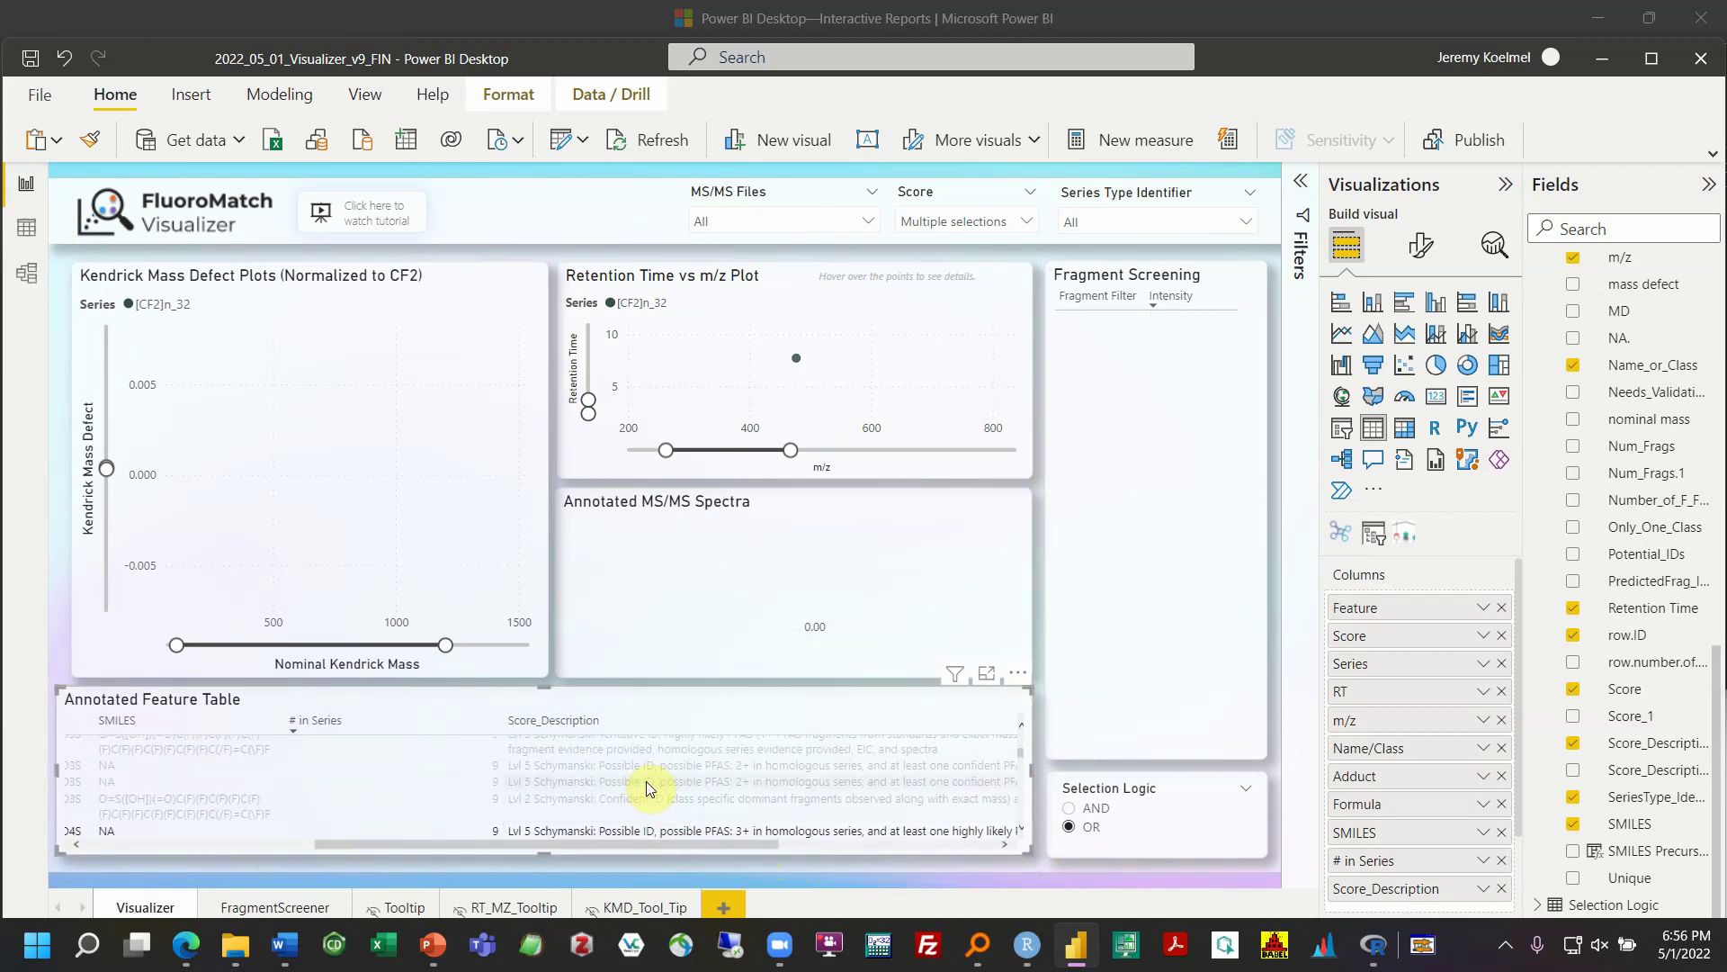
Clear the row selection and inspect the feature details of several points in the Retention Time vs m/z Plot
left_click(602, 585)
left_click(577, 468)
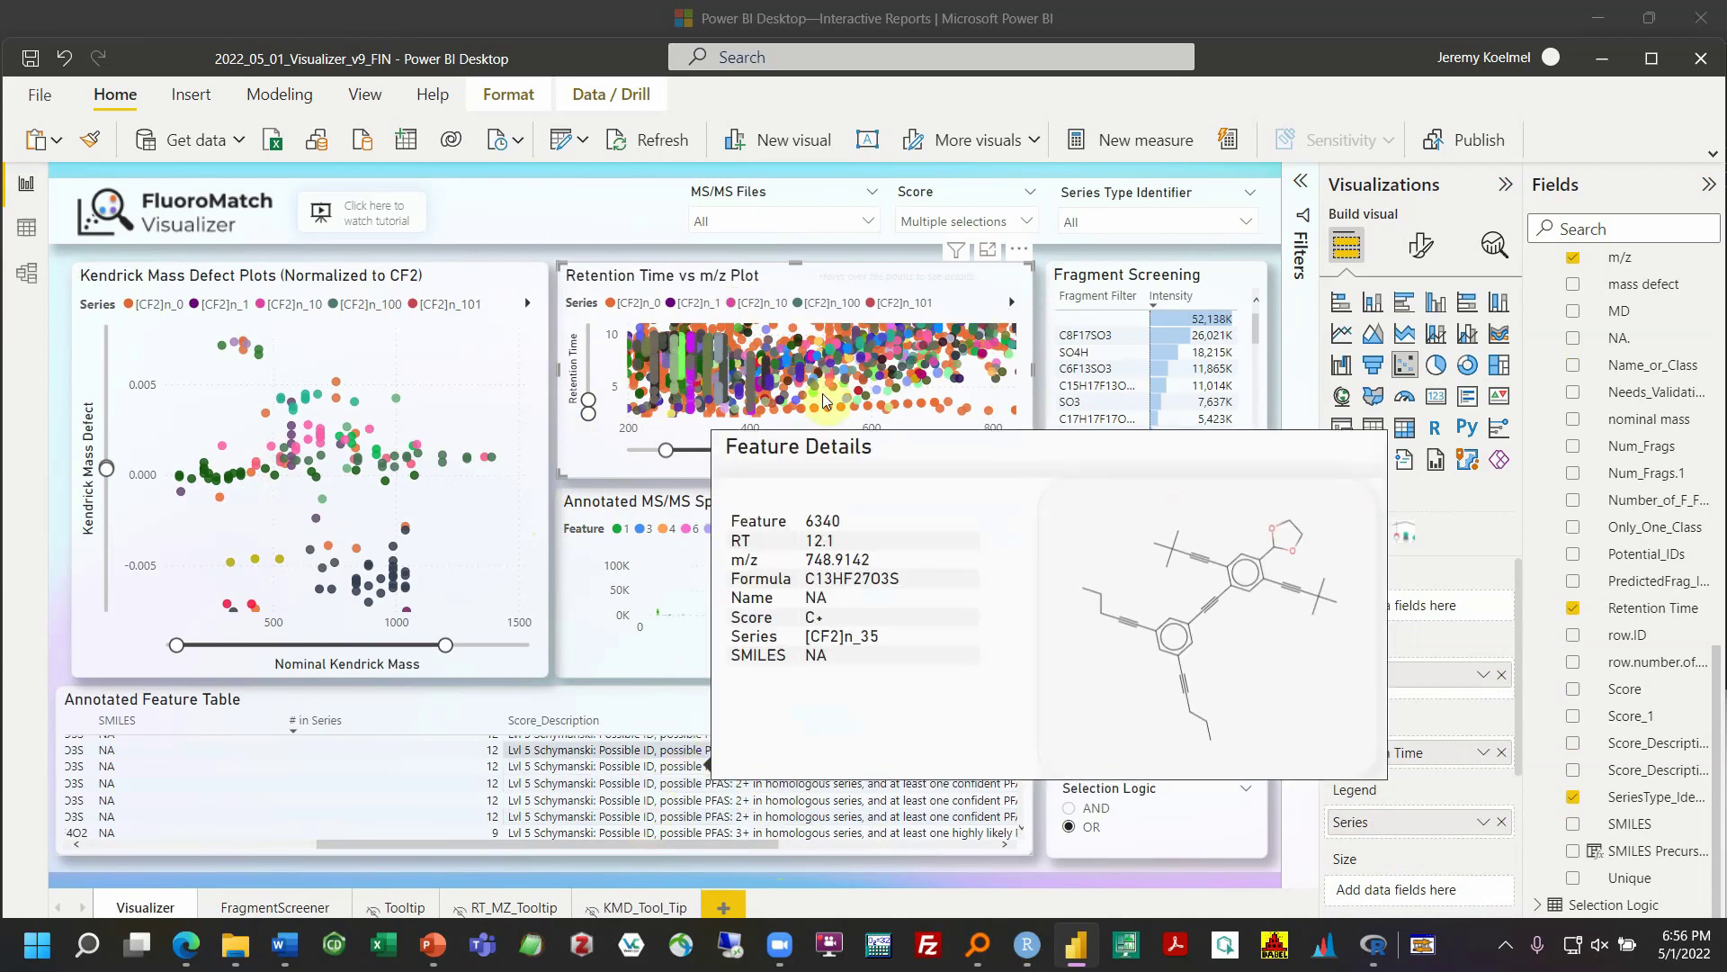
mouse_move(779, 382)
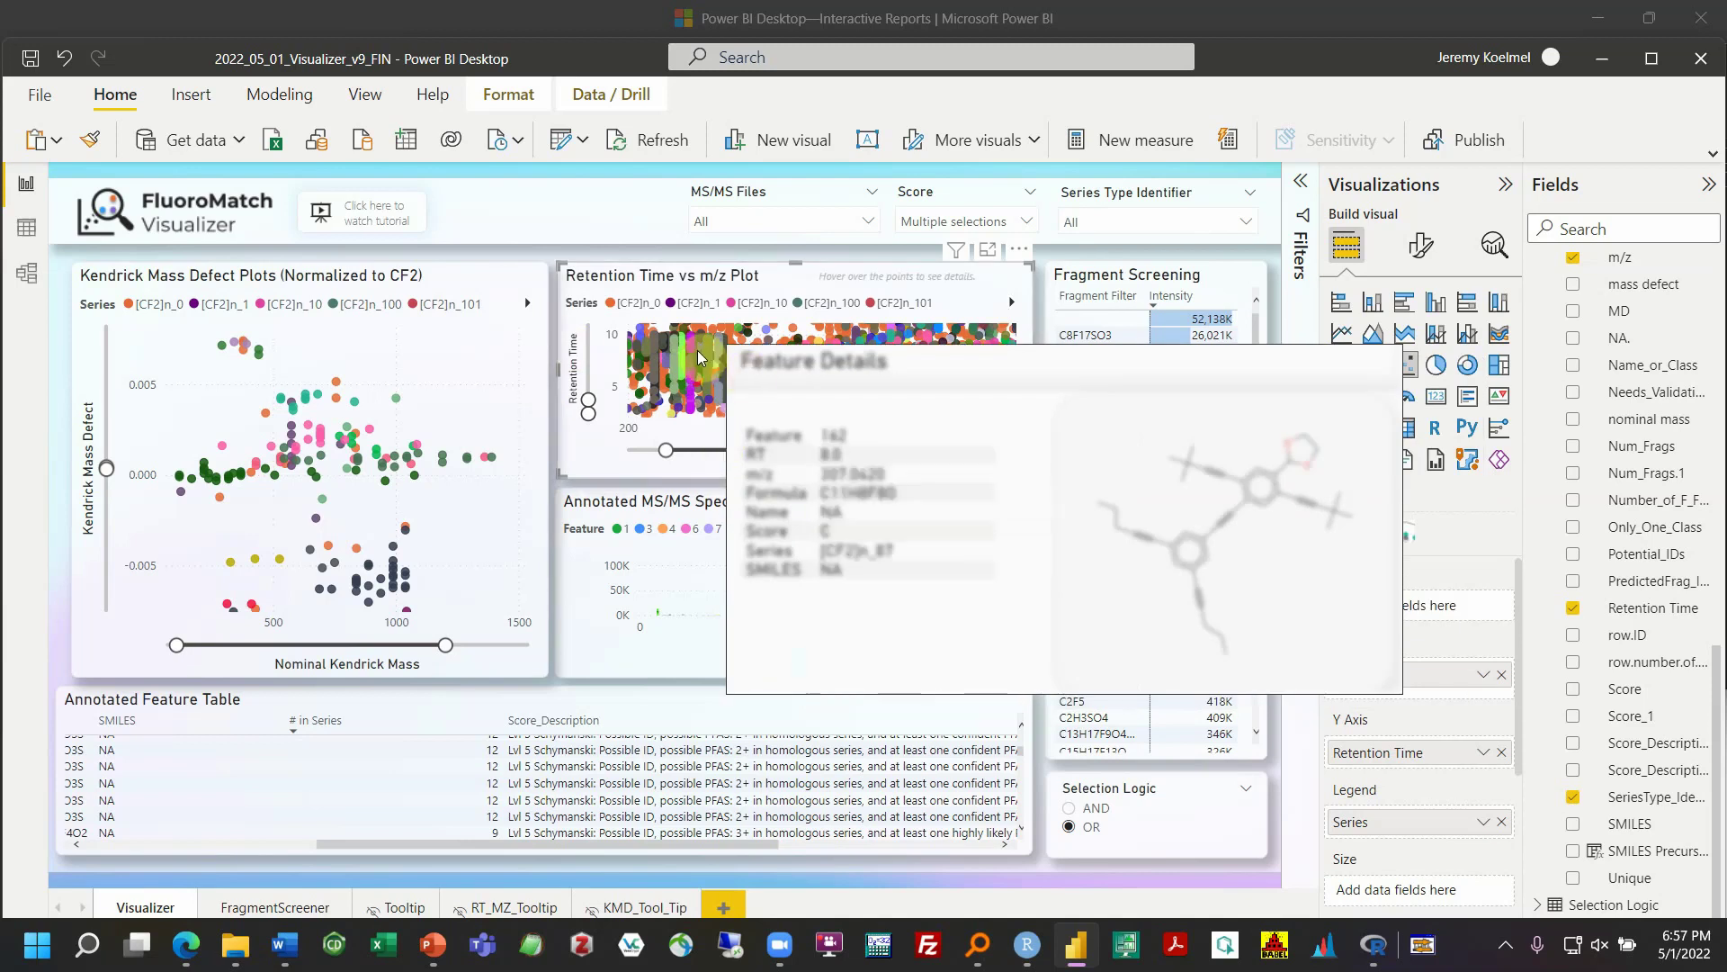
mouse_move(699, 357)
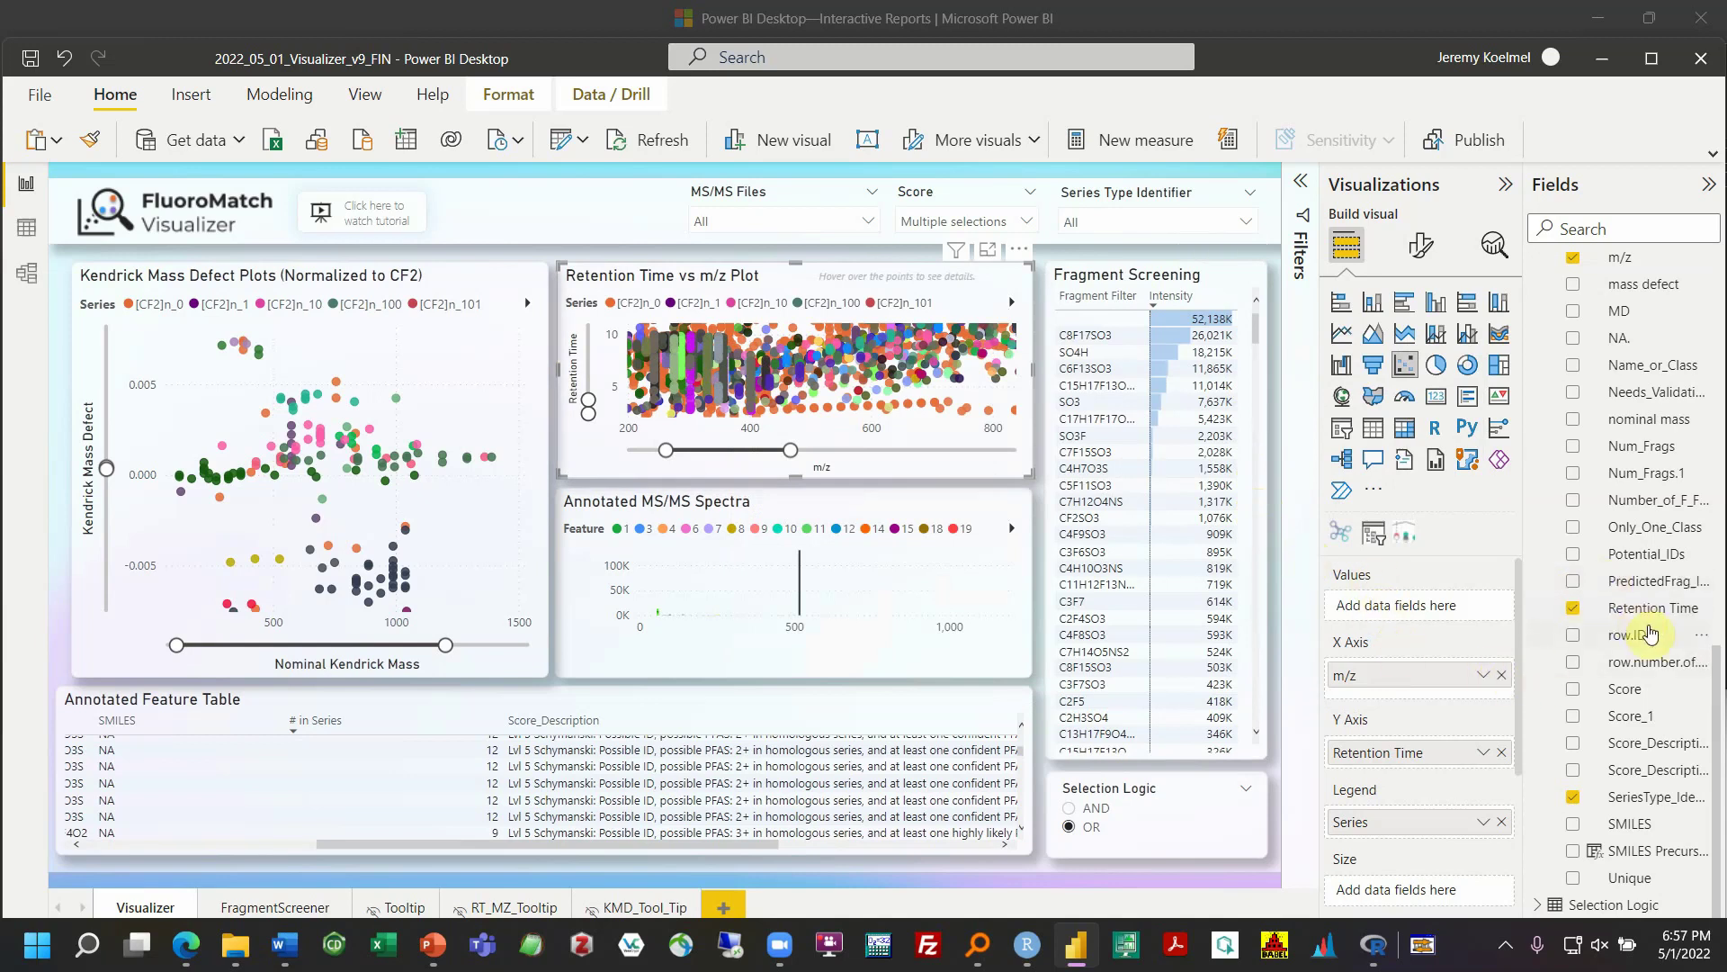
Look through the available NegIDed_FIN fields and reopen the recent NegIDed_FIN.csv file in Excel
scroll(1643, 758, "up", 5)
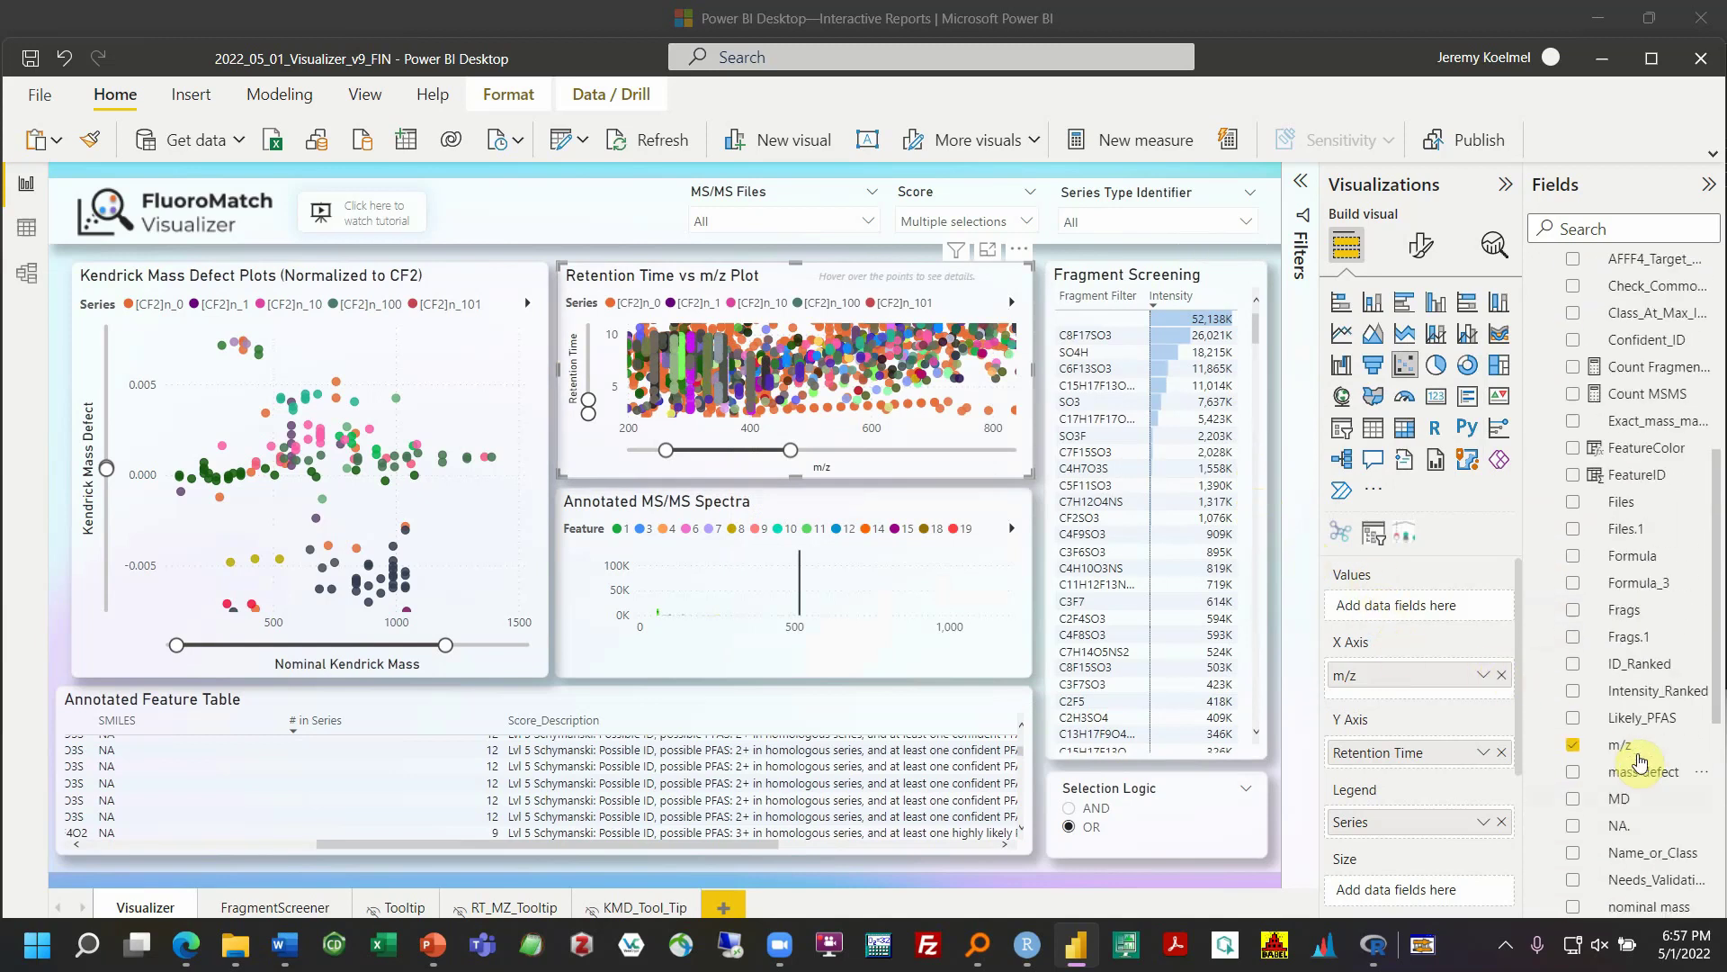
scroll(1657, 729, "up", 1)
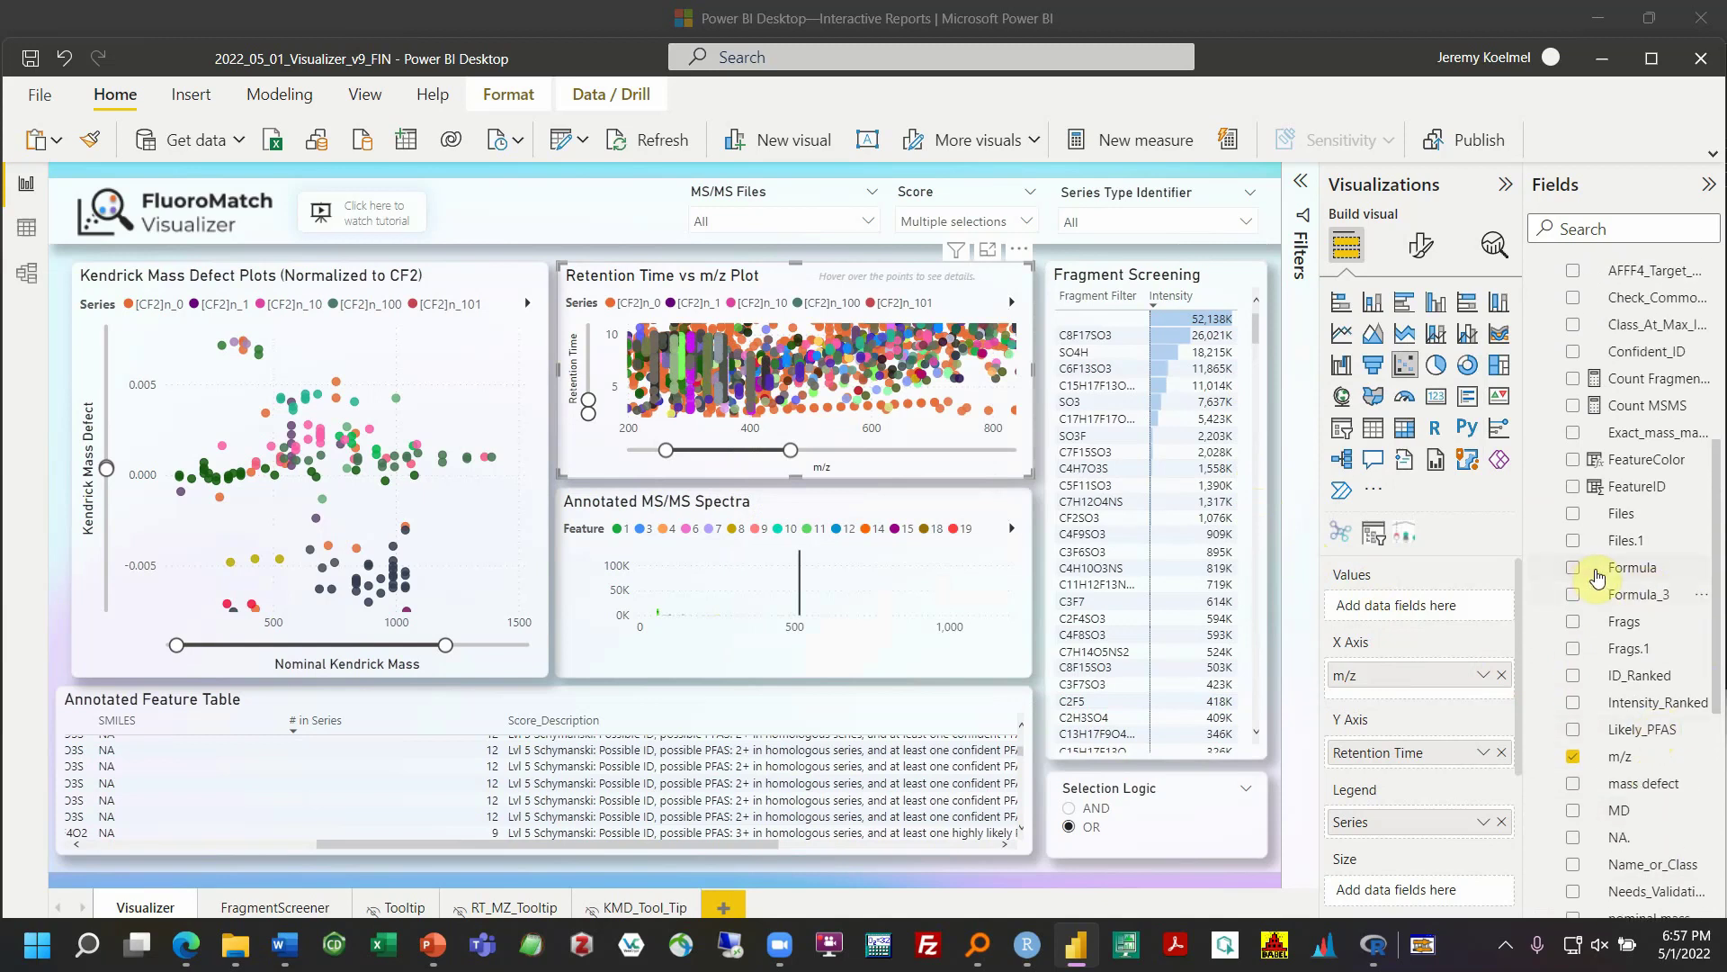
scroll(1648, 675, "down", 4)
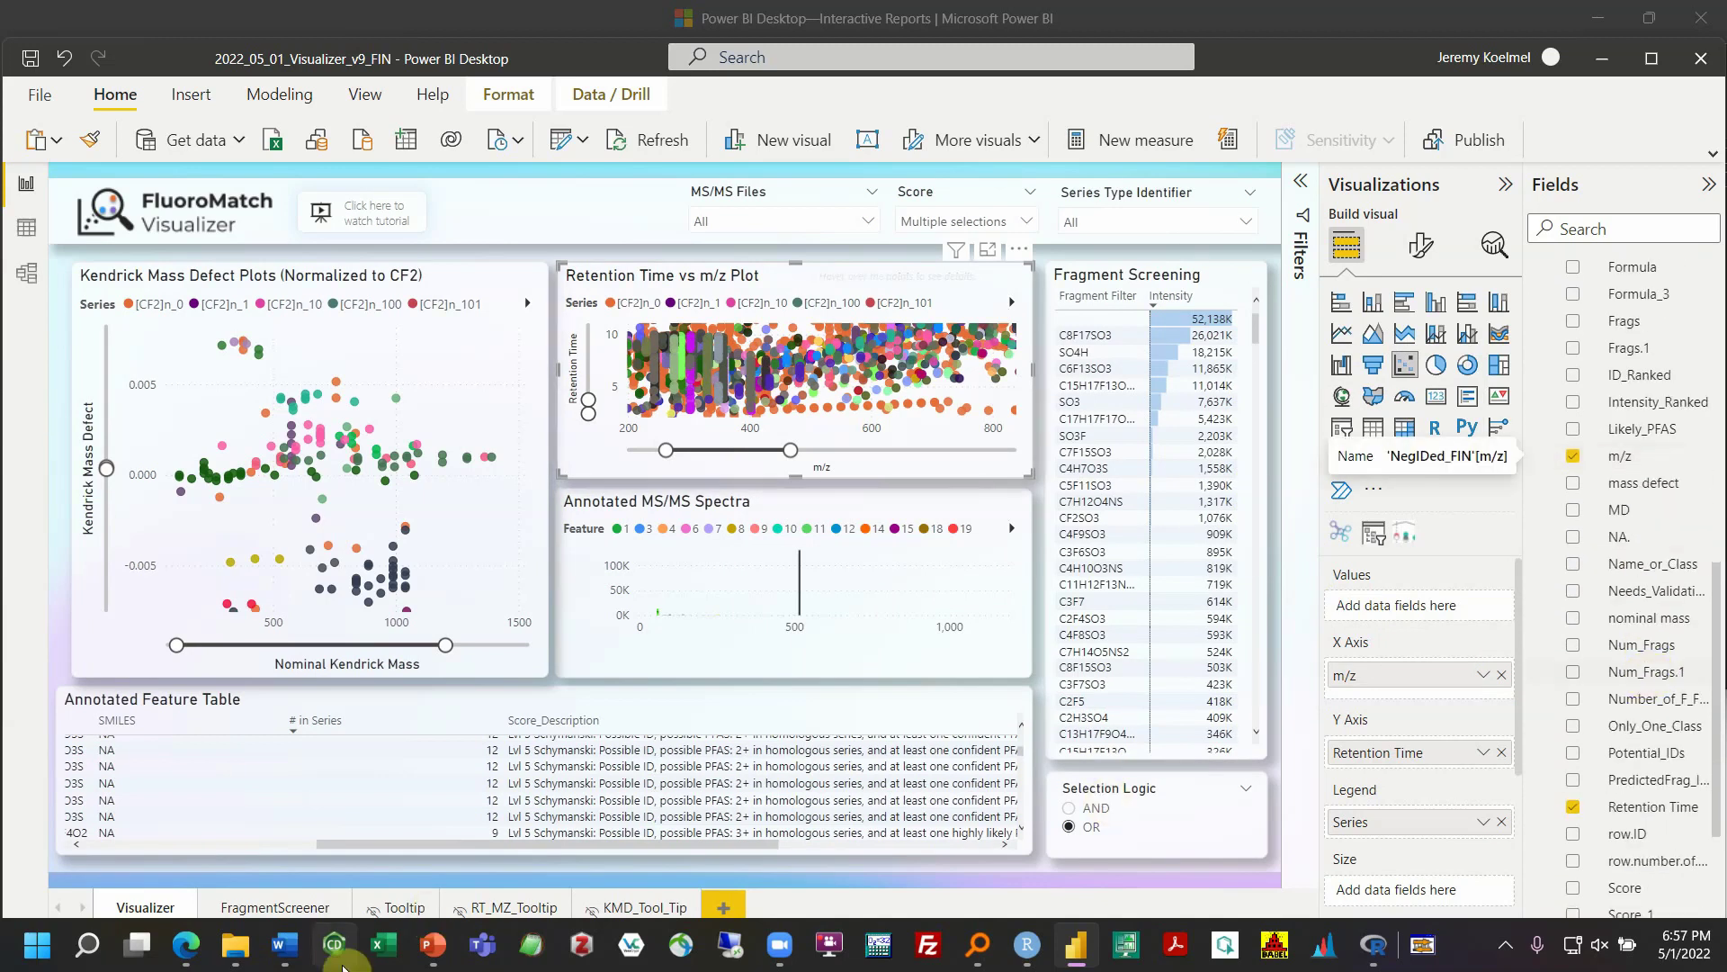
left_click(387, 945)
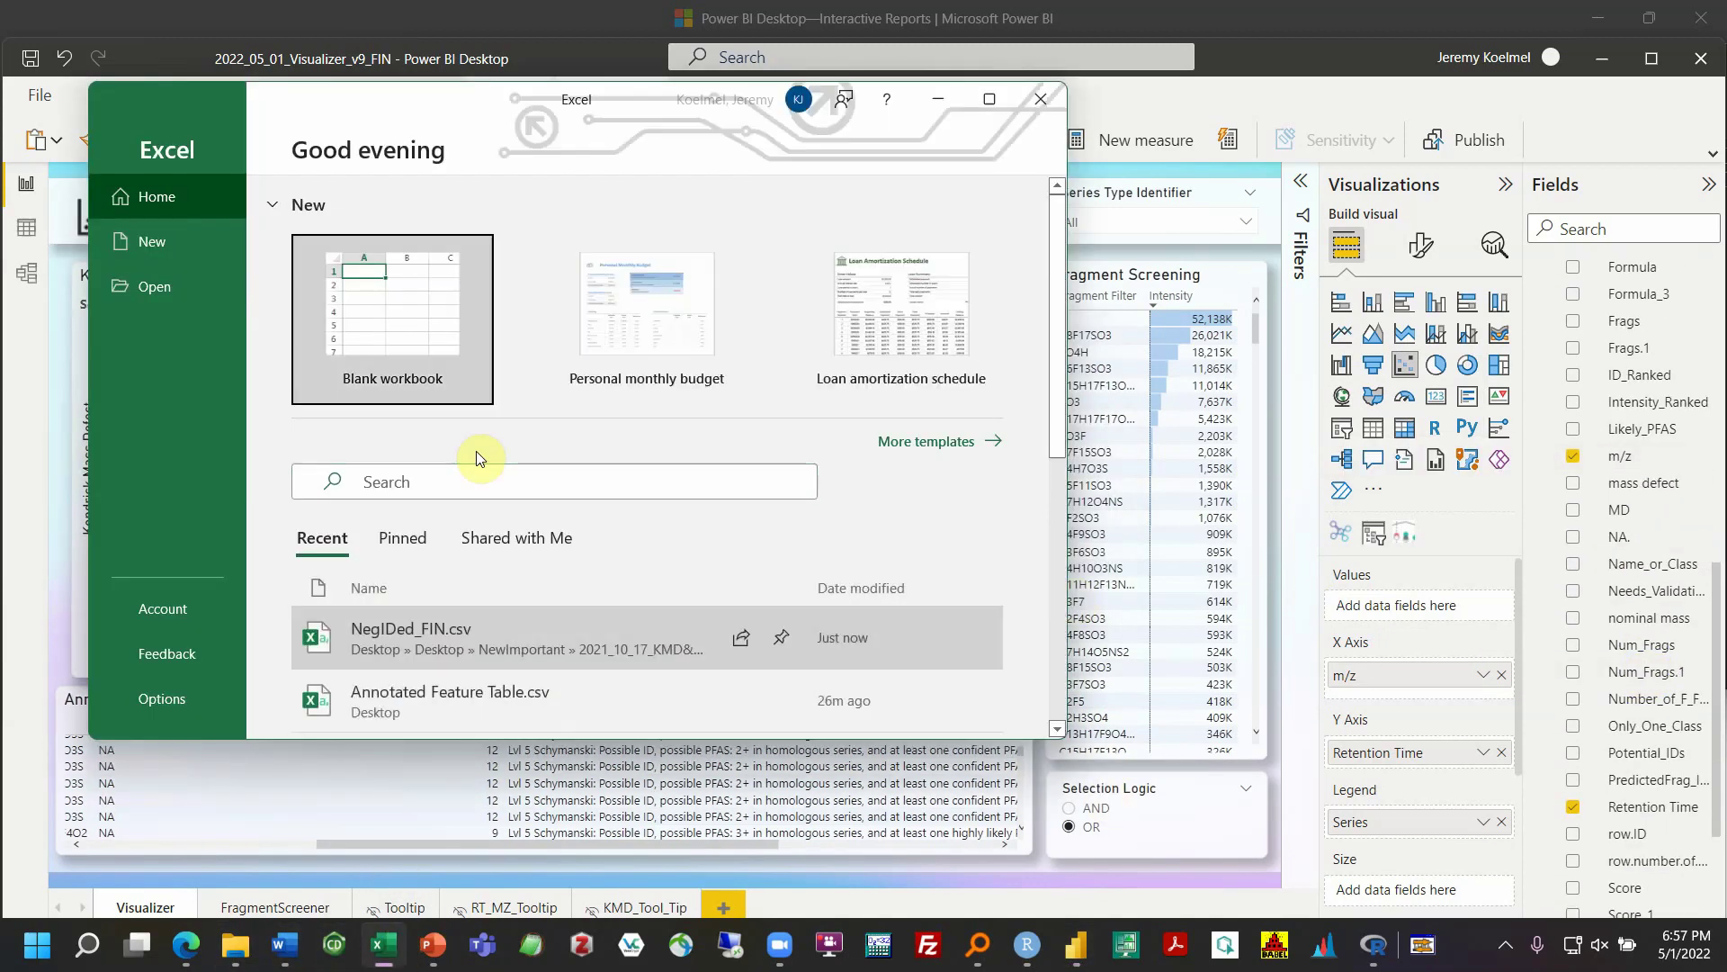
left_click(484, 644)
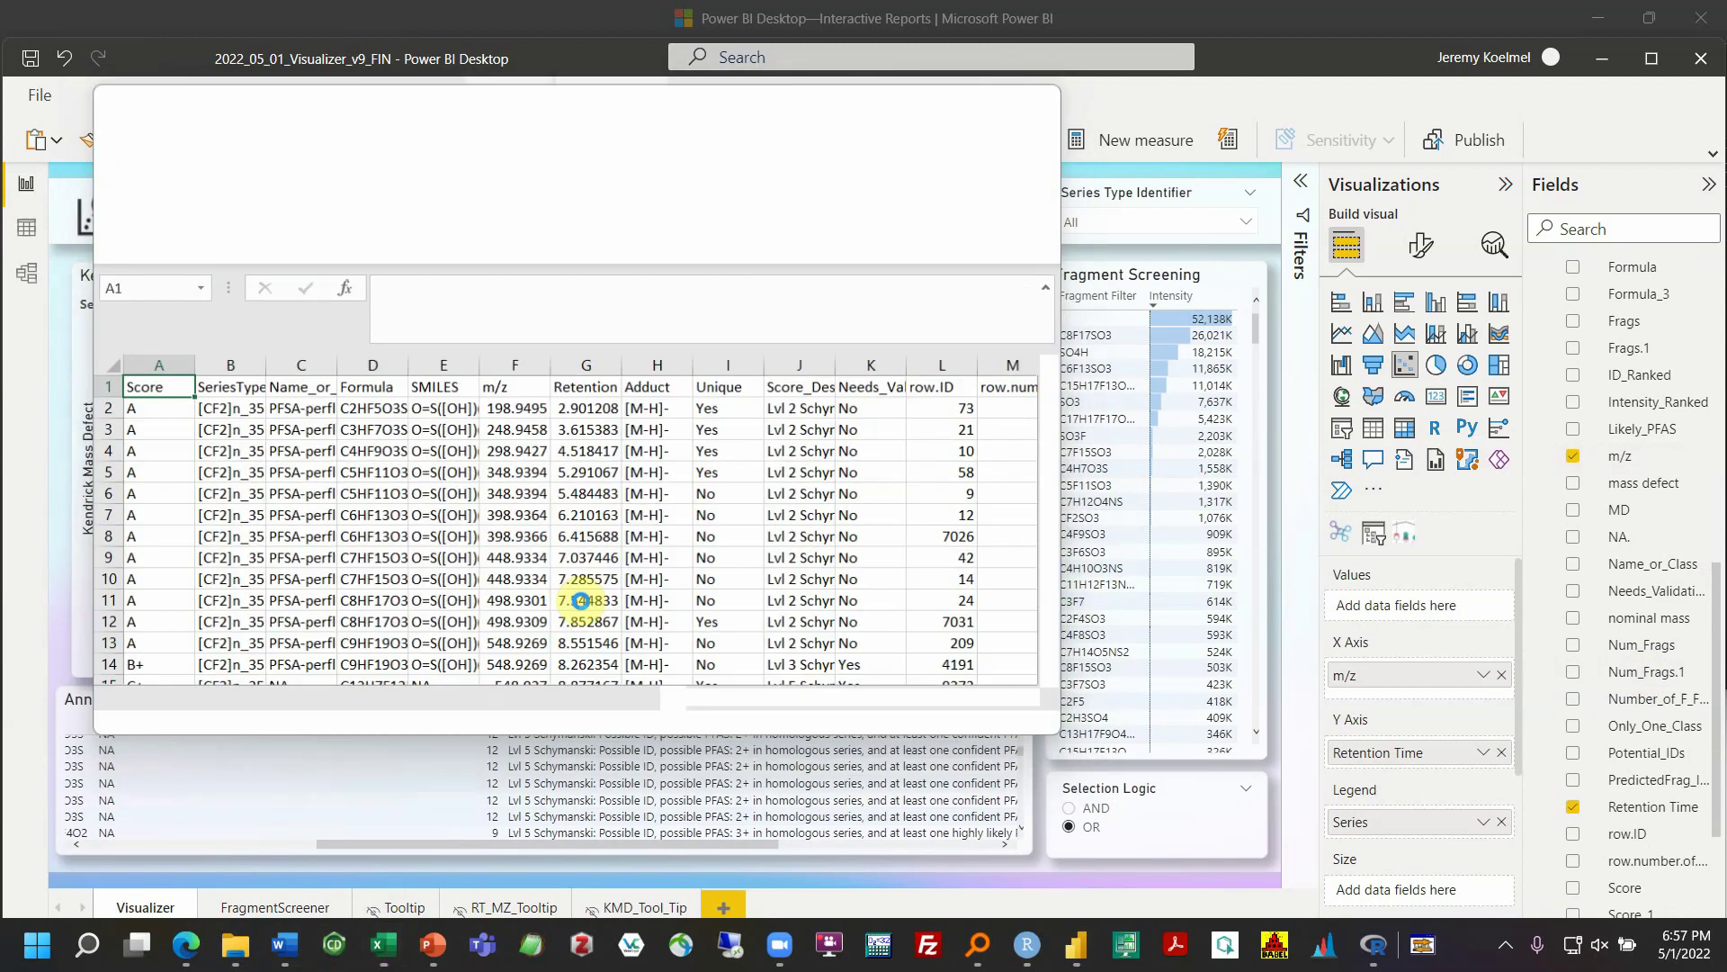
Examine the fragment lists of several features in the Frags.1 and Frags columns of NegIDed_FIN.csv
left_click_drag(720, 700, 871, 698)
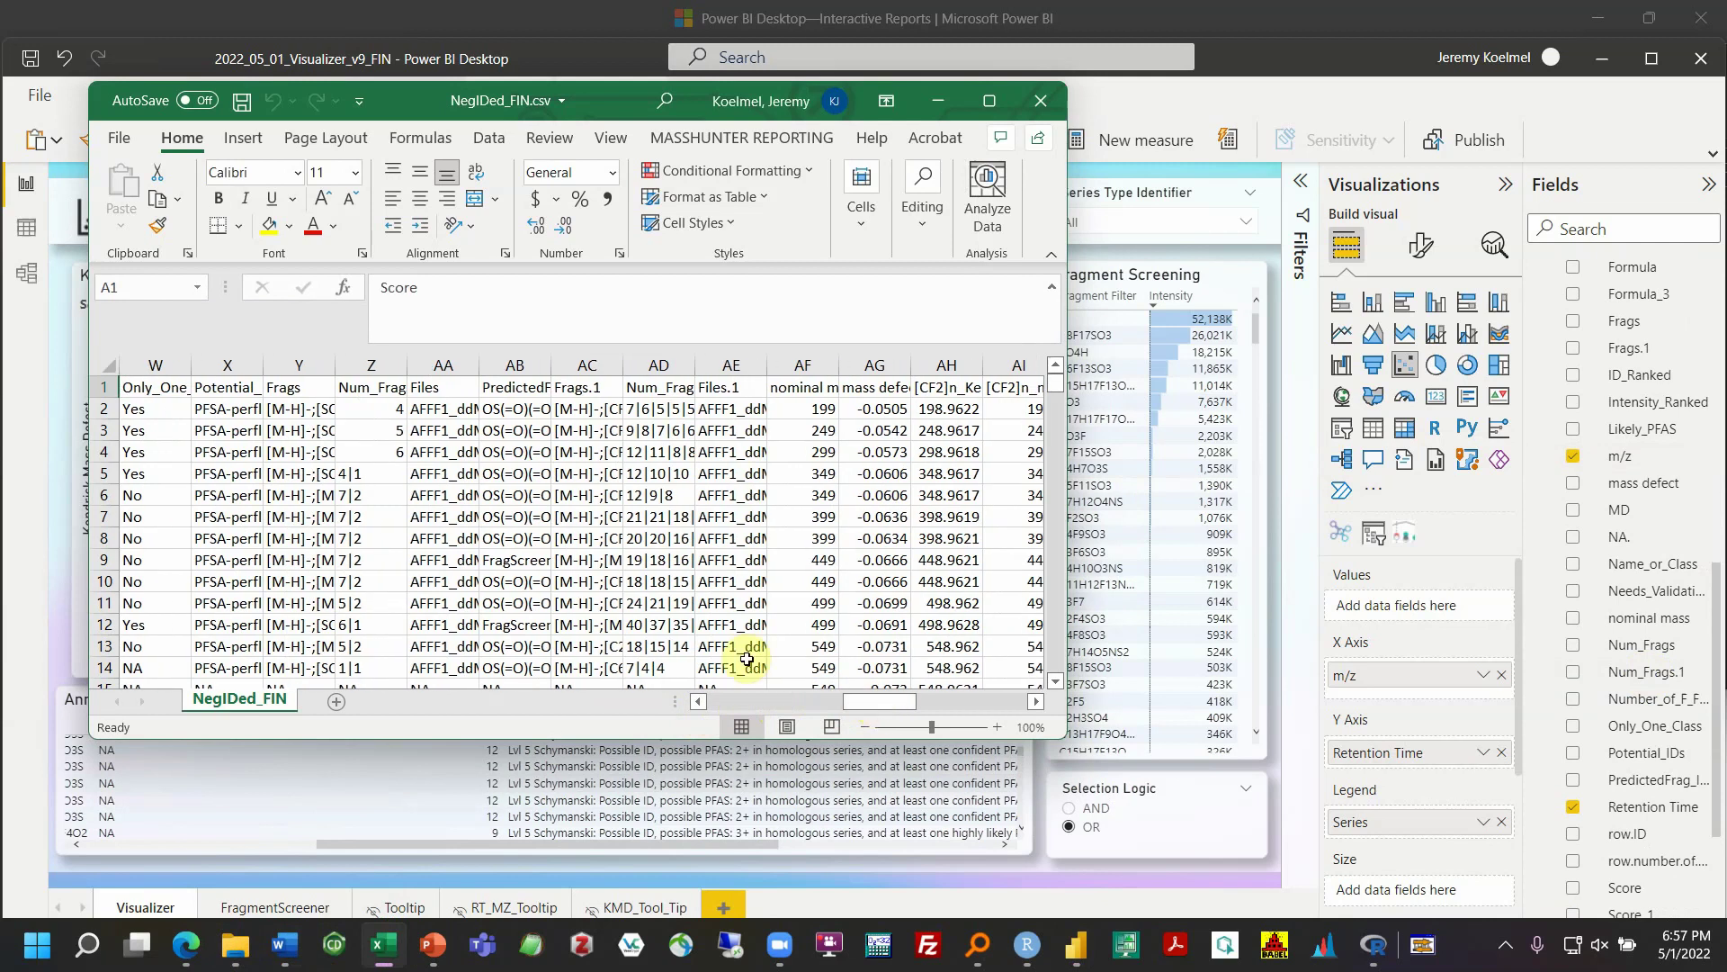
left_click(576, 389)
left_click(583, 432)
left_click(575, 473)
left_click(575, 526)
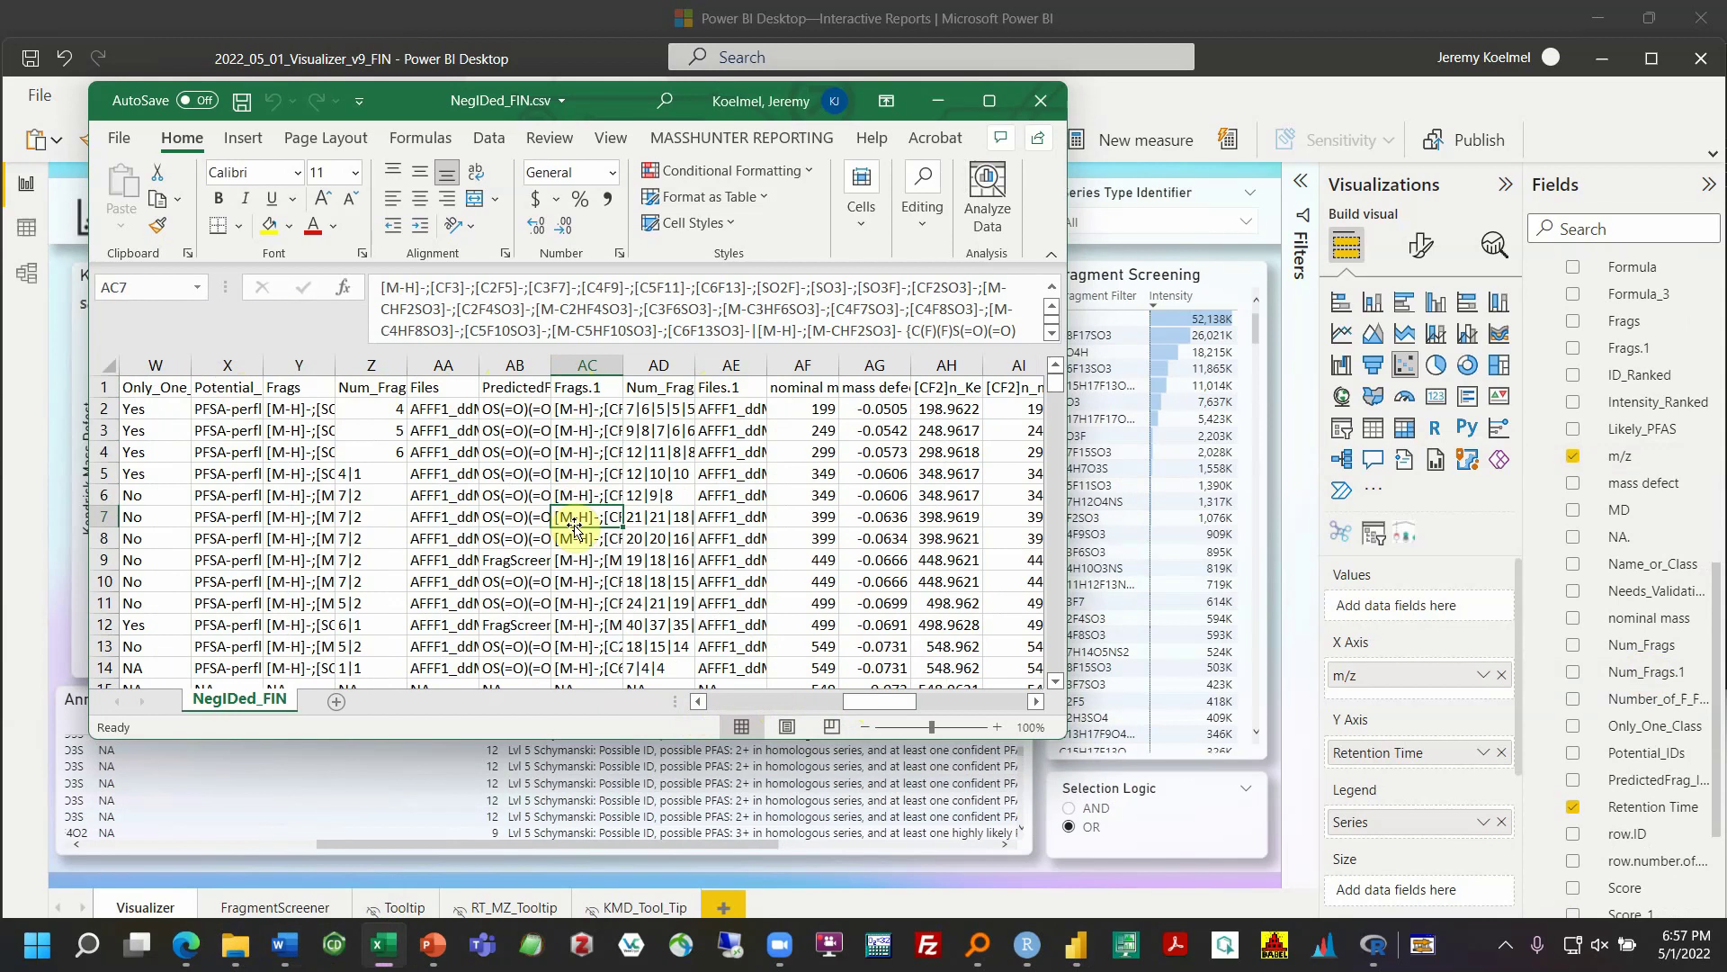
left_click(583, 388)
left_click(317, 390)
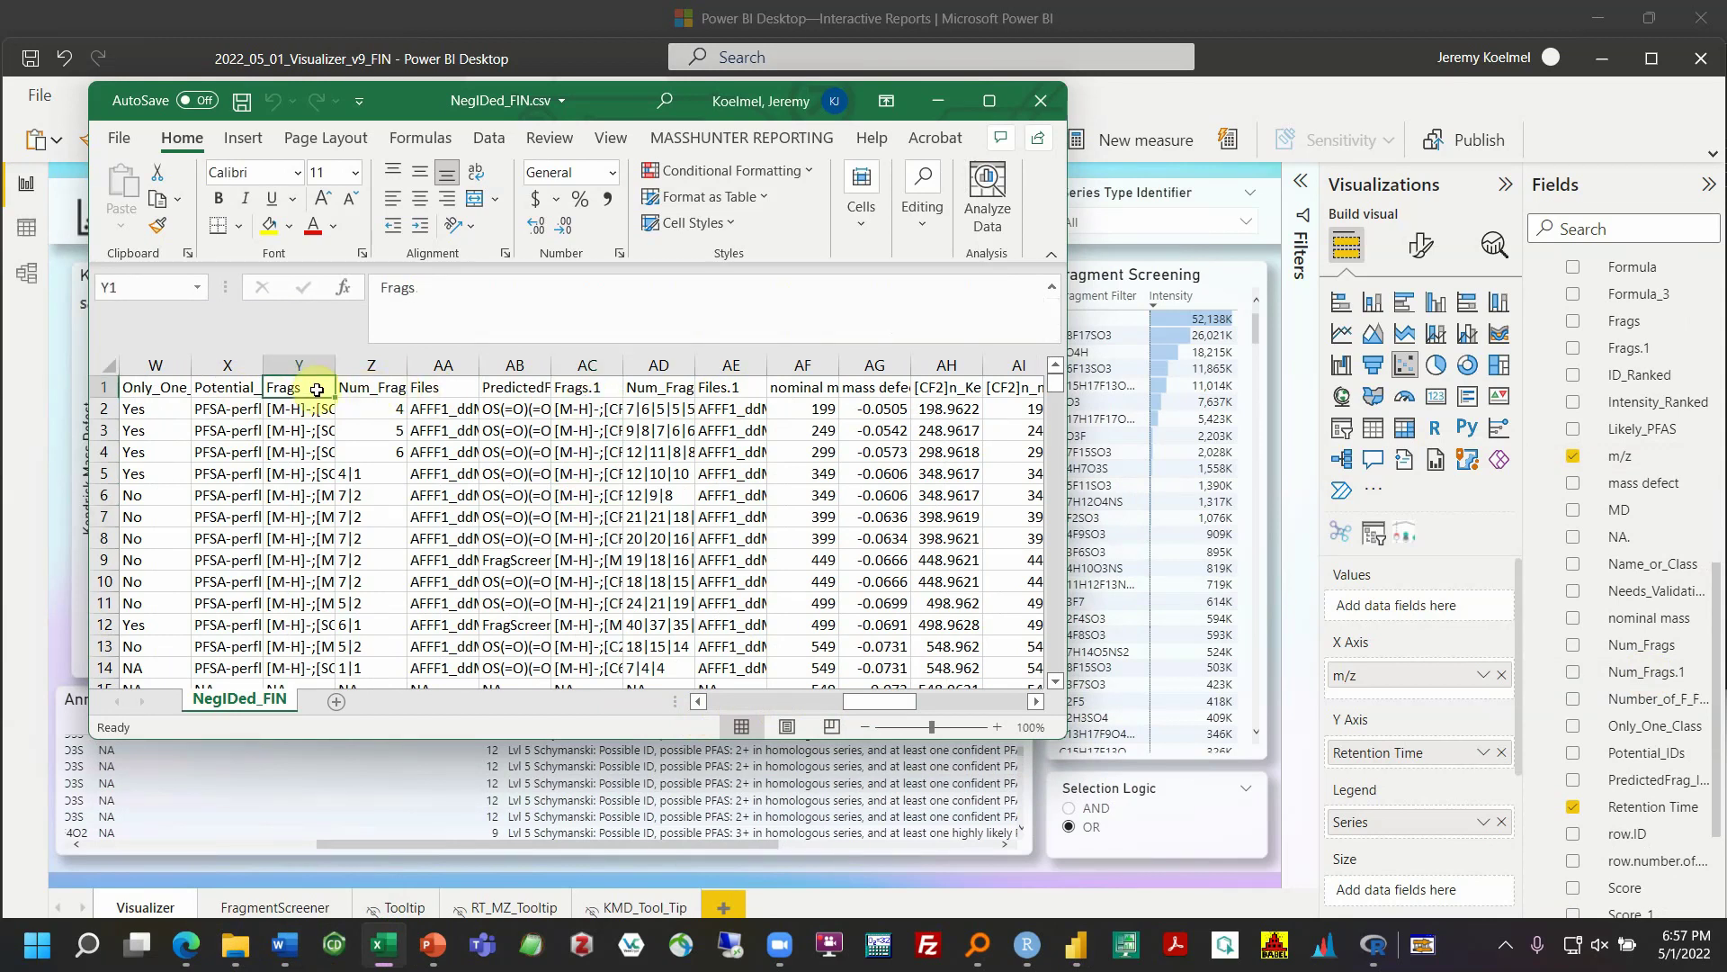
left_click(310, 435)
left_click(301, 455)
left_click(320, 470)
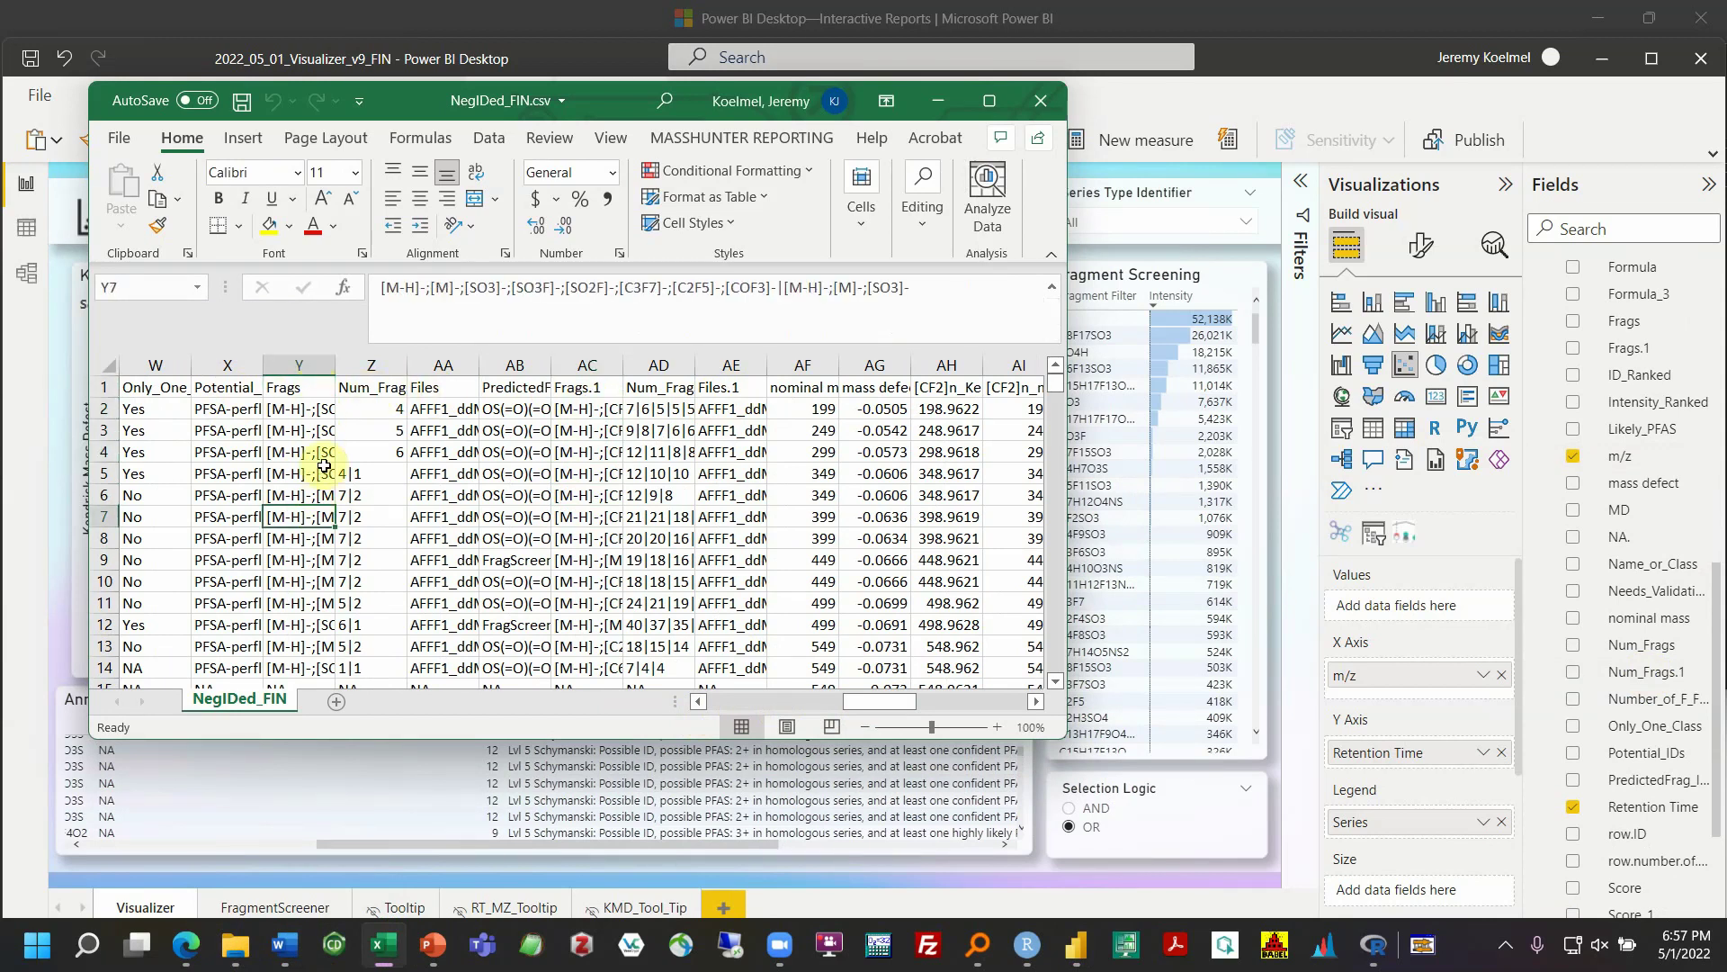
Read the candidate identifications of various features in the Potential_IDs column
left_click(426, 500)
left_click_drag(426, 501, 731, 452)
left_click(514, 412)
left_click_drag(299, 430, 687, 435)
left_click(366, 406)
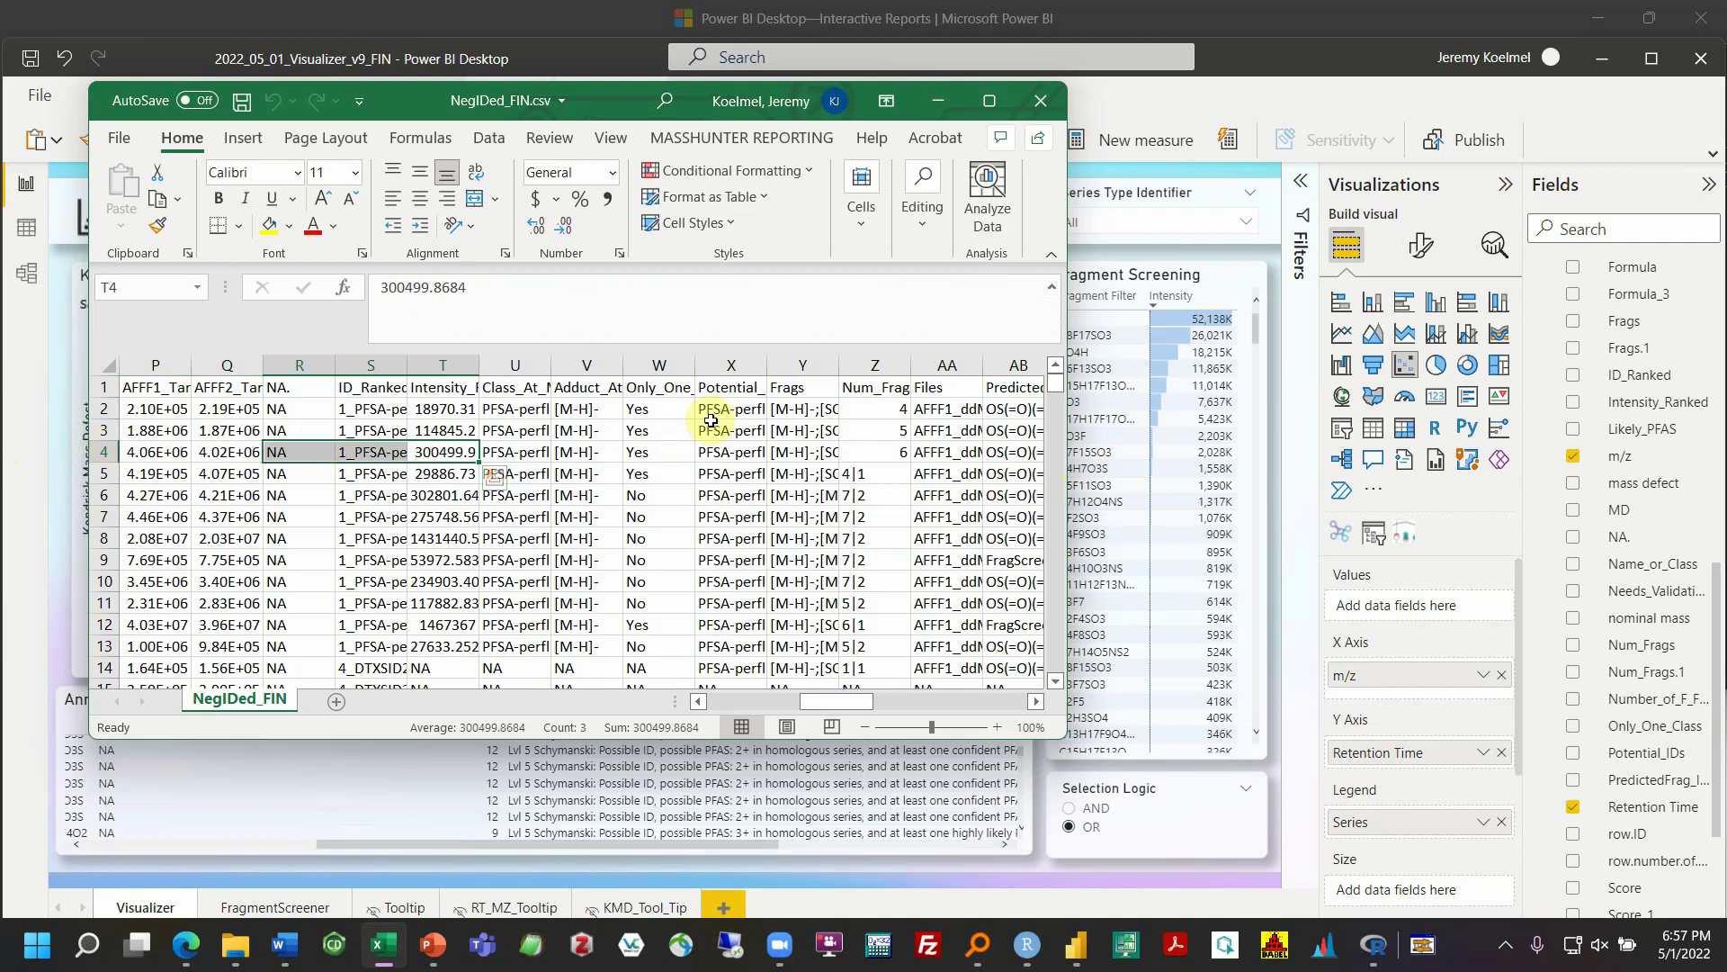
left_click(721, 407)
left_click(723, 472)
left_click(715, 538)
left_click(724, 559)
left_click(725, 621)
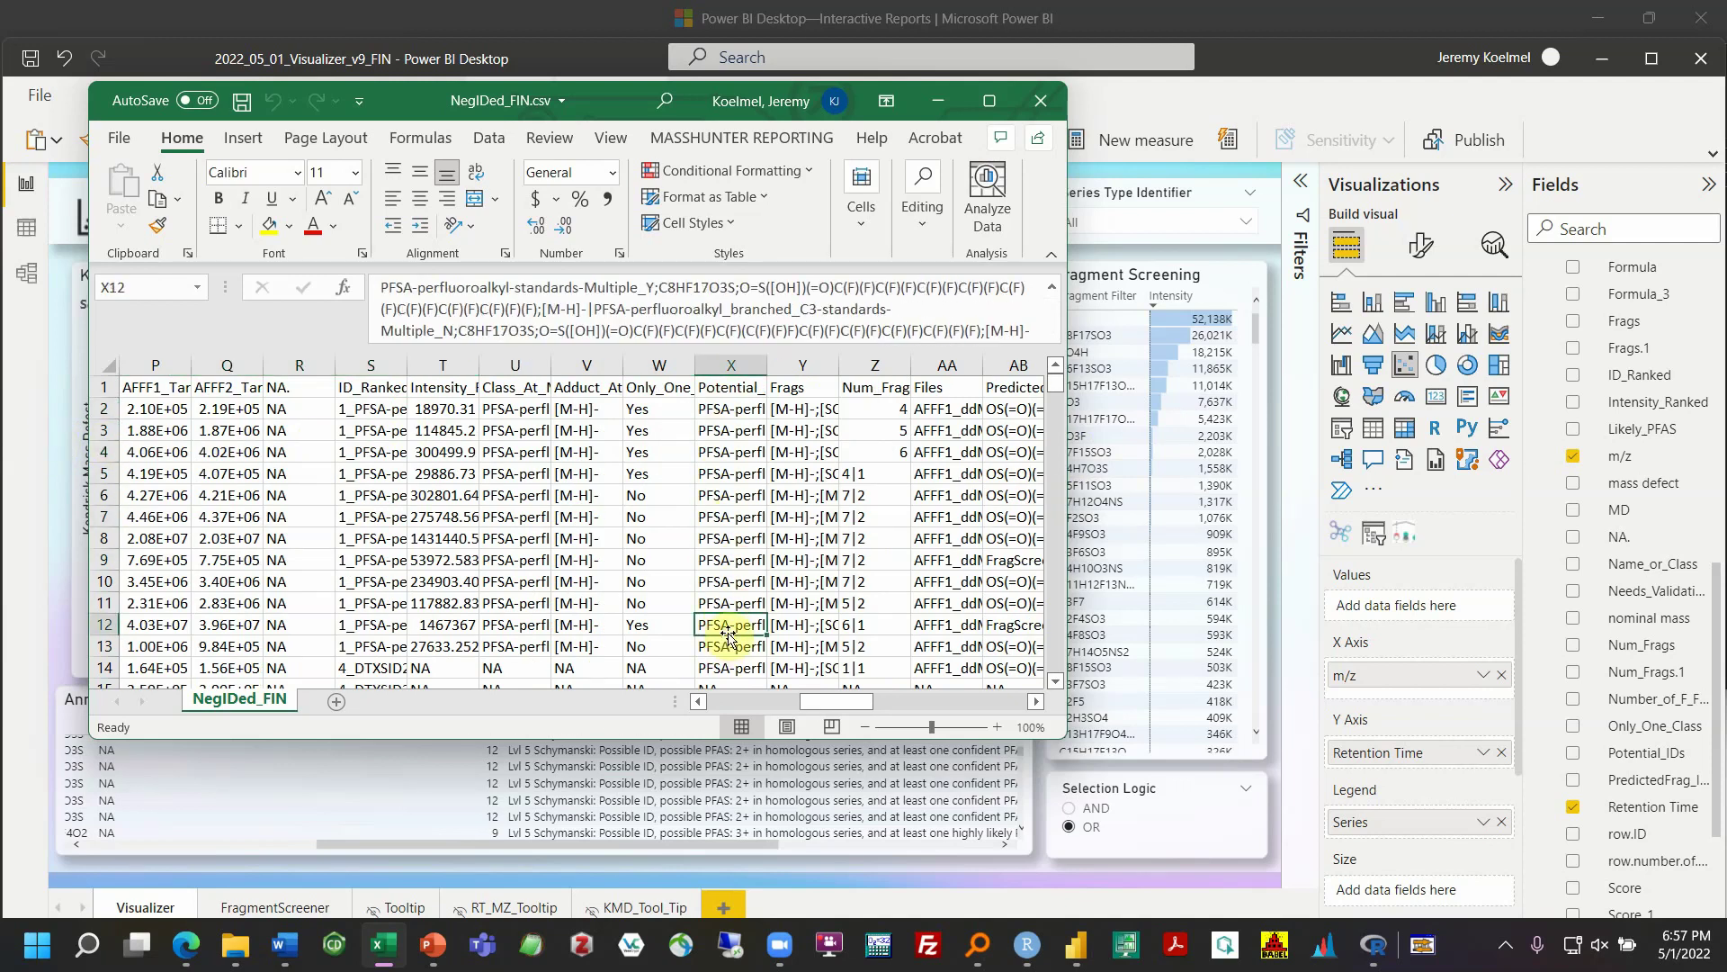
scroll(729, 650, "down", 5)
scroll(729, 575, "up", 4)
left_click(731, 538)
left_click(725, 601)
scroll(729, 604, "down", 2)
left_click(725, 519)
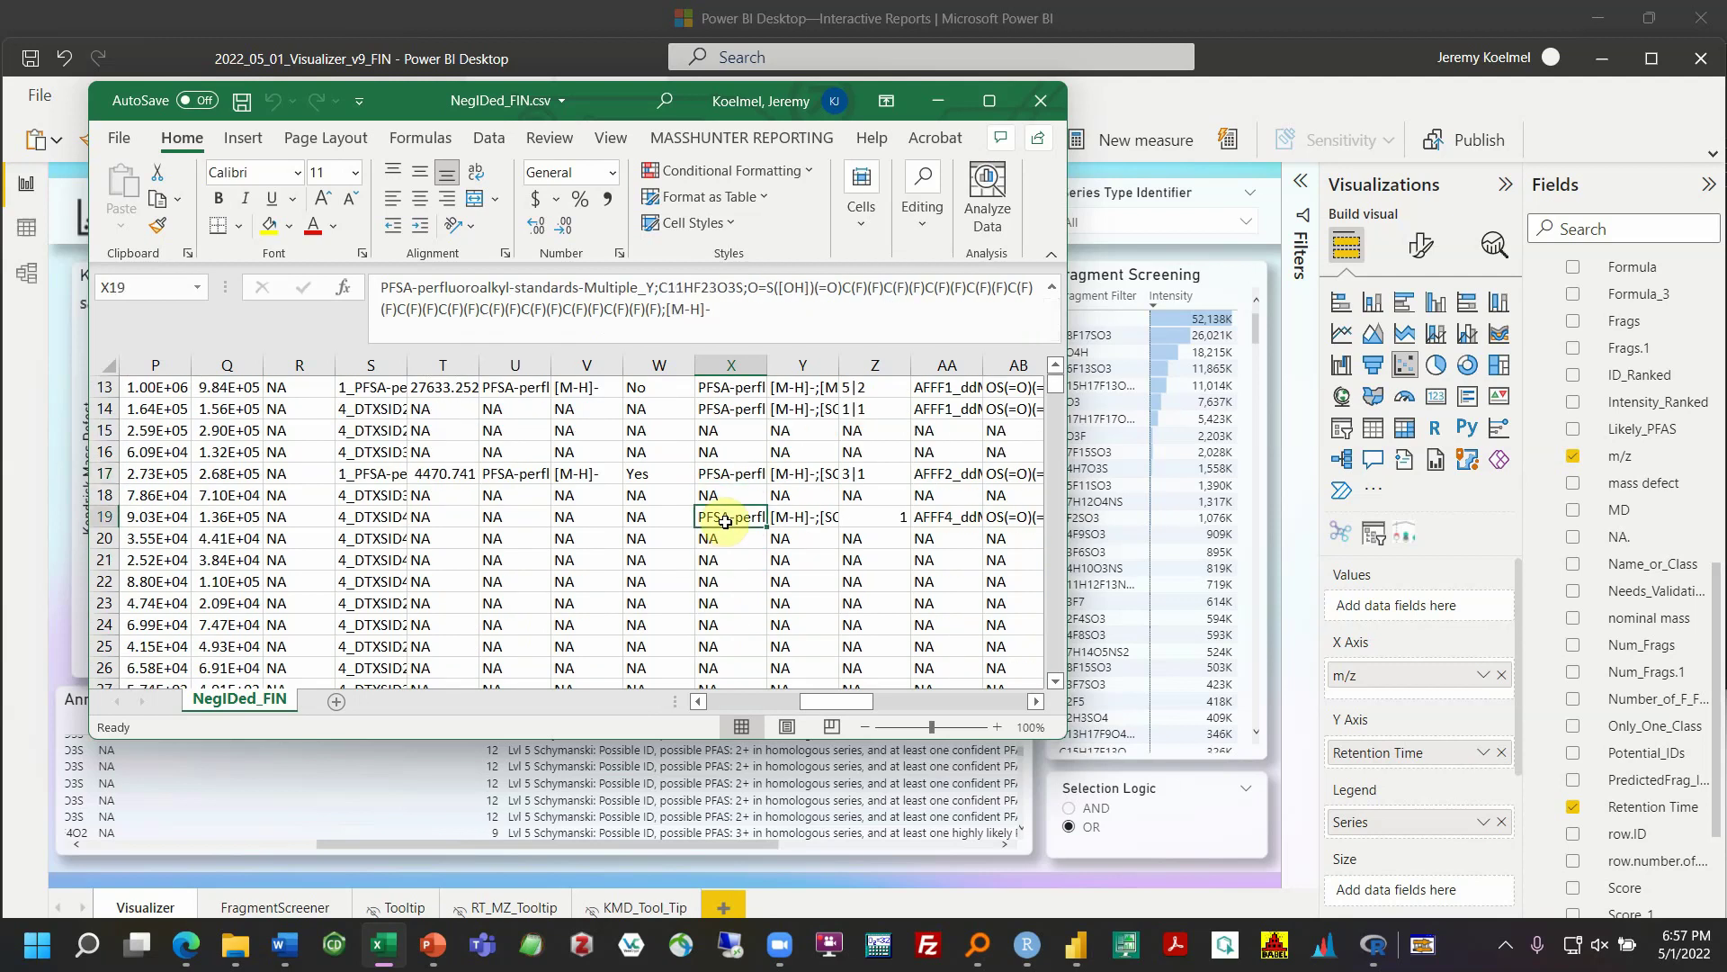
scroll(725, 522, "down", 6)
scroll(725, 522, "up", 10)
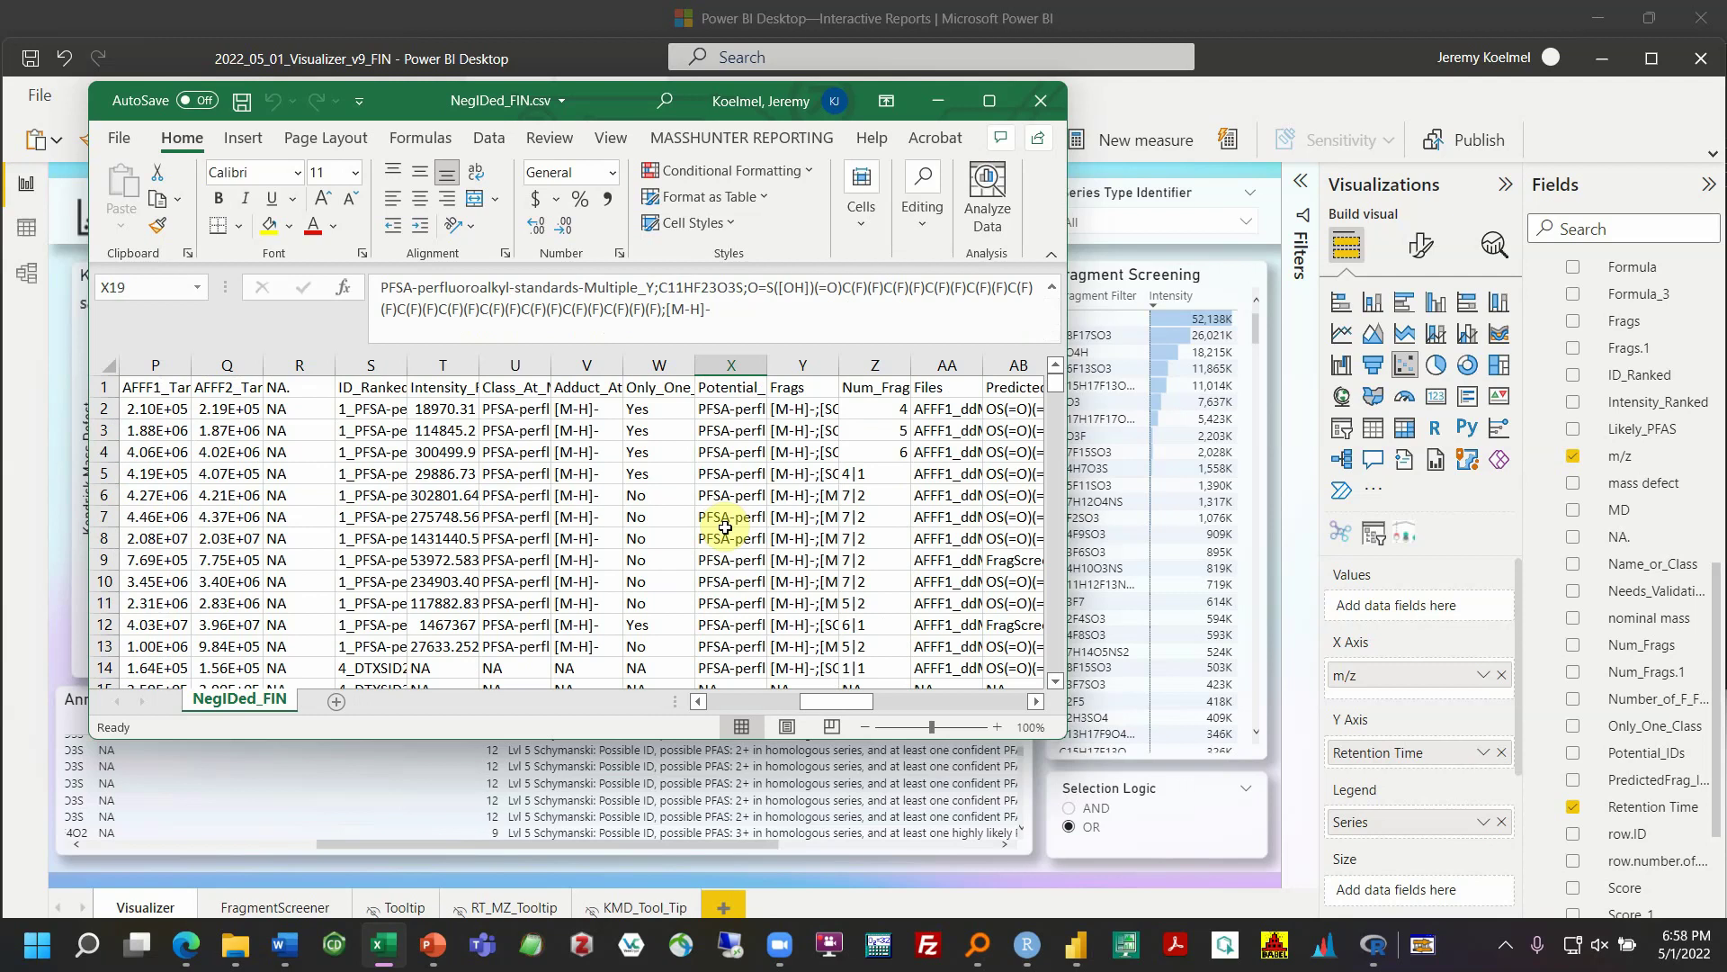
Check the first feature's Frags entry and the Num_Frags column, and close the workbook to return to Power BI
left_click(803, 407)
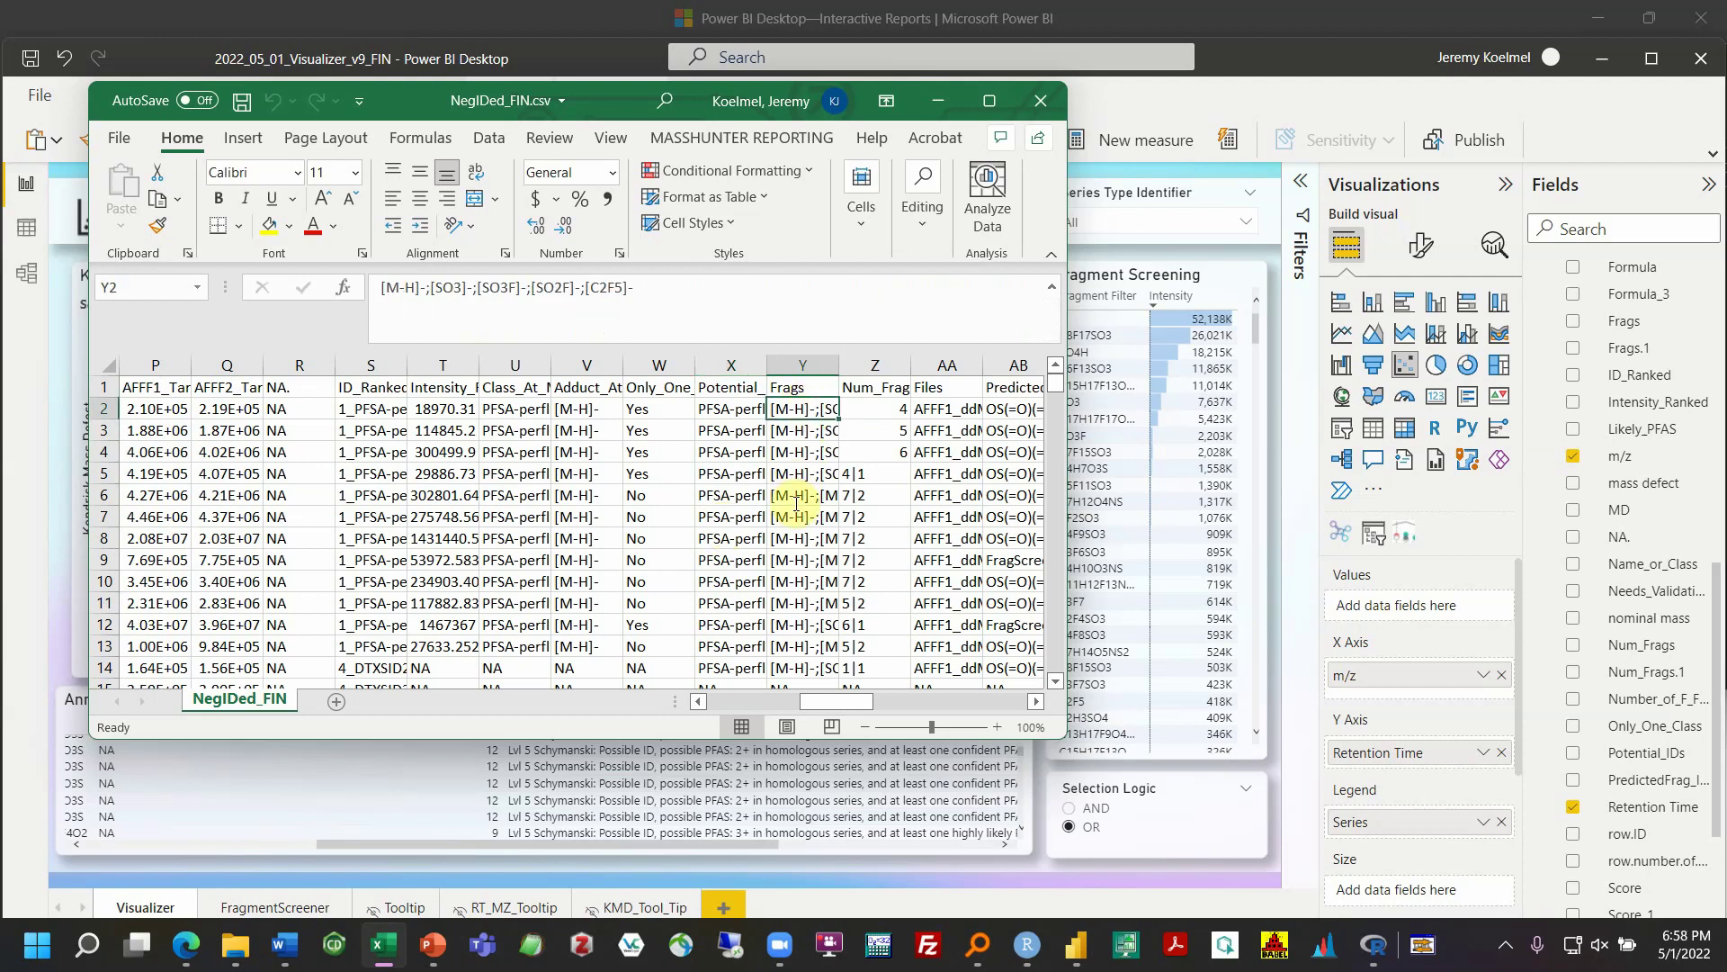
left_click(886, 387)
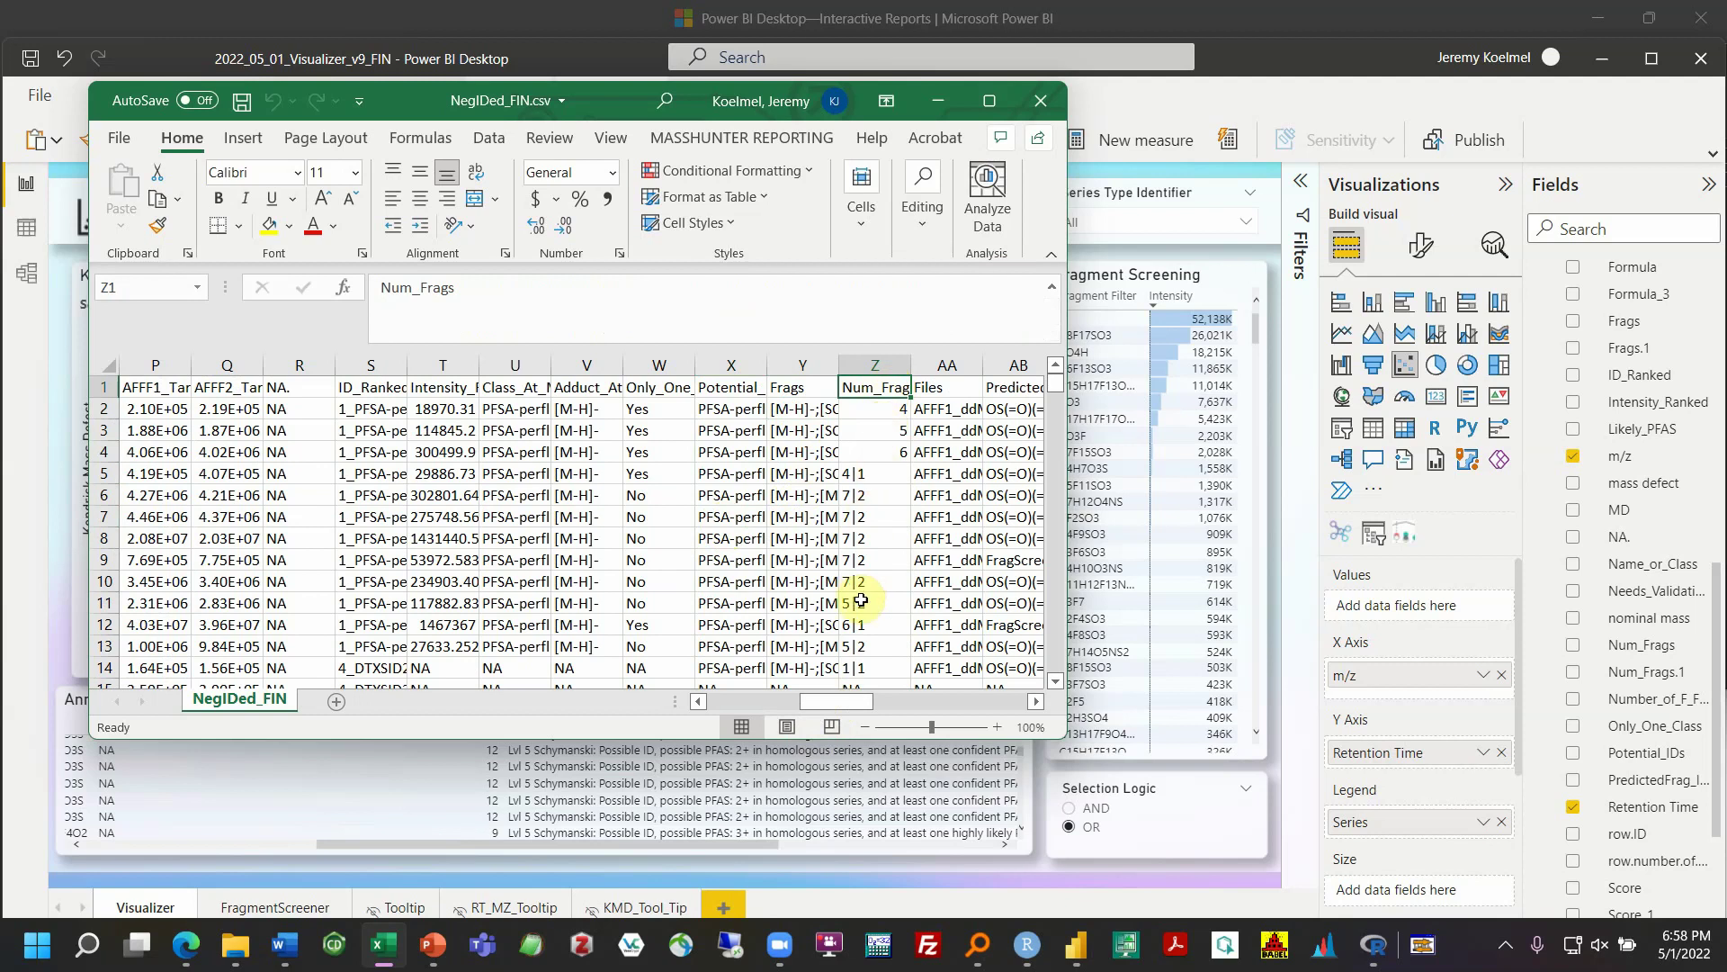
left_click(1047, 101)
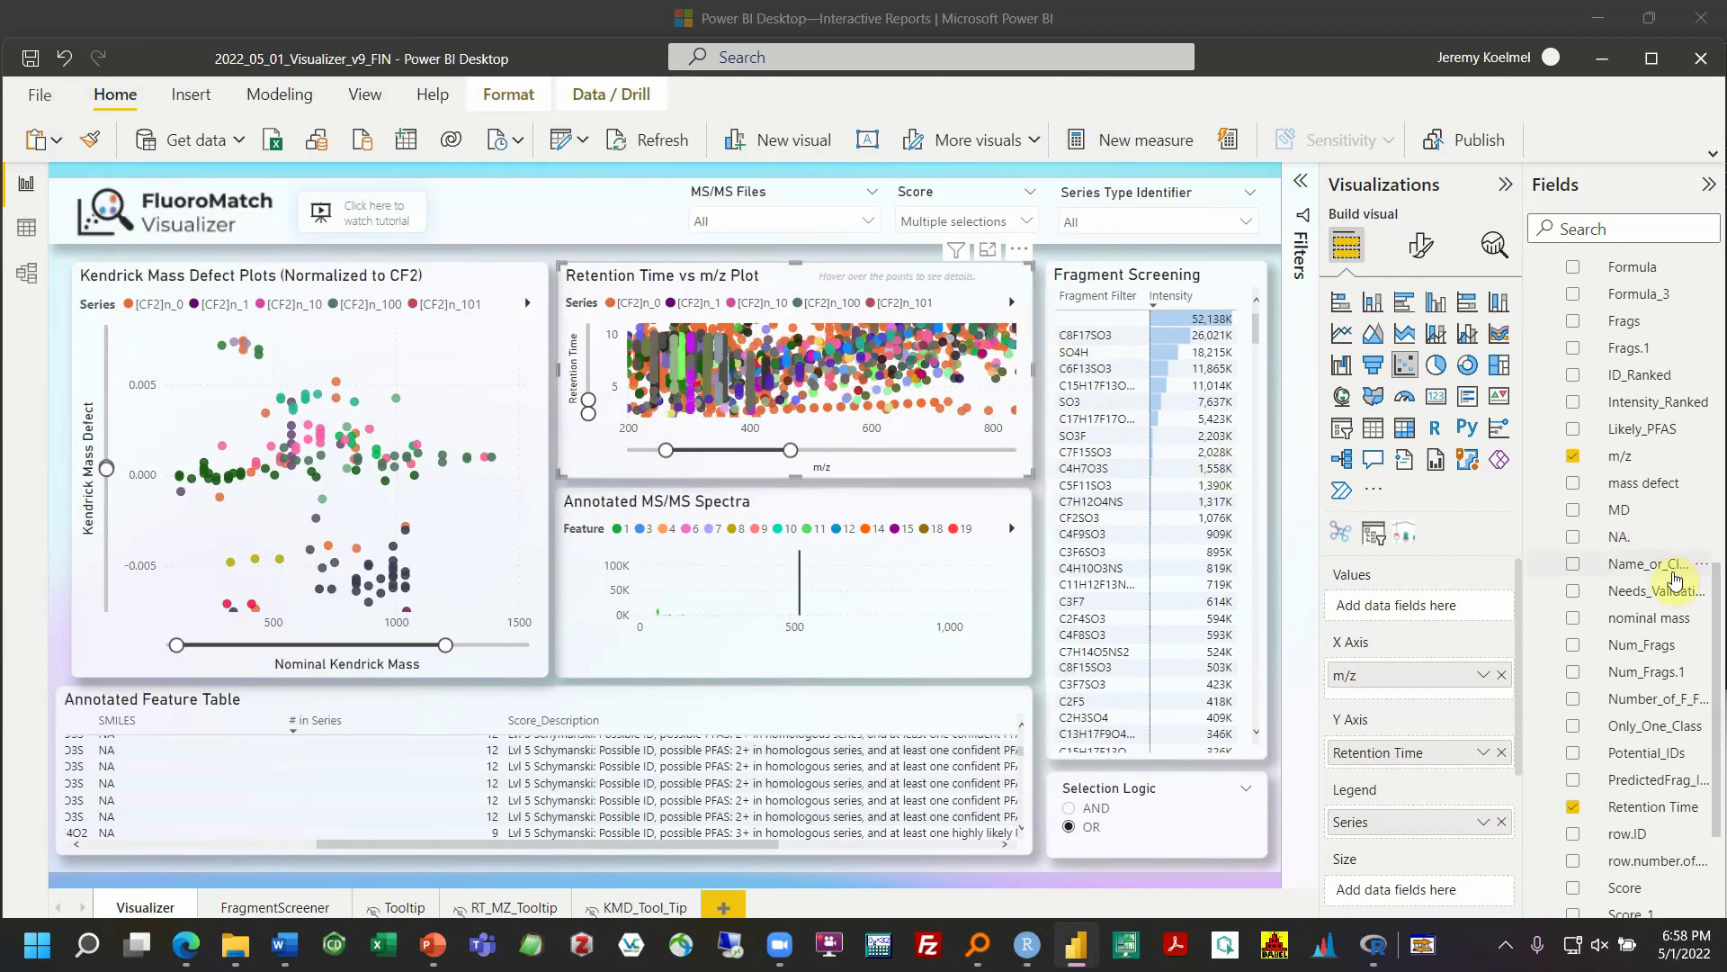
Add the Num_Frags.1 field to the Annotated Feature Table as the column after Score_Description
scroll(1673, 575, "down", 1)
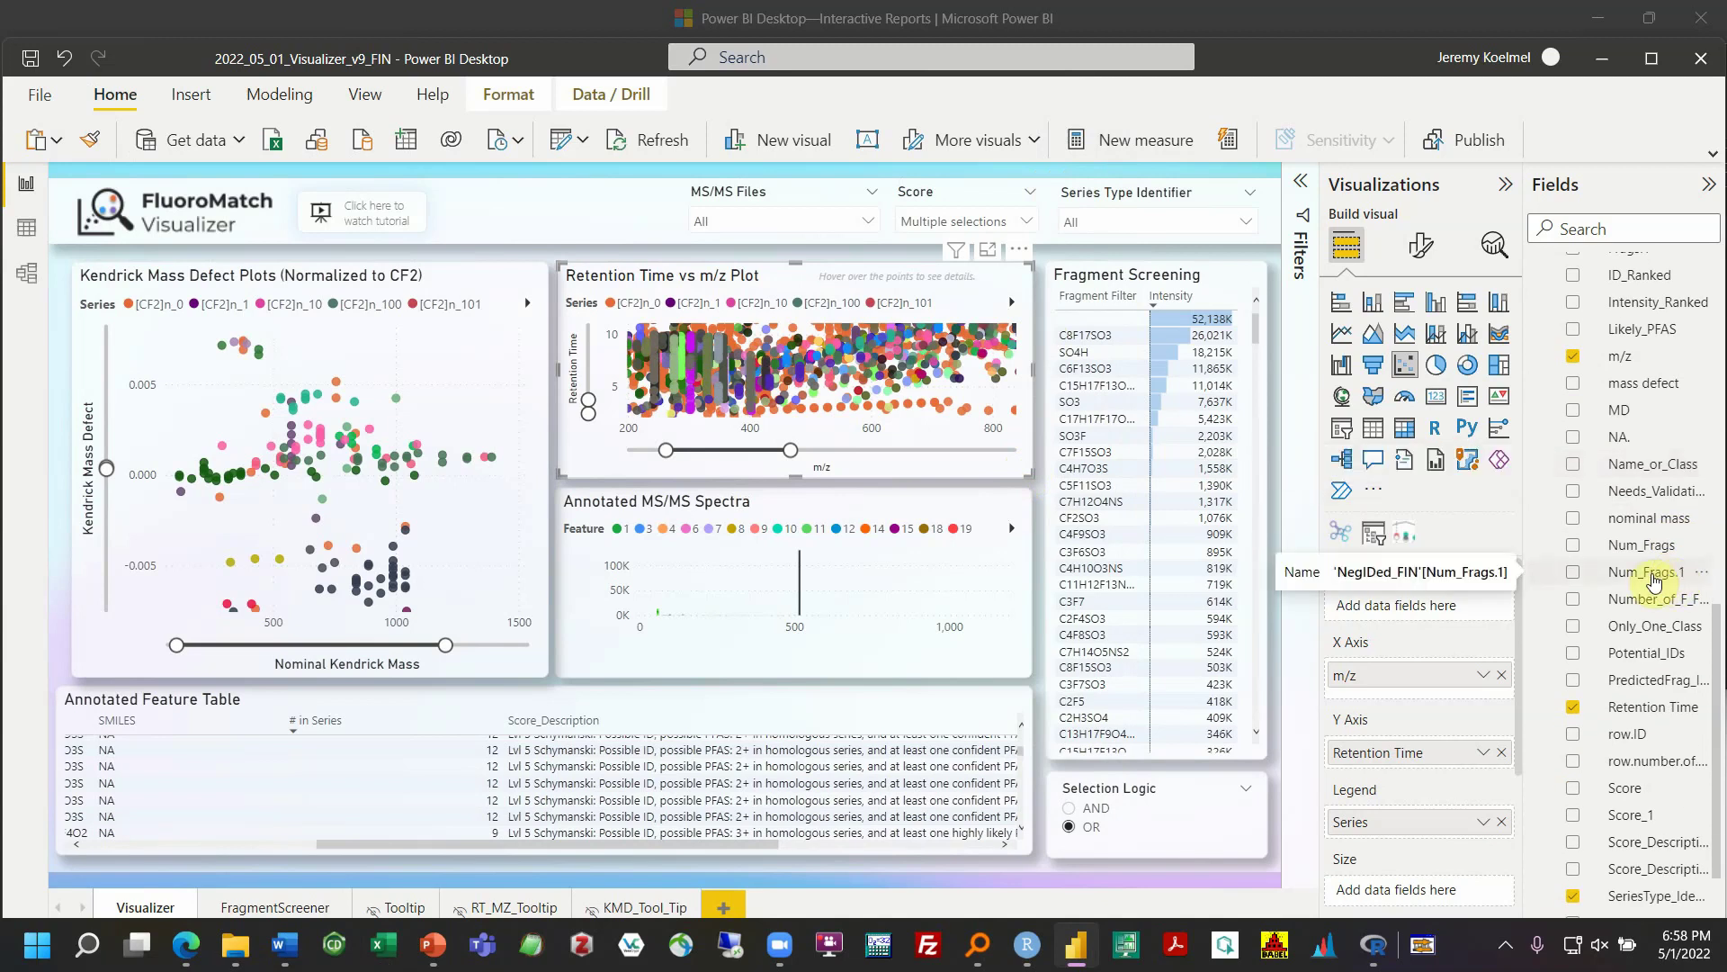
mouse_move(1669, 583)
left_mouse_down()
mouse_move(1284, 644)
mouse_move(1371, 688)
mouse_move(1264, 686)
mouse_move(1388, 752)
mouse_move(1478, 892)
mouse_move(1597, 594)
left_mouse_up()
left_click(876, 700)
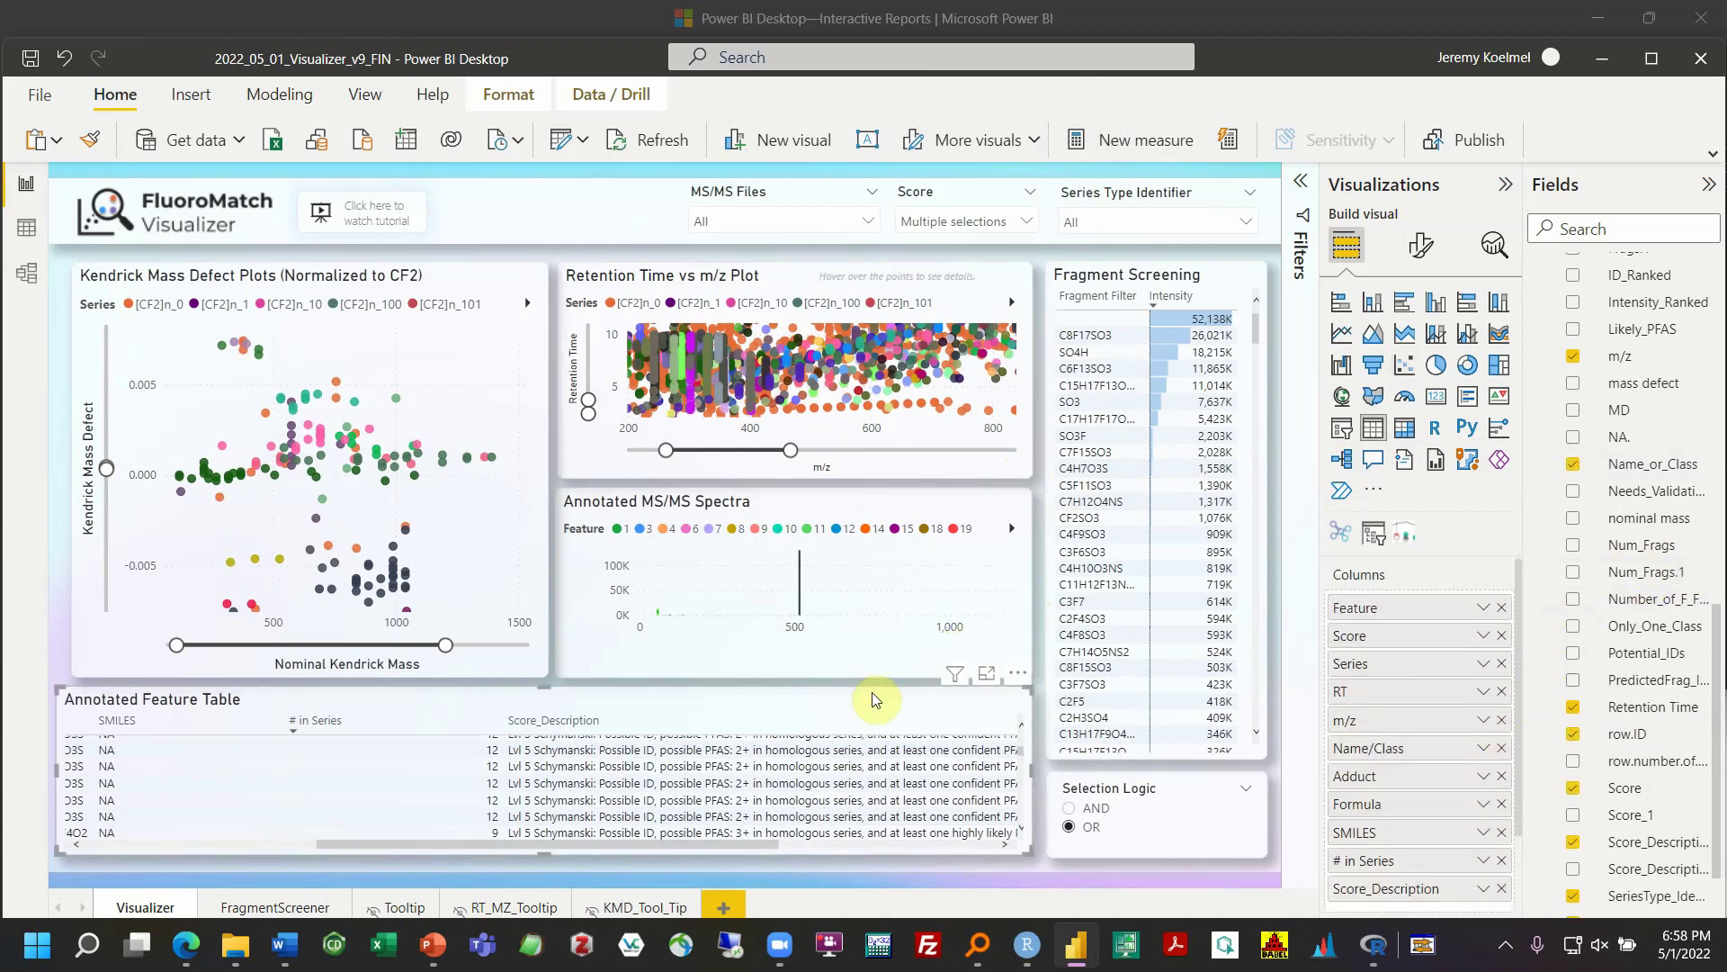
scroll(1465, 693, "down", 3)
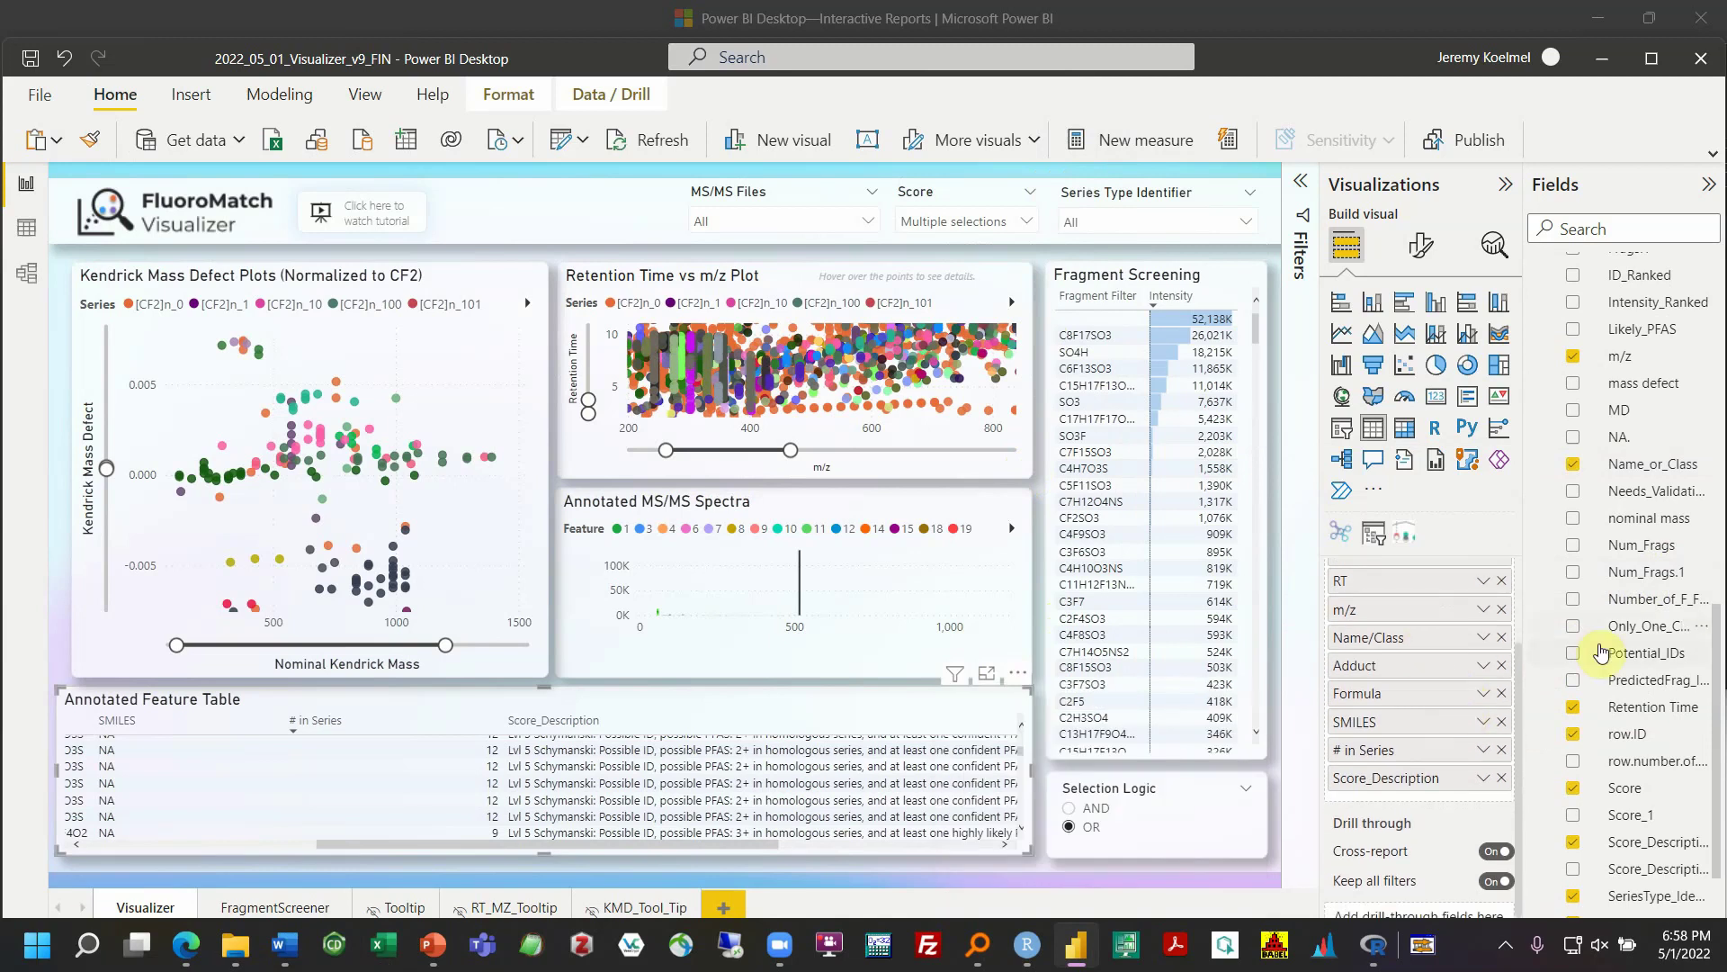
left_click_drag(1646, 580, 1386, 799)
Examine the Num_Frags.1 values in the Annotated Feature Table, sorting the column in ascending and then descending order
left_click_drag(689, 840, 1029, 873)
scroll(925, 797, "down", 5)
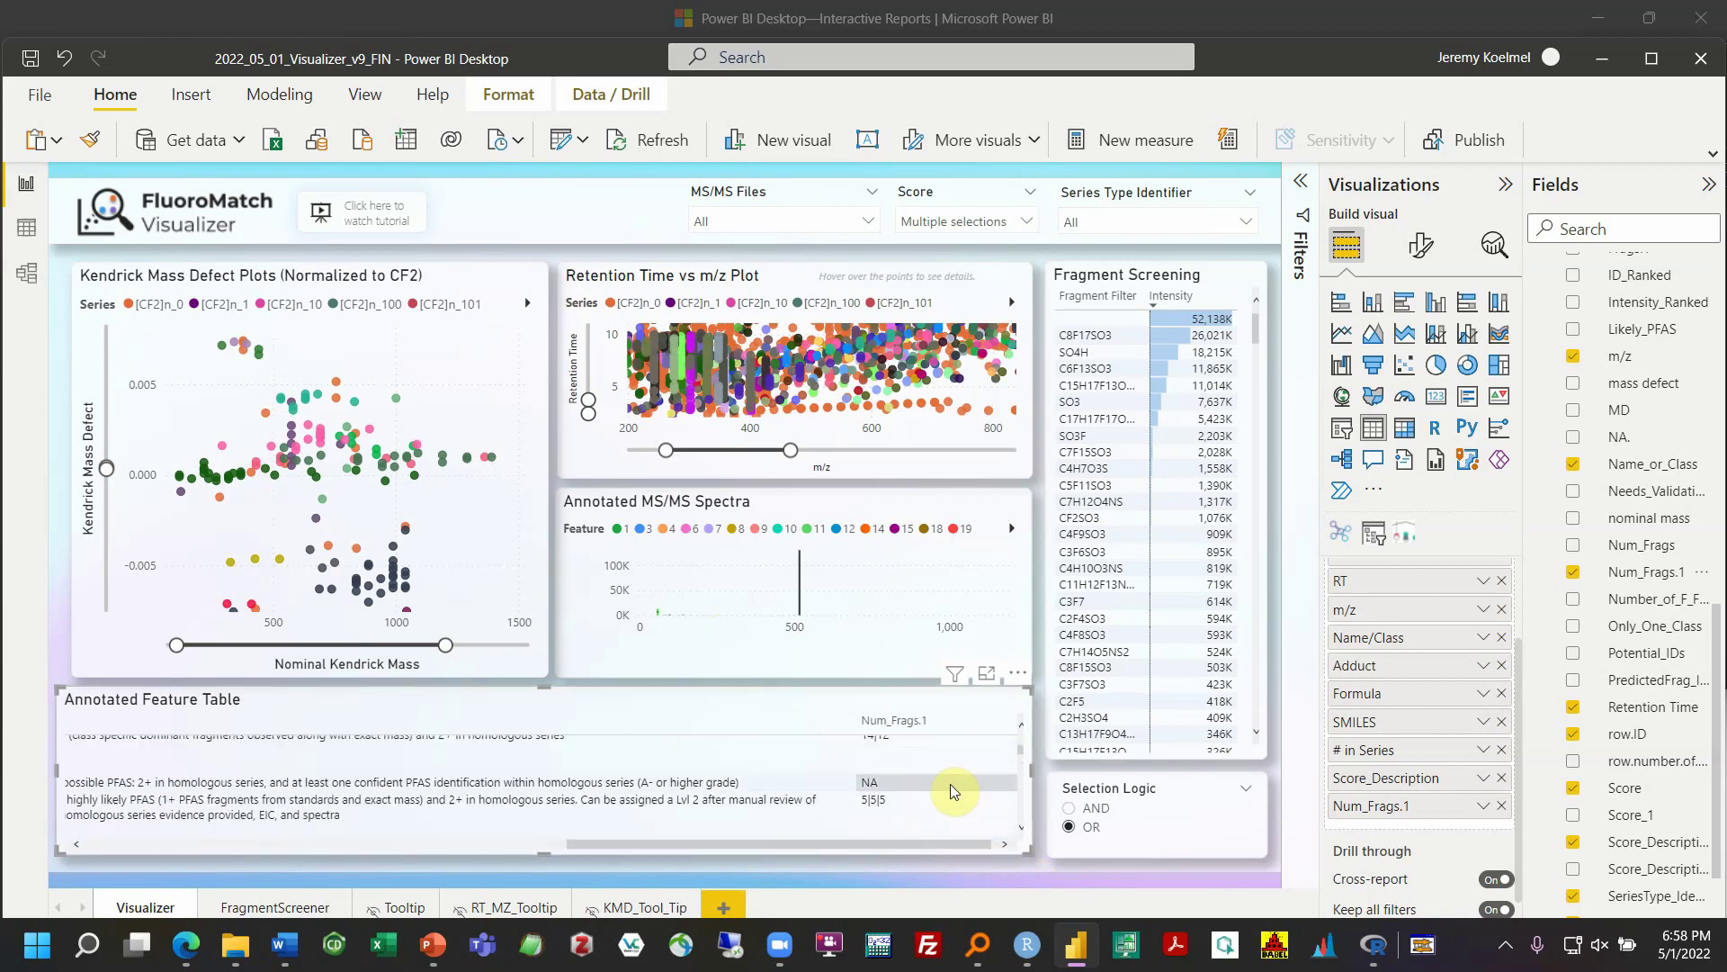
scroll(975, 775, "down", 5)
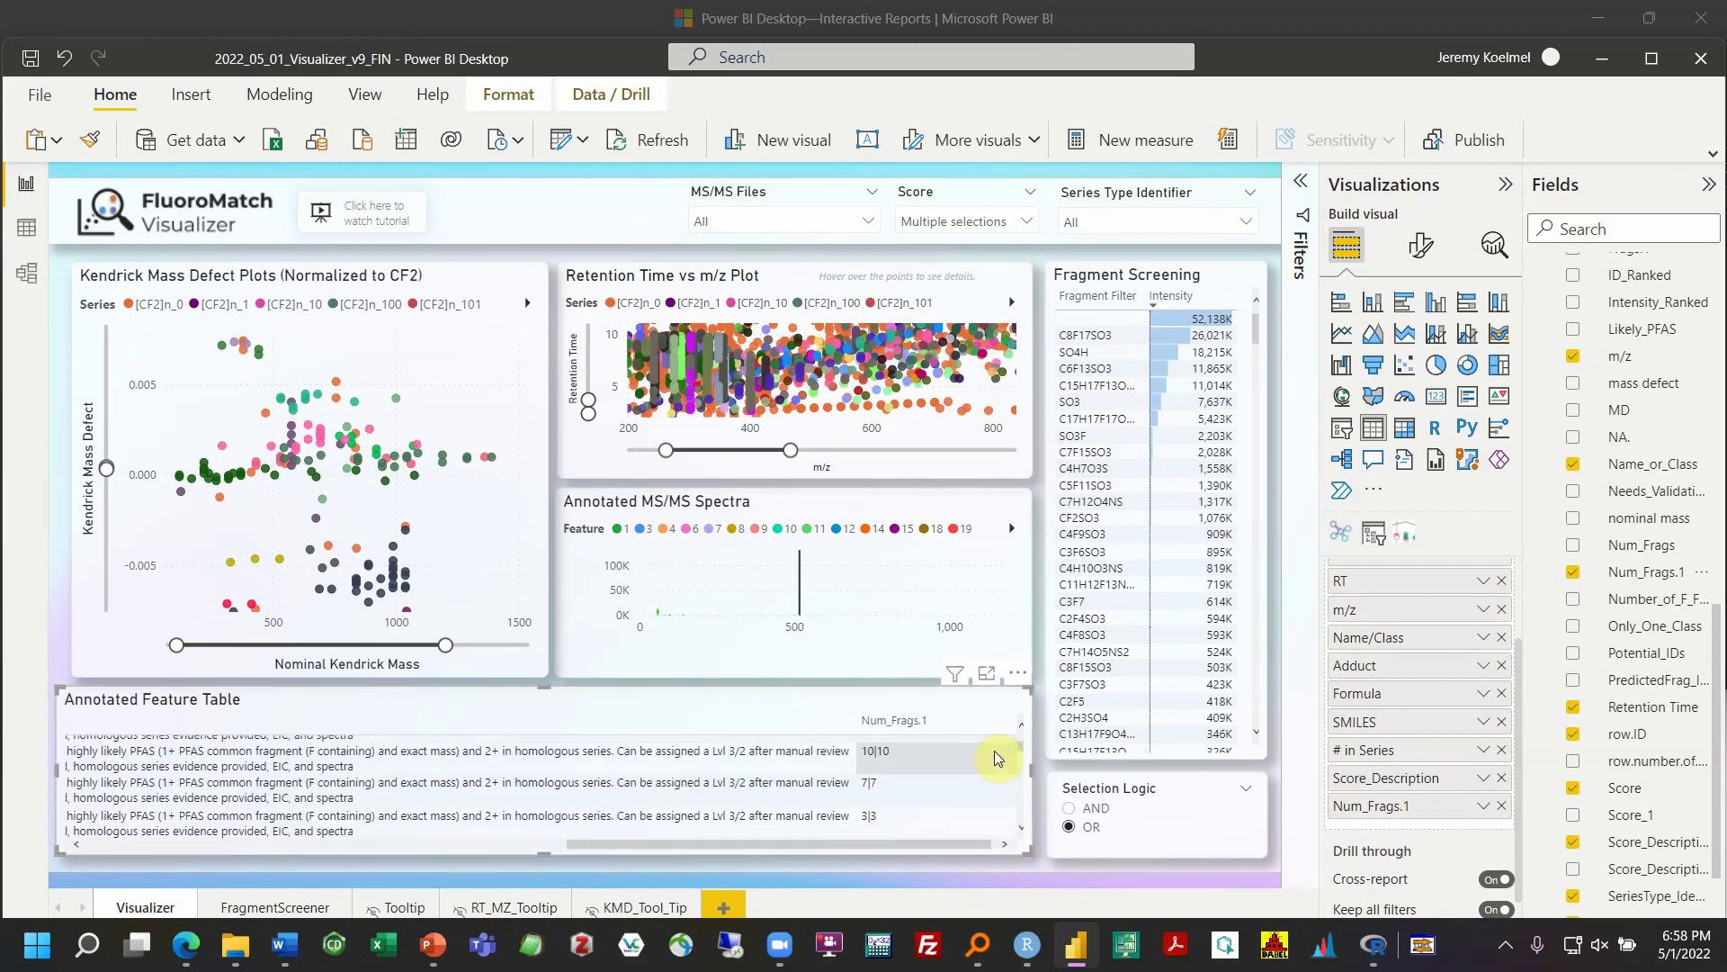
left_click(927, 724)
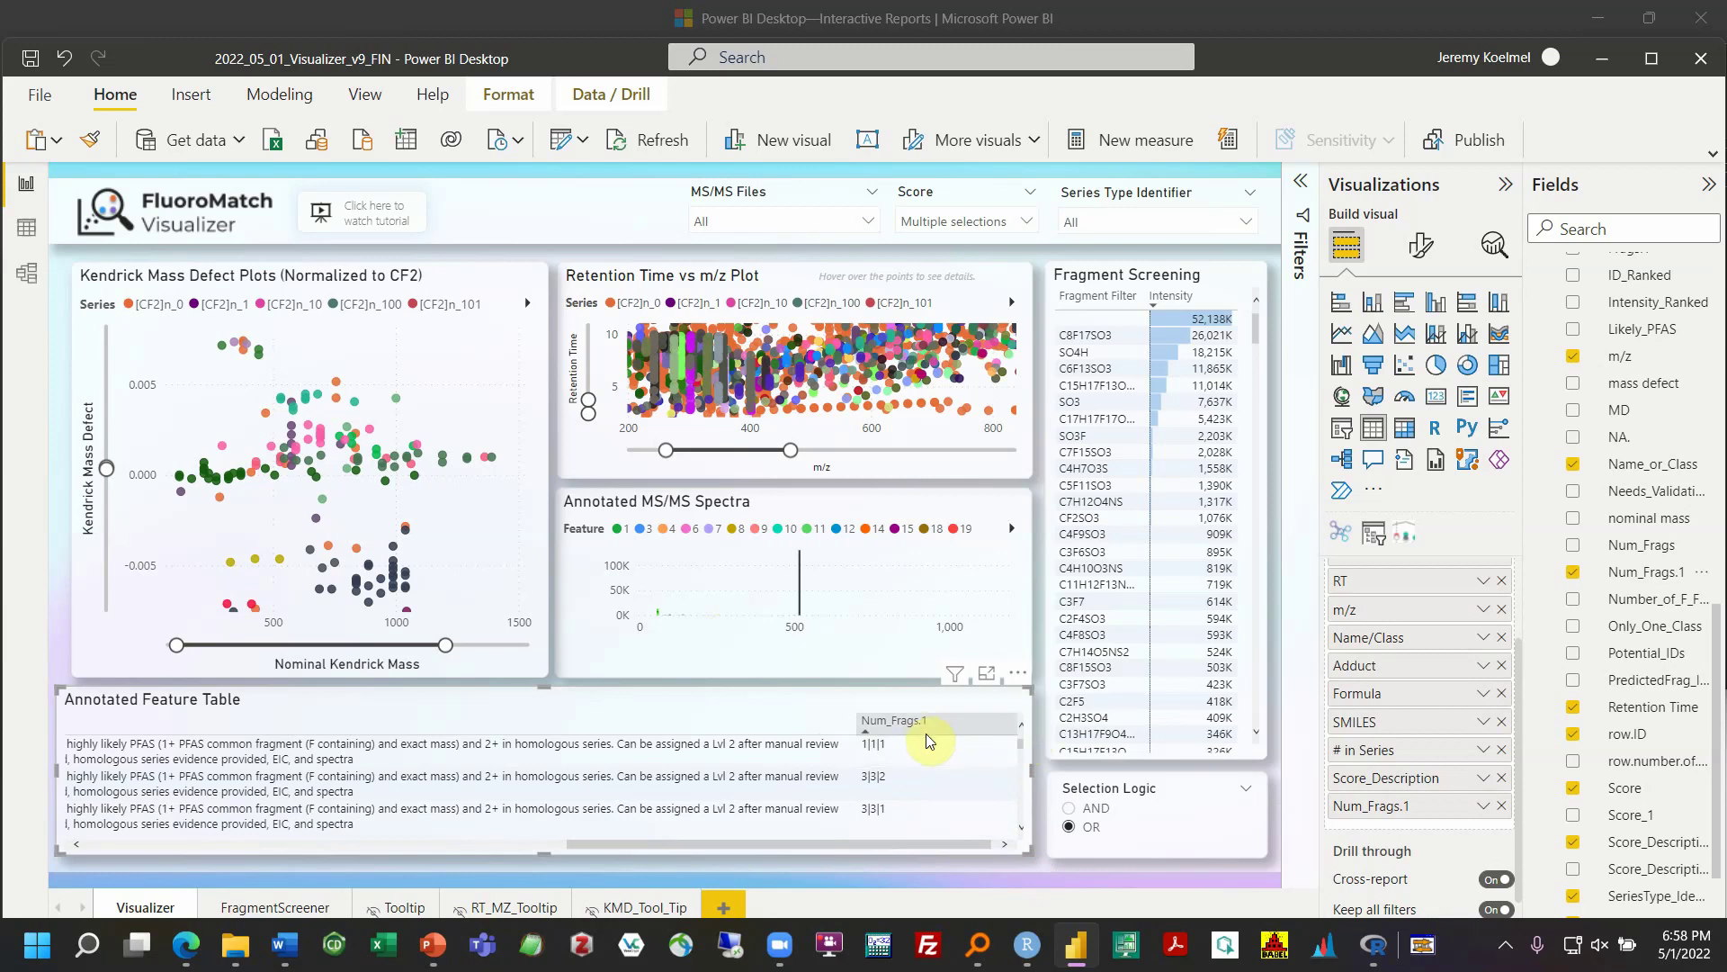
left_click(921, 720)
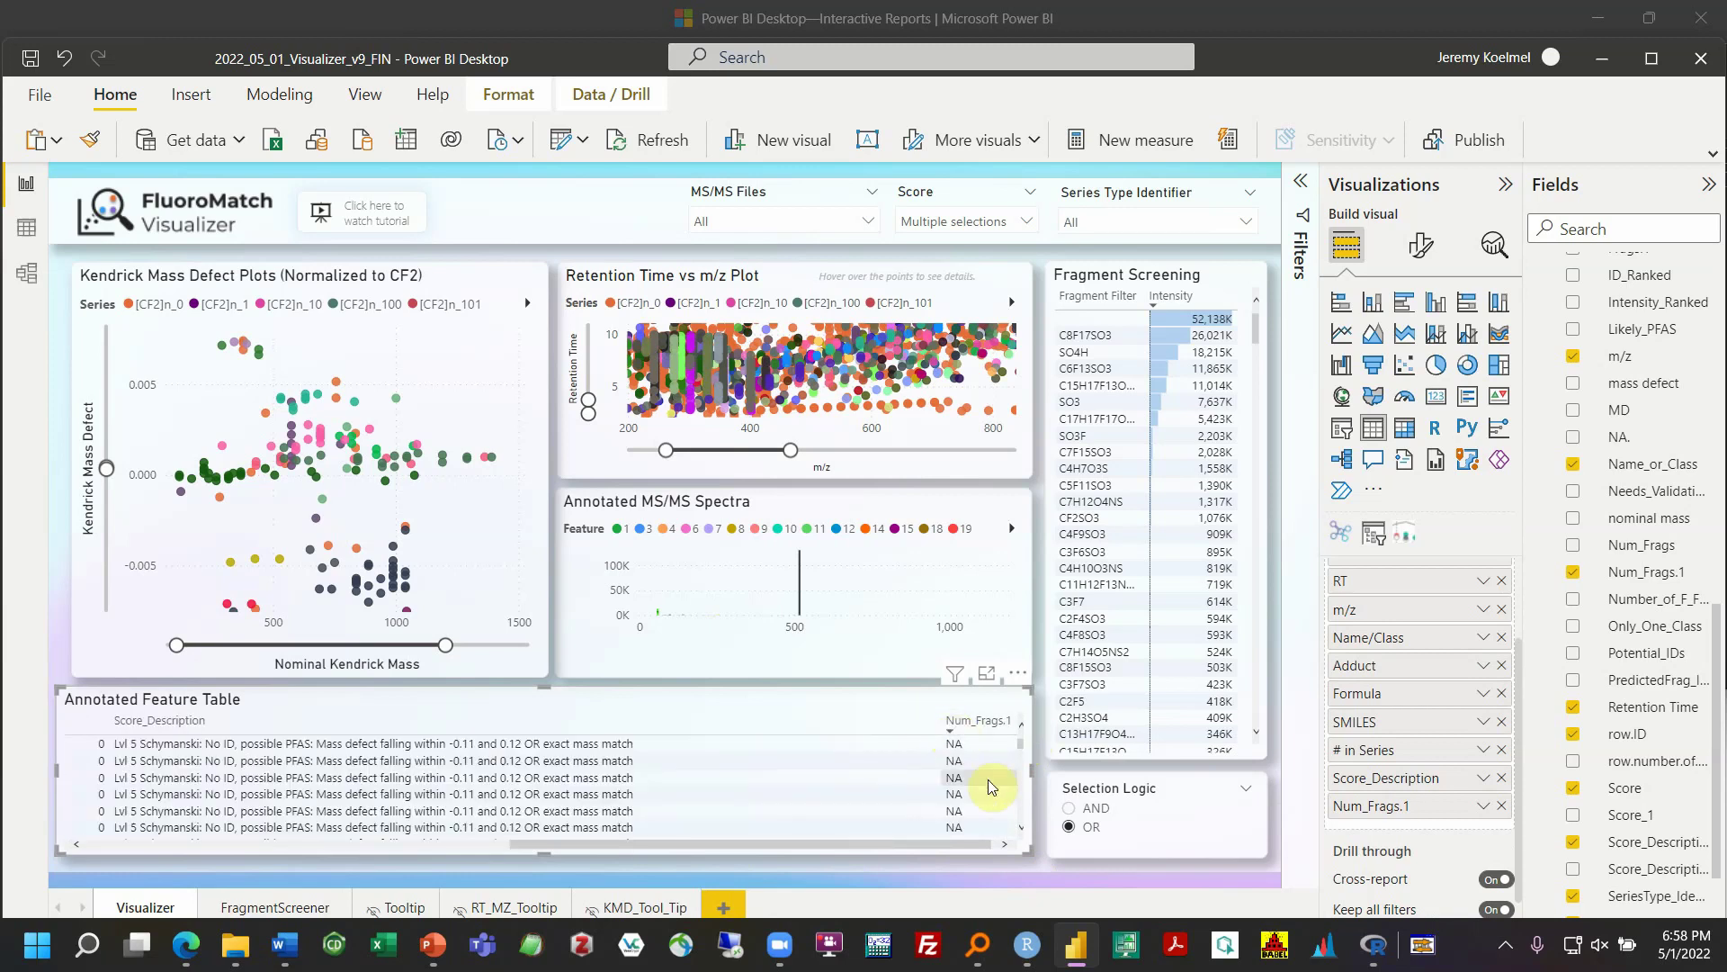
Set the Score filter to include all scores
left_click(1179, 220)
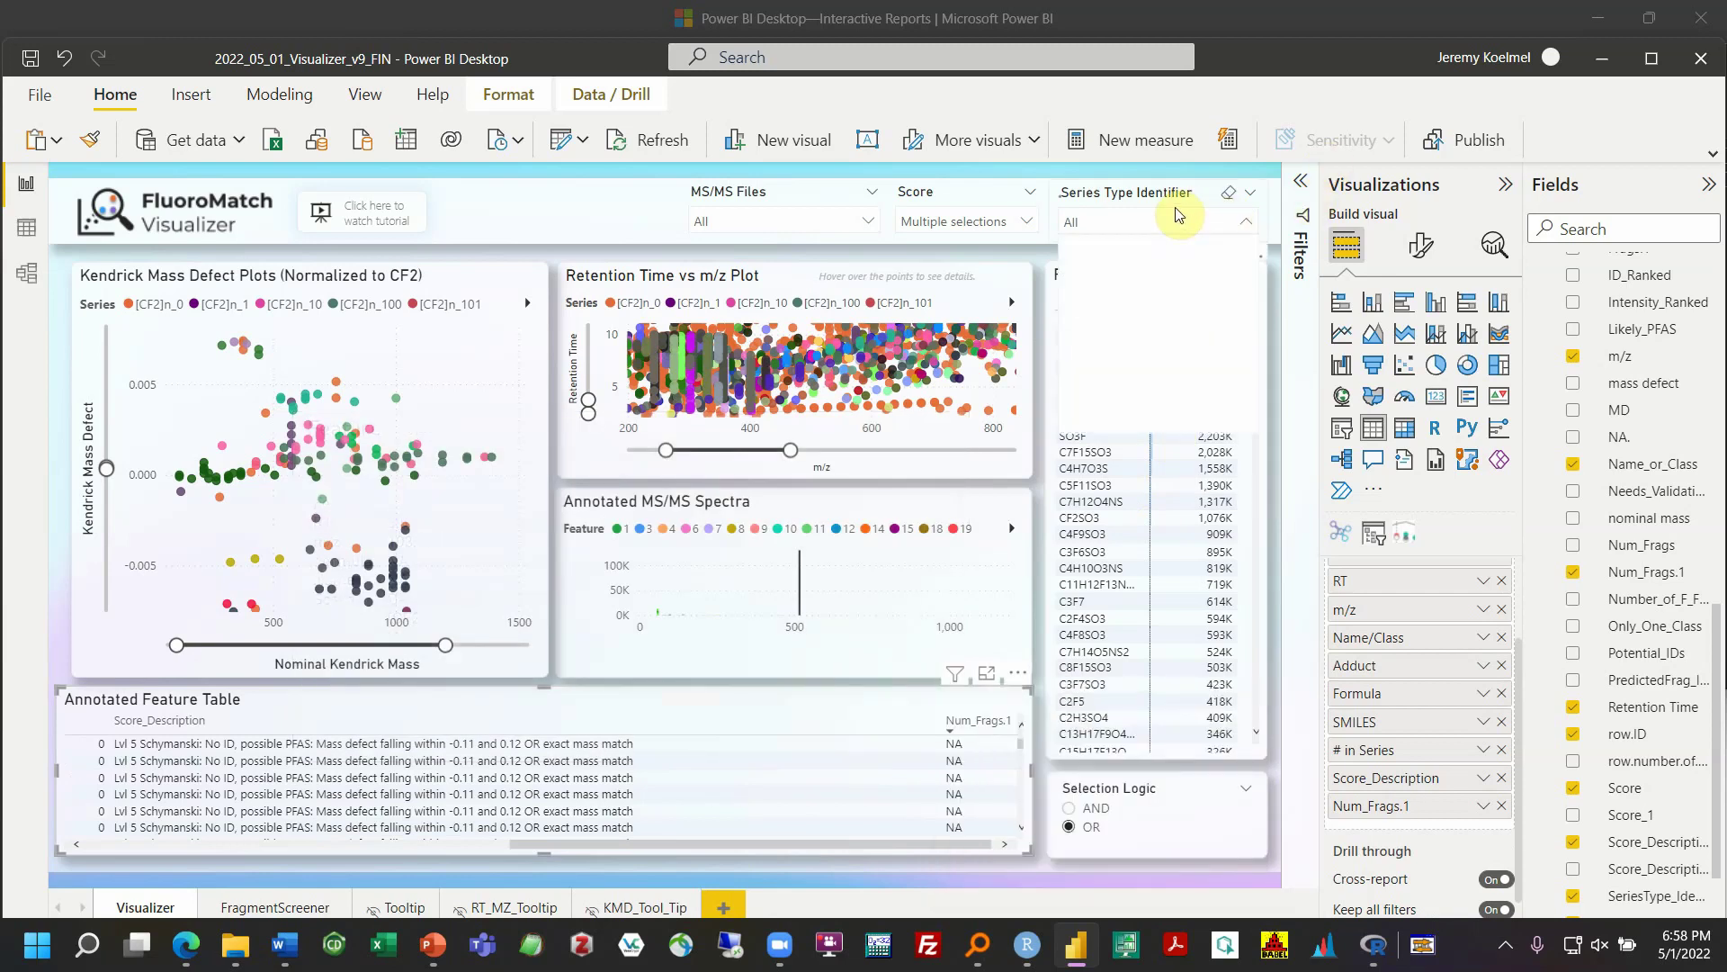
key("BackSpace")
key("BackSpace")
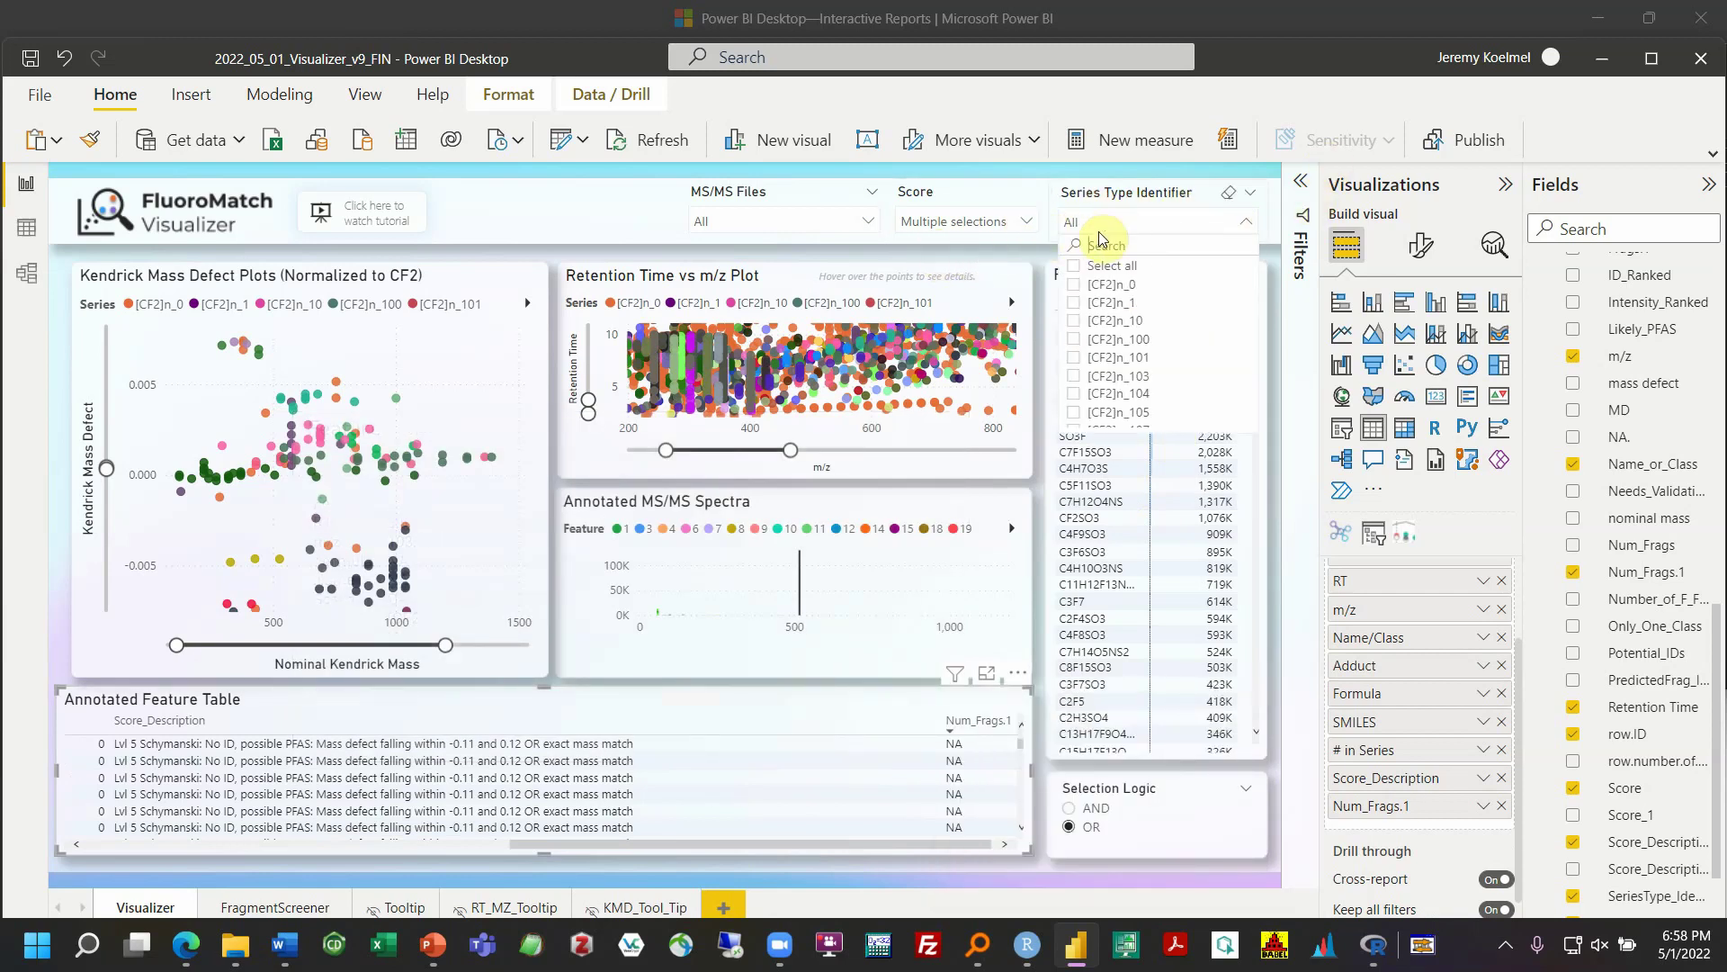
left_click(1005, 222)
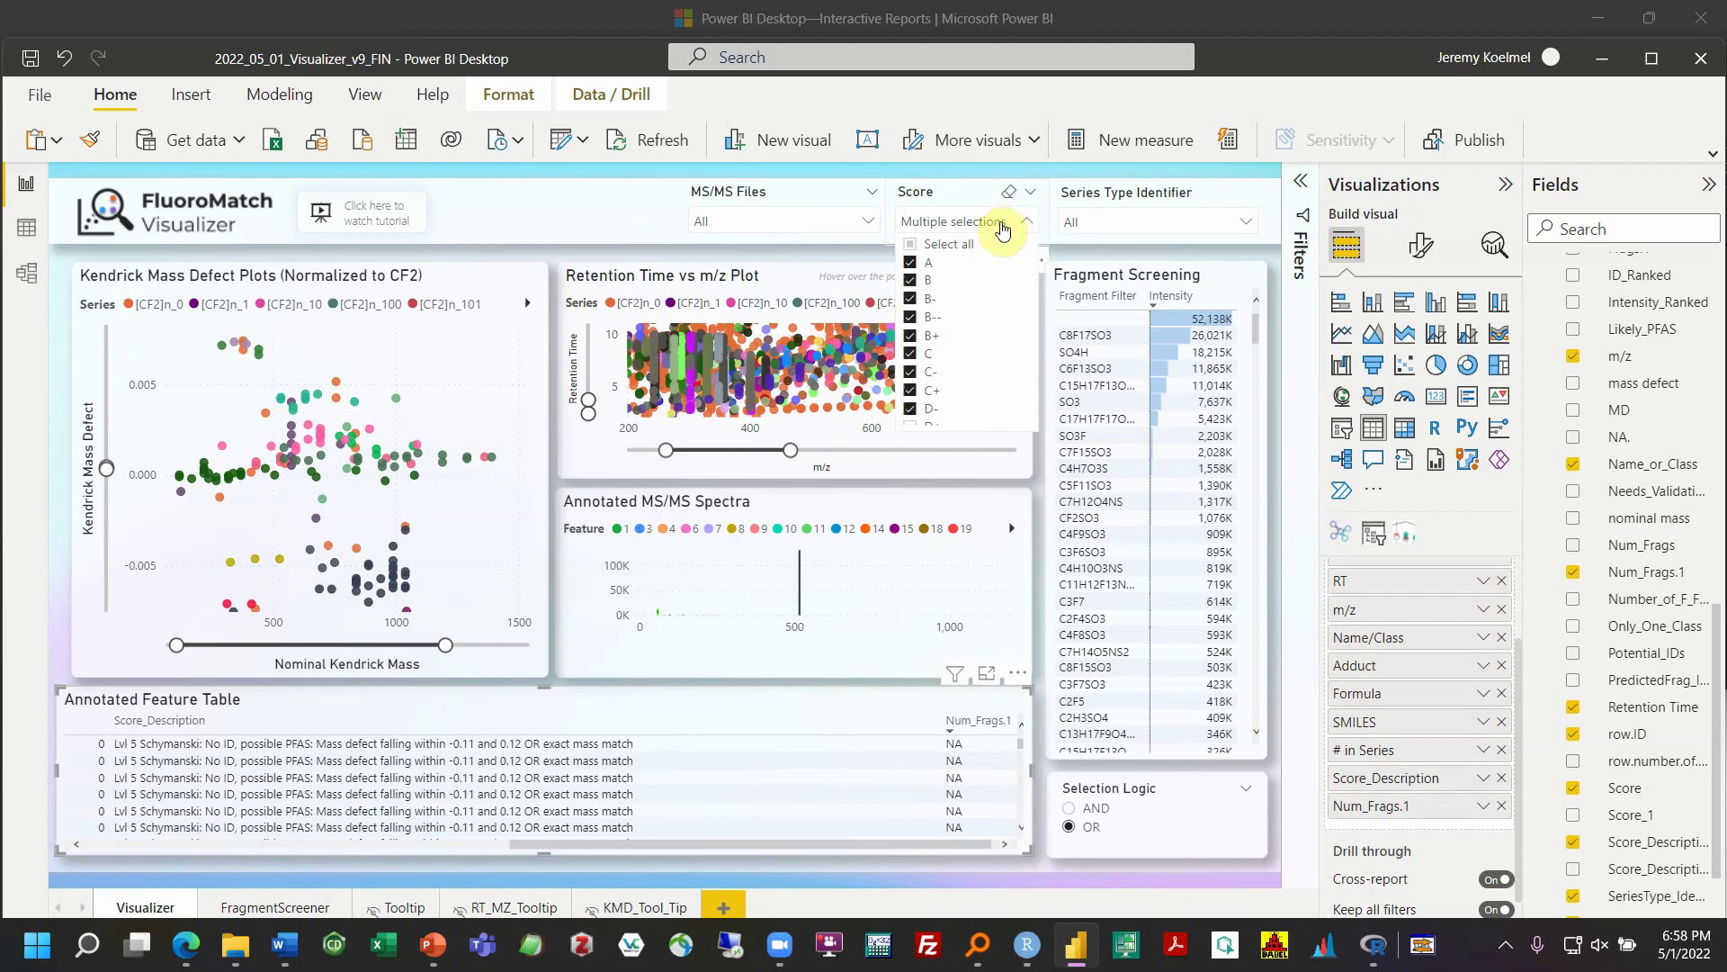
left_click(918, 247)
left_click(916, 249)
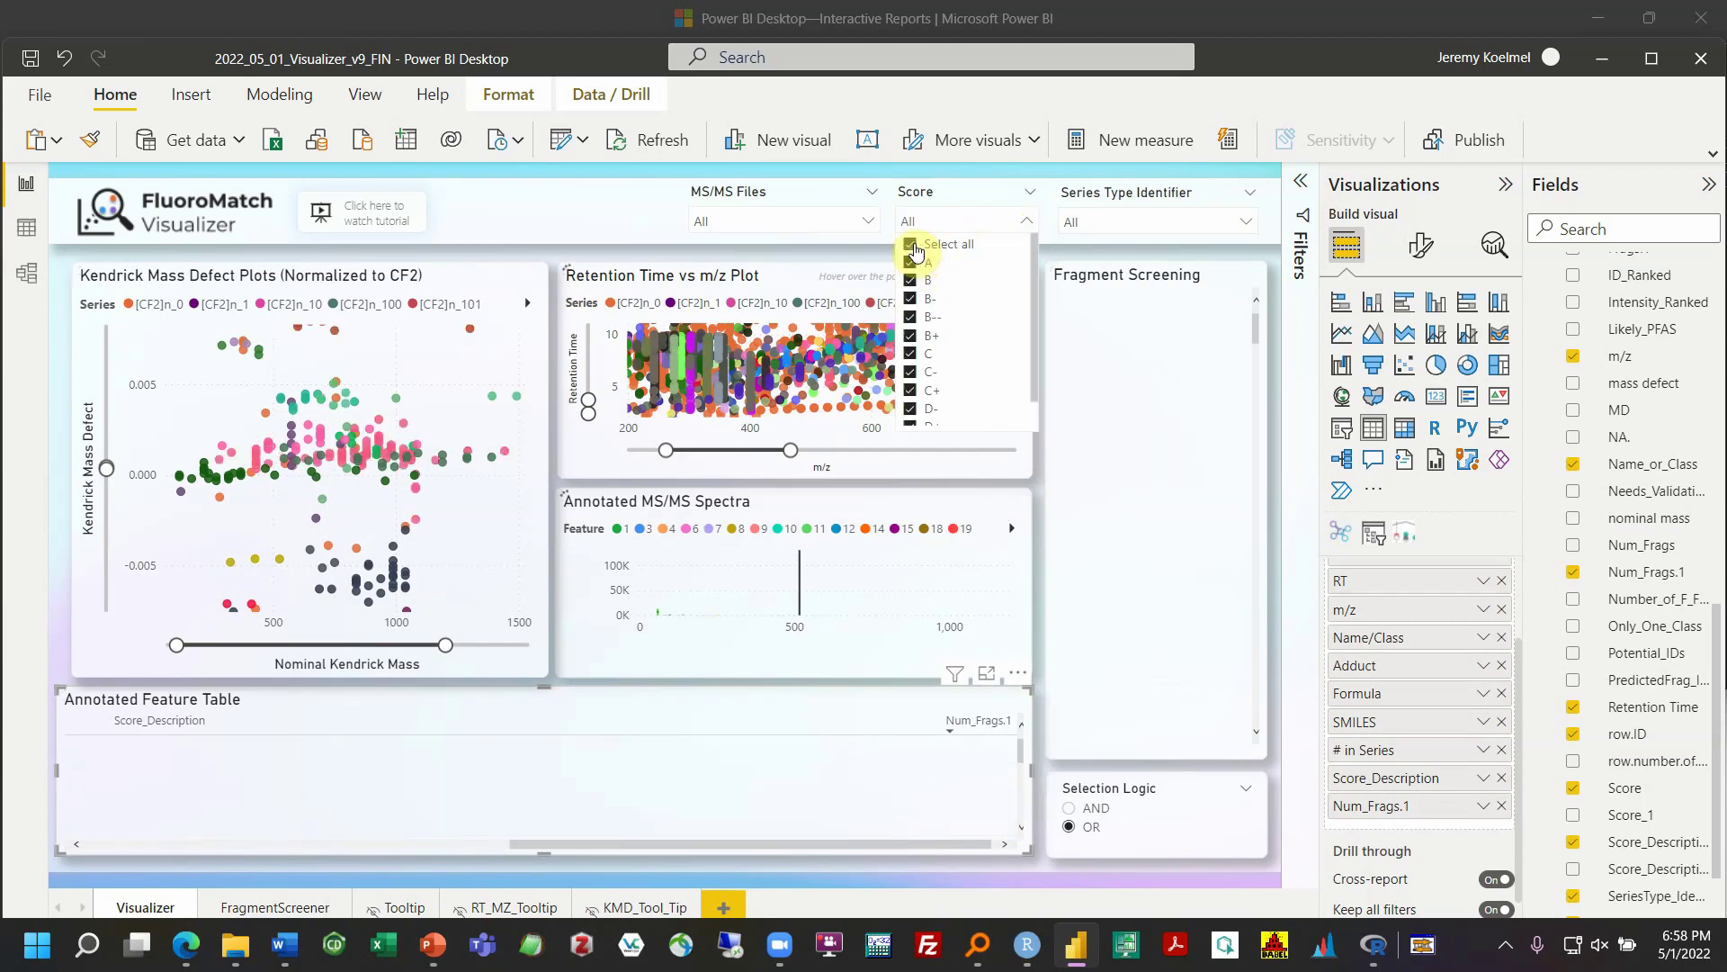
left_click(837, 222)
left_click(637, 224)
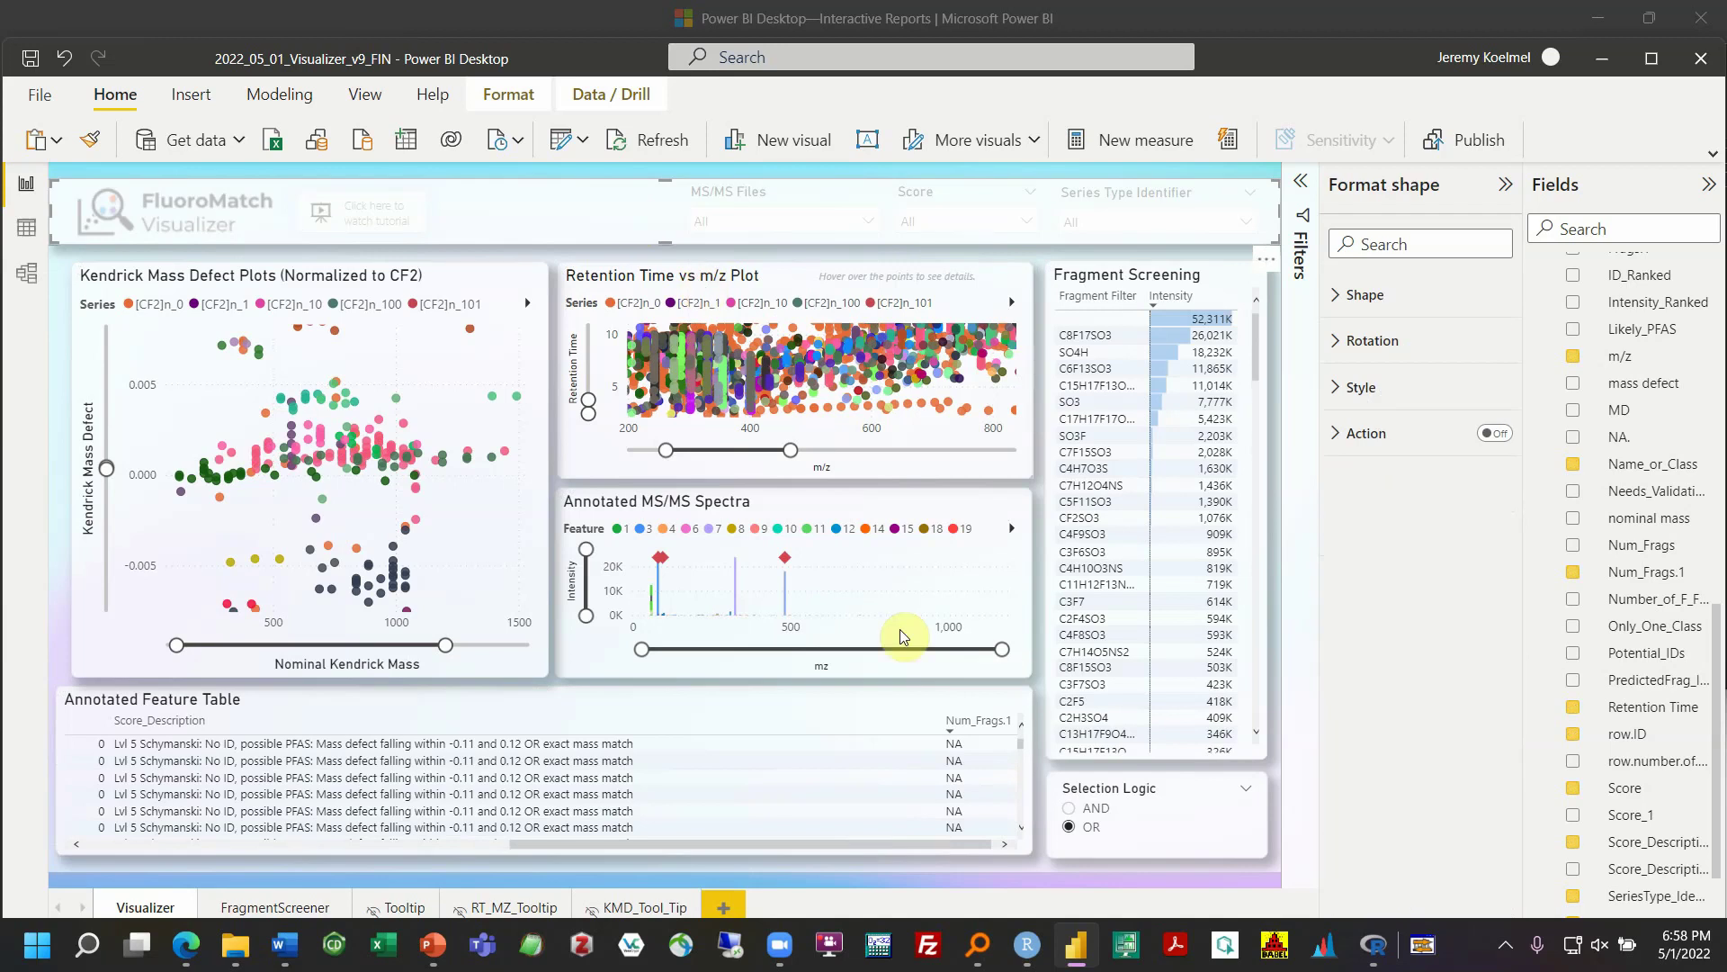
Sort the Annotated Feature Table by Num_Frags.1 in descending order and look through its rows
left_click(987, 729)
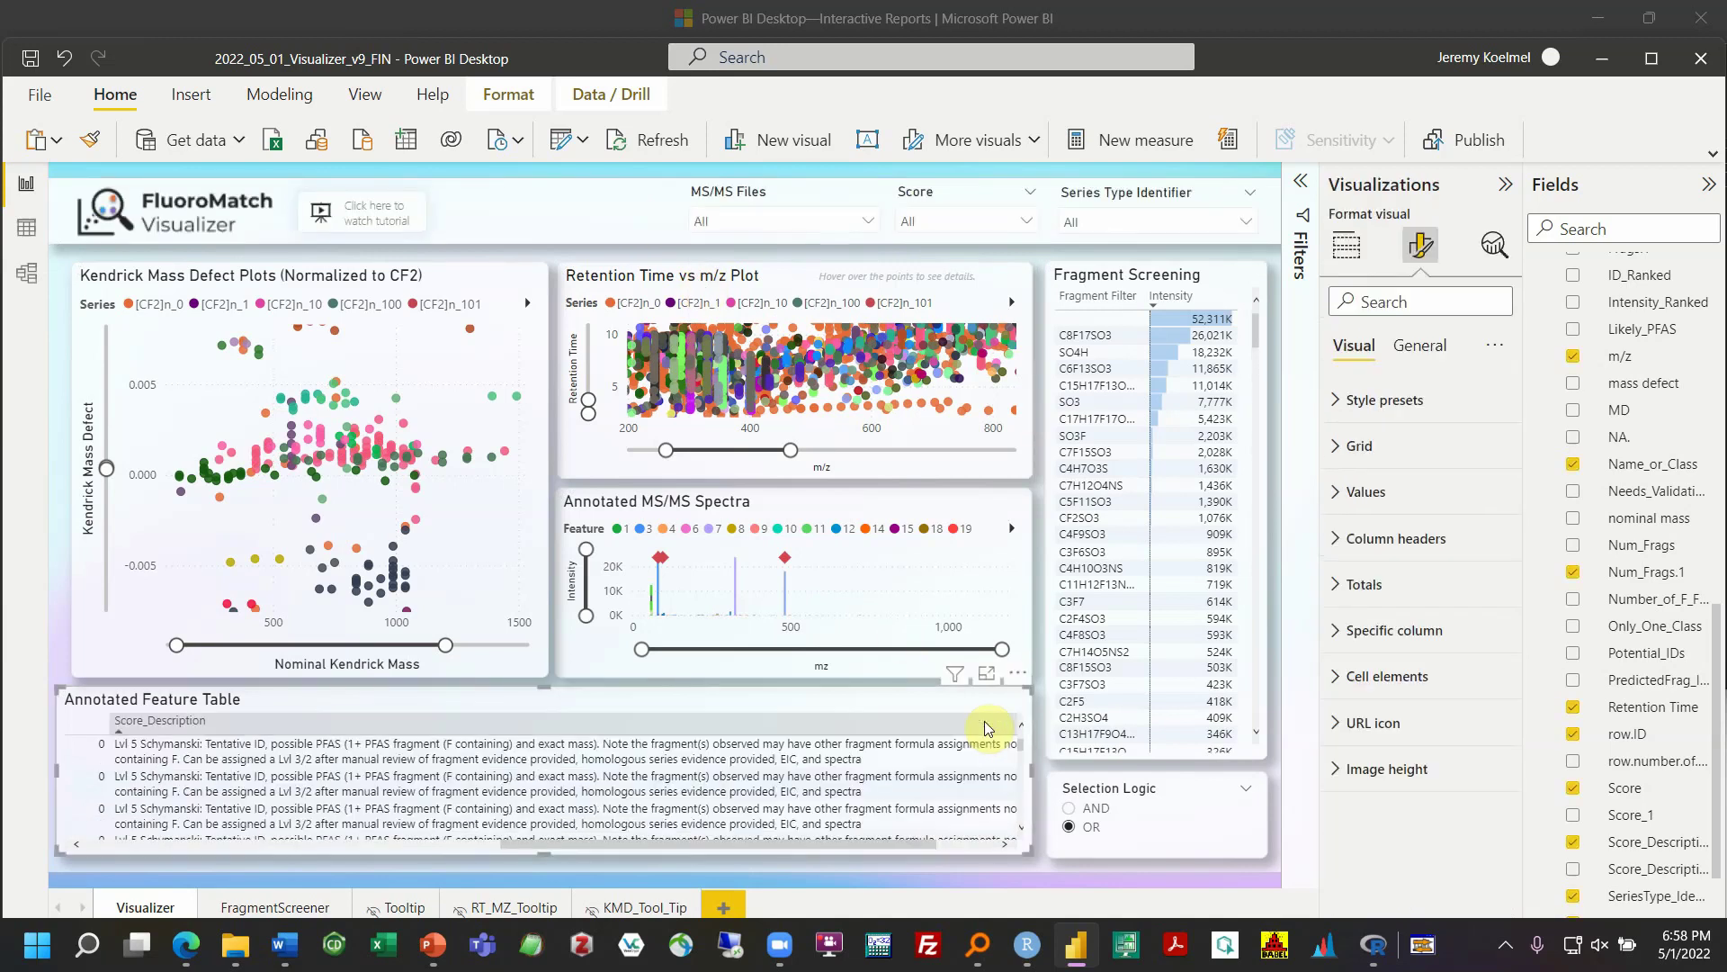
left_click_drag(920, 844, 1033, 839)
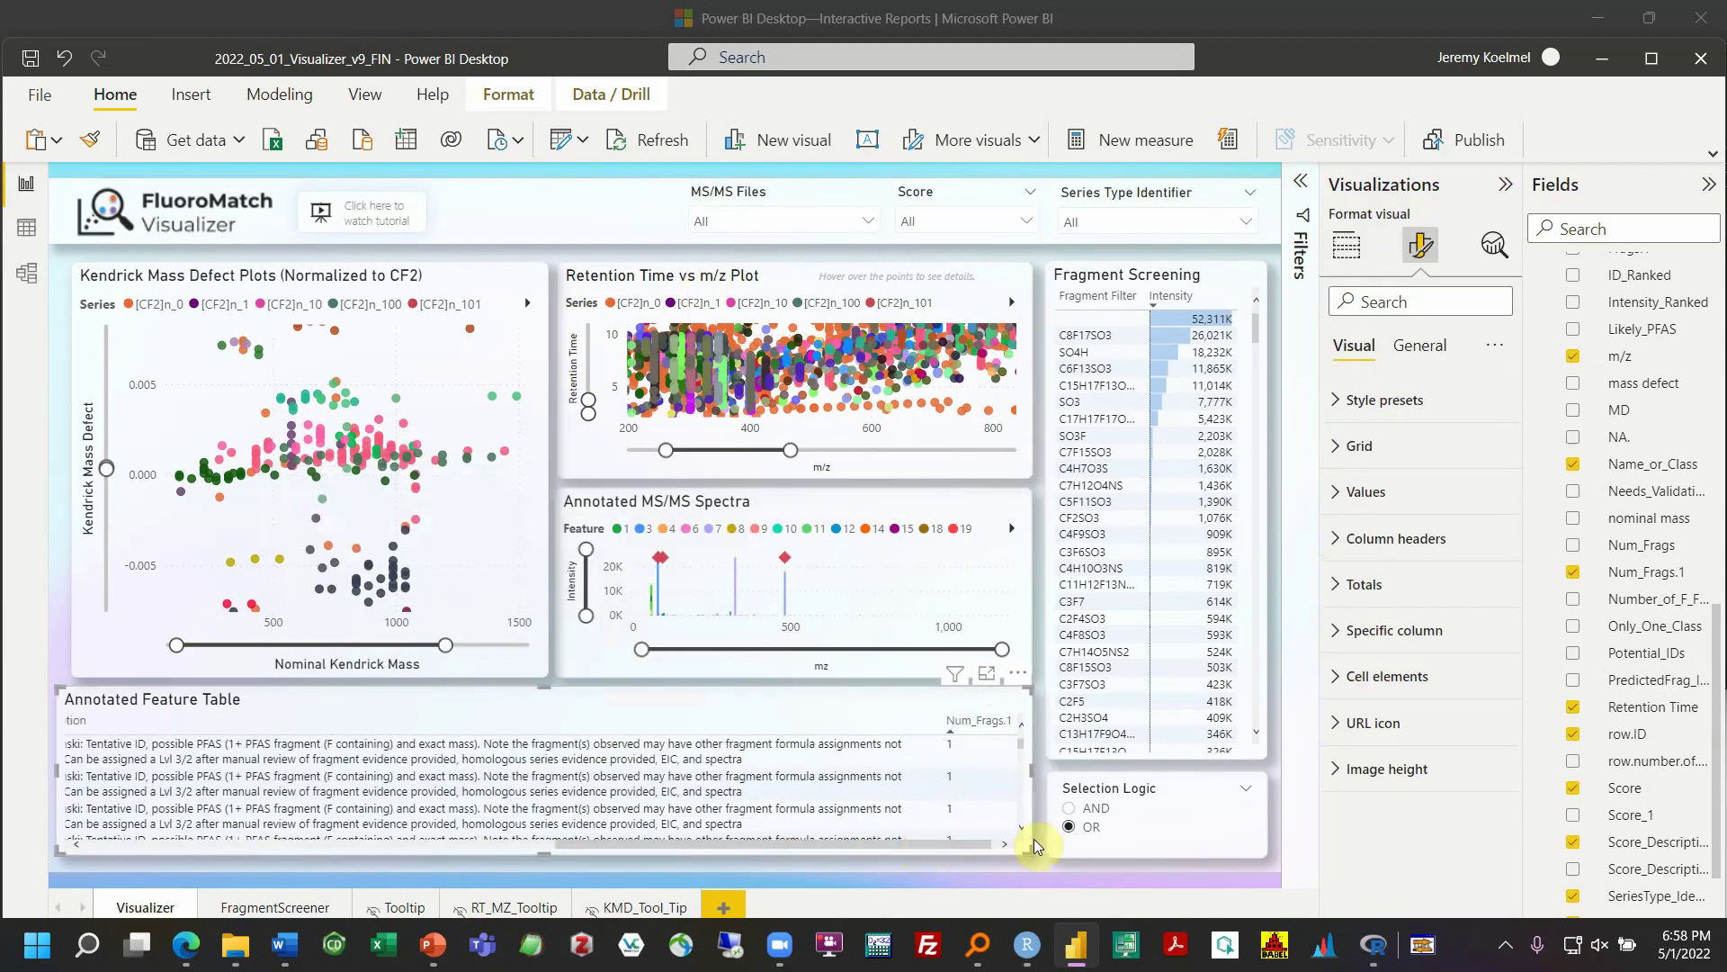
left_click(980, 724)
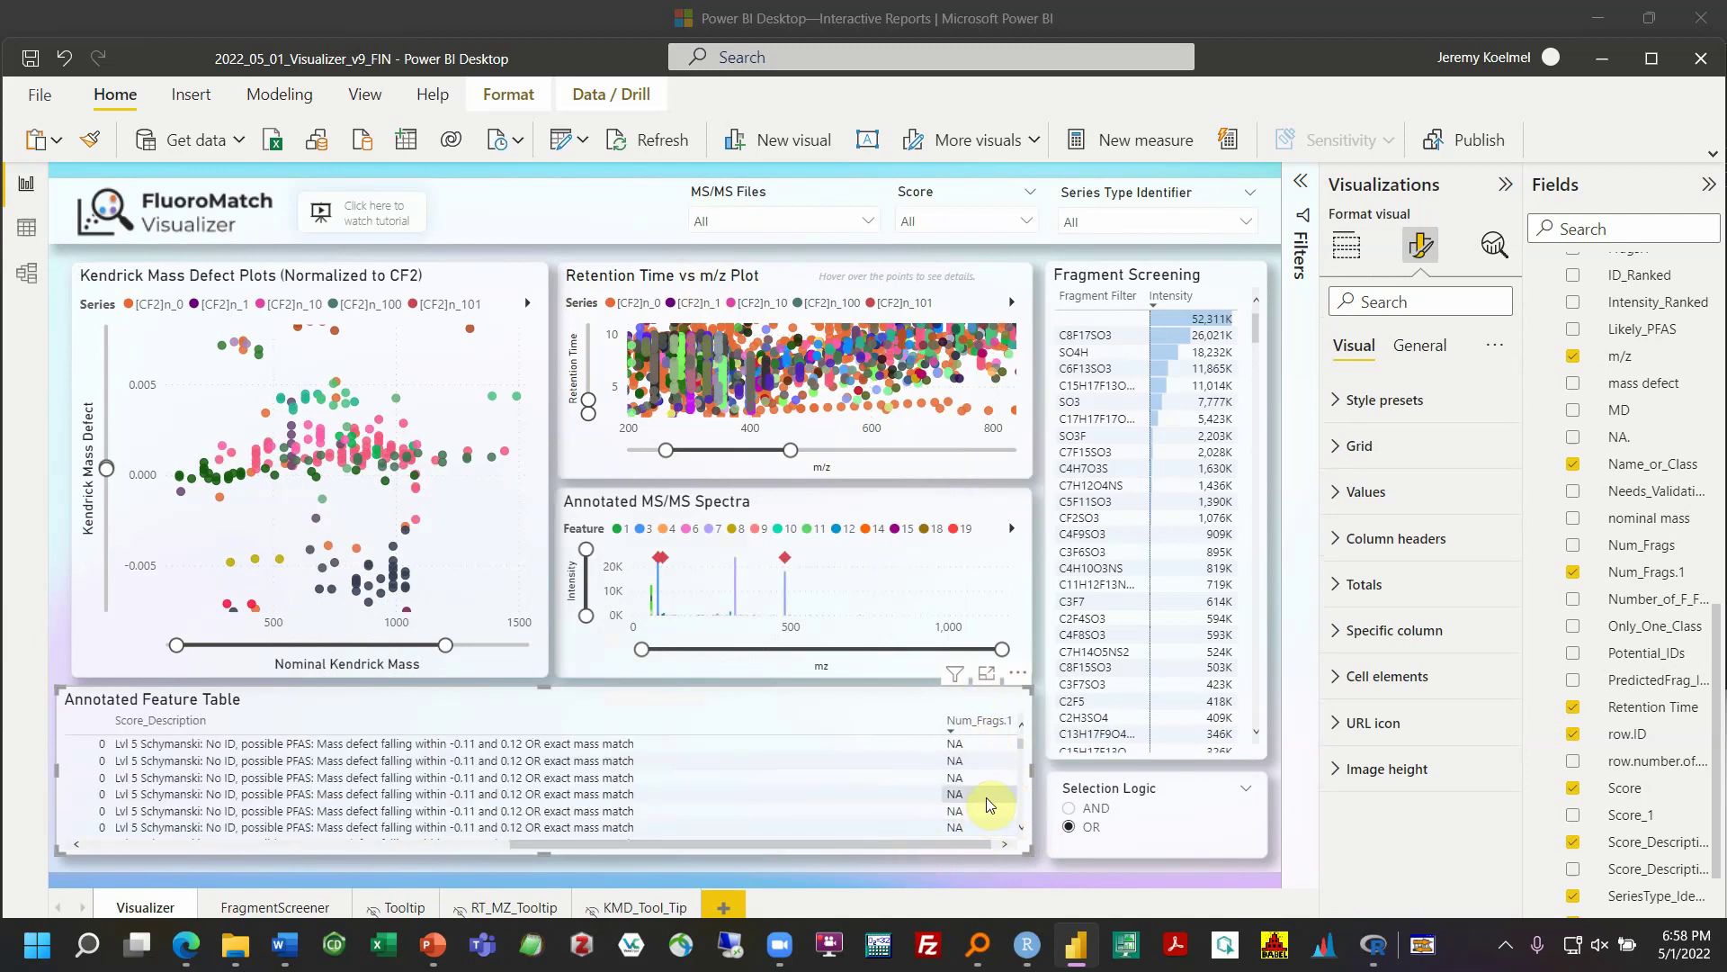
mouse_move(990, 803)
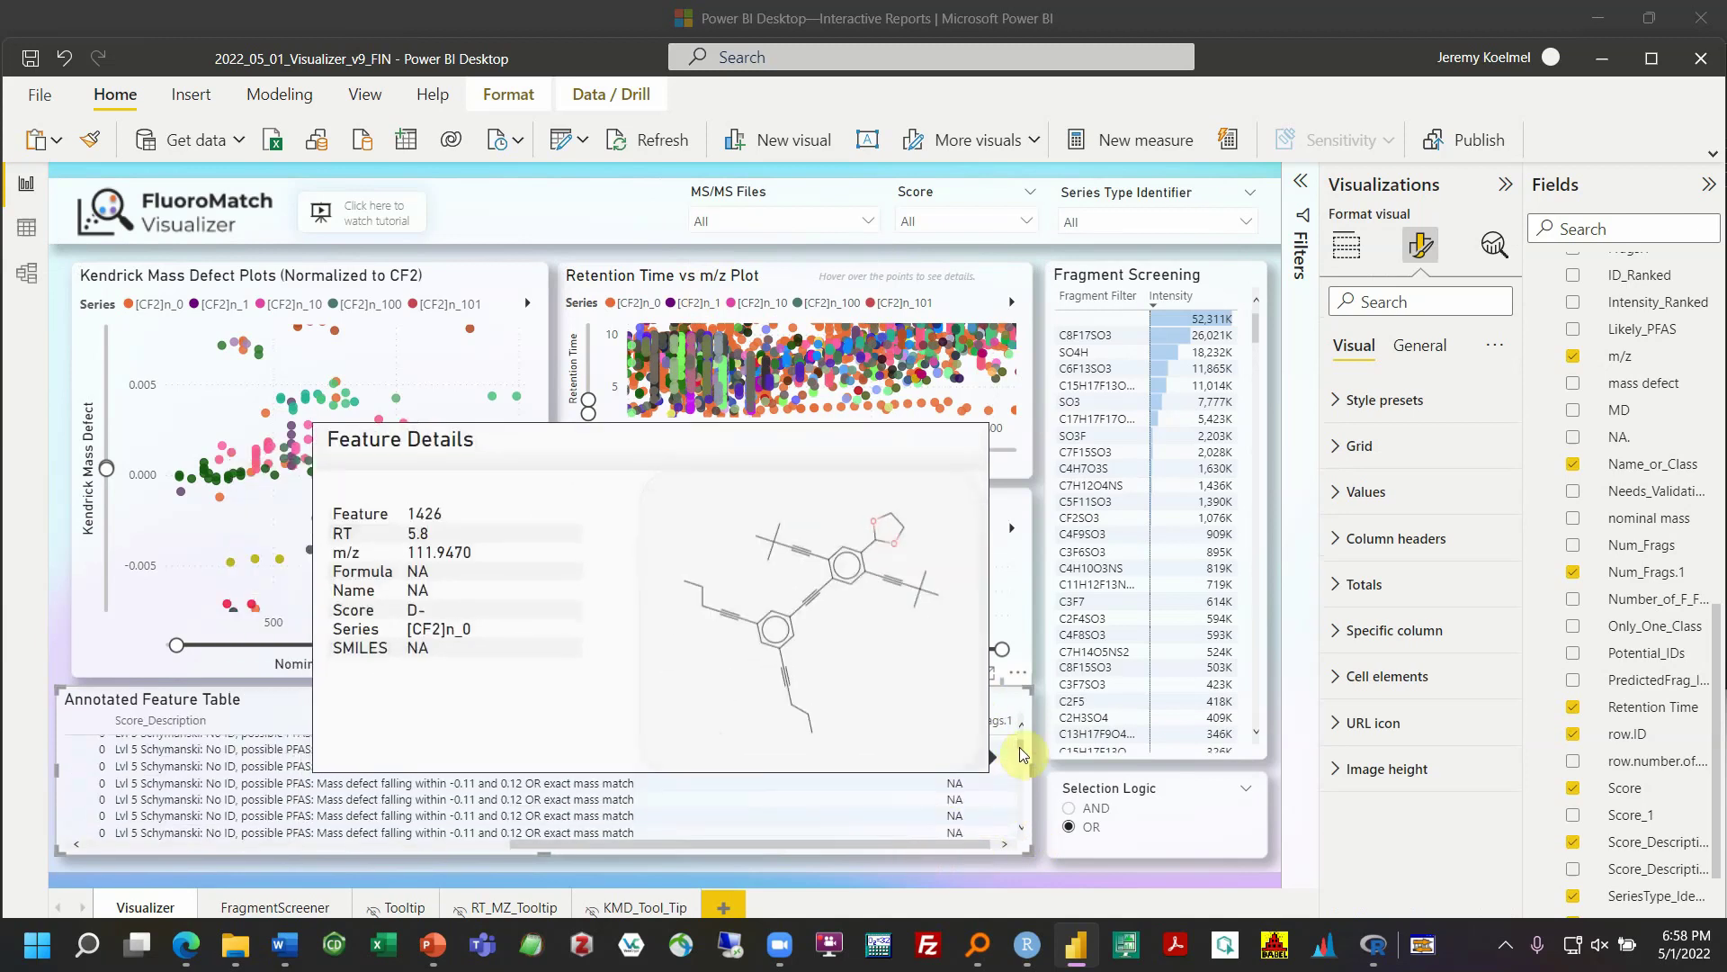
scroll(1020, 783, "down", 1)
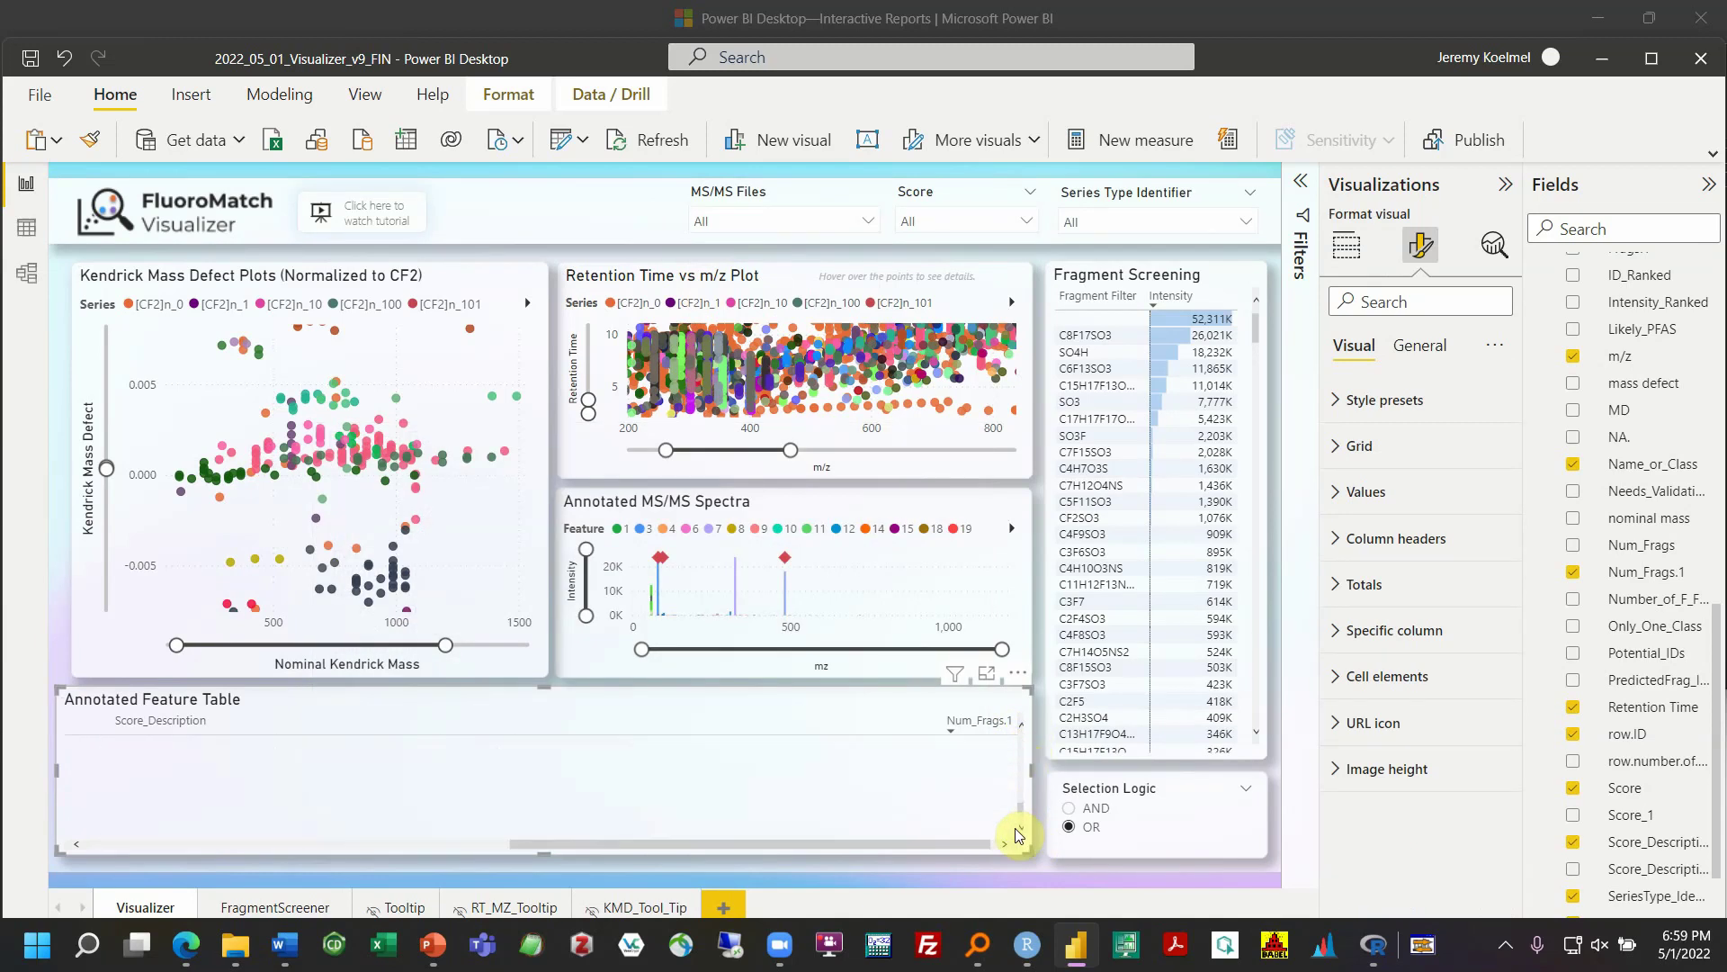
scroll(1020, 796, "down", 2)
scroll(1022, 814, "down", 2)
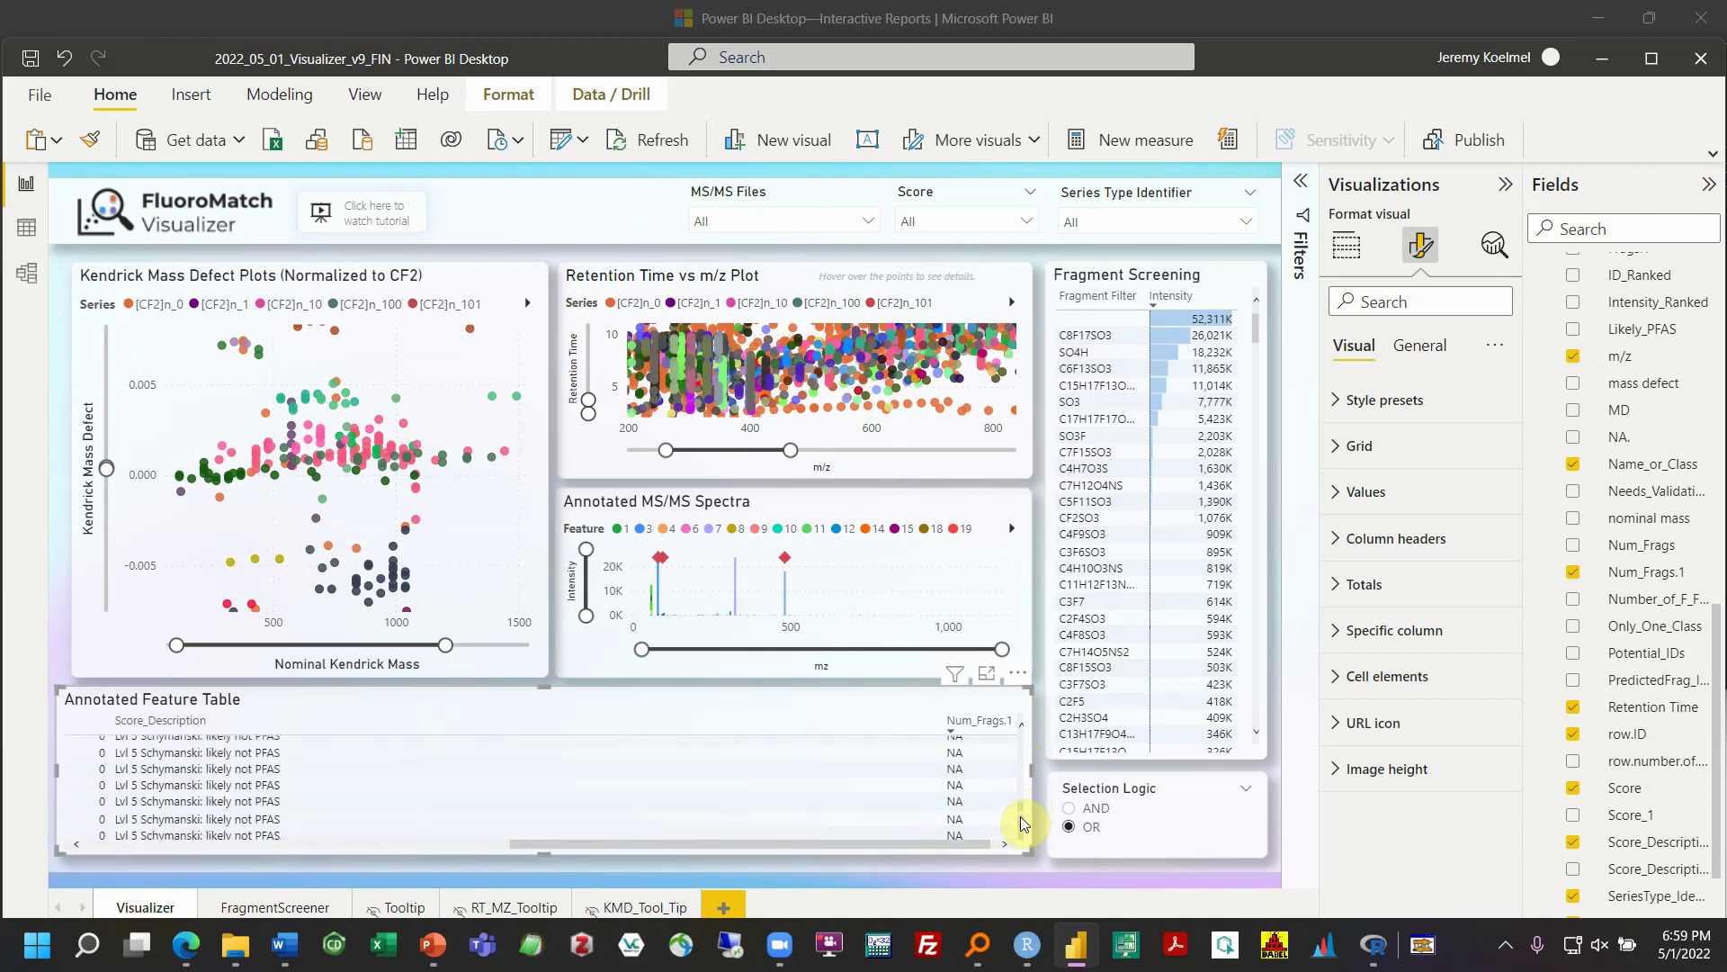
scroll(1023, 802, "down", 2)
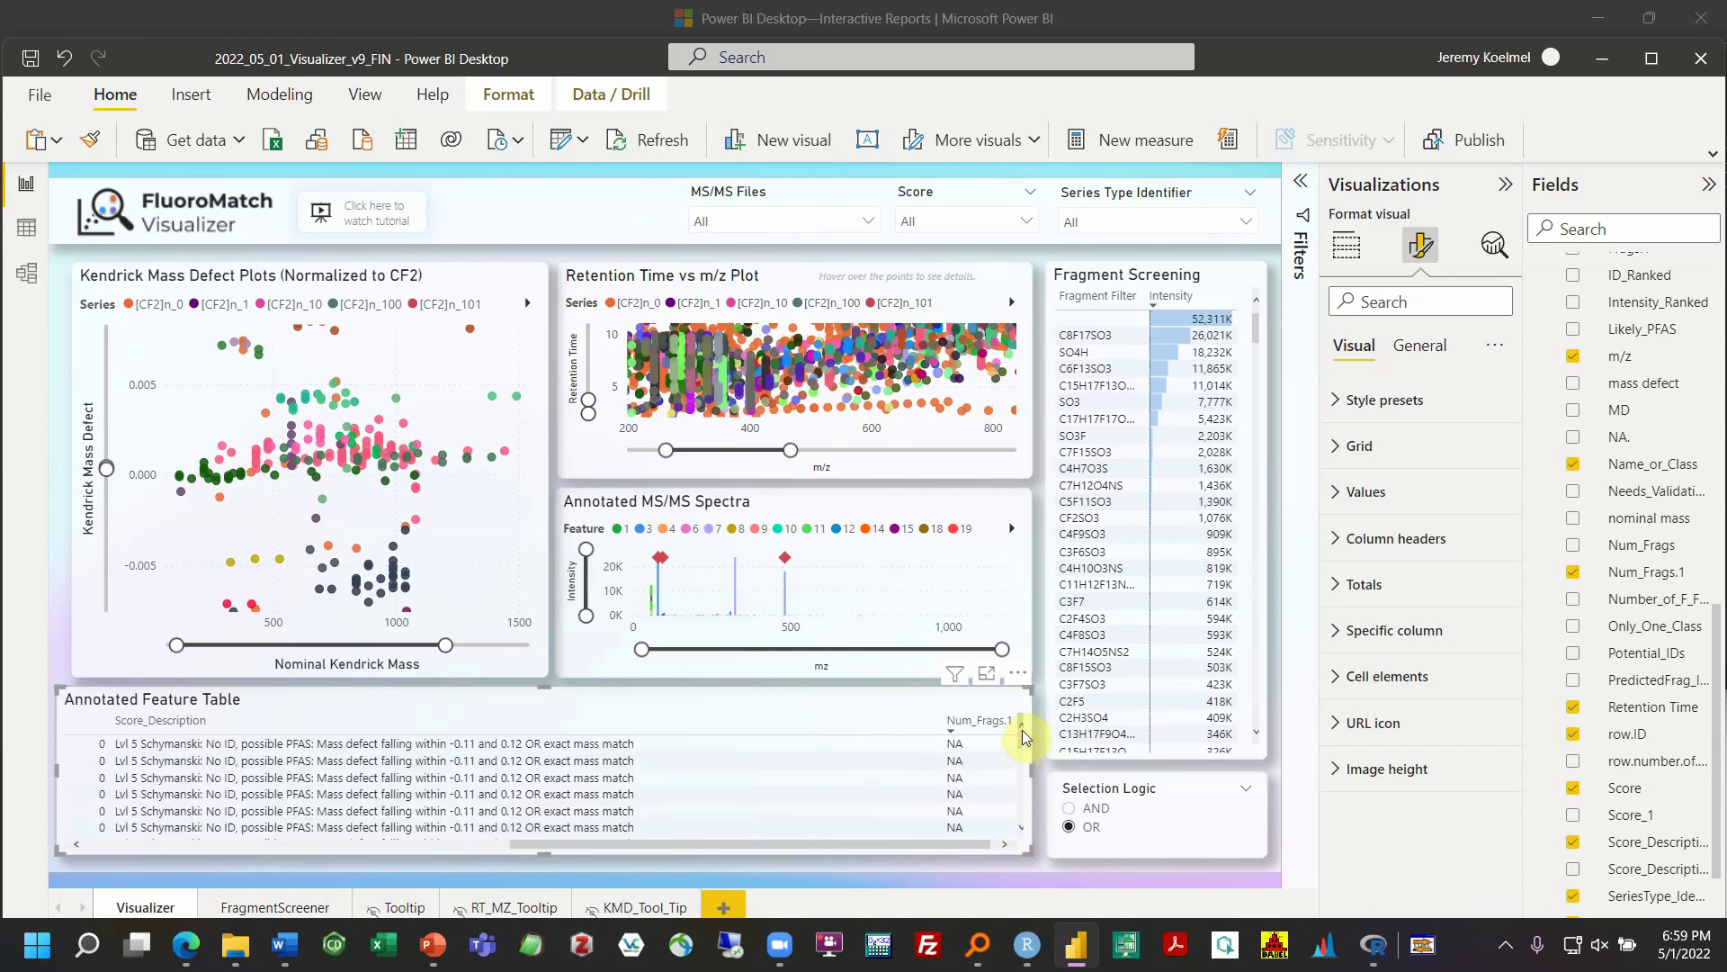
Sort the Annotated Feature Table by Num_Frags.1 in ascending order and examine the fragment counts against the score descriptions
left_click(990, 724)
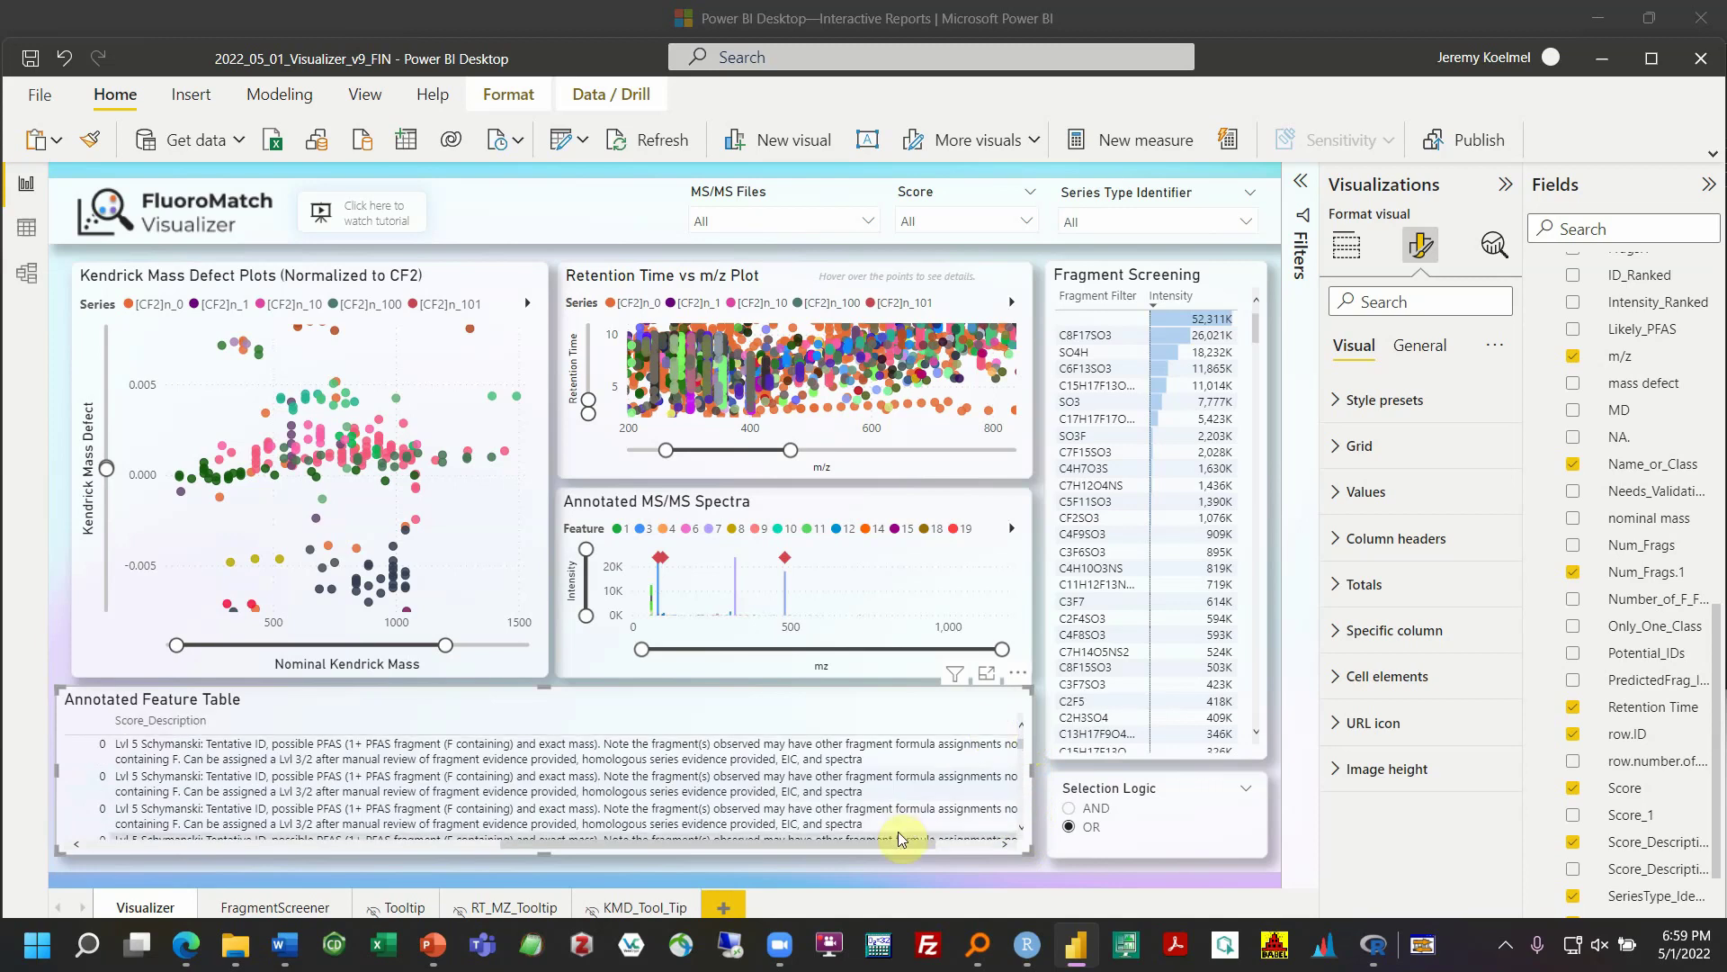
mouse_move(888, 840)
left_click_drag(905, 846, 1002, 840)
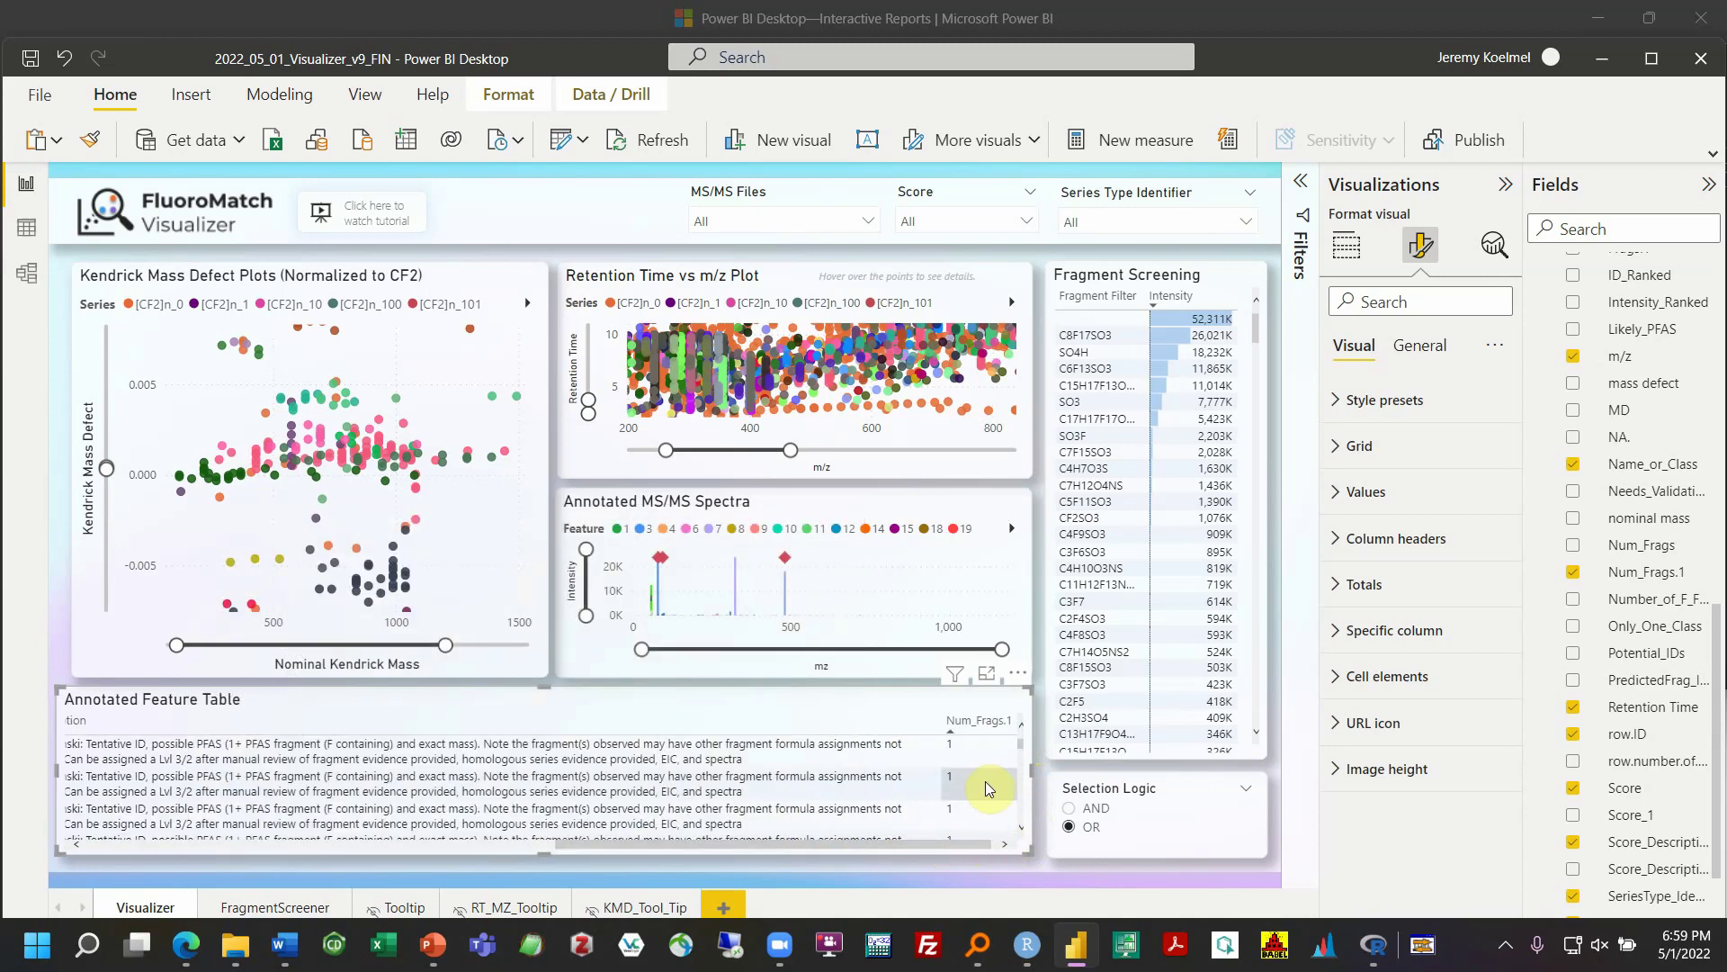
scroll(989, 757, "down", 1)
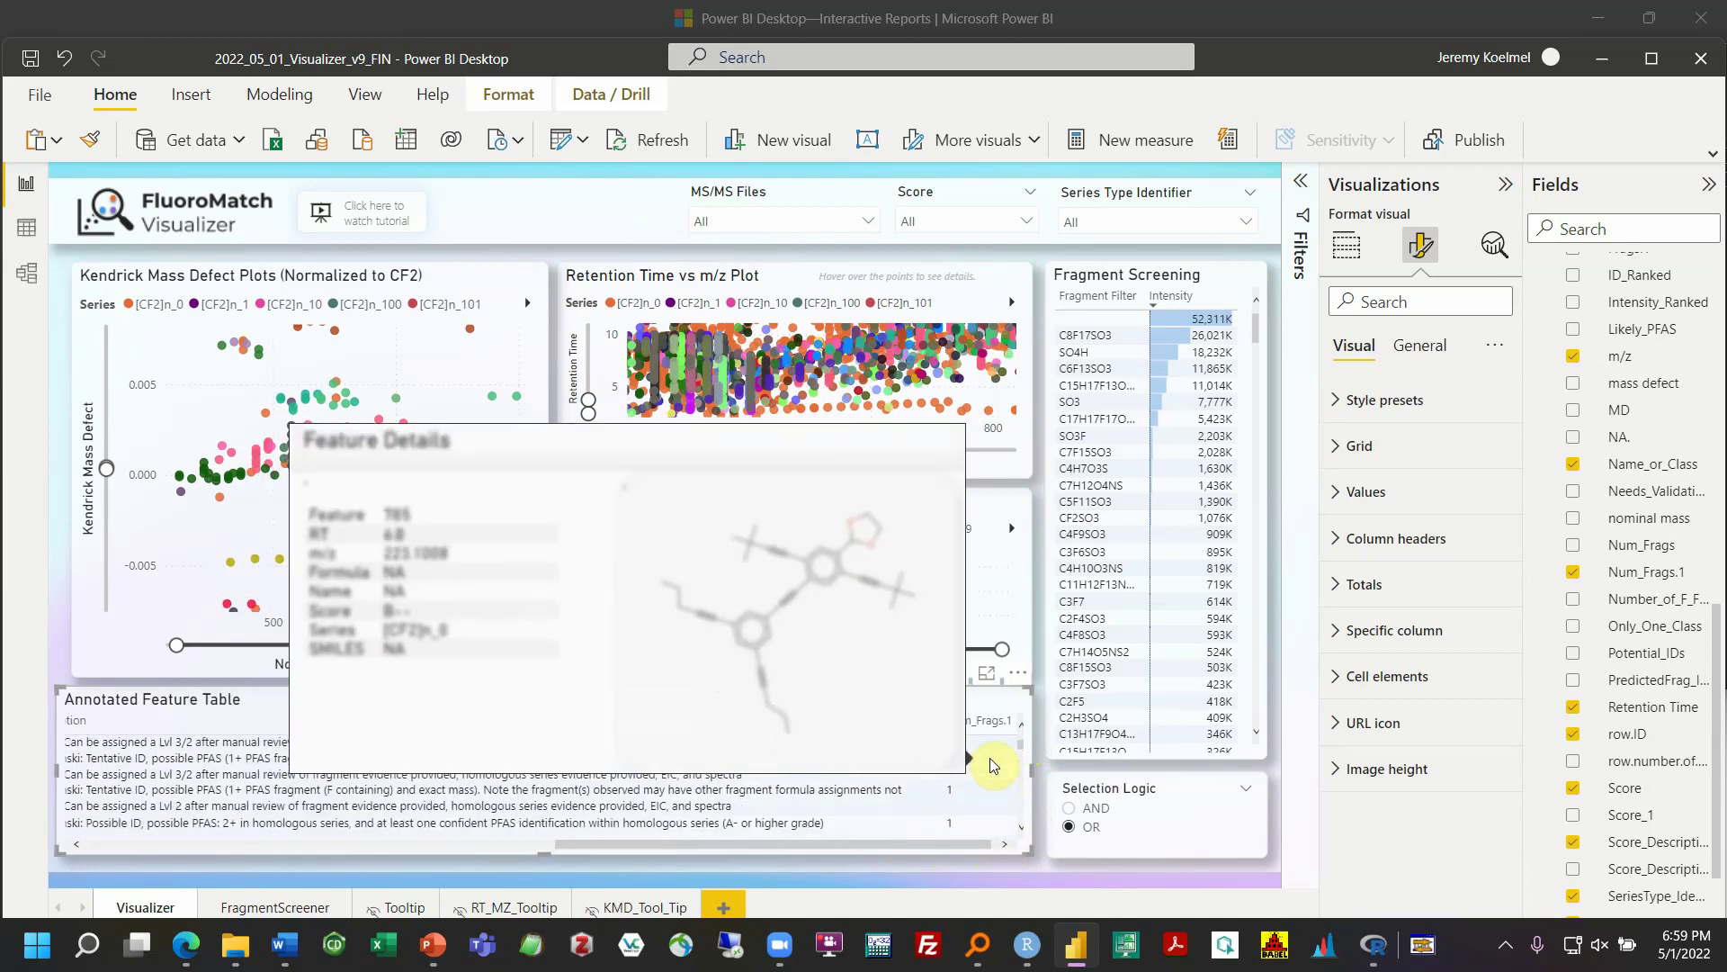
scroll(986, 765, "down", 1)
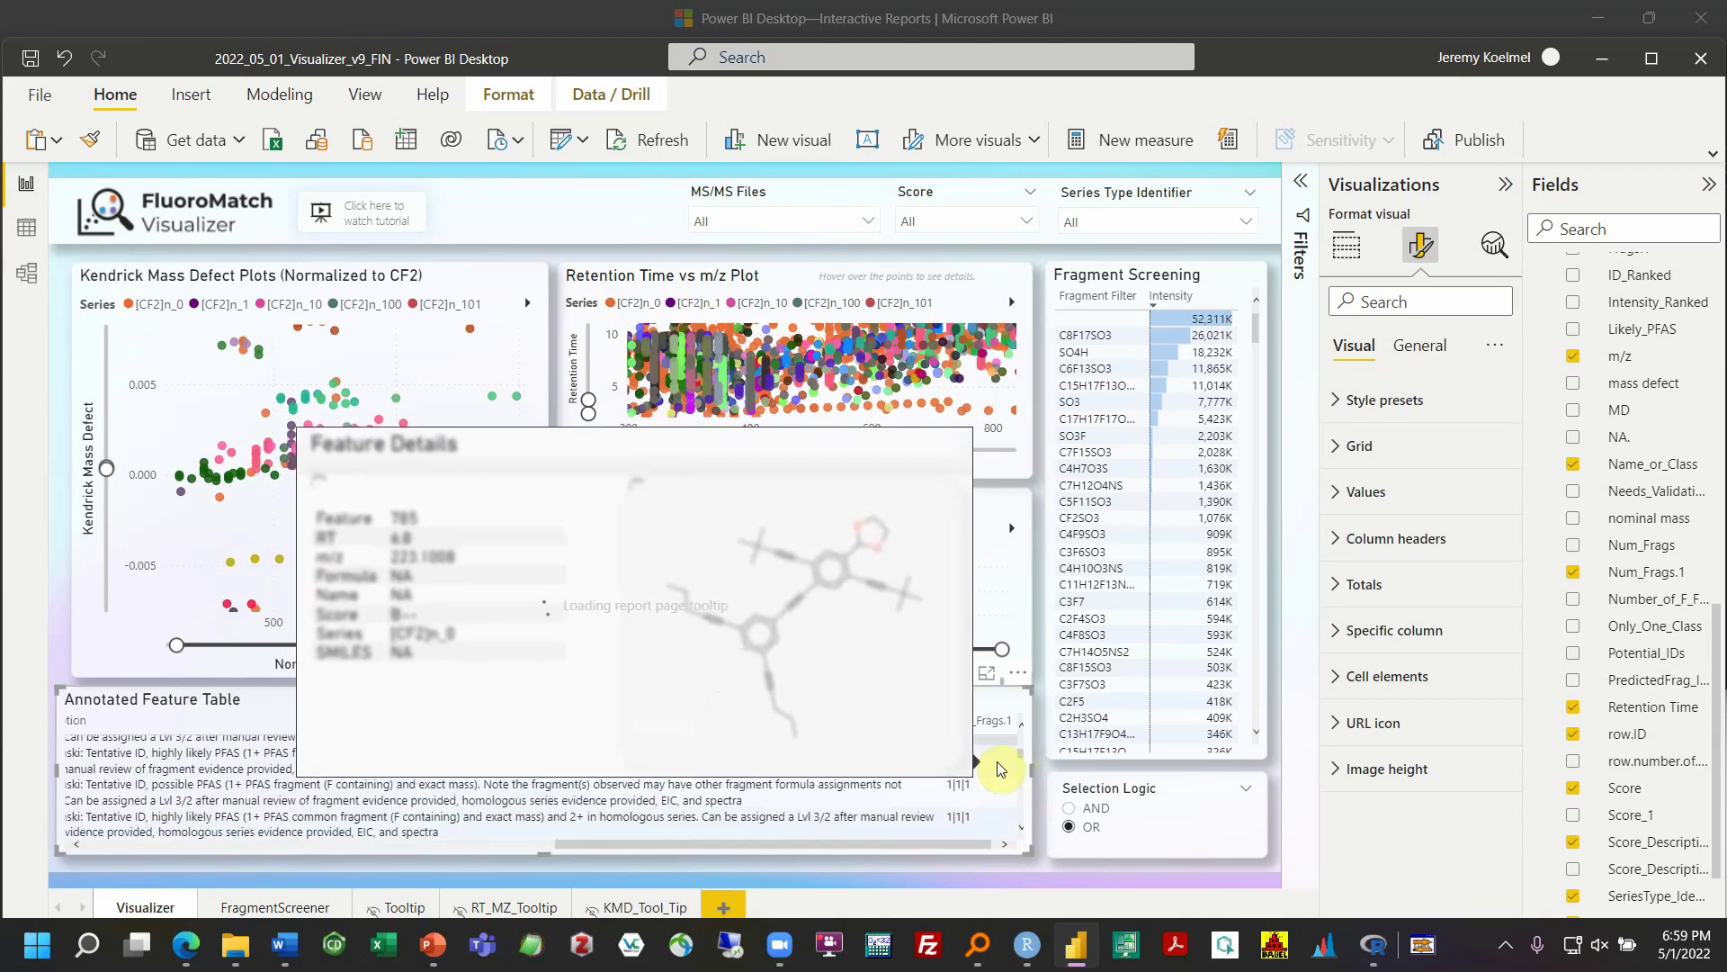
scroll(1002, 763, "down", 3)
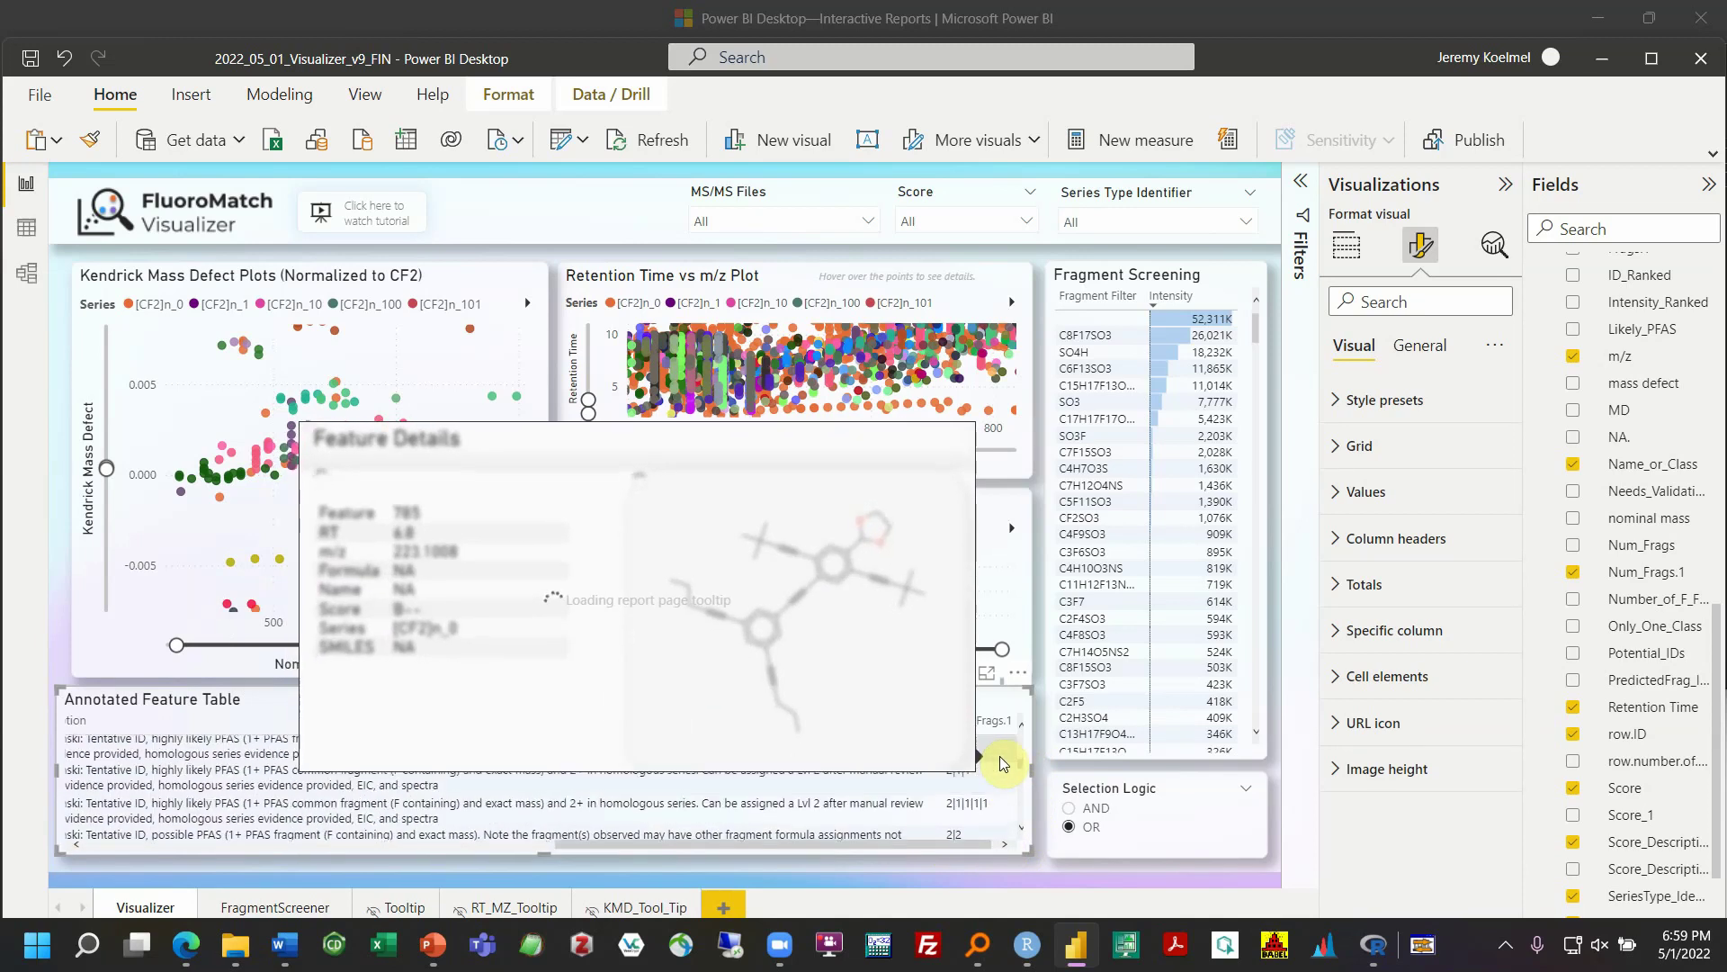
scroll(990, 772, "down", 5)
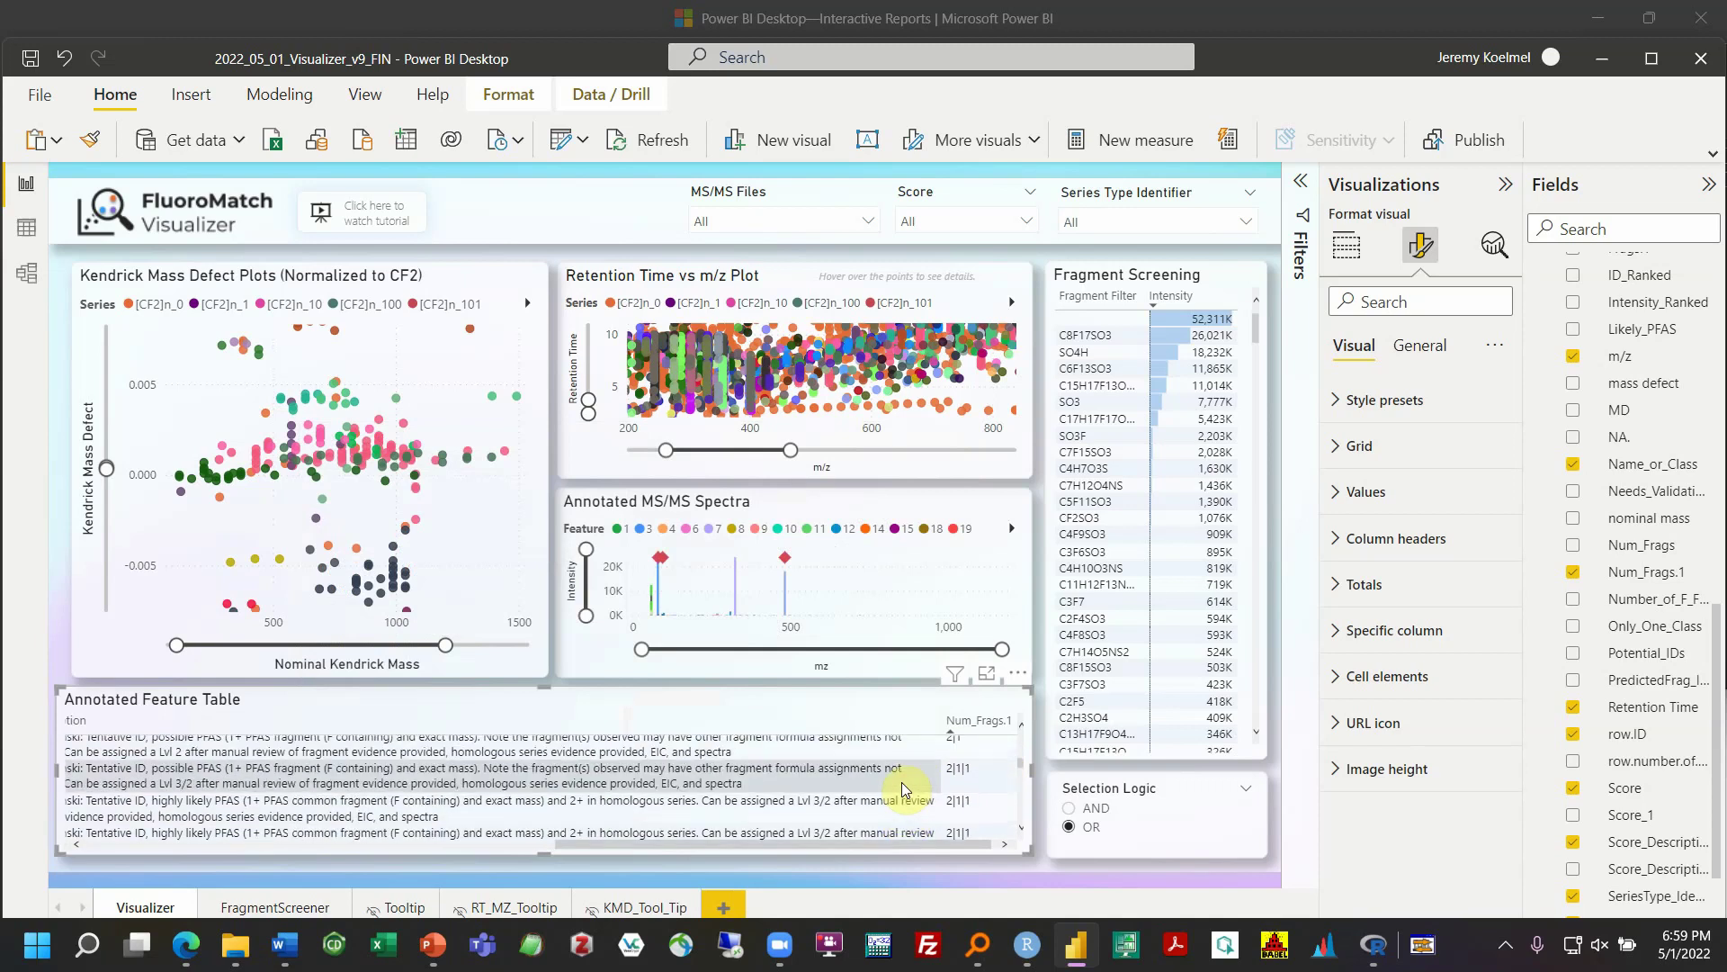
scroll(959, 780, "down", 4)
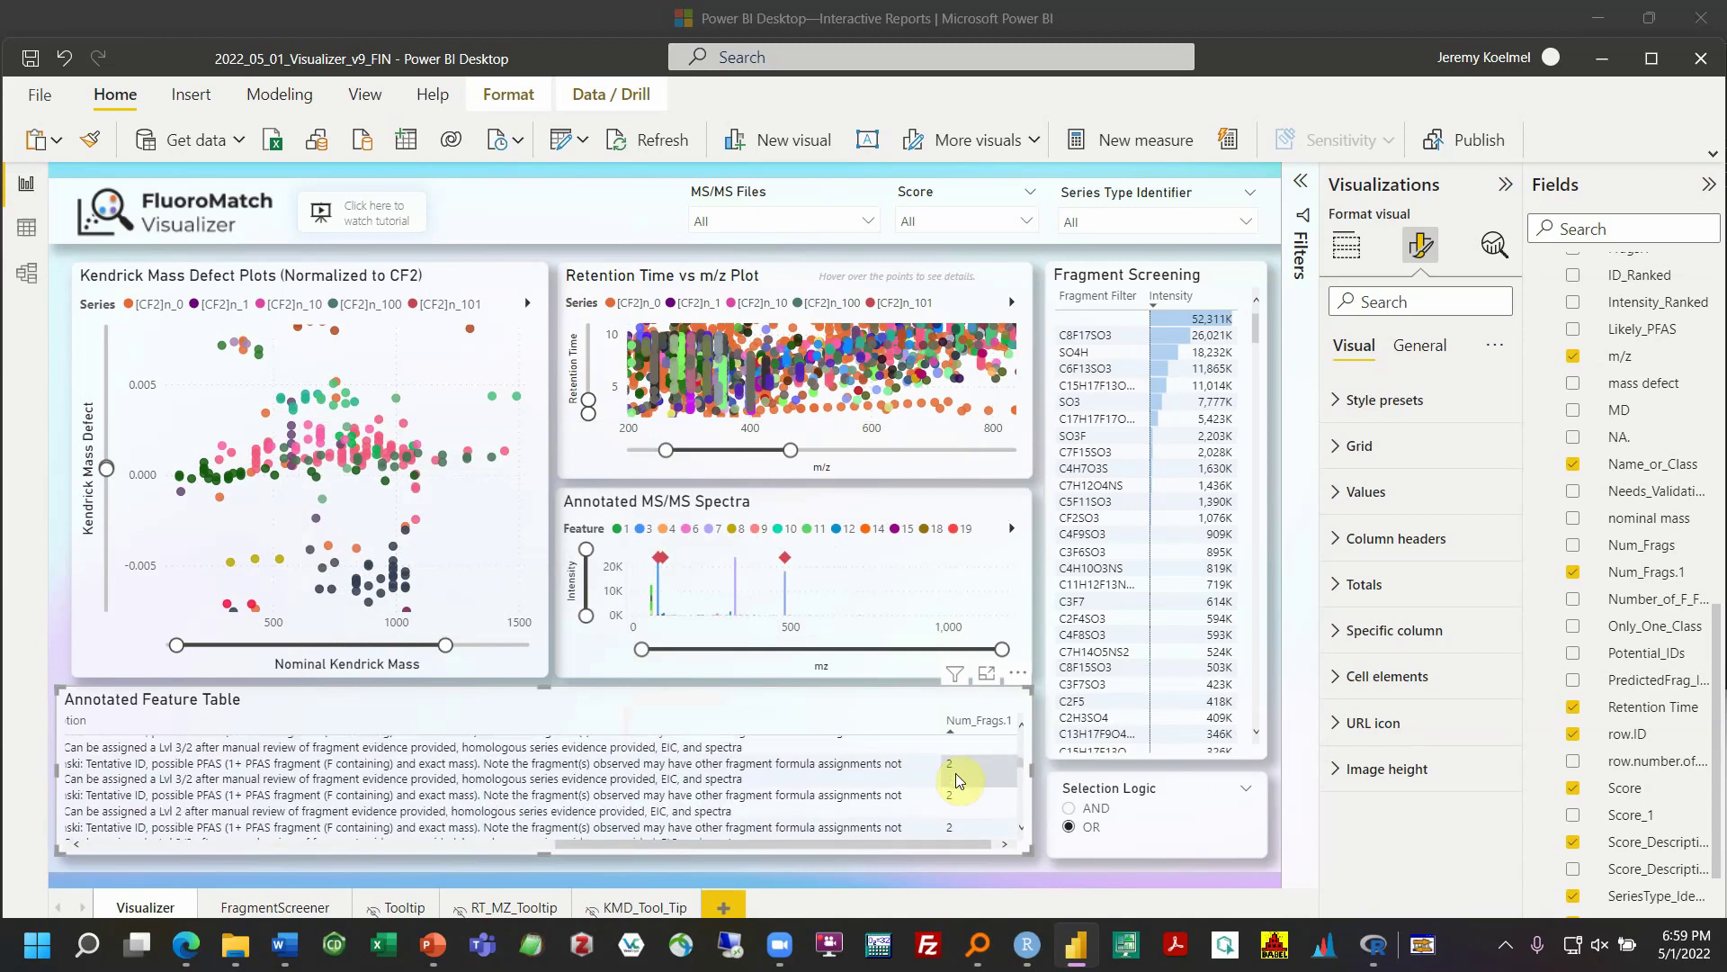
scroll(959, 779, "down", 5)
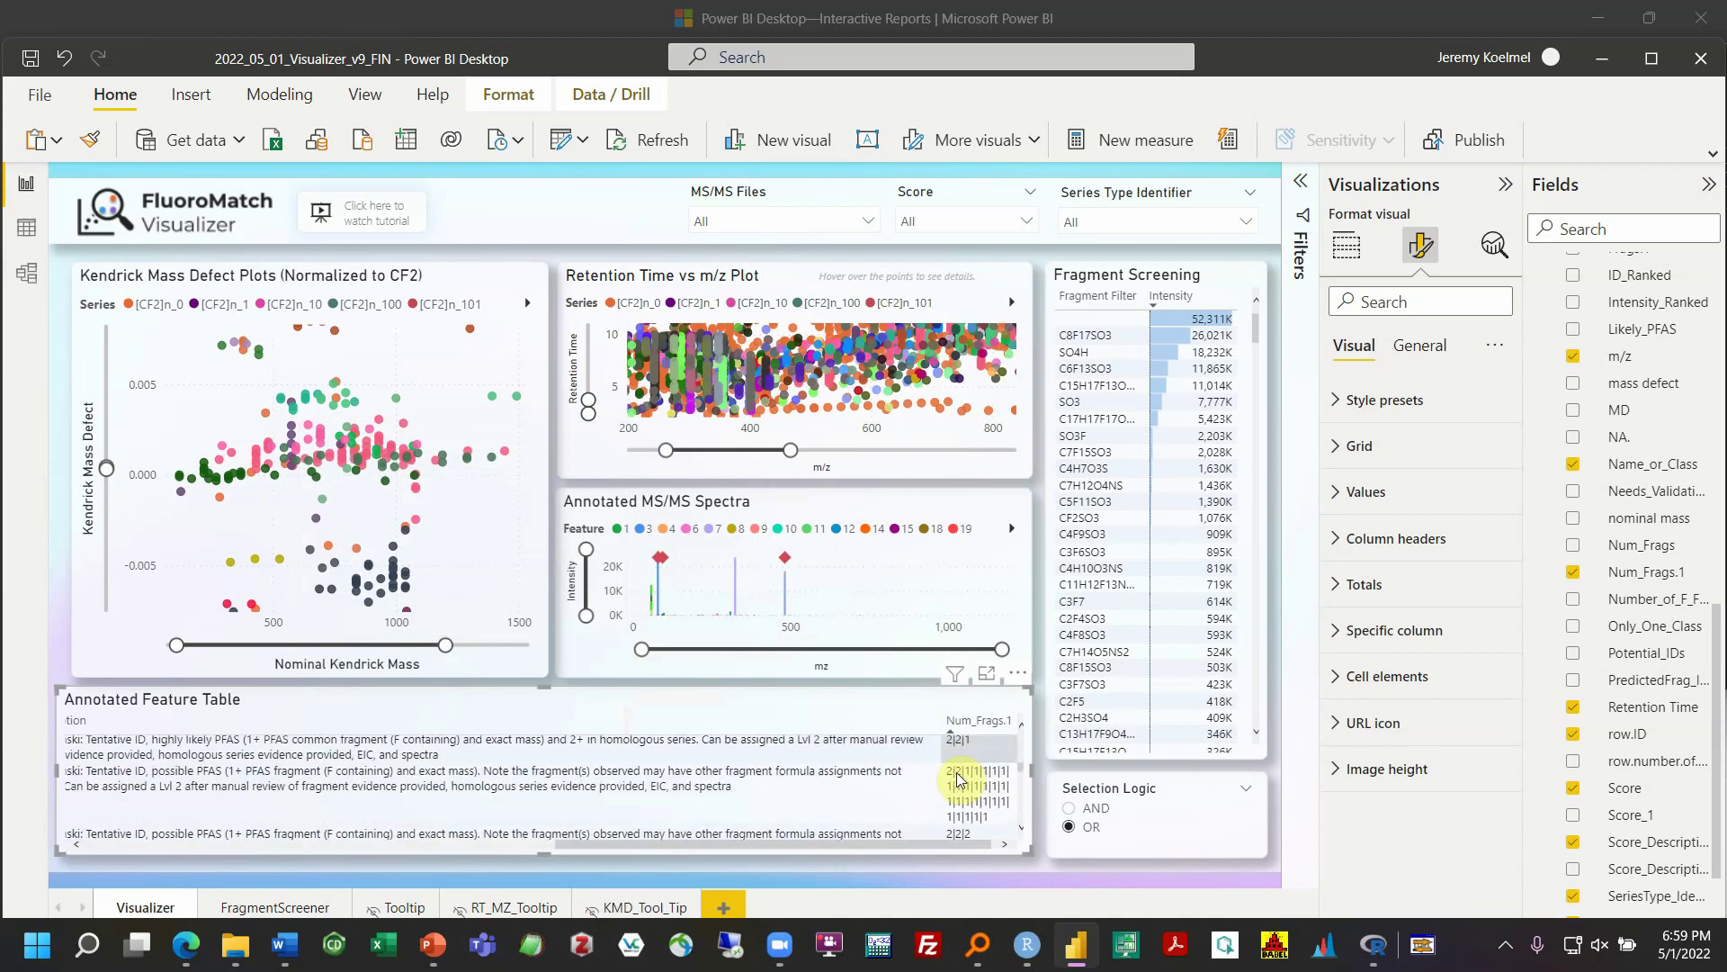
scroll(959, 780, "down", 5)
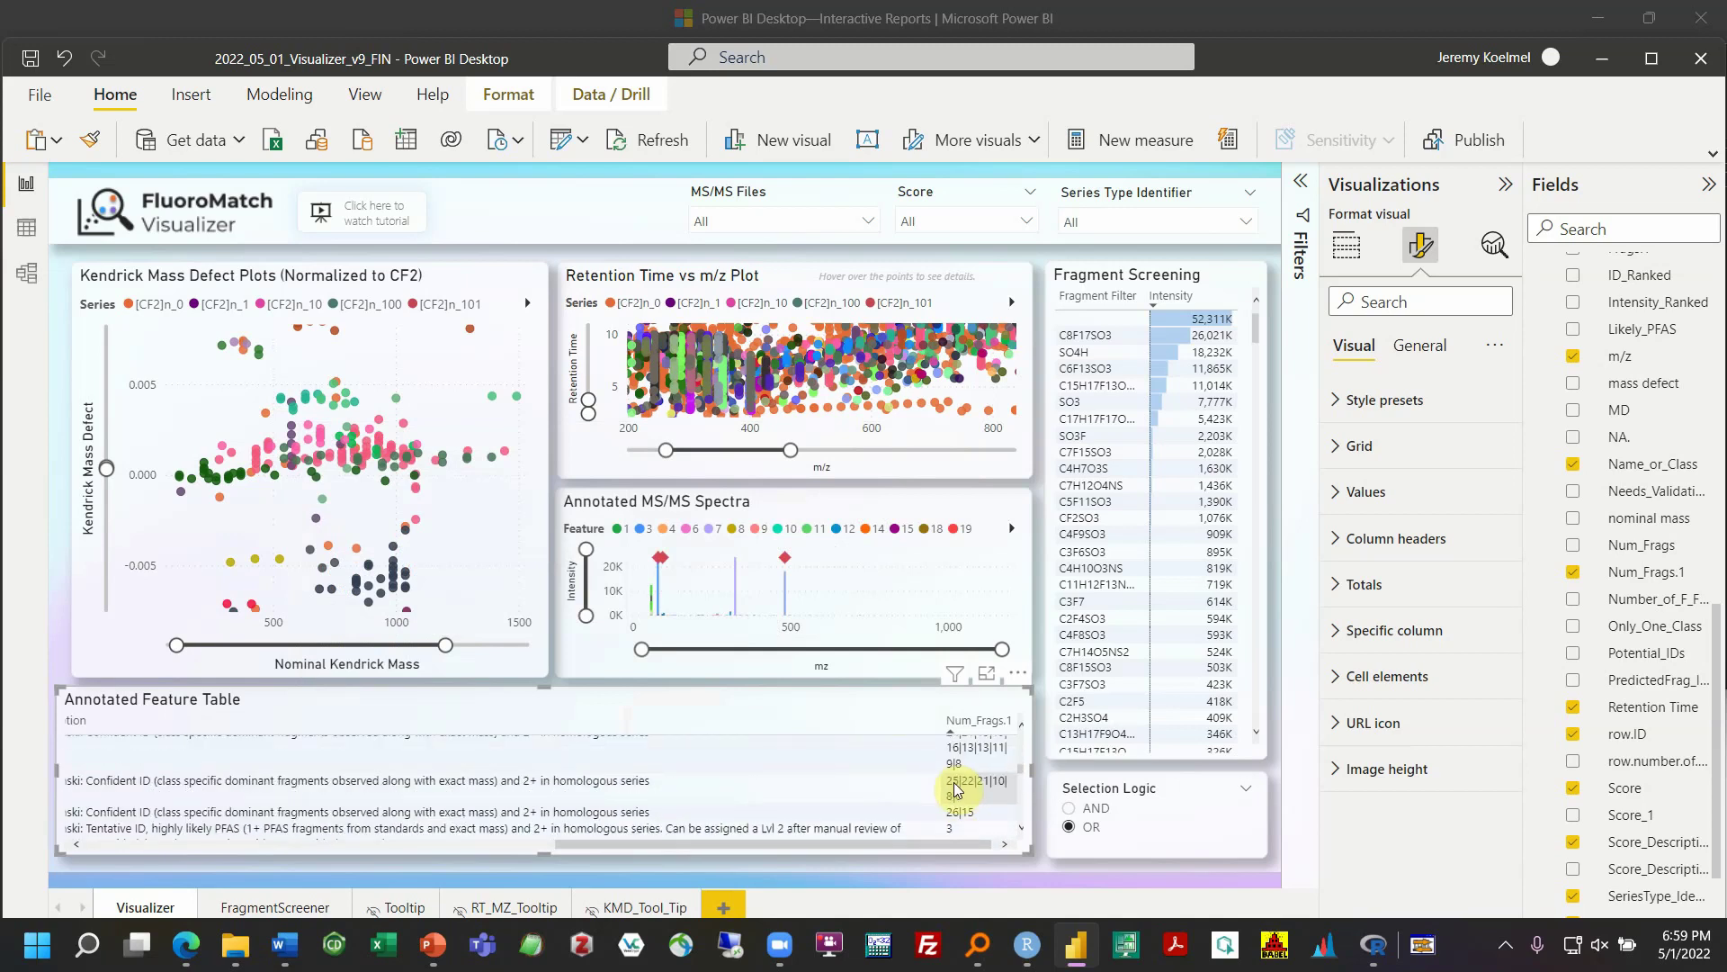
Filter the report to the confident-ID feature with Num_Frags.1 starting 25|22|21|10 and view its Feature Details in the Retention Time vs m/z Plot
left_click(957, 789)
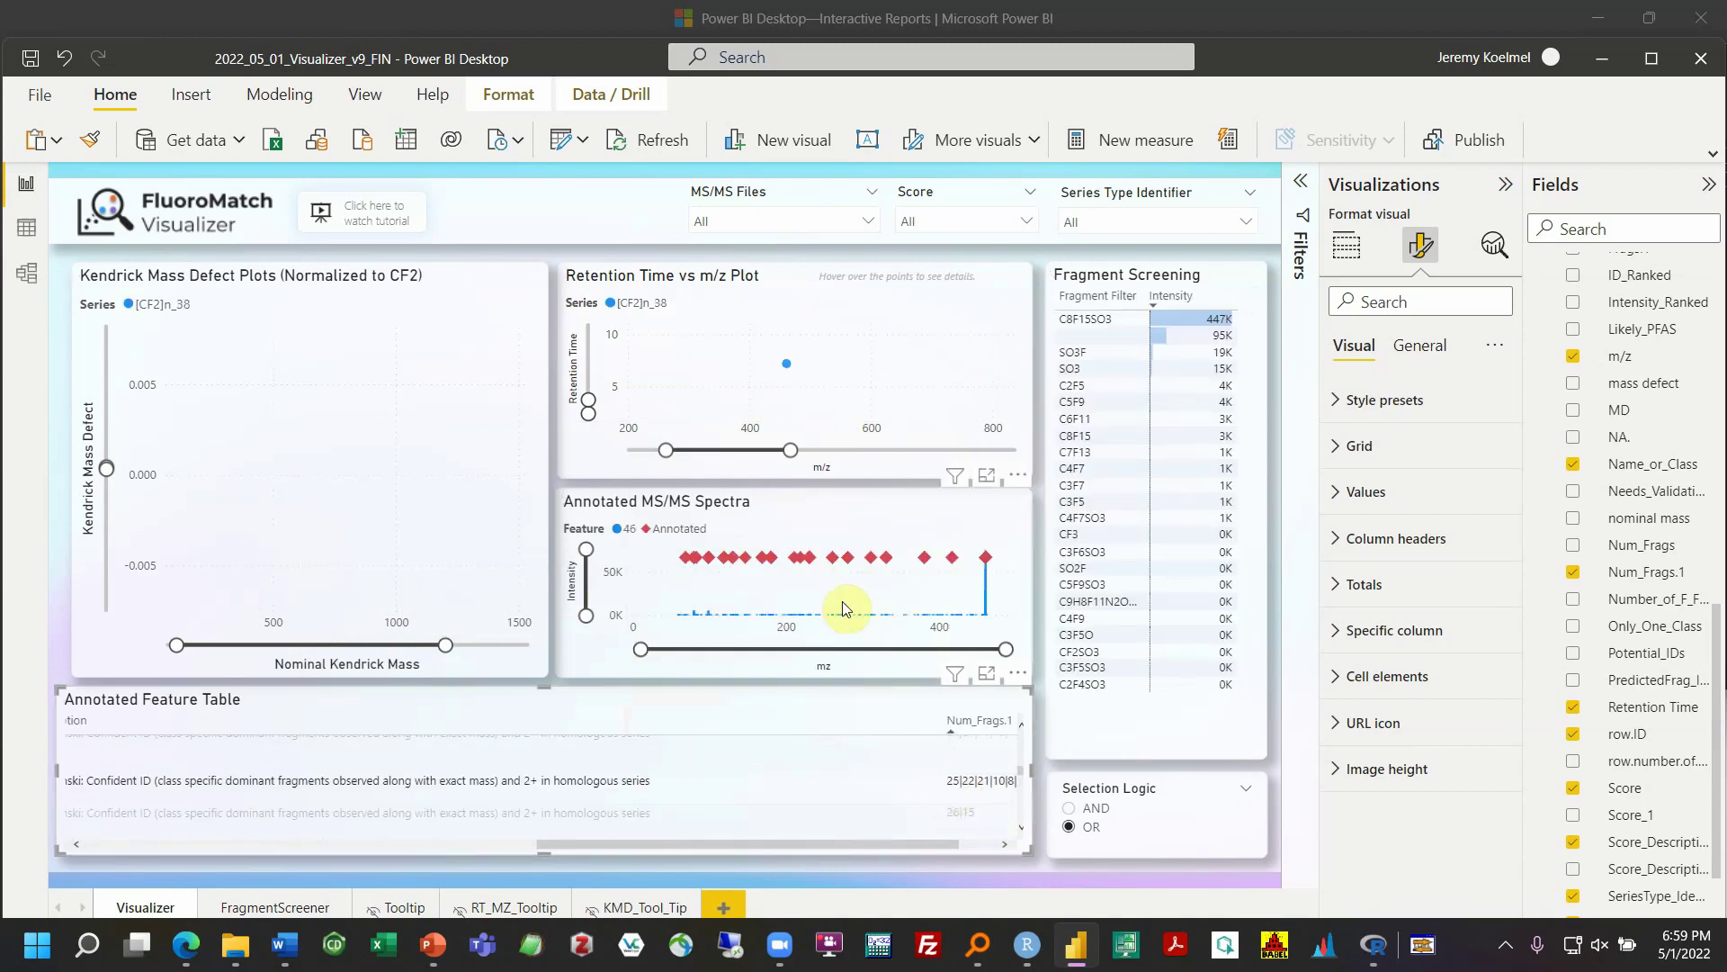
mouse_move(789, 371)
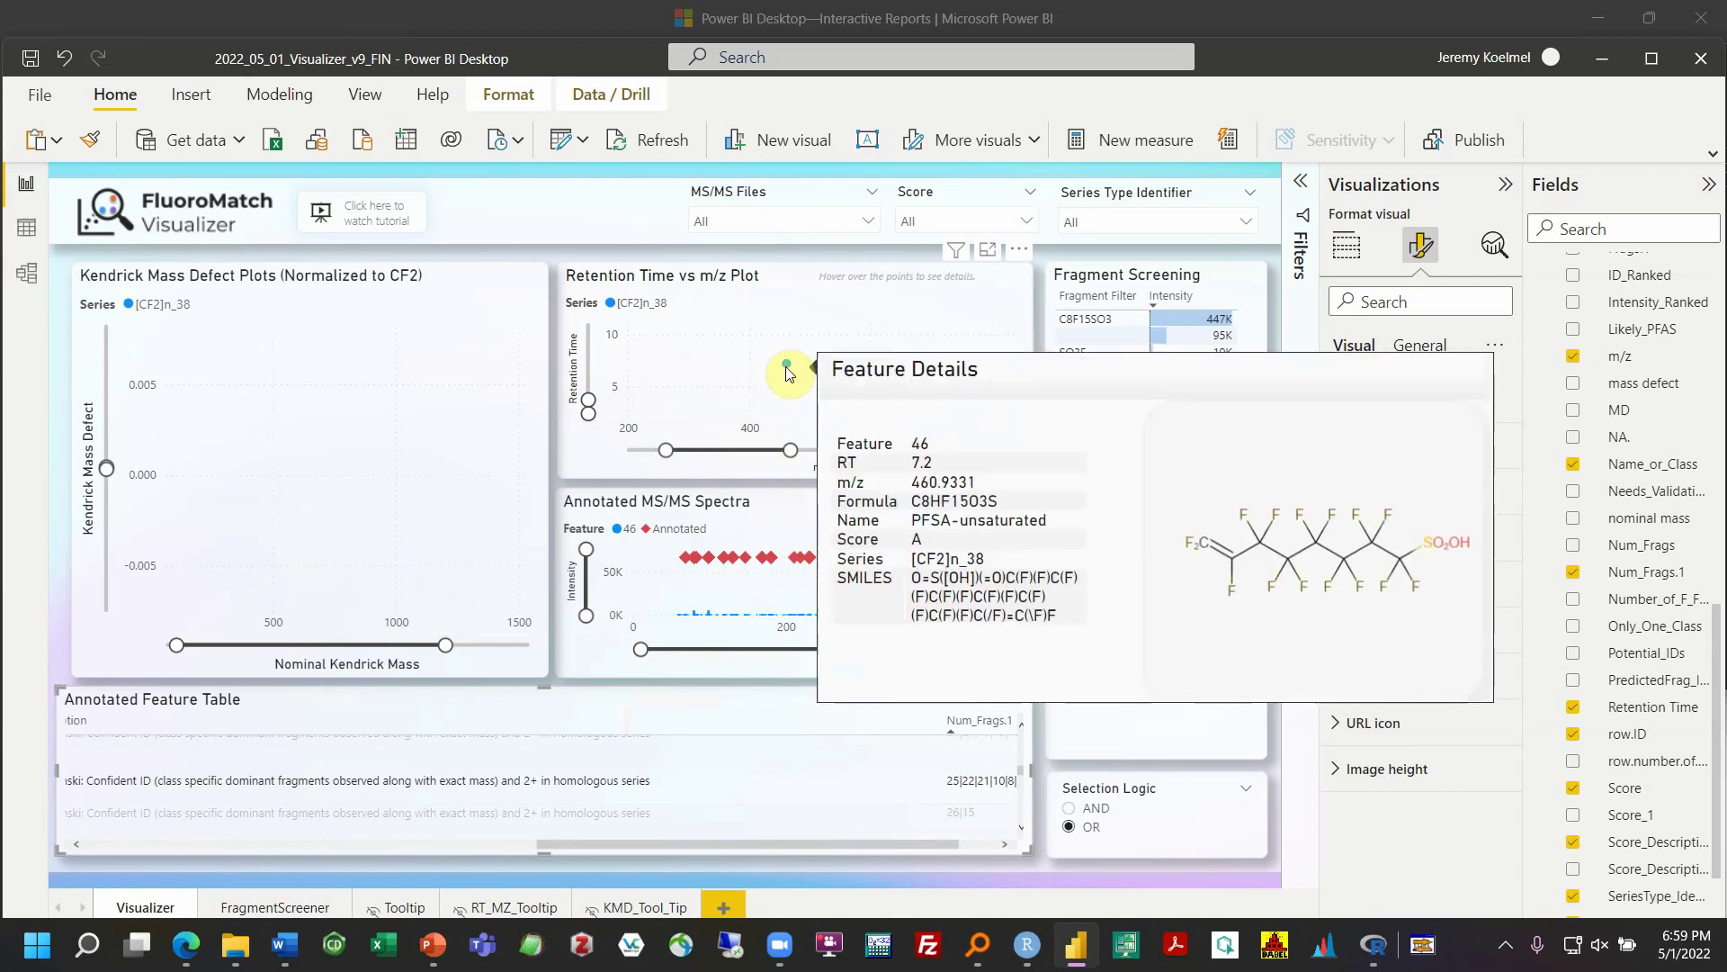